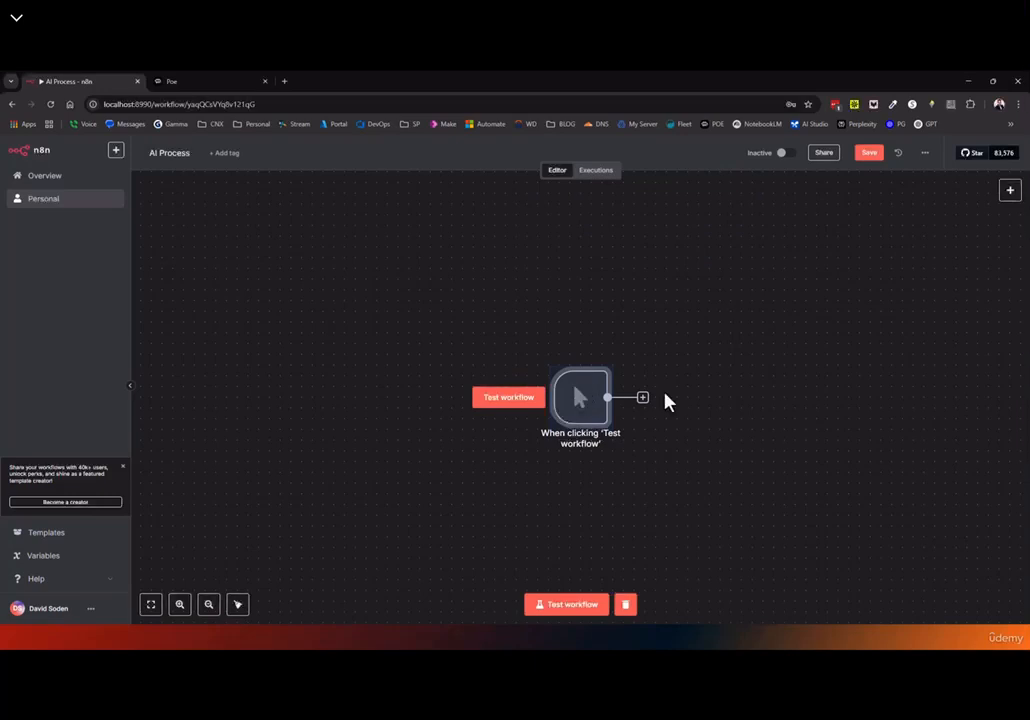
Add an Advanced AI Sentiment Analysis node after the manual trigger
left_click_drag(706, 439, 538, 375)
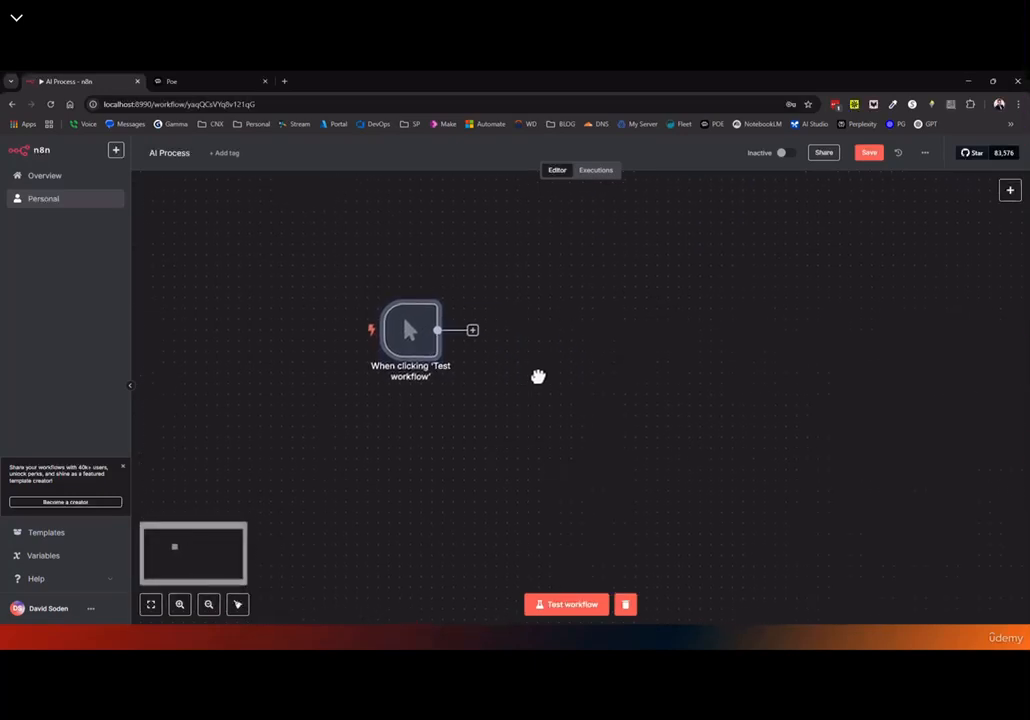
left_click(470, 331)
left_click(889, 263)
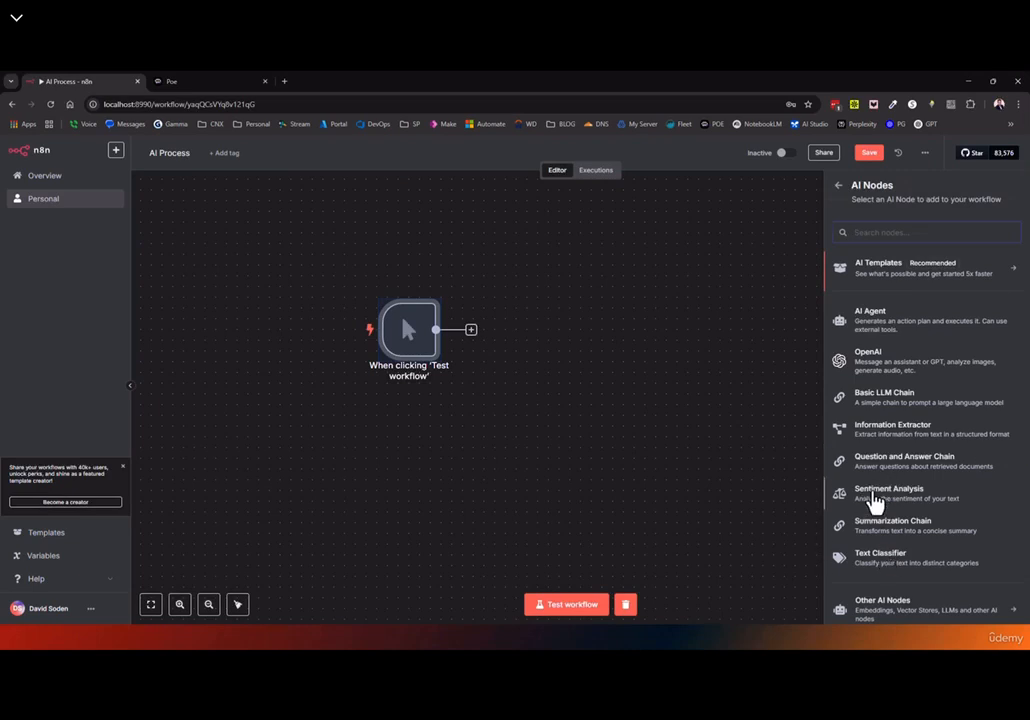
left_click(874, 495)
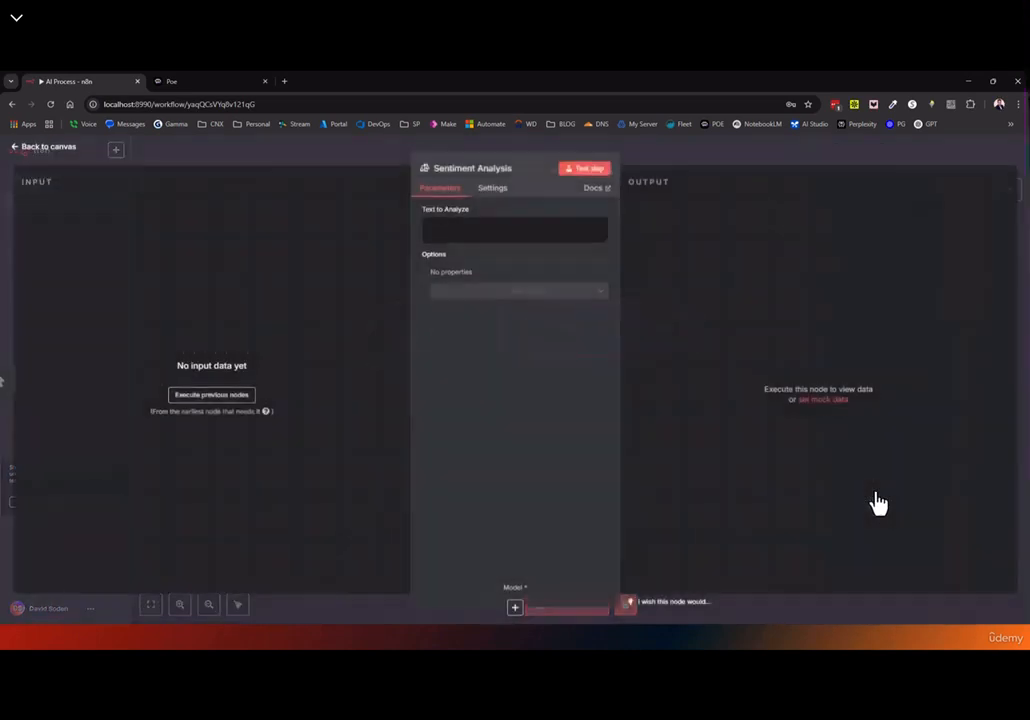
left_click(38, 150)
Position the Sentiment Analysis node to the right of the trigger and briefly check its settings
left_click_drag(598, 348, 703, 348)
left_click(405, 344)
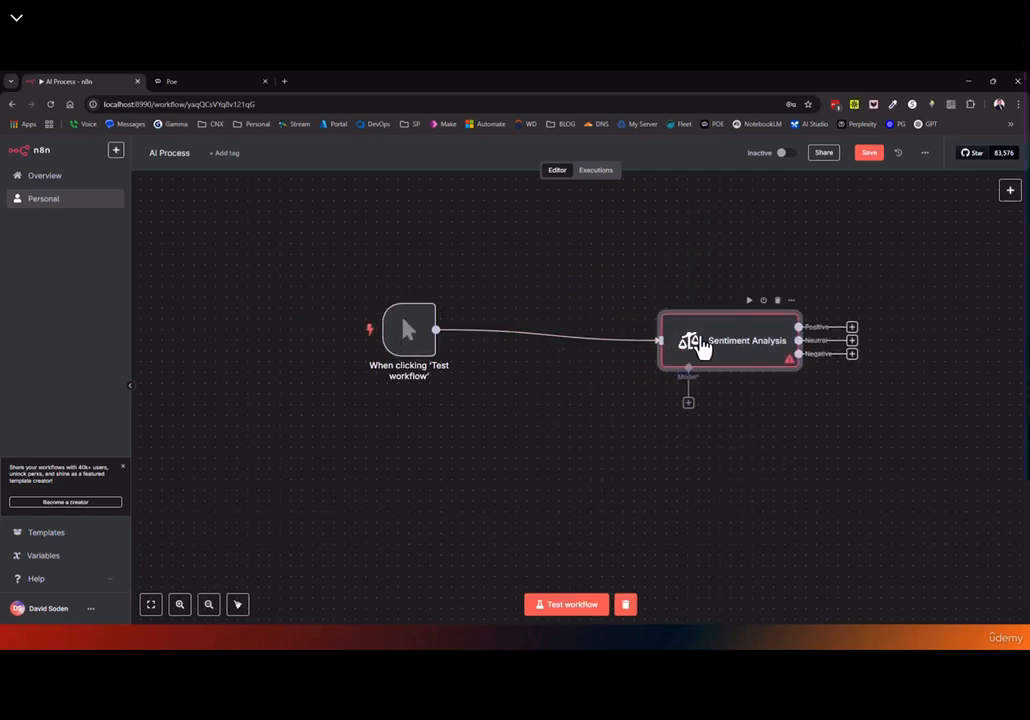
double_click(703, 348)
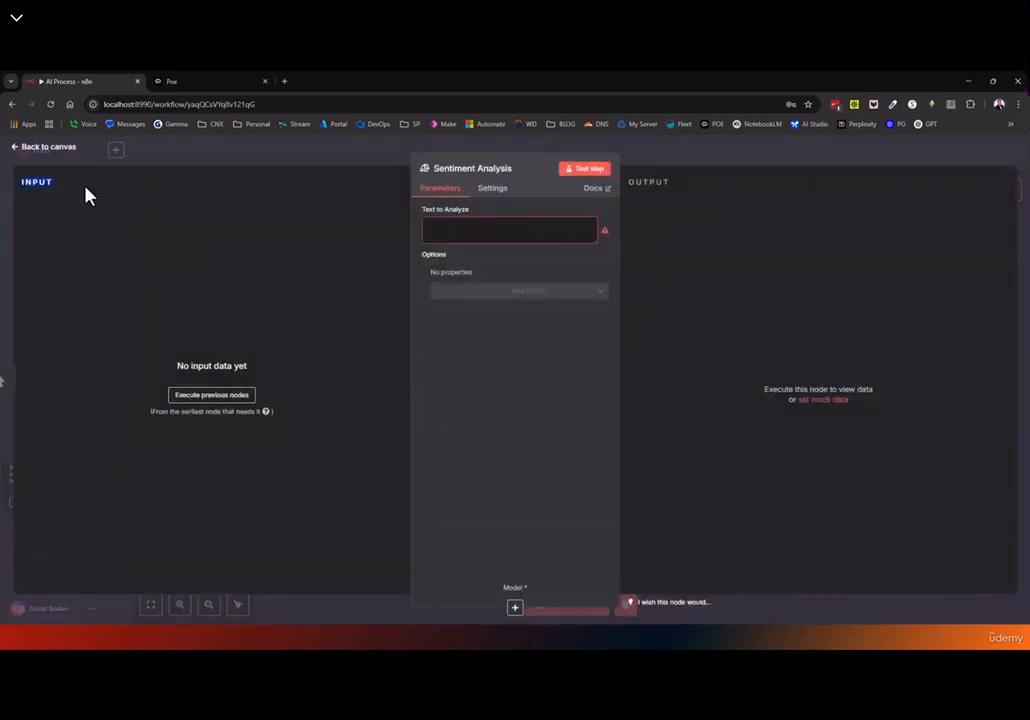
double_click(640, 184)
left_click(44, 155)
Insert an Edit Fields (Set) node between the trigger and Sentiment Analysis
mouse_move(590, 352)
left_click(539, 337)
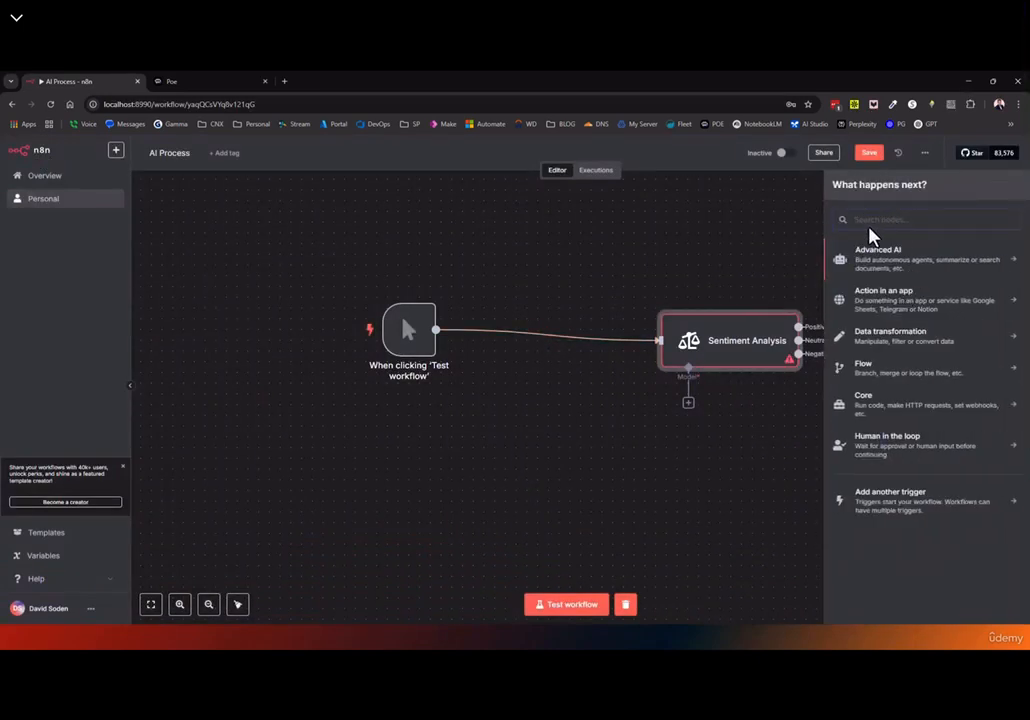
left_click(893, 338)
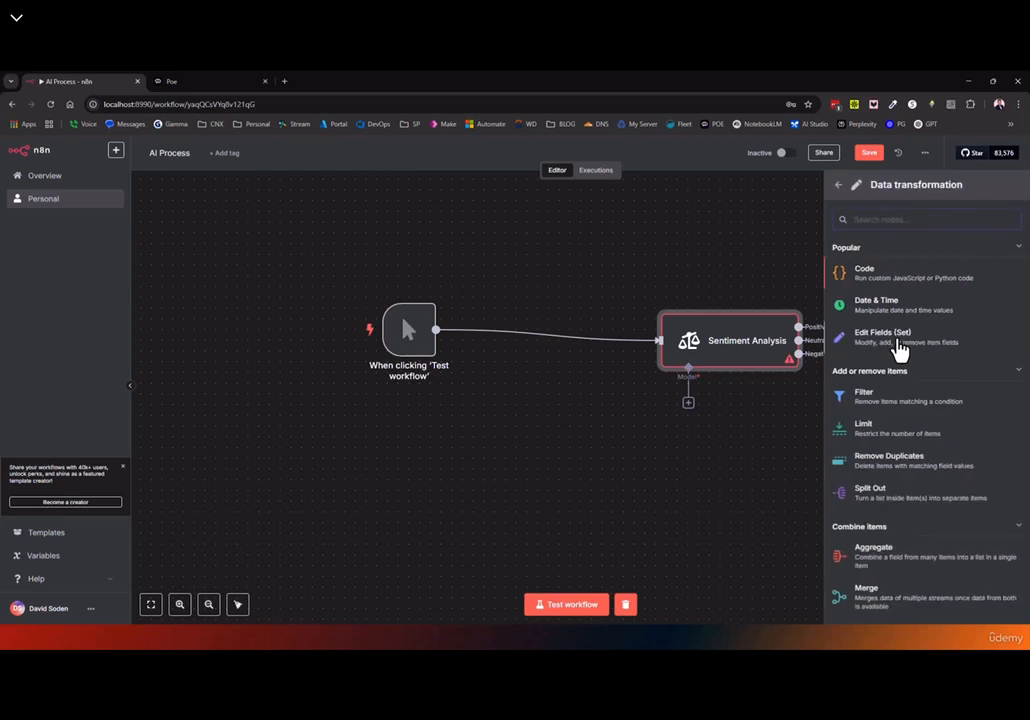
left_click(900, 347)
Rename the node to 'Email' and add a field named Email-Letter
left_click(447, 176)
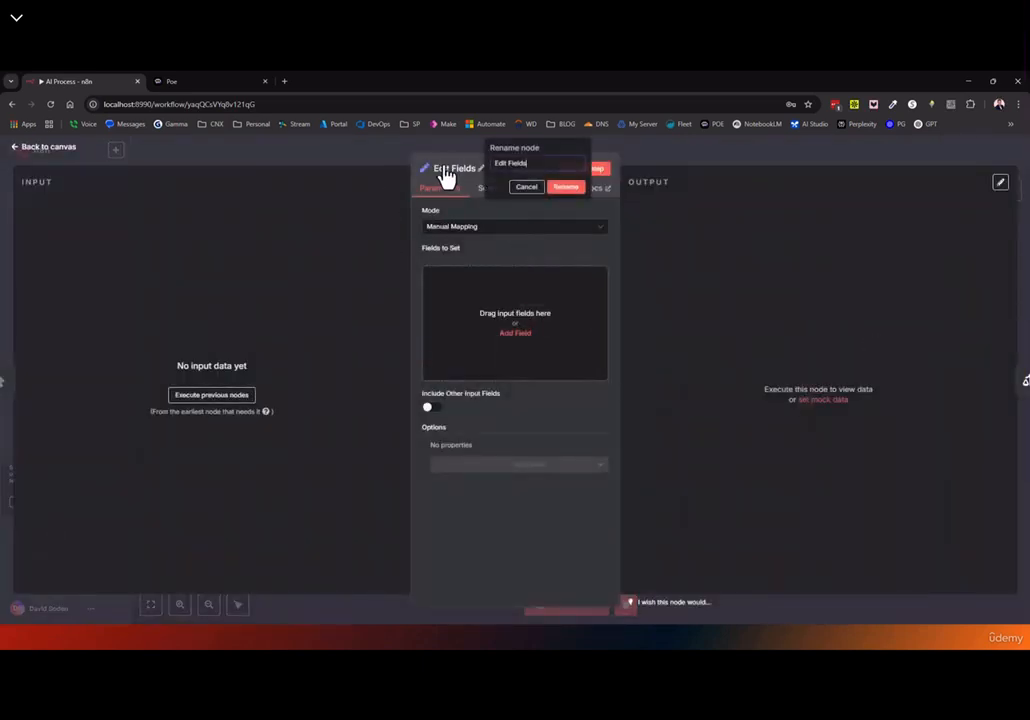
key("ctrl+a")
type("Email")
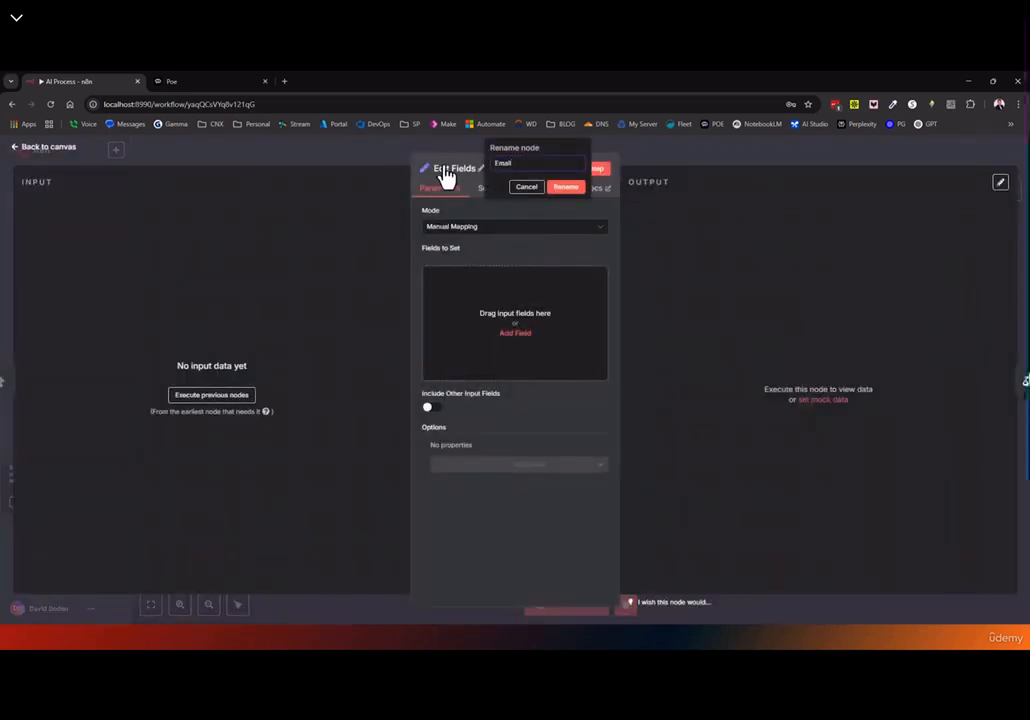
left_click(566, 188)
left_click(503, 316)
left_click(454, 279)
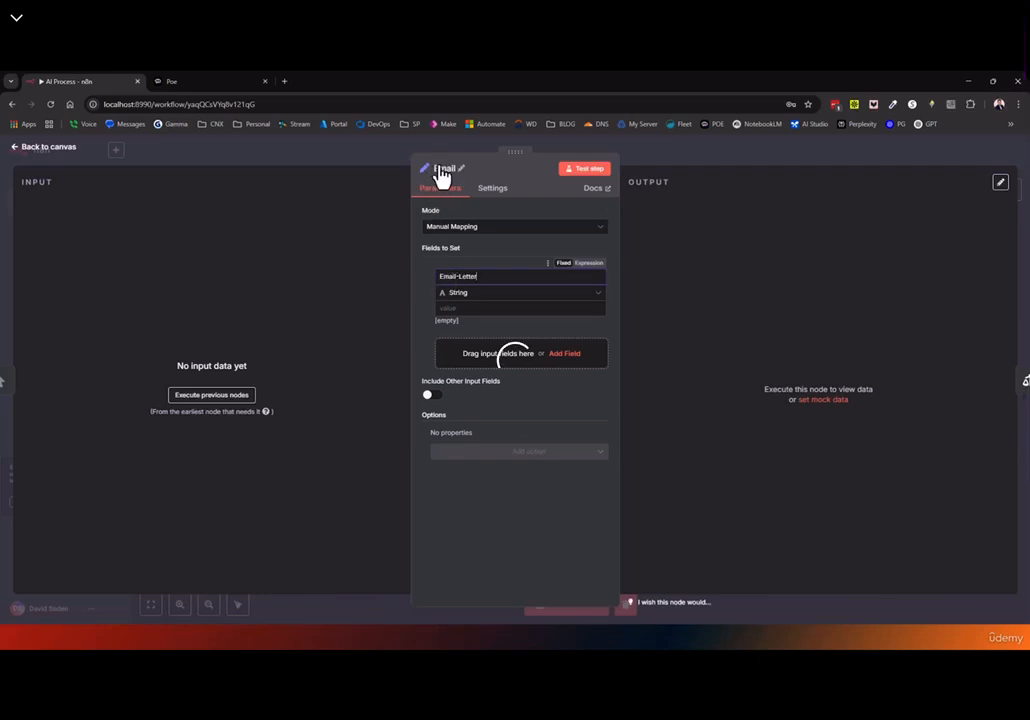
left_click(464, 308)
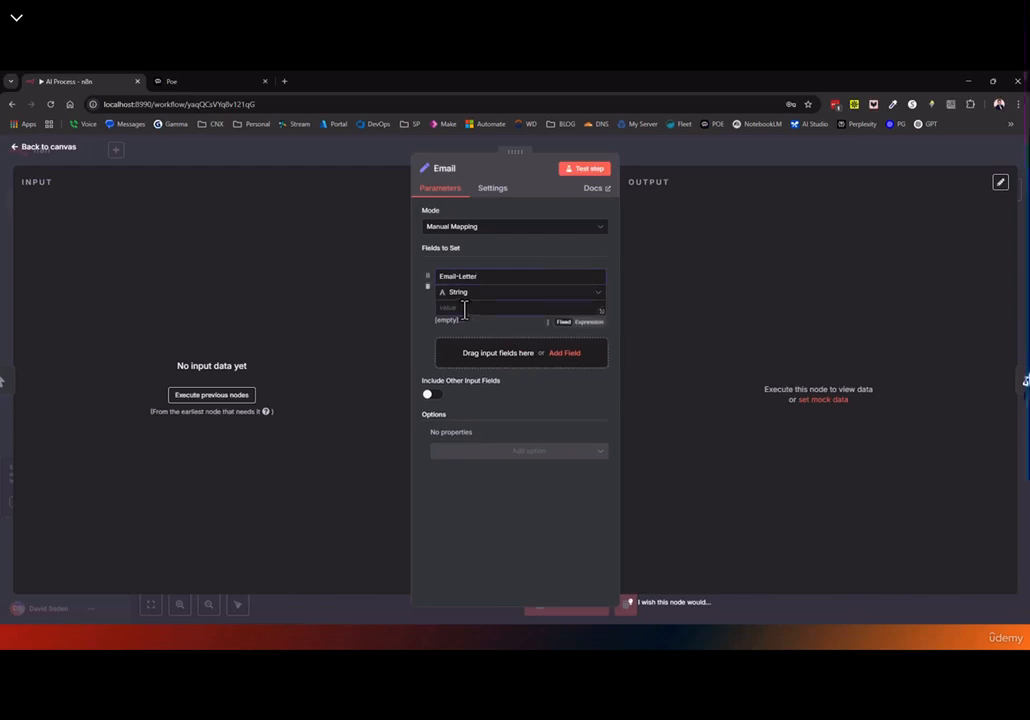
Have Poe write a short frustrated-customer complaint email and copy it for the Email-Letter value
left_click(188, 81)
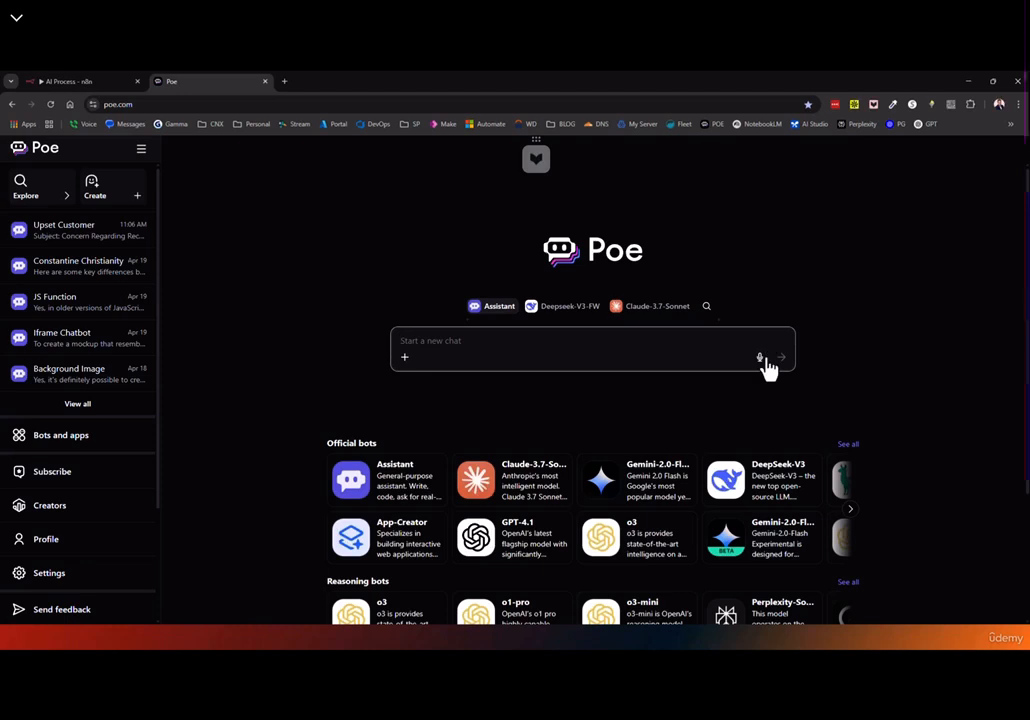
left_click(760, 358)
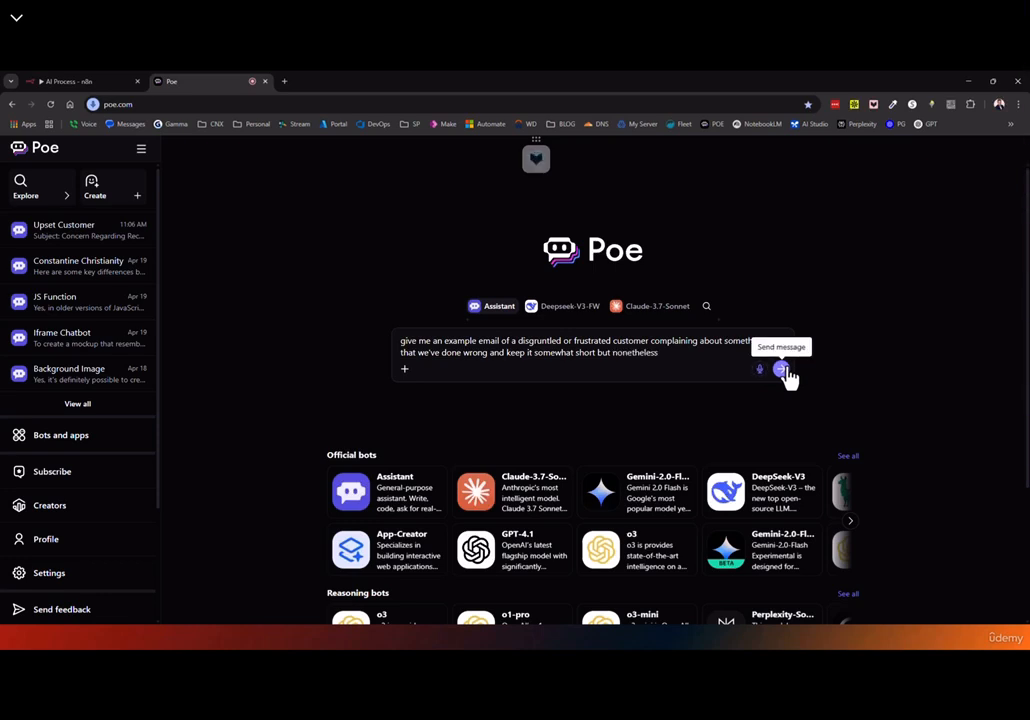
left_click(782, 370)
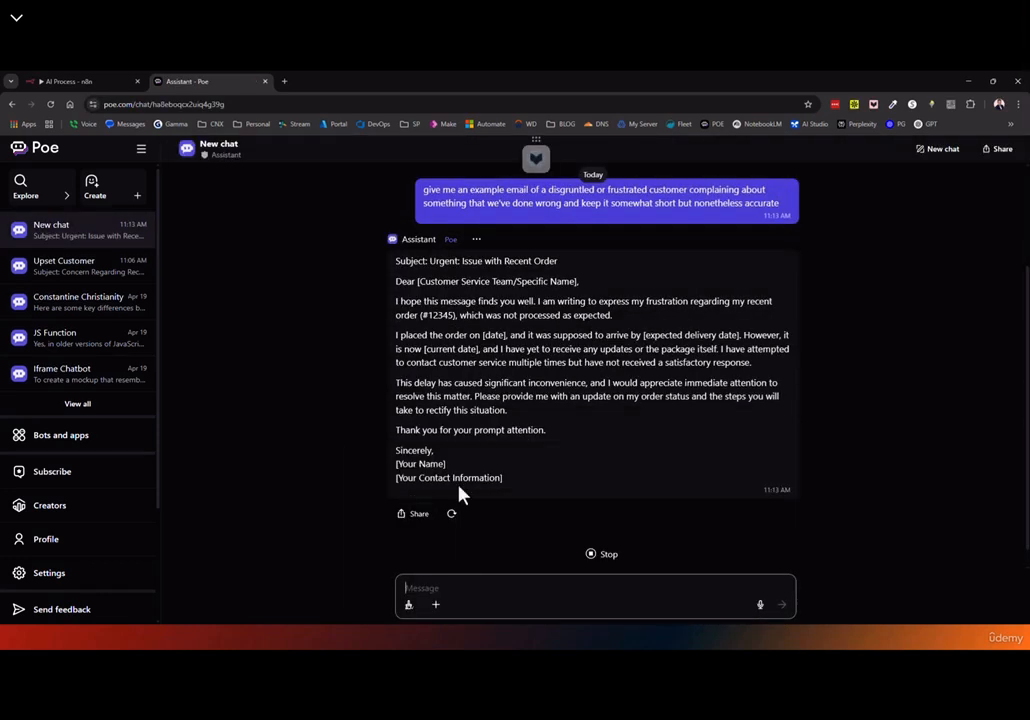
left_click_drag(550, 434, 370, 264)
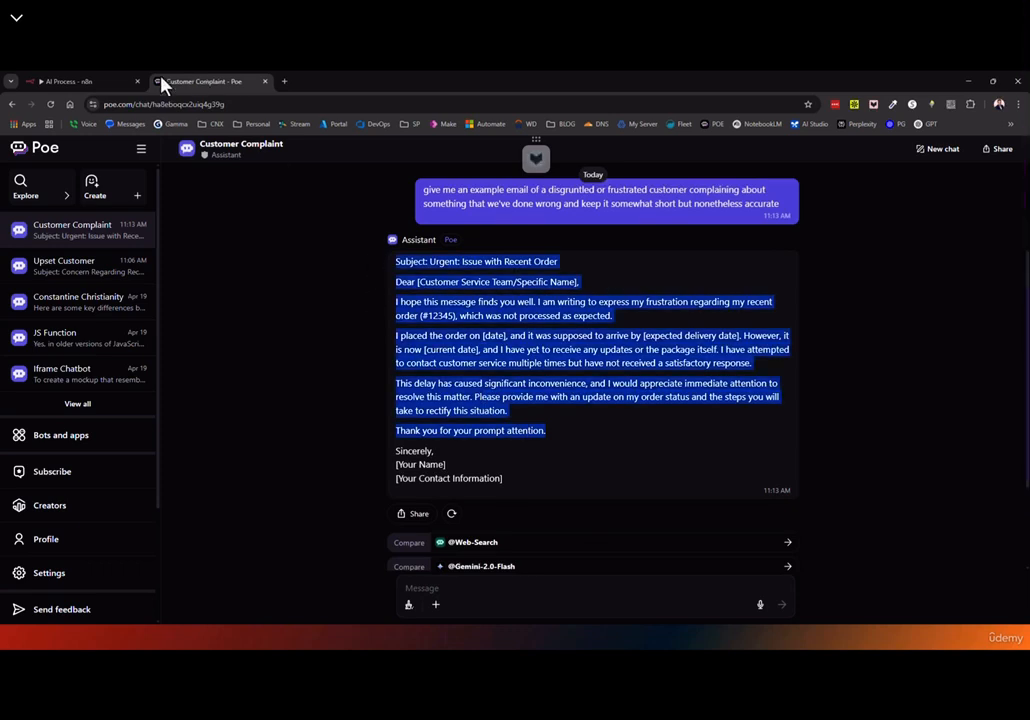
left_click(112, 82)
left_click(455, 307)
Paste the complaint email as the Email-Letter value and nudge Sentiment Analysis slightly left
key("ctrl+v")
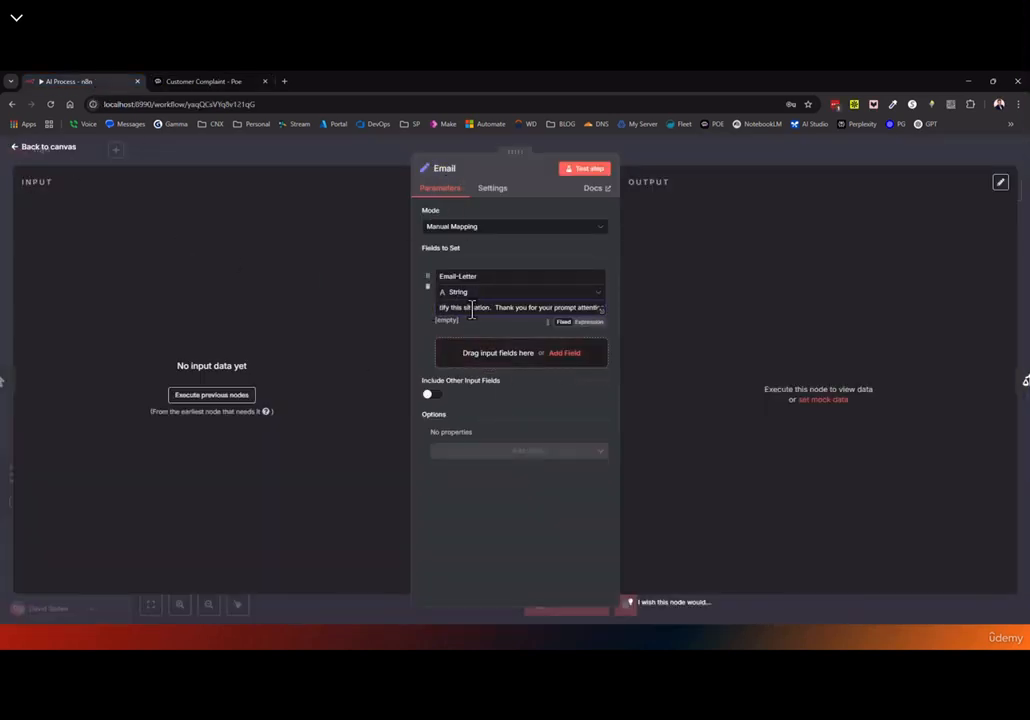
left_click(28, 152)
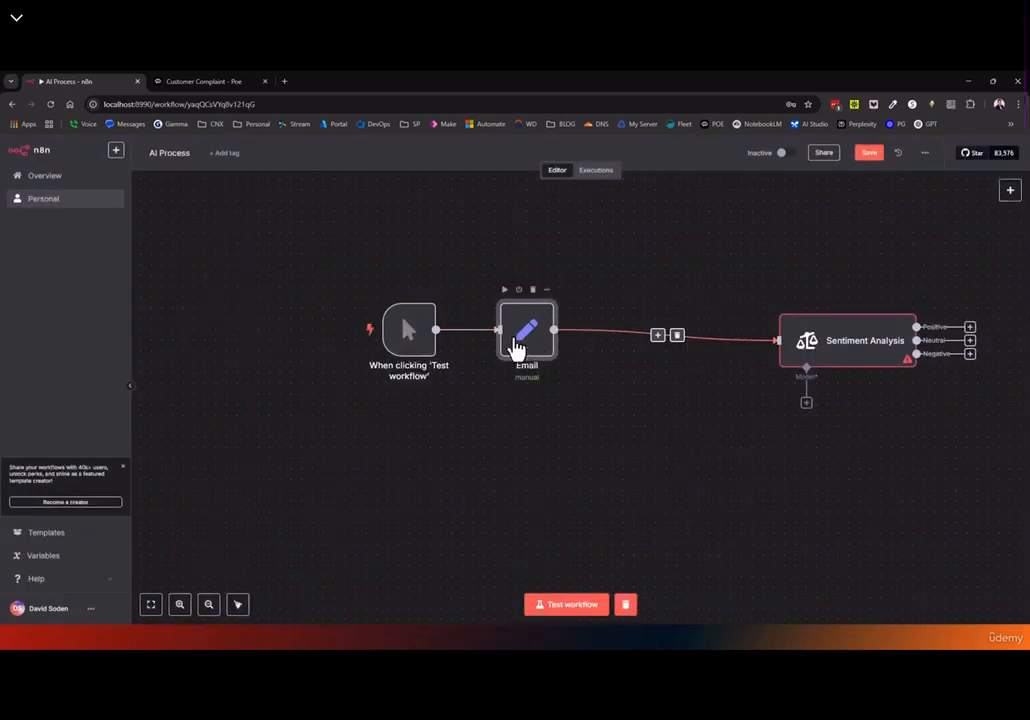
left_click_drag(722, 332, 692, 332)
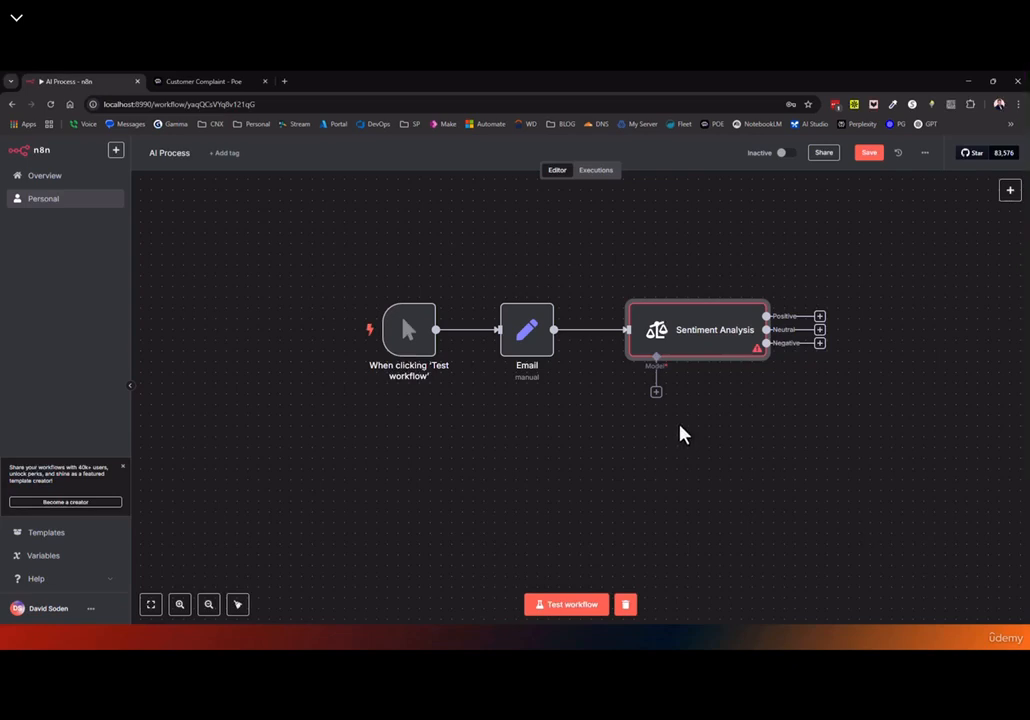
Attach a gpt-4o-mini OpenAI Chat Model below Sentiment Analysis as its model, and save
left_click(656, 393)
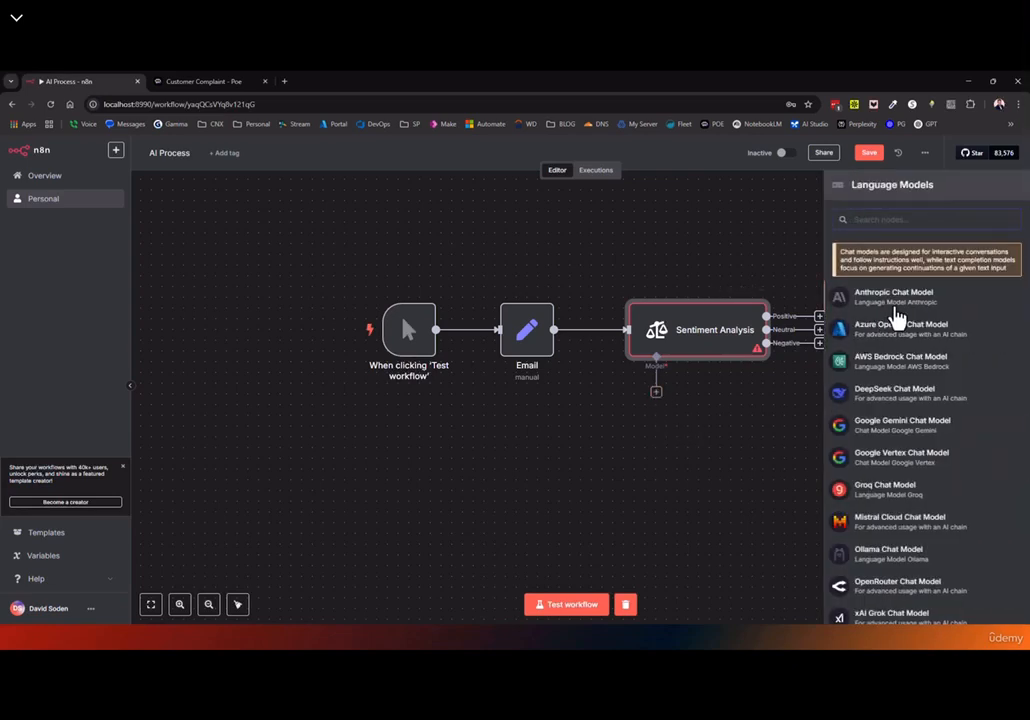
scroll(874, 312, "down", 2)
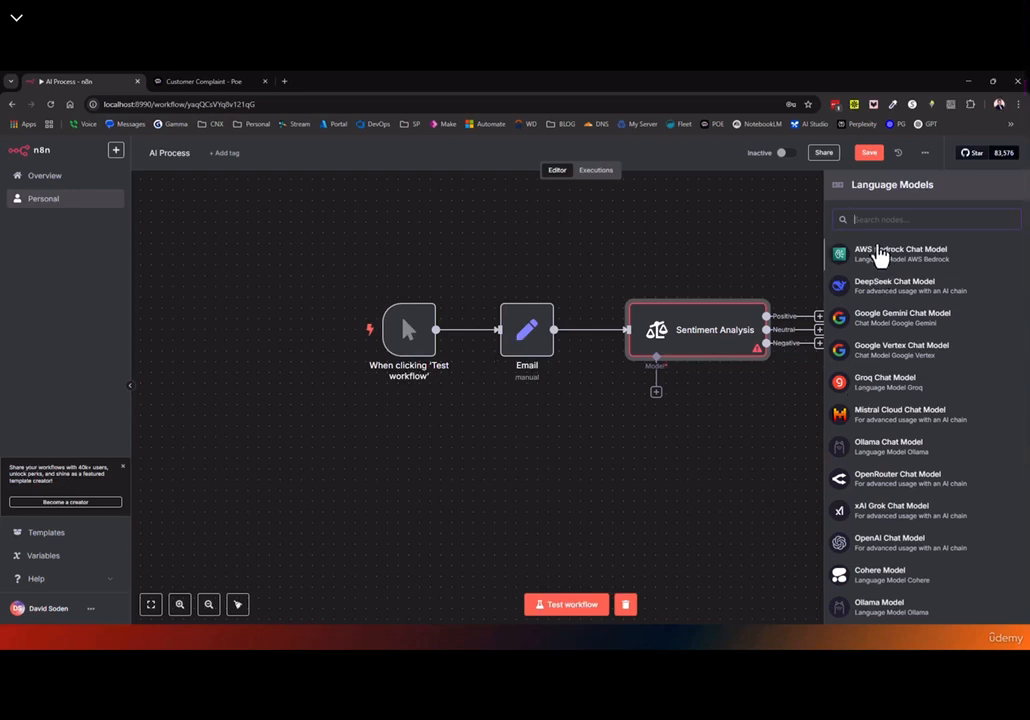
scroll(880, 275, "down", 2)
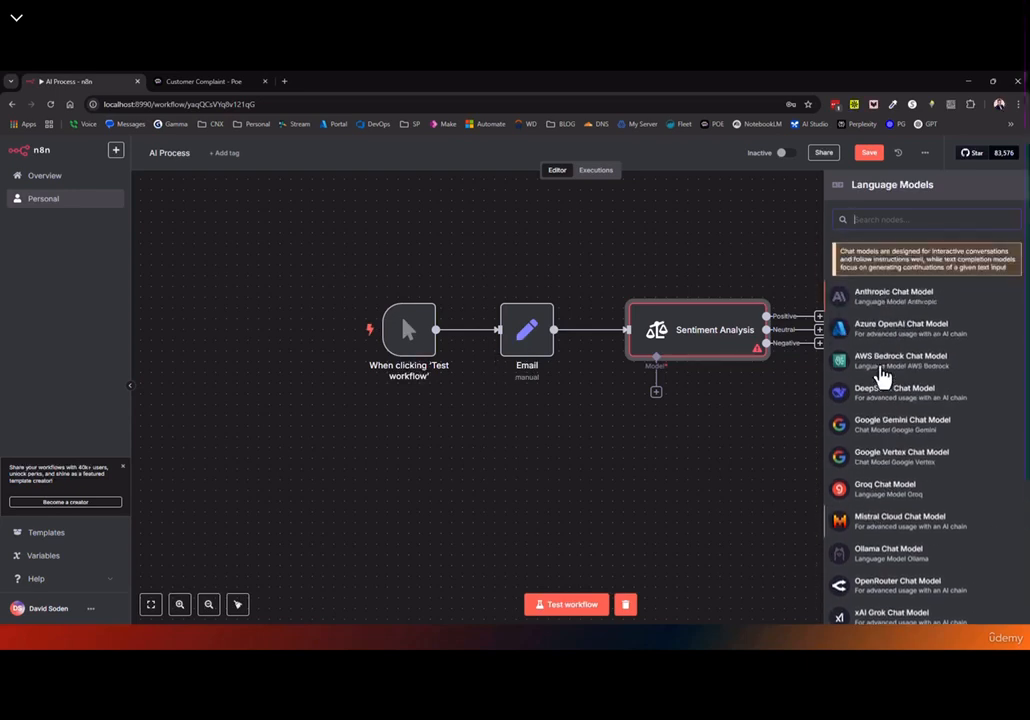
scroll(870, 350, "down", 2)
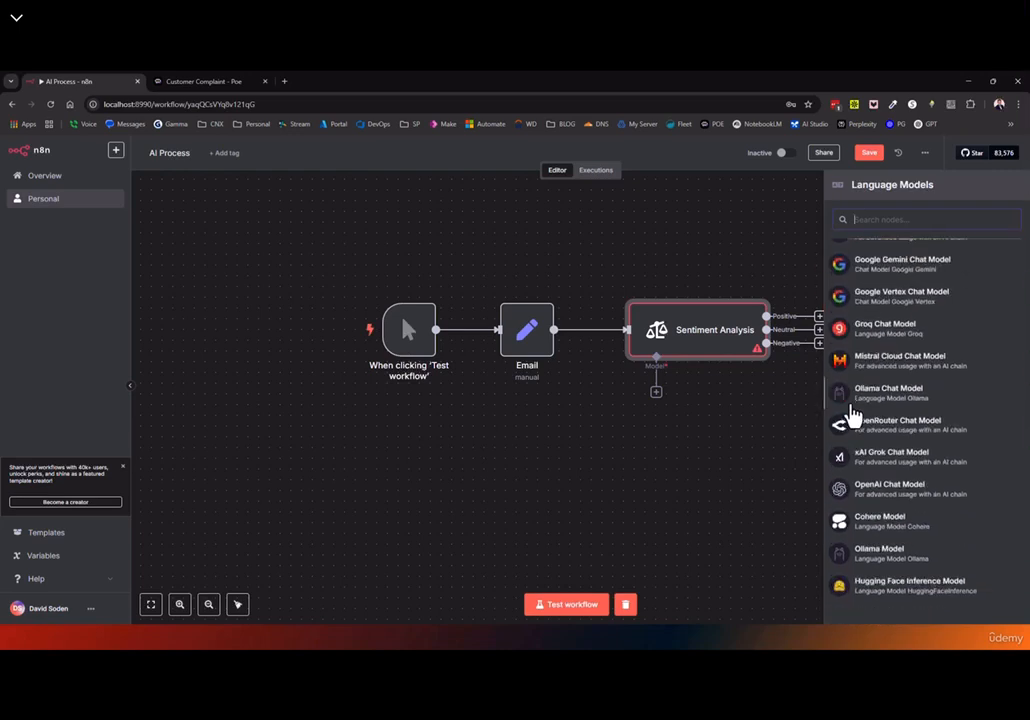
scroll(890, 335, "up", 3)
scroll(894, 500, "down", 3)
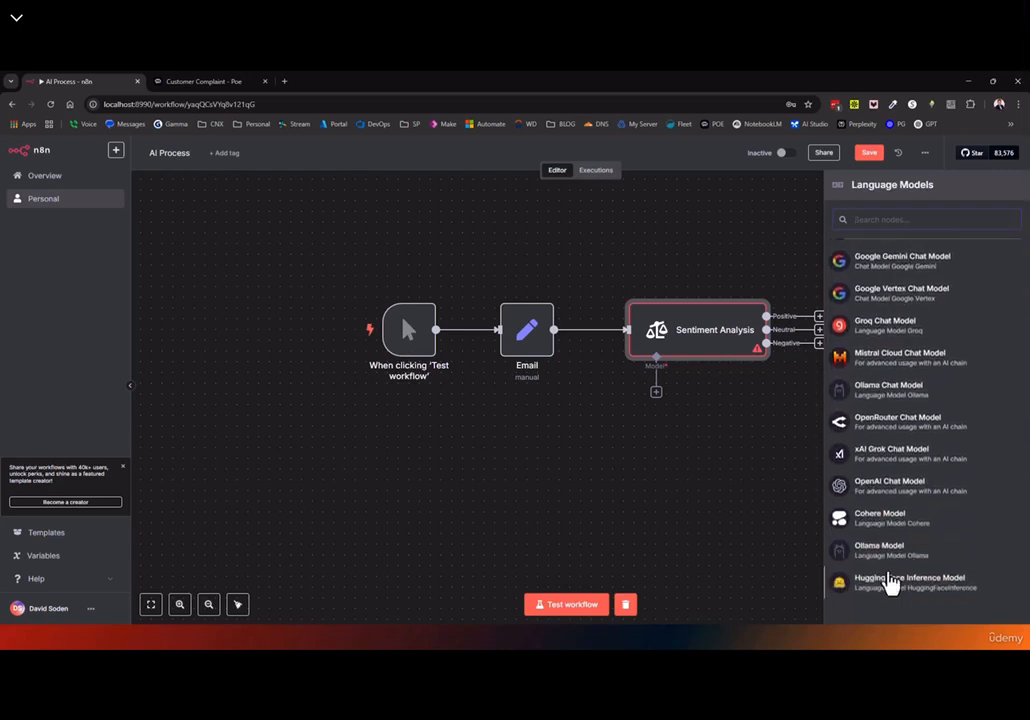
left_click(867, 488)
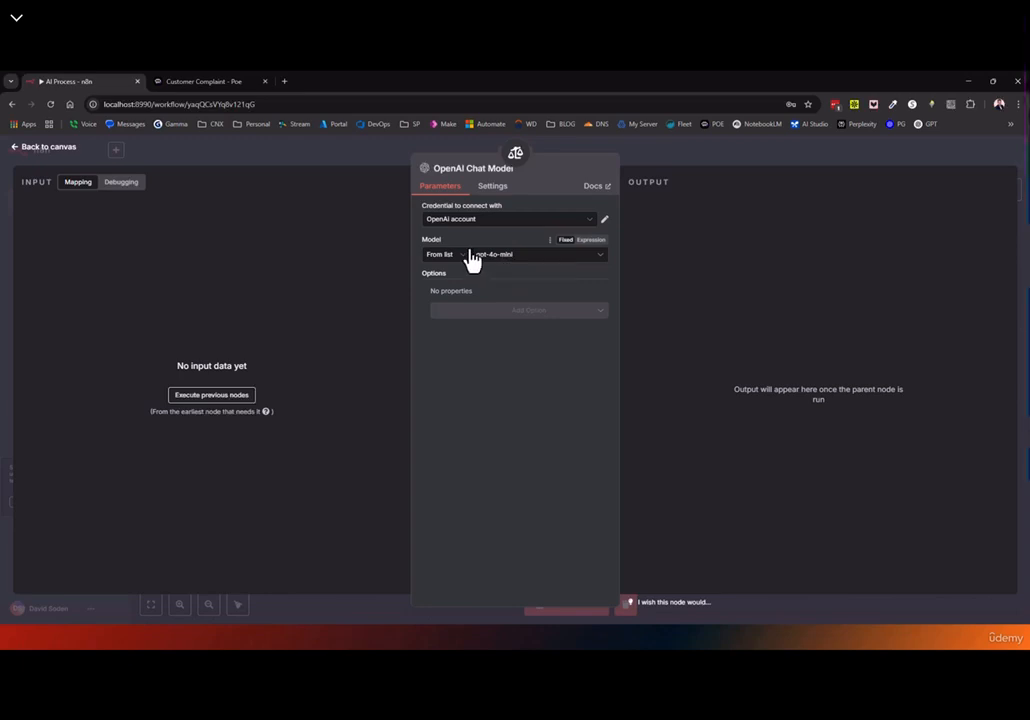
left_click(40, 167)
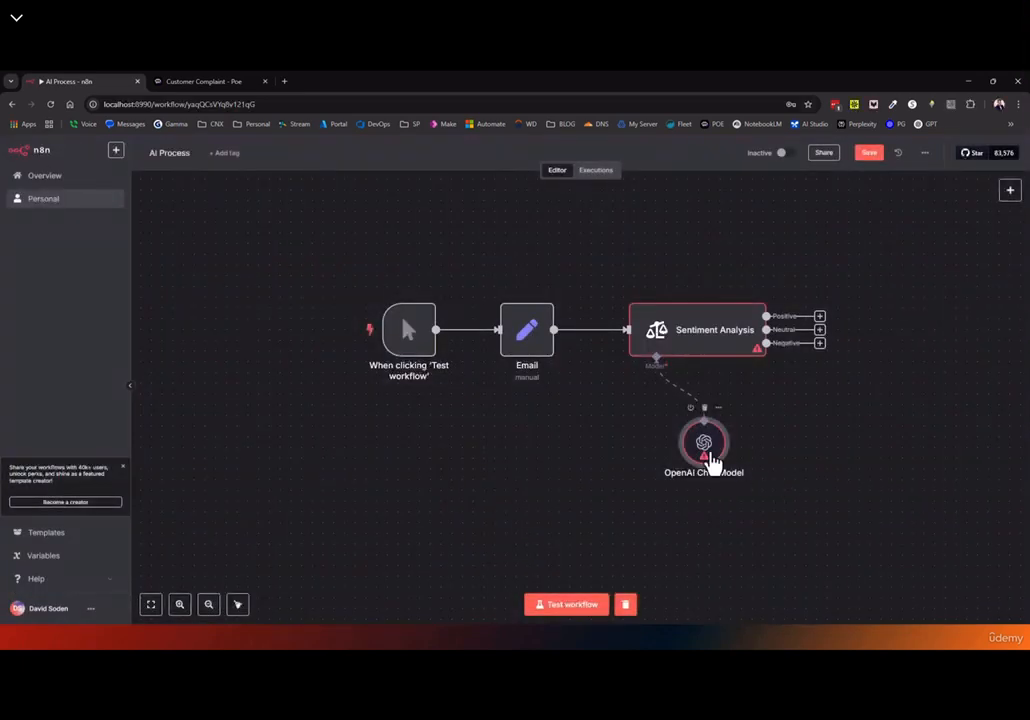
left_click_drag(716, 465, 662, 453)
left_click(867, 153)
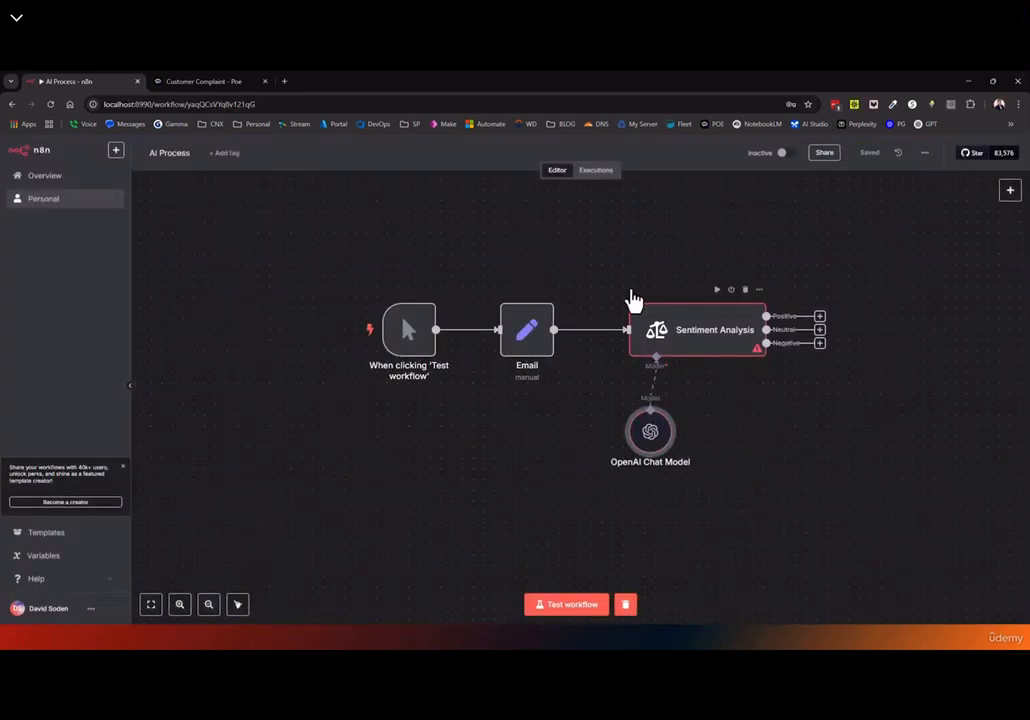
Test the workflow, then execute the Email step and check its output
left_click(573, 610)
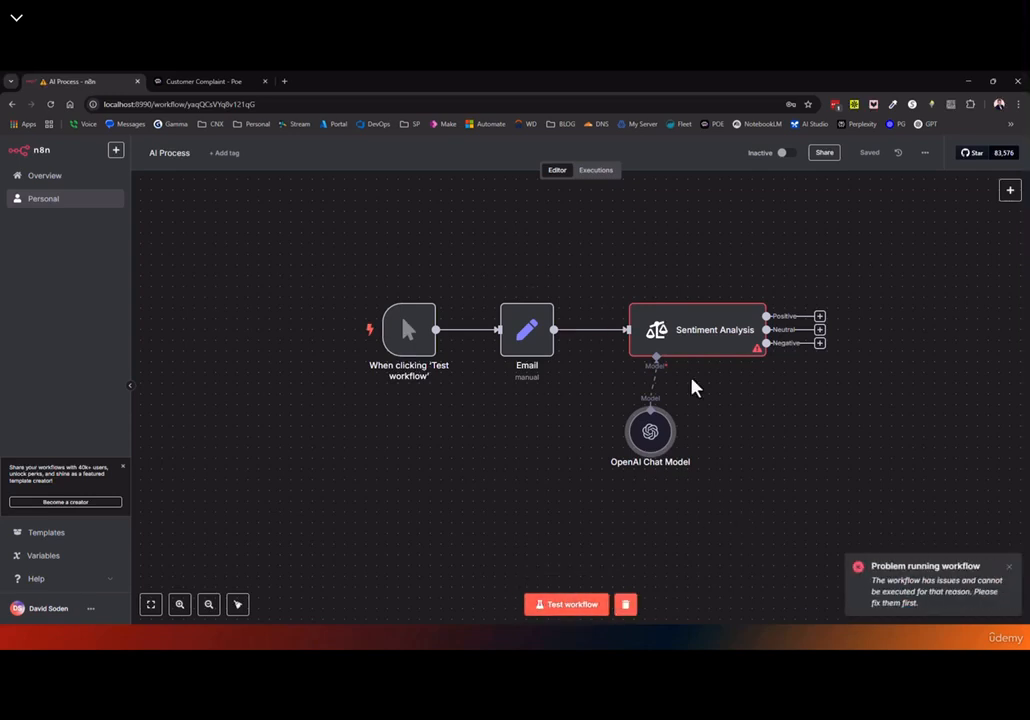
double_click(668, 338)
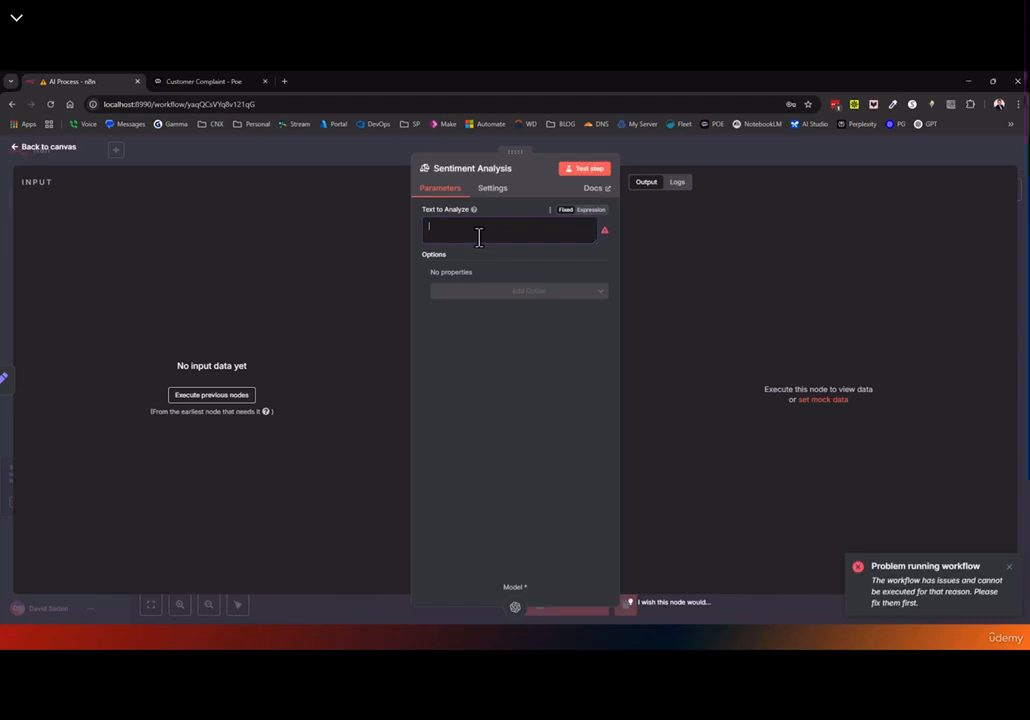
left_click(38, 149)
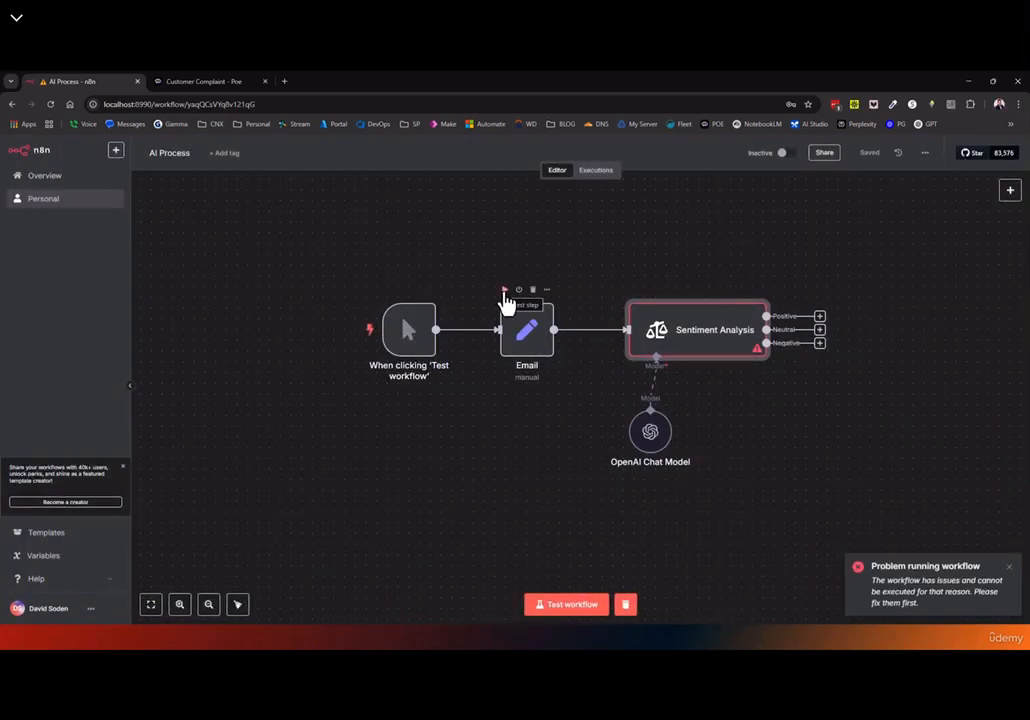
left_click(505, 291)
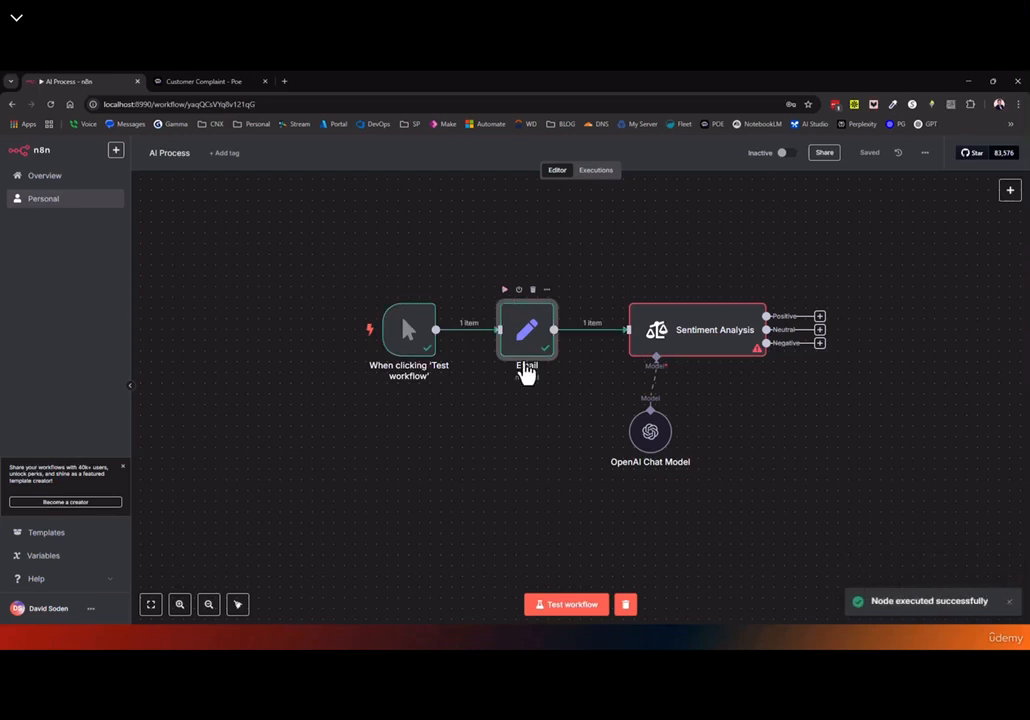
double_click(525, 343)
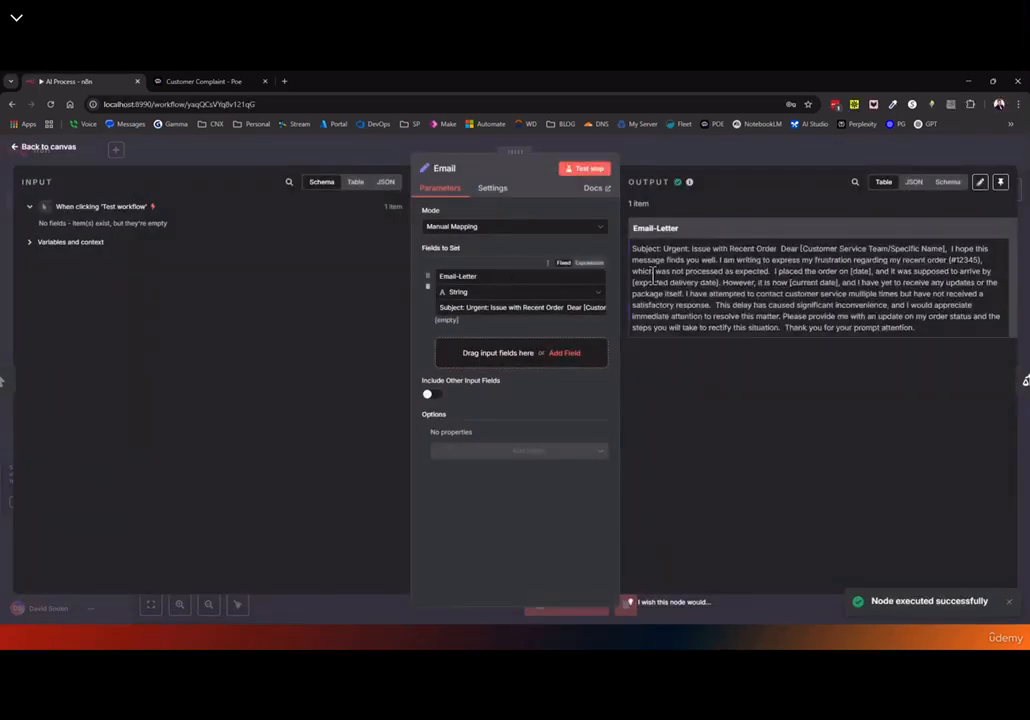
left_click(38, 148)
Inspect the incoming Email-Letter data in Sentiment Analysis using both JSON and Schema views
double_click(686, 342)
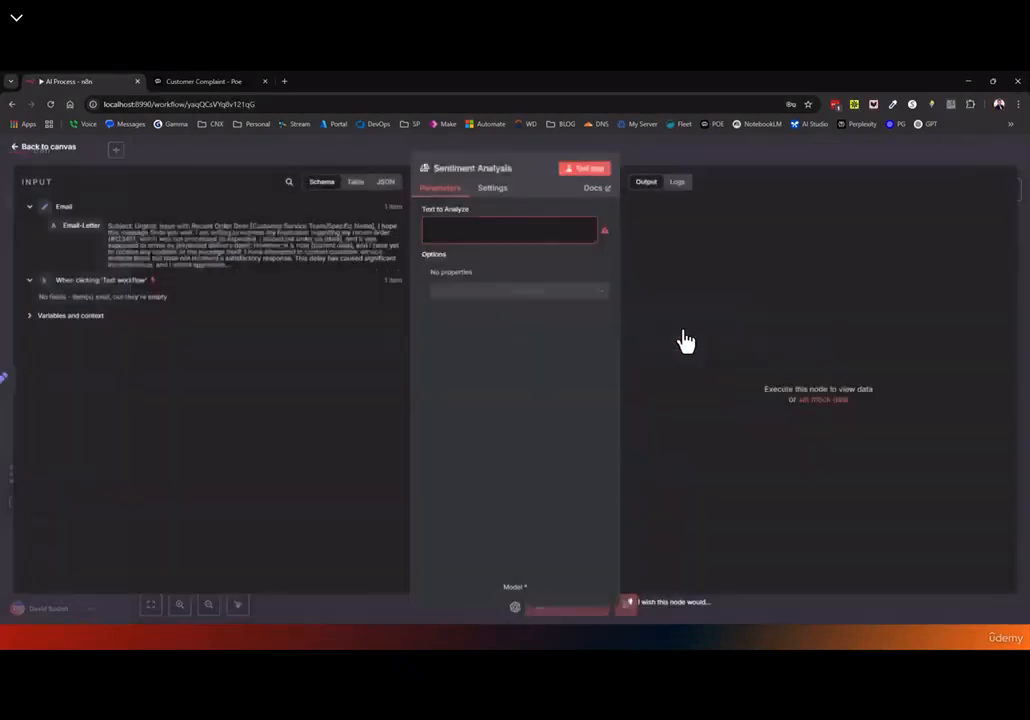
left_click(386, 182)
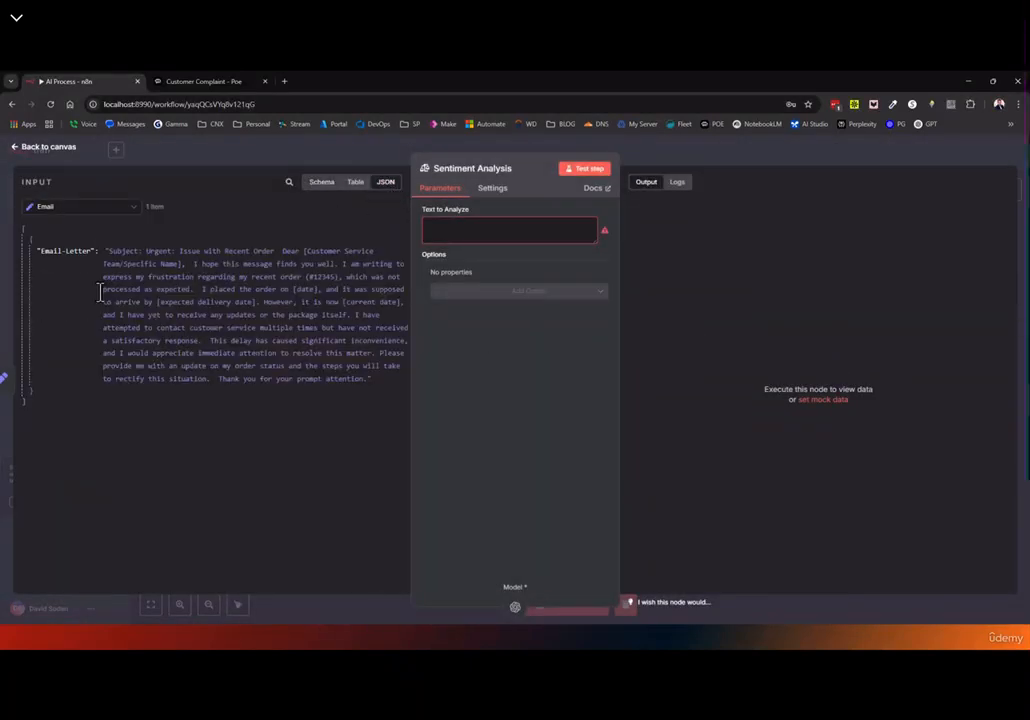
left_click(32, 251)
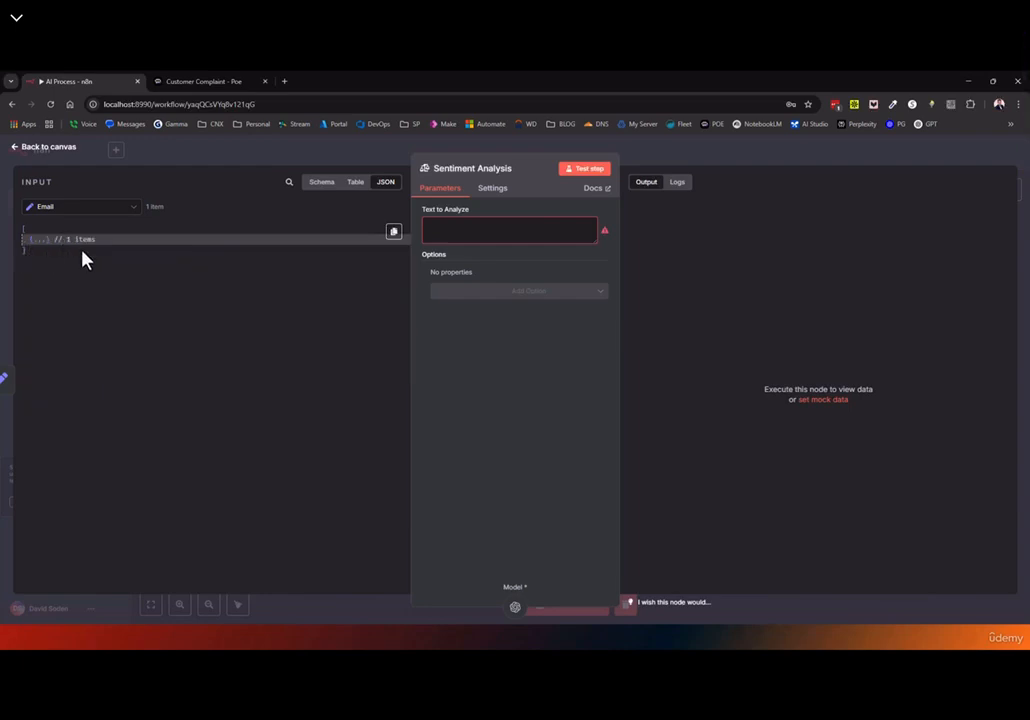
left_click(27, 240)
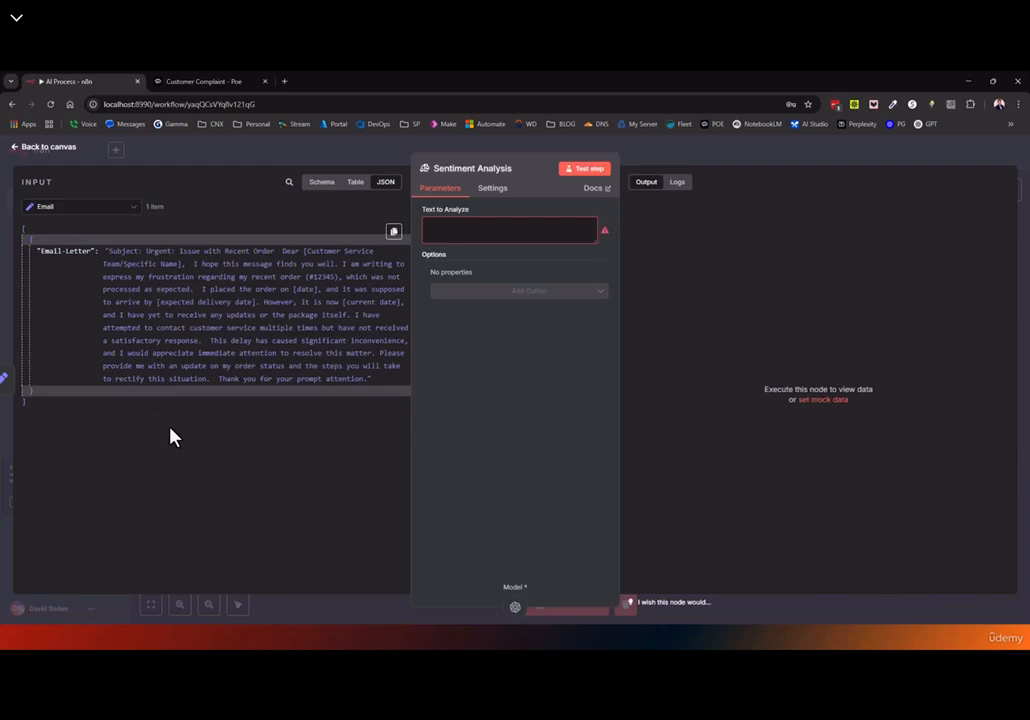
left_click(321, 186)
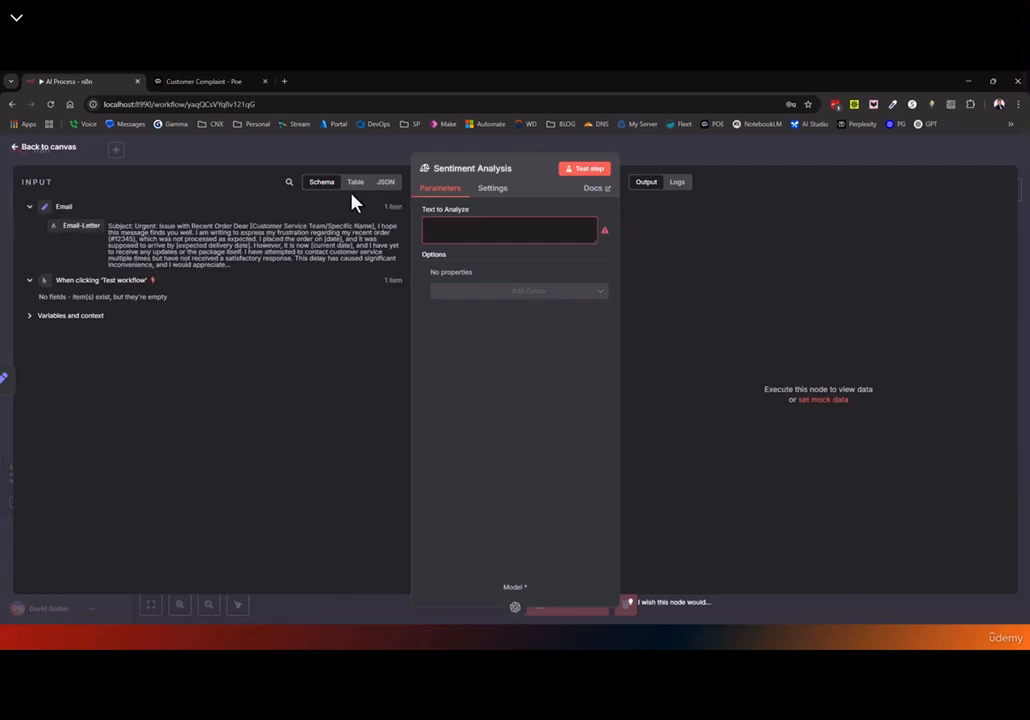
left_click(387, 184)
Map Email-Letter into Text to Analyze as {{ $json['Email-Letter'] }} and save the workflow
left_click(324, 184)
left_click_drag(71, 225, 540, 241)
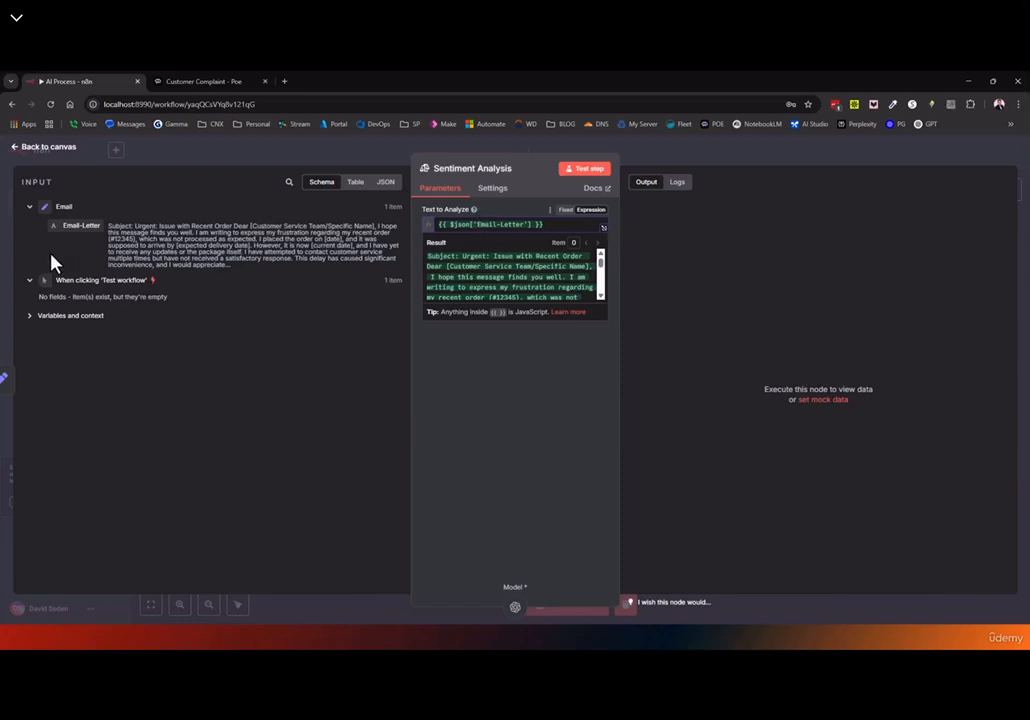
left_click(82, 150)
left_click(867, 153)
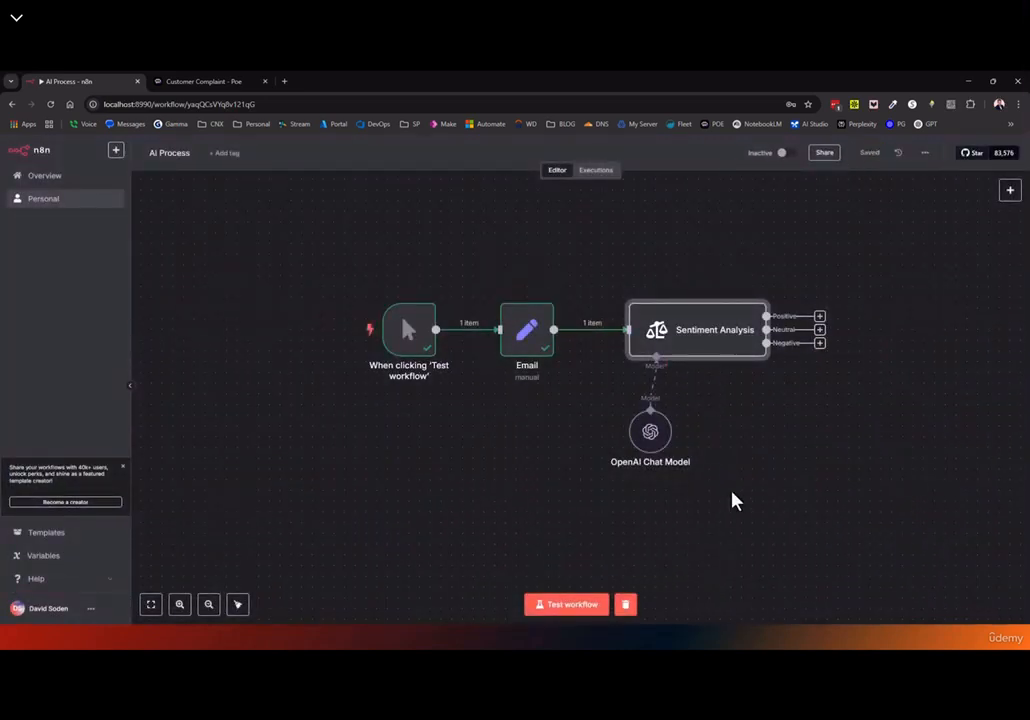
Run the workflow test and zoom in on the Sentiment Analysis outputs
left_click(566, 604)
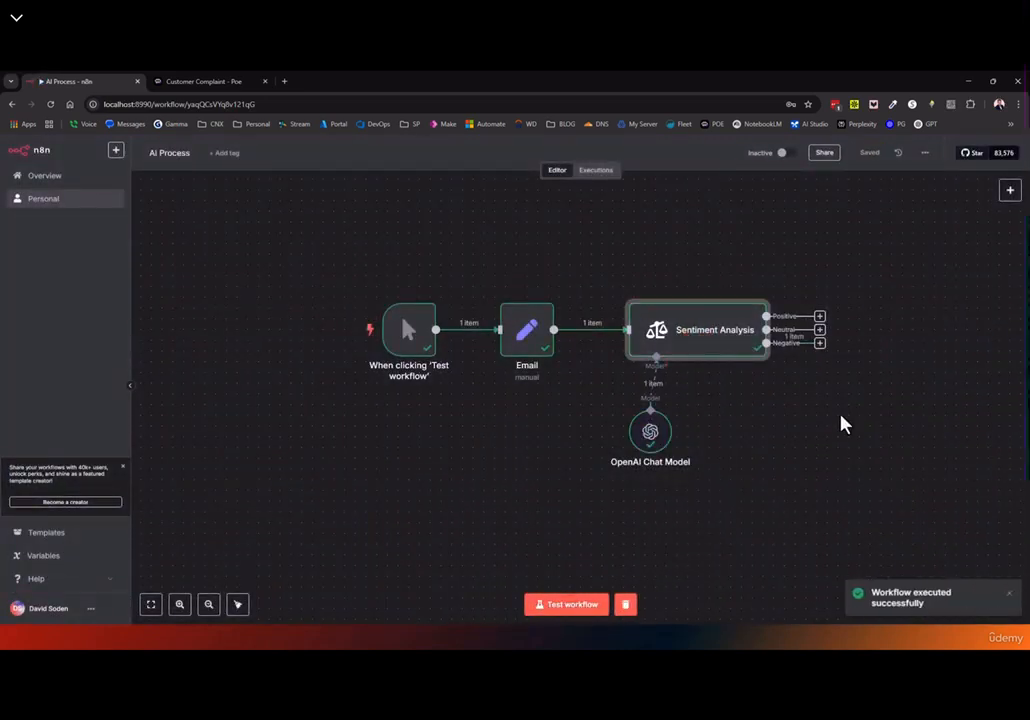
left_click_drag(789, 414, 600, 437)
scroll(598, 419, "up", 4)
scroll(538, 370, "up", 2)
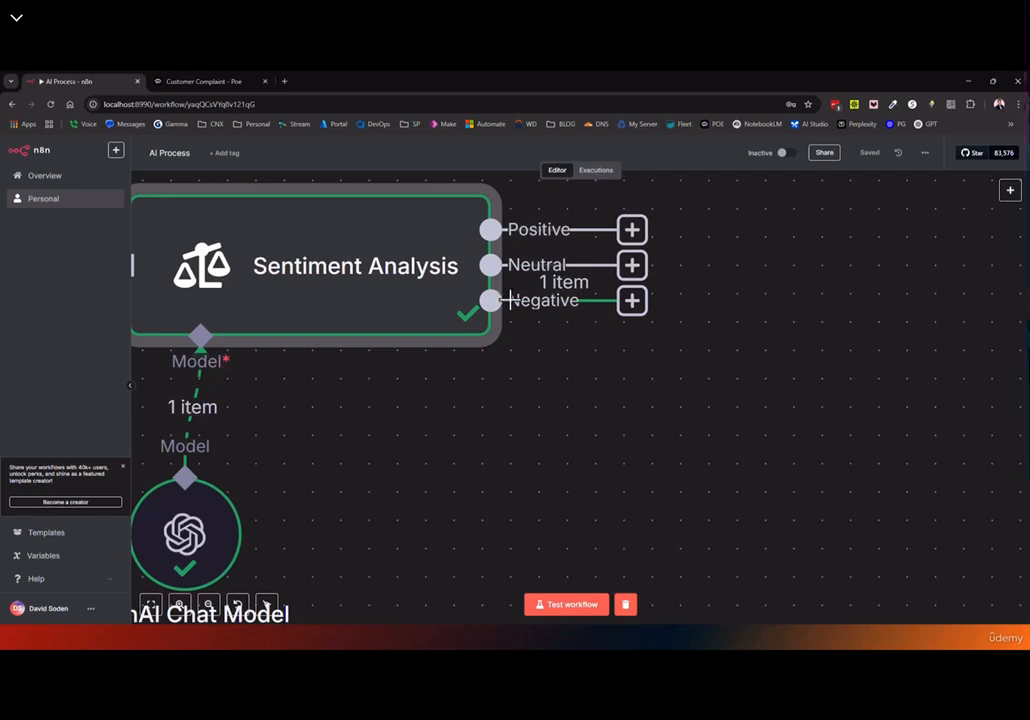
Confirm the complaint was classified Negative, then add the Sentiment Categories option
double_click(375, 315)
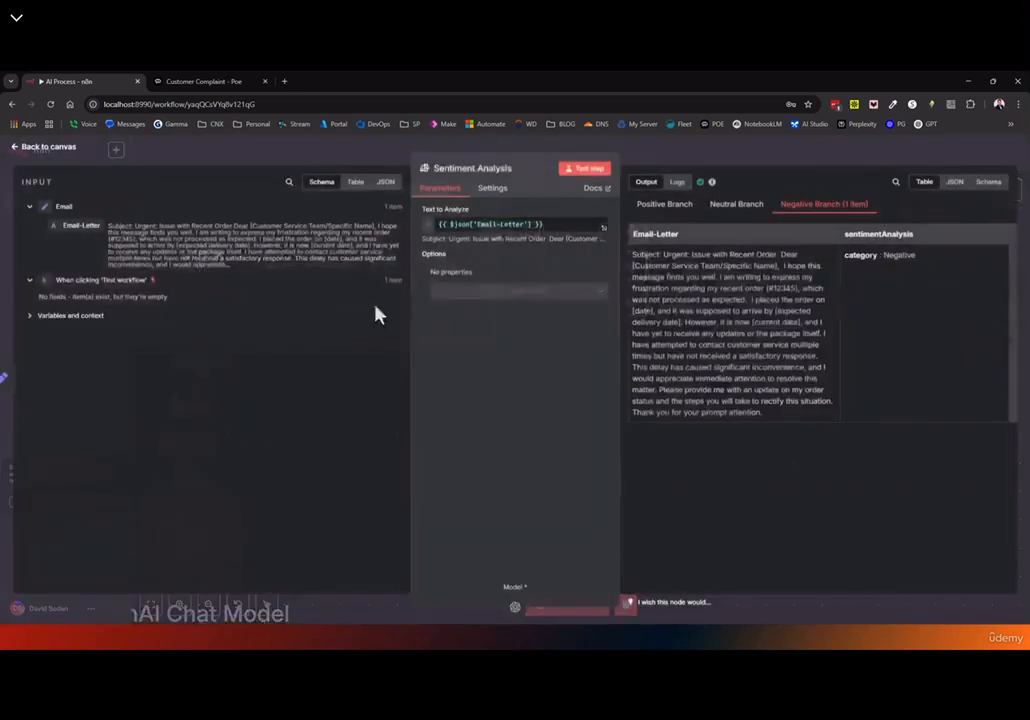
left_click_drag(933, 269, 846, 255)
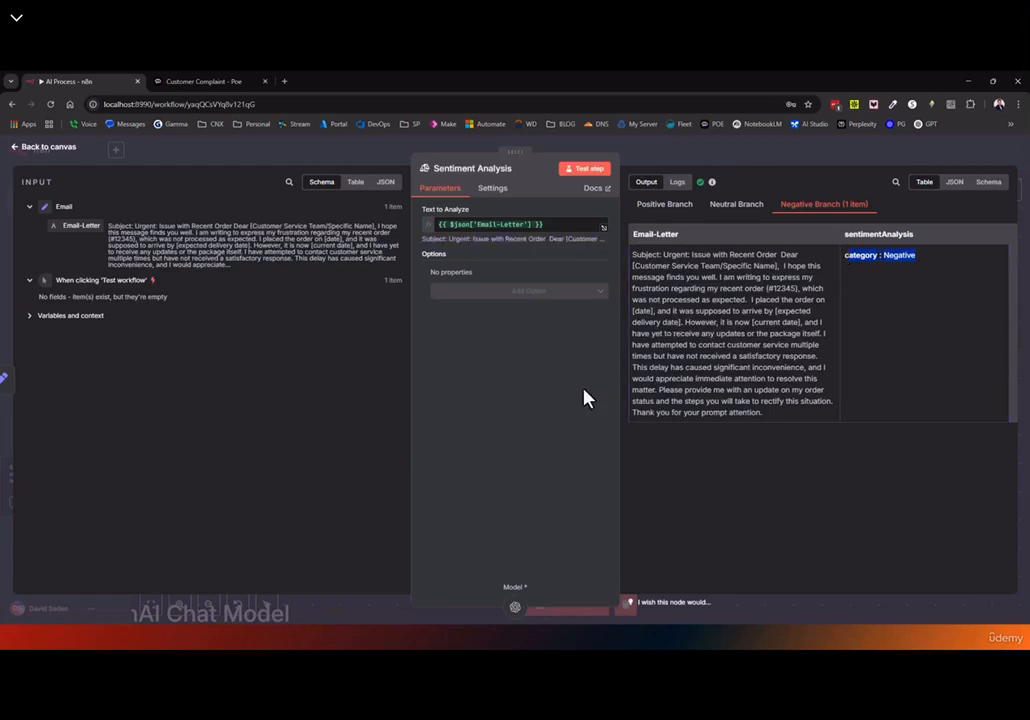
left_click(497, 305)
left_click(442, 321)
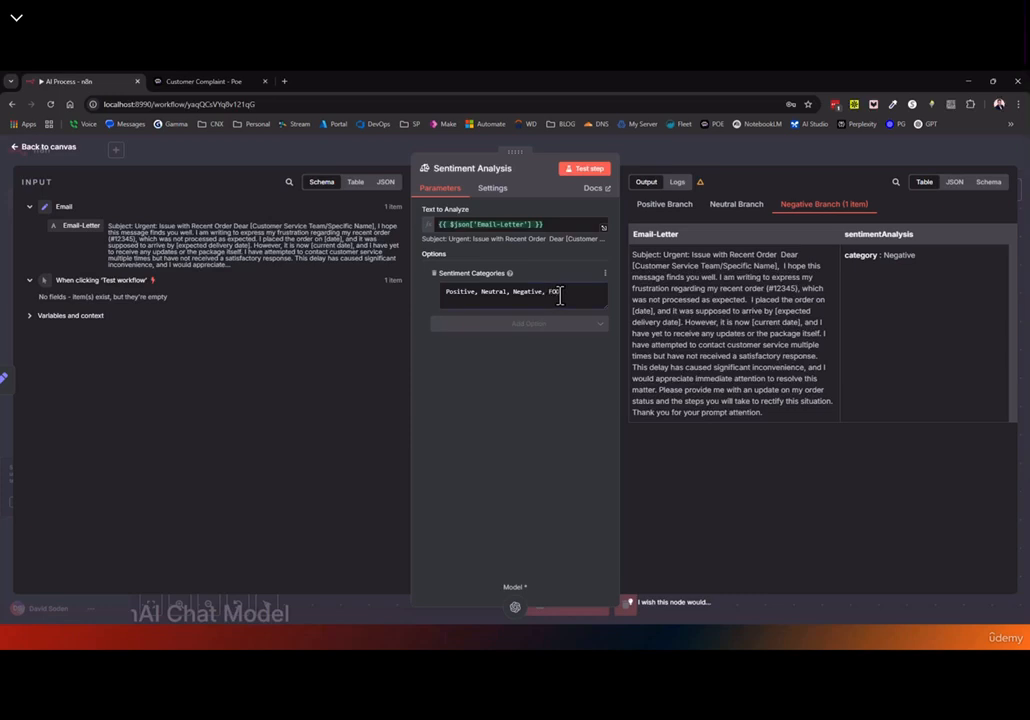
Check the new FOO output on the canvas, then add the System Prompt Template option
left_click(24, 147)
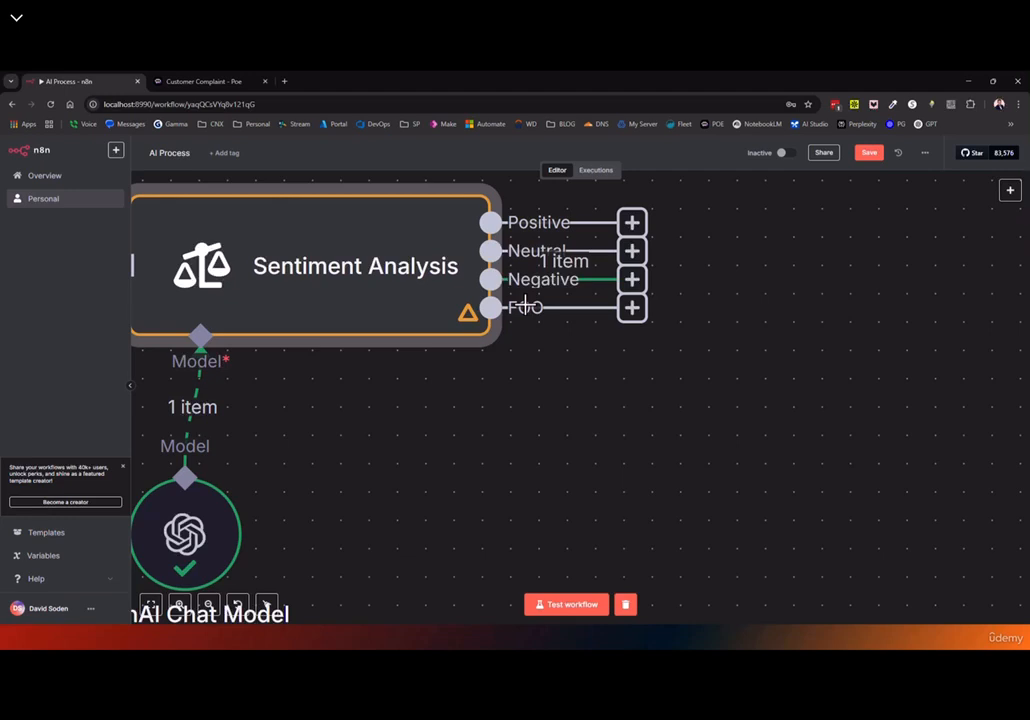
double_click(363, 294)
left_click(500, 323)
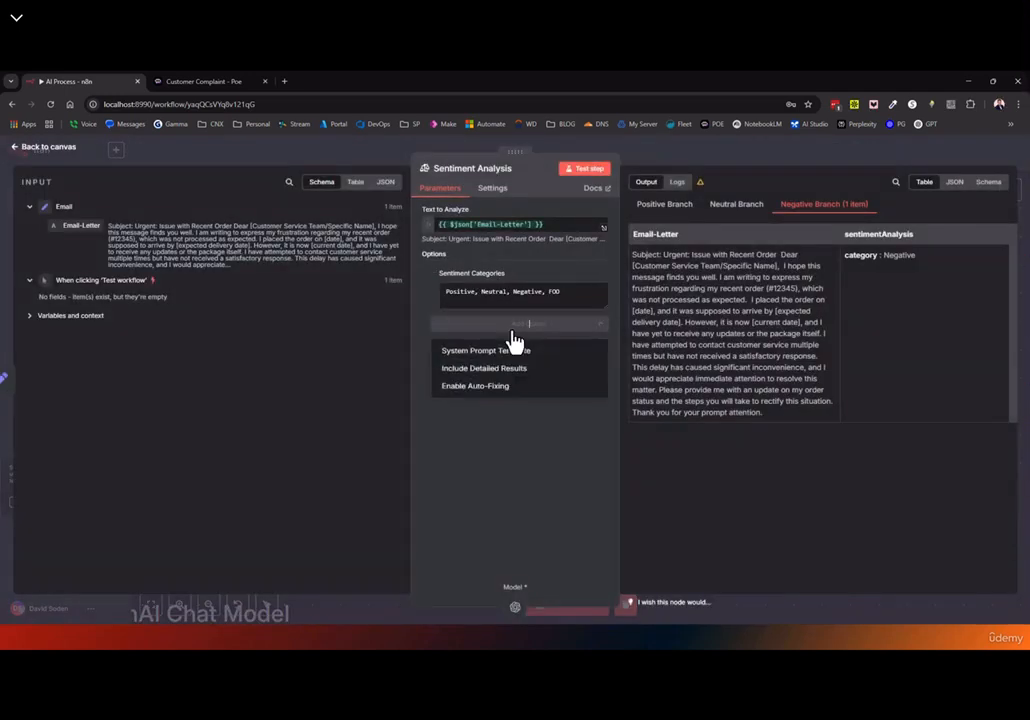
left_click(497, 350)
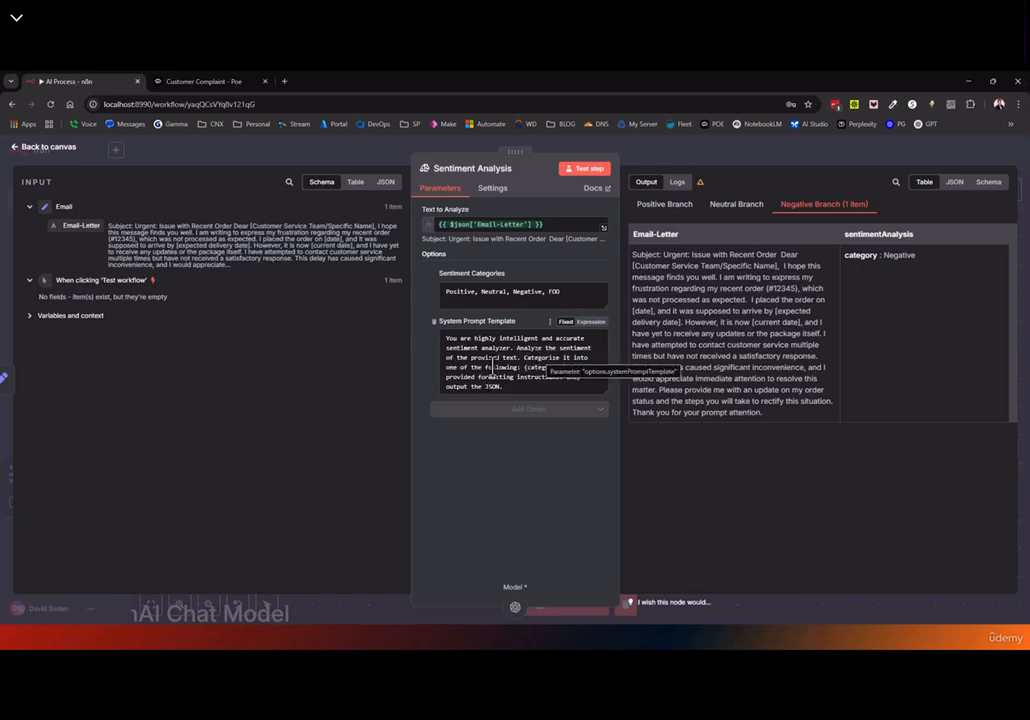
Review the {categories} placeholder in the default system prompt and the FOO category
left_click_drag(524, 367, 566, 368)
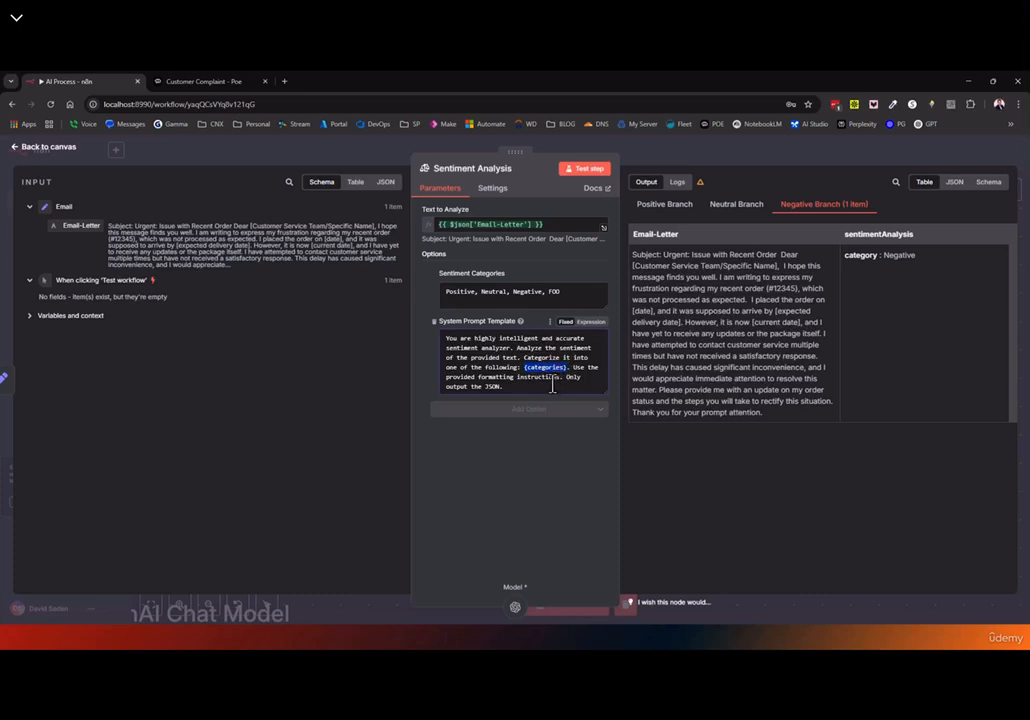
left_click(521, 478)
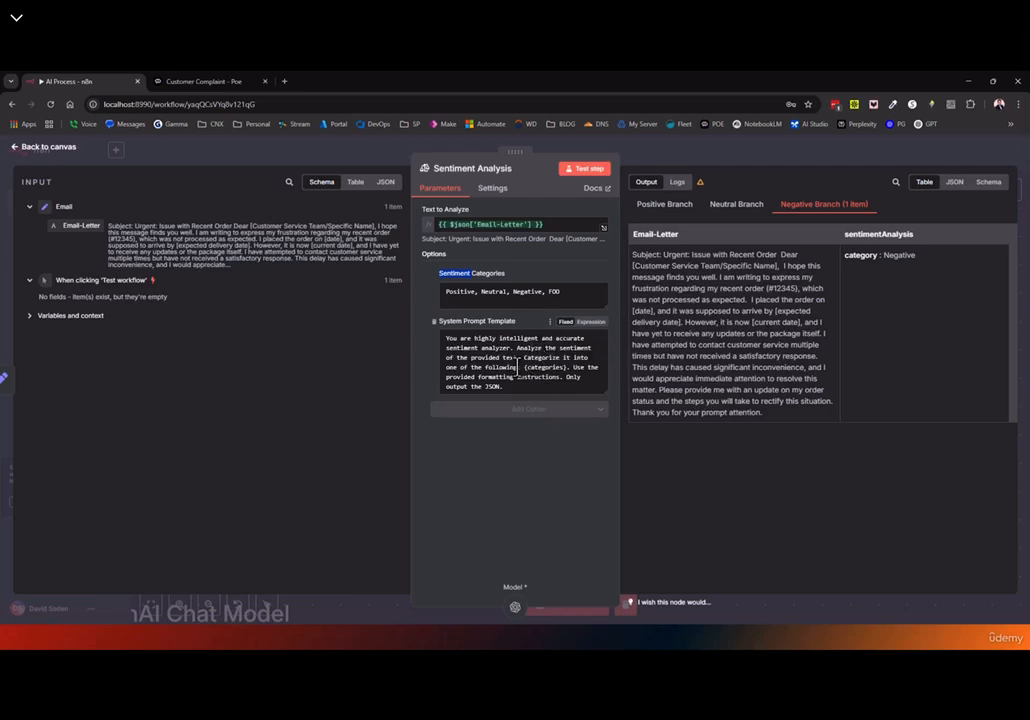
left_click_drag(558, 367, 567, 370)
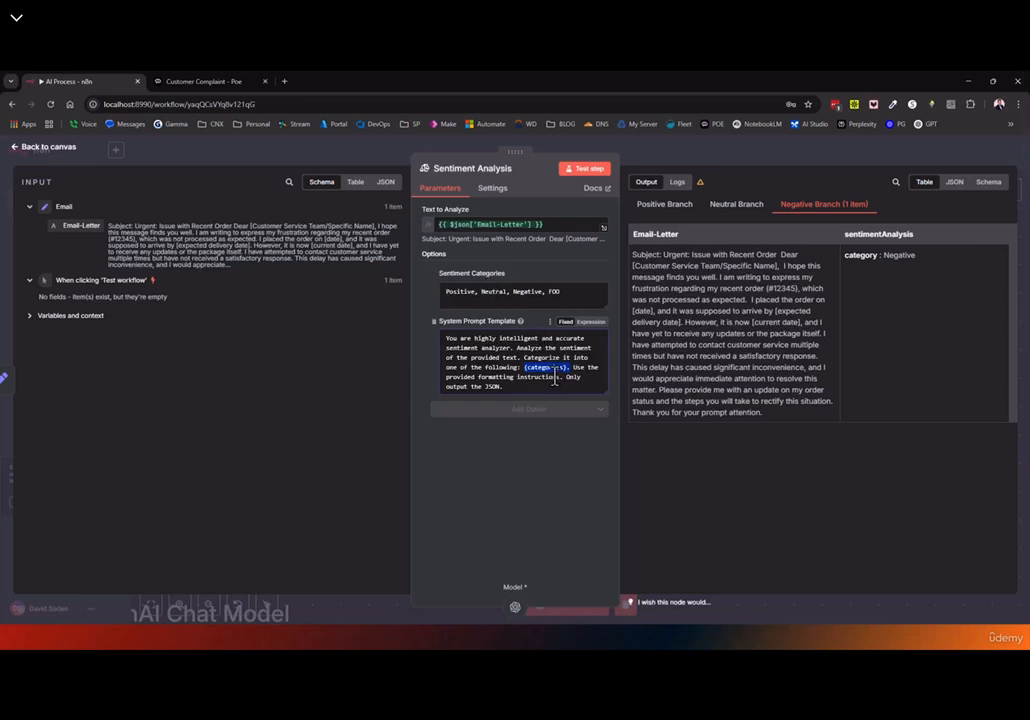
double_click(556, 291)
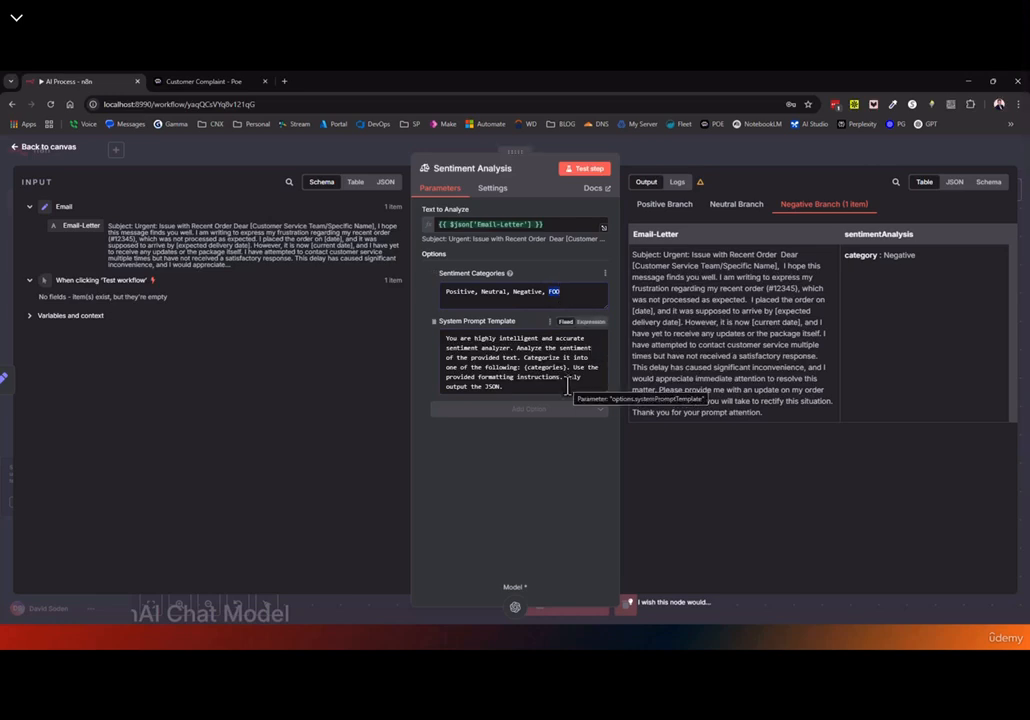
left_click(44, 147)
Add an AI Agent node from the Advanced AI list
left_click(1011, 192)
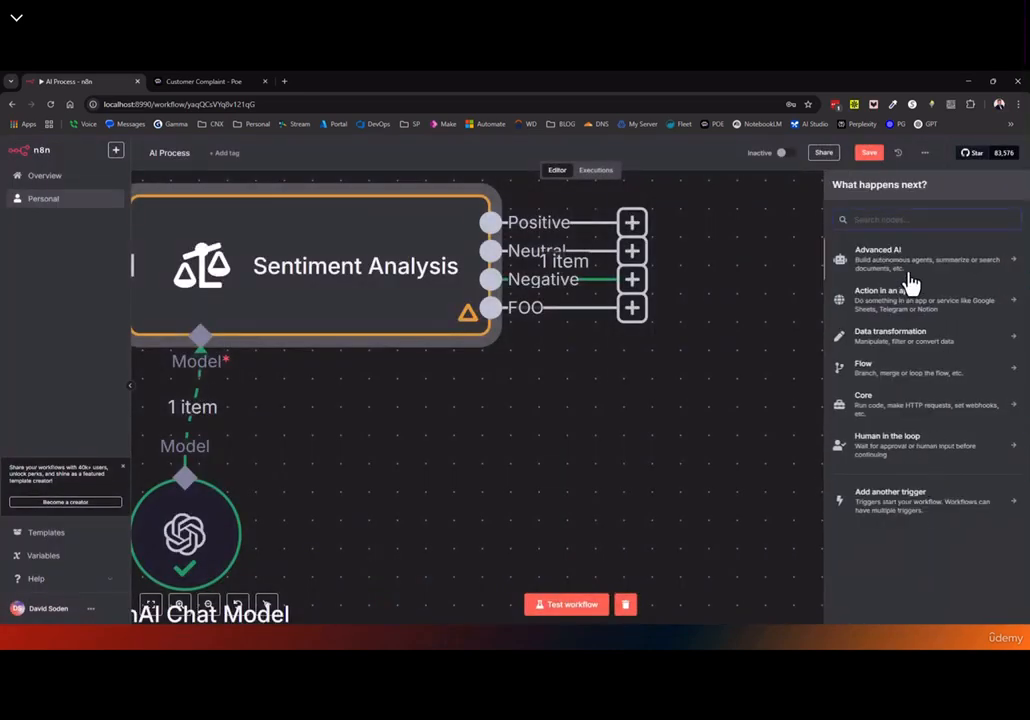
left_click(905, 252)
scroll(880, 505, "down", 1)
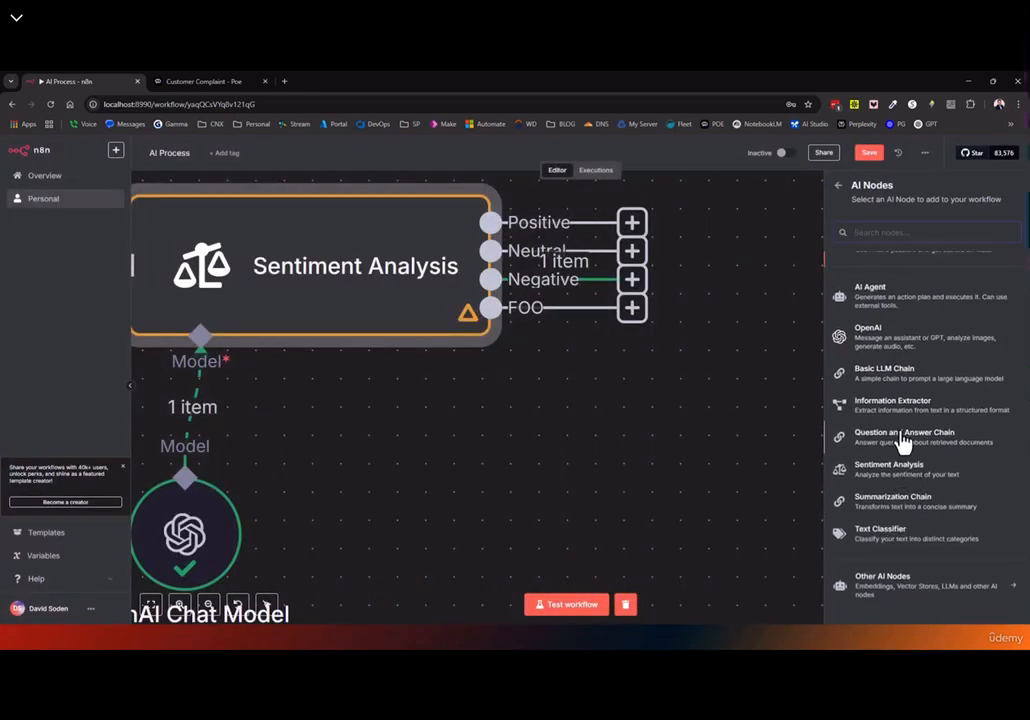
scroll(860, 420, "up", 1)
left_click(887, 330)
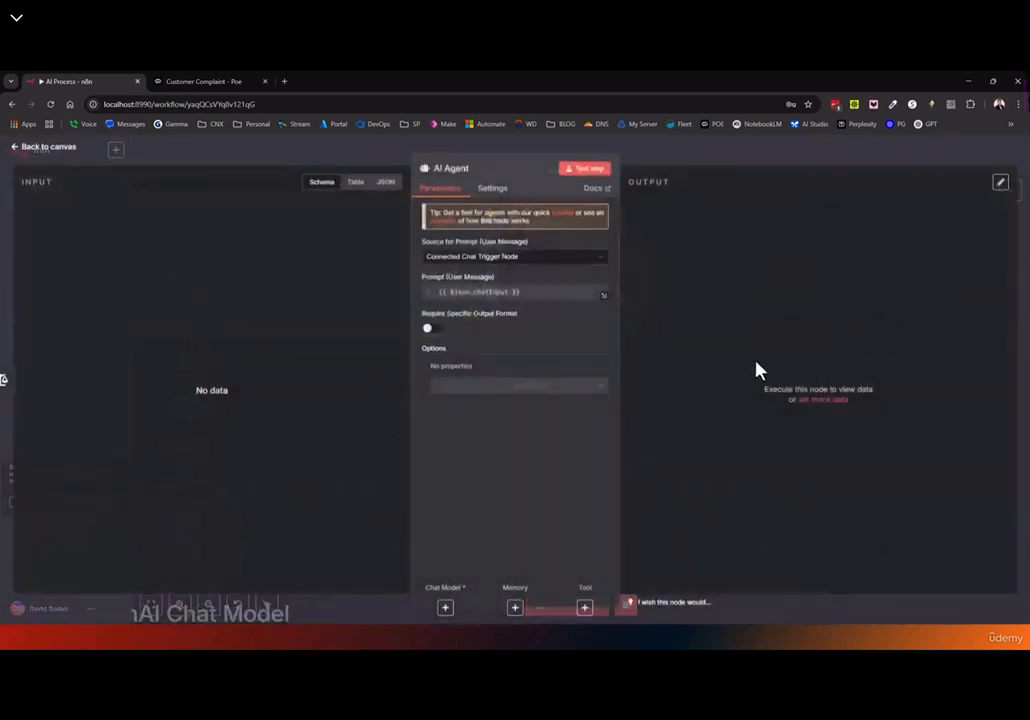
left_click(44, 150)
Move the AI Agent node, delete it, and recentre the workflow on the canvas
left_click_drag(640, 265, 555, 404)
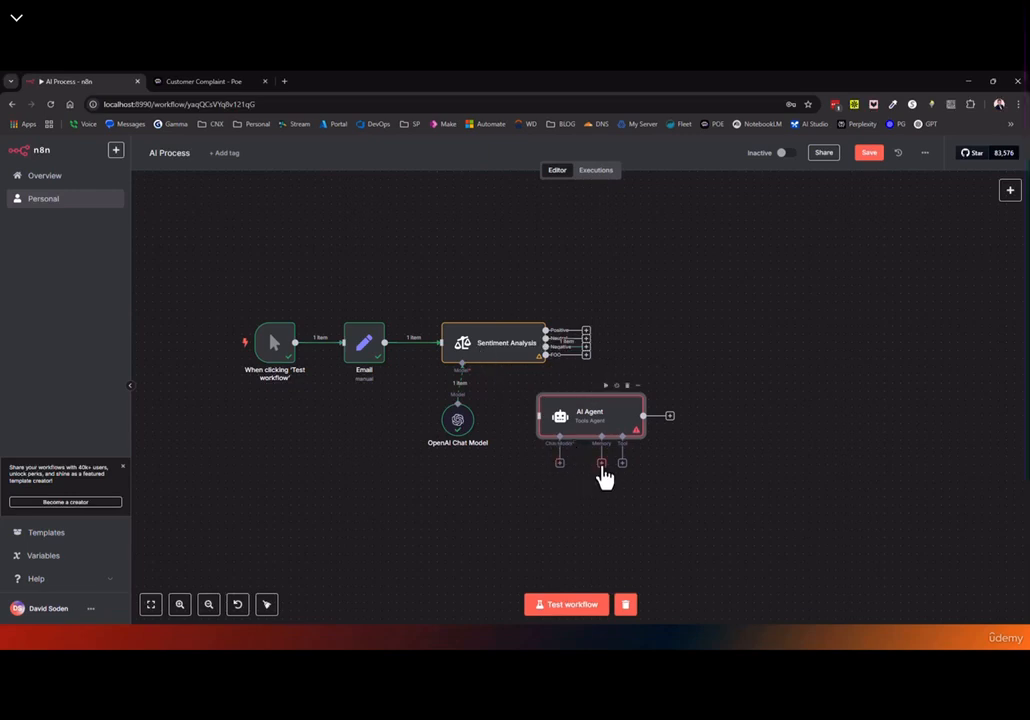
left_click_drag(575, 410, 623, 417)
key("Delete")
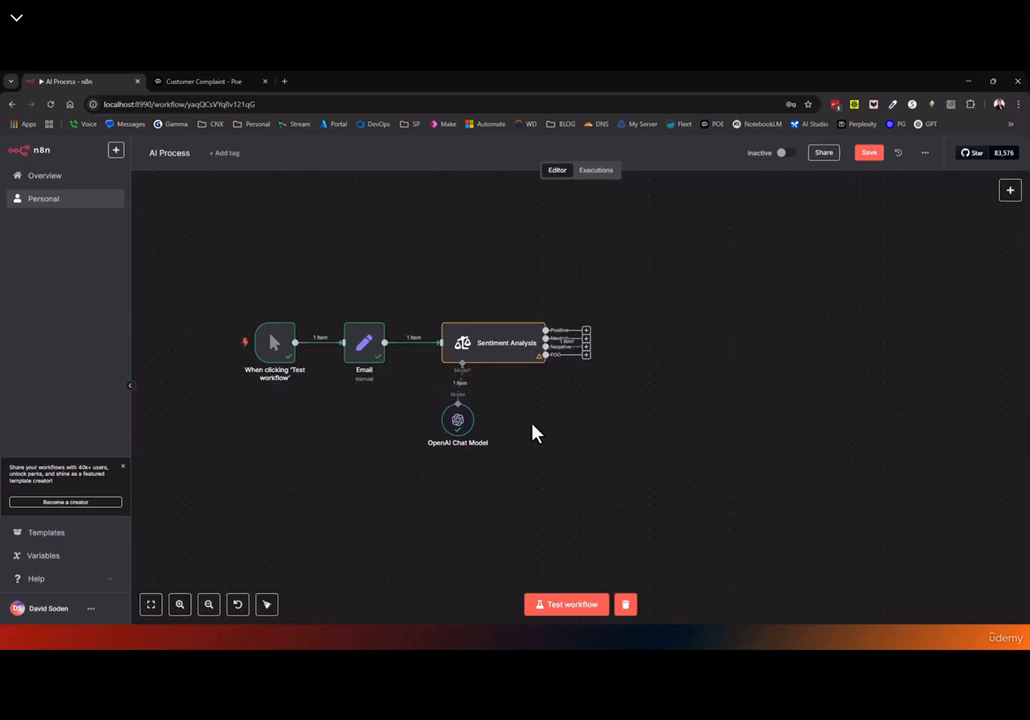
left_click_drag(366, 429, 485, 420)
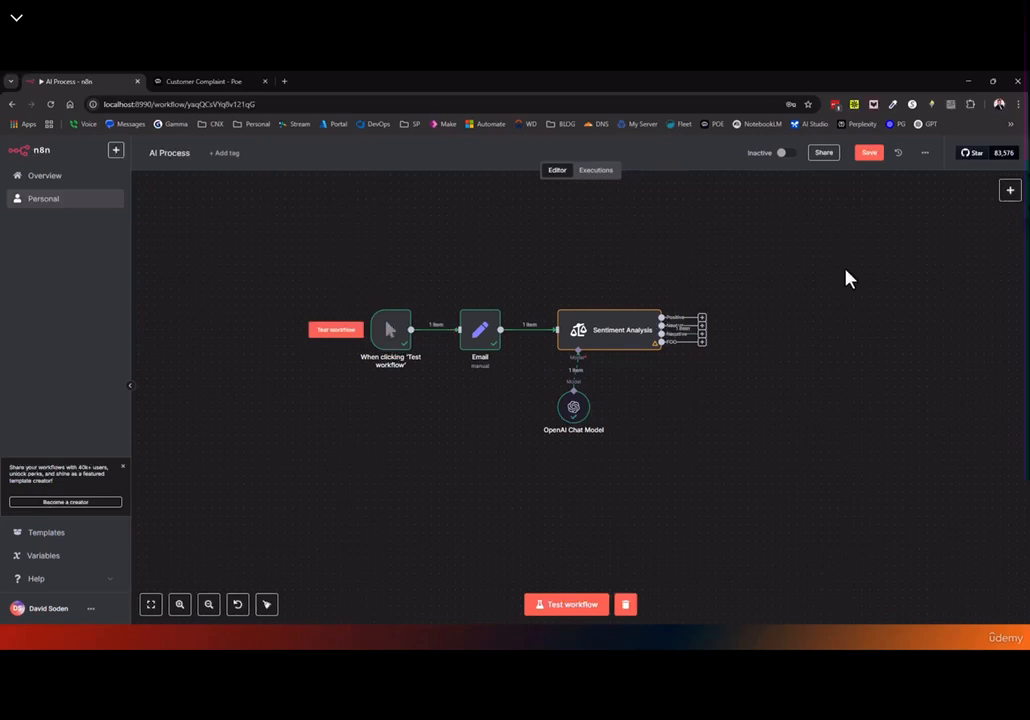
Add a Gmail Trigger for received messages to the workflow
left_click(1009, 190)
left_click(850, 295)
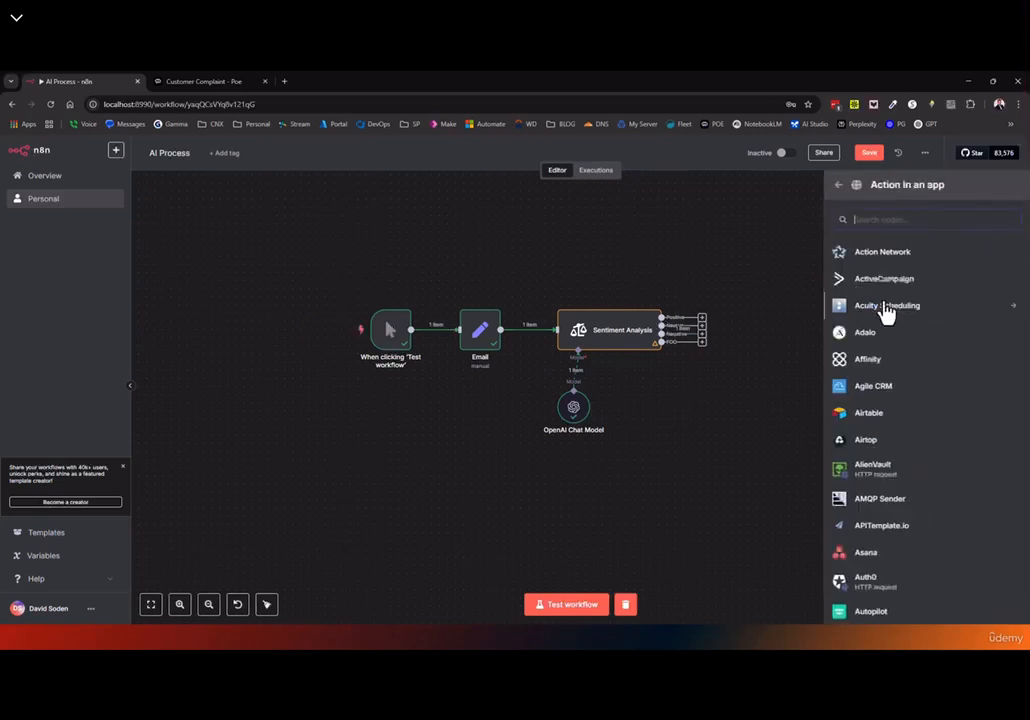
type("gma")
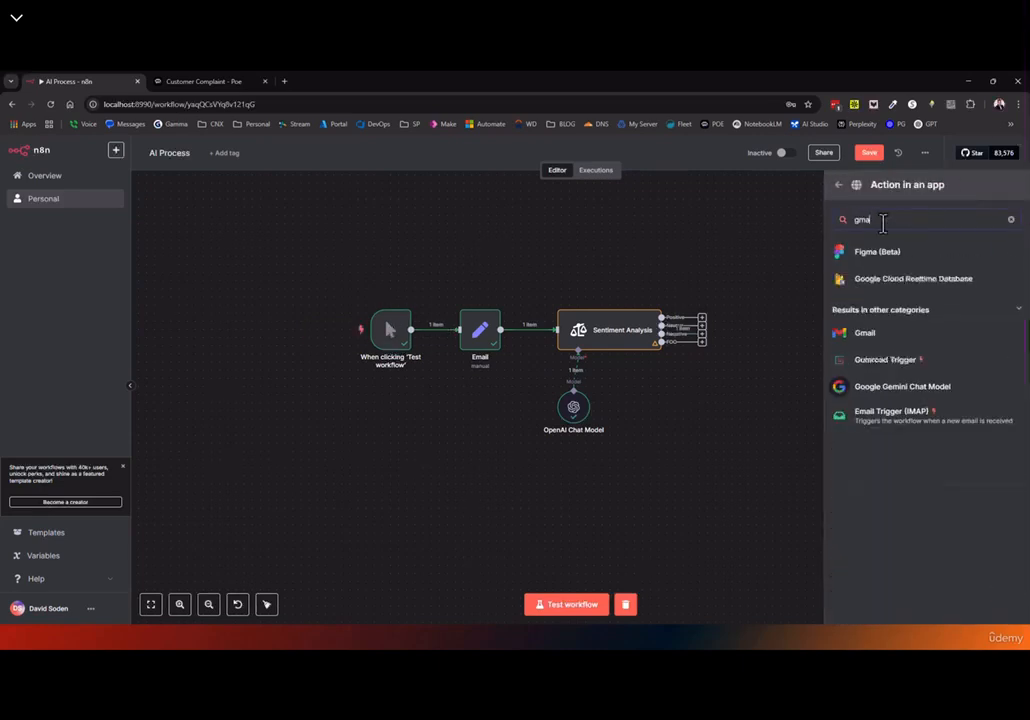
left_click(878, 338)
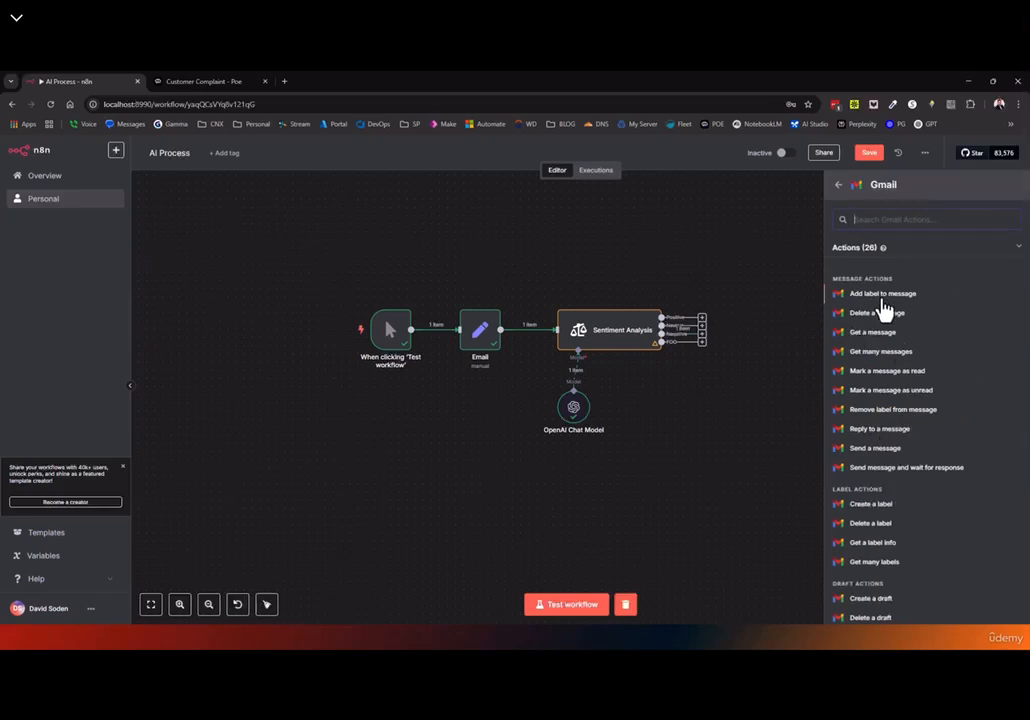
scroll(860, 400, "down", 3)
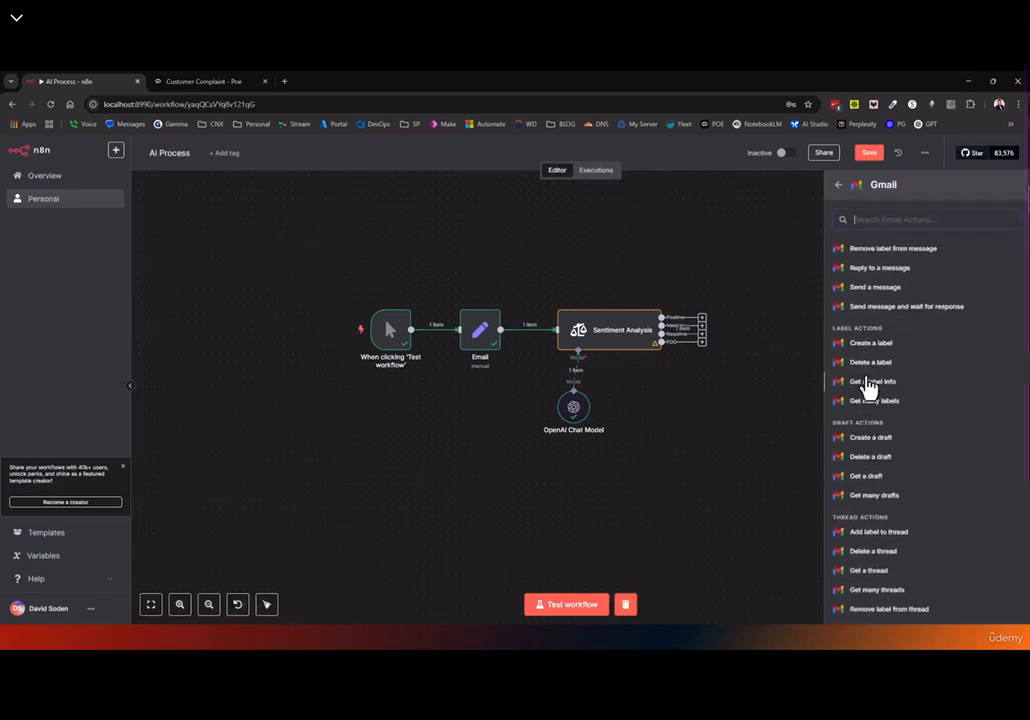
scroll(866, 420, "down", 3)
scroll(868, 571, "down", 1)
left_click(875, 556)
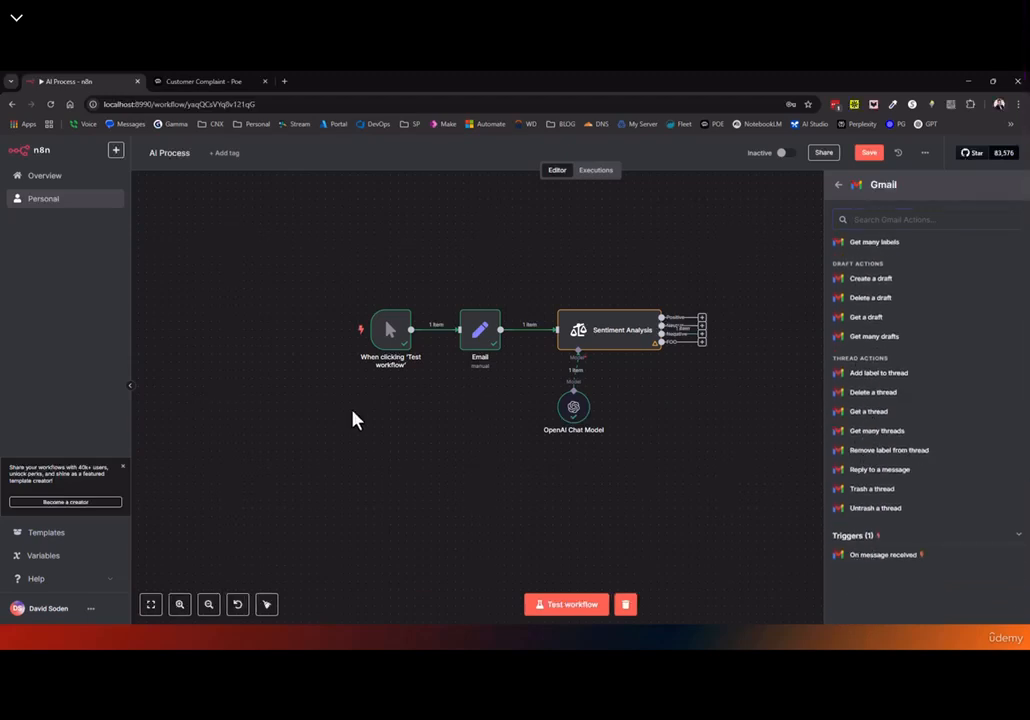
left_click(44, 150)
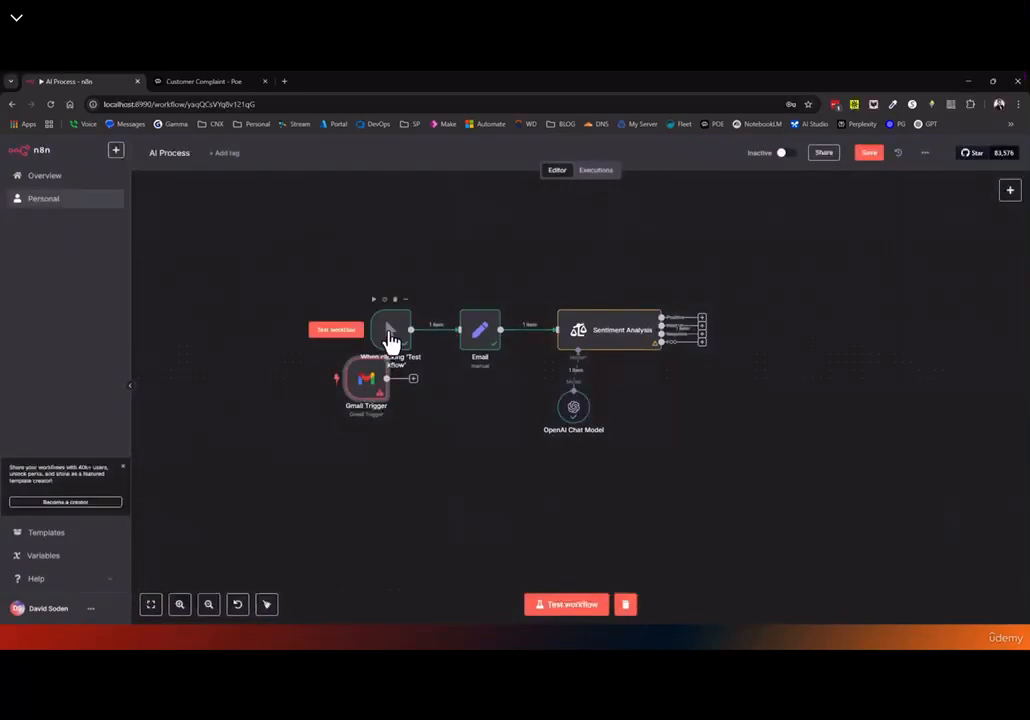
Delete the manual trigger and Email nodes, then wire Gmail Trigger's output to Sentiment Analysis
left_click(395, 300)
left_click_drag(366, 390, 391, 340)
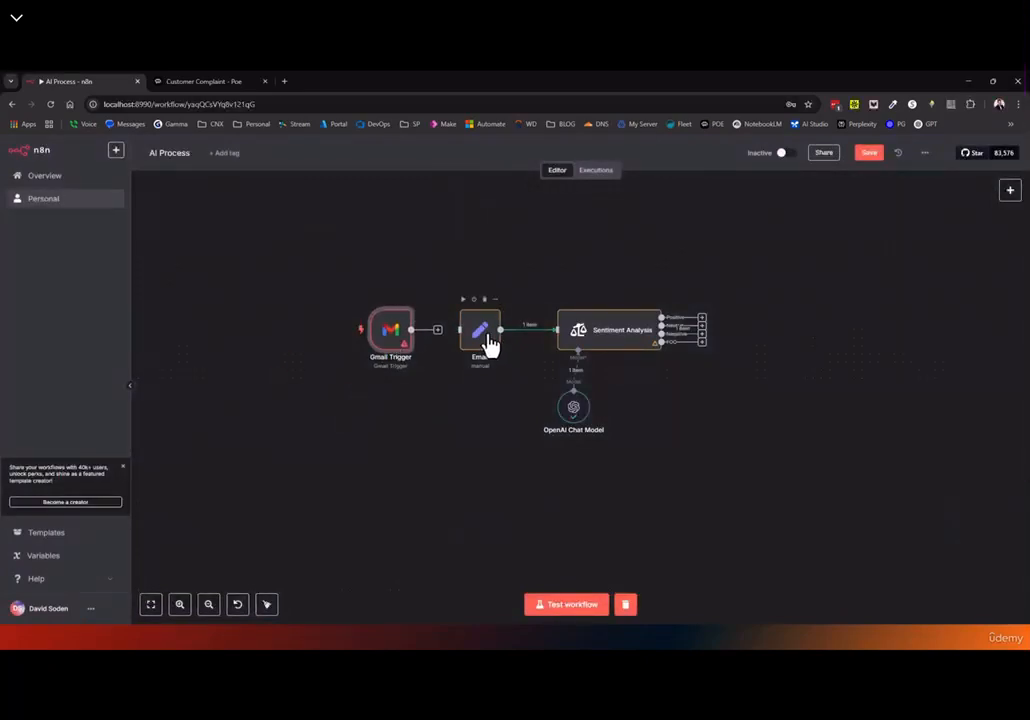
left_click(484, 300)
left_click_drag(440, 336, 557, 335)
double_click(394, 336)
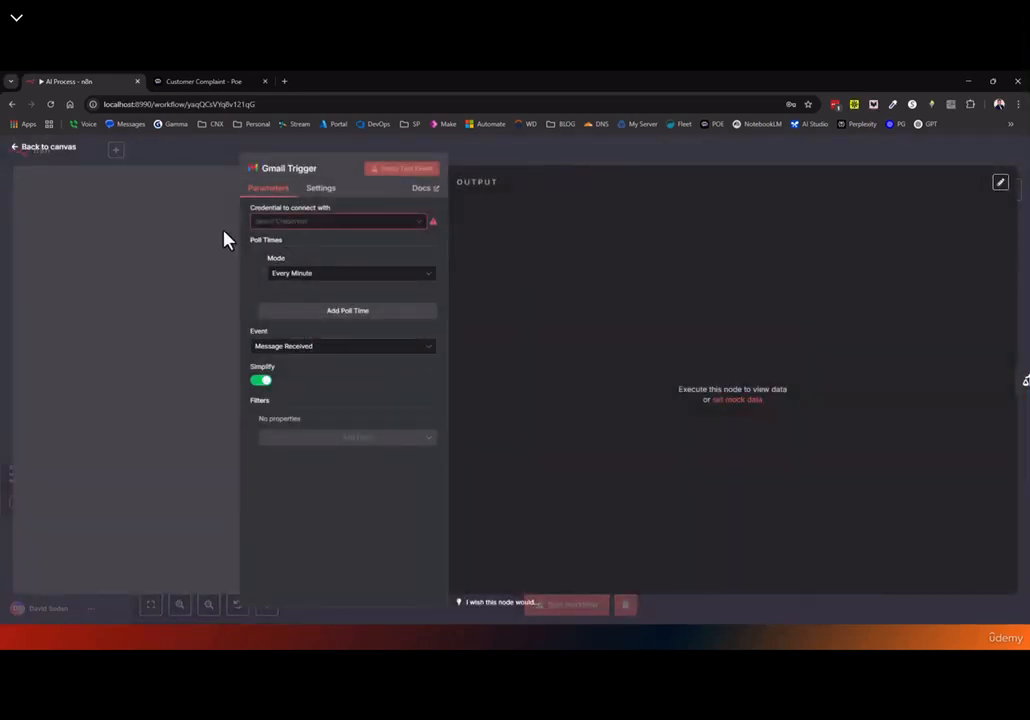
left_click(44, 155)
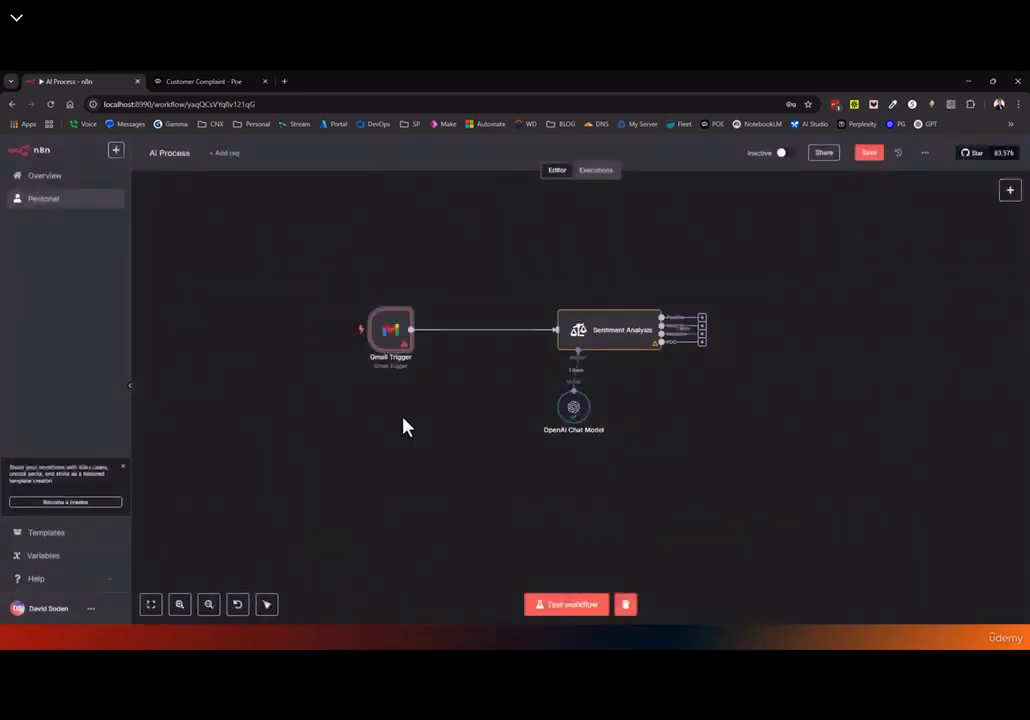
Save the workflow and check the Overview's Executions and Credentials lists
left_click(868, 152)
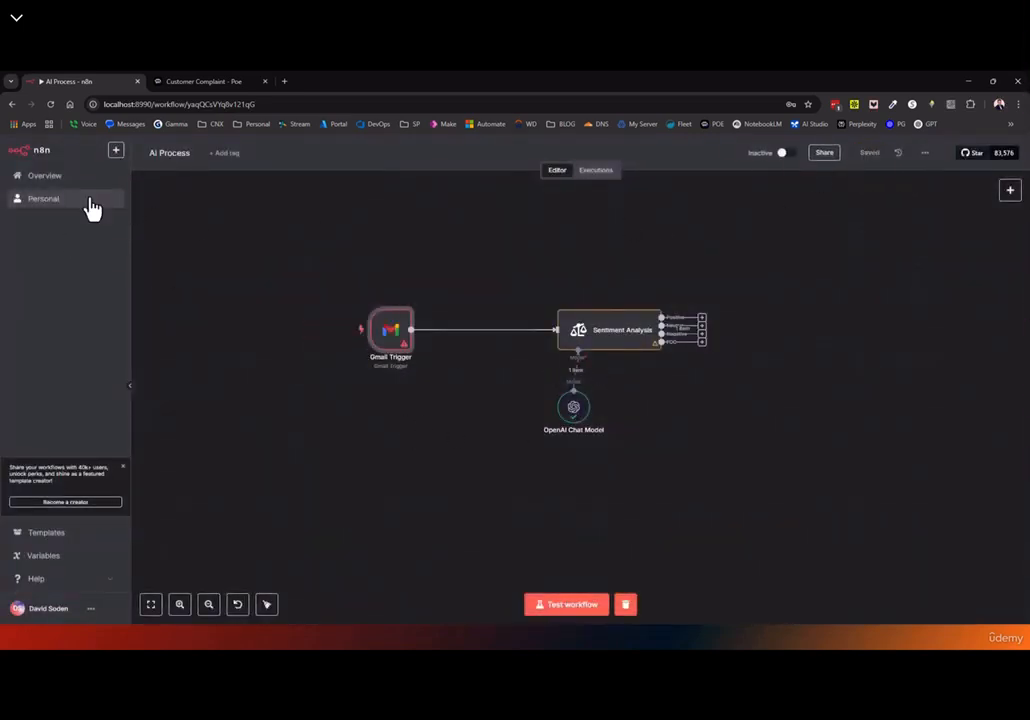
left_click(72, 172)
left_click(405, 200)
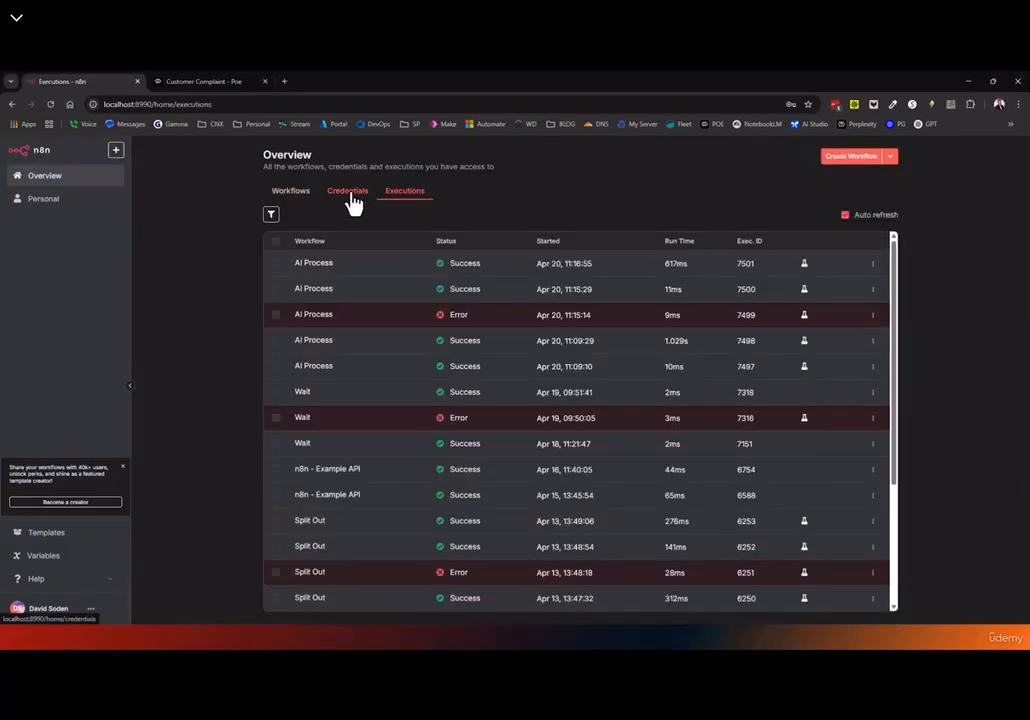
left_click(350, 200)
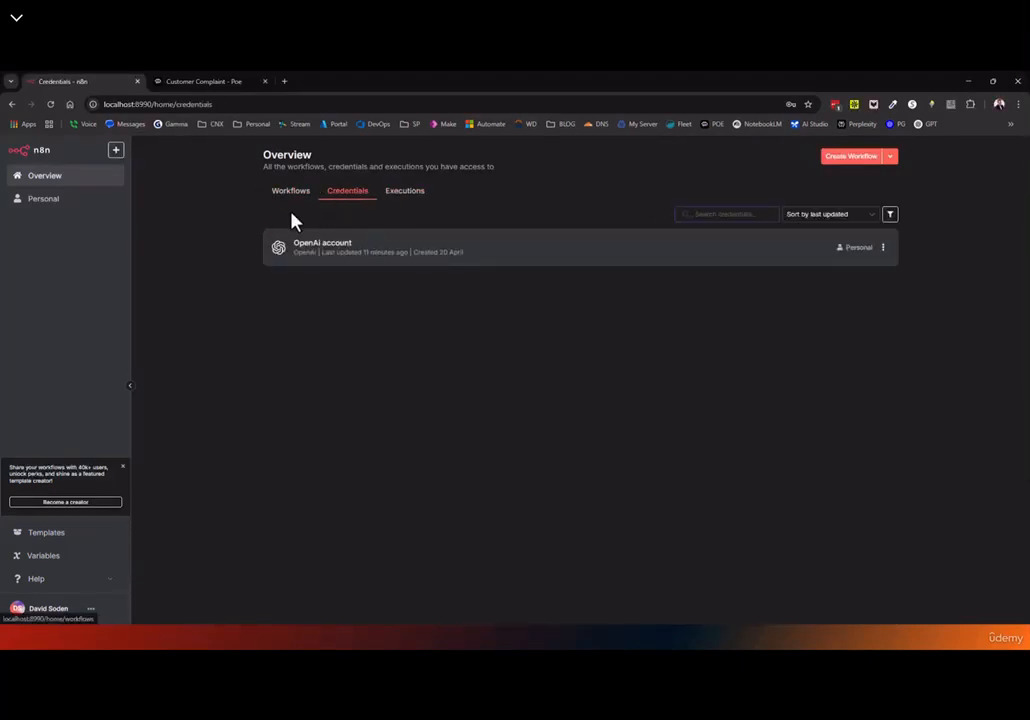
Browse the Create Credential options, then close the dialog without adding one
left_click(889, 156)
left_click(866, 185)
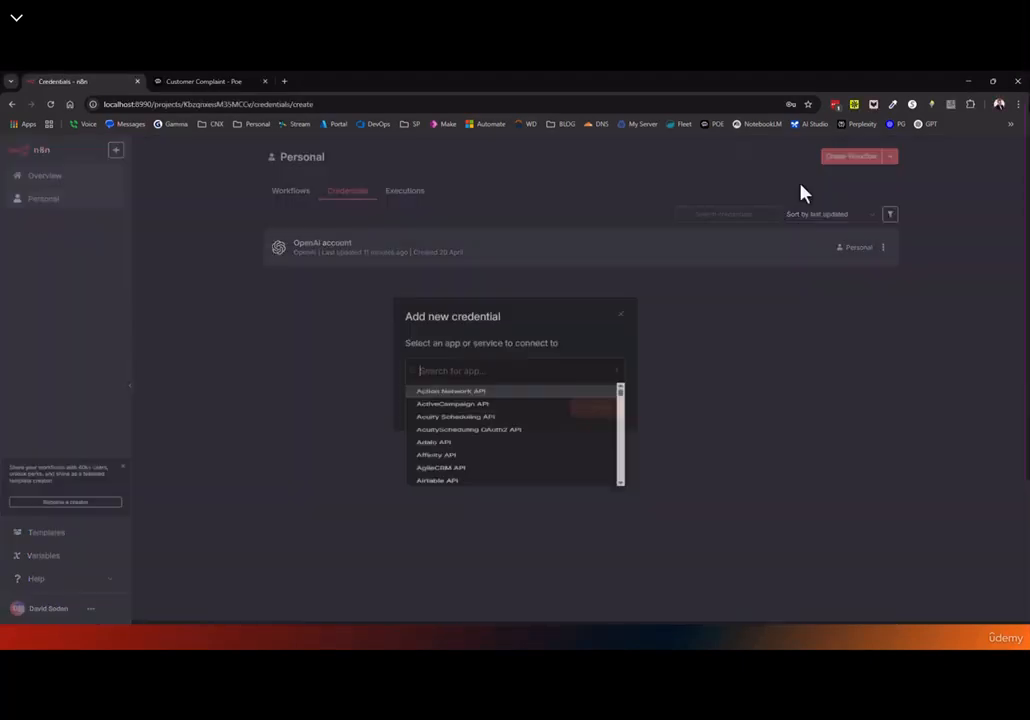
scroll(481, 459, "down", 5)
scroll(481, 459, "down", 3)
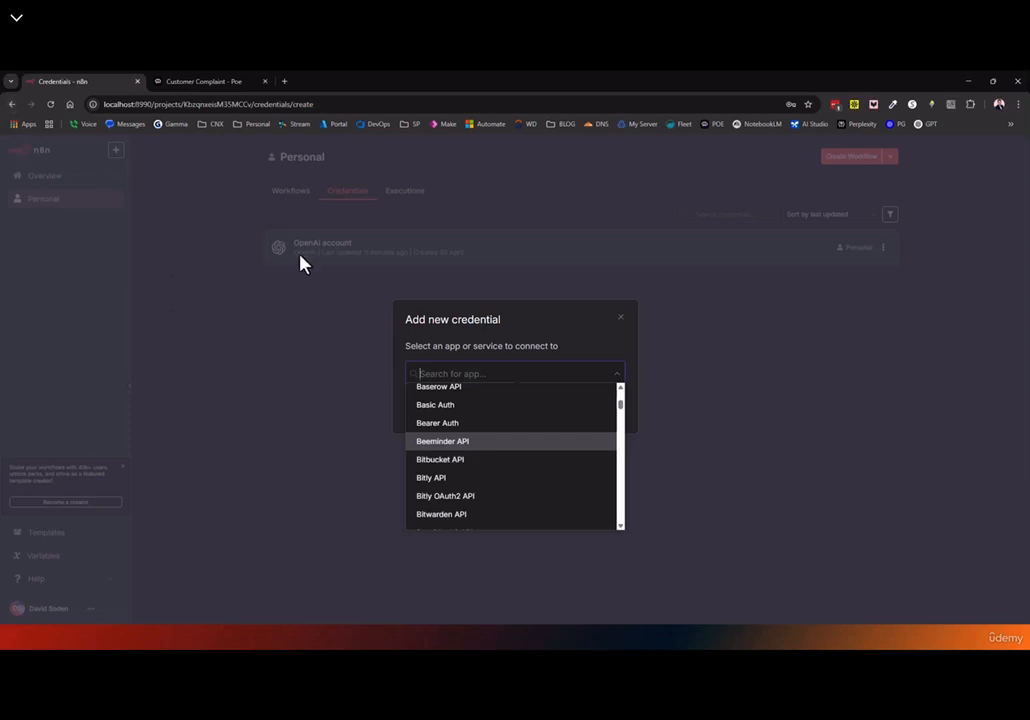
left_click(13, 106)
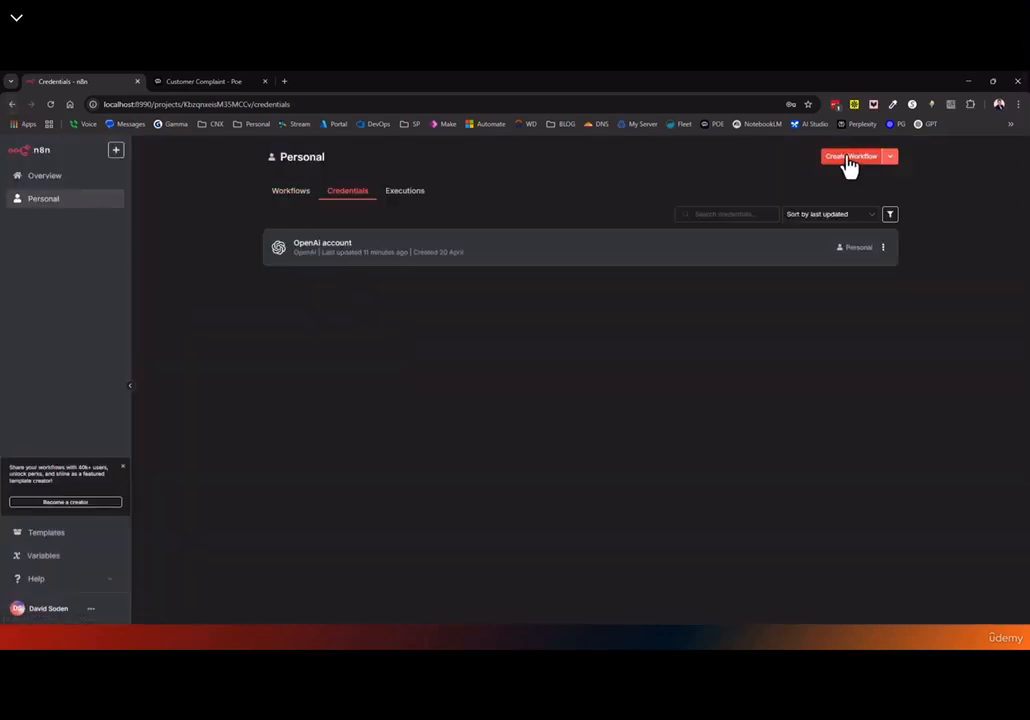
Create a new workflow with an 'On chat message' trigger
left_click(846, 160)
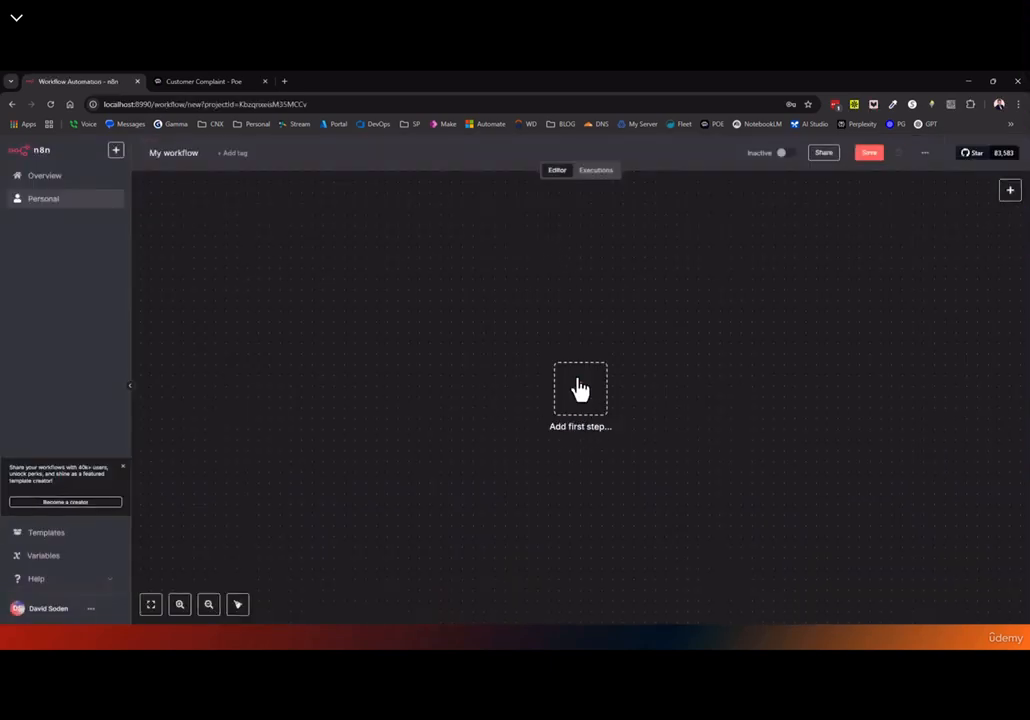
left_click(580, 389)
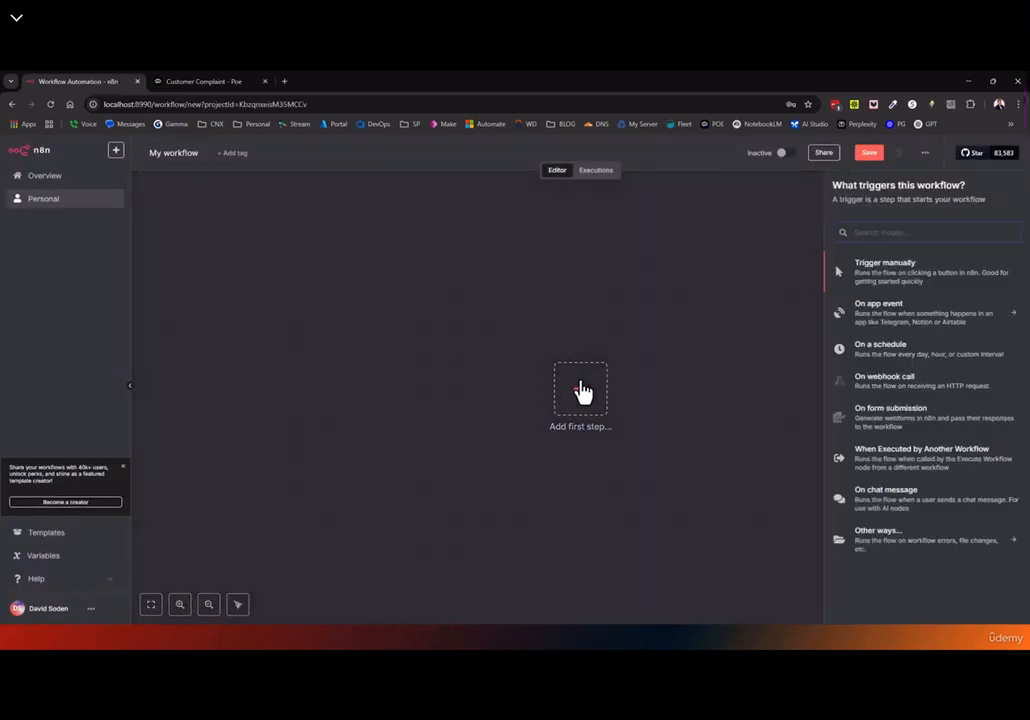
left_click(185, 158)
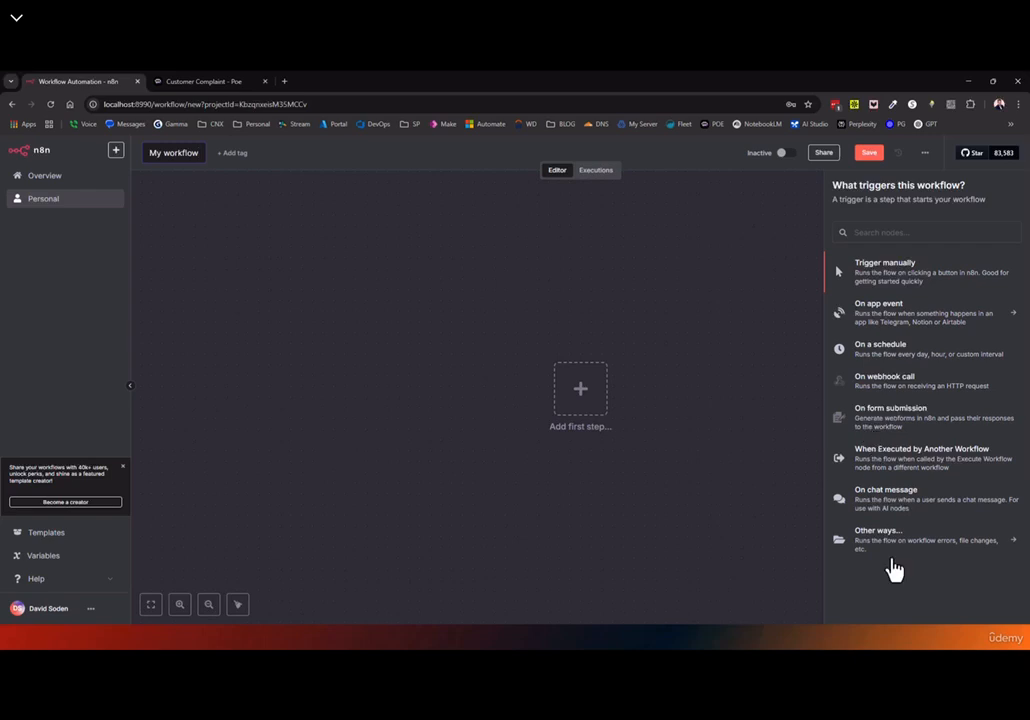
left_click(882, 512)
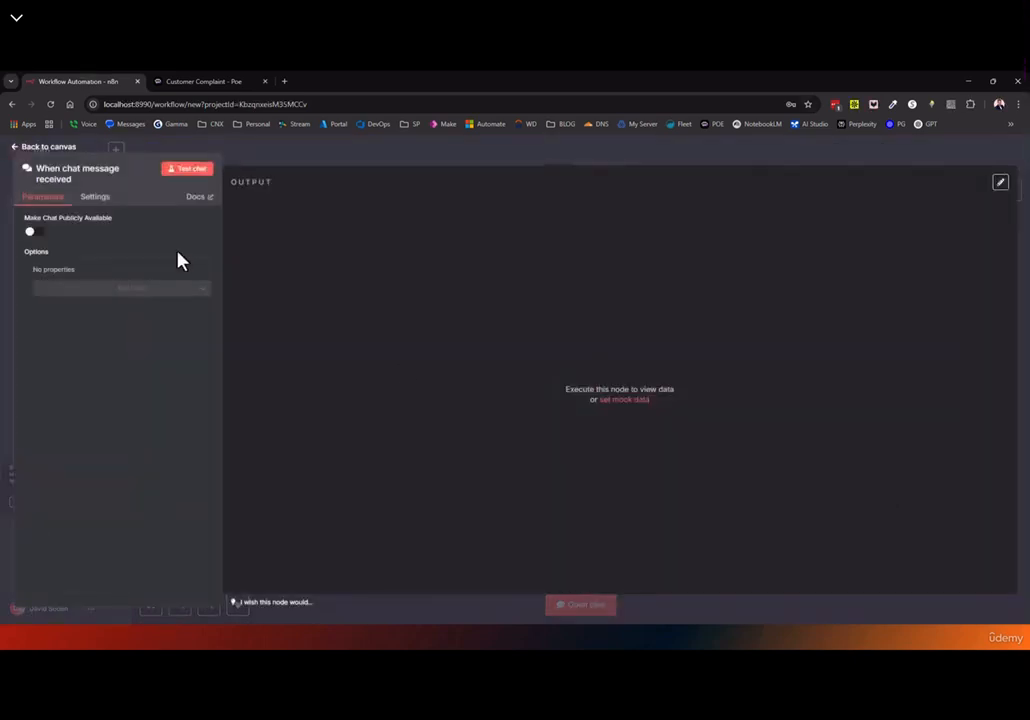
left_click(38, 150)
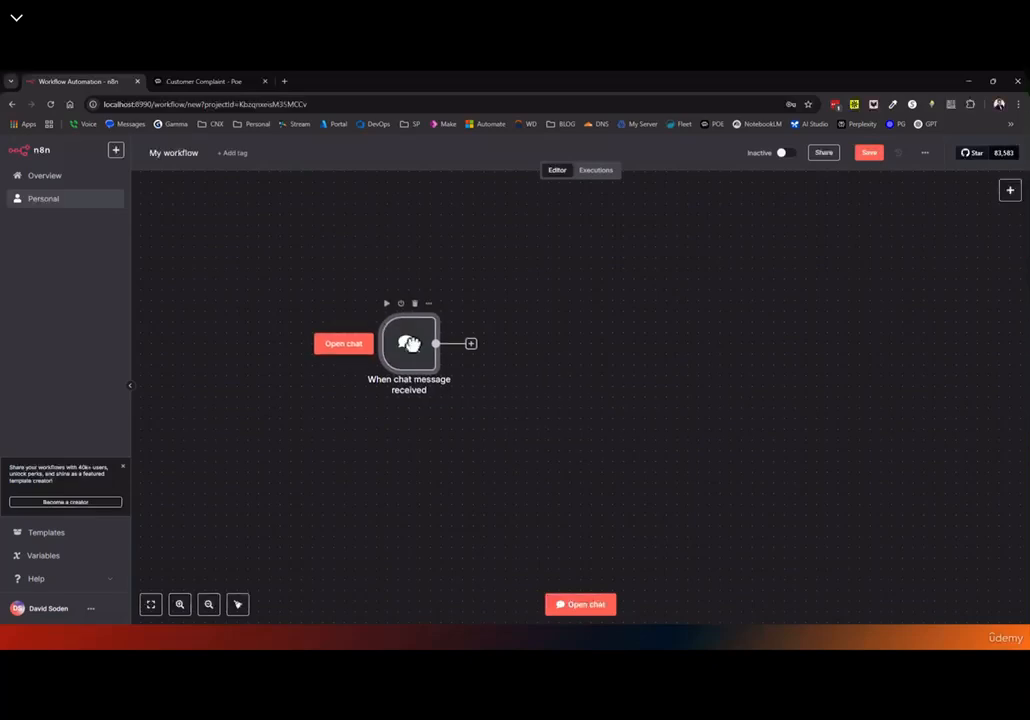
Add an AI Agent node after the chat trigger from the AI nodes
left_click(471, 343)
left_click(842, 266)
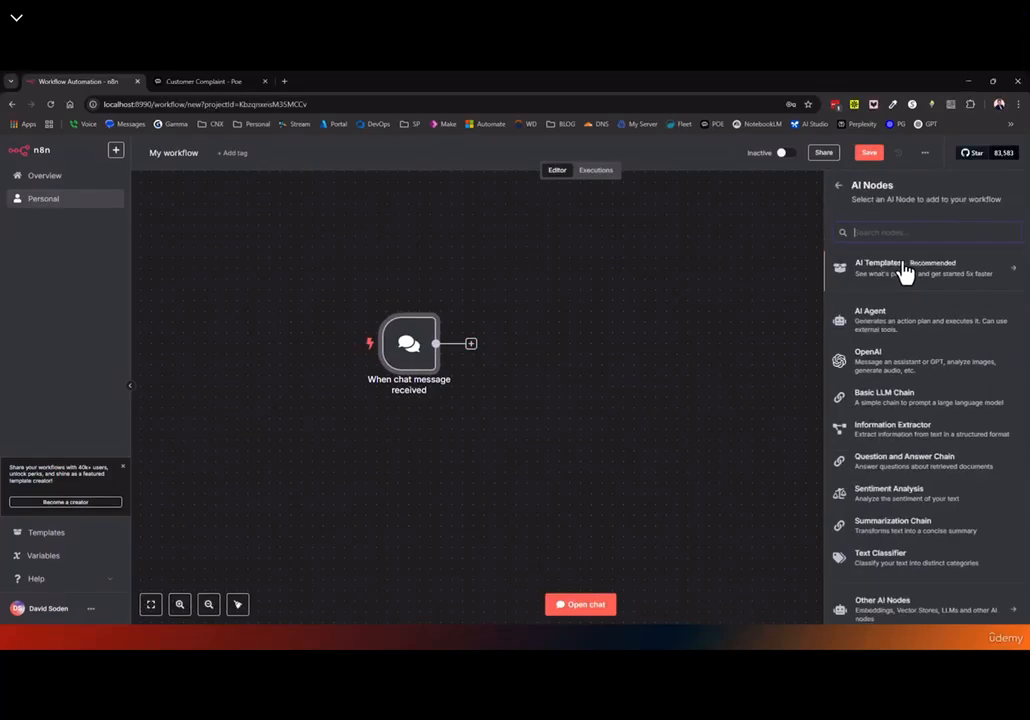
left_click(885, 330)
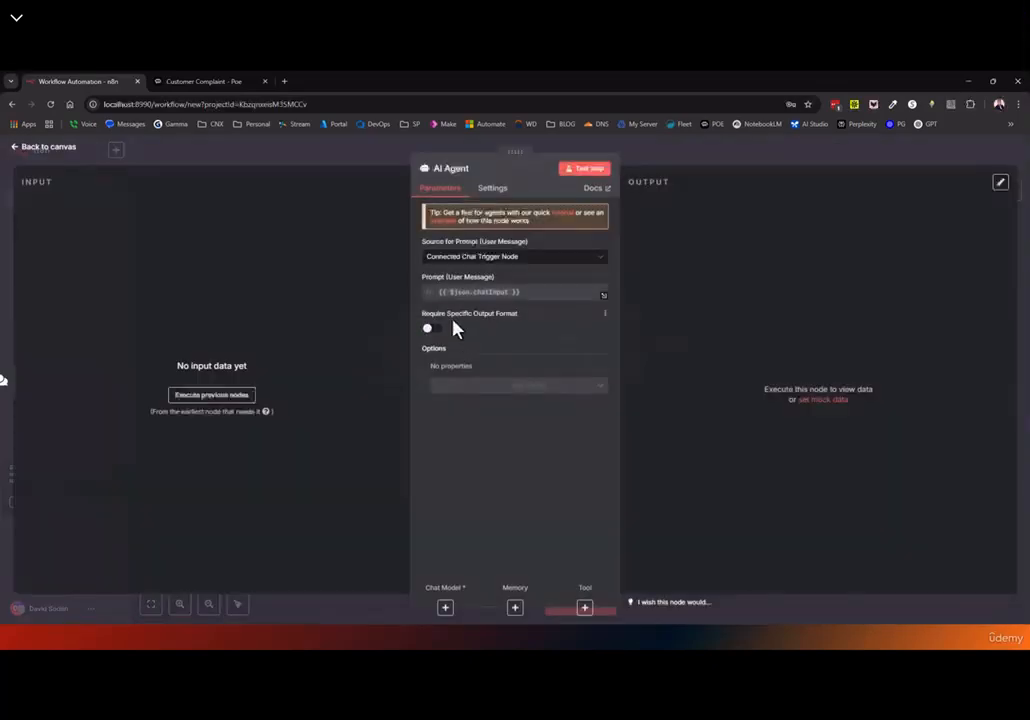
left_click(14, 148)
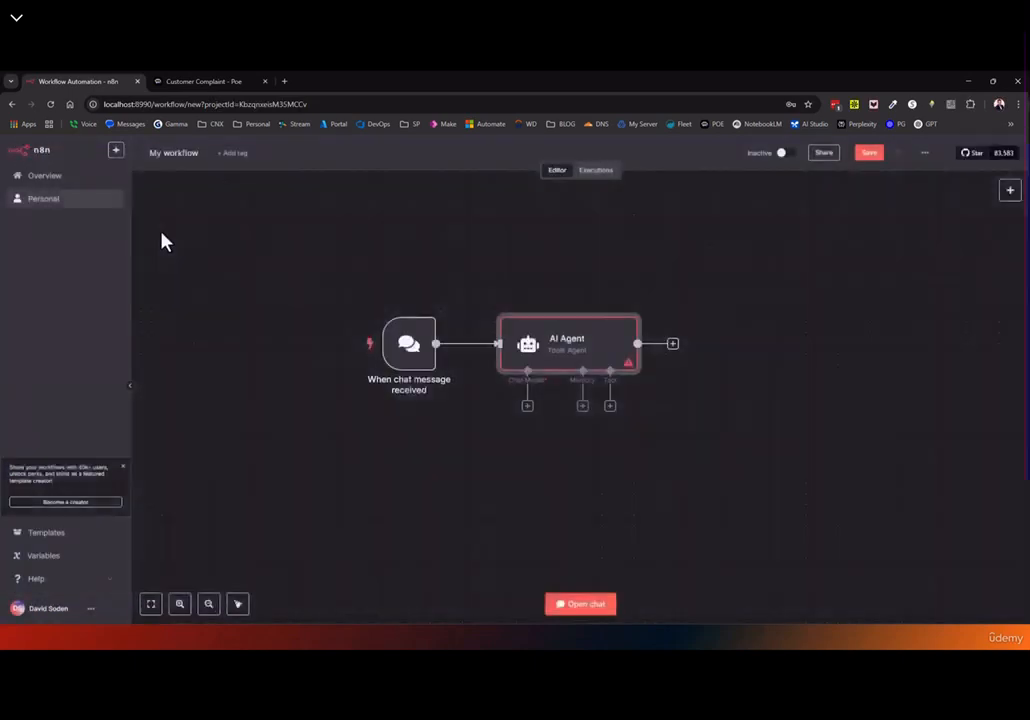
left_click_drag(564, 345, 595, 345)
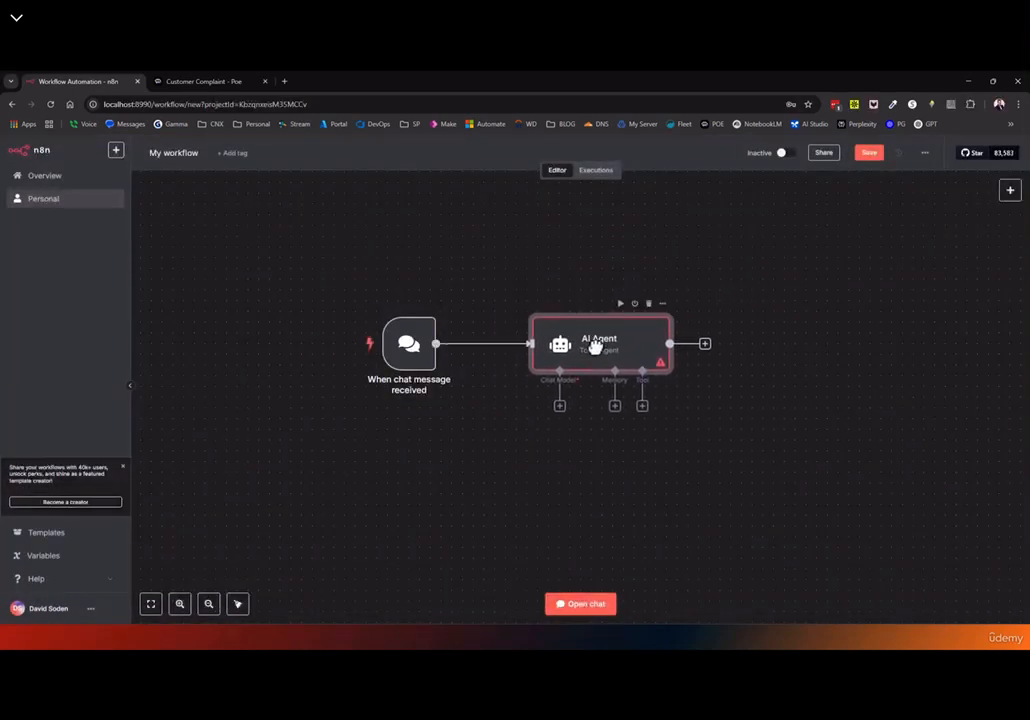
Attach an OpenAI Chat Model to the AI Agent and place it underneath
left_click(559, 406)
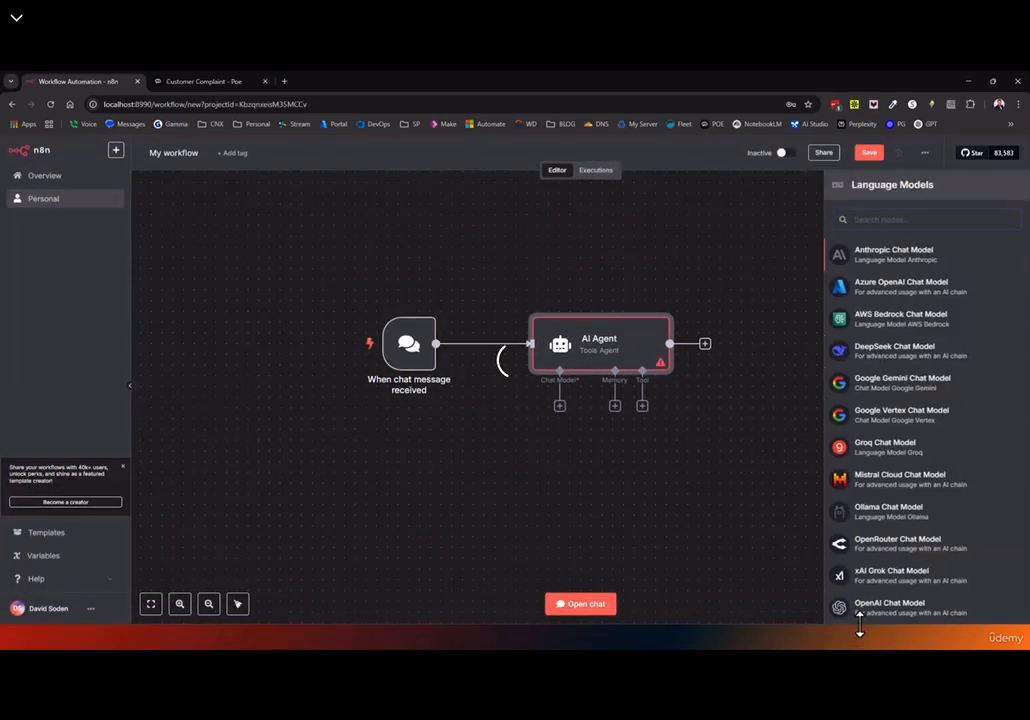
left_click(862, 610)
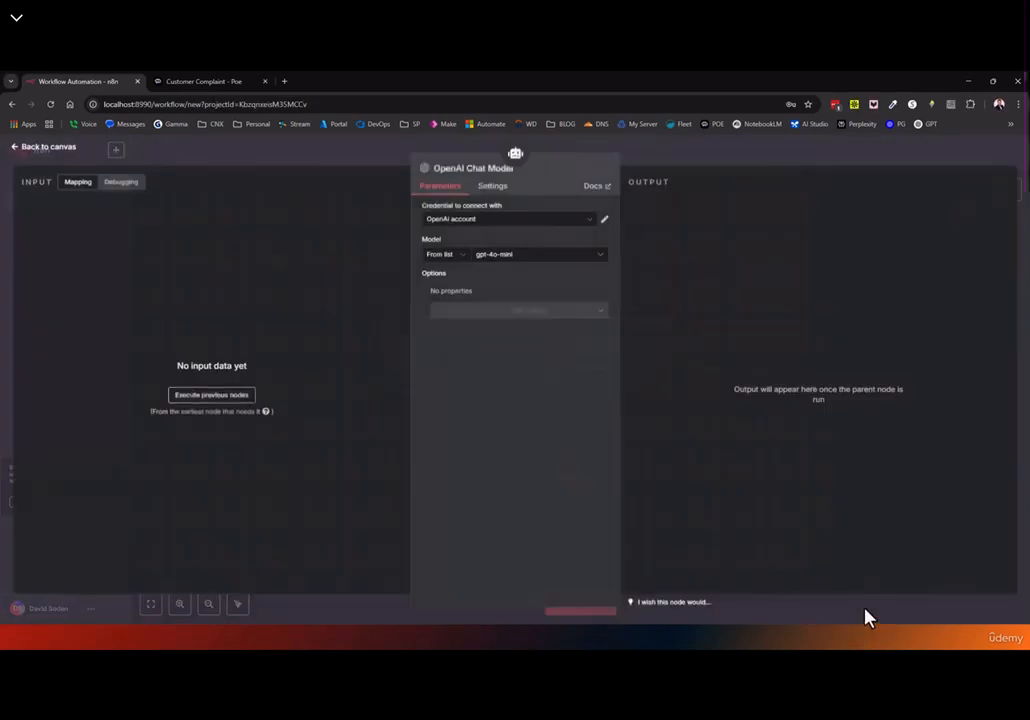
left_click(42, 150)
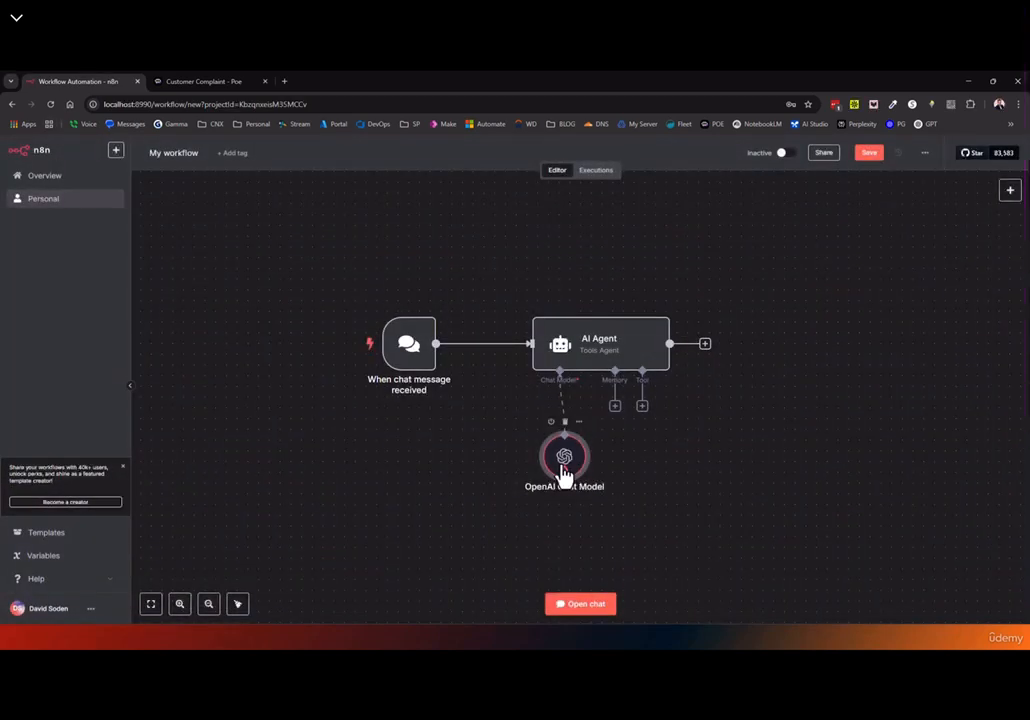
left_click_drag(564, 475, 521, 464)
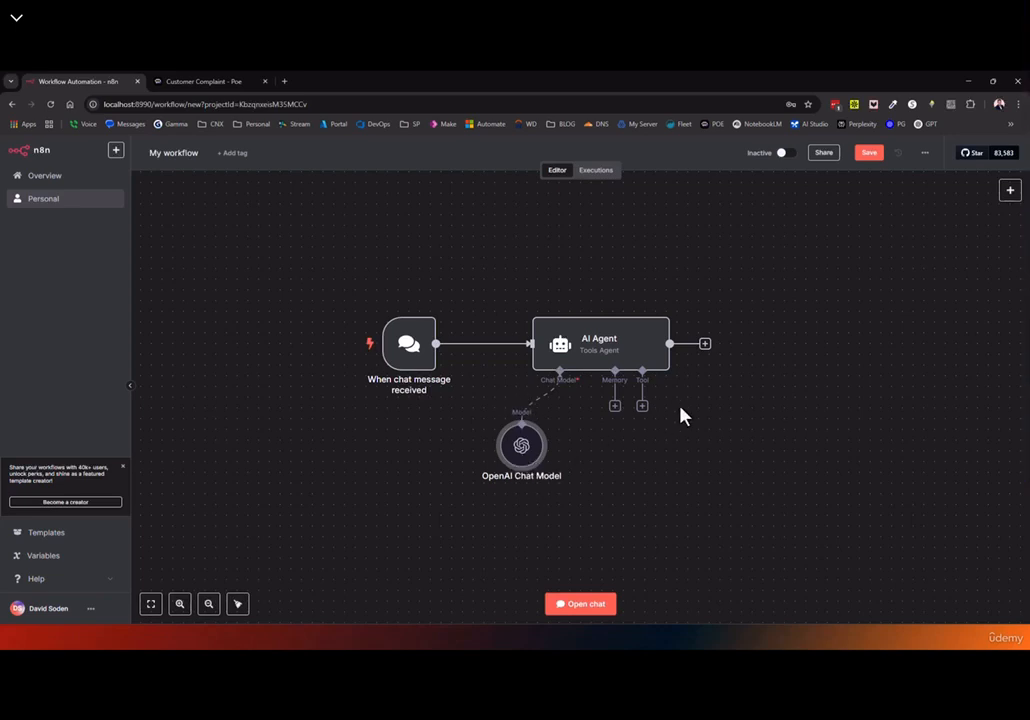
Send the test chat message 'hi' and enlarge the chat and logs pane
left_click(580, 604)
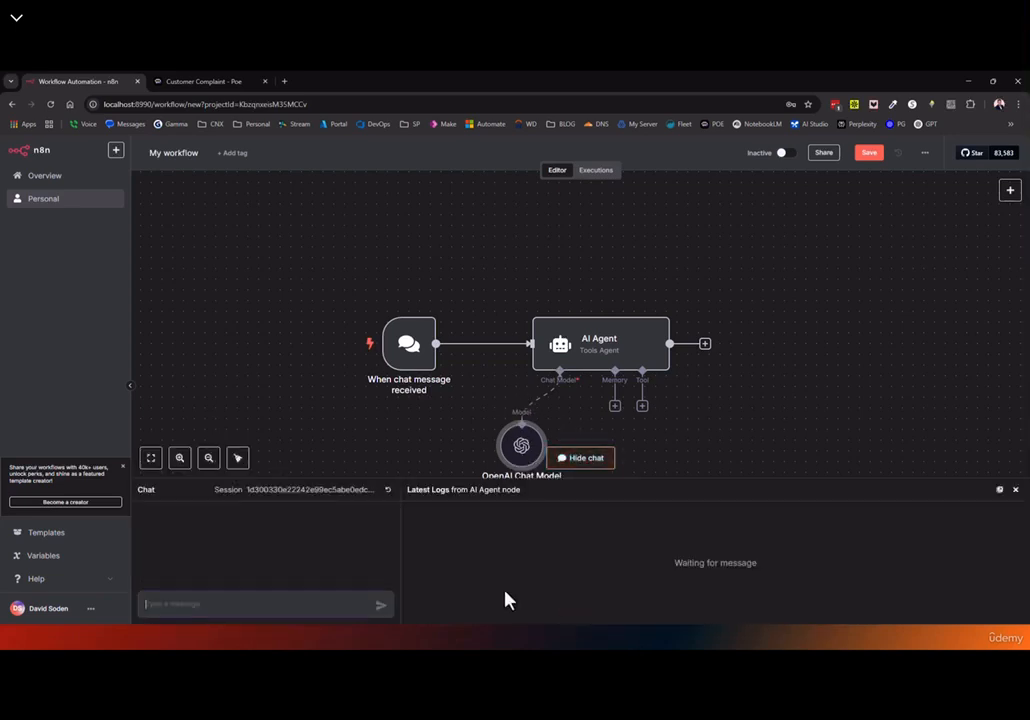
key("Return")
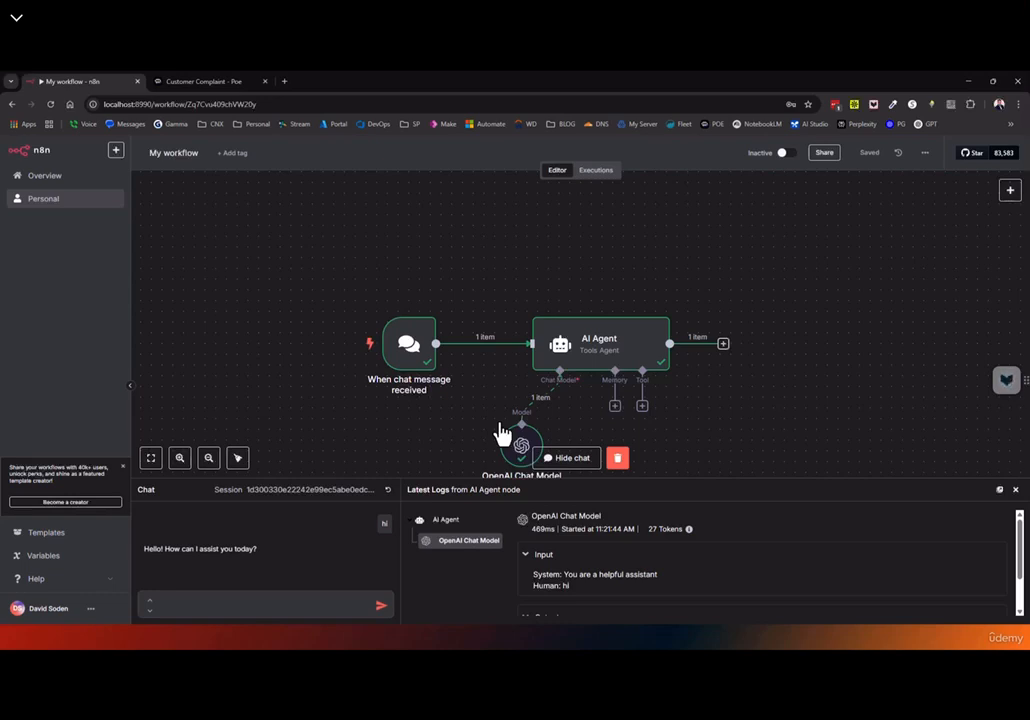
left_click_drag(433, 480, 430, 397)
Inspect the OpenAI Chat Model run details showing the greeting reply and 27 tokens
left_click_drag(314, 284, 317, 209)
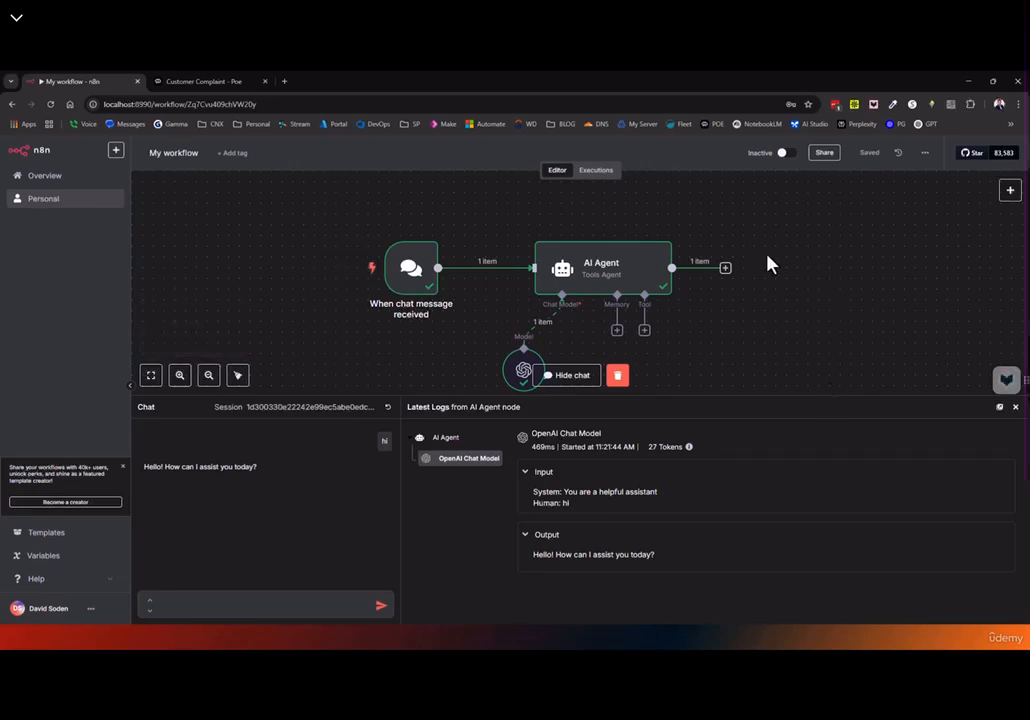
left_click_drag(820, 276, 844, 272)
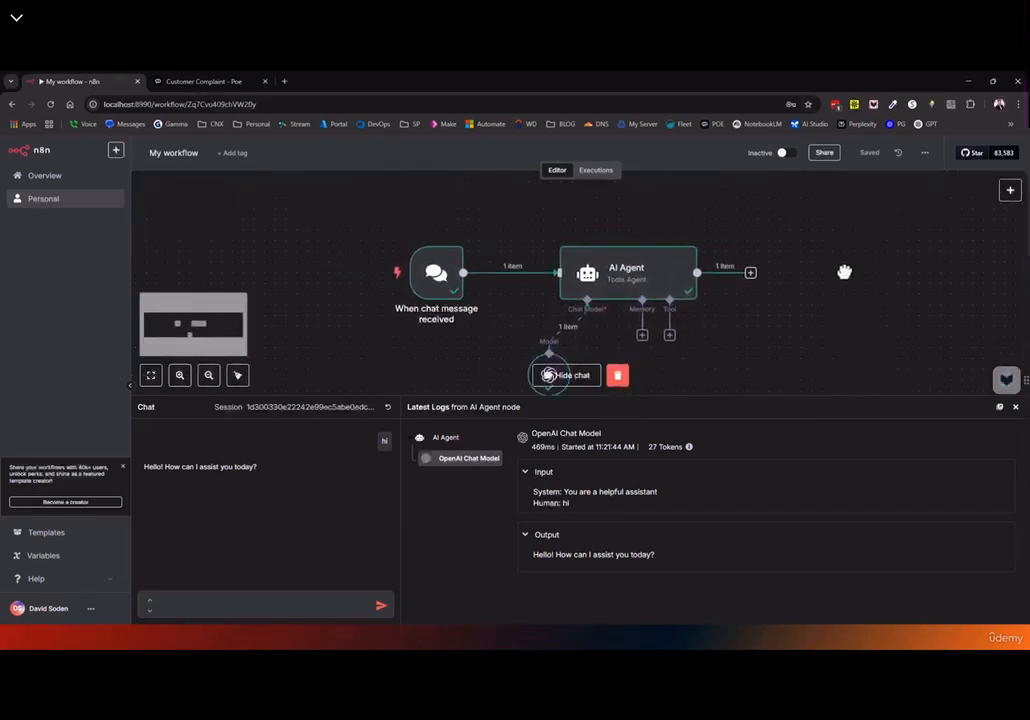
left_click_drag(777, 345, 665, 326)
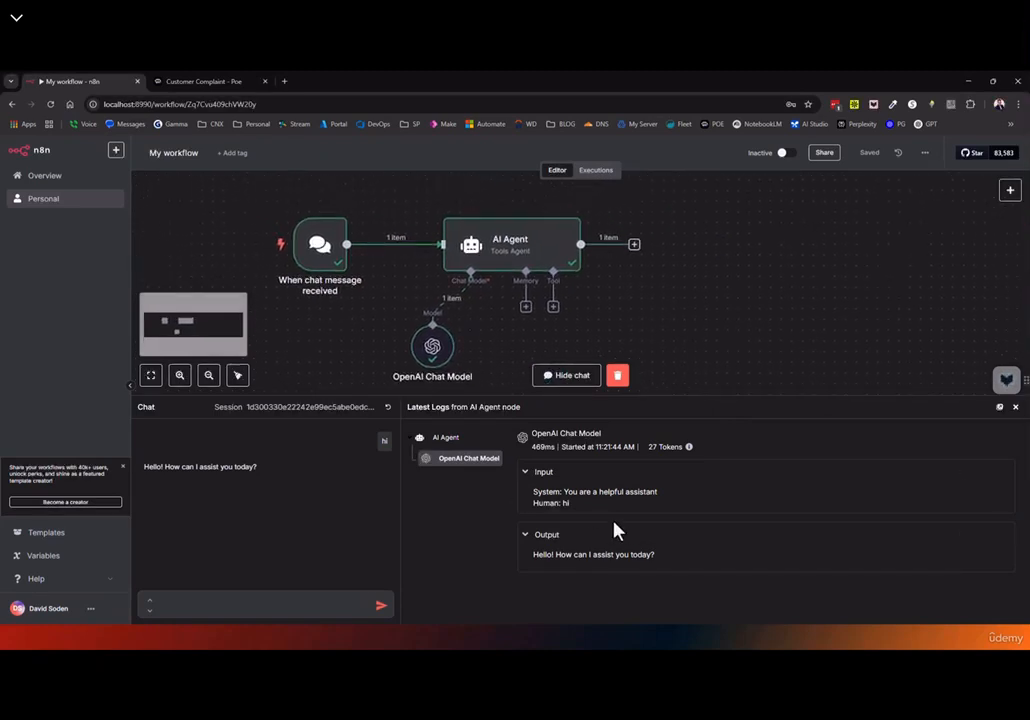
left_click(418, 456)
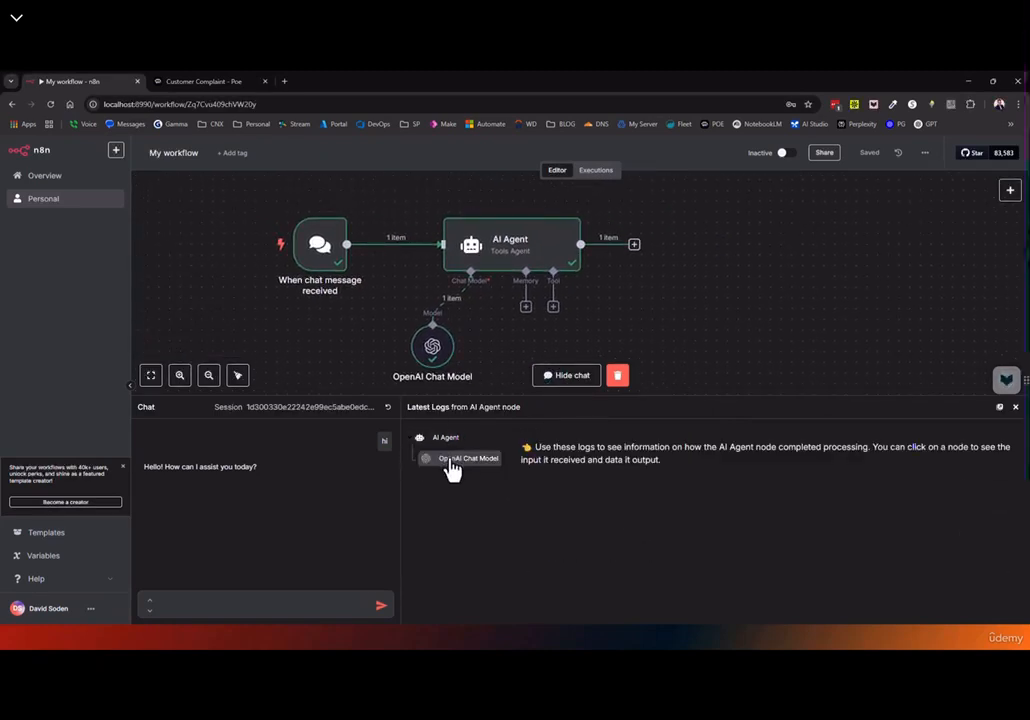
left_click(450, 462)
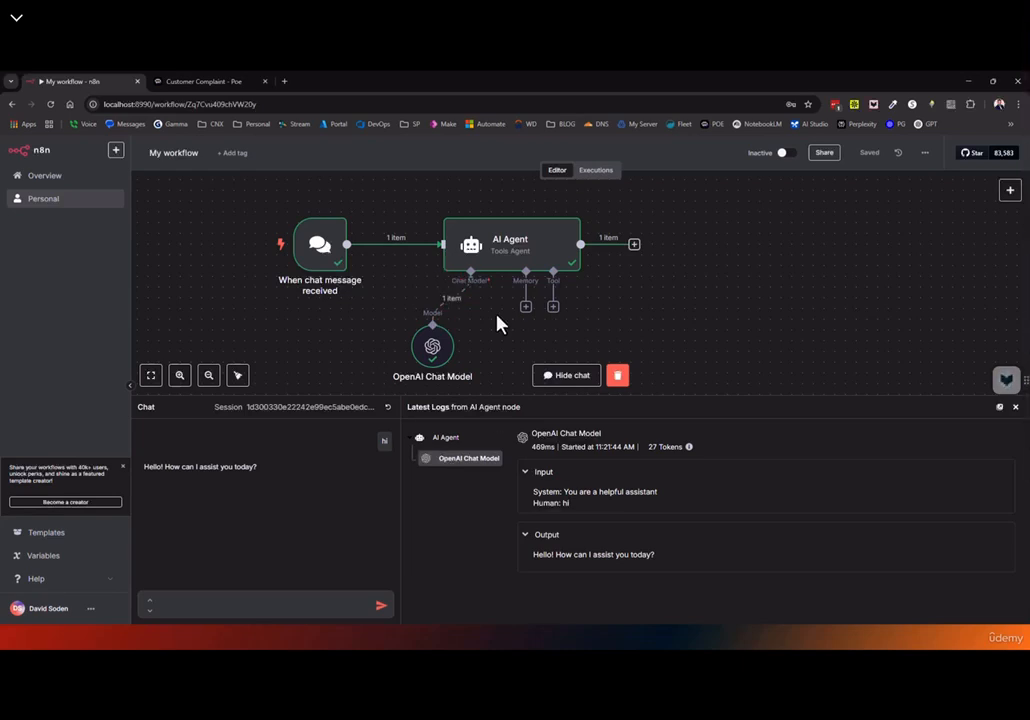
double_click(331, 258)
Make the chat publicly available and copy its public chat URL
left_click(33, 232)
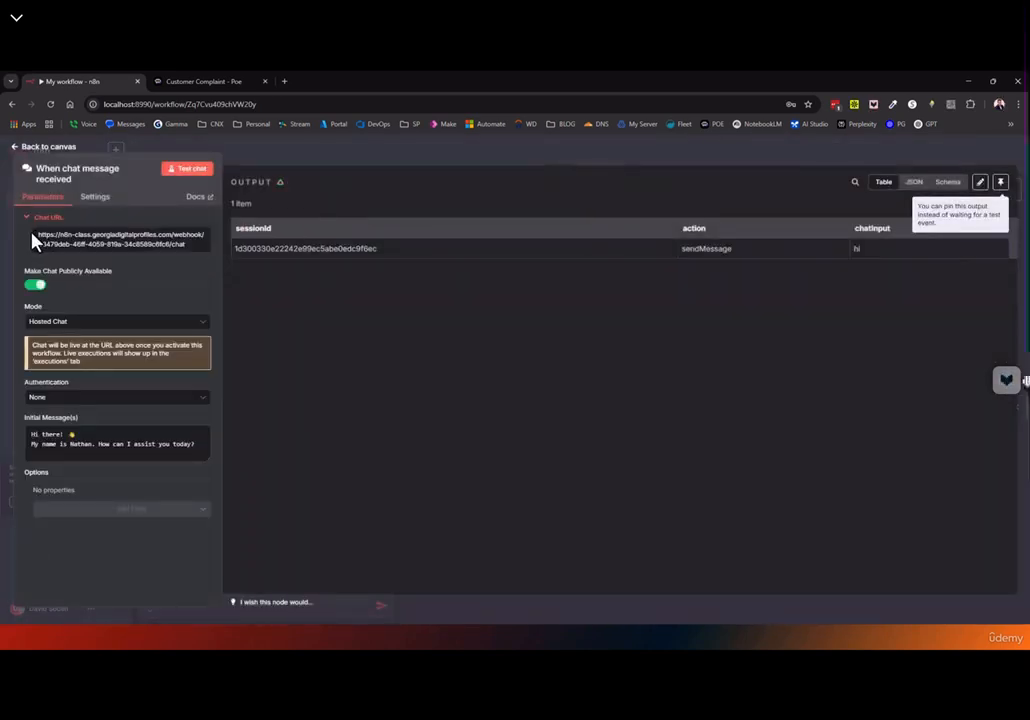
left_click(116, 249)
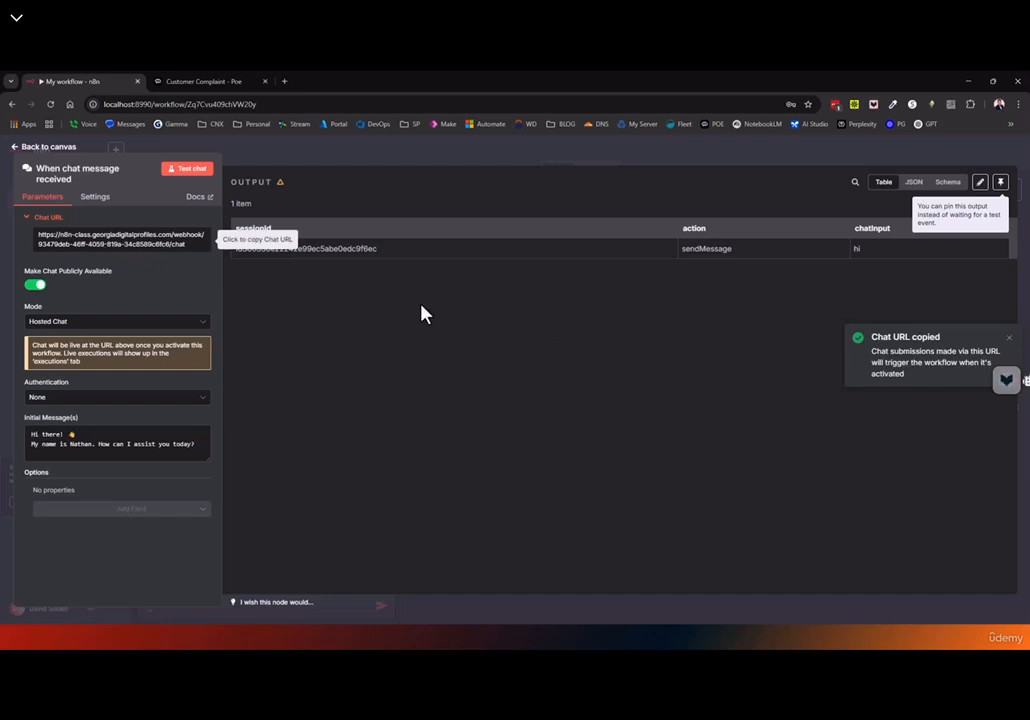
left_click(44, 146)
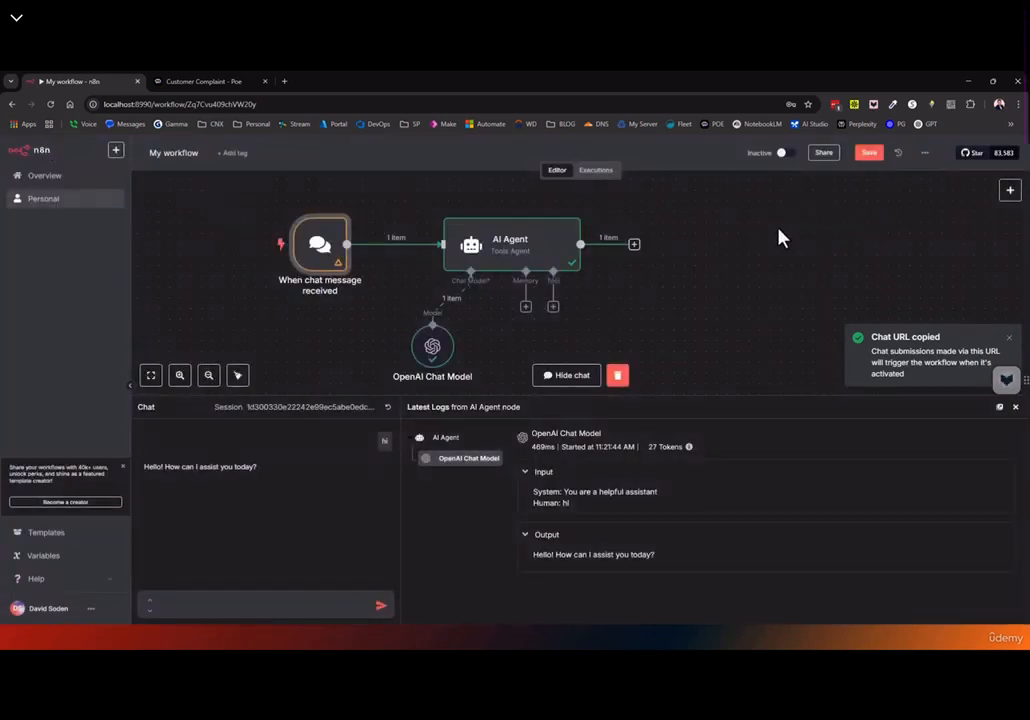
Save the chat workflow and switch it from Inactive to Active
left_click(869, 154)
left_click(787, 155)
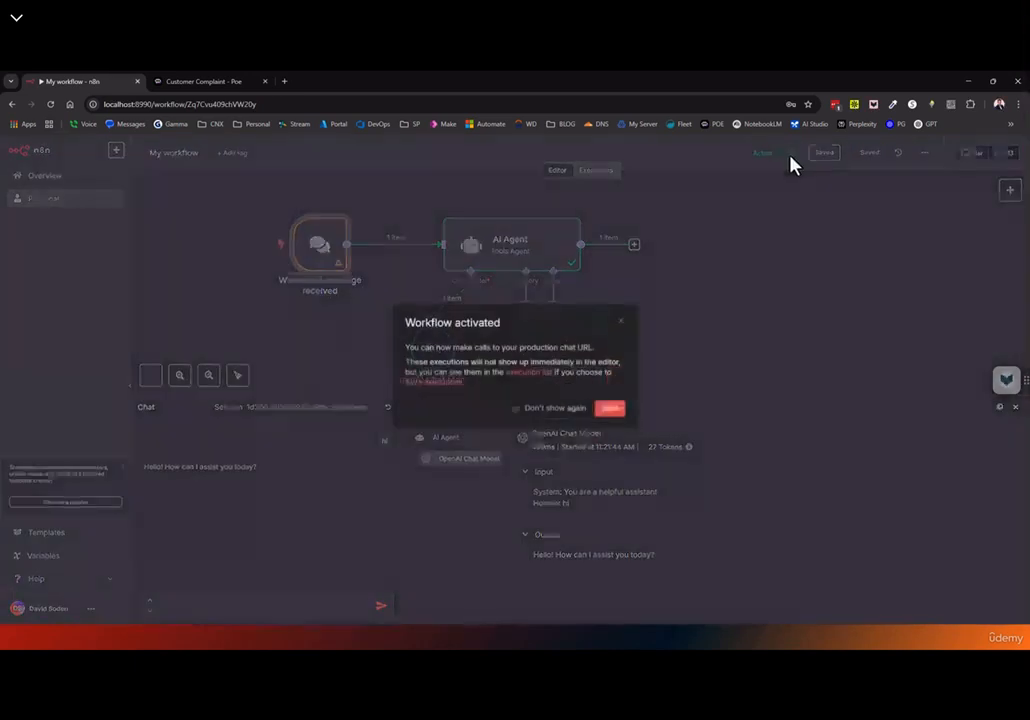
left_click(617, 413)
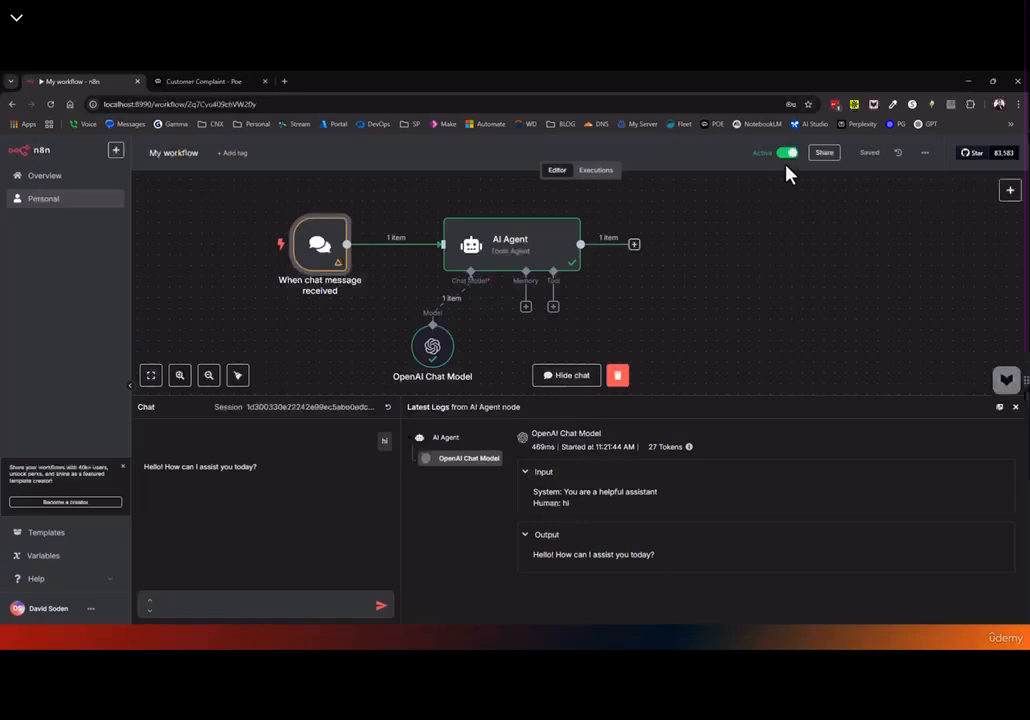
Load the copied hosted chat URL in a new browser tab
left_click(284, 86)
key("ctrl+v")
key("Return")
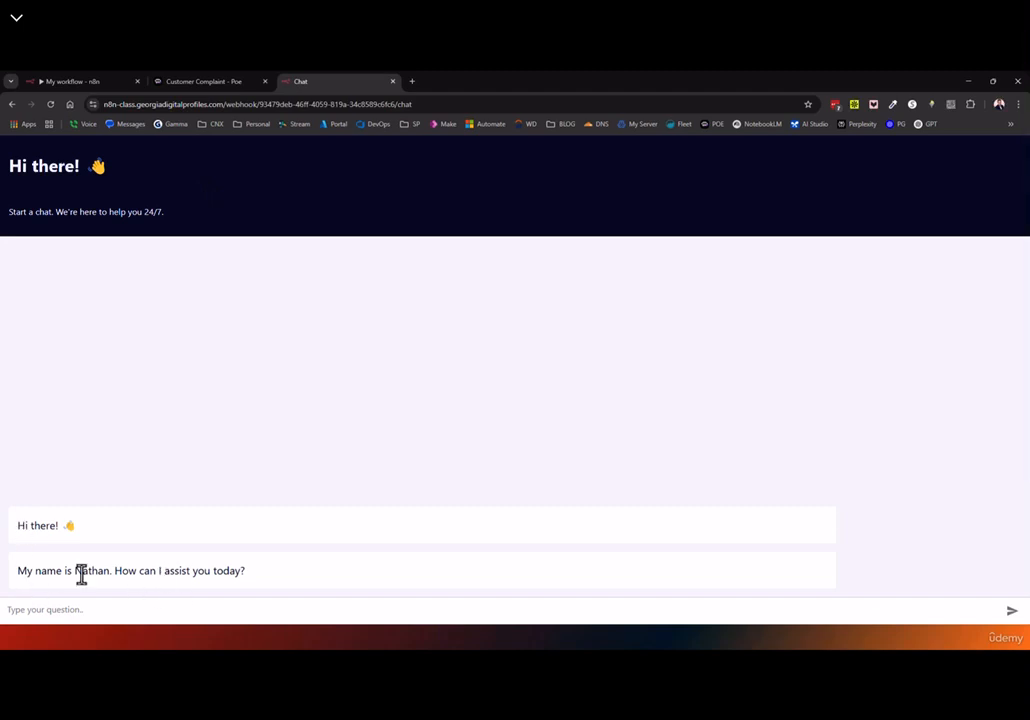
Send 'hi' on the hosted chat, get the greeting reply, and return to the editor tab
left_click(125, 605)
type("hi")
key("Return")
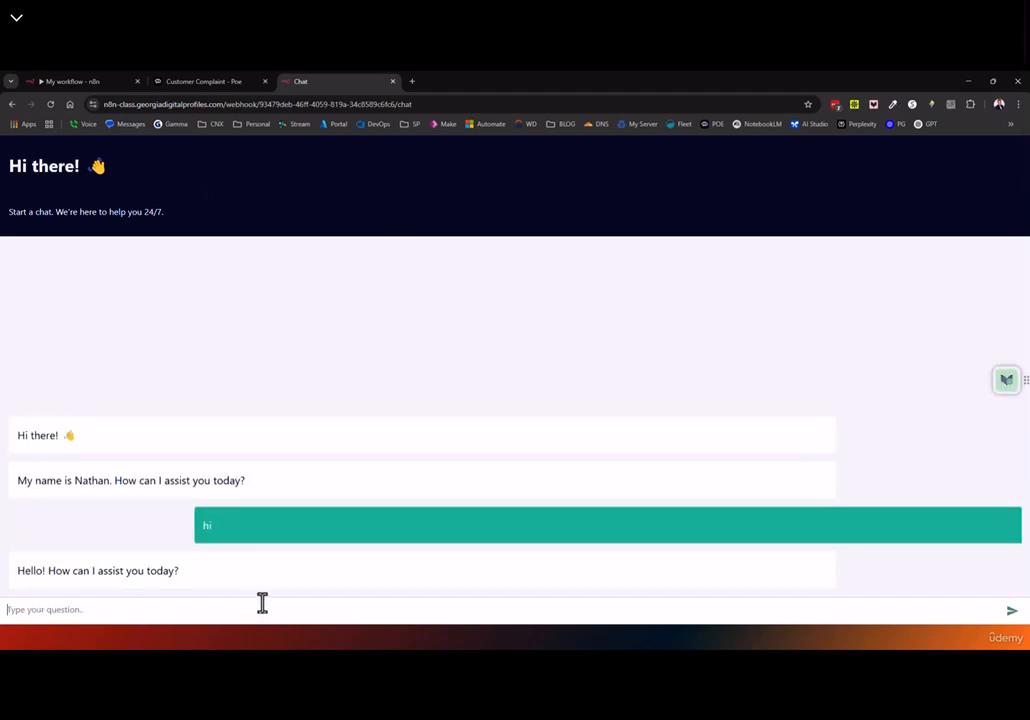
left_click(215, 86)
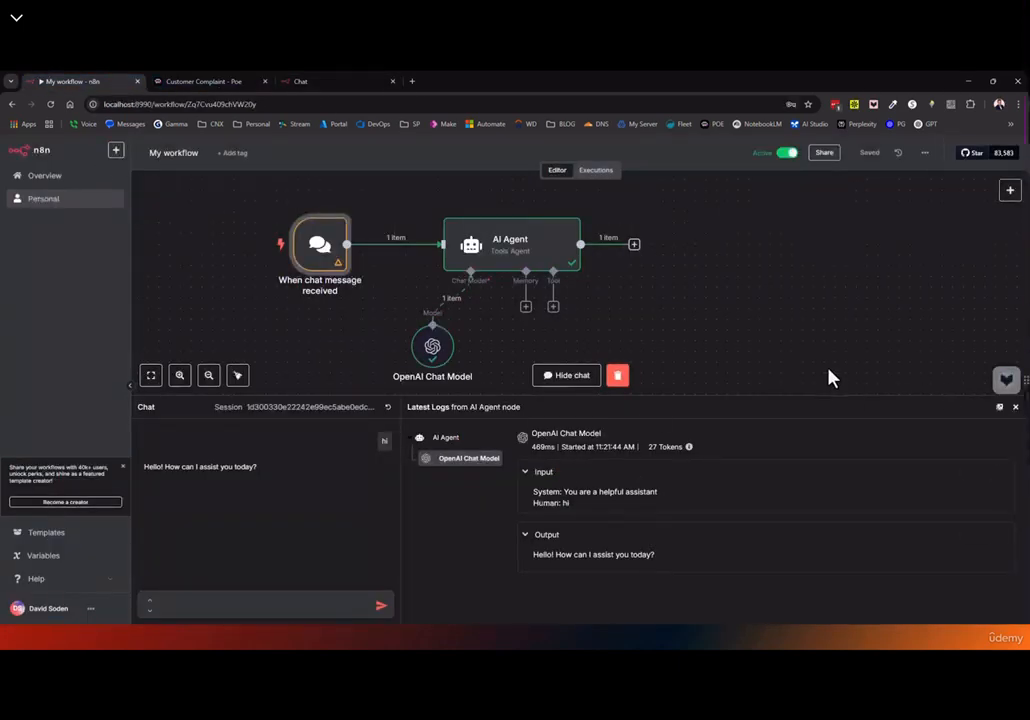
Hide the chat panel and look over the chat trigger's Add Option list
left_click(1012, 407)
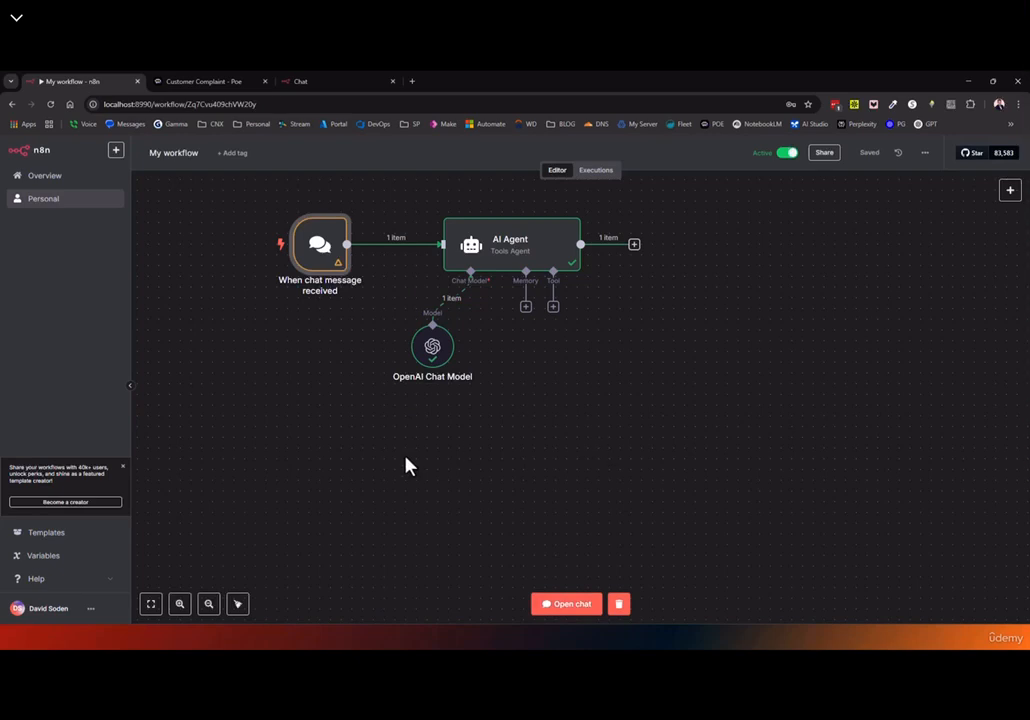
left_click_drag(290, 410, 372, 433)
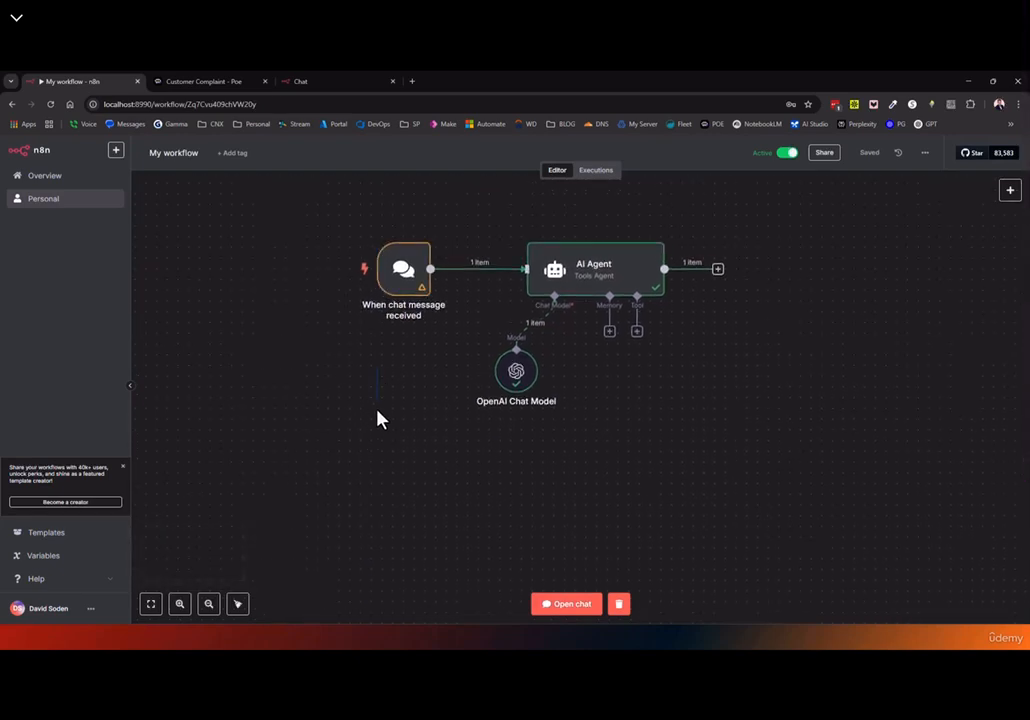
double_click(388, 284)
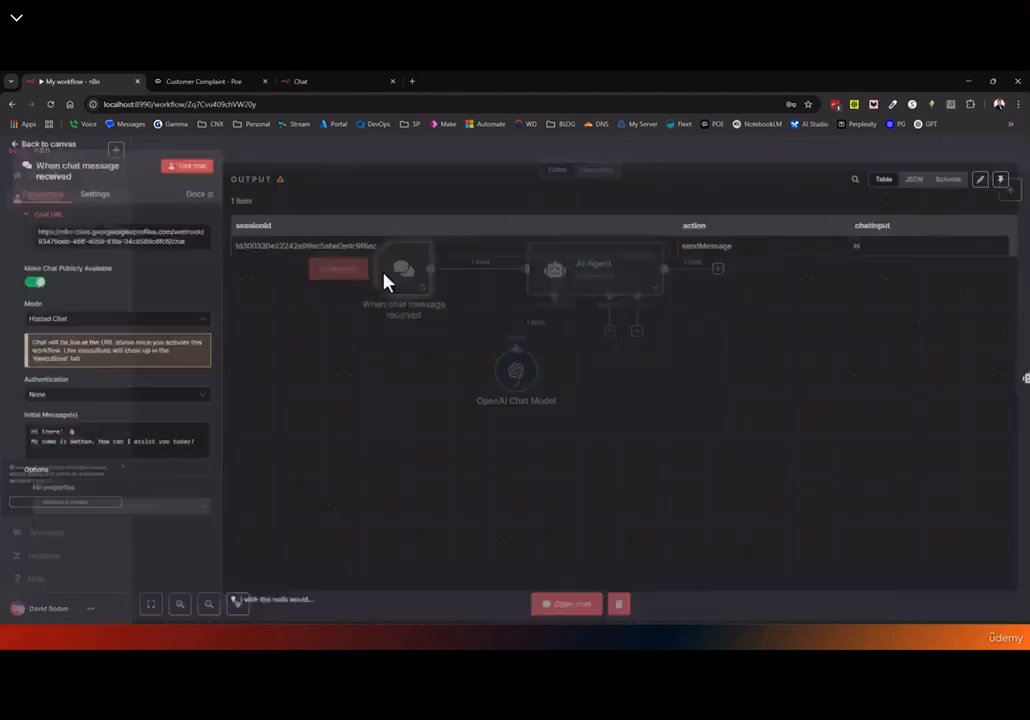
left_click_drag(31, 443, 46, 448)
left_click(130, 510)
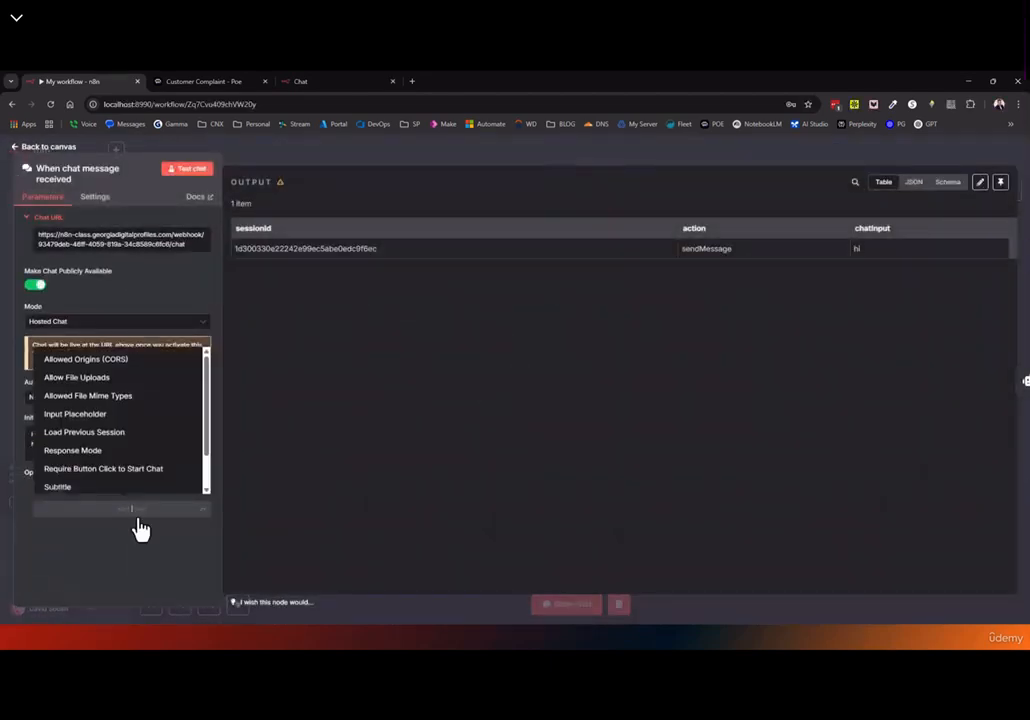
scroll(87, 420, "down", 1)
scroll(86, 420, "up", 1)
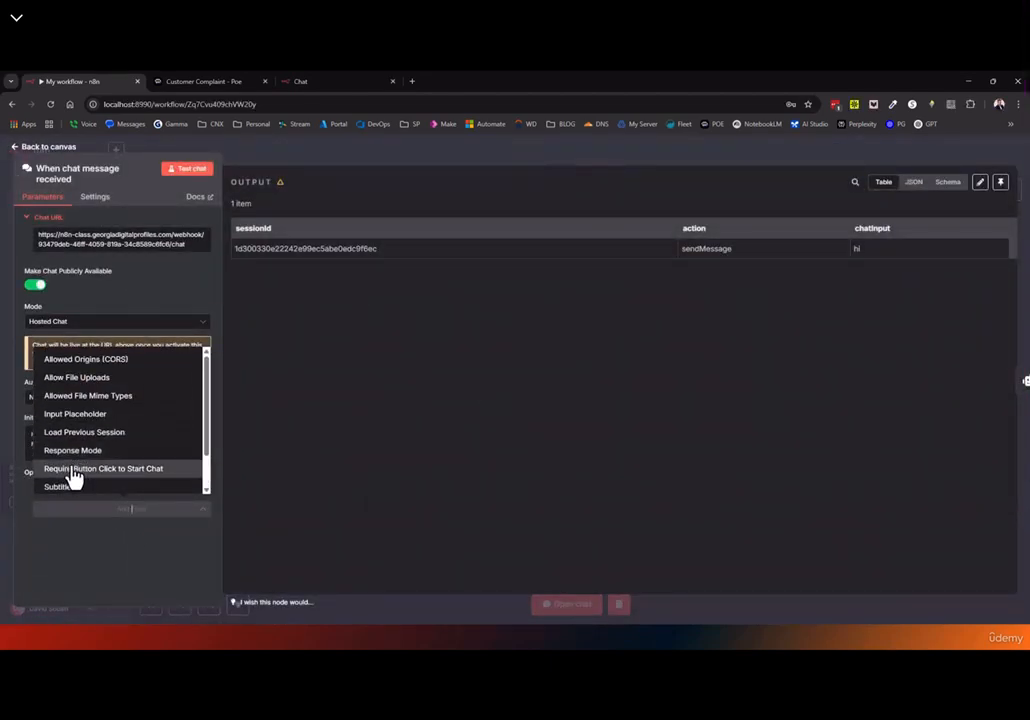
scroll(76, 478, "down", 1)
left_click(259, 349)
Go back to the canvas and bring up the list of nodes to add
left_click_drag(31, 150, 8, 158)
left_click(44, 150)
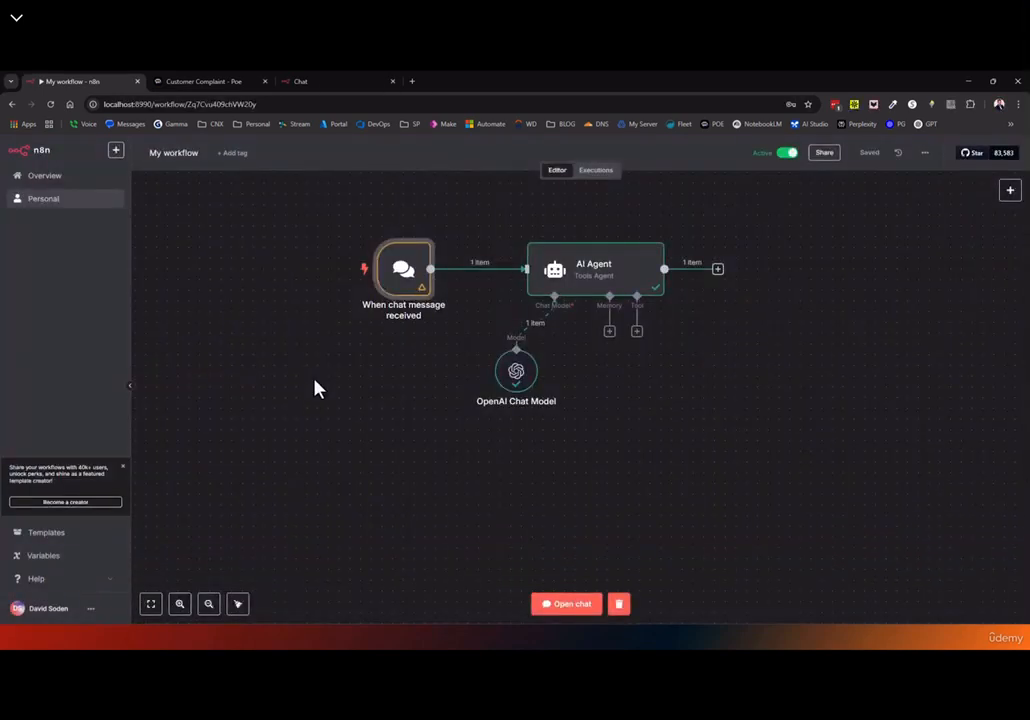
left_click(1010, 190)
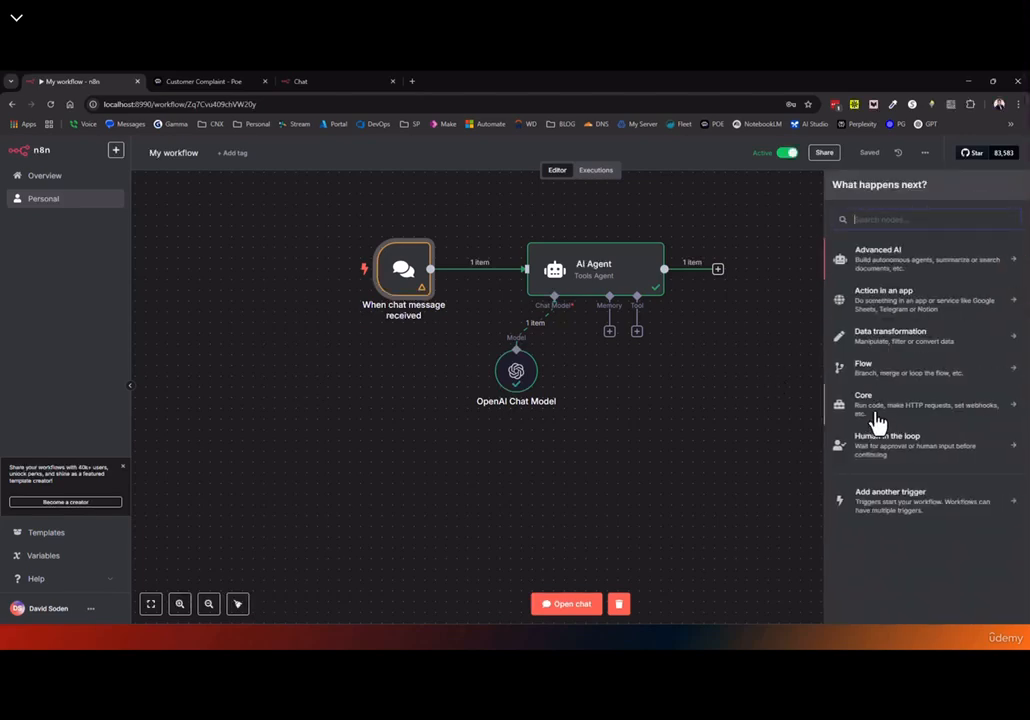
Scroll through the 'Action in an app' node list
left_click(884, 310)
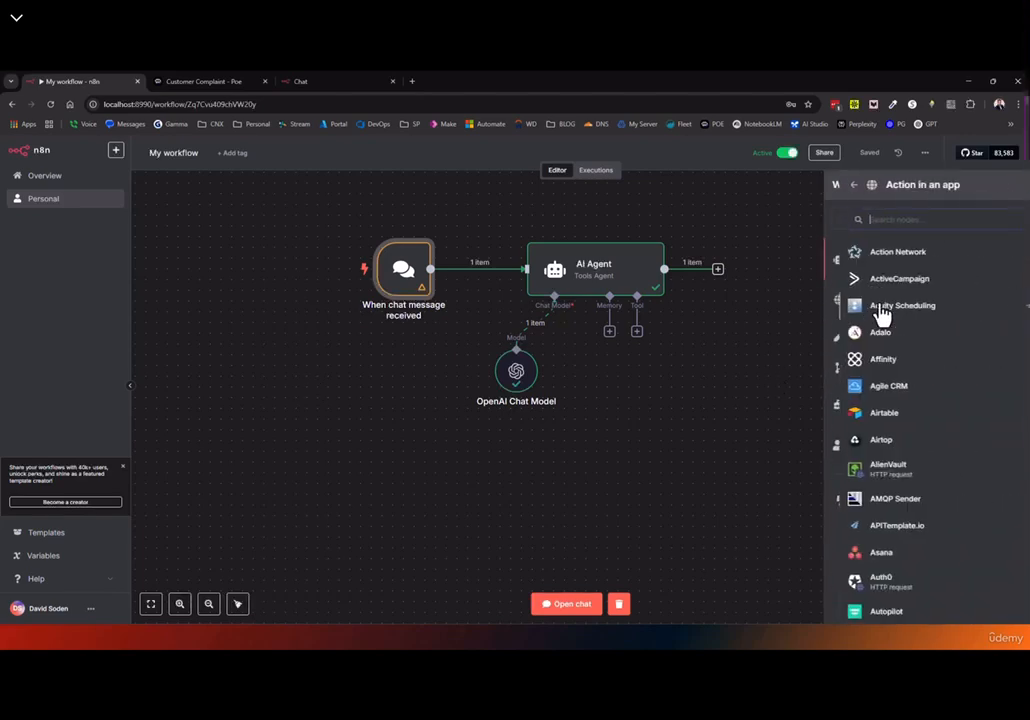
scroll(866, 386, "down", 2)
scroll(868, 388, "down", 15)
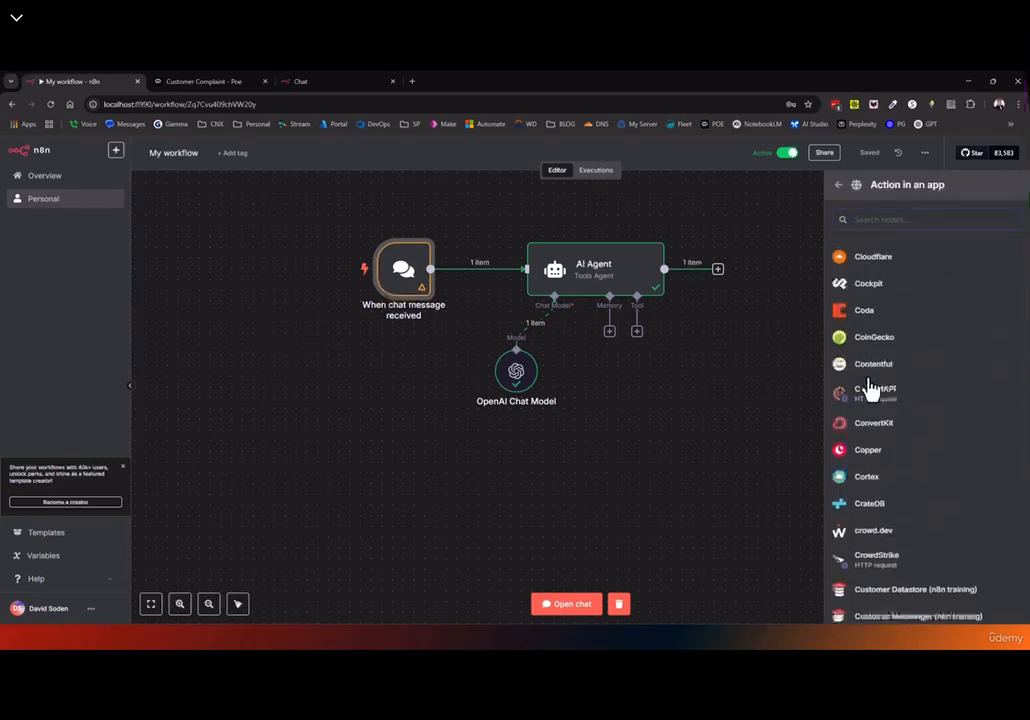
scroll(862, 424, "down", 5)
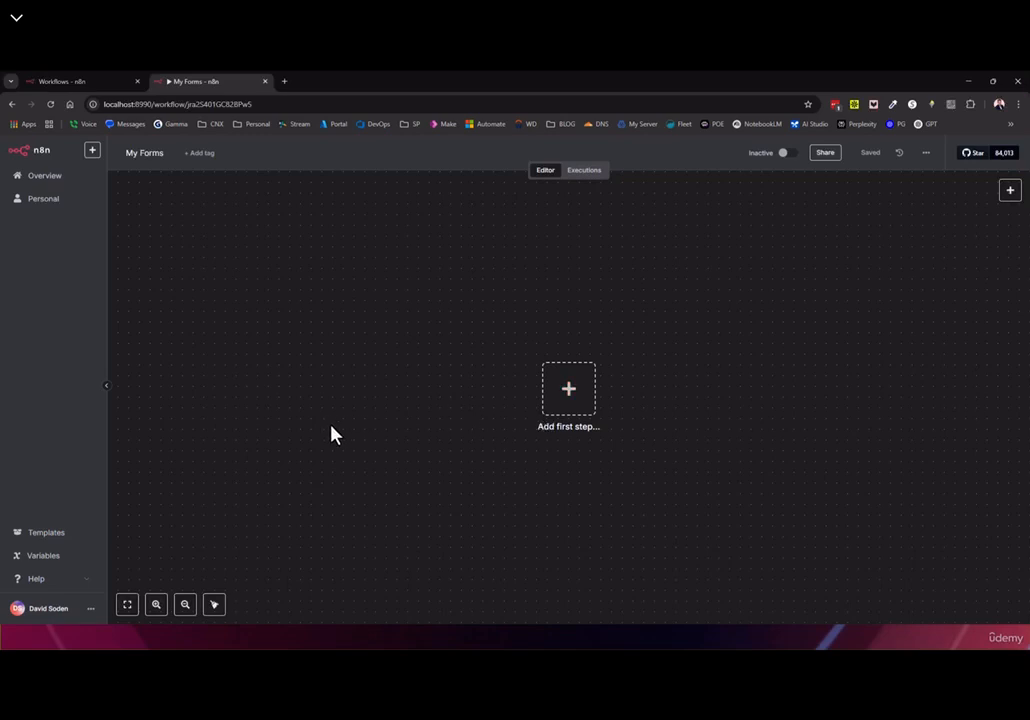
Add an 'On form submission' trigger and copy its test form URL
left_click(568, 392)
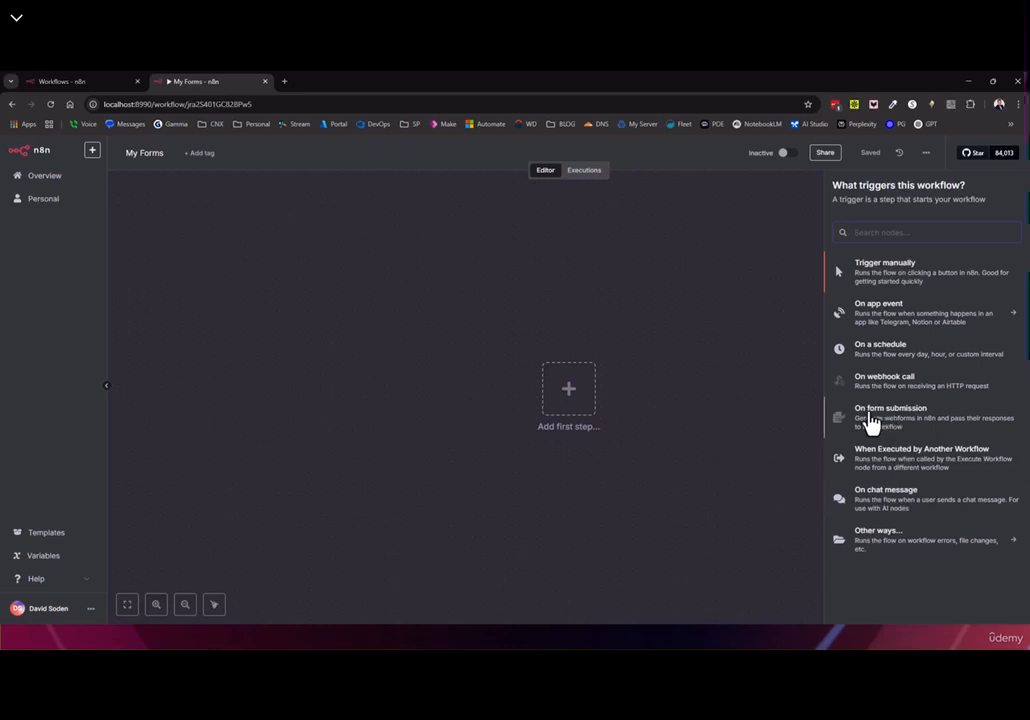
left_click(900, 420)
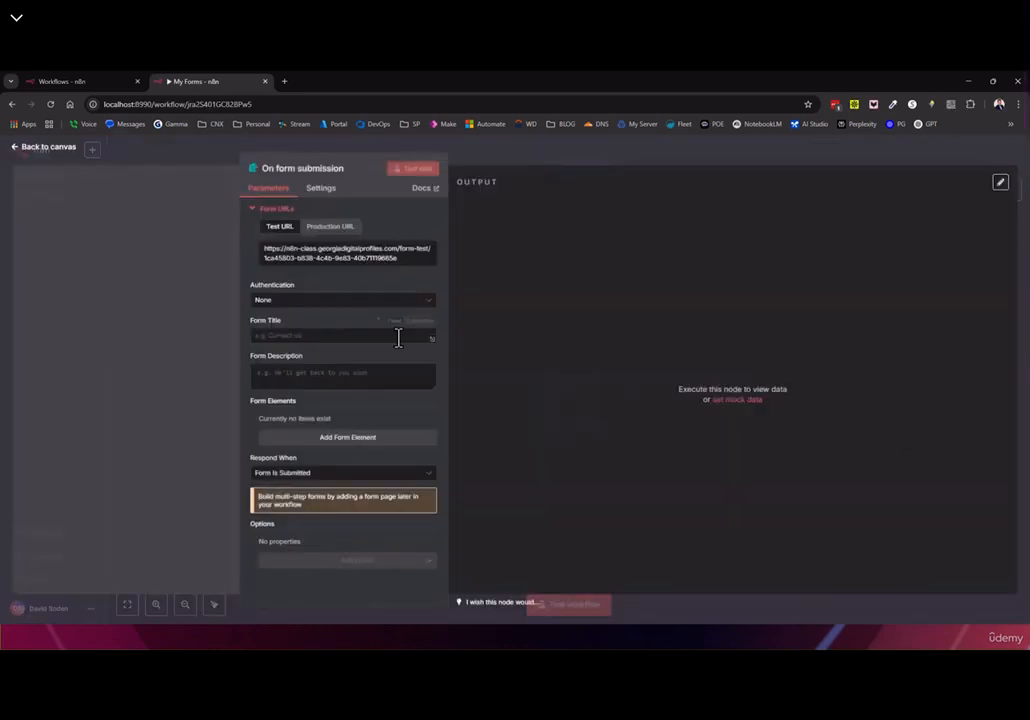
left_click(336, 228)
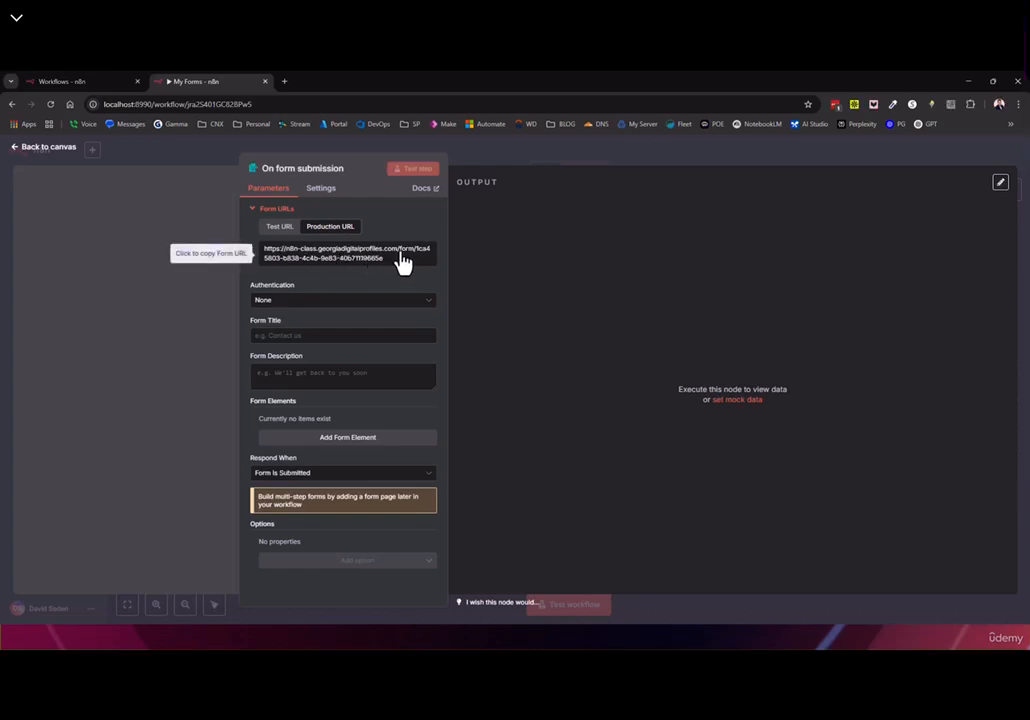
left_click(281, 228)
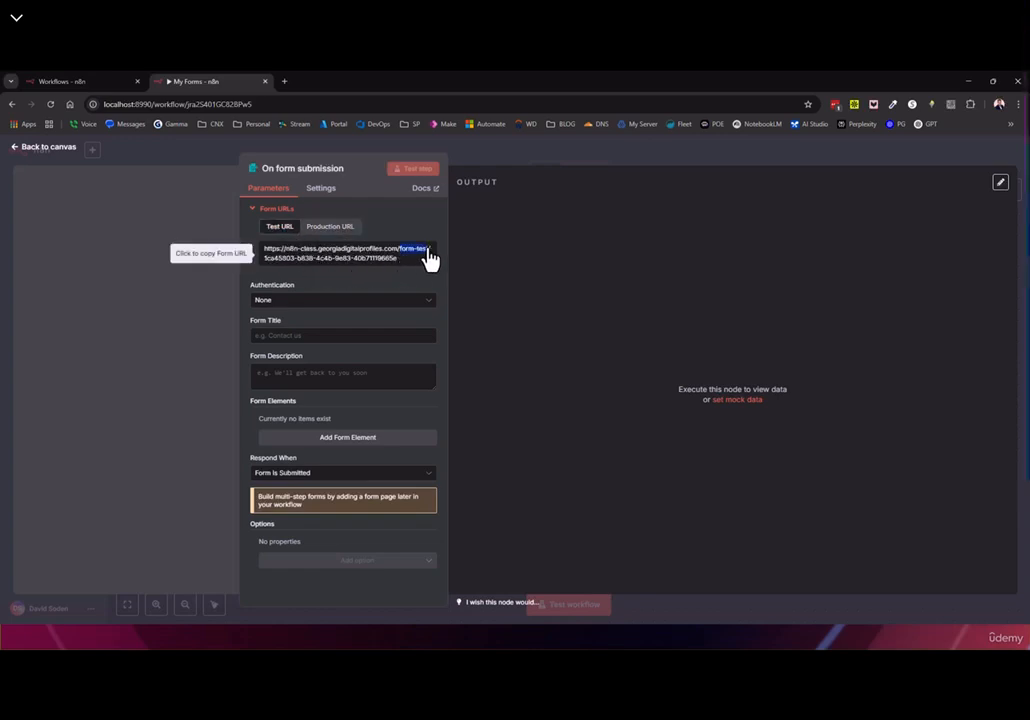
left_click(401, 258)
Copy the production form URL, comparing its domain with the editor's localhost address
left_click(329, 227)
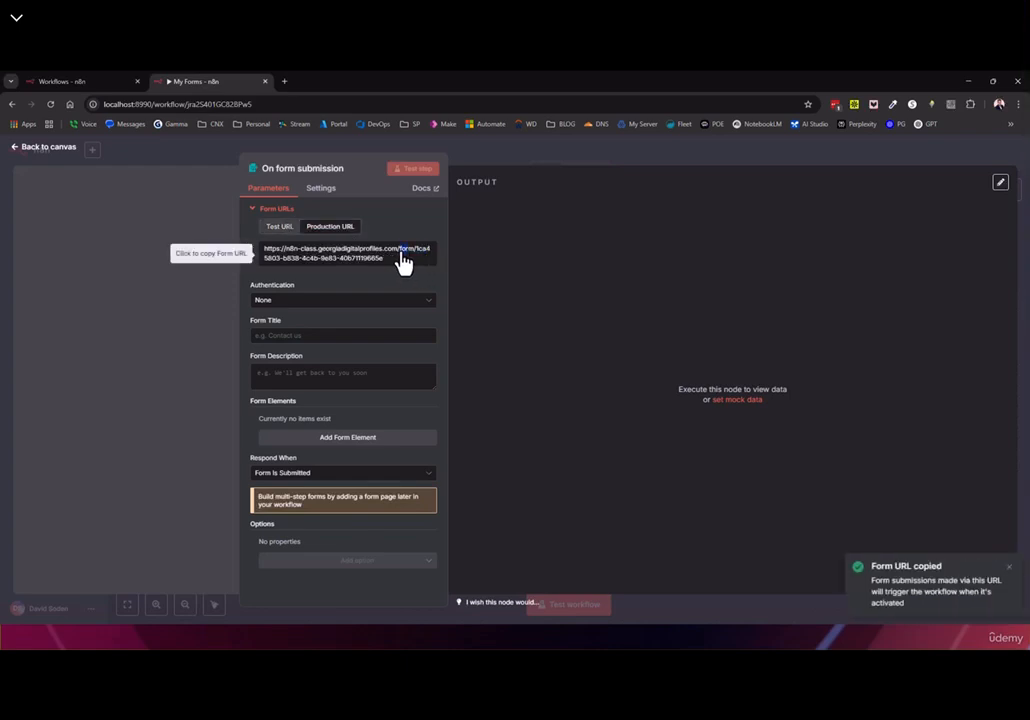
left_click(405, 258)
left_click_drag(384, 262, 264, 242)
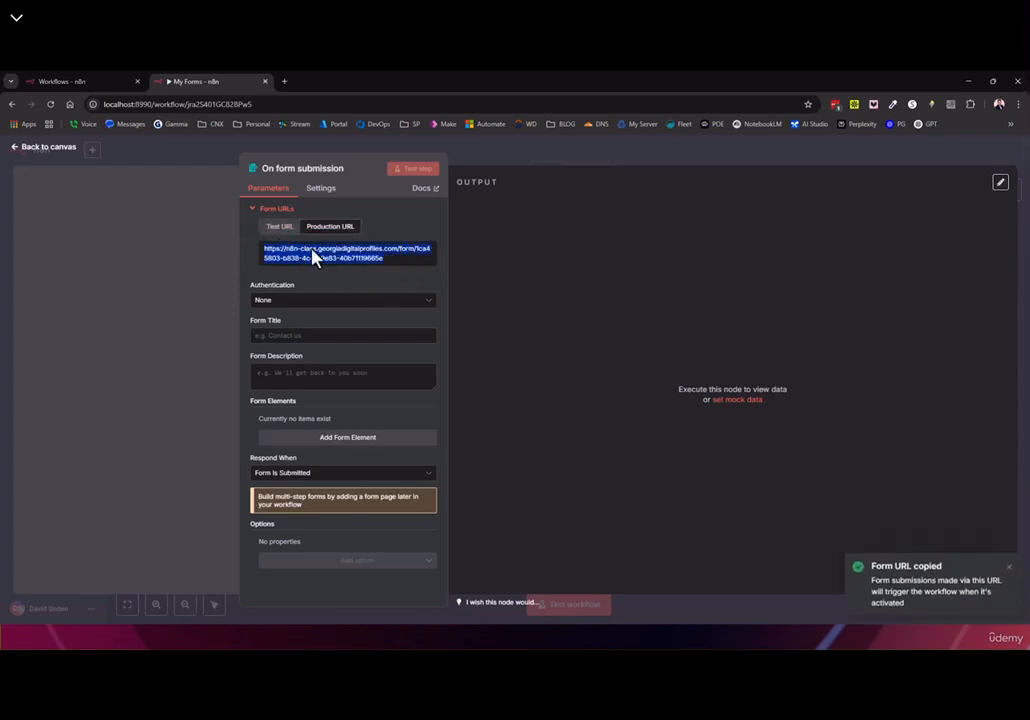
left_click(334, 259)
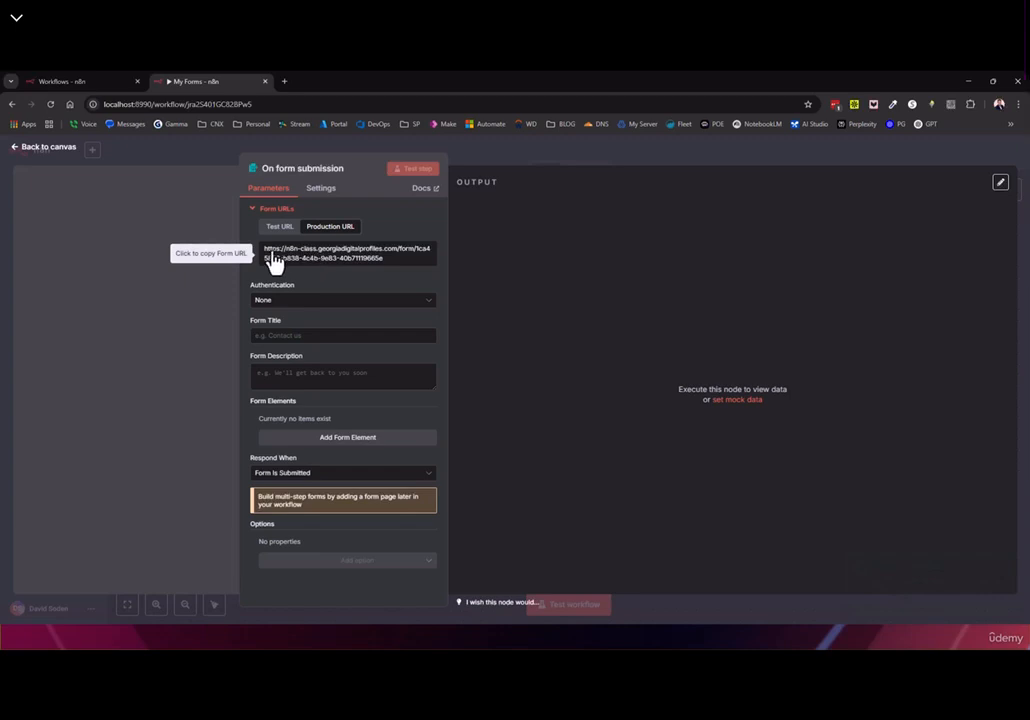
left_click(118, 104)
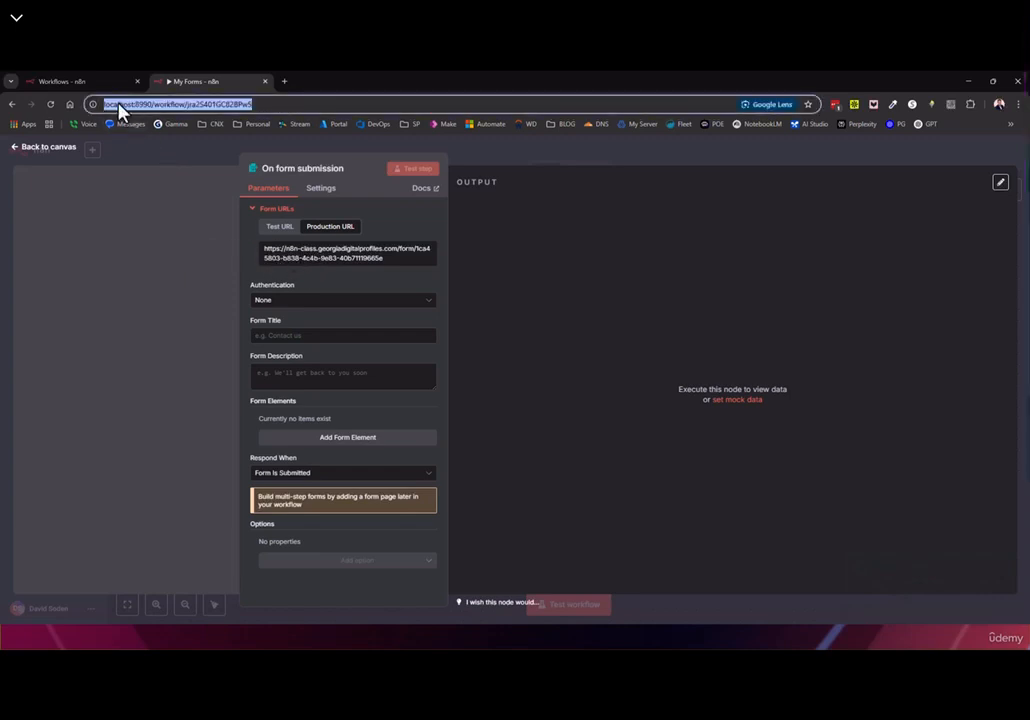
left_click_drag(285, 251, 386, 256)
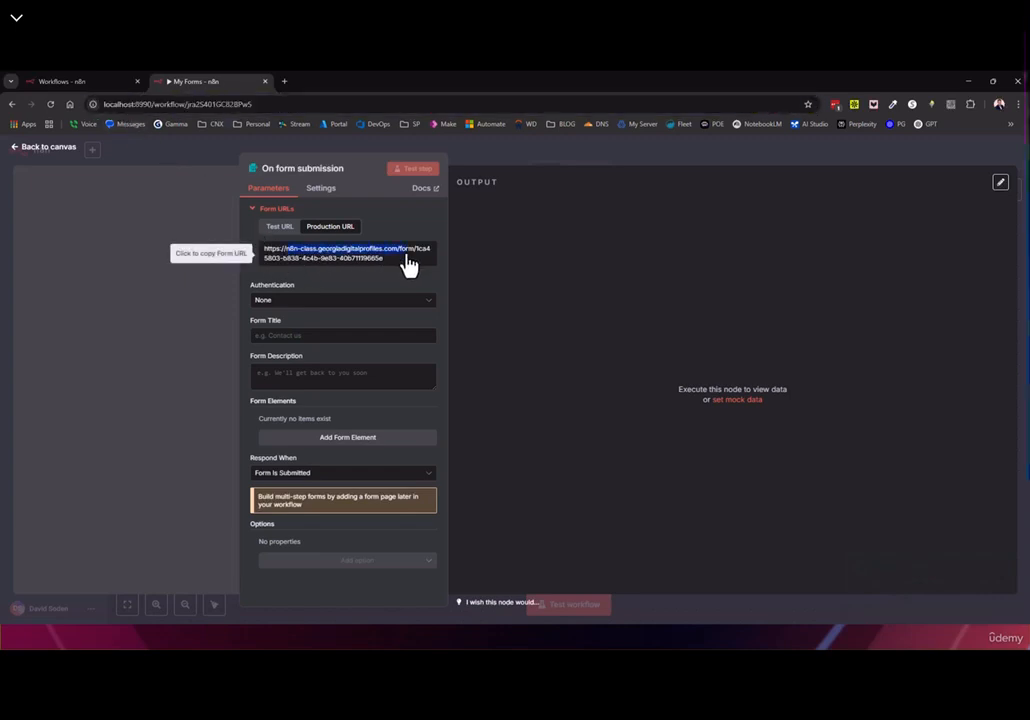
left_click(390, 268)
left_click(386, 270)
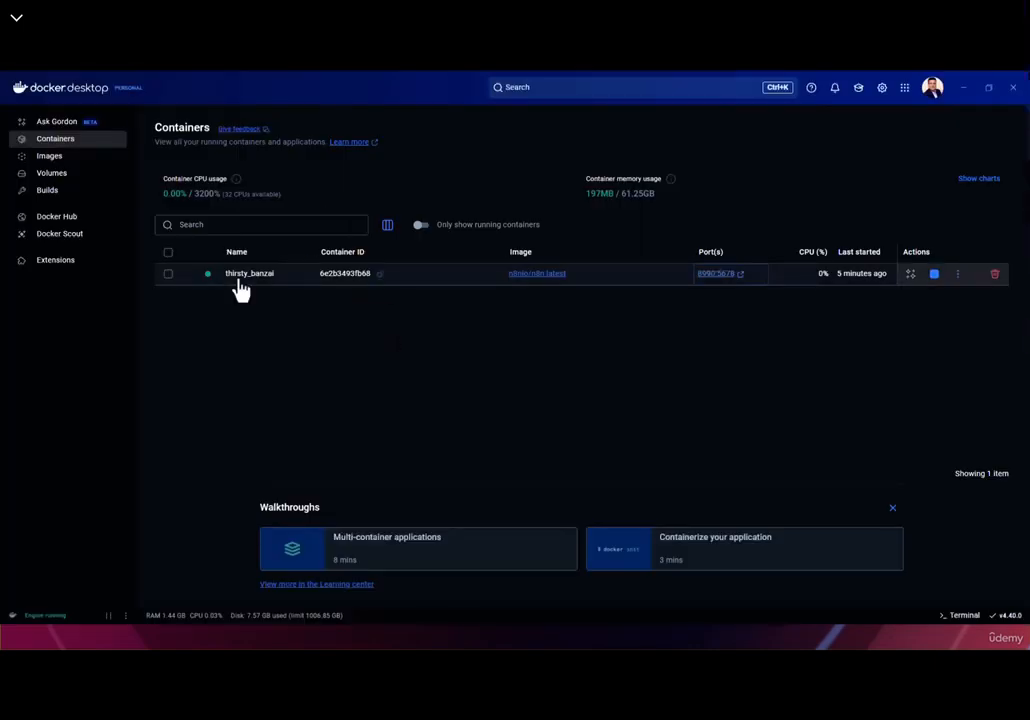
Check WEBHOOK_URL in the thirsty_banzai container's Inspect Env, then minimize Docker Desktop
left_click(248, 275)
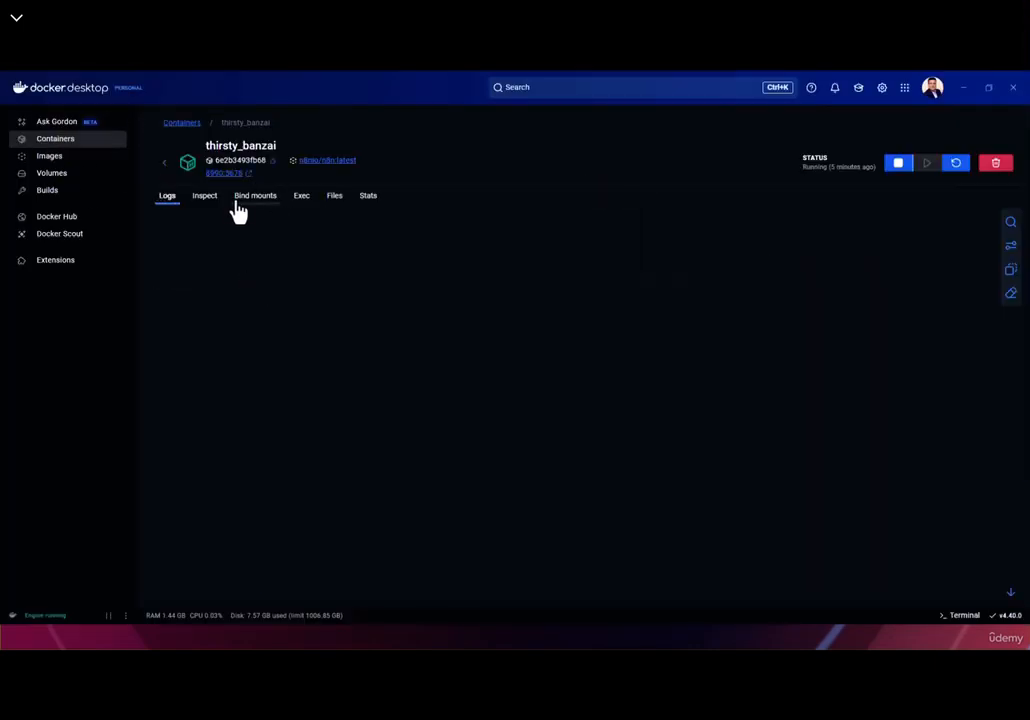
left_click(205, 196)
left_click(507, 218)
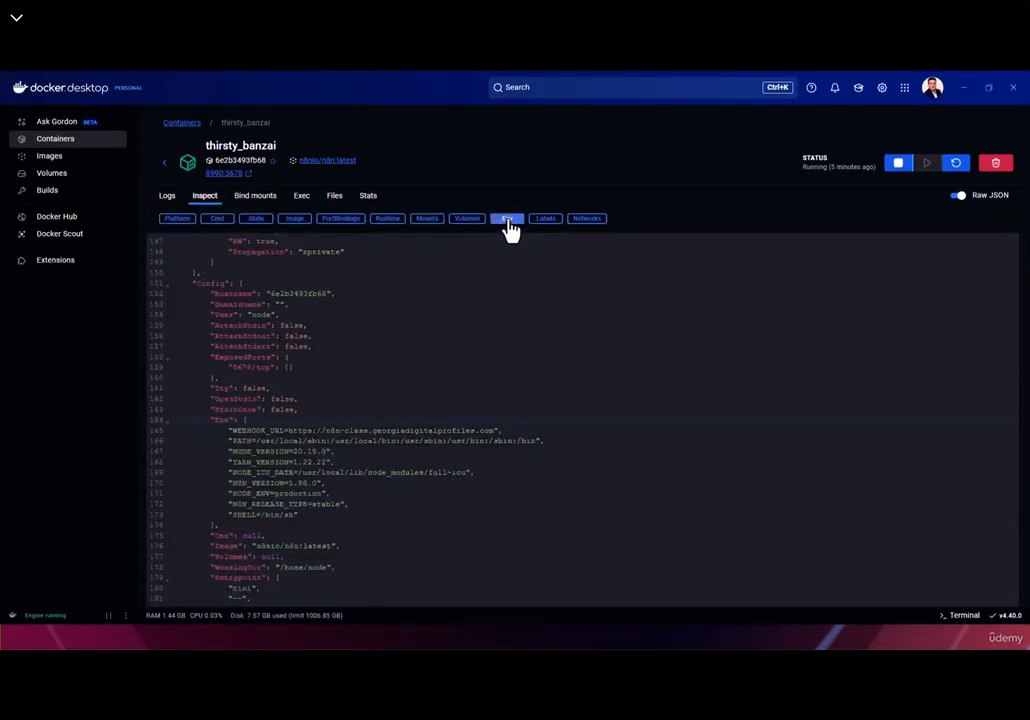
scroll(333, 455, "down", 1)
left_click_drag(233, 376, 288, 376)
left_click_drag(373, 371, 504, 379)
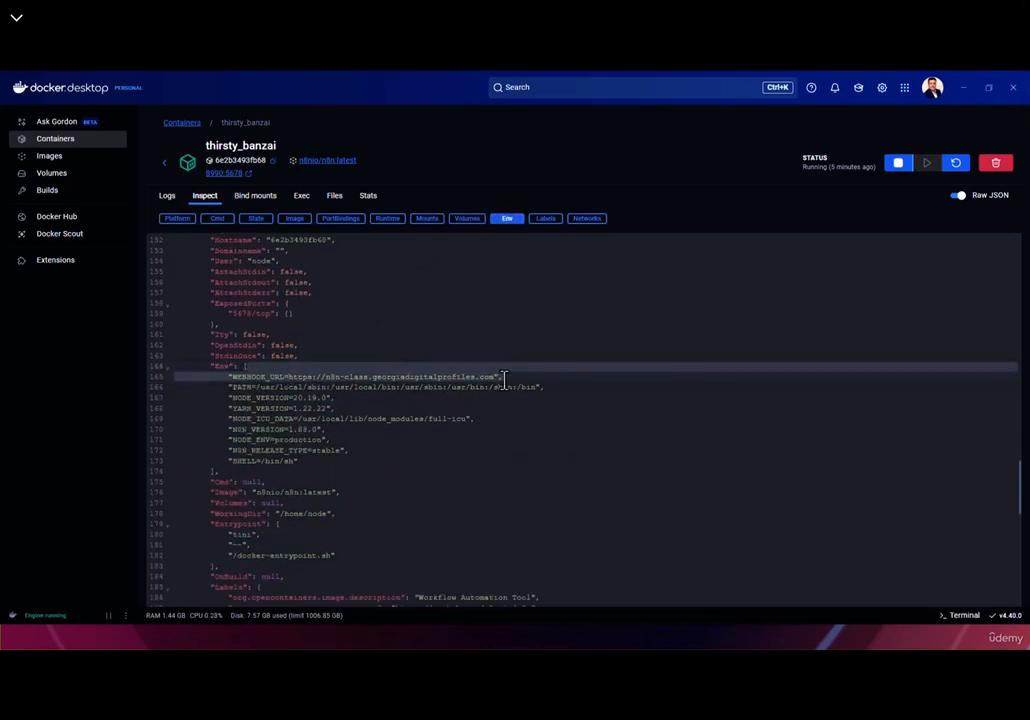
left_click(963, 88)
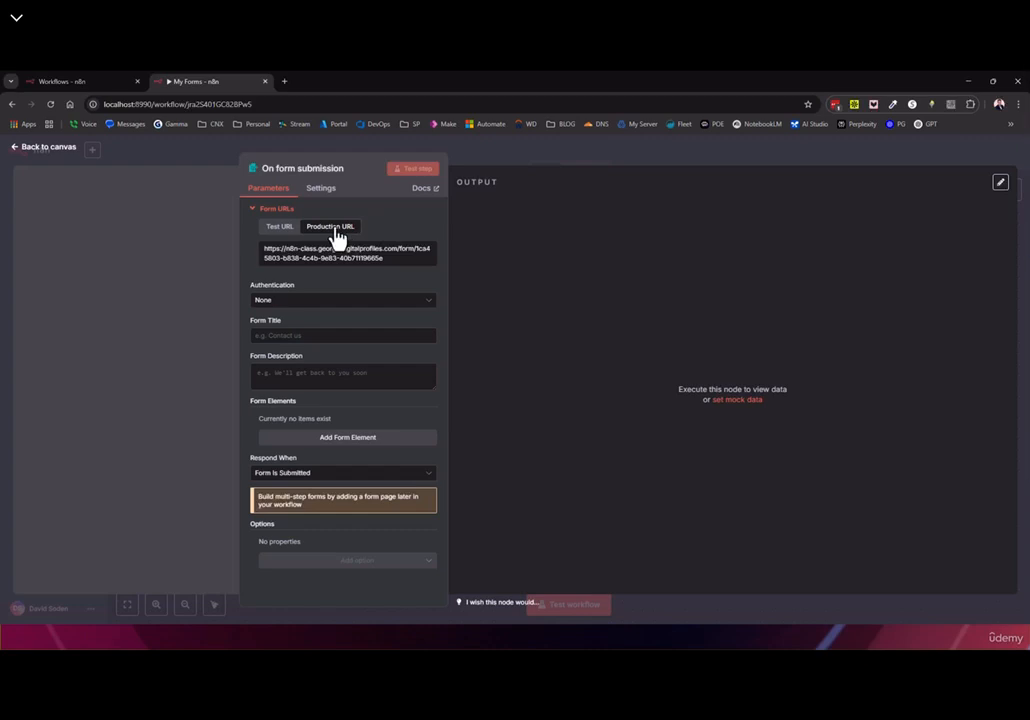
Keep Authentication at None and set the title 'Test Title' and description 'My description'
left_click(296, 302)
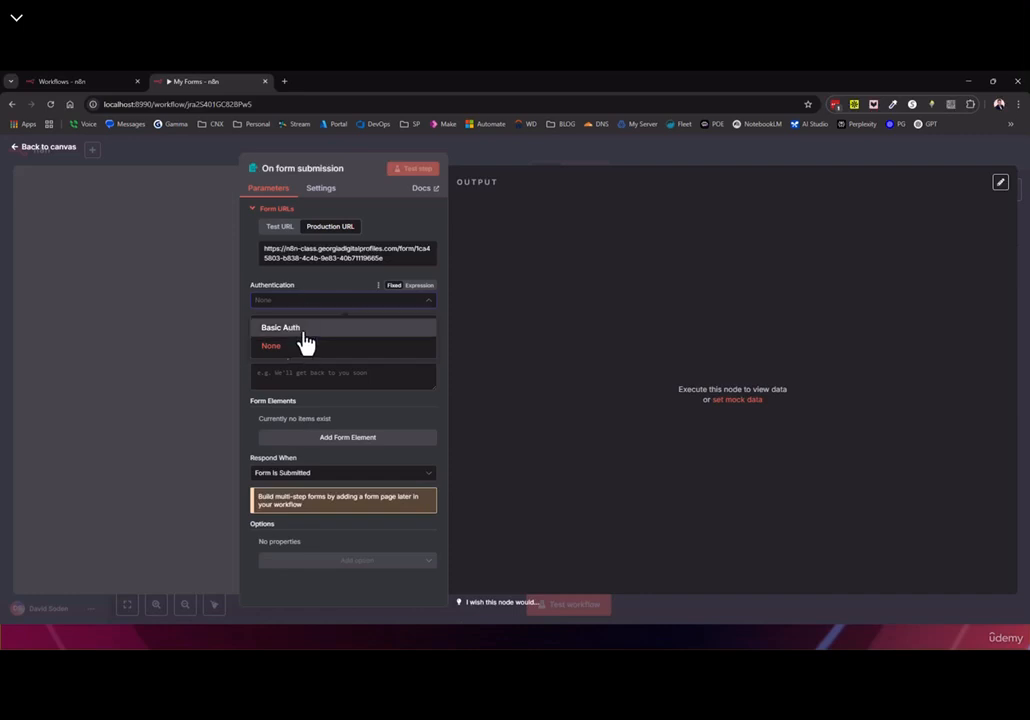
left_click(260, 286)
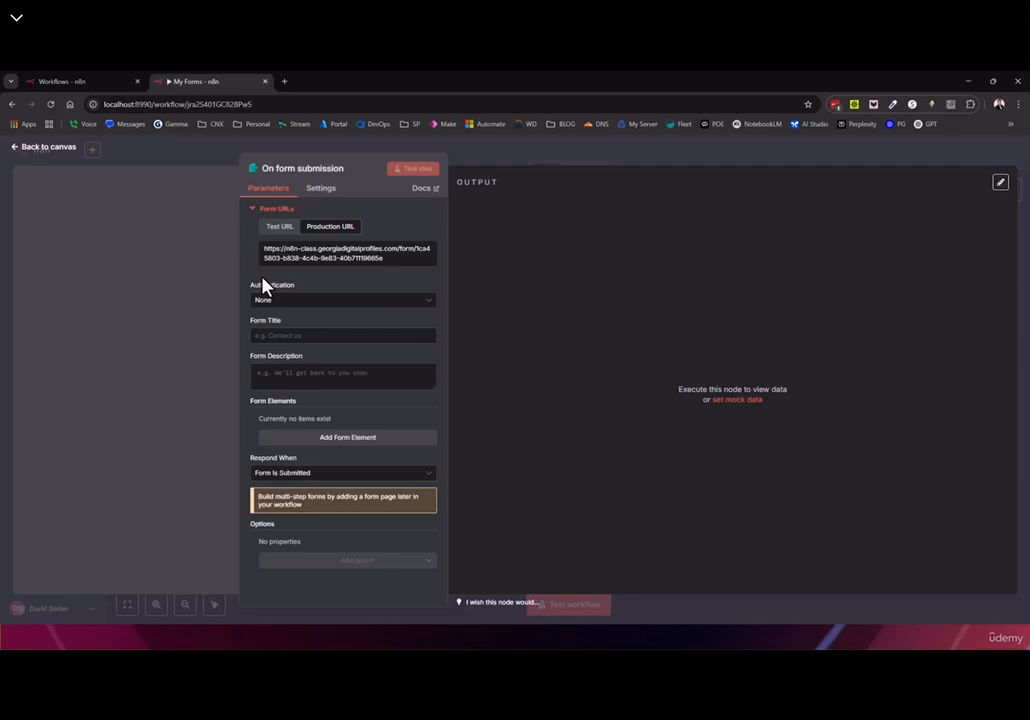
left_click(303, 338)
type("Test Title")
left_click(279, 377)
type("M")
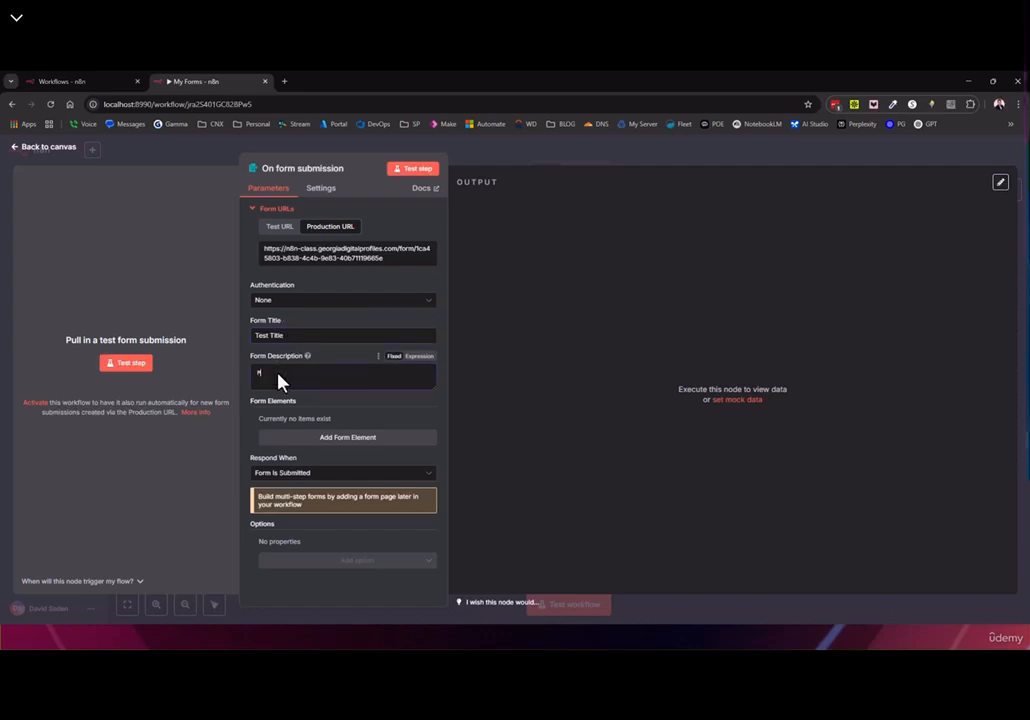
type("y description")
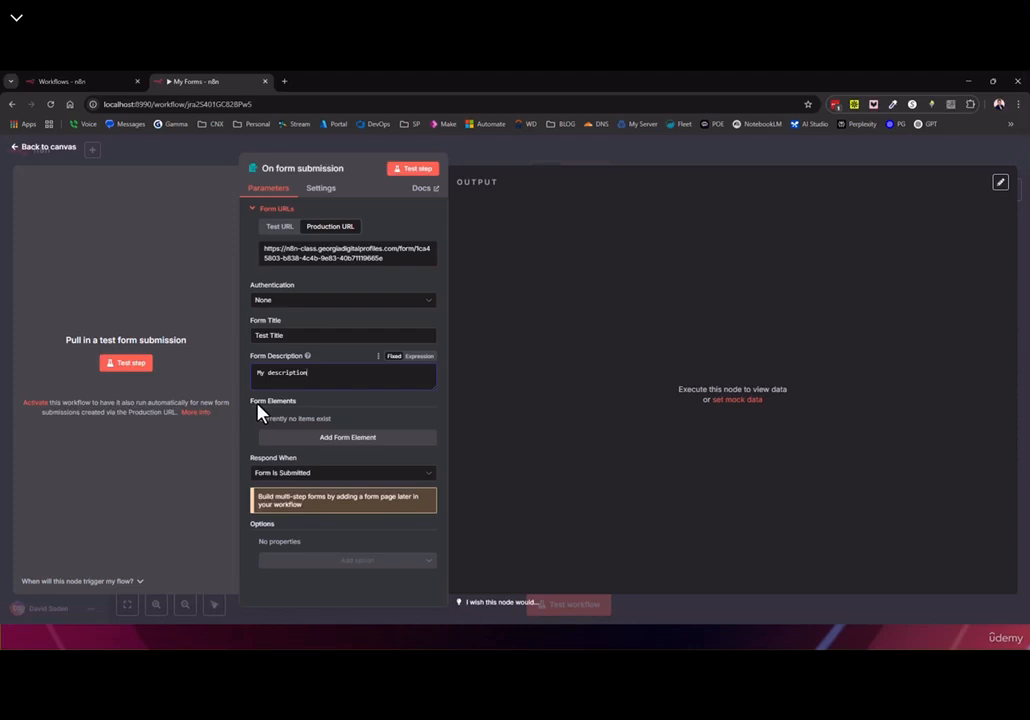
Add a first form element and bring up its element type choices
left_click(338, 438)
scroll(302, 432, "down", 2)
left_click_drag(267, 348, 290, 350)
left_click(316, 366)
Name the first form element 'Name' and keep its type as Text
scroll(330, 420, "up", 1)
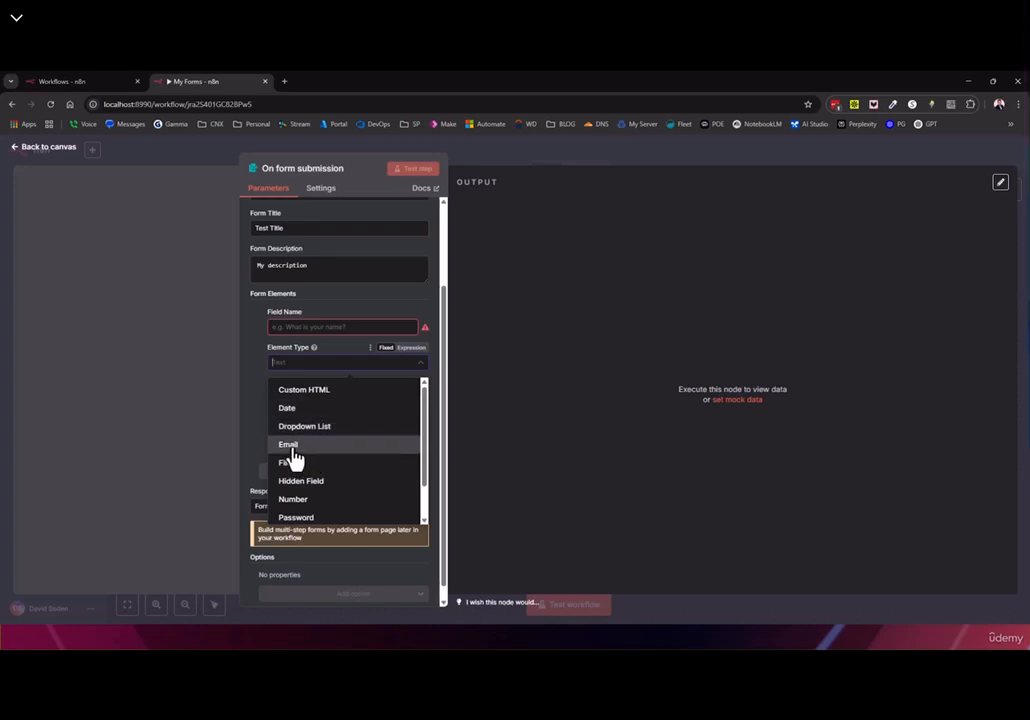
scroll(292, 445, "down", 1)
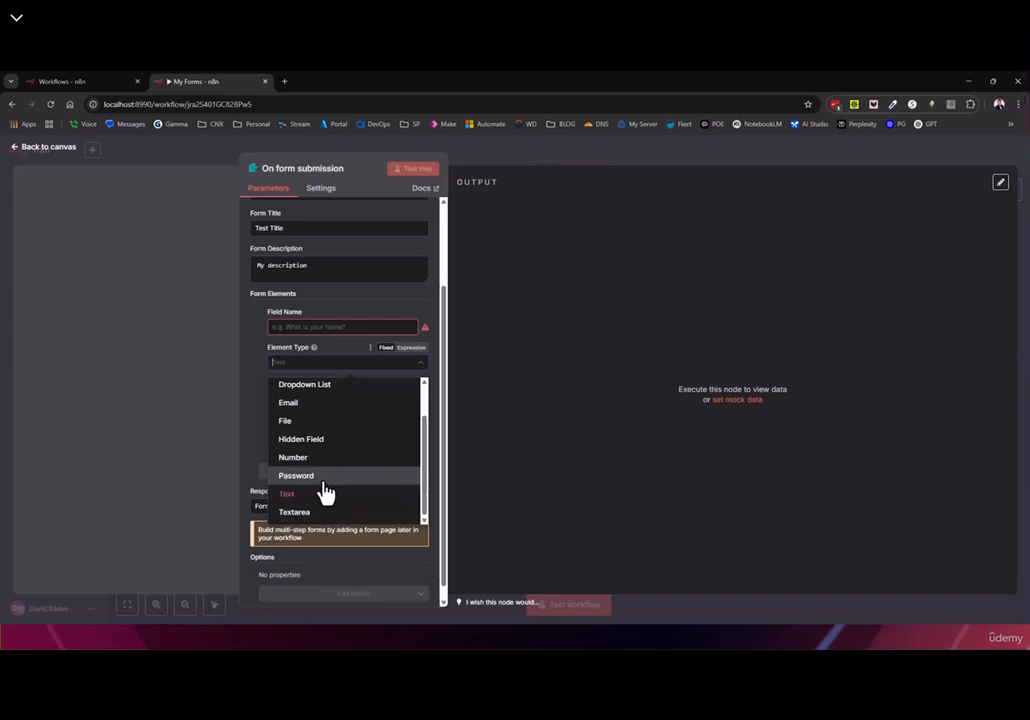
left_click(296, 494)
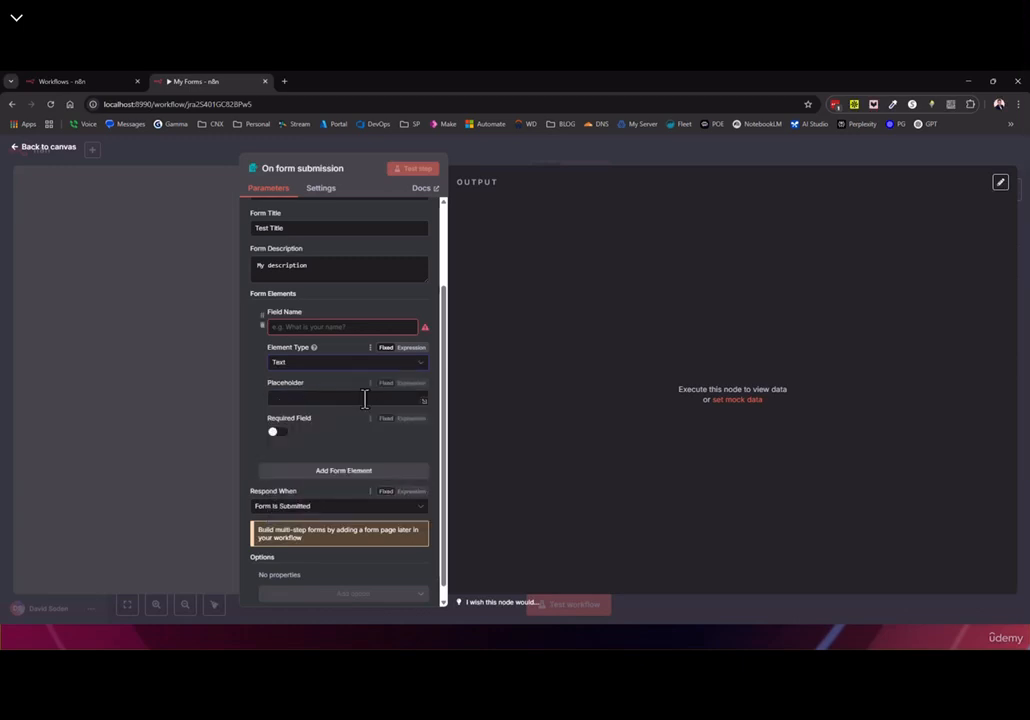
left_click(291, 366)
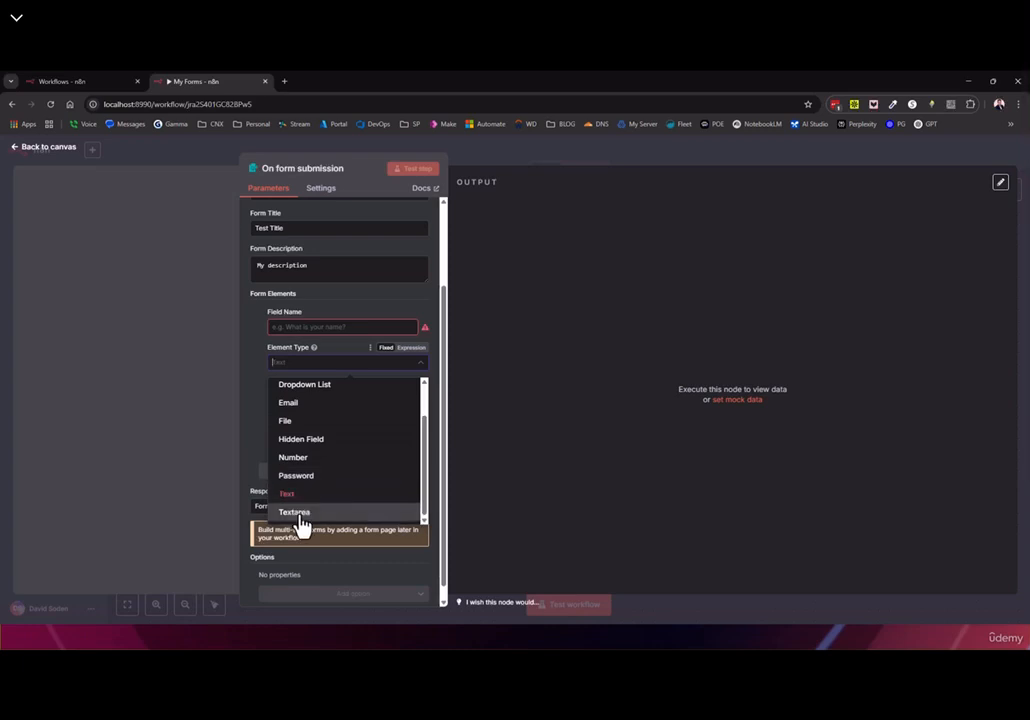
scroll(299, 524, "up", 1)
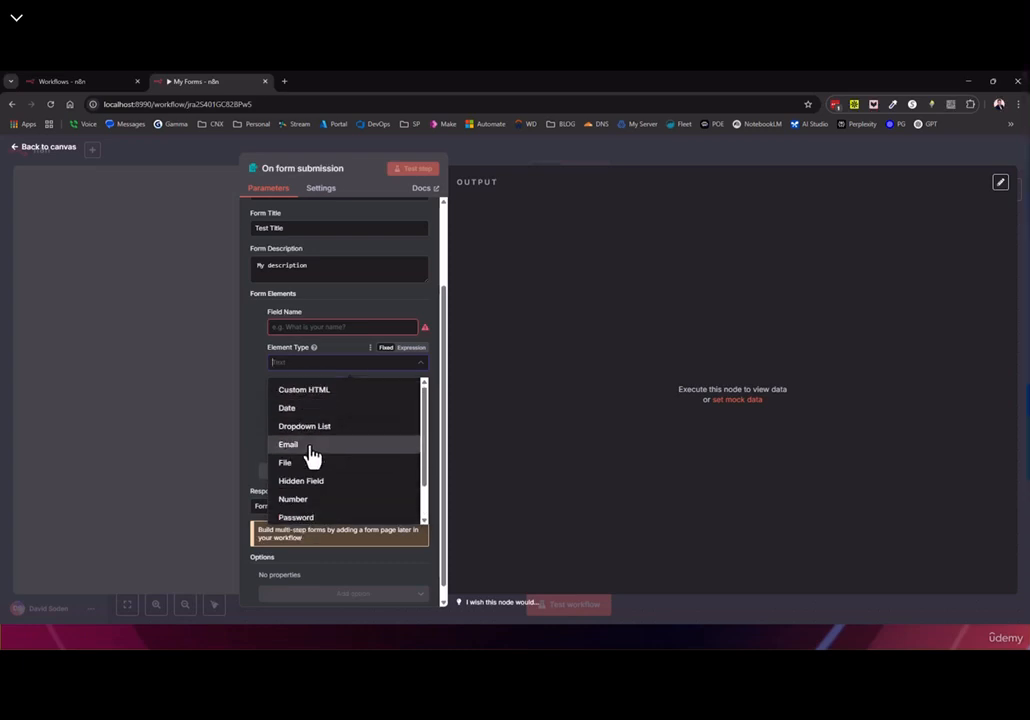
scroll(316, 480, "down", 1)
left_click(289, 492)
left_click(286, 328)
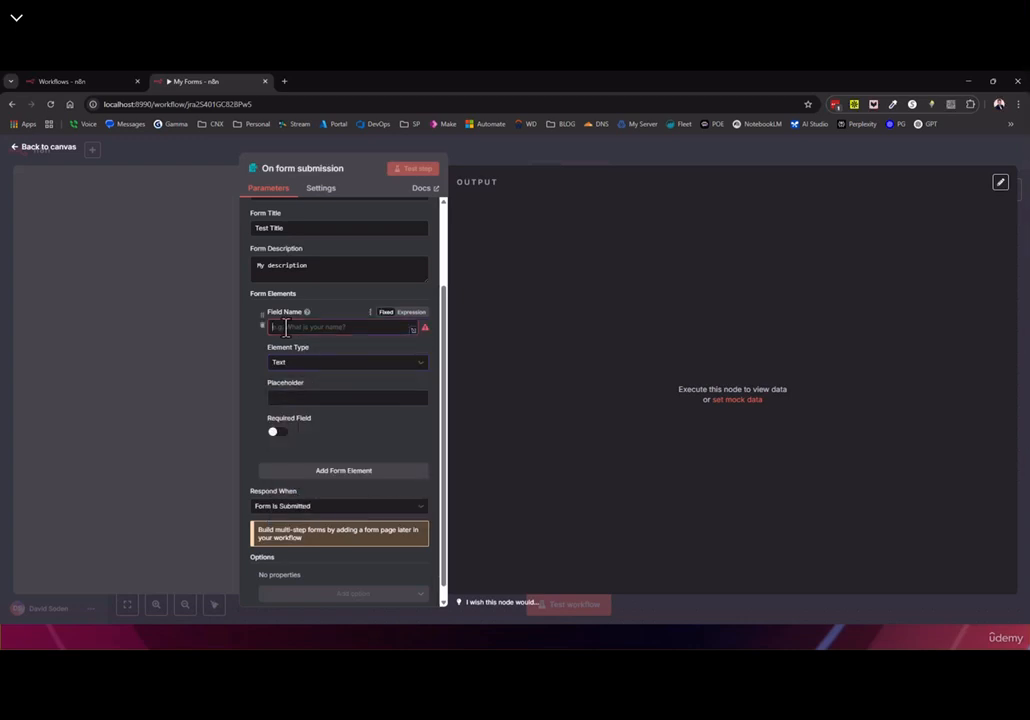
type("Name")
left_click(289, 364)
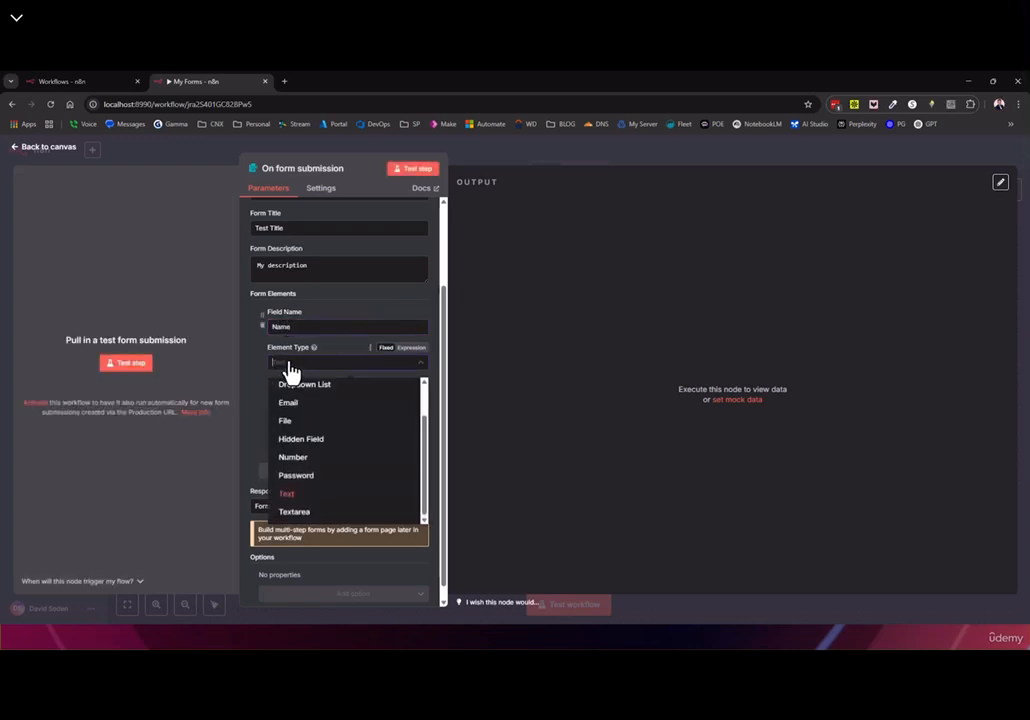
left_click(289, 366)
Add a second element and give the optional Name field its placeholder (BOB)
left_click(320, 471)
scroll(300, 420, "down", 1)
left_click(277, 379)
left_click(277, 379)
left_click(279, 346)
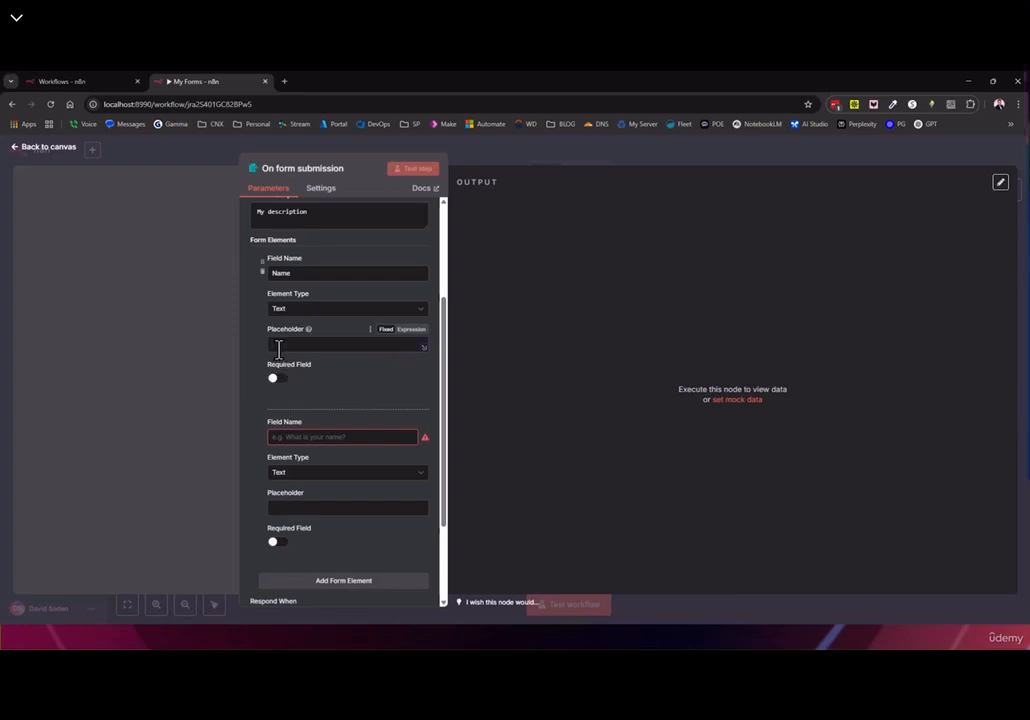
type("N")
Make the second element a required Number field 'Age' with placeholder 30, then open the test form
left_click(297, 473)
scroll(313, 444, "down", 1)
left_click(298, 412)
left_click(275, 437)
type("Age")
left_click(276, 507)
type("30")
scroll(300, 500, "down", 1)
left_click(278, 434)
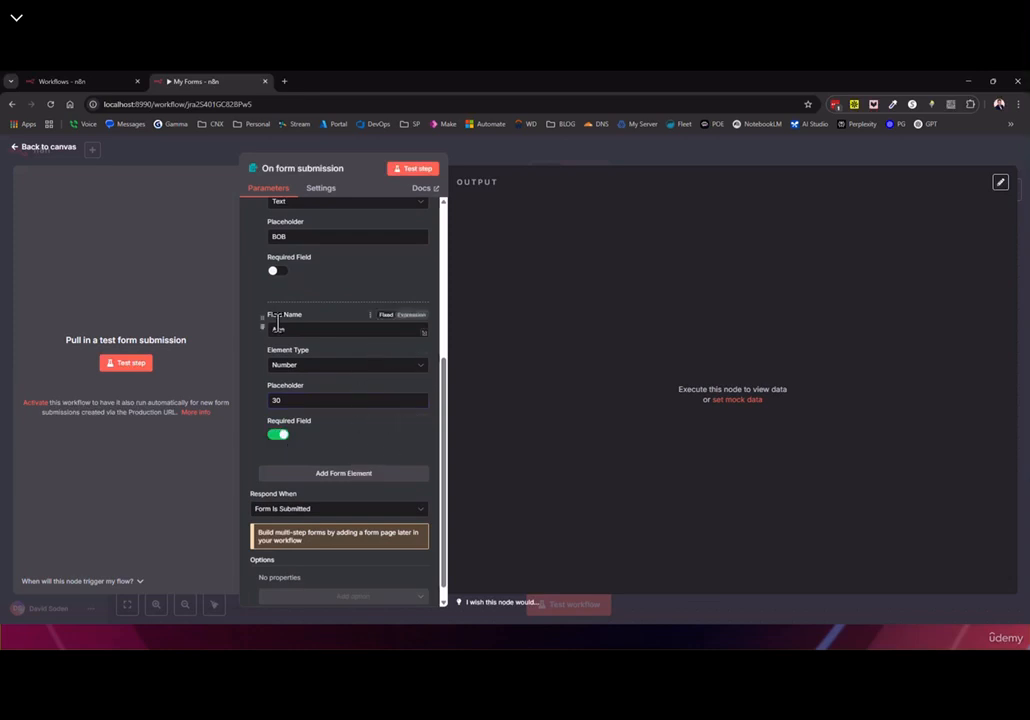
left_click(127, 367)
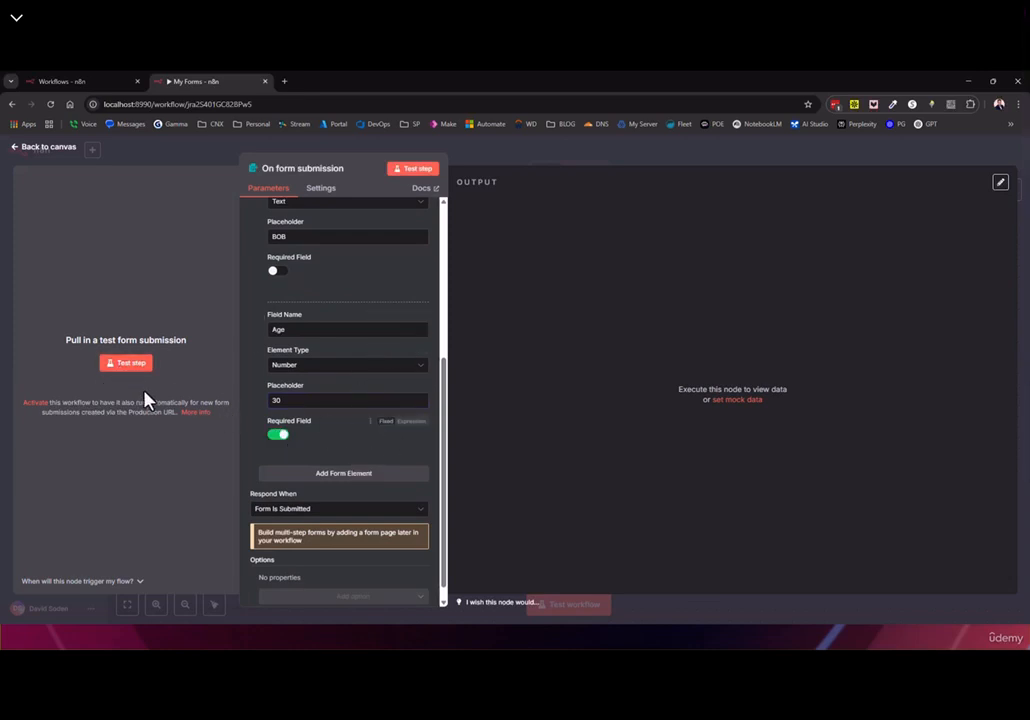
left_click_drag(88, 158, 200, 157)
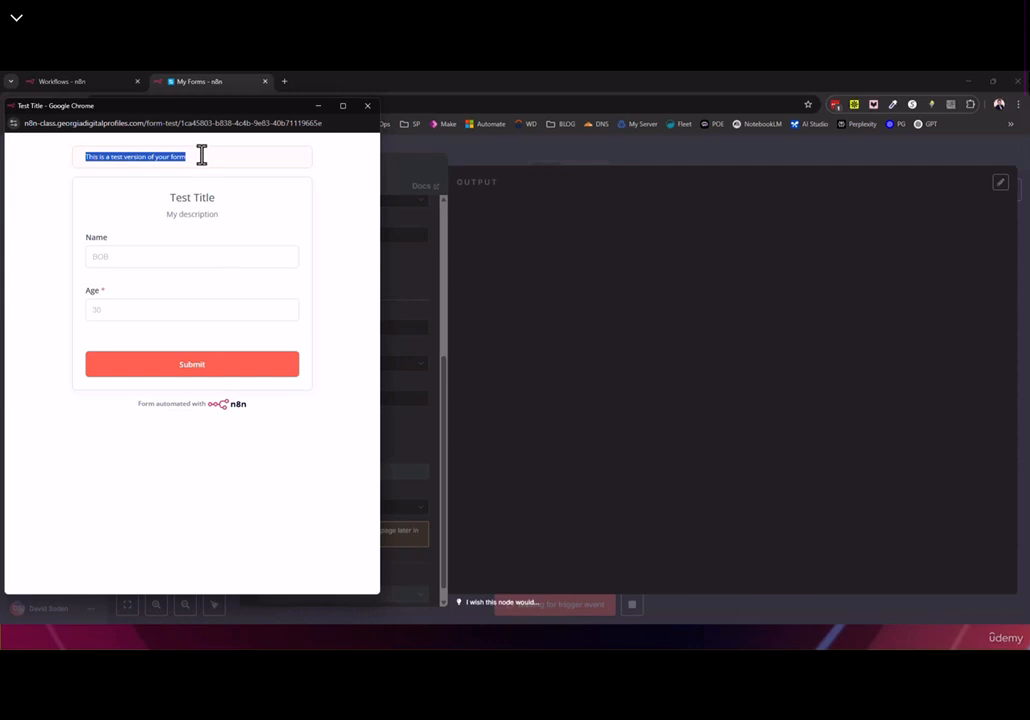
Submit a test entry with a sample name and Age 55, then close the test form window
left_click(98, 257)
type("daqsdq")
left_click(127, 313)
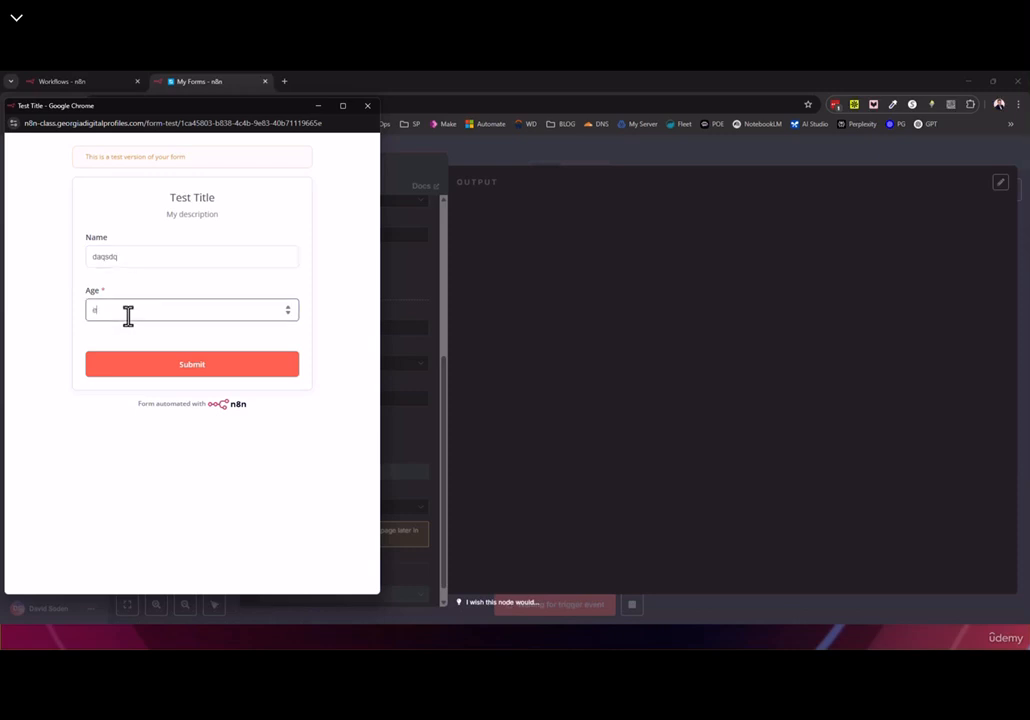
type("55")
double_click(99, 260)
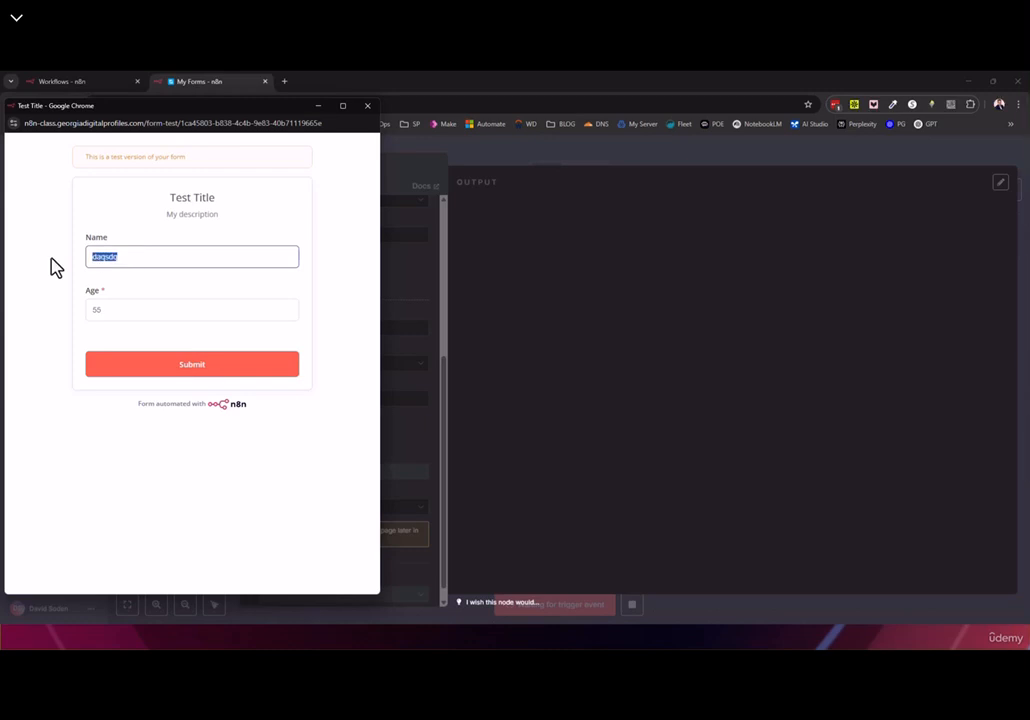
left_click(182, 373)
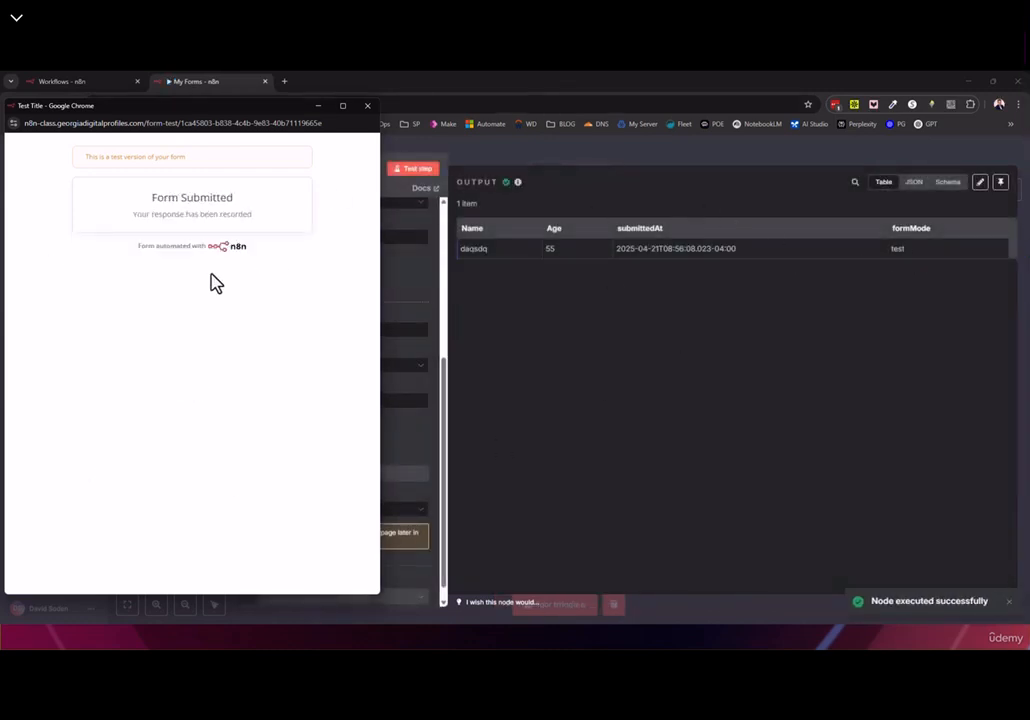
left_click_drag(135, 248, 280, 267)
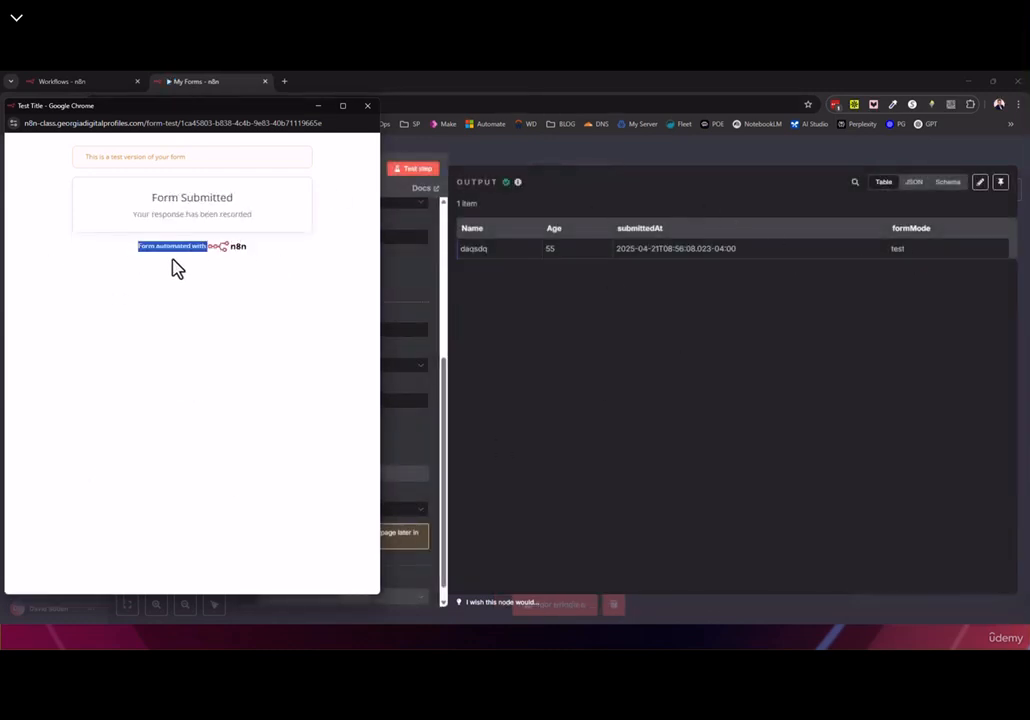
left_click(367, 105)
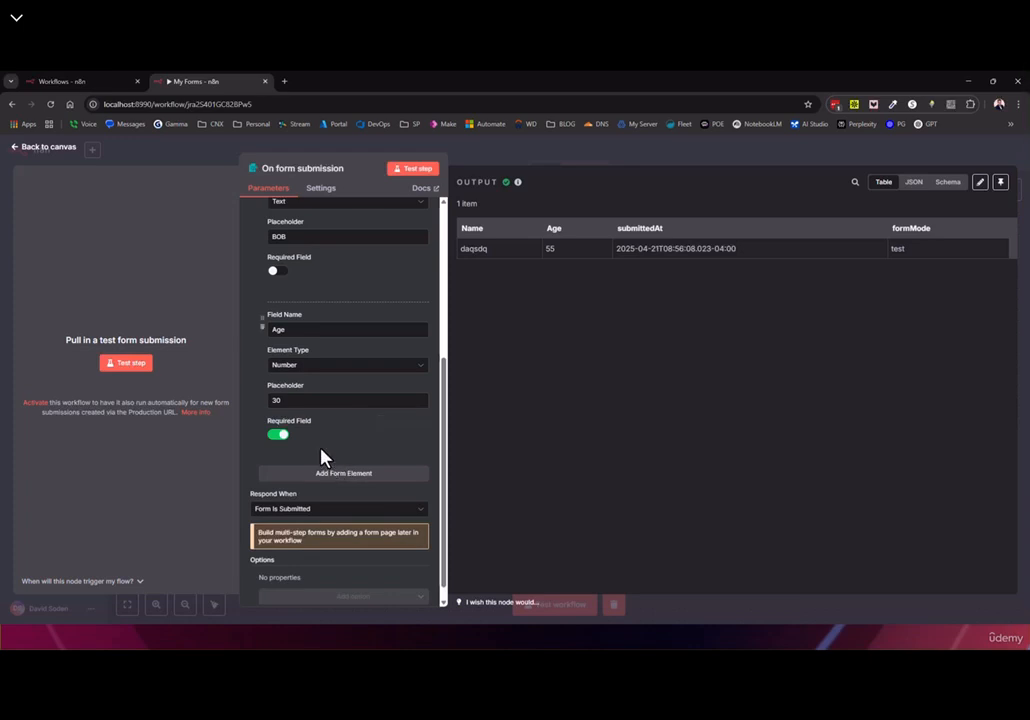
scroll(321, 460, "down", 1)
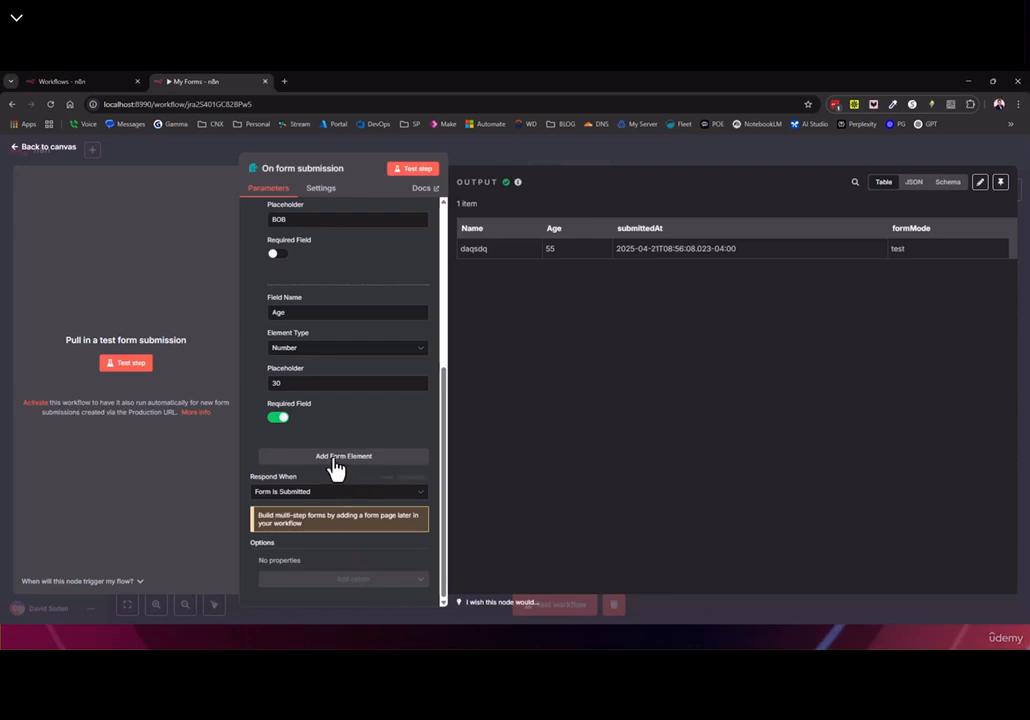
Add the Append n8n Attribution option and switch its toggle off
left_click(346, 578)
left_click(338, 579)
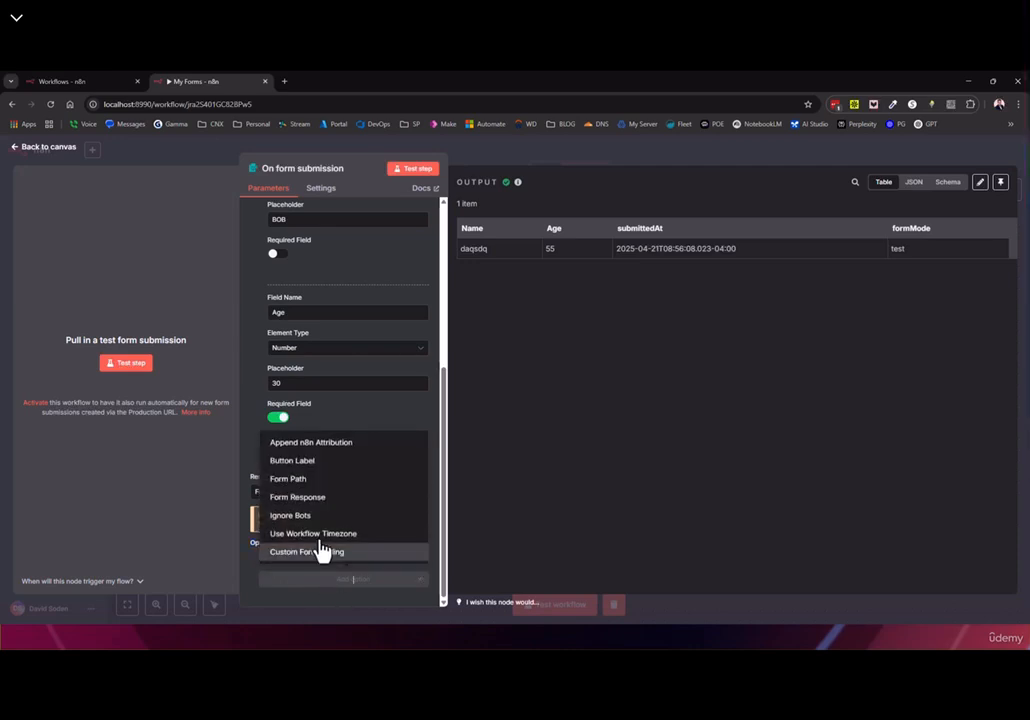
left_click(288, 445)
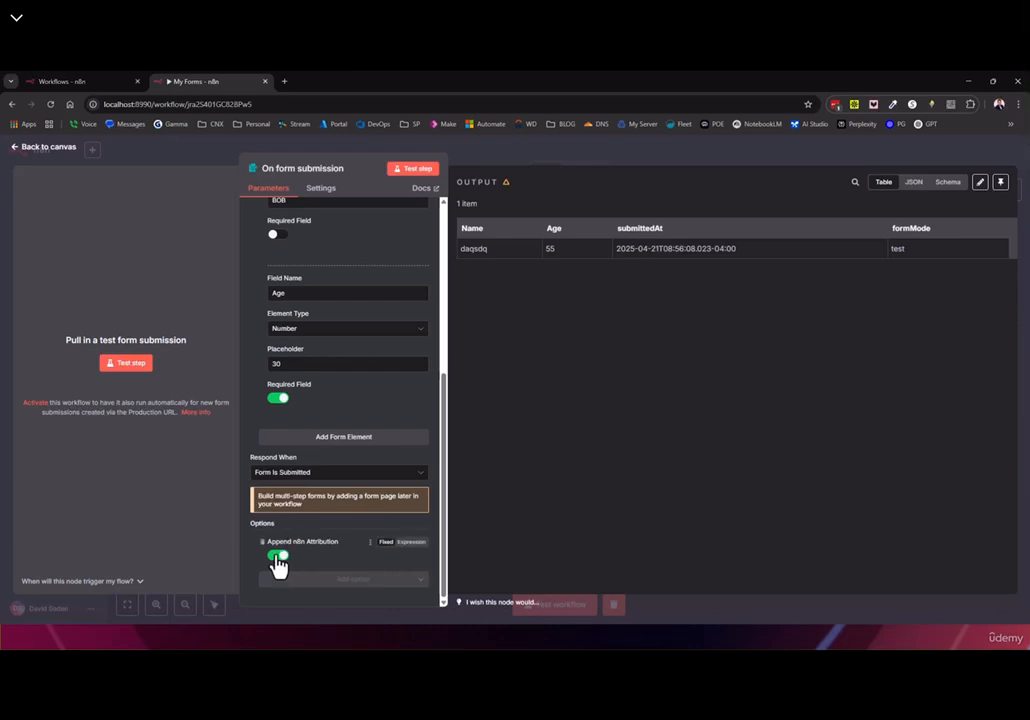
left_click(274, 556)
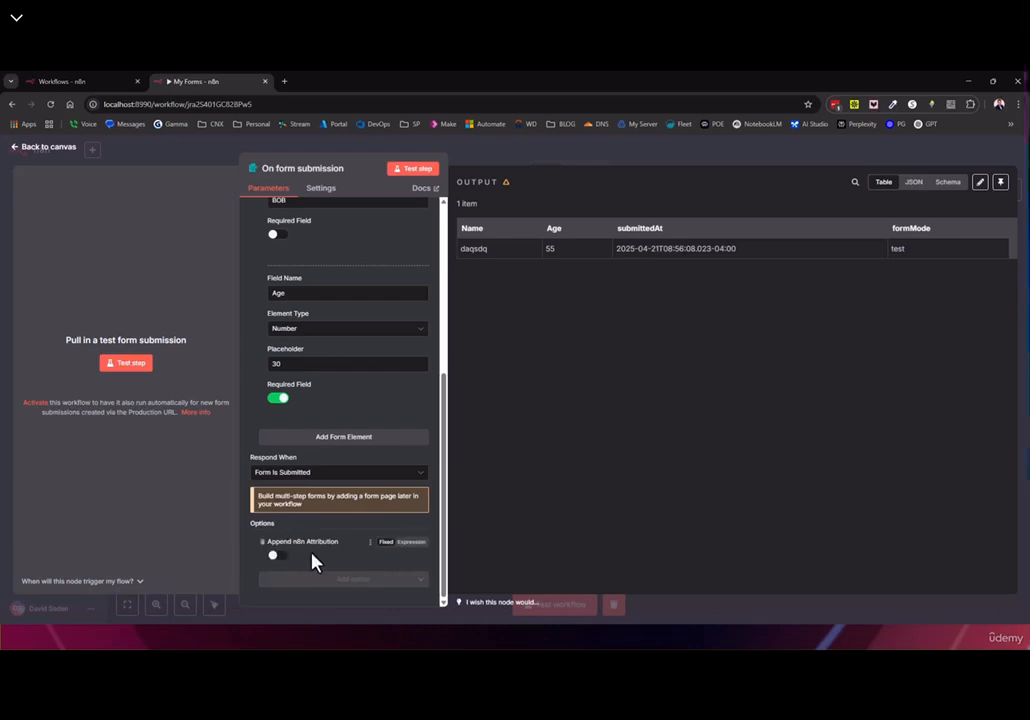
Start and then stop listening for a test submission, returning to the My Forms workflow
left_click(132, 362)
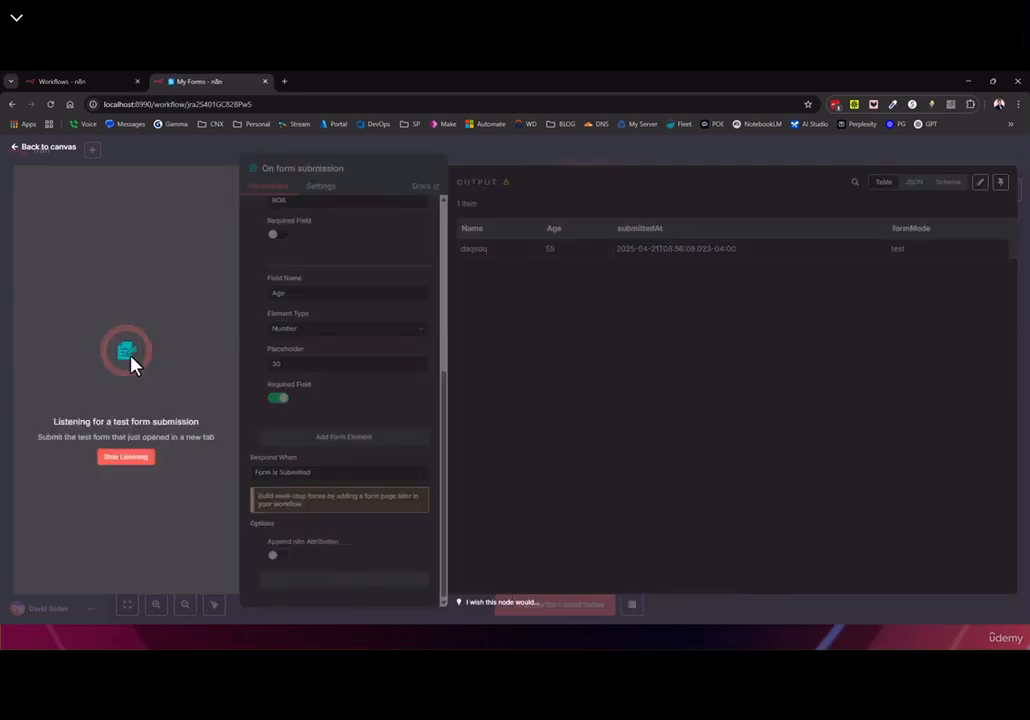
left_click(138, 459)
left_click(72, 85)
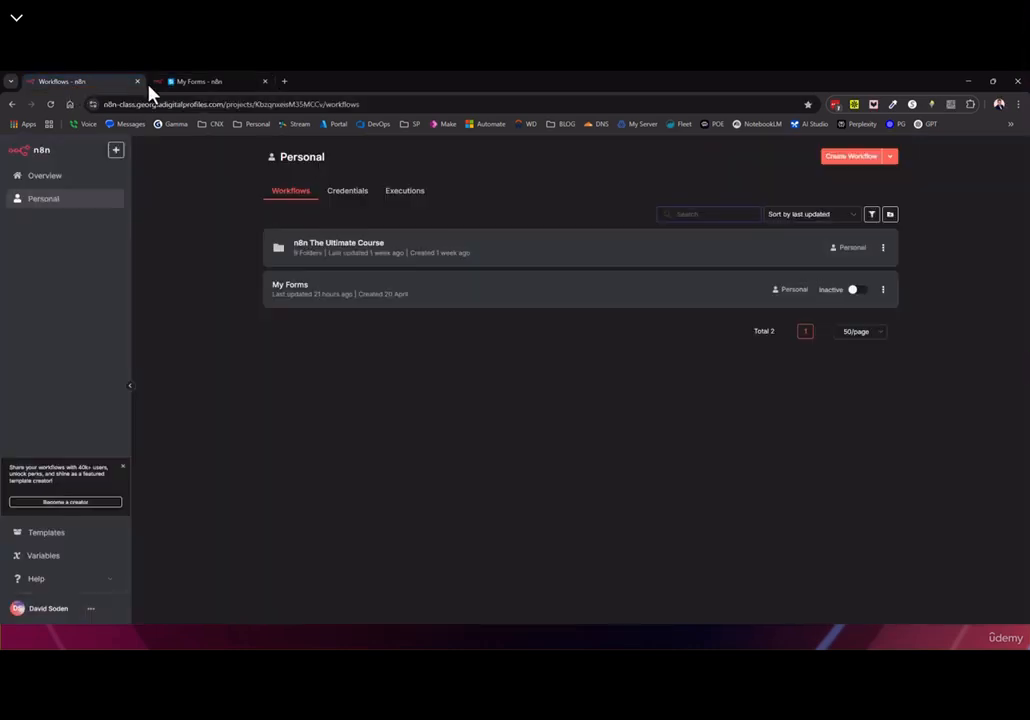
left_click(200, 81)
Run the whole workflow as a test from the canvas, then close the form popup and stop it
left_click(137, 372)
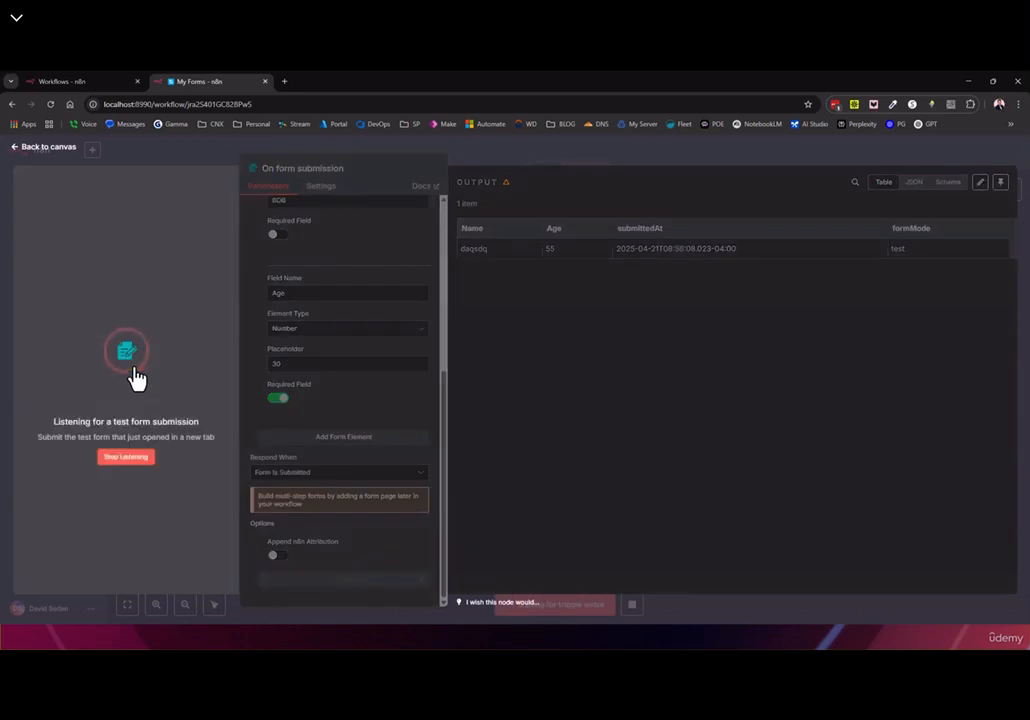
left_click(42, 147)
left_click(634, 606)
left_click(543, 610)
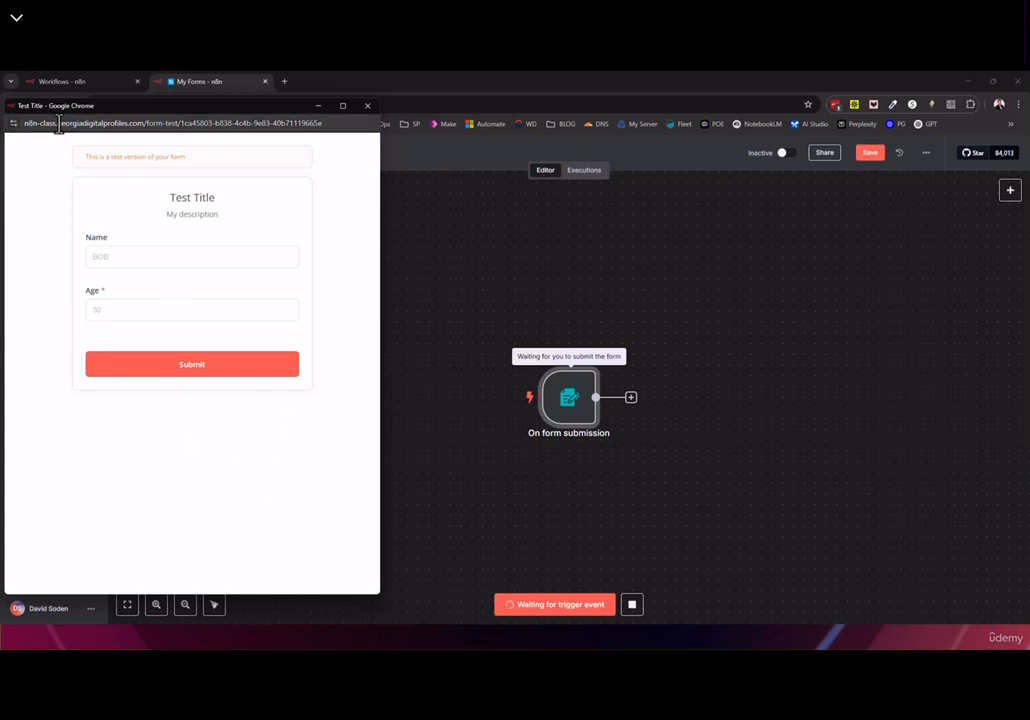
left_click(368, 106)
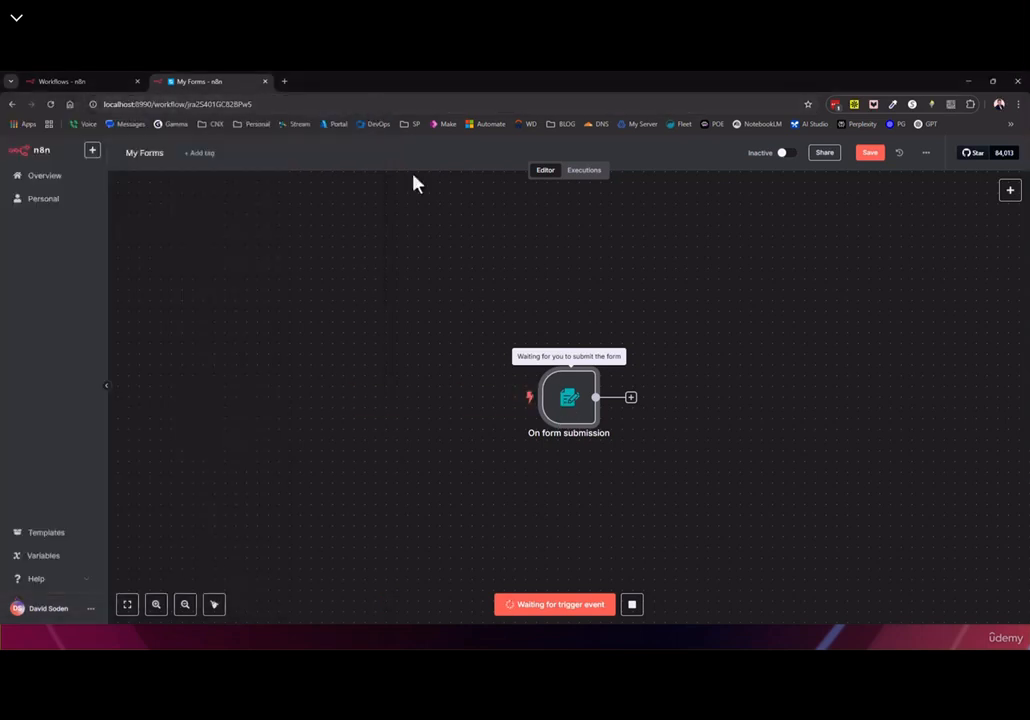
left_click(633, 605)
Reopen the form trigger and add a Form Path option set to FOOOOOOO
double_click(568, 397)
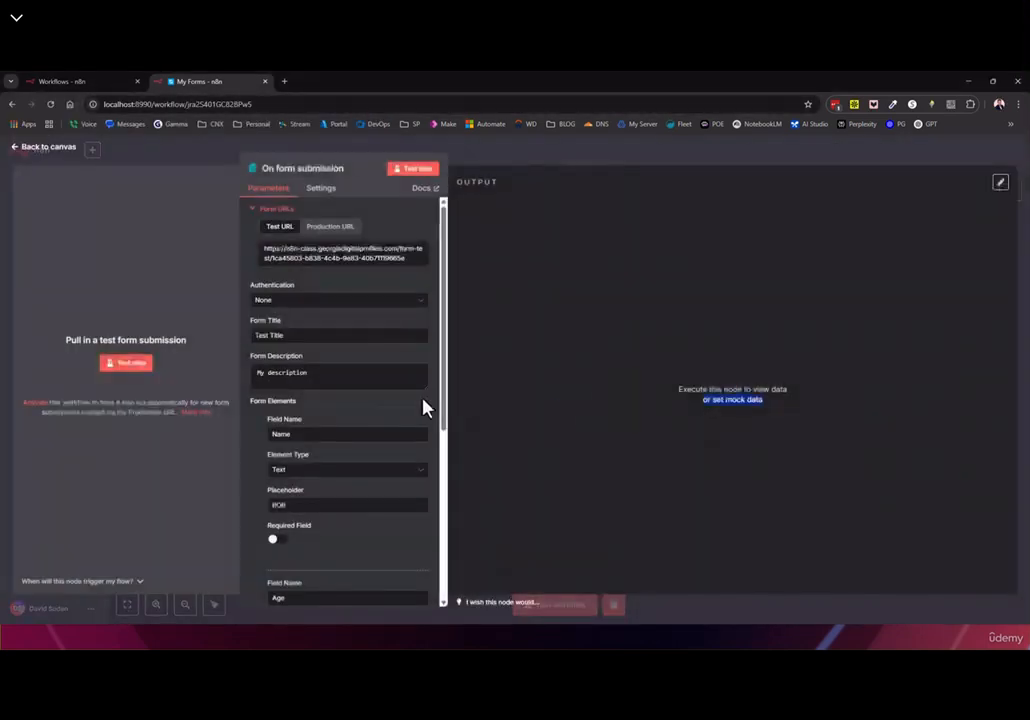
scroll(349, 425, "down", 6)
scroll(317, 437, "down", 2)
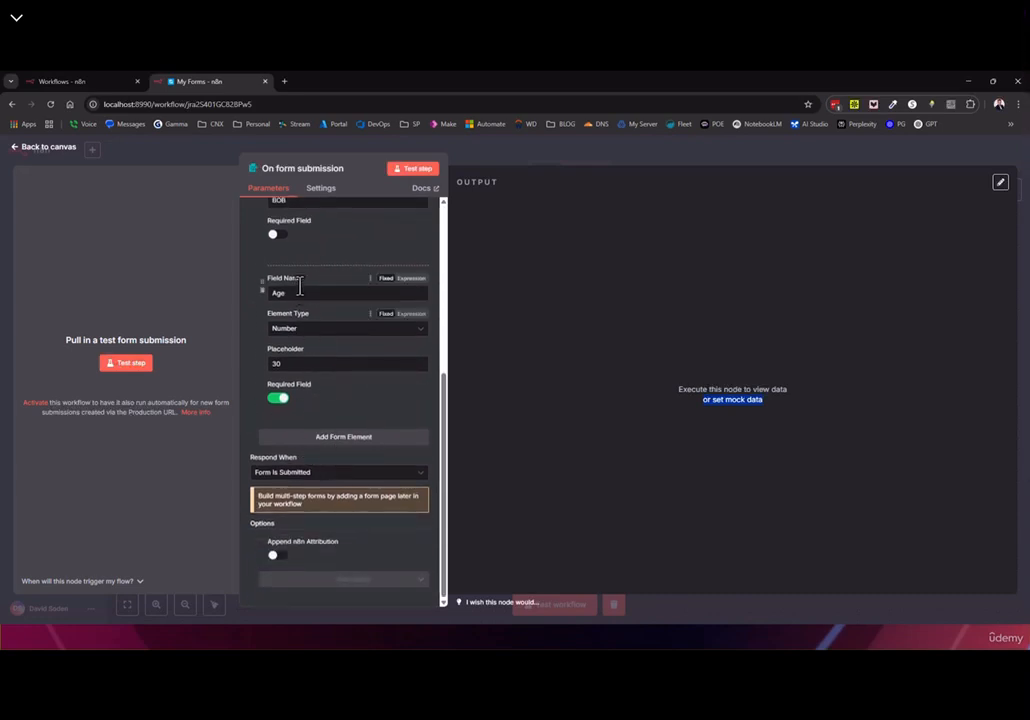
left_click(352, 580)
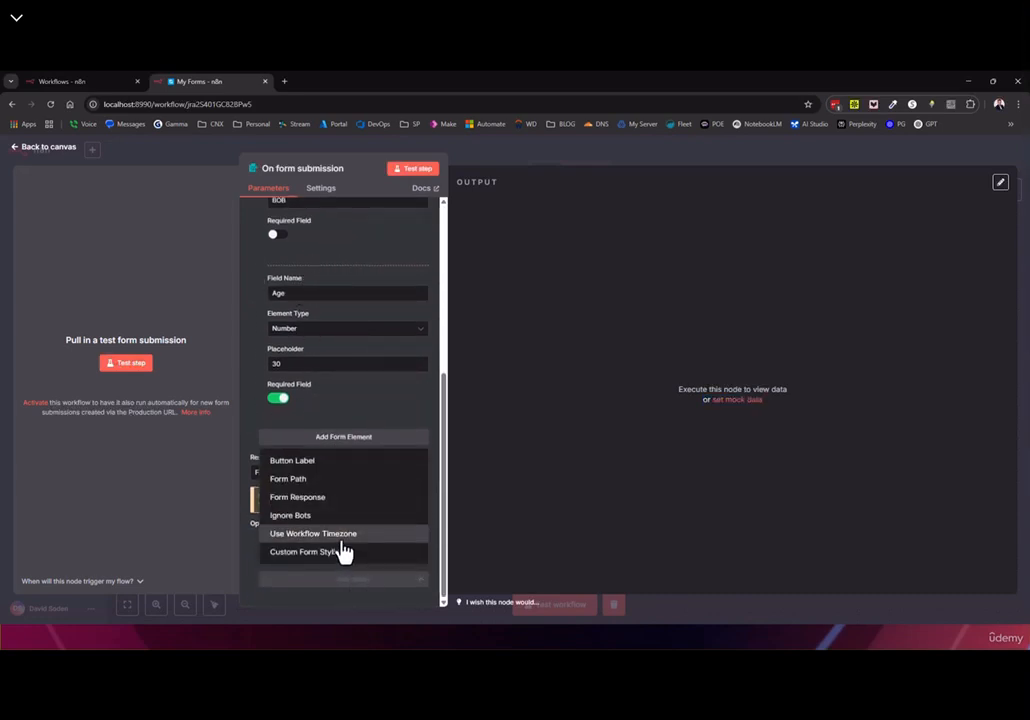
left_click(280, 480)
scroll(382, 524, "down", 1)
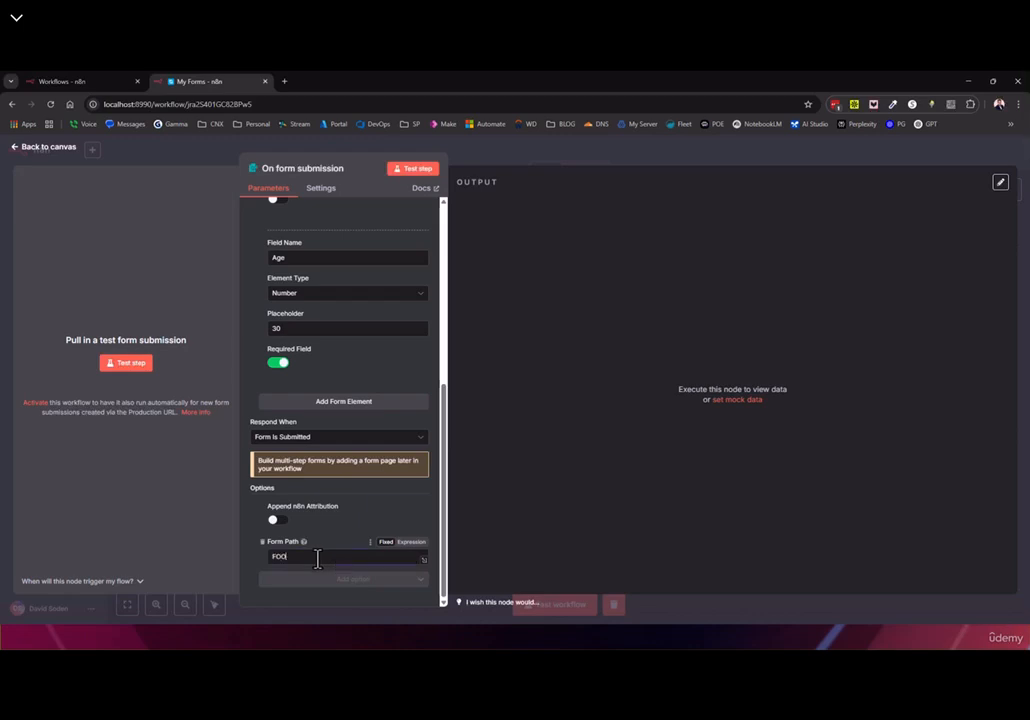
scroll(310, 400, "up", 10)
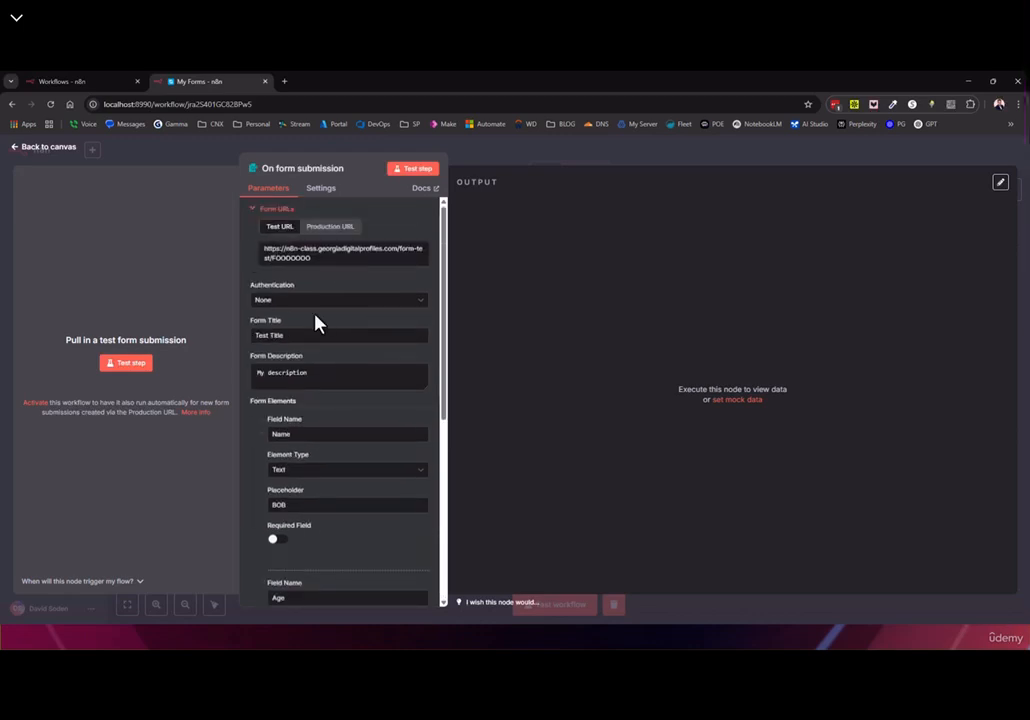
Compare the production and test form URLs and copy the test URL ending in /FOOOOOOO
left_click(330, 230)
left_click(280, 232)
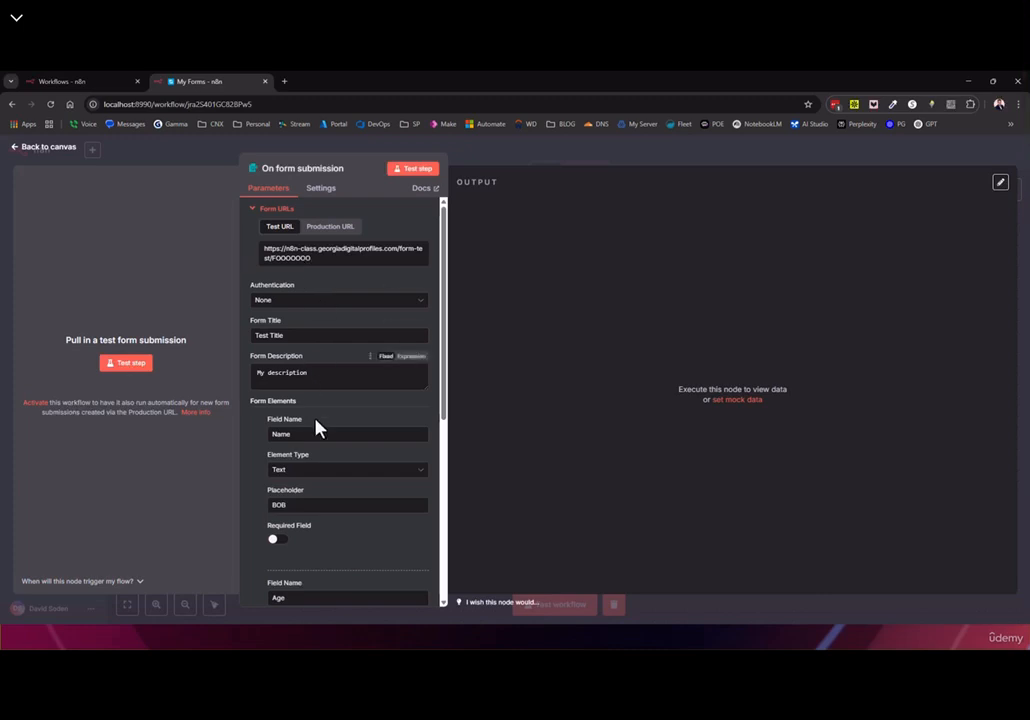
scroll(320, 450, "down", 5)
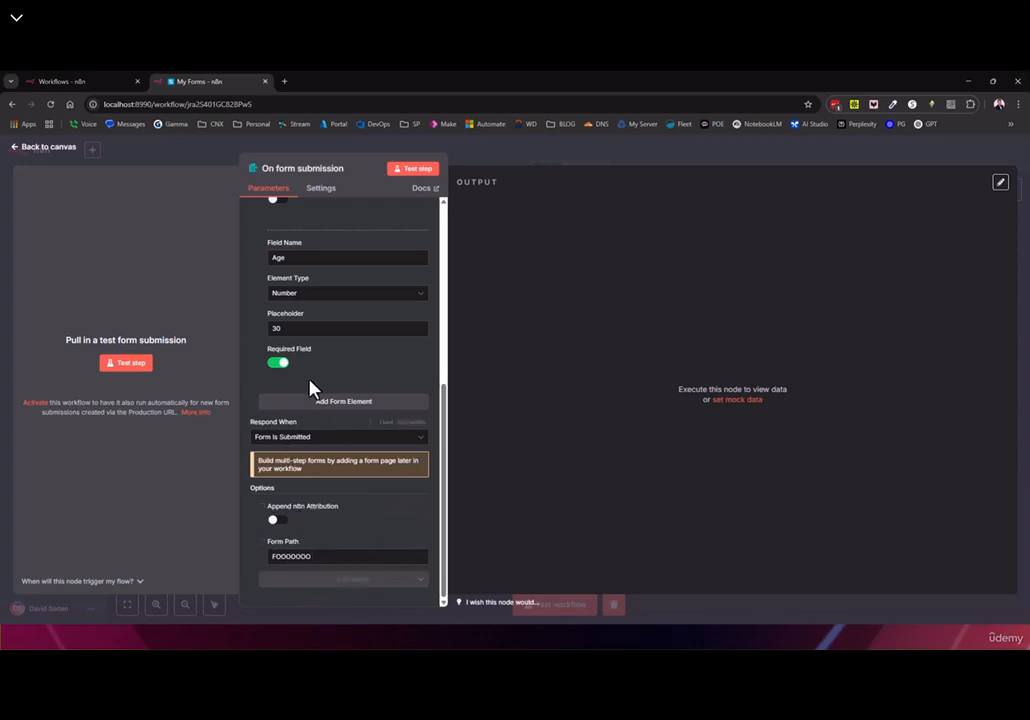
scroll(320, 400, "up", 8)
left_click(312, 256)
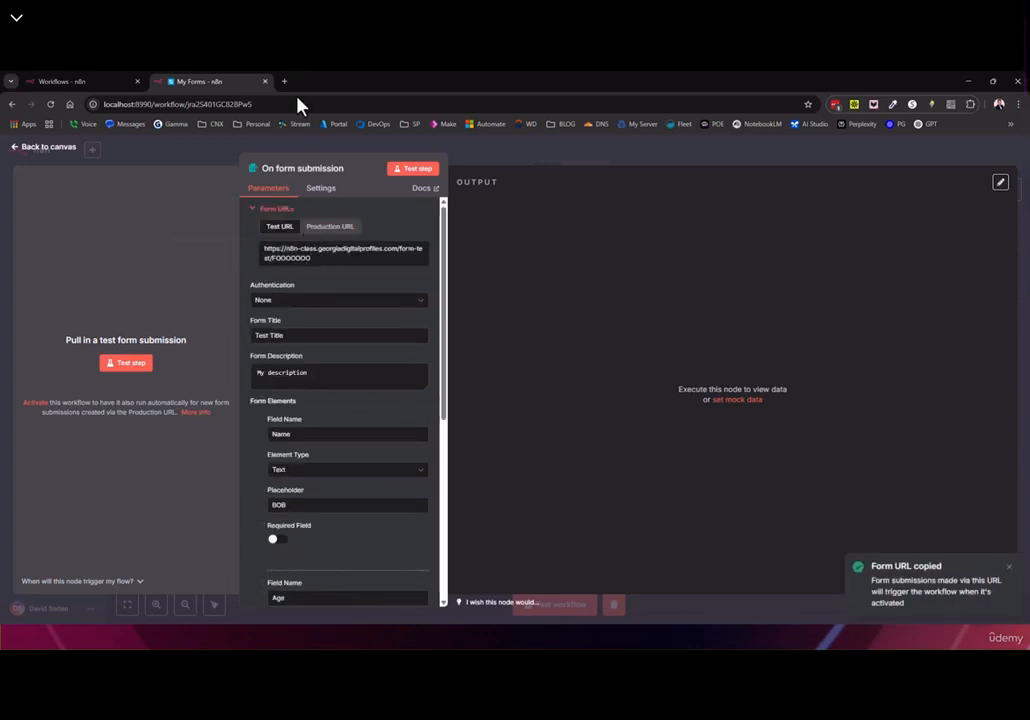
Start listening and load the copied FOOOOOOO test URL in a new browser tab
left_click(124, 363)
left_click(364, 107)
left_click(288, 80)
key("ctrl+v")
key("Return")
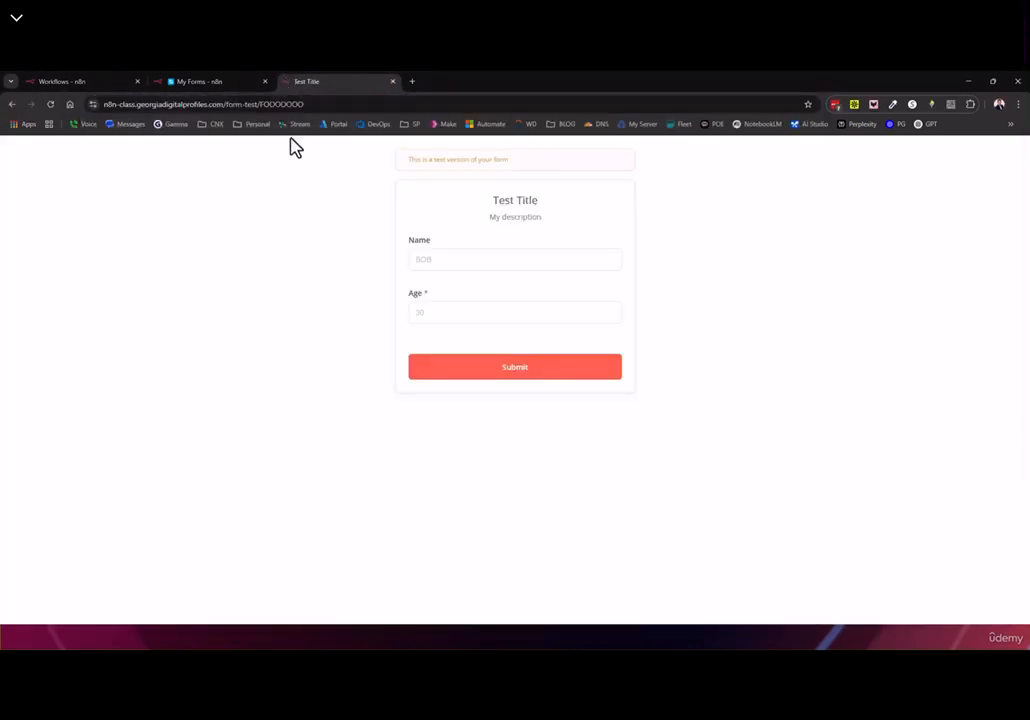
Trim the address to the bare form-test/ path, see the 404, close the tab and stop listening
left_click_drag(265, 104, 581, 155)
key("BackSpace")
key("BackSpace")
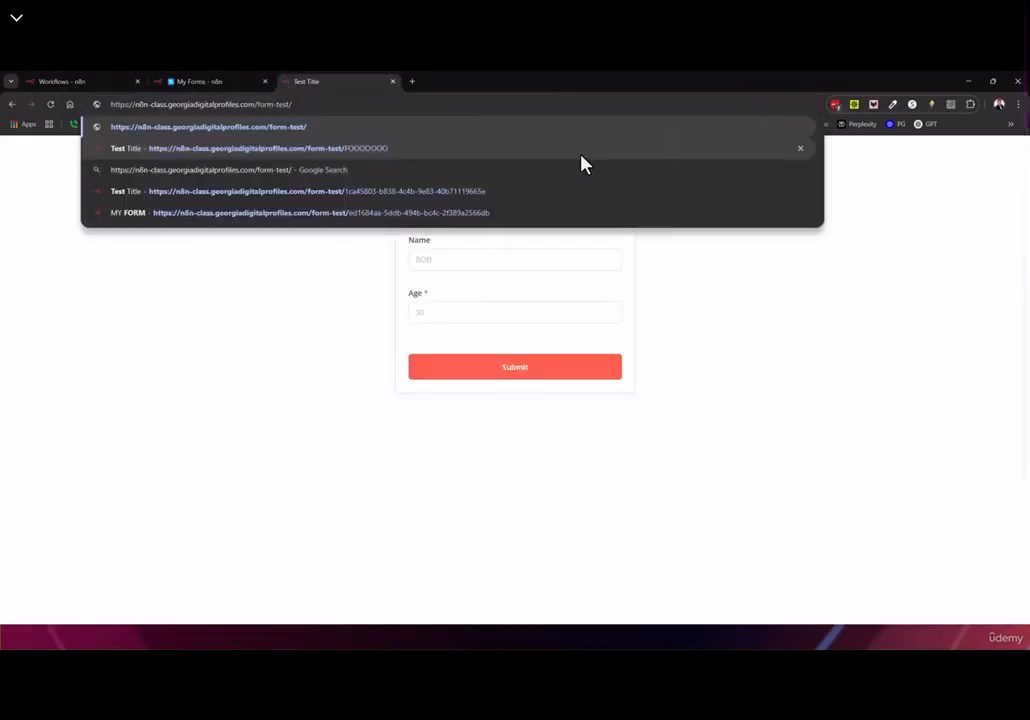
key("Return")
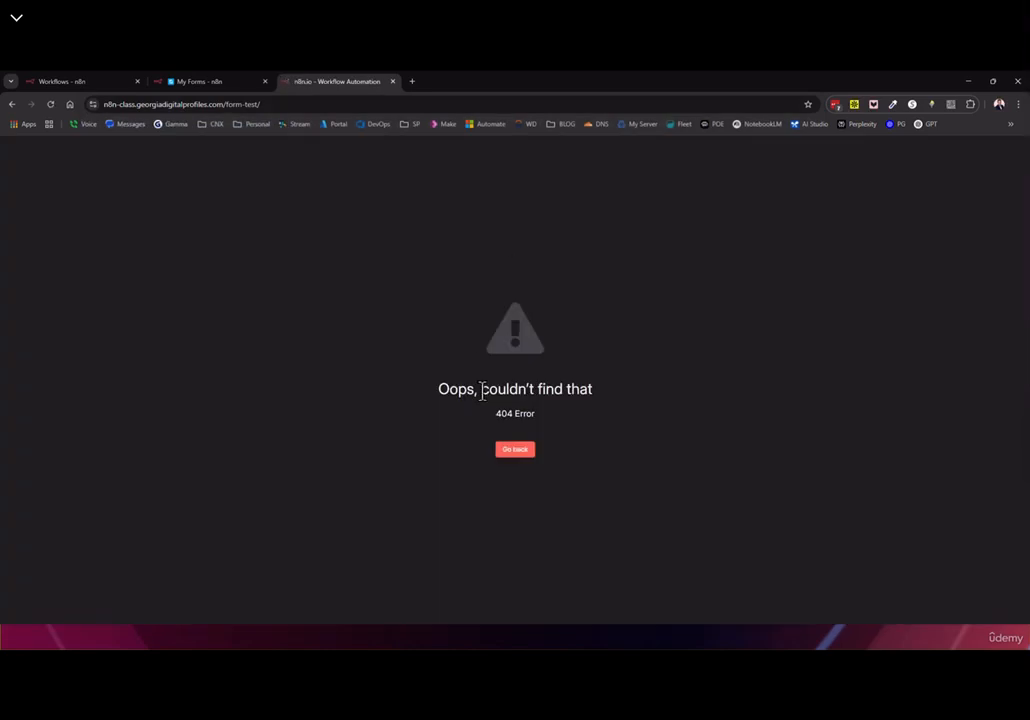
left_click(392, 81)
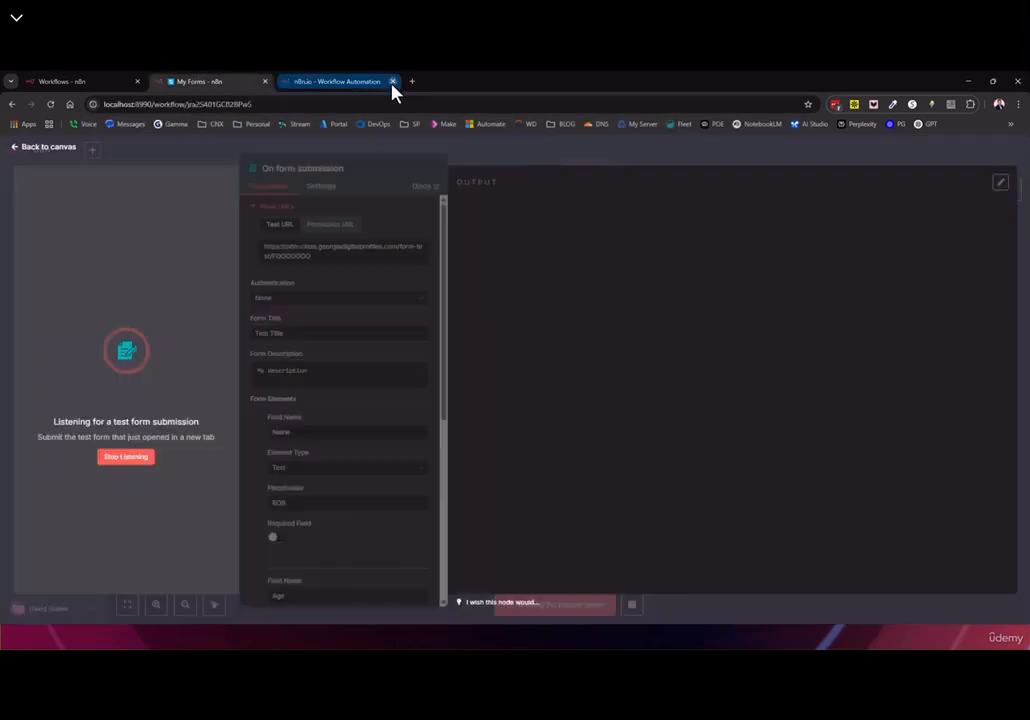
left_click(132, 459)
scroll(310, 405, "down", 5)
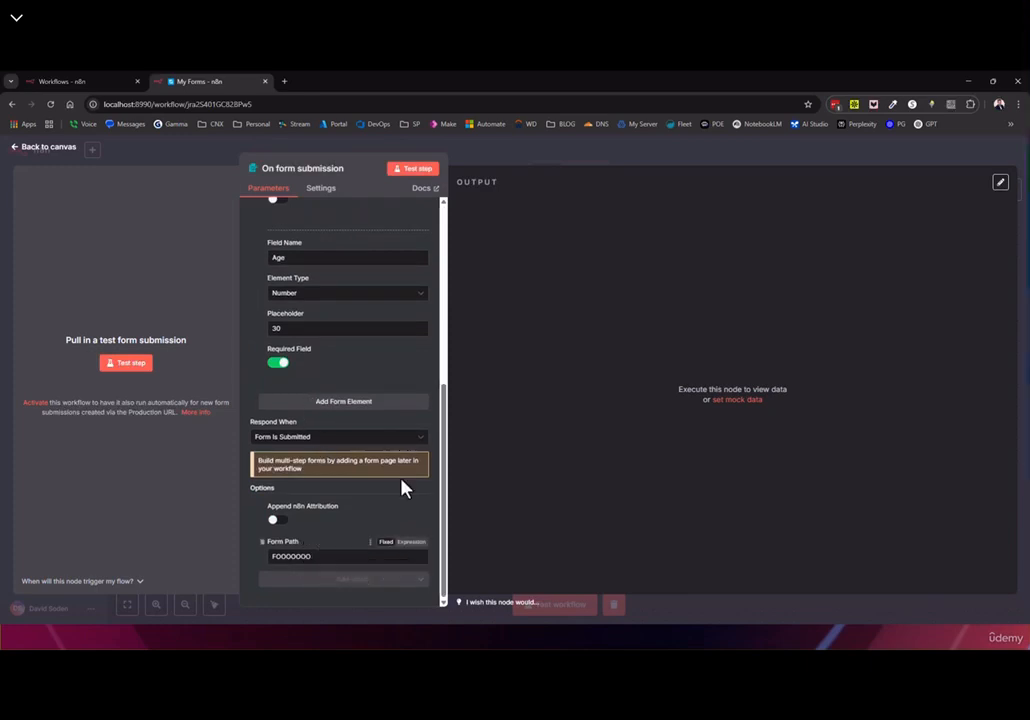
scroll(338, 437, "up", 1)
scroll(340, 590, "down", 1)
left_click(340, 582)
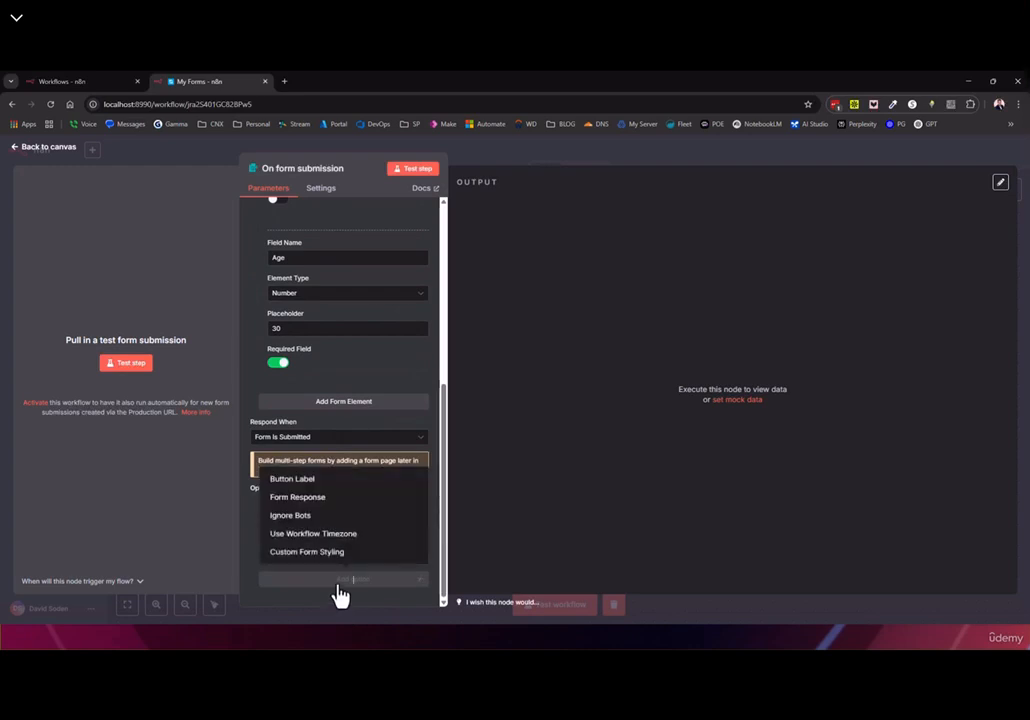
left_click(315, 497)
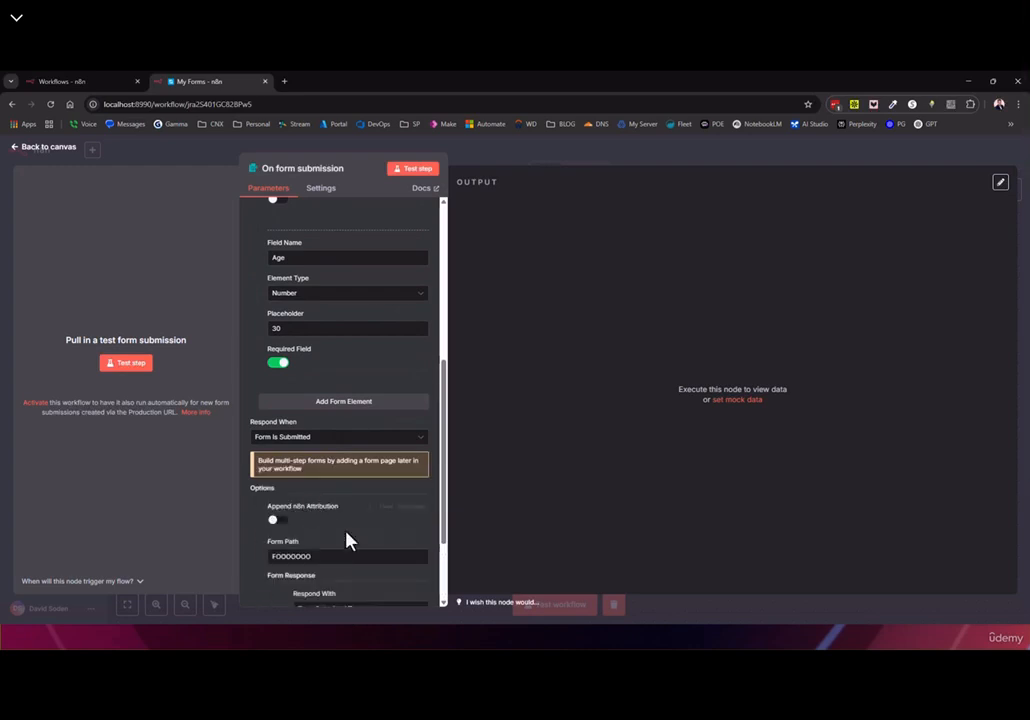
scroll(347, 541, "down", 2)
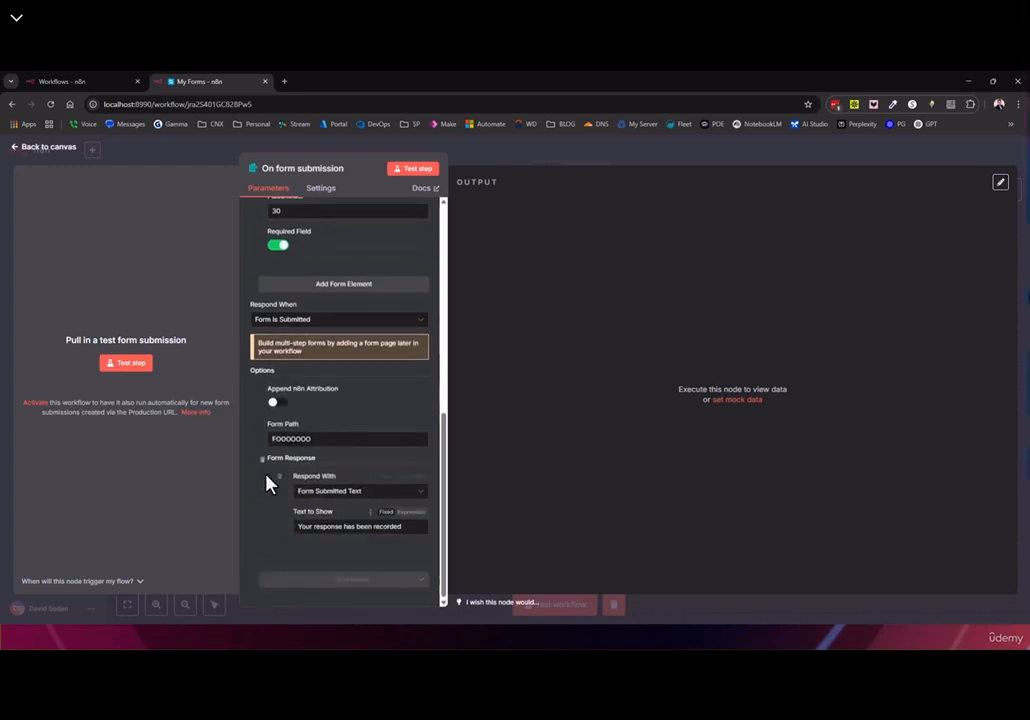
triple_click(300, 528)
left_click(336, 493)
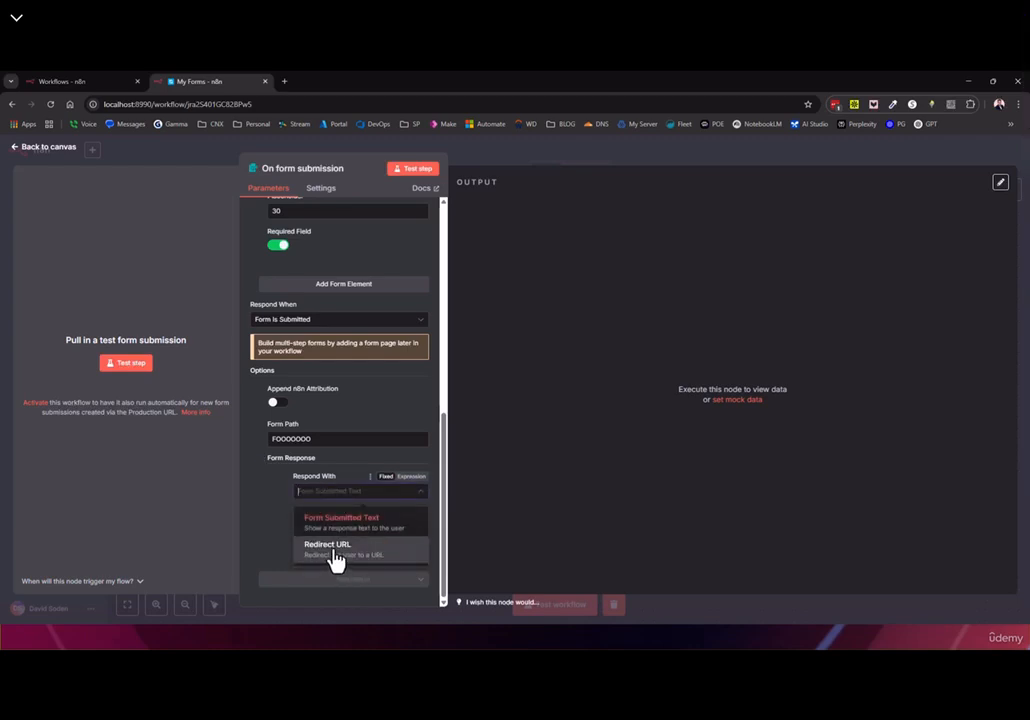
left_click(258, 503)
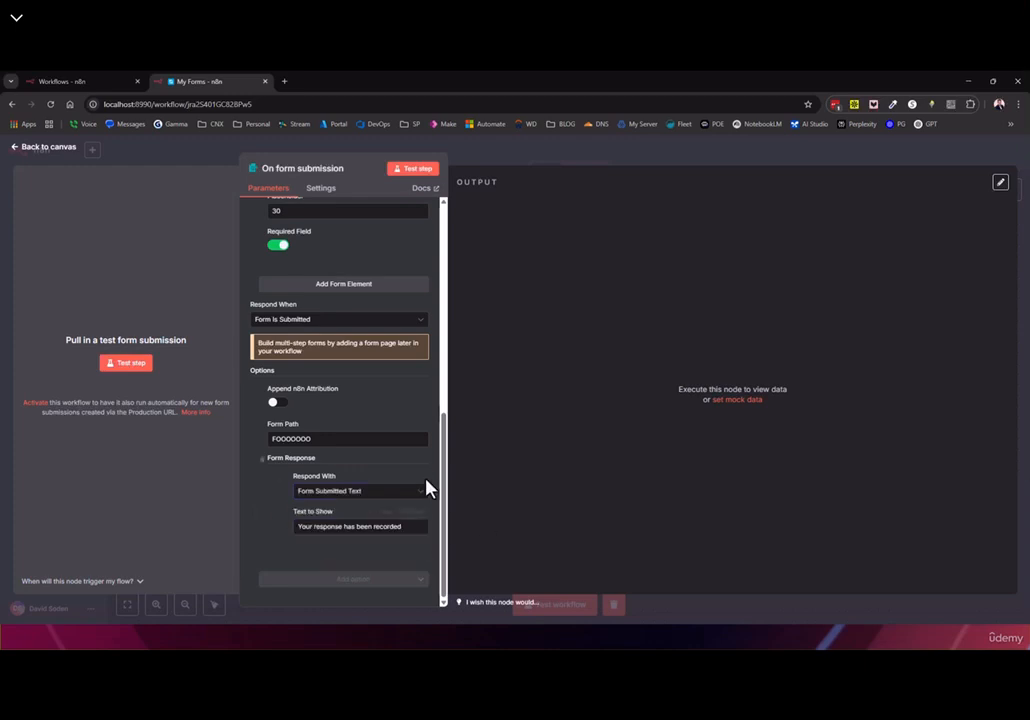
left_click(262, 458)
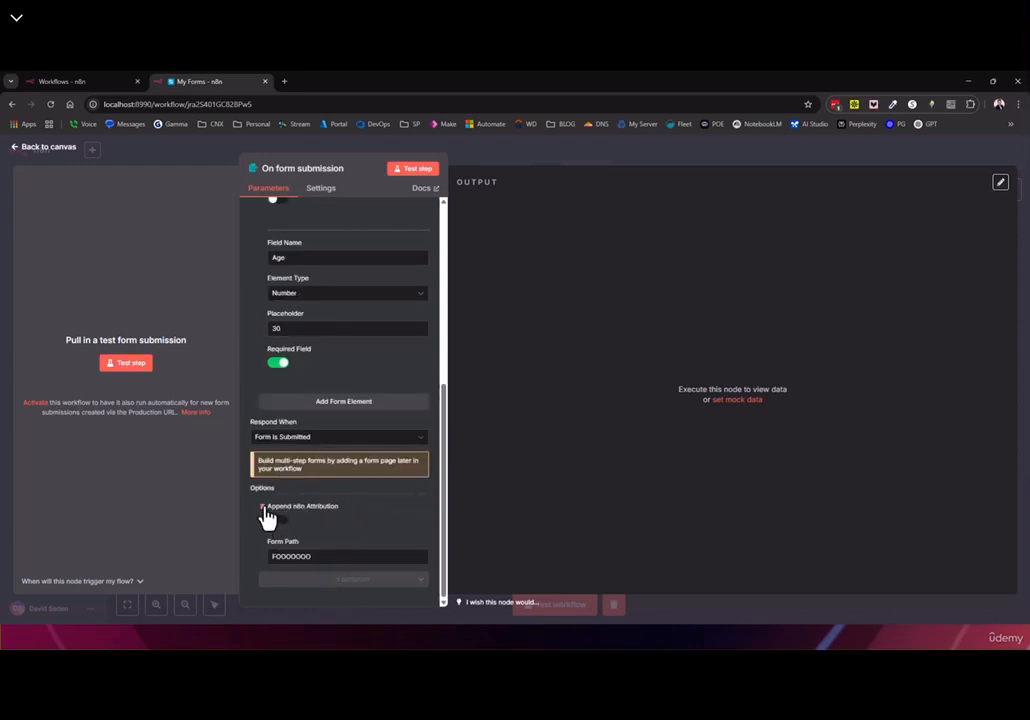
Remove Append n8n Attribution and add the Ignore Bots and Use Workflow Timezone options
left_click(263, 507)
left_click(320, 580)
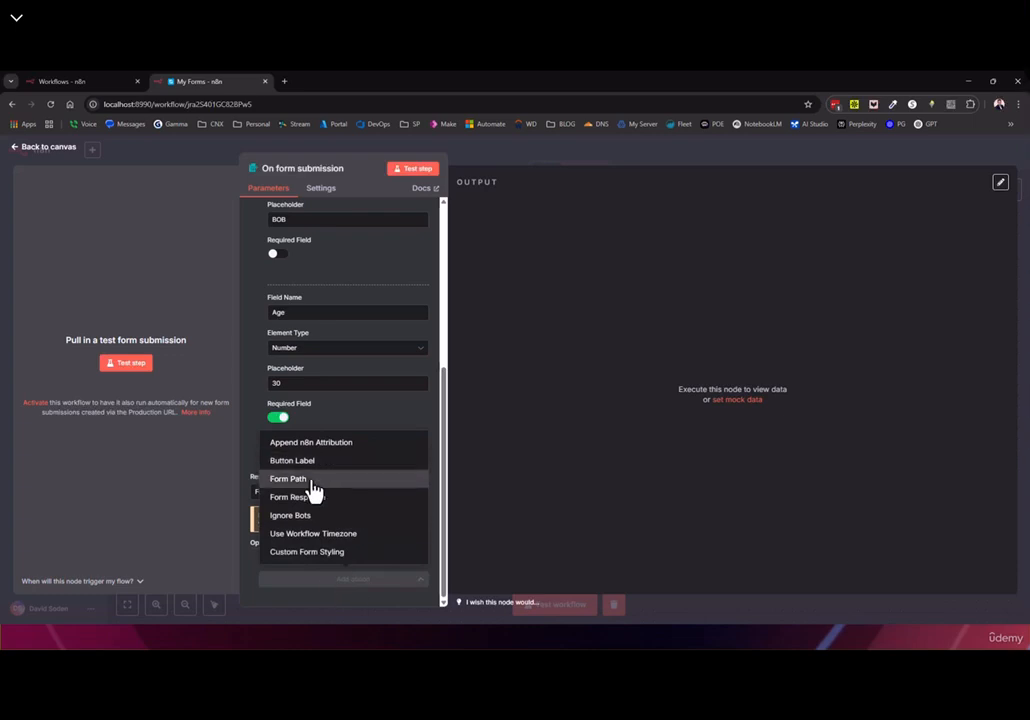
left_click(290, 516)
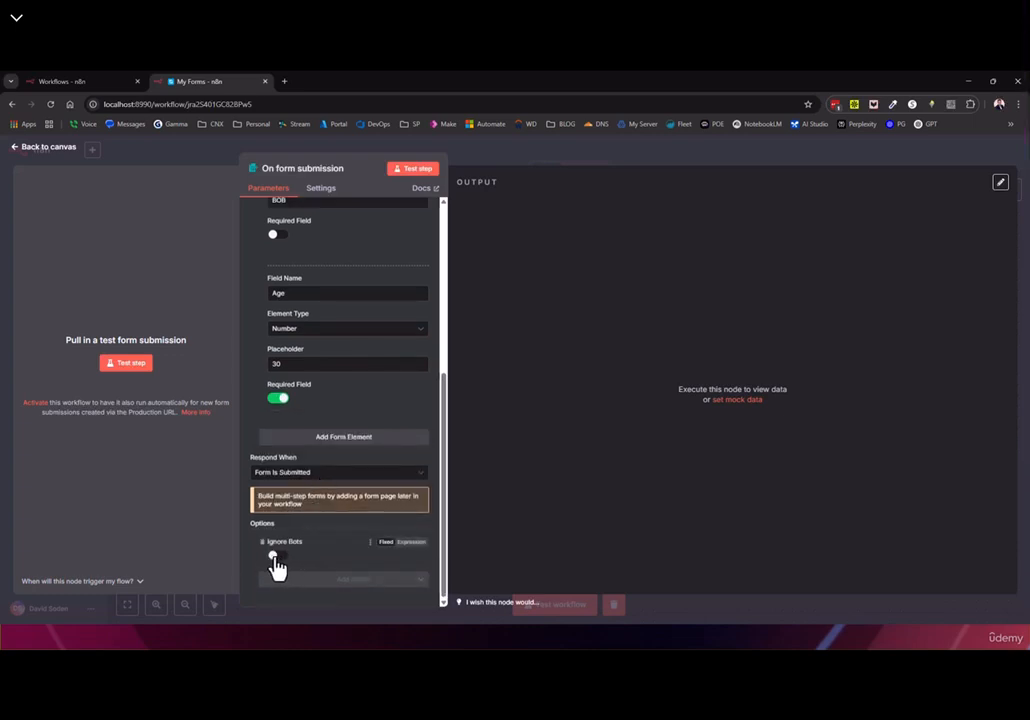
mouse_move(308, 548)
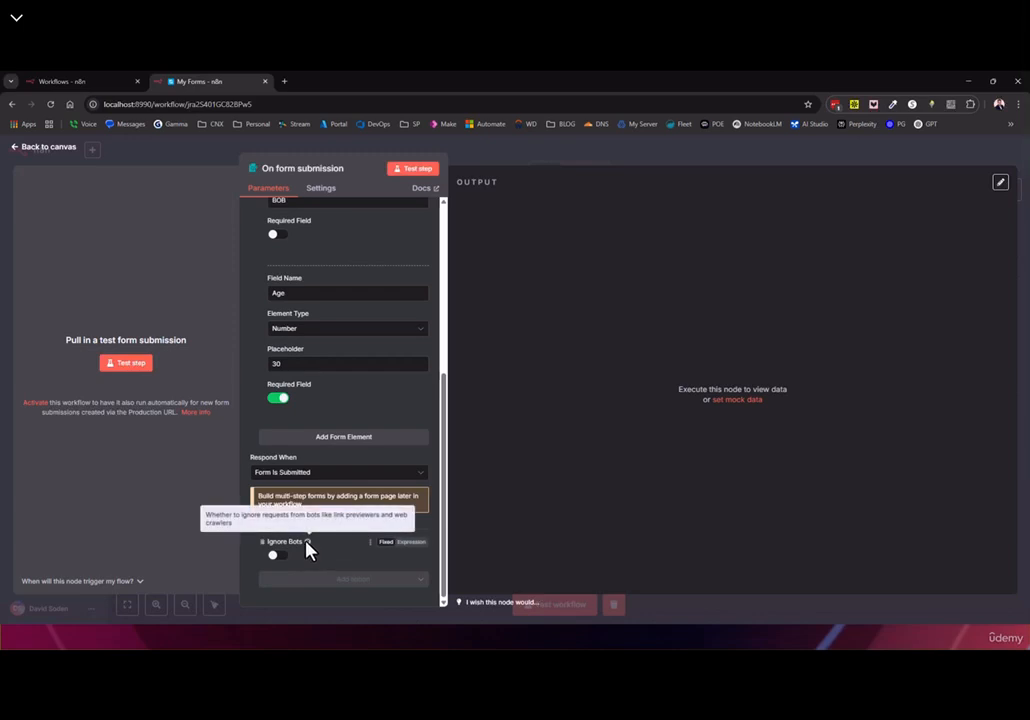
left_click(345, 584)
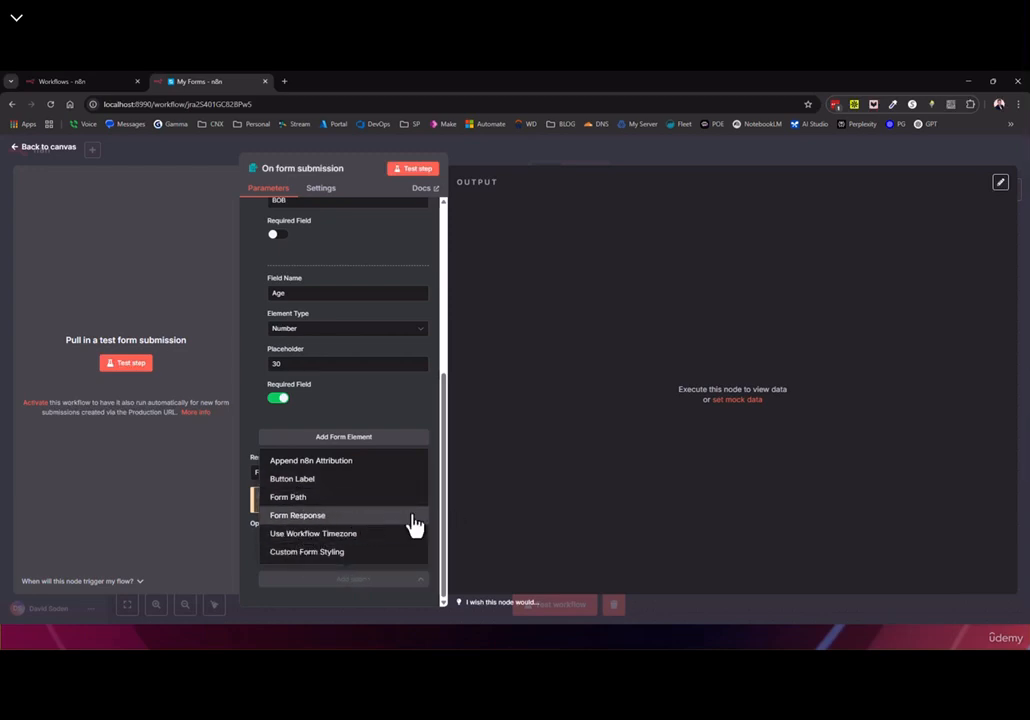
left_click(305, 535)
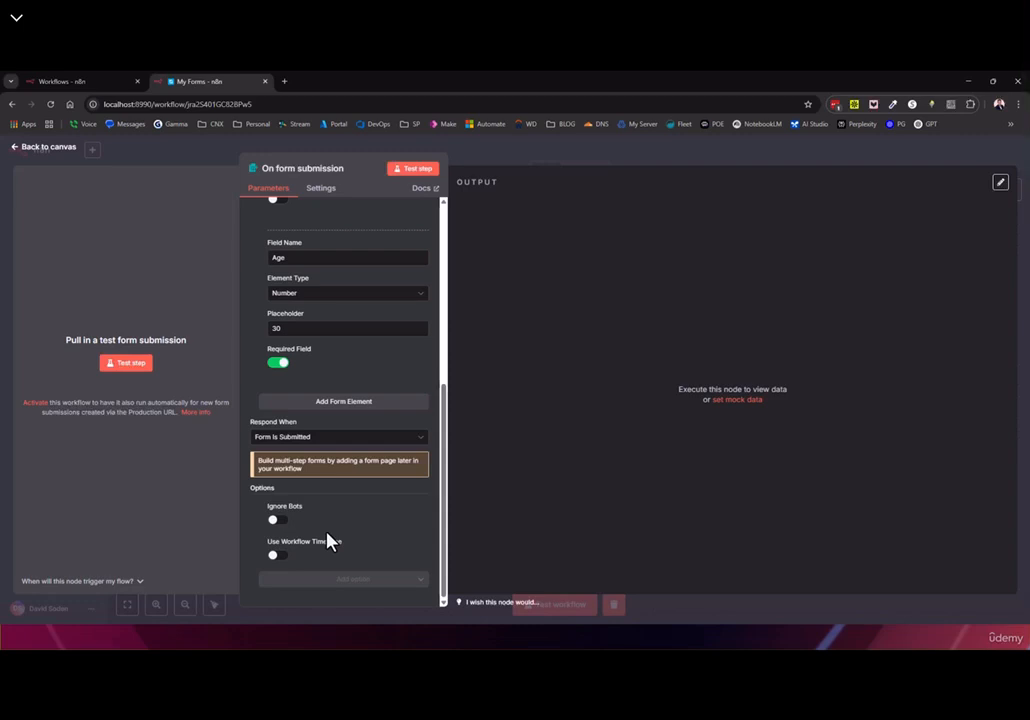
Leave the node editor and glance at the workflow settings
left_click(205, 172)
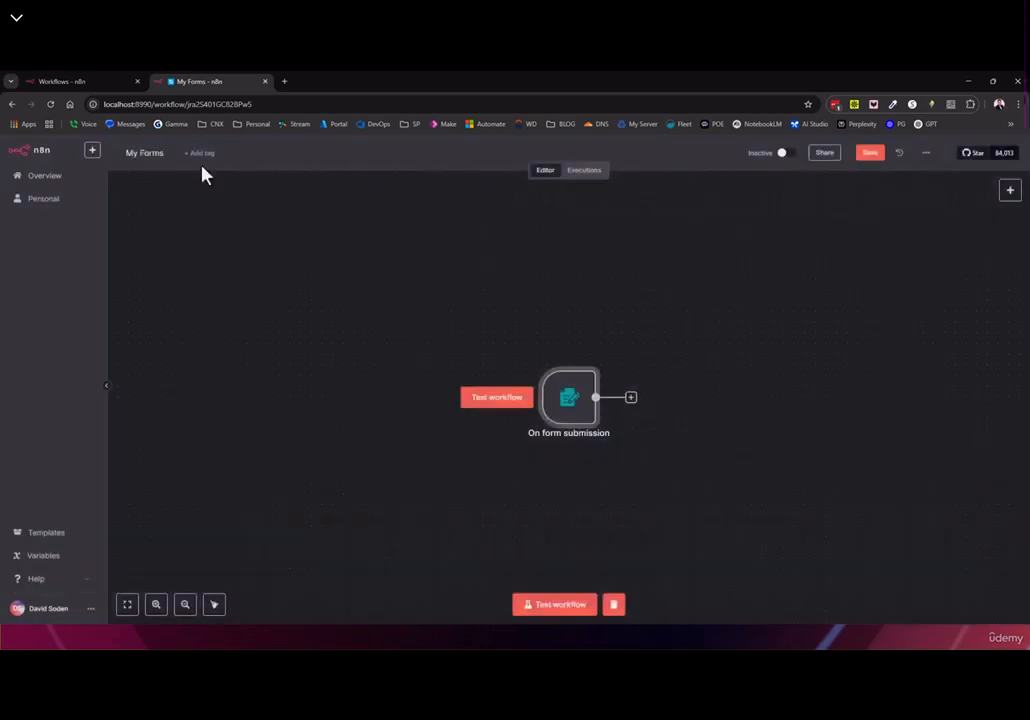
left_click(924, 153)
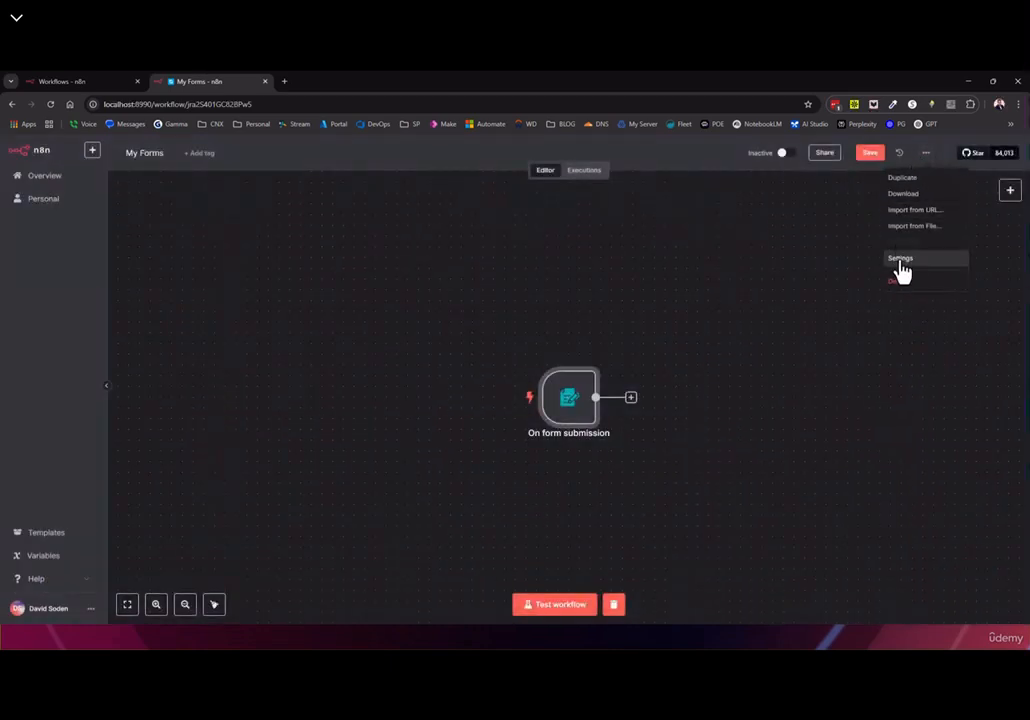
left_click(900, 258)
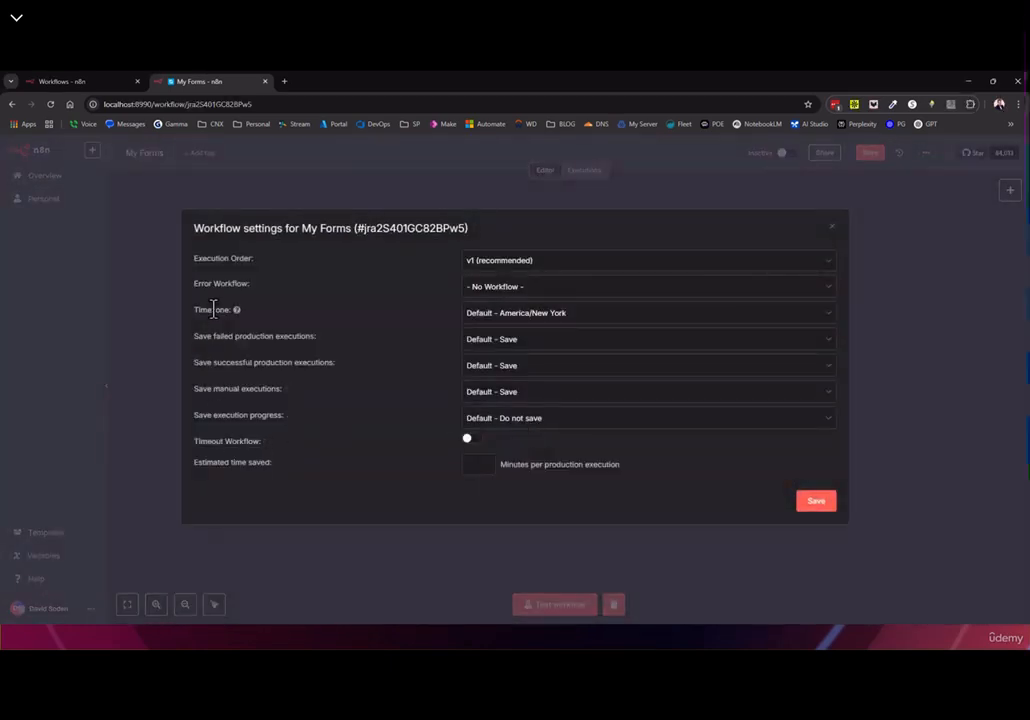
left_click(828, 230)
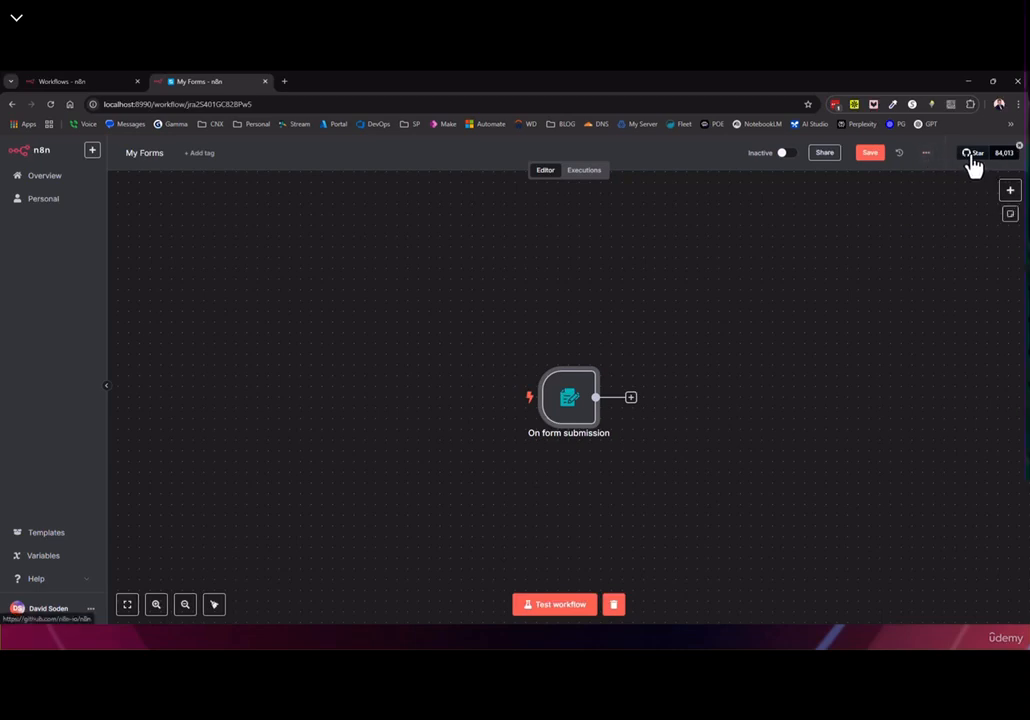
Check the workflow timezone stays Default – America/New York, then reopen the form trigger
left_click(928, 156)
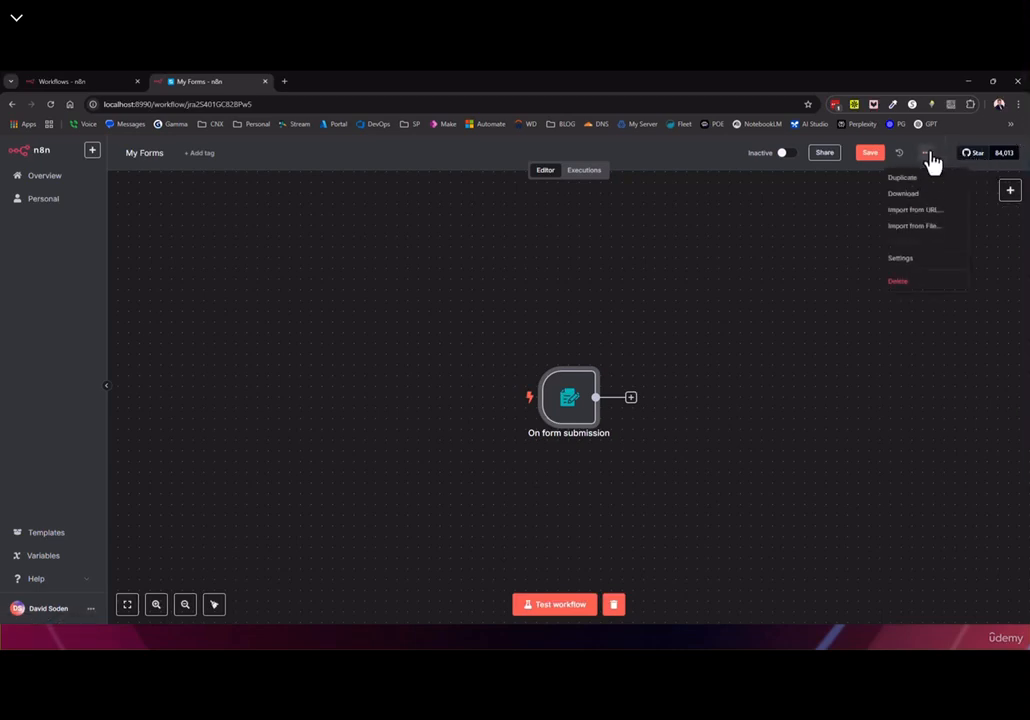
left_click(902, 265)
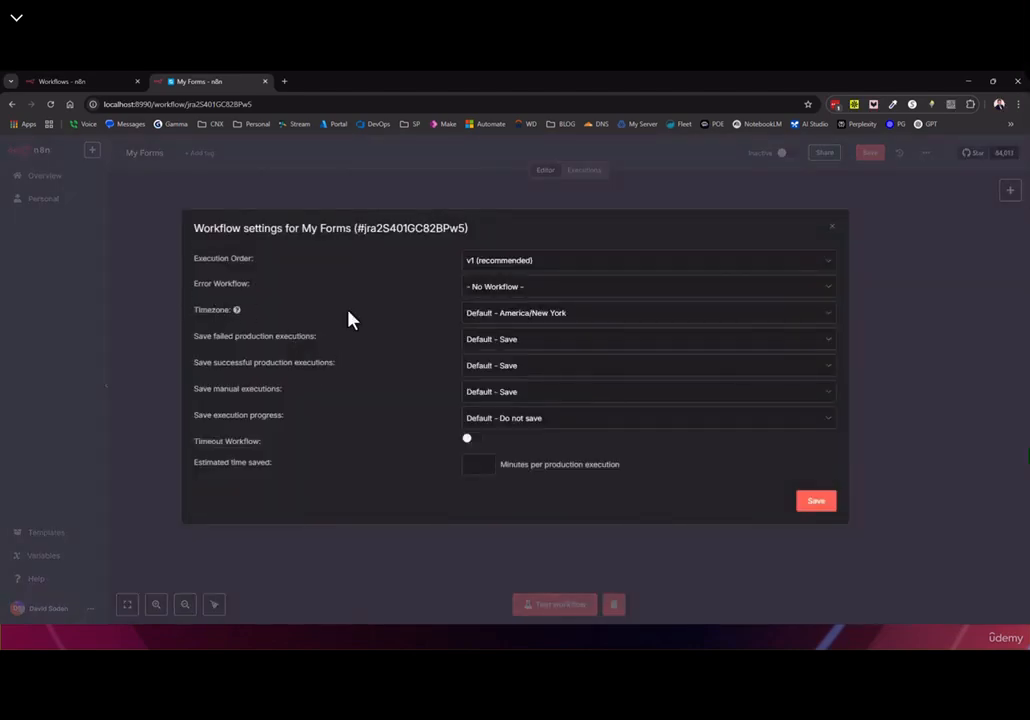
left_click(497, 314)
scroll(510, 391, "down", 3)
scroll(510, 391, "up", 3)
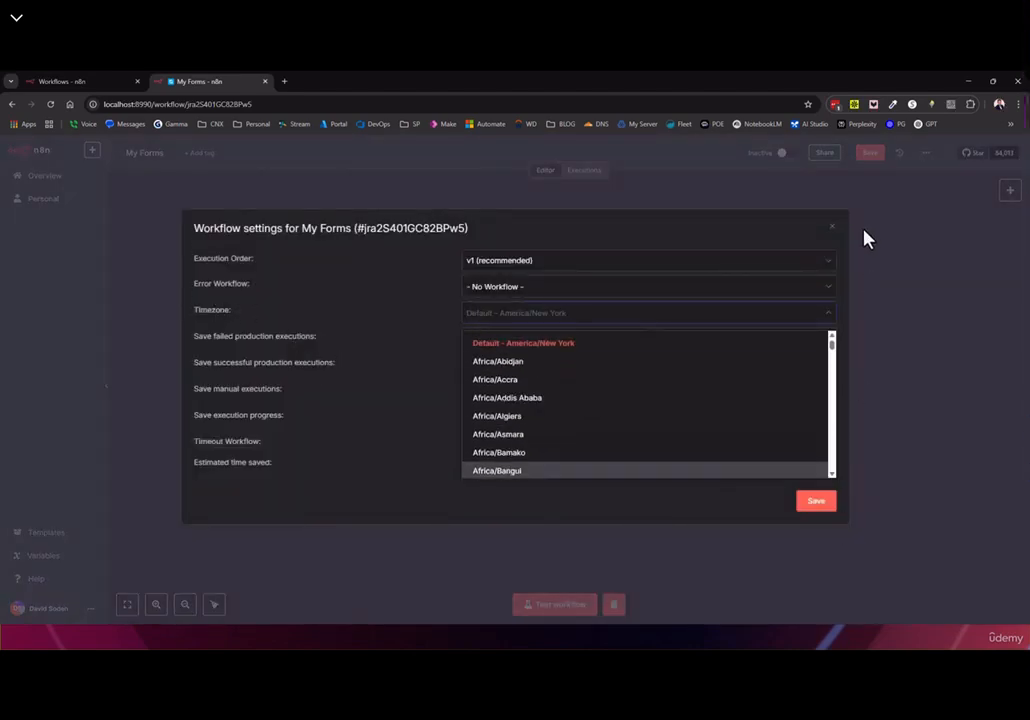
left_click(866, 238)
double_click(579, 412)
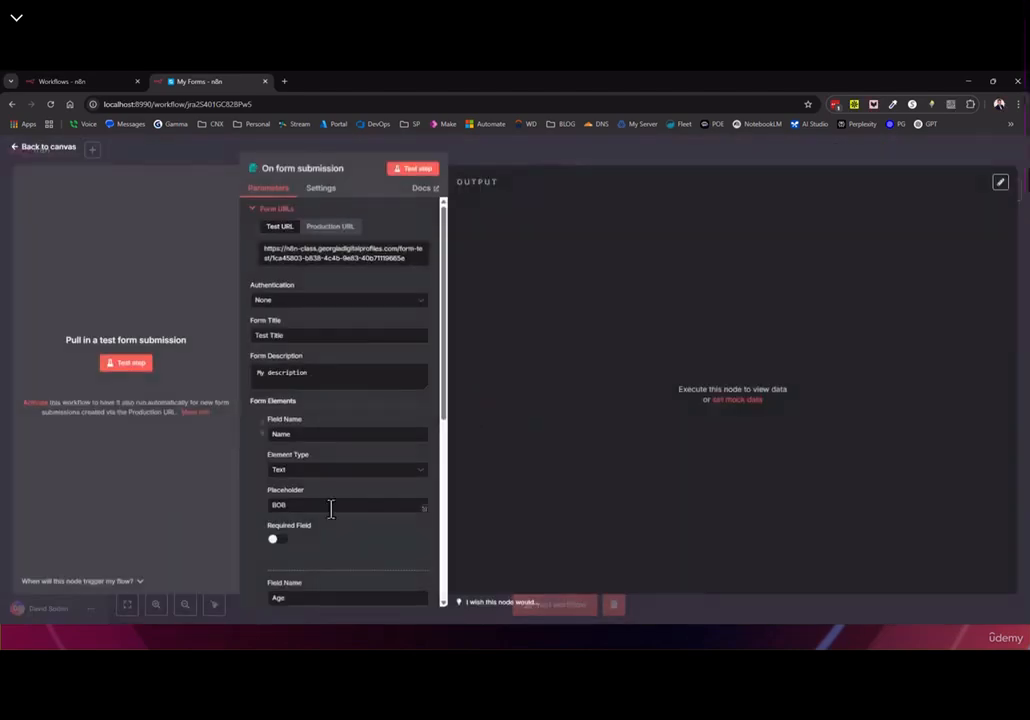
scroll(331, 510, "down", 5)
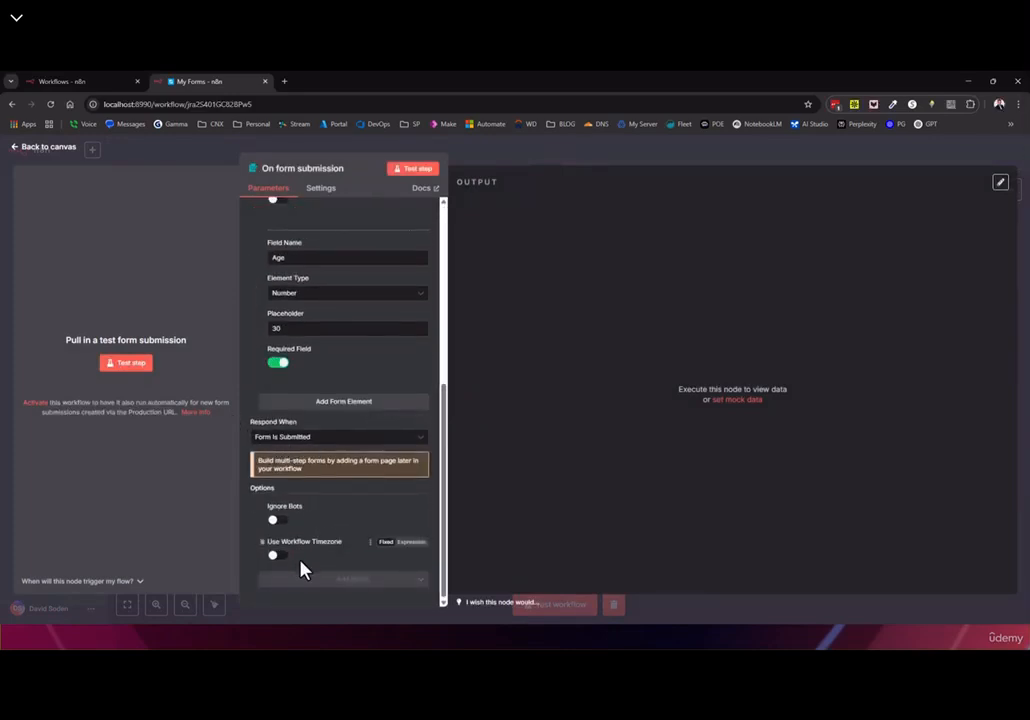
Switch on Use Workflow Timezone for the form trigger
left_click(313, 579)
left_click(253, 523)
left_click(278, 556)
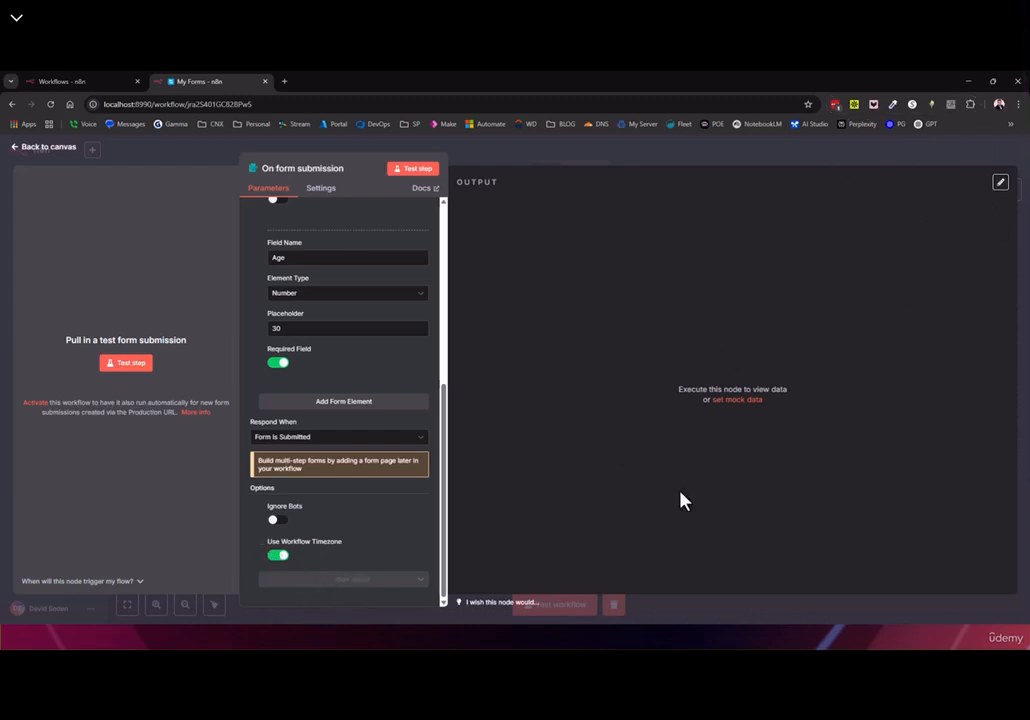
Add the Custom Form Styling option to the form trigger
left_click(333, 580)
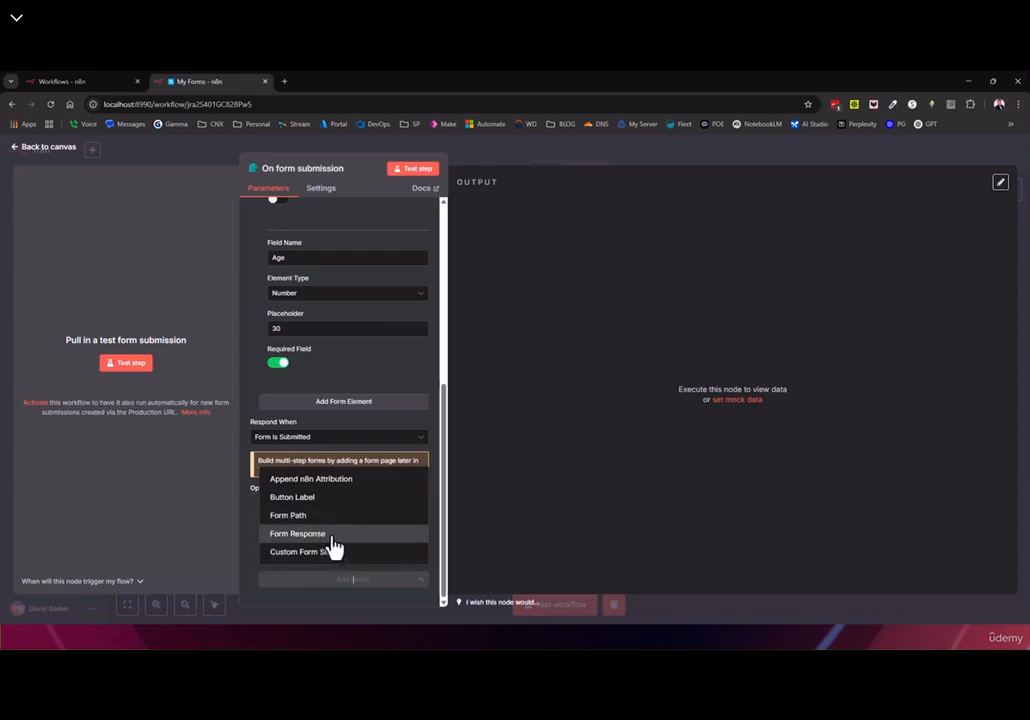
left_click(294, 556)
scroll(340, 500, "down", 3)
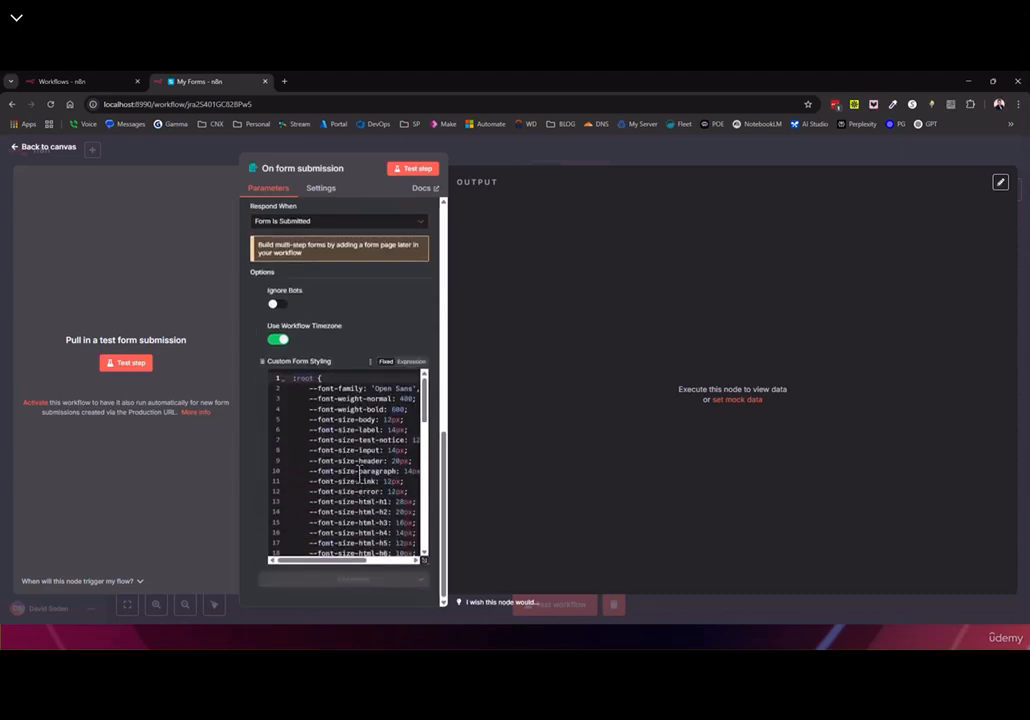
scroll(428, 430, "down", 3)
scroll(430, 453, "up", 3)
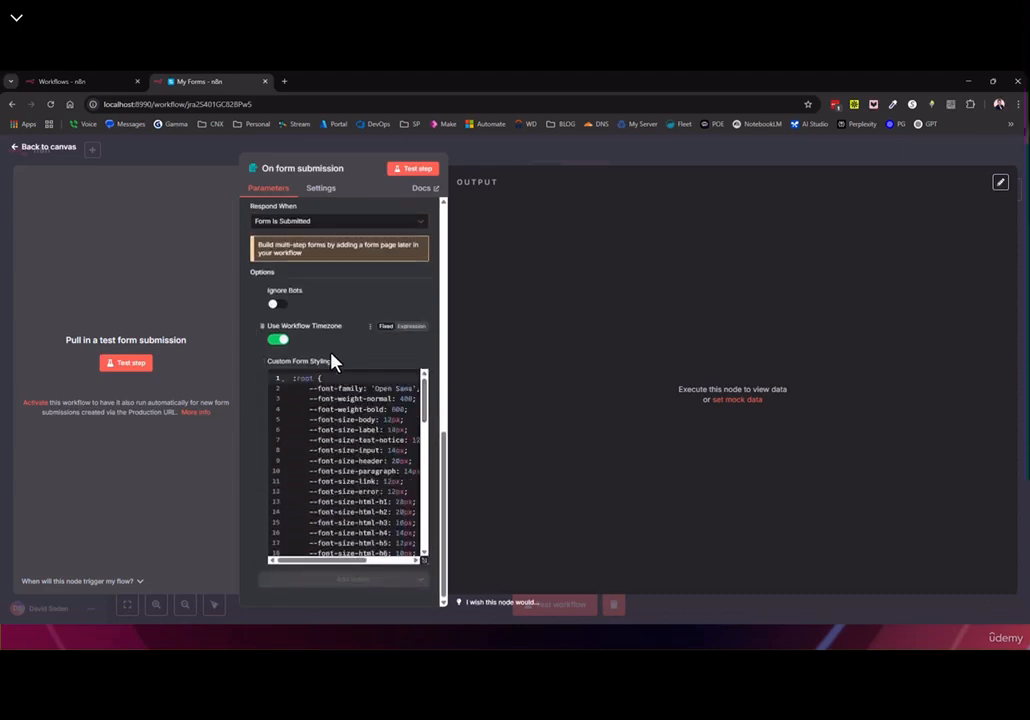
Select all of the default form CSS and copy it over to VS Code
mouse_move(336, 362)
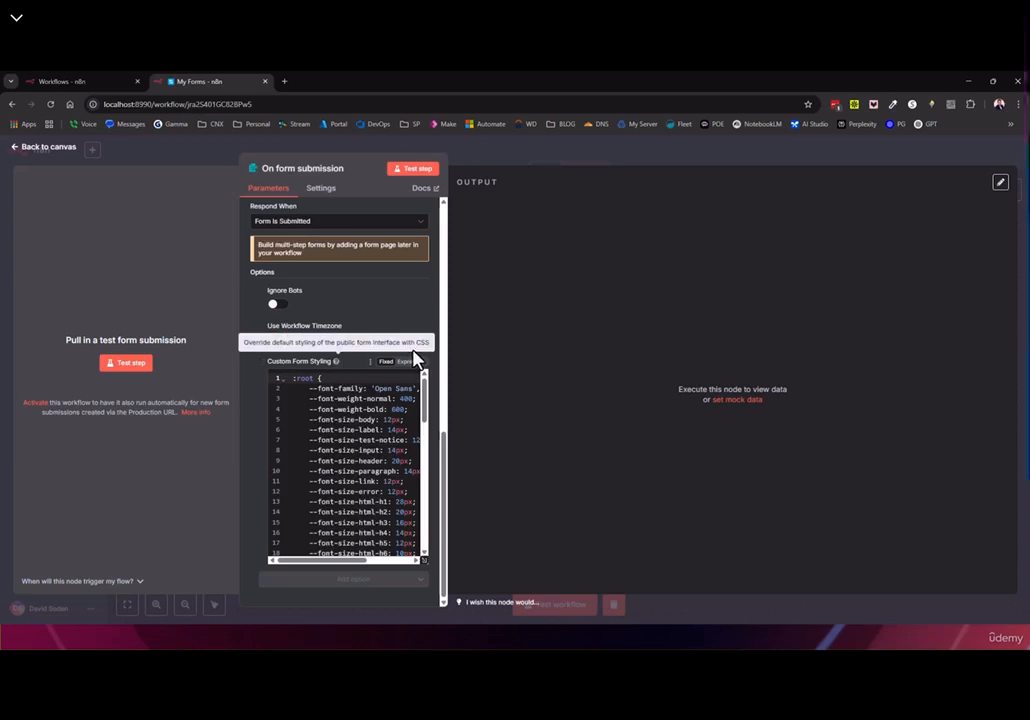
left_click(322, 450)
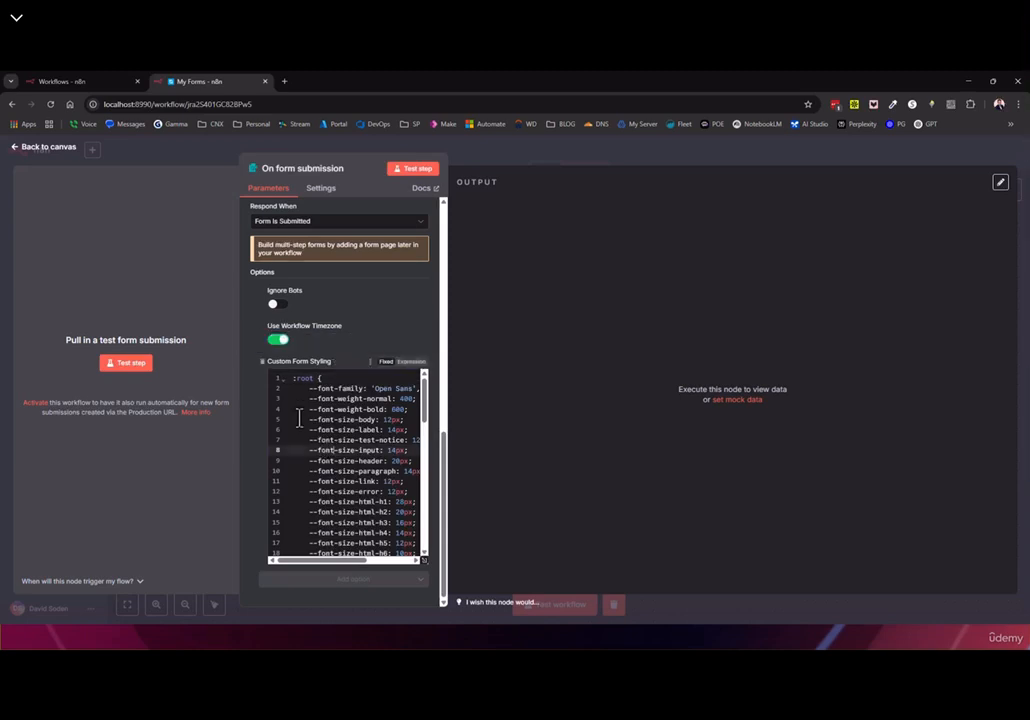
scroll(325, 436, "down", 10)
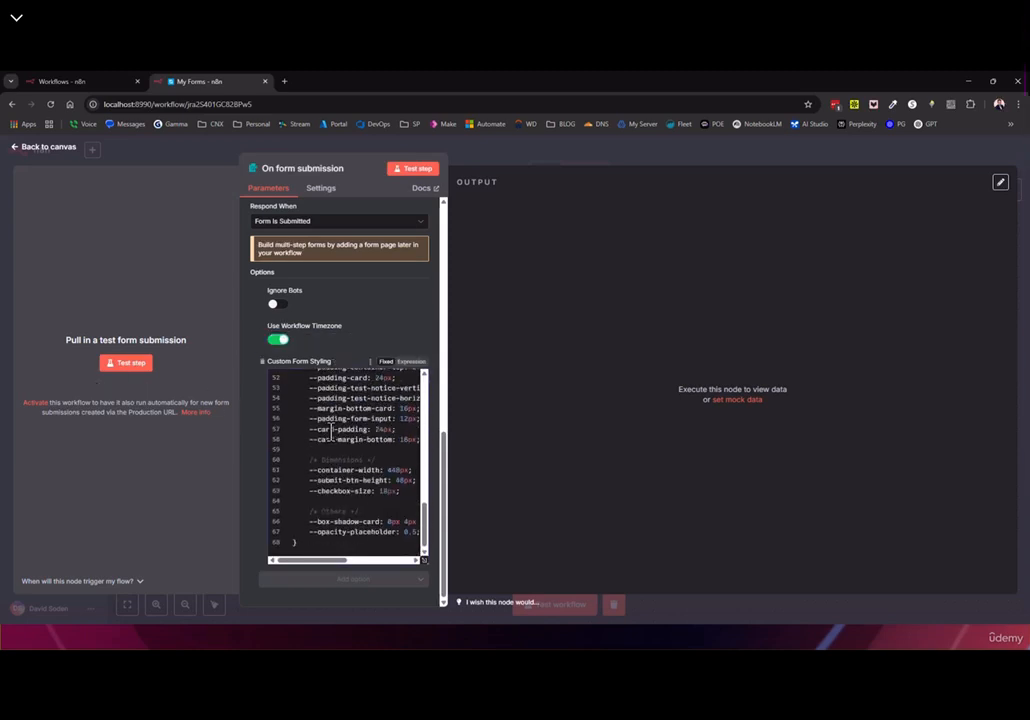
left_click_drag(310, 545, 230, 349)
left_click(312, 410)
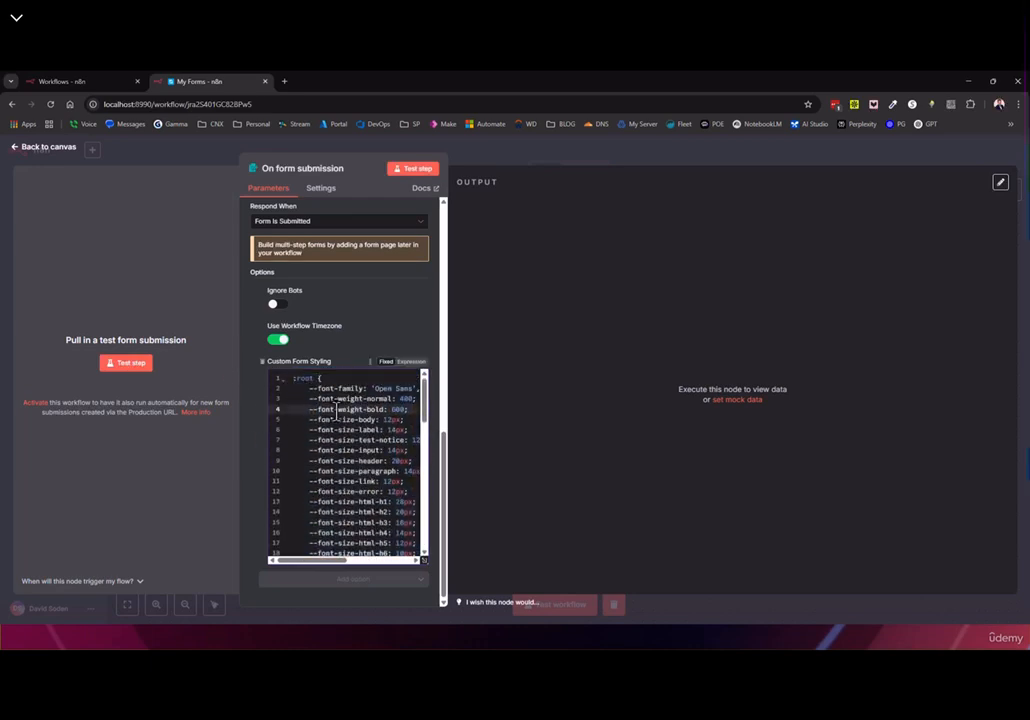
scroll(388, 404, "down", 2)
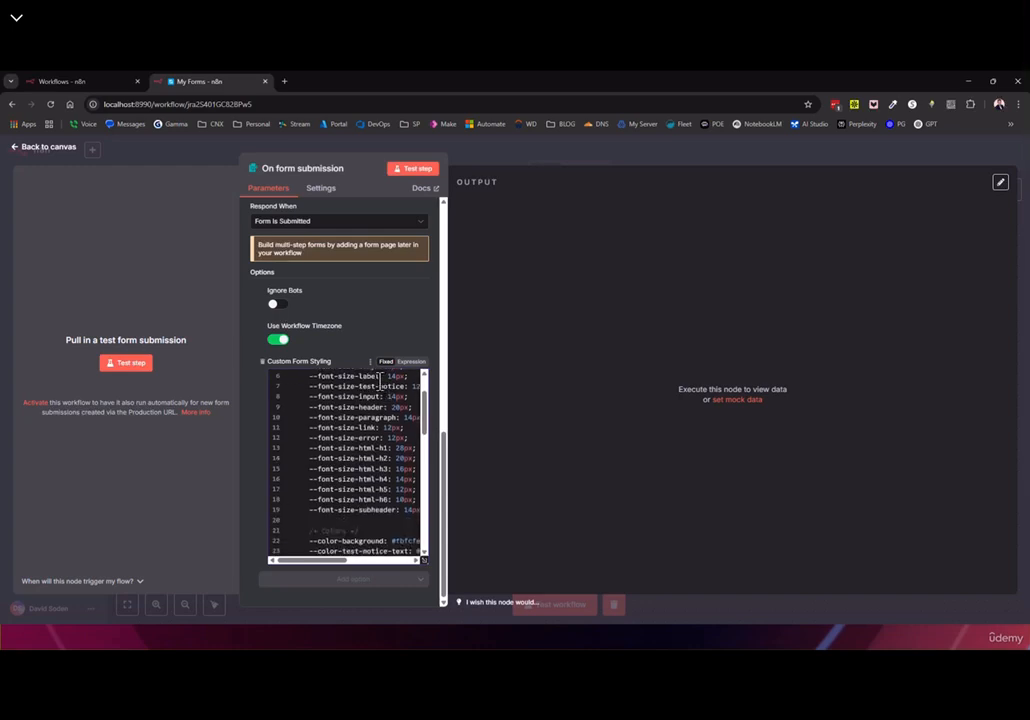
key("ctrl+a")
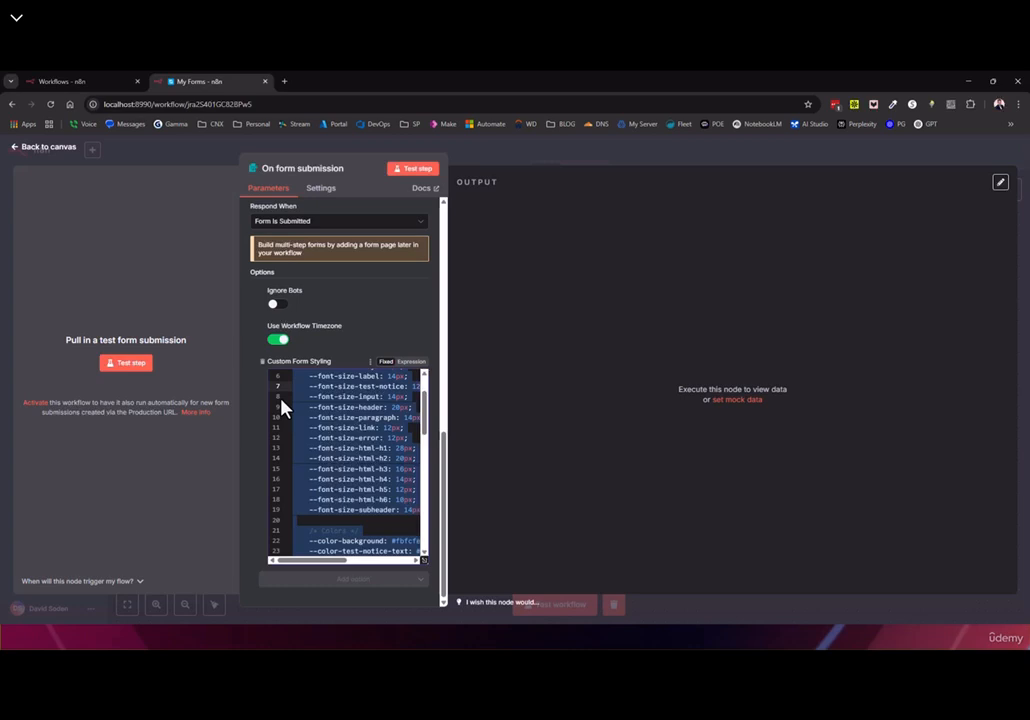
key("alt+Tab")
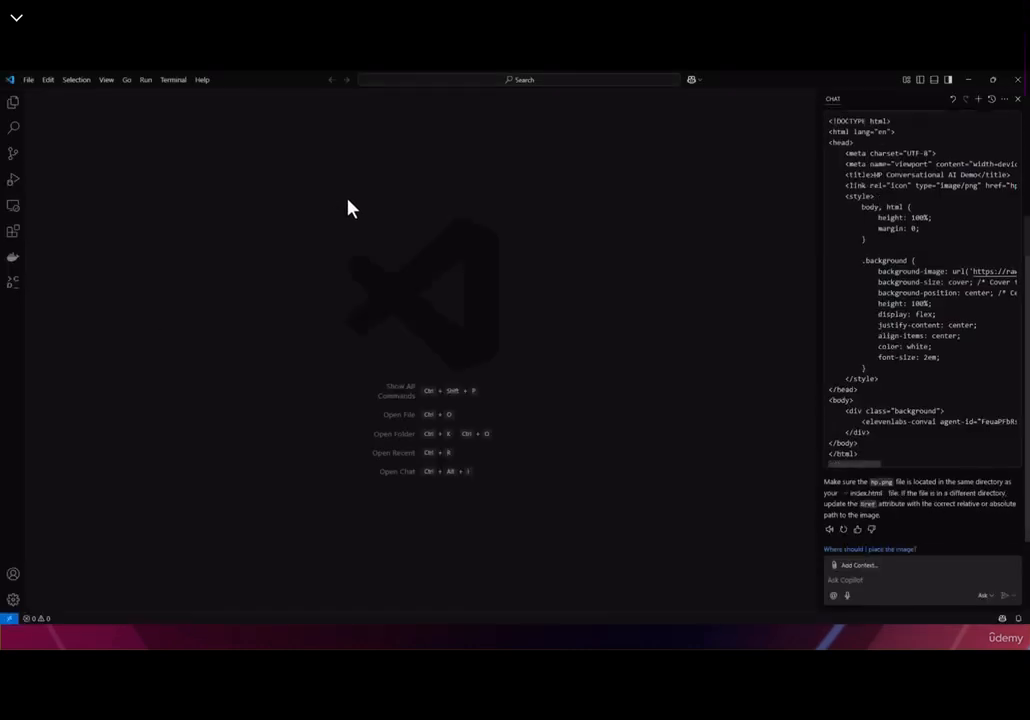
Create a new untitled text file in VS Code and paste the form CSS into it
left_click(28, 79)
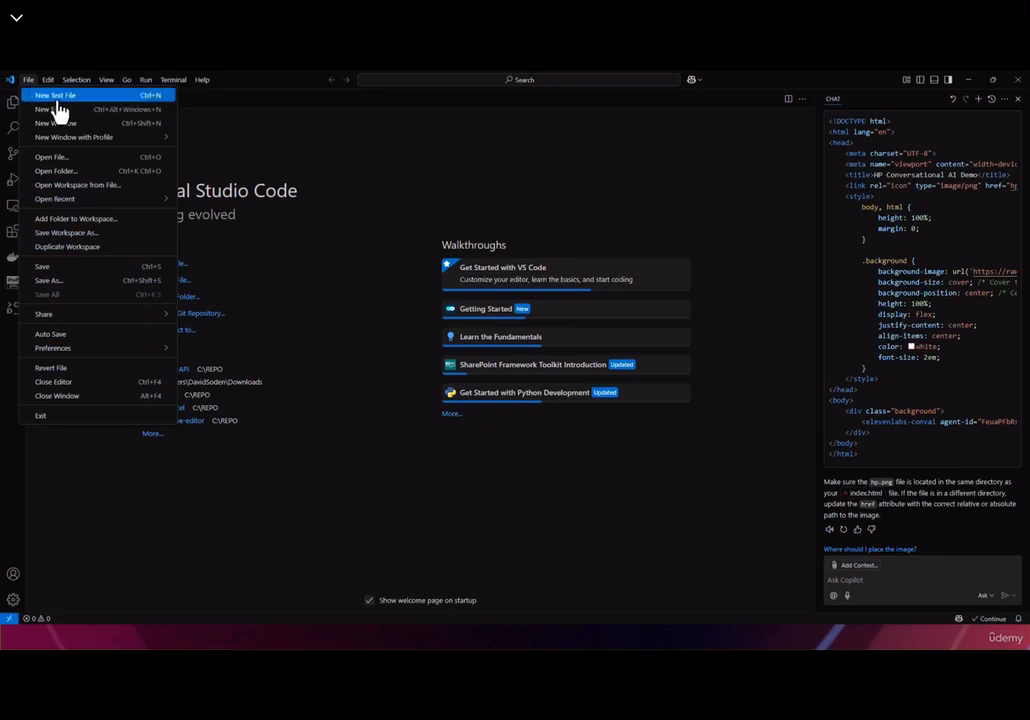
left_click(38, 96)
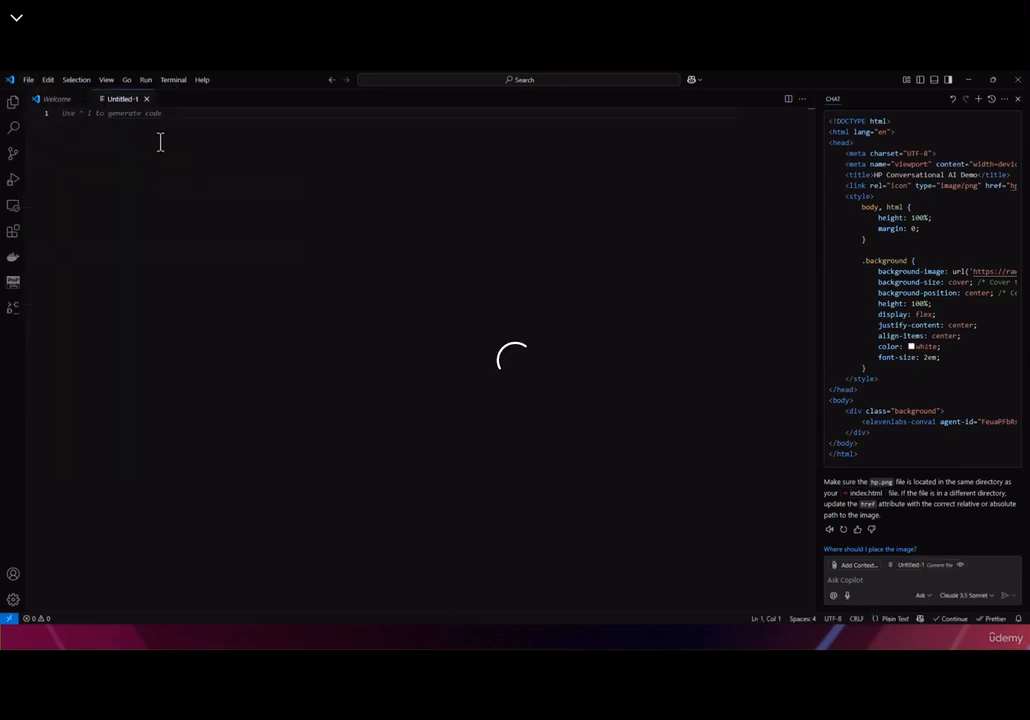
key("ctrl+v")
scroll(207, 200, "up", 5)
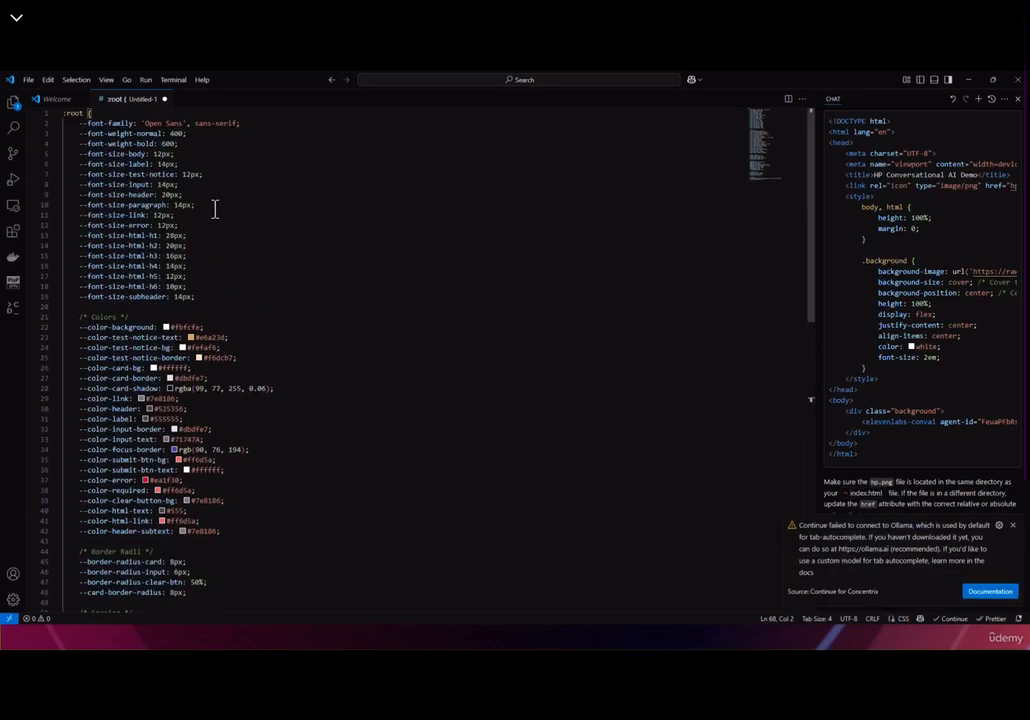
left_click(174, 163)
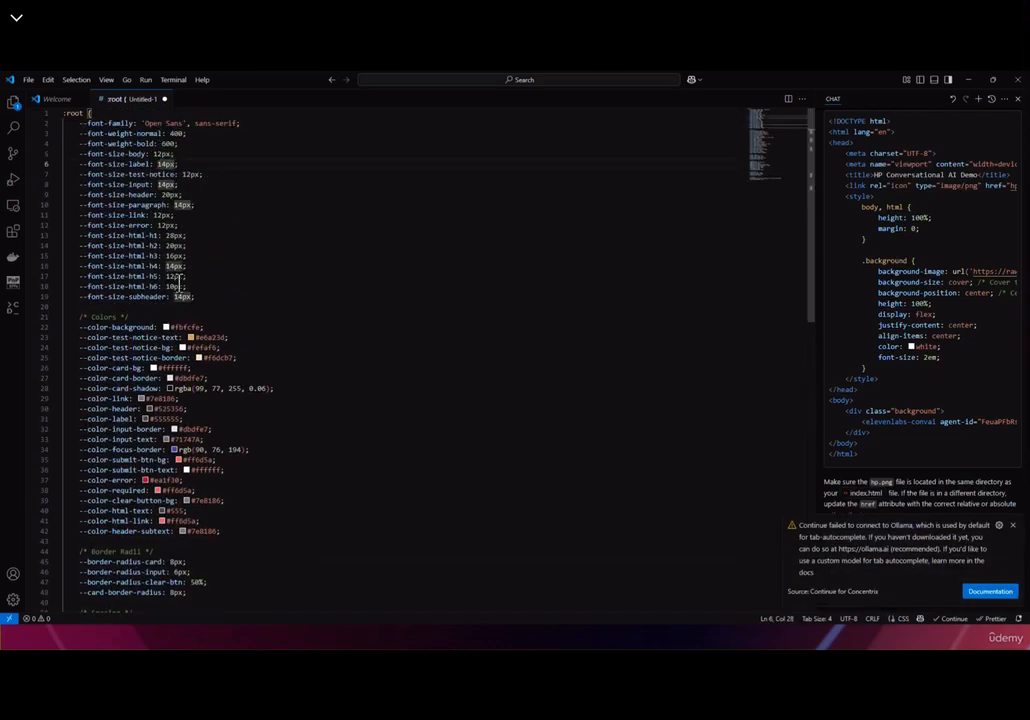
scroll(193, 329, "down", 1)
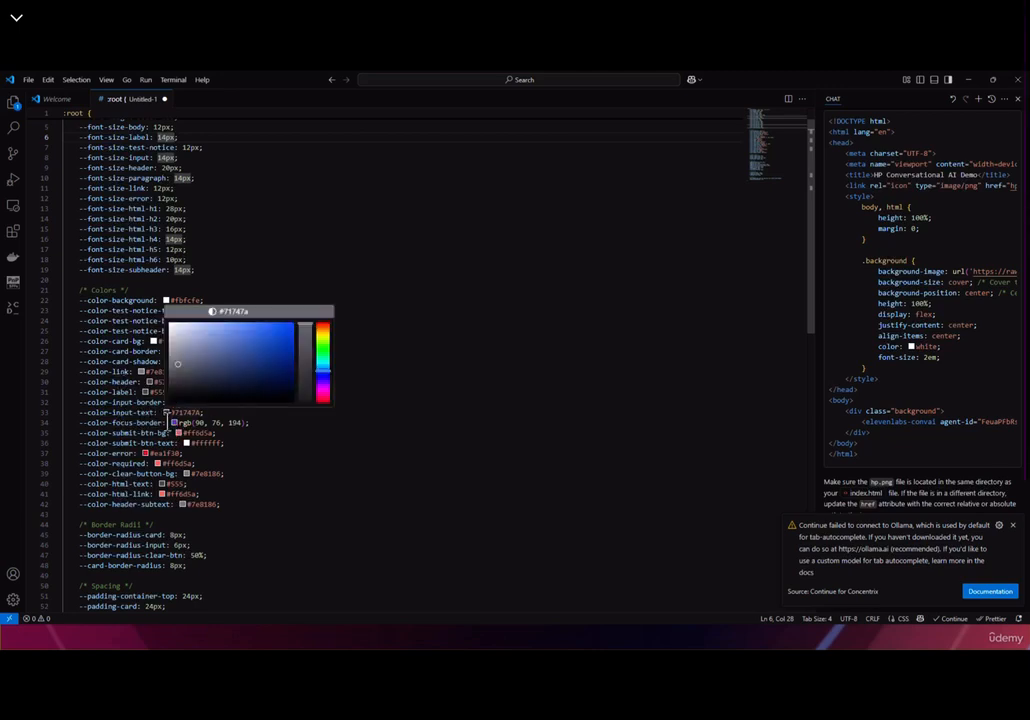
Change --color-submit-btn-bg to a dark purple with its colour swatch picker
left_click(351, 492)
left_click(178, 433)
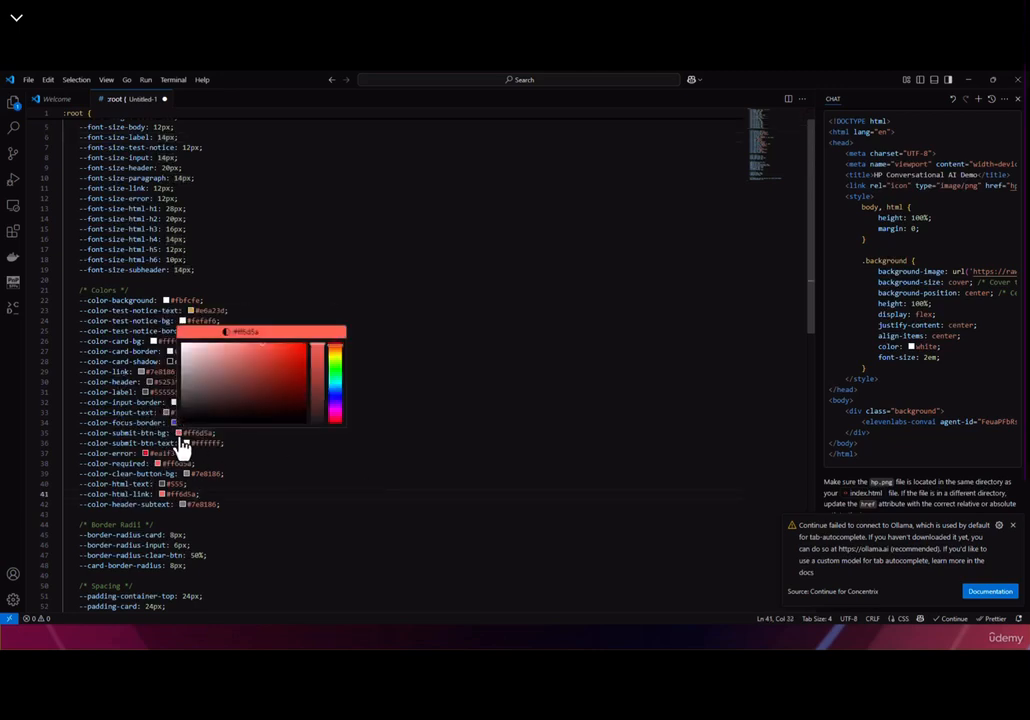
left_click(335, 398)
left_click(294, 374)
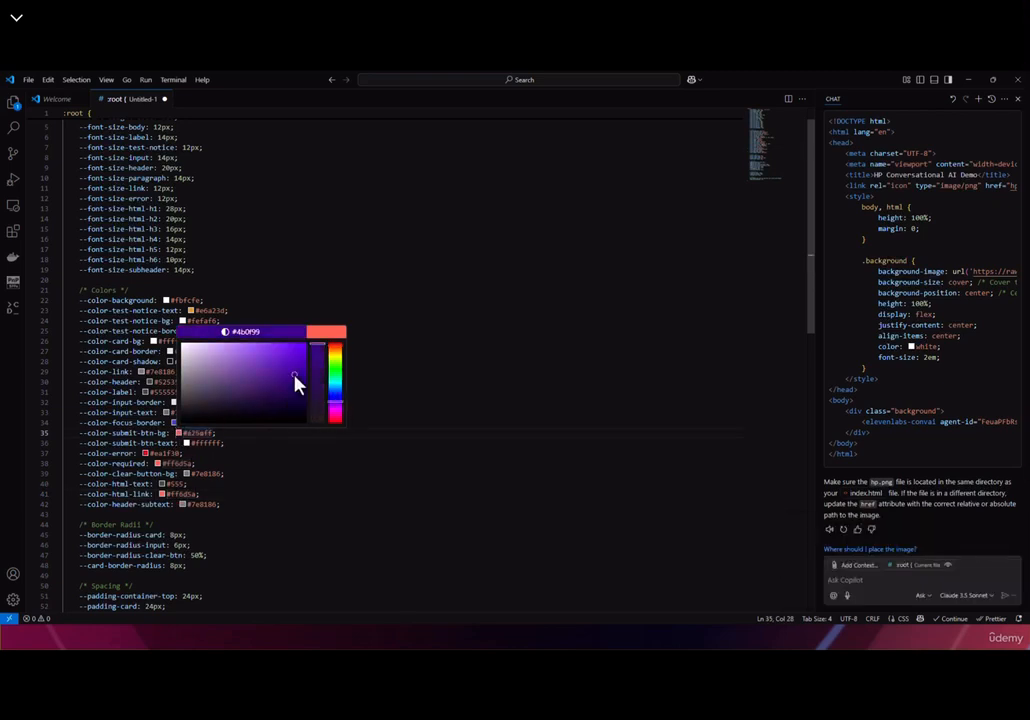
left_click(429, 330)
Cut all the edited CSS and switch back to n8n in Chrome
key("ctrl+a")
key("ctrl+x")
left_click(968, 79)
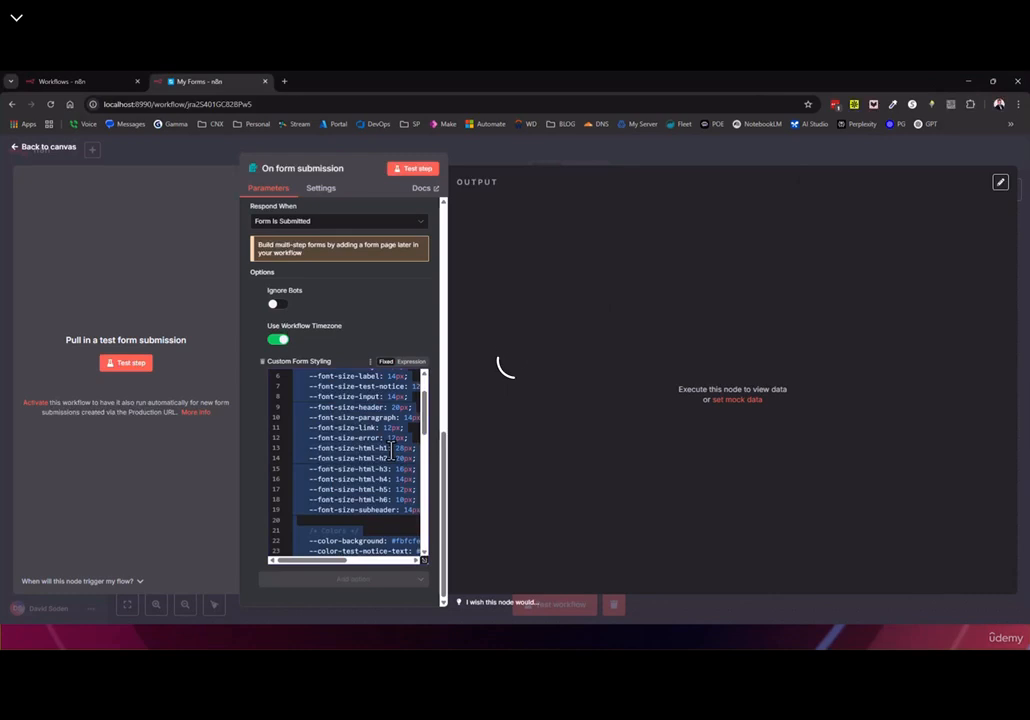
Paste the purple-button CSS into the form styling, test the form, and inspect its URL
key("ctrl+v")
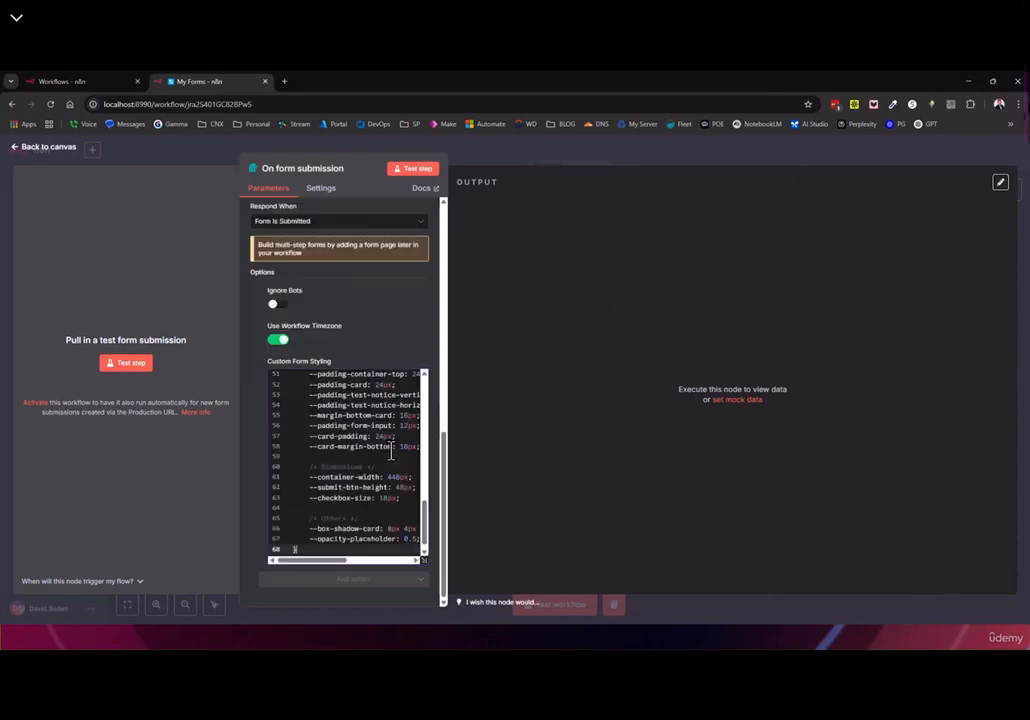
left_click(414, 169)
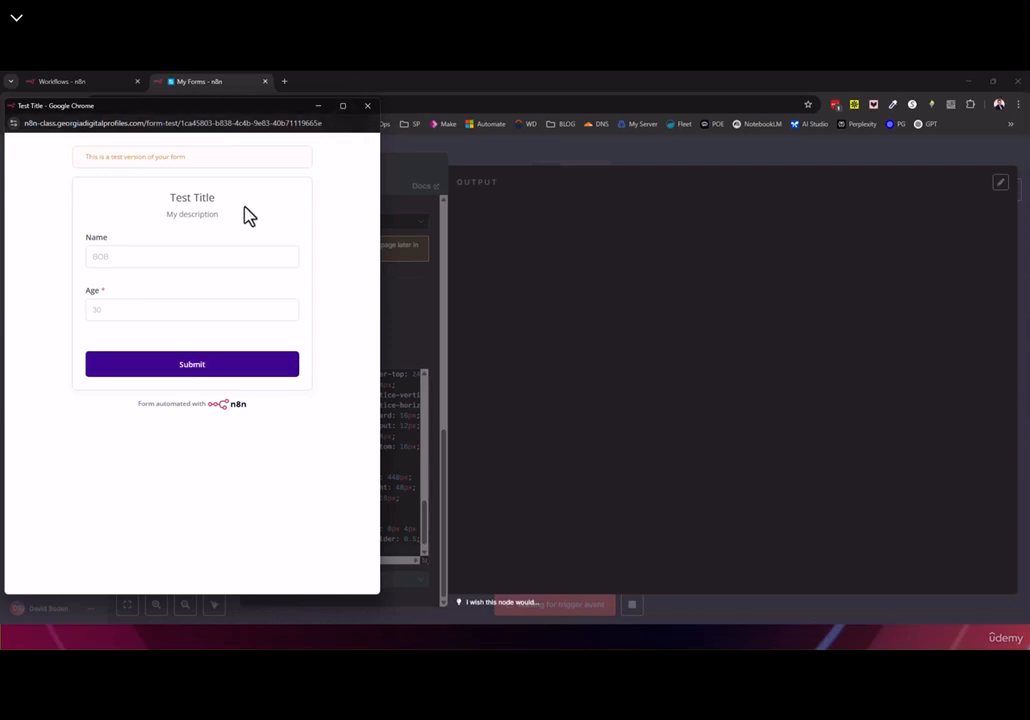
left_click_drag(24, 122, 352, 132)
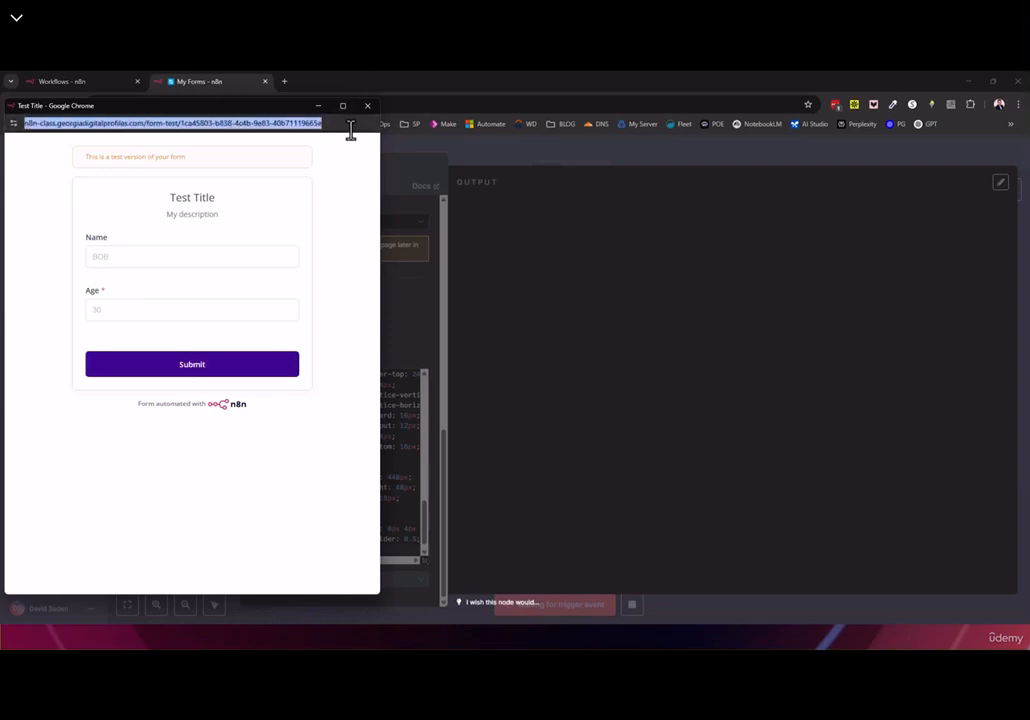
left_click(160, 122)
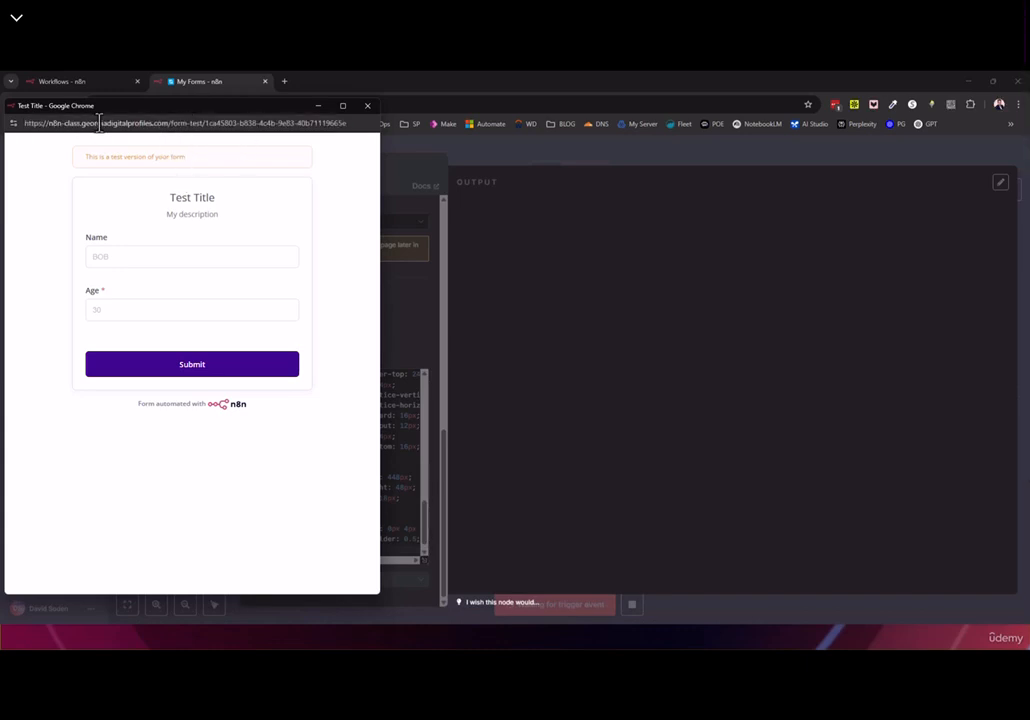
left_click_drag(215, 123, 322, 123)
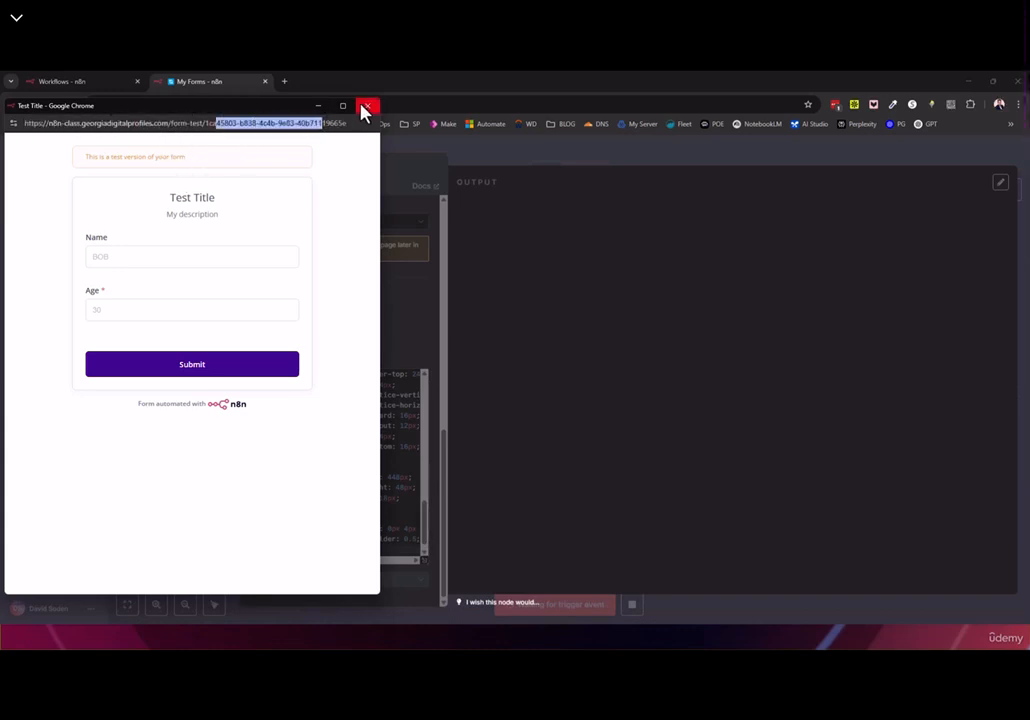
left_click(366, 106)
left_click(121, 459)
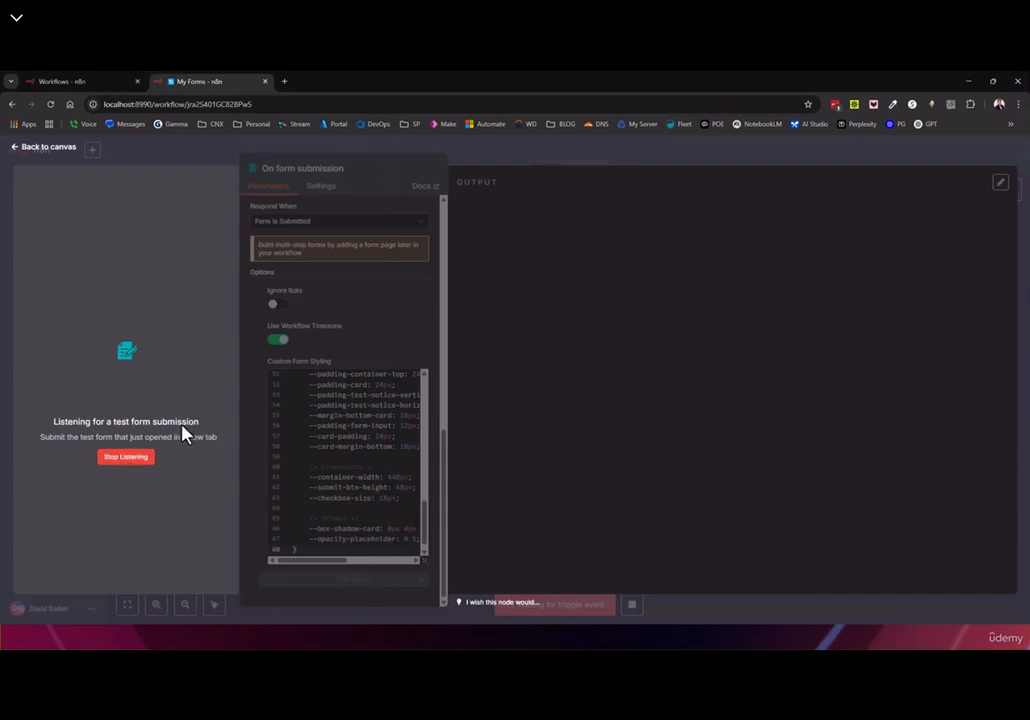
Review the On form submission parameters, then return to the workflow canvas
scroll(356, 339, "up", 10)
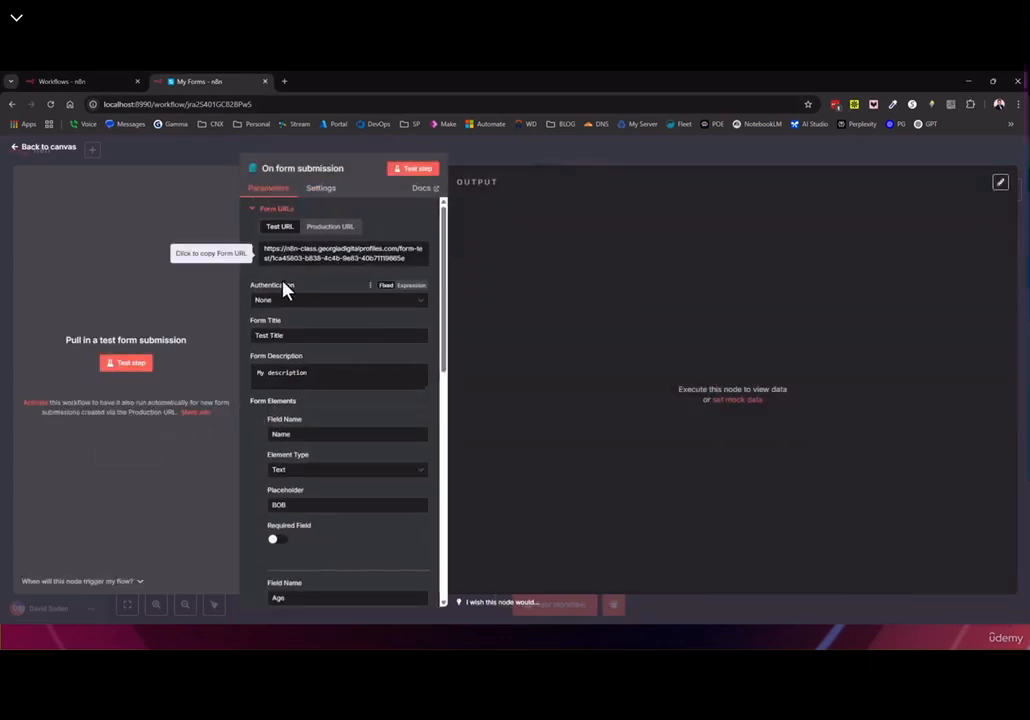
scroll(274, 412, "down", 3)
scroll(274, 412, "down", 2)
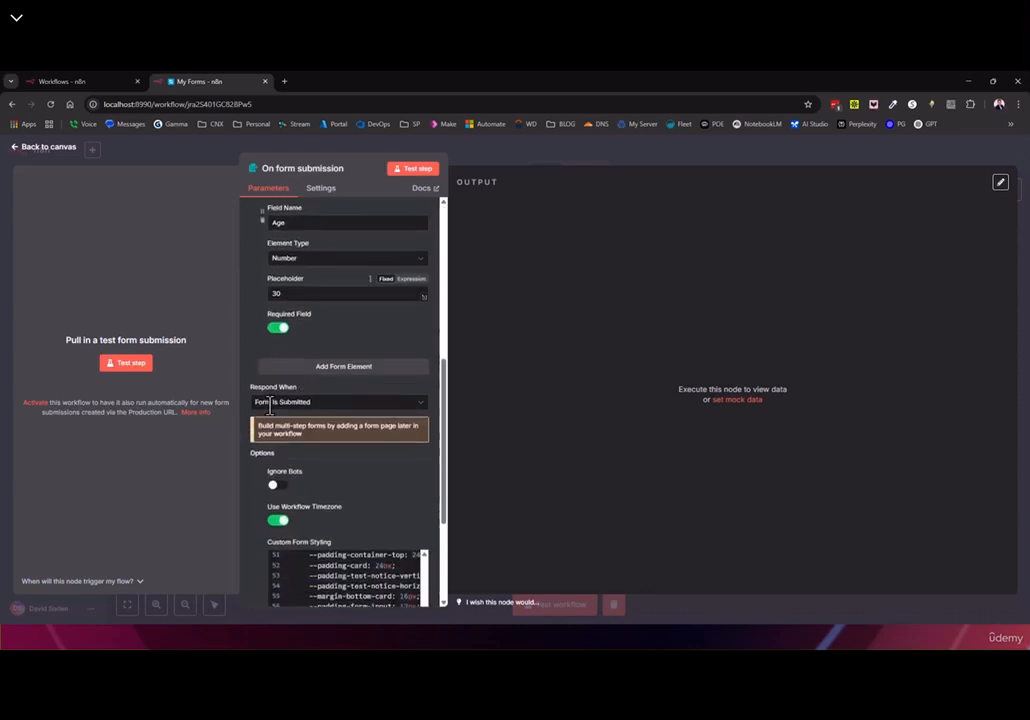
scroll(274, 412, "up", 10)
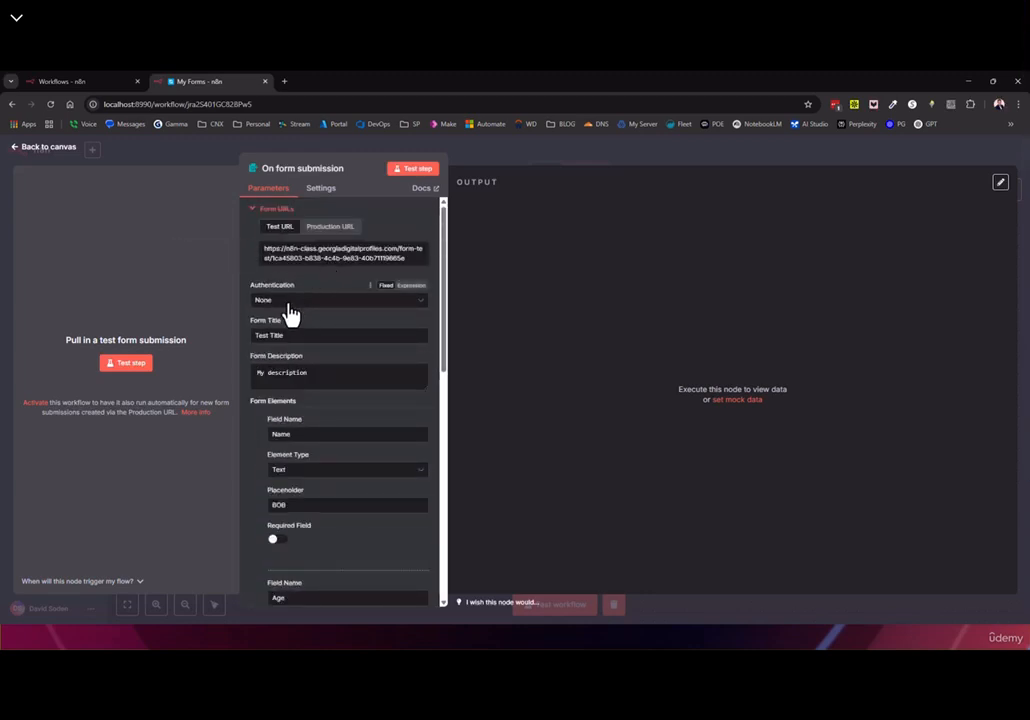
scroll(293, 340, "down", 3)
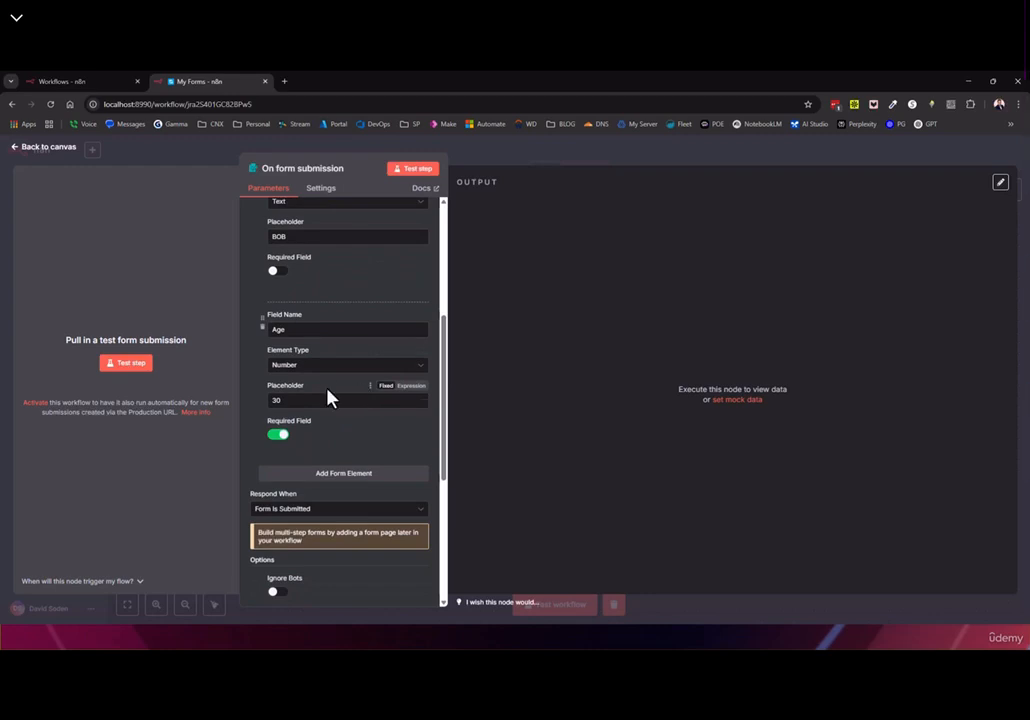
scroll(331, 399, "up", 3)
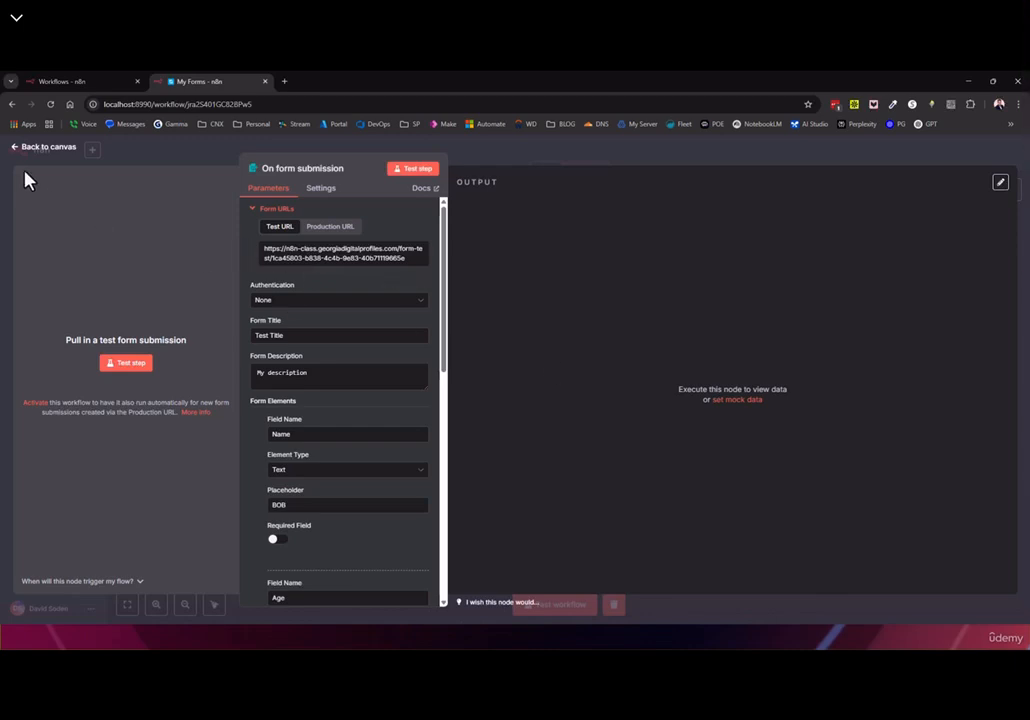
left_click(42, 147)
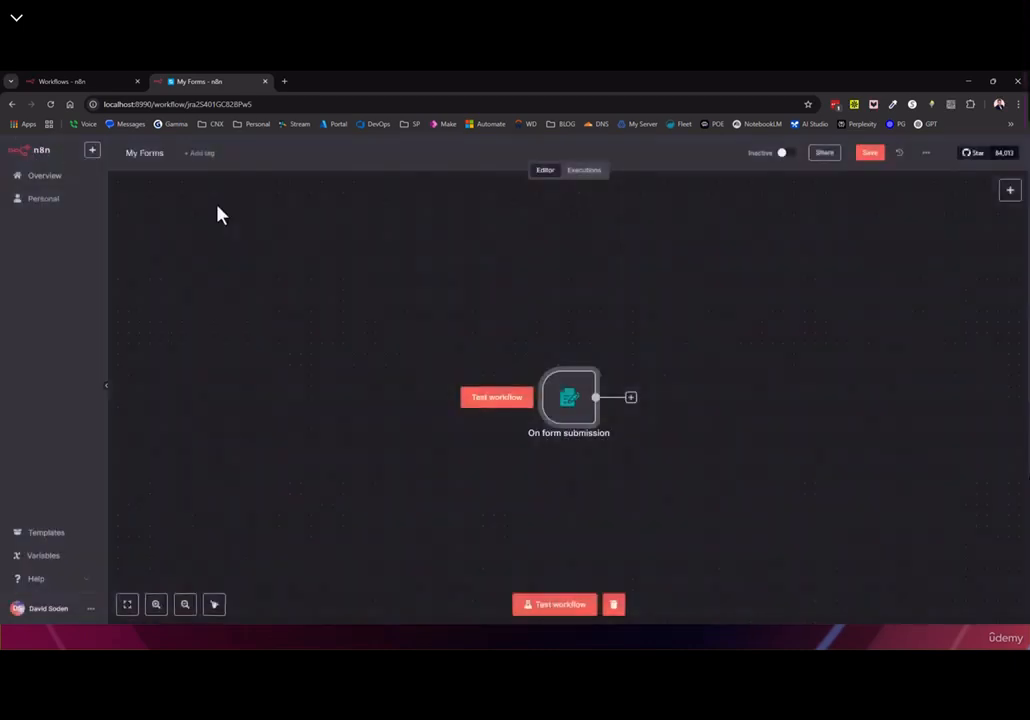
Add an Edit Fields (Set) node after the form trigger with a new field named 'temp'
left_click(631, 399)
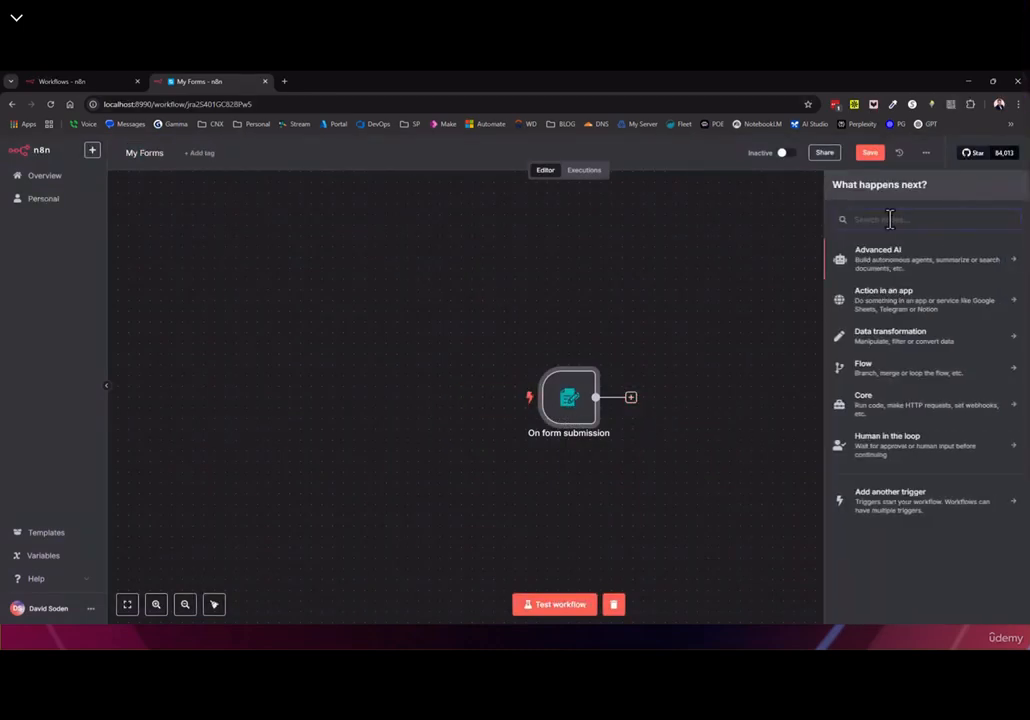
type("set")
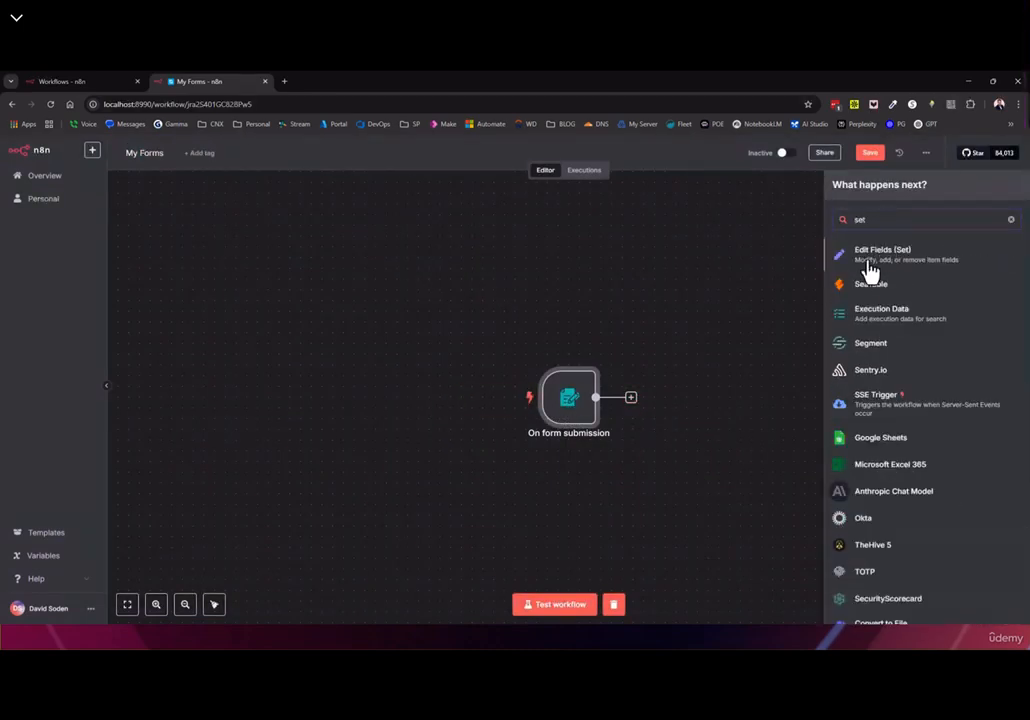
left_click(868, 262)
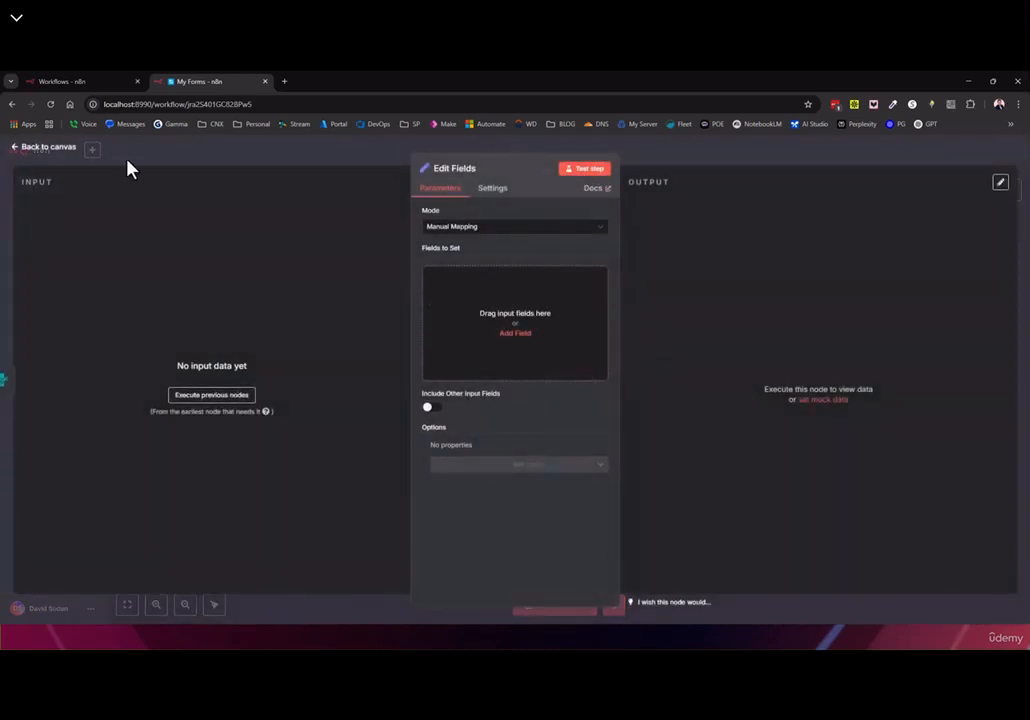
left_click(515, 333)
left_click(455, 277)
type("te")
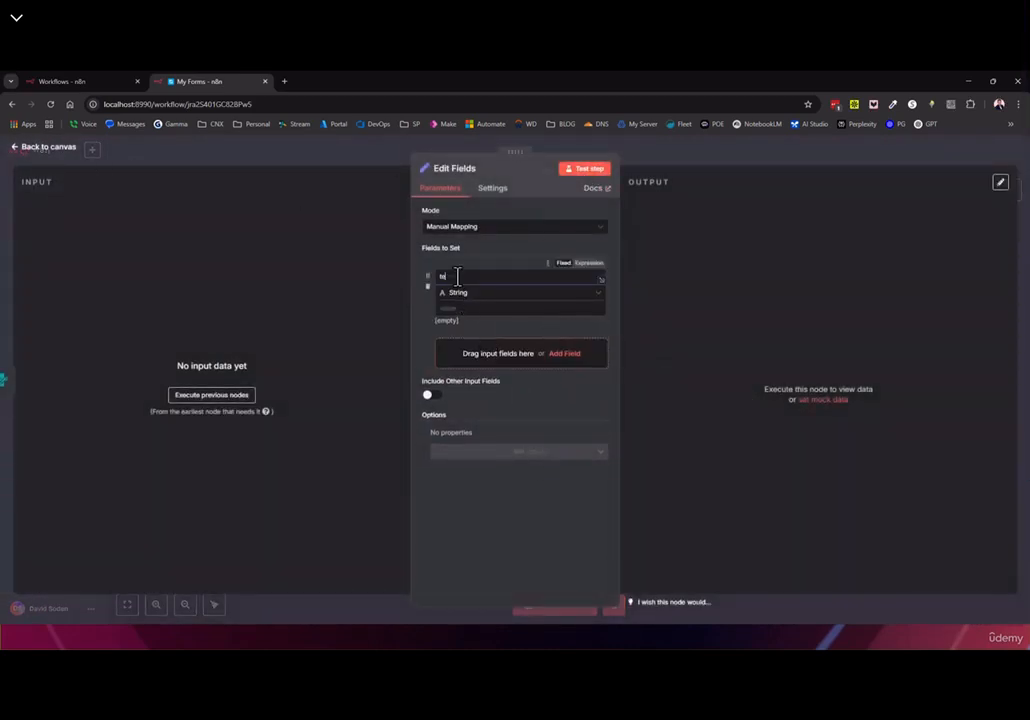
type("mp")
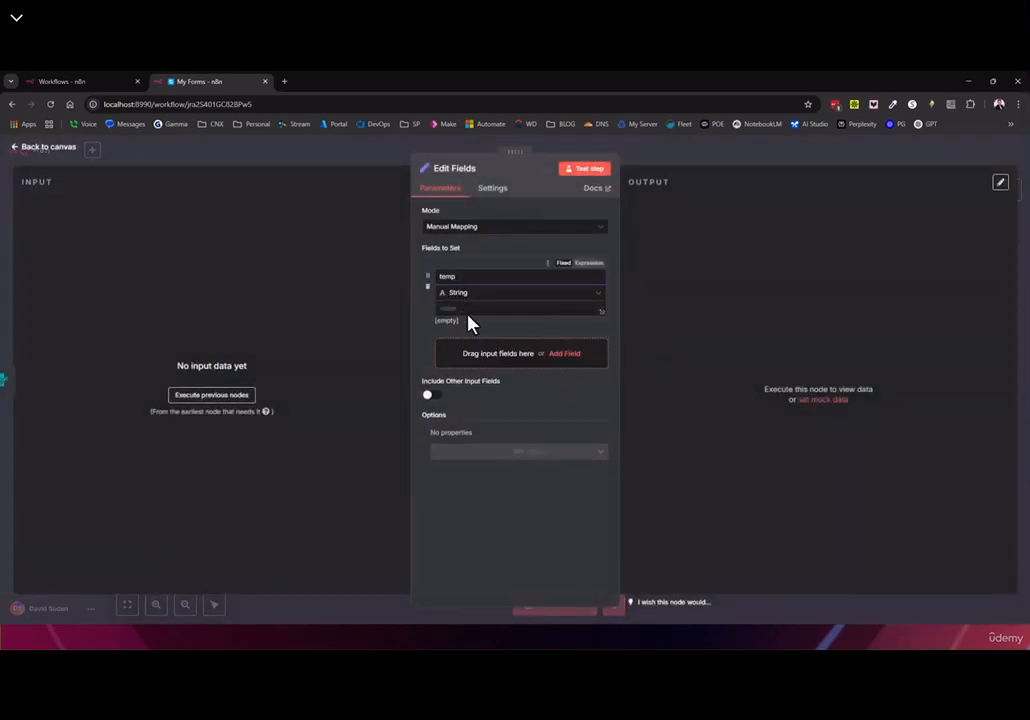
Submit the trigger's test form with Age 25
left_click(20, 147)
double_click(561, 408)
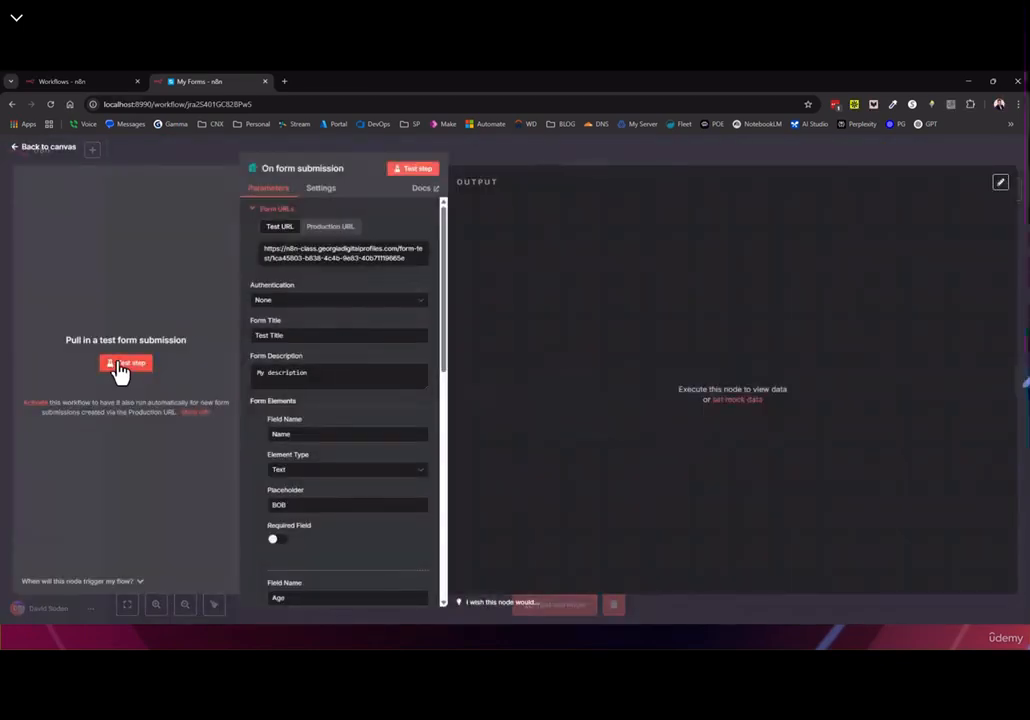
left_click(123, 362)
left_click(116, 255)
left_click(99, 310)
type("25")
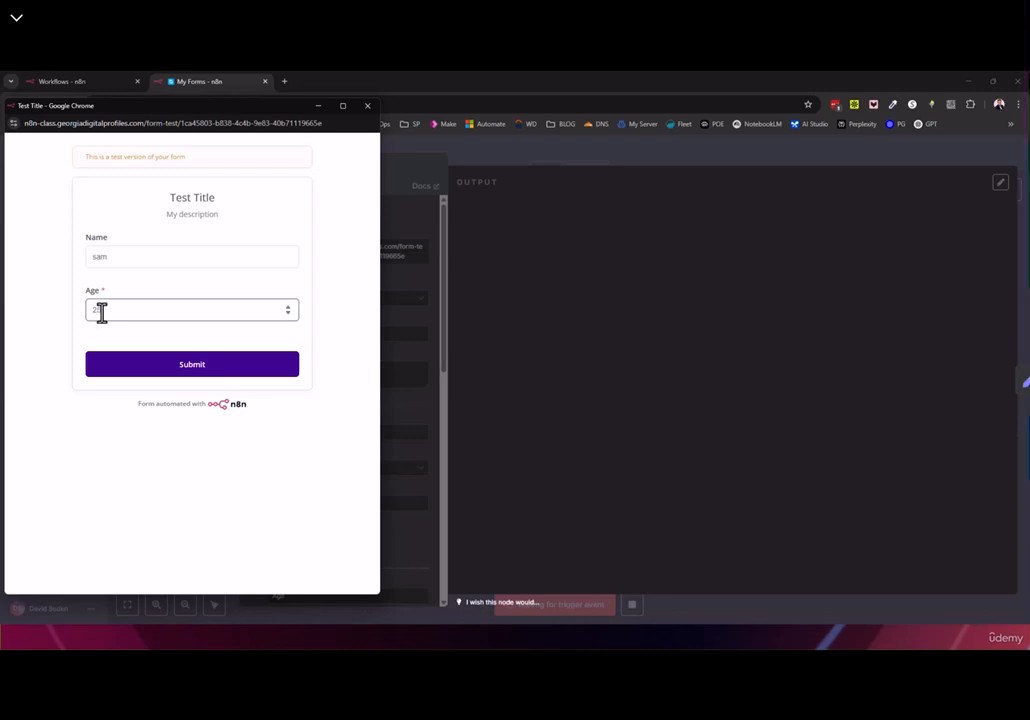
left_click(148, 365)
left_click(367, 105)
Map the submitted Age into temp's value and test the Edit Fields step
left_click(40, 154)
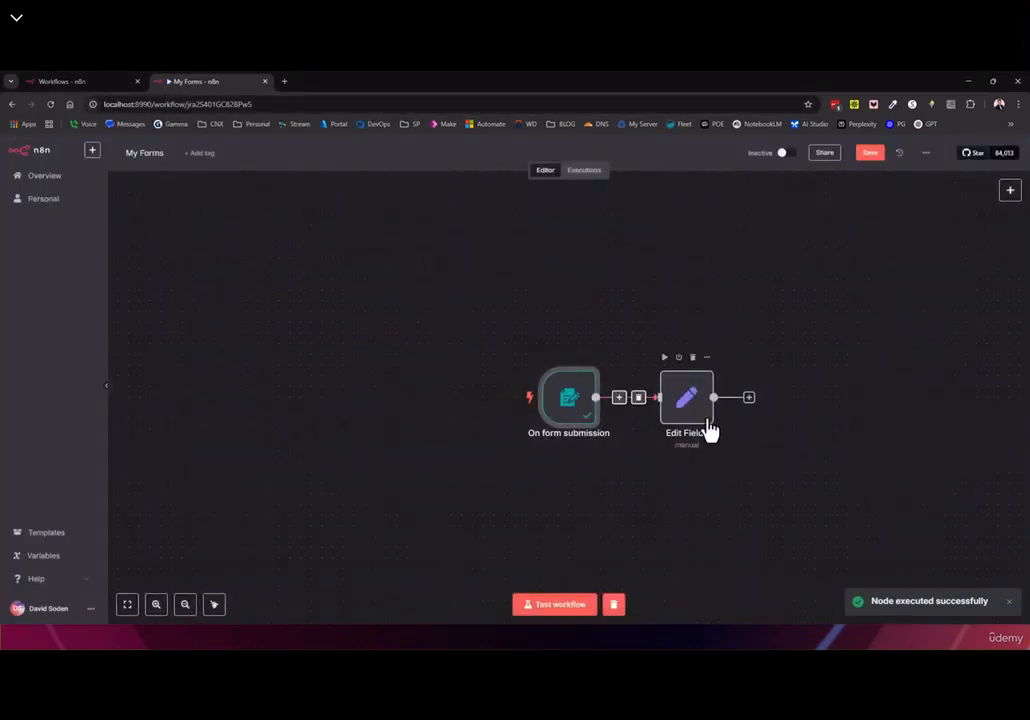
double_click(689, 412)
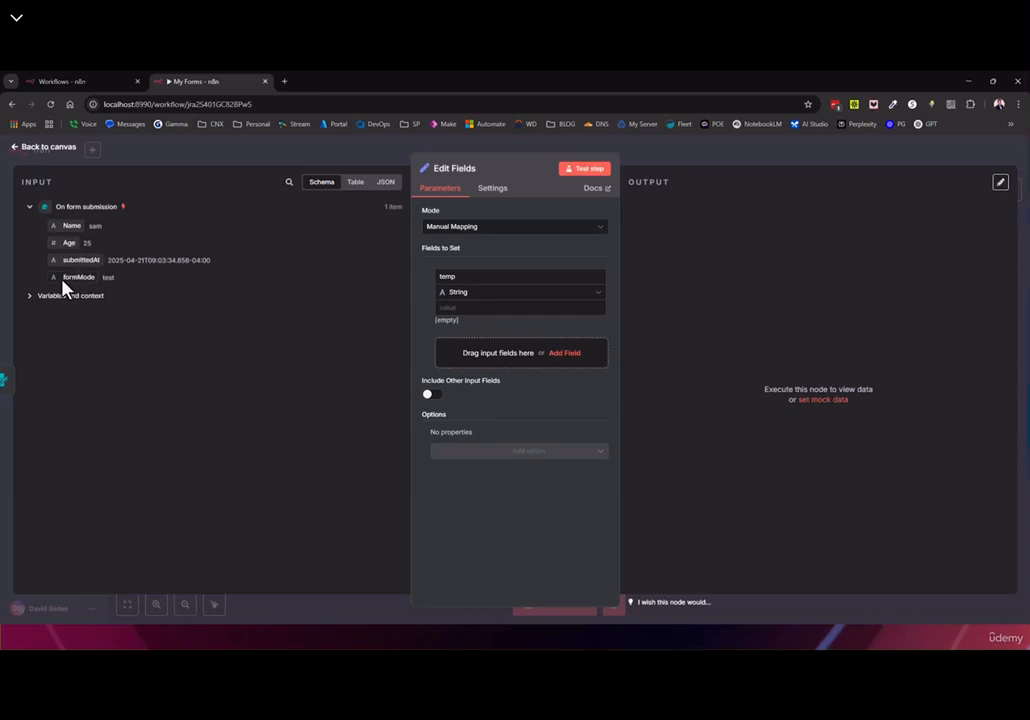
left_click_drag(66, 254, 480, 310)
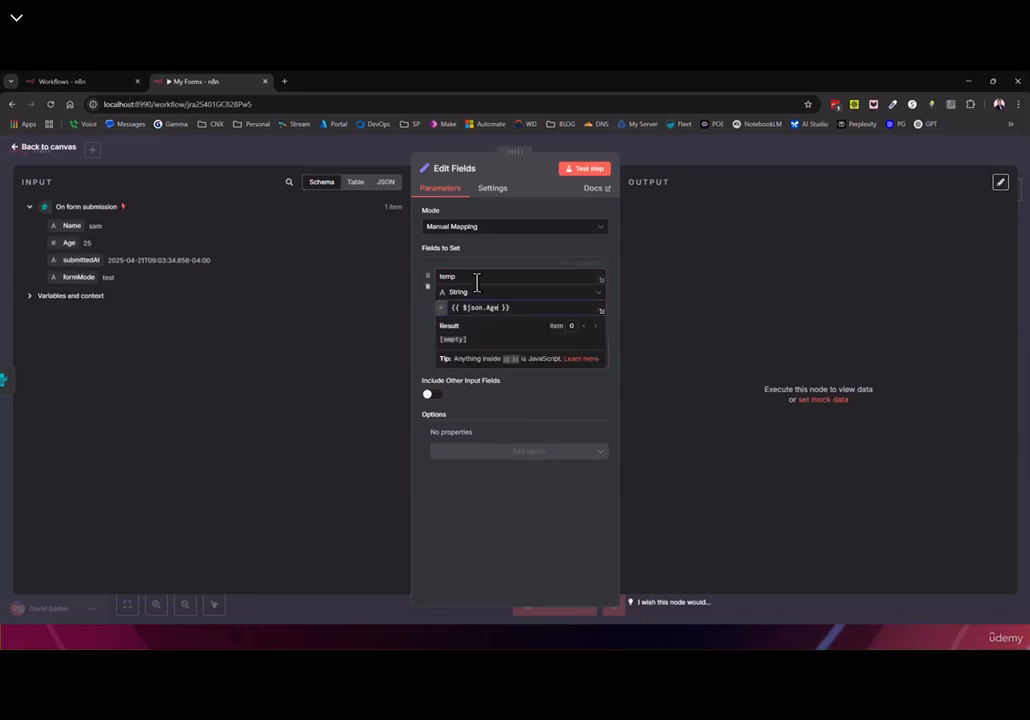
left_click(461, 277)
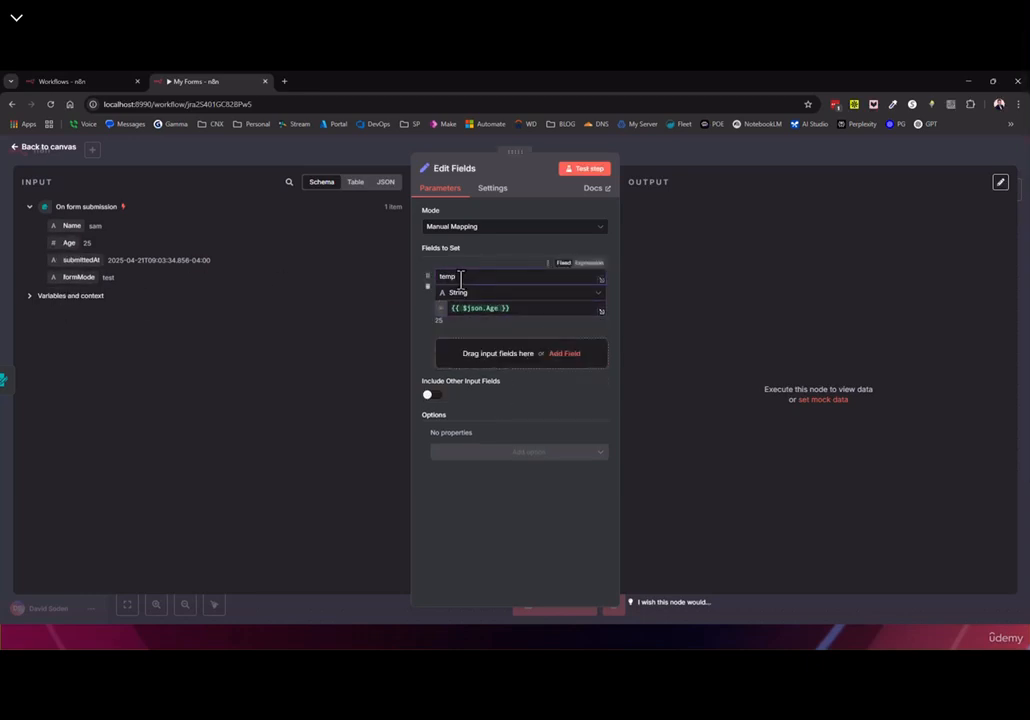
left_click(586, 171)
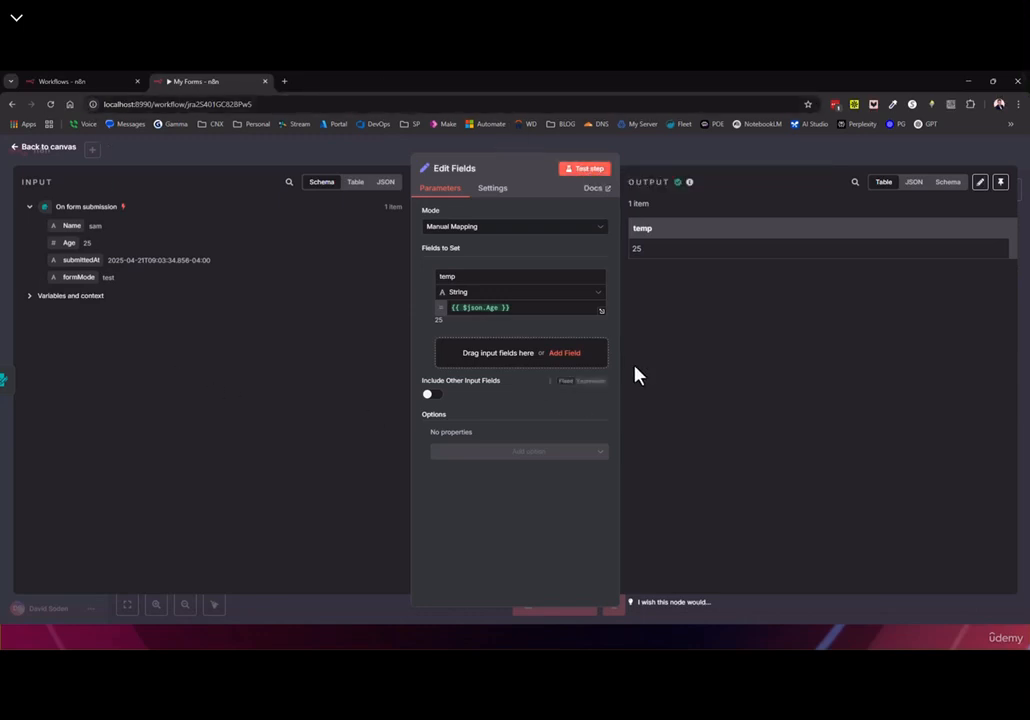
Leave the workflow without saving, then set Respond When to Workflow Finishes
left_click(11, 104)
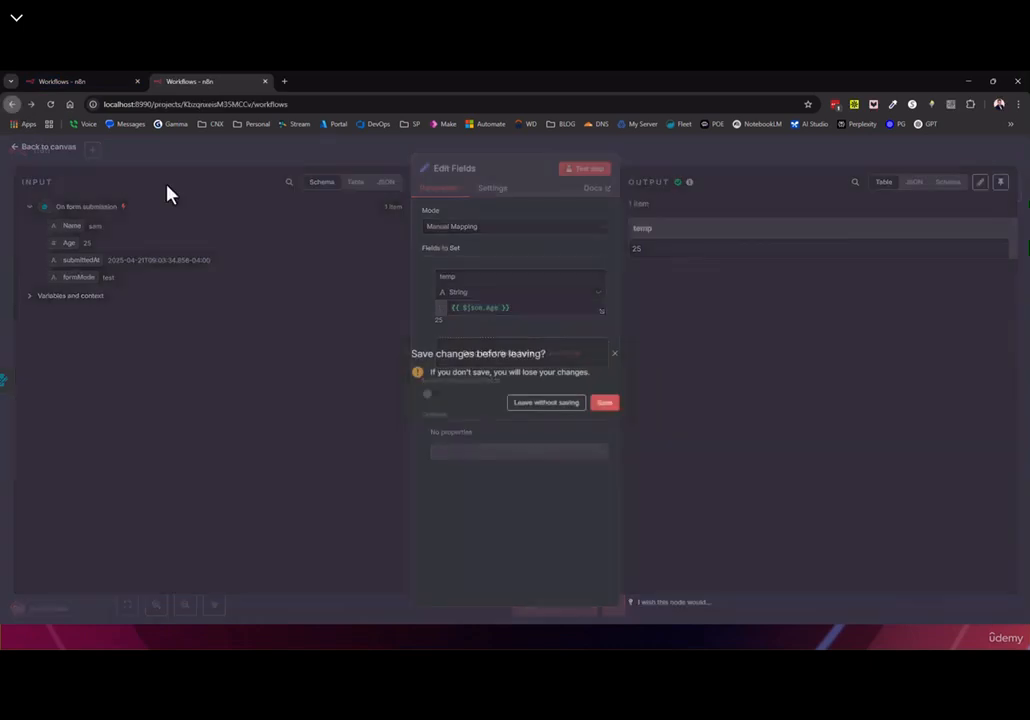
left_click(549, 404)
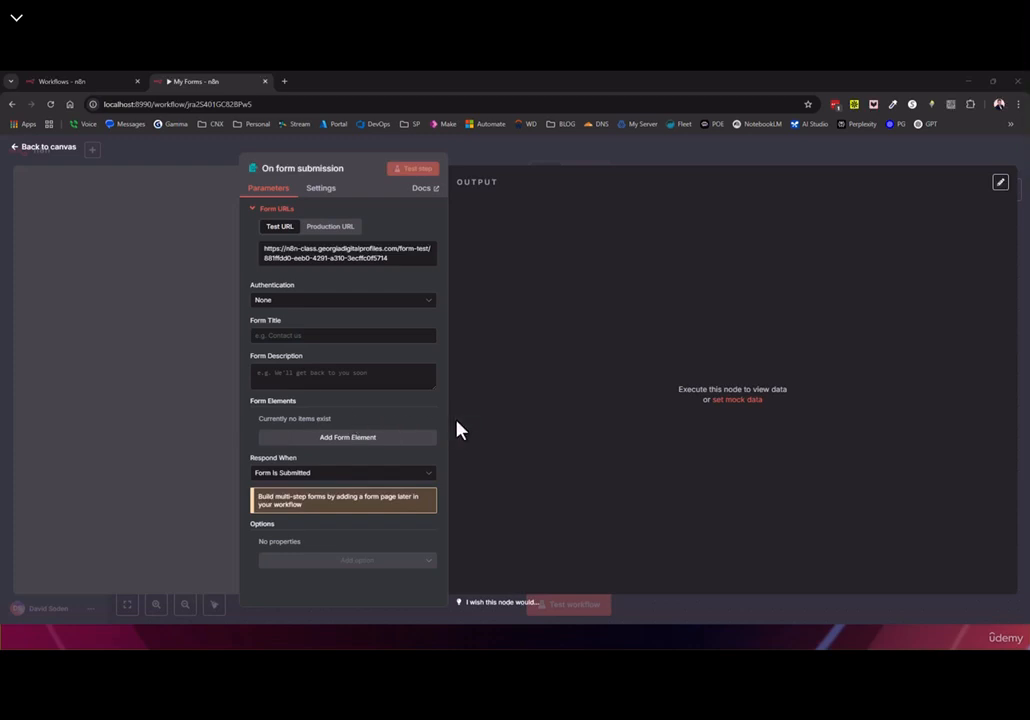
left_click(281, 478)
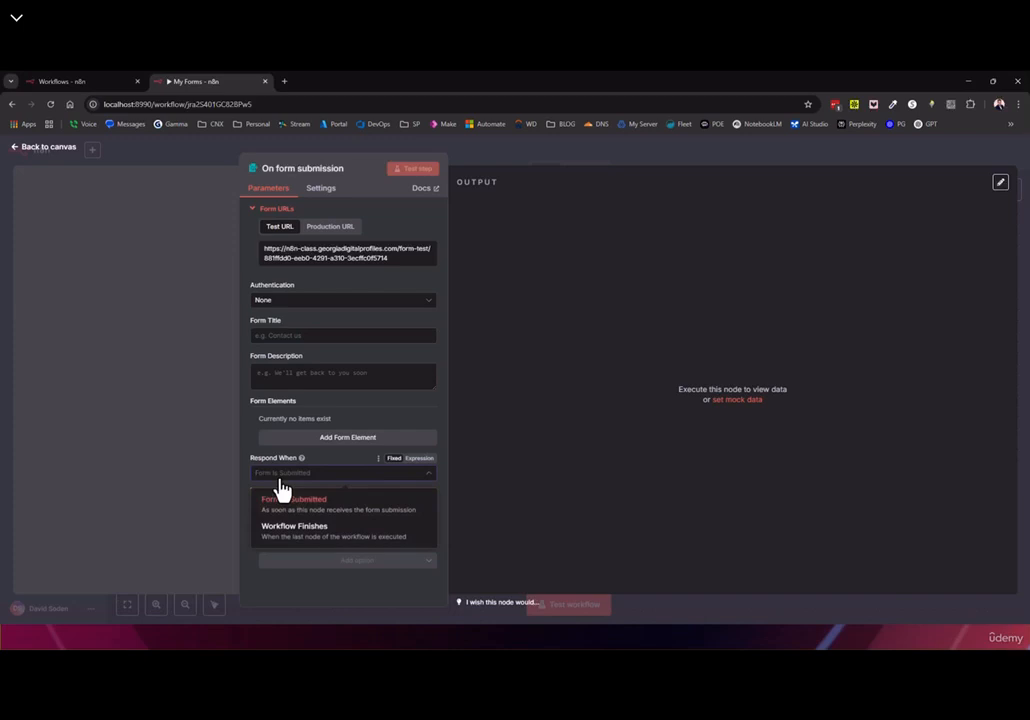
left_click(338, 540)
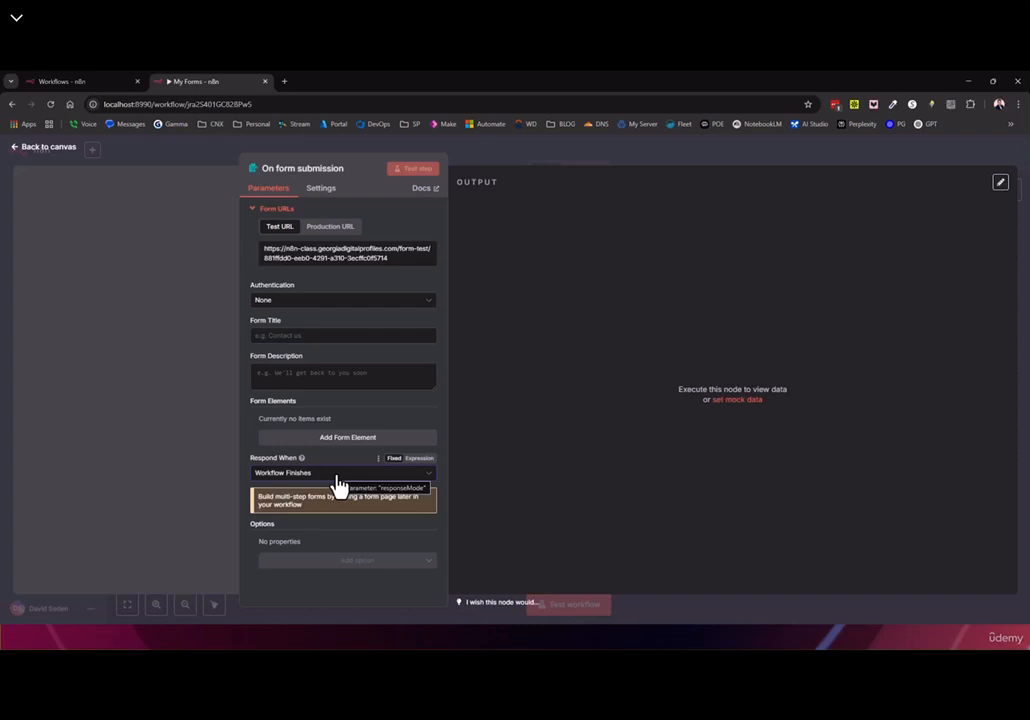
Add a Form Path option to the form trigger and recheck the response timing choices
left_click(325, 564)
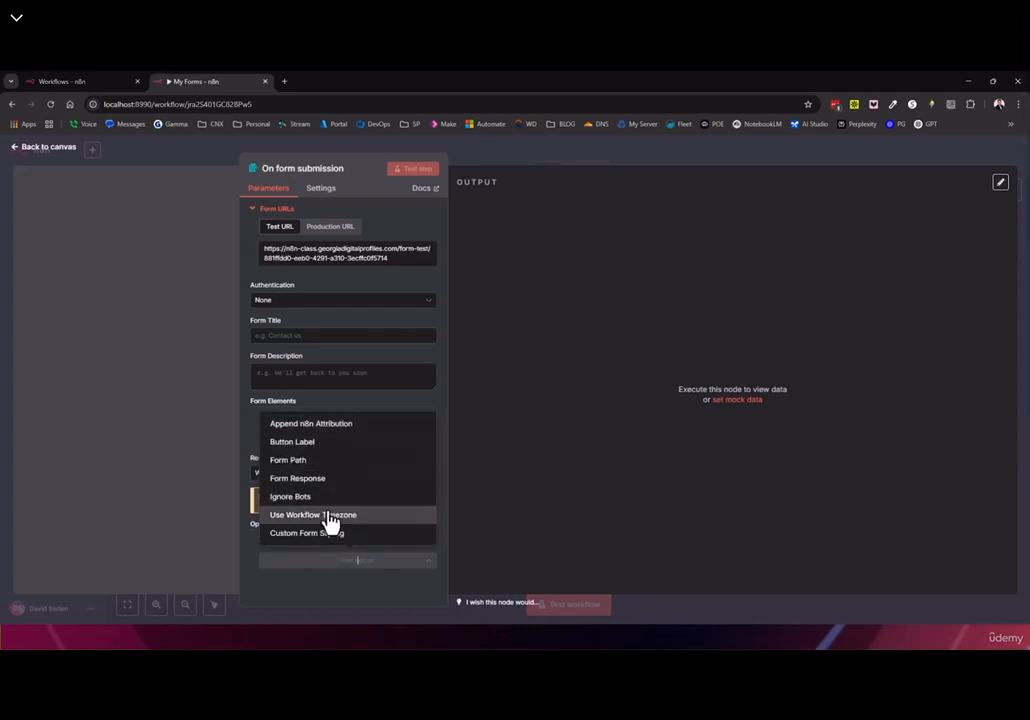
left_click(305, 462)
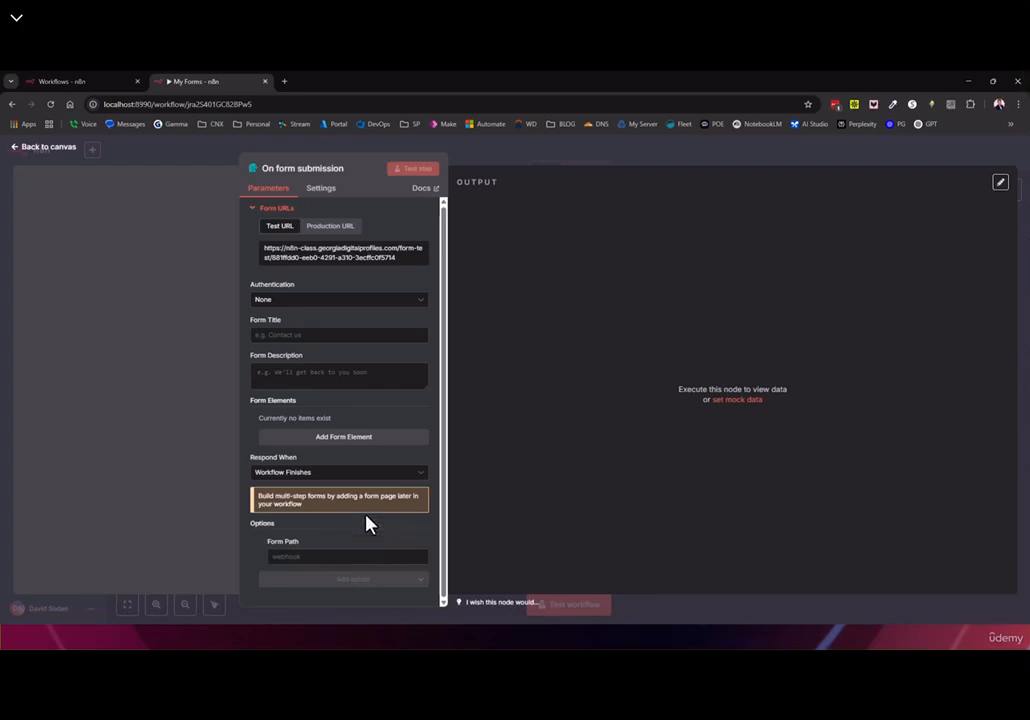
left_click(300, 476)
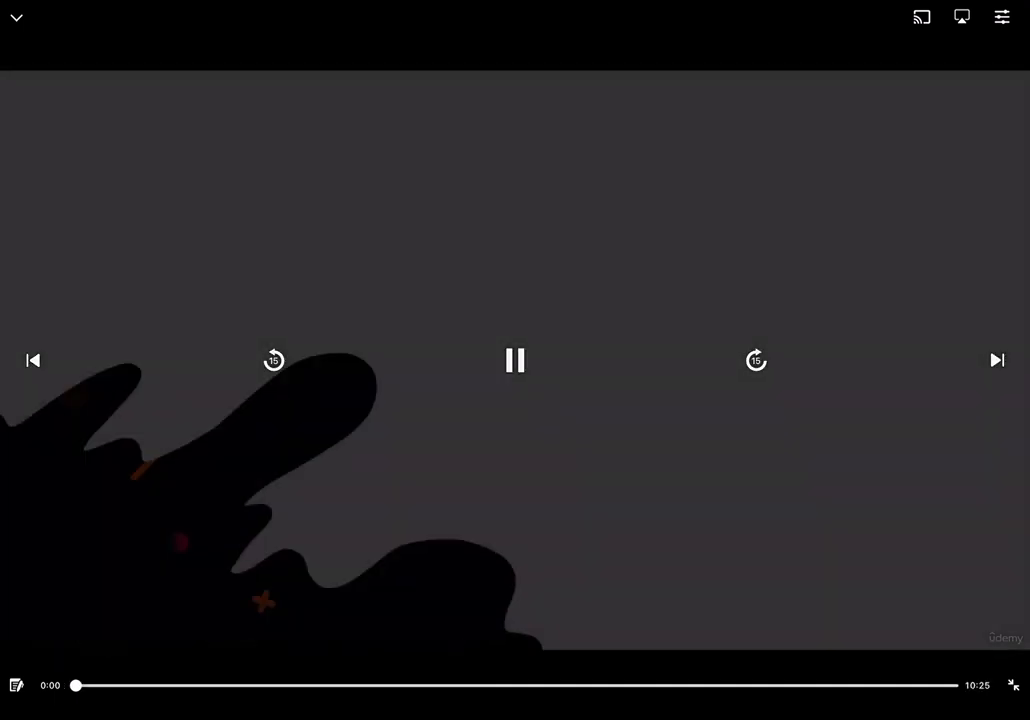
On the empty My Forms canvas, open the 'What triggers this workflow?' trigger list
left_click_drag(985, 4, 965, 220)
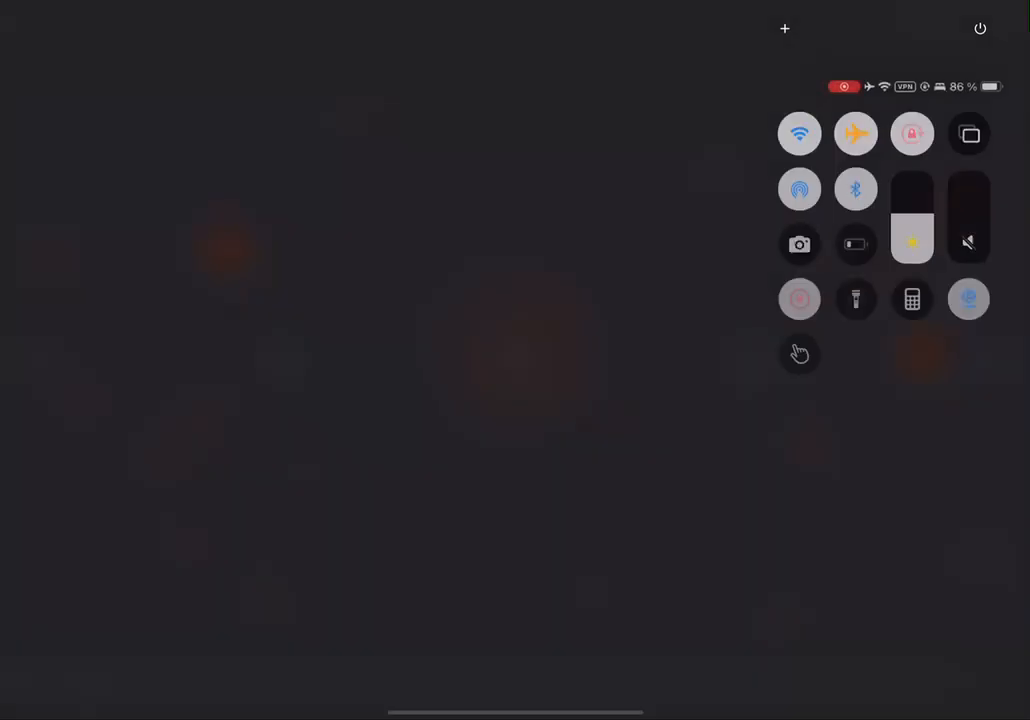
left_click(515, 450)
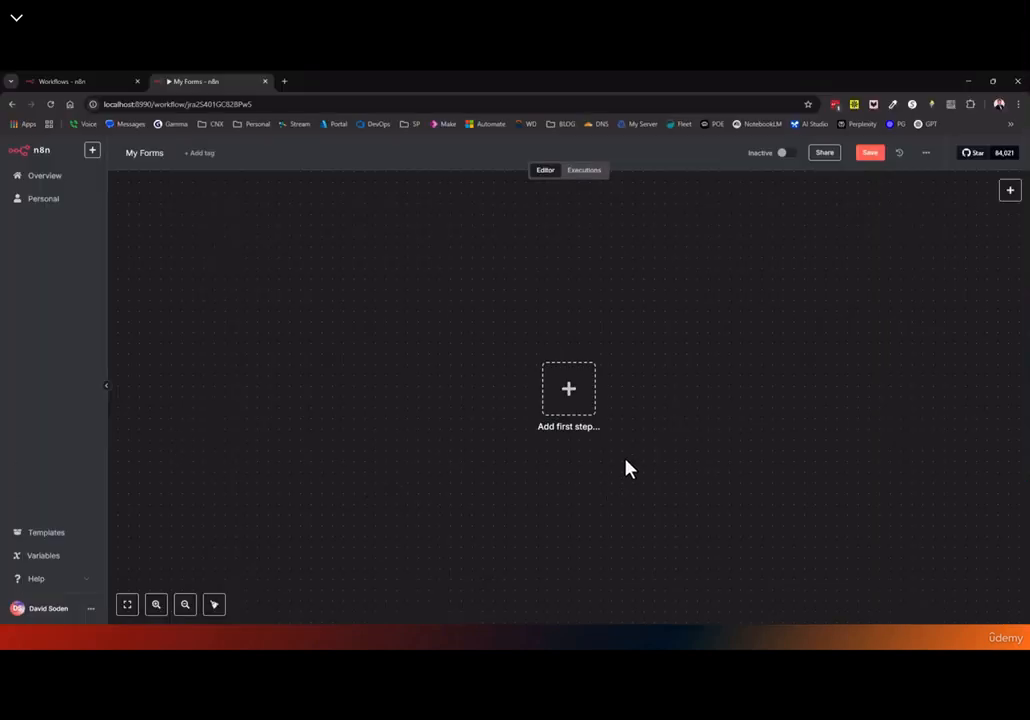
left_click(568, 398)
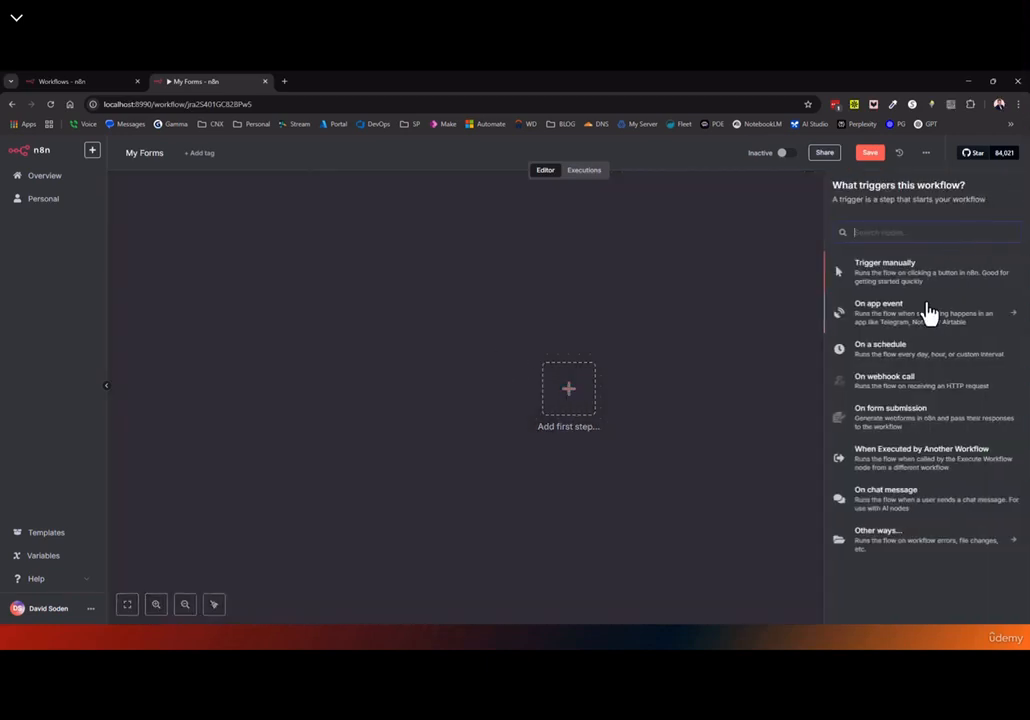
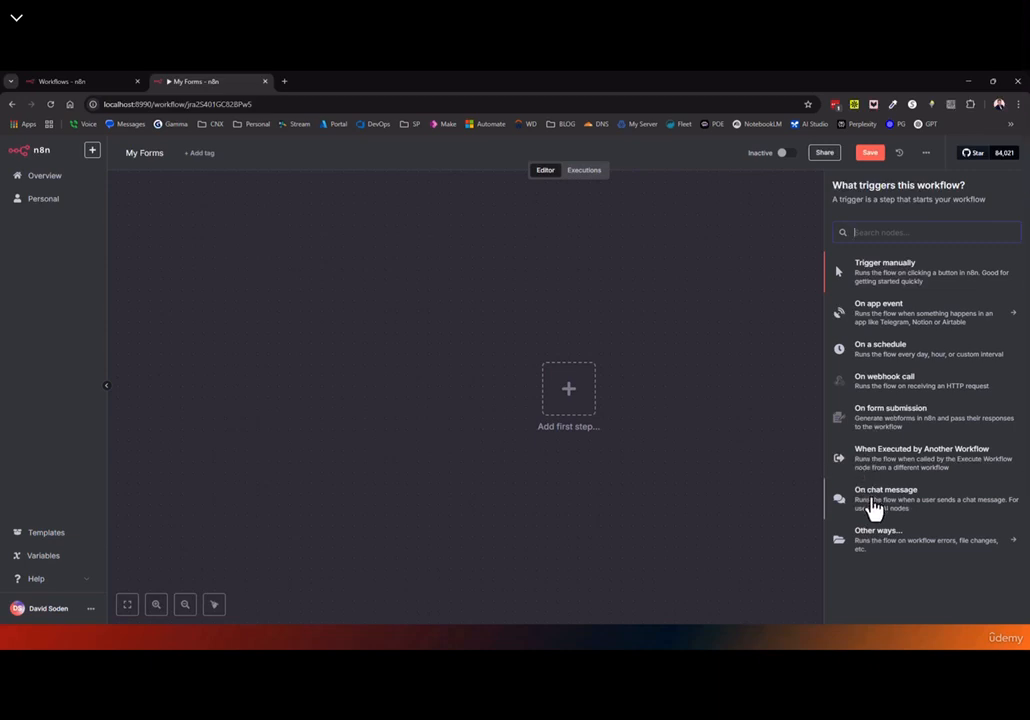
Browse the other trigger types, close the trigger list, and open the n8n templates library
left_click(880, 538)
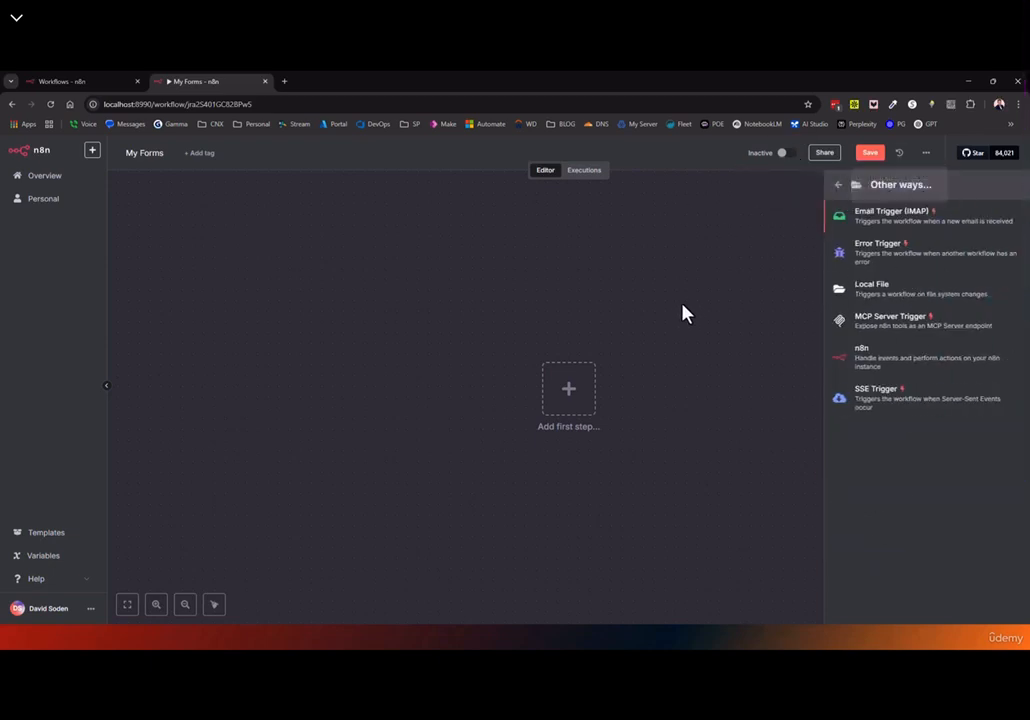
left_click(748, 240)
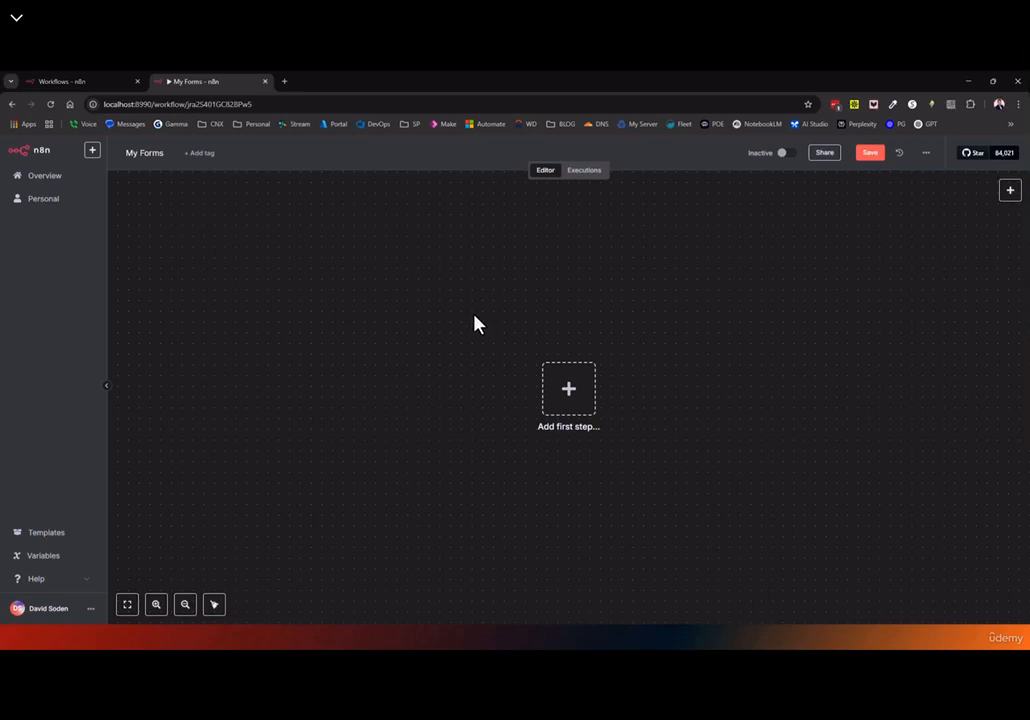
left_click(48, 534)
Filter the n8n.io templates to the Sales category and browse the results
scroll(358, 322, "down", 2)
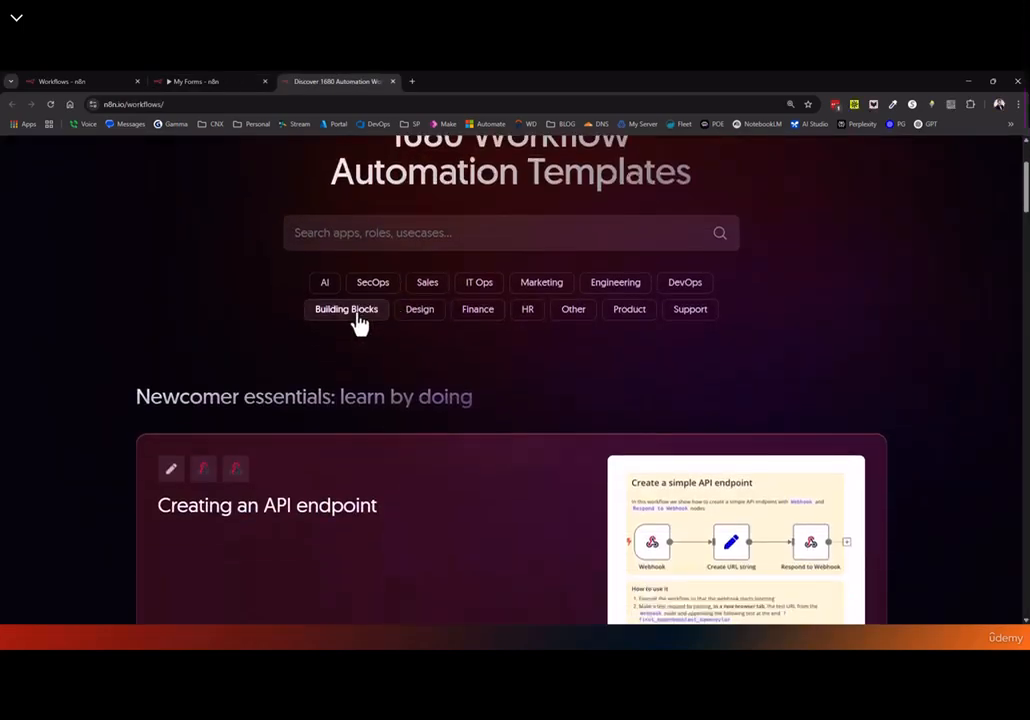
left_click(382, 234)
left_click(844, 343)
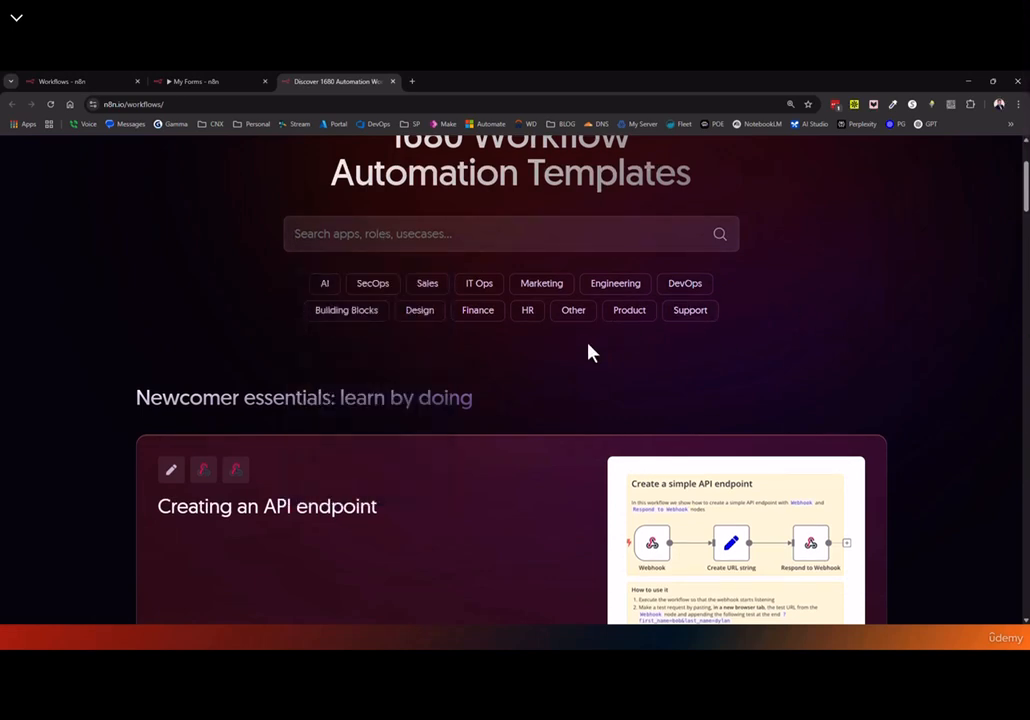
left_click(432, 285)
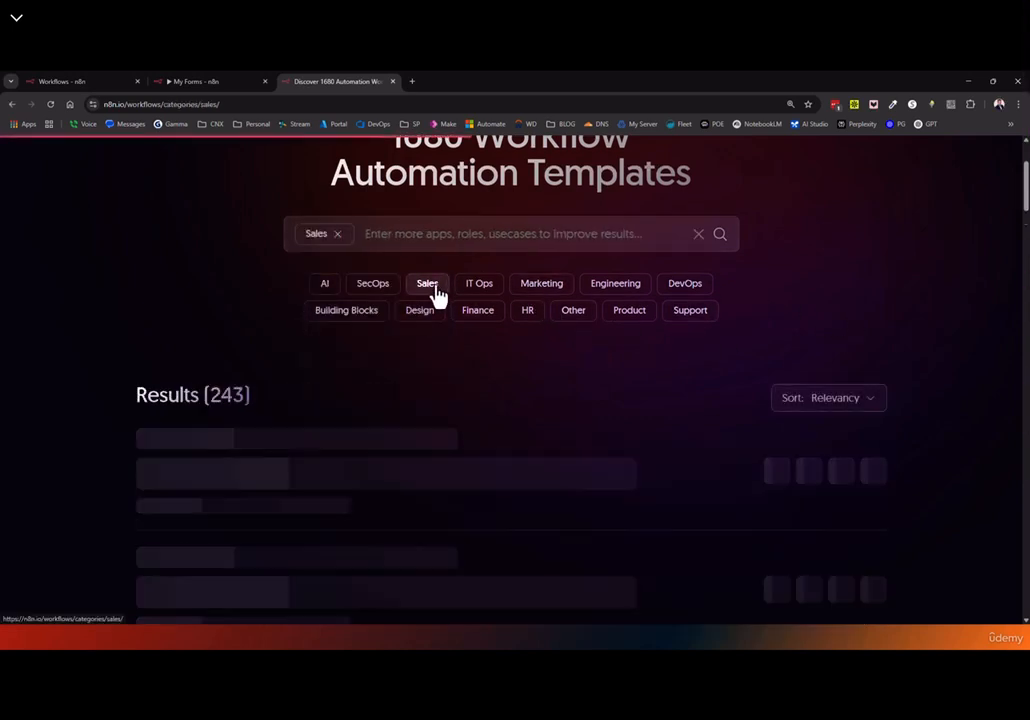
scroll(507, 430, "down", 6)
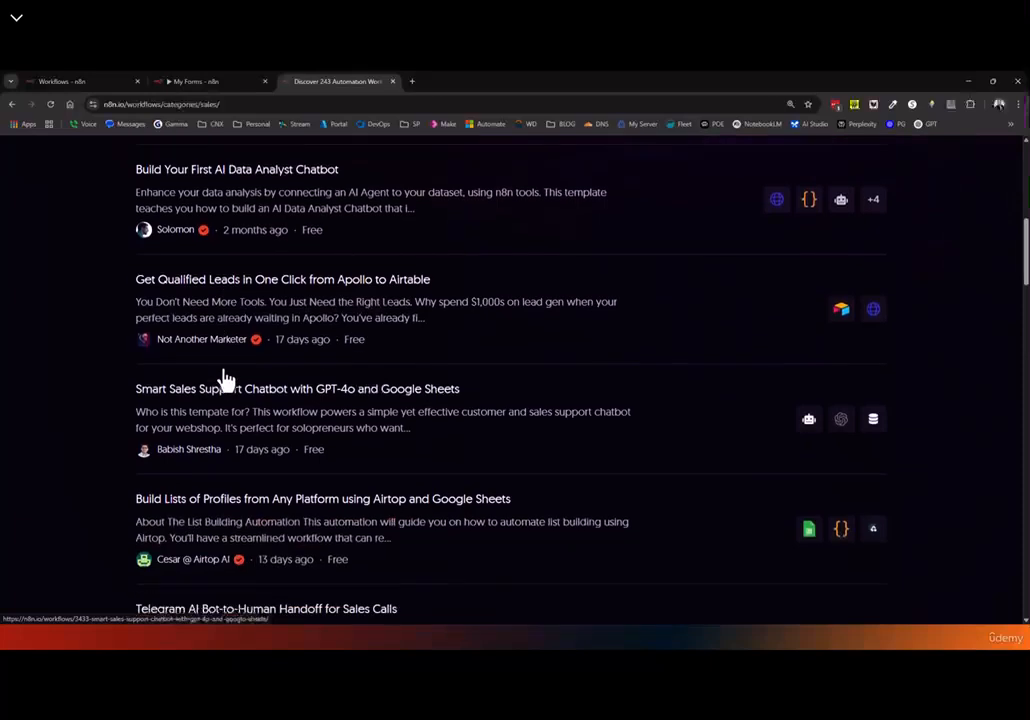
scroll(940, 335, "up", 2)
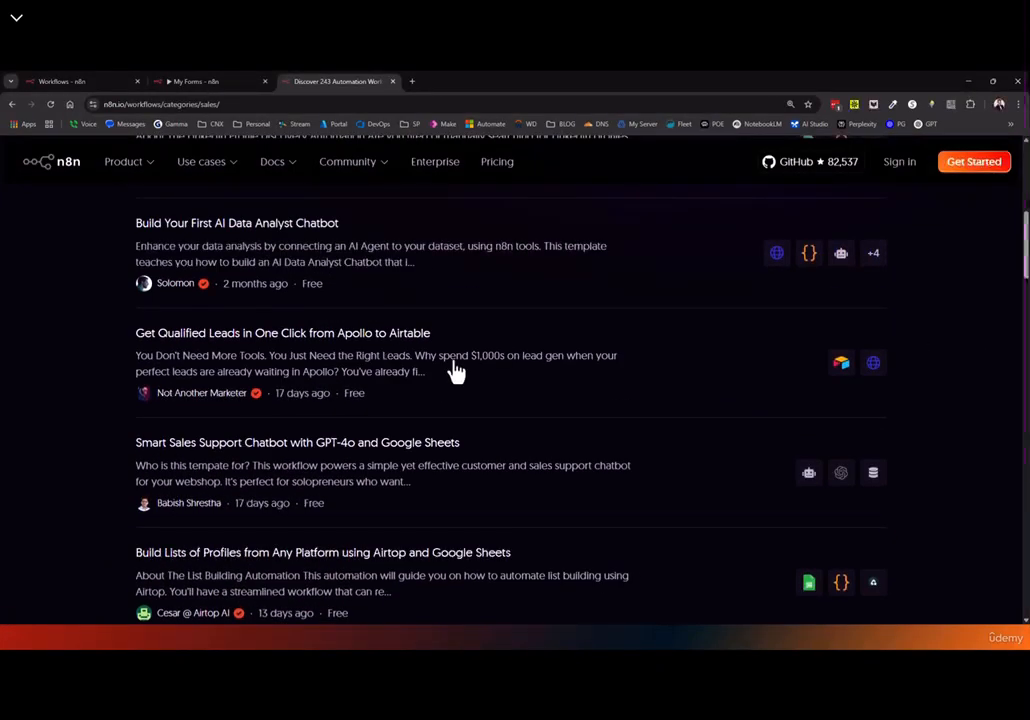
left_click(352, 362)
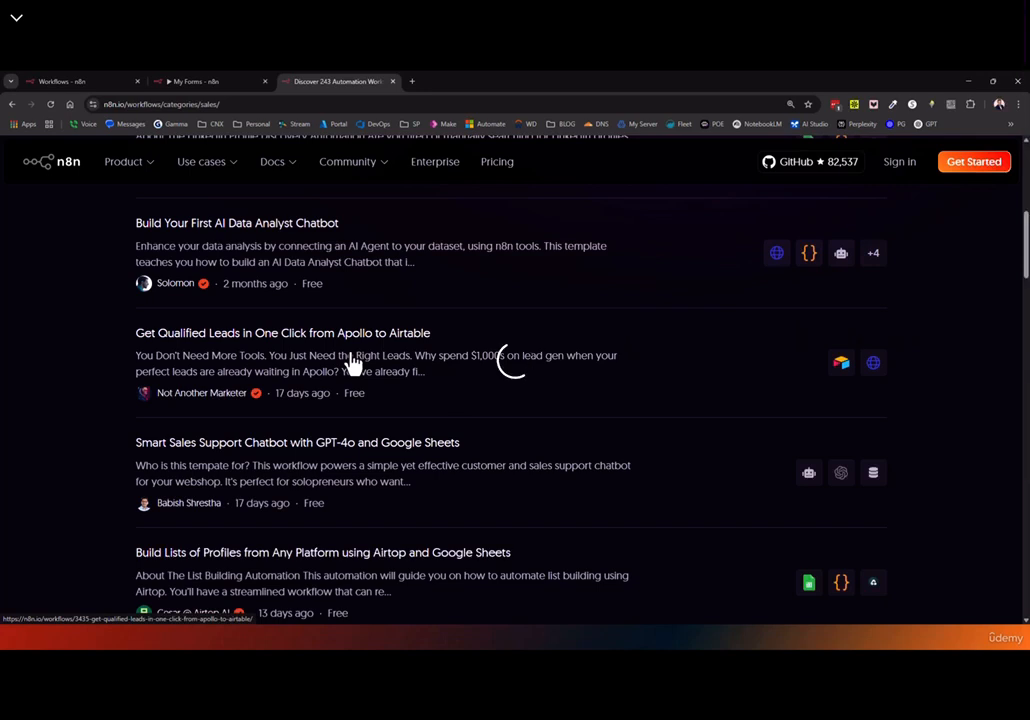
scroll(352, 362, "down", 1)
scroll(352, 362, "down", 2)
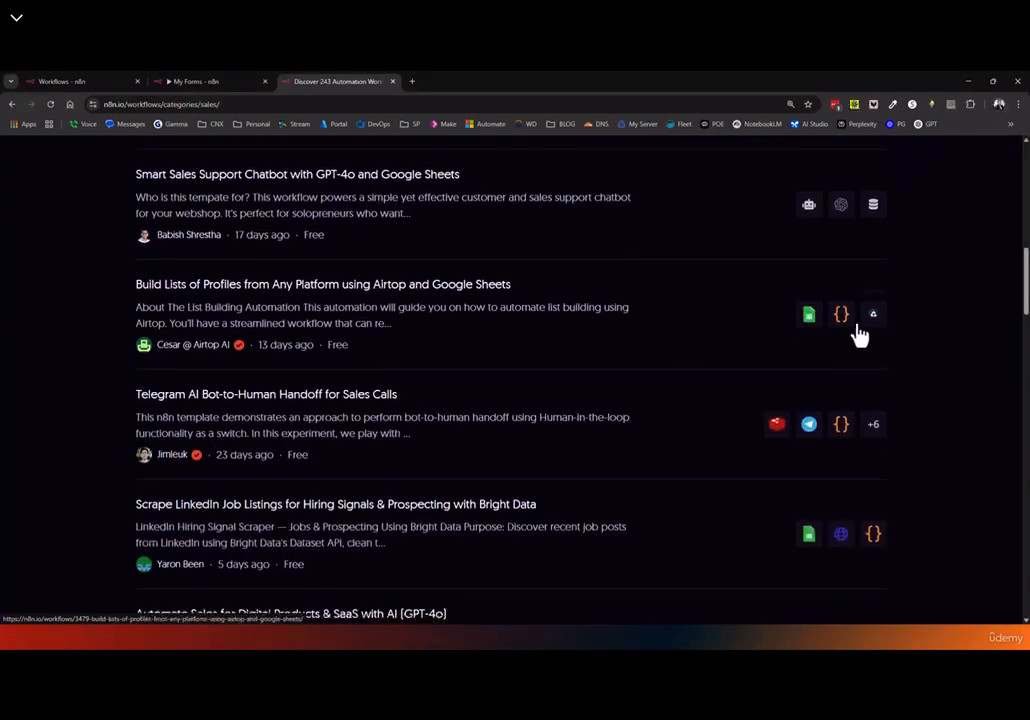
Open the Airtop and Google Sheets profile-list template and copy its workflow JSON
left_click(322, 306)
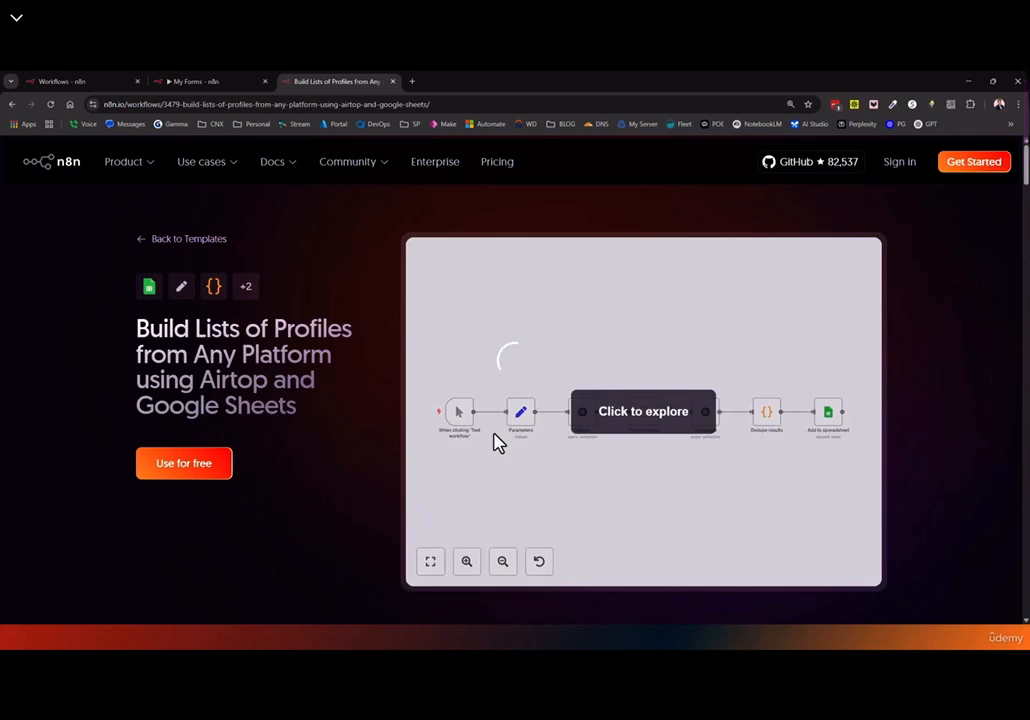
scroll(440, 440, "down", 2)
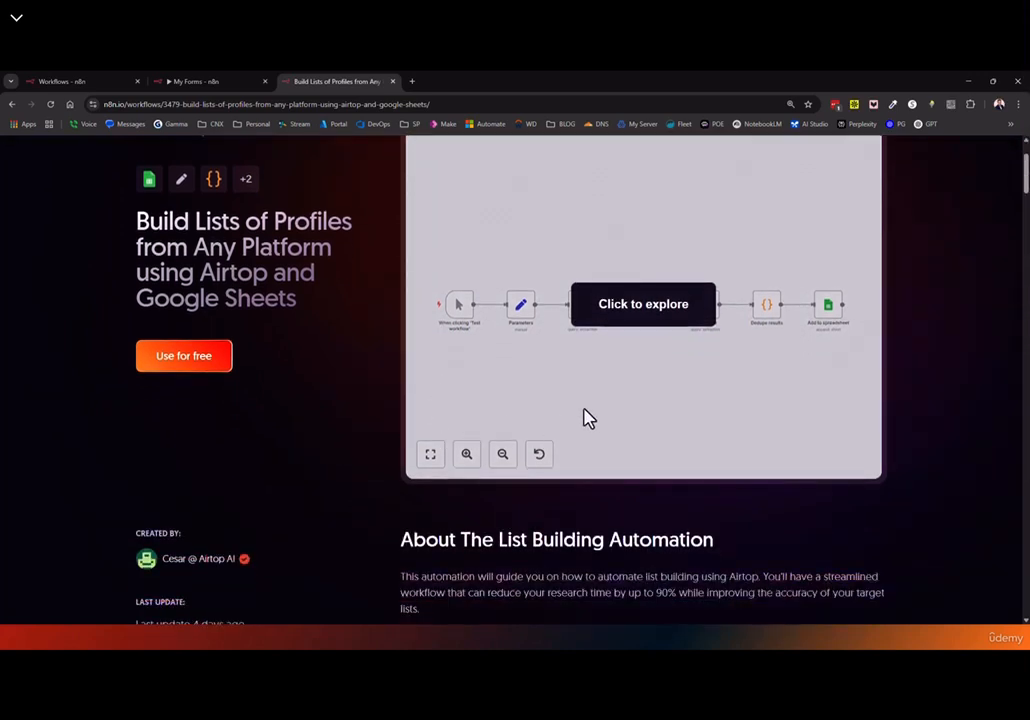
scroll(580, 415, "up", 1)
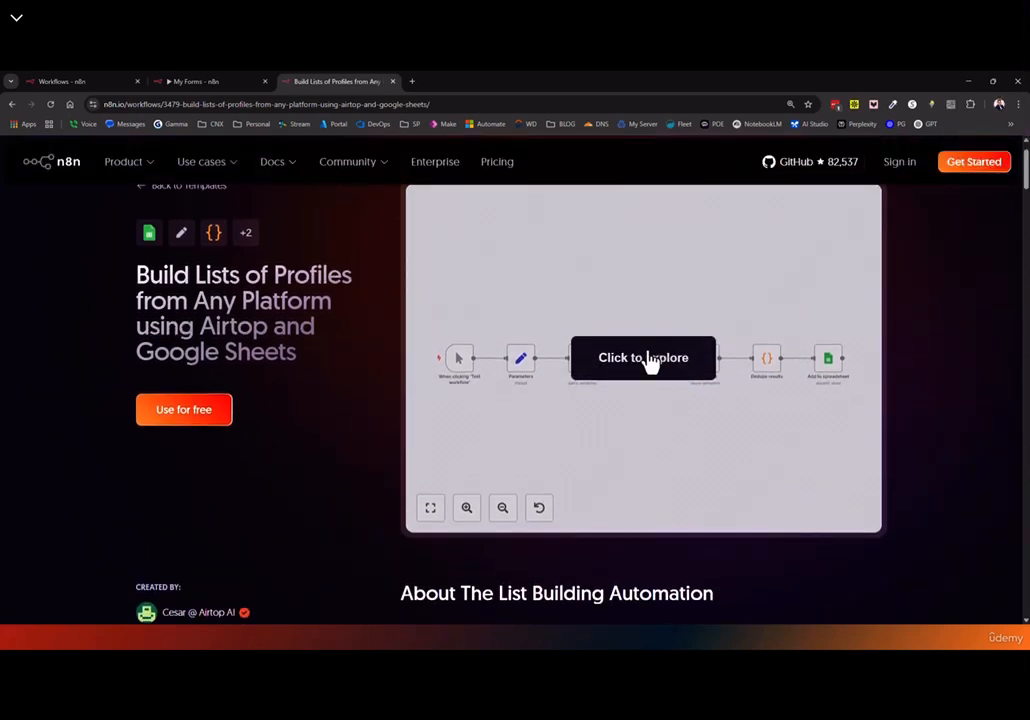
left_click(178, 424)
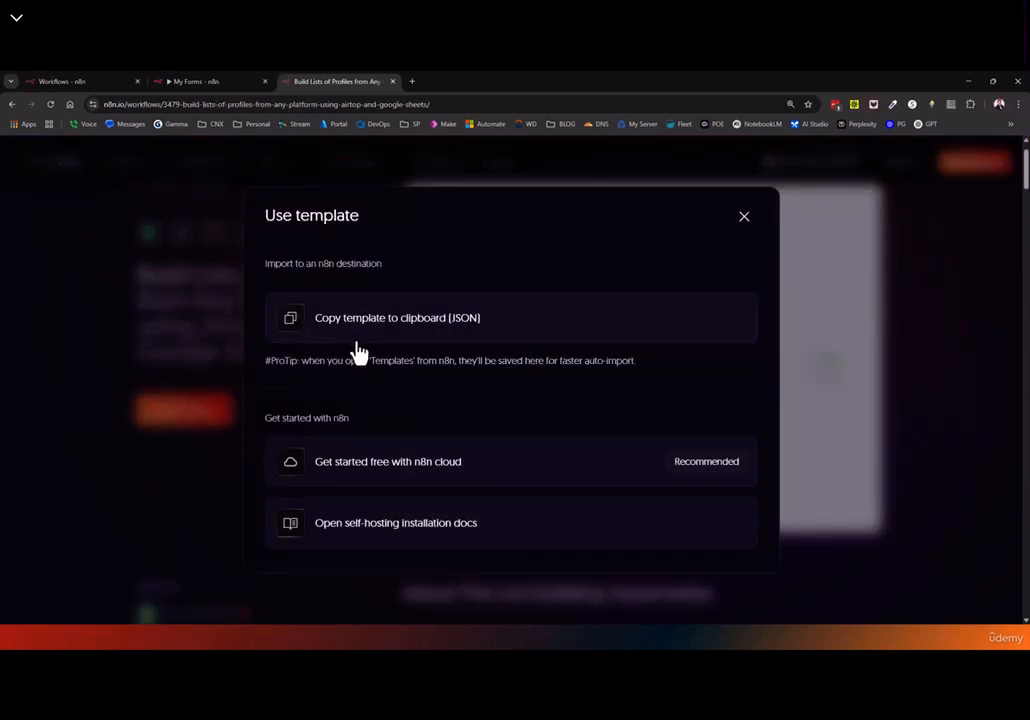
left_click(357, 332)
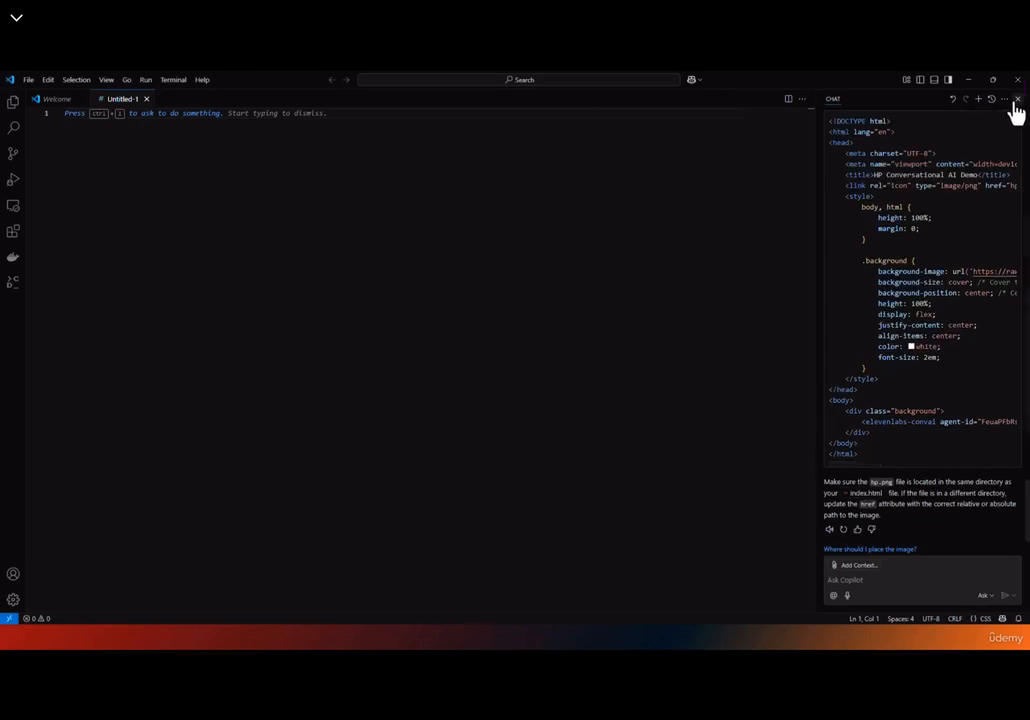
Paste the template JSON into the empty Untitled-1 file, dismissing the chat panel and Ollama notice
left_click(1016, 101)
key("ctrl+v")
key("ctrl+Home")
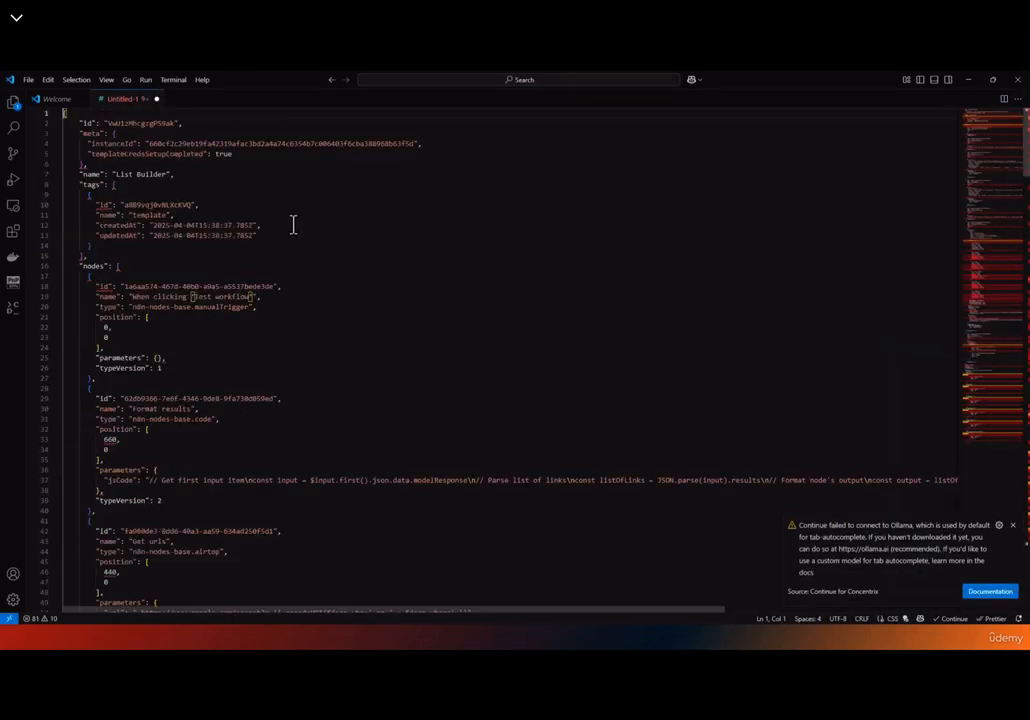
left_click(1013, 525)
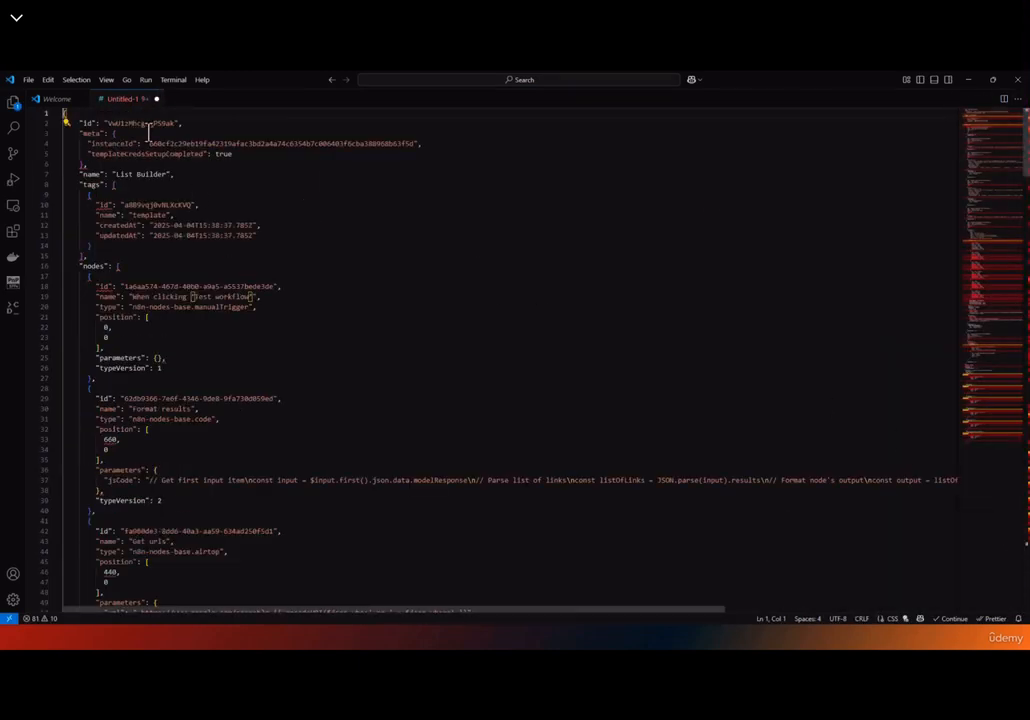
scroll(127, 300, "down", 4)
scroll(136, 290, "up", 4)
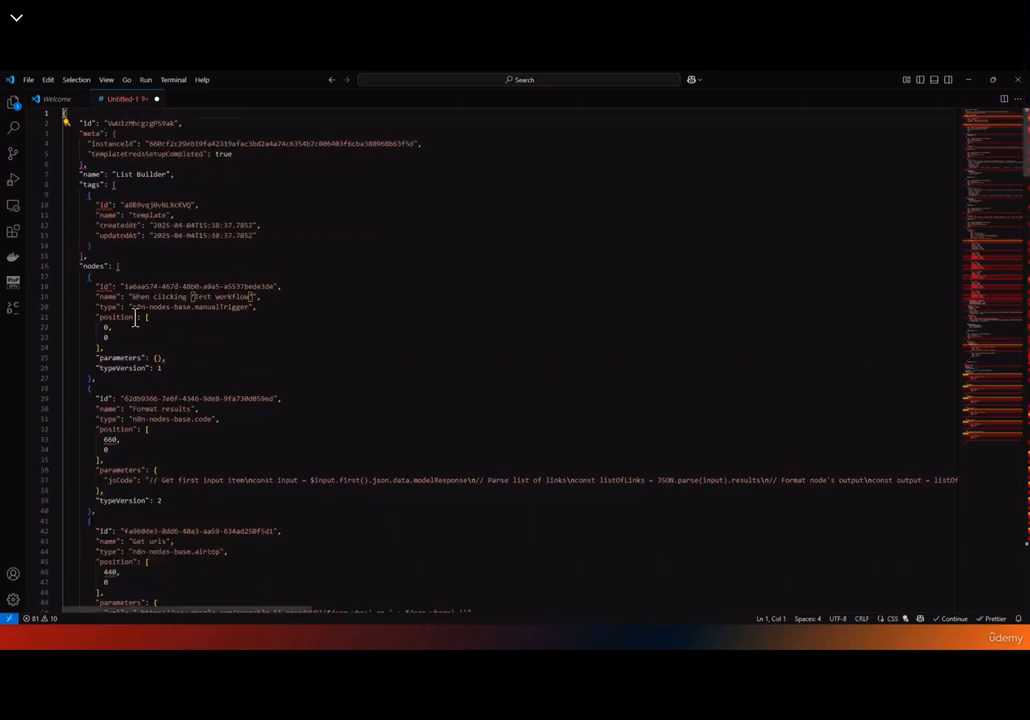
Review the JSON's nodes and the Get urls and Parameters connections, then close VS Code
left_click_drag(63, 113, 66, 113)
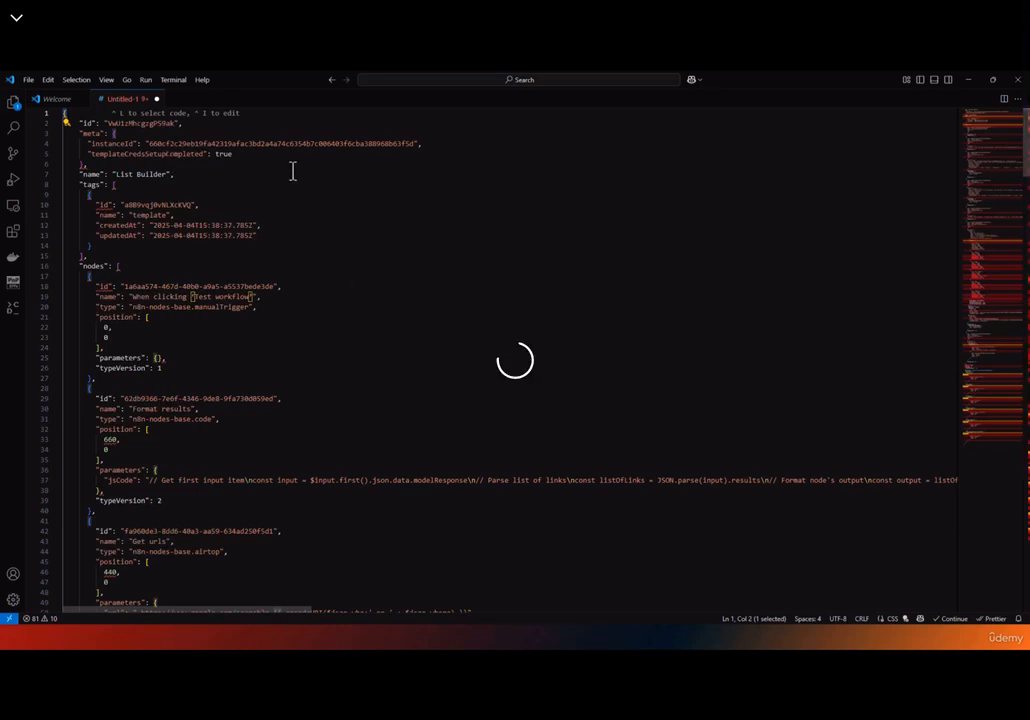
scroll(244, 200, "down", 3)
scroll(244, 200, "down", 20)
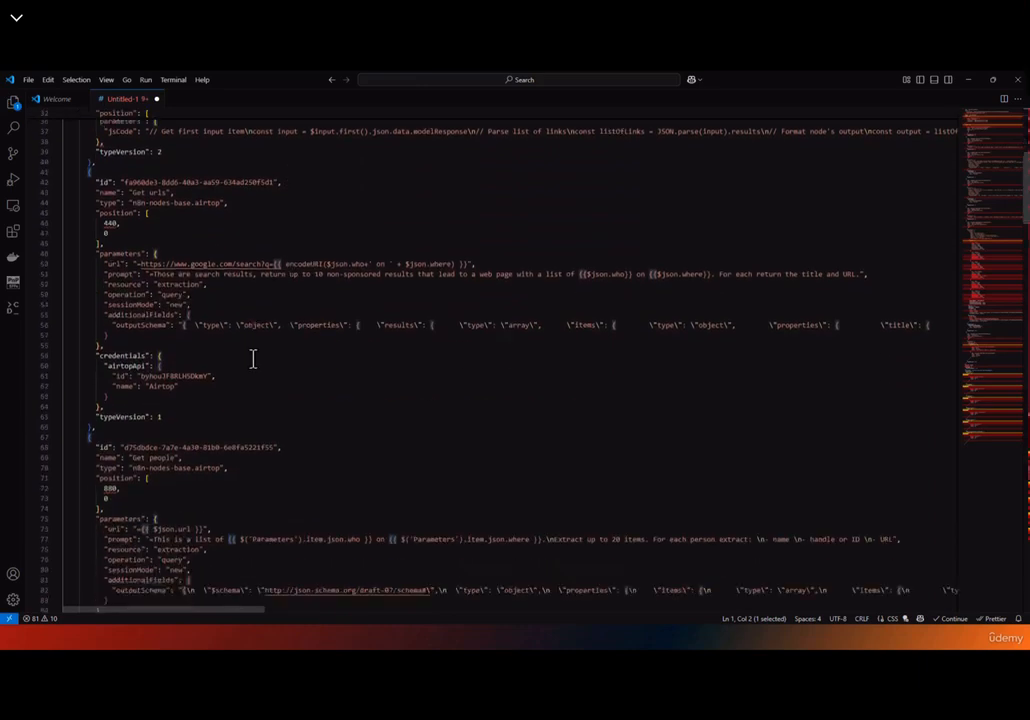
scroll(254, 358, "down", 20)
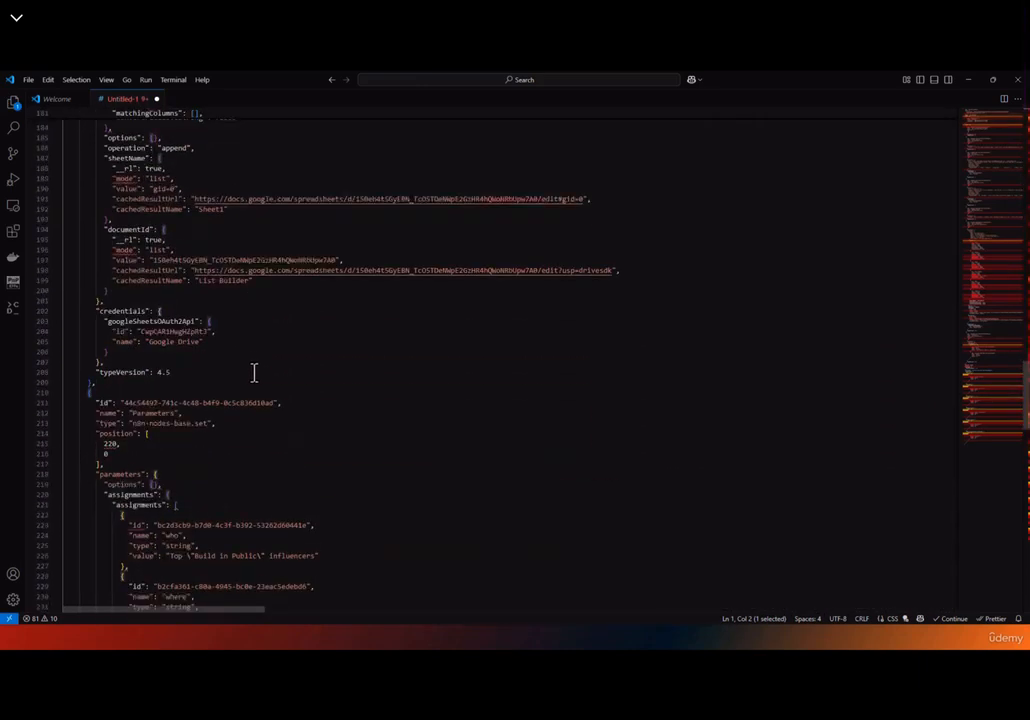
scroll(269, 430, "down", 20)
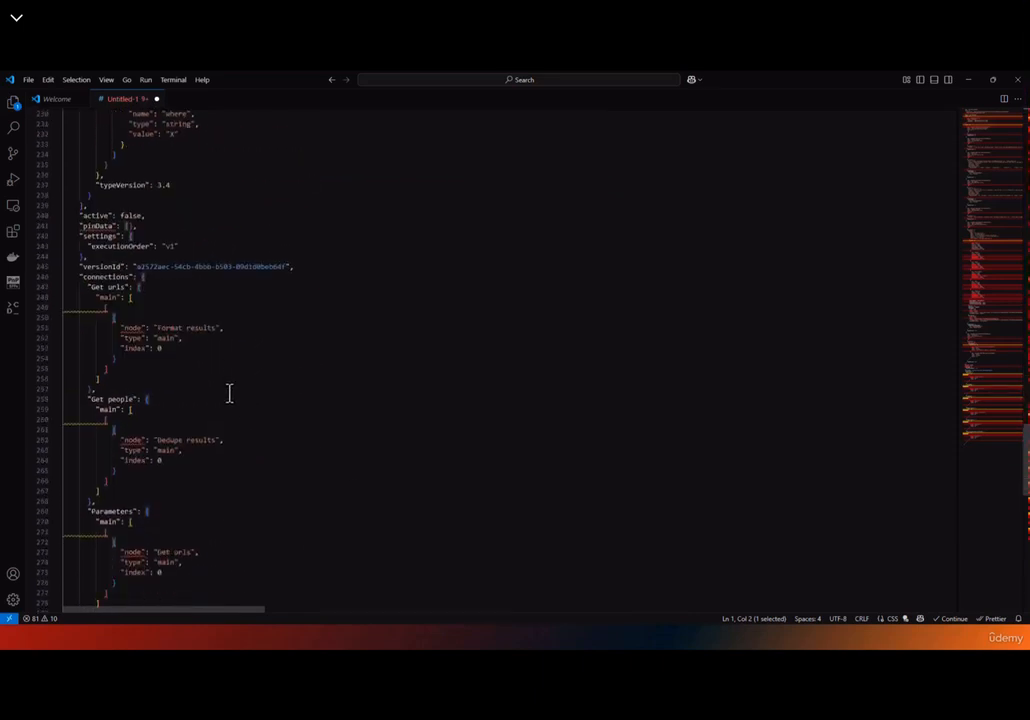
left_click_drag(161, 329, 166, 312)
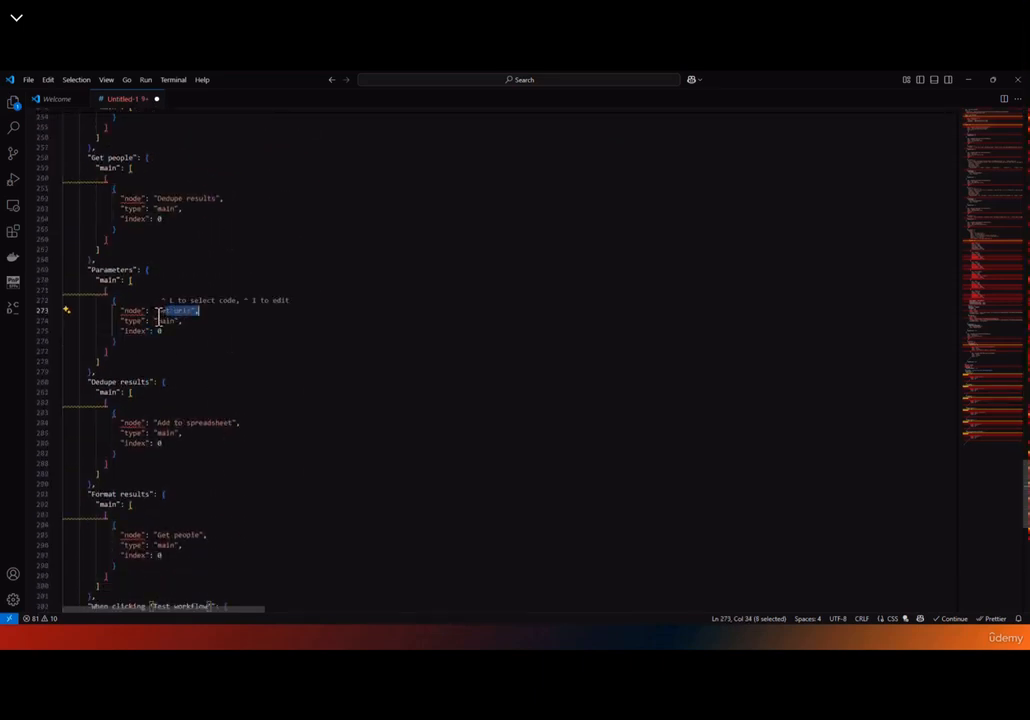
double_click(126, 311)
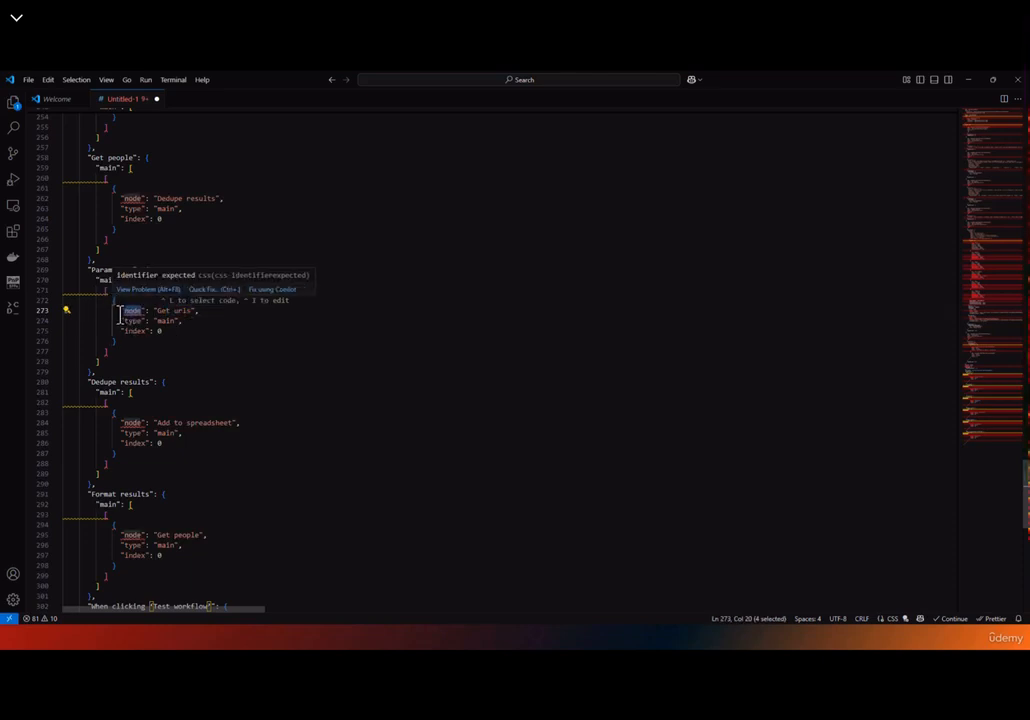
left_click(243, 390)
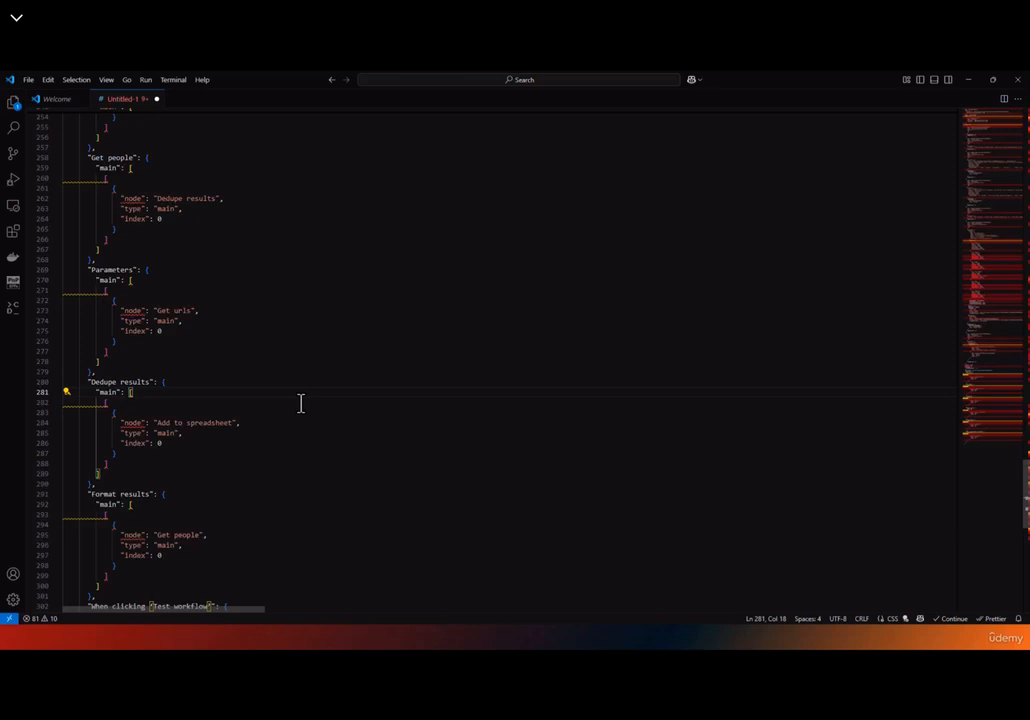
scroll(235, 430, "down", 7)
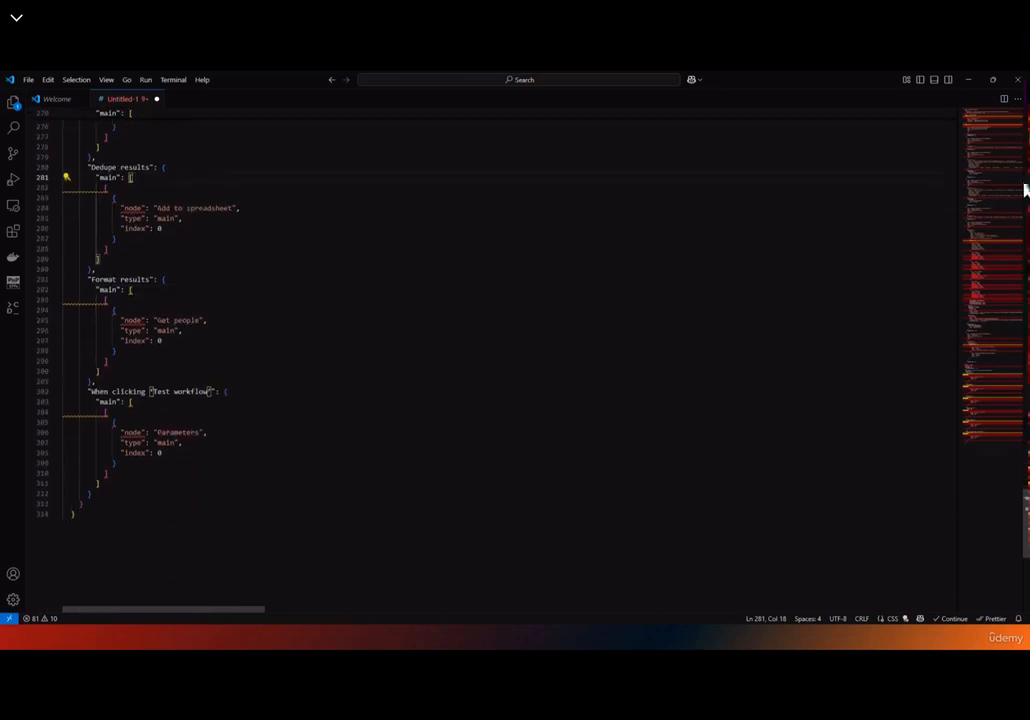
left_click(1017, 84)
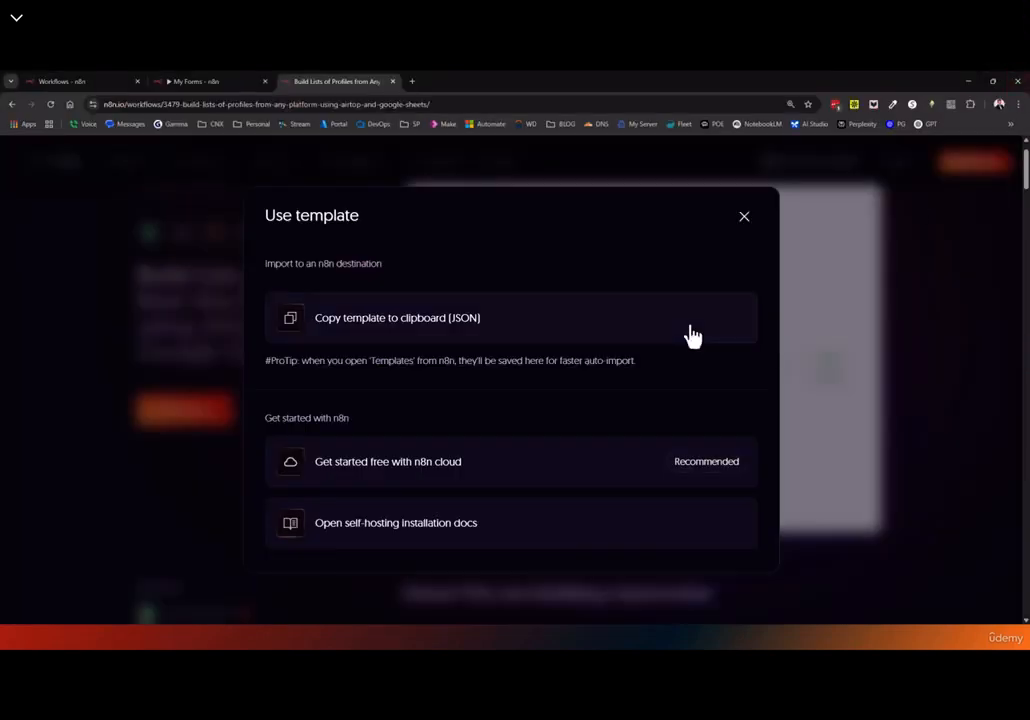
left_click(100, 82)
left_click(266, 82)
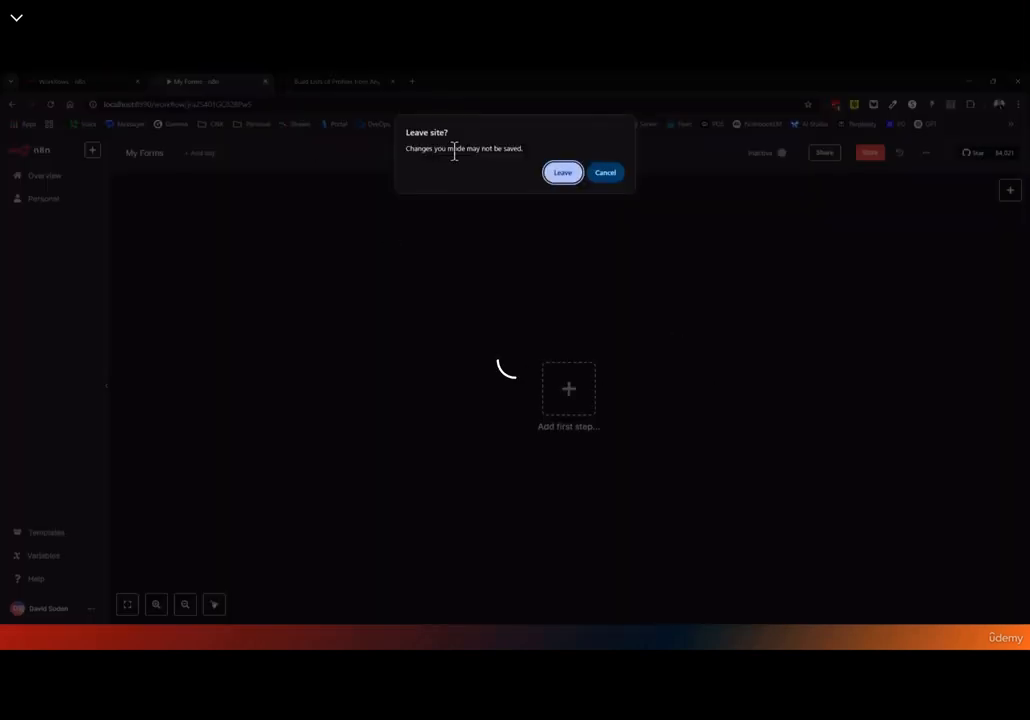
left_click(558, 175)
left_click(70, 82)
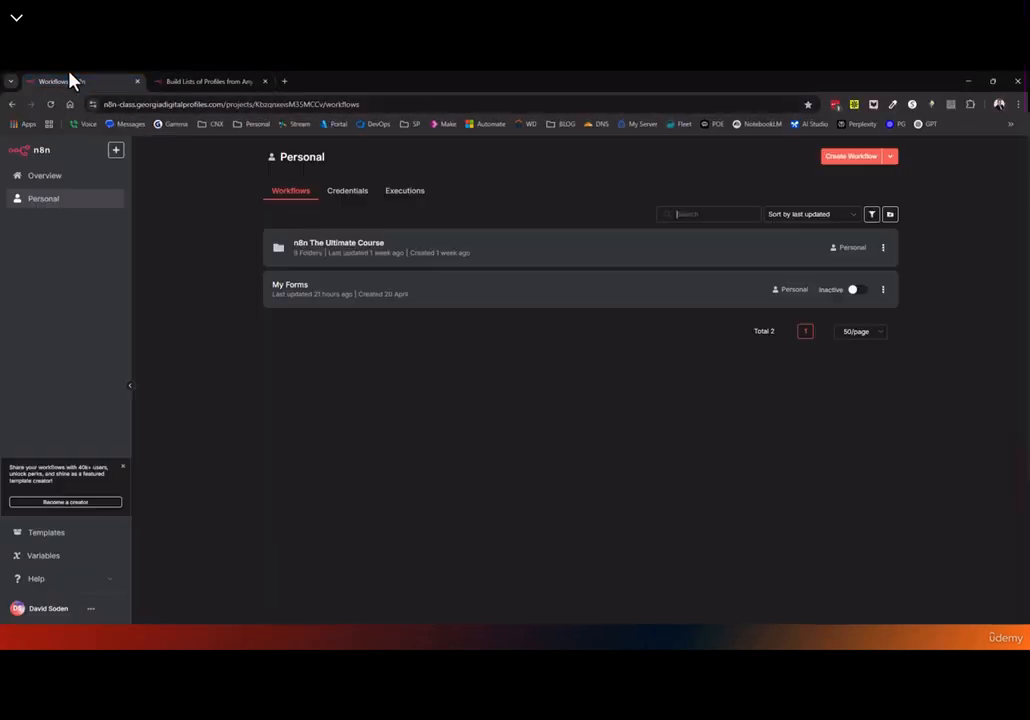
left_click(857, 157)
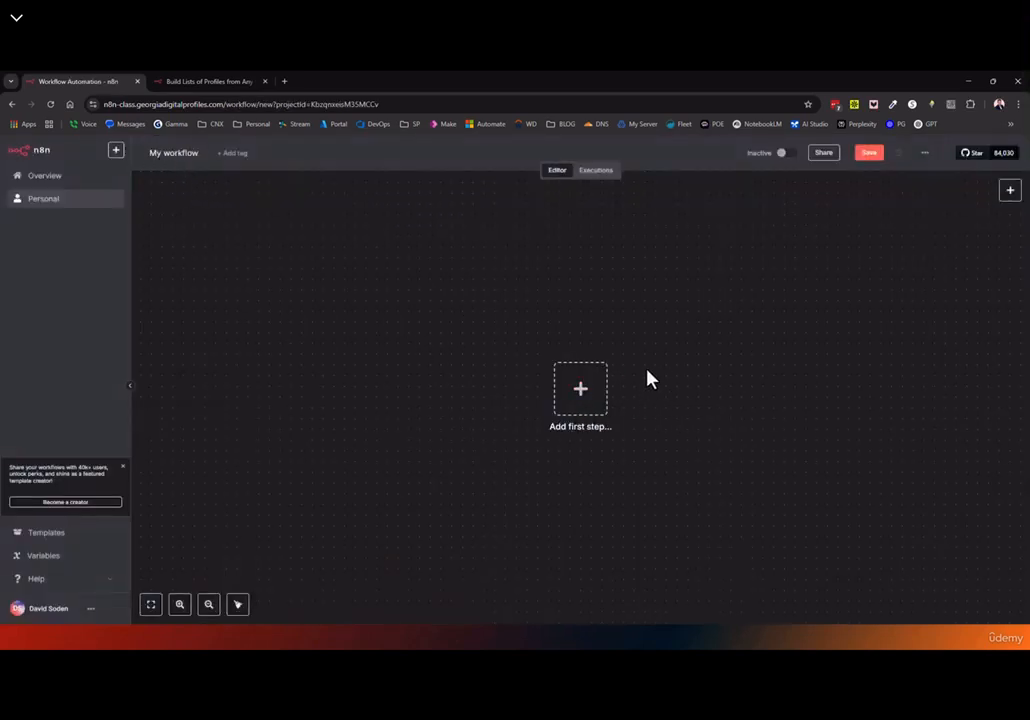
right_click(668, 318)
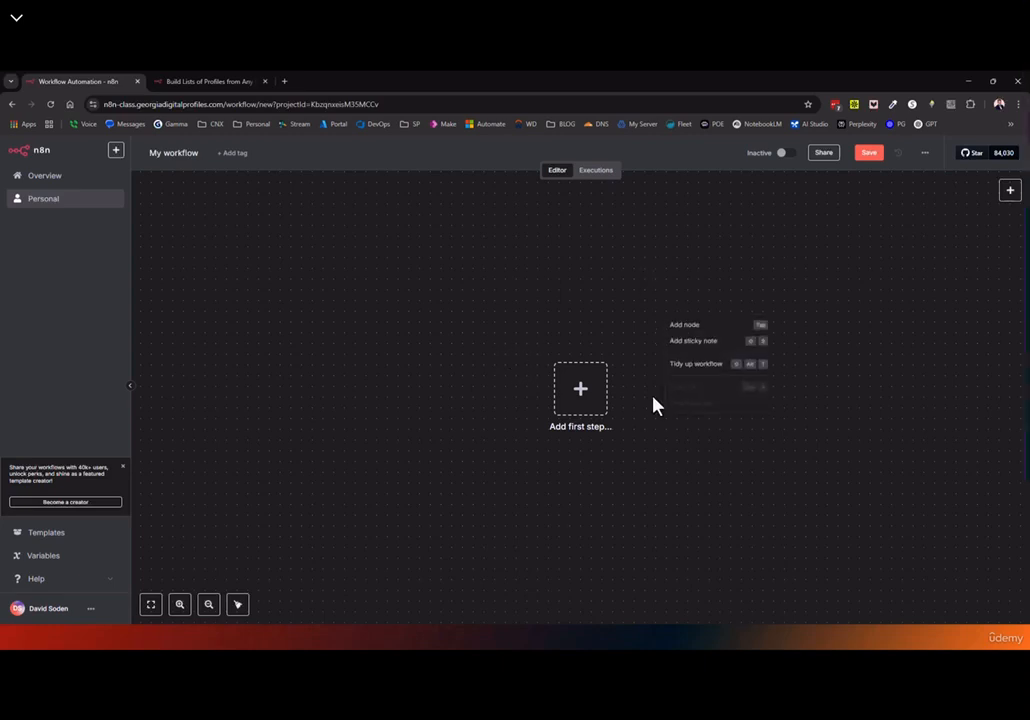
left_click(651, 481)
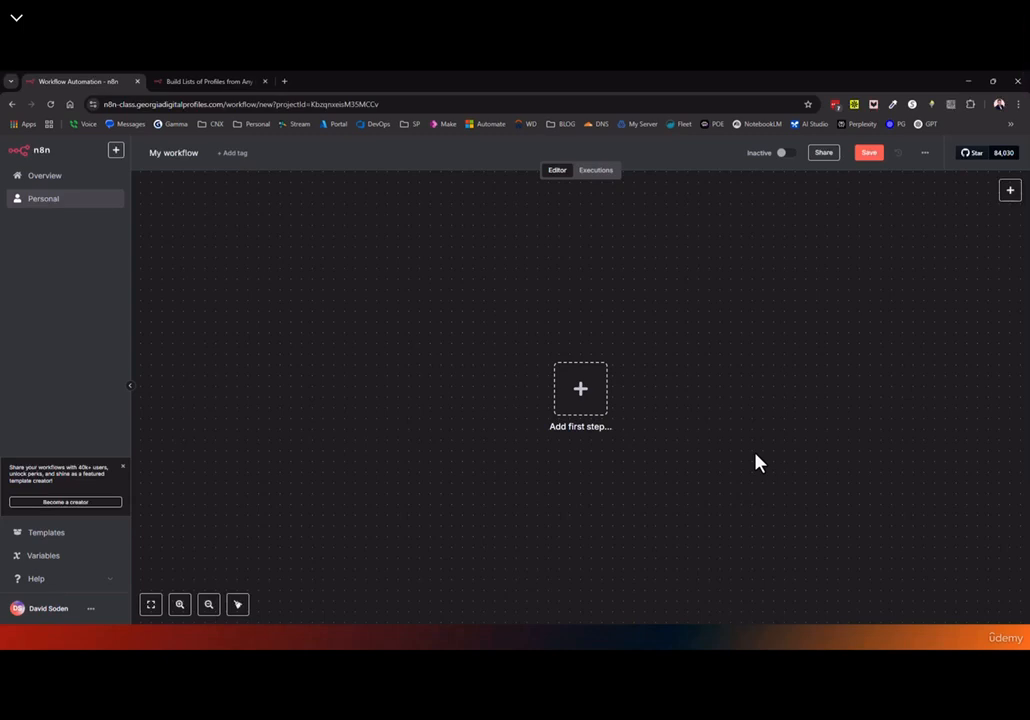
key("ctrl+v")
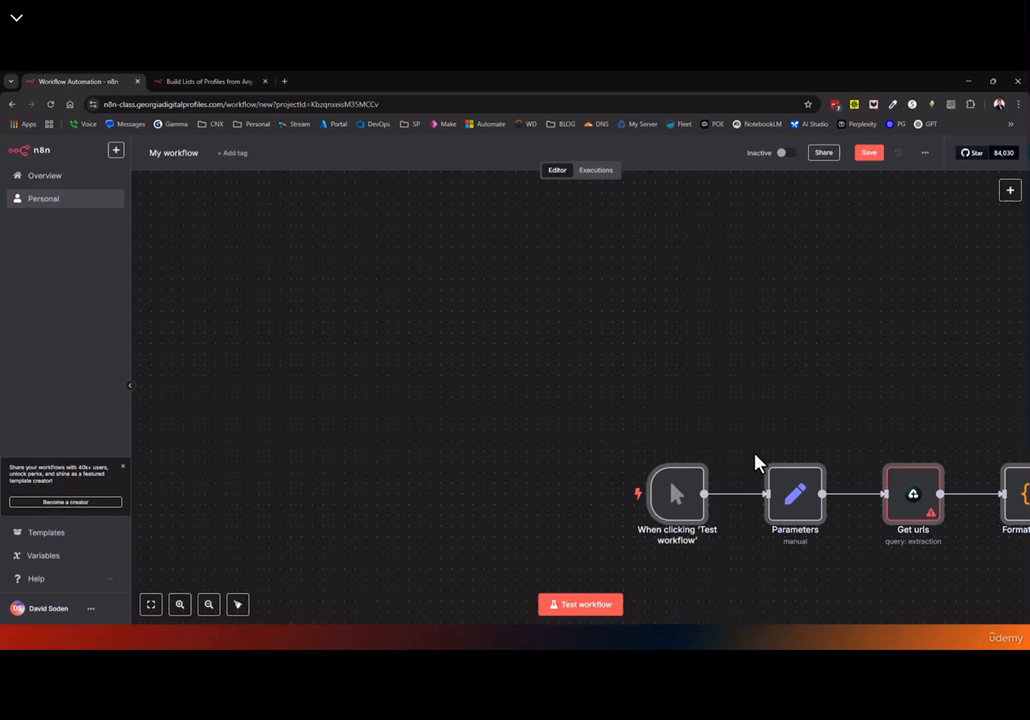
Fit the pasted template in view and copy only its Format results node
left_click(151, 604)
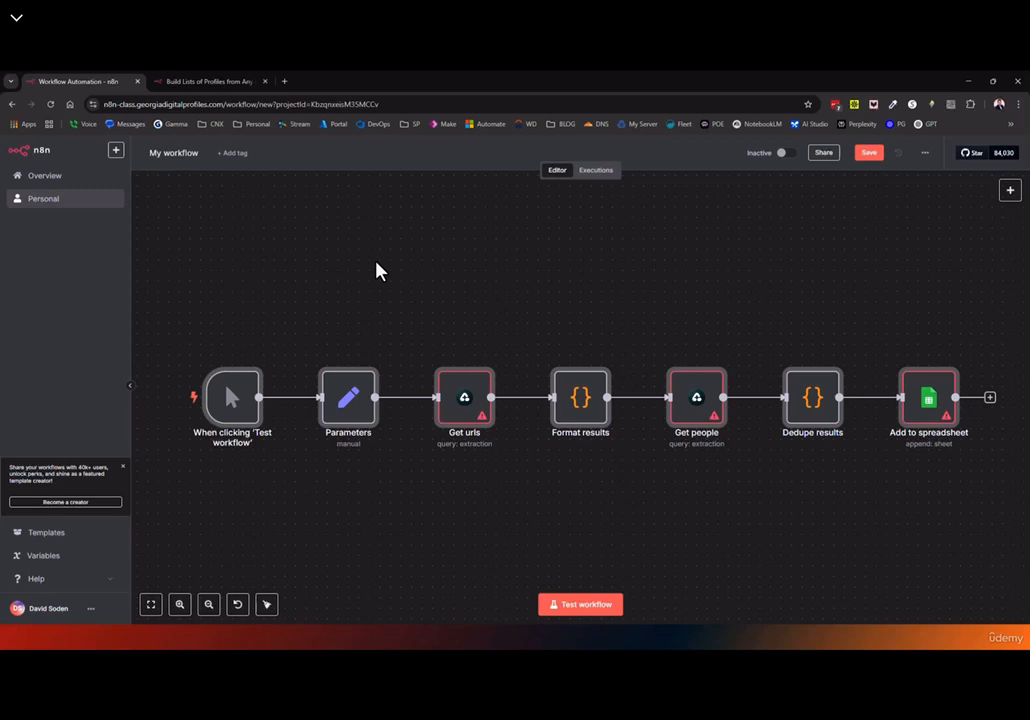
left_click(599, 359)
left_click_drag(503, 287, 625, 477)
left_click_drag(531, 309, 630, 524)
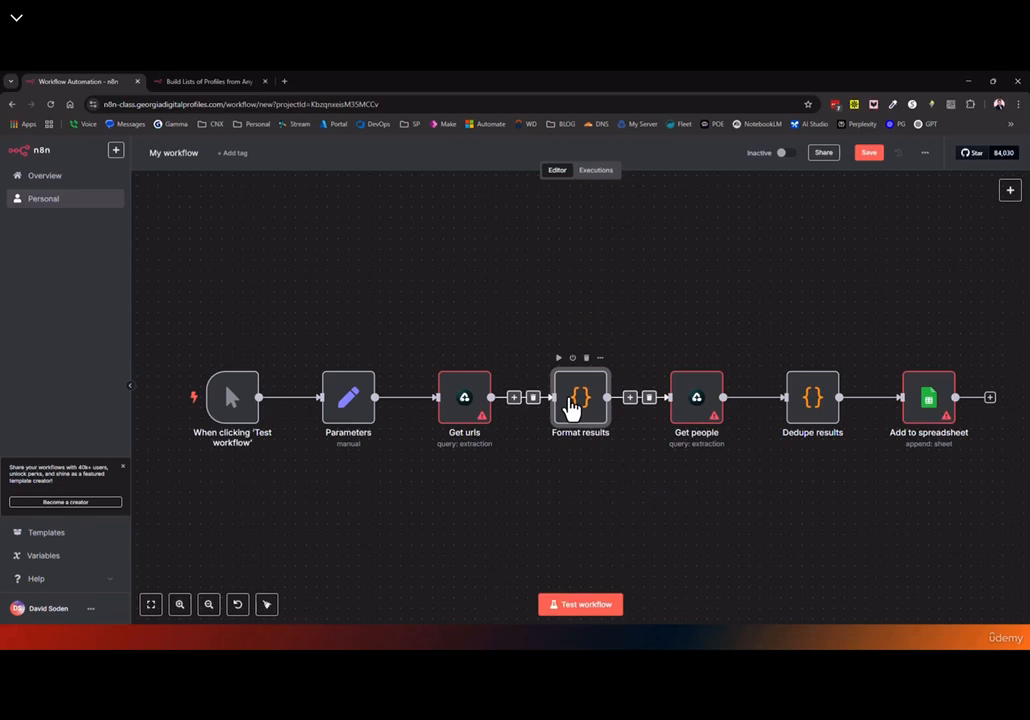
key("ctrl+c")
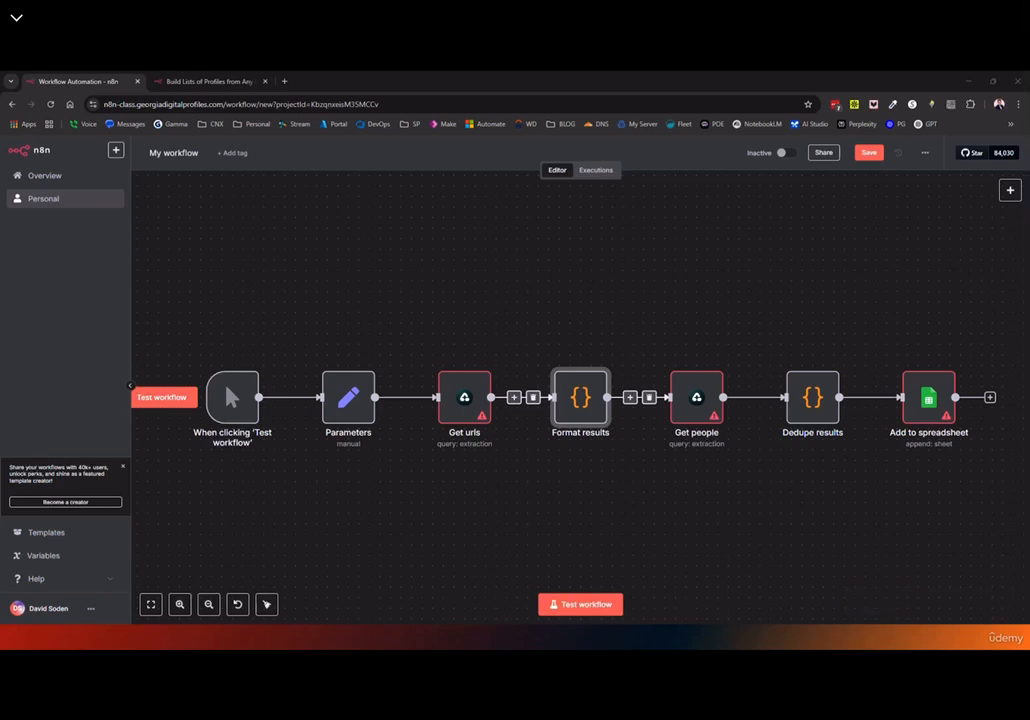
left_click_drag(453, 76, 445, 131)
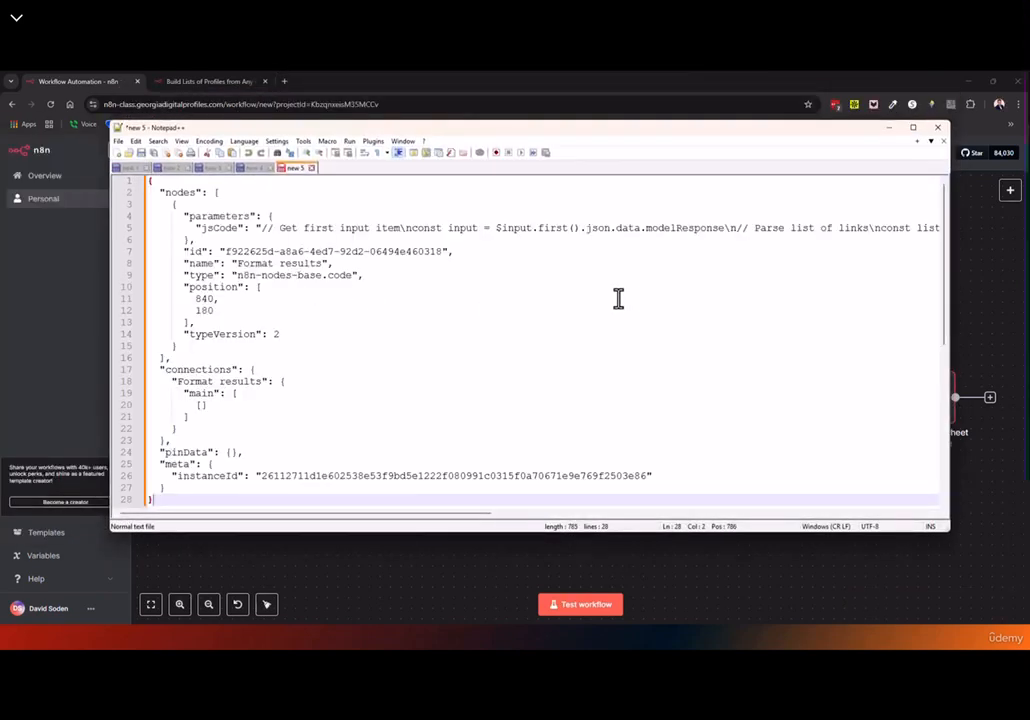
scroll(600, 310, "down", 6)
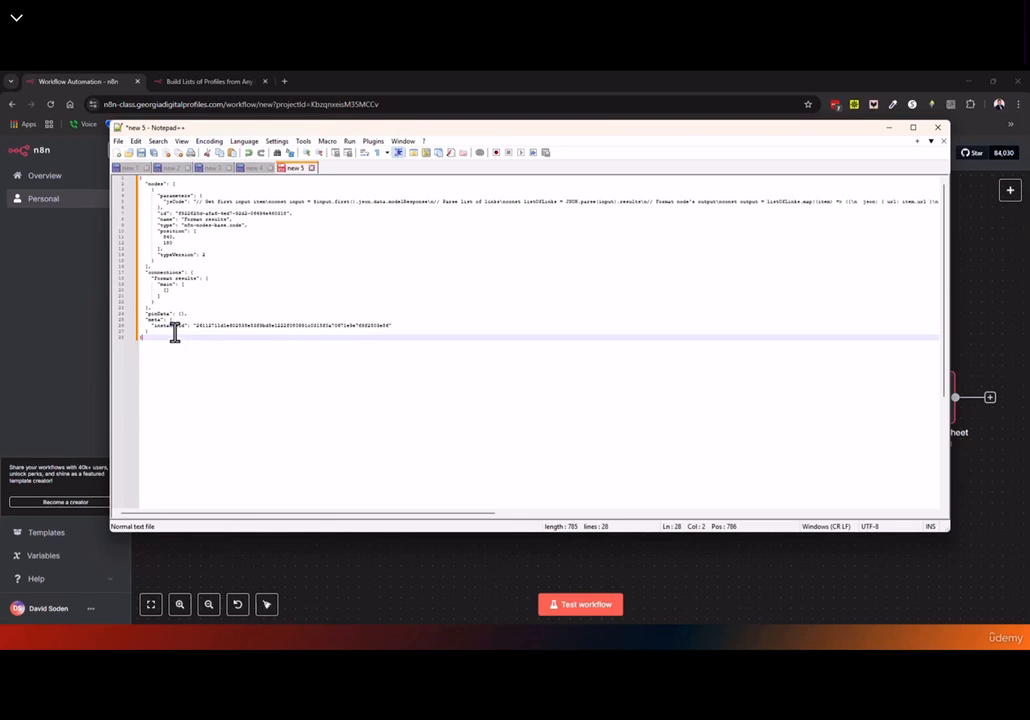
left_click_drag(168, 340, 113, 175)
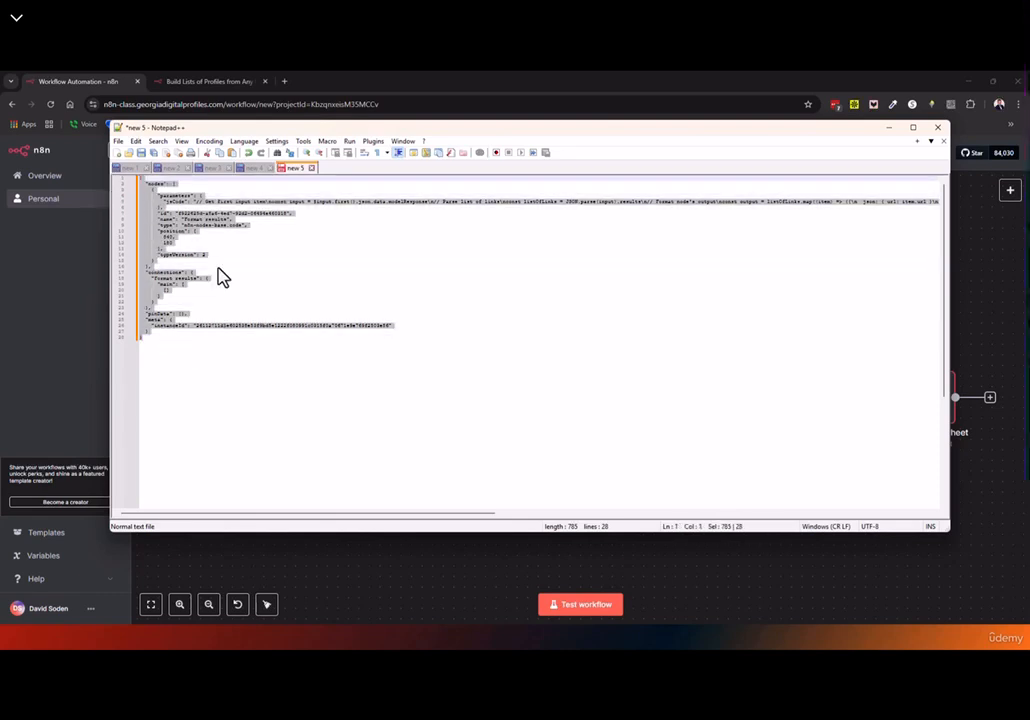
scroll(325, 278, "up", 5)
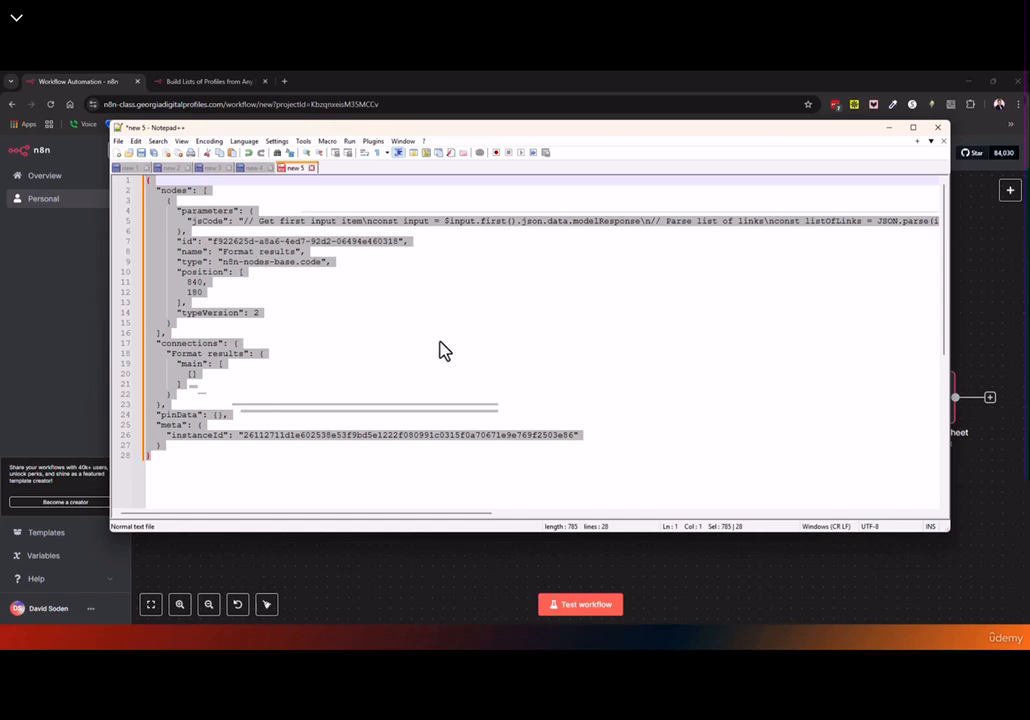
left_click(300, 400)
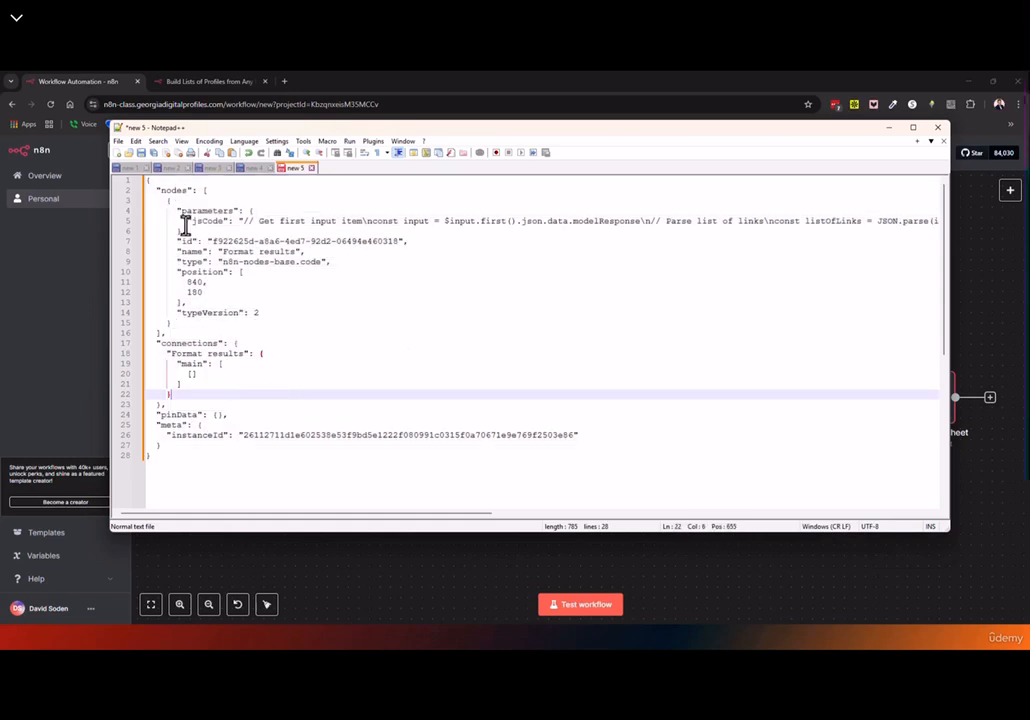
left_click_drag(840, 128, 820, 72)
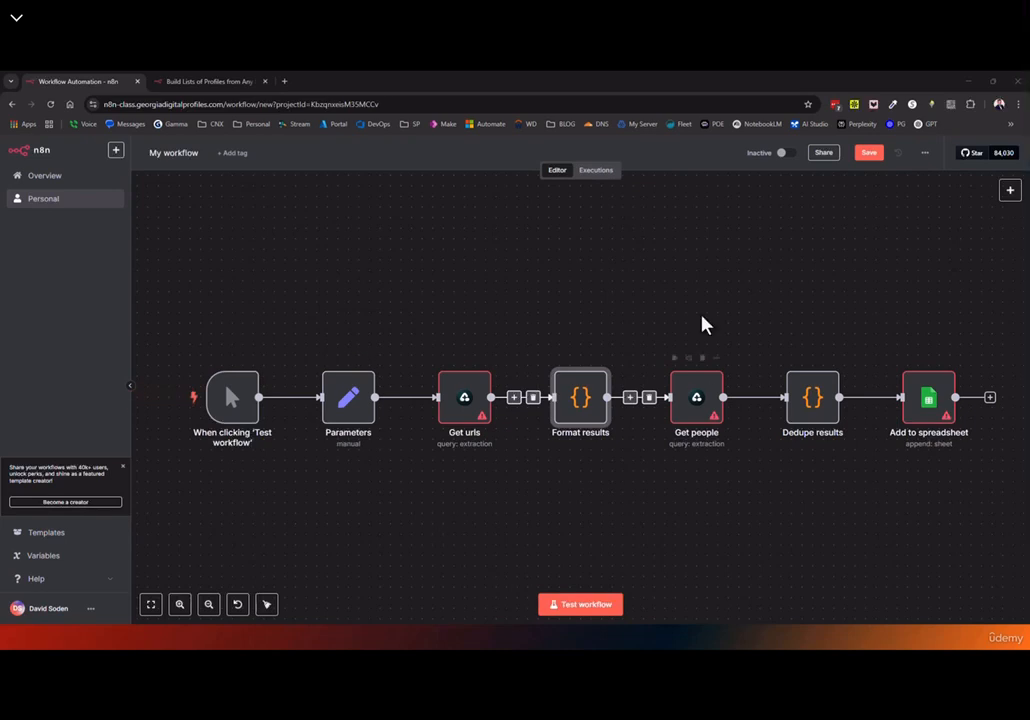
left_click(205, 84)
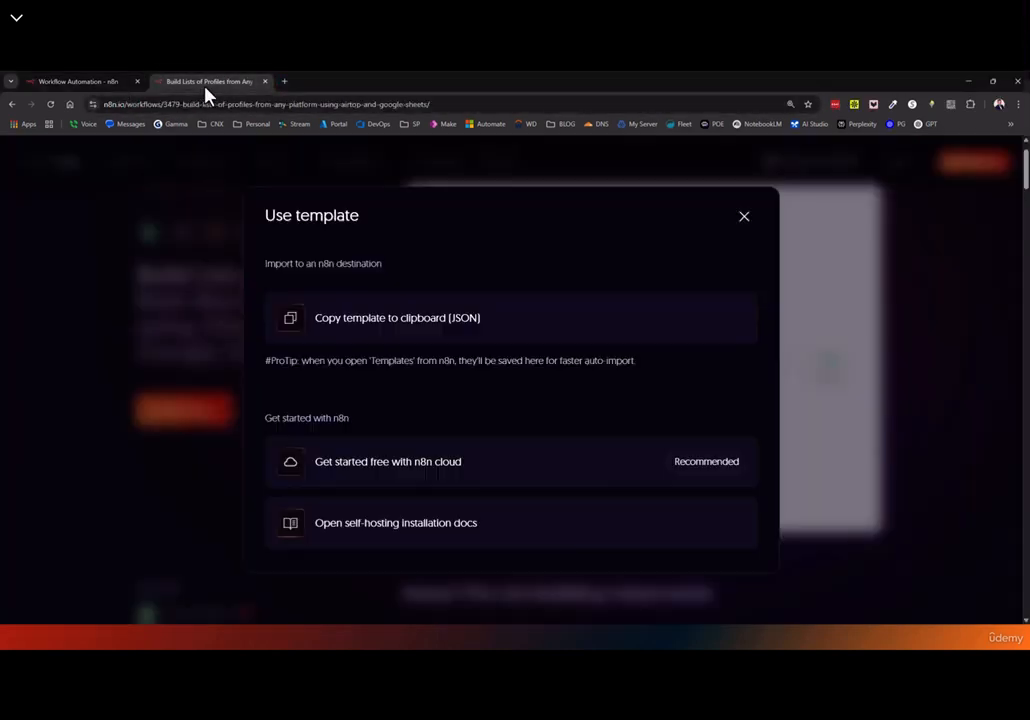
left_click(90, 84)
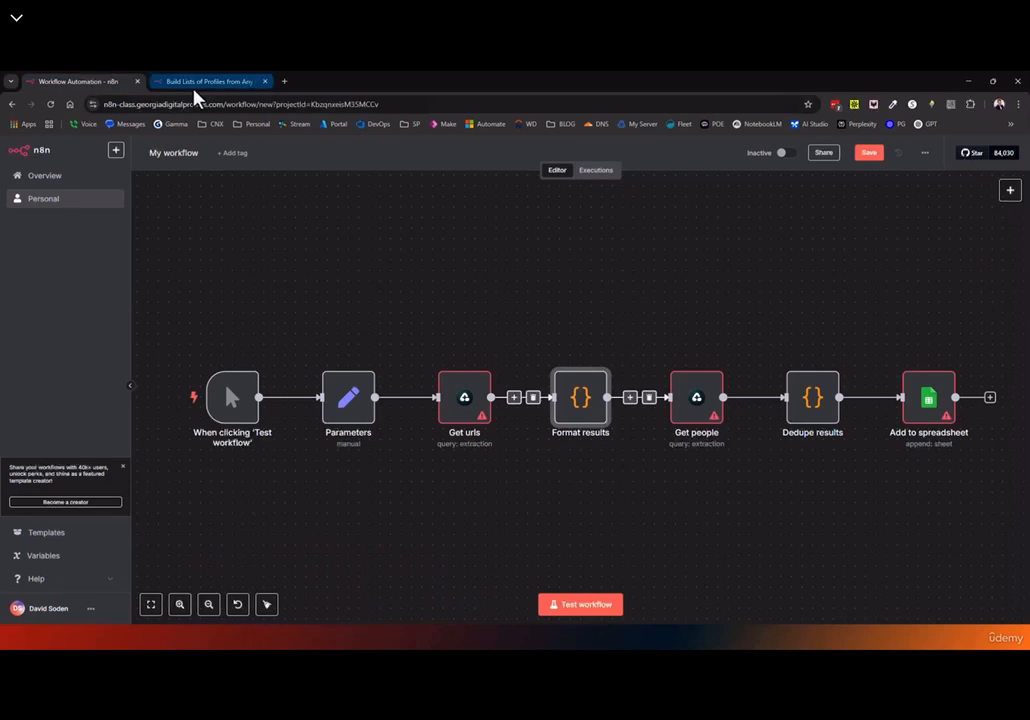
Create a new workflow on localhost:8990 and paste the Format results node into it
left_click(284, 82)
type("loc")
key("Return")
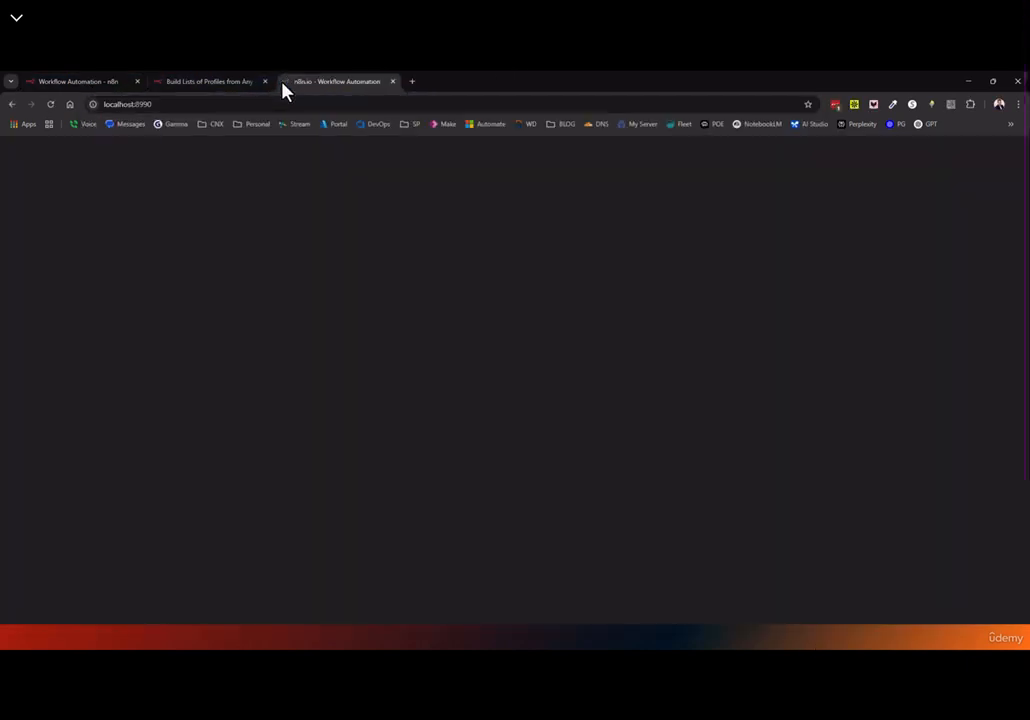
left_click(40, 198)
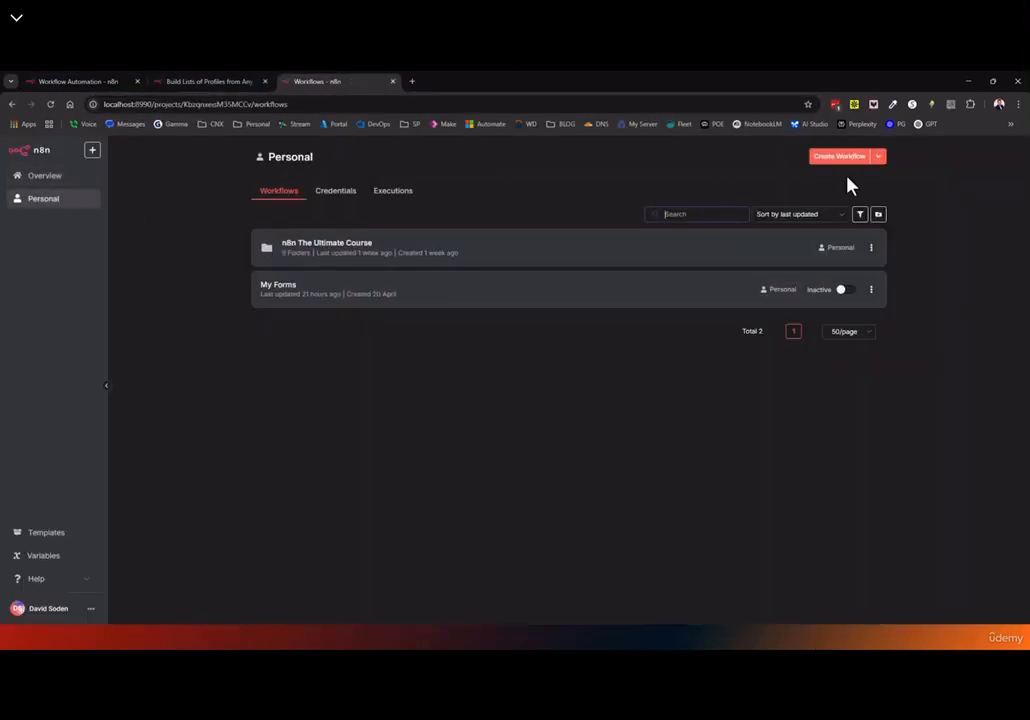
left_click(846, 156)
key("ctrl+v")
left_click_drag(560, 420, 783, 358)
Add Parameters and Get urls from the template, wire Get urls into Format results, and close the tab
left_click(221, 82)
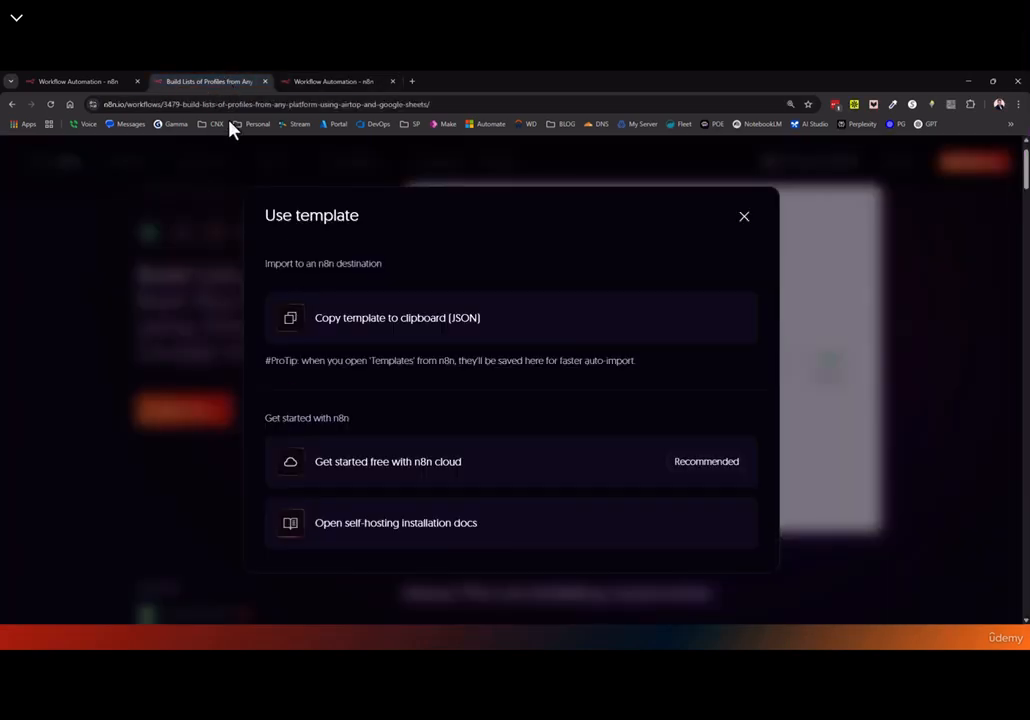
left_click(60, 81)
left_click_drag(273, 340, 506, 453)
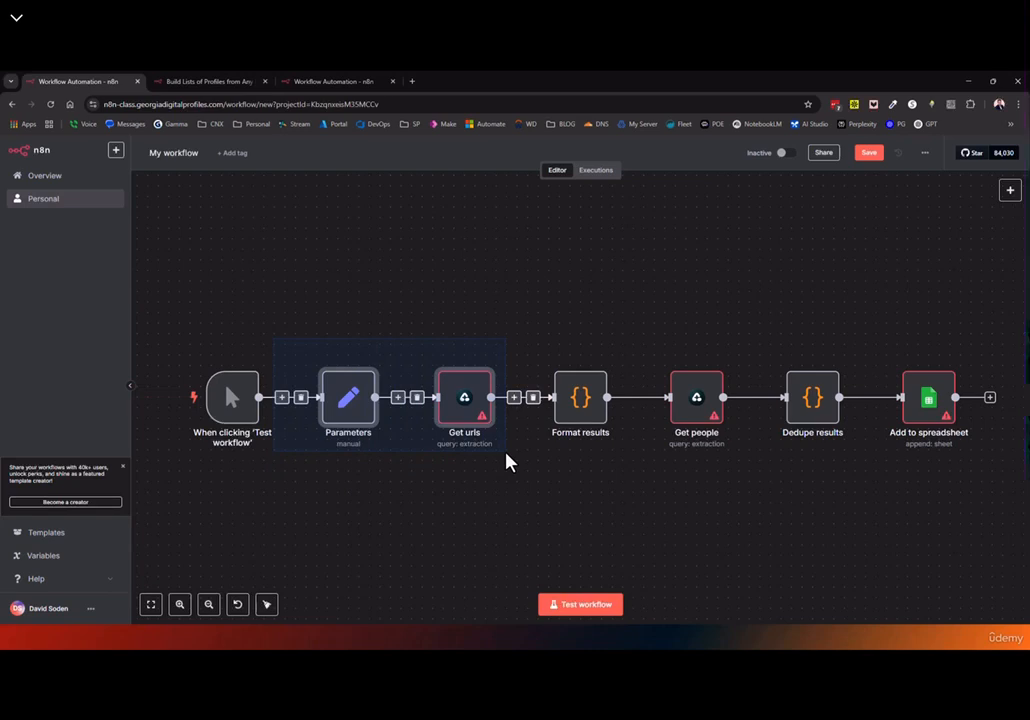
key("ctrl+c")
left_click(335, 81)
key("ctrl+v")
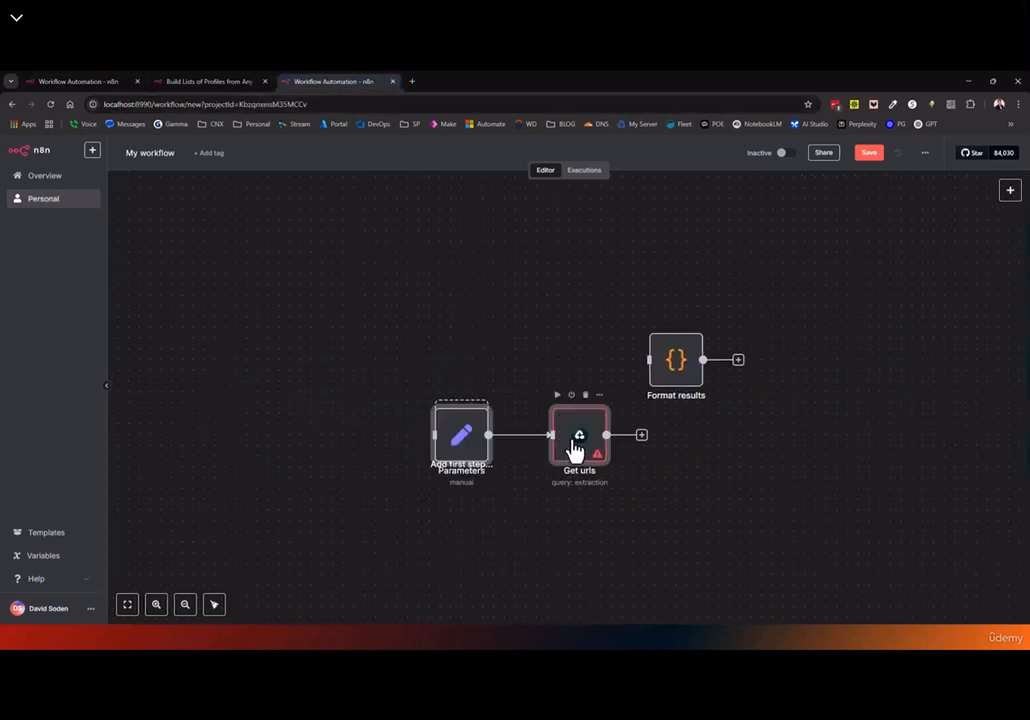
left_click_drag(575, 449, 467, 256)
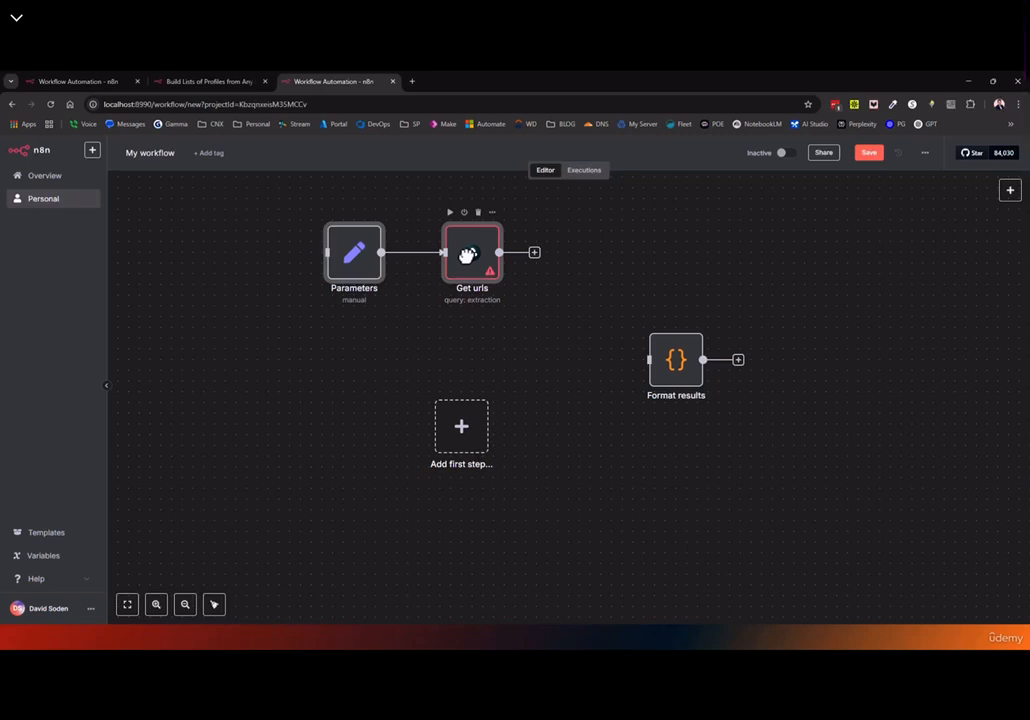
left_click_drag(499, 252, 630, 375)
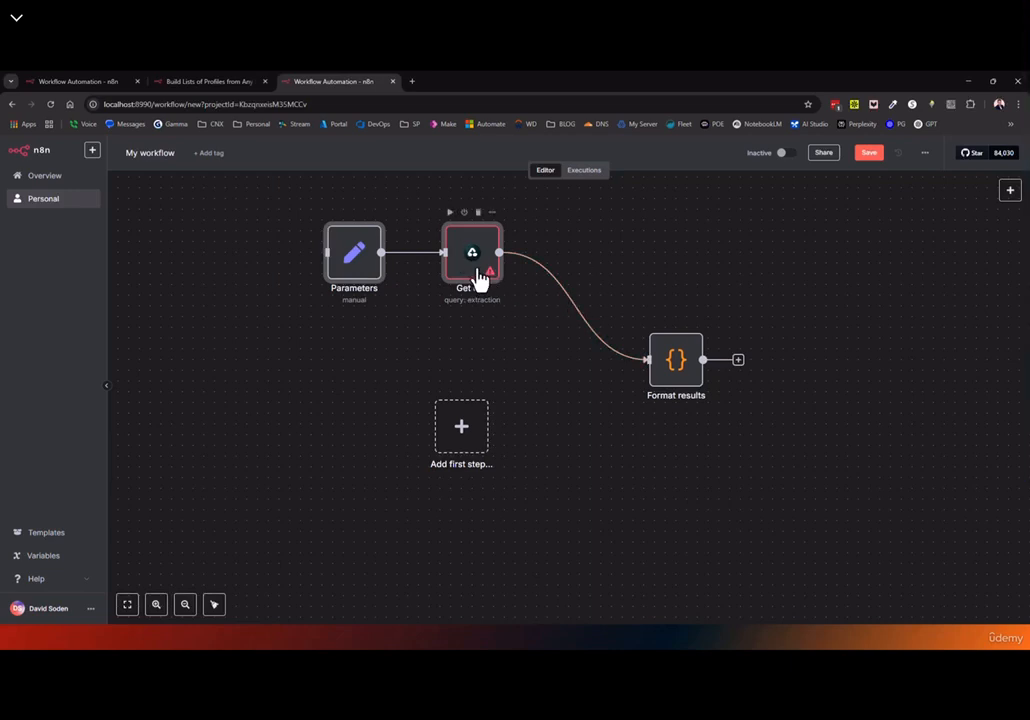
left_click(392, 81)
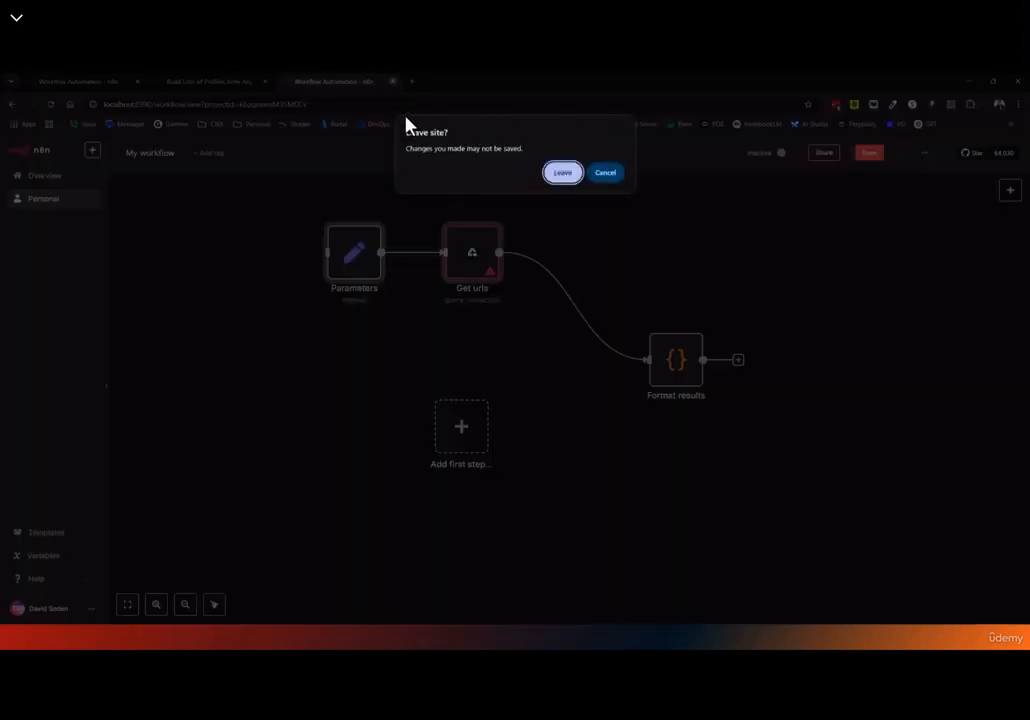
Leave the unsaved local workflow and inspect the template's Parameters node fields
left_click(562, 173)
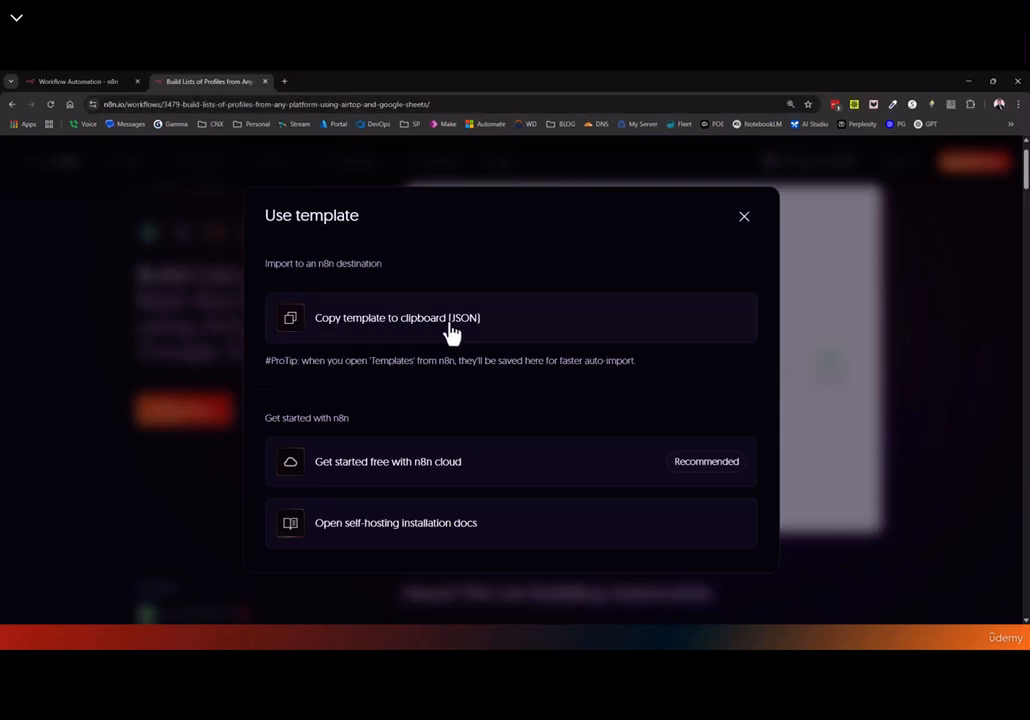
left_click(744, 216)
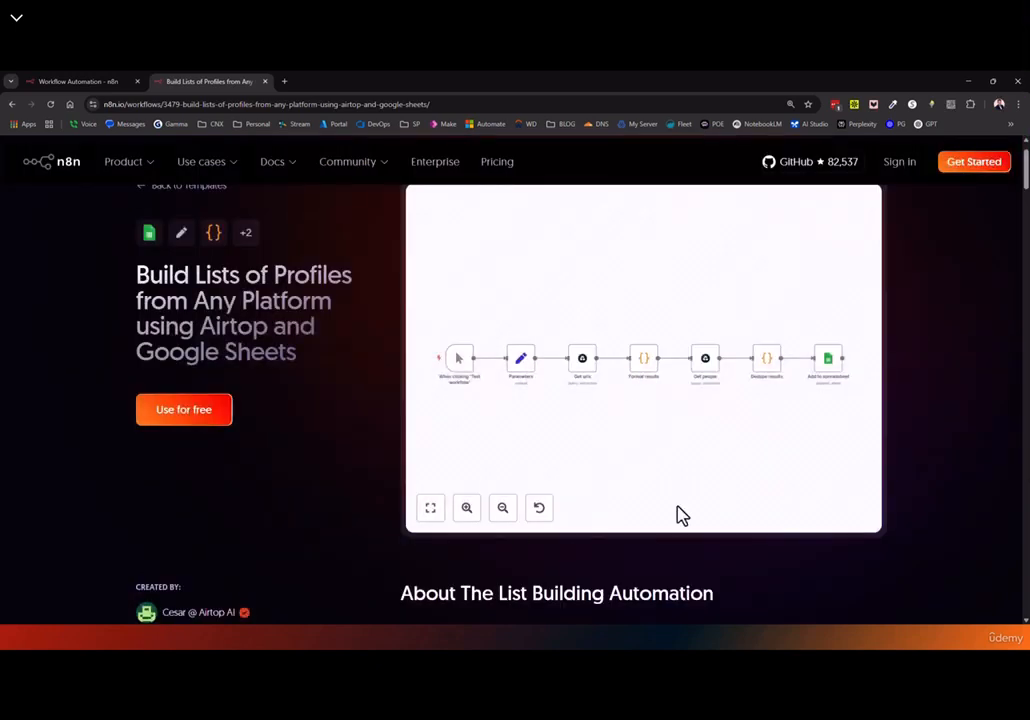
double_click(522, 362)
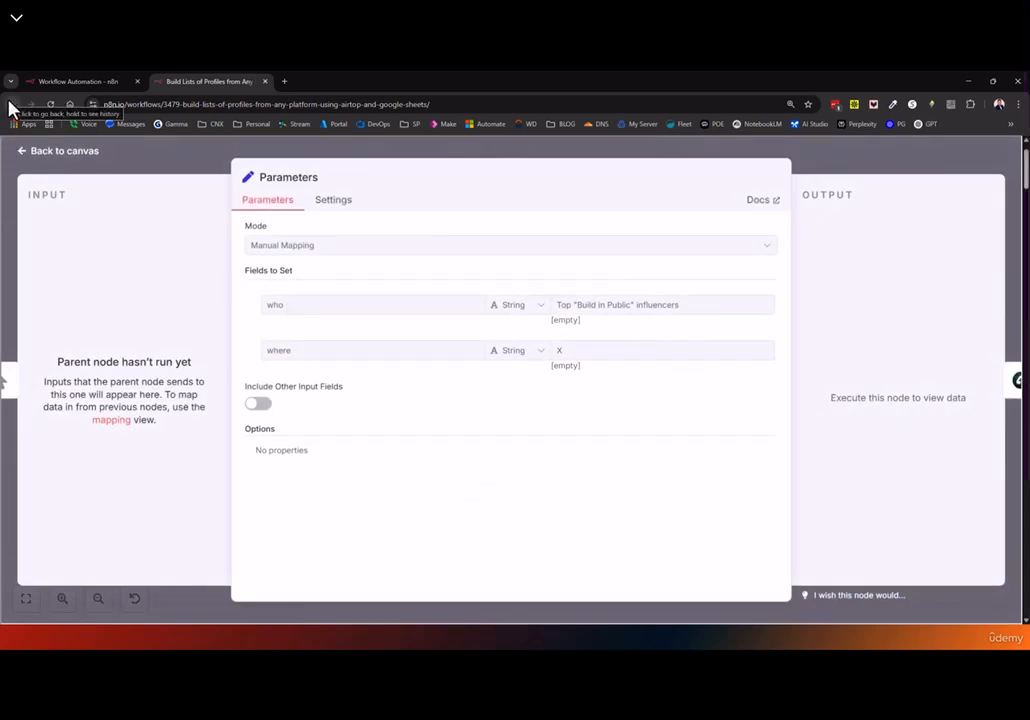
left_click(22, 152)
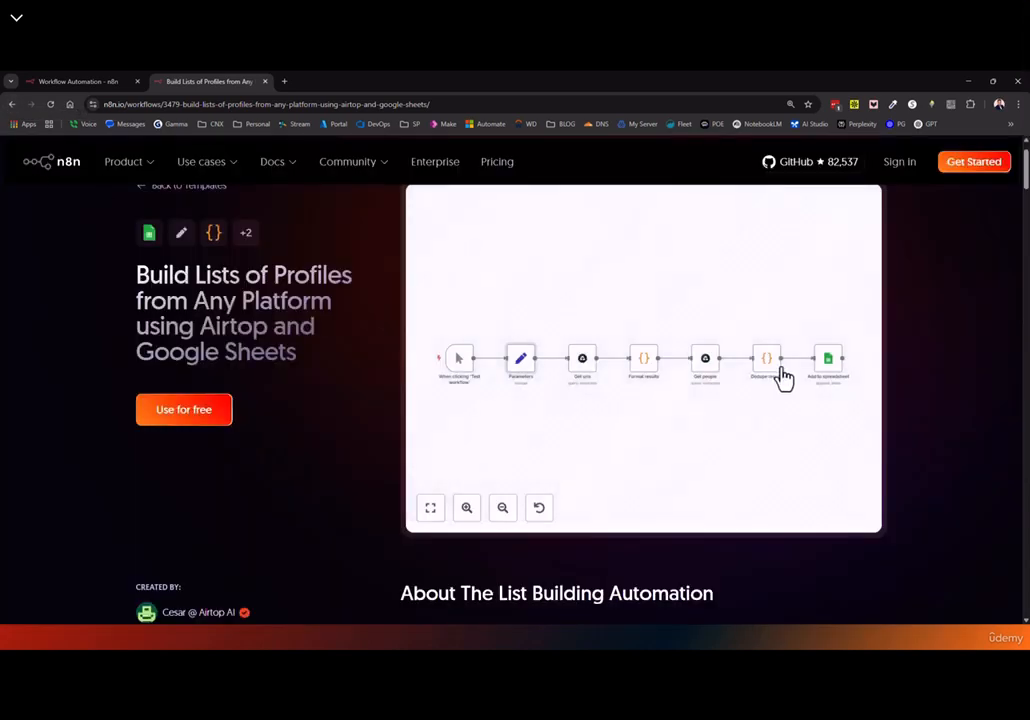
View the Format results JavaScript in the full-size editor, then go back to the Sales list
double_click(650, 375)
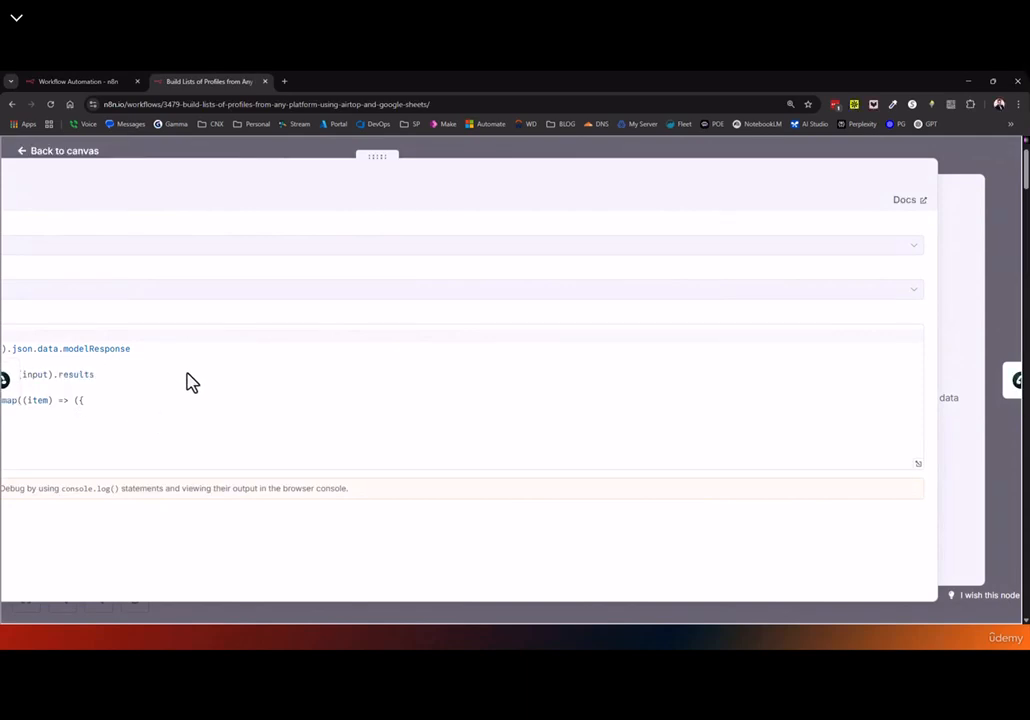
left_click(166, 430)
key("ctrl+minus")
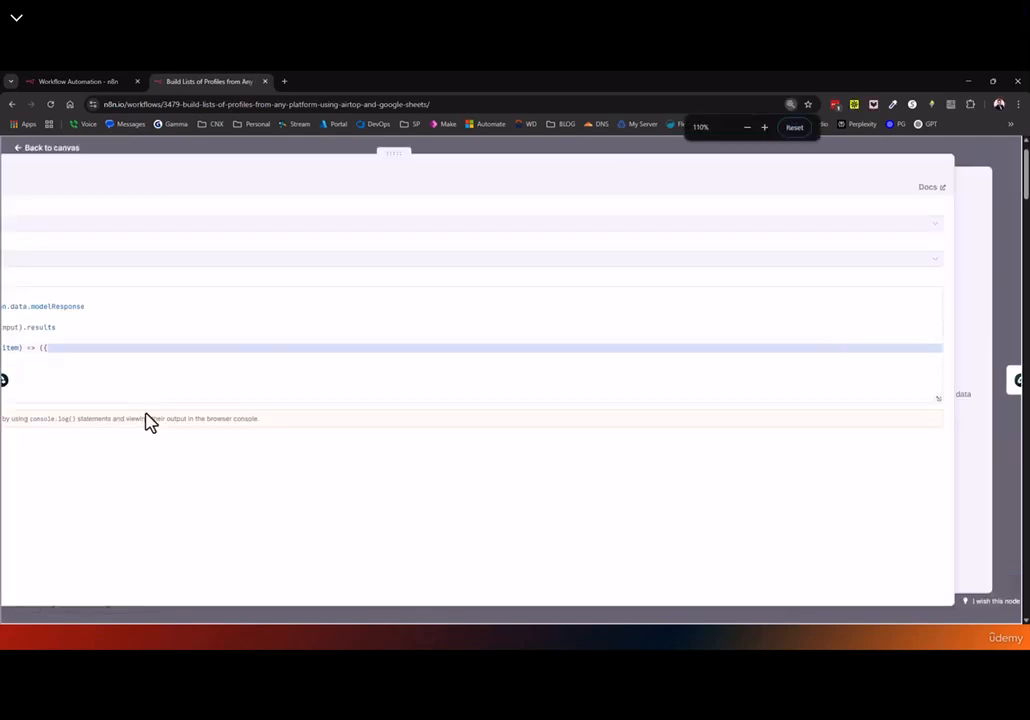
key("ctrl+minus")
left_click(588, 439)
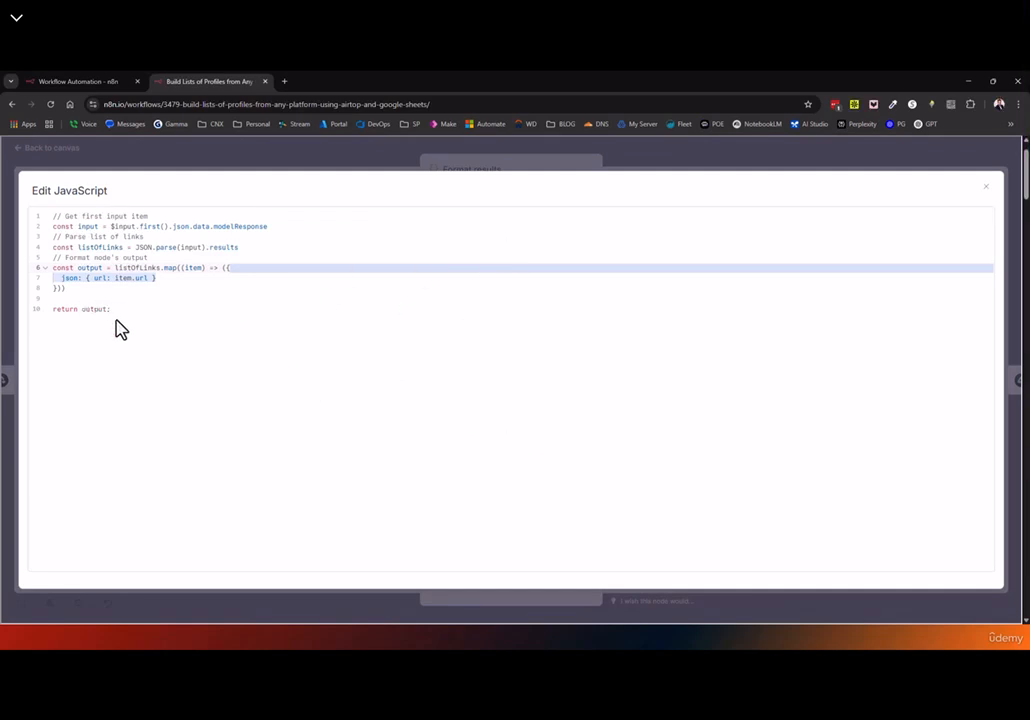
left_click_drag(50, 310, 28, 222)
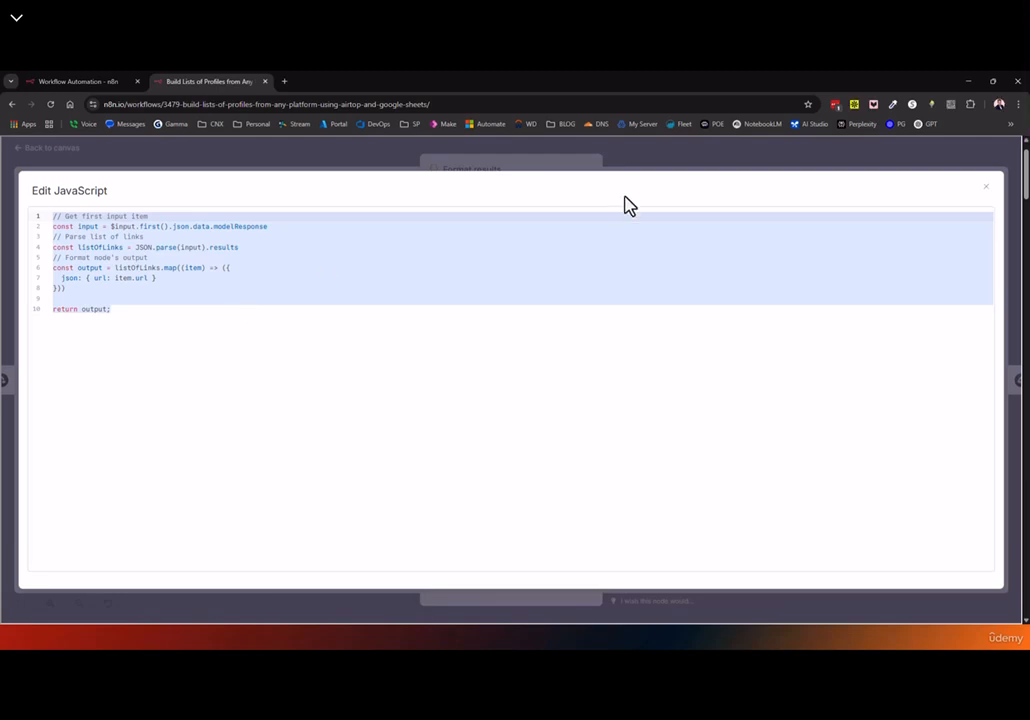
left_click(987, 188)
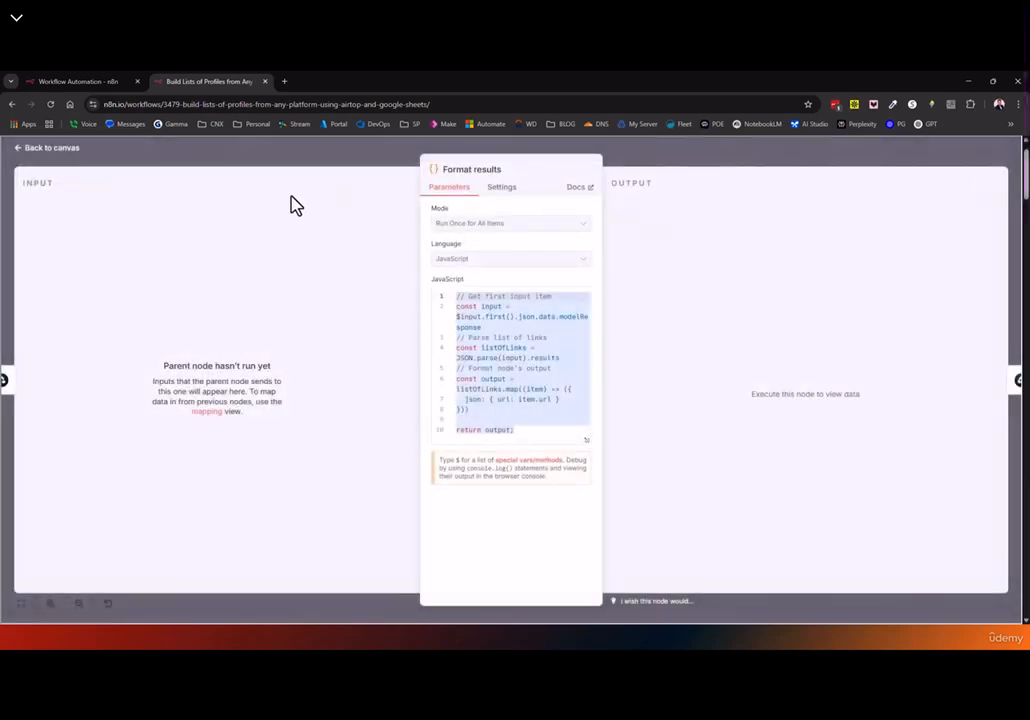
left_click(12, 105)
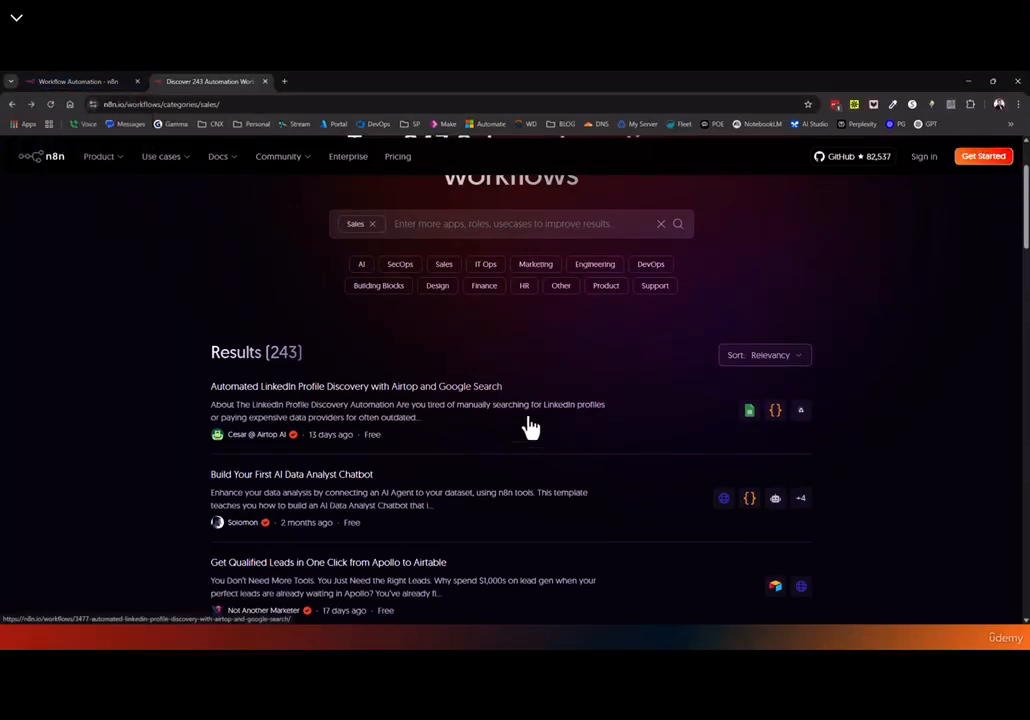
Move Parameters above the trigger and Get urls below it, deleting their old links
left_click(76, 82)
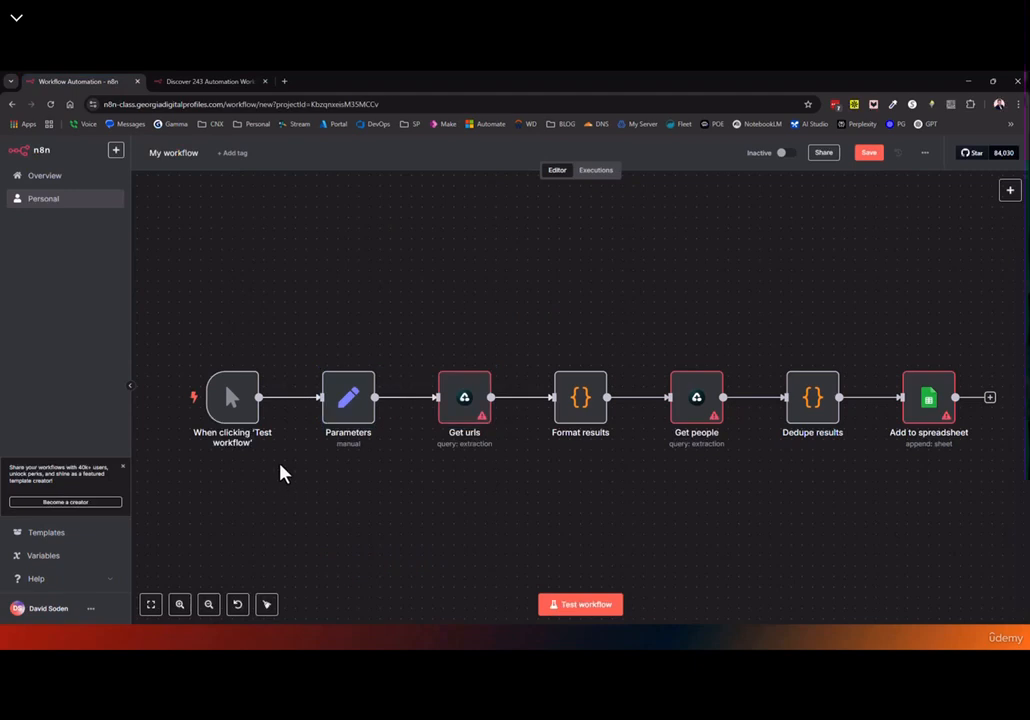
left_click_drag(343, 380, 322, 274)
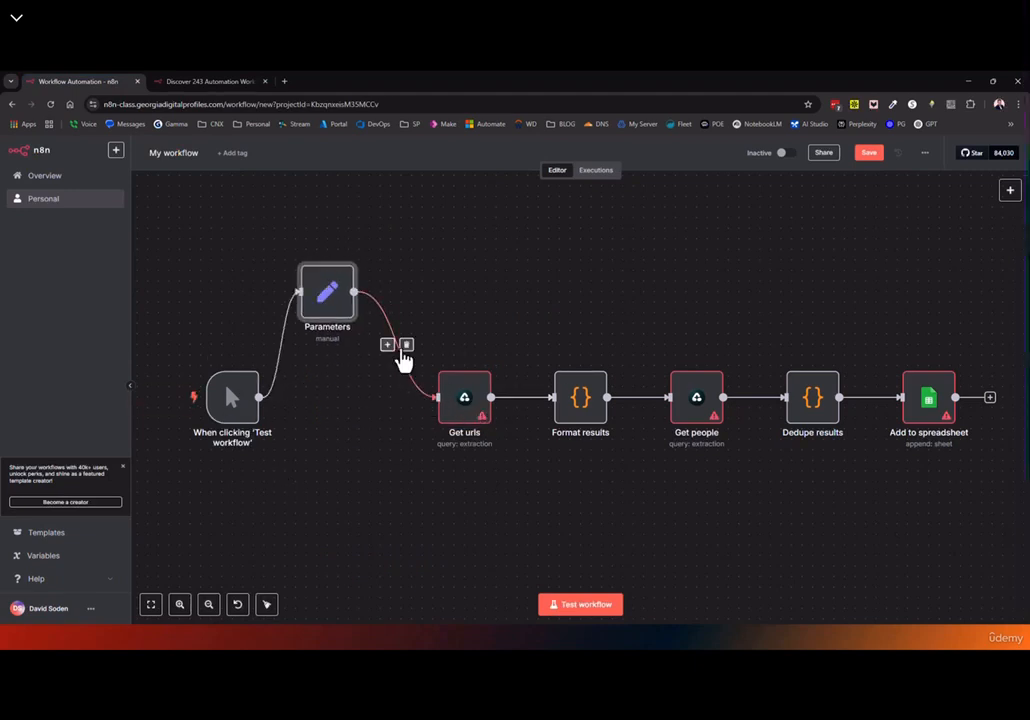
left_click(406, 344)
left_click(529, 397)
left_click_drag(464, 400, 317, 495)
Connect the trigger to Get urls, Parameters to Format results, and Get urls to Get people
left_click_drag(259, 397, 338, 461)
left_click_drag(575, 396, 467, 352)
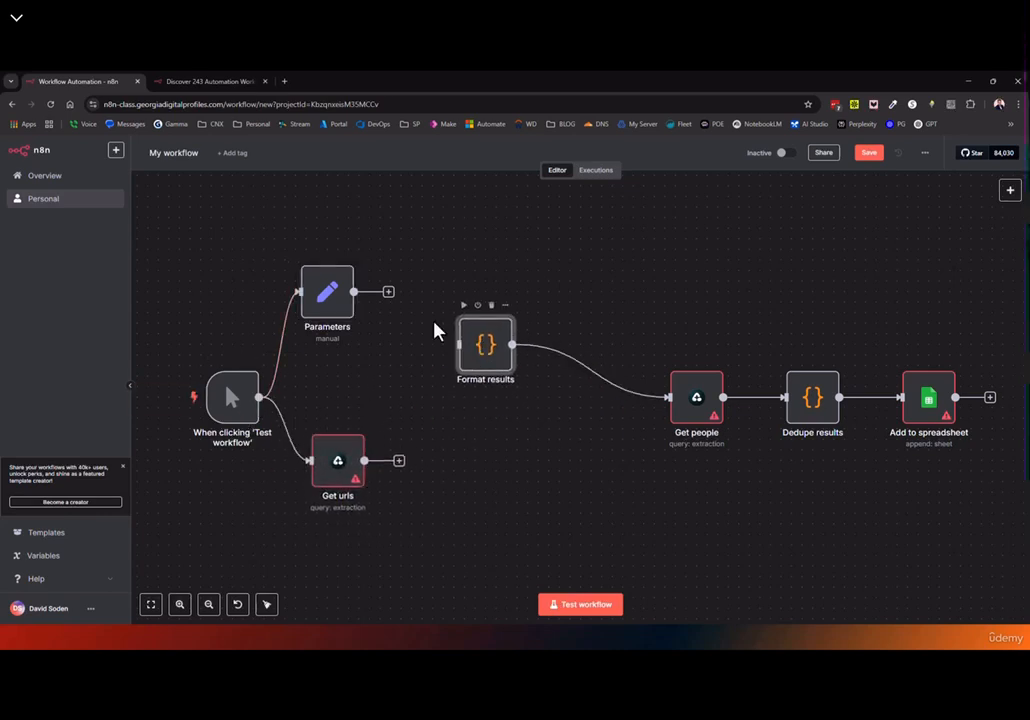
left_click_drag(353, 291, 458, 344)
left_click_drag(365, 460, 668, 397)
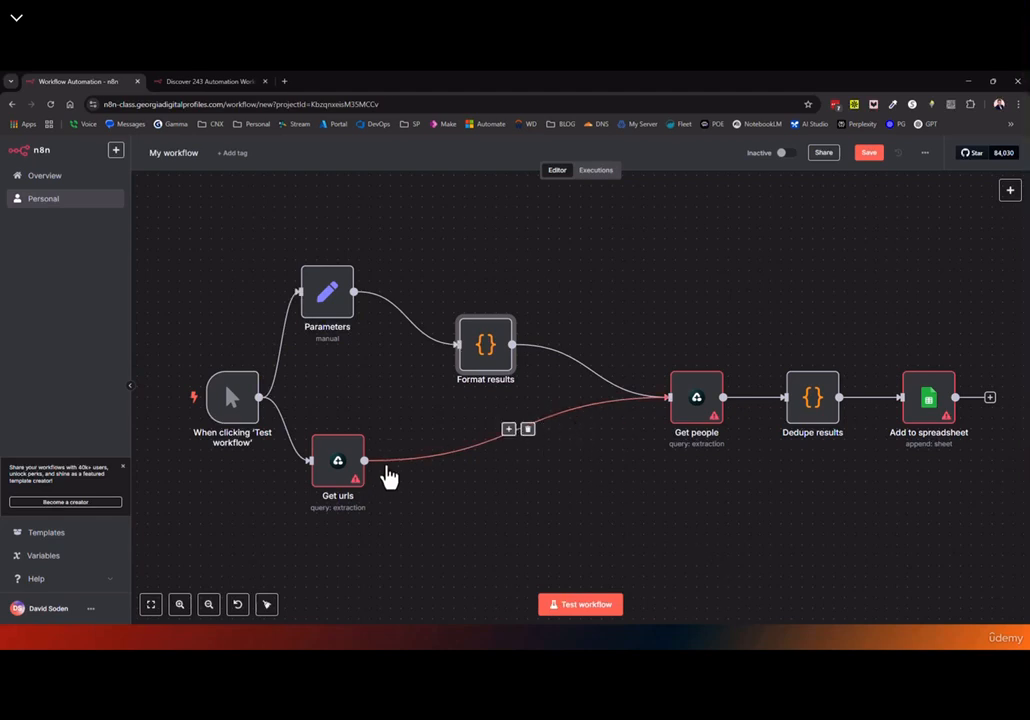
left_click_drag(342, 462, 342, 483)
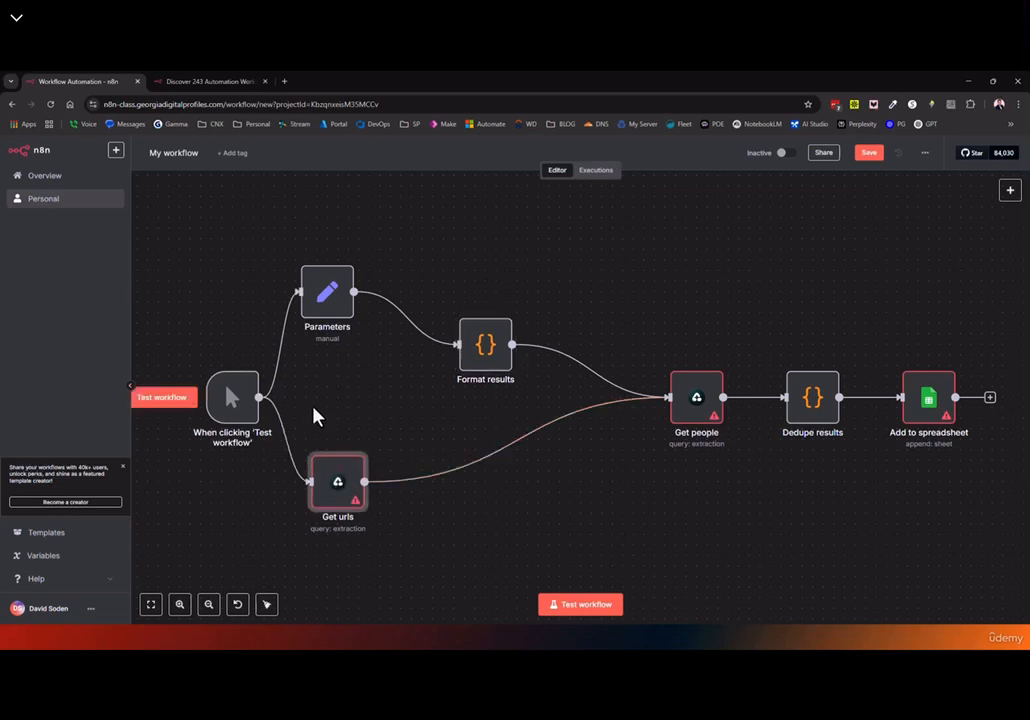
left_click(340, 303)
left_click_drag(340, 490, 340, 499)
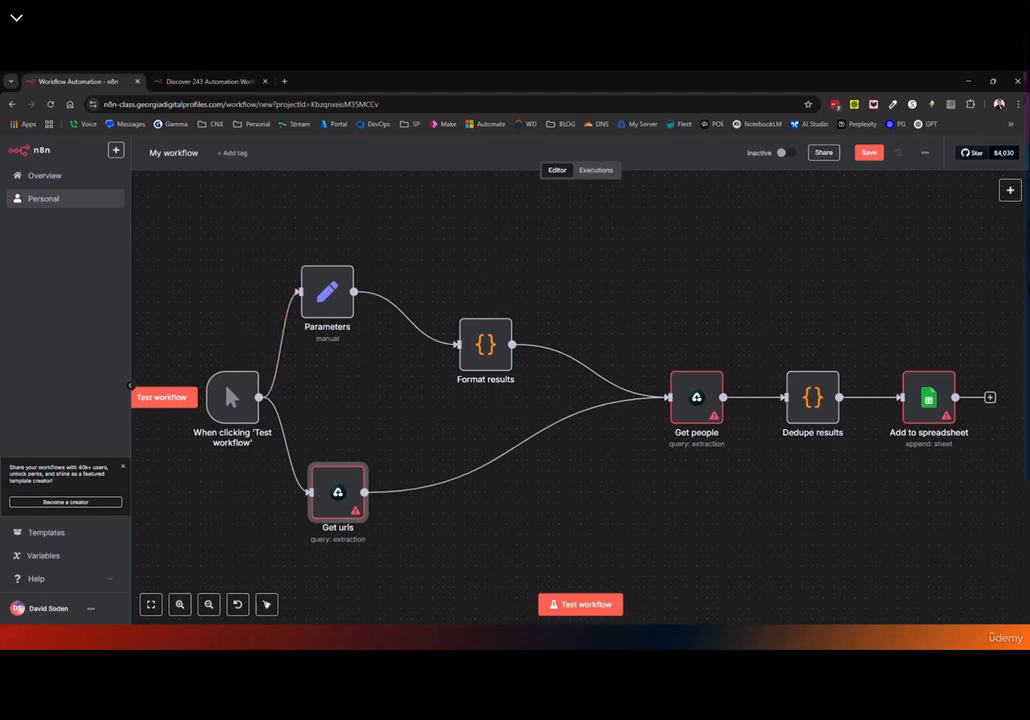
Clear the canvas and put the Sainsbury's competitive-research workflow in its place
key("ctrl+a")
key("Delete")
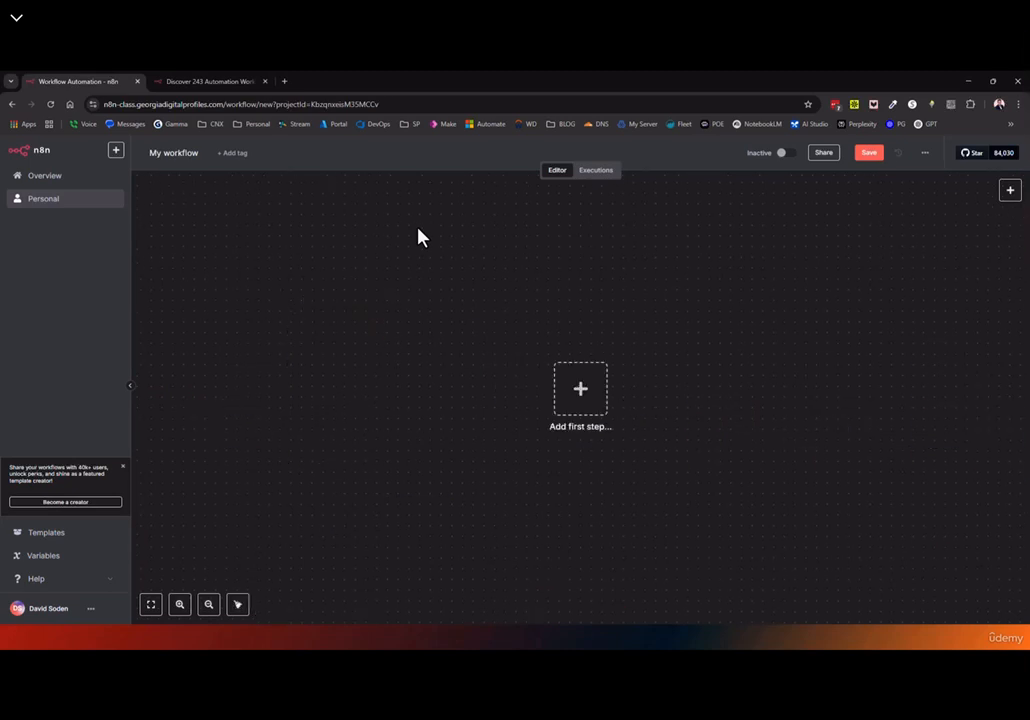
key("ctrl+z")
left_click(152, 605)
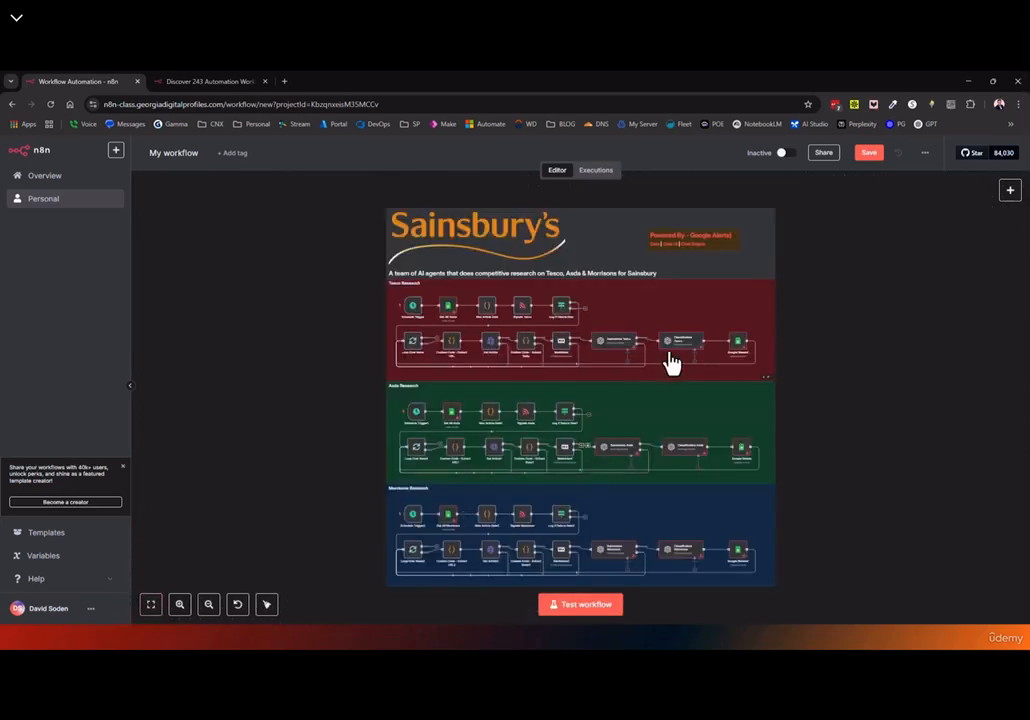
Inspect the Tesco, Asda and Morrisons branches, nudging Log If Data is New, then return to templates
scroll(562, 378, "up", 5)
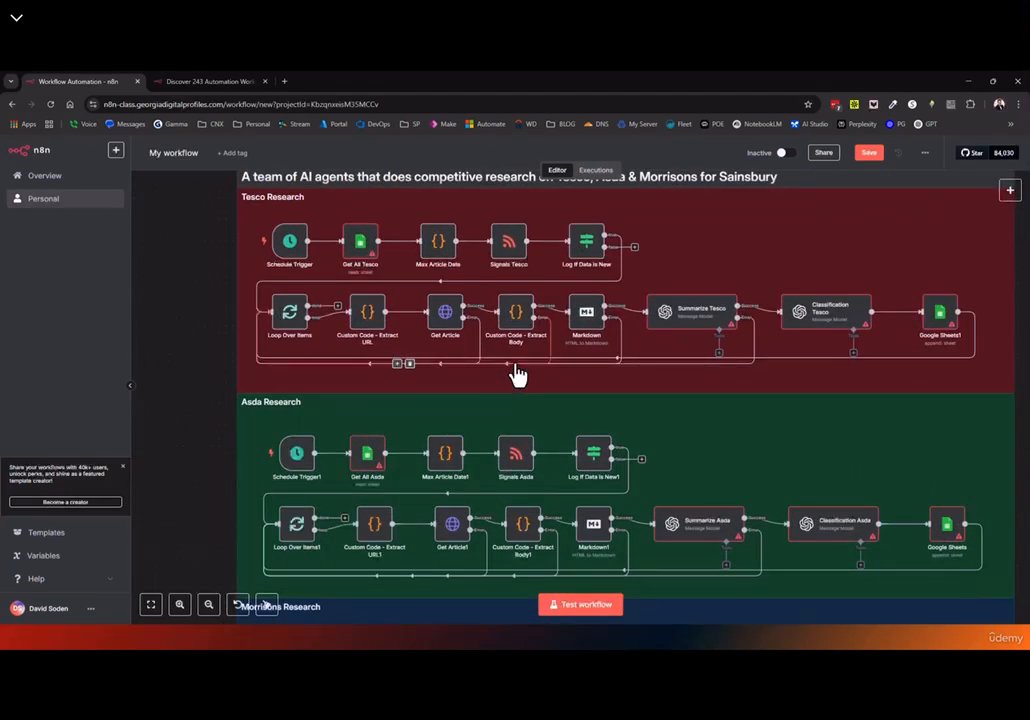
scroll(517, 375, "down", 2)
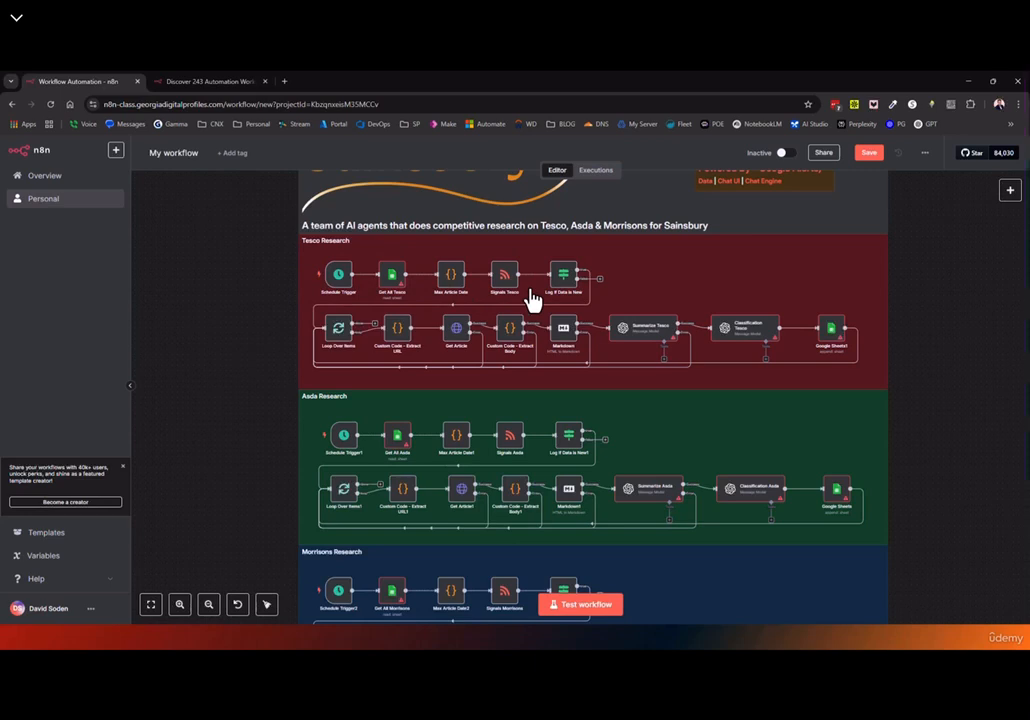
scroll(536, 292, "up", 3)
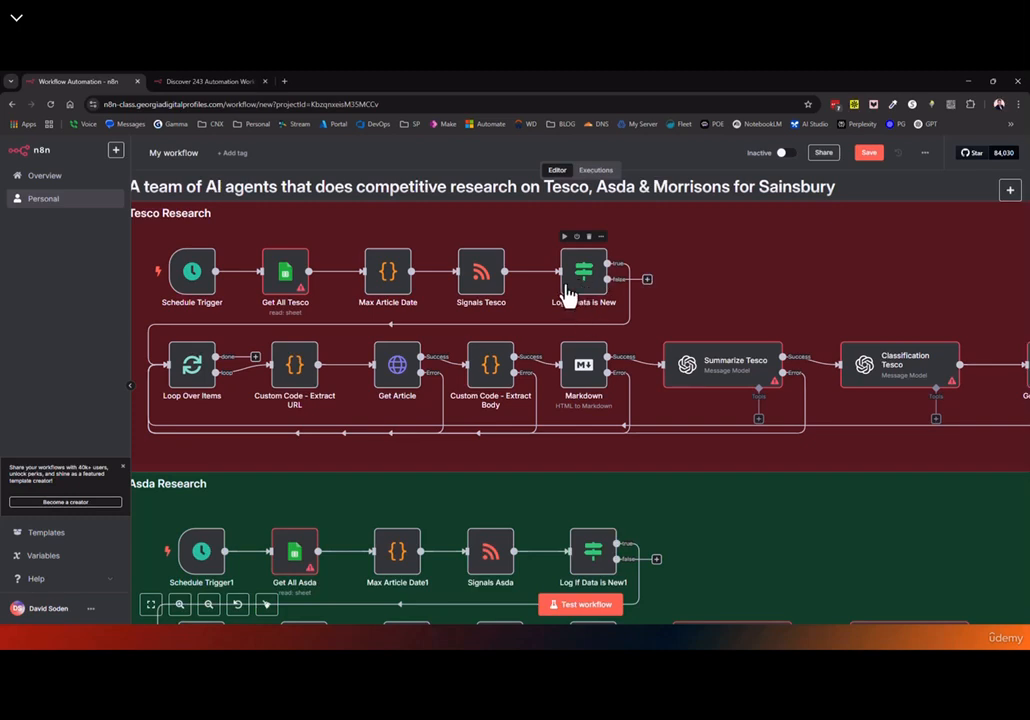
left_click_drag(592, 284, 580, 271)
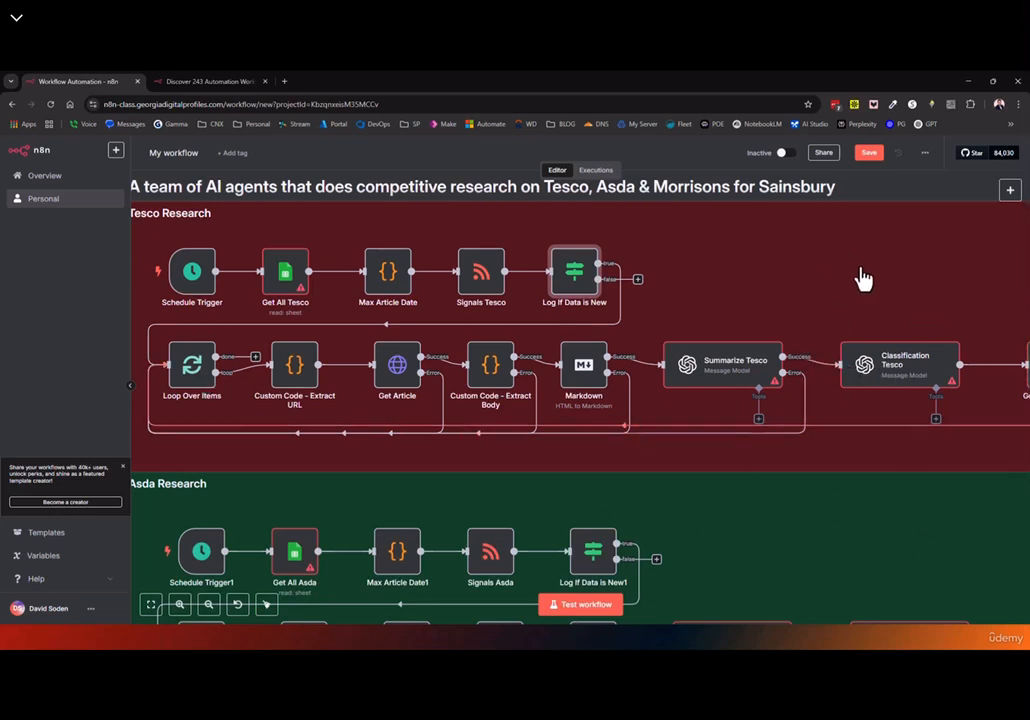
left_click(151, 604)
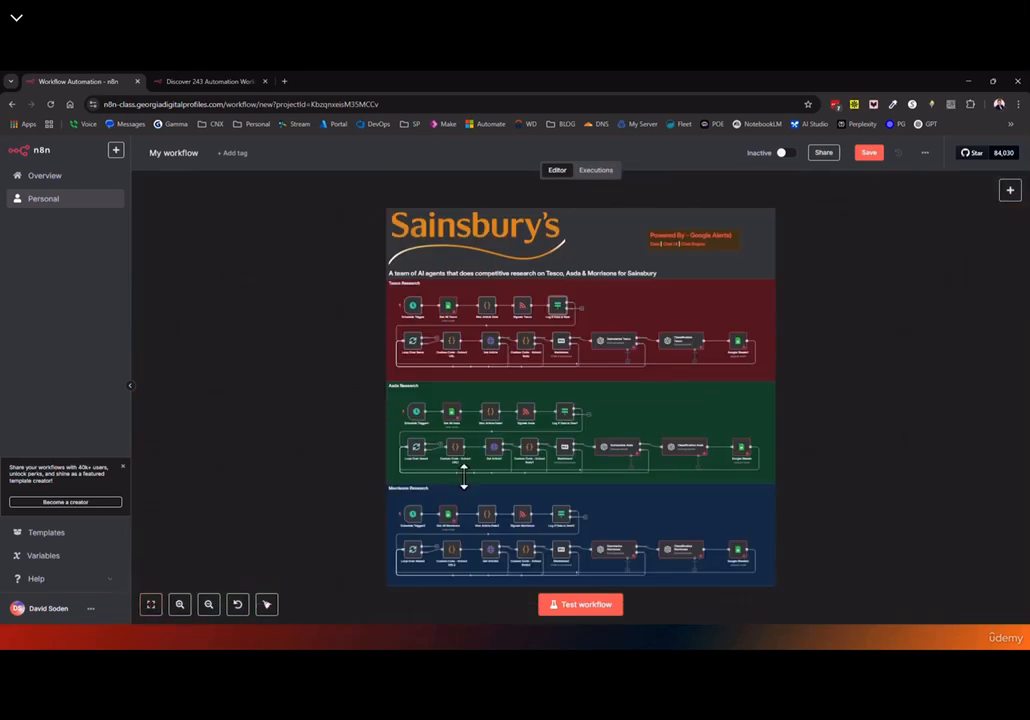
scroll(735, 344, "up", 3)
scroll(732, 338, "up", 1)
scroll(738, 441, "up", 5)
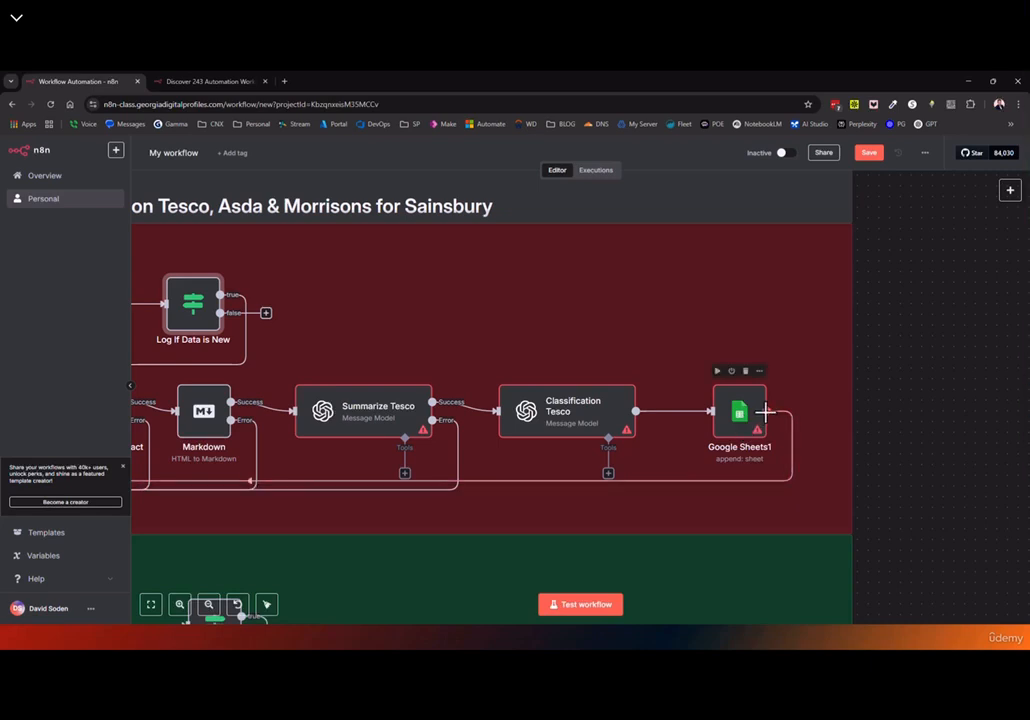
left_click_drag(177, 561, 320, 513)
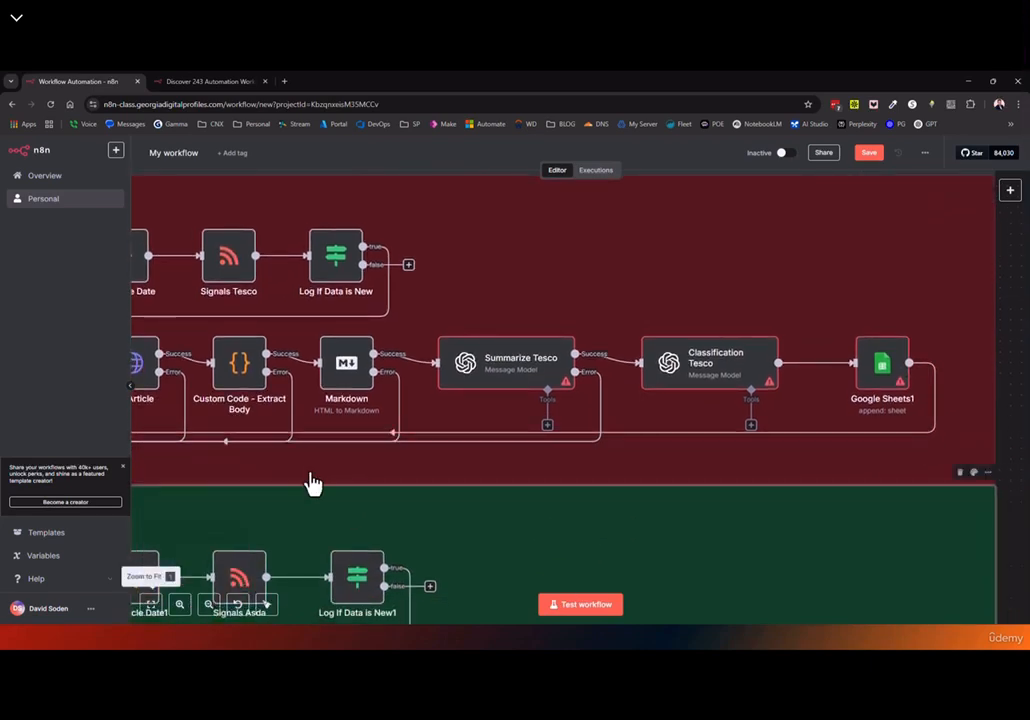
left_click(152, 606)
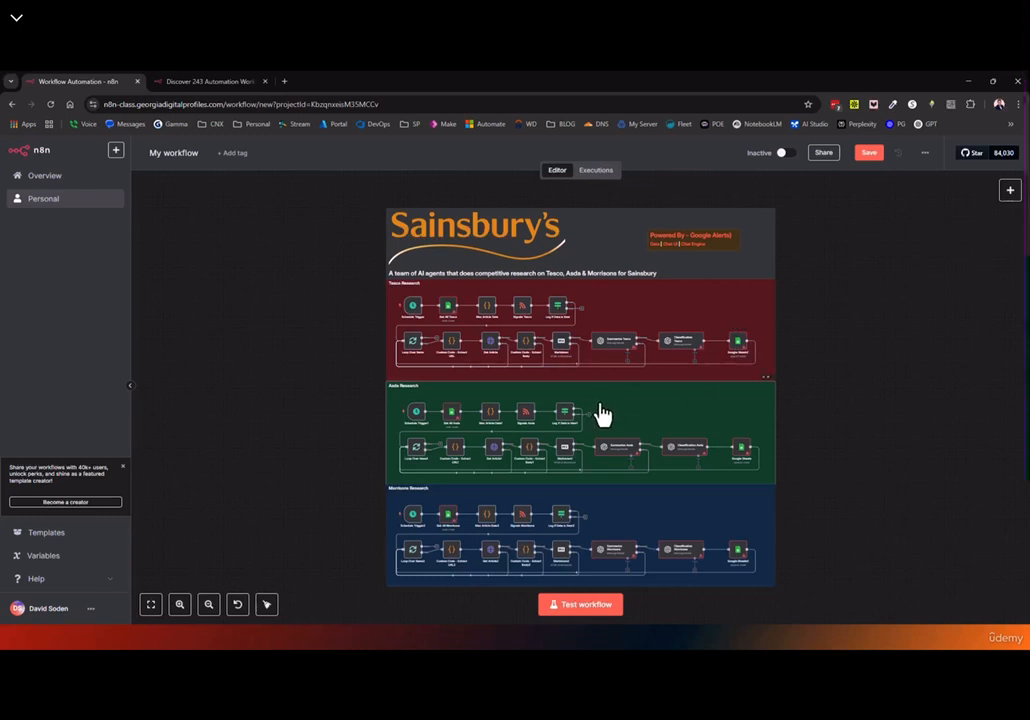
left_click(214, 83)
scroll(430, 363, "down", 4)
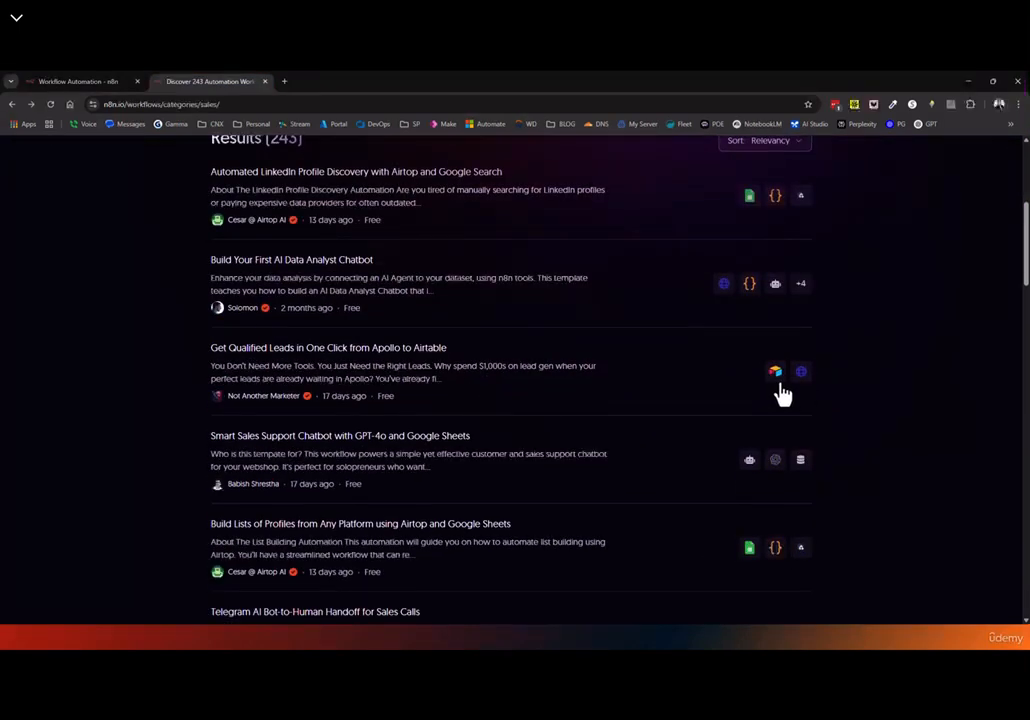
Open the Get Qualified Leads in One Click from Apollo to Airtable template, then return to n8n
left_click(529, 391)
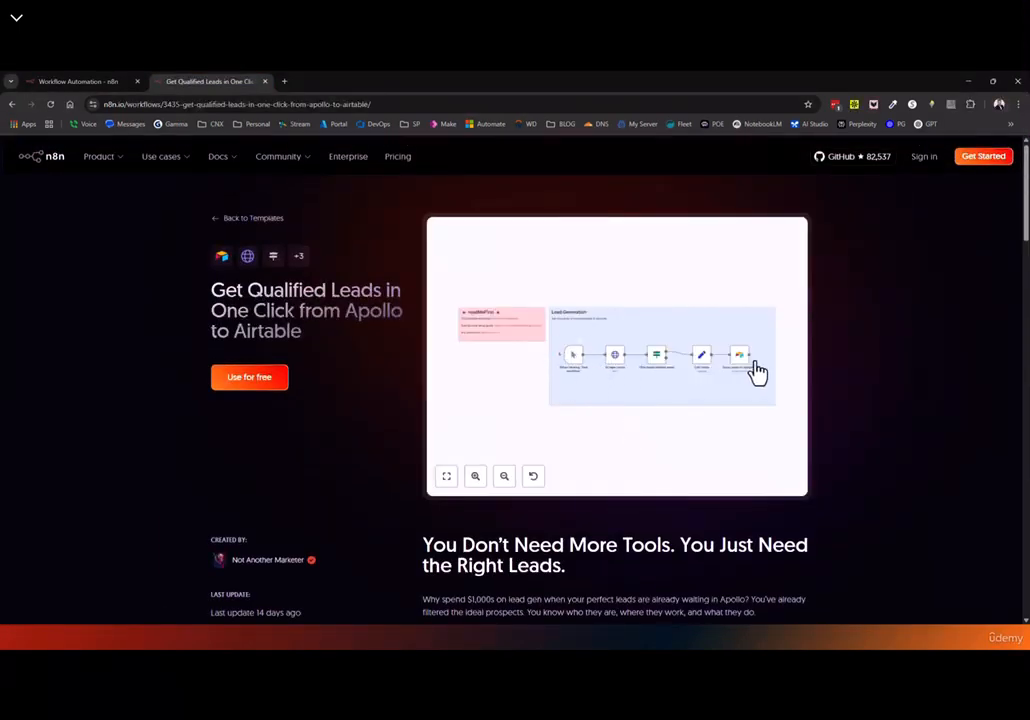
left_click(100, 82)
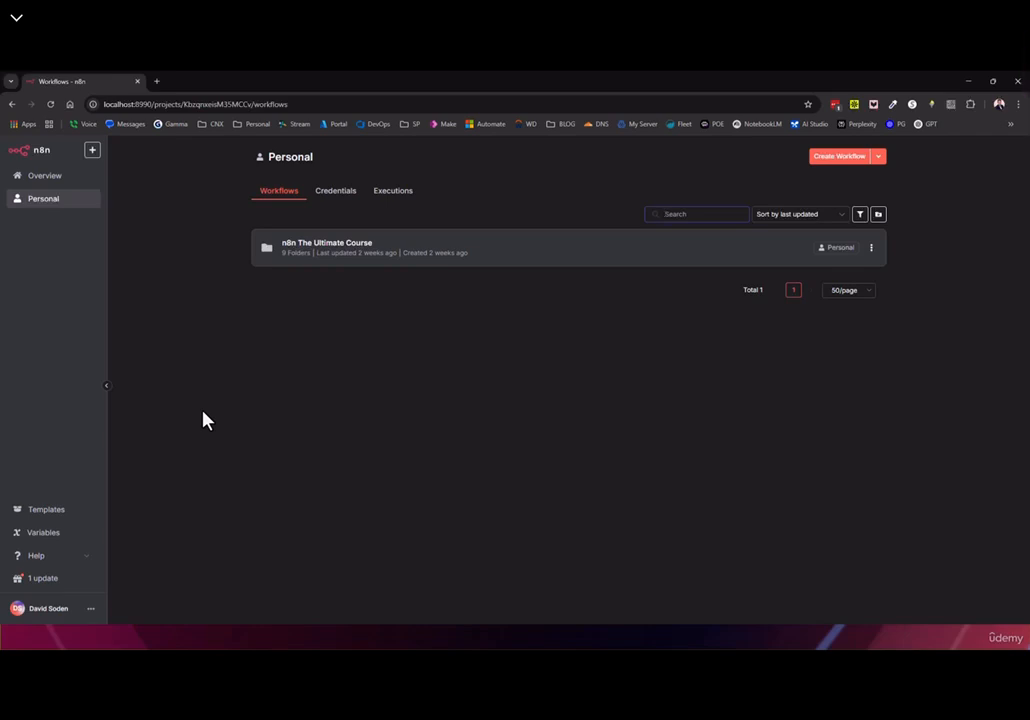
Create a blank workflow with an On webhook call trigger set to GET
left_click(833, 159)
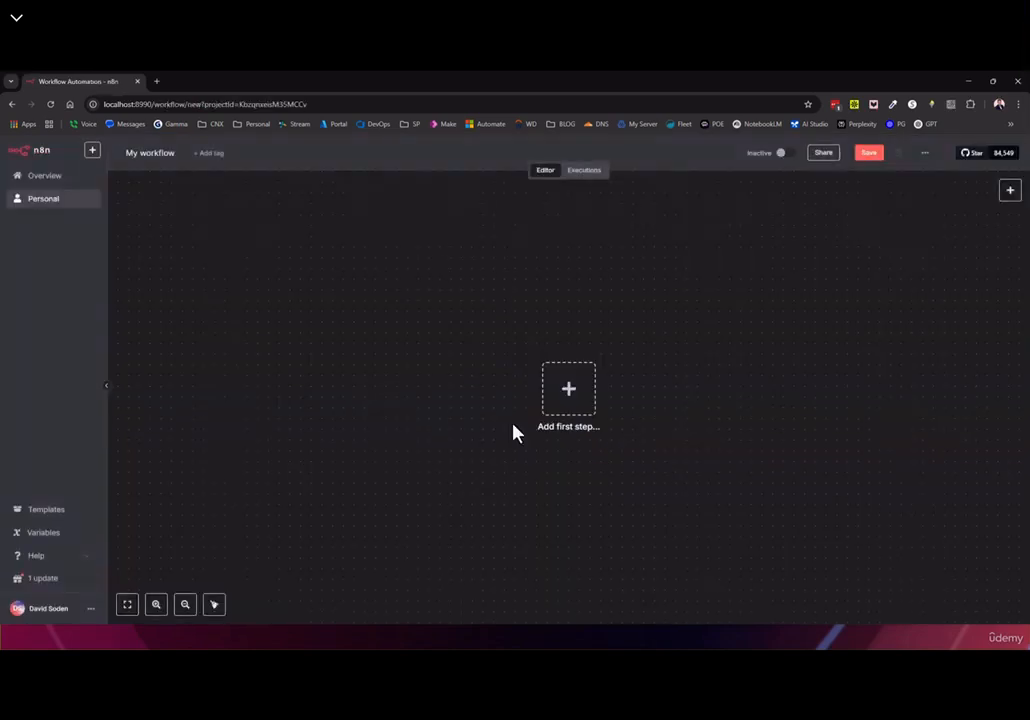
left_click(563, 392)
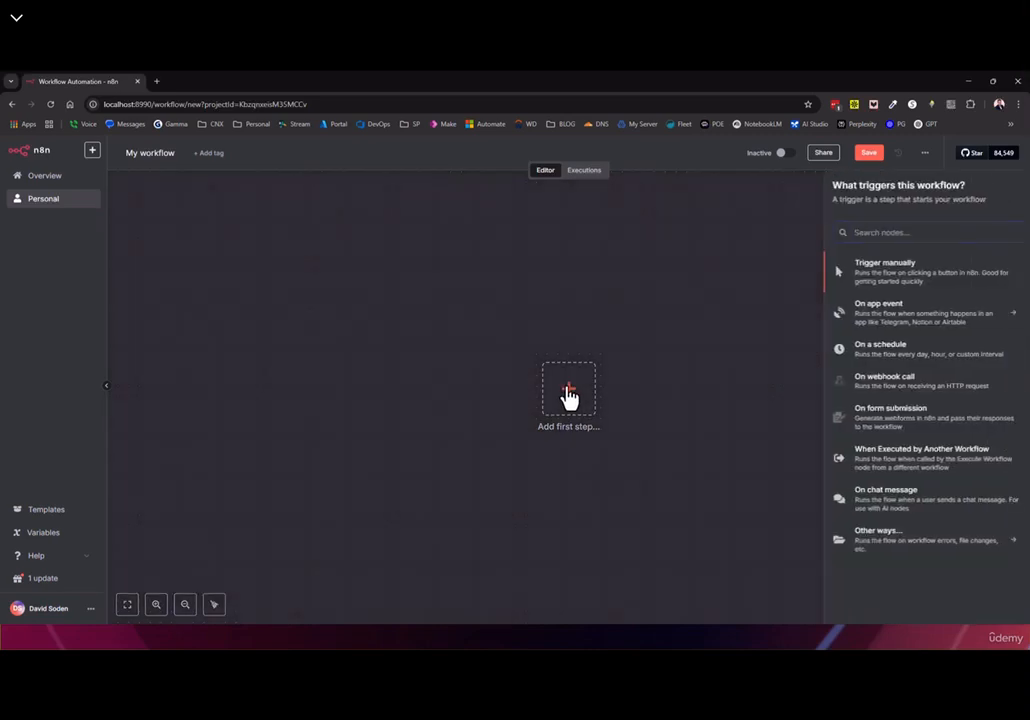
left_click(885, 380)
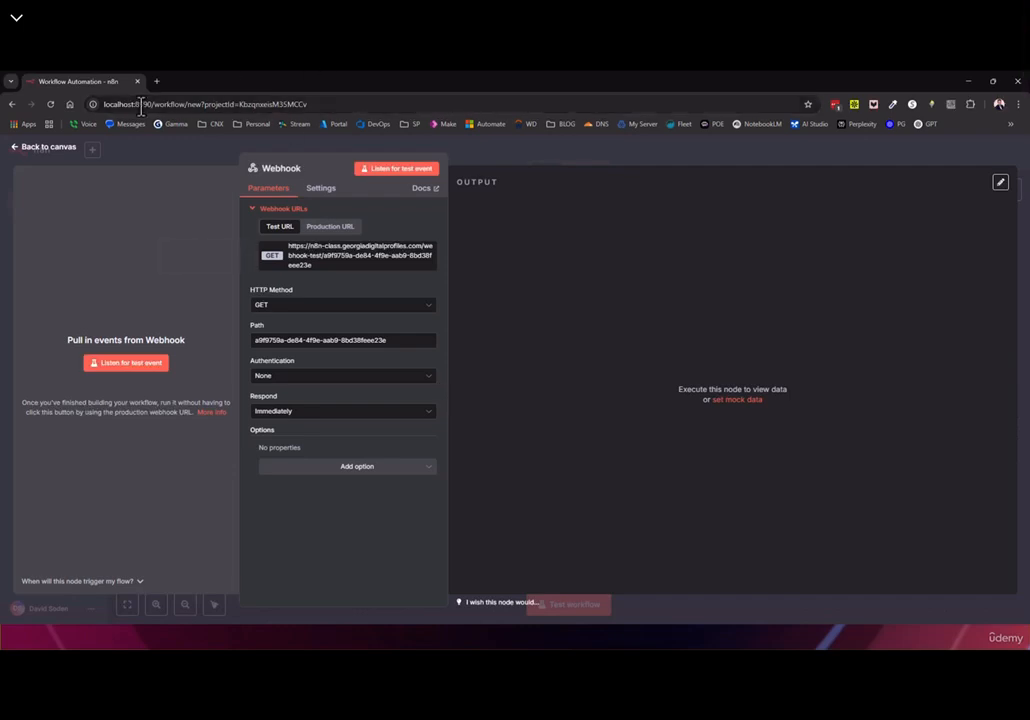
Select the project ID value in the browser's address bar
left_click(200, 104)
left_click(200, 104)
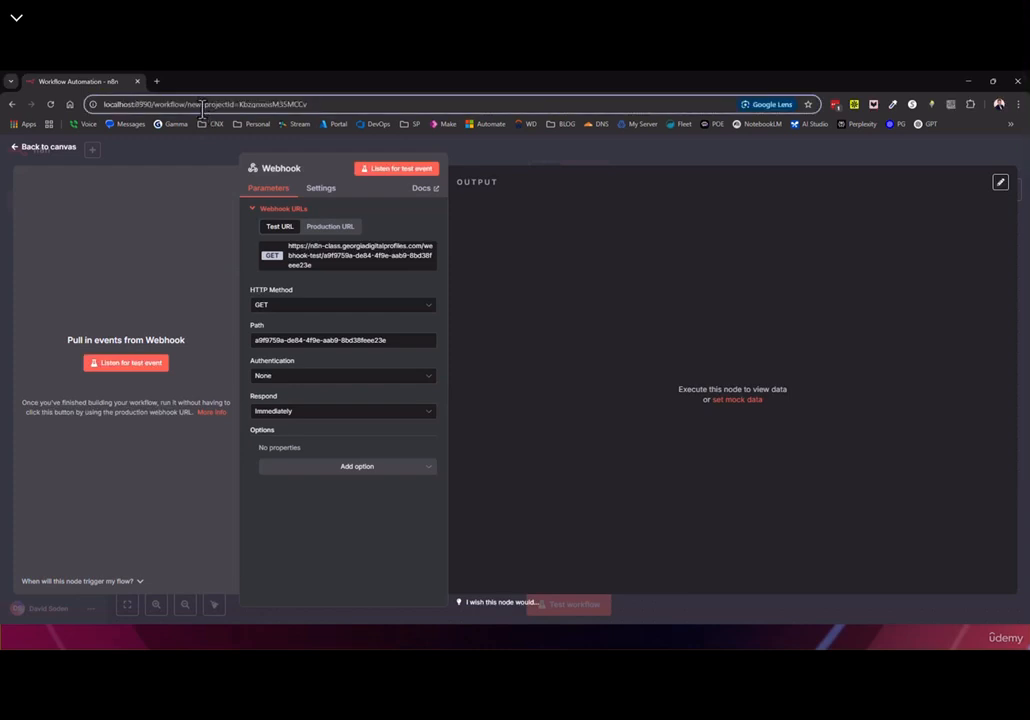
double_click(223, 104)
double_click(276, 104)
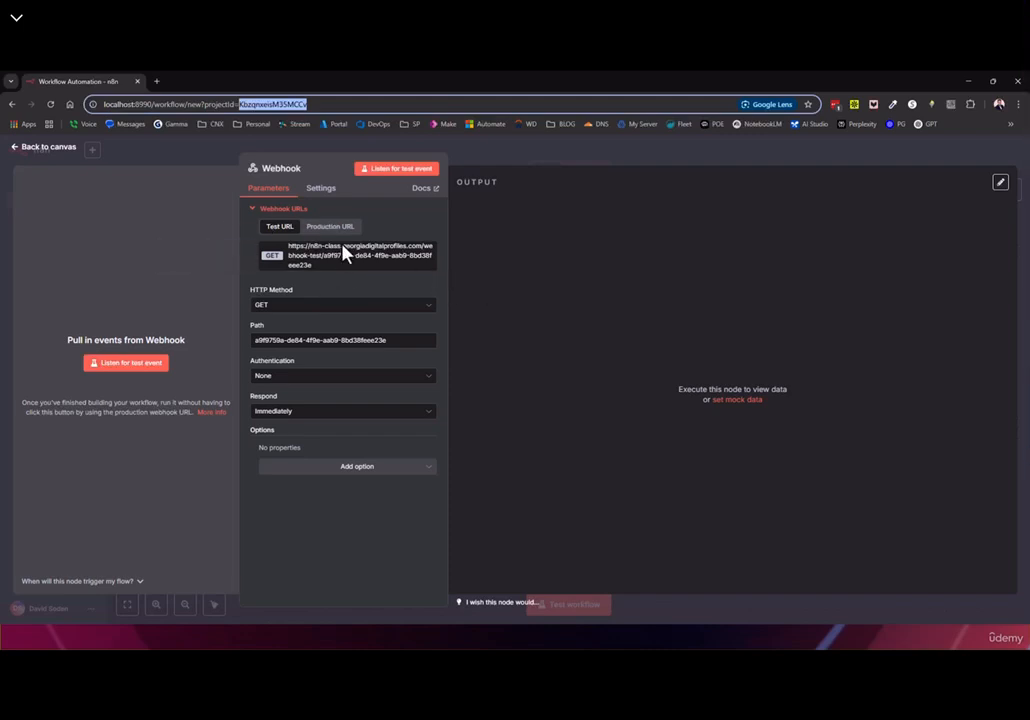
Copy the test URL, view the production URL, and set the Webhook path to 99
left_click(296, 274)
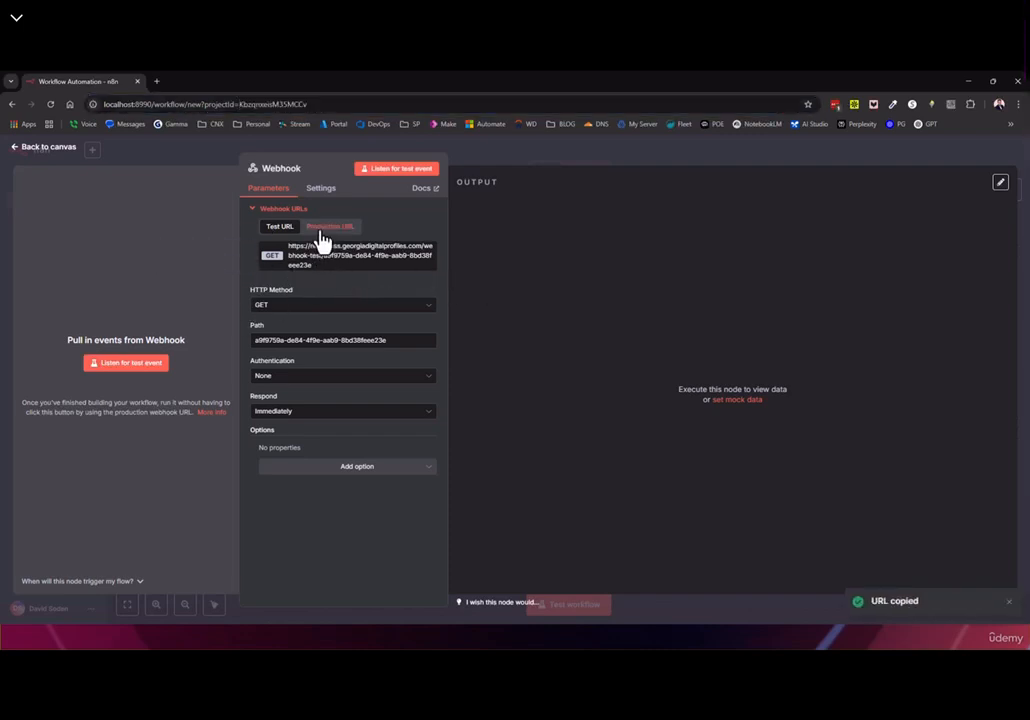
left_click(320, 236)
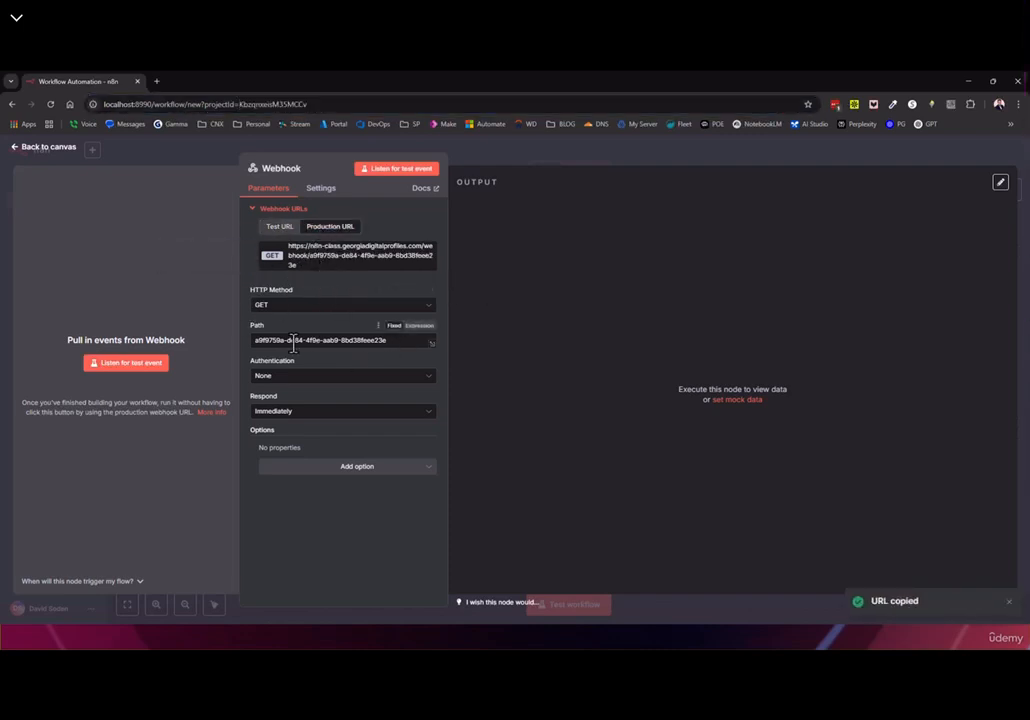
triple_click(400, 340)
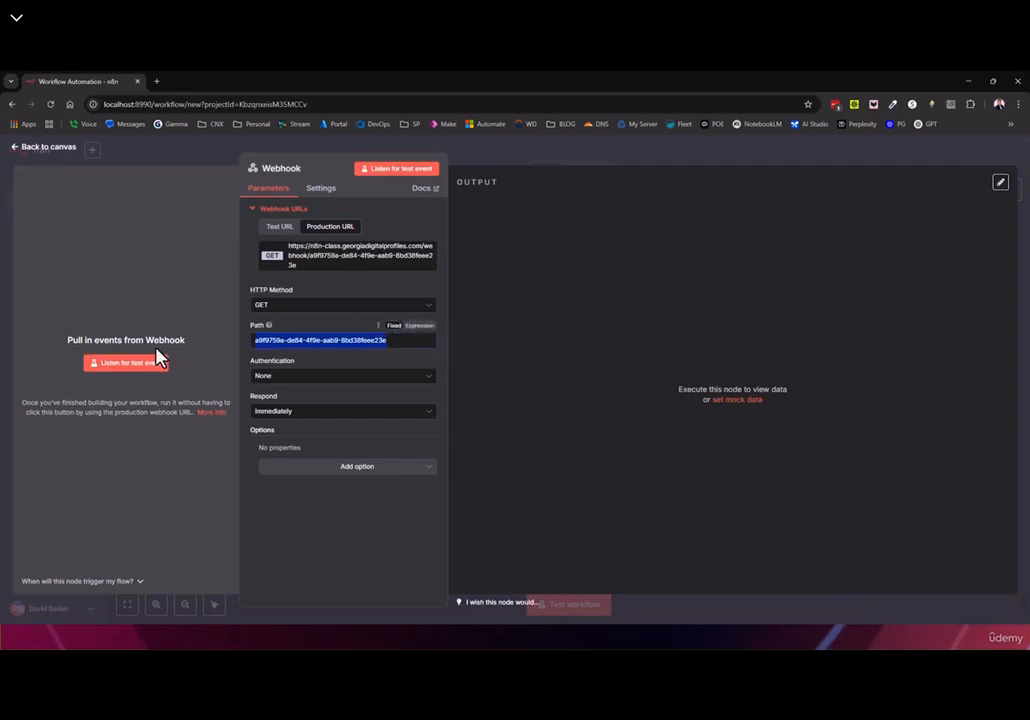
type("99")
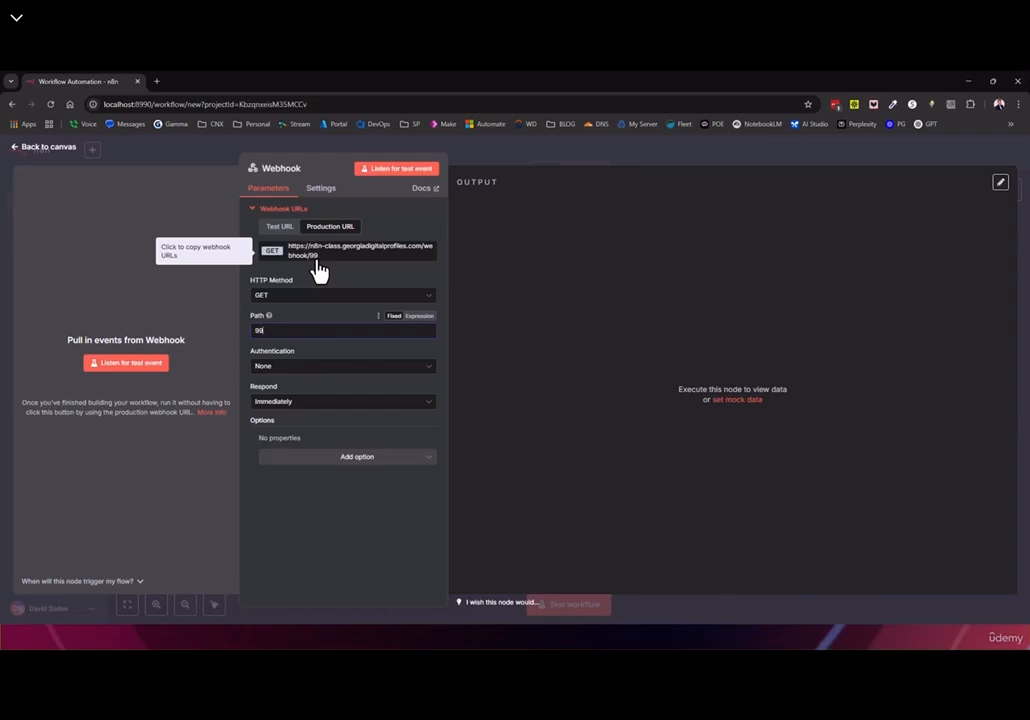
left_click(14, 148)
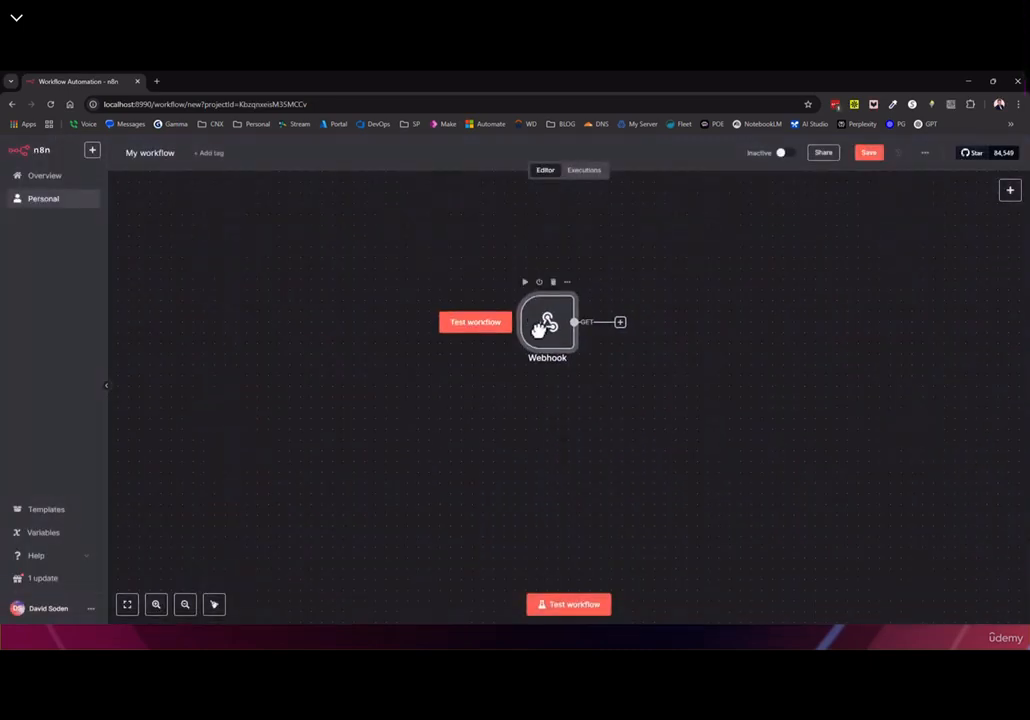
key("ctrl+c")
key("ctrl+v")
left_click_drag(564, 402, 536, 419)
key("ctrl+v")
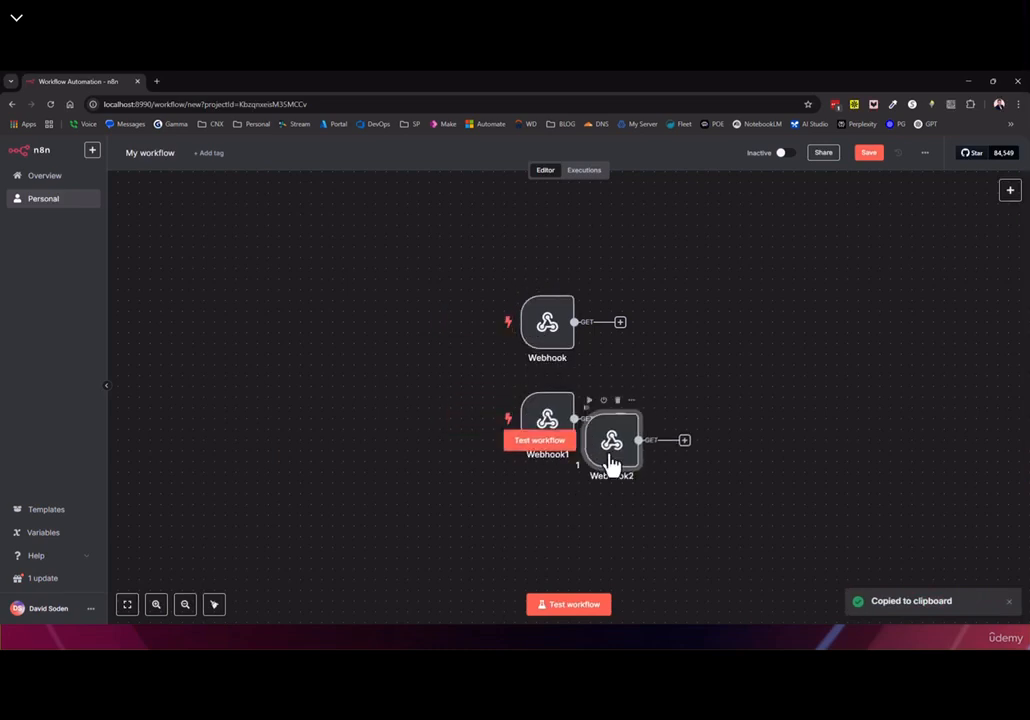
left_click_drag(612, 462, 546, 524)
left_click_drag(739, 473, 730, 421)
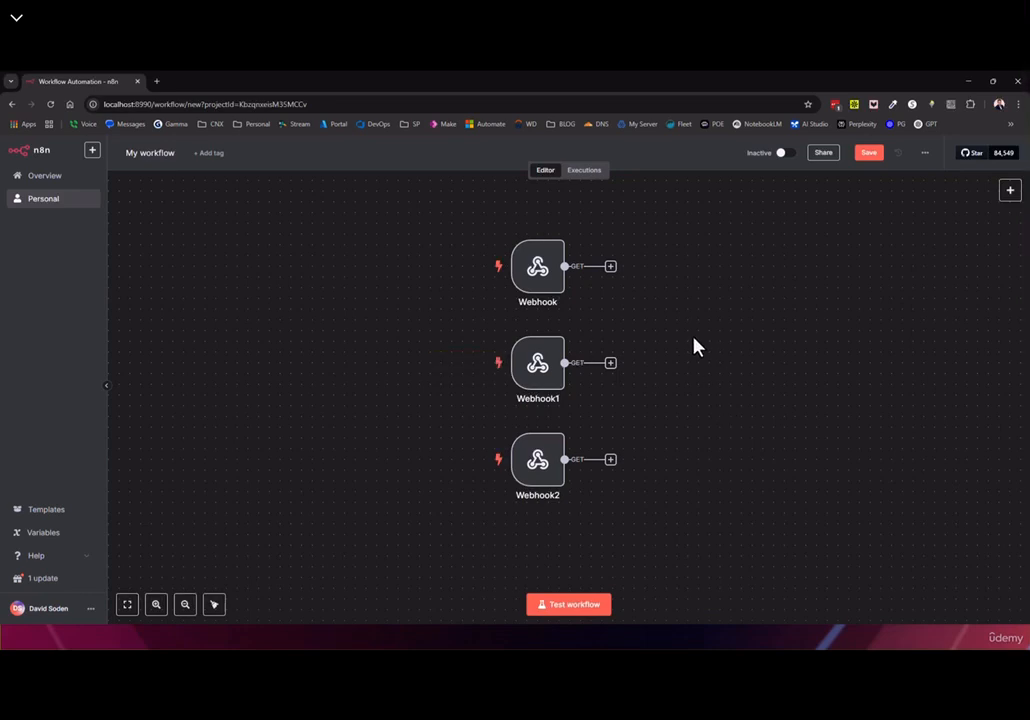
double_click(524, 373)
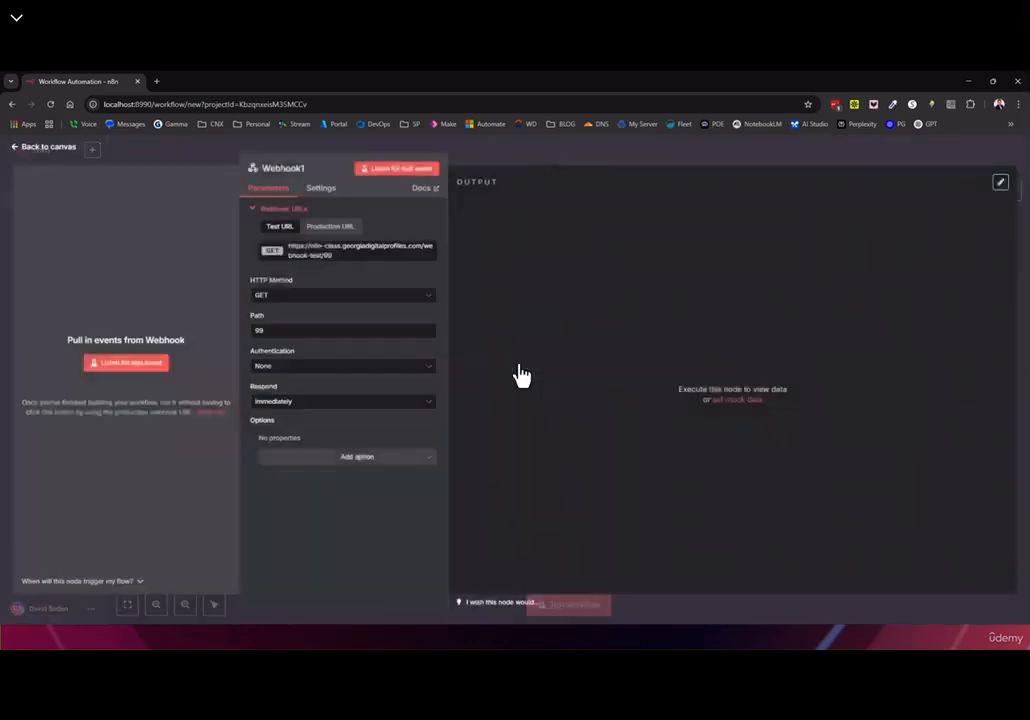
double_click(262, 330)
type("88")
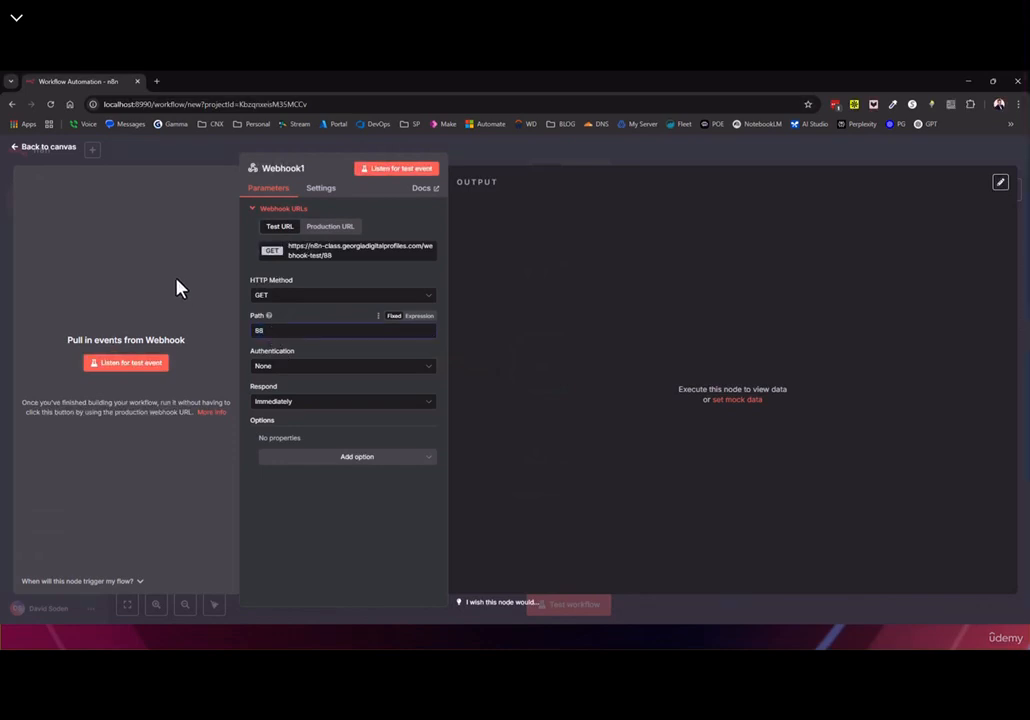
left_click(42, 148)
double_click(538, 463)
double_click(260, 330)
type("77")
left_click(45, 148)
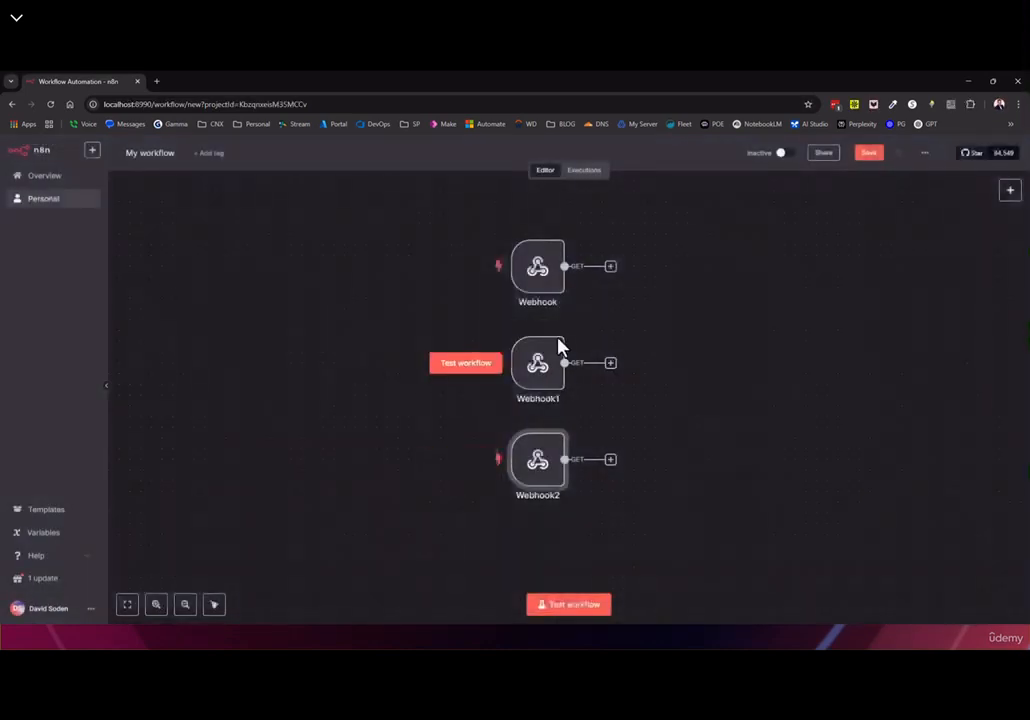
left_click(540, 292)
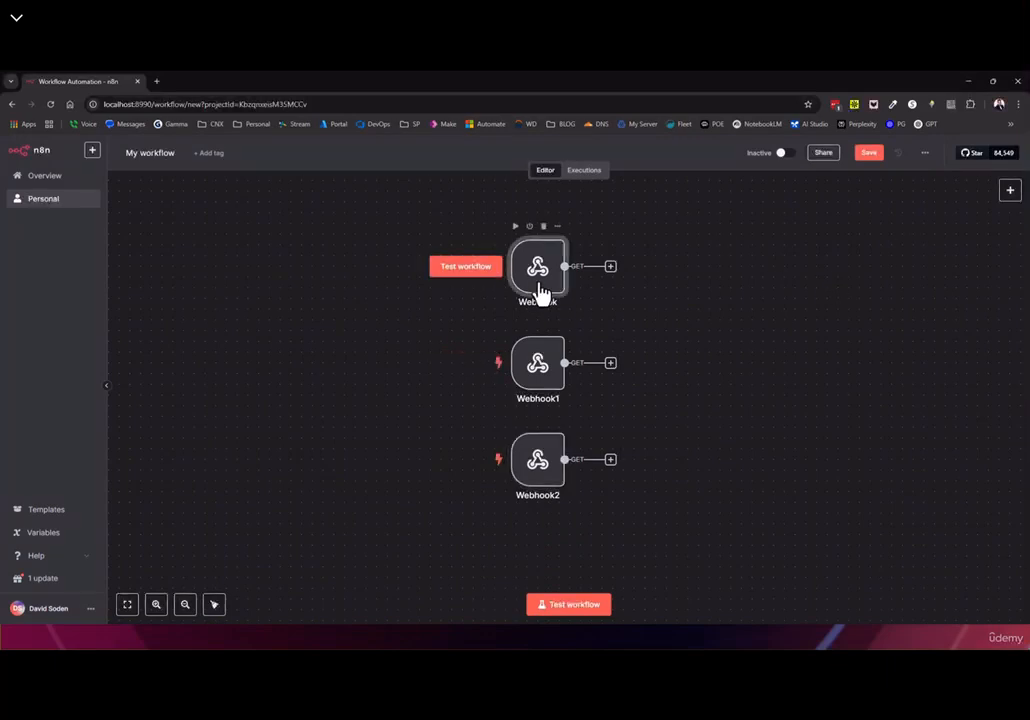
double_click(540, 397)
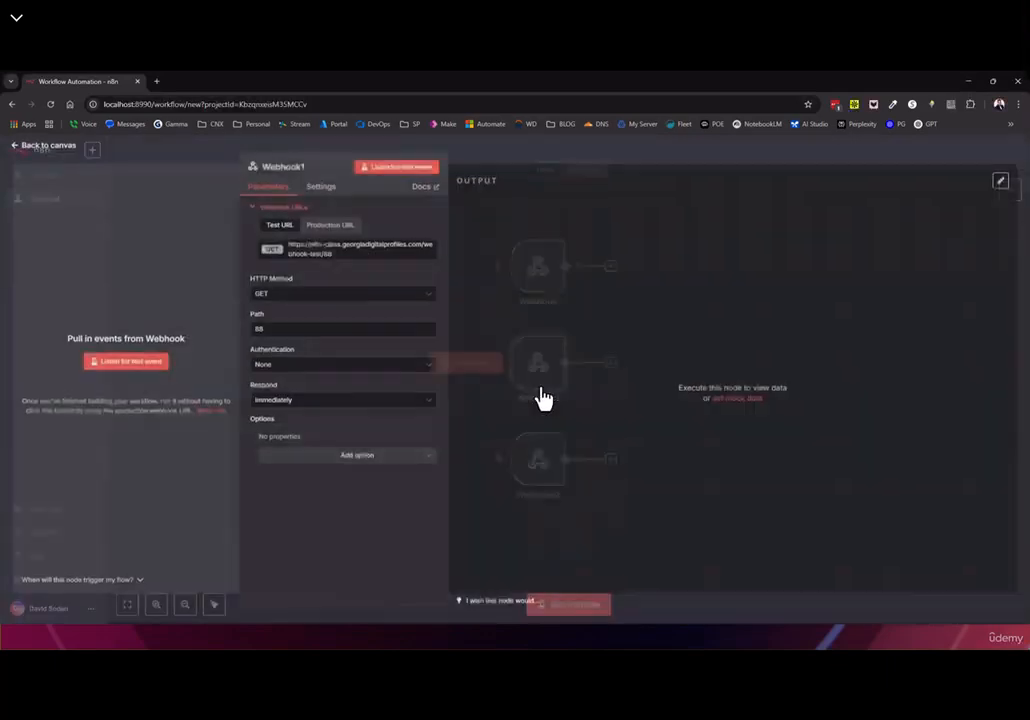
left_click(45, 146)
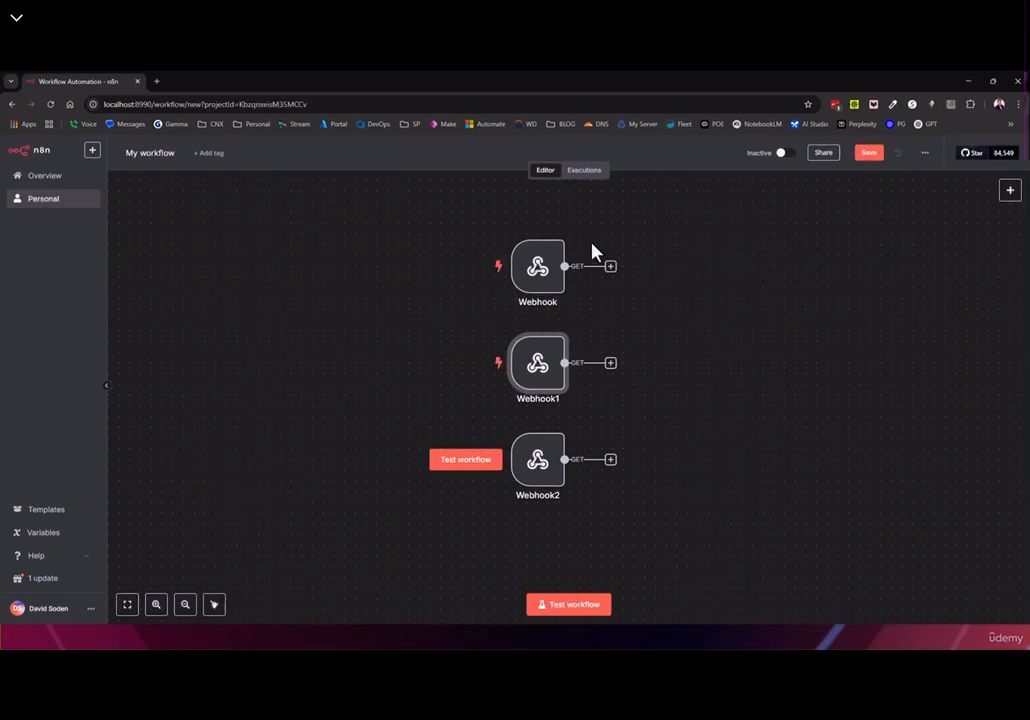
left_click_drag(448, 306, 717, 568)
key("Delete")
left_click_drag(550, 270, 538, 371)
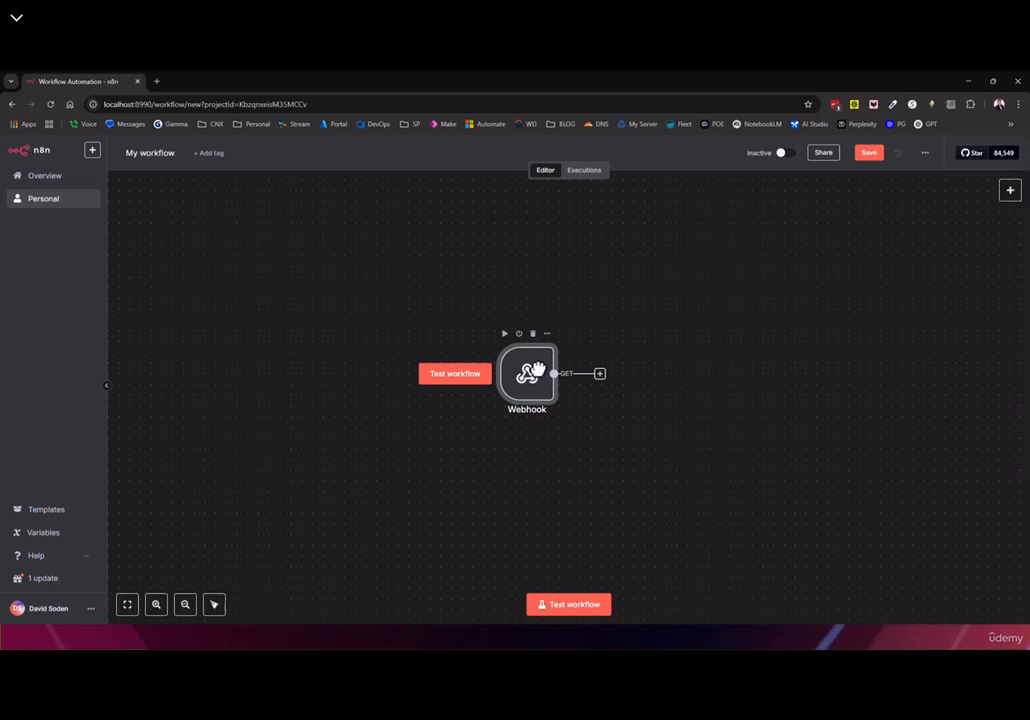
Delete the Webhook's path value 99 and set its HTTP method to POST
double_click(515, 390)
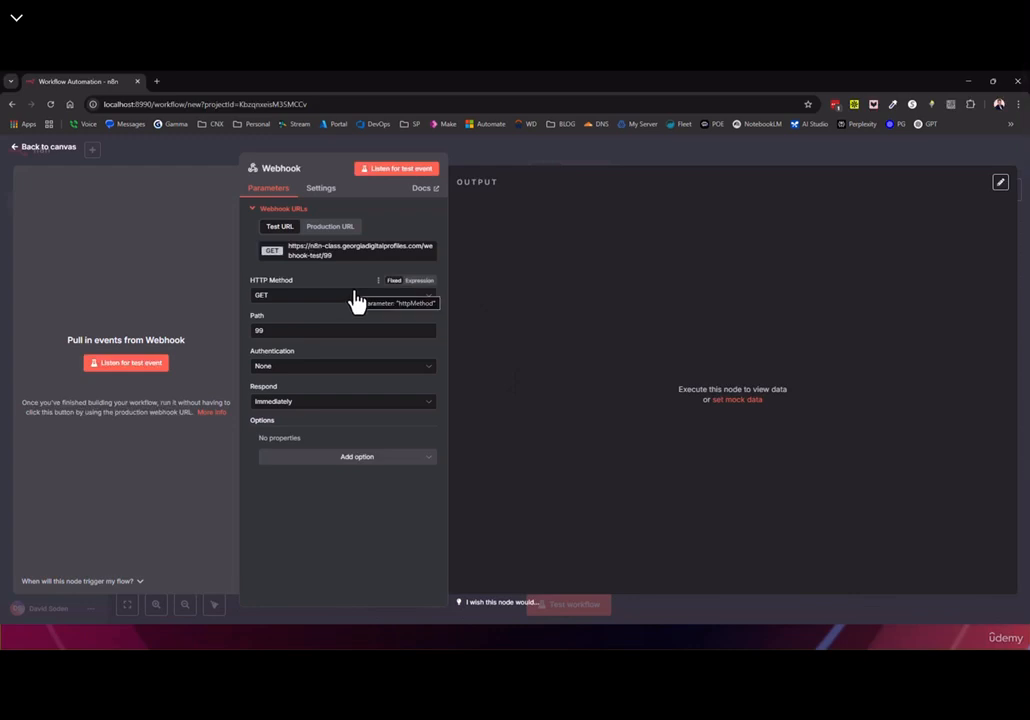
left_click(296, 330)
key("ctrl+a")
key("BackSpace")
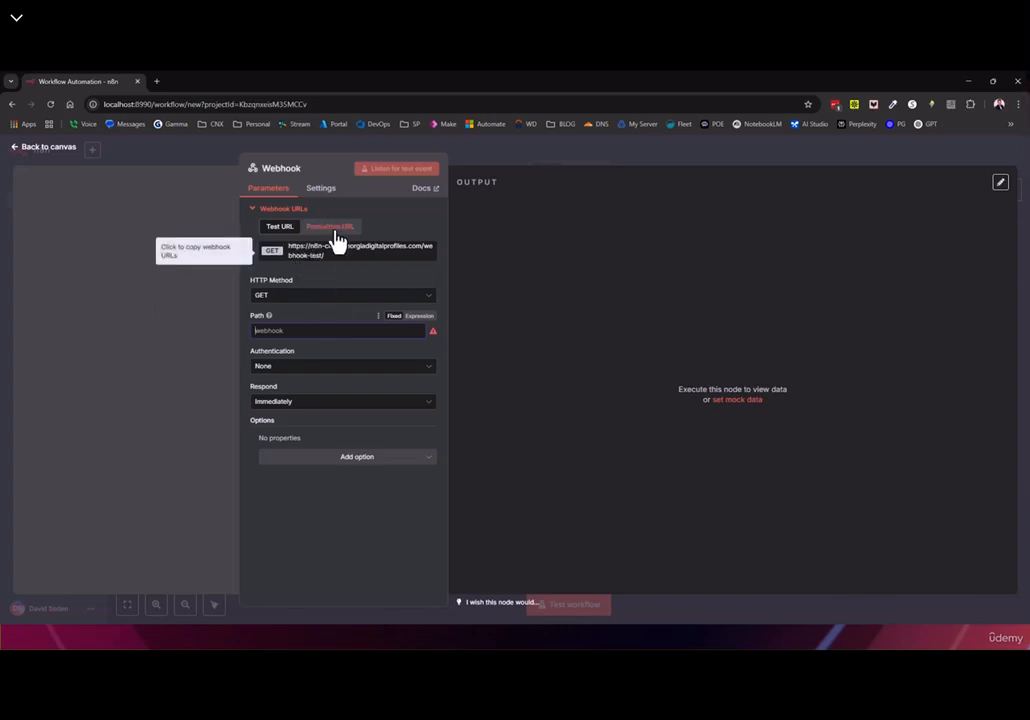
left_click(280, 297)
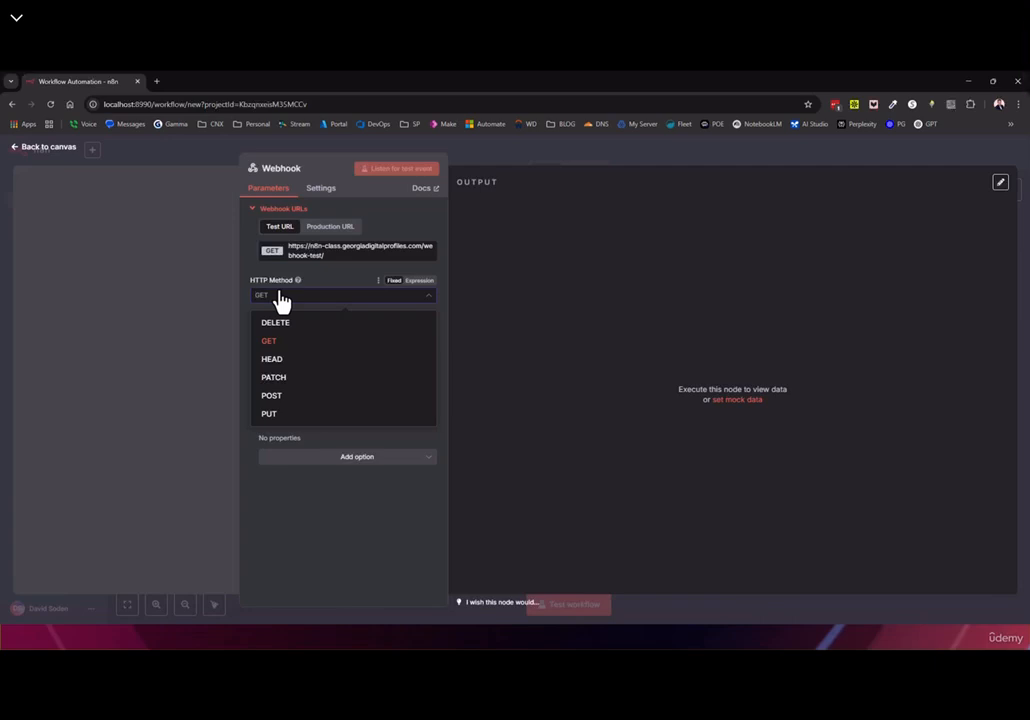
left_click(283, 399)
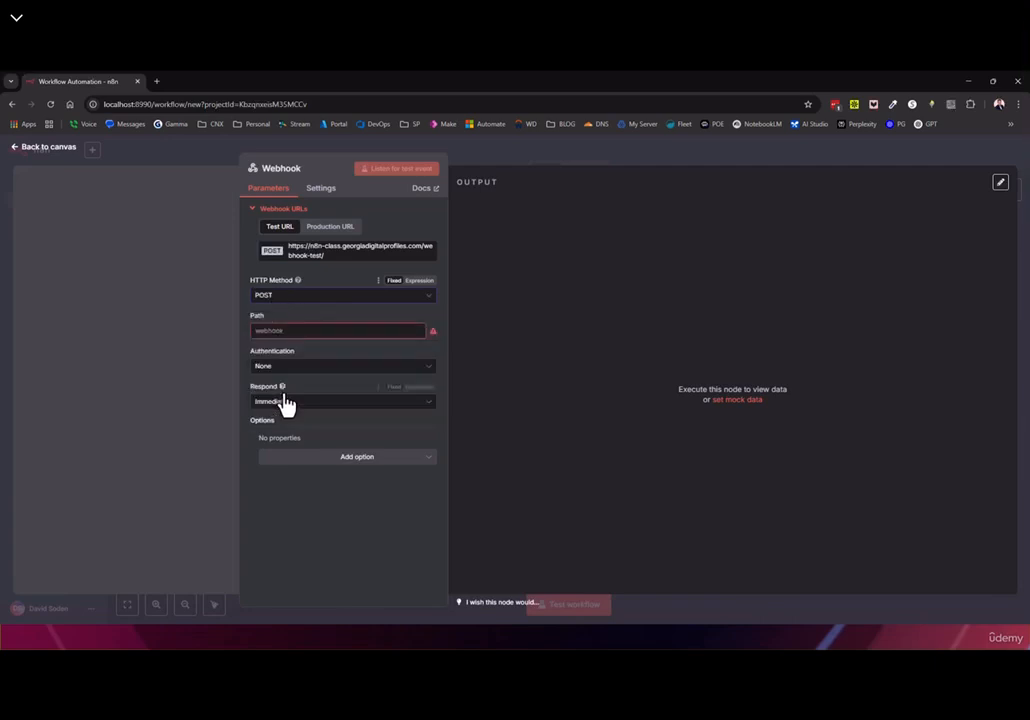
left_click(285, 300)
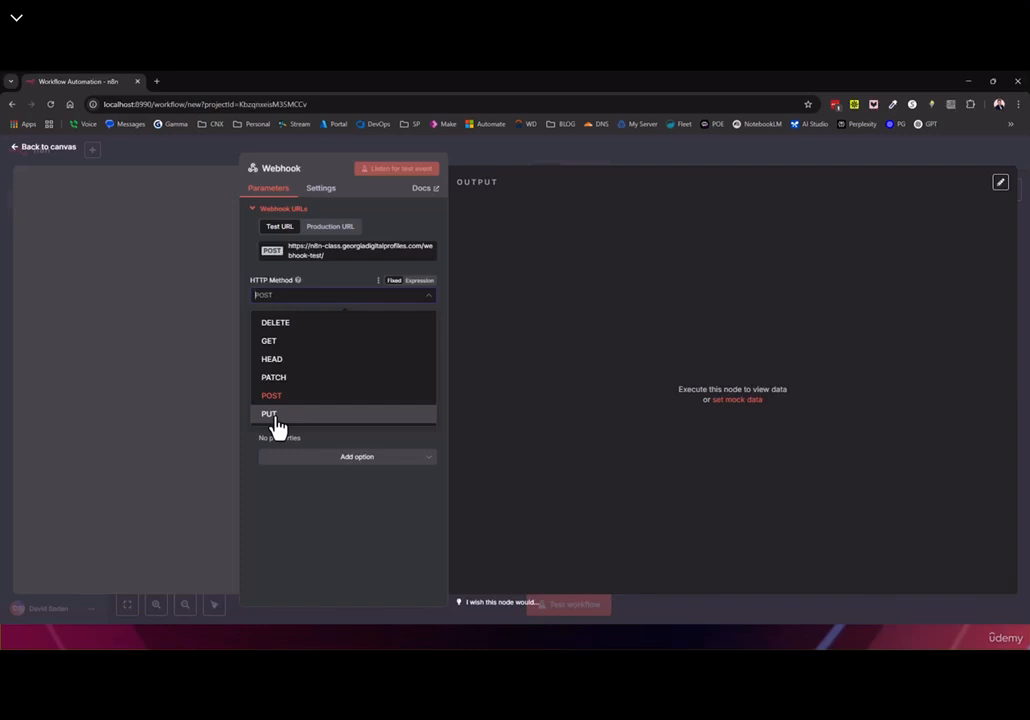
Switch the Webhook to GET and set its path to v1/get-records, correcting the typo
left_click(279, 348)
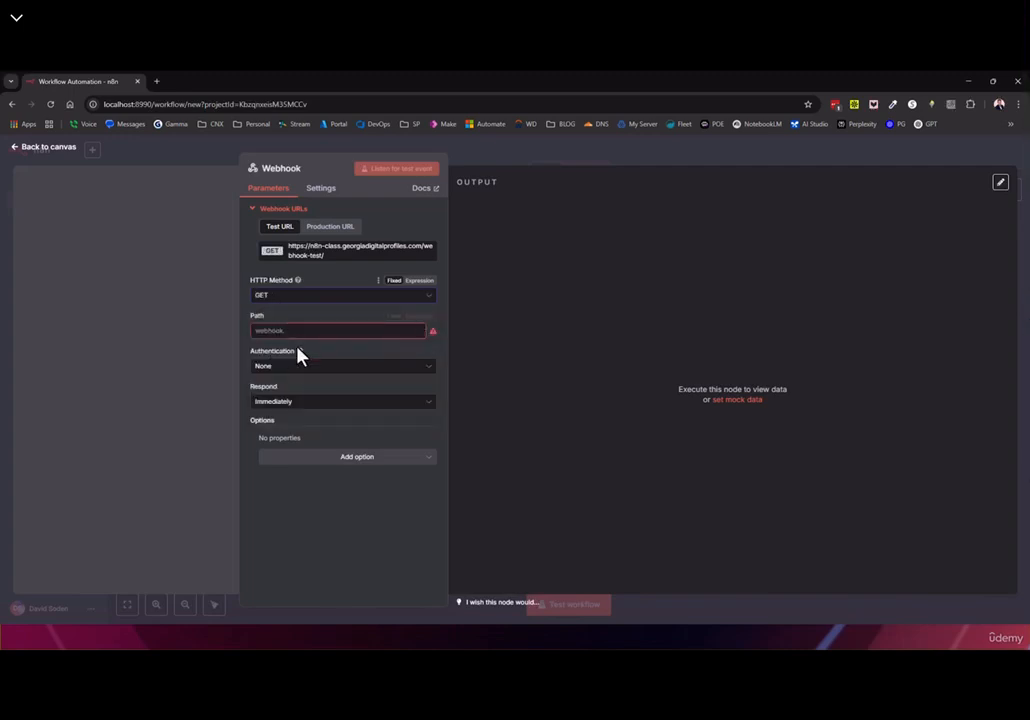
left_click(285, 332)
type("v")
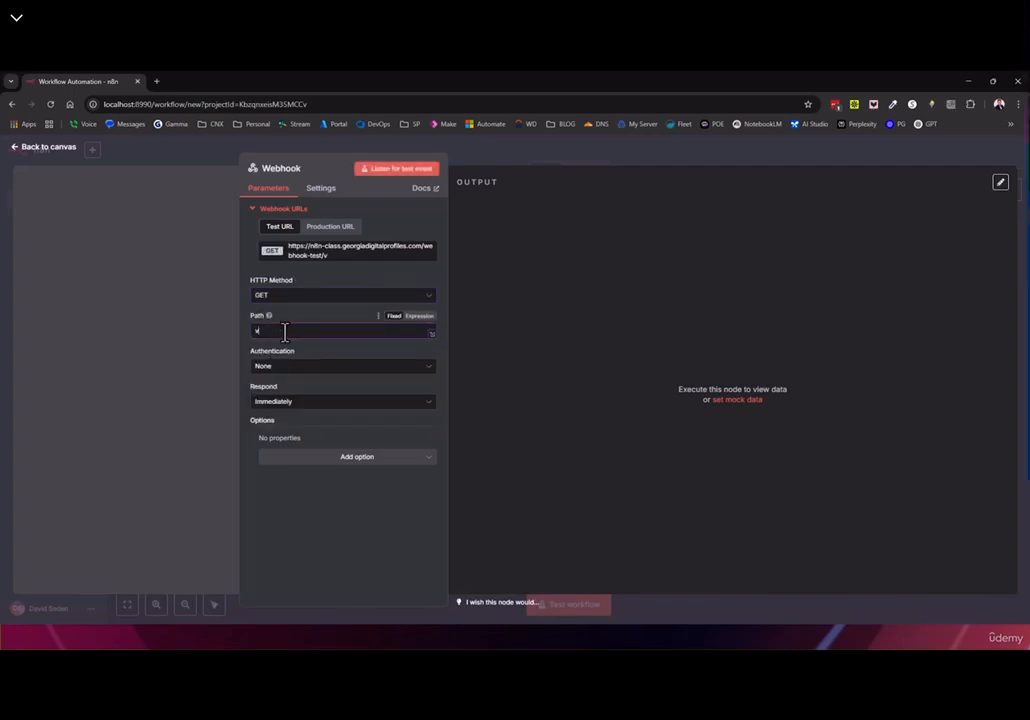
type("1/")
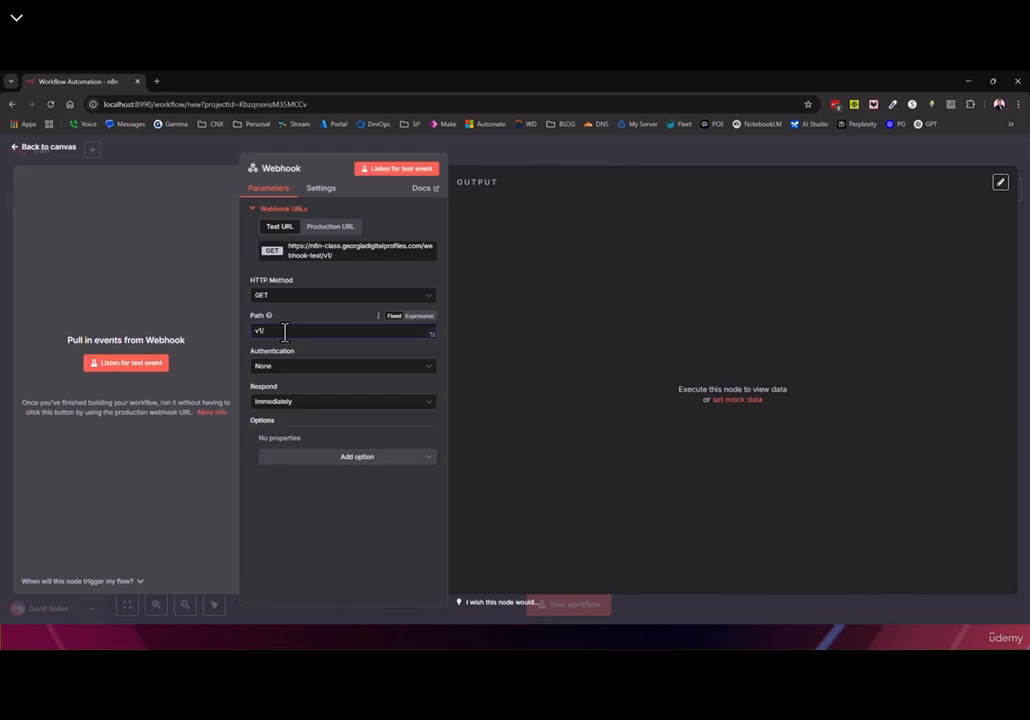
type("get-re")
type("crds")
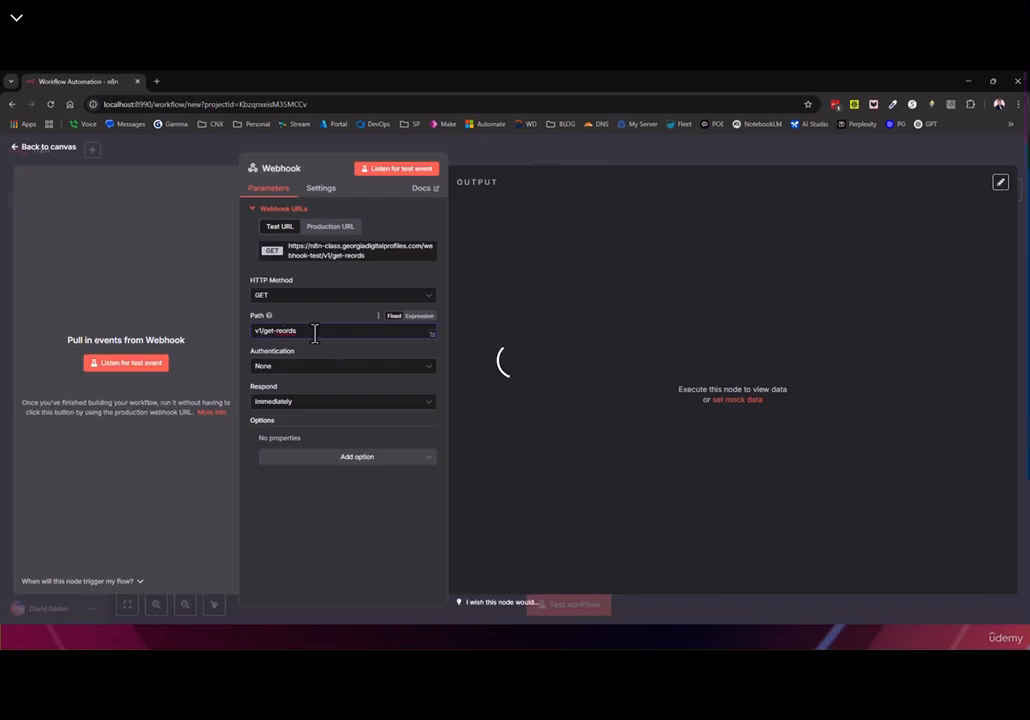
key("Left")
key("Left")
key("Left")
key("Left")
type("c")
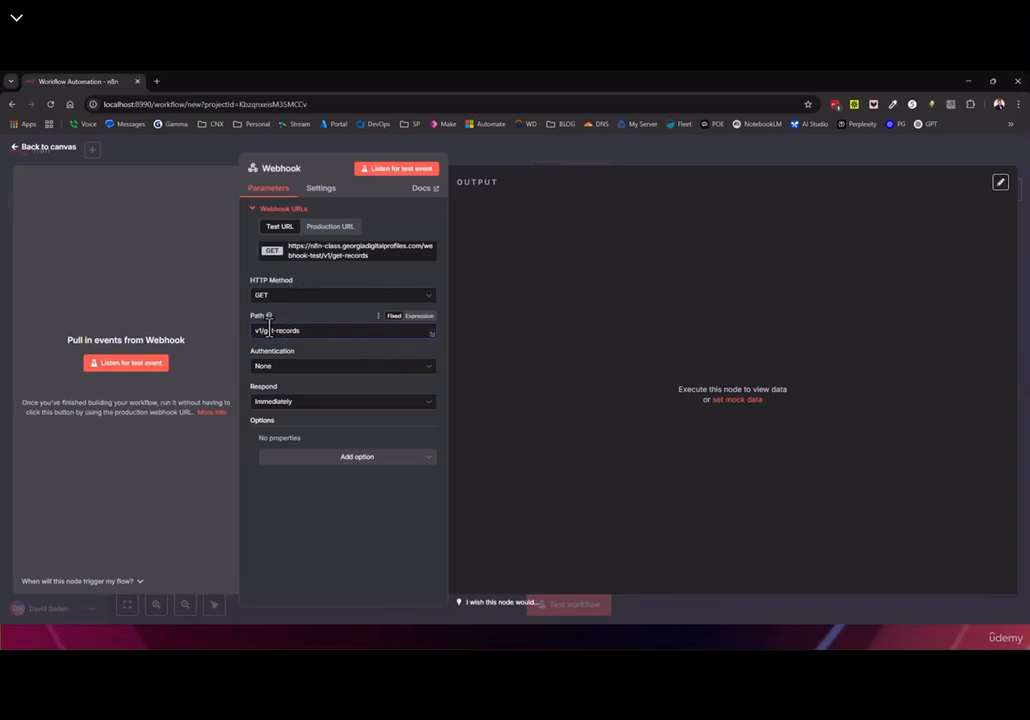
left_click_drag(318, 333, 243, 339)
key("Home")
type("-7")
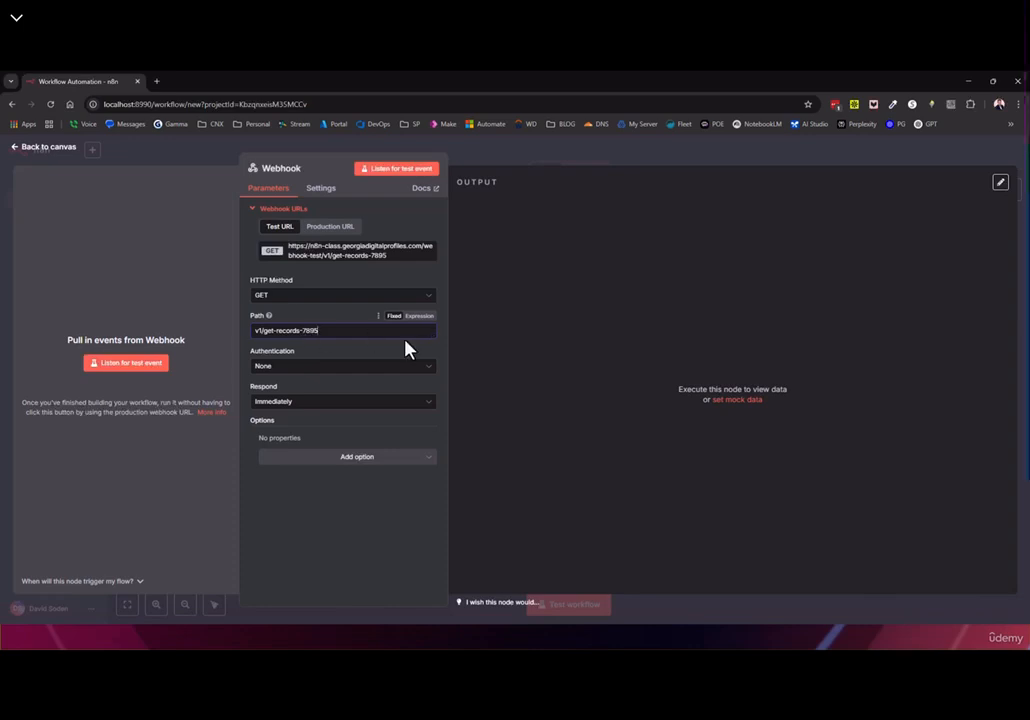
key("BackSpace")
key("BackSpace")
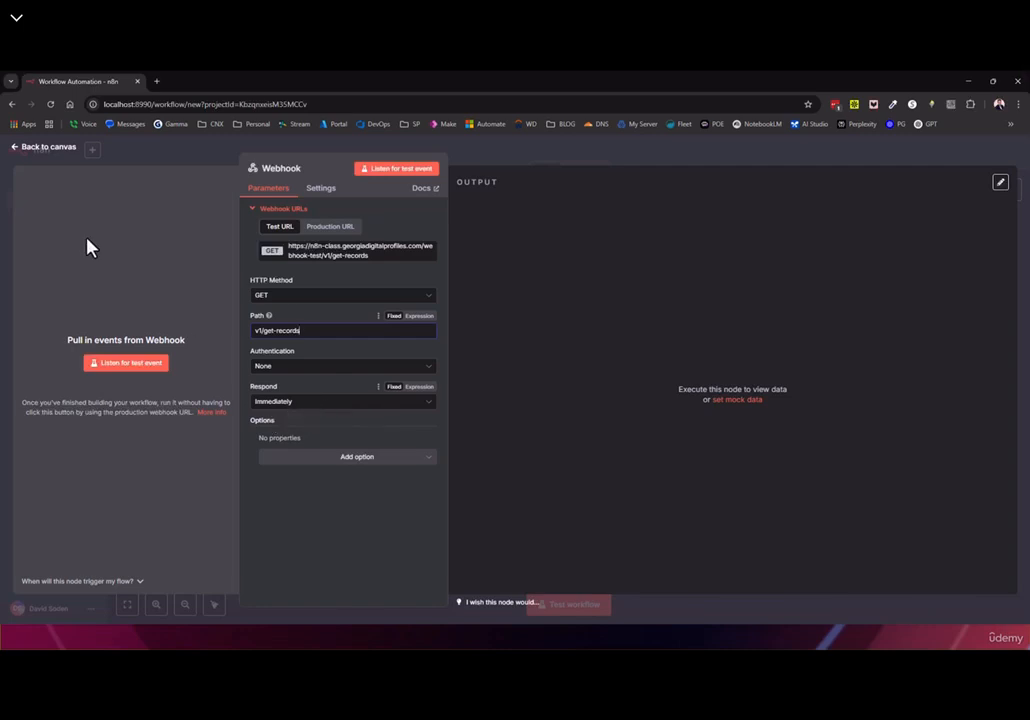
Copy the production webhook URL, then save and activate the workflow
left_click(314, 227)
left_click(327, 252)
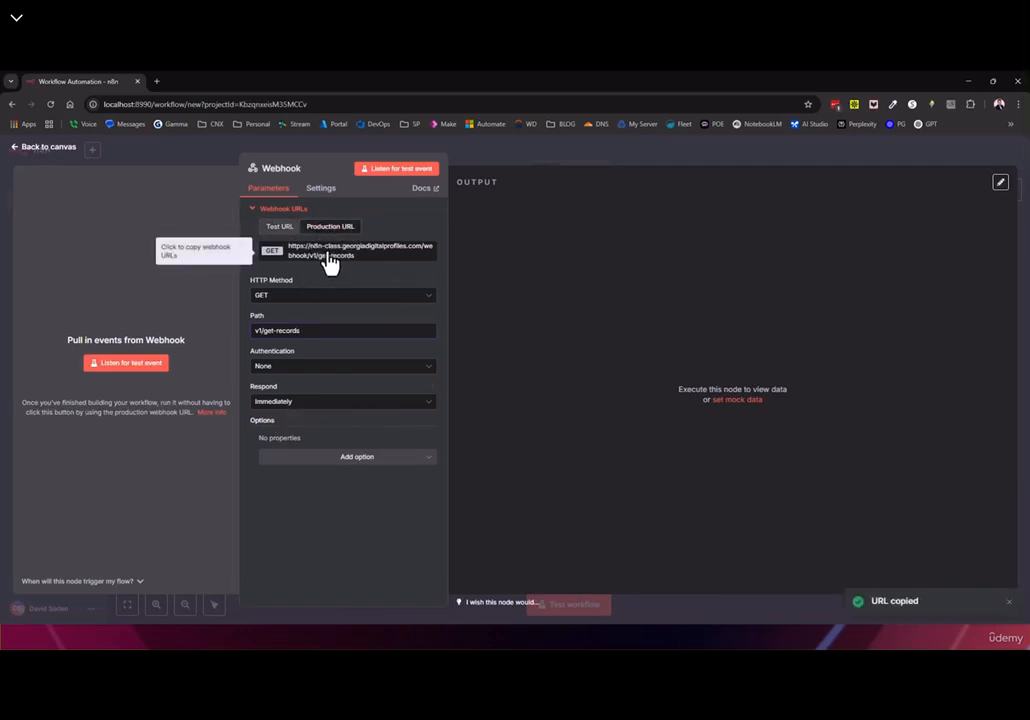
left_click(40, 149)
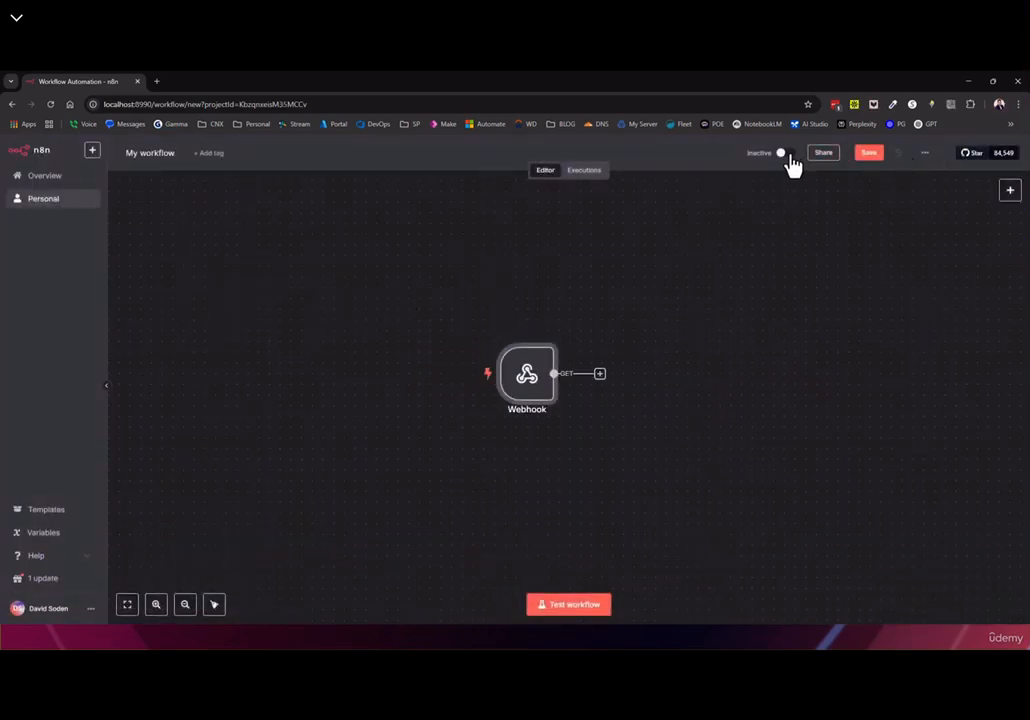
left_click(866, 154)
left_click(790, 152)
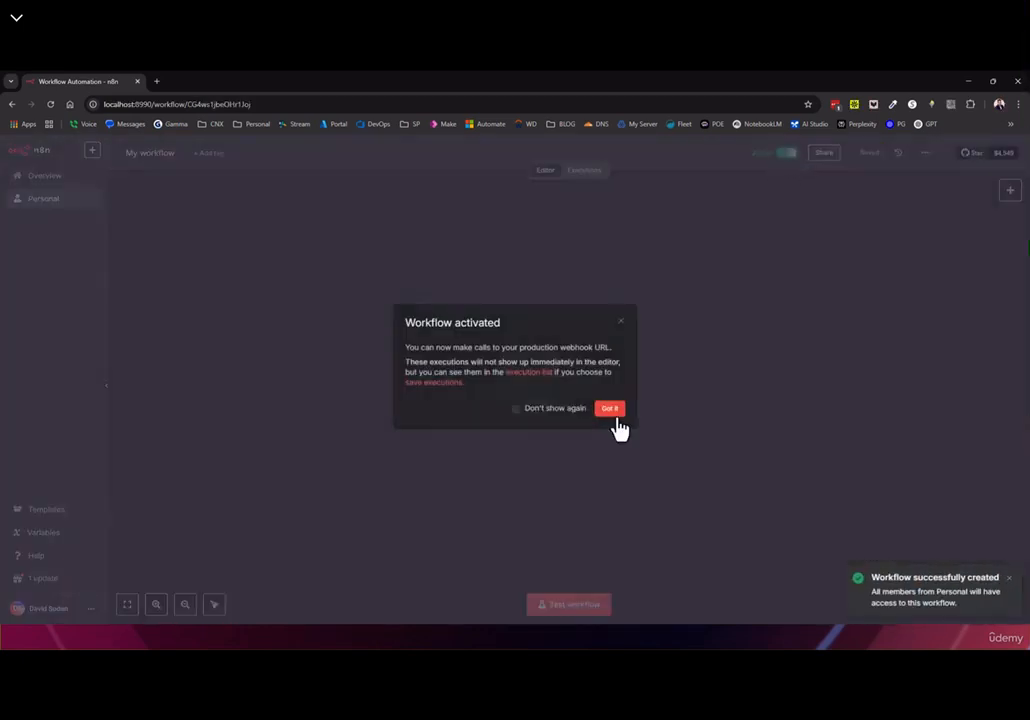
left_click(610, 410)
Load the production URL in a new tab and get 'Workflow was started'
left_click(156, 81)
key("ctrl+v")
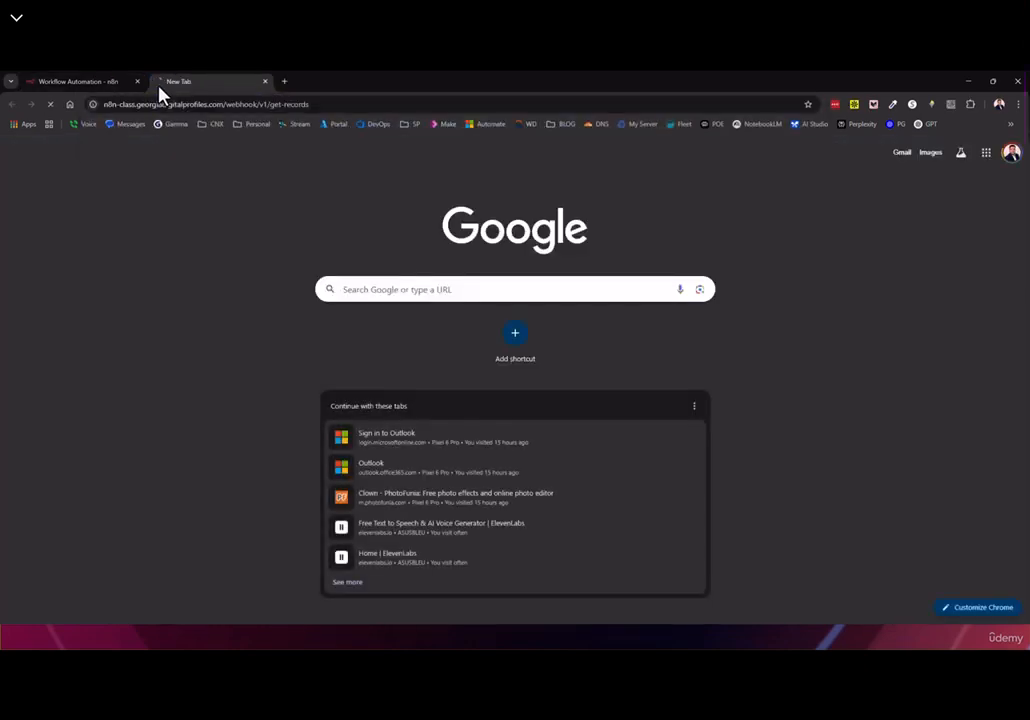
key("Return")
left_click_drag(44, 157, 76, 170)
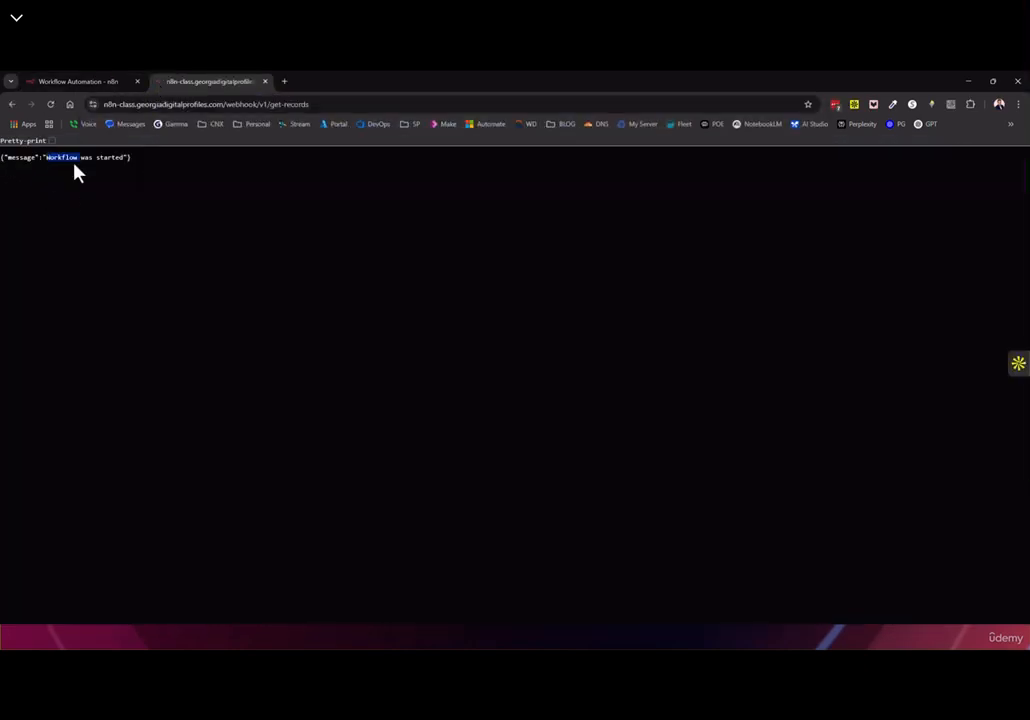
Recheck the Webhook settings in n8n and open the node picker after the Webhook
left_click(90, 82)
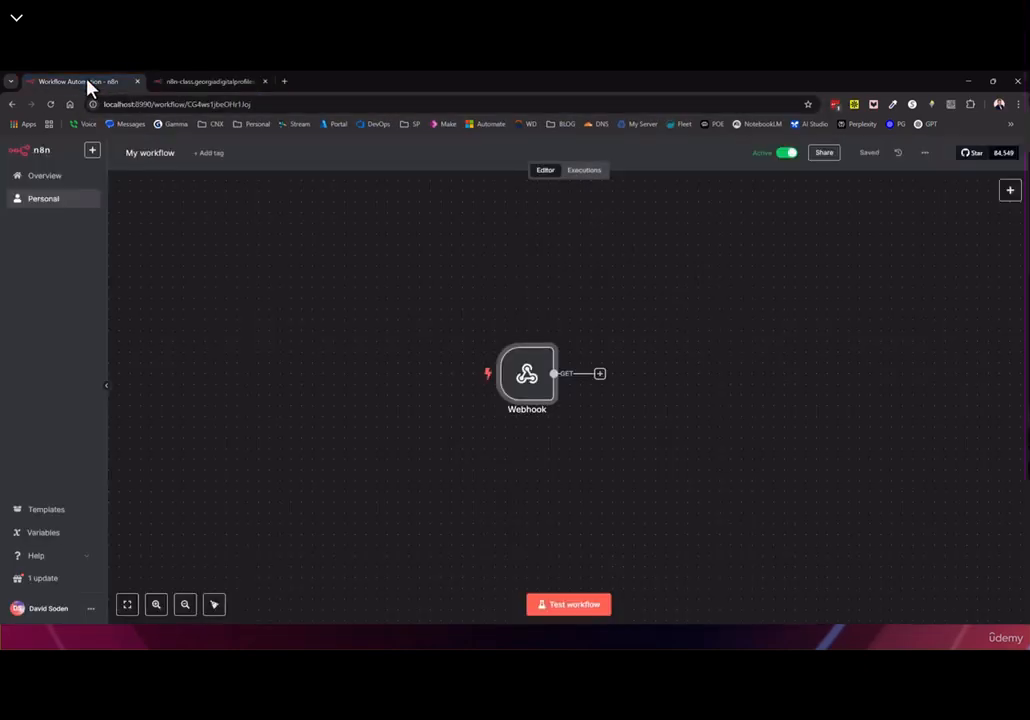
double_click(524, 394)
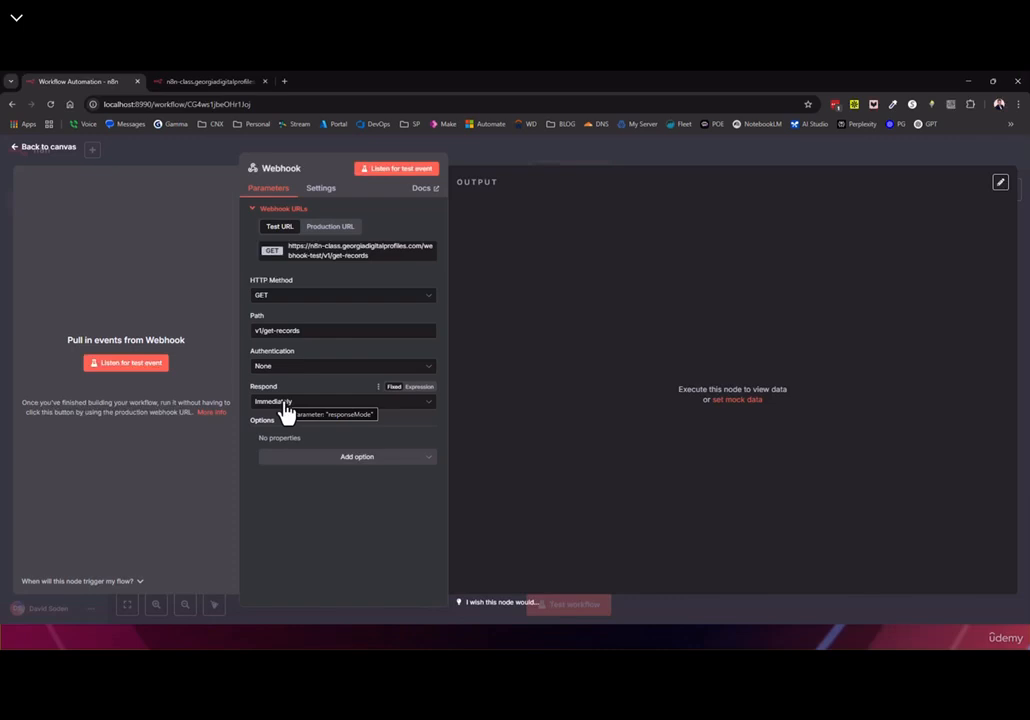
left_click(38, 147)
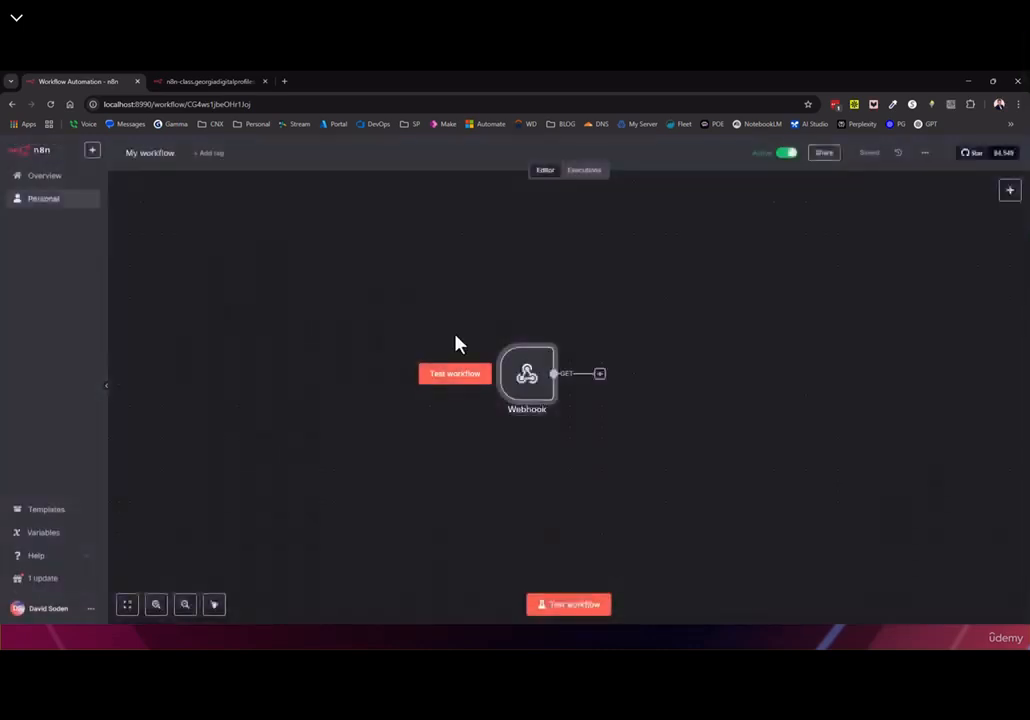
left_click(600, 375)
In a new tab, switch to the other Google account and open Google Sheets
left_click(284, 81)
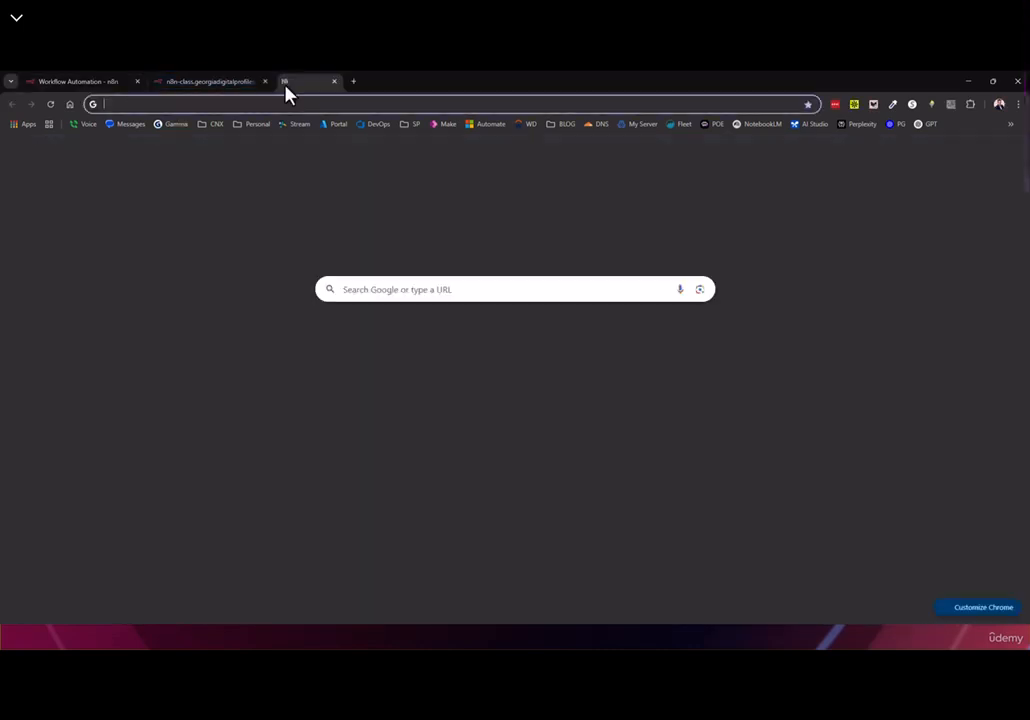
left_click(1011, 152)
left_click(876, 391)
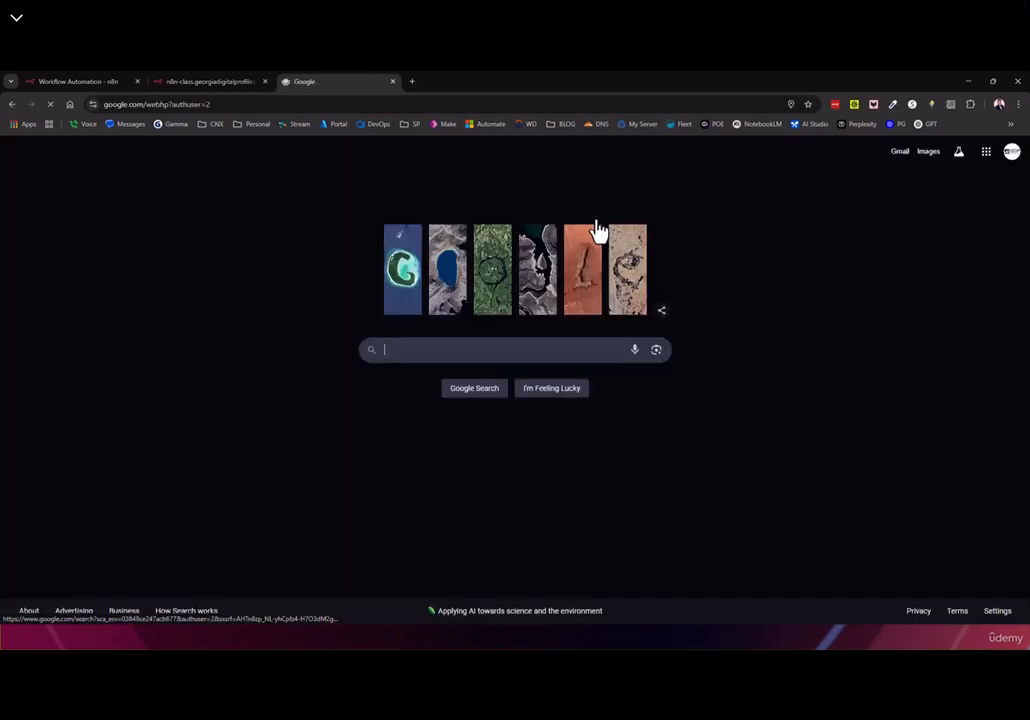
left_click(1008, 153)
left_click(986, 151)
scroll(943, 340, "down", 2)
left_click(930, 258)
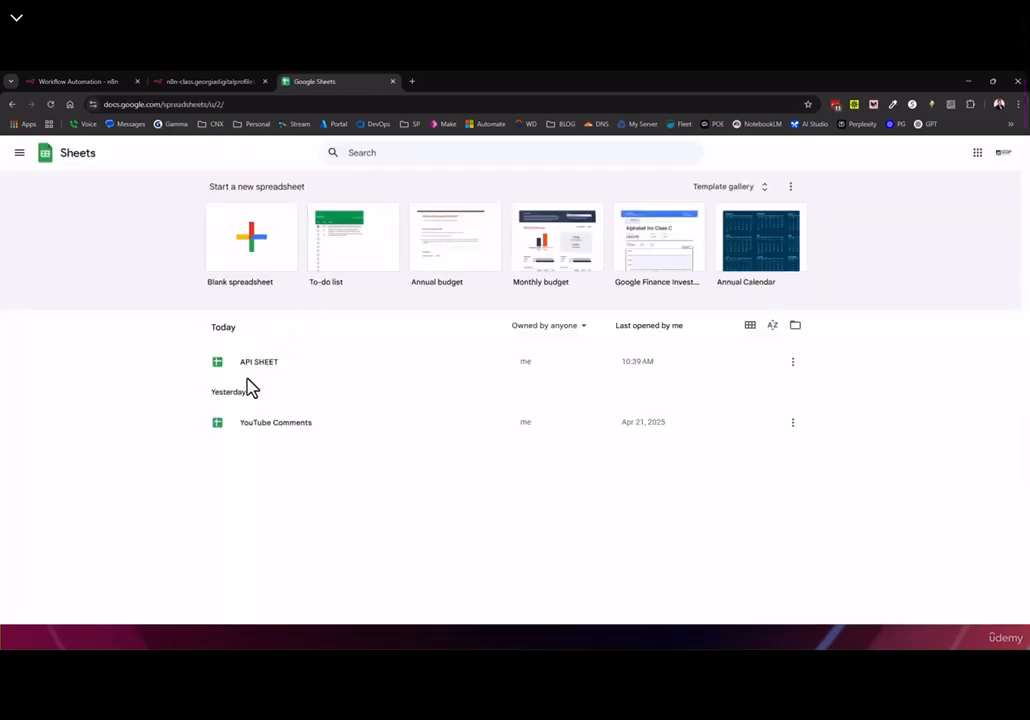
Open API SHEET, add an empty Sheet2, return to Demo-Sheet, and go back to n8n
left_click(268, 365)
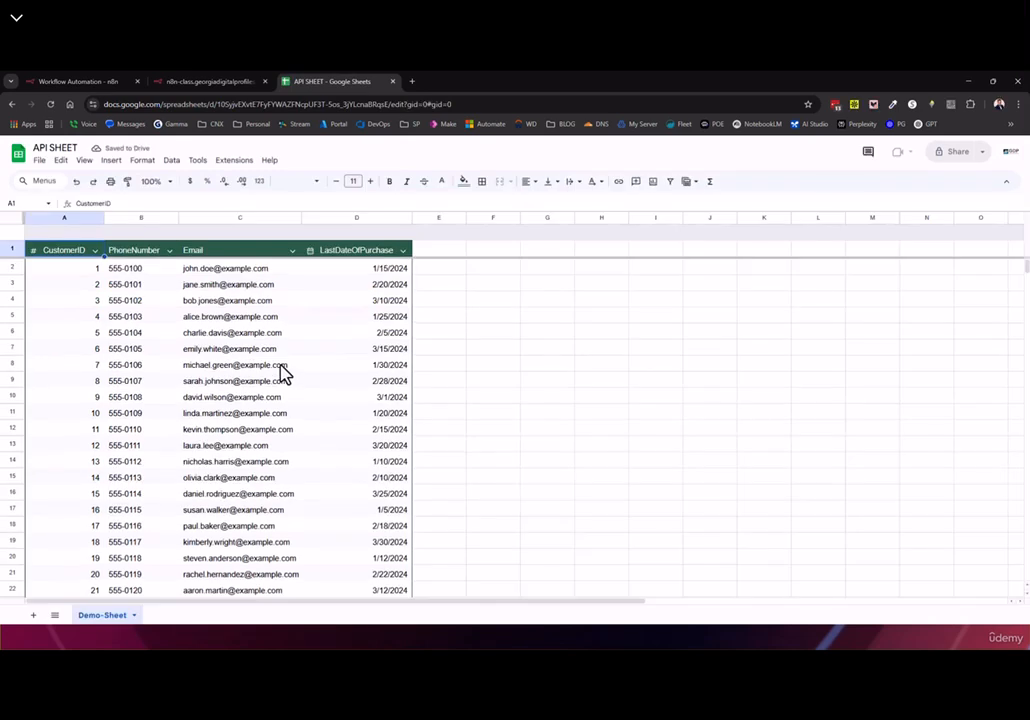
left_click(50, 147)
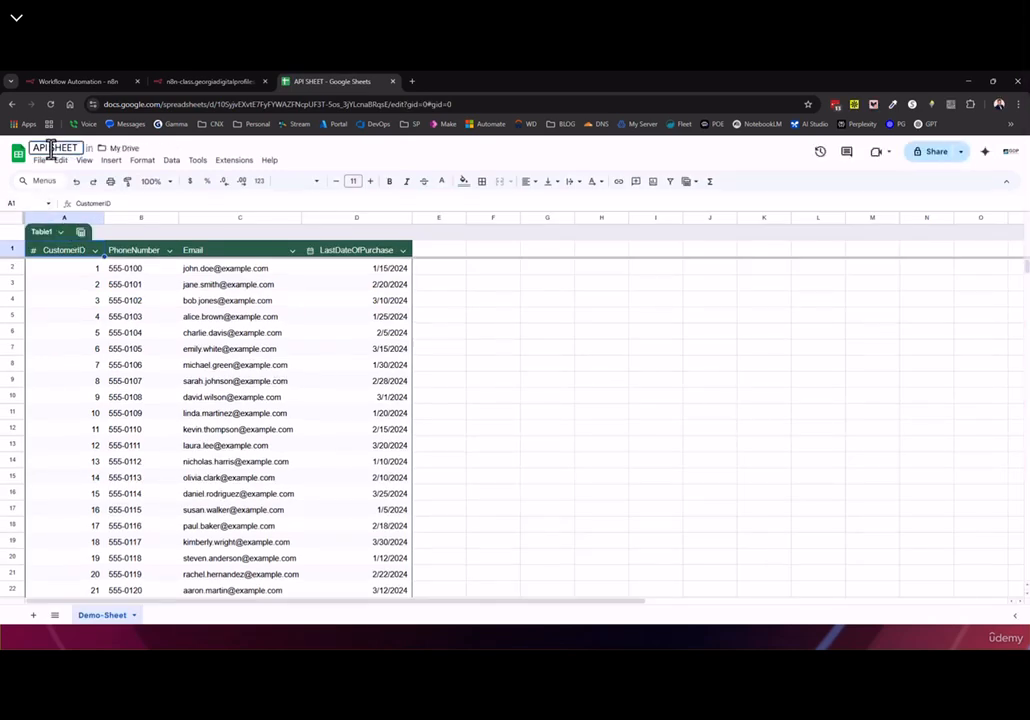
left_click(585, 400)
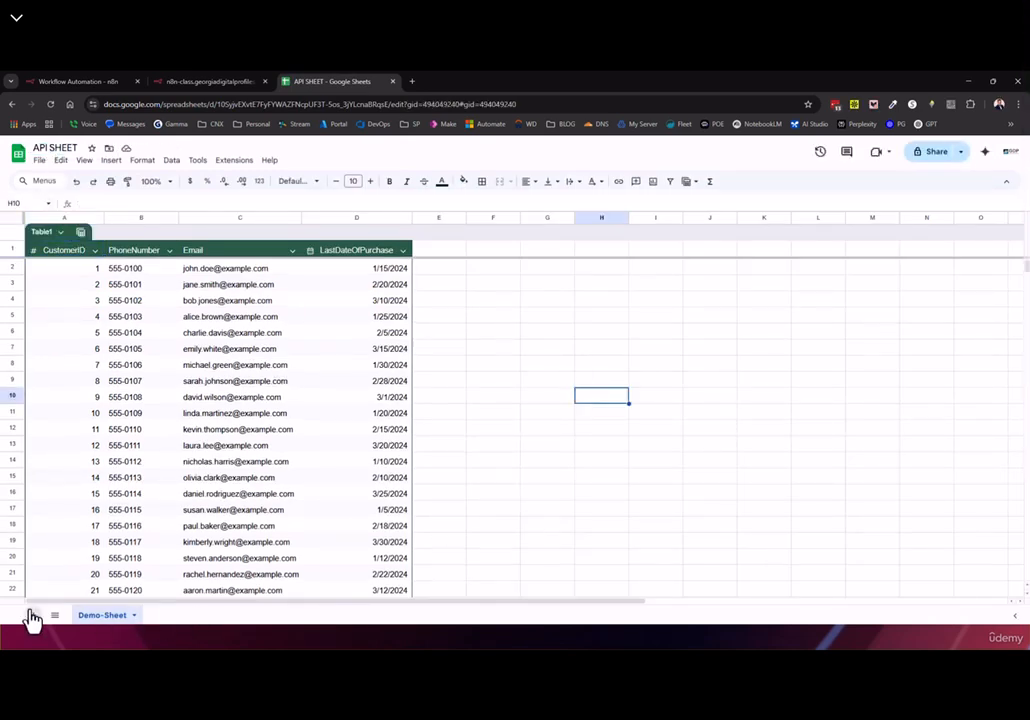
left_click(32, 615)
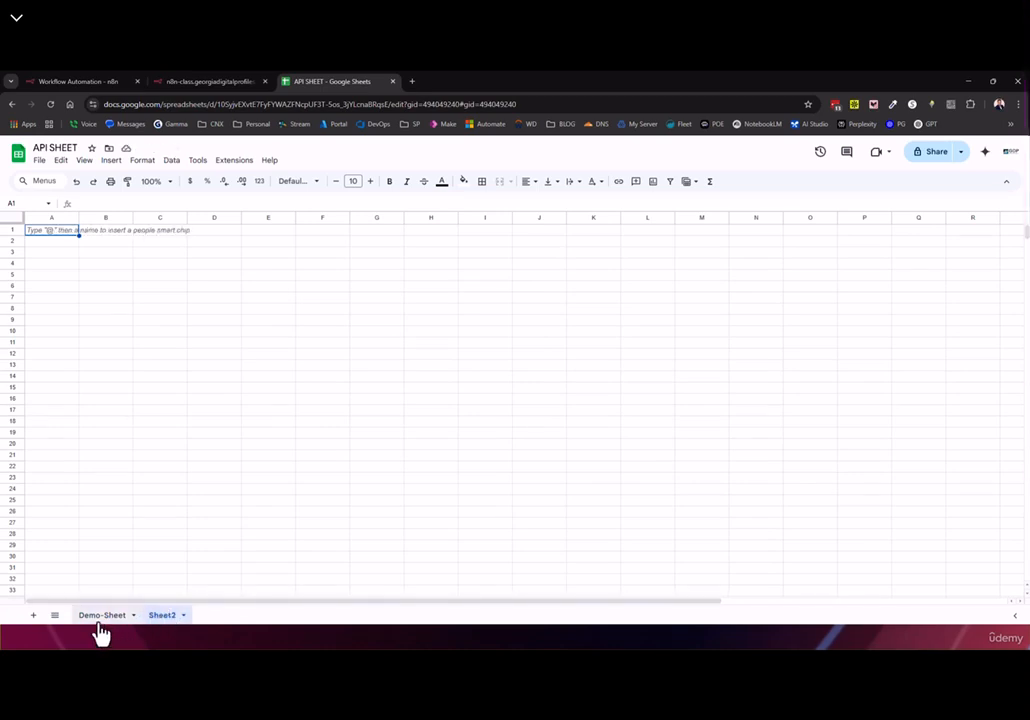
left_click(112, 615)
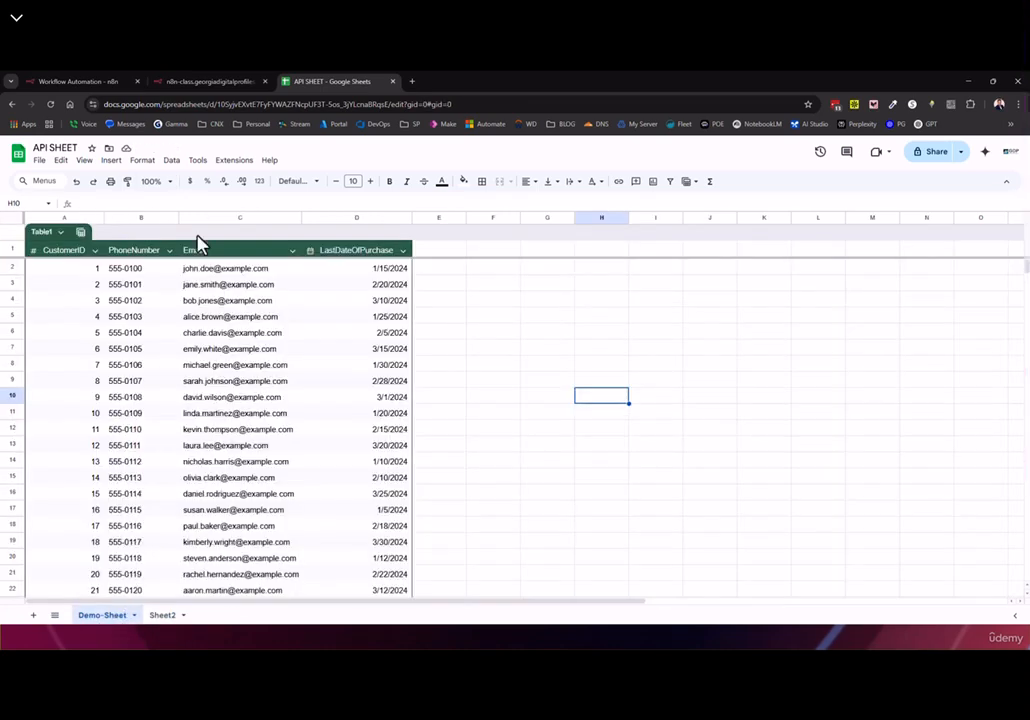
scroll(74, 545, "down", 12)
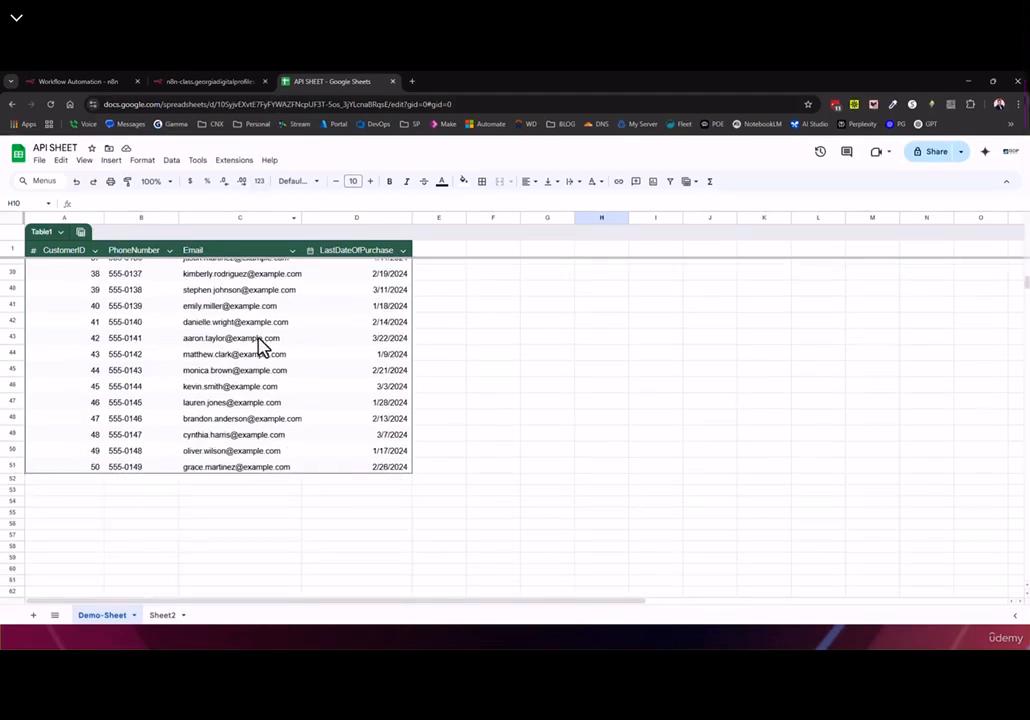
scroll(260, 347, "up", 10)
left_click(106, 84)
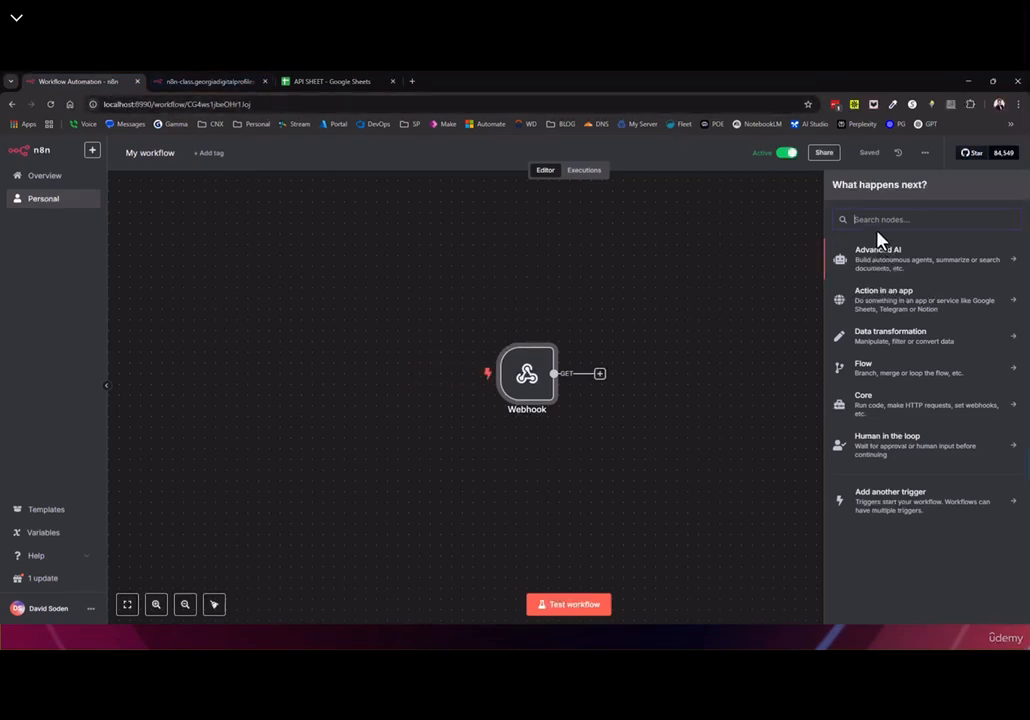
Add a Google Sheets 'Get row(s) in sheet' step after the Webhook and review its operations
type("sheet")
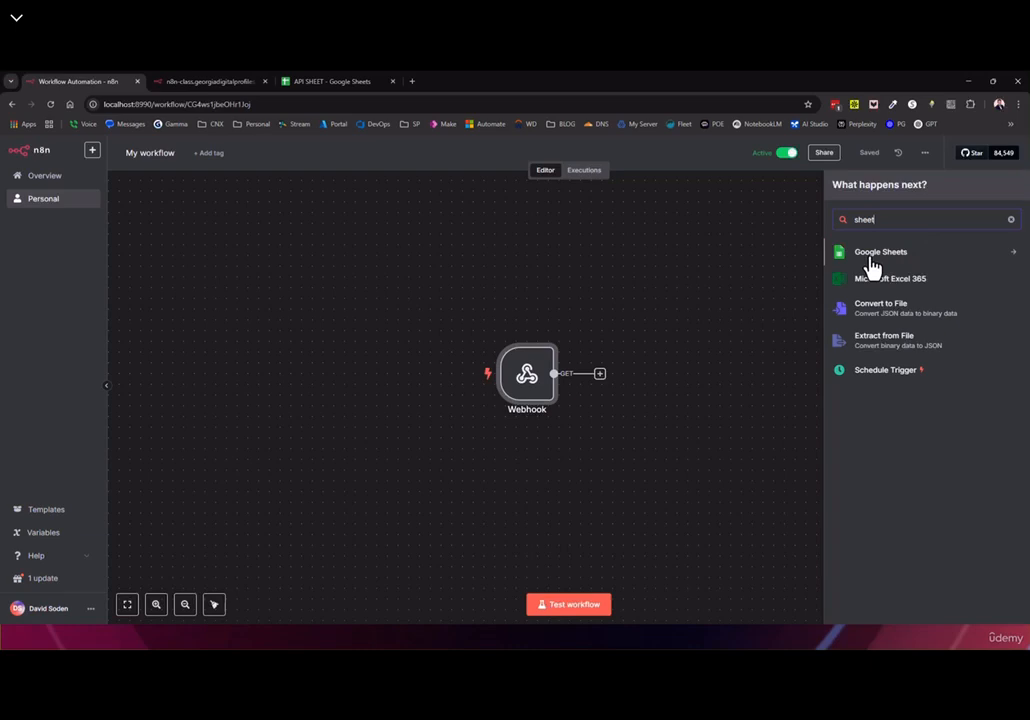
left_click(873, 257)
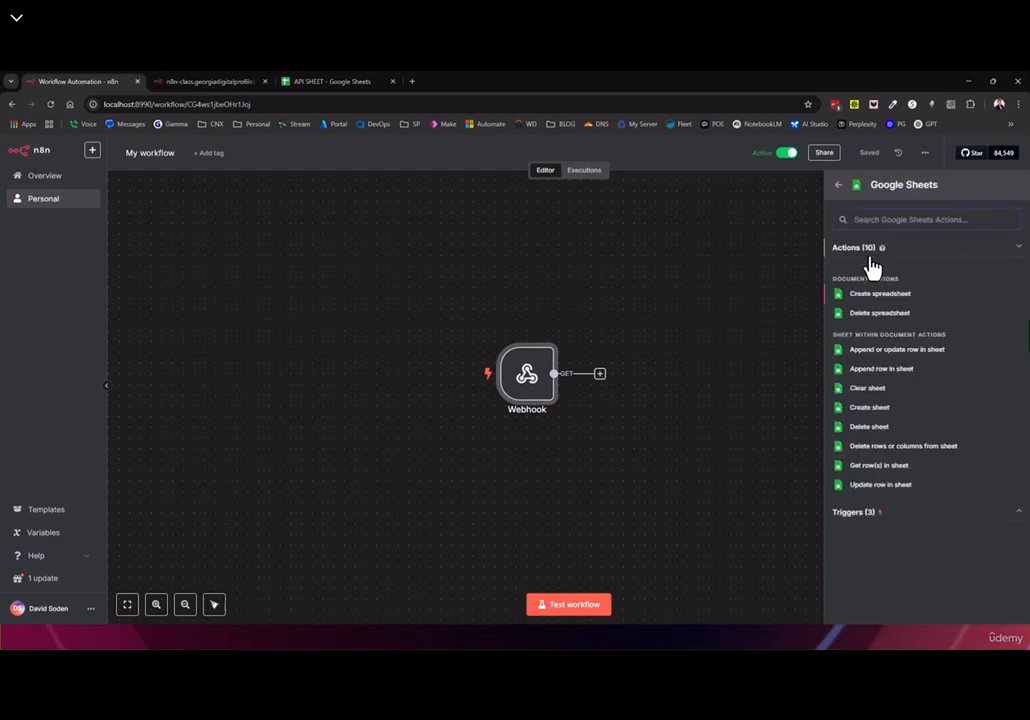
left_click(857, 470)
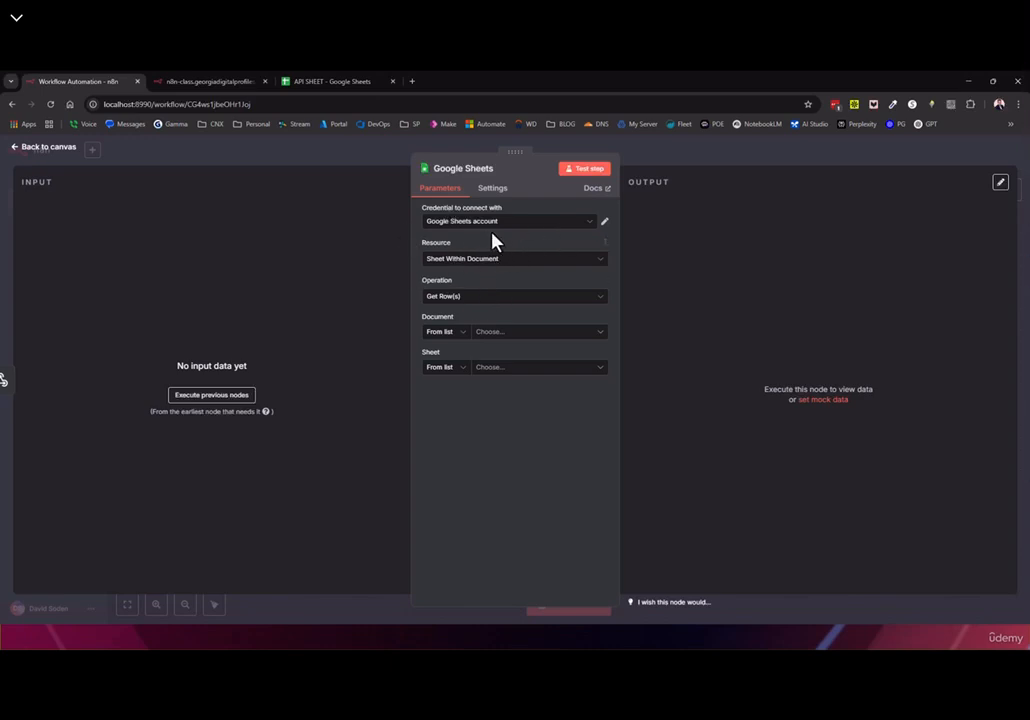
left_click(446, 298)
scroll(506, 379, "up", 2)
scroll(506, 379, "down", 3)
scroll(501, 379, "up", 3)
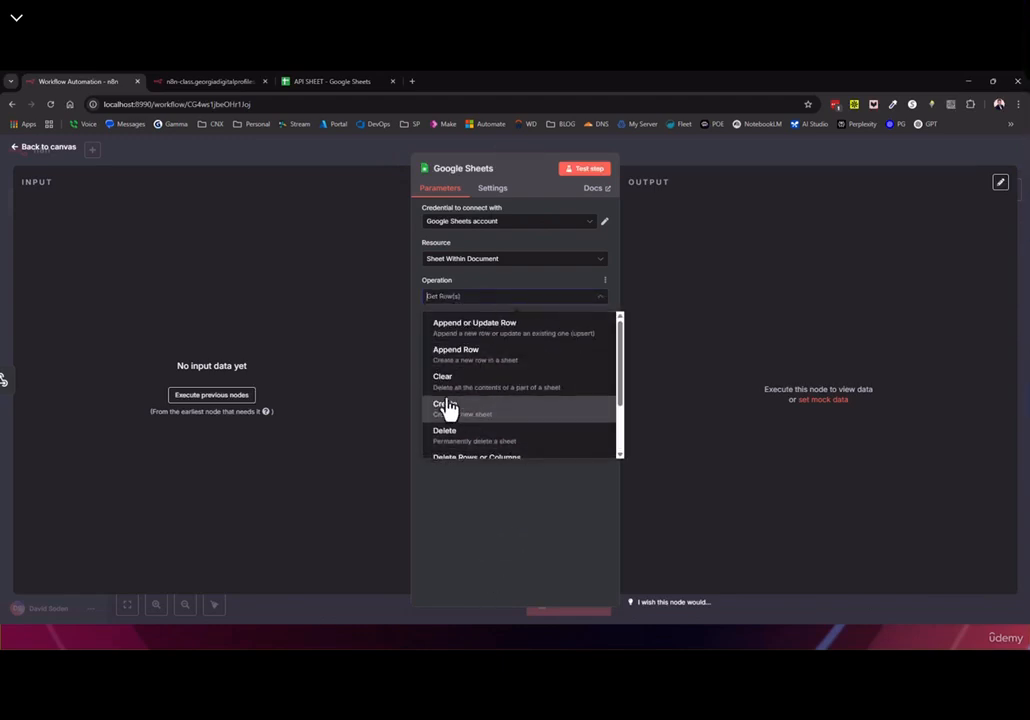
left_click(30, 147)
Browse the Google Sheets actions again without adding a node, then reopen the Sheets step
left_click(1011, 189)
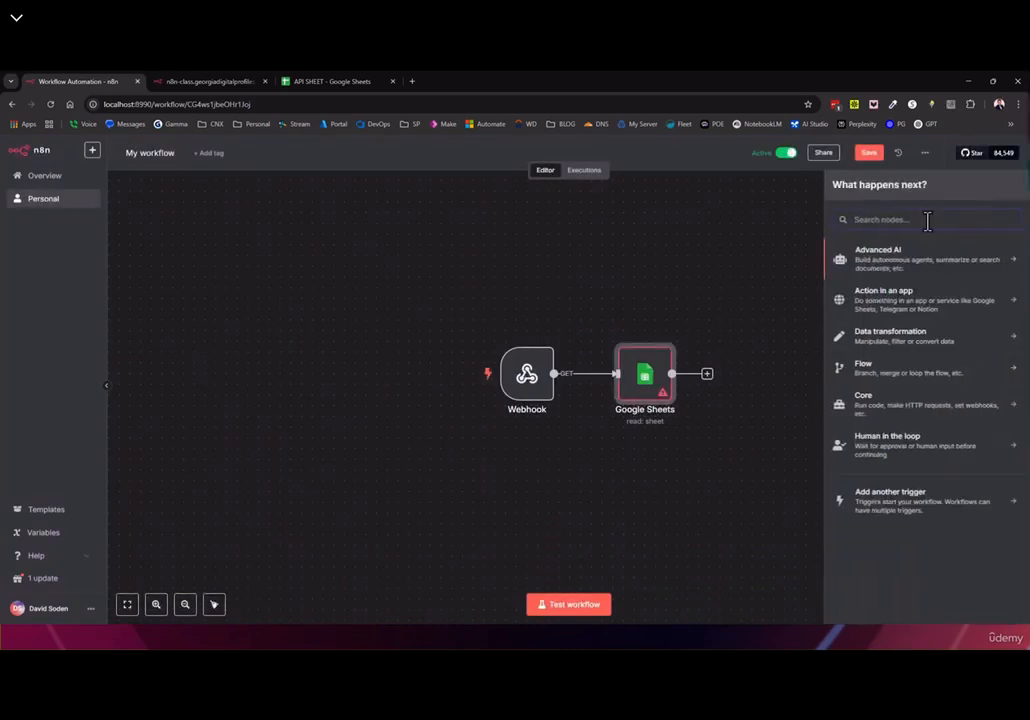
type("sheet")
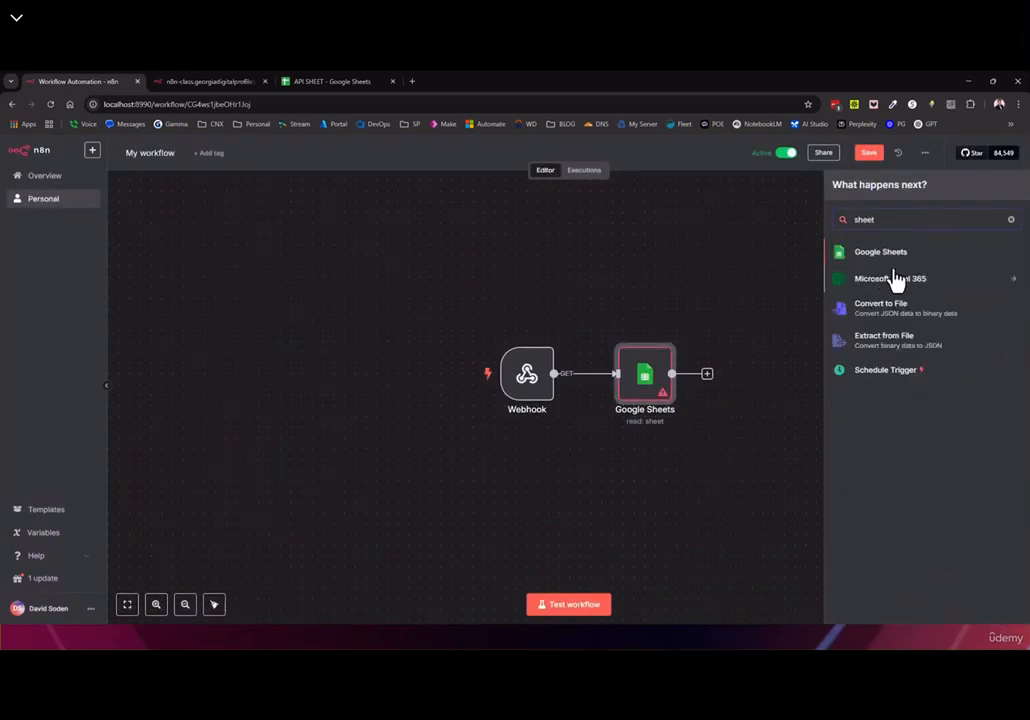
left_click(888, 253)
left_click_drag(843, 335, 878, 357)
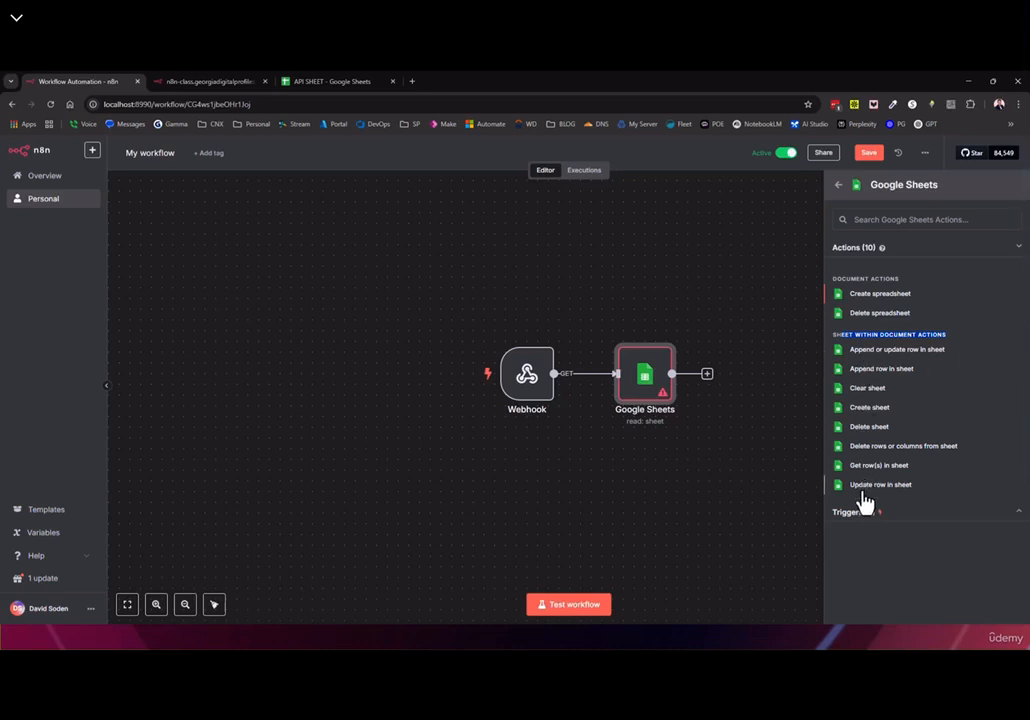
left_click(786, 364)
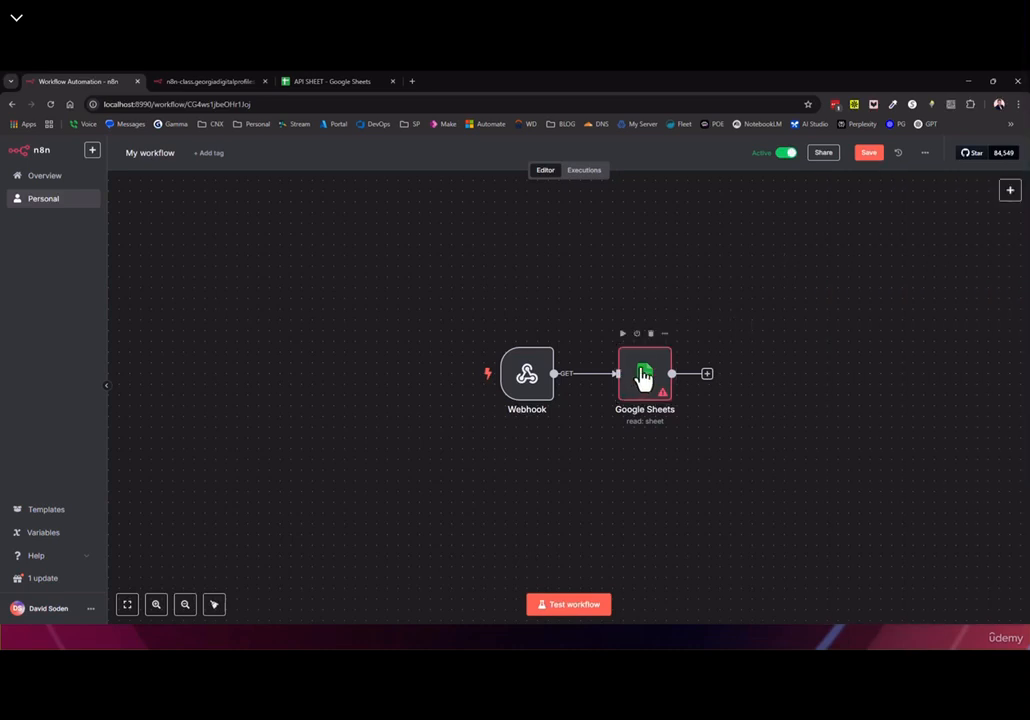
double_click(643, 378)
Set the Google Sheets step to Get Row(s) from API SHEET's Demo-Sheet, then save
left_click(440, 298)
scroll(453, 390, "down", 1)
scroll(453, 393, "up", 2)
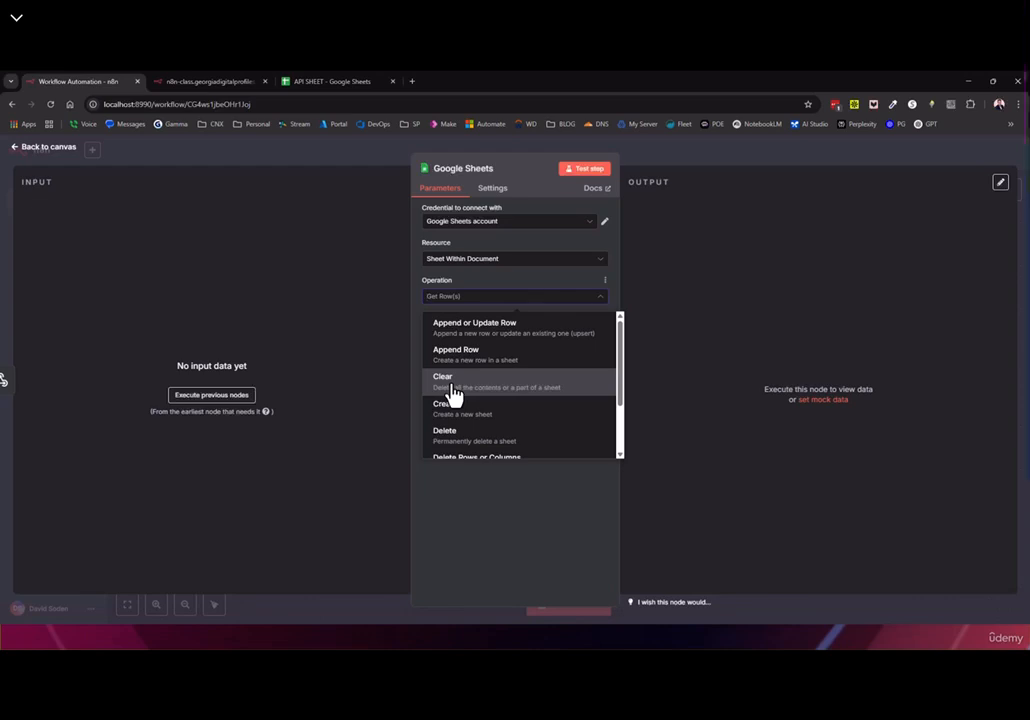
scroll(487, 413, "down", 2)
left_click(487, 413)
left_click(530, 342)
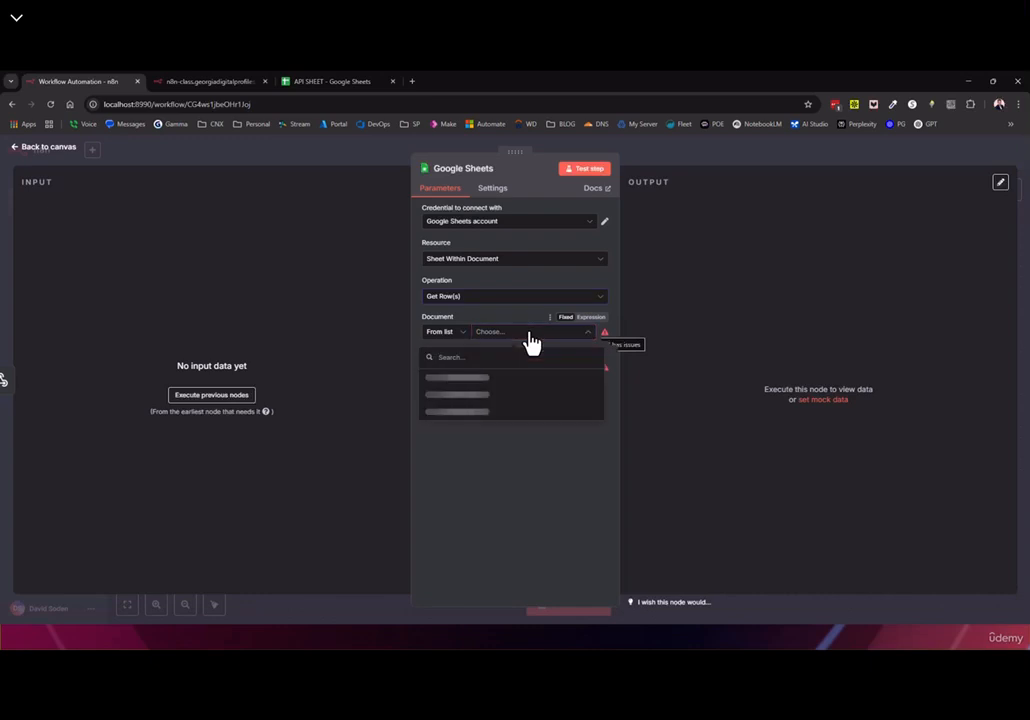
left_click(445, 376)
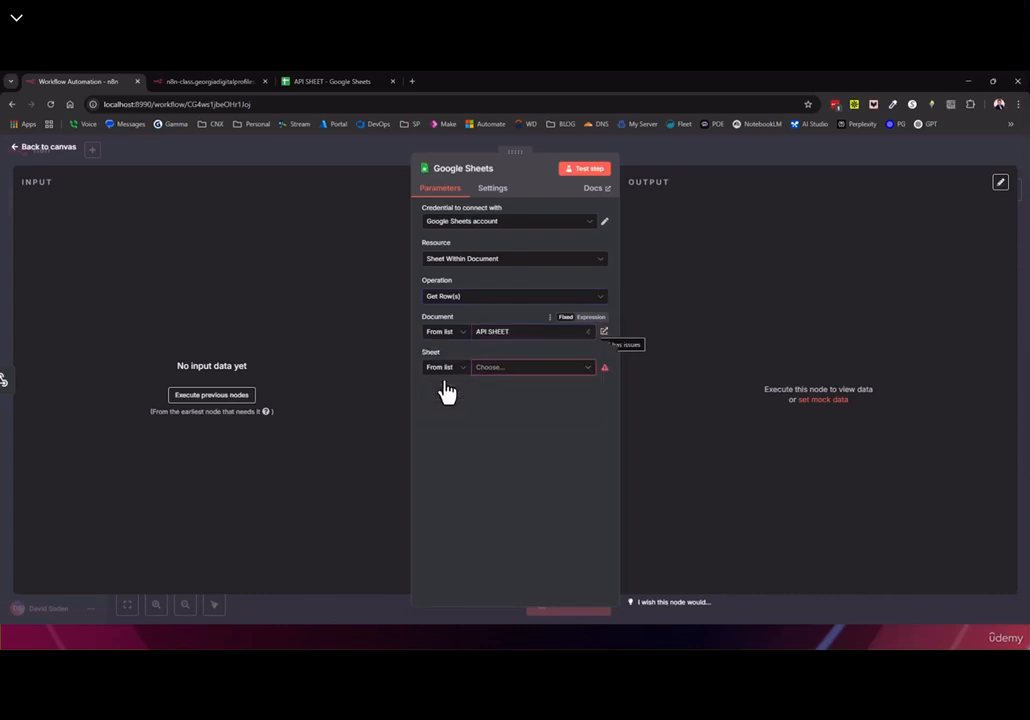
left_click(512, 370)
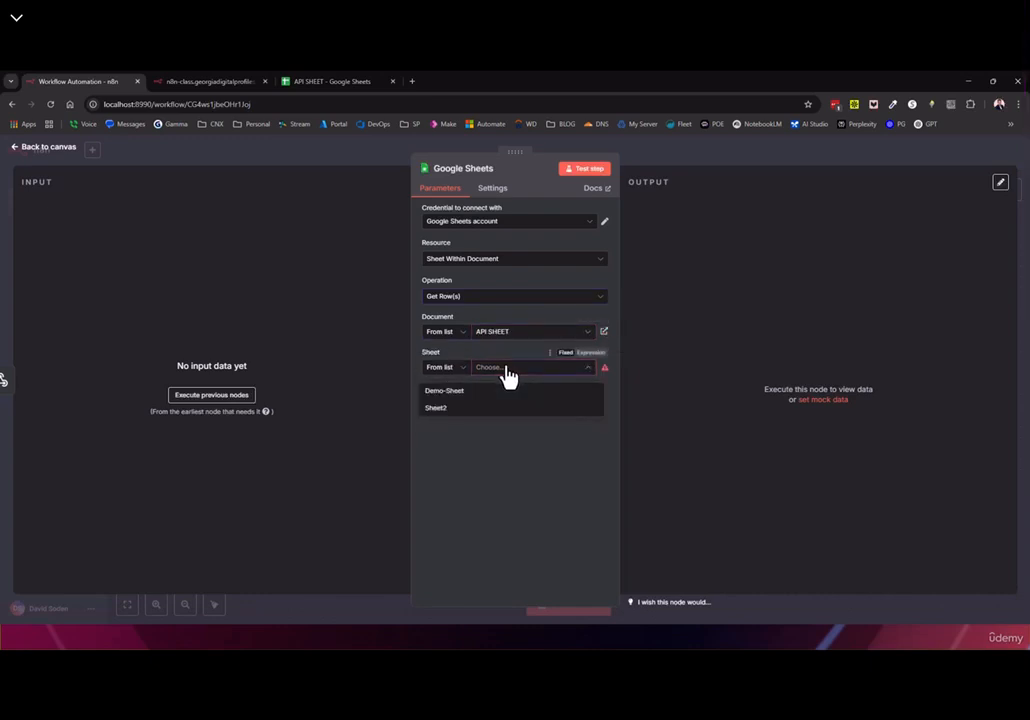
left_click(445, 392)
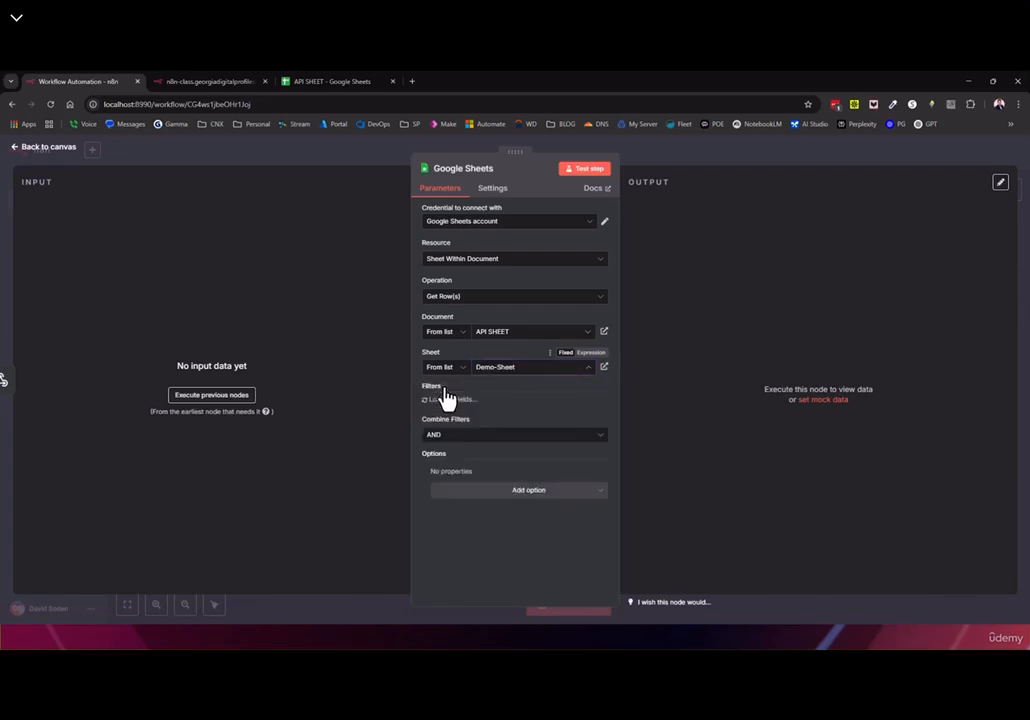
left_click(60, 150)
left_click(869, 153)
Reload the webhook URL to trigger it again and open the 12:44:09 execution
left_click(182, 83)
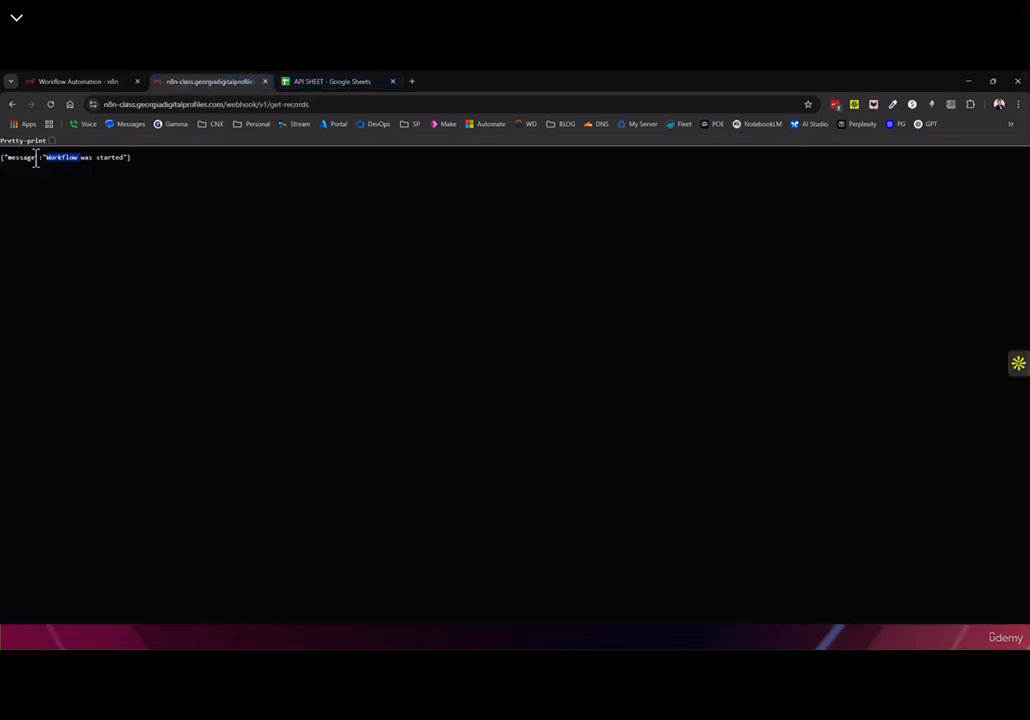
left_click(51, 102)
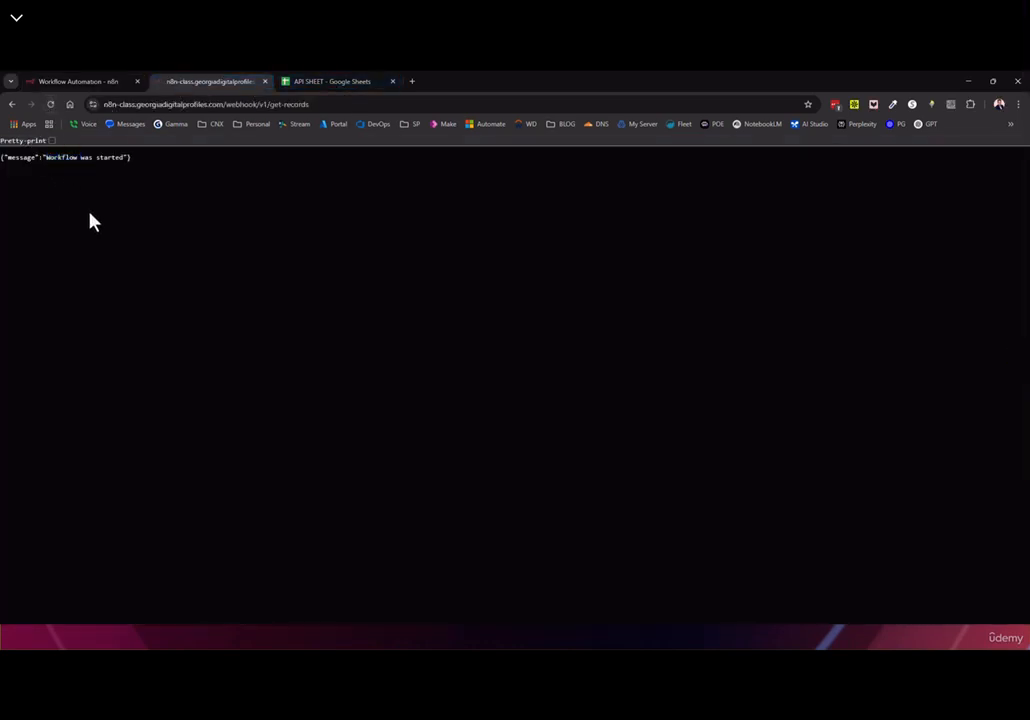
left_click(57, 88)
left_click(585, 171)
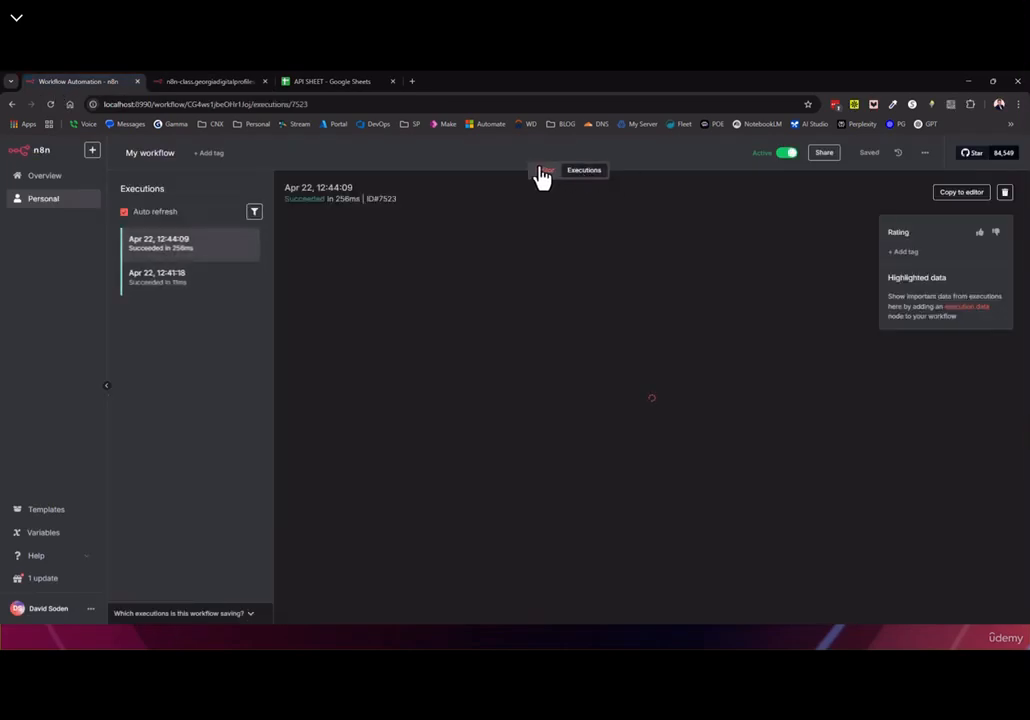
left_click(172, 288)
left_click(176, 245)
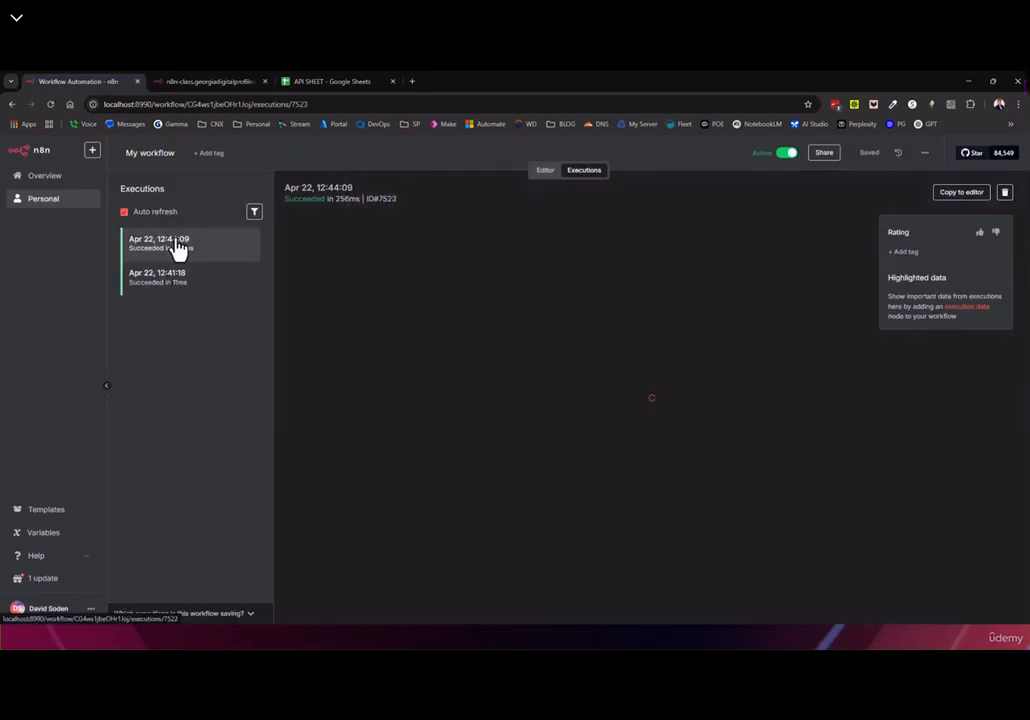
Inspect the Google Sheets step's 50 returned rows and the Webhook step's run data
double_click(711, 412)
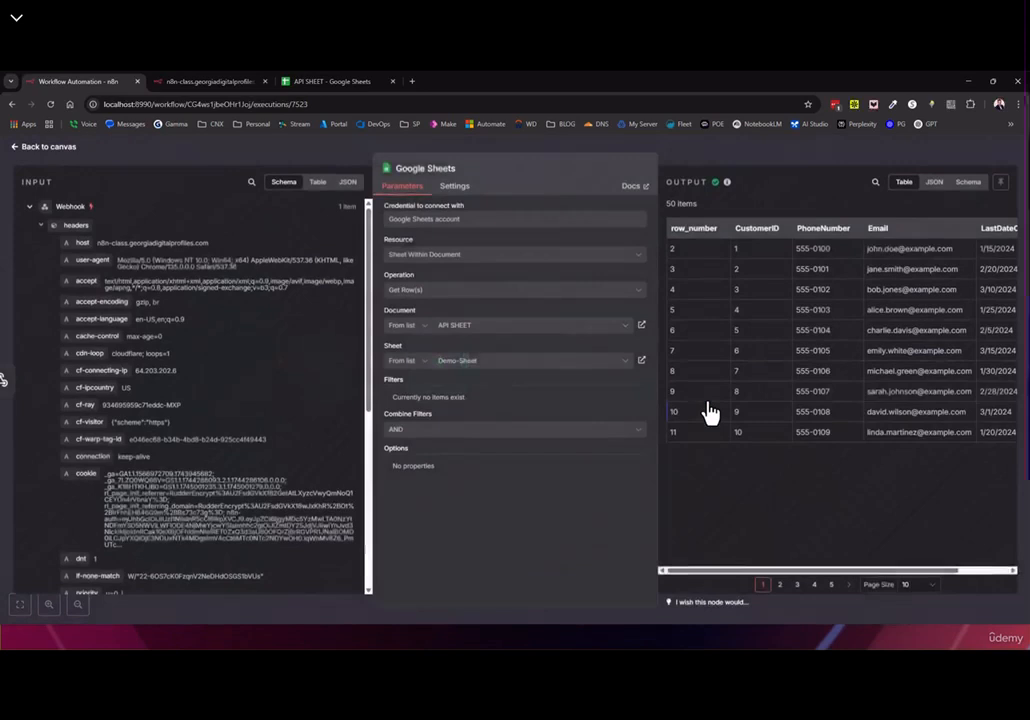
left_click_drag(668, 222, 897, 463)
left_click(867, 414)
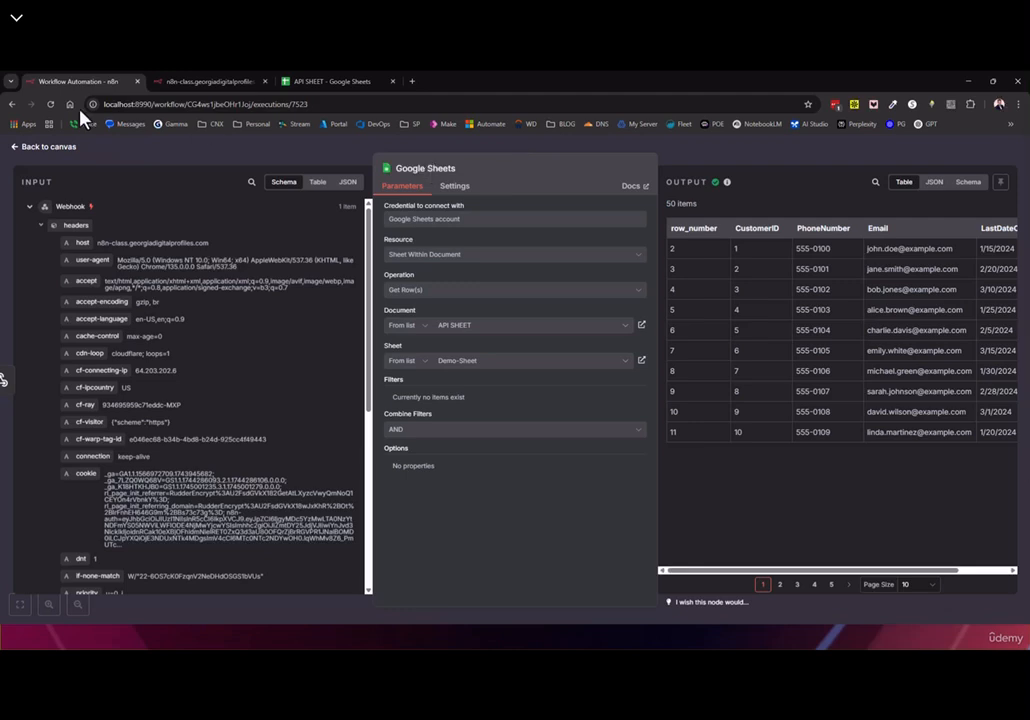
double_click(35, 185)
left_click_drag(35, 185, 79, 202)
double_click(699, 181)
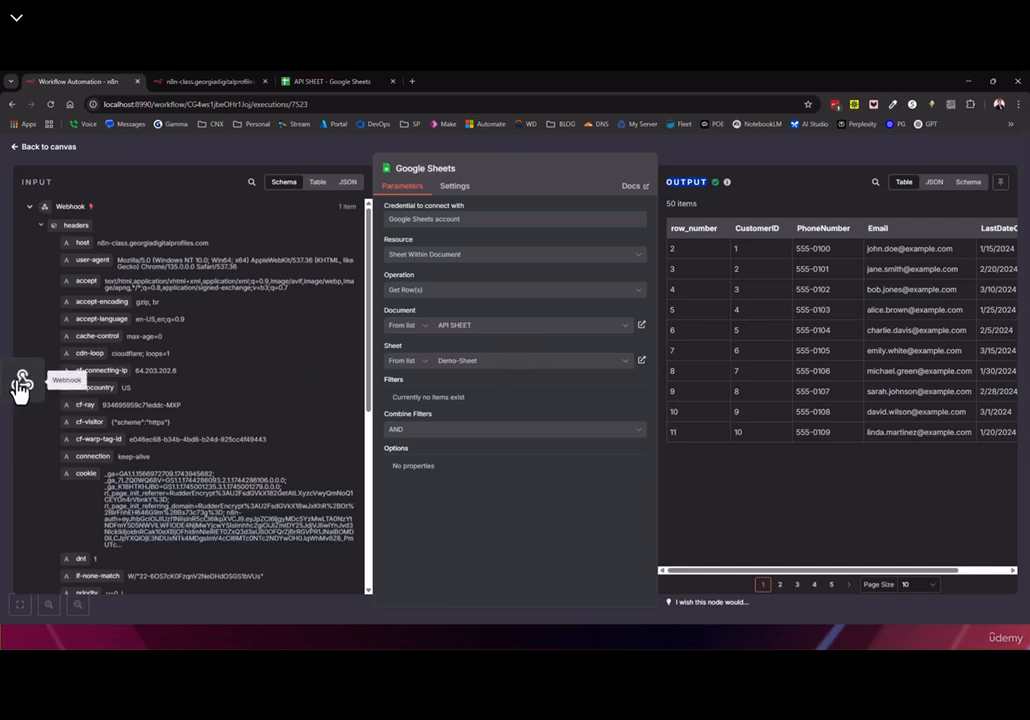
left_click(17, 388)
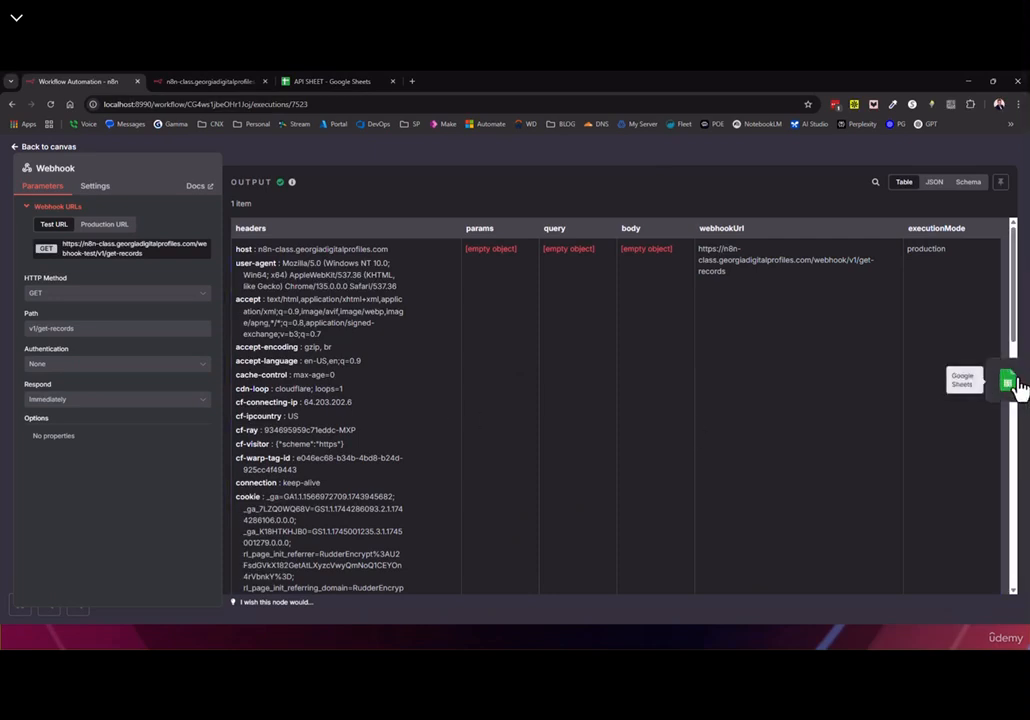
left_click(1016, 386)
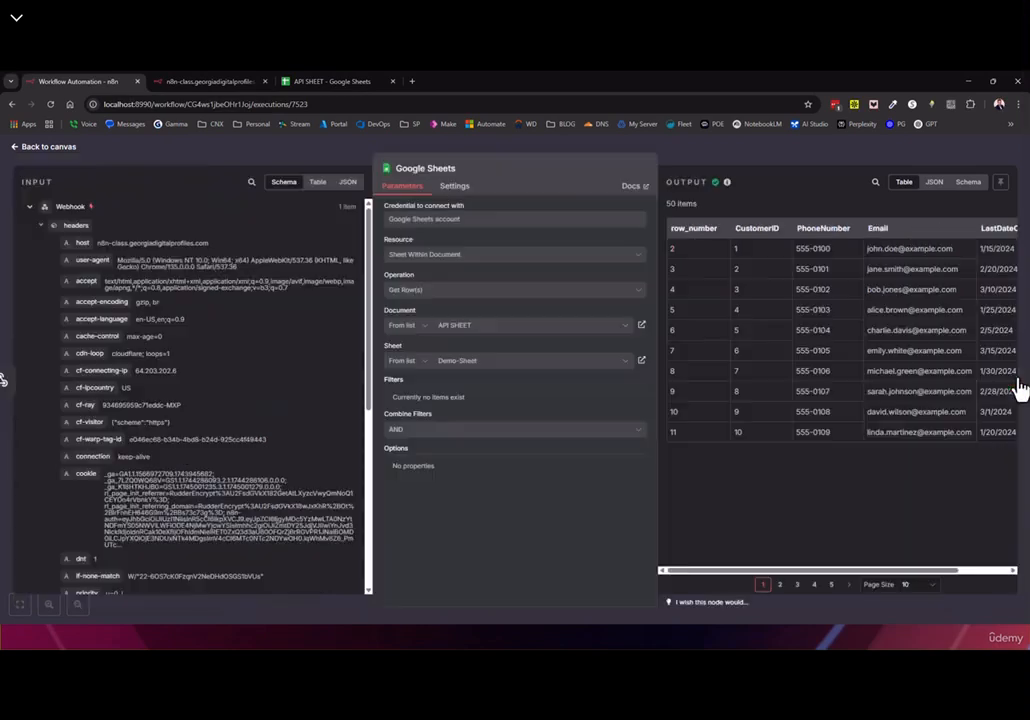
left_click(24, 146)
double_click(697, 411)
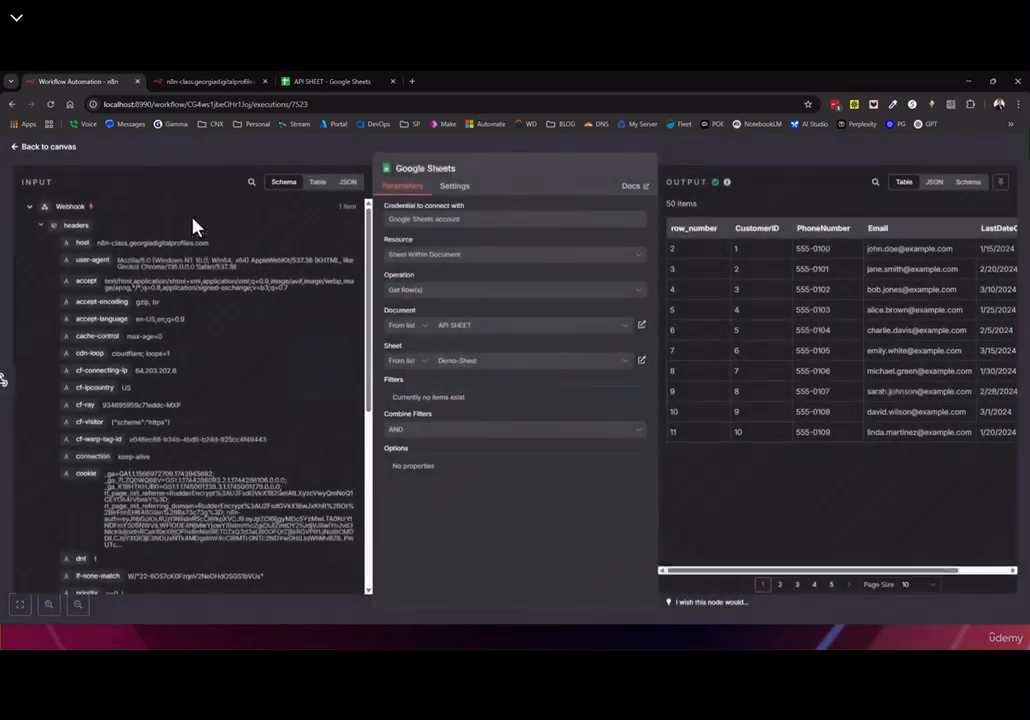
left_click(28, 146)
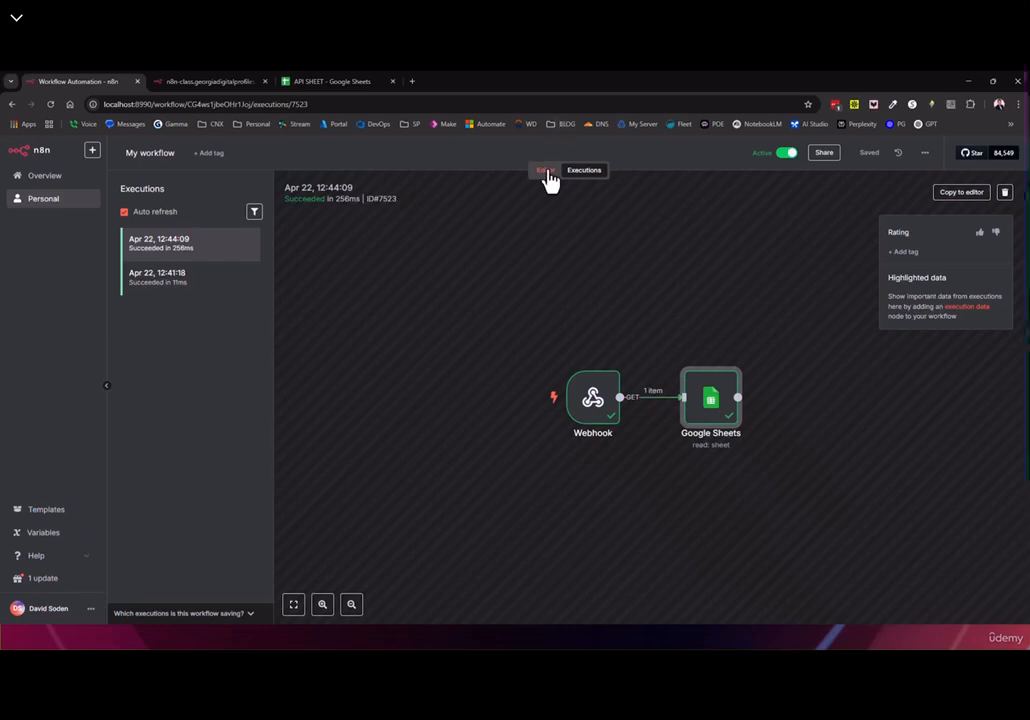
Switch between Editor and Executions and briefly check the Google Sheets step settings
left_click(548, 171)
left_click(585, 172)
left_click(550, 171)
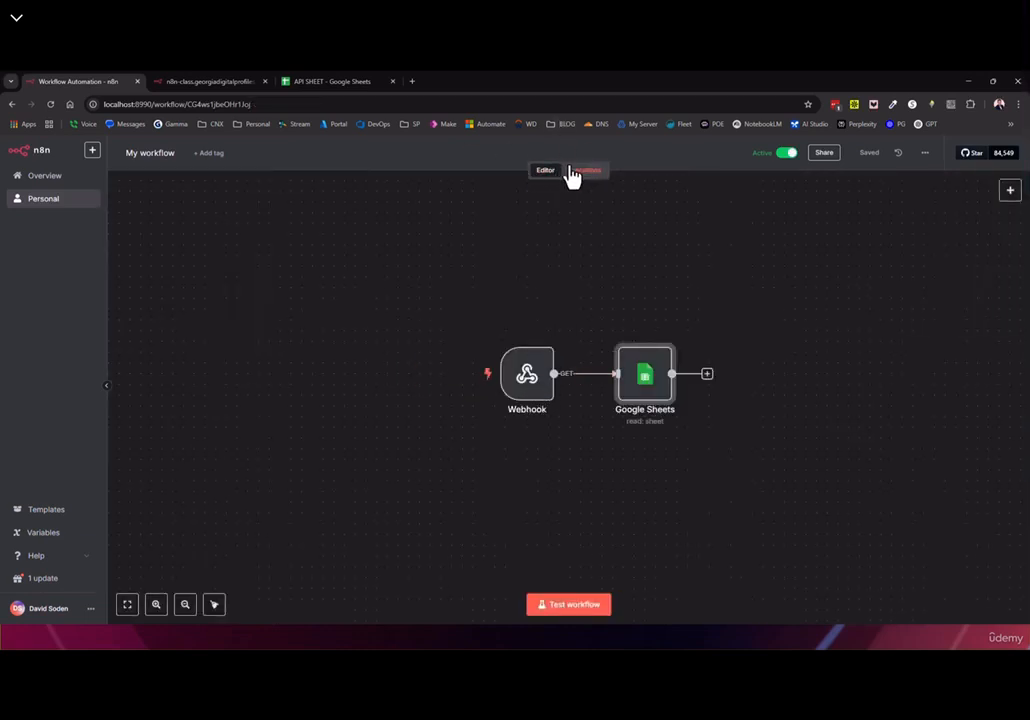
left_click(576, 172)
left_click(593, 405)
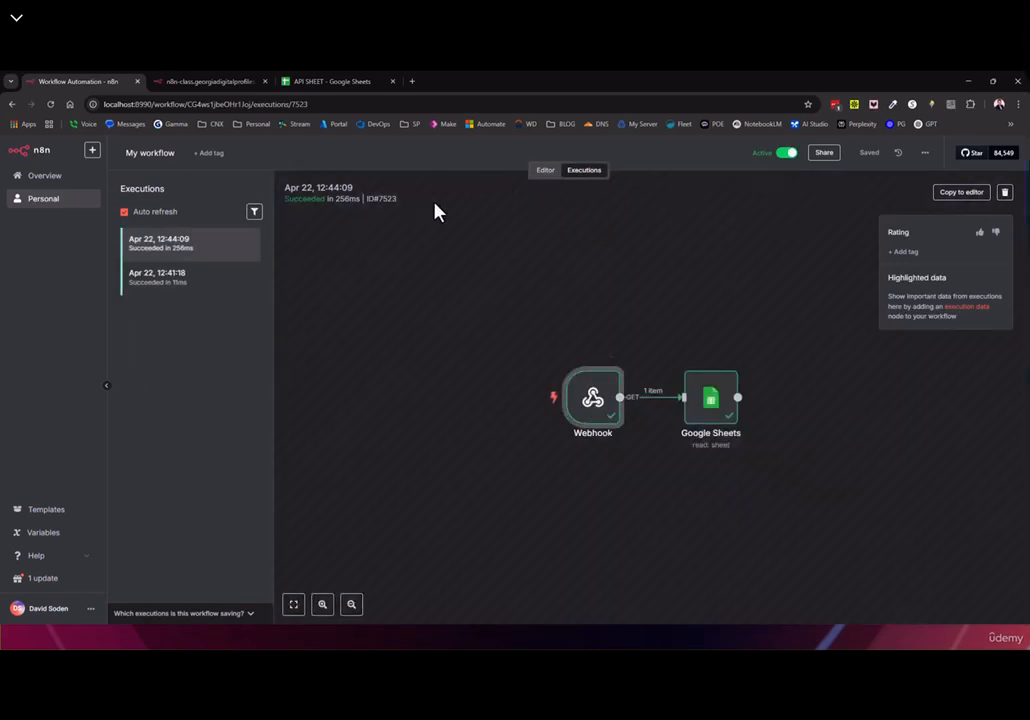
left_click(553, 172)
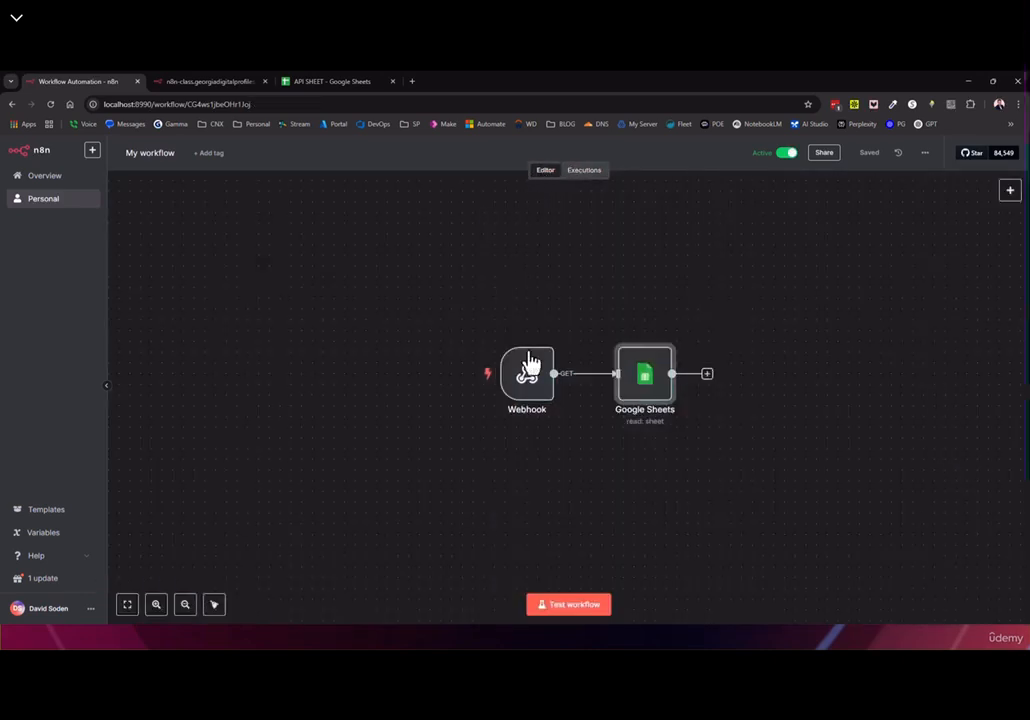
double_click(643, 382)
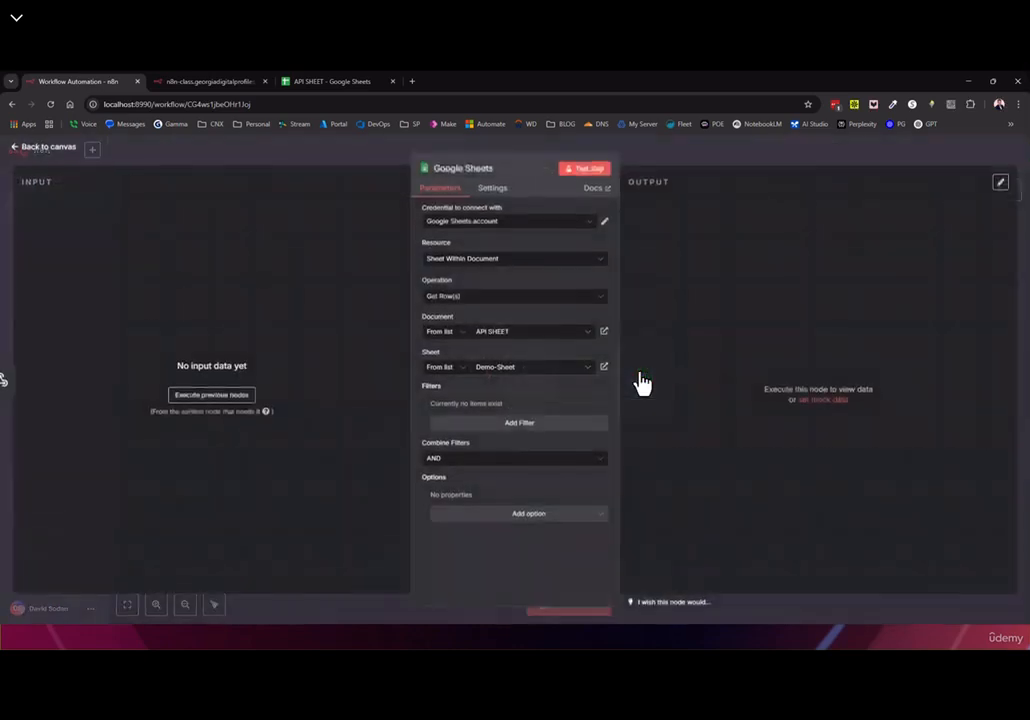
left_click(46, 150)
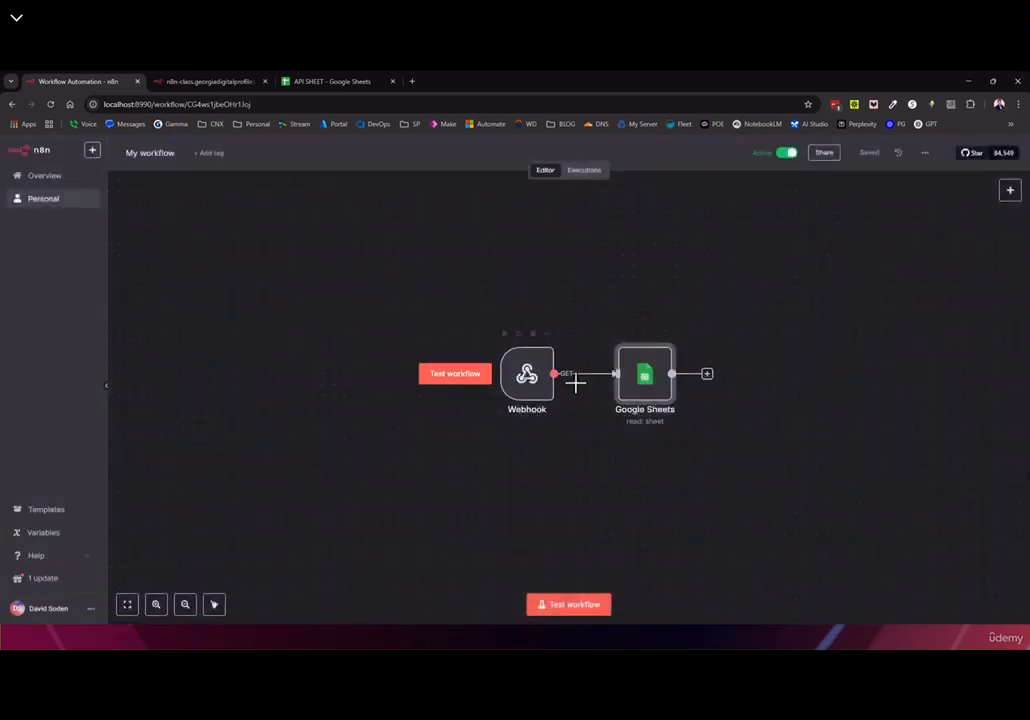
left_click_drag(700, 463, 639, 430)
Copy the Webhook's test URL ending in /webhook-test/v1/get-records
mouse_move(487, 396)
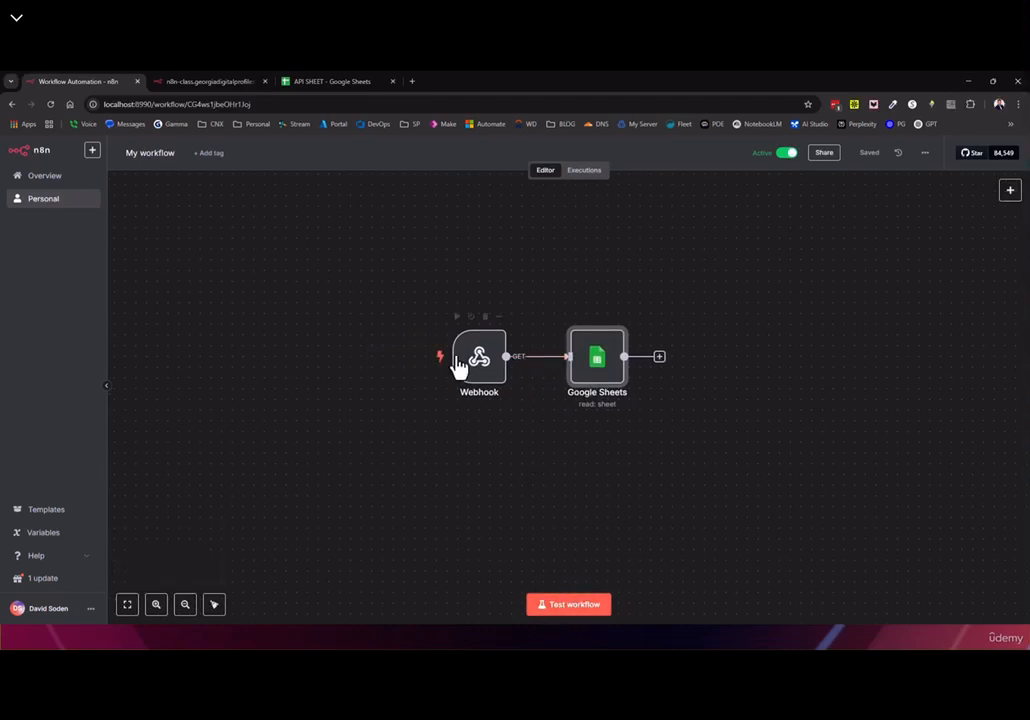
double_click(487, 377)
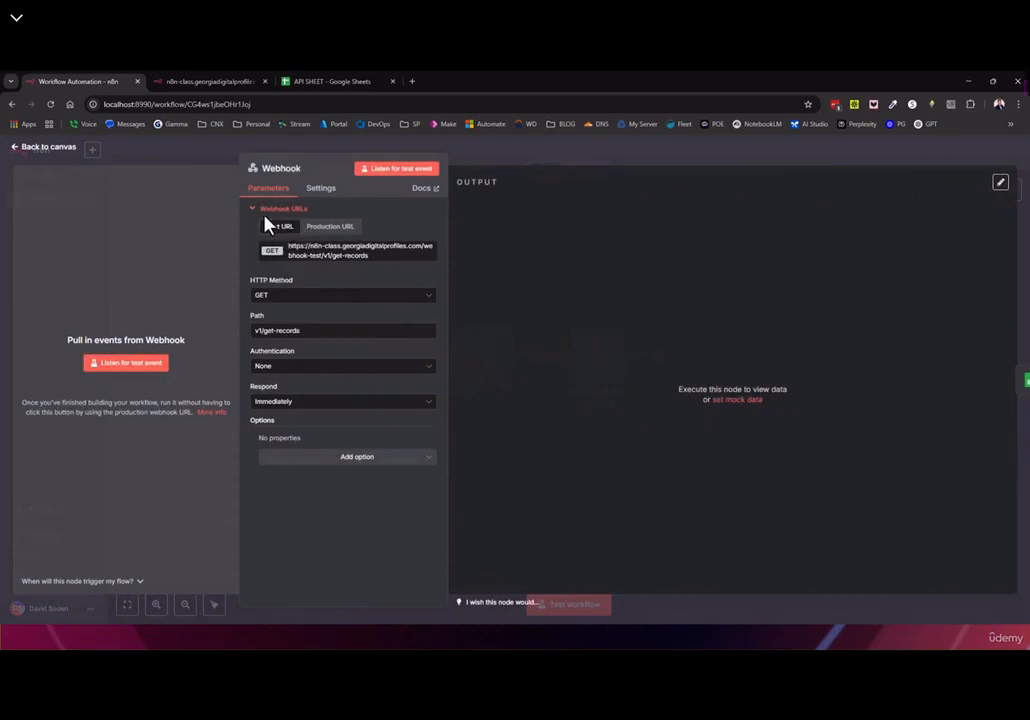
left_click(352, 260)
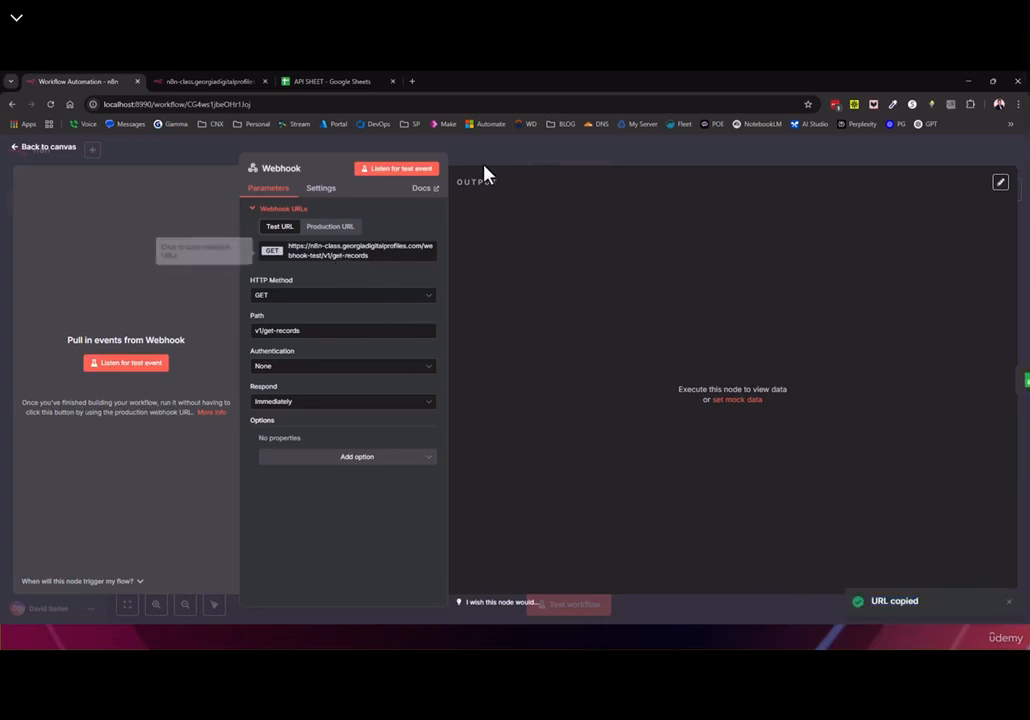
Load the test URL in the webhook tab, getting a 404 'not registered' error
left_click(222, 81)
left_click(253, 124)
left_click(240, 105)
key("BackSpace")
key("ctrl+v")
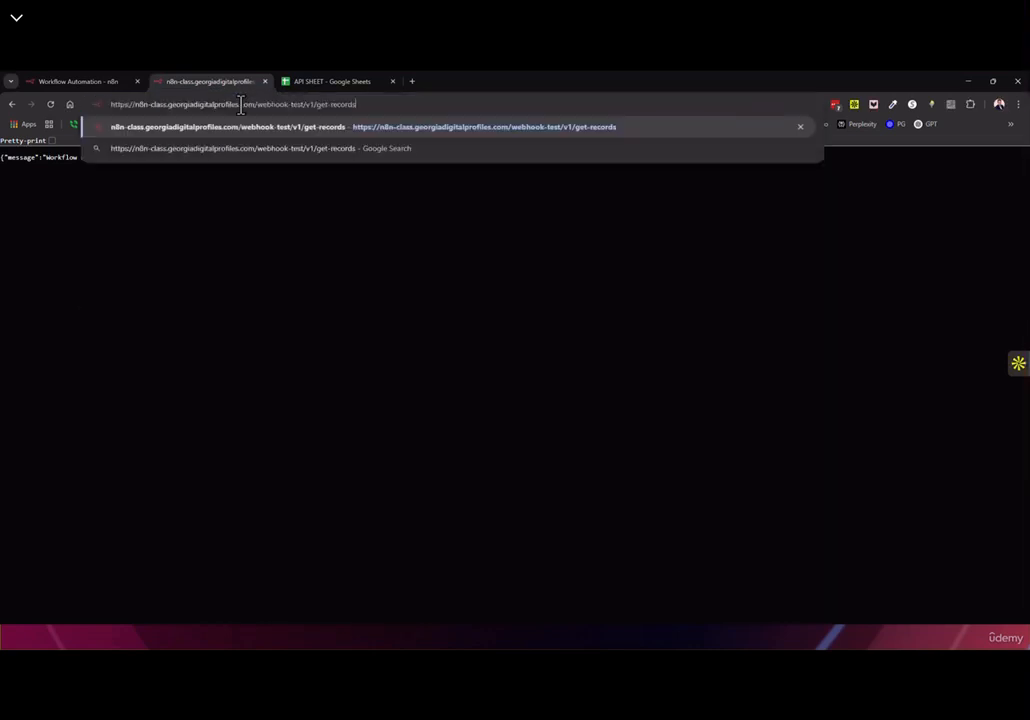
key("Return")
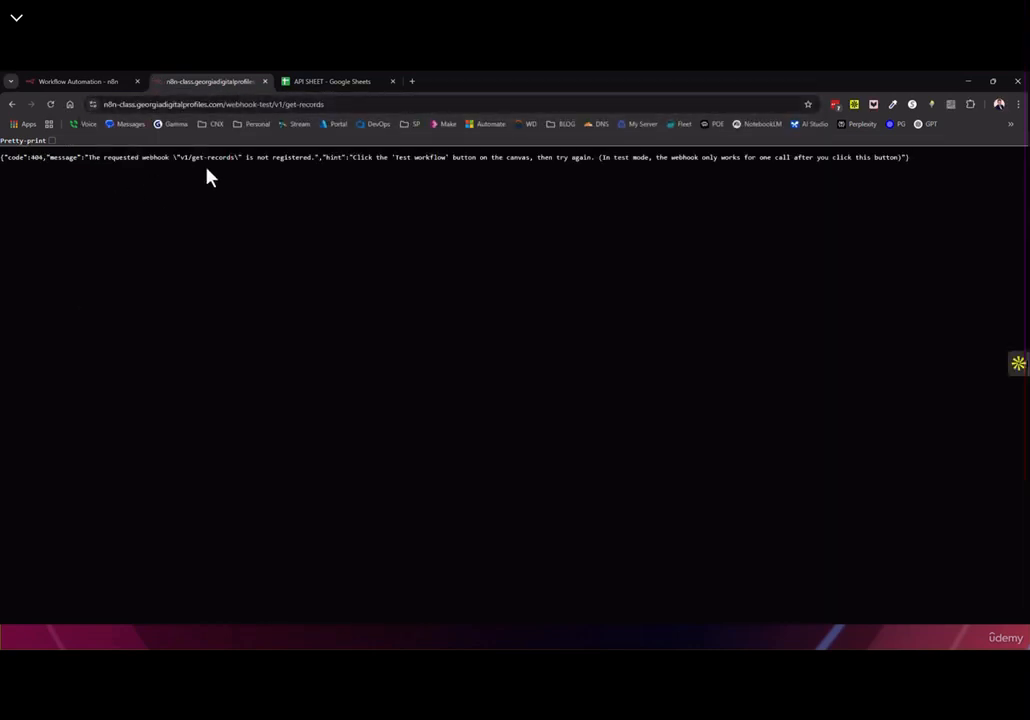
left_click_drag(243, 157, 309, 158)
Put the Webhook in Listen for test event mode and copy its test URL
left_click(104, 87)
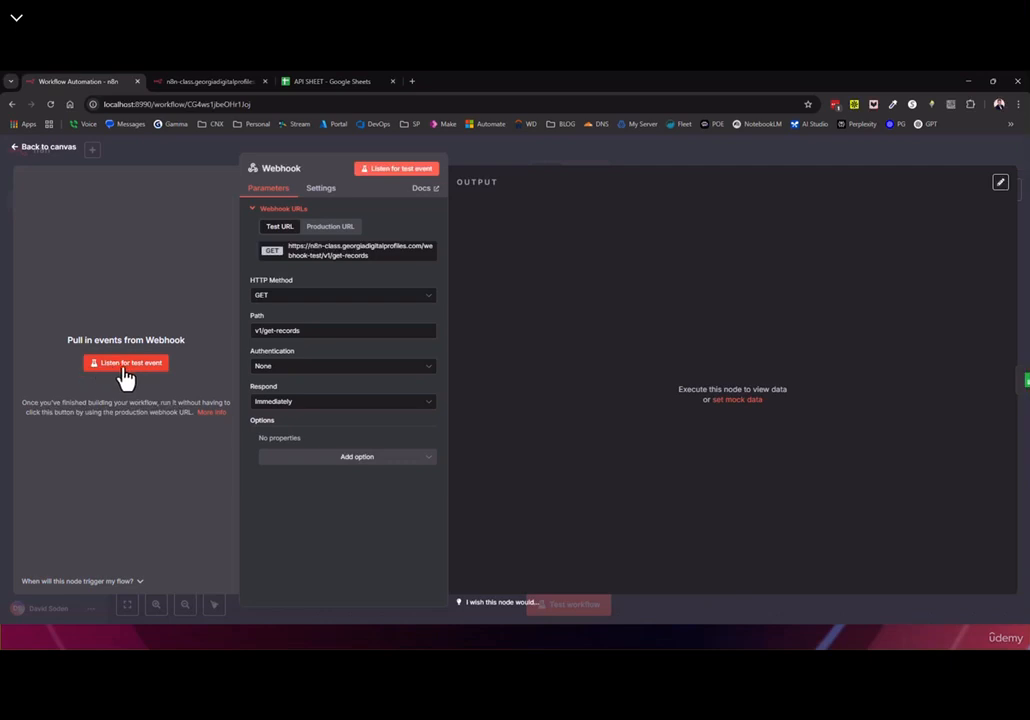
left_click(44, 147)
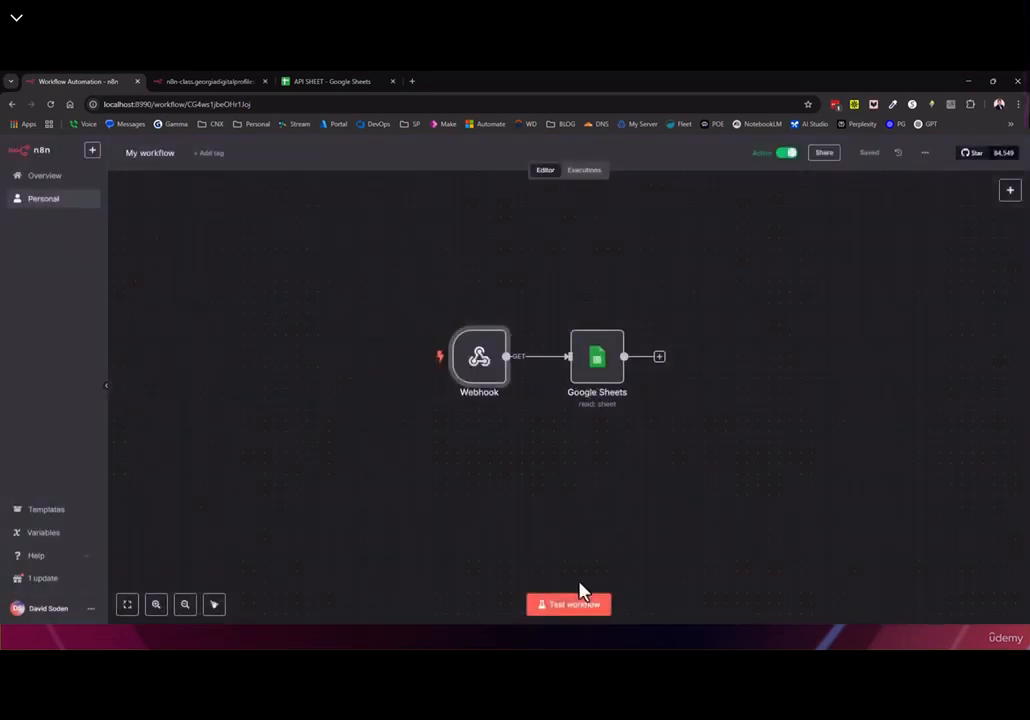
double_click(487, 372)
left_click(106, 363)
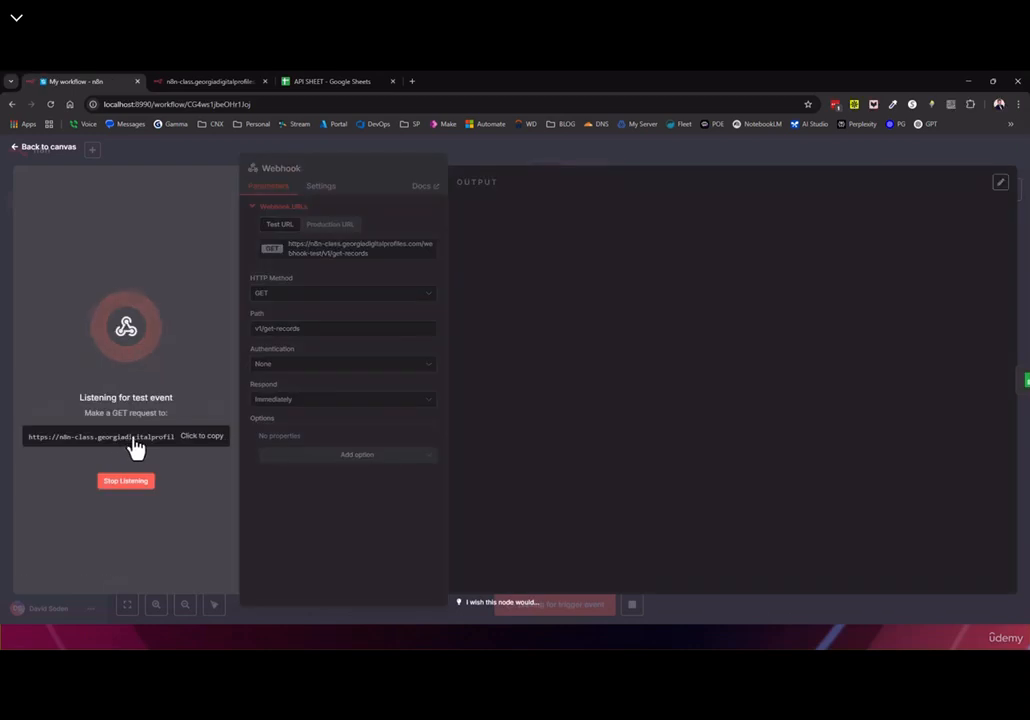
left_click(124, 449)
Reload the webhook tab to send the GET request, then view the Webhook's captured item
left_click(228, 82)
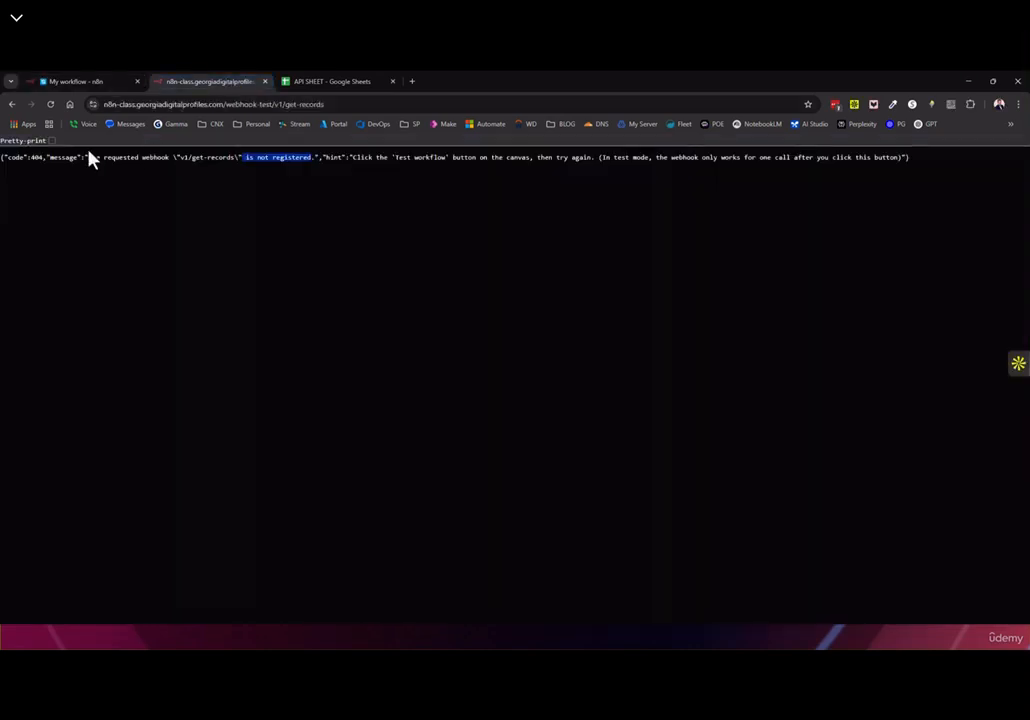
left_click(51, 105)
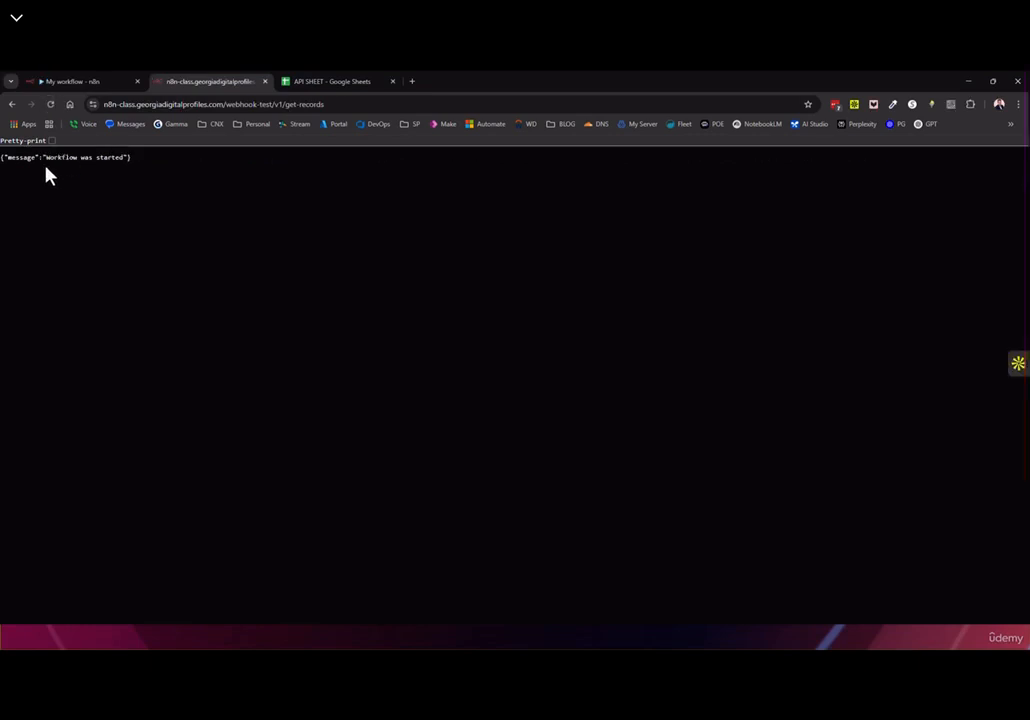
left_click(99, 84)
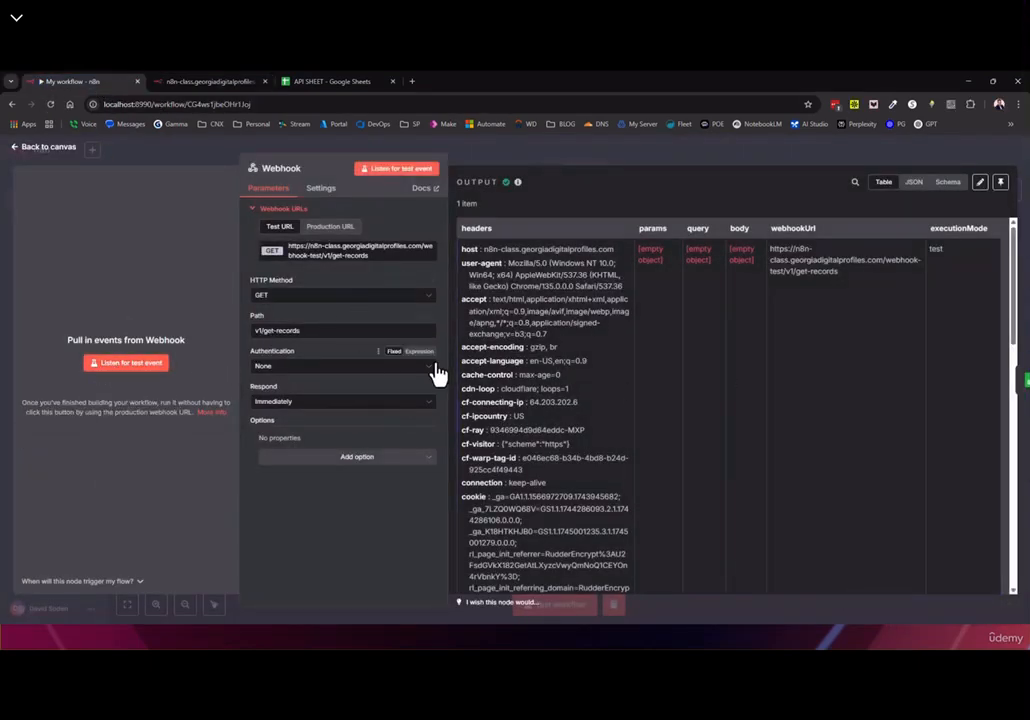
left_click(48, 154)
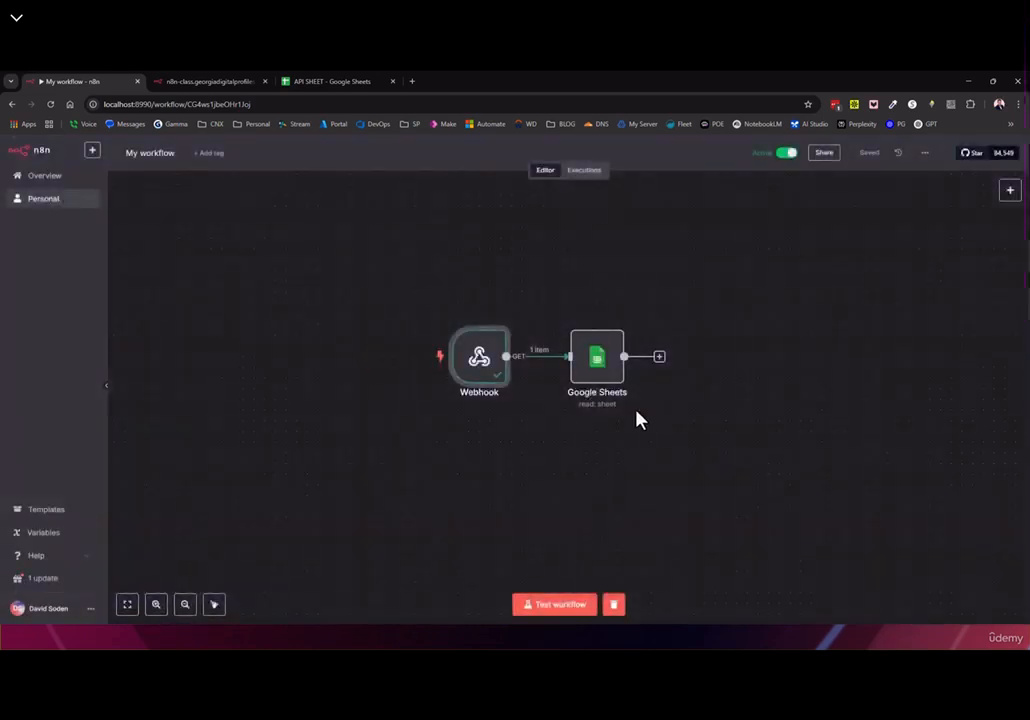
double_click(479, 360)
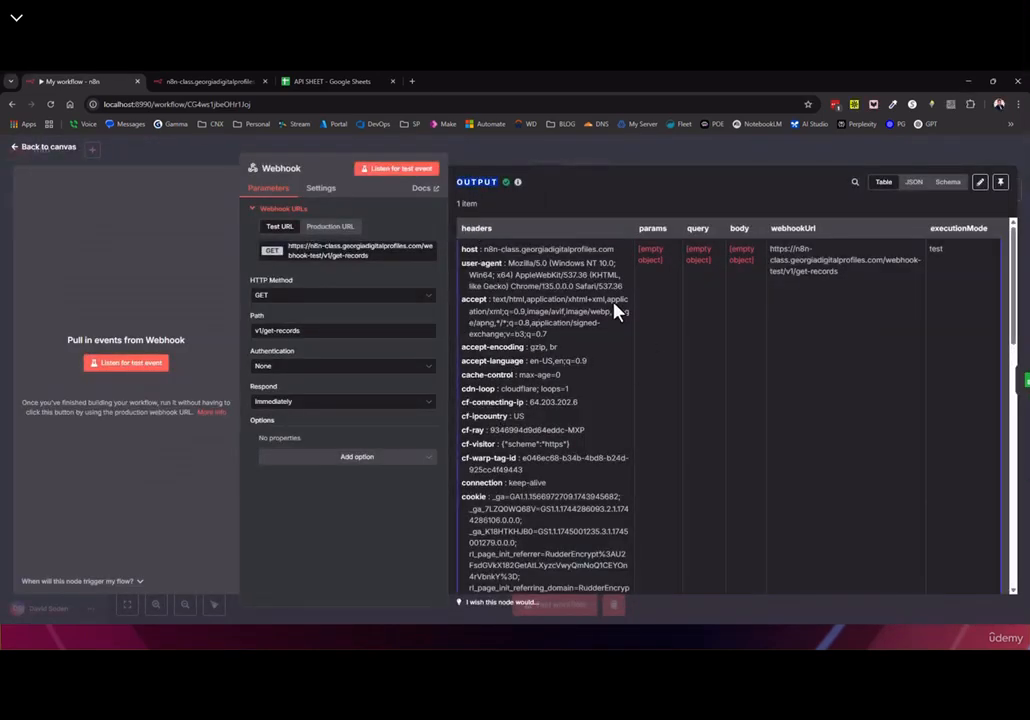
left_click(50, 147)
Inspect the Google Sheets step's incoming webhook header data
double_click(595, 358)
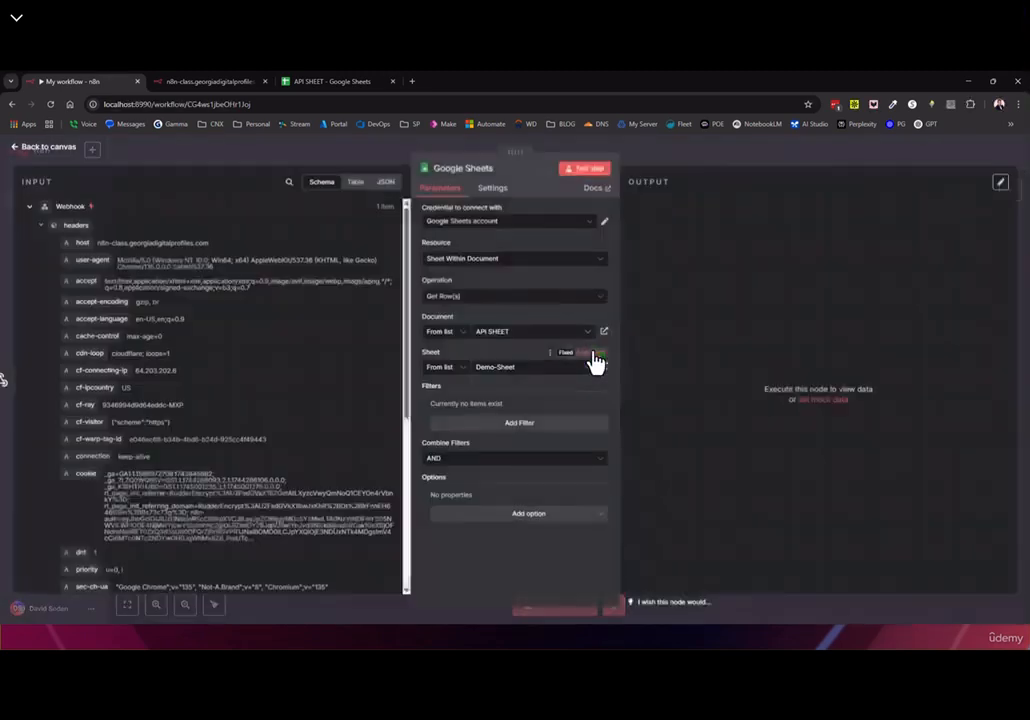
left_click_drag(64, 220, 258, 568)
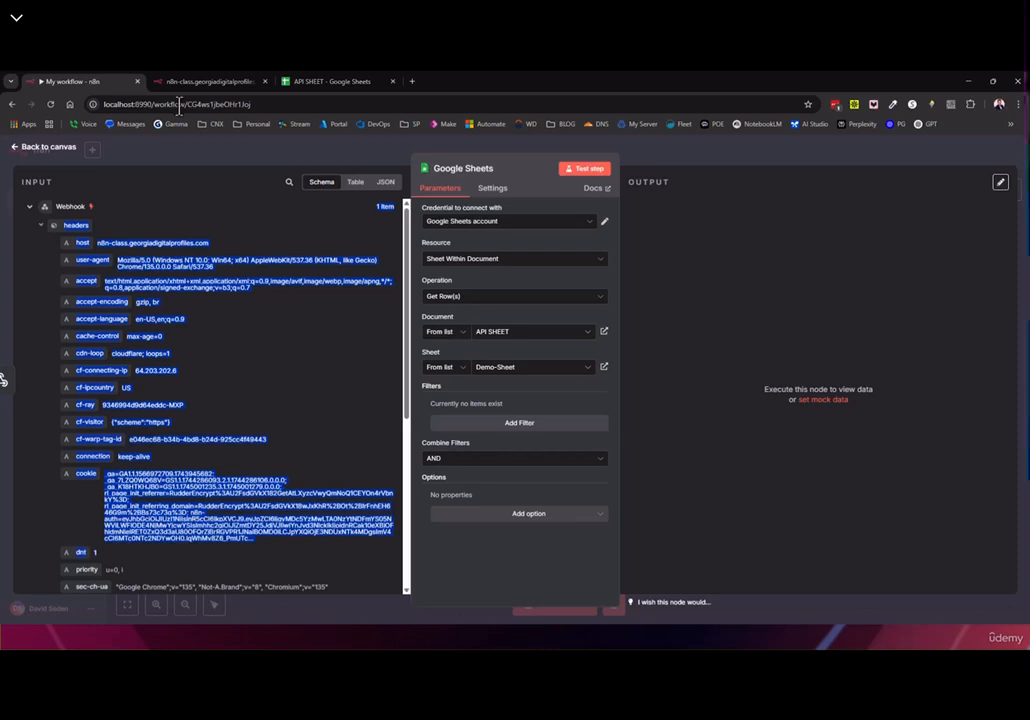
left_click(35, 155)
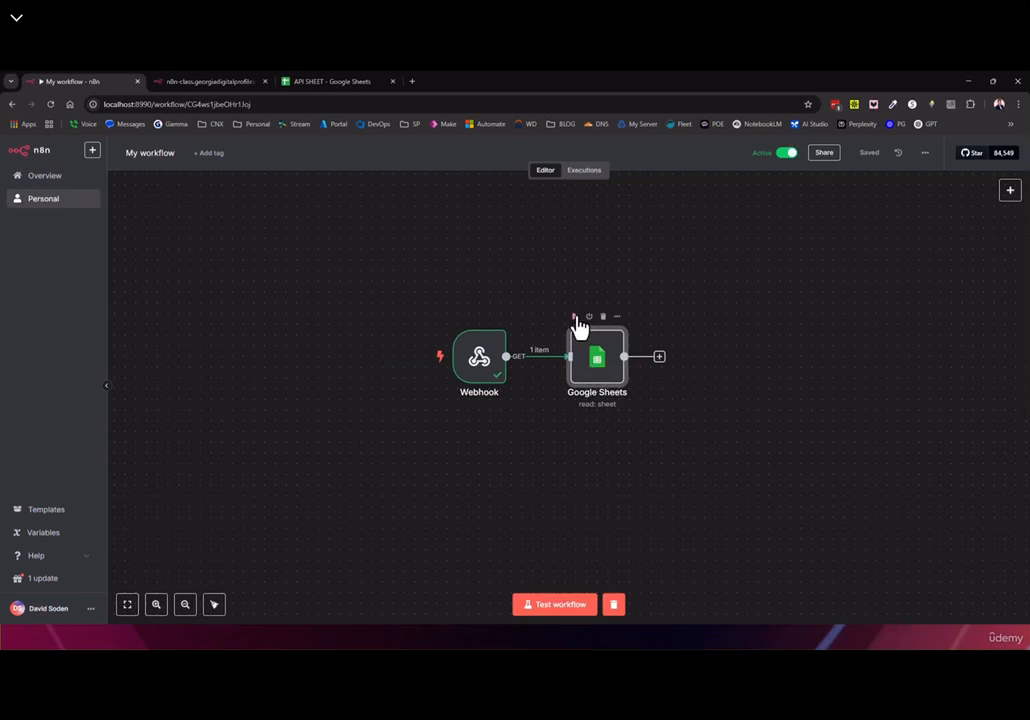
Execute the Google Sheets step and review its 50 returned Demo-Sheet customer rows
left_click(576, 320)
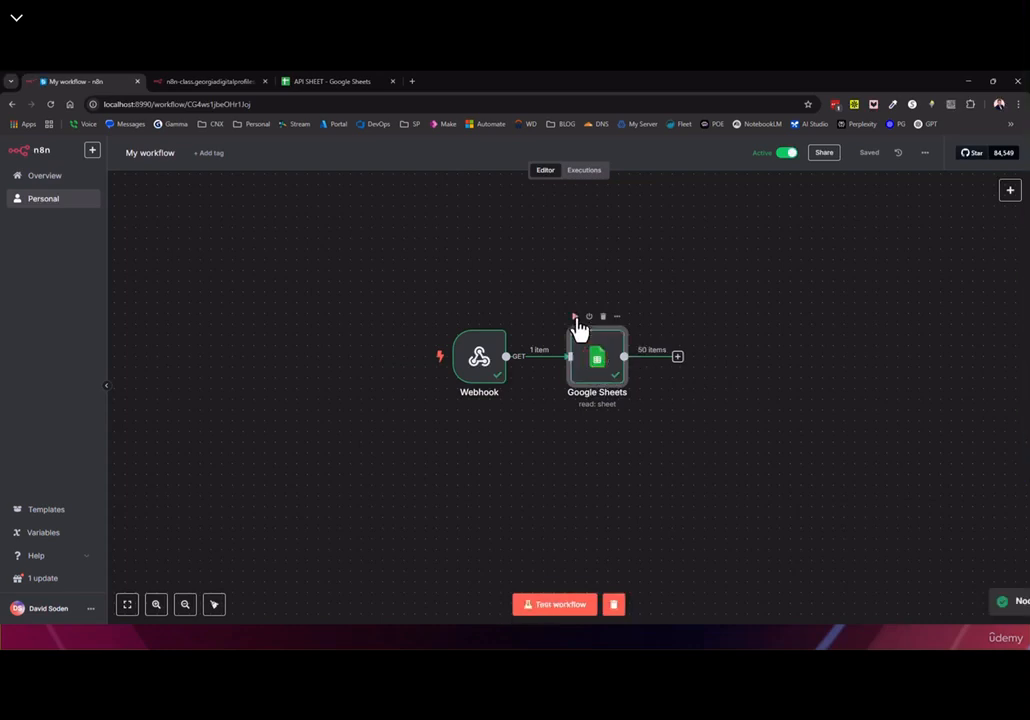
double_click(603, 370)
double_click(645, 183)
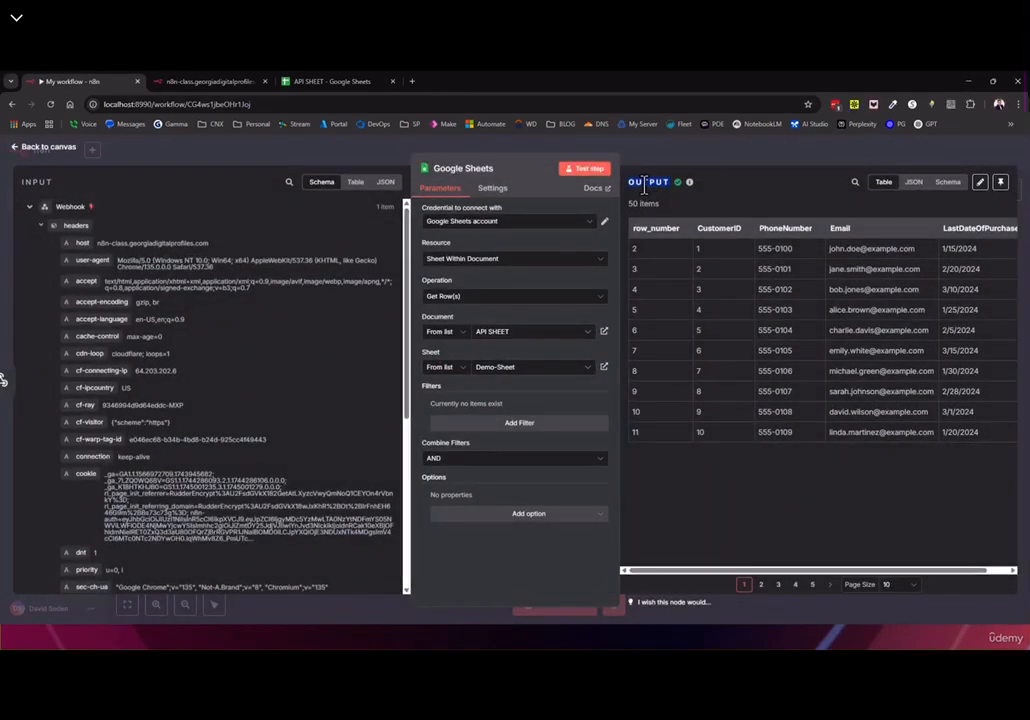
left_click(61, 148)
Add a Respond to Webhook node after Google Sheets by searching 'respo'
left_click(677, 356)
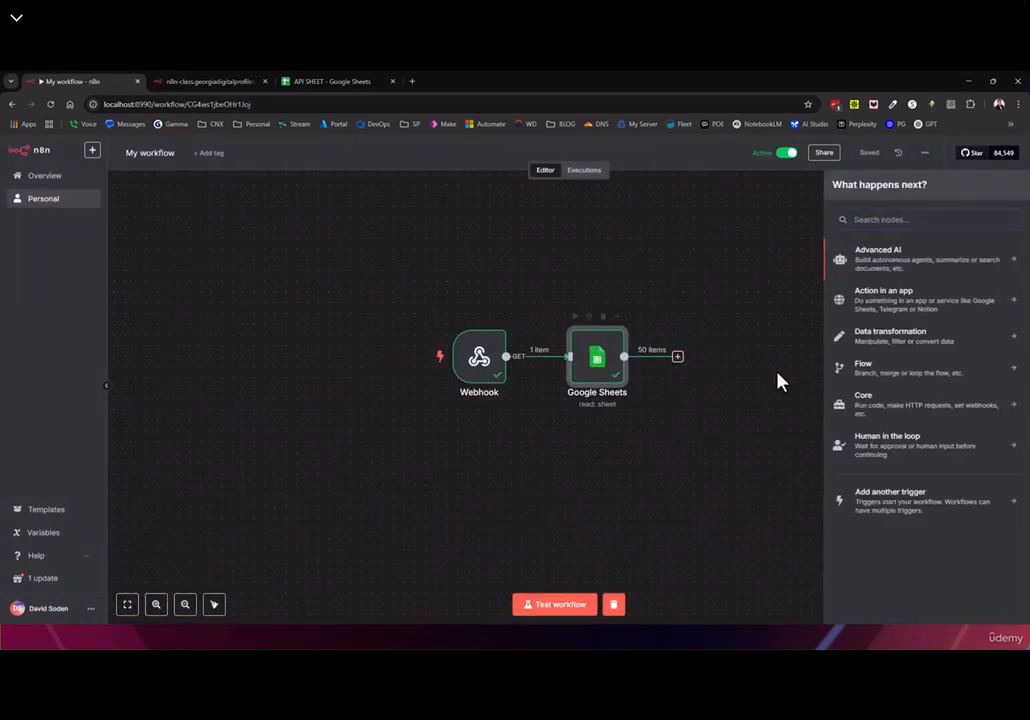
left_click(898, 224)
type("respo")
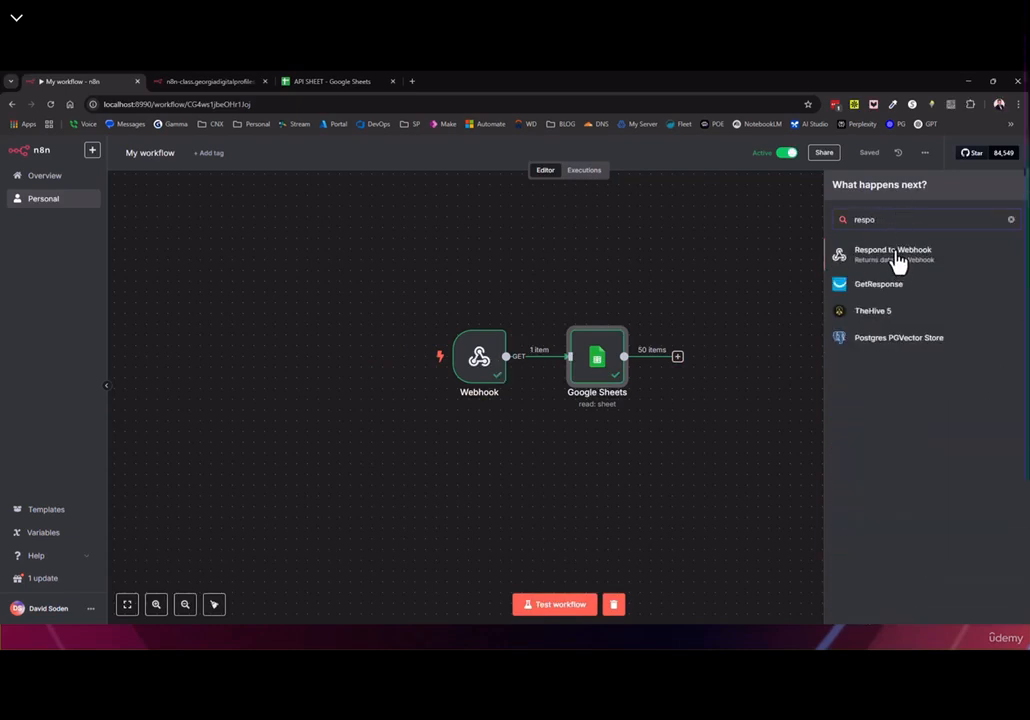
left_click(895, 256)
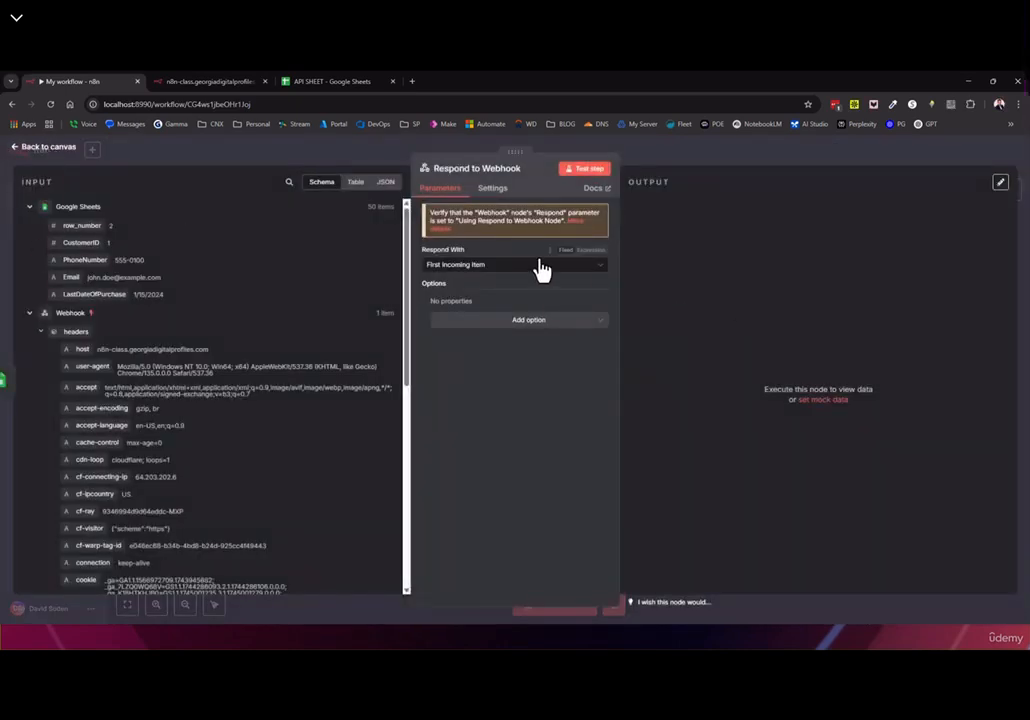
left_click(55, 147)
Position the Respond to Webhook node and review its input with the Webhook and Google Sheets sections collapsed
left_click_drag(722, 368, 743, 368)
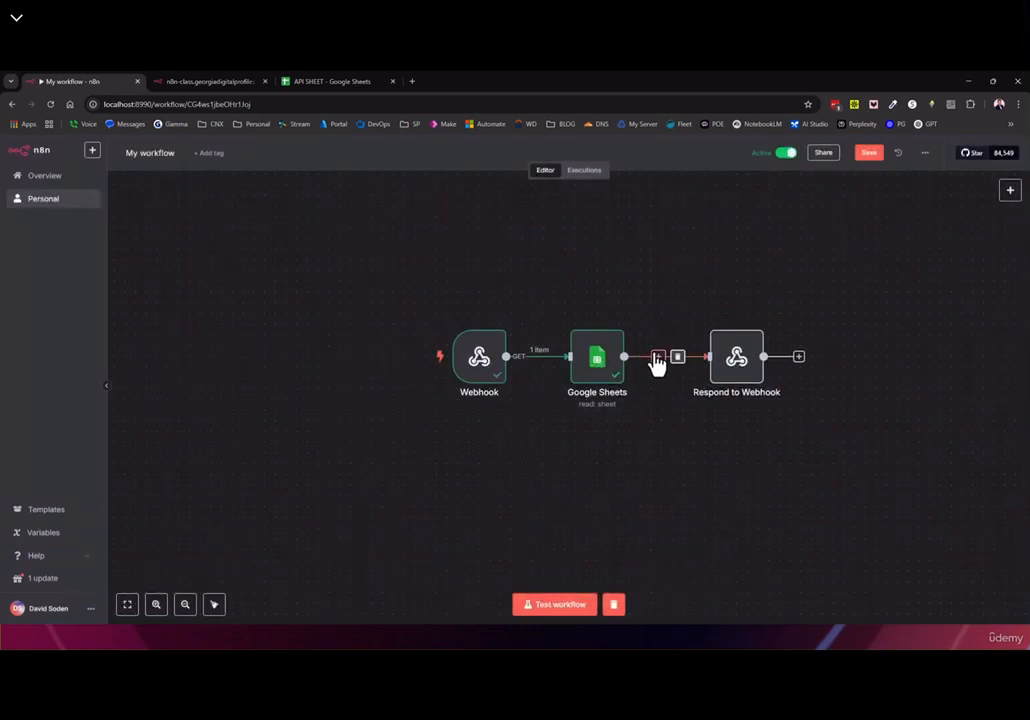
mouse_move(651, 382)
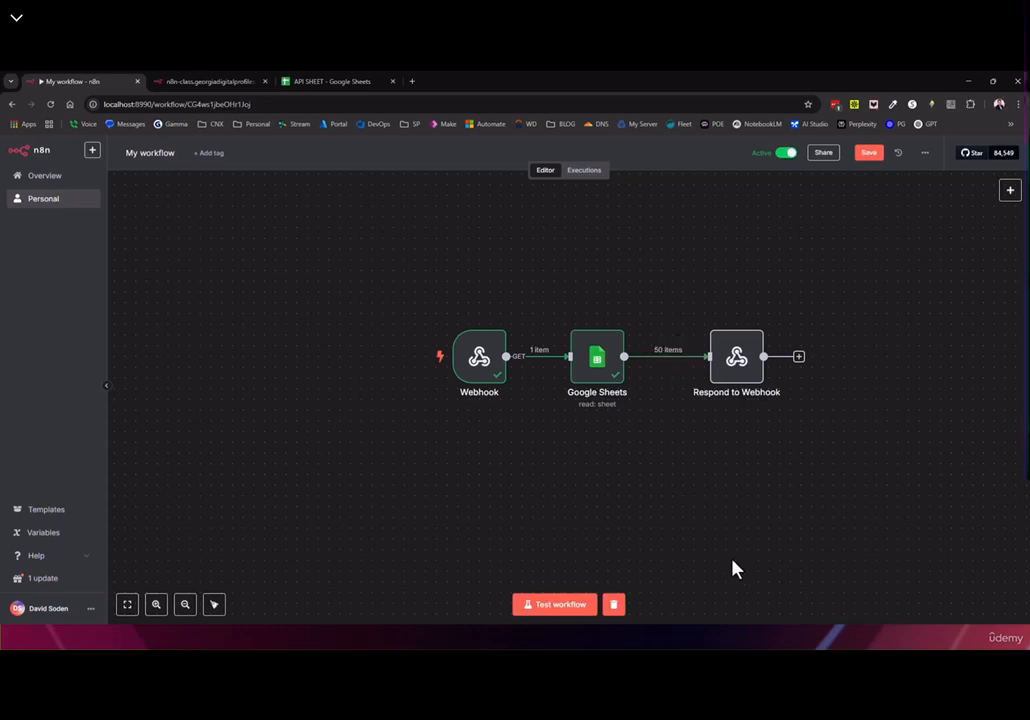
double_click(740, 372)
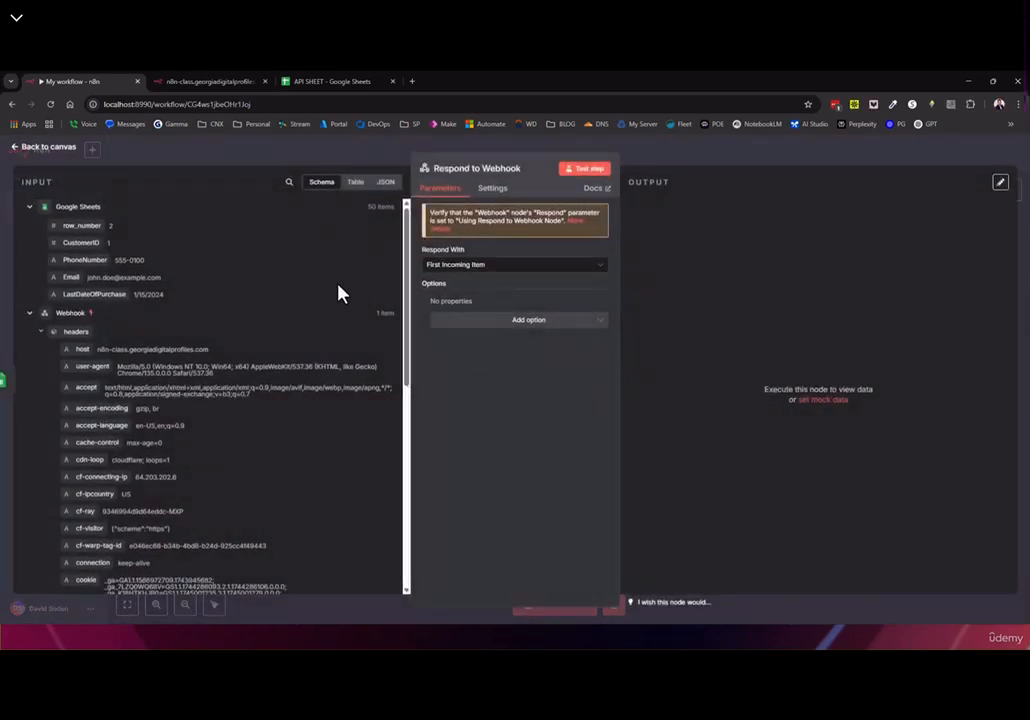
left_click(30, 313)
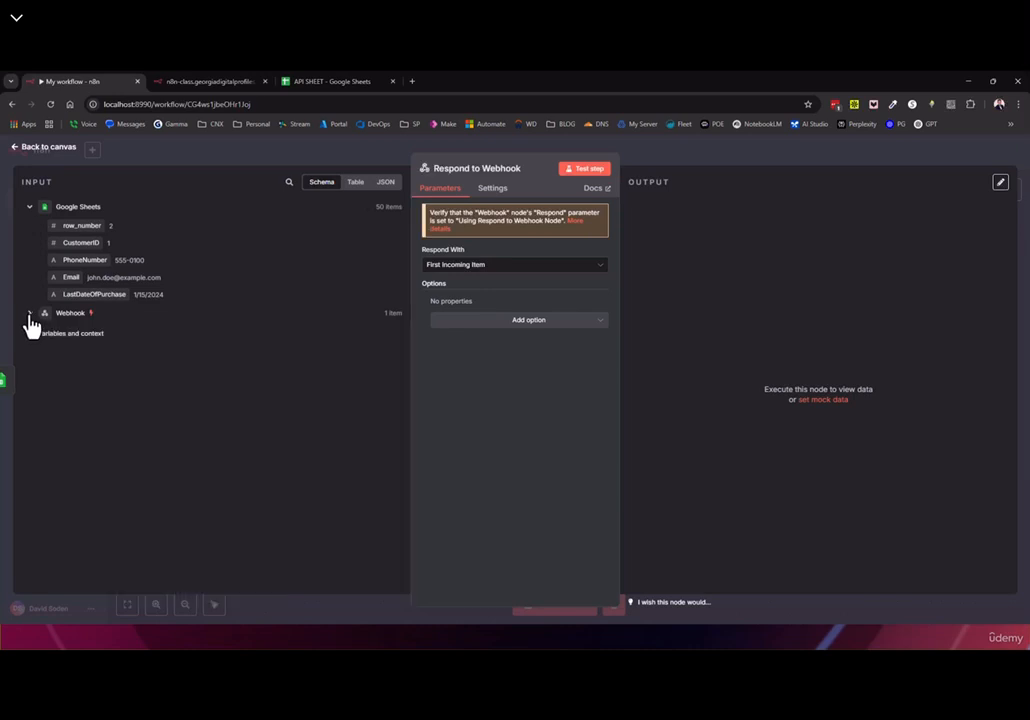
left_click(30, 206)
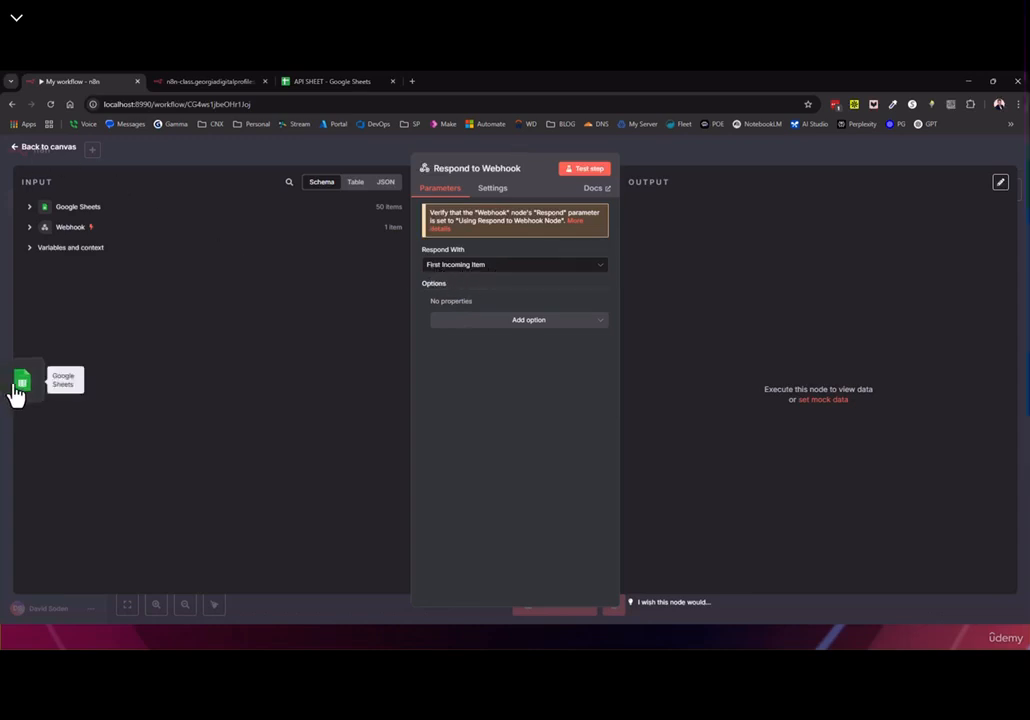
Review the Google Sheets row data, then test Respond to Webhook so it outputs 50 items
left_click(22, 382)
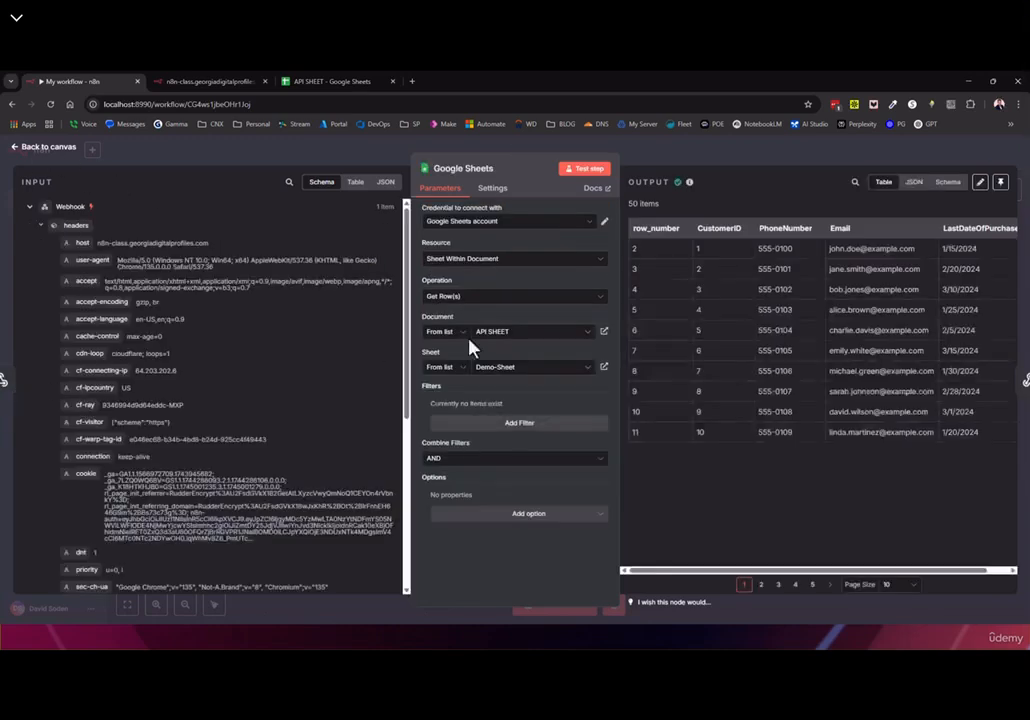
left_click_drag(760, 249, 890, 275)
left_click(982, 253)
left_click_drag(917, 570, 772, 578)
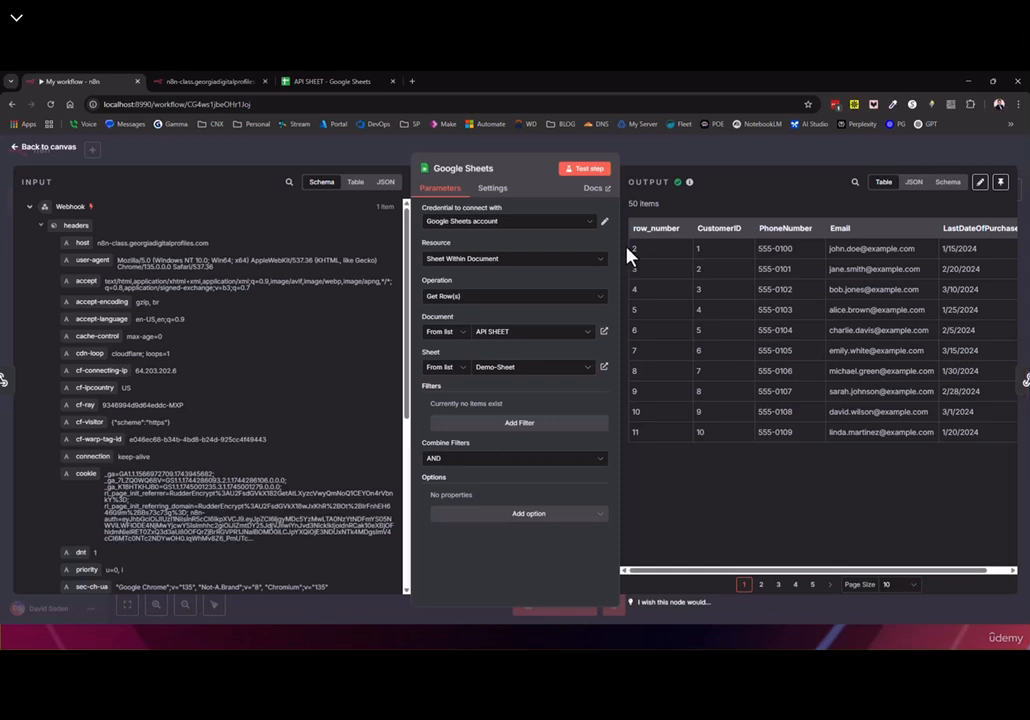
left_click(1012, 394)
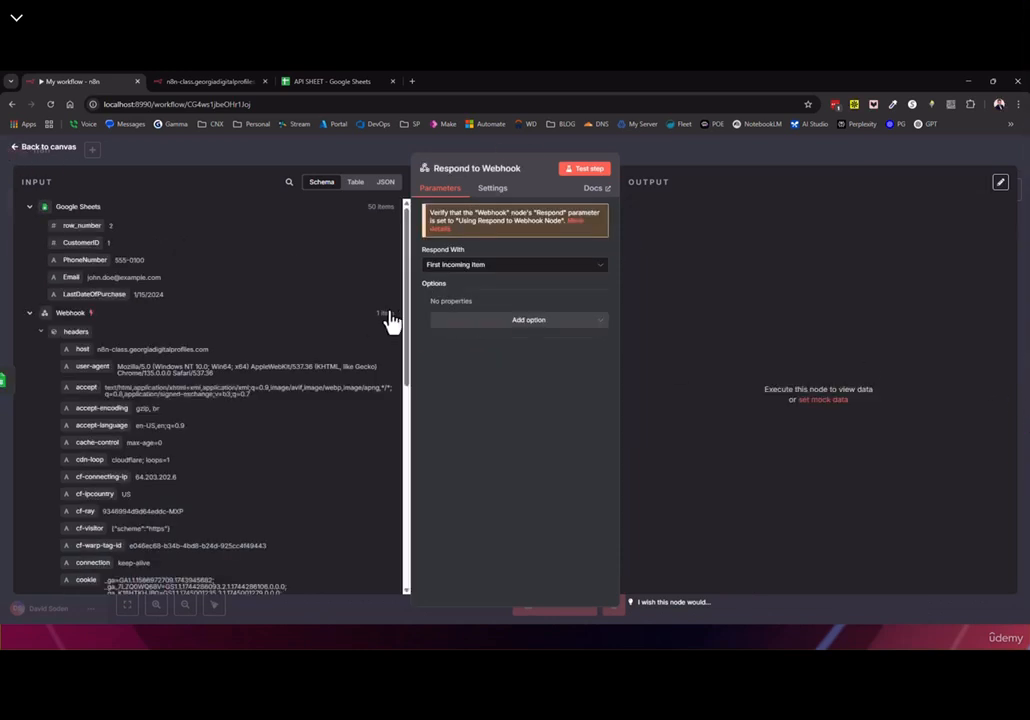
left_click(583, 172)
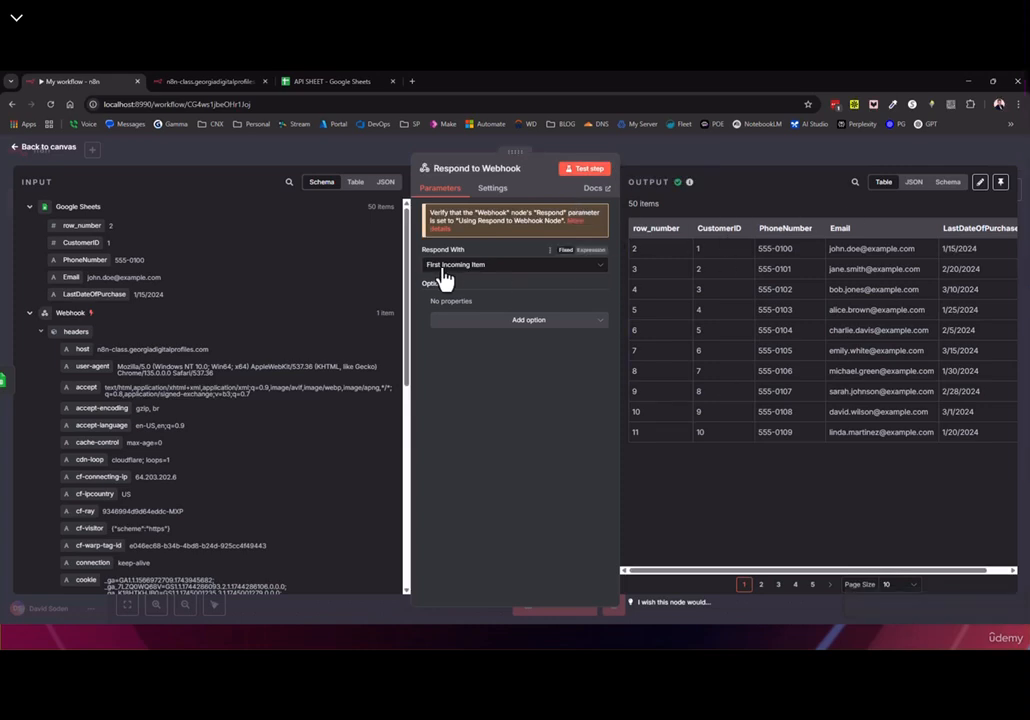
left_click(30, 147)
Check the webhook test response page, then save the workflow
left_click(198, 82)
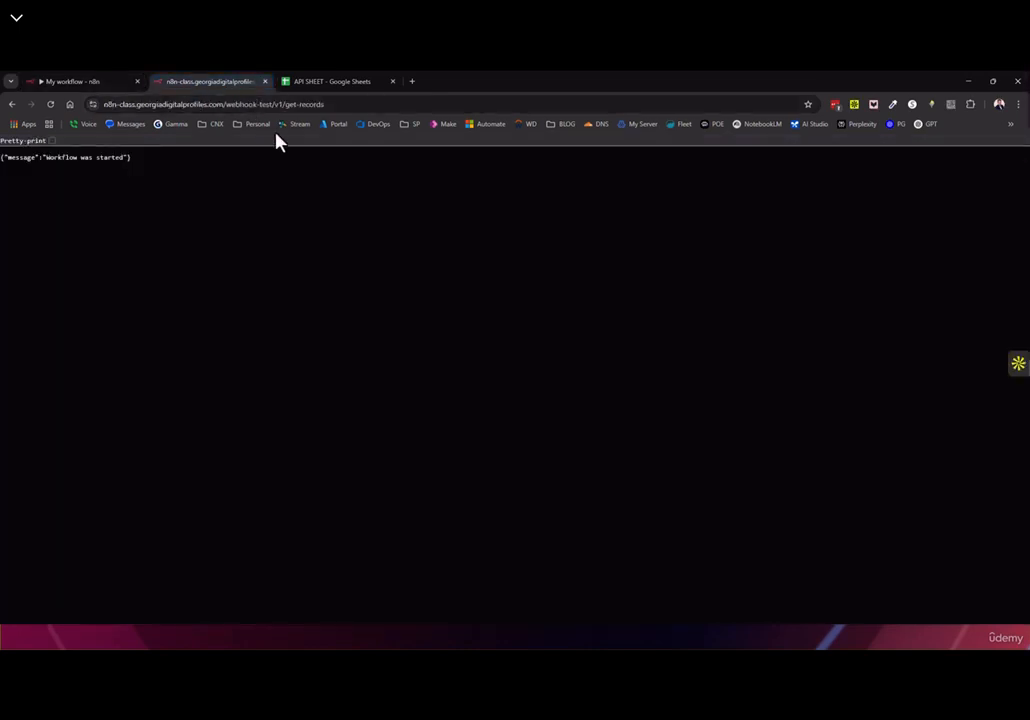
left_click(72, 82)
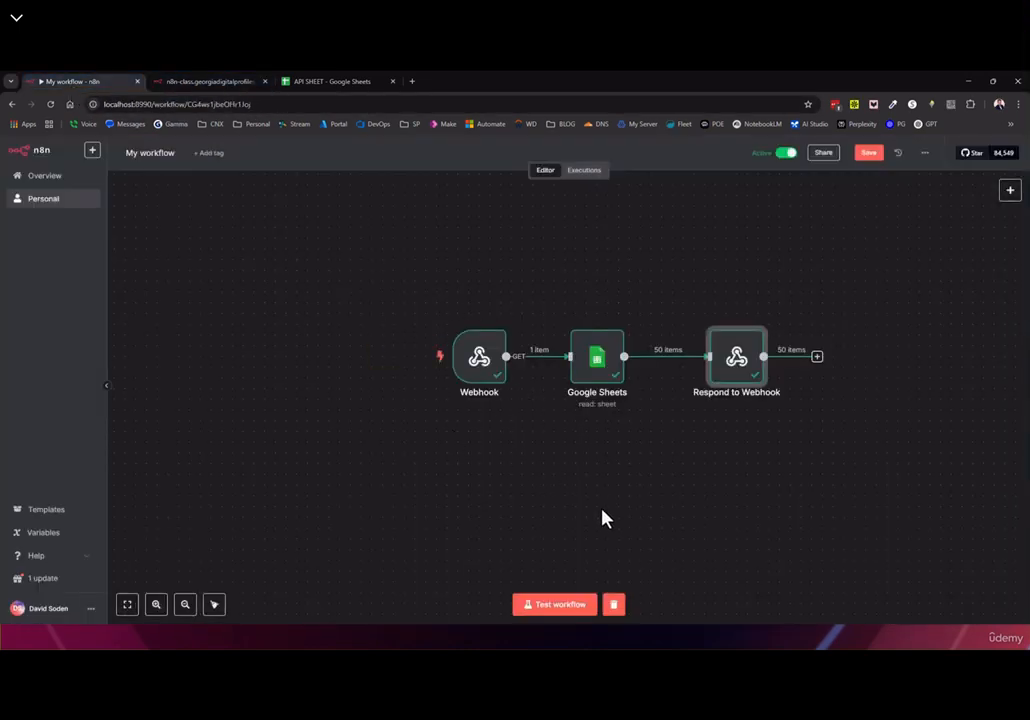
left_click(867, 158)
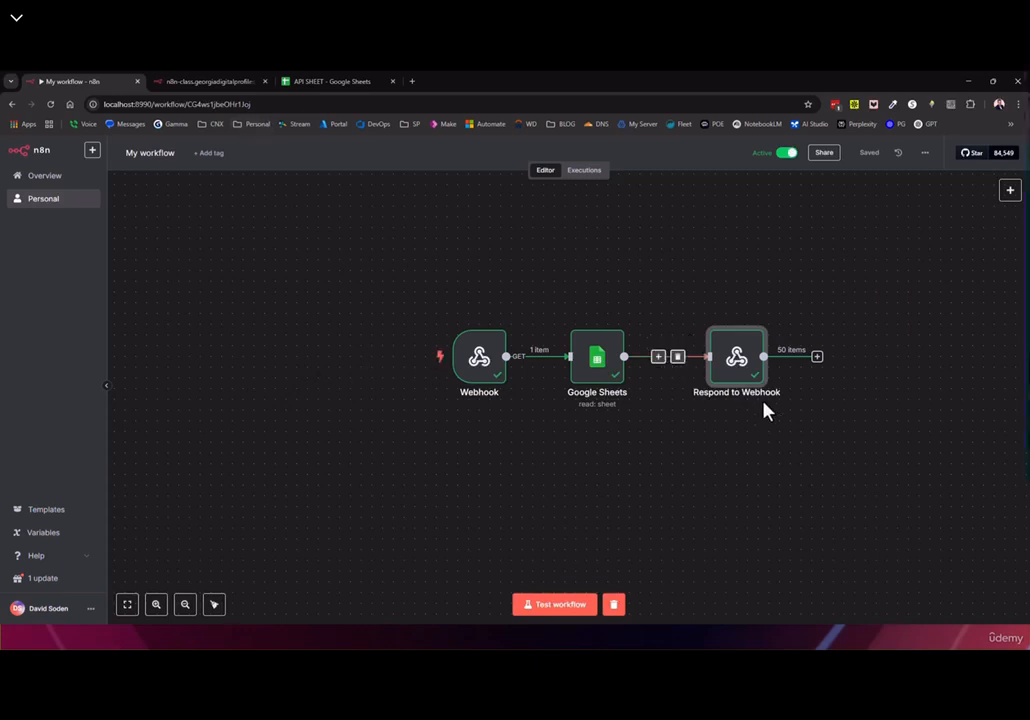
Start a test run, reload the webhook test URL, and review the returned error
left_click_drag(736, 365, 711, 358)
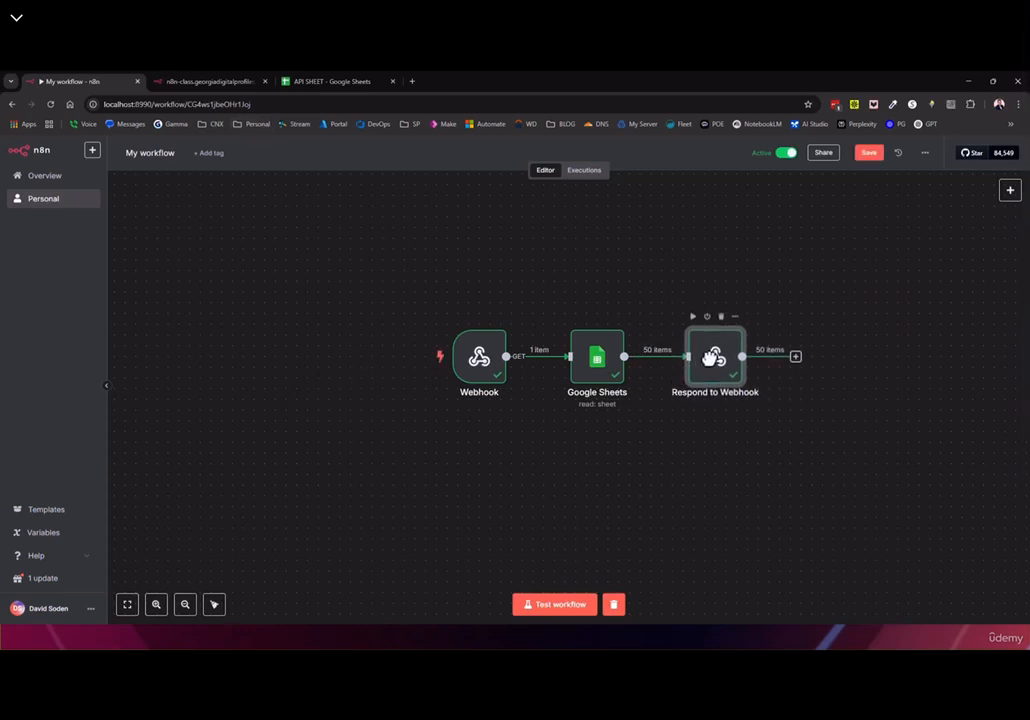
left_click(559, 607)
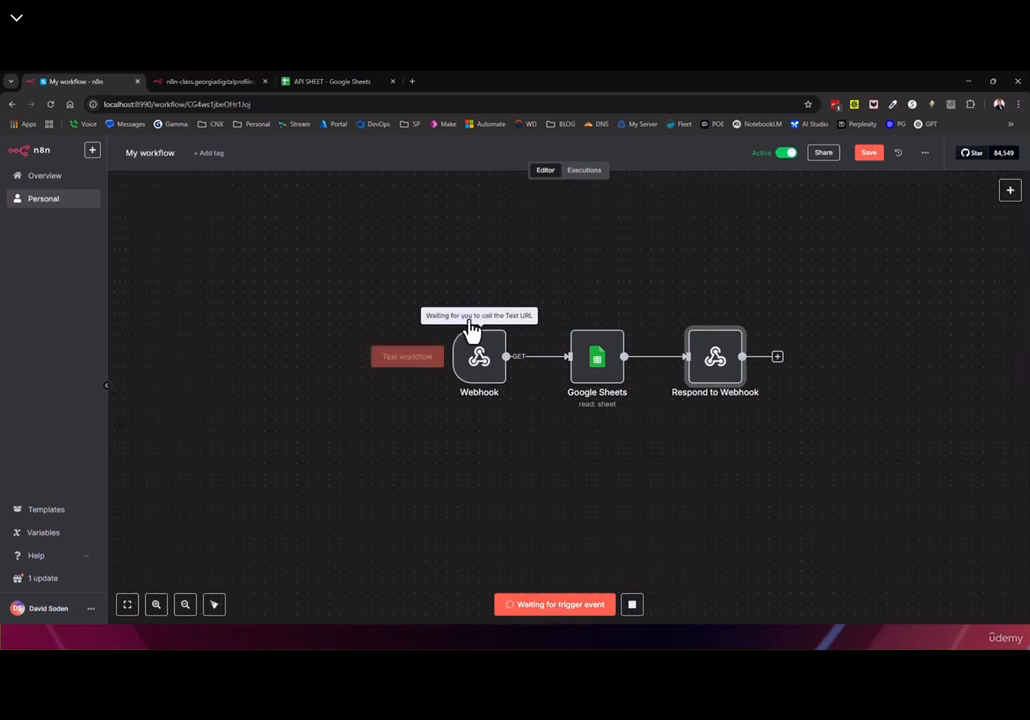
left_click(208, 82)
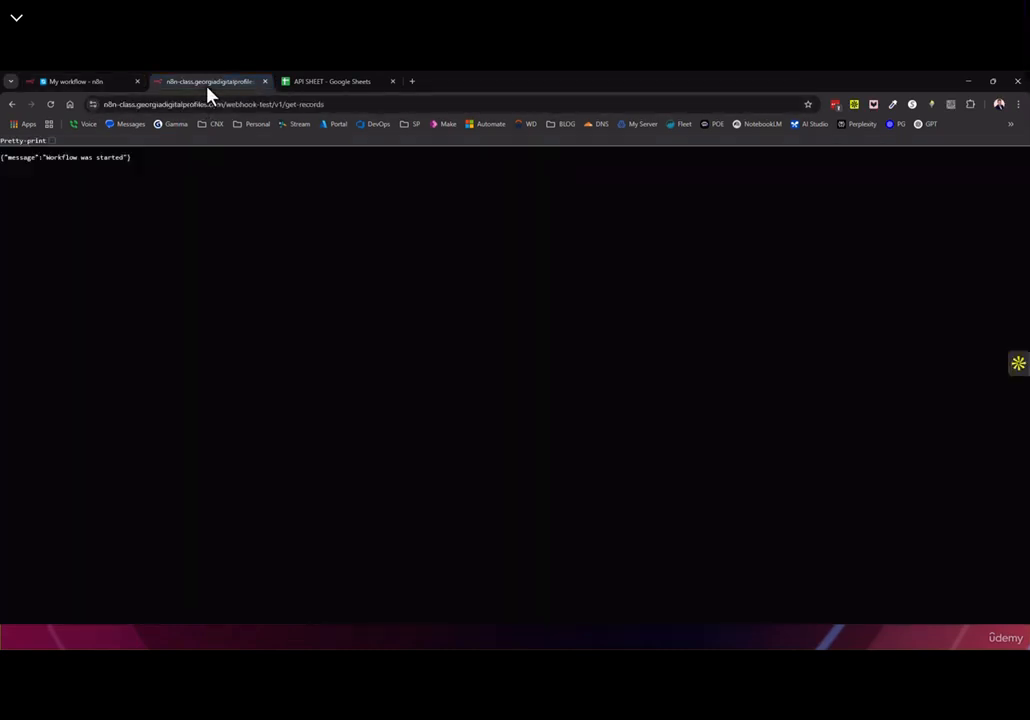
left_click(50, 104)
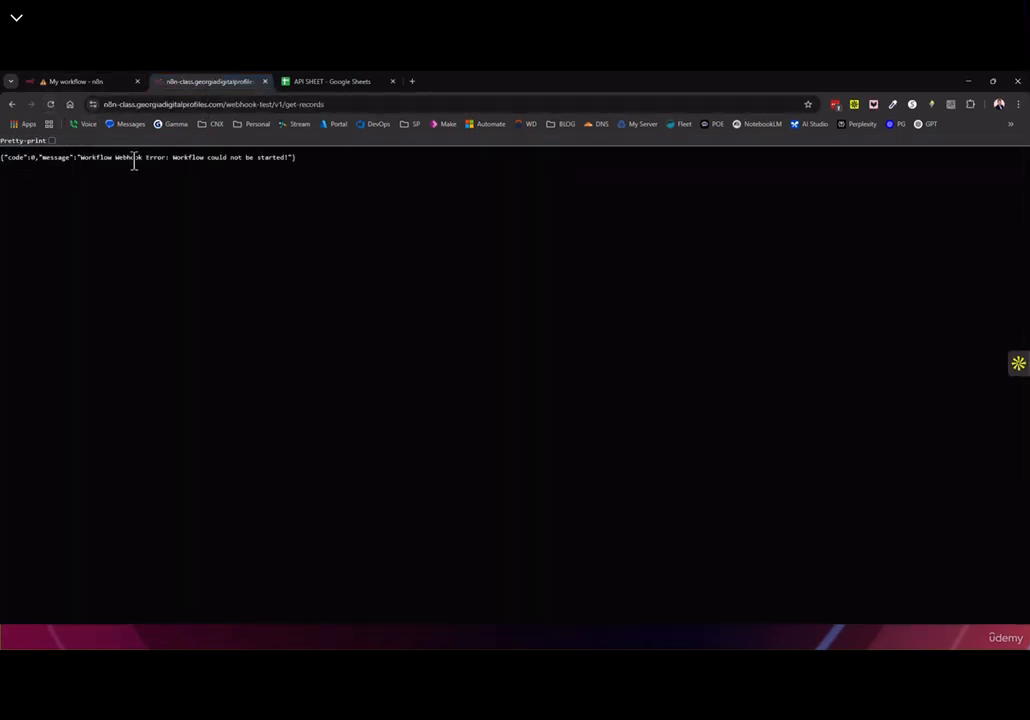
left_click_drag(173, 158, 268, 163)
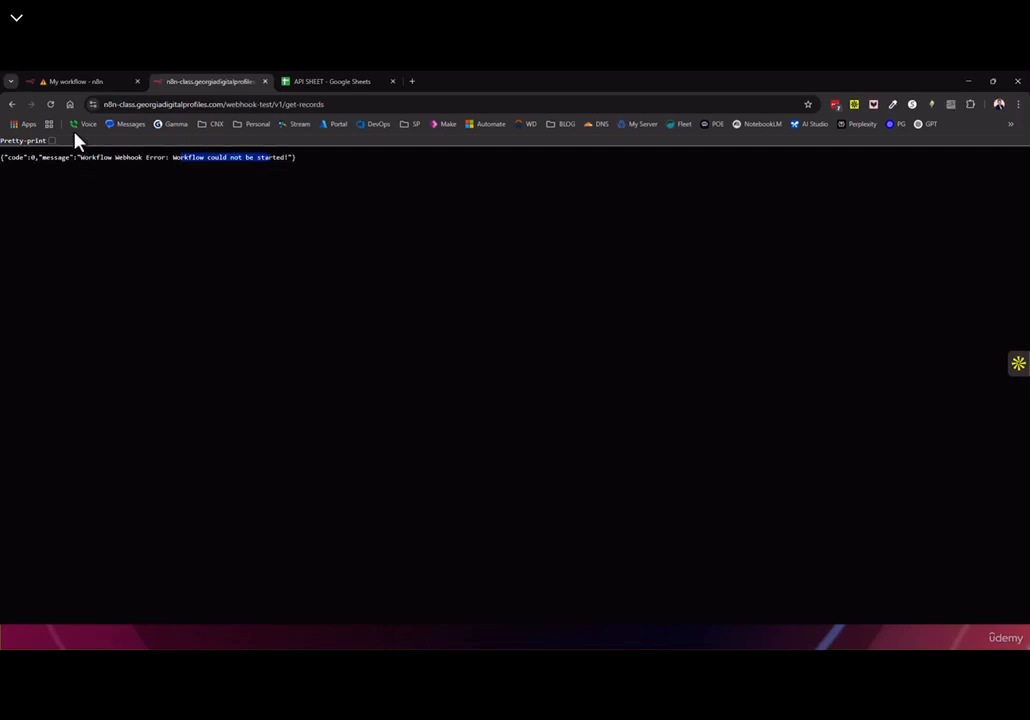
left_click(265, 81)
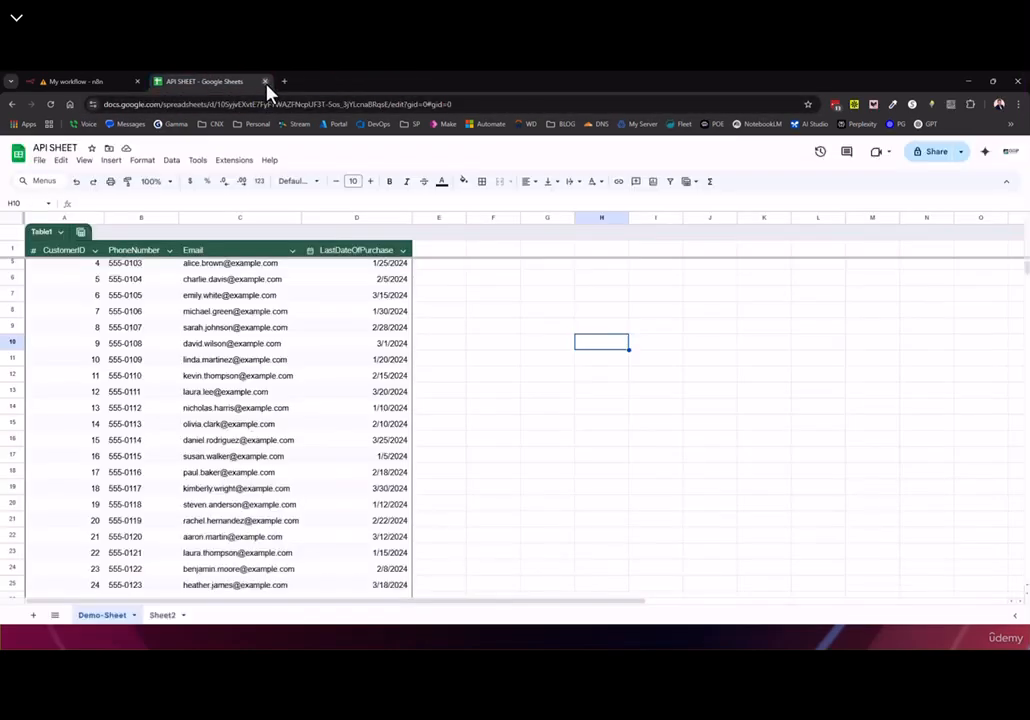
left_click(266, 82)
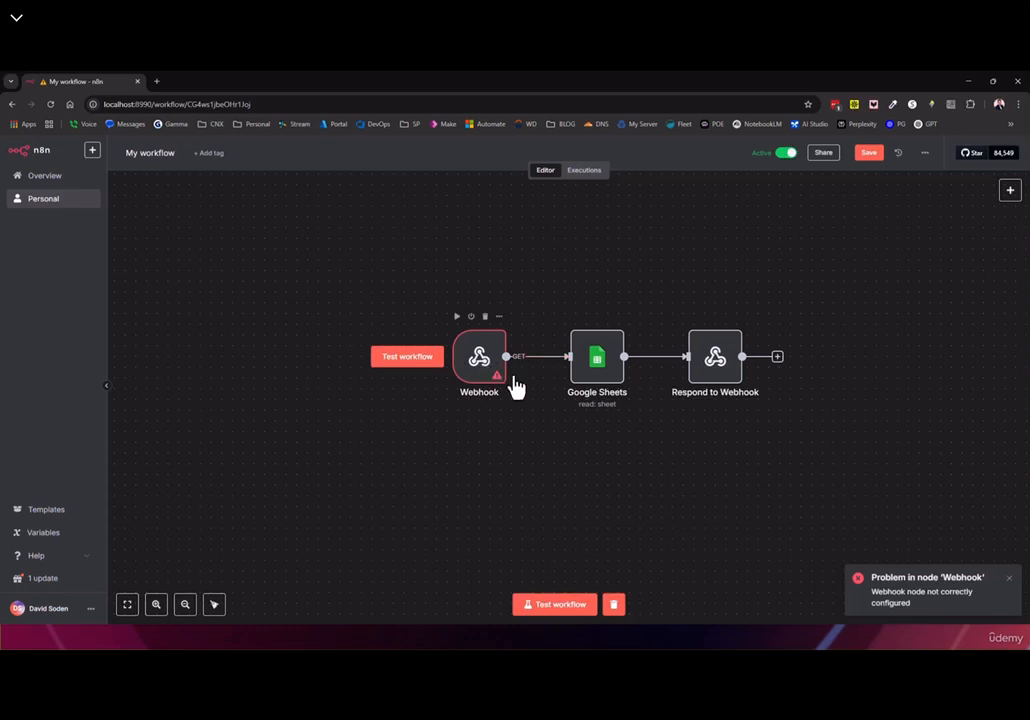
Realign the nodes and set the Webhook's Respond option to 'Using Respond to Webhook Node'
mouse_move(715, 358)
left_mouse_down()
mouse_move(789, 357)
mouse_move(726, 347)
mouse_move(715, 357)
left_mouse_up()
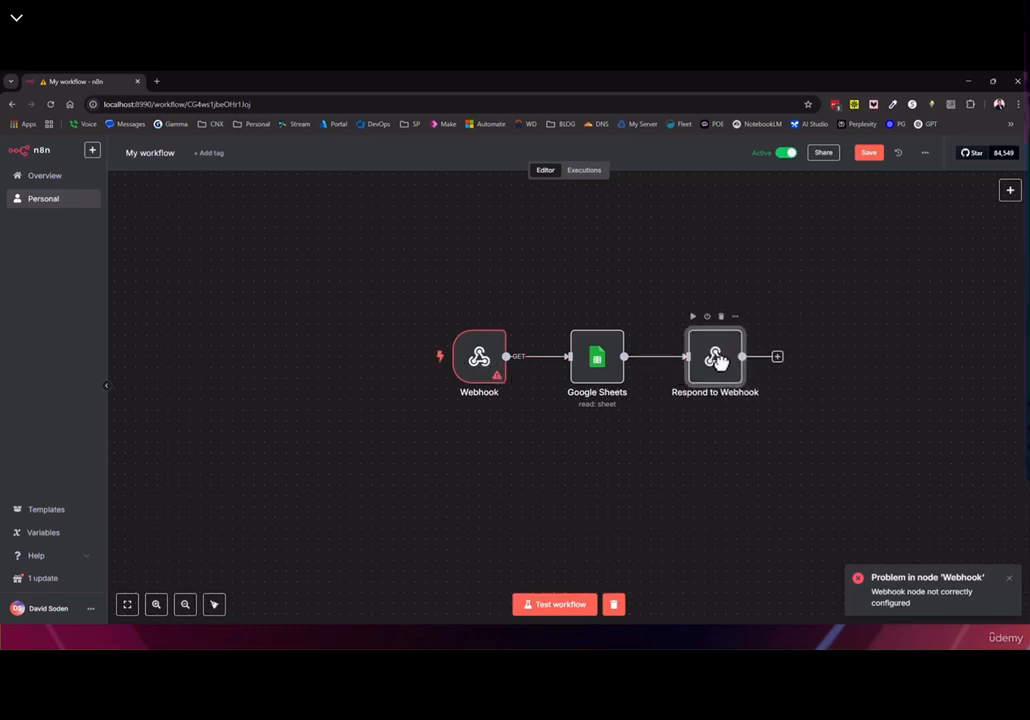
left_click_drag(492, 375, 473, 355)
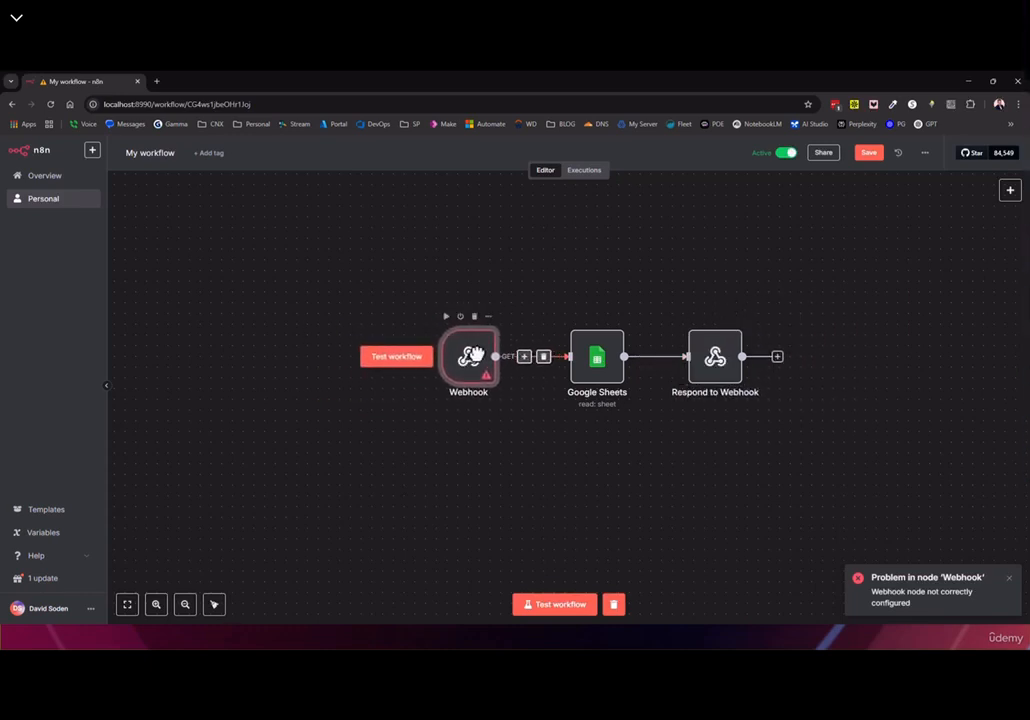
mouse_move(486, 375)
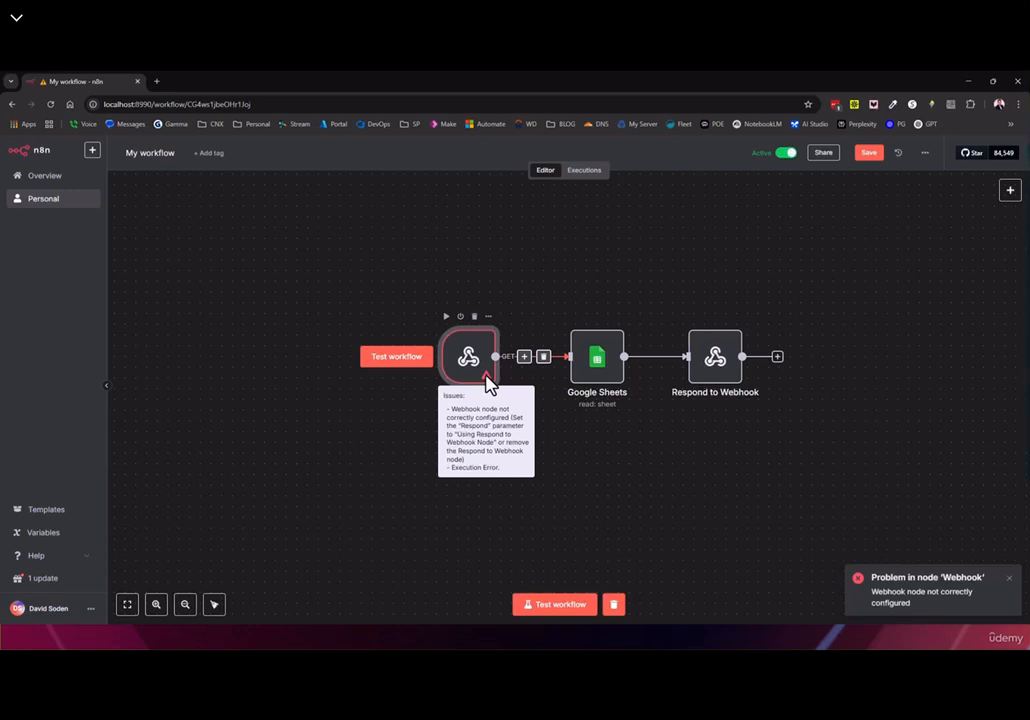
mouse_move(725, 356)
left_mouse_down()
mouse_move(757, 399)
mouse_move(815, 325)
mouse_move(740, 352)
left_mouse_up()
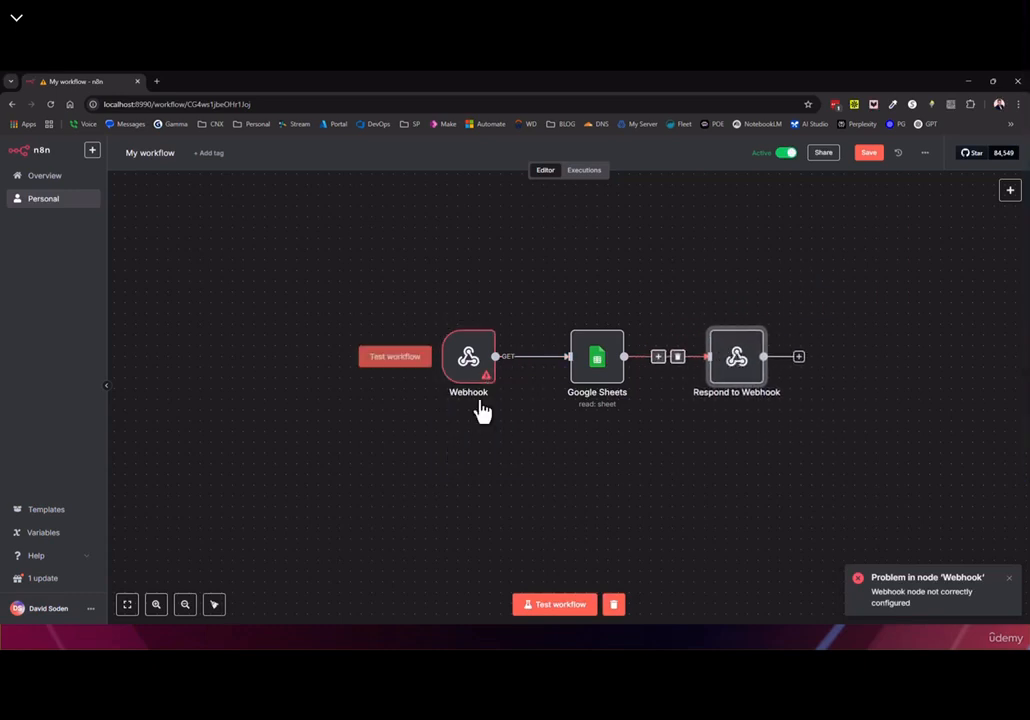
mouse_move(470, 368)
left_mouse_down()
mouse_move(455, 356)
mouse_move(459, 367)
left_mouse_up()
double_click(460, 368)
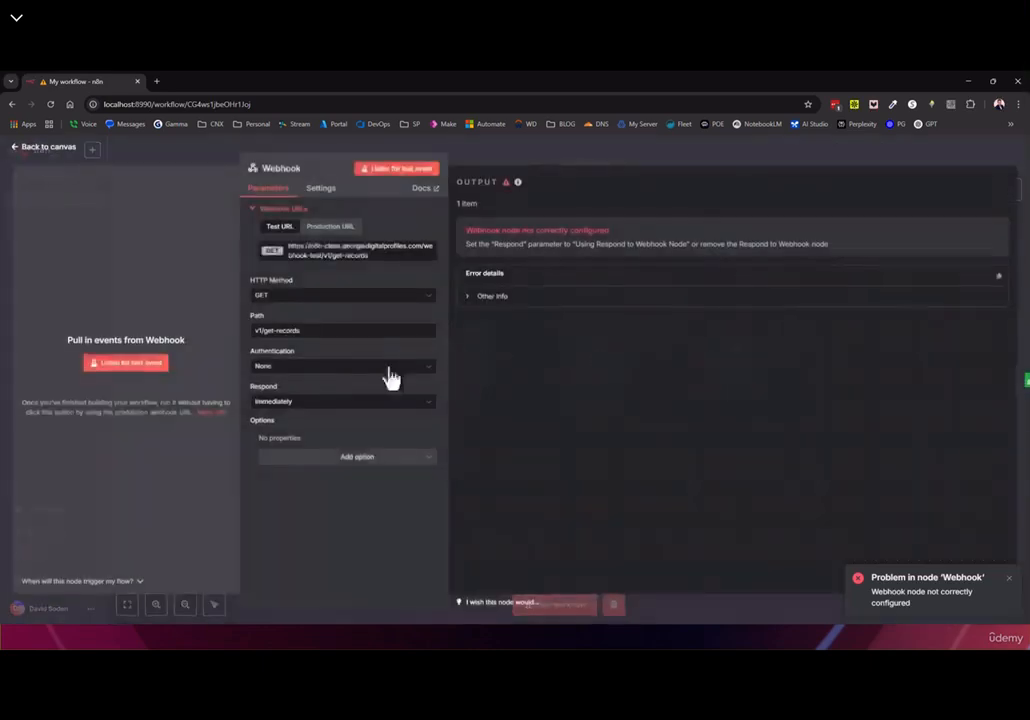
left_click(280, 403)
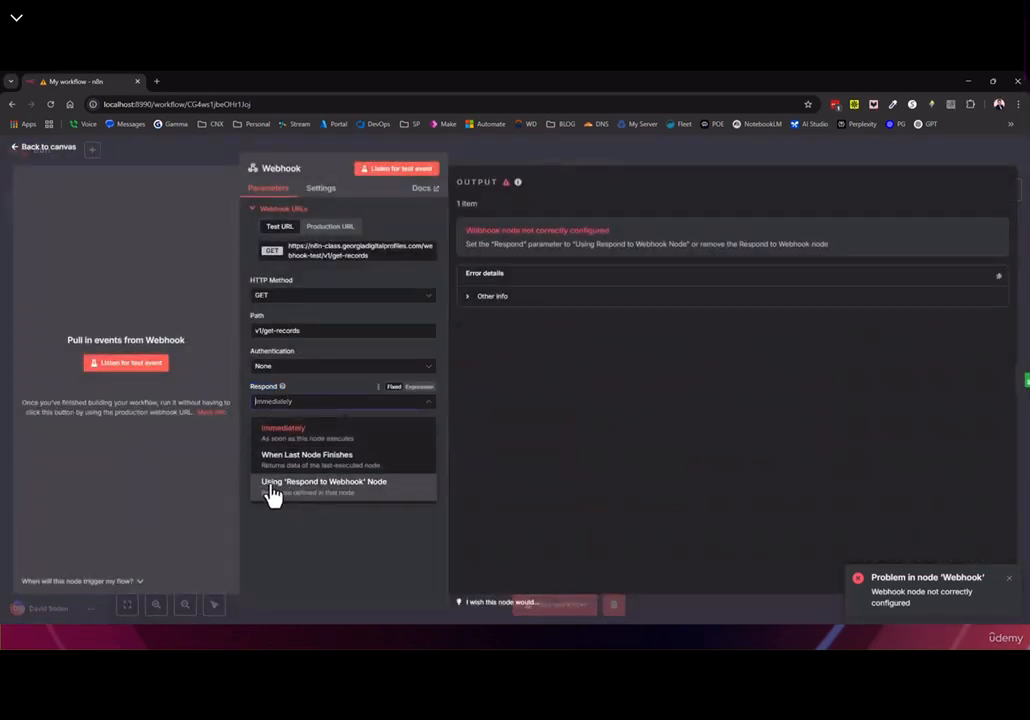
left_click(338, 489)
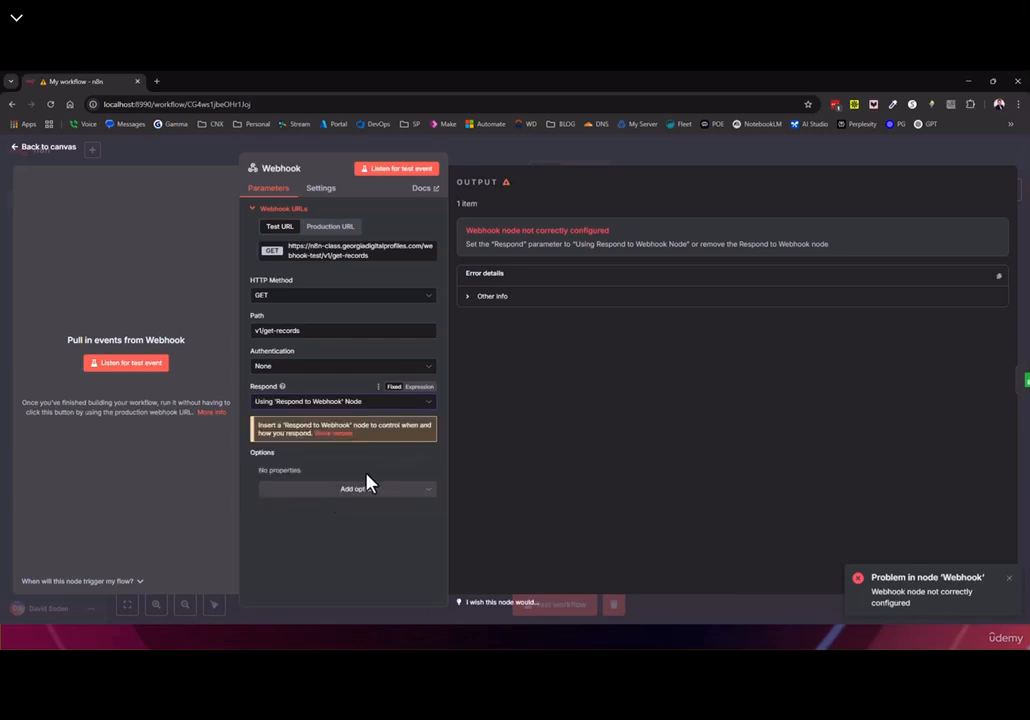
left_click(37, 155)
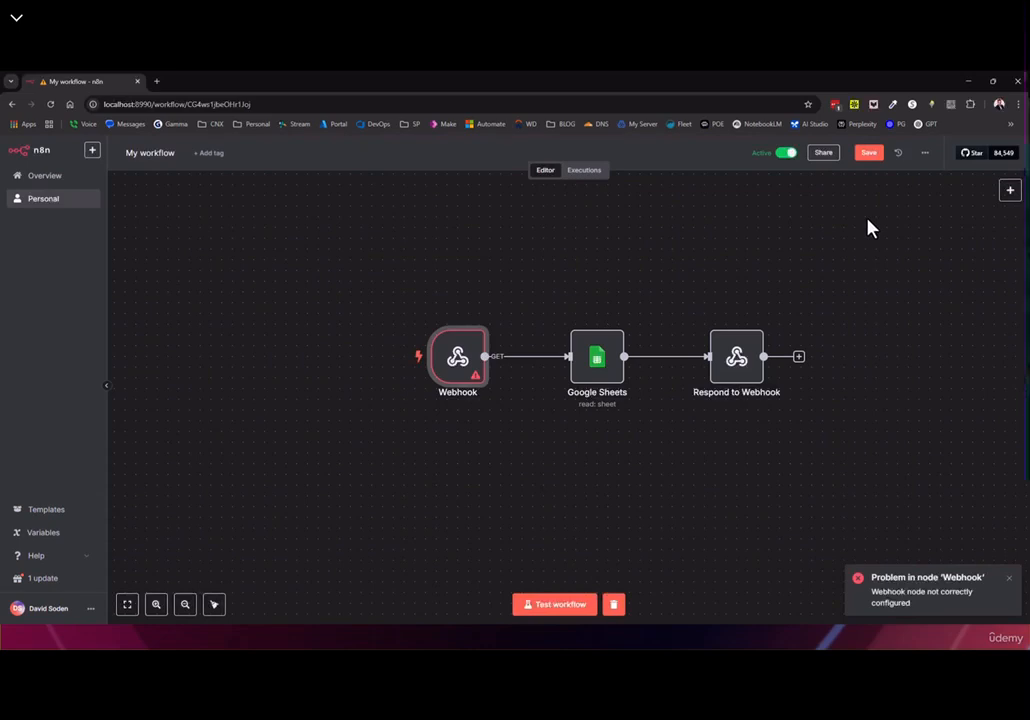
Save, review the Respond to Webhook node, and launch a test run awaiting the webhook call
left_click(870, 162)
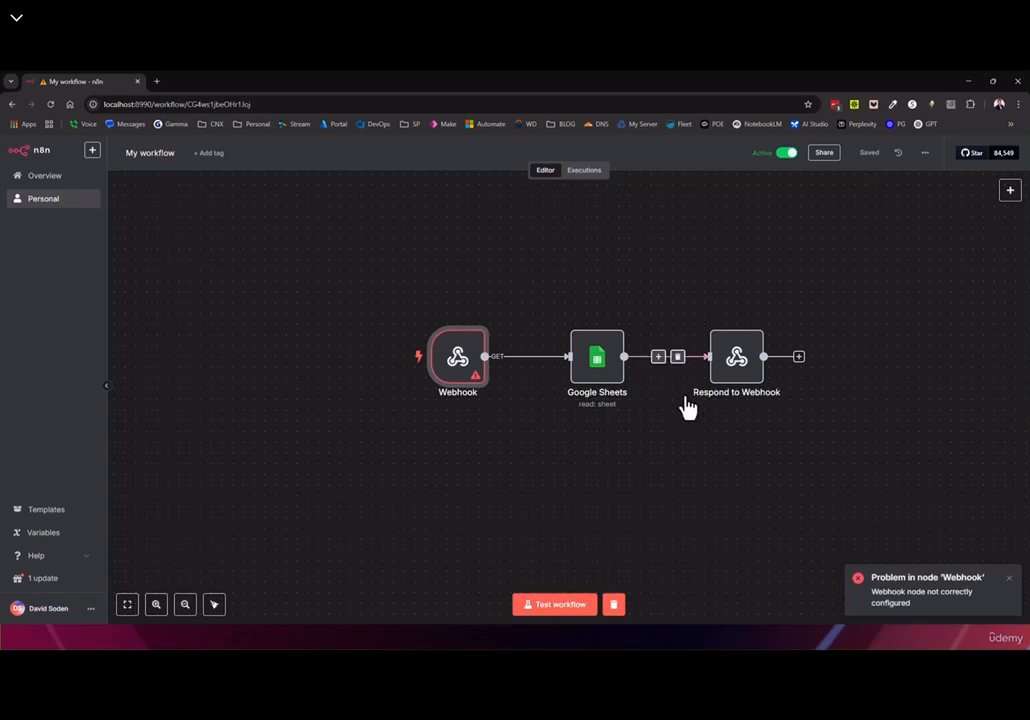
left_click(720, 380)
mouse_move(600, 393)
left_mouse_down()
mouse_move(579, 369)
mouse_move(590, 380)
left_mouse_up()
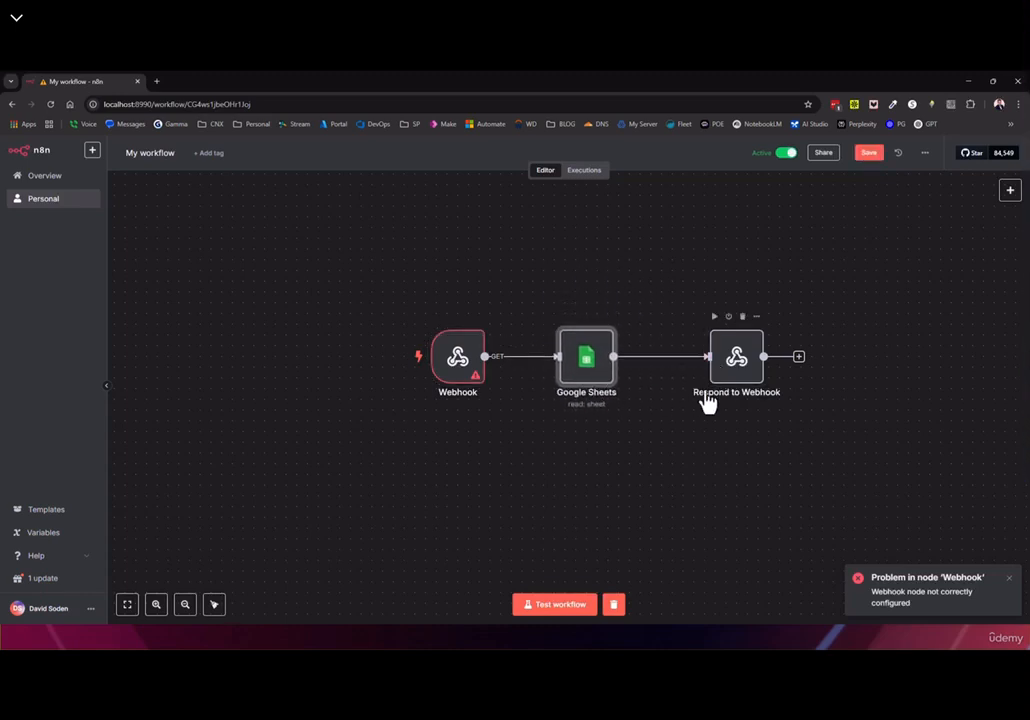
double_click(736, 357)
left_click_drag(450, 256, 460, 253)
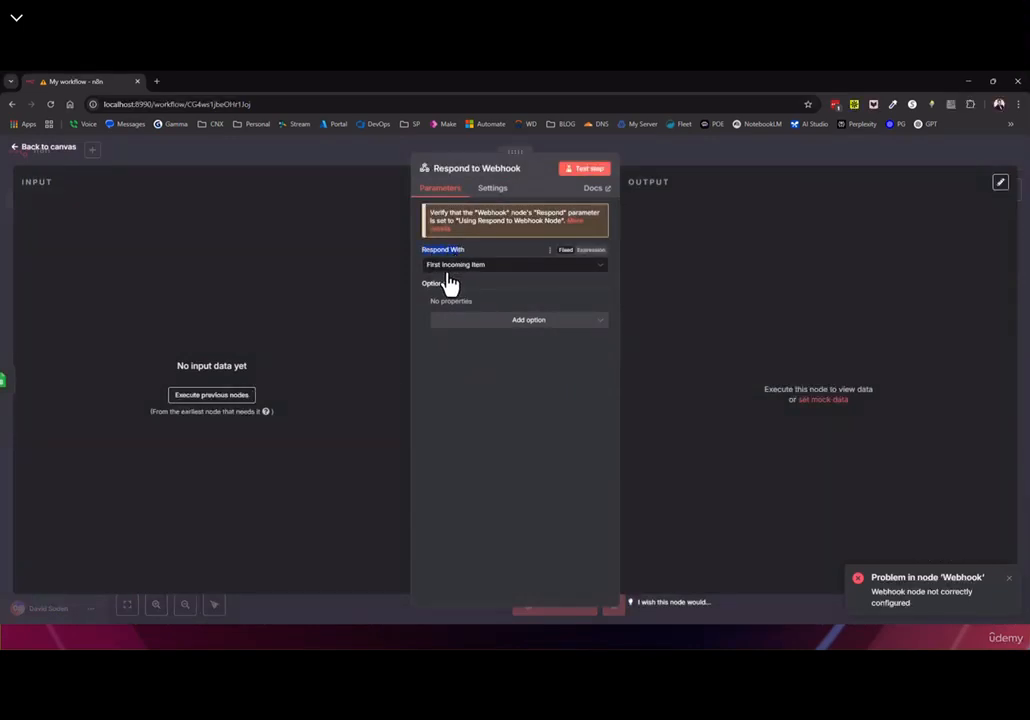
left_click(47, 148)
left_click(578, 605)
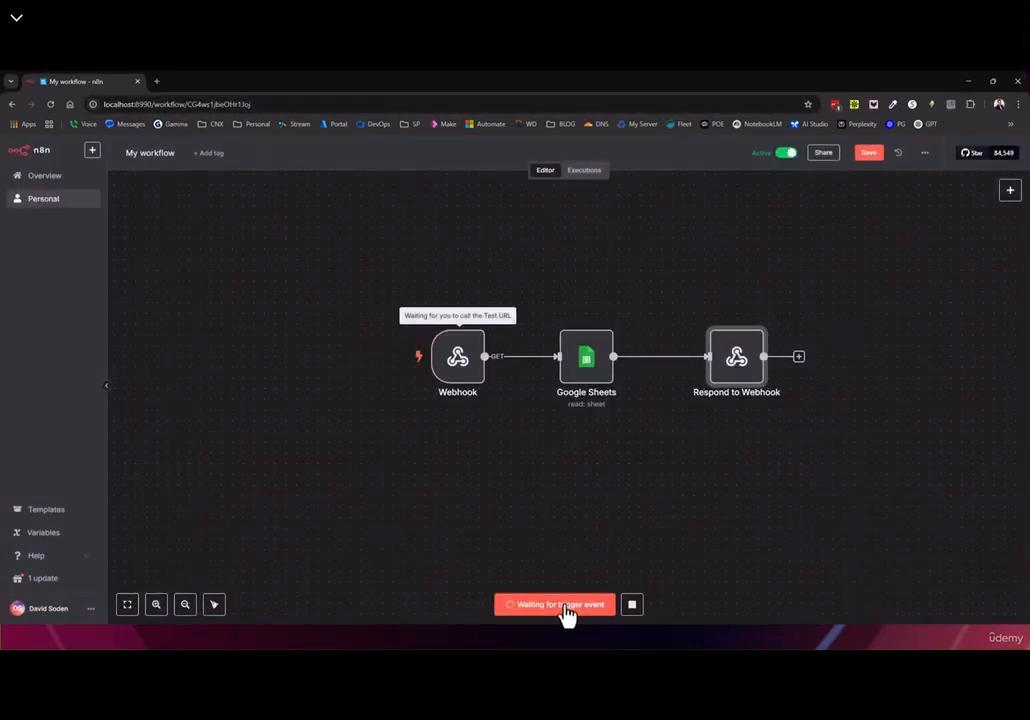
Load the webhook test URL in a new Chrome tab and pretty-print the single returned record
left_click(157, 82)
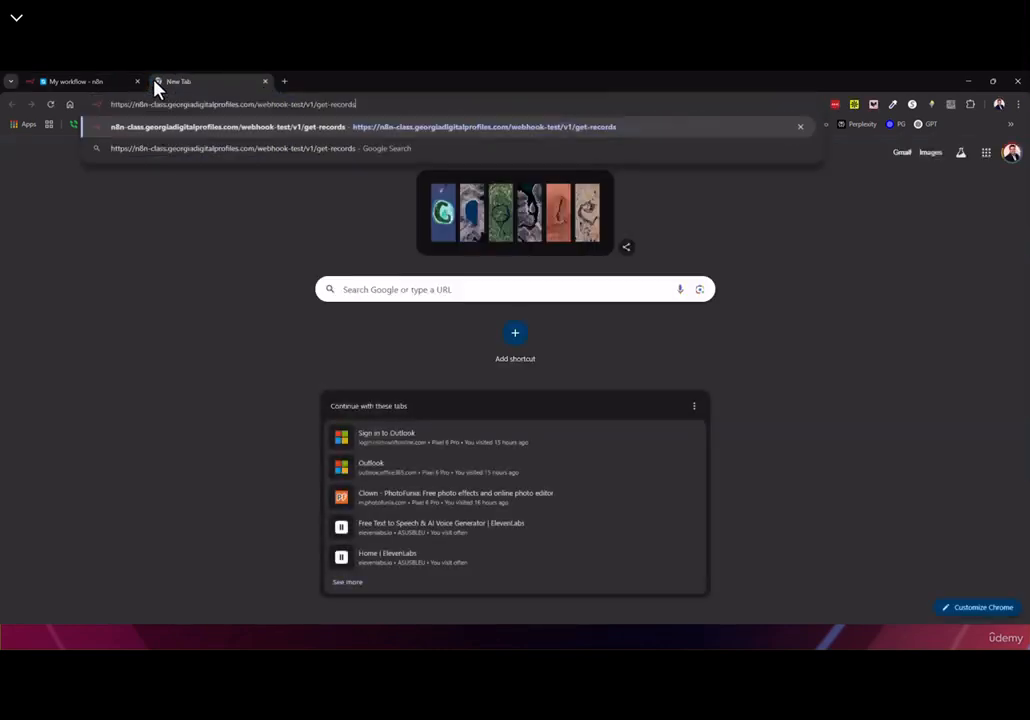
key("Return")
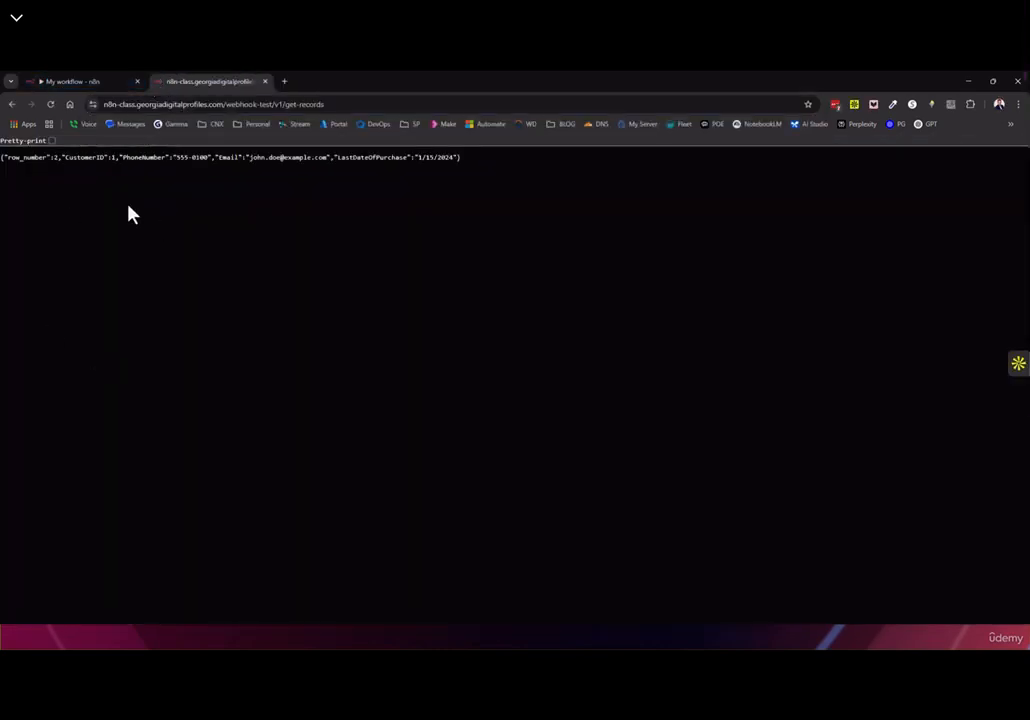
left_click(52, 141)
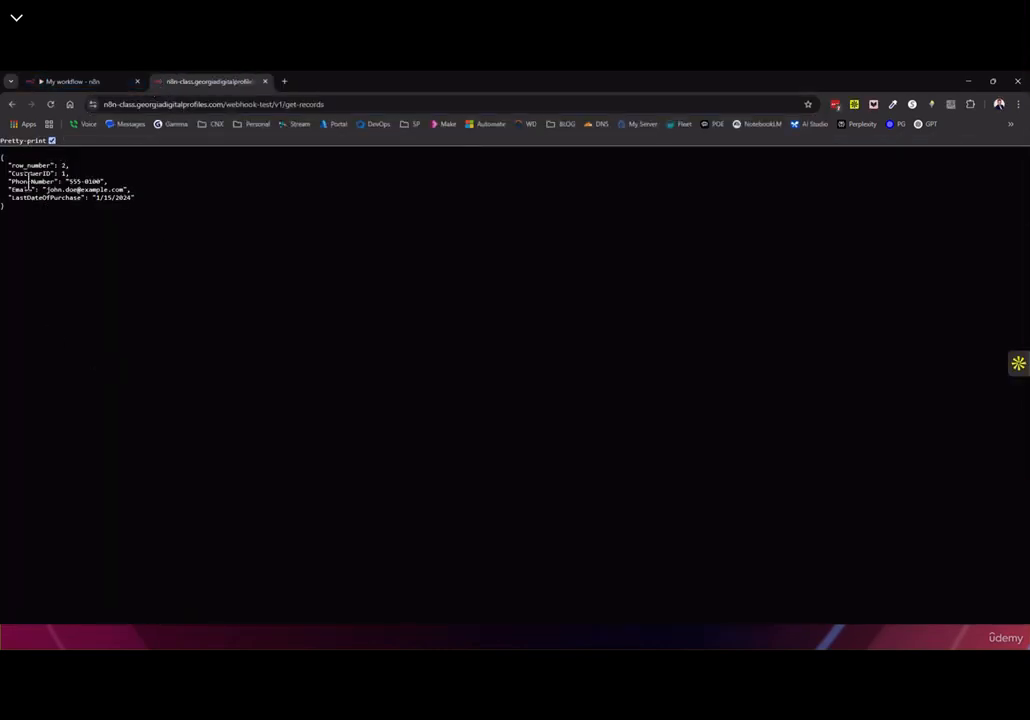
left_click_drag(2, 157, 87, 225)
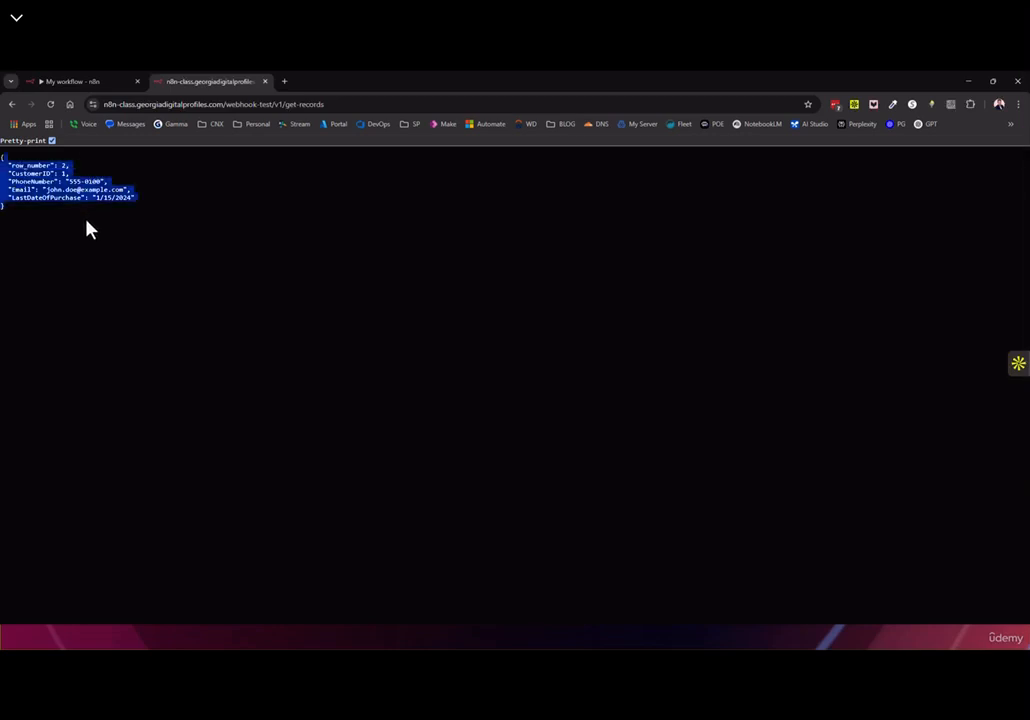
Back in n8n, bring up the Respond to Webhook node's Respond With choices
left_click(80, 88)
double_click(736, 352)
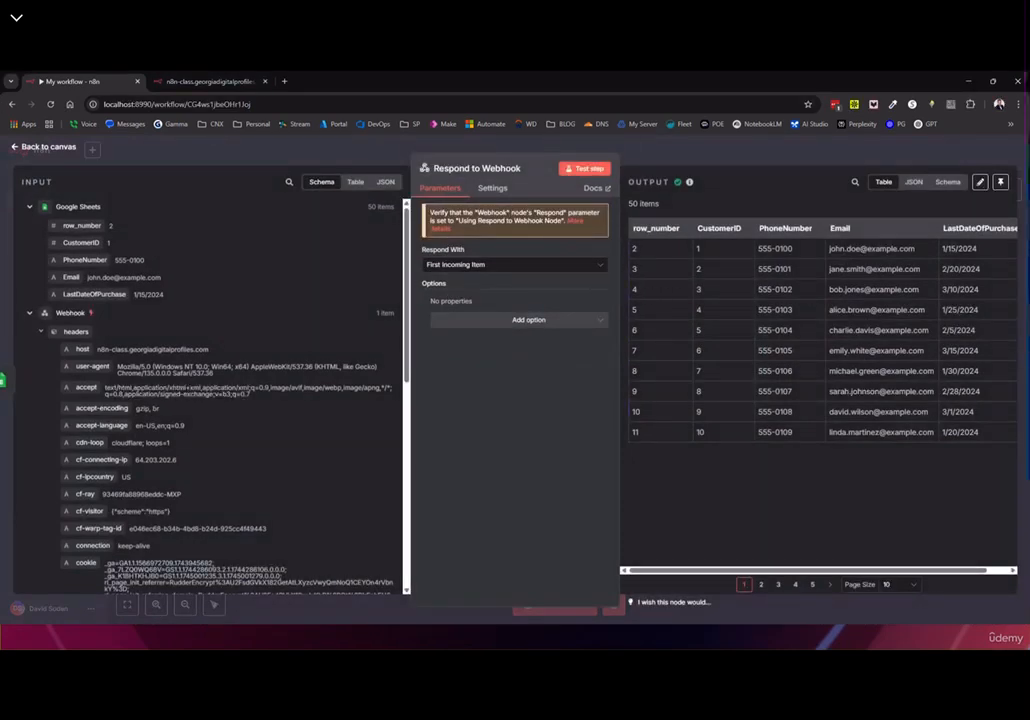
left_click(448, 265)
Set Respond With to All Incoming Items, save, and reload the test URL
left_click(466, 298)
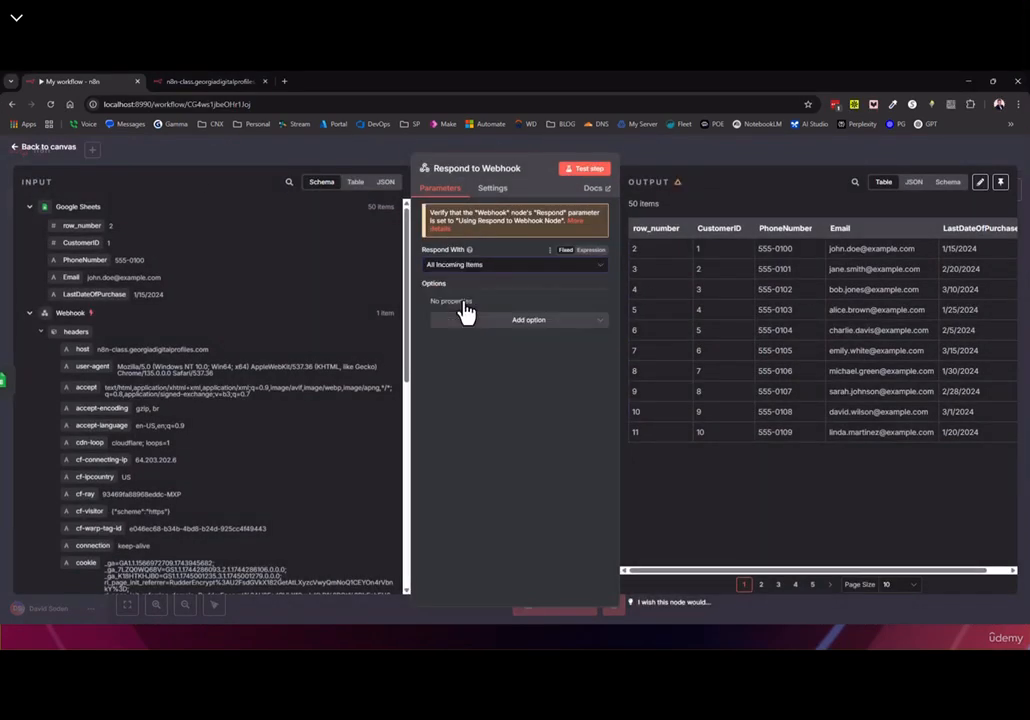
left_click(45, 147)
left_click(866, 156)
left_click(190, 84)
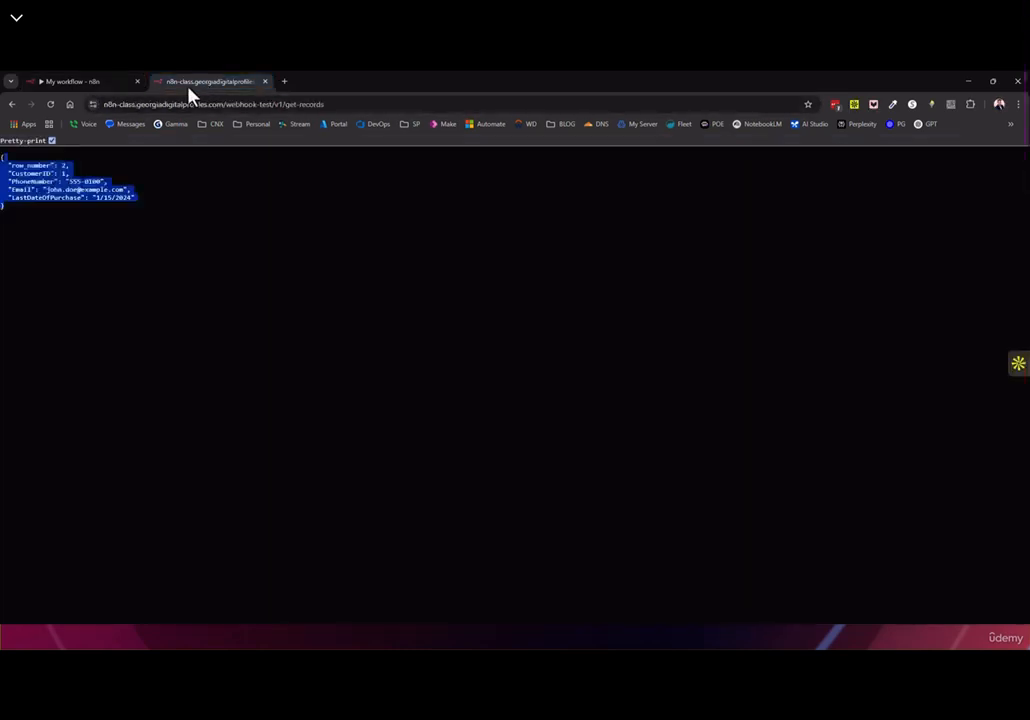
left_click(49, 104)
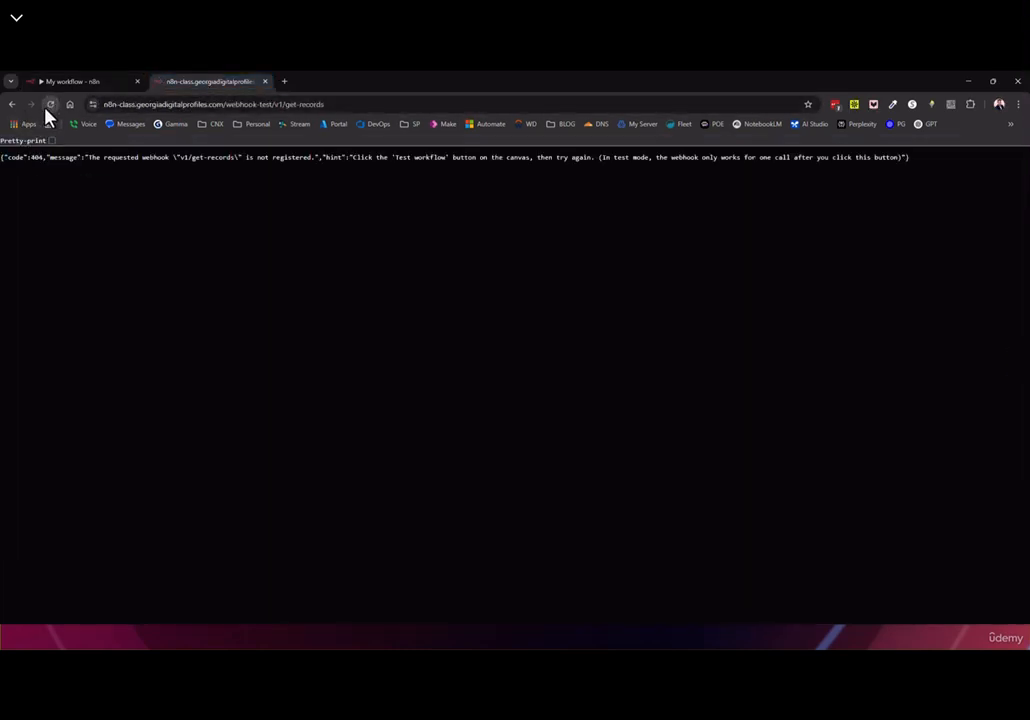
left_click(67, 84)
Run the Respond to Webhook step on its own and save the workflow
double_click(732, 362)
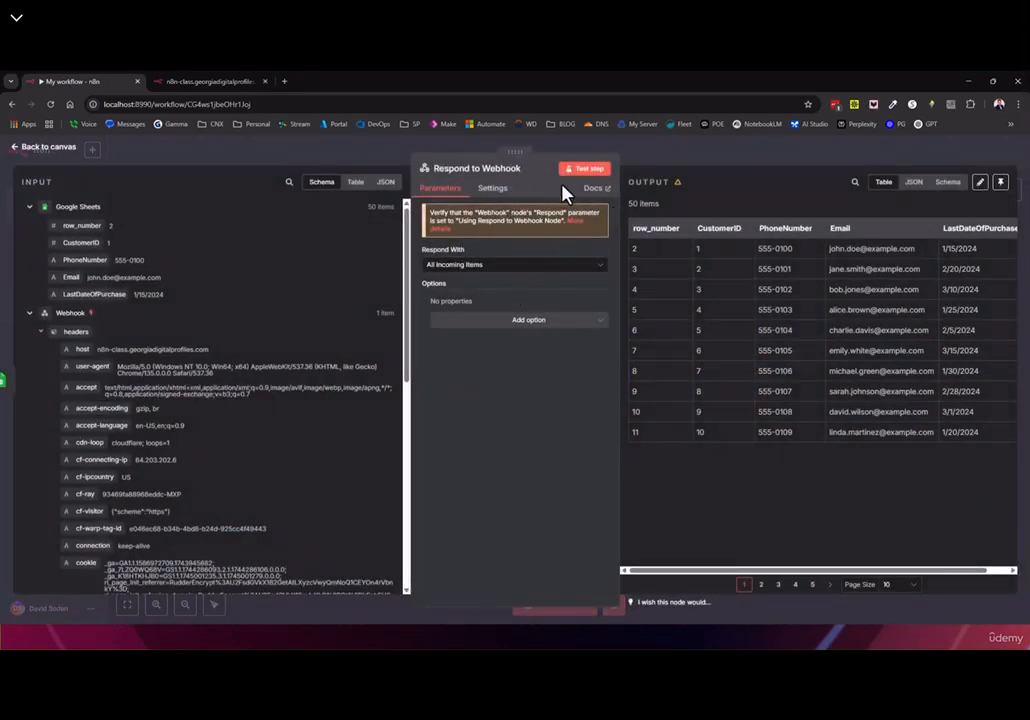
left_click(47, 147)
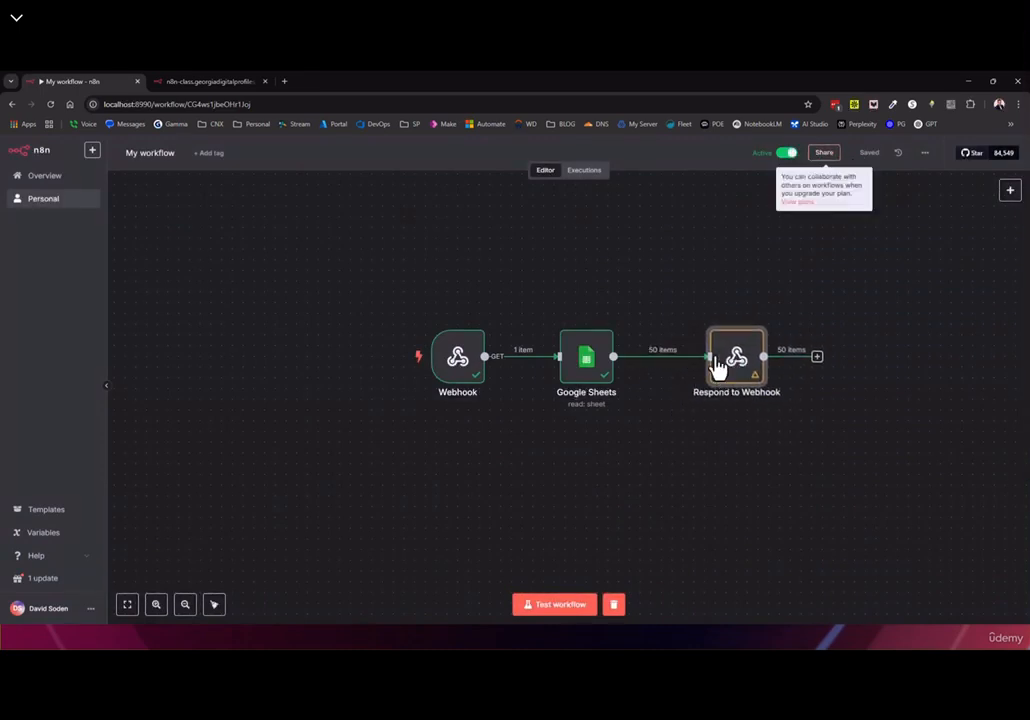
left_click_drag(717, 368, 707, 378)
left_click(703, 327)
left_click(866, 153)
left_click(205, 83)
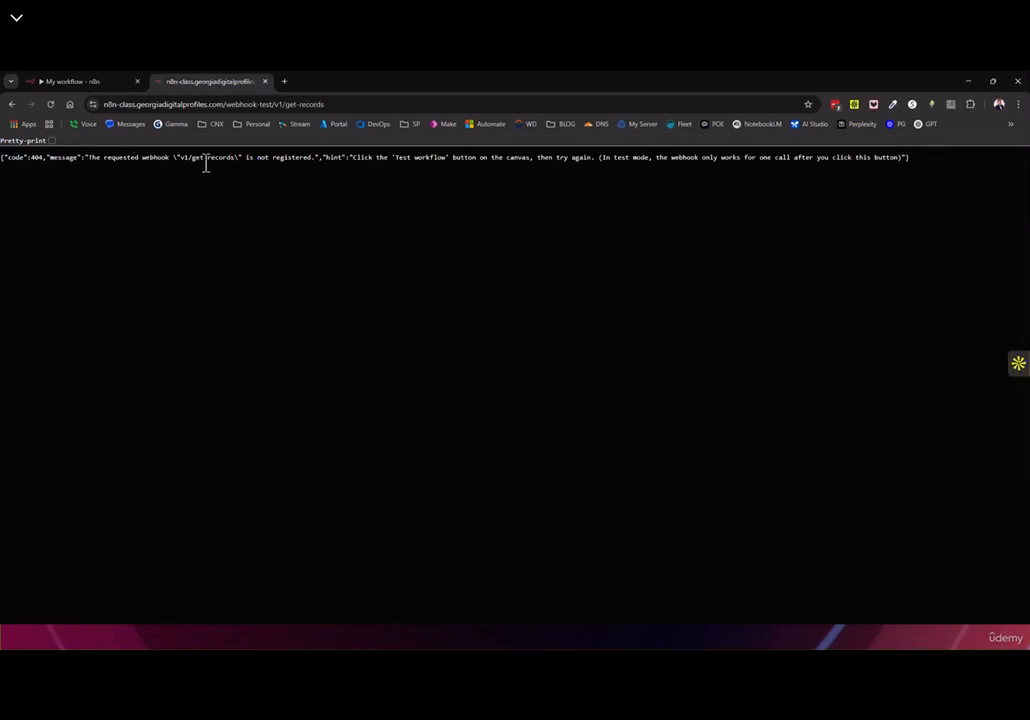
left_click(93, 83)
Start a test run, reload the test URL with F5, and pretty-print all 50 JSON records
left_click(555, 610)
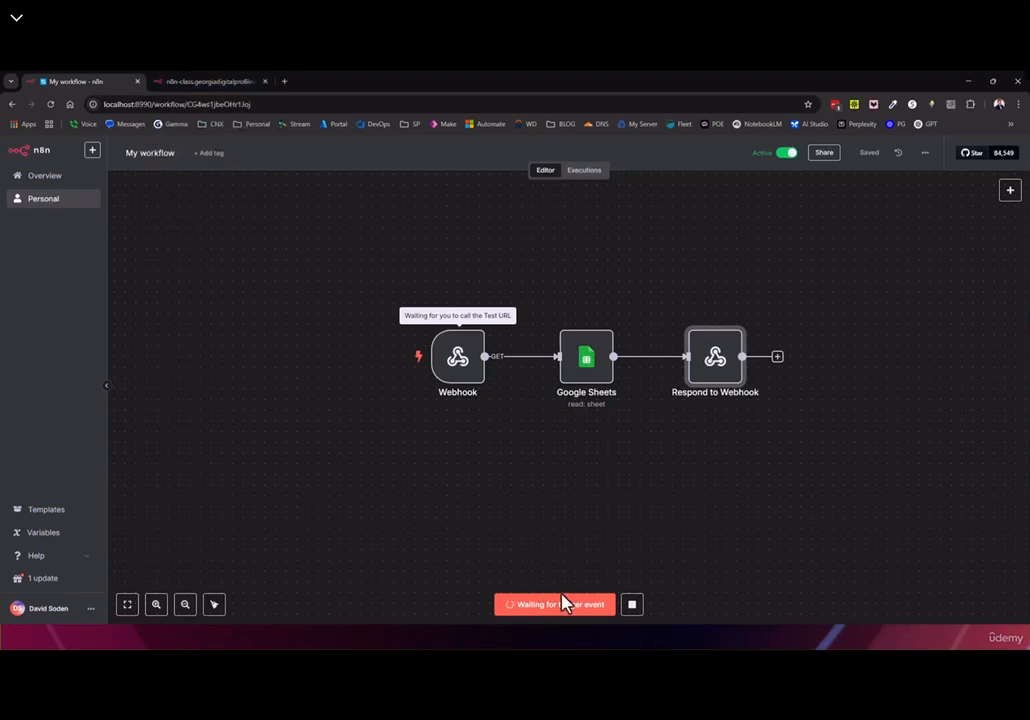
left_click(198, 83)
key("F5")
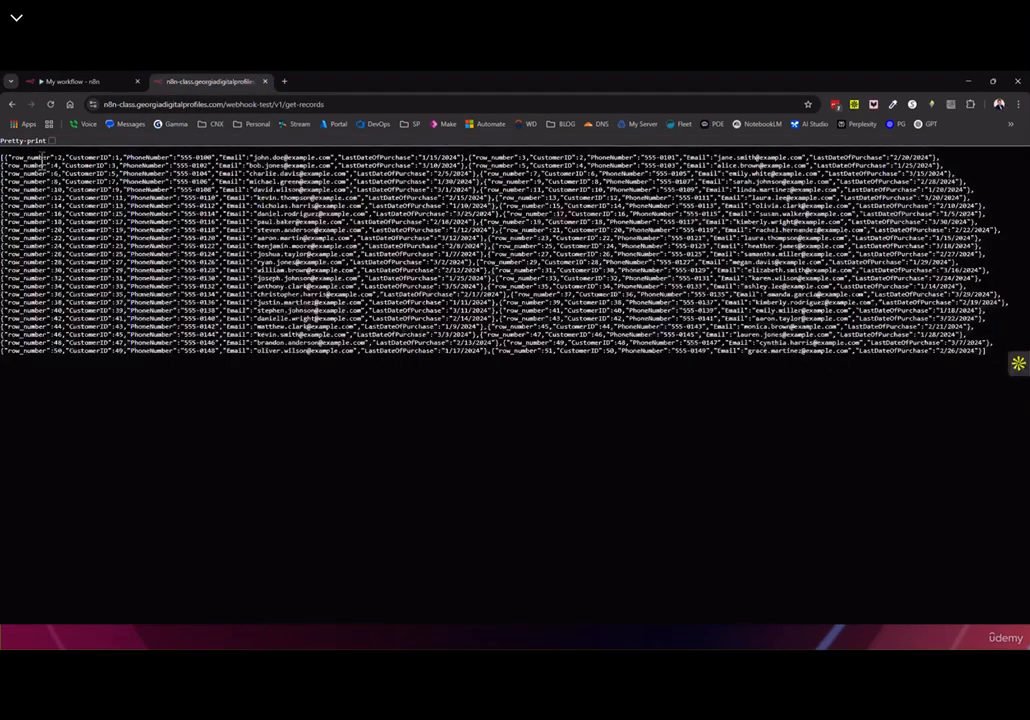
left_click(52, 141)
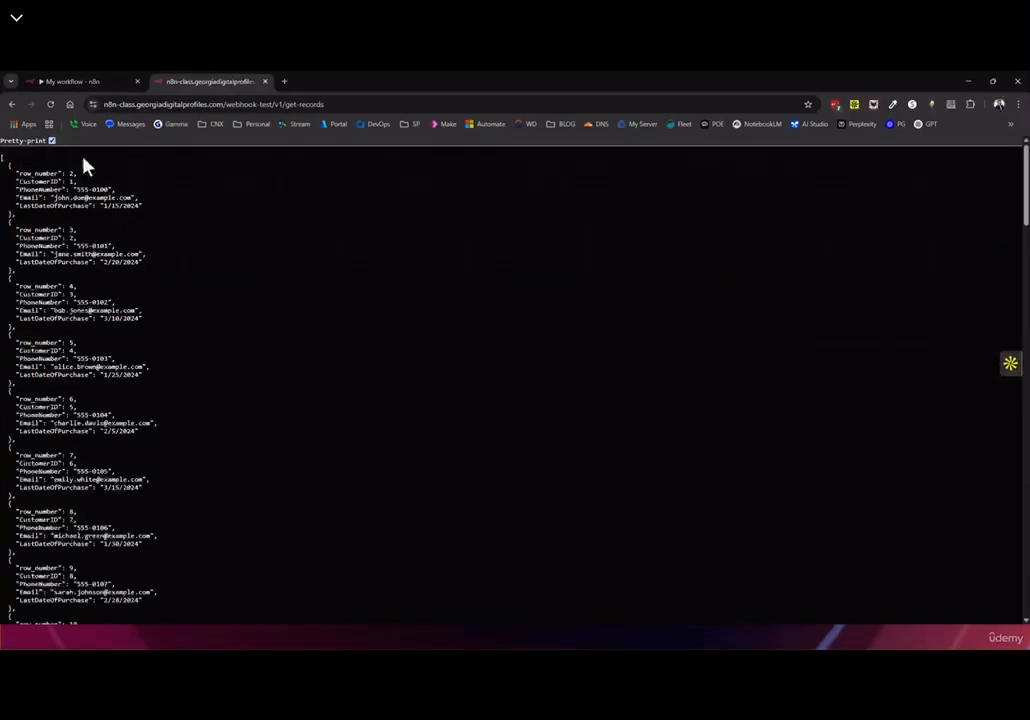
scroll(140, 307, "down", 20)
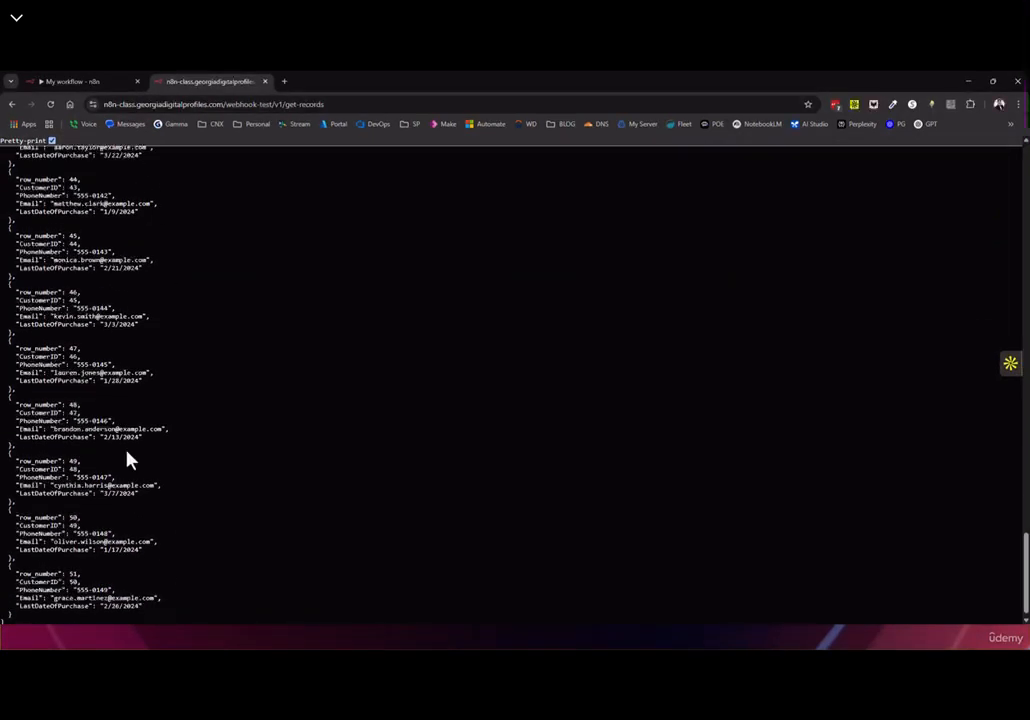
scroll(130, 425, "up", 8)
scroll(125, 390, "up", 7)
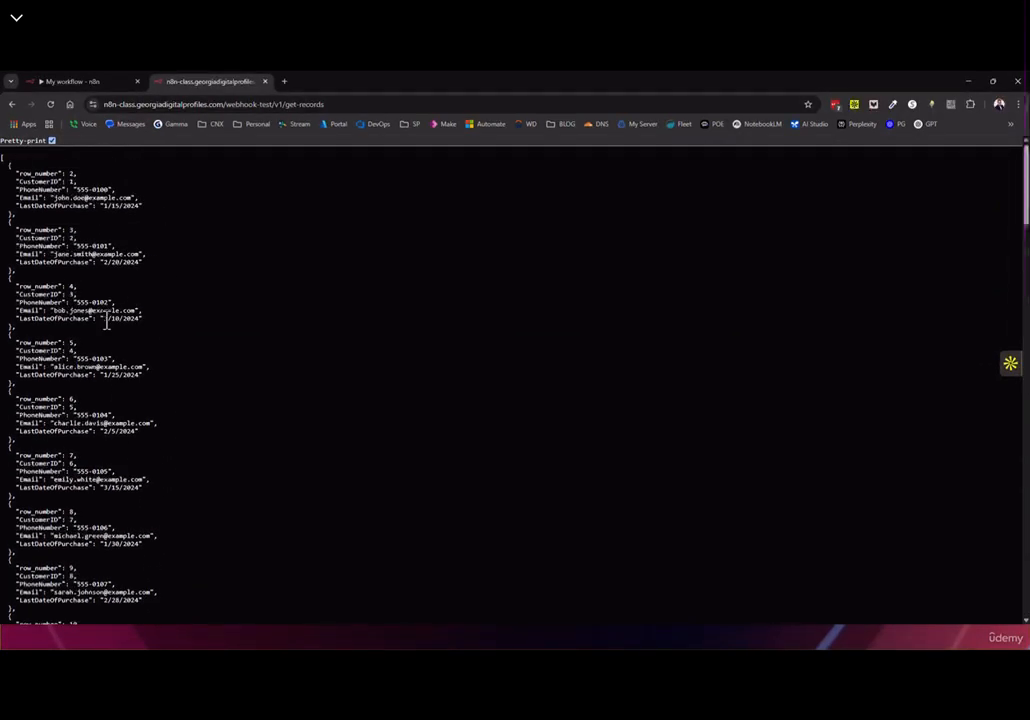
left_click(94, 81)
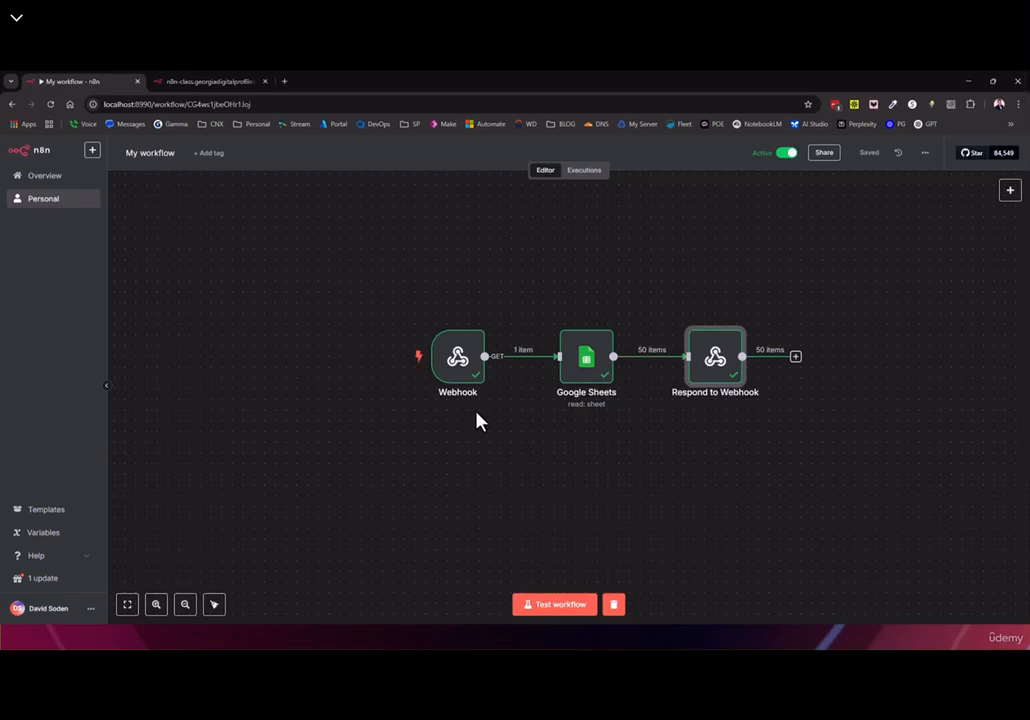
Copy the three nodes and paste the duplicate chain below the originals
double_click(449, 360)
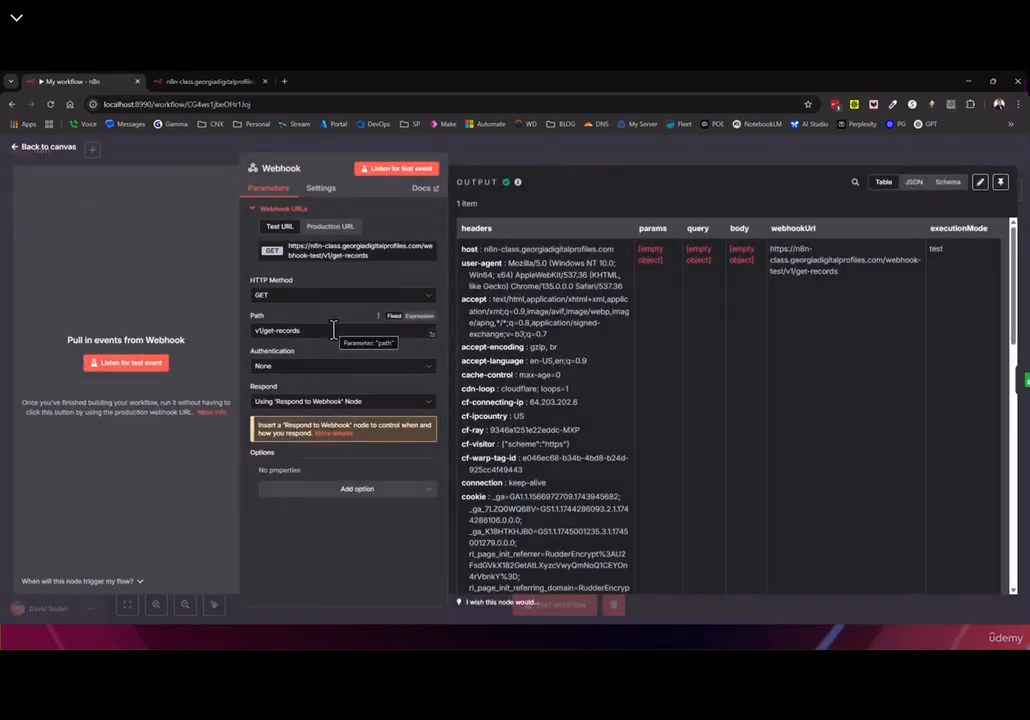
key("Escape")
left_click_drag(340, 262, 922, 458)
key("ctrl+c")
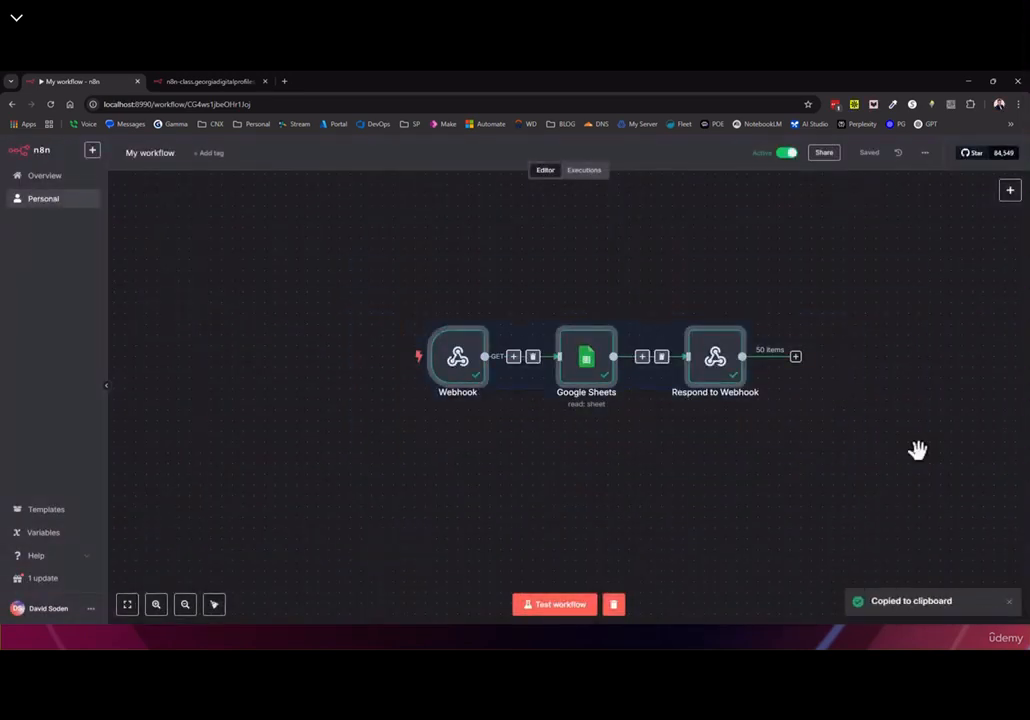
key("ctrl+v")
left_click_drag(786, 494, 598, 474)
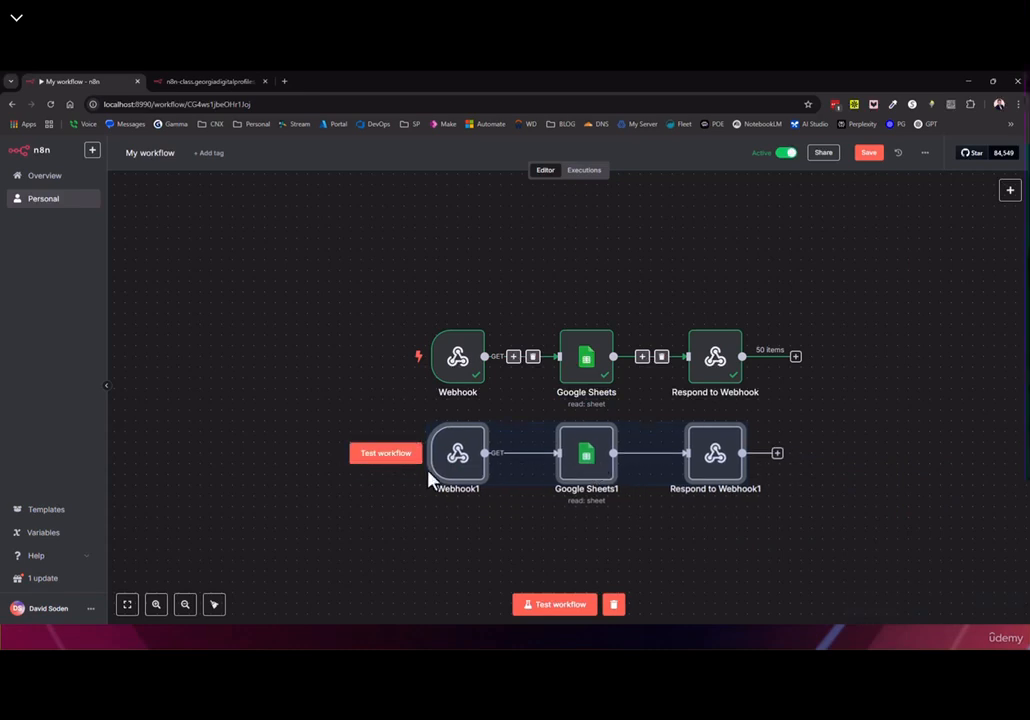
left_click(462, 559)
Make Webhook1 a POST webhook on path v1/add-record and save the workflow
double_click(456, 475)
left_click(280, 295)
left_click(276, 393)
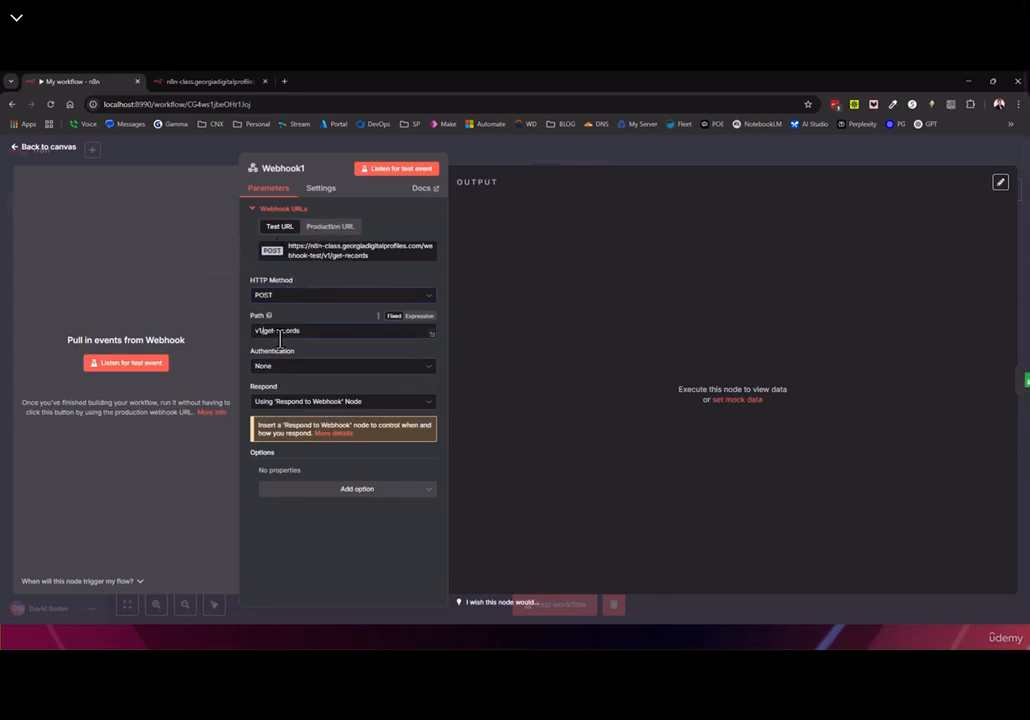
type("add")
key("End")
key("BackSpace")
left_click(33, 149)
left_click(871, 155)
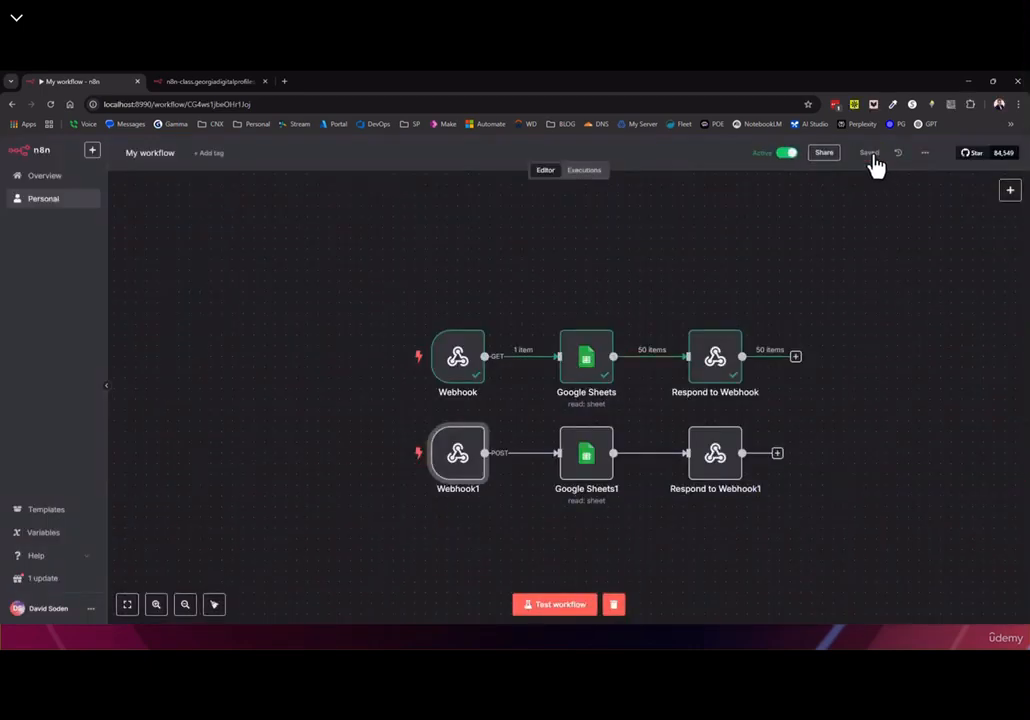
Switch the Google Sheets1 operation to Append Row
double_click(594, 468)
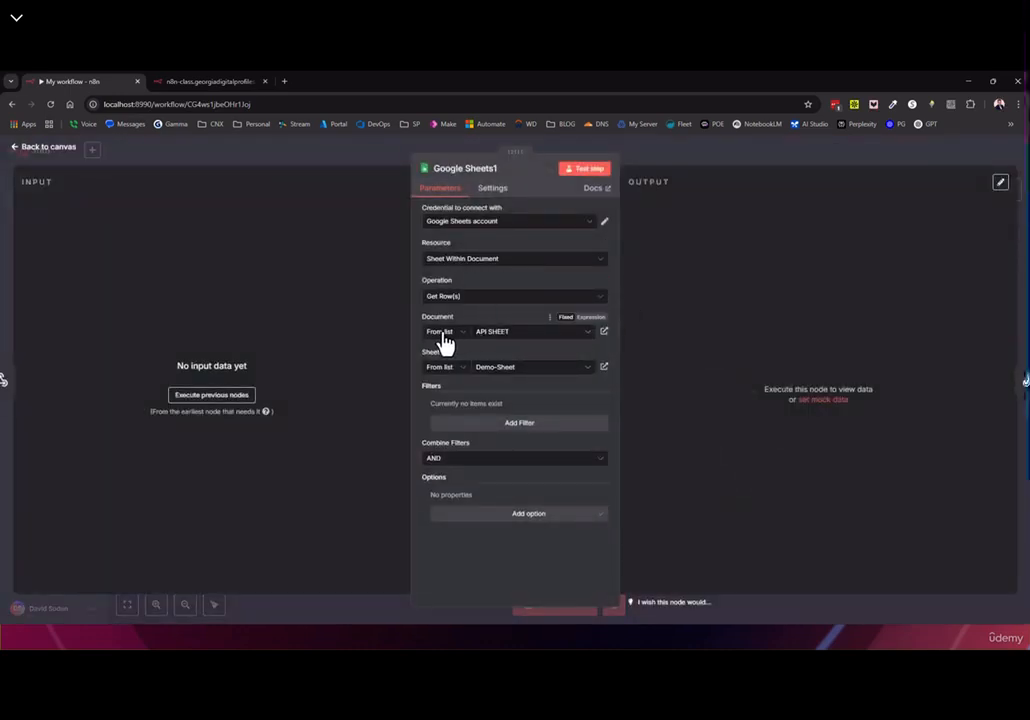
left_click(448, 298)
scroll(485, 363, "down", 1)
scroll(478, 361, "up", 1)
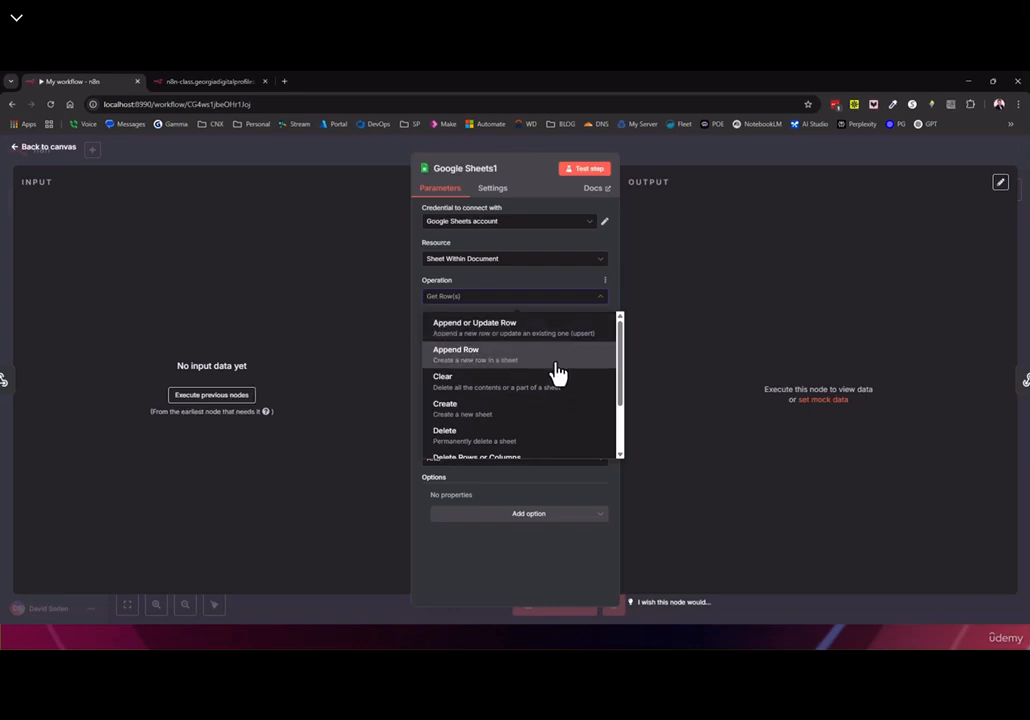
left_click(468, 358)
scroll(547, 423, "down", 2)
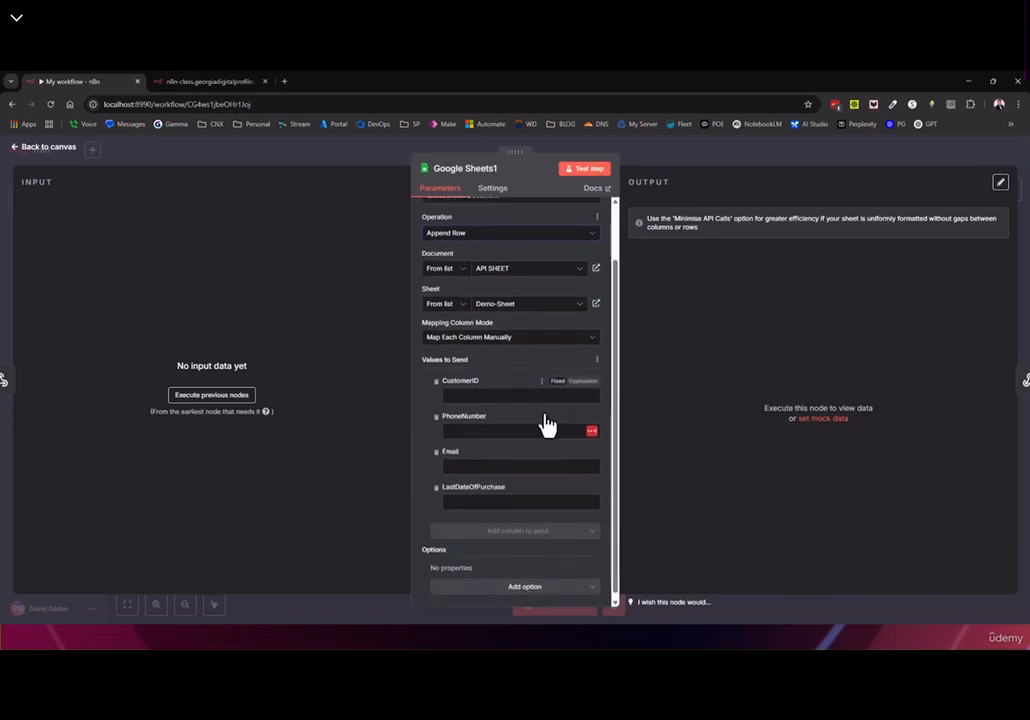
Fill sample CustomerID, PhoneNumber and Email values plus LastDateOfPurchase 04/22/2025, then save
left_click(477, 386)
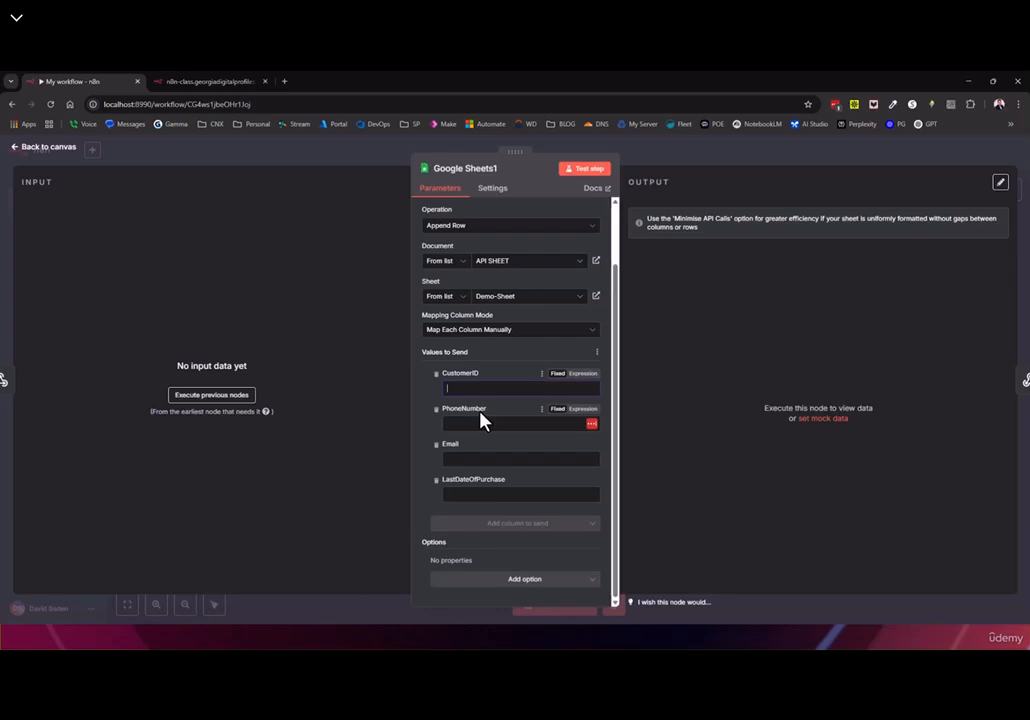
type("99")
left_click(474, 423)
type("555-555-1212")
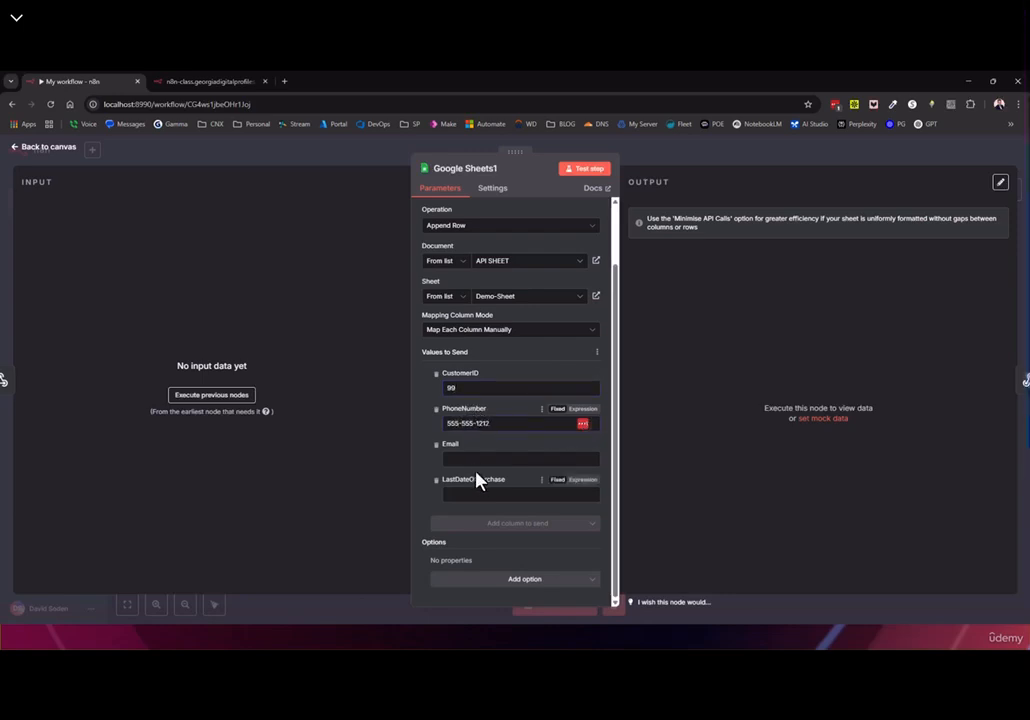
left_click(455, 459)
type("test@test.com")
left_click(473, 491)
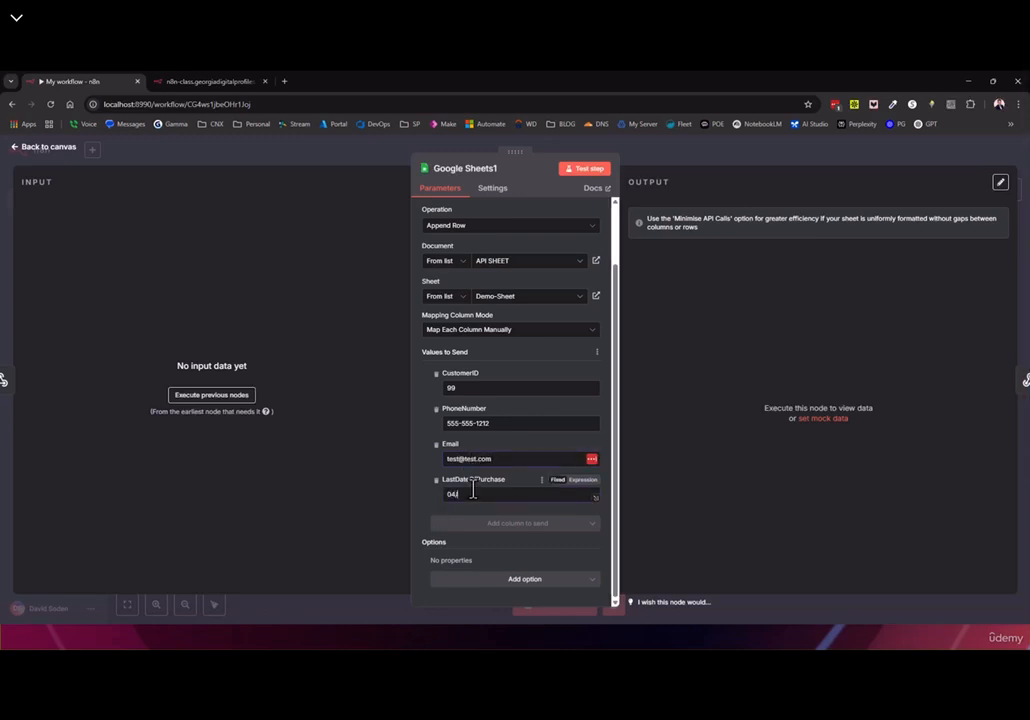
type("04/22/2025")
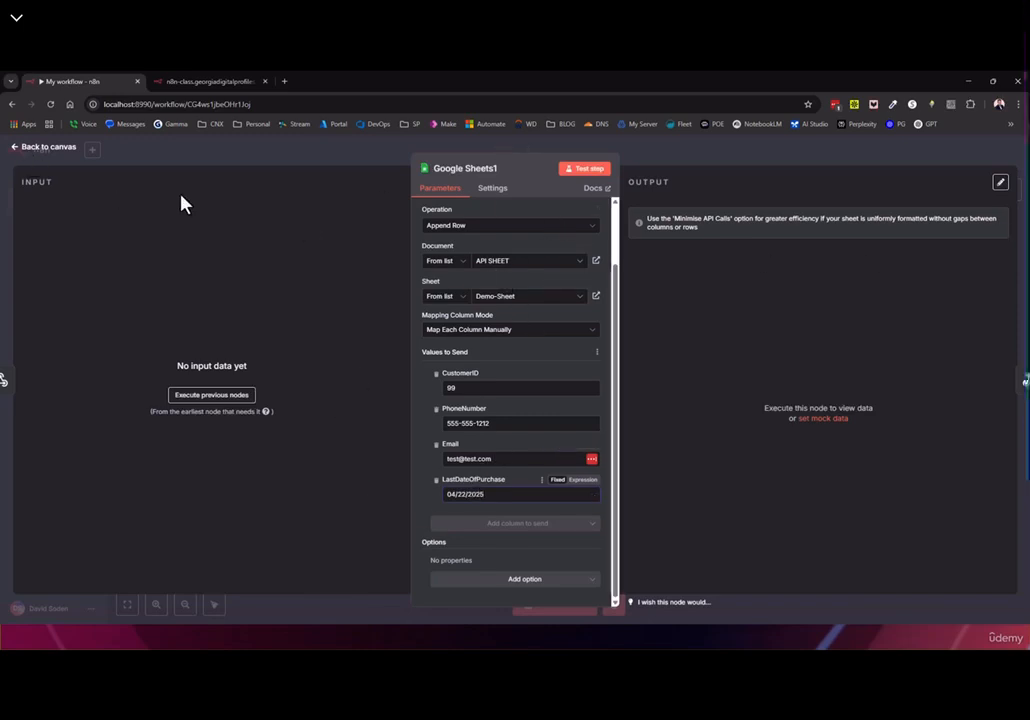
left_click(40, 147)
left_click(867, 160)
double_click(460, 456)
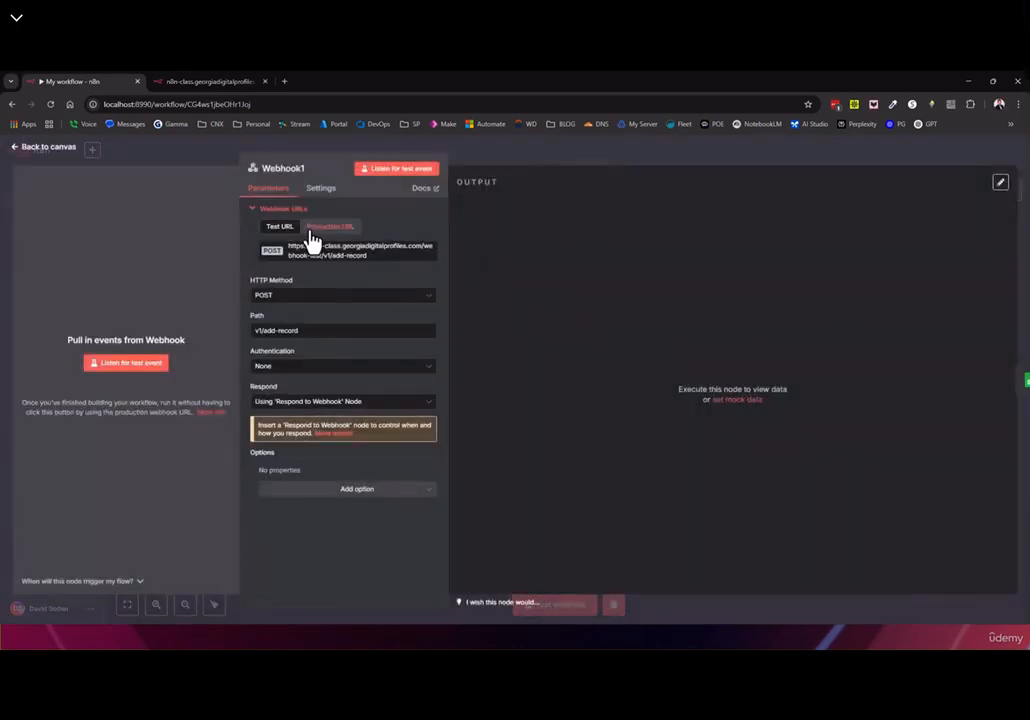
Copy Webhook1's test URL, start the test run, and split the browser window beside n8n
left_click(340, 262)
left_click(50, 150)
left_click(553, 604)
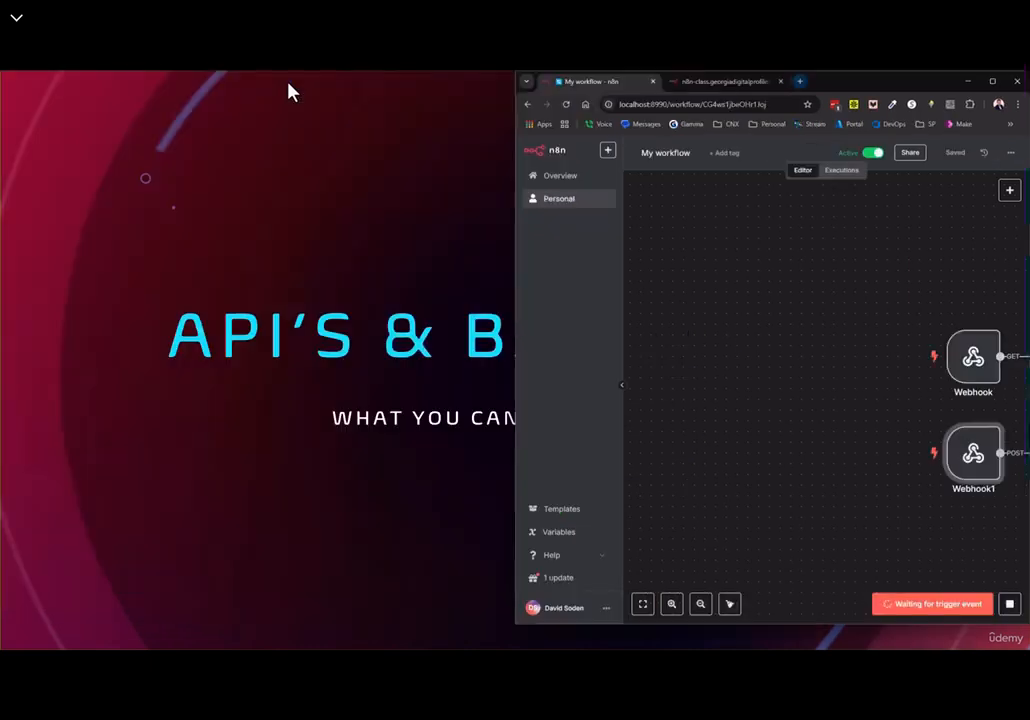
left_click(720, 84)
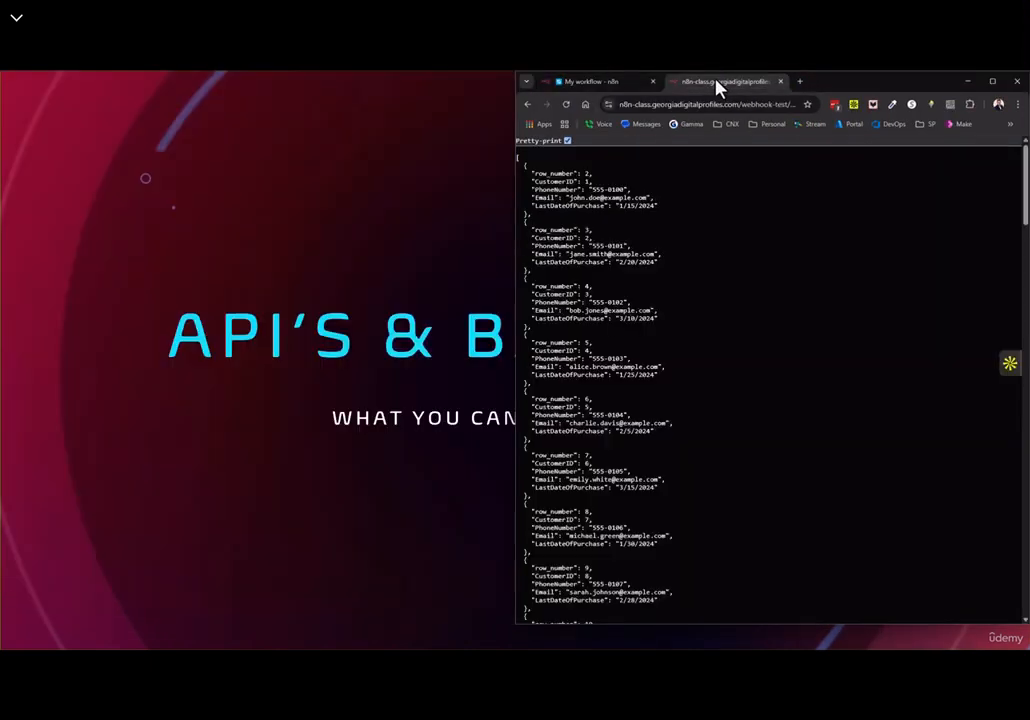
left_click_drag(742, 91, 182, 108)
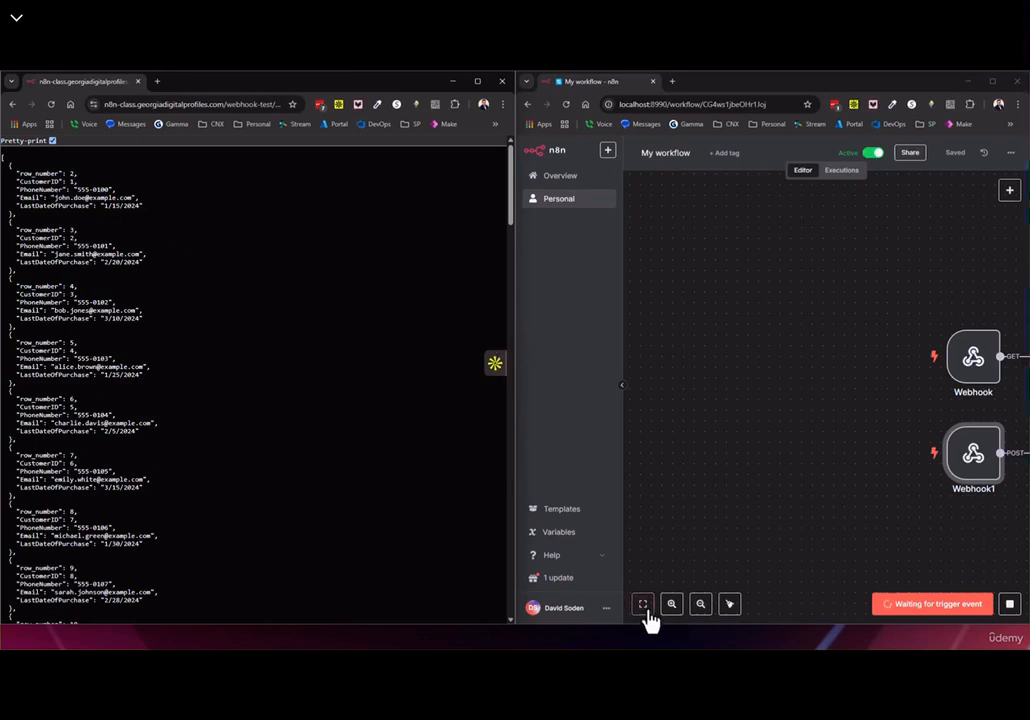
left_click(645, 608)
Paste the add-record test URL into the browser and load it, getting a 404
left_click(134, 104)
key("ctrl+v")
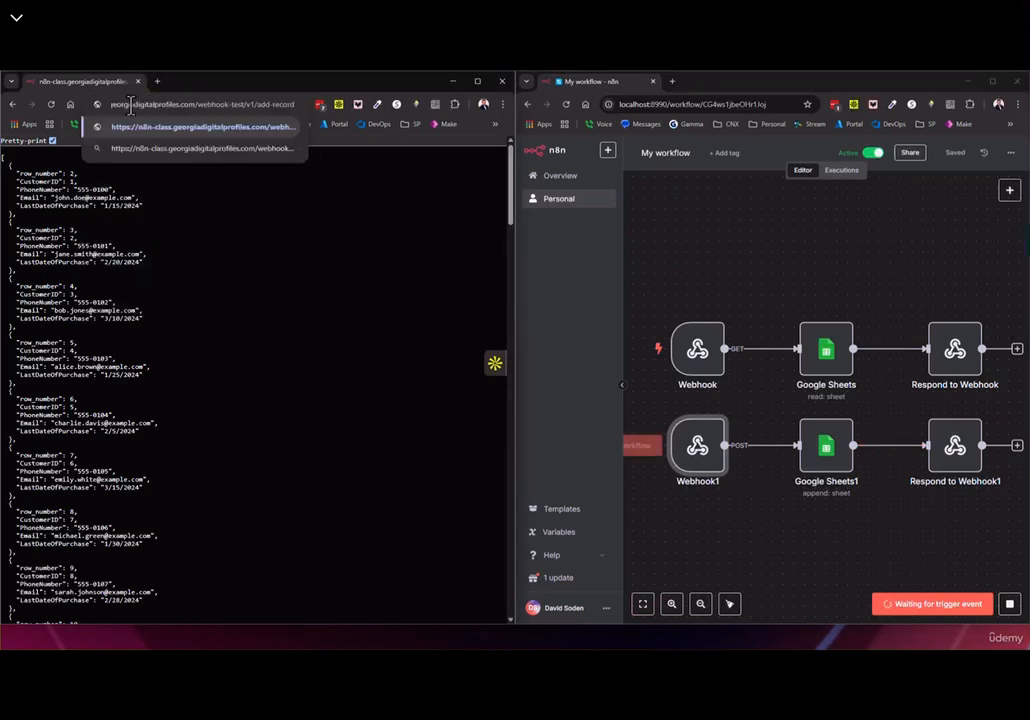
left_click_drag(244, 104, 308, 106)
left_click(328, 237)
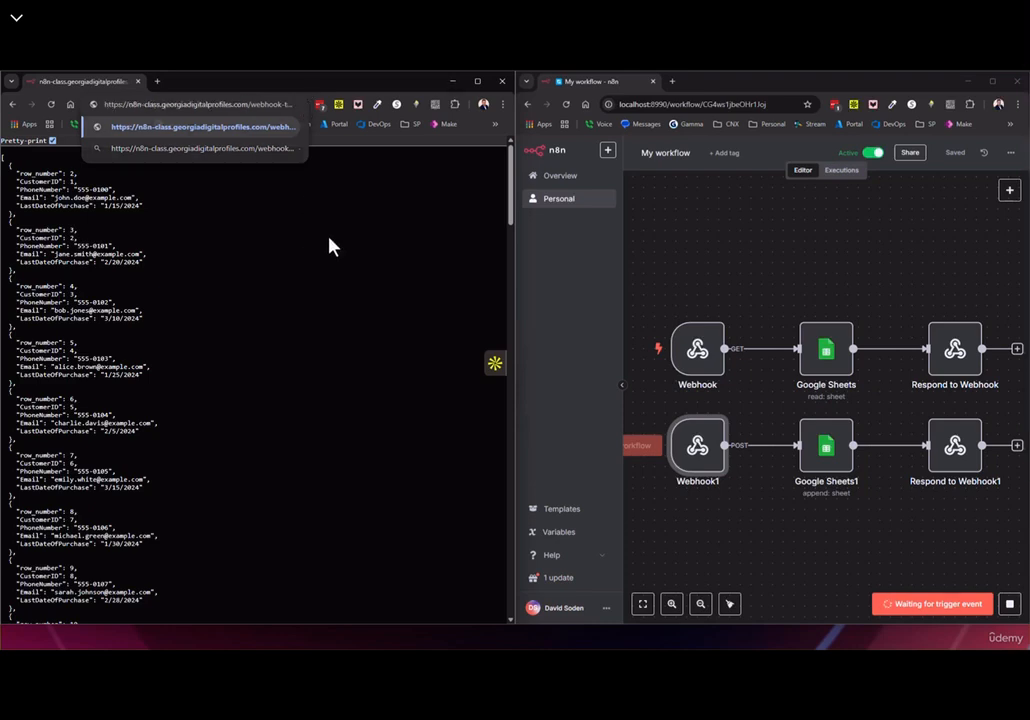
left_click(232, 107)
key("End")
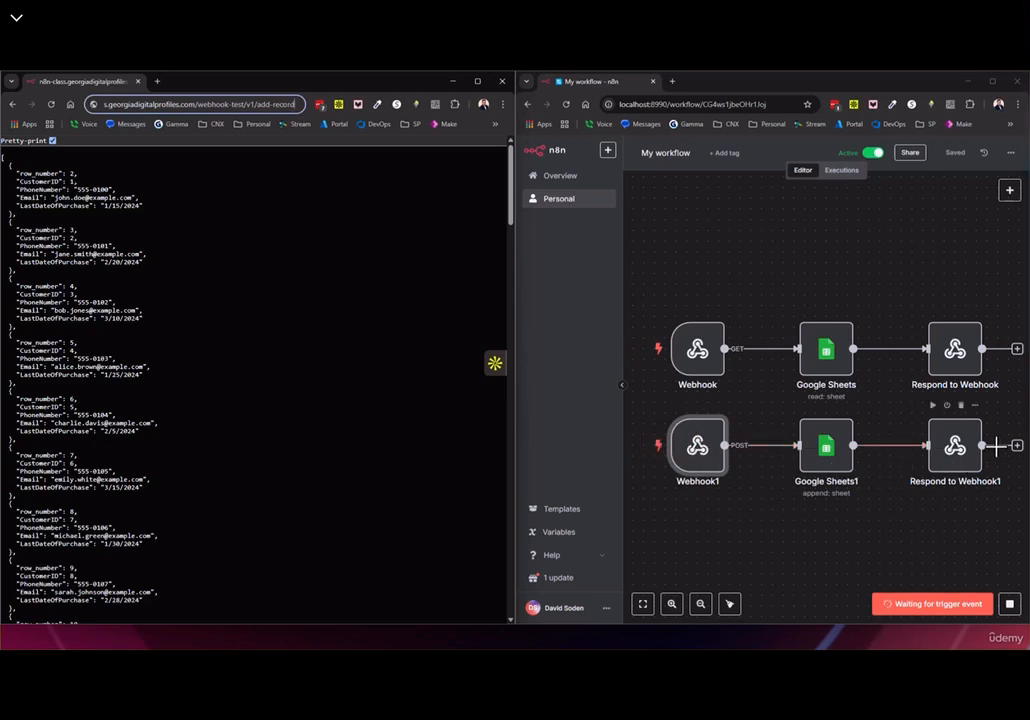
double_click(948, 462)
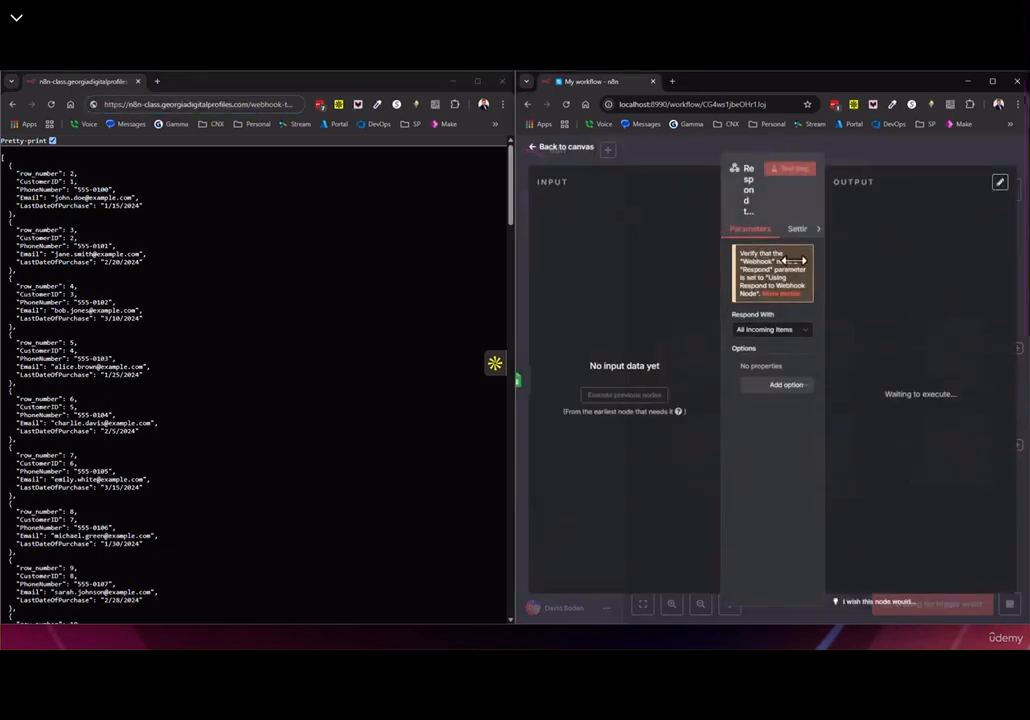
left_click(561, 150)
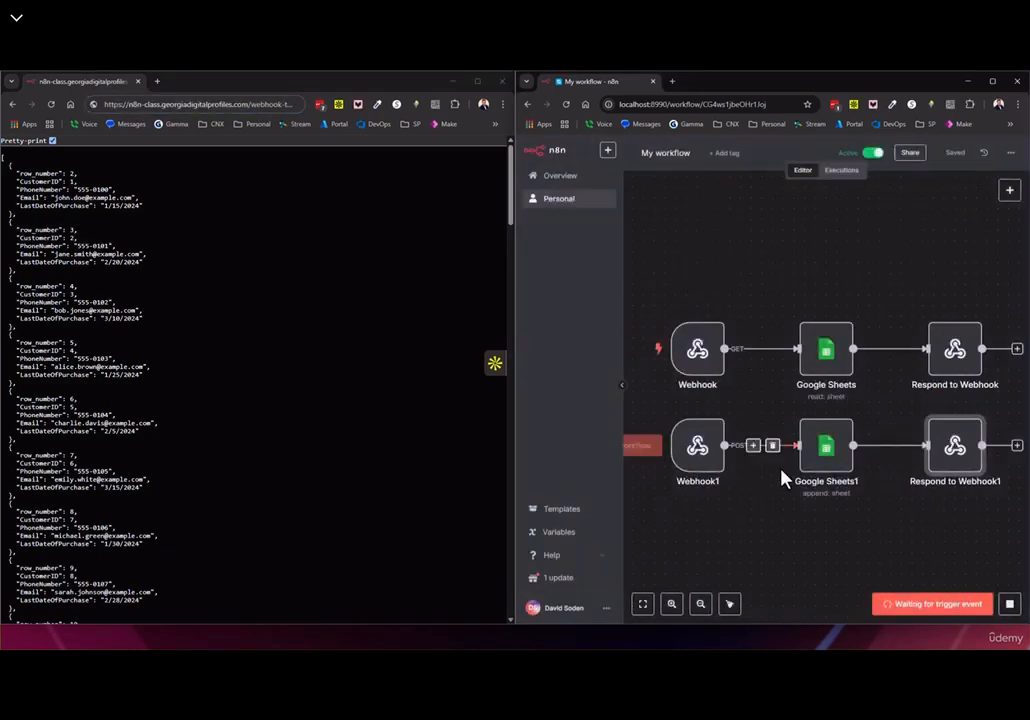
key("Return")
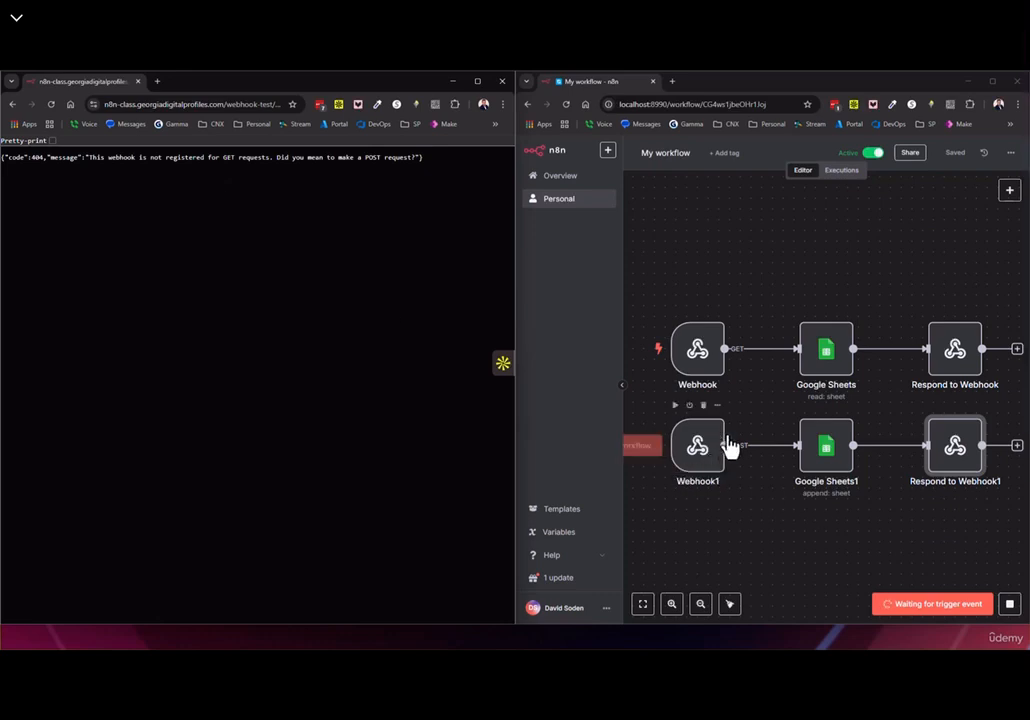
Close the 404 browser window and add a new request to the class collection
left_click(502, 81)
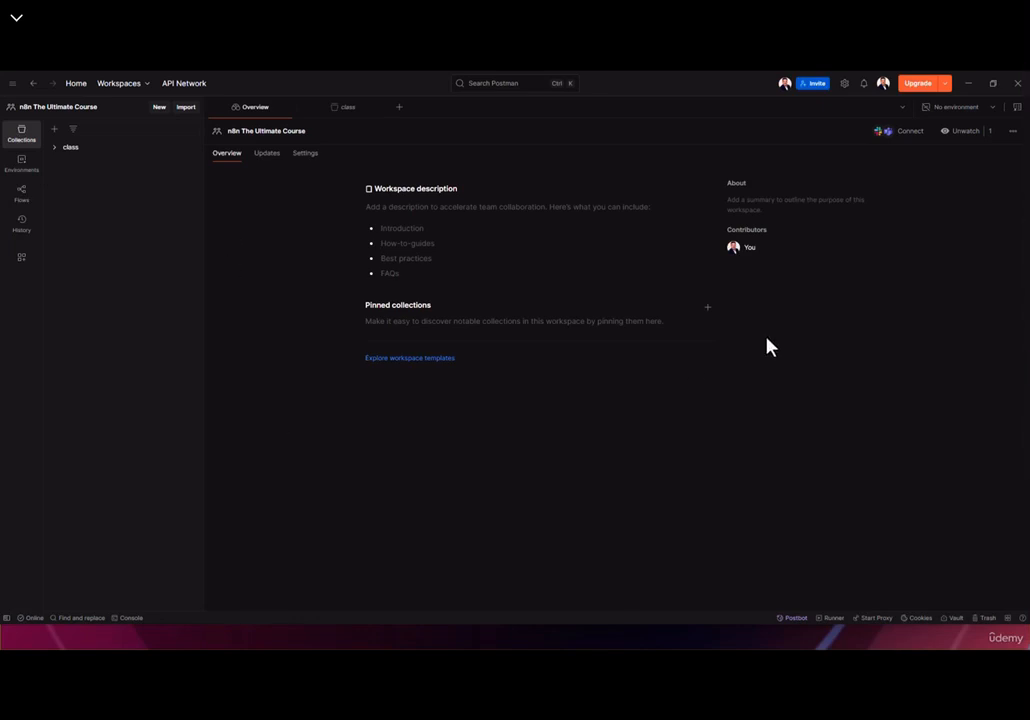
left_click(72, 150)
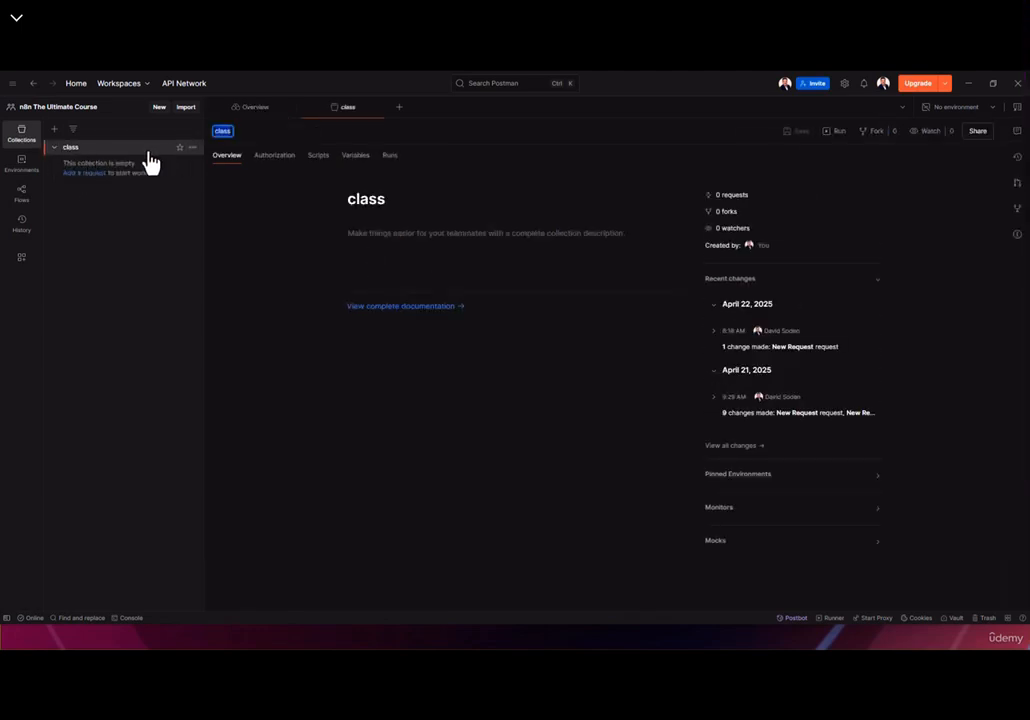
left_click(193, 147)
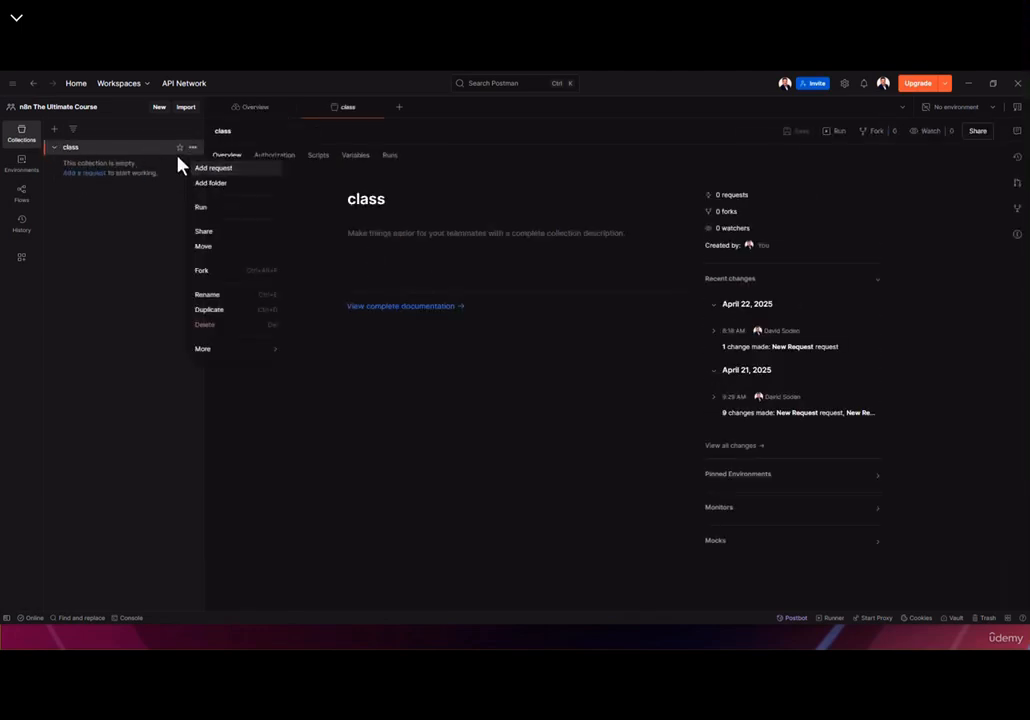
left_click(216, 170)
Make the new request a POST to the webhook-test/v1/add-record URL
left_click(258, 160)
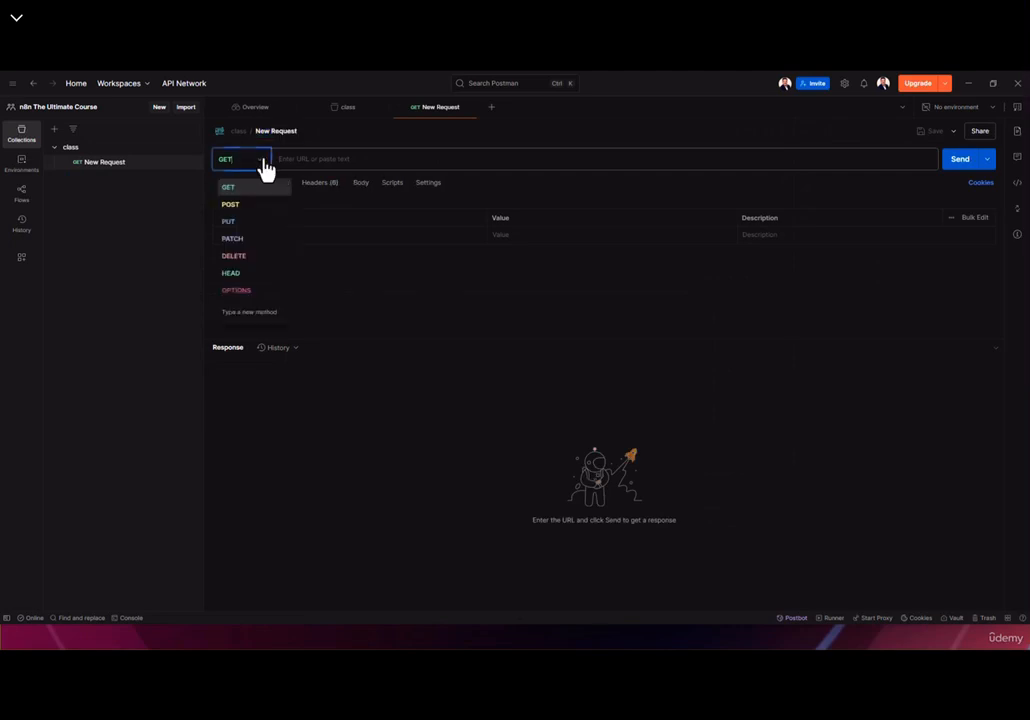
left_click(233, 206)
left_click(308, 160)
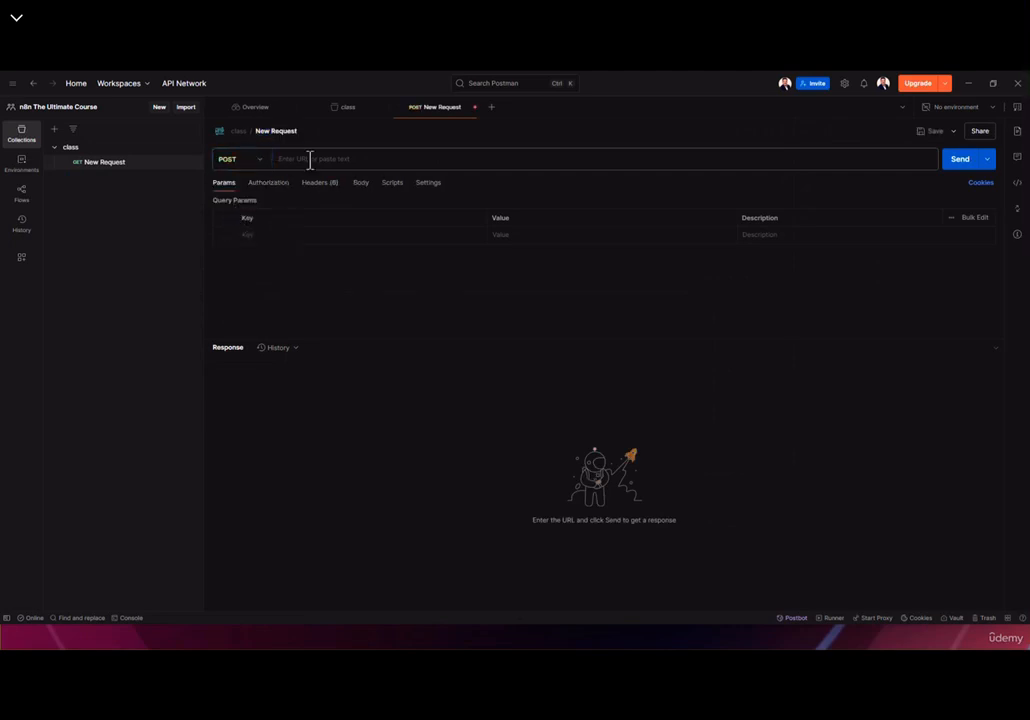
key("ctrl+v")
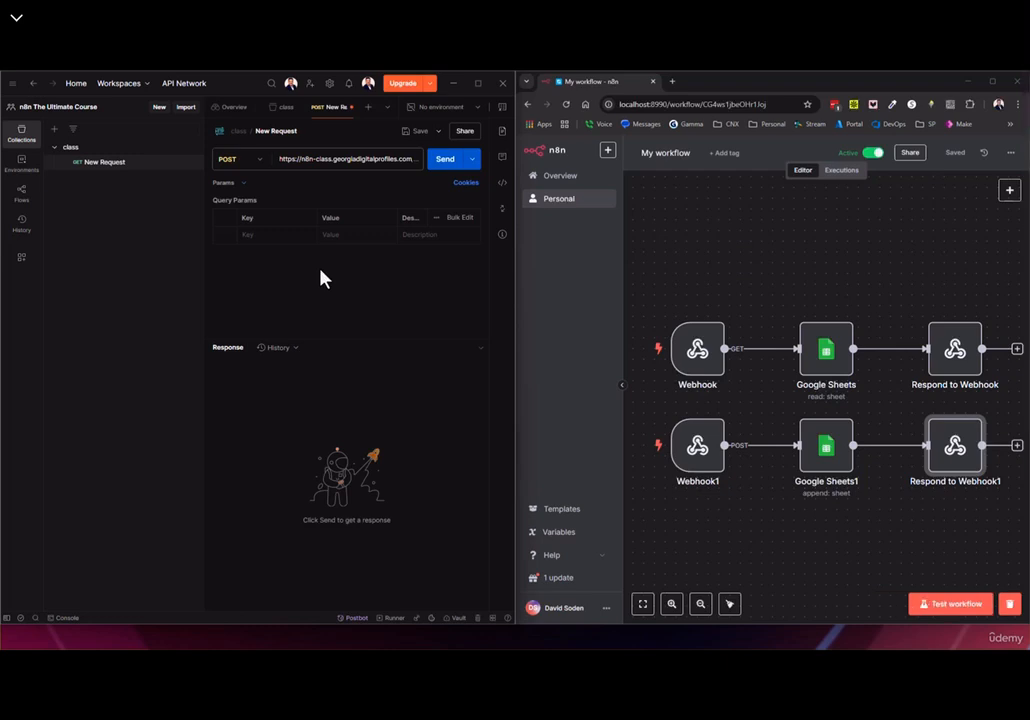
double_click(641, 104)
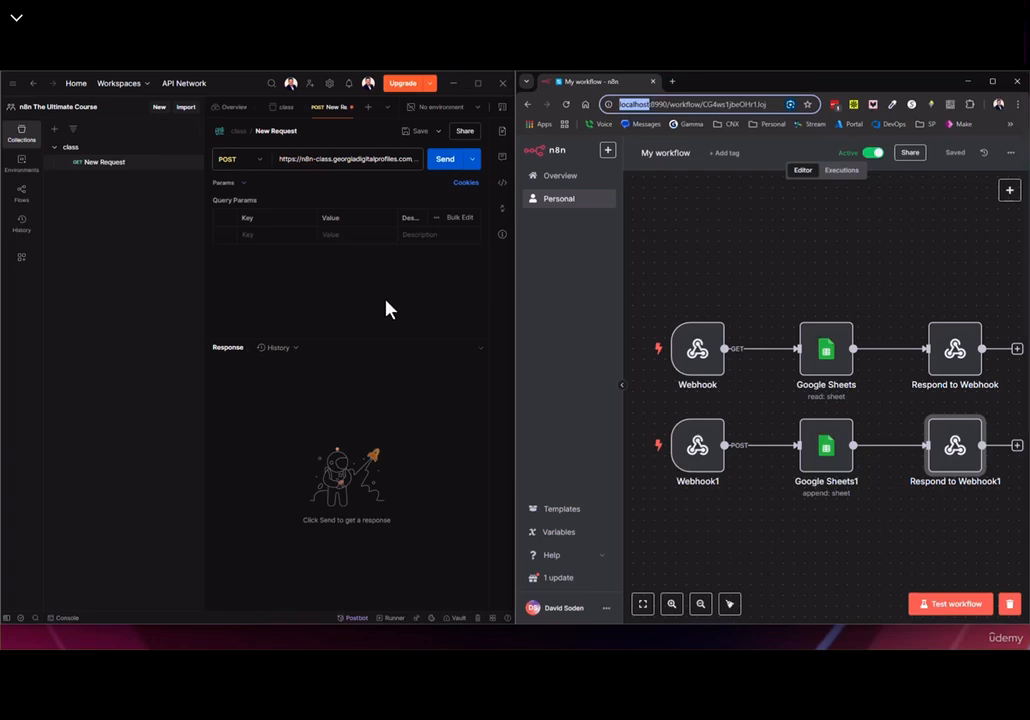
left_click(316, 158)
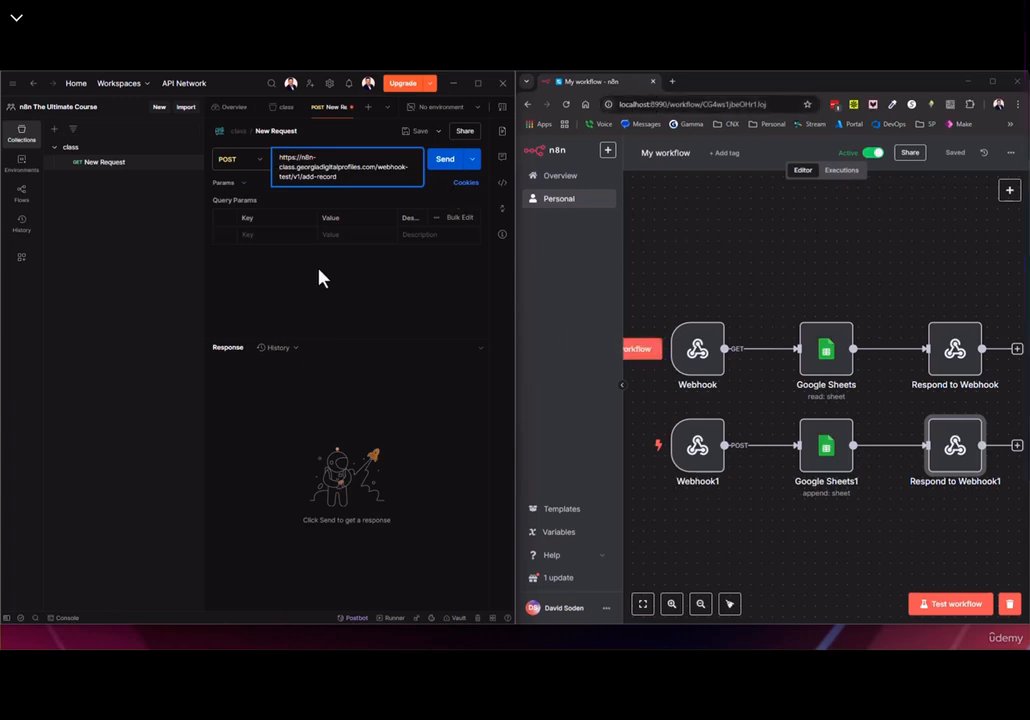
Resend the add-record POST while the n8n workflow listens, getting 200 OK with the customer record JSON
left_click(447, 165)
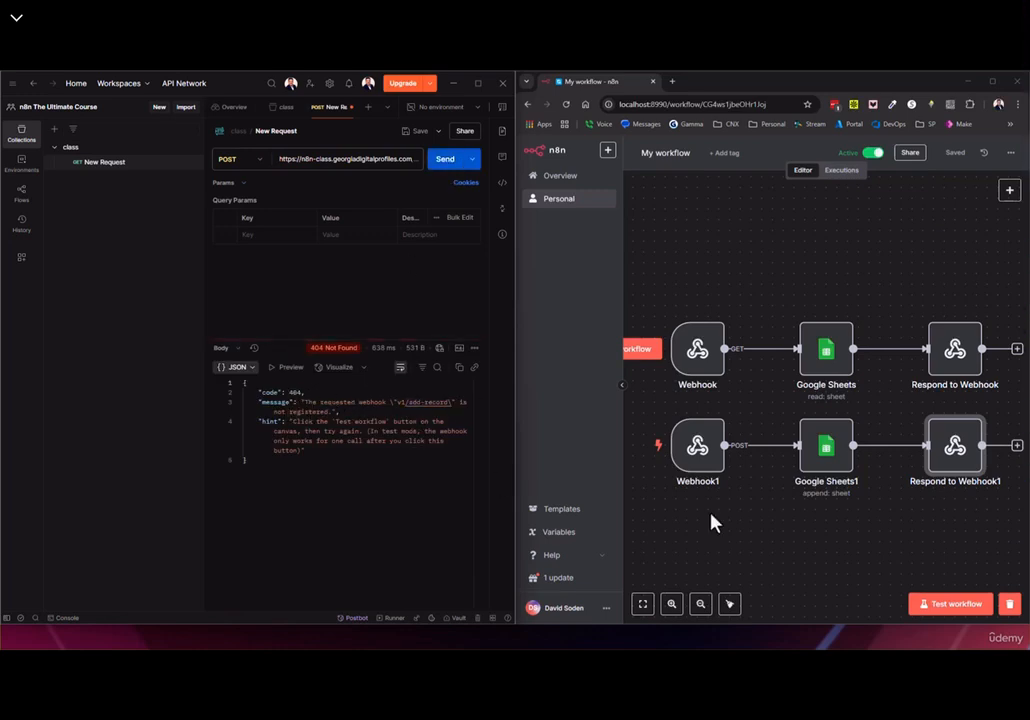
left_click(951, 605)
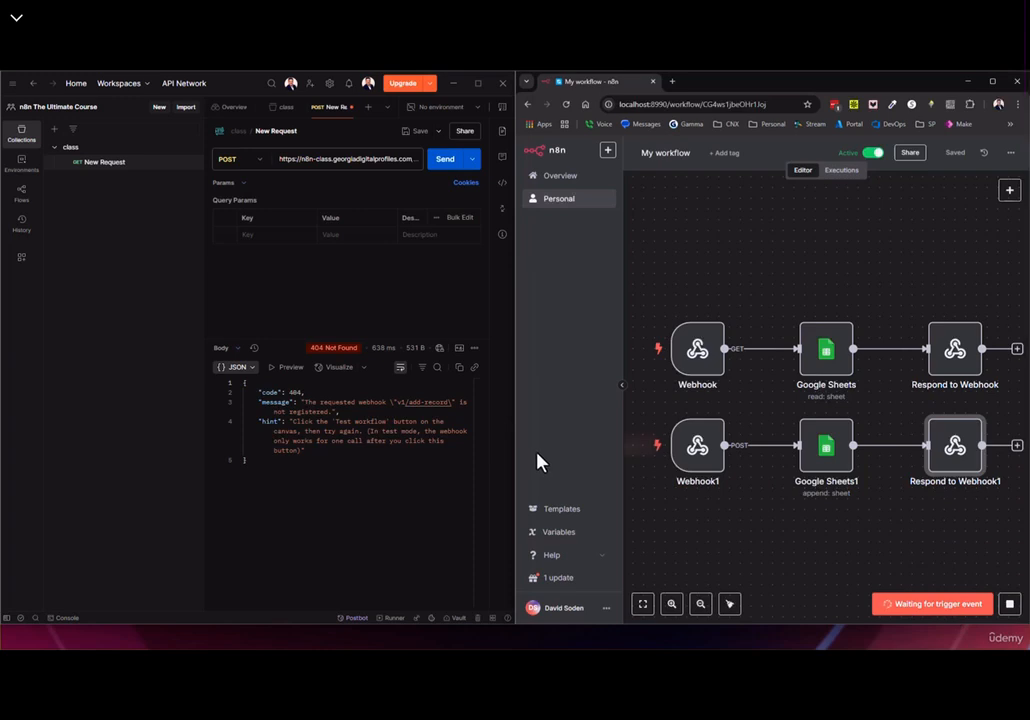
left_click(443, 163)
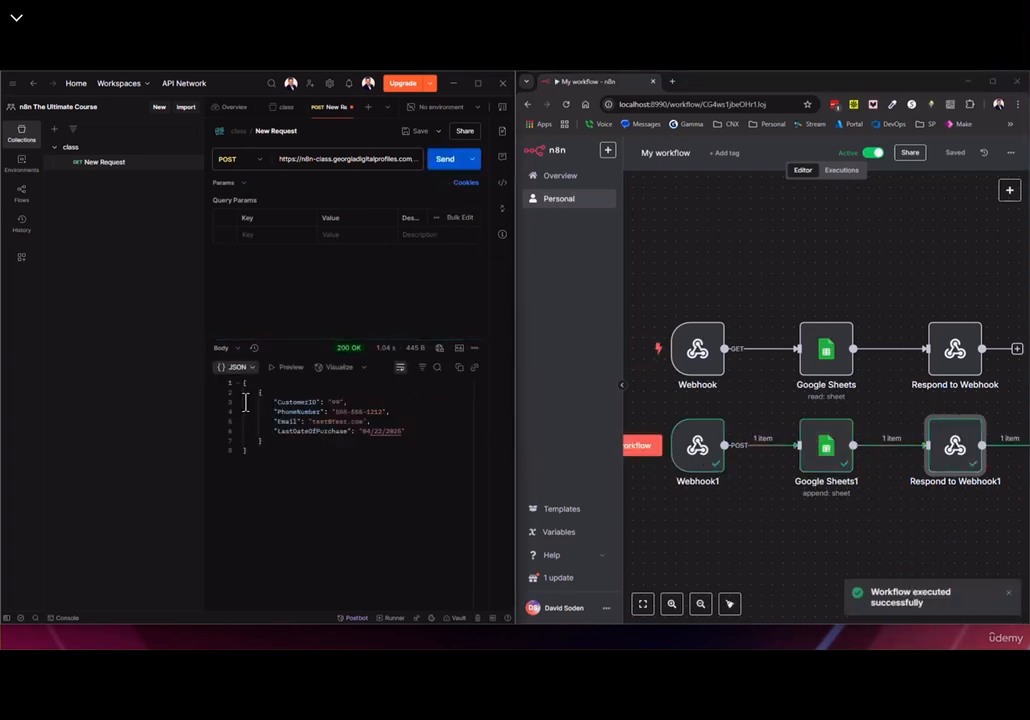
left_click_drag(246, 392, 431, 449)
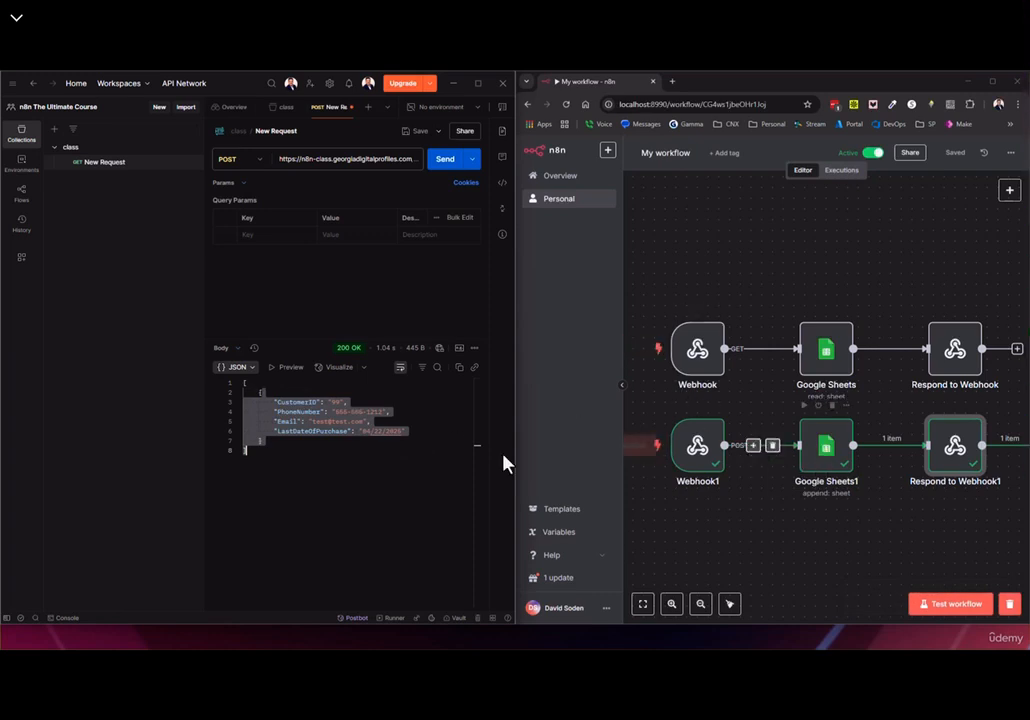
double_click(824, 458)
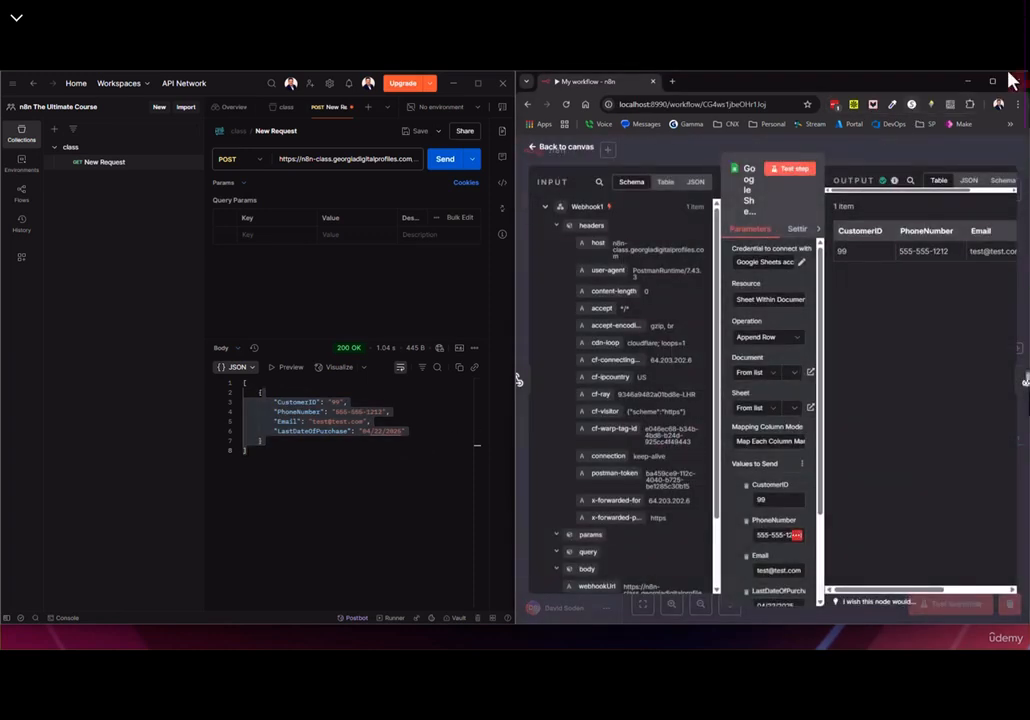
Maximise n8n and inspect the row Google Sheets1 appended, then return to the canvas
left_click(994, 82)
scroll(460, 380, "down", 3)
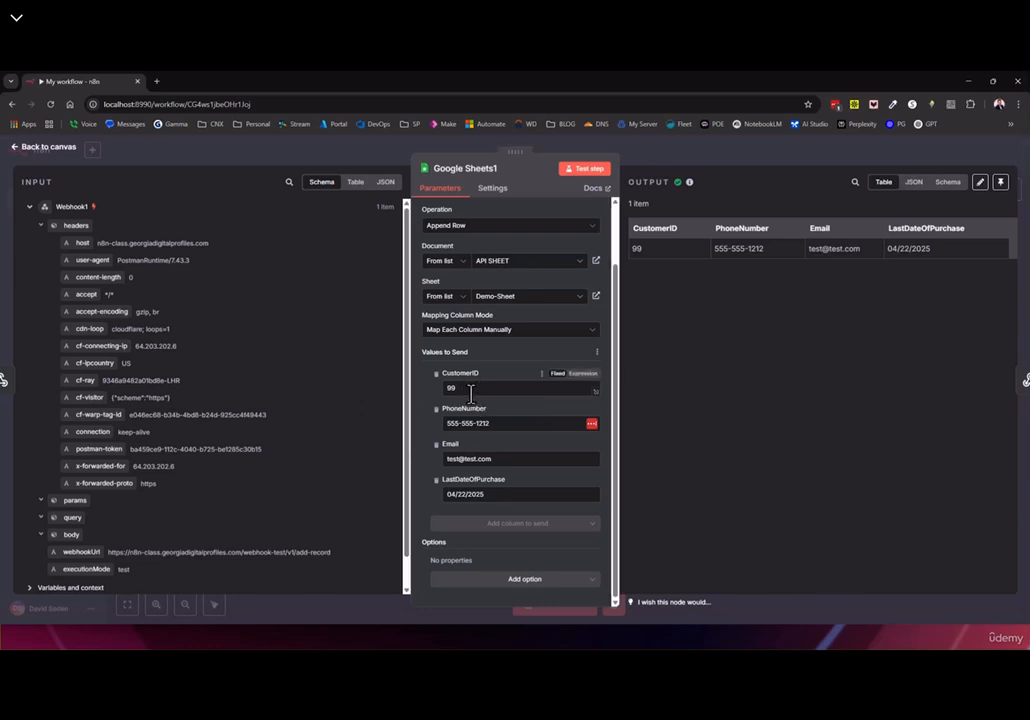
left_click(30, 207)
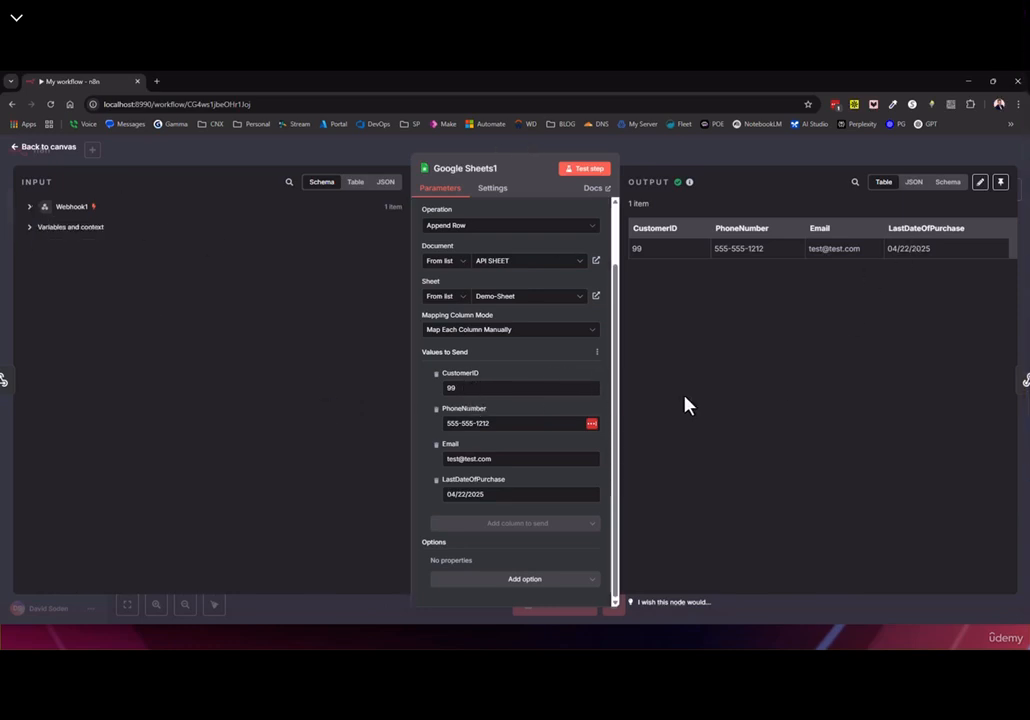
left_click(48, 147)
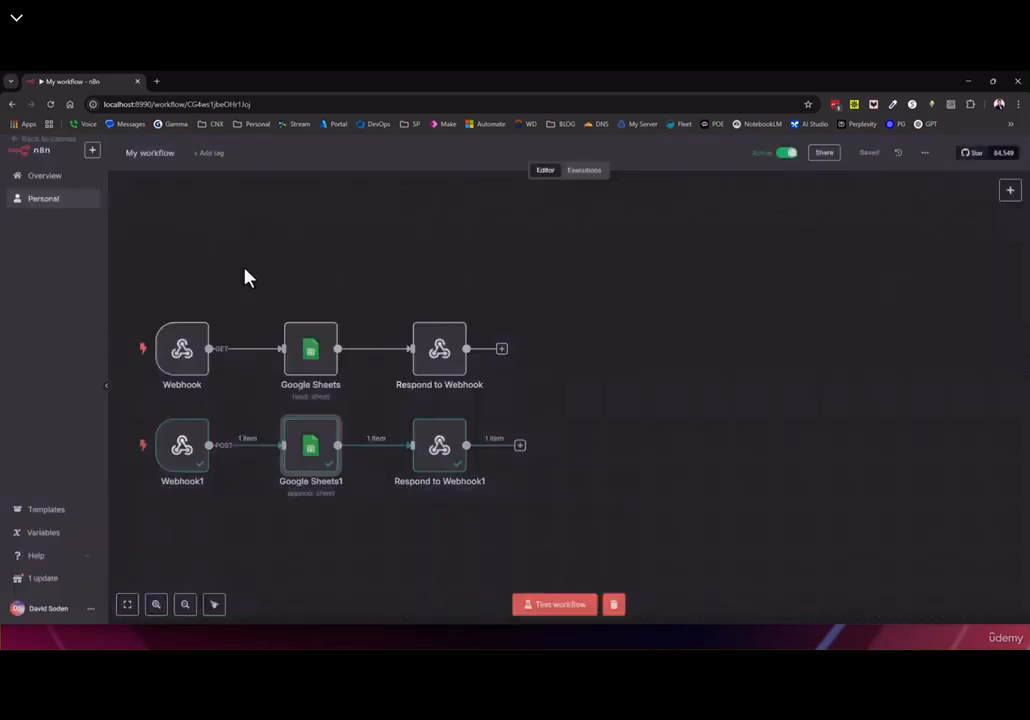
left_click_drag(260, 515, 459, 496)
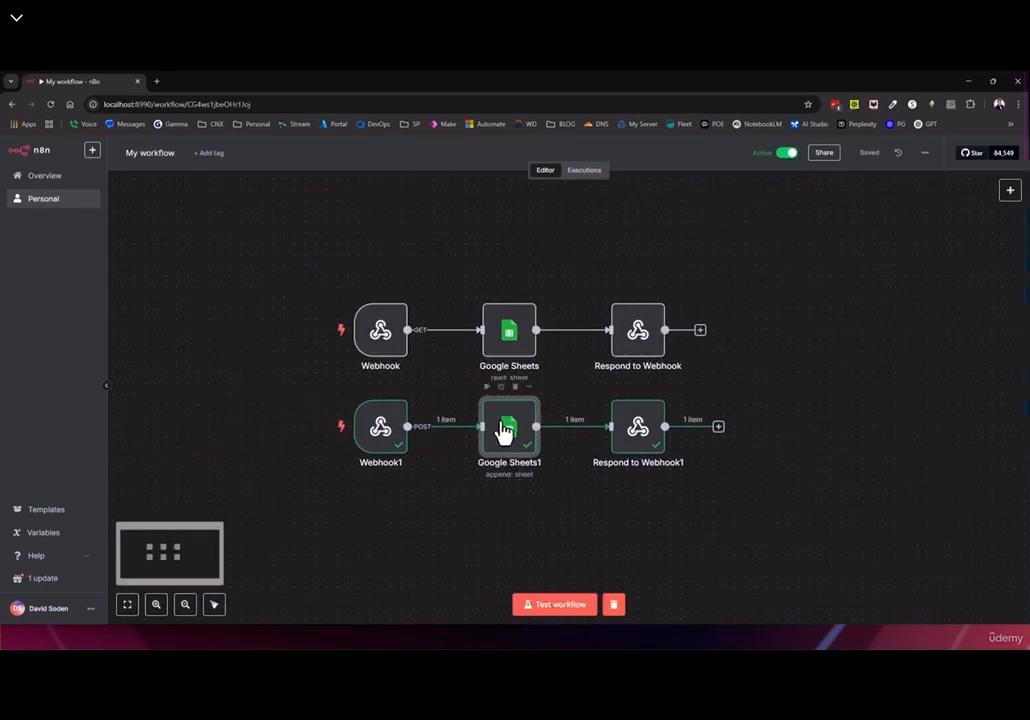
double_click(505, 432)
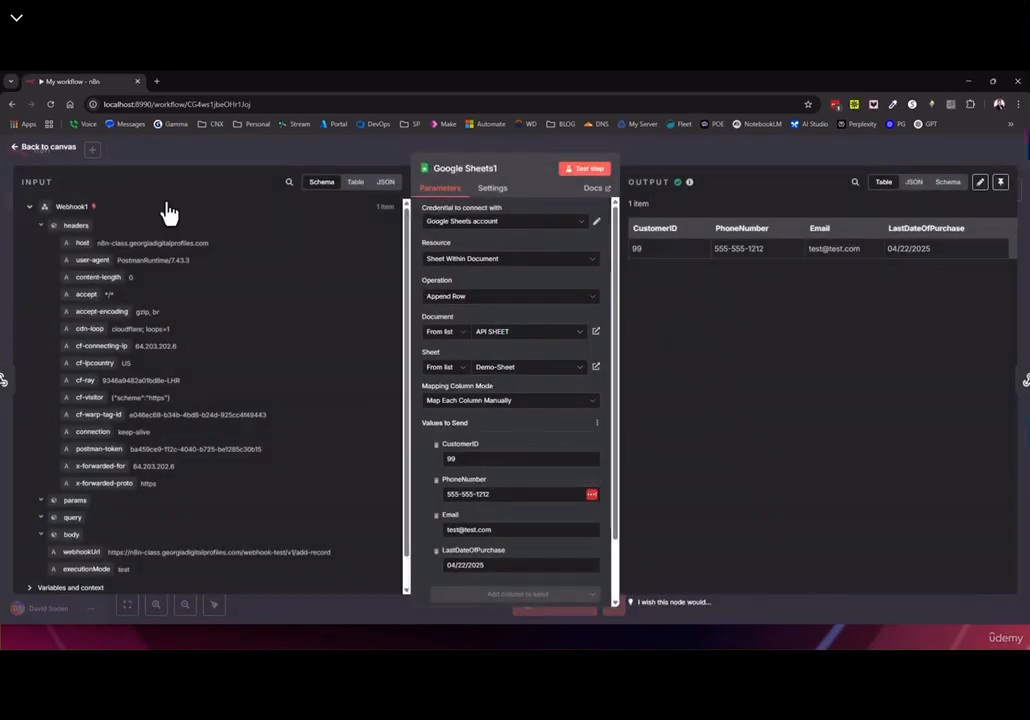
left_click(38, 150)
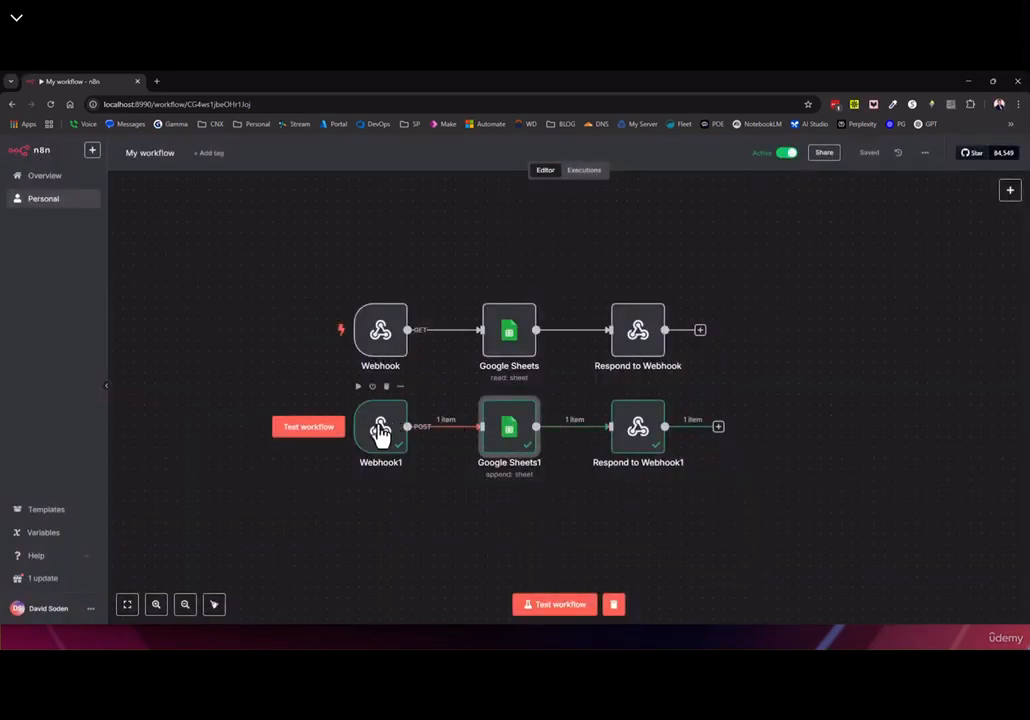
Open Webhook1's settings for the POST v1/add-record path and browse its extra options without adding any
double_click(391, 430)
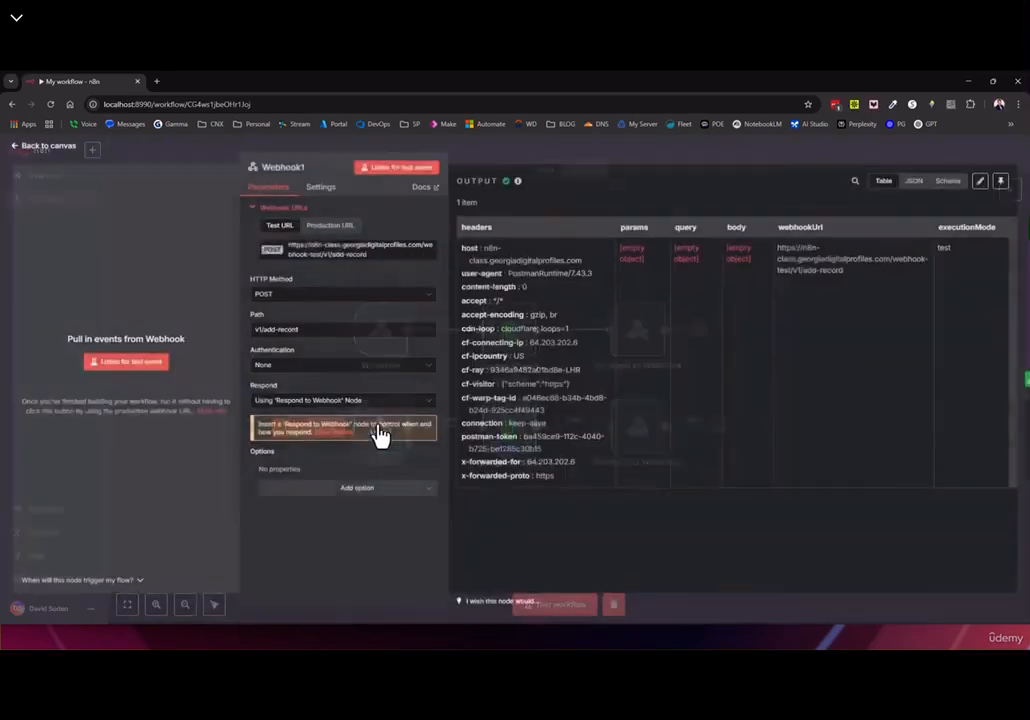
left_click(342, 495)
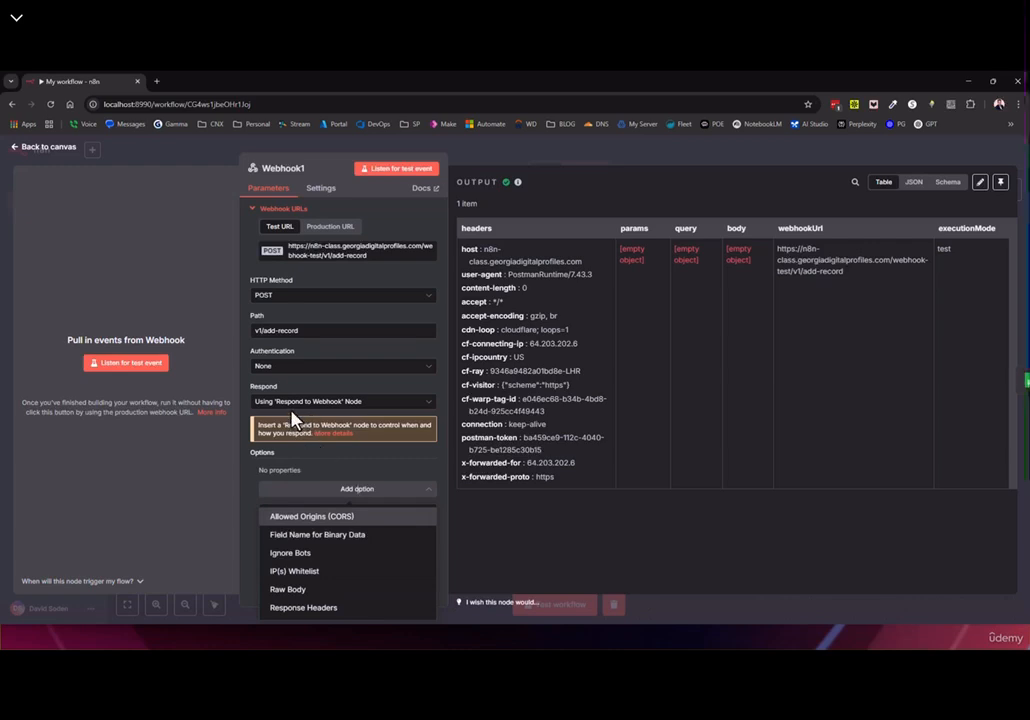
left_click(318, 473)
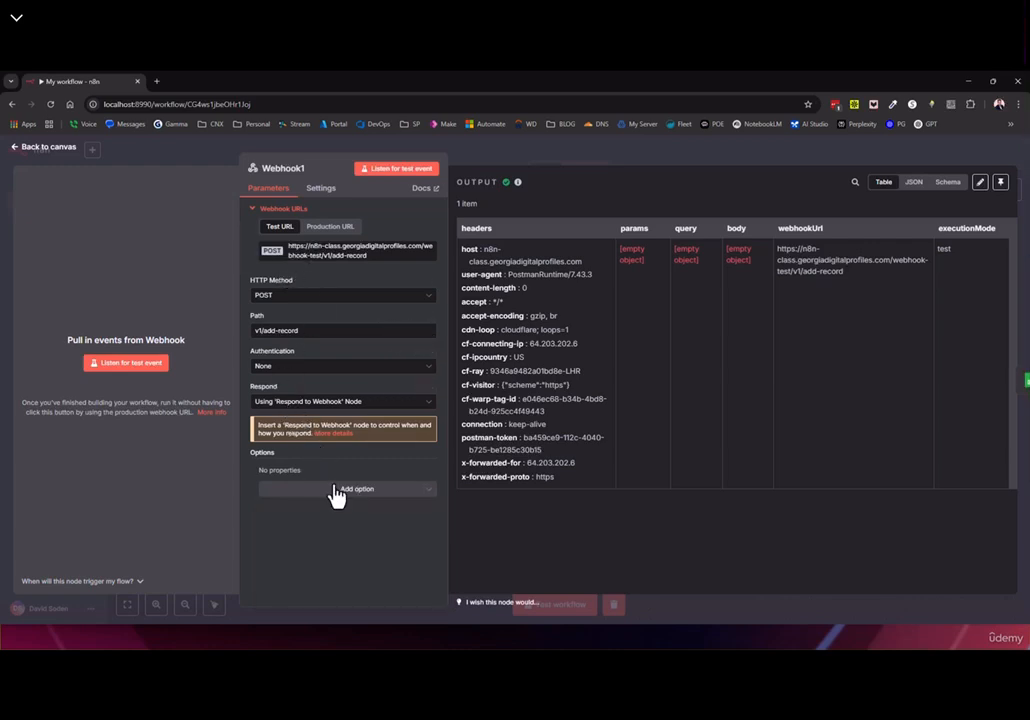
left_click(336, 488)
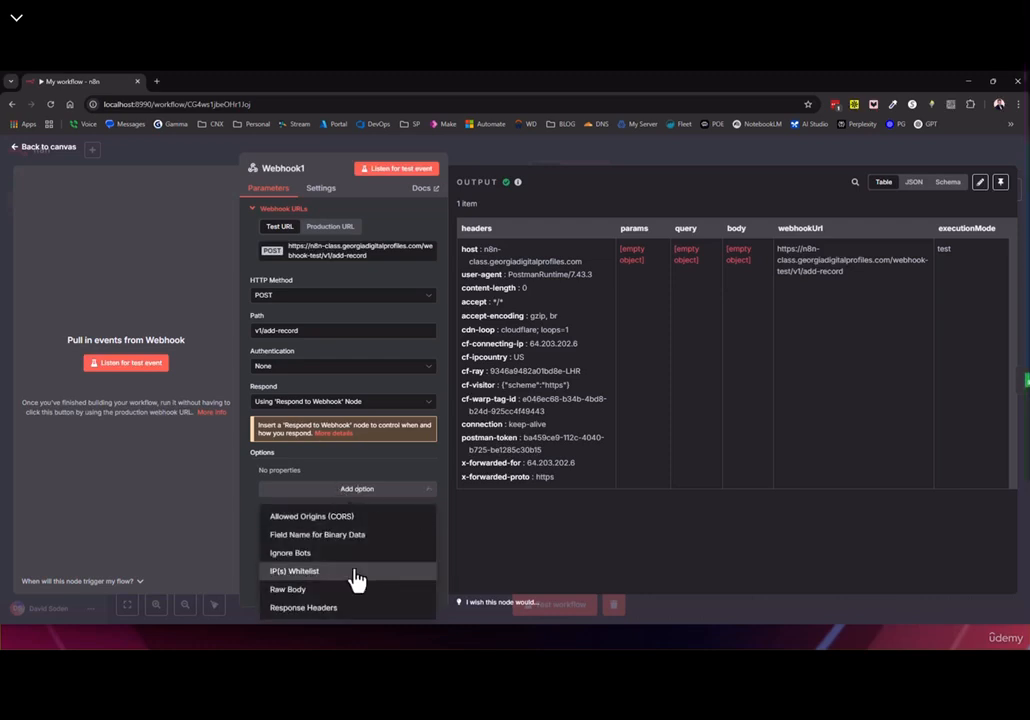
left_click(611, 418)
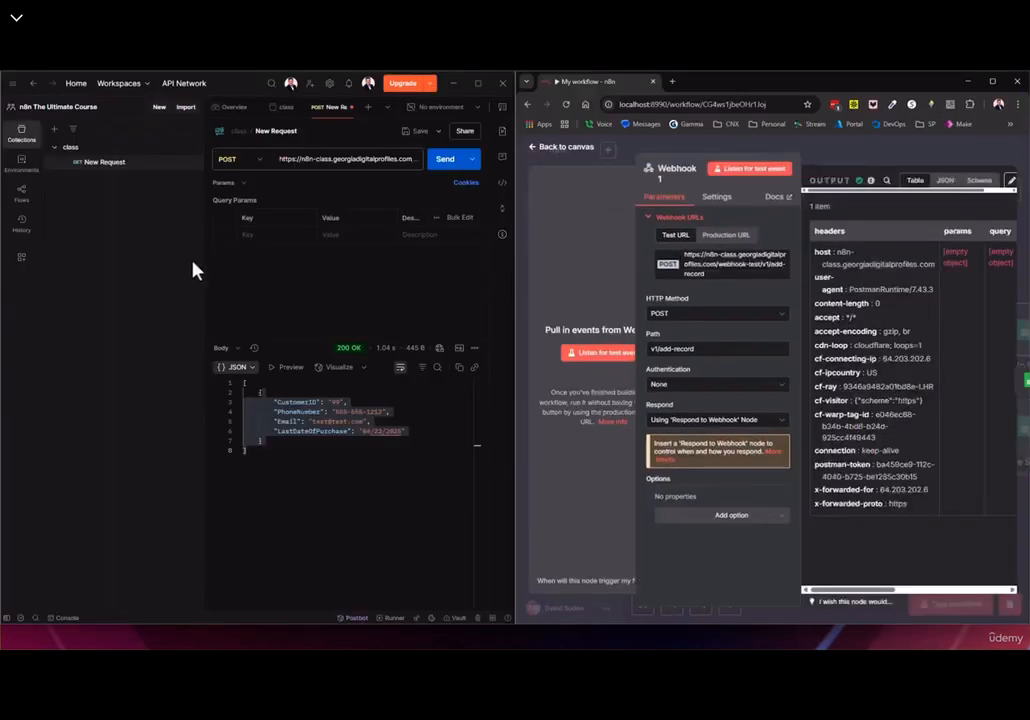
left_click(478, 84)
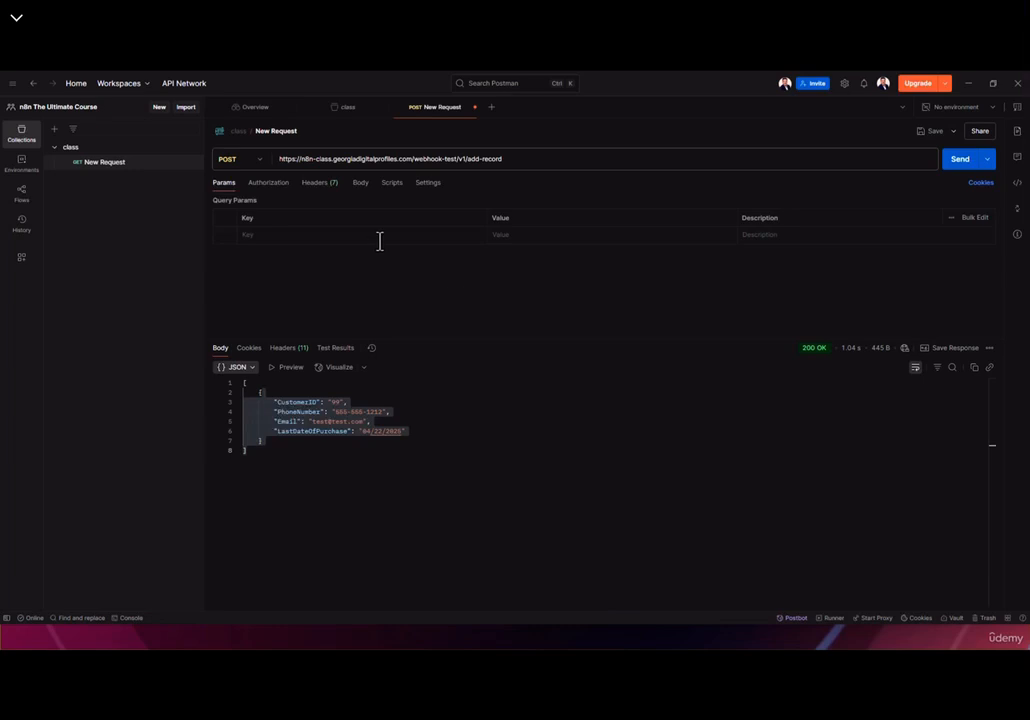
left_click_drag(369, 160, 515, 160)
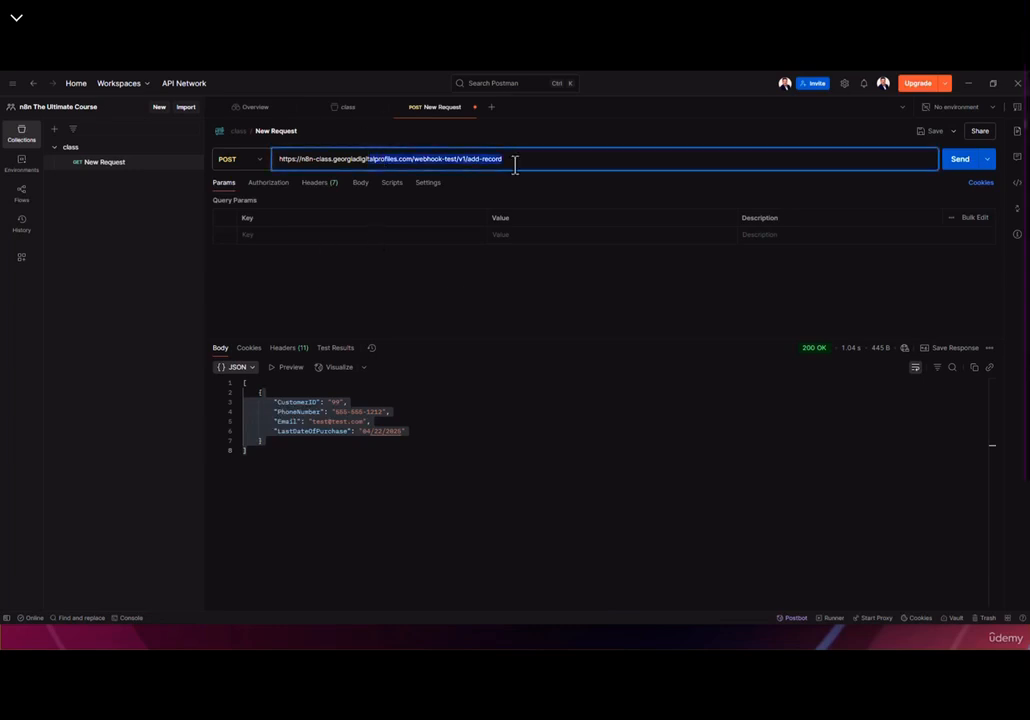
left_click(518, 160)
key("ctrl+a")
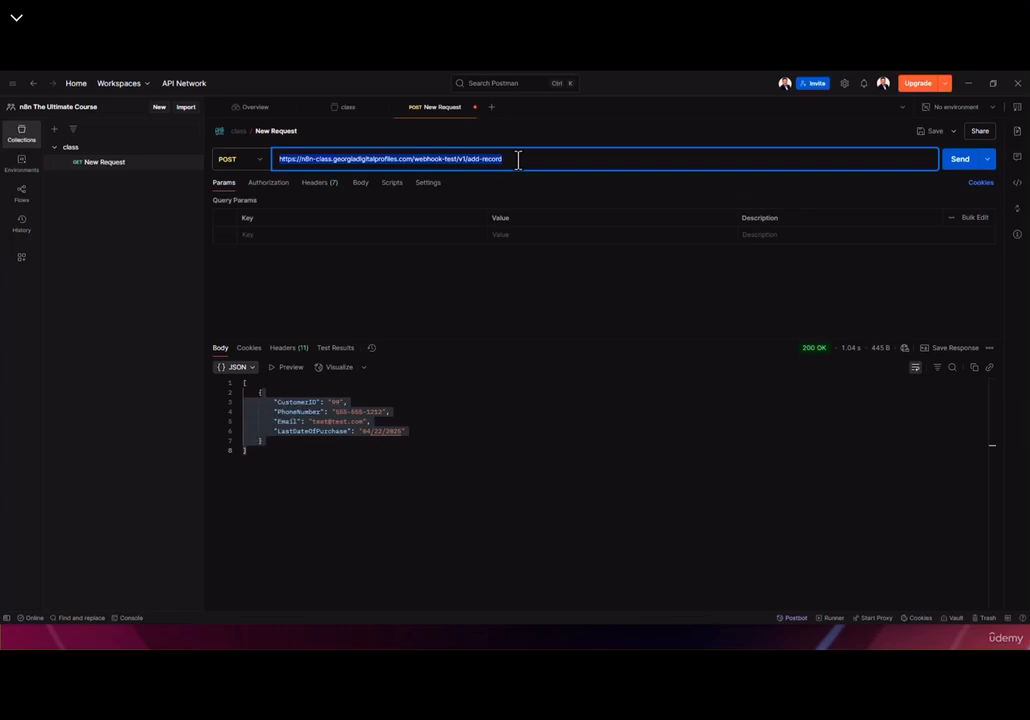
left_click(521, 161)
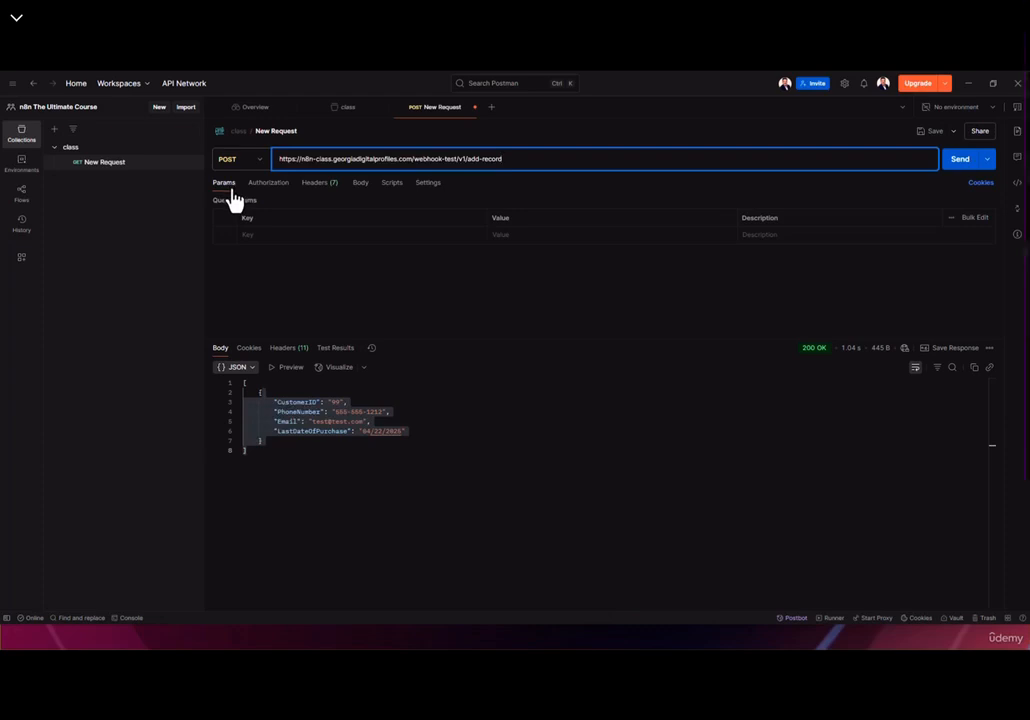
left_click(285, 225)
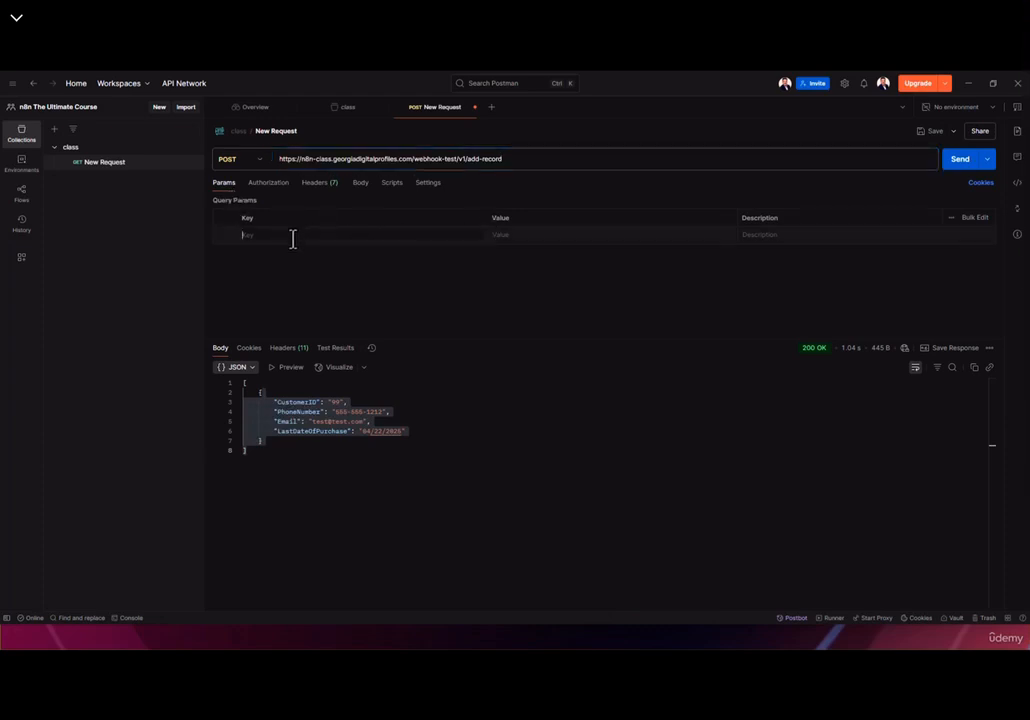
key("alt+Tab")
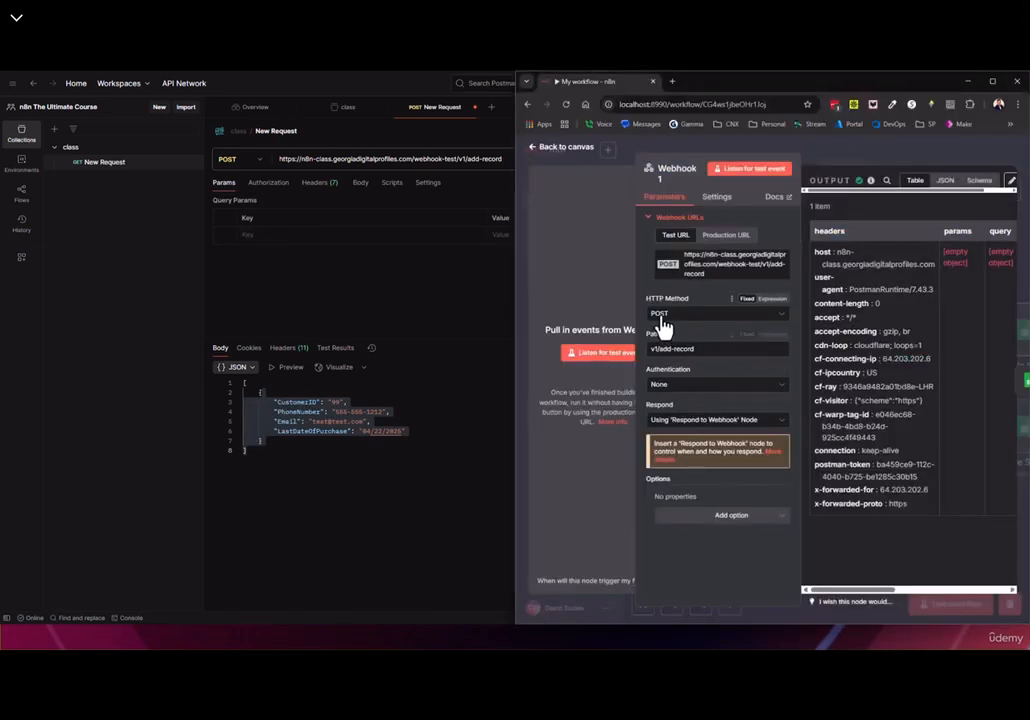
Open the API SHEET spreadsheet in Google Sheets under the course's Google account
left_click(672, 81)
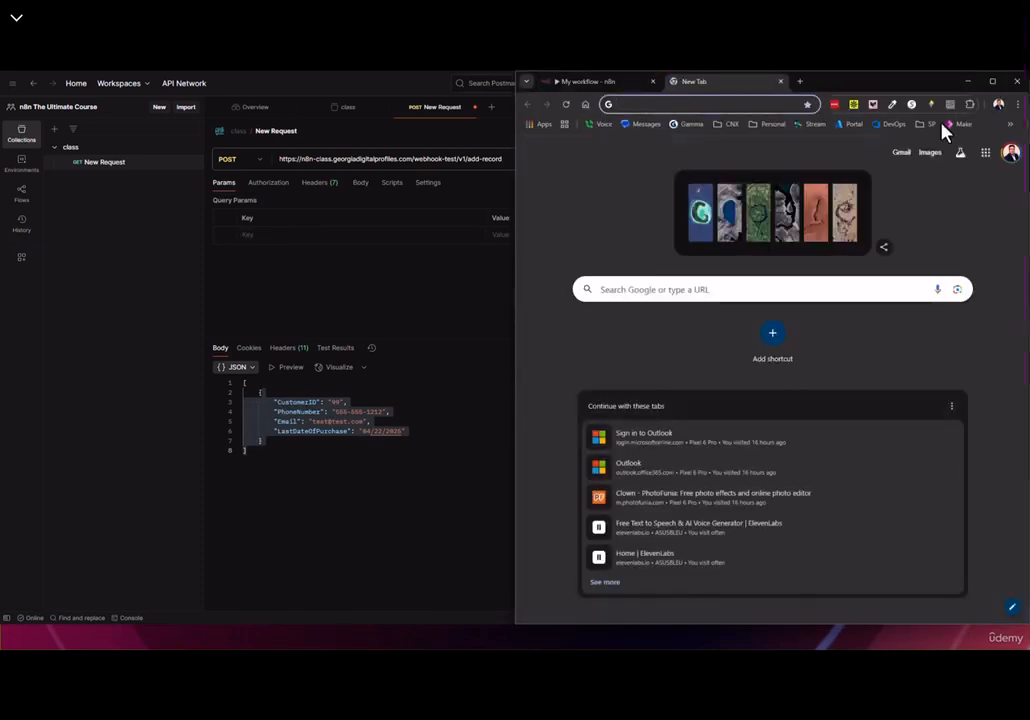
left_click(1011, 152)
left_click(856, 387)
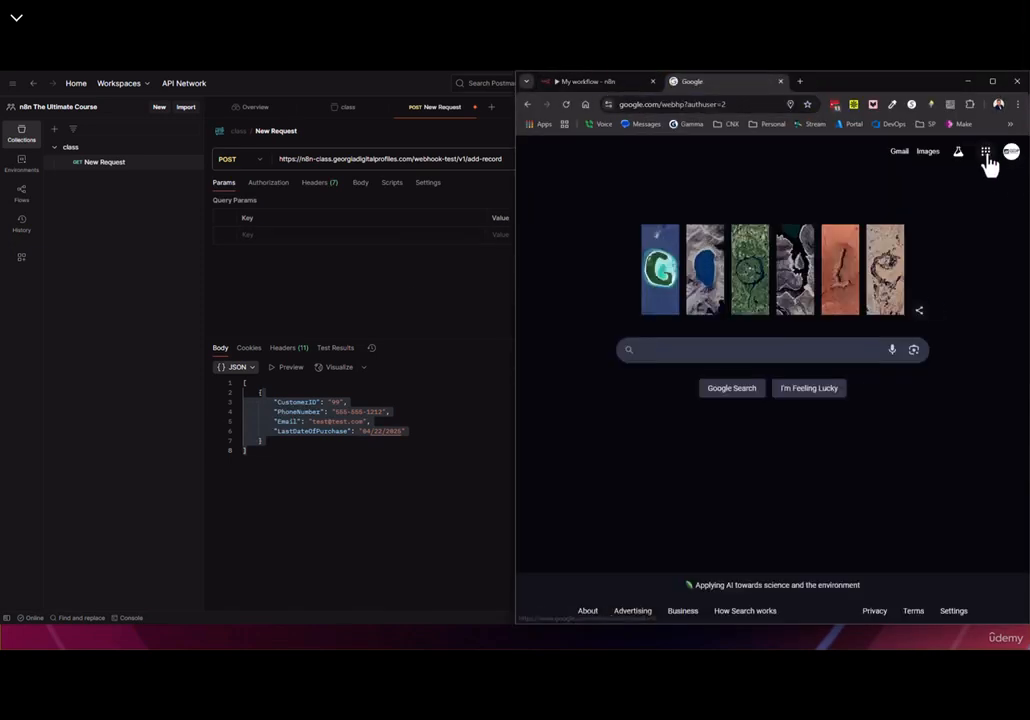
left_click(986, 152)
scroll(918, 345, "down", 1)
left_click(926, 318)
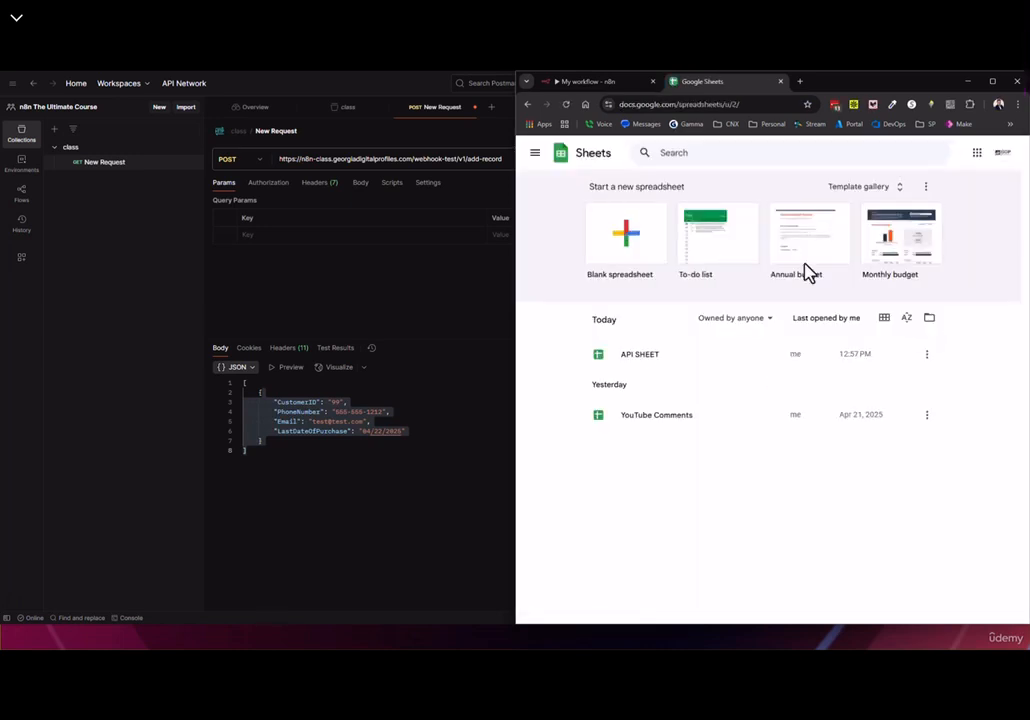
left_click(645, 376)
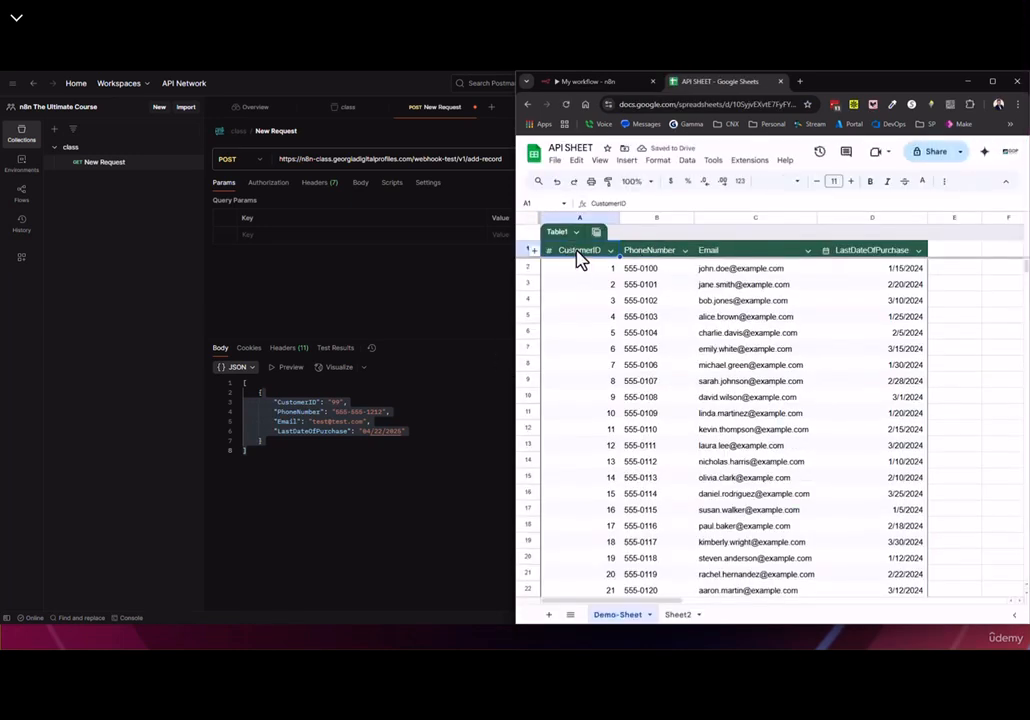
Copy the CustomerID, PhoneNumber and Email headers into Postman as query parameter keys
left_click_drag(632, 204, 563, 208)
key("ctrl+c")
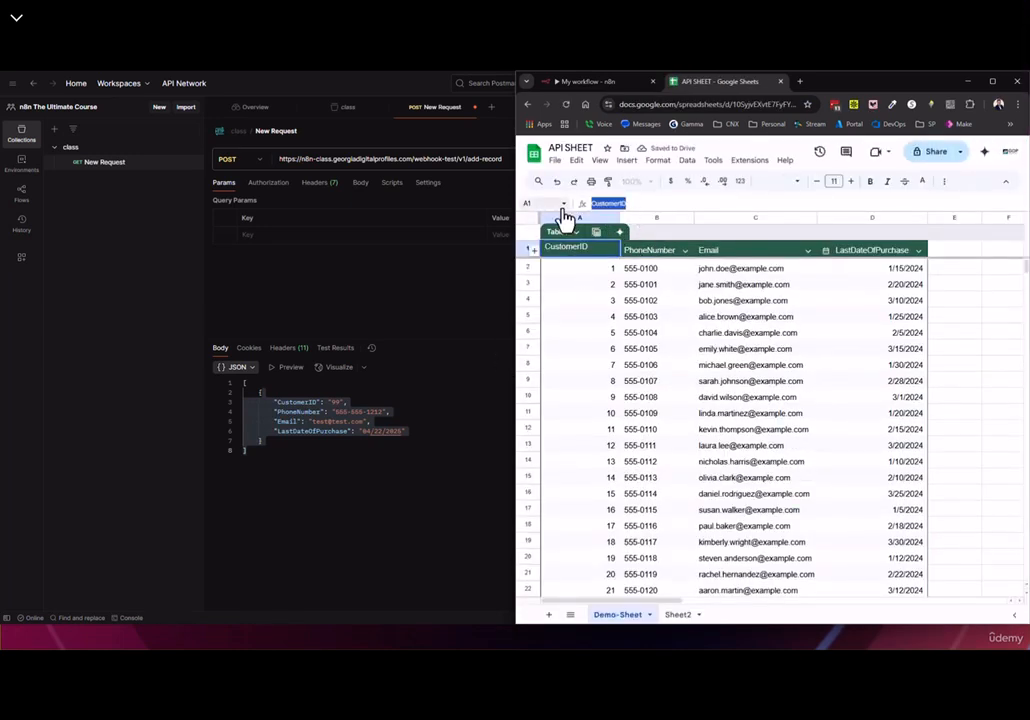
left_click(274, 236)
key("ctrl+v")
key("alt+Tab")
left_click(648, 254)
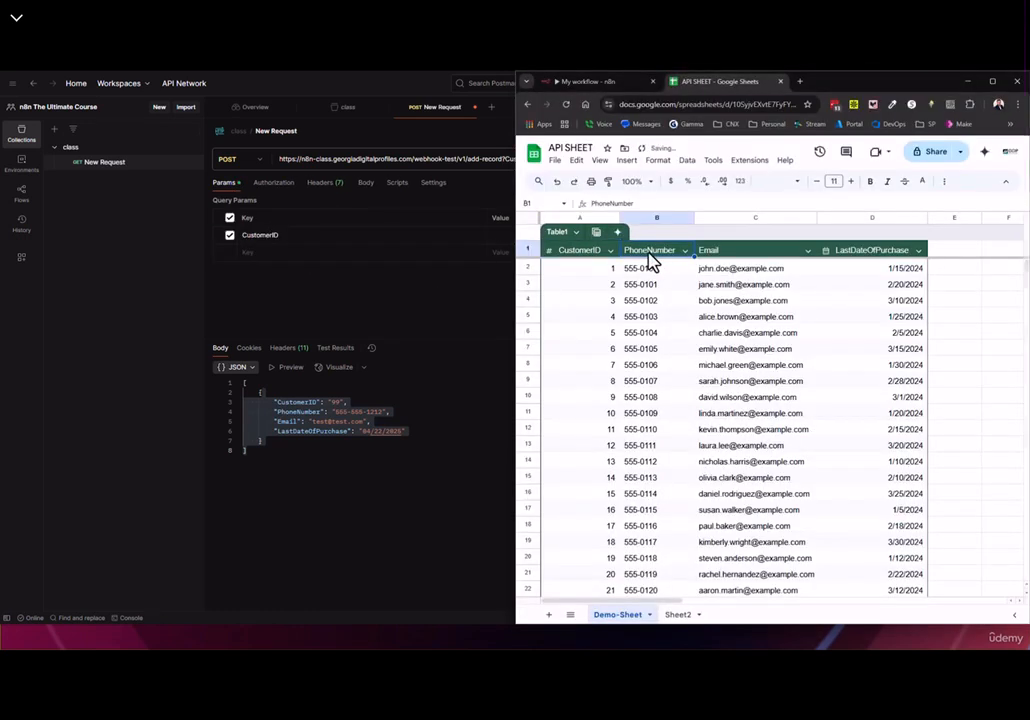
left_click_drag(637, 203, 545, 203)
key("ctrl+c")
left_click(291, 256)
key("ctrl+v")
key("alt+Tab")
left_click(731, 252)
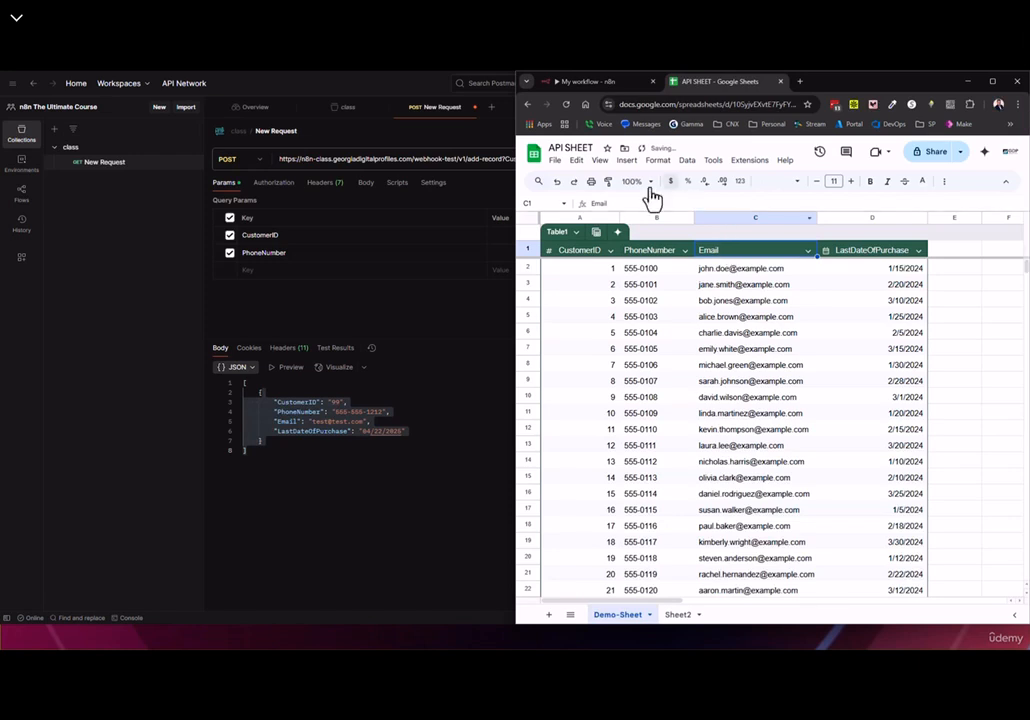
left_click_drag(625, 203, 489, 210)
key("ctrl+c")
left_click(257, 272)
key("ctrl+v")
Add LastDateOfPurchase as the fourth query parameter key and check the updated request URL
key("super+Tab")
left_click(452, 237)
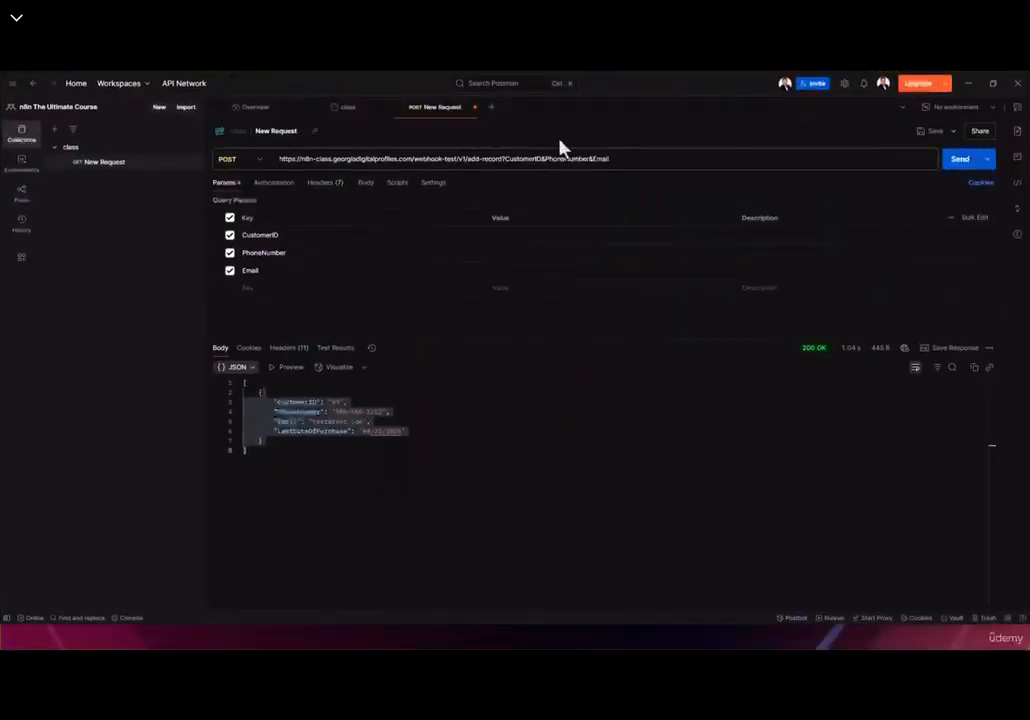
key("alt+Tab")
left_click(862, 251)
left_click_drag(653, 205, 521, 205)
key("ctrl+c")
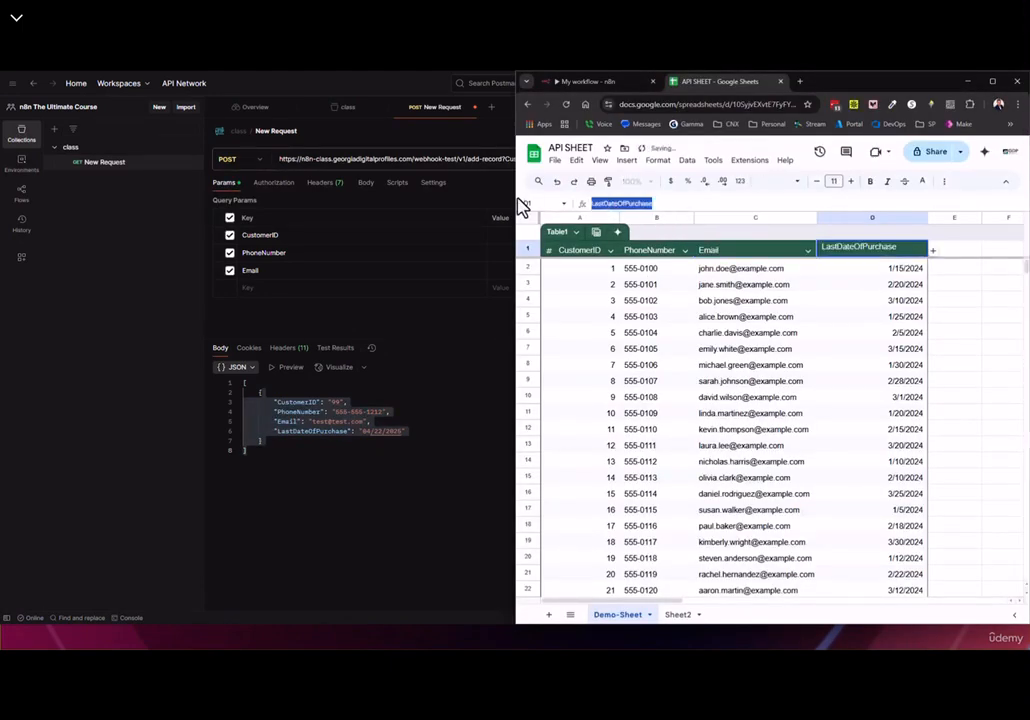
left_click(264, 291)
key("ctrl+v")
left_click(470, 160)
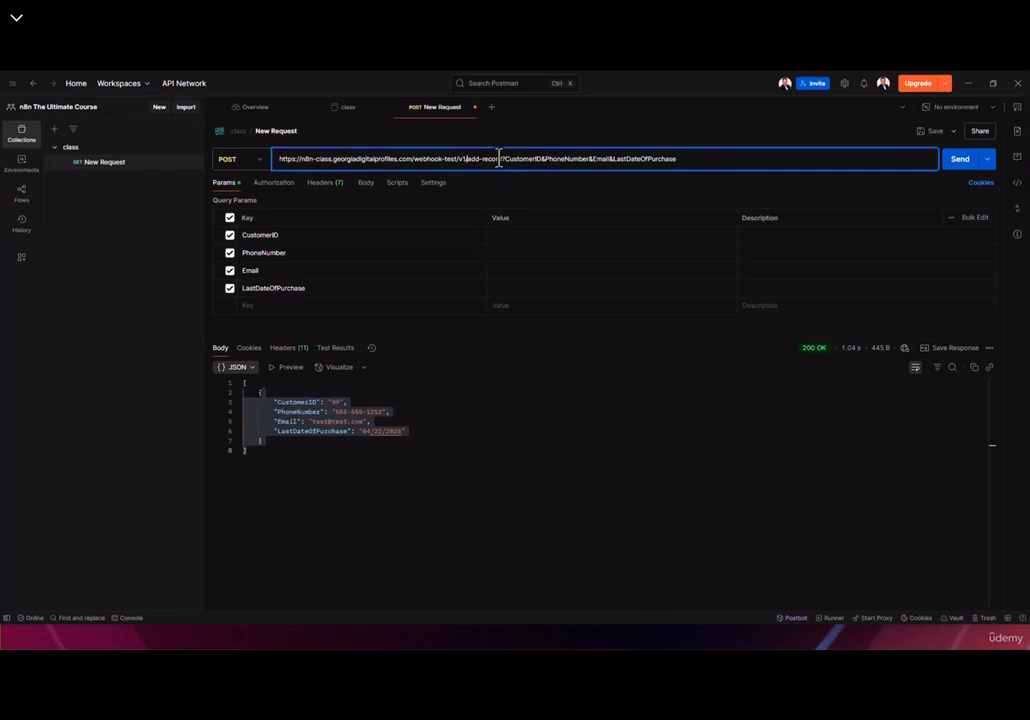
left_click(512, 160)
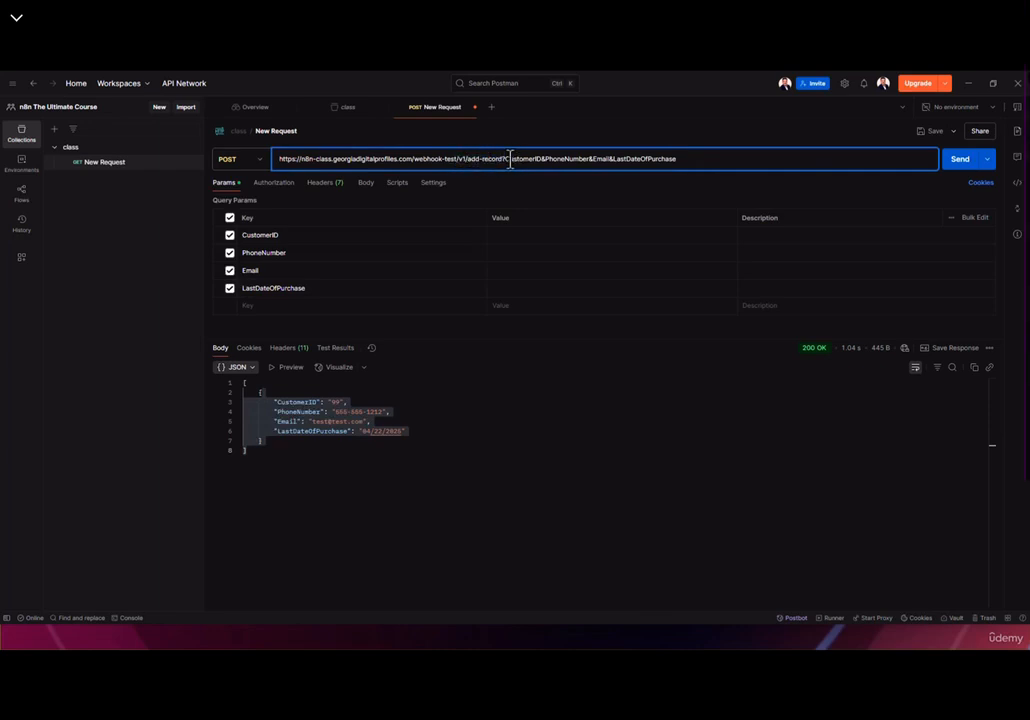
key("alt+Tab")
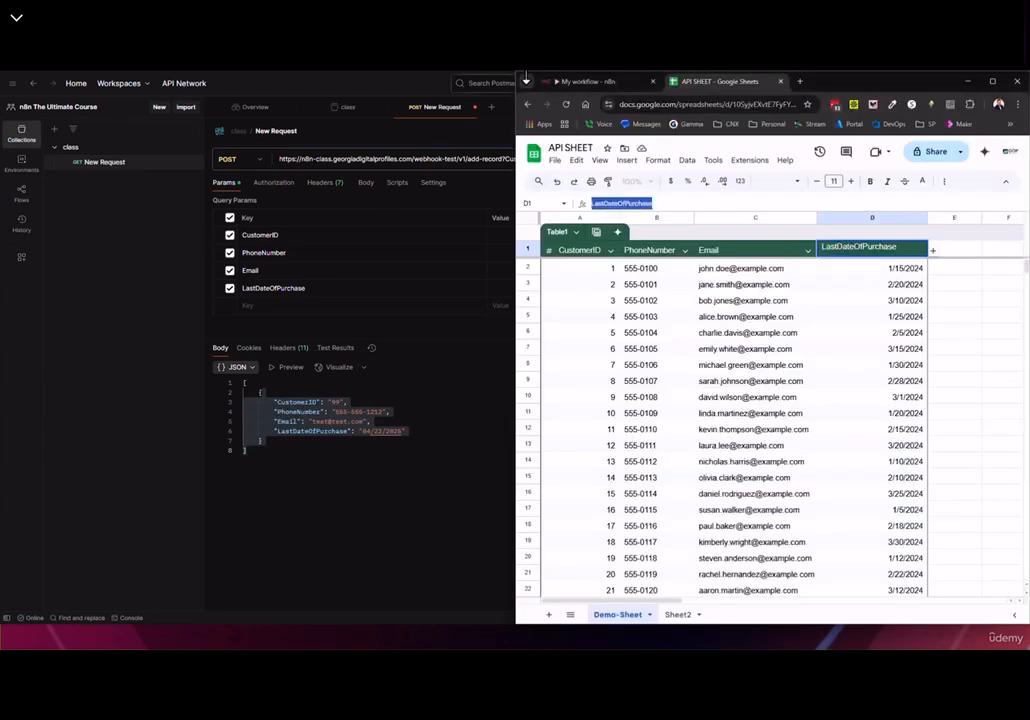
Reopen Webhook1's details in n8n and inspect the CustomerID part of the request URL
left_click(590, 81)
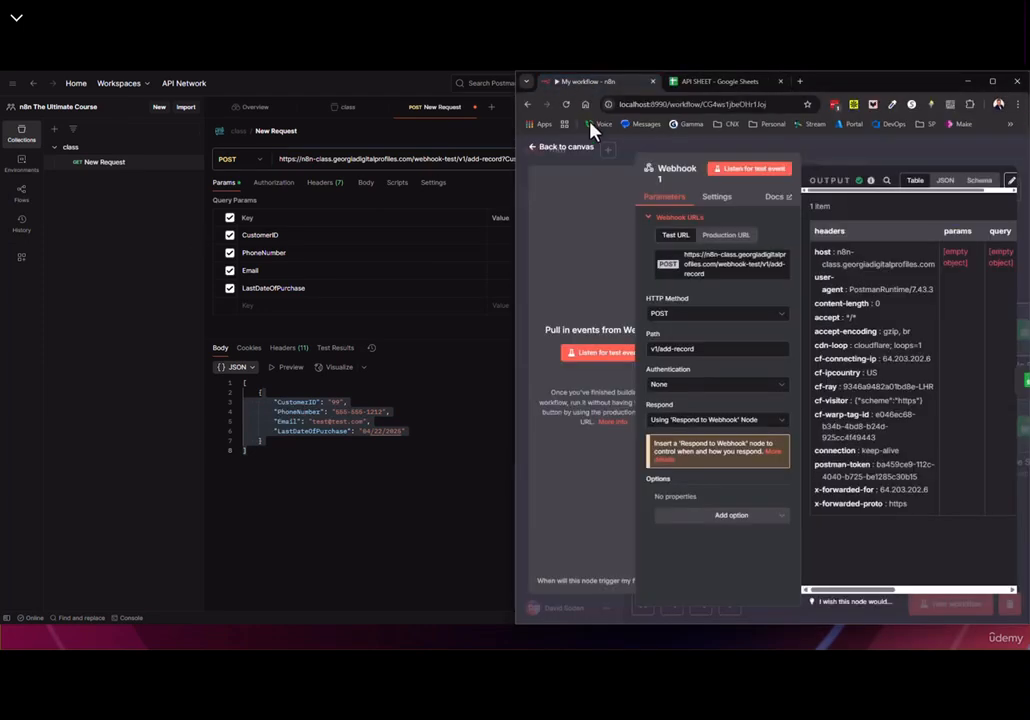
left_click(560, 148)
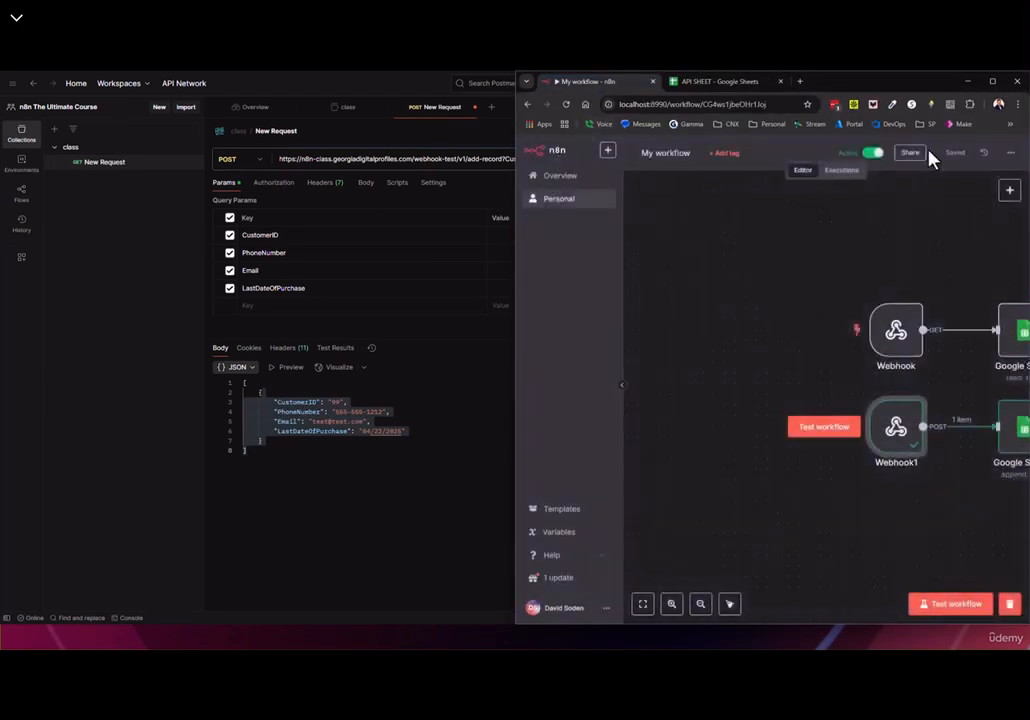
double_click(892, 432)
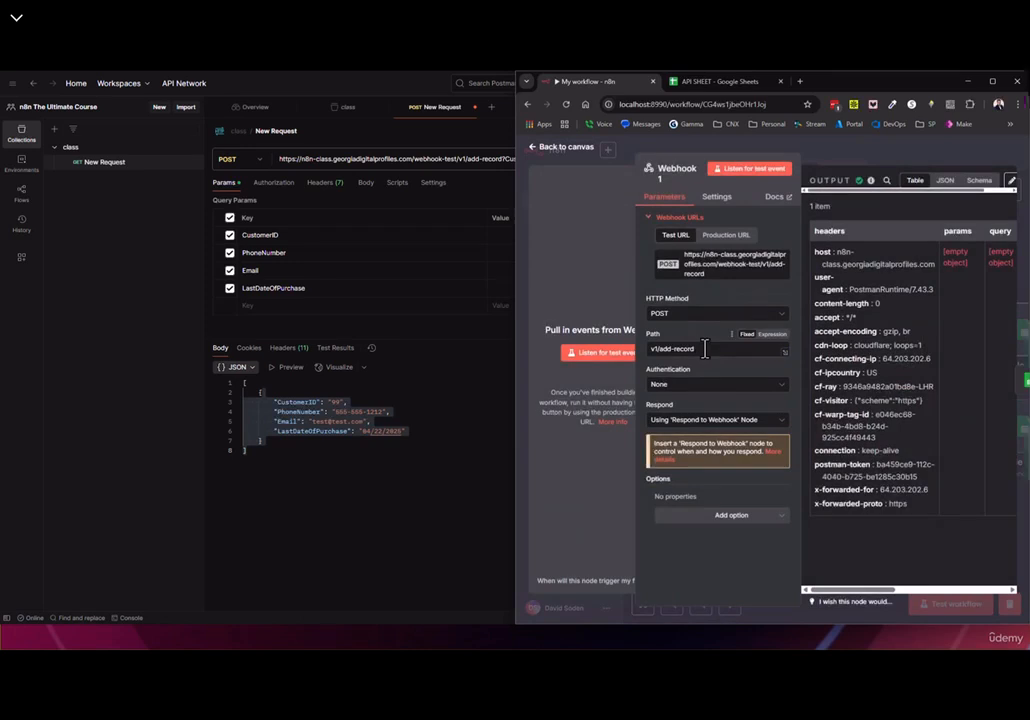
left_click(510, 159)
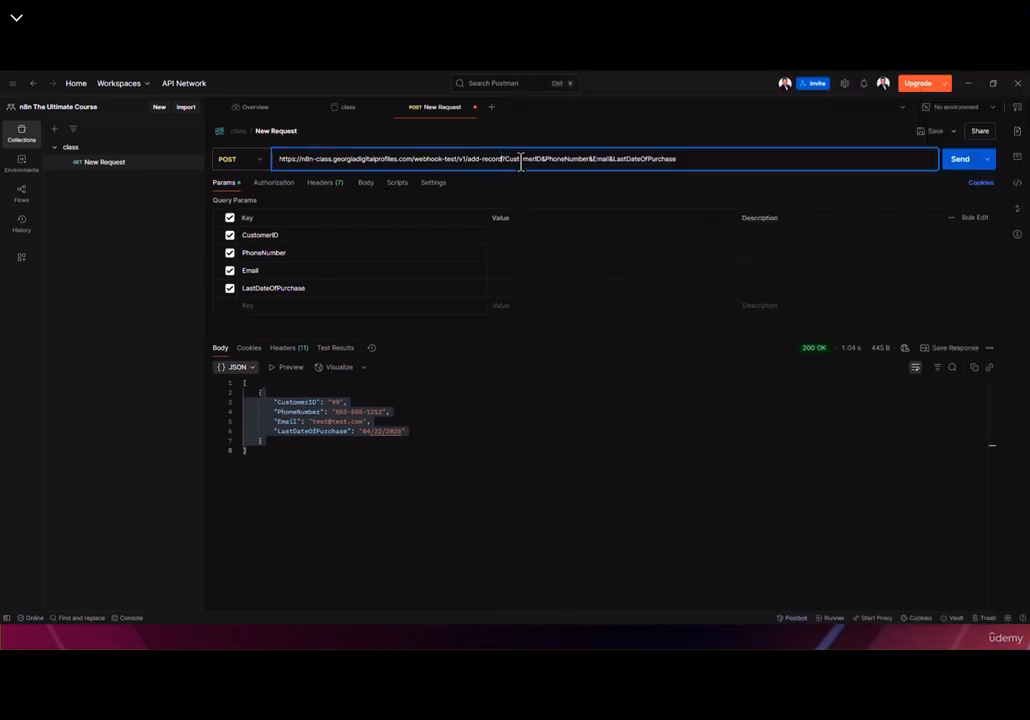
left_click(507, 160)
left_click_drag(519, 160, 545, 160)
Fill the parameter values: CustomerID 100, a sample phone number, a test e-mail and LastDateOfPurchase 4/22/2026
left_click(520, 242)
type("100")
left_click(507, 252)
type("111-111-5555")
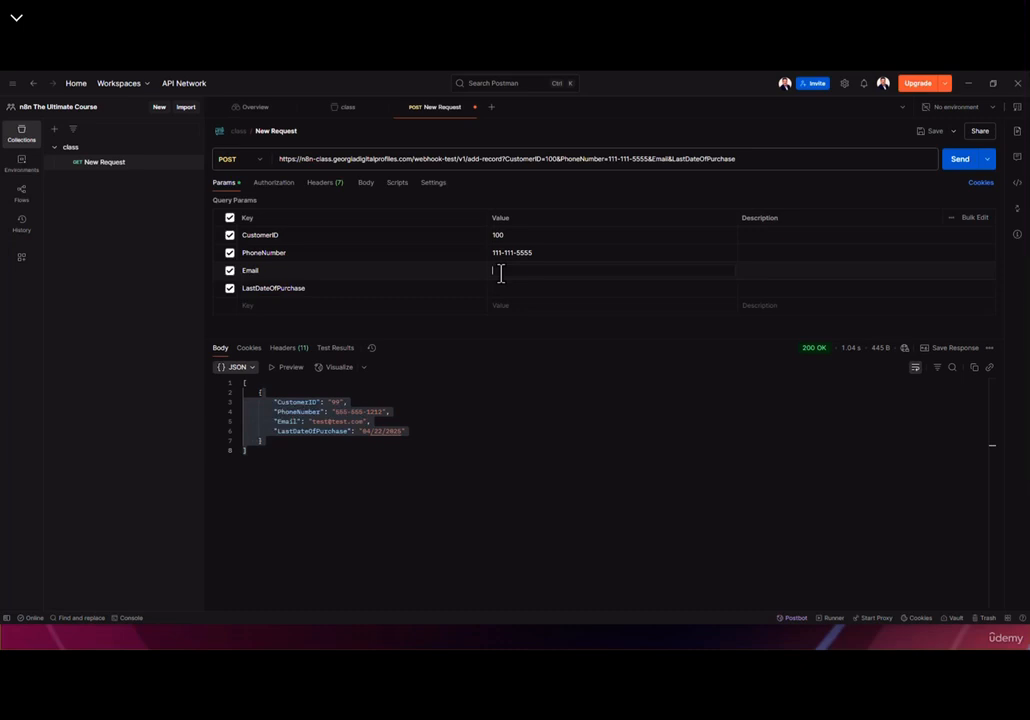
left_click(501, 272)
type("Hello@te")
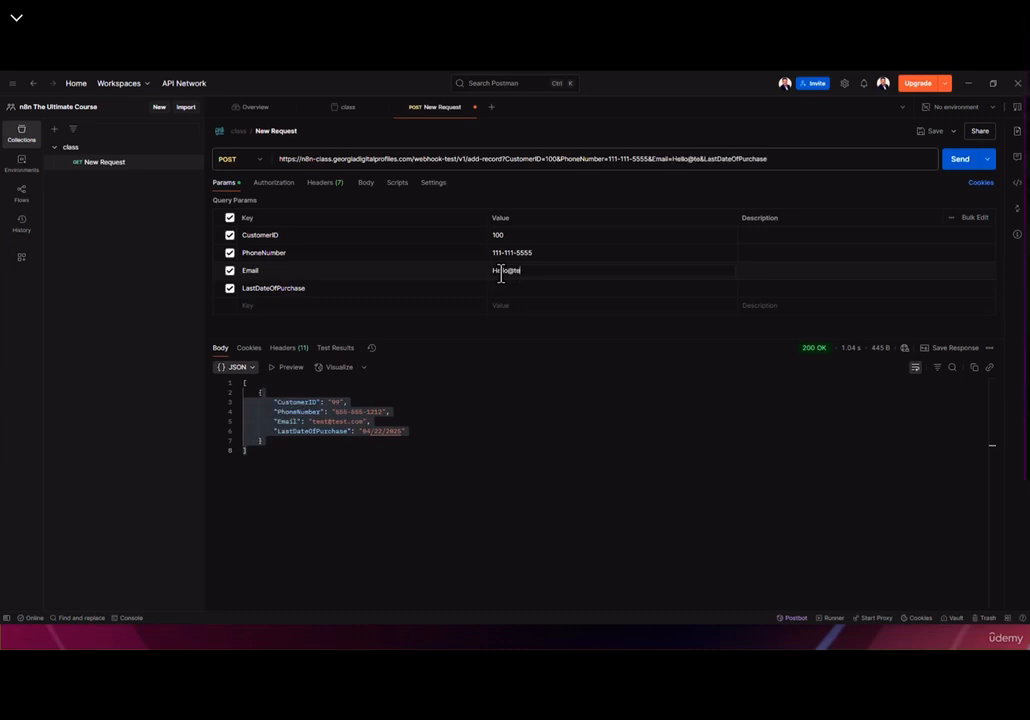
type("st.com")
left_click(508, 289)
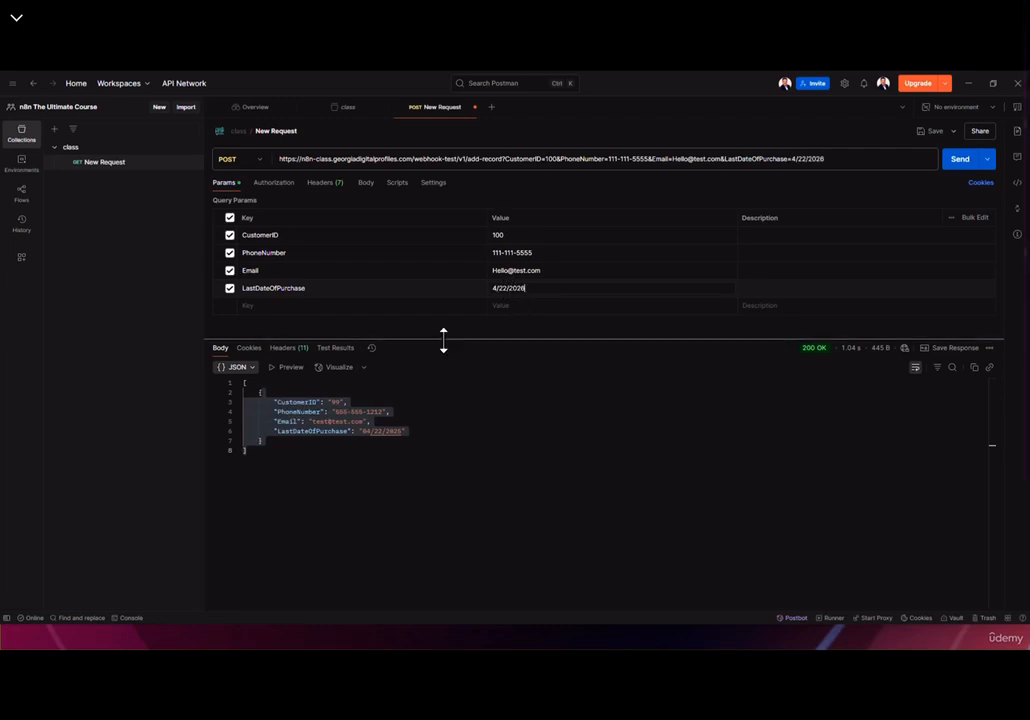
Replace the phone number's dashes with spaces and watch how the URL changes
left_click(613, 159)
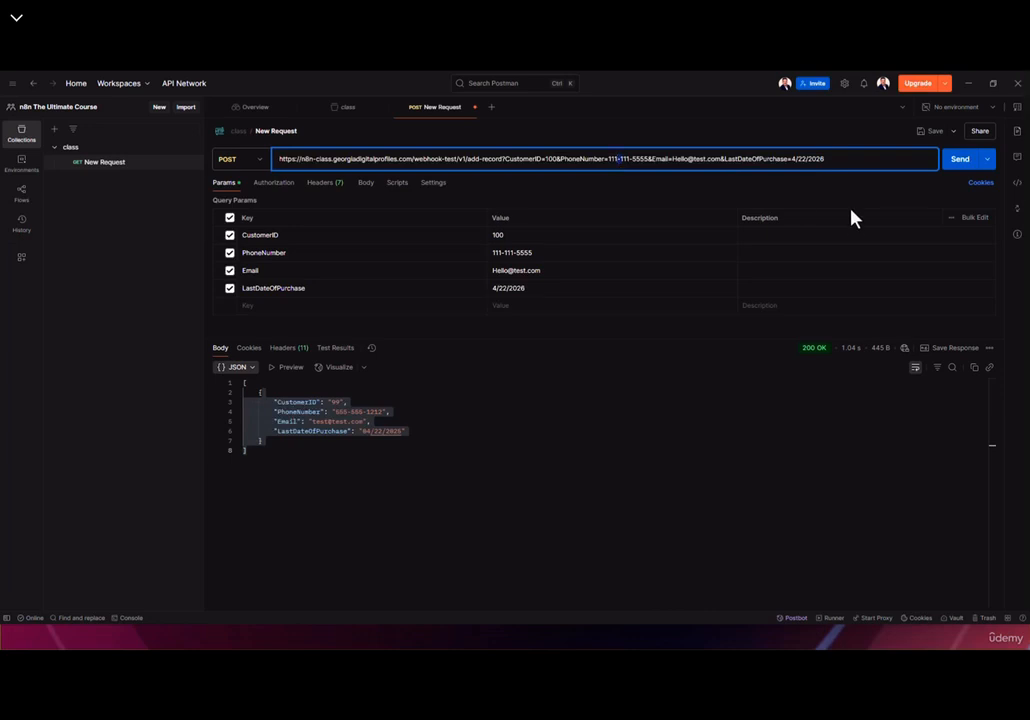
left_click(512, 268)
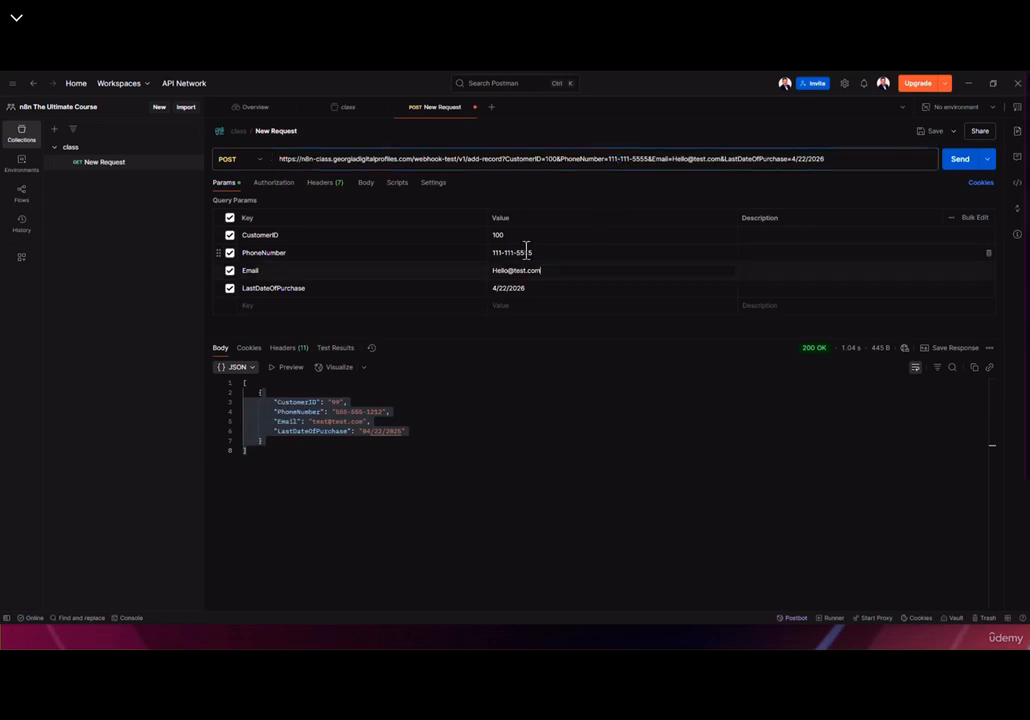
left_click(678, 162)
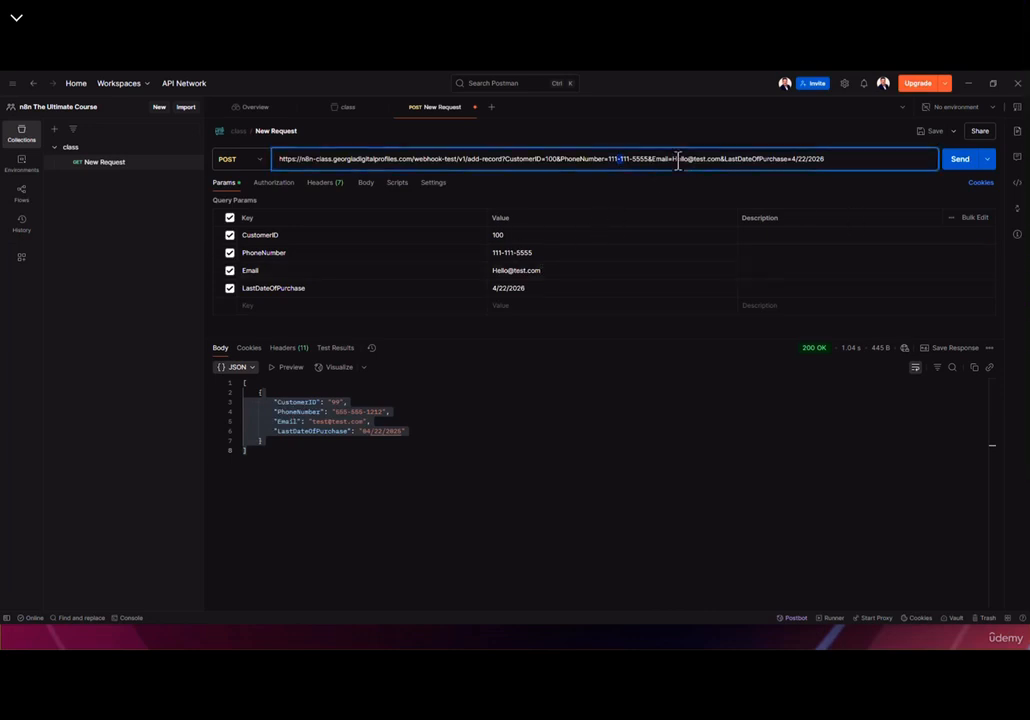
left_click(510, 252)
key("BackSpace")
key("Right")
key("Right")
key("Right")
key("Right")
key("BackSpace")
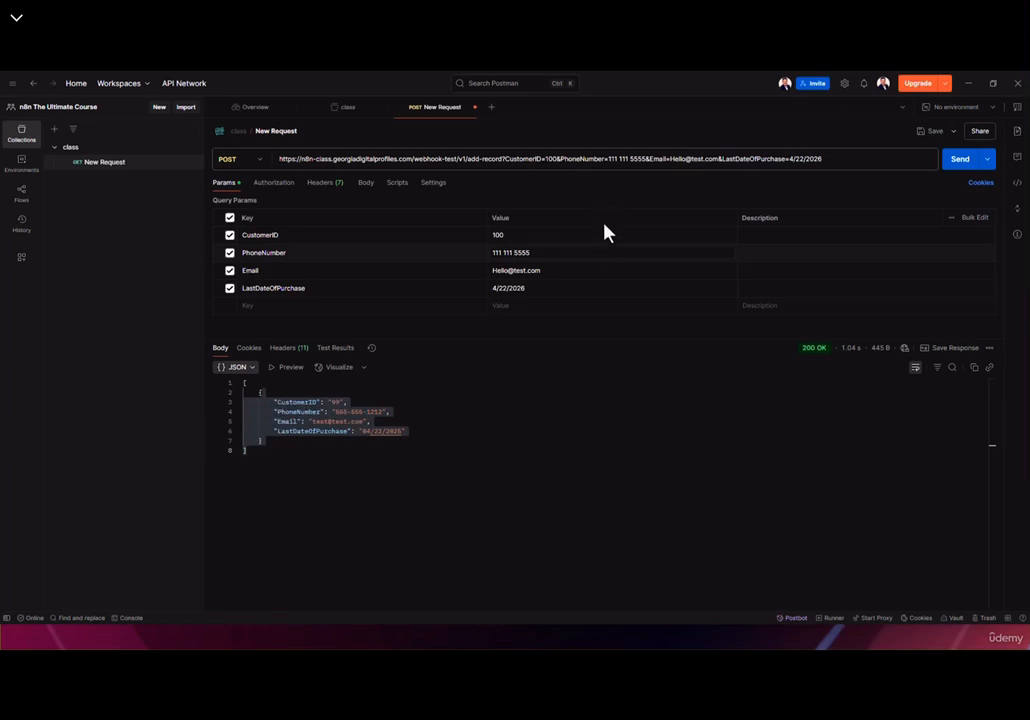
Try encoding the phone value's space as %20 in the URL, then restore the dashes
left_click(631, 161)
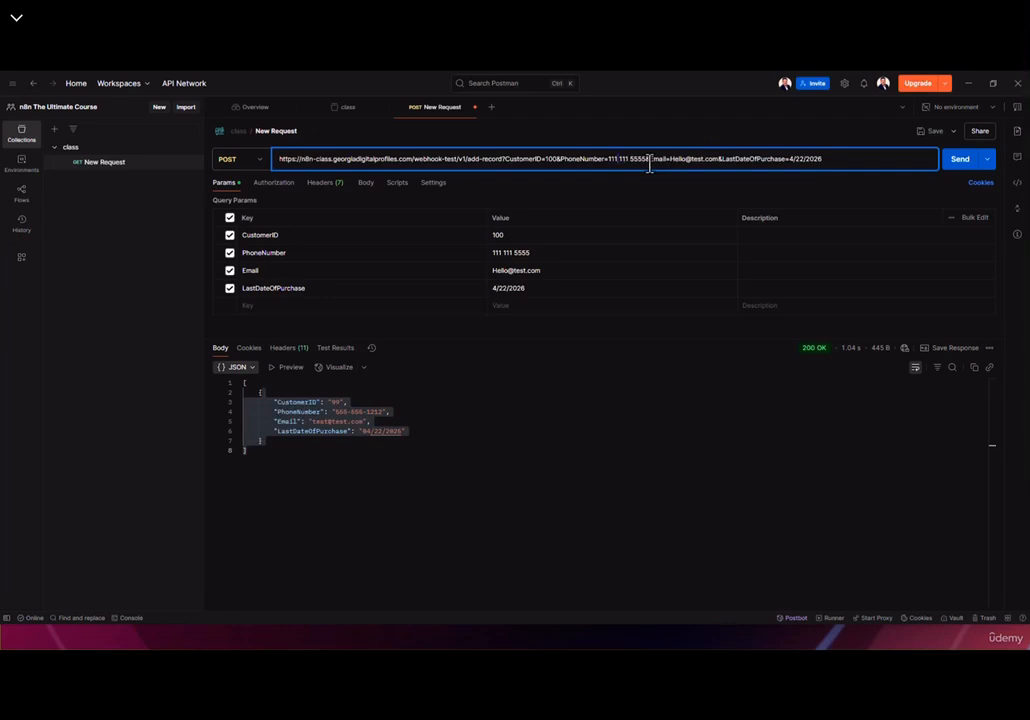
key("BackSpace")
type("%20")
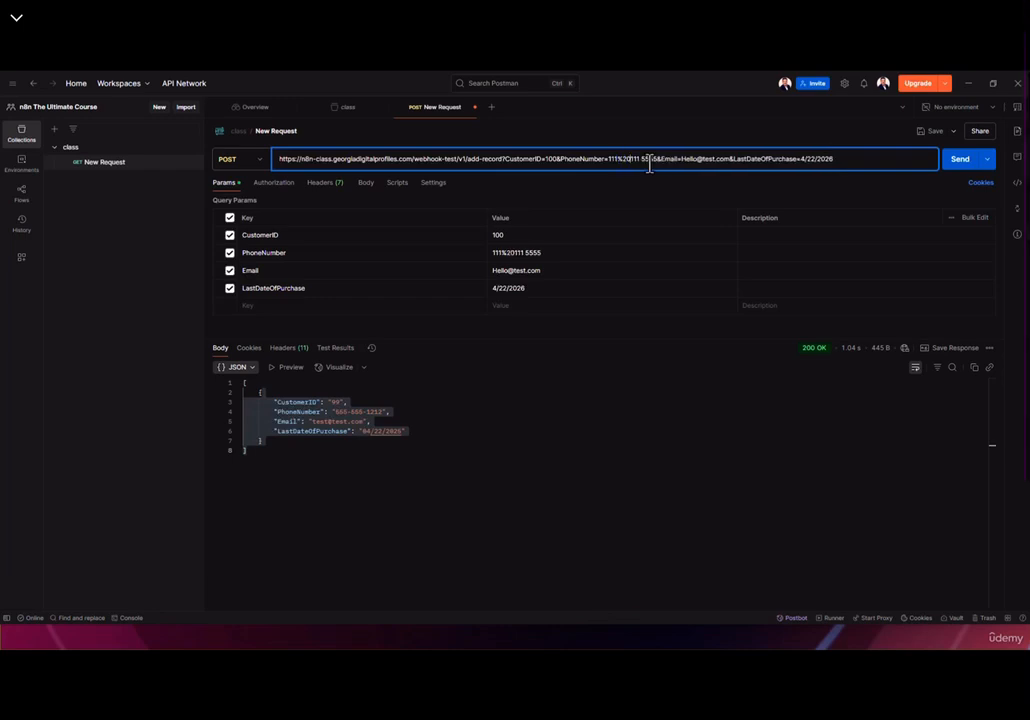
key("BackSpace")
key("BackSpace")
key("BackSpace")
type("-")
left_click(633, 158)
key("BackSpace")
type("-")
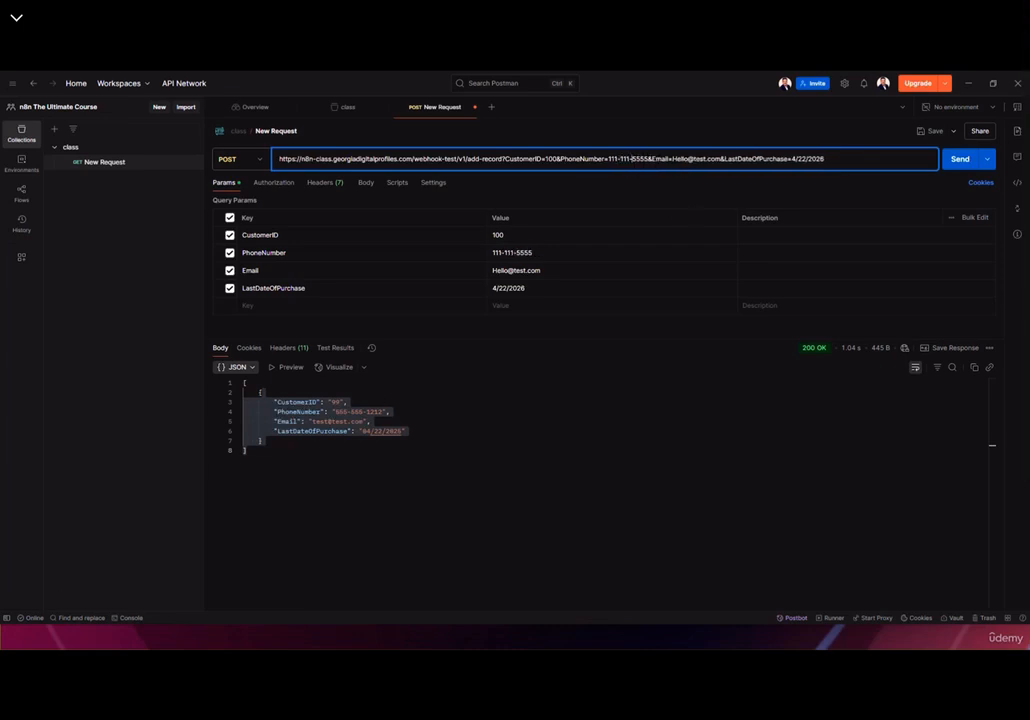
key("alt+Tab")
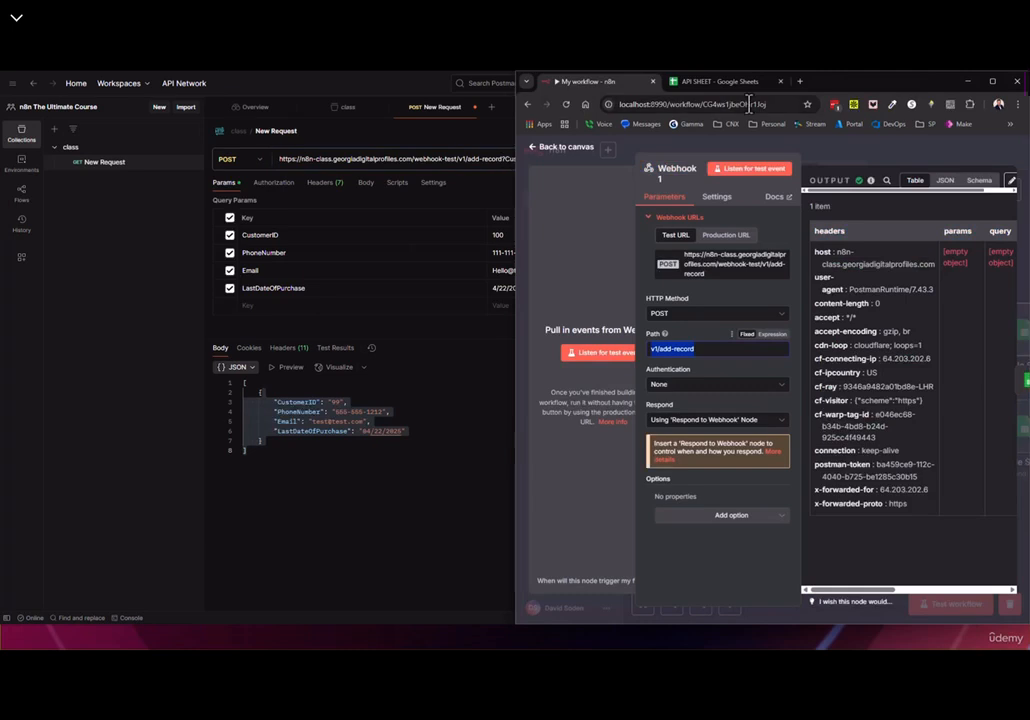
Voice-search for a URL encoder and open urlencoder.org, dismissing its consent popup
left_click(800, 82)
left_click(938, 291)
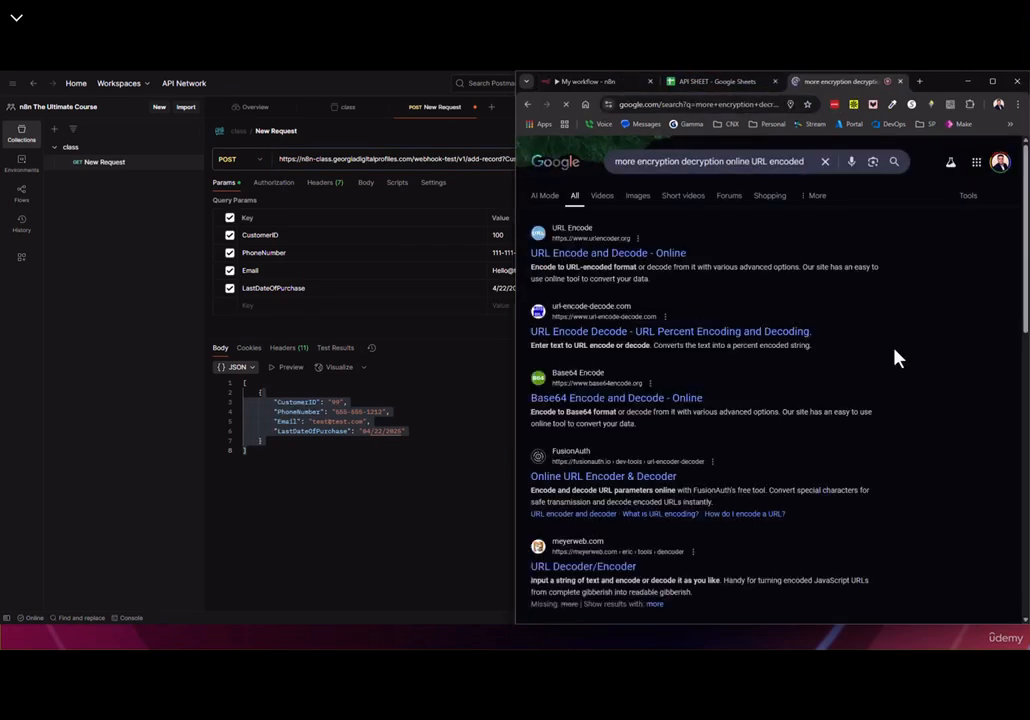
left_click(578, 254)
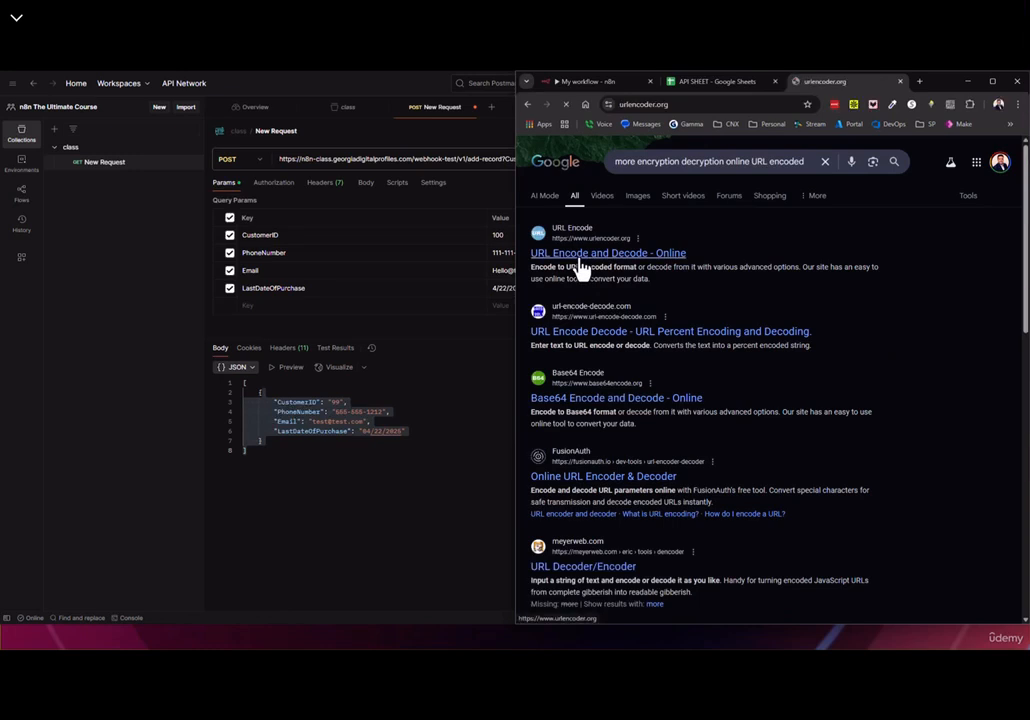
left_click(954, 276)
Encode the spaced sample phone number, note the %20 in the result, and close the tab
type("111-111-5555")
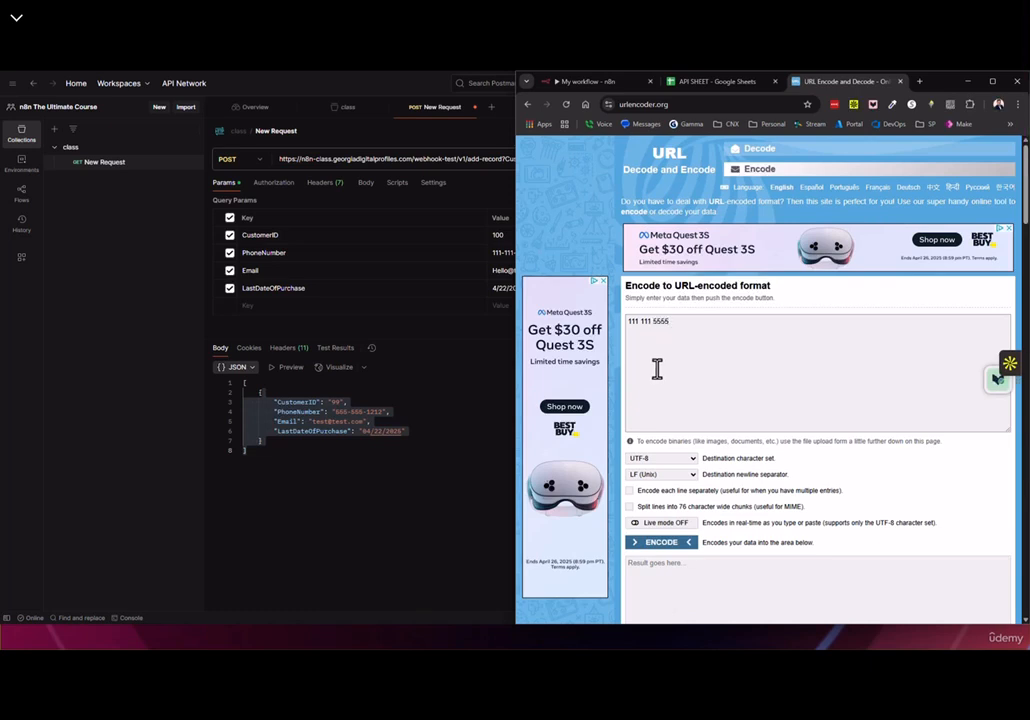
left_click(667, 546)
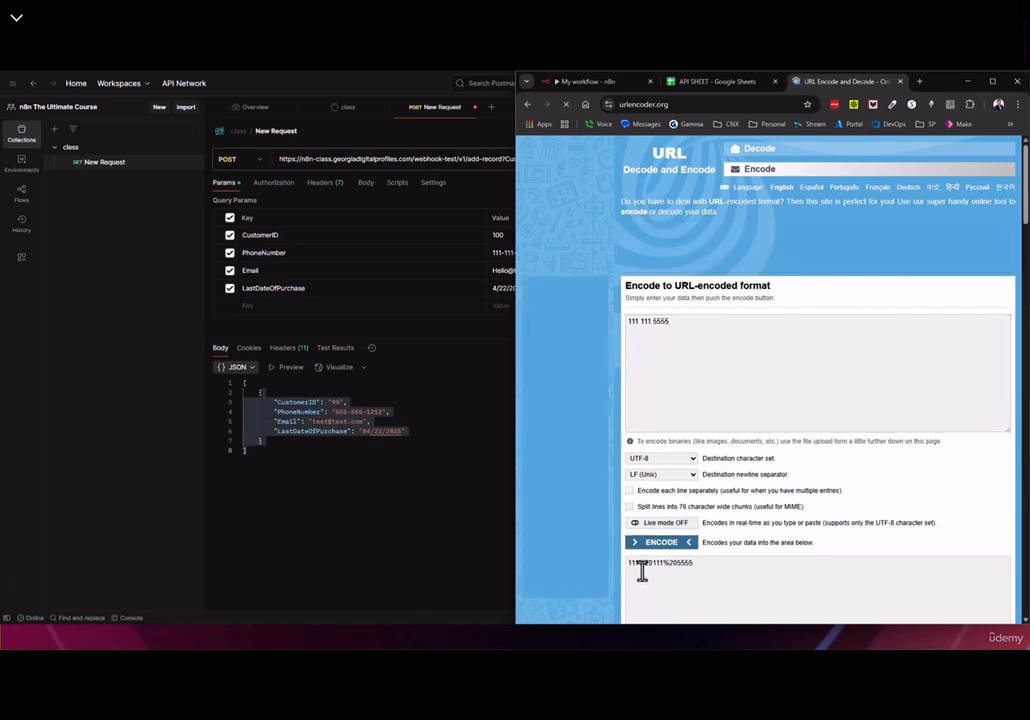
left_click_drag(638, 564, 651, 561)
left_click(672, 583)
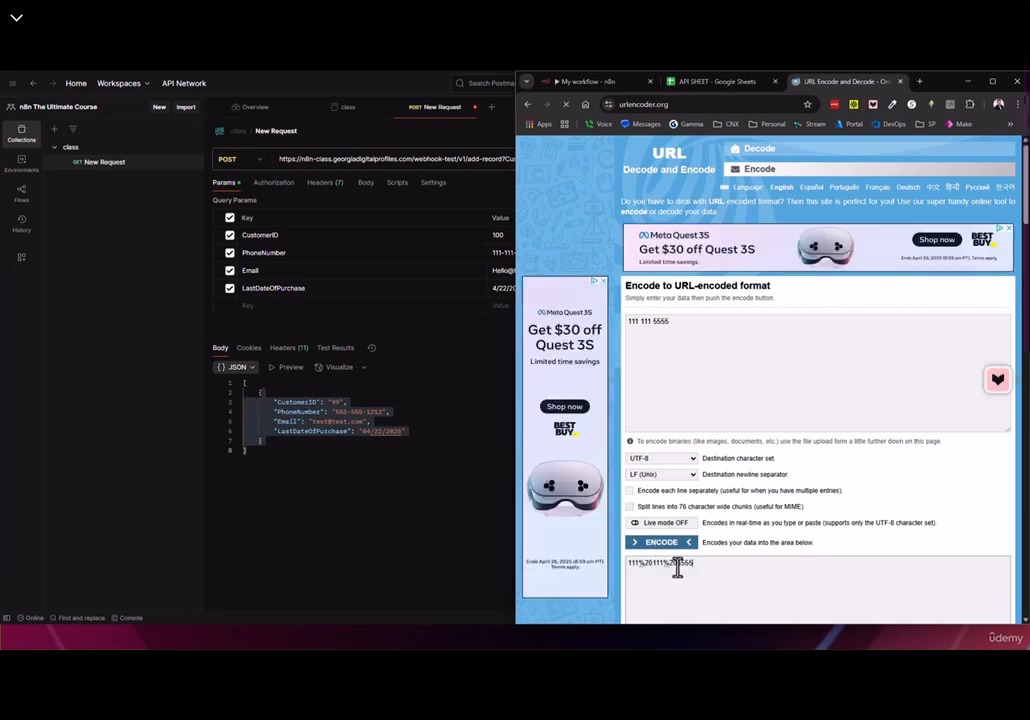
left_click(720, 350)
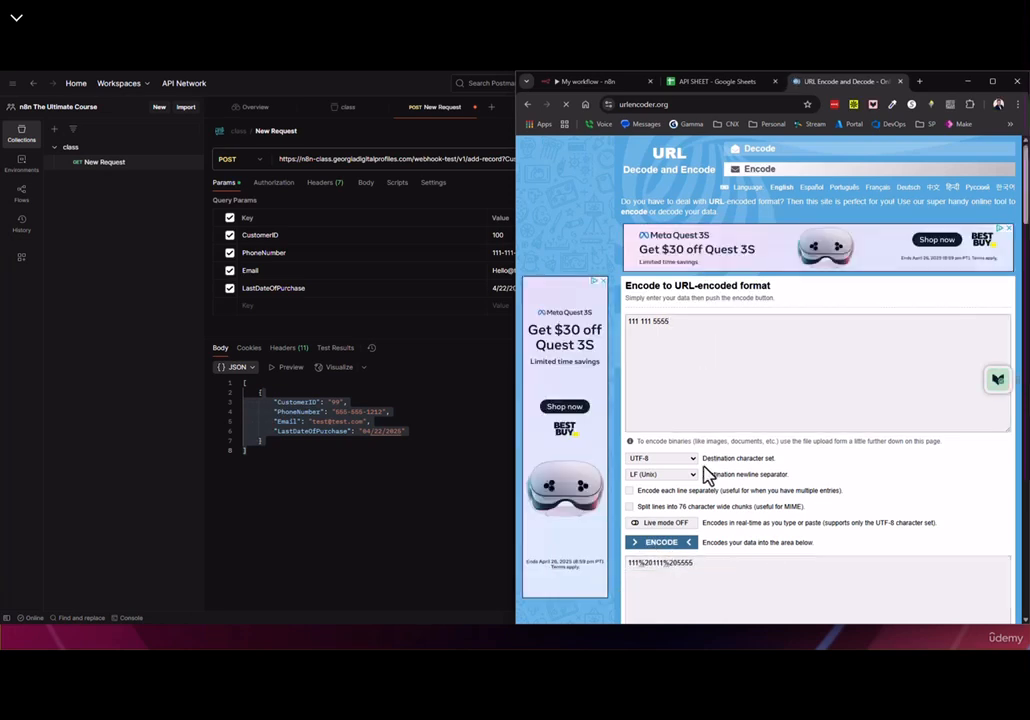
left_click_drag(694, 330, 630, 322)
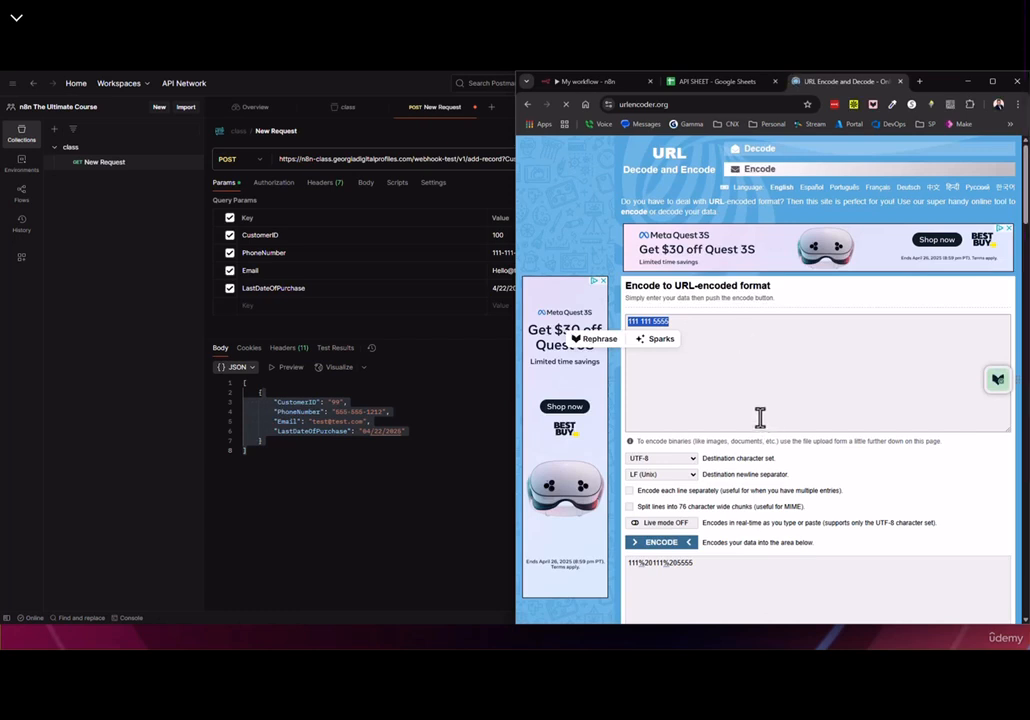
left_click(901, 82)
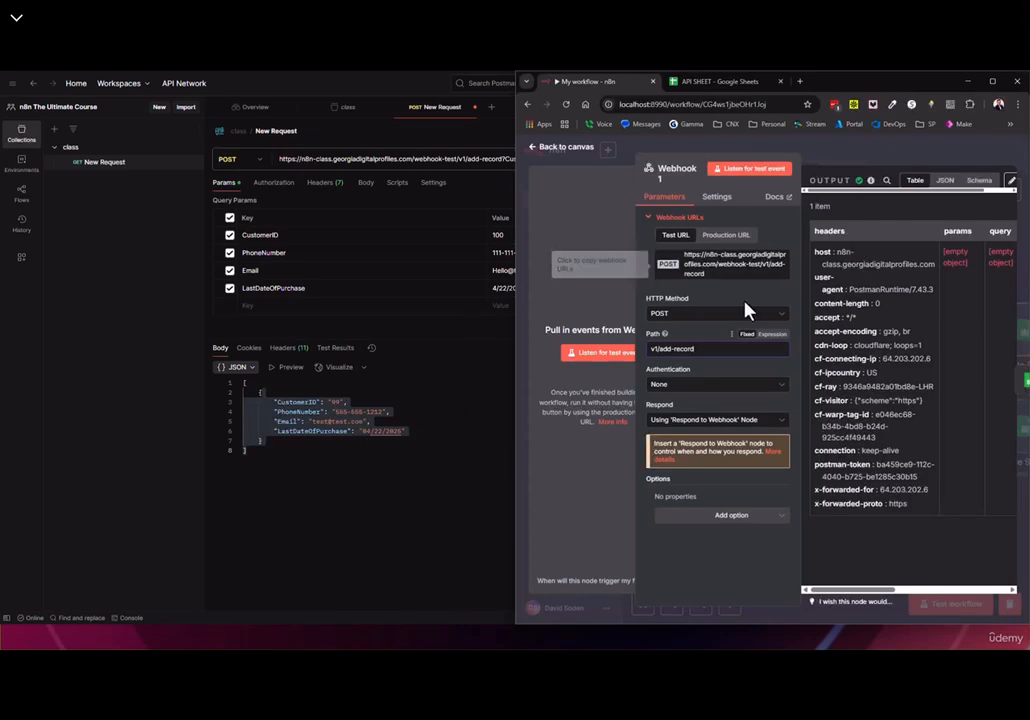
Save the Postman request, empty Google Sheets1's Values to Send, and stop the waiting test run
left_click(394, 521)
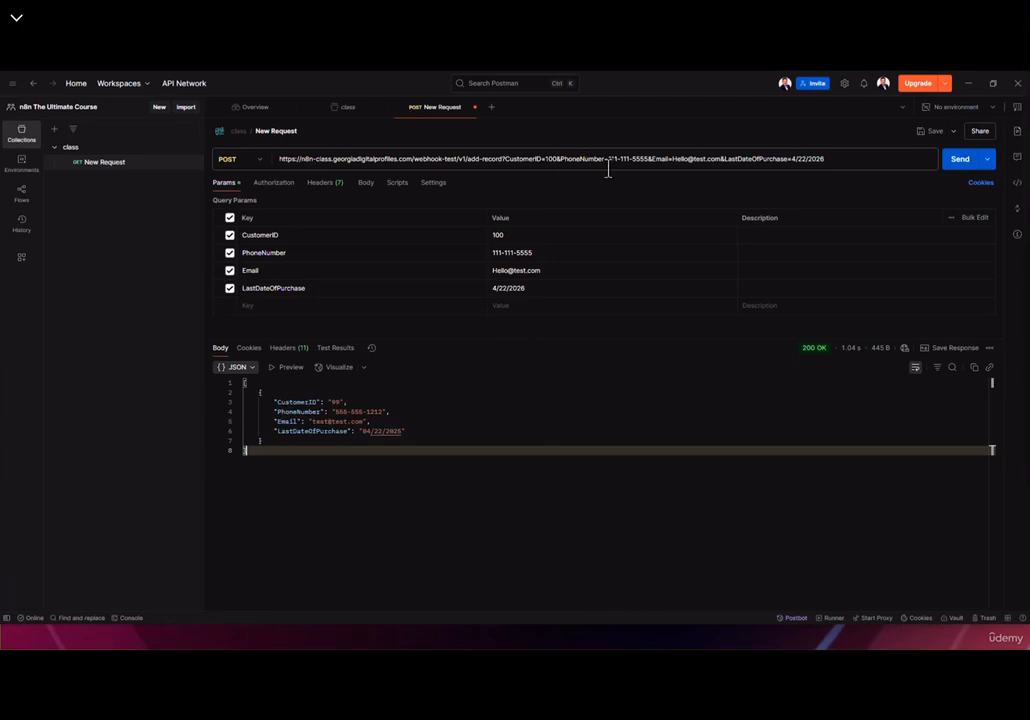
left_click(933, 135)
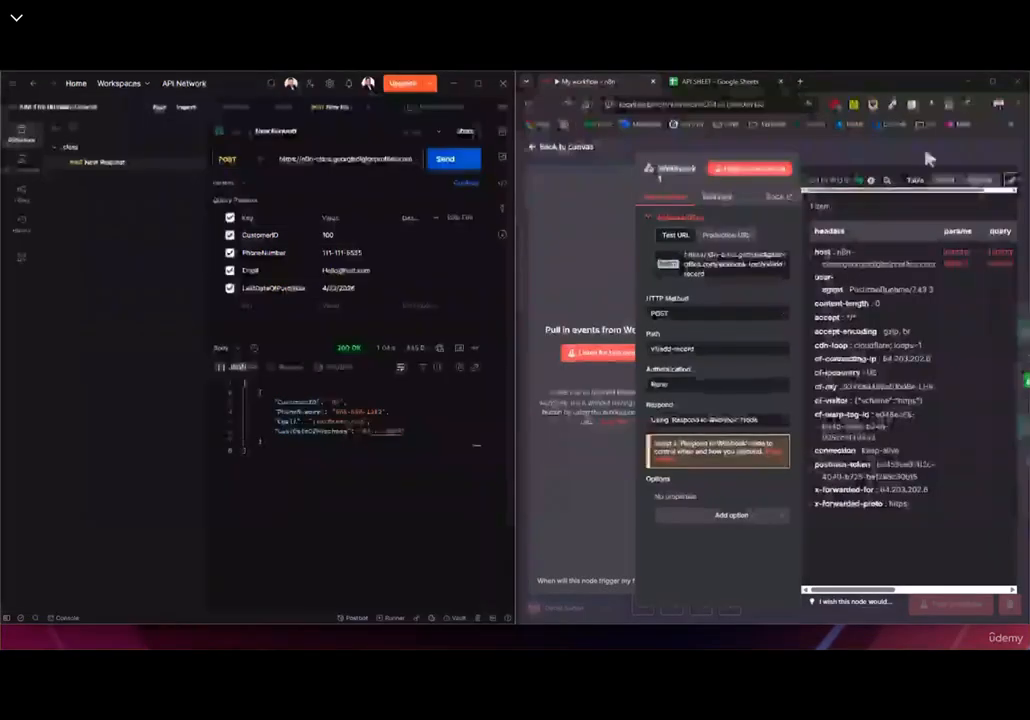
left_click(563, 160)
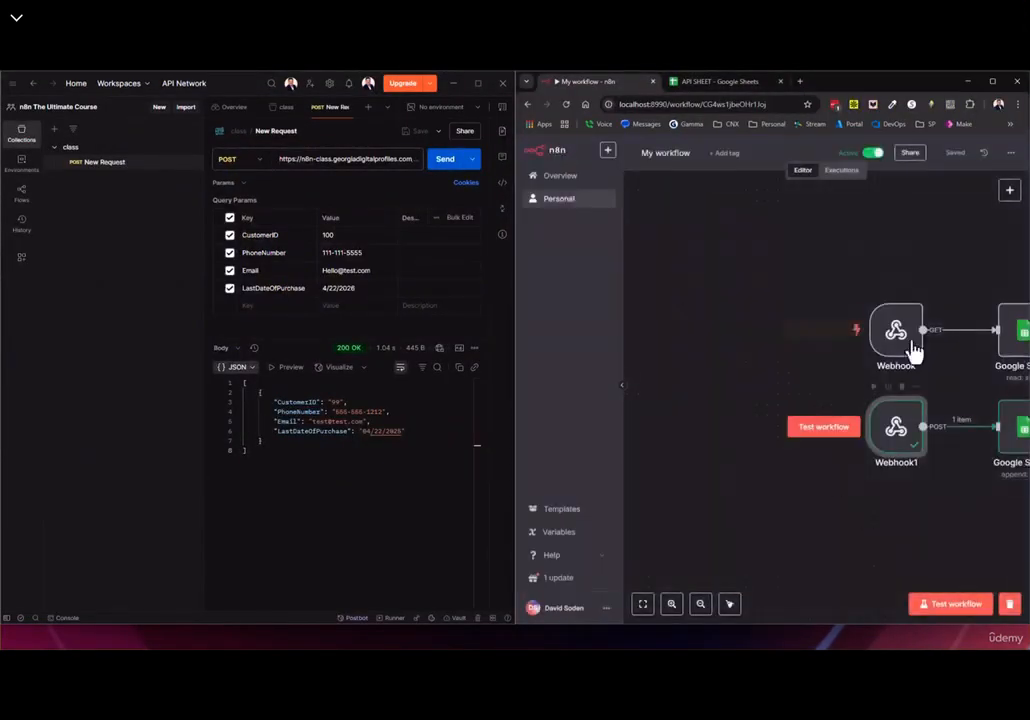
left_click_drag(920, 506, 784, 467)
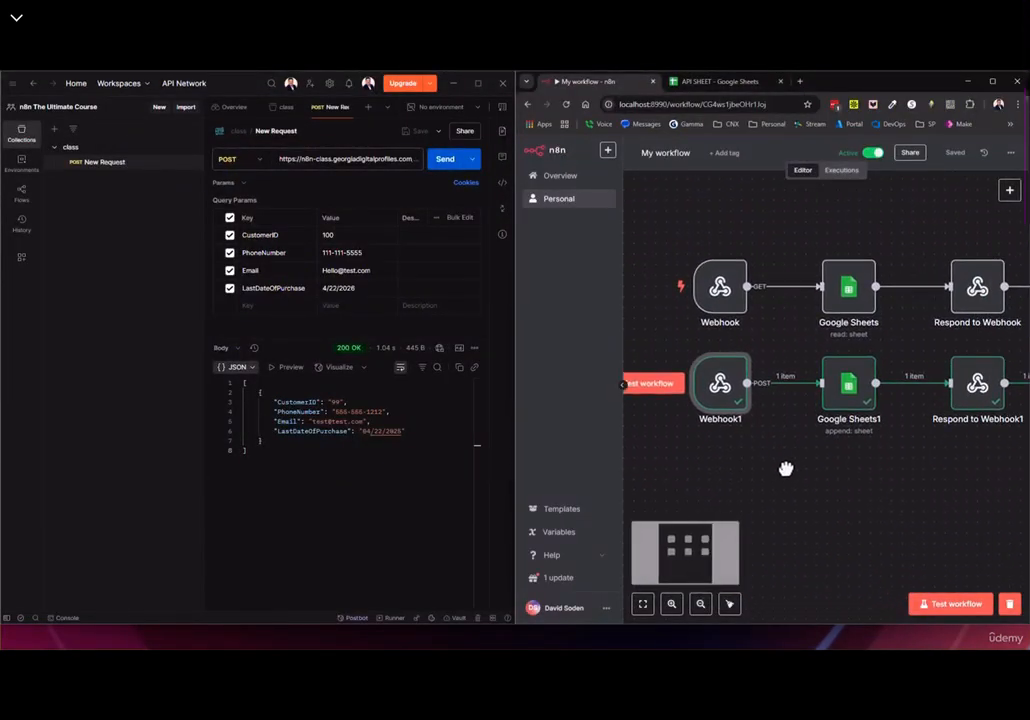
left_click(952, 610)
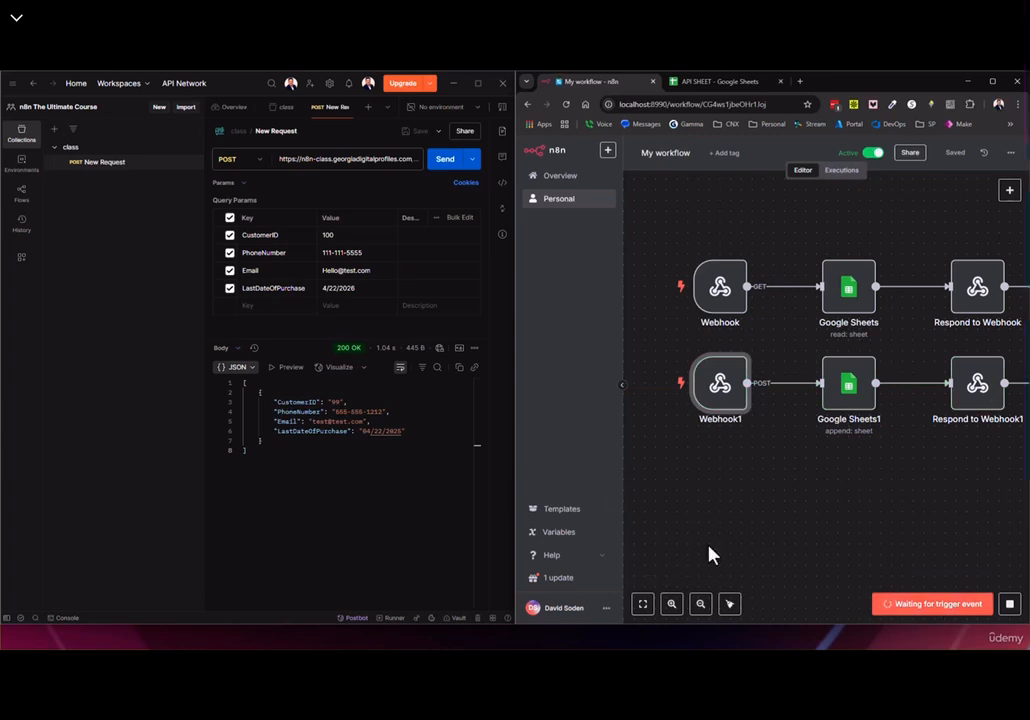
double_click(855, 406)
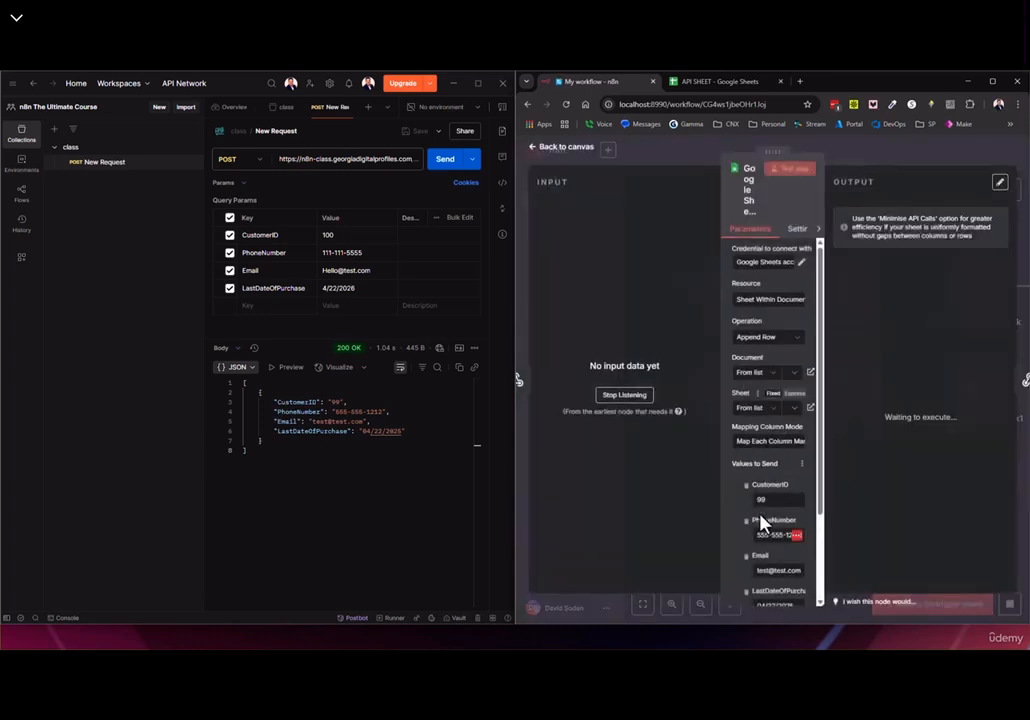
scroll(772, 432, "down", 2)
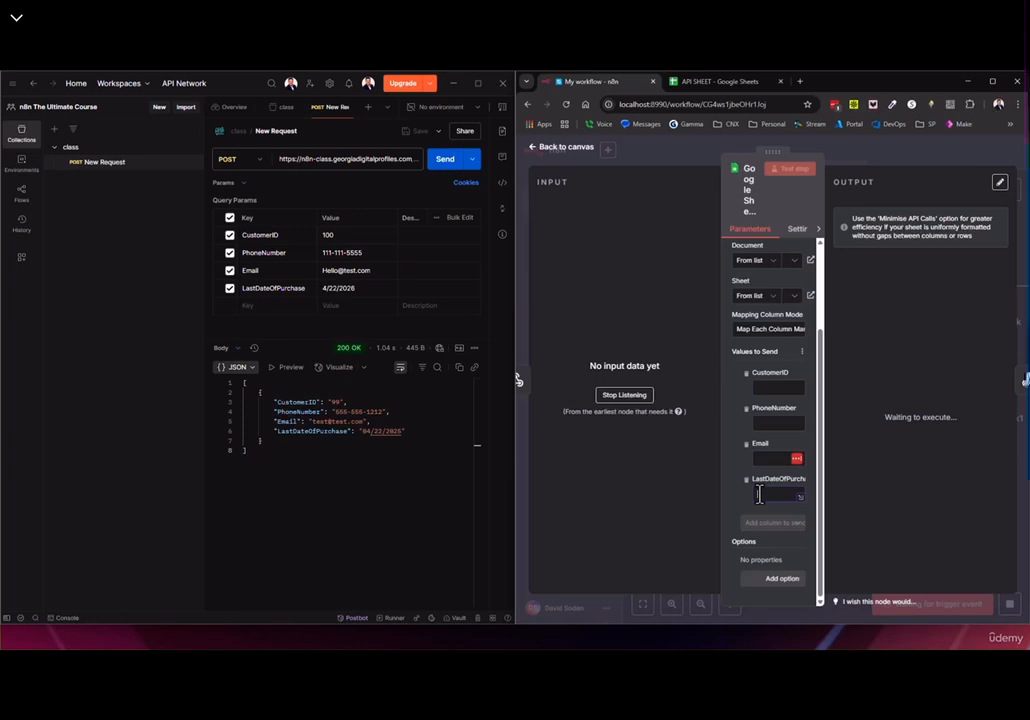
left_click(557, 150)
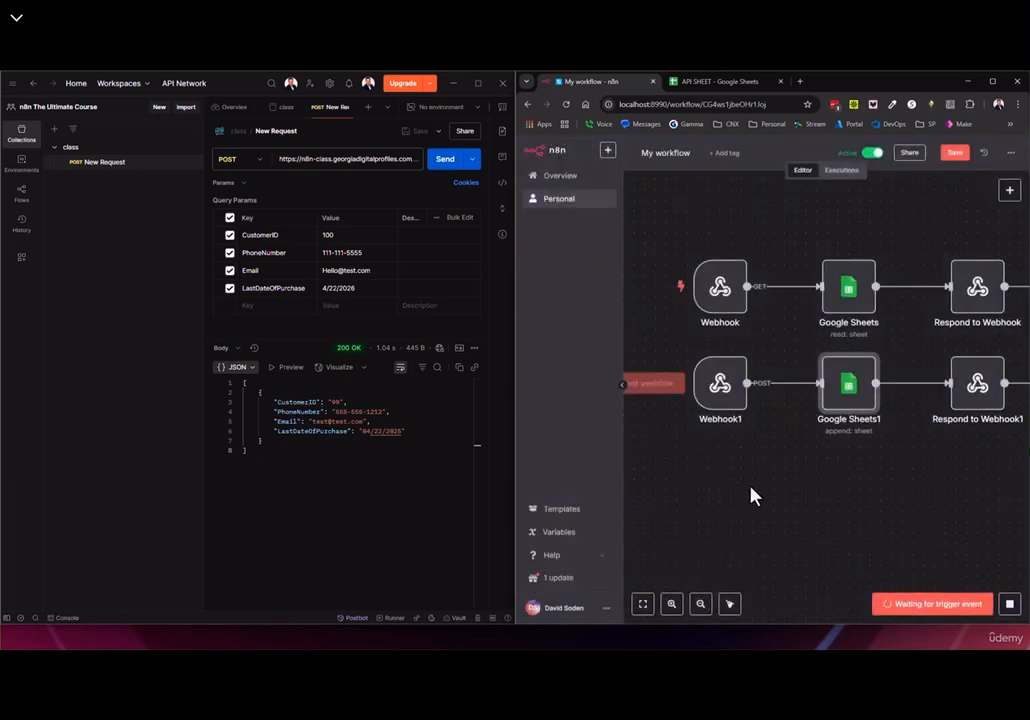
left_click(1010, 605)
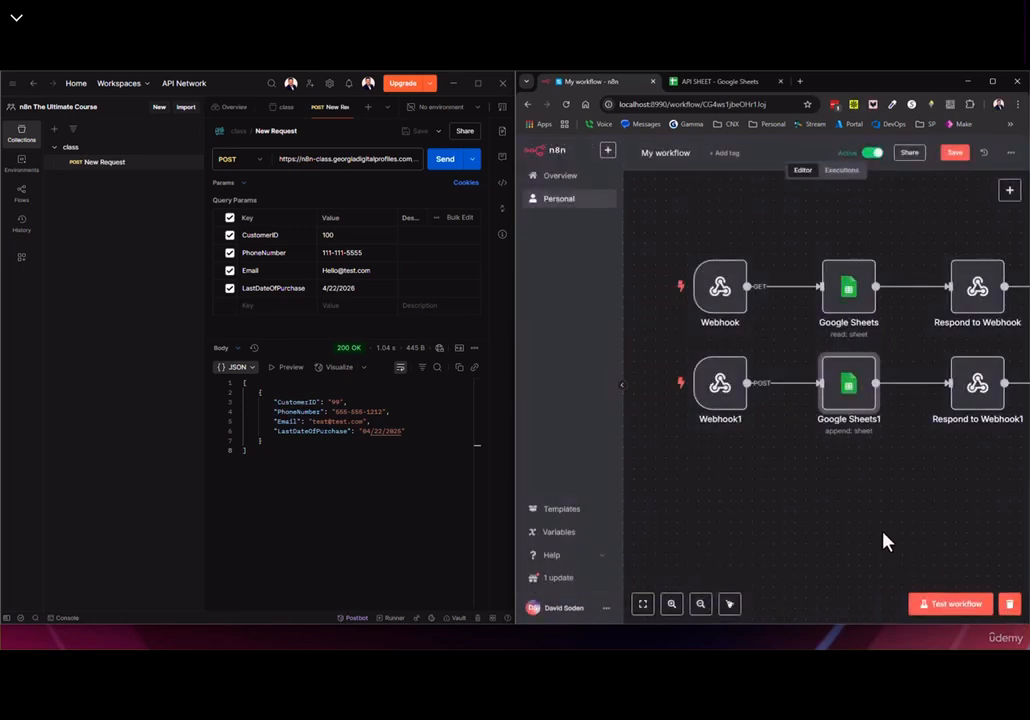
Have Webhook1 listen for a test event and catch the query-parameter request sent from Postman
left_click(726, 394)
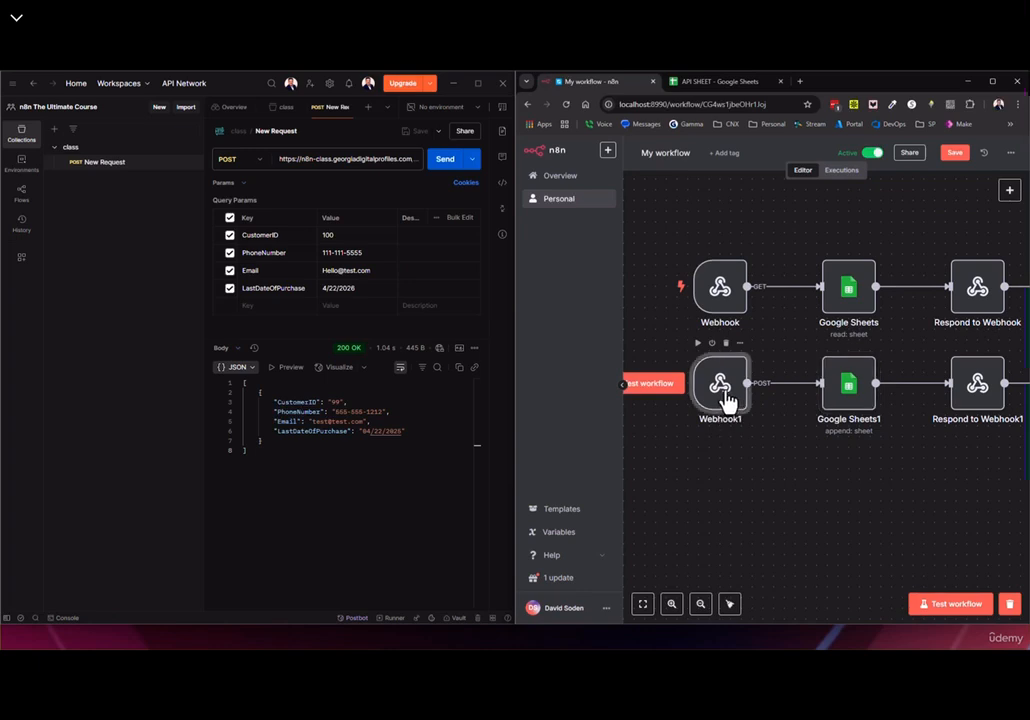
double_click(726, 395)
left_click(730, 172)
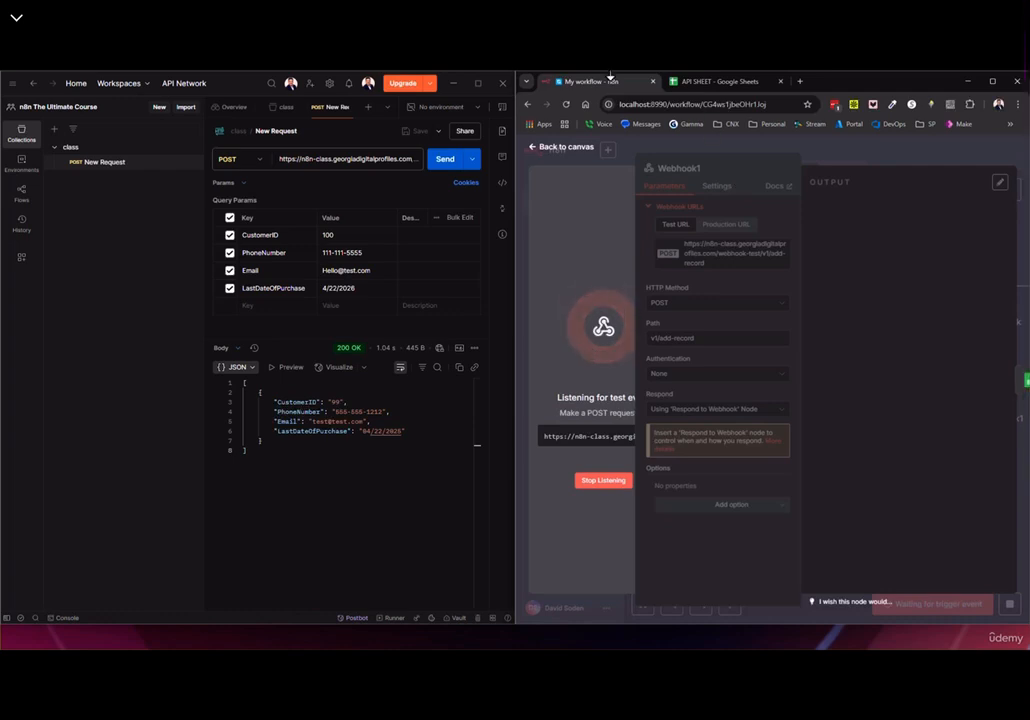
left_click(443, 162)
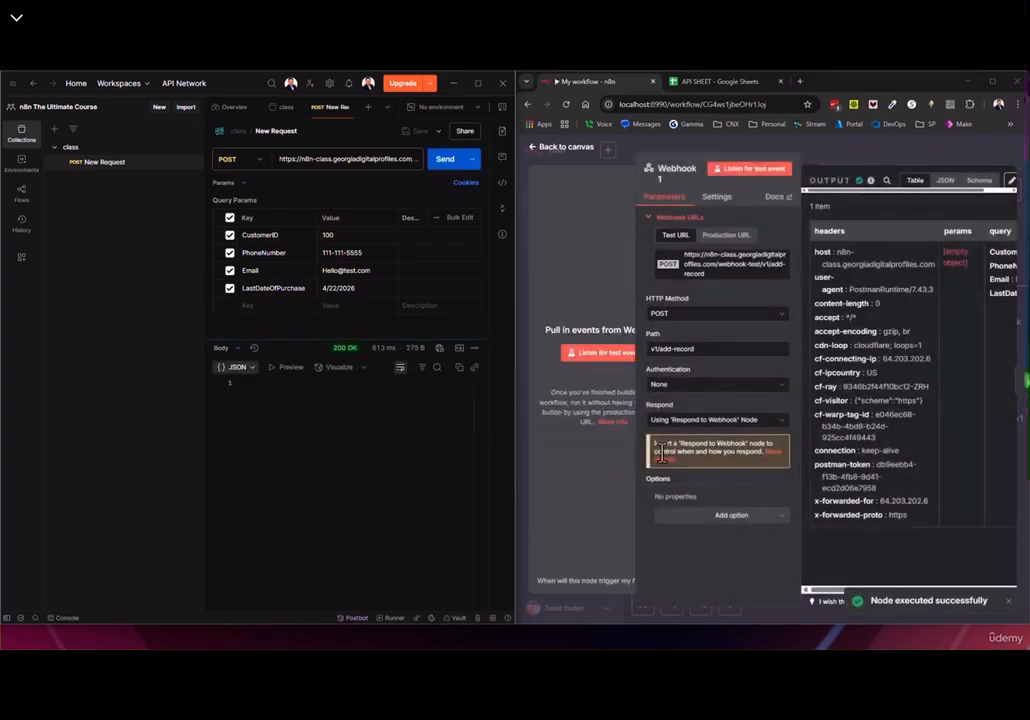
left_click(994, 84)
left_click(52, 150)
mouse_move(210, 379)
left_mouse_down()
mouse_move(227, 361)
mouse_move(221, 388)
mouse_move(211, 379)
left_mouse_up()
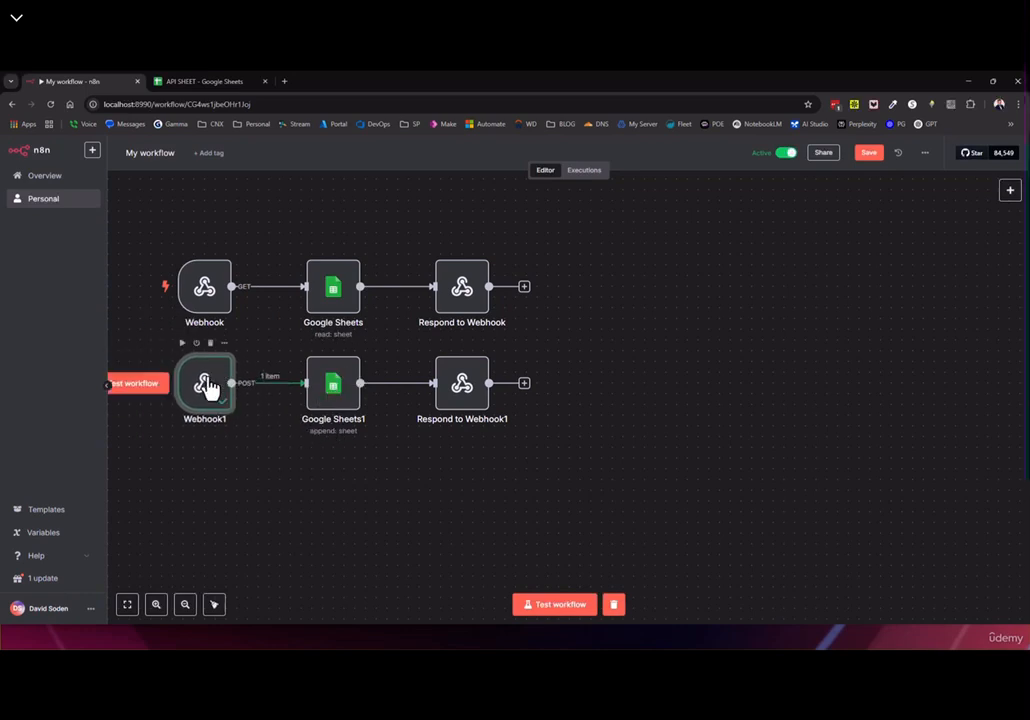
In Google Sheets1, map the webhook's query CustomerID into the CustomerID column
double_click(345, 393)
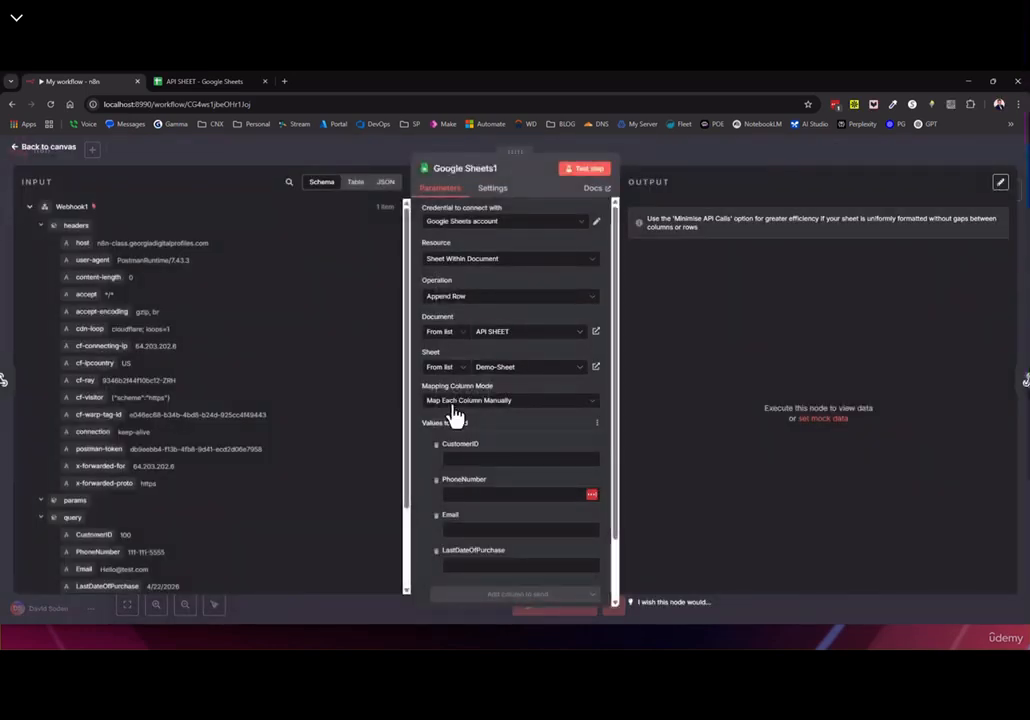
left_click(41, 227)
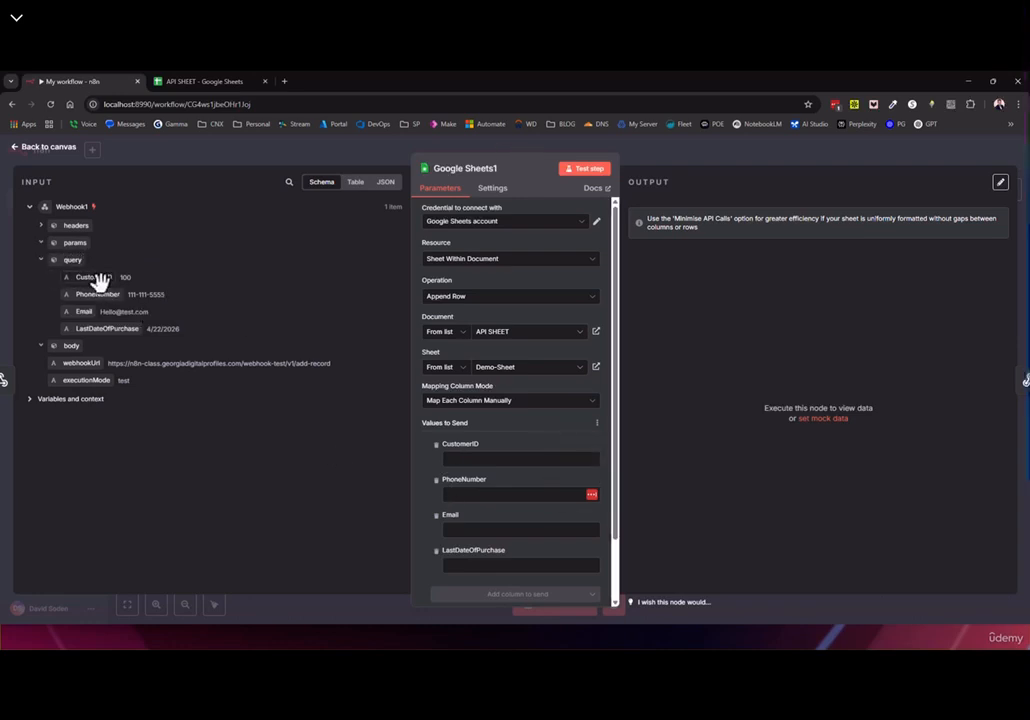
left_click_drag(85, 280, 462, 458)
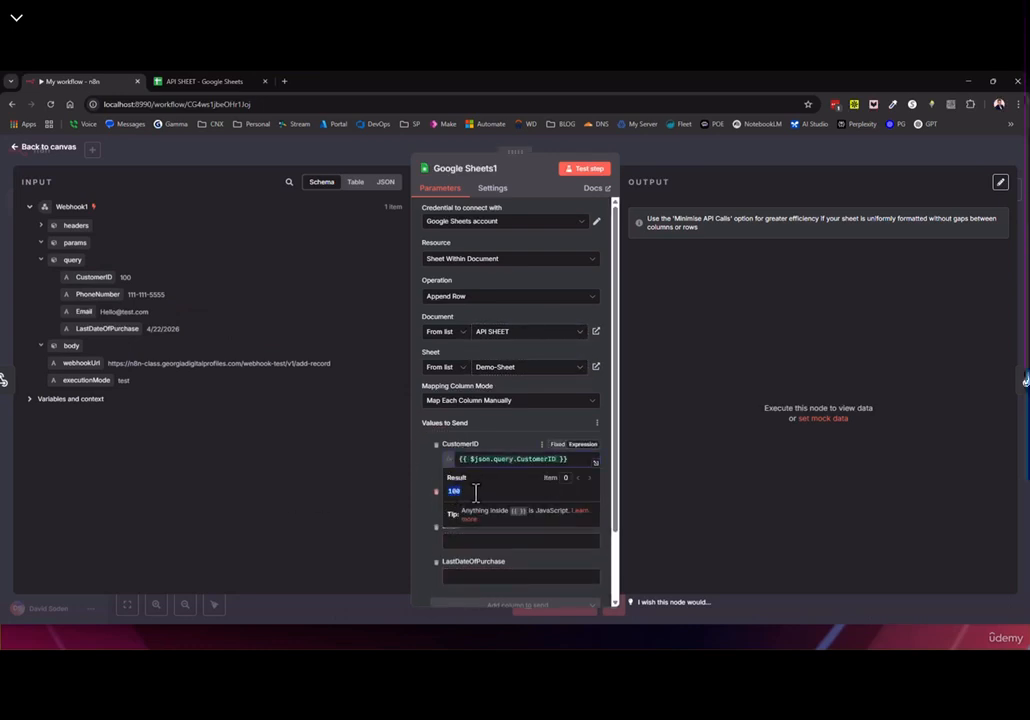
left_click(563, 458)
type(".")
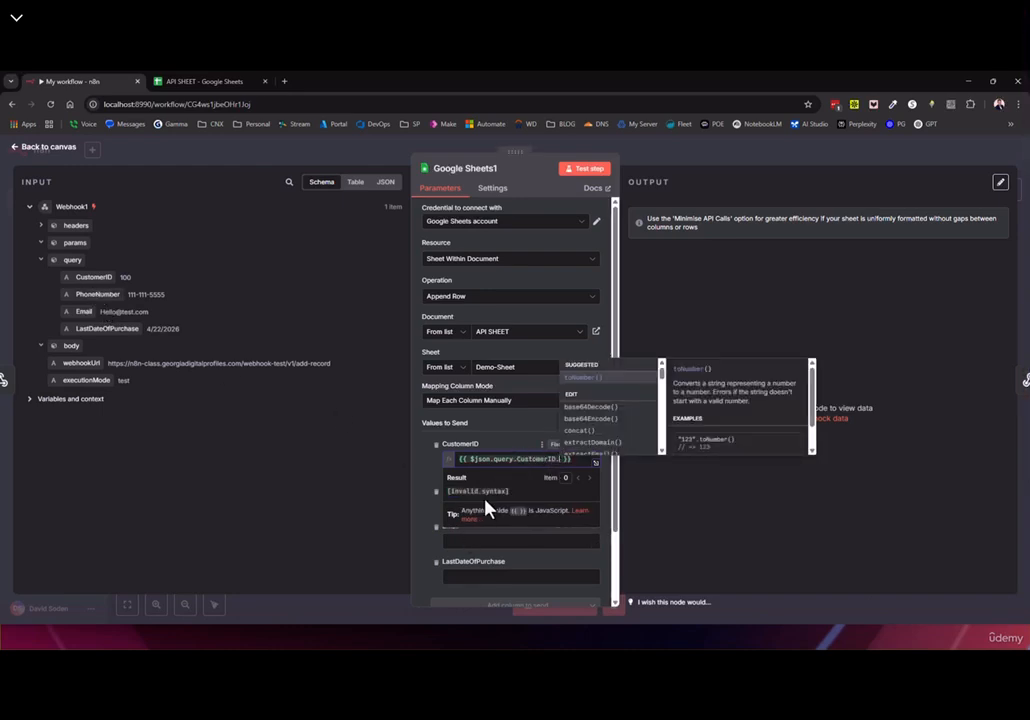
key("BackSpace")
left_click(320, 497)
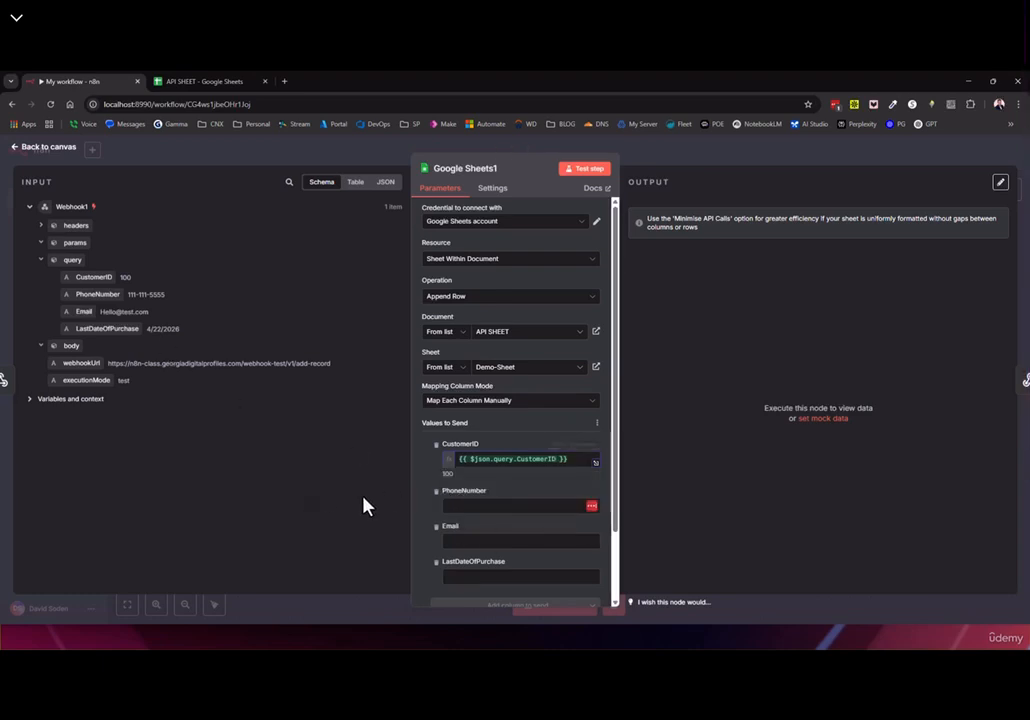
Map PhoneNumber, Email and LastDateOfPurchase into their columns and test-run the step
left_click_drag(100, 297, 457, 553)
left_click_drag(100, 328, 530, 597)
scroll(566, 442, "down", 2)
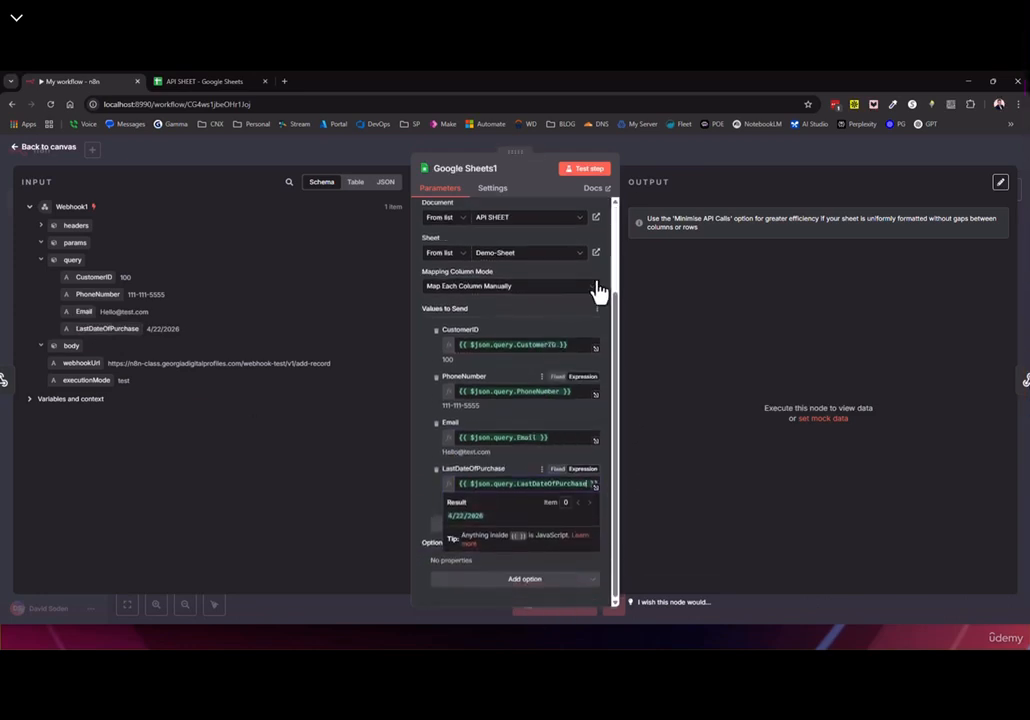
left_click(585, 172)
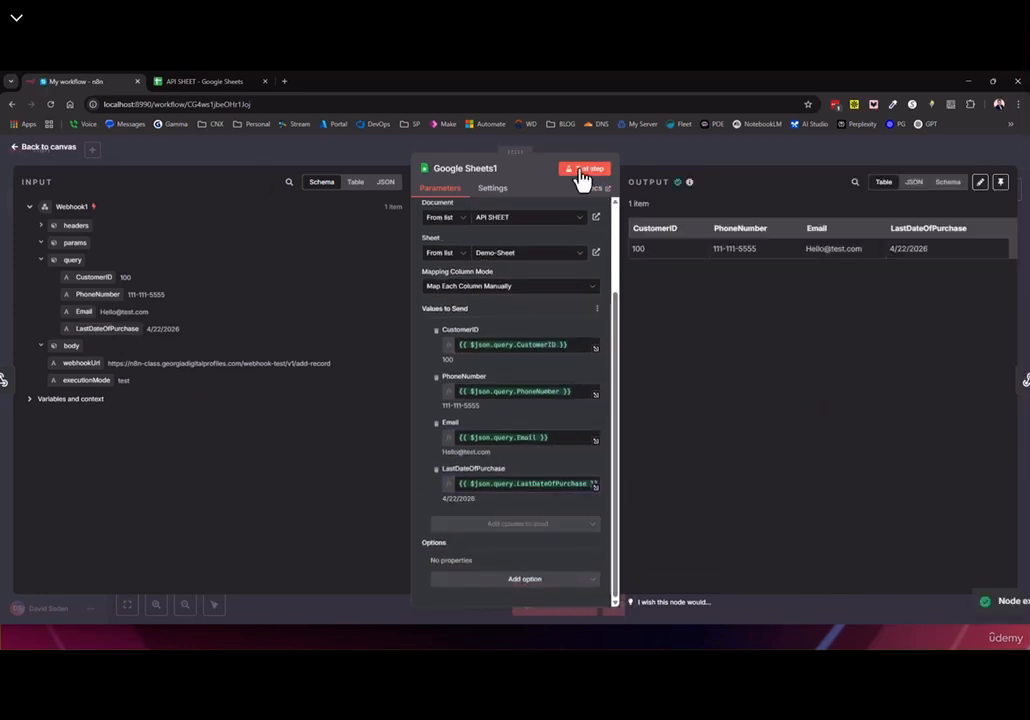
left_click(44, 142)
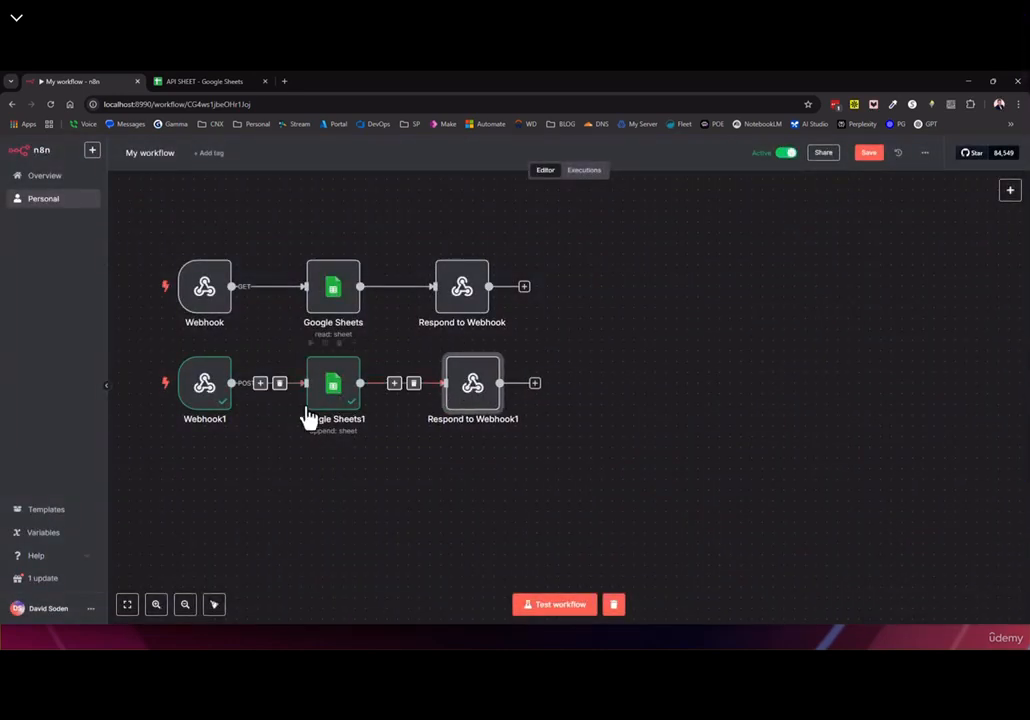
Locate the appended rows 52–53 in API SHEET and browse the Table1 options
left_click(205, 81)
scroll(260, 510, "down", 4)
scroll(240, 485, "down", 15)
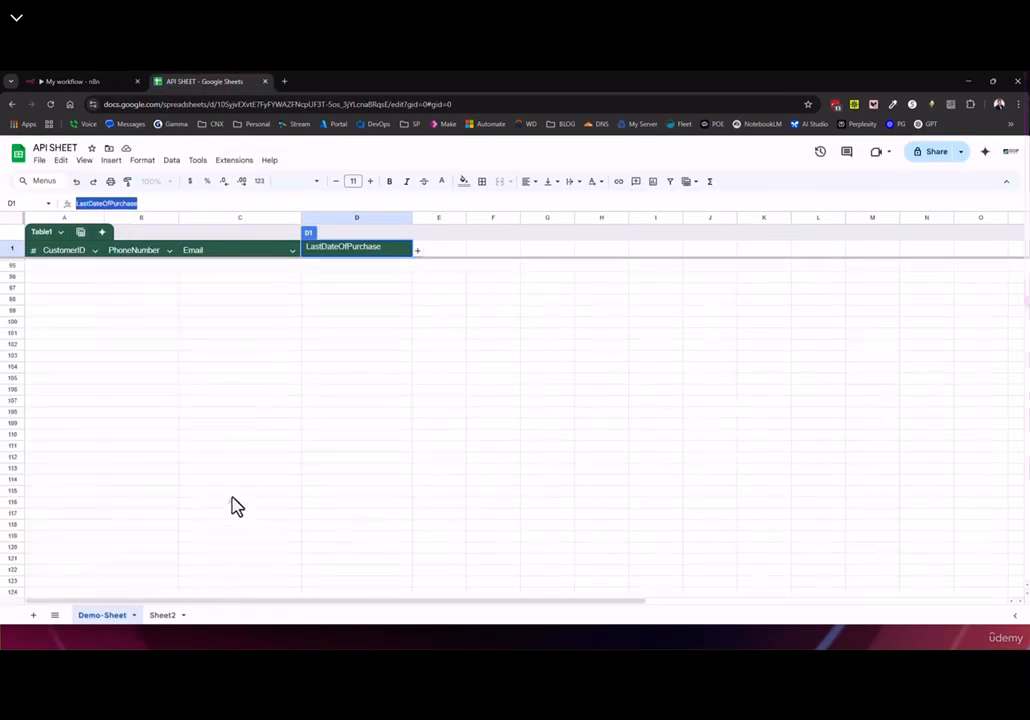
scroll(110, 420, "up", 5)
left_click_drag(80, 379, 389, 387)
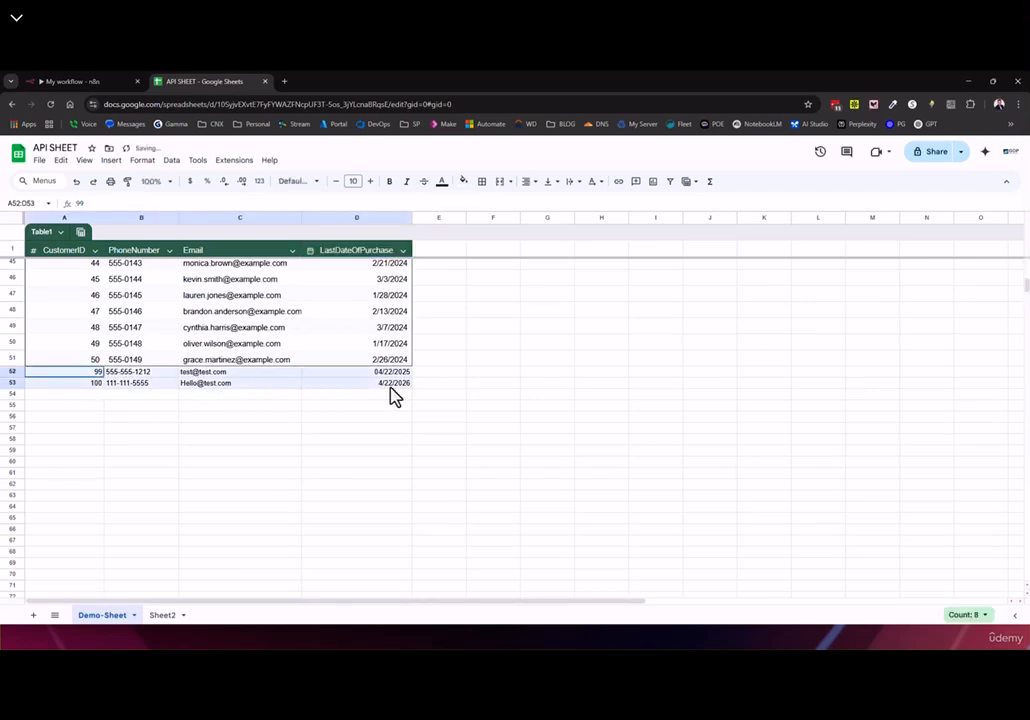
left_click(60, 232)
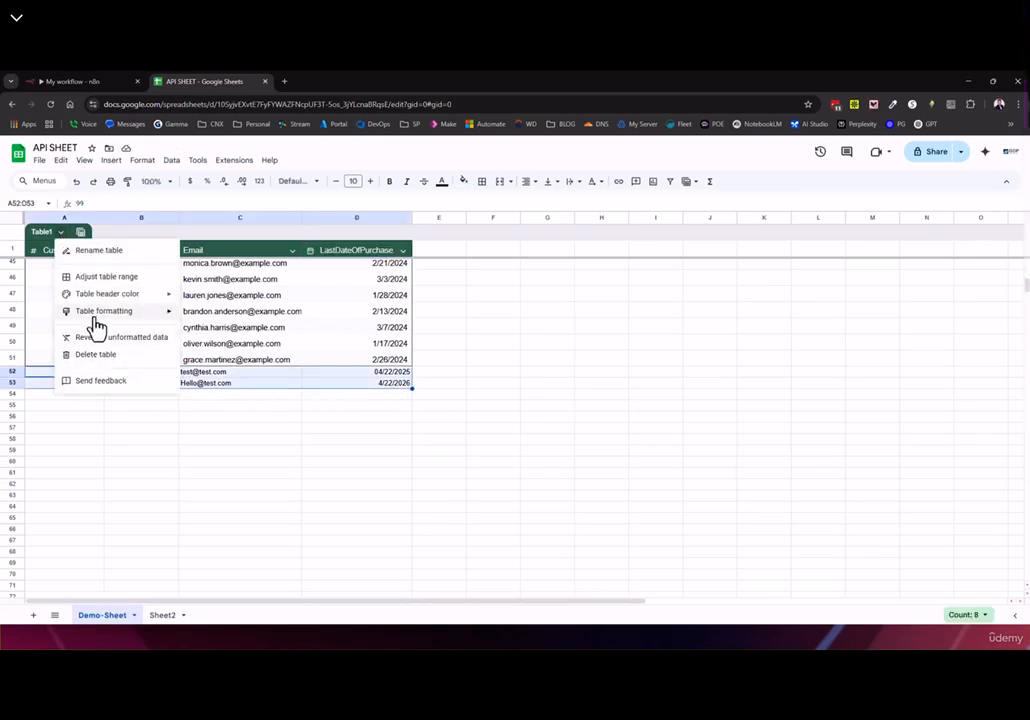
mouse_move(95, 322)
left_click(546, 329)
left_click(60, 233)
left_click_drag(136, 461, 134, 450)
left_click(81, 232)
left_click(336, 429)
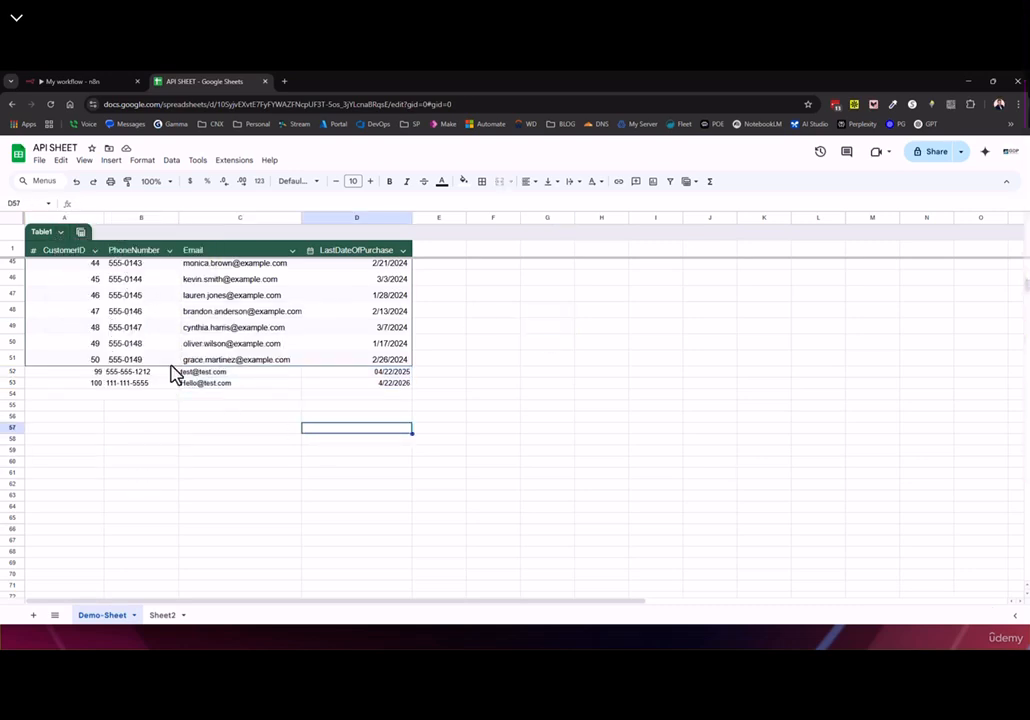
Clear rows 52–55 holding test CustomerIDs 99 and 100, then return to n8n
left_click_drag(90, 375, 402, 414)
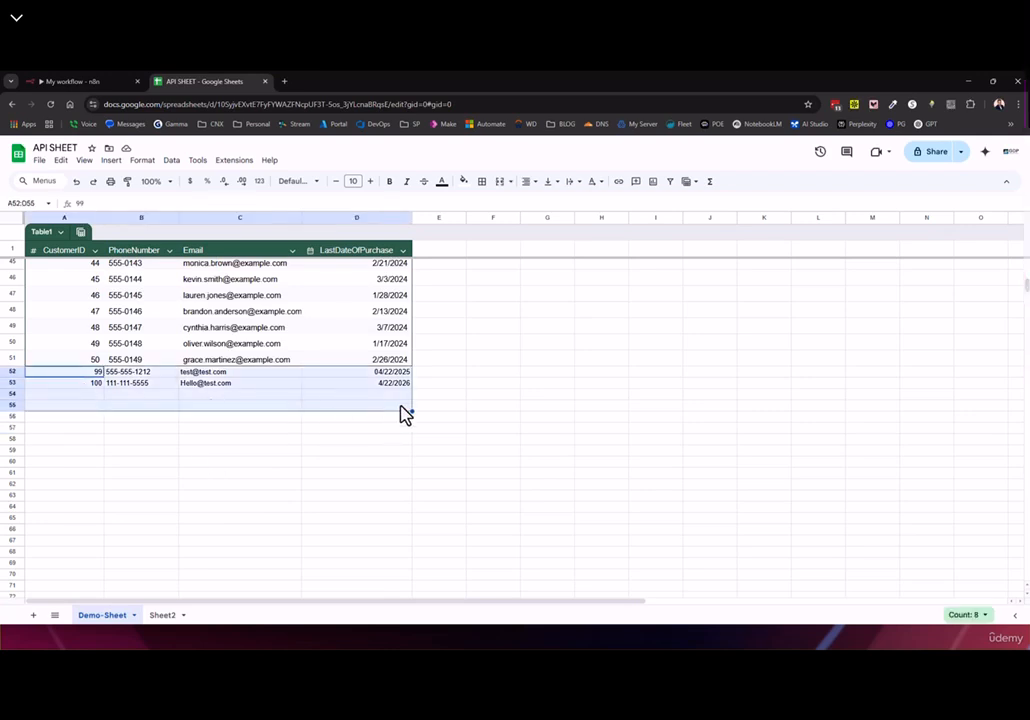
key("Delete")
left_click(43, 80)
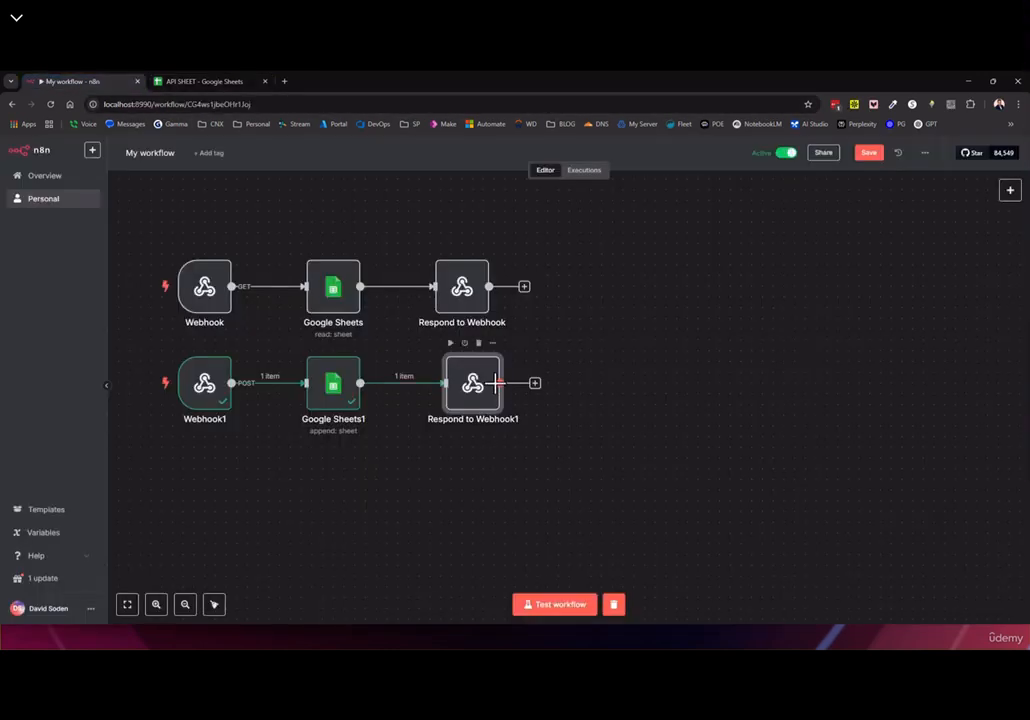
left_click(212, 80)
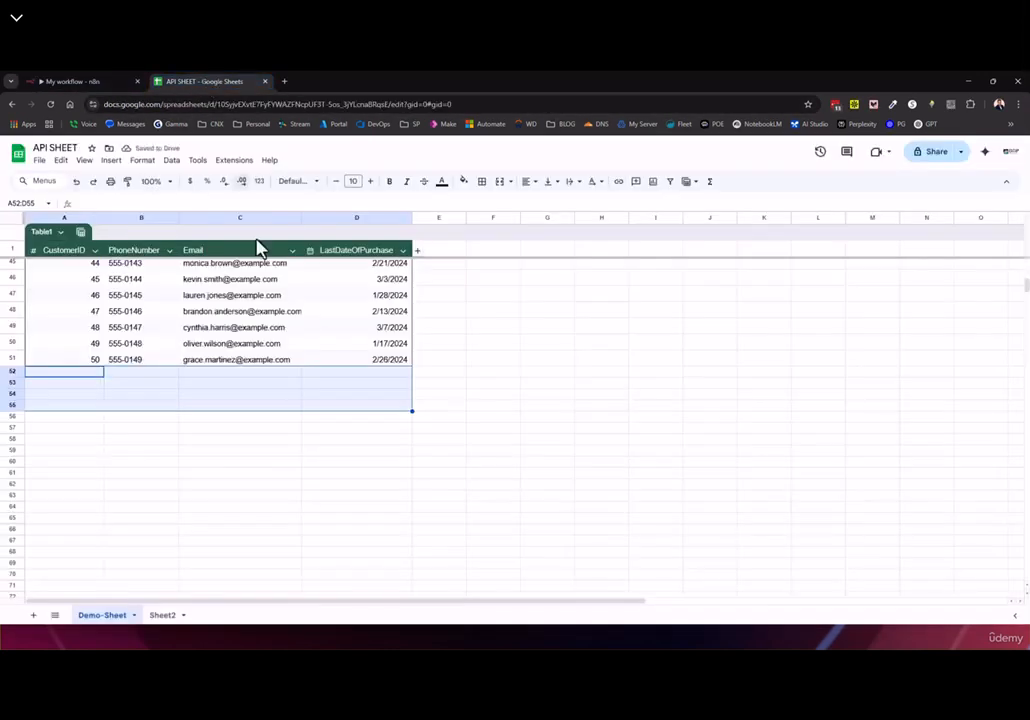
left_click(135, 80)
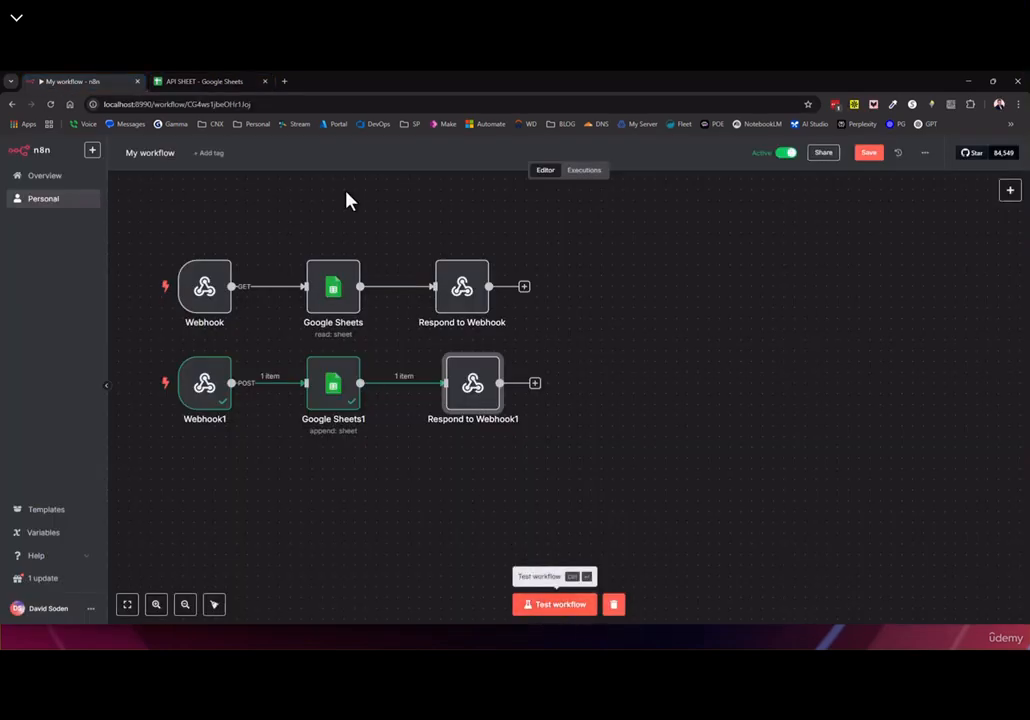
Copy Webhook1's production URL and save the workflow
double_click(213, 395)
left_click(330, 227)
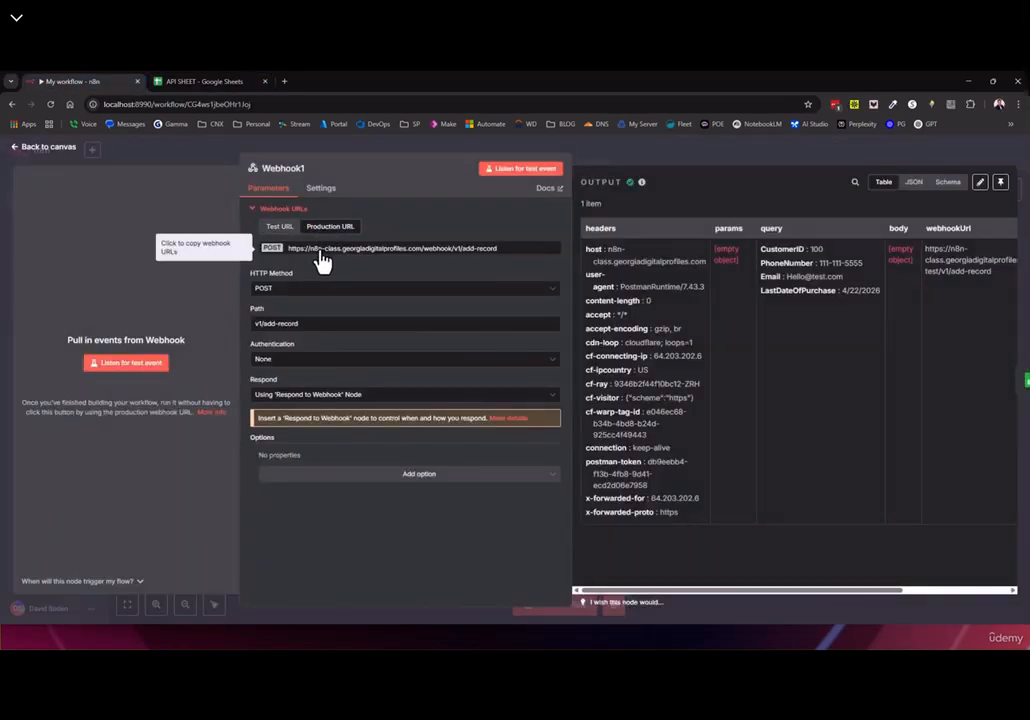
left_click(320, 254)
left_click(40, 147)
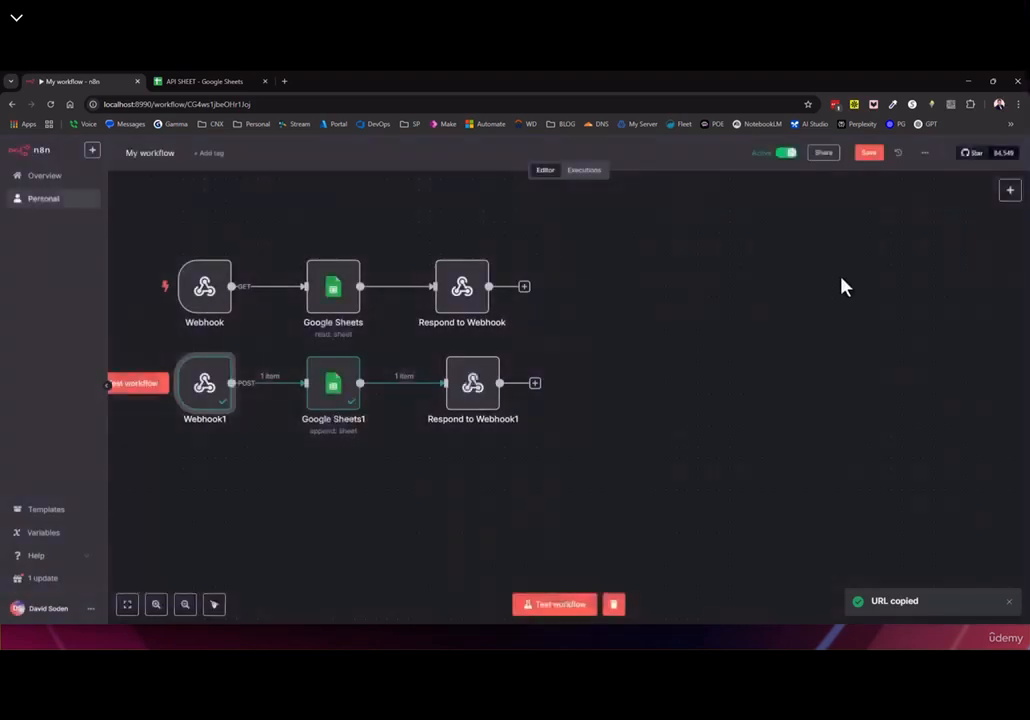
left_click(870, 154)
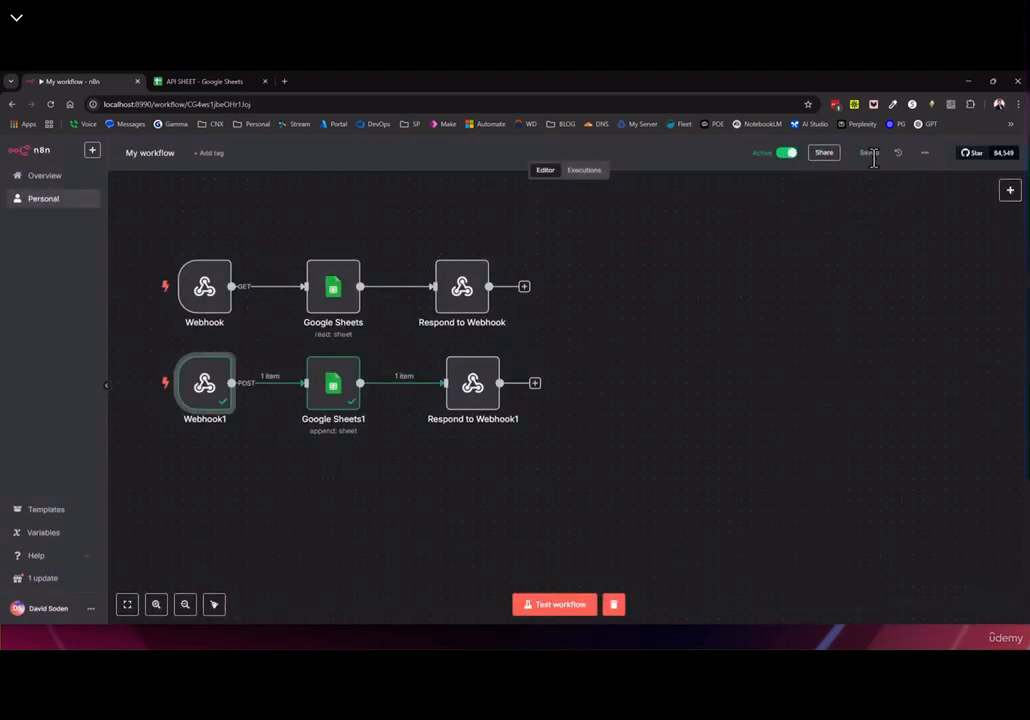
Show the workflow's Executions list beside Postman and scroll through recent runs
double_click(926, 90)
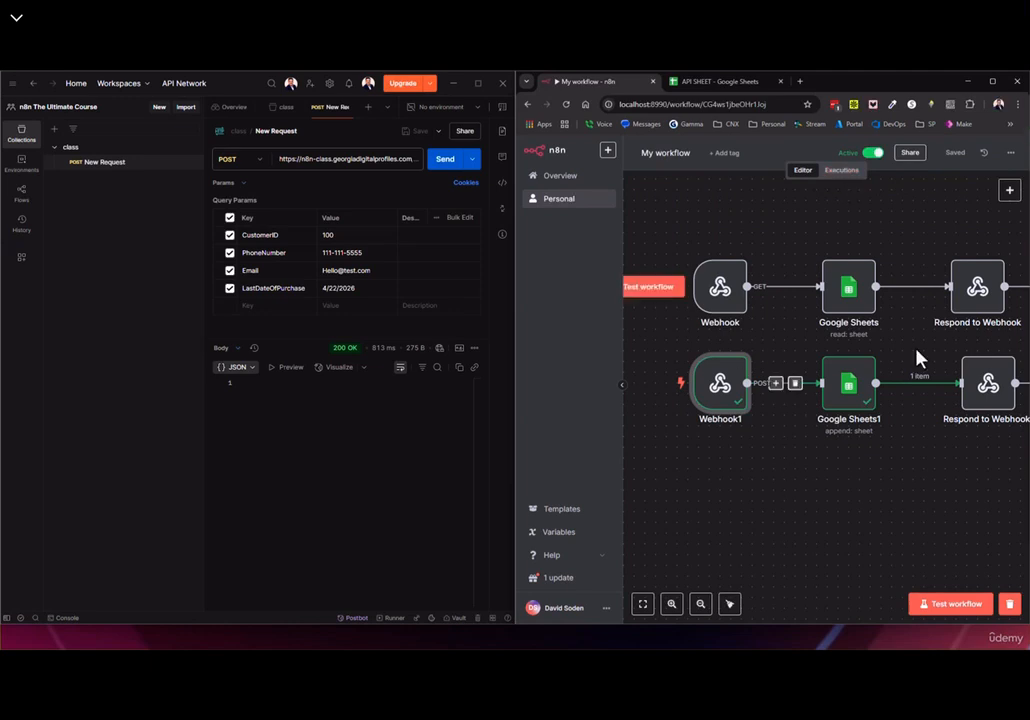
left_click(841, 170)
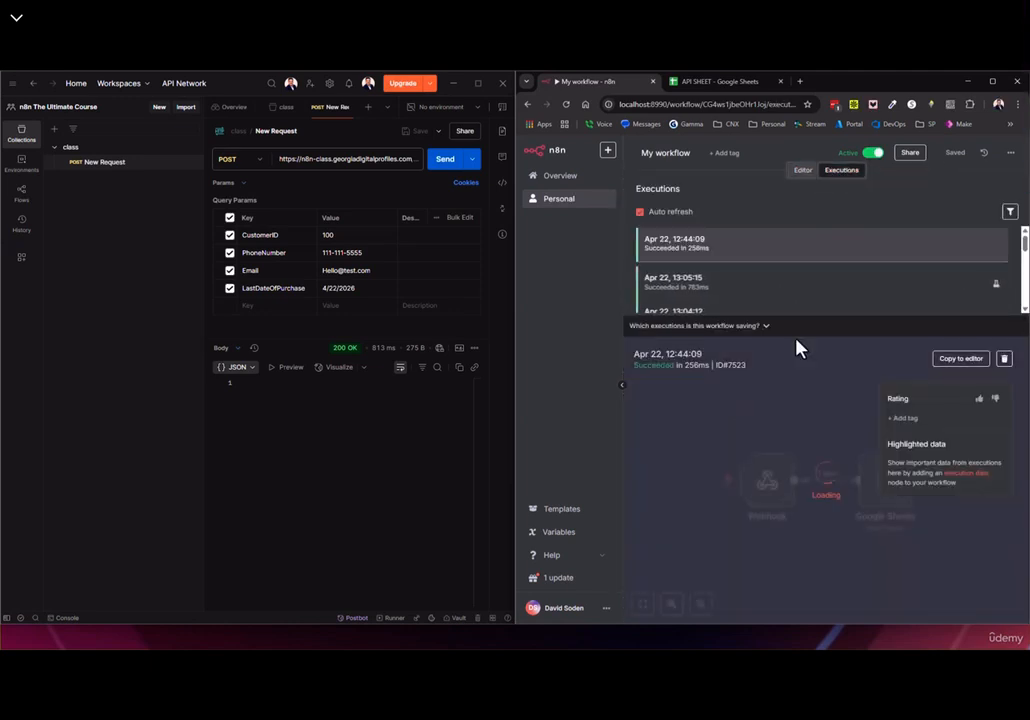
scroll(731, 285, "down", 2)
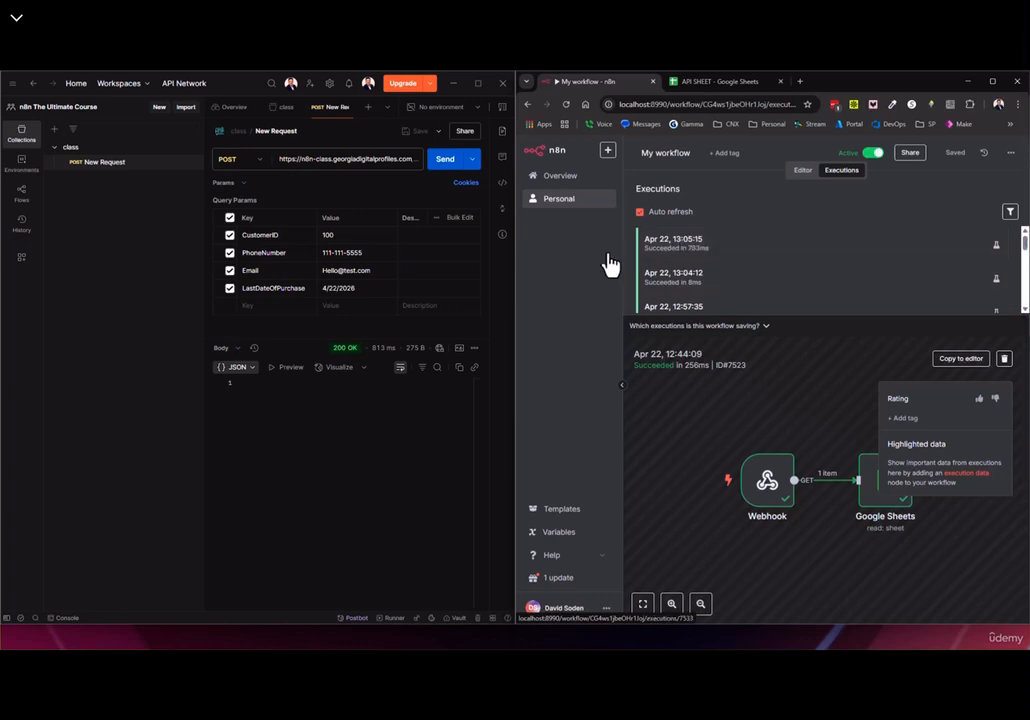
Replace Postman's request URL with the n8n webhook URL and send the POST request
left_click(366, 163)
key("ctrl+a")
key("BackSpace")
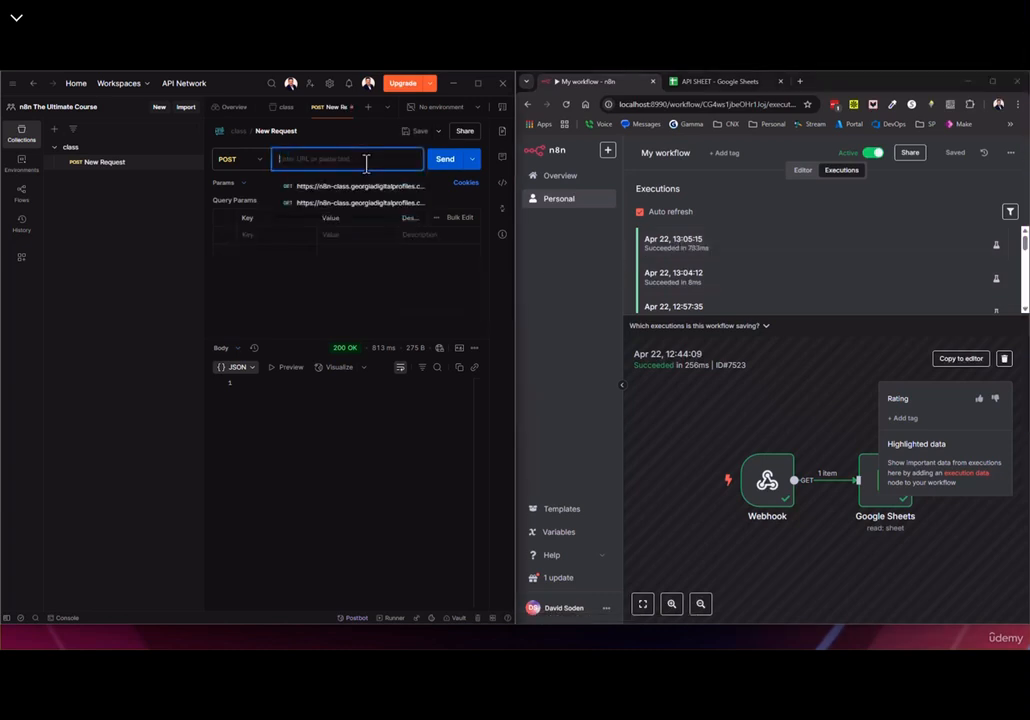
key("ctrl+v")
left_click(349, 271)
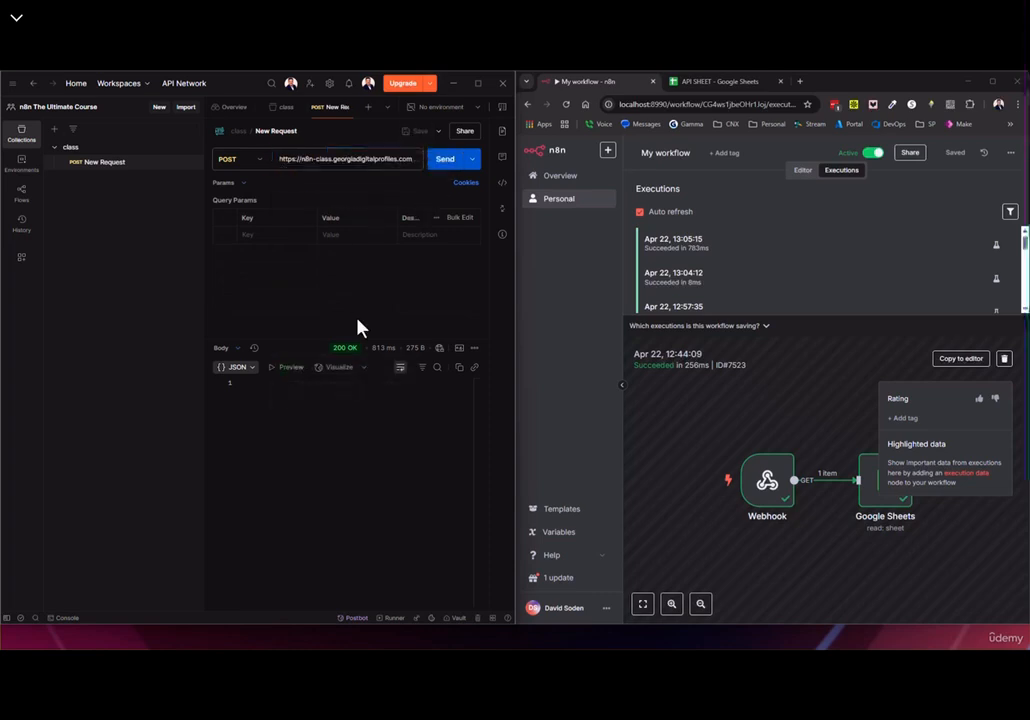
left_click(438, 166)
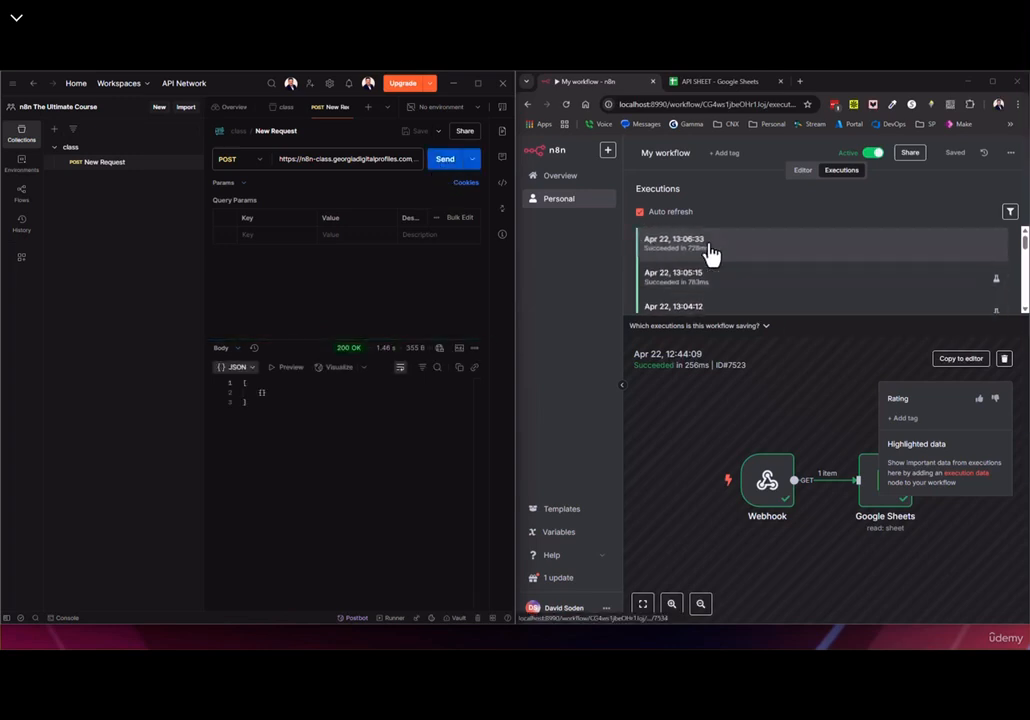
Check the newest 13:06:33 execution's details in n8n, then return to the workflow editor
left_click(700, 258)
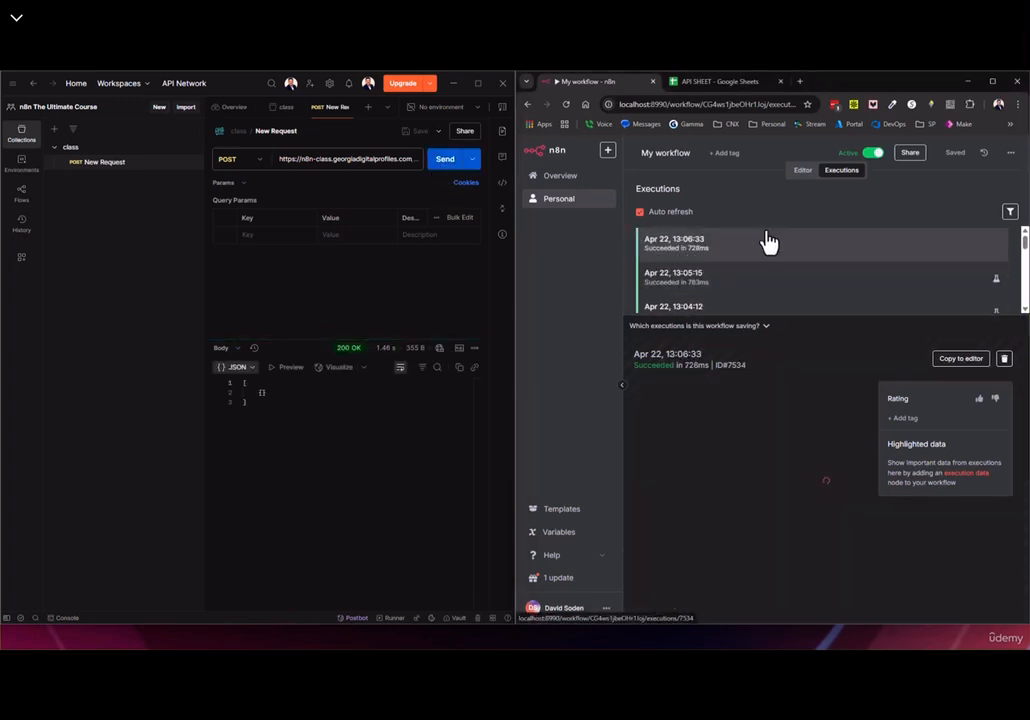
left_click(992, 81)
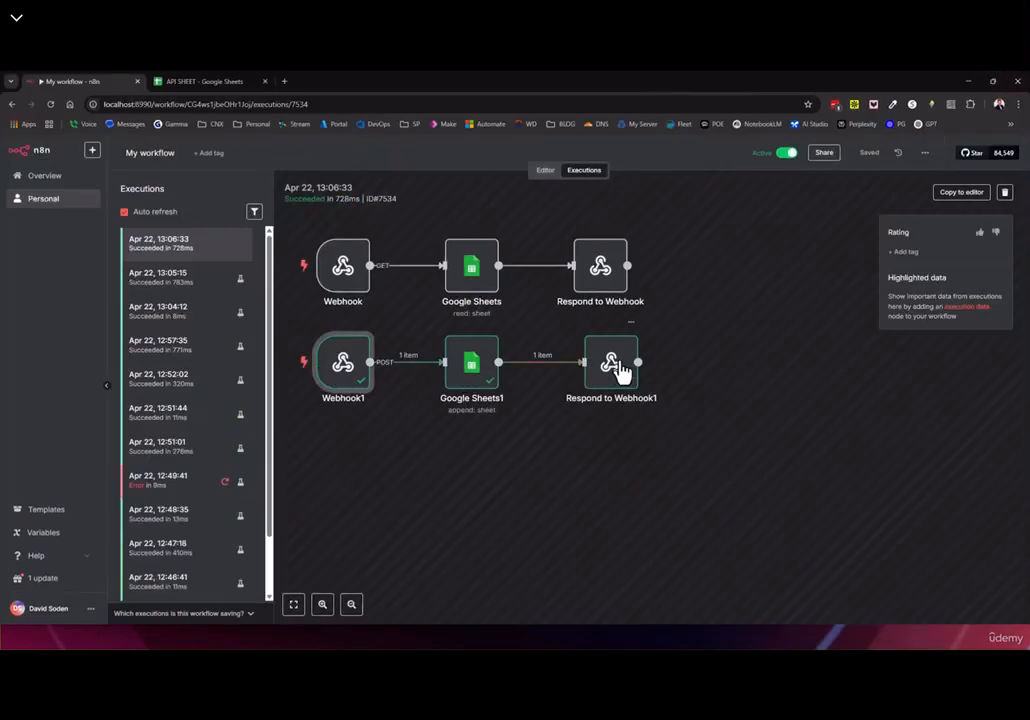
left_click(968, 81)
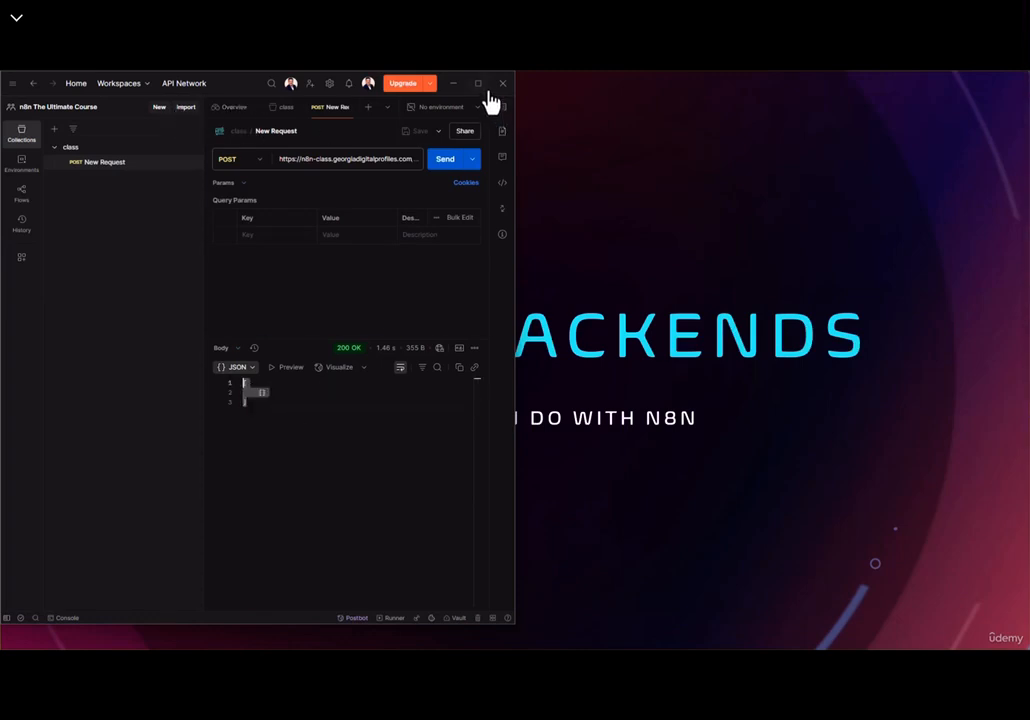
left_click(453, 84)
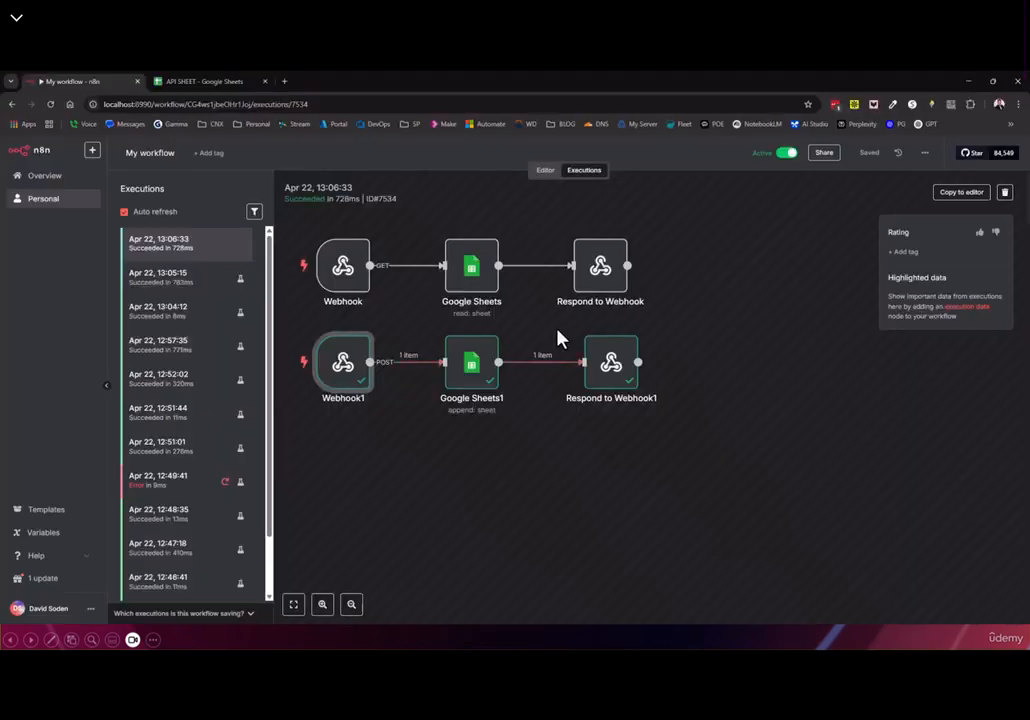
left_click(545, 171)
Make Respond to Webhook1 respond with JSON
double_click(471, 396)
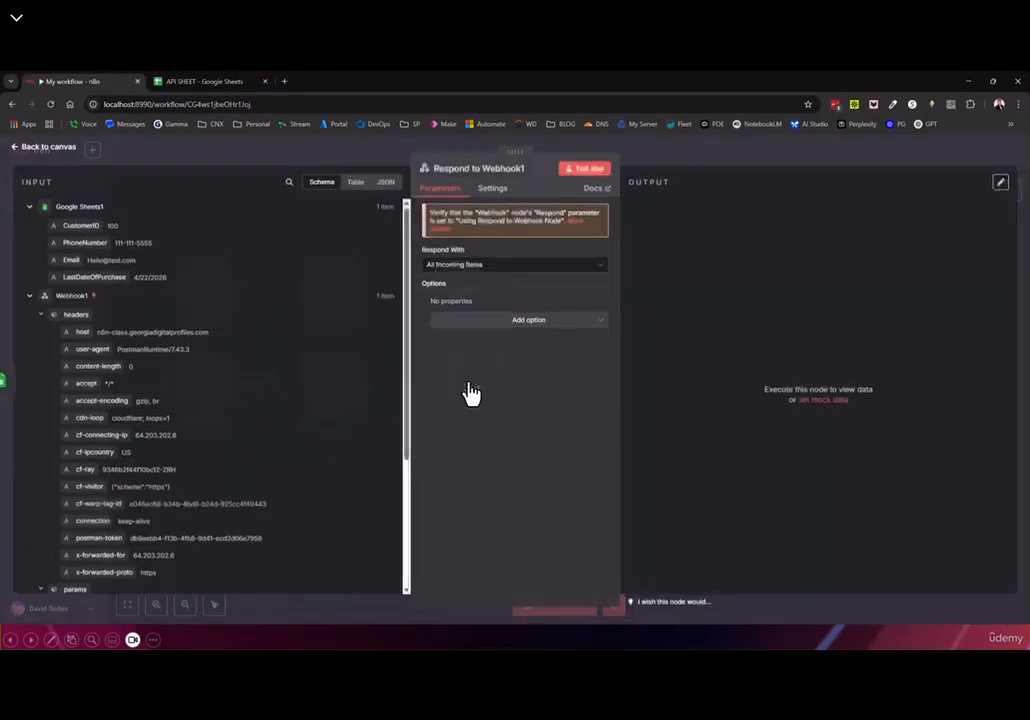
left_click(467, 266)
left_click(472, 380)
scroll(305, 370, "down", 4)
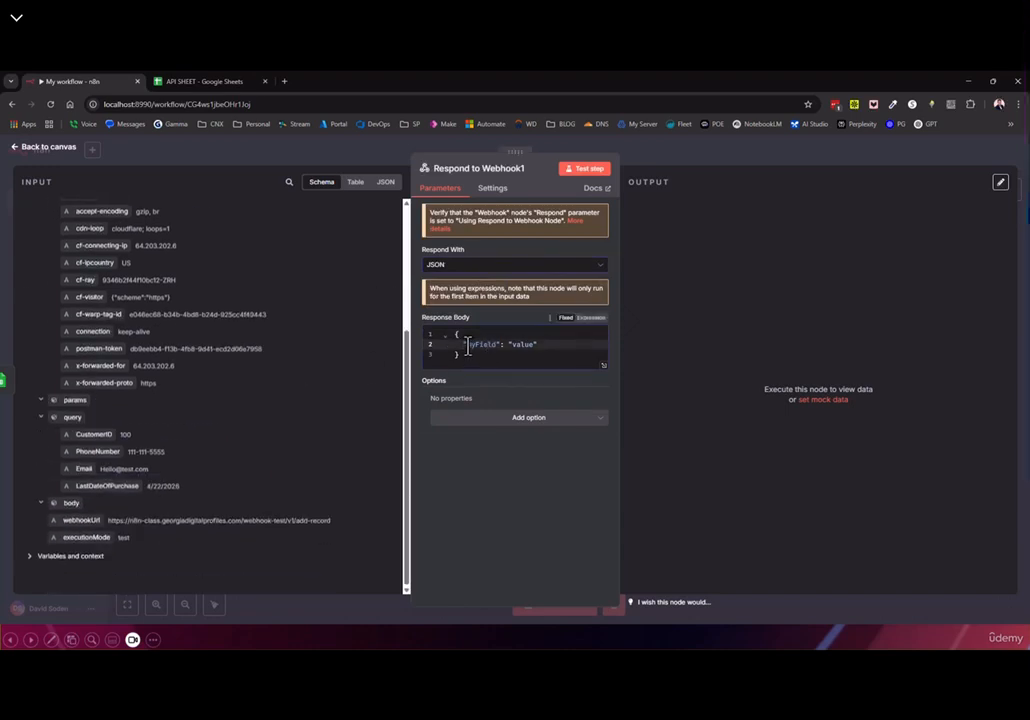
Replace the myField placeholder with a message reading 'the record was added'
key("BackSpace")
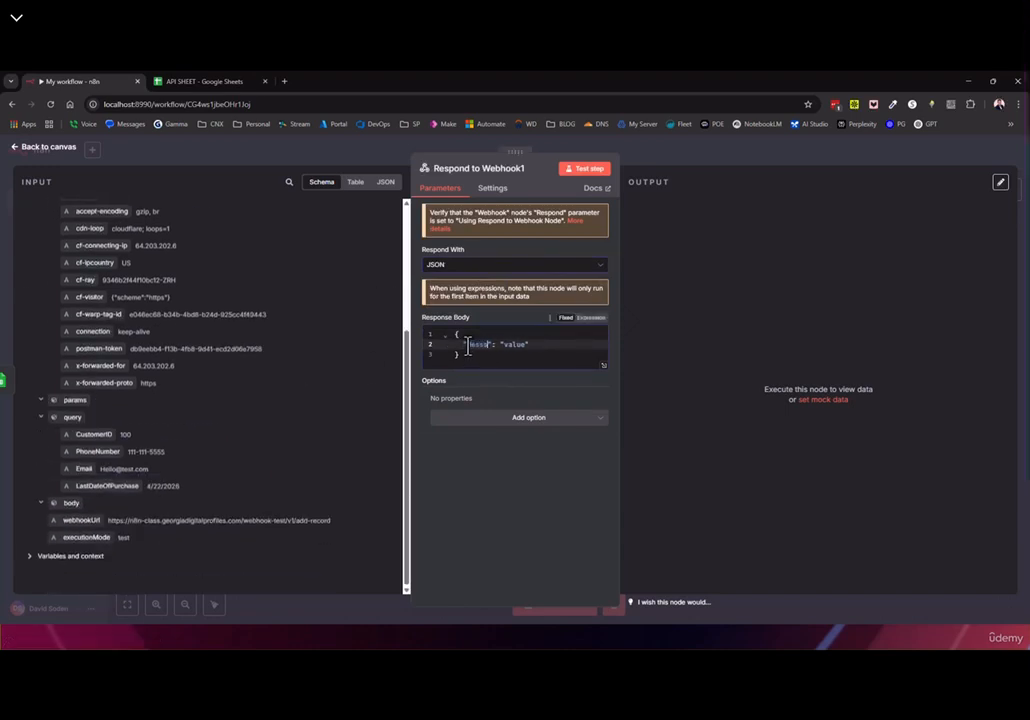
type("hhe re")
key("BackSpace")
key("BackSpace")
type("rd was added")
Insert #CustomerID into the message and end it with 'successfully'
left_click_drag(93, 434, 575, 370)
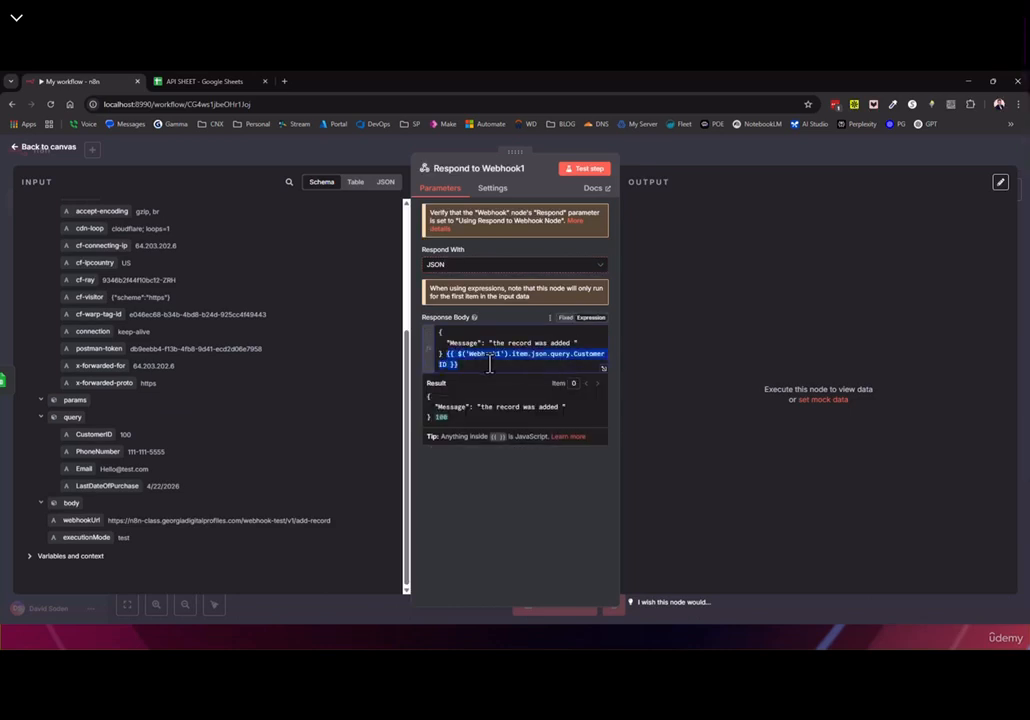
key("ctrl+z")
type("#")
type("{{ $('Webhook1').item.json.query.CustomerID }}")
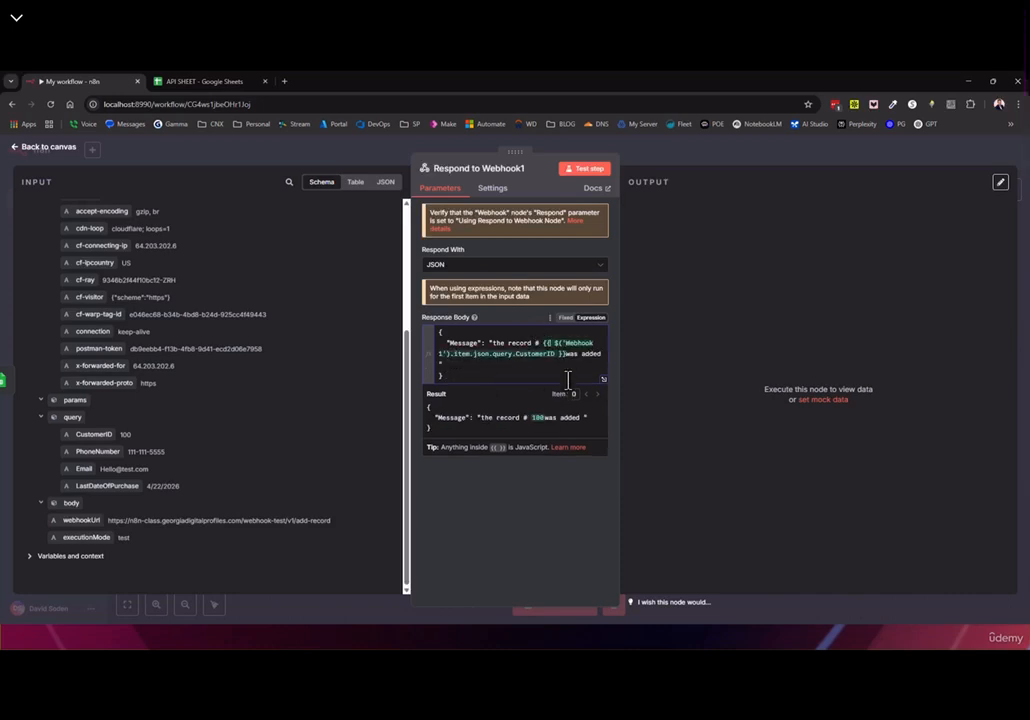
left_click(542, 343)
key("BackSpace")
left_click(556, 354)
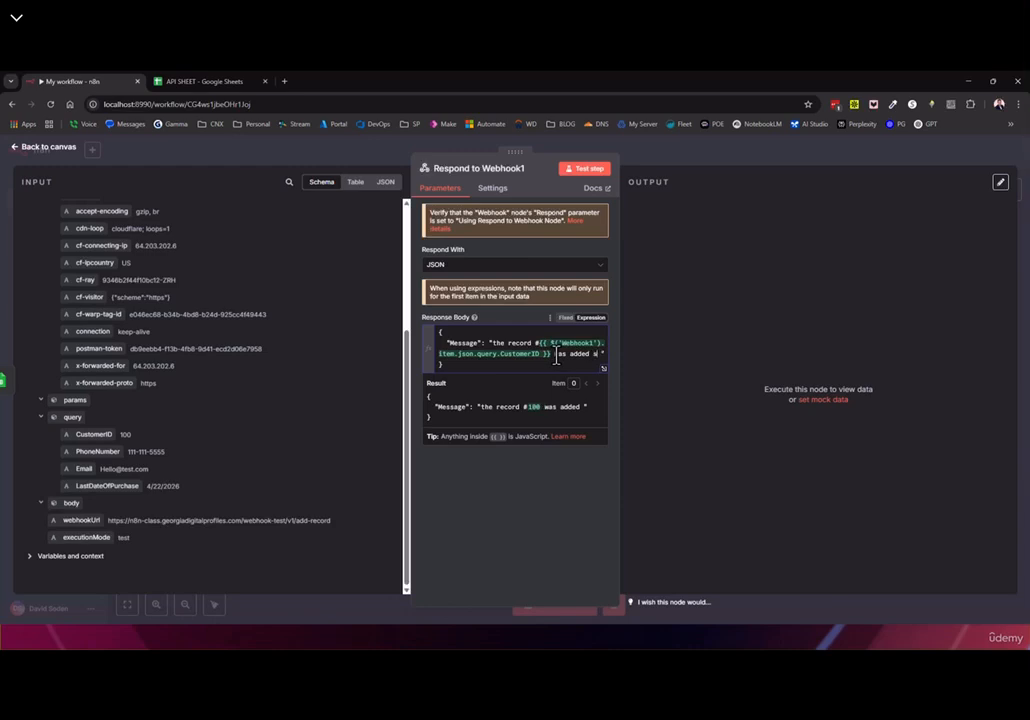
type("succes sfully")
left_click(522, 374)
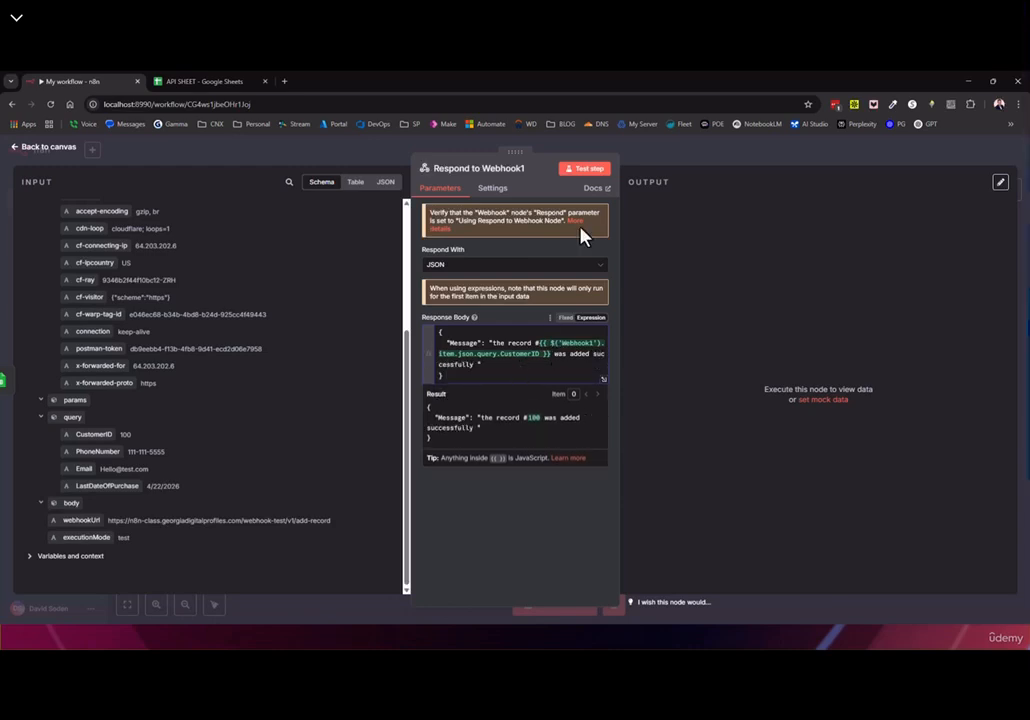
left_click(62, 148)
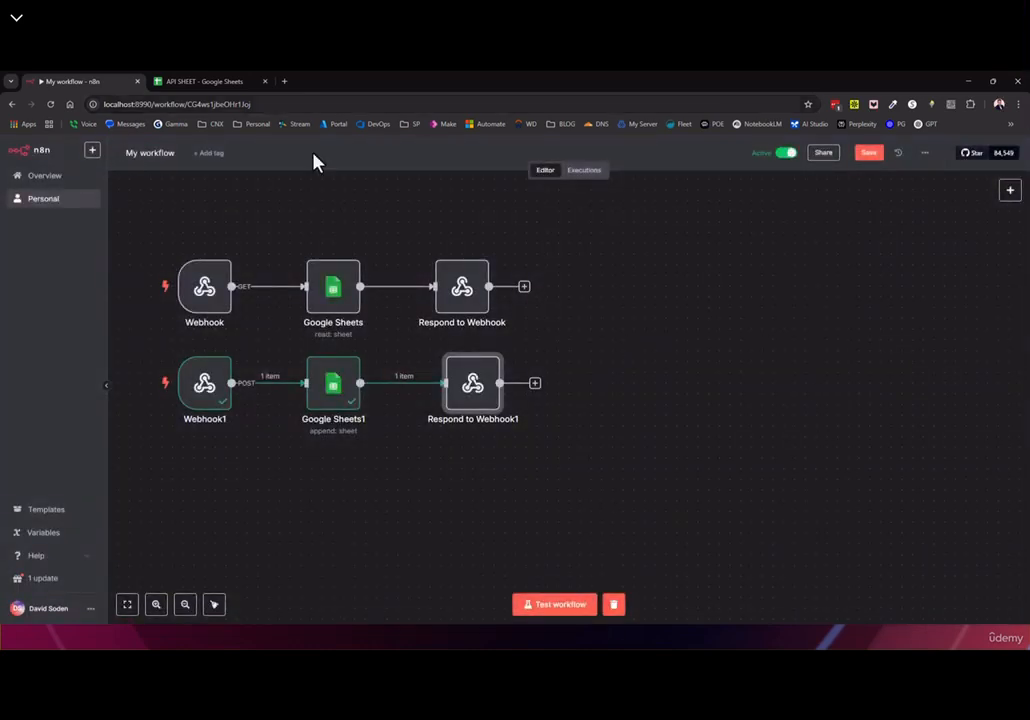
Save the workflow, resend the Postman request, and confirm the 'record # was added successfully' reply
left_click(866, 154)
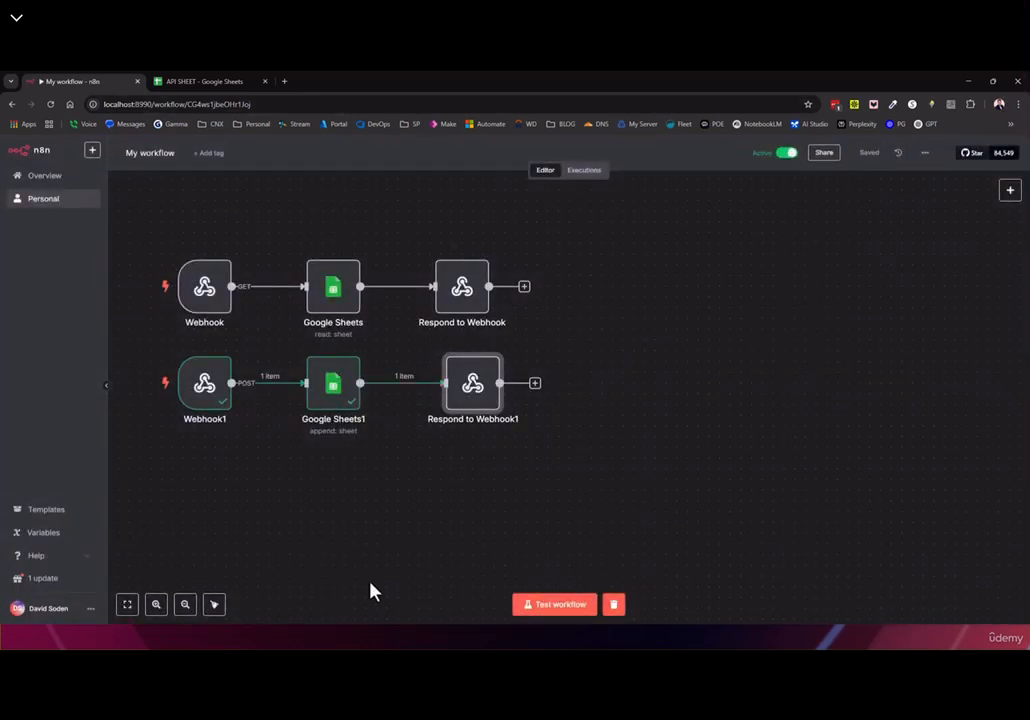
left_click(968, 82)
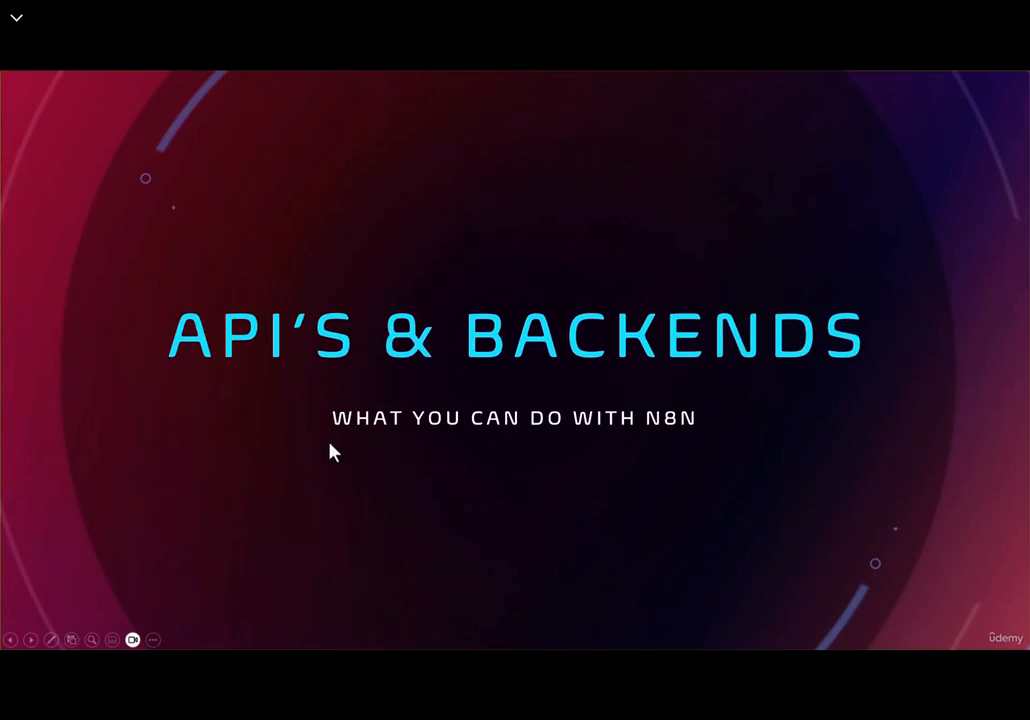
key("alt+Tab")
left_click(450, 159)
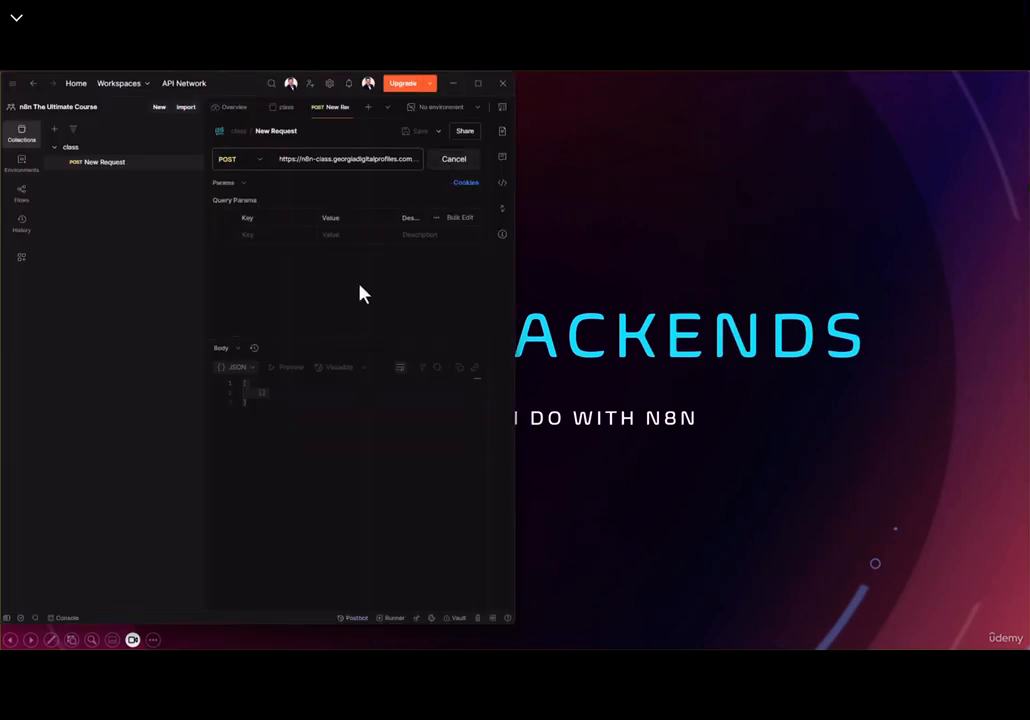
left_click_drag(284, 419, 246, 381)
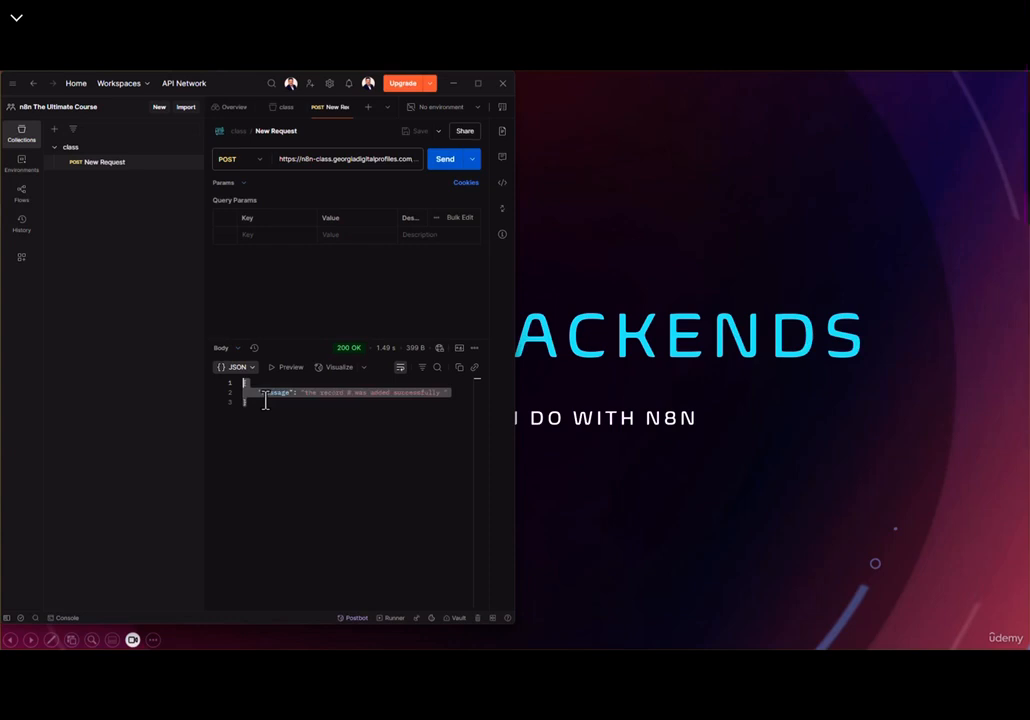
left_click(479, 85)
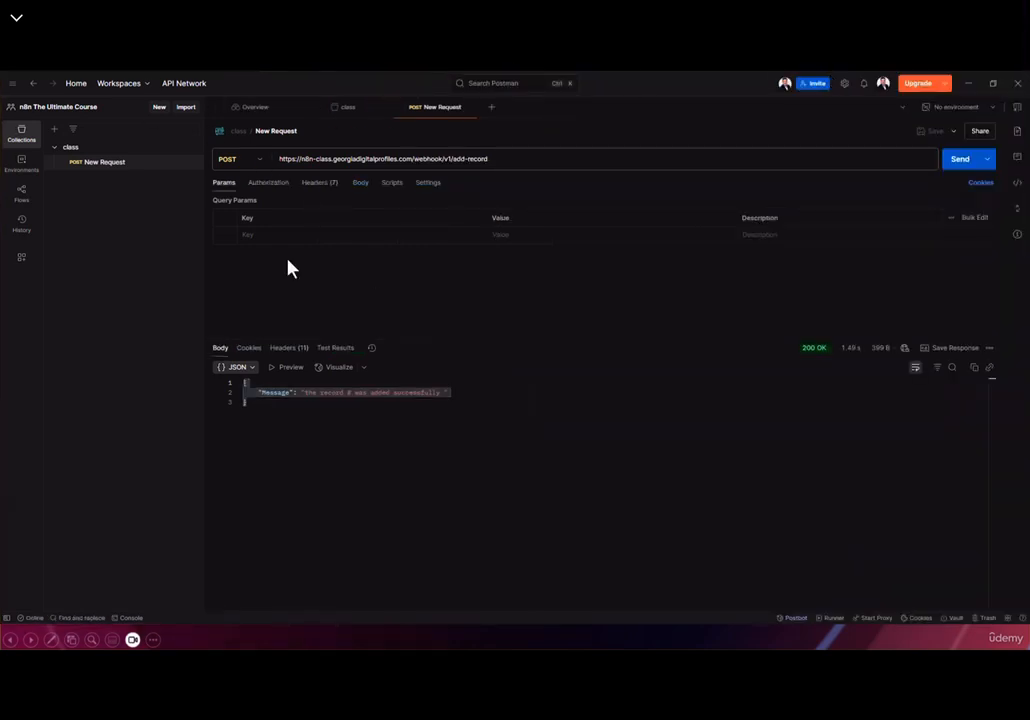
left_click(968, 84)
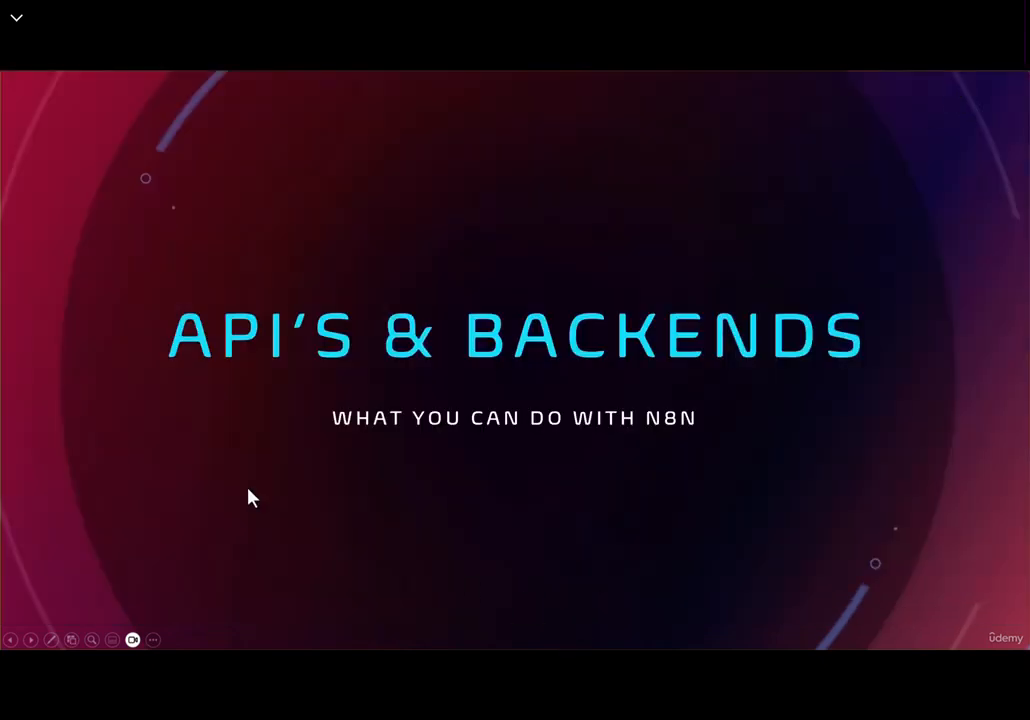
key("alt+Tab")
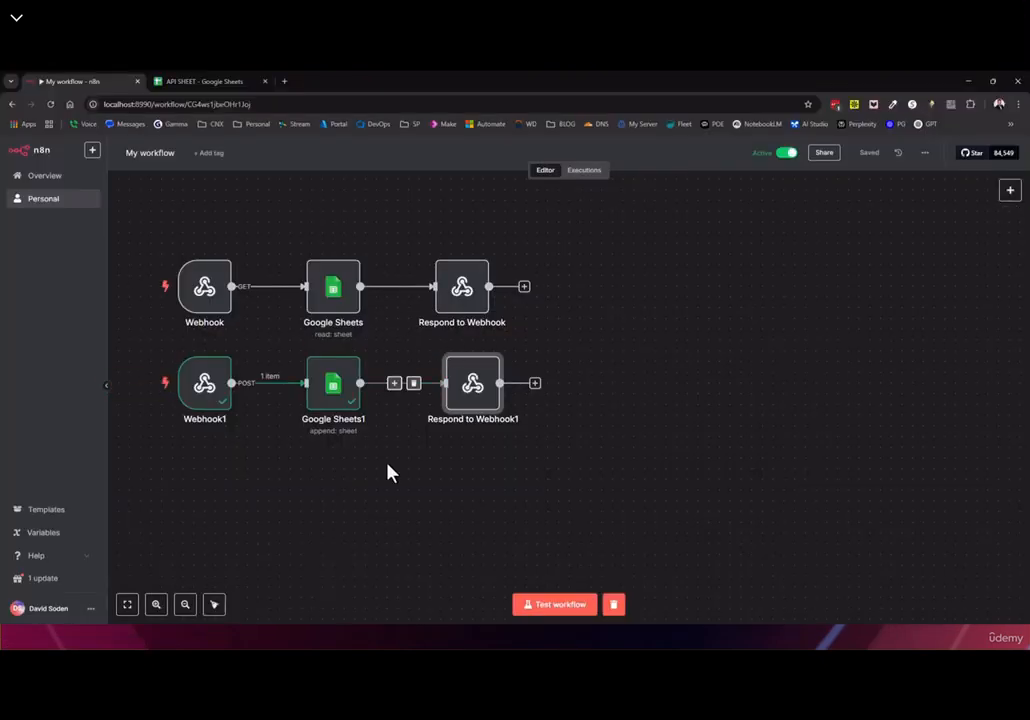
Set the get-records Webhook's authentication to Basic Auth and start a new credential
left_click_drag(276, 486, 471, 484)
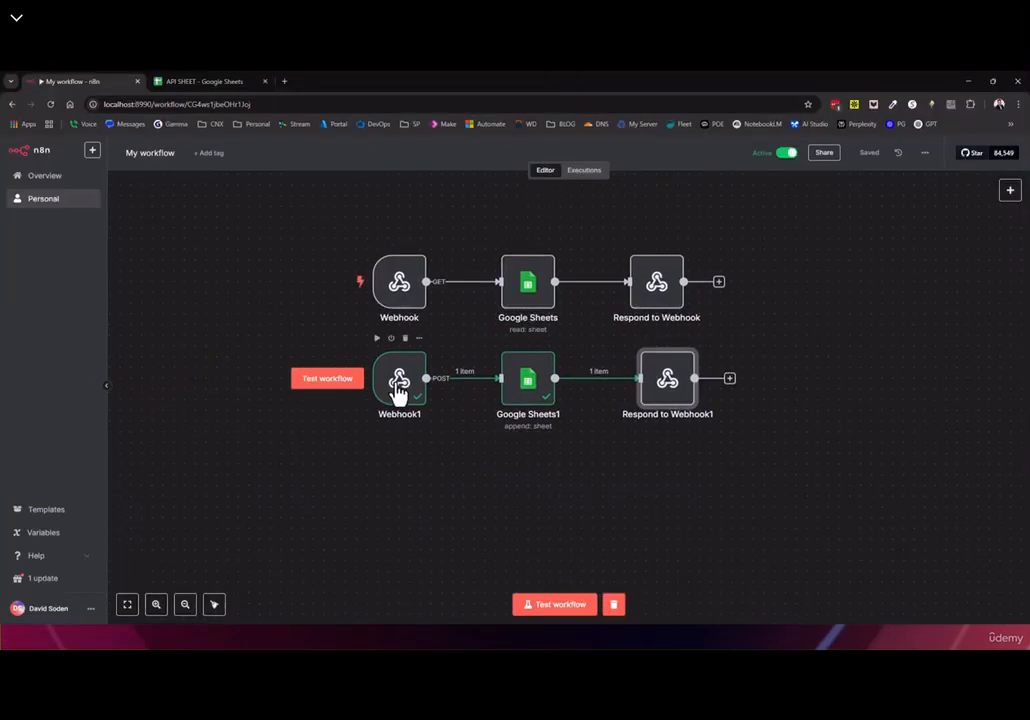
double_click(399, 288)
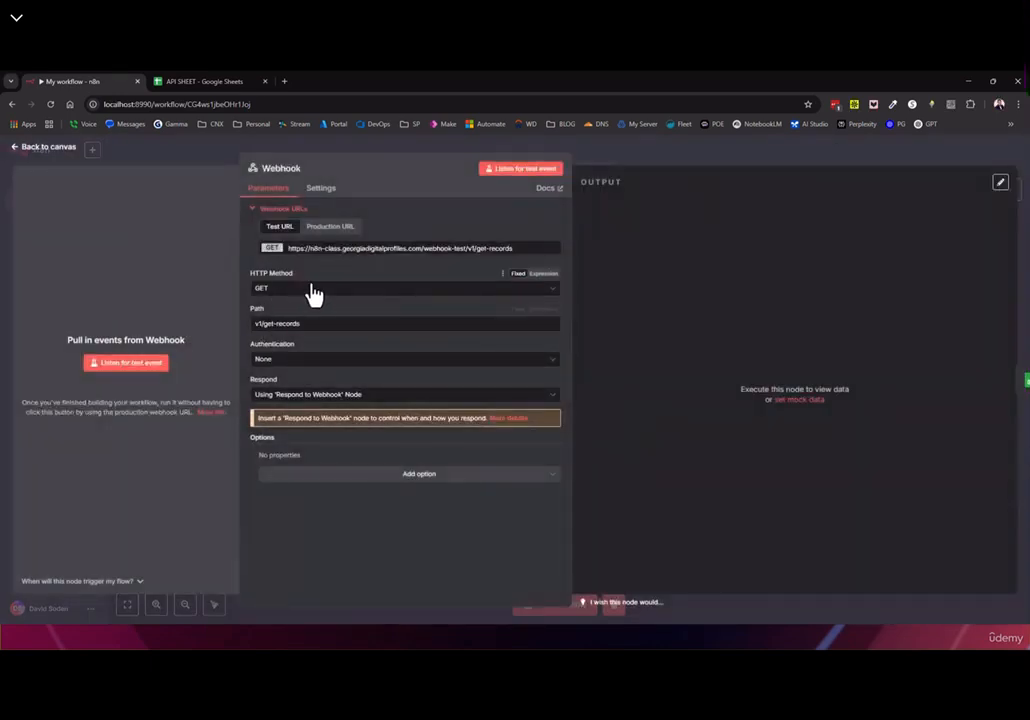
left_click(276, 360)
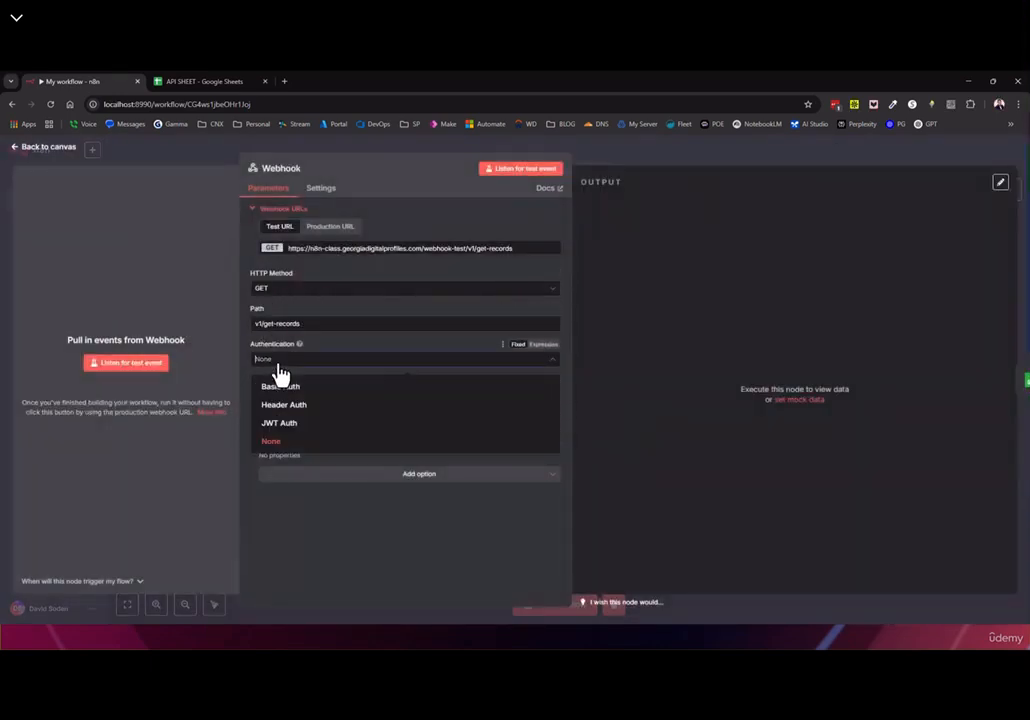
left_click(293, 391)
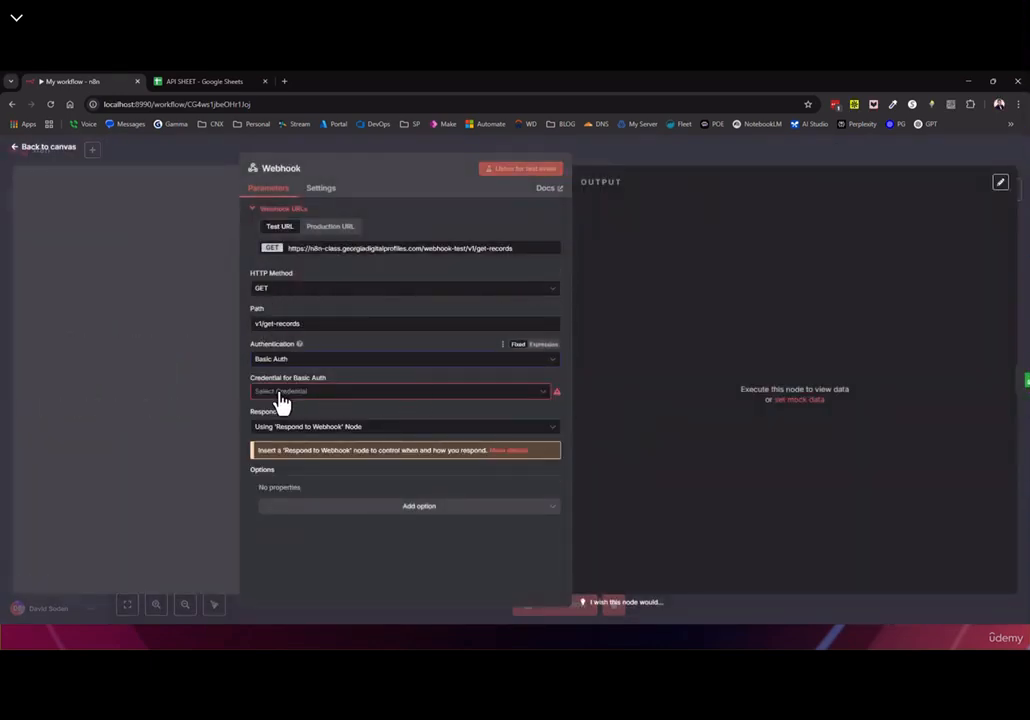
left_click(281, 393)
left_click(298, 430)
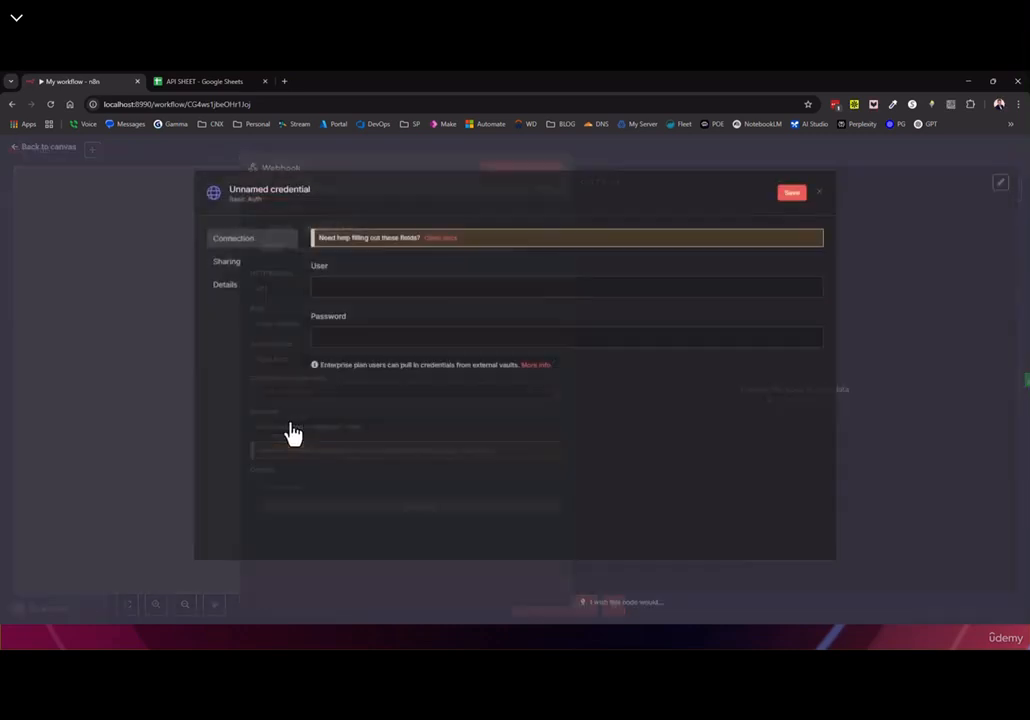
Enter the credential's user name and password and save it
left_click(337, 290)
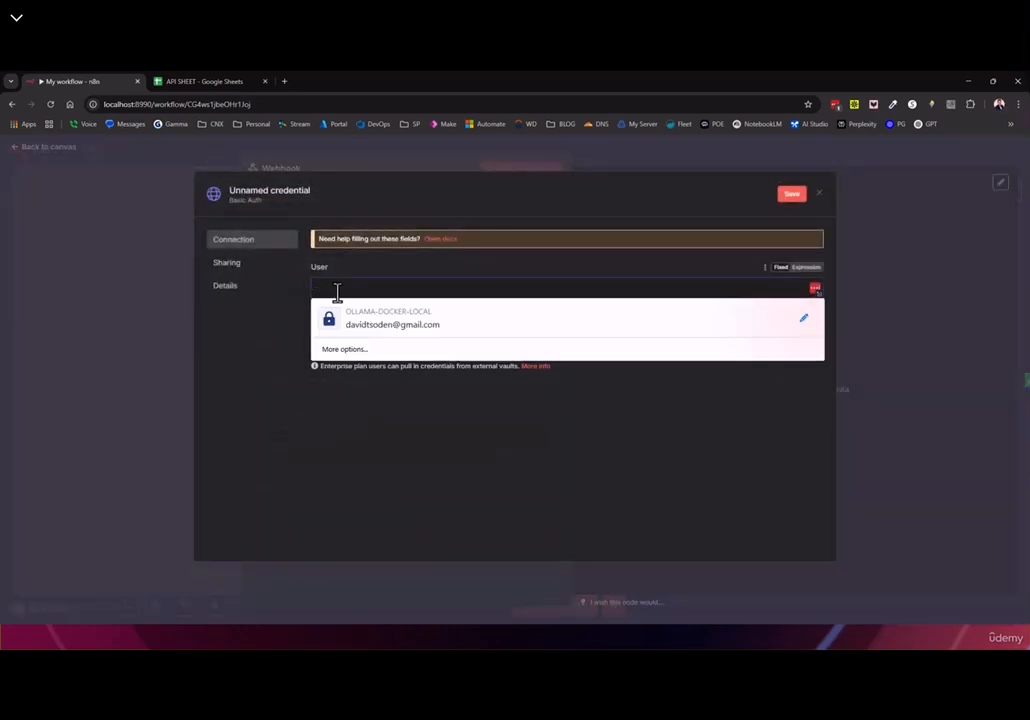
left_click(378, 370)
left_click(351, 290)
type("my-api-ke")
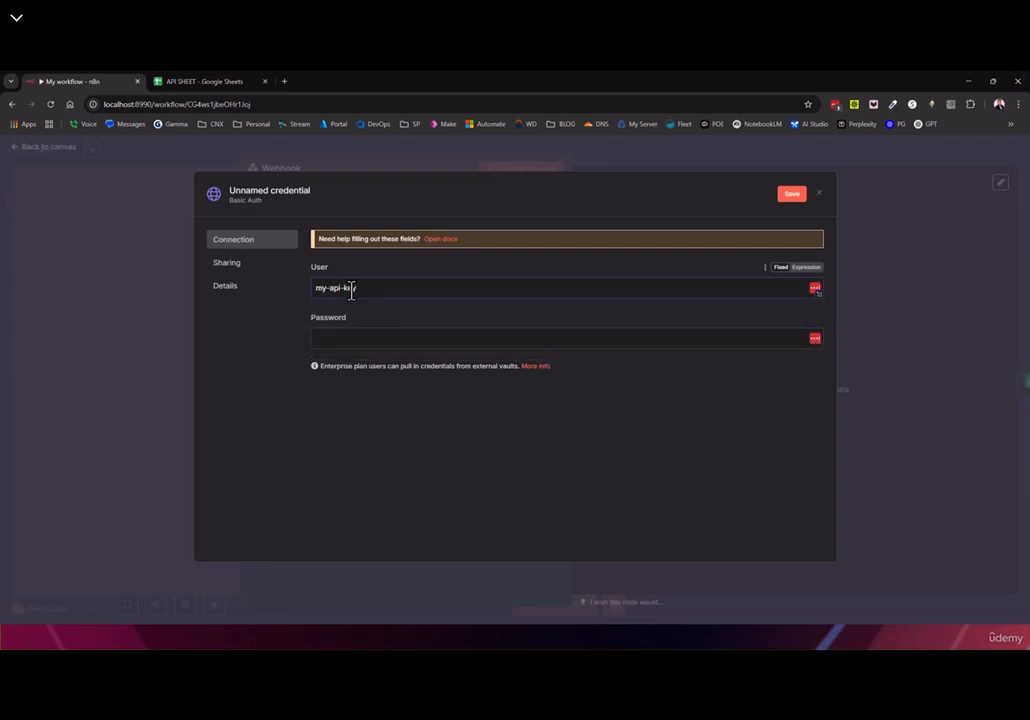
key("ctrl+a")
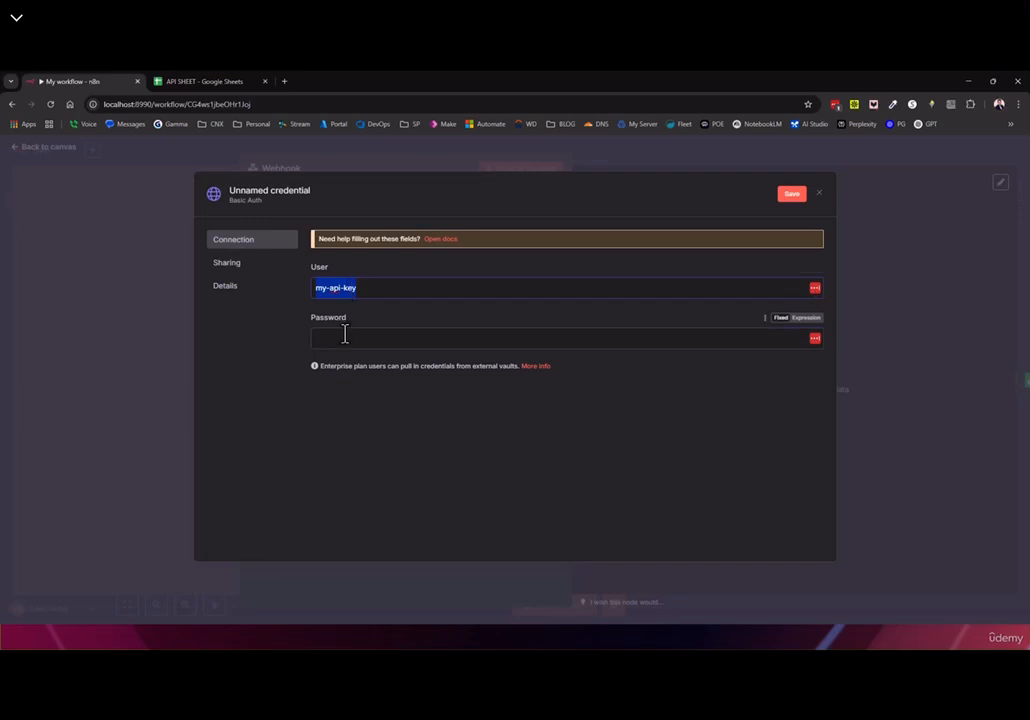
left_click(345, 334)
type("••••••")
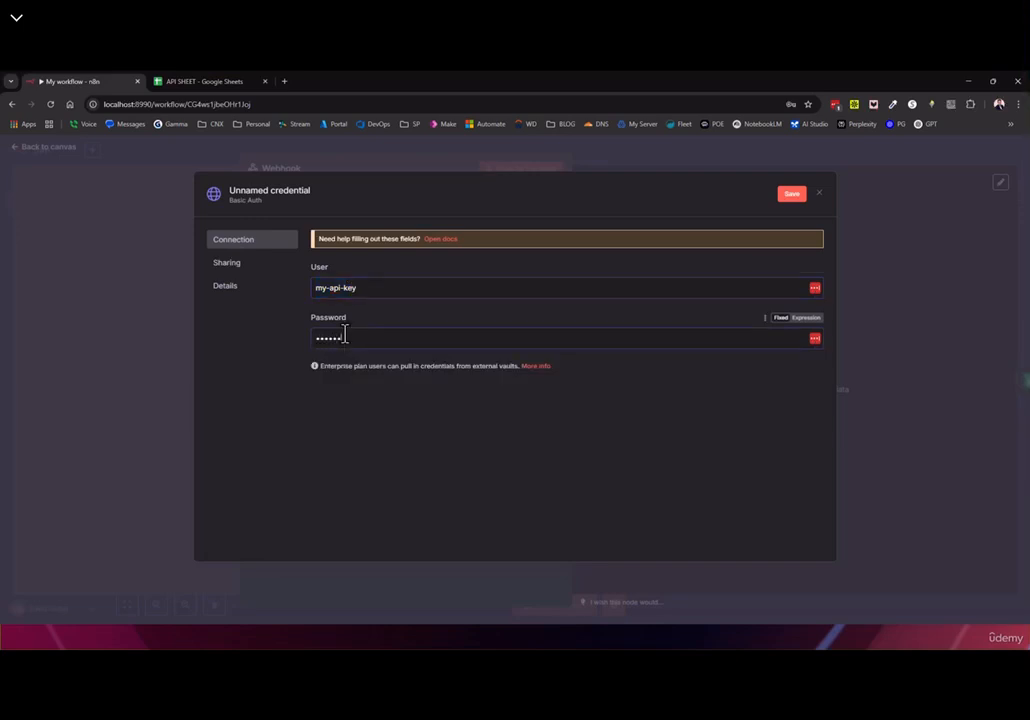
left_click(792, 194)
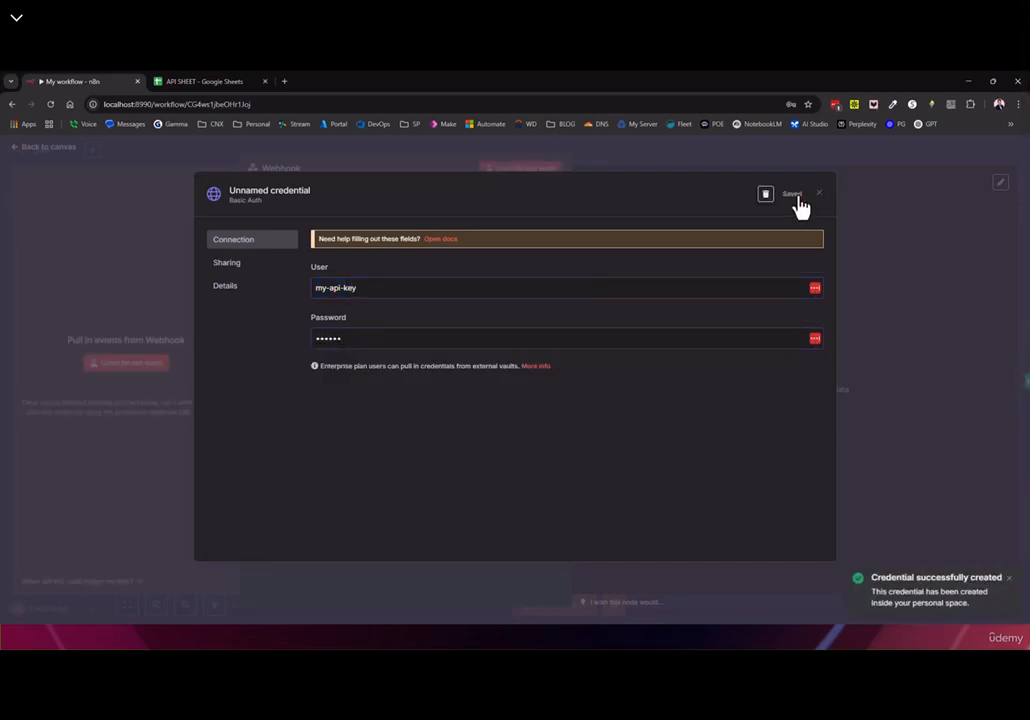
left_click(819, 194)
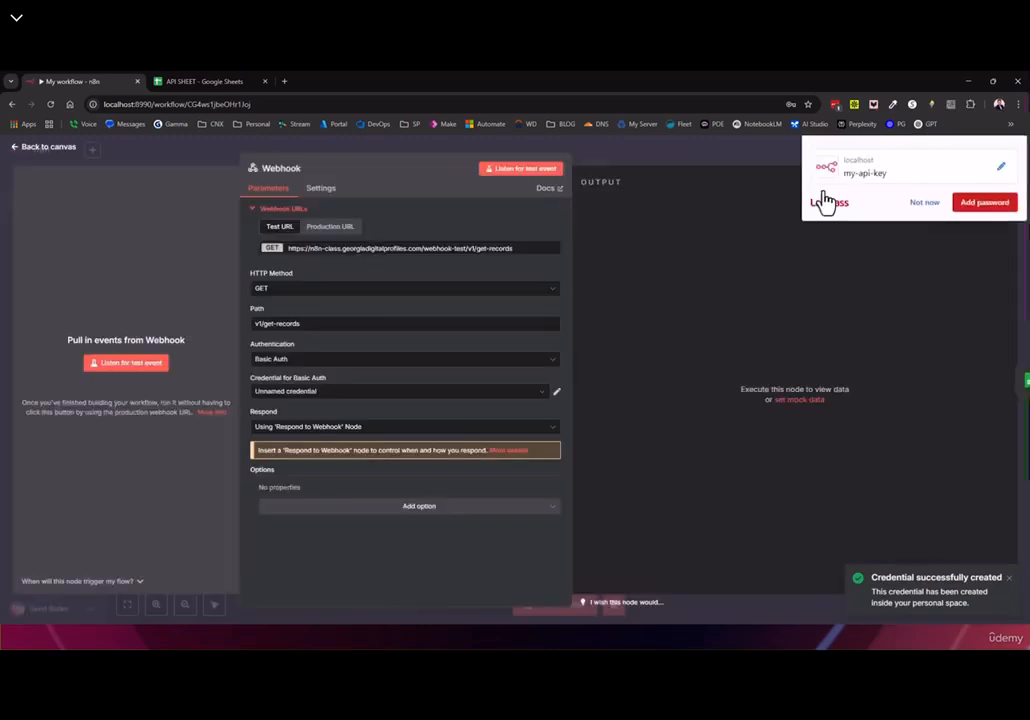
Rename the Basic Auth credential to my-api-key-name and save it
left_click(276, 395)
left_click(306, 400)
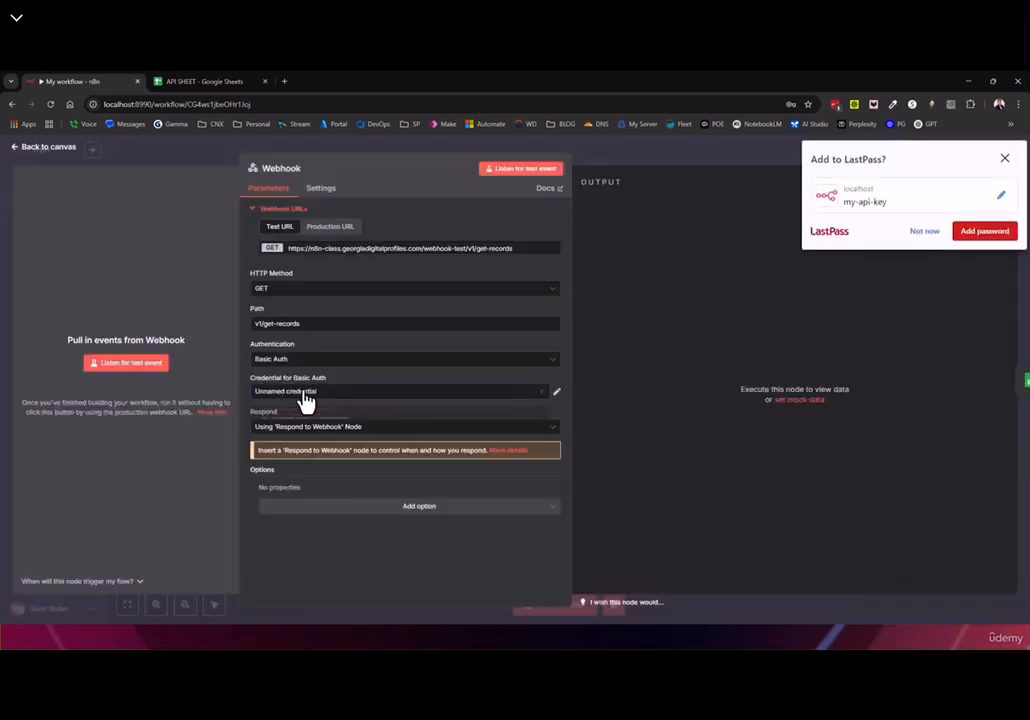
left_click(556, 392)
left_click(924, 232)
left_click(247, 195)
key("ctrl+a")
type("my-api-key")
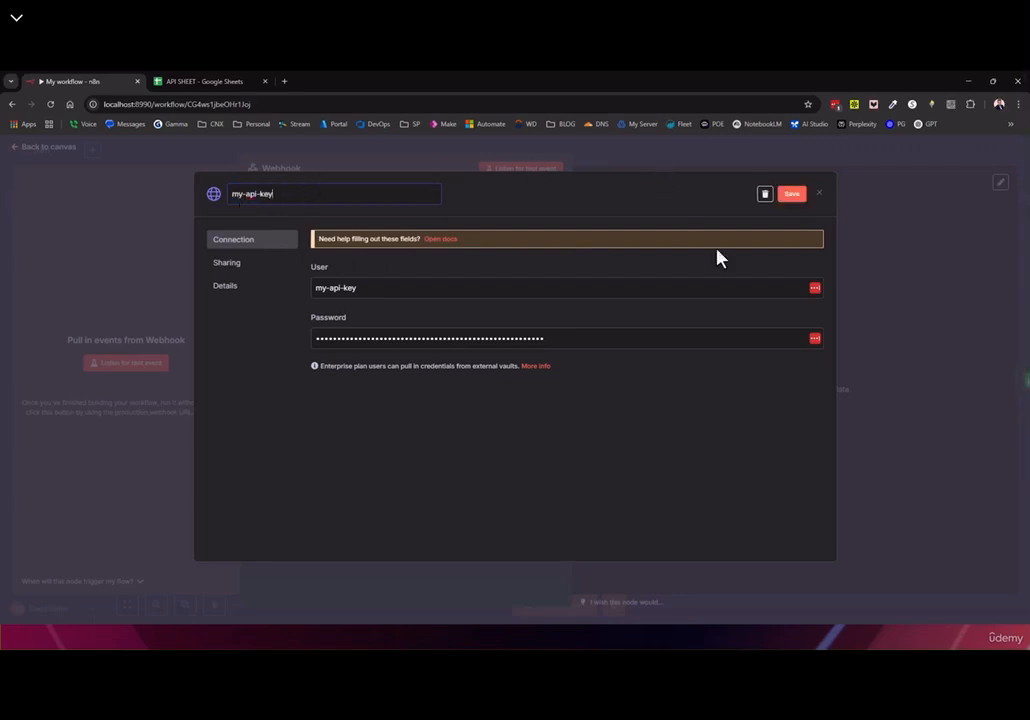
type("-Namen")
left_click(793, 195)
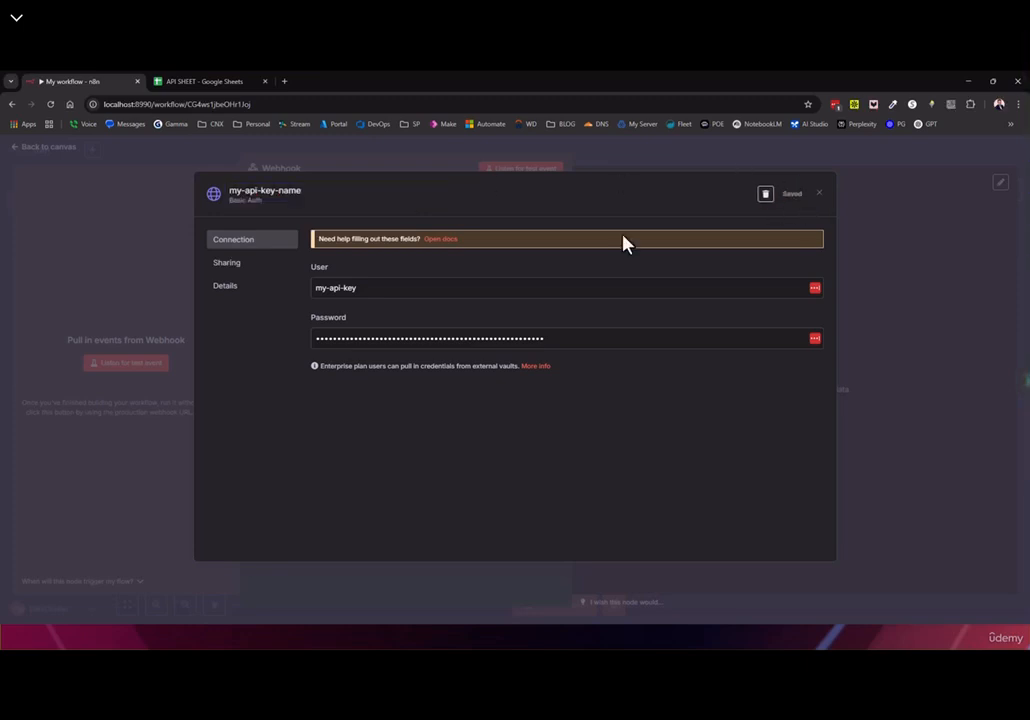
left_click(819, 195)
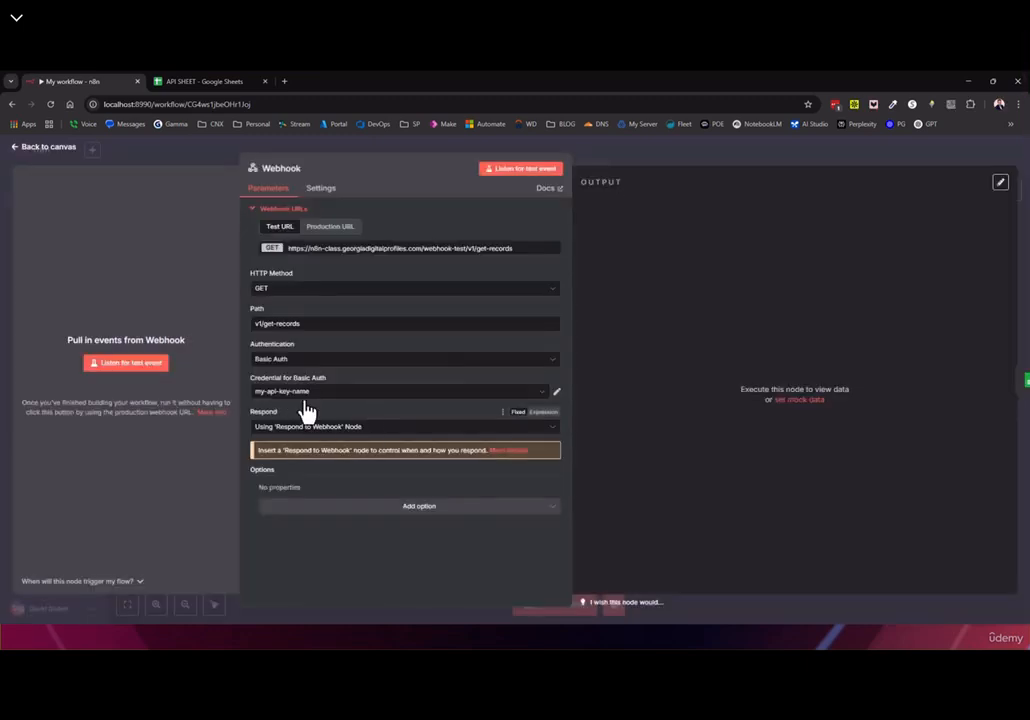
Use my-api-key-name on Webhook, require Basic Auth on Webhook1, and save the workflow
left_click(315, 396)
left_click(317, 418)
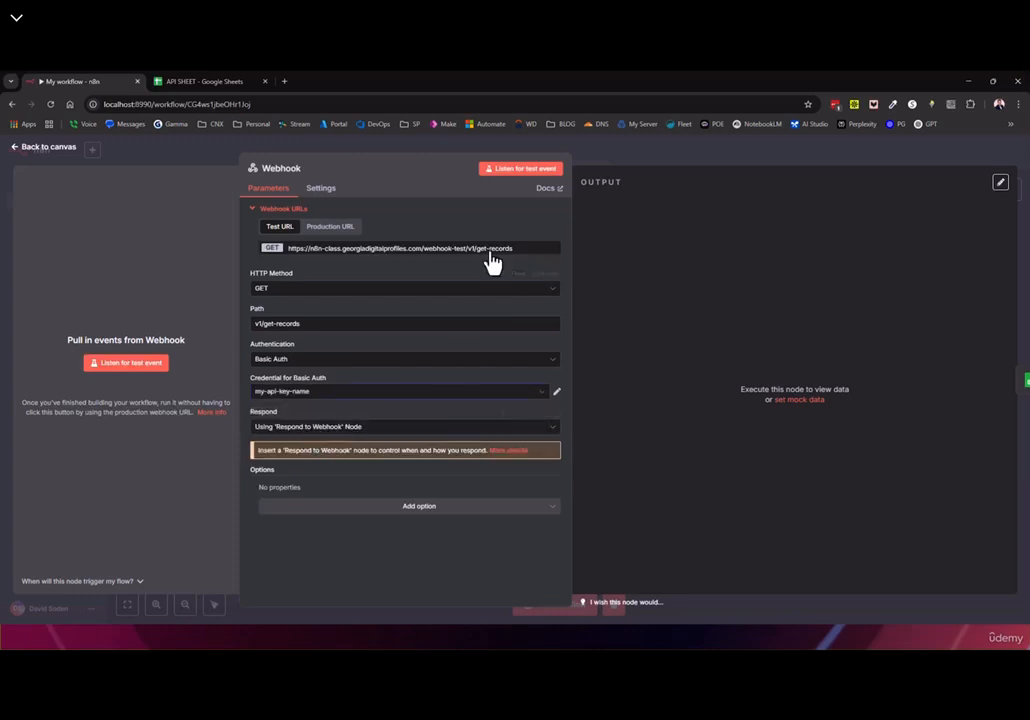
left_click(41, 149)
double_click(400, 377)
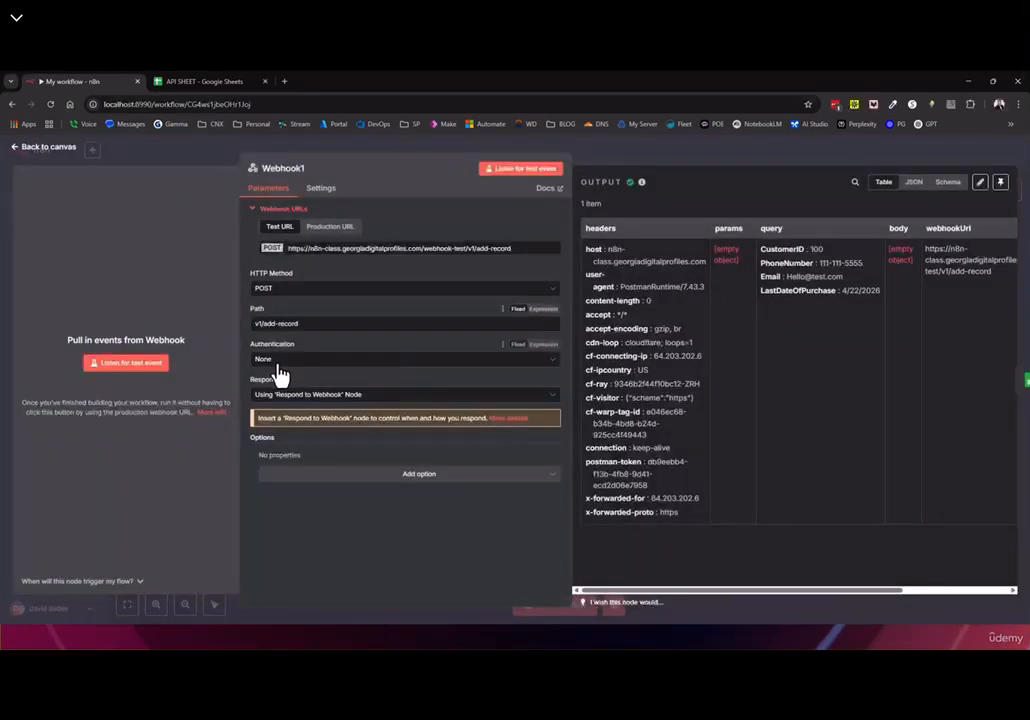
left_click(285, 361)
left_click(279, 390)
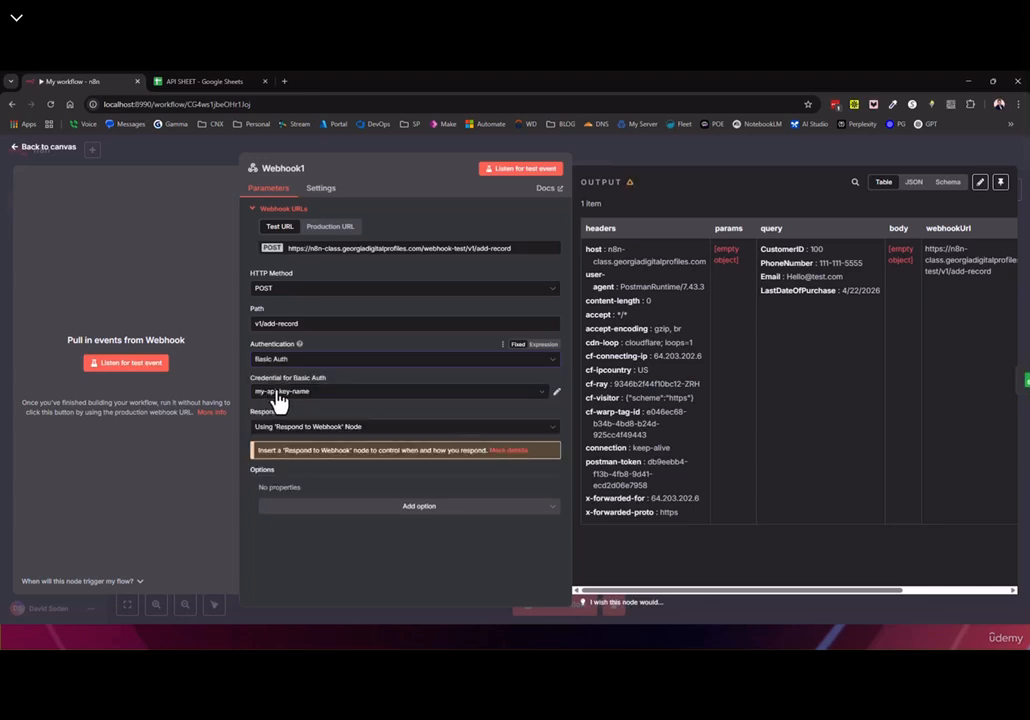
left_click(44, 147)
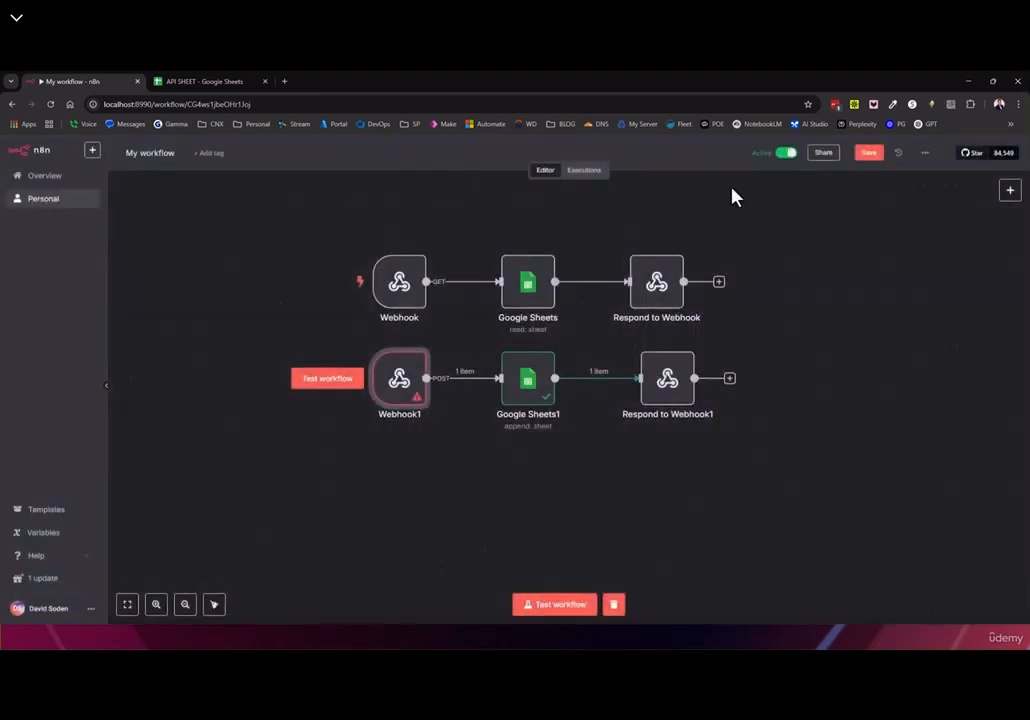
left_click(869, 152)
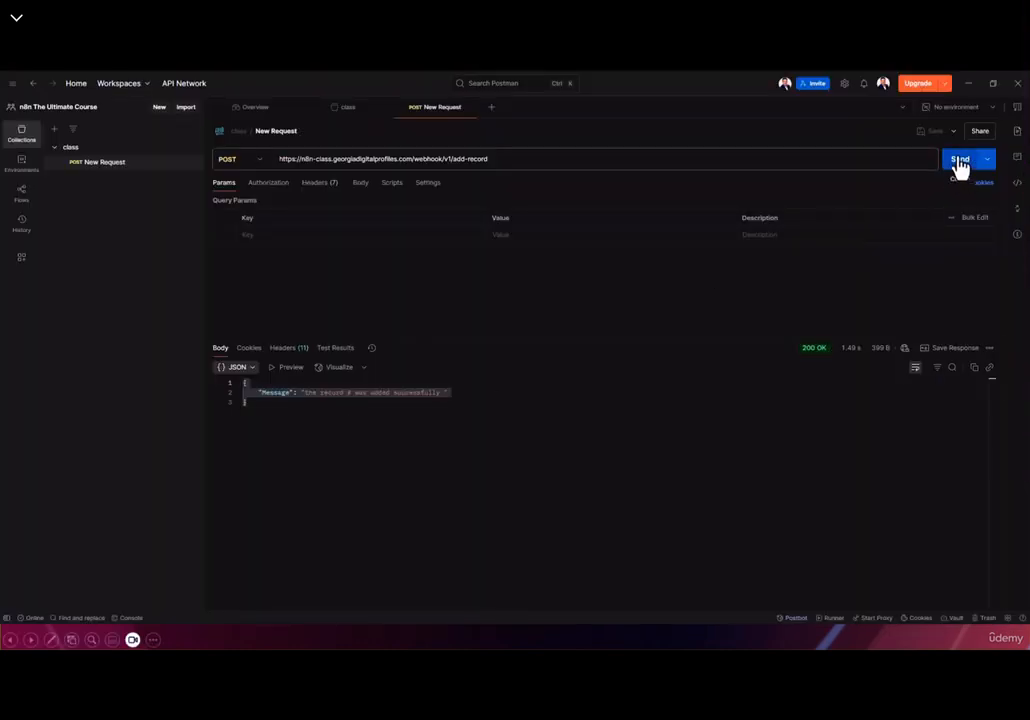
After a 401 without credentials, set the request's auth to Basic Auth with username my-api-key
left_click(962, 160)
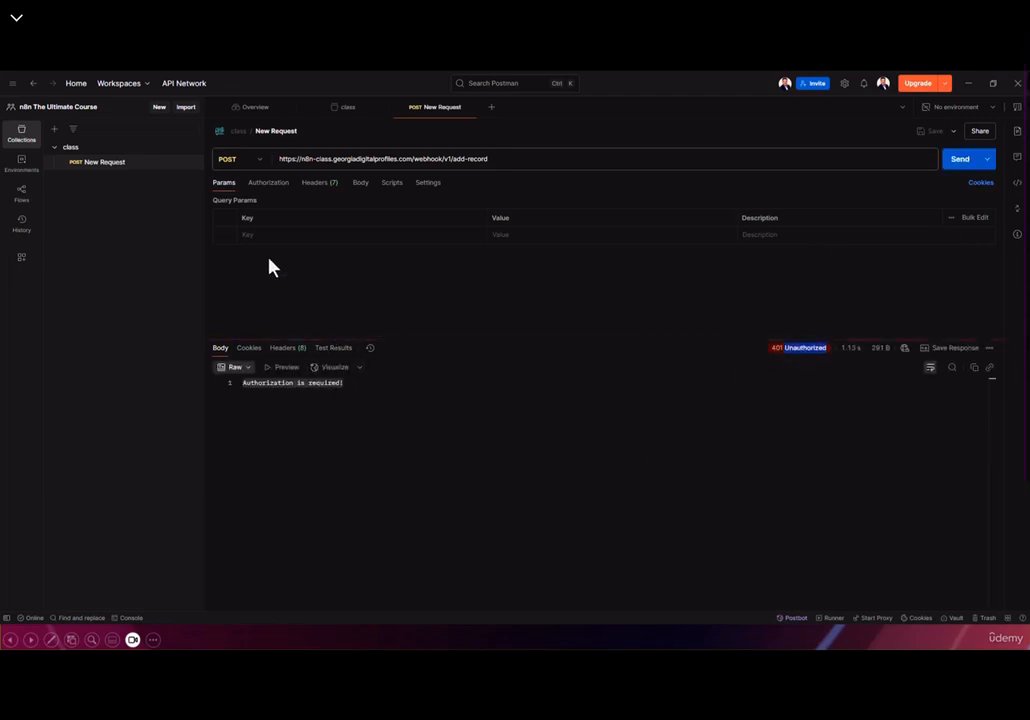
left_click(268, 190)
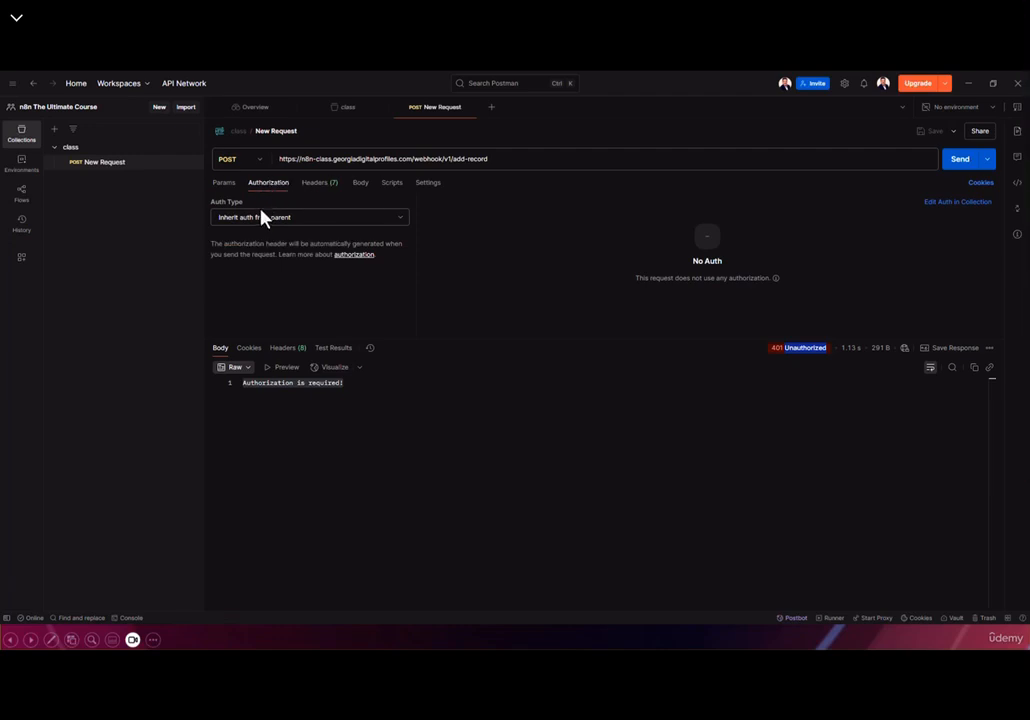
left_click(262, 217)
left_click(255, 269)
left_click_drag(610, 218, 503, 213)
key("ctrl+v")
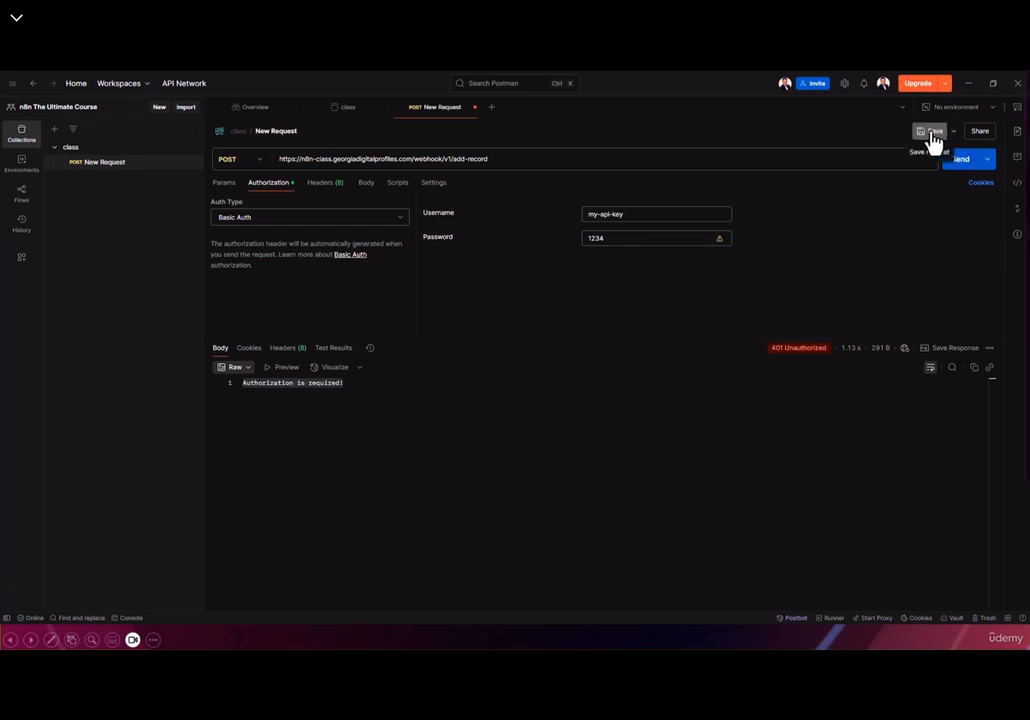
Resend with the corrected password until the 200 OK record-added message returns
left_click(962, 163)
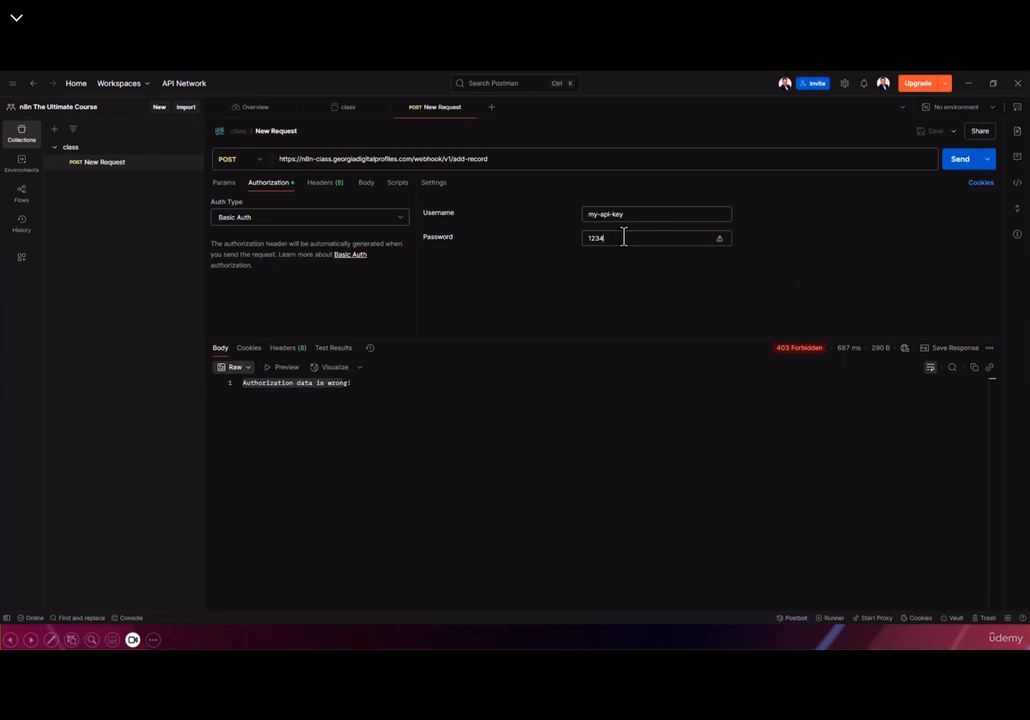
left_click(955, 161)
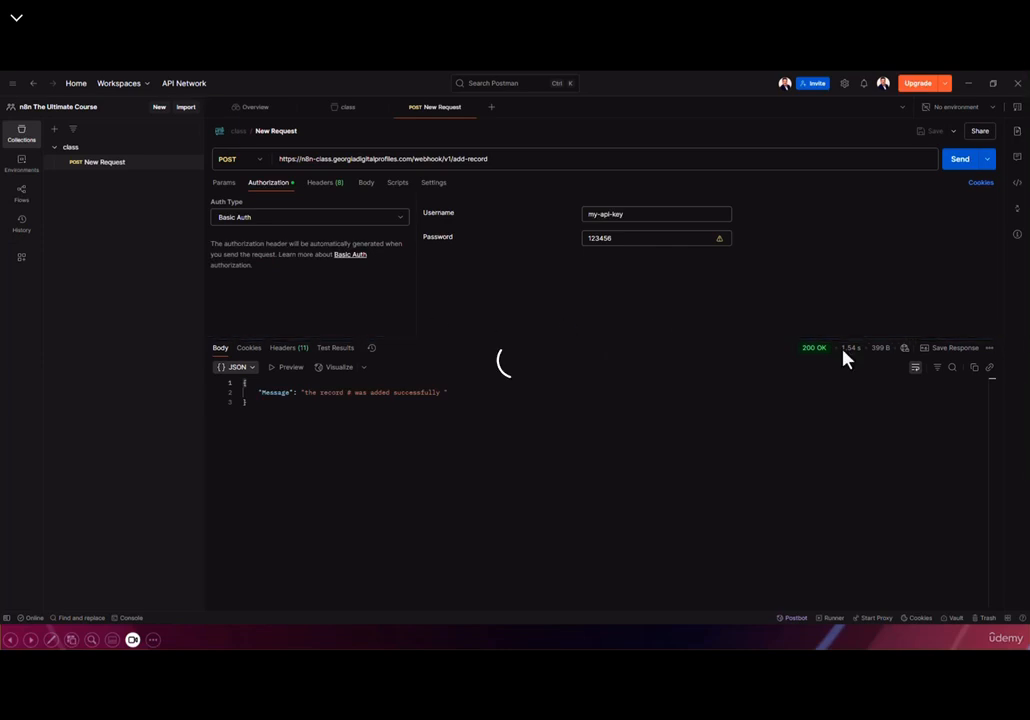
left_click_drag(451, 392, 393, 399)
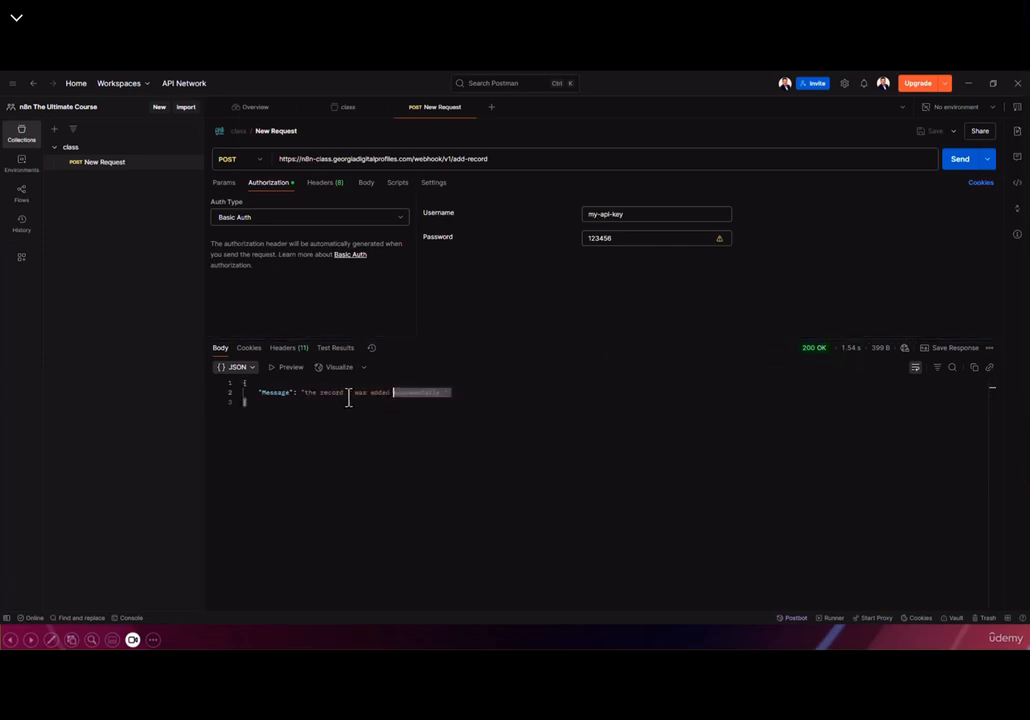
left_click(348, 394)
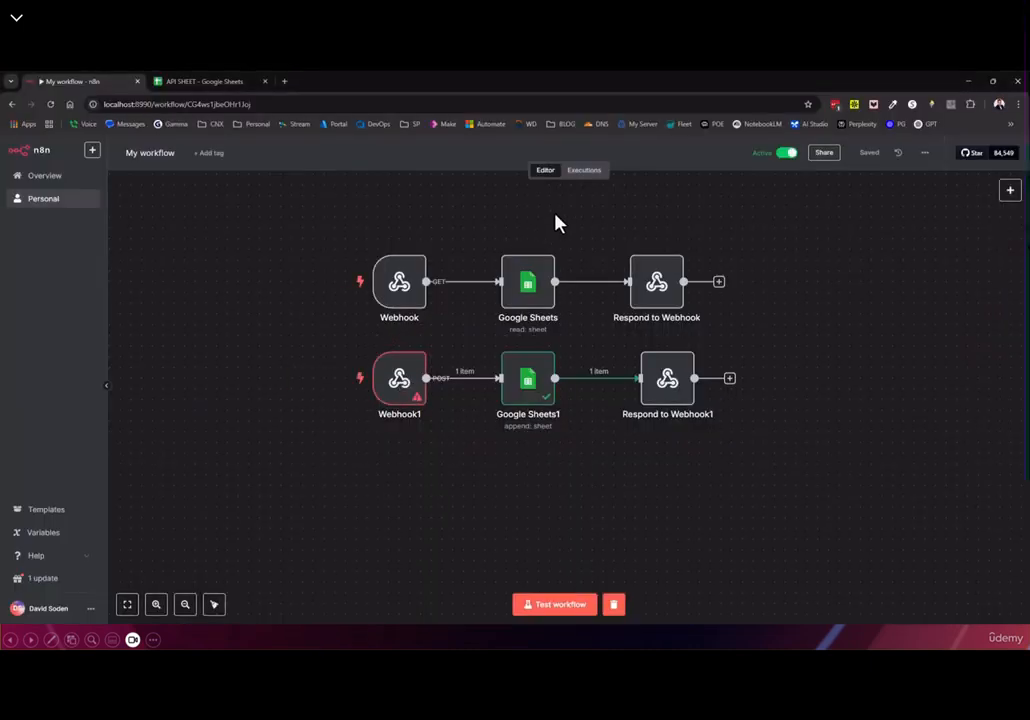
Open the newest Apr 22 13:10:24 execution and inspect its Google Sheets1 step
left_click(584, 172)
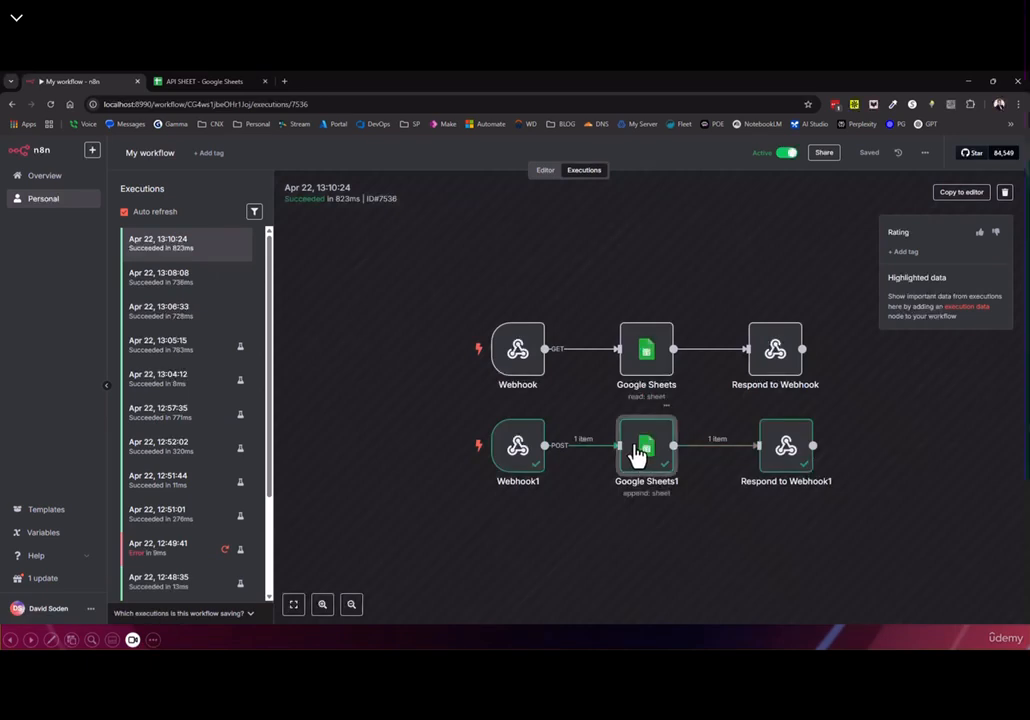
double_click(639, 456)
scroll(450, 455, "down", 2)
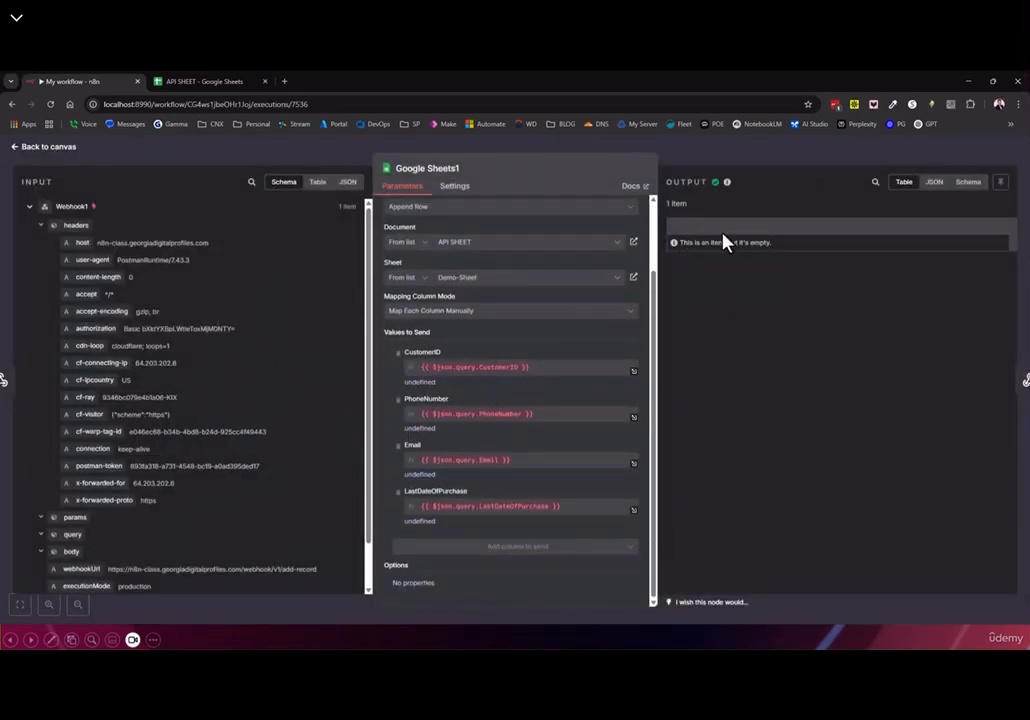
left_click(42, 148)
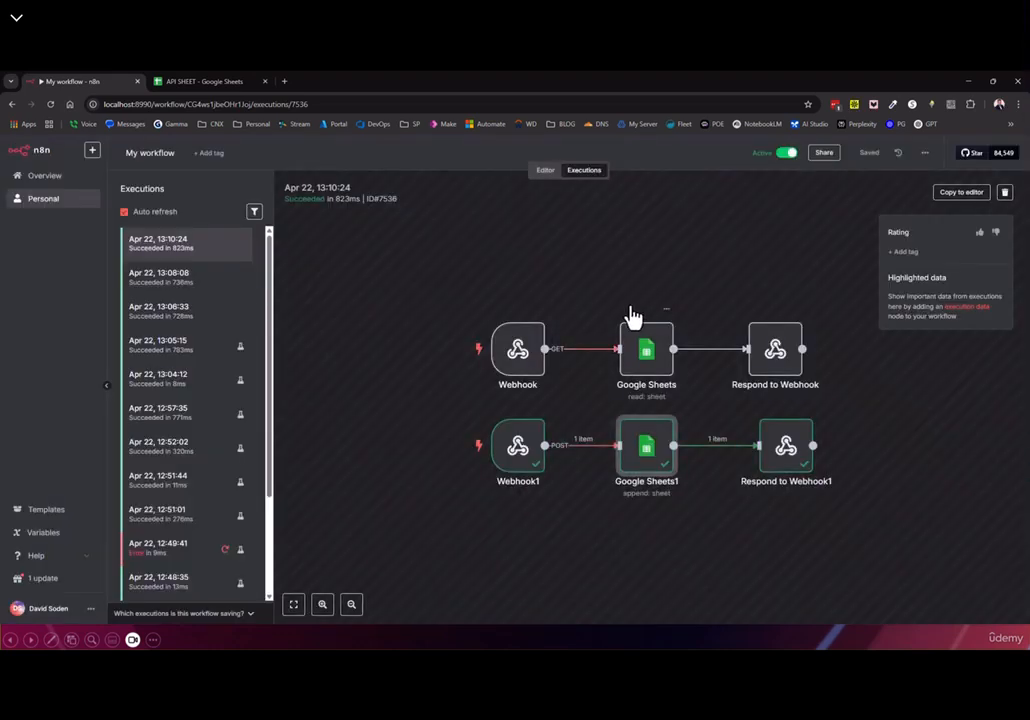
scroll(616, 317, "up", 5)
scroll(524, 372, "down", 5)
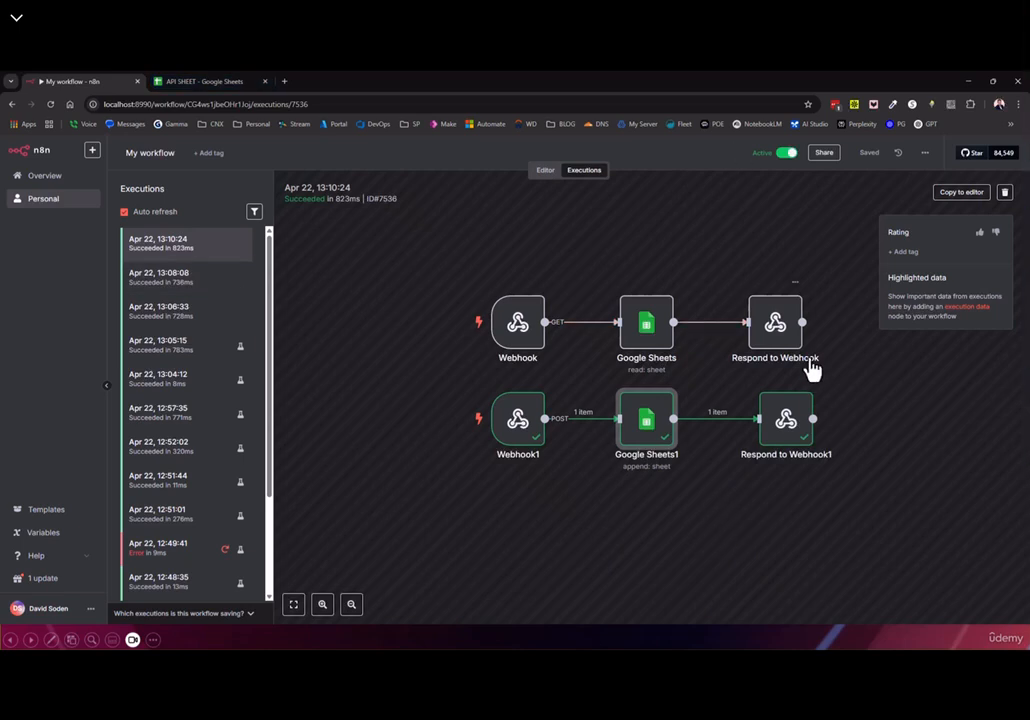
left_click(545, 170)
Add an empty IP(s) Whitelist option to Webhook1 and view its authentication choices
double_click(437, 390)
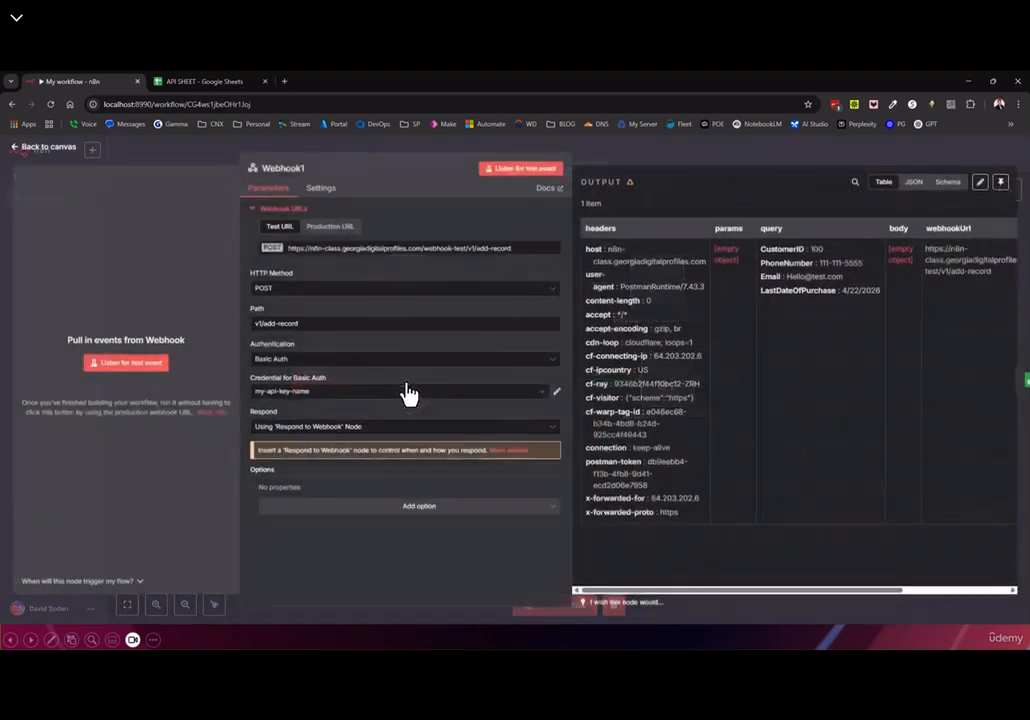
left_click(376, 504)
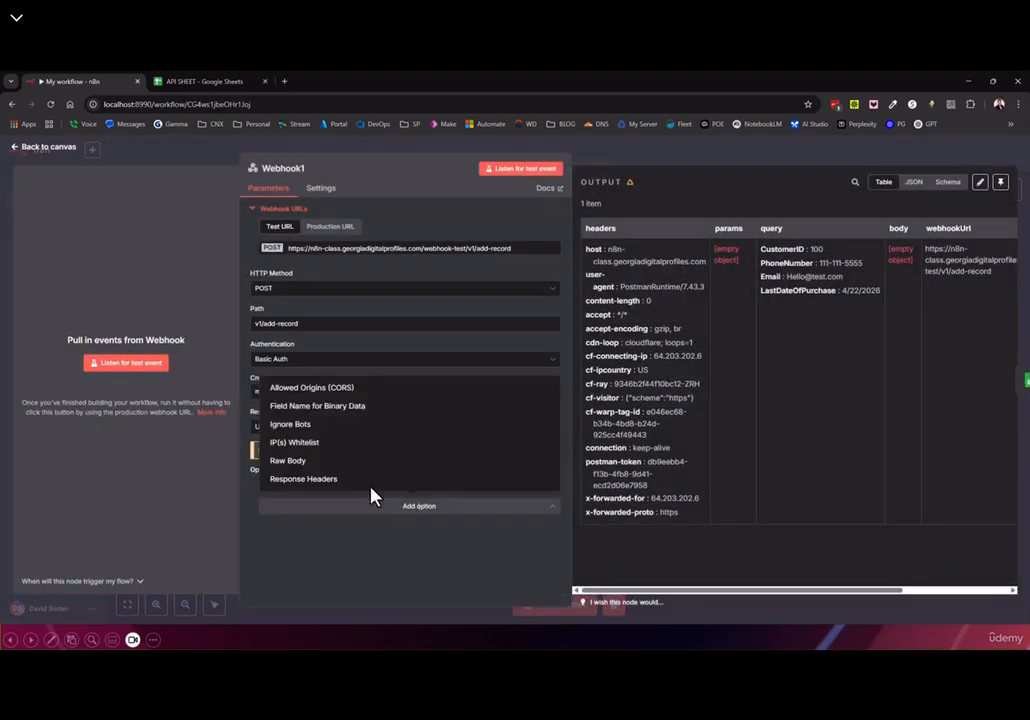
left_click(297, 448)
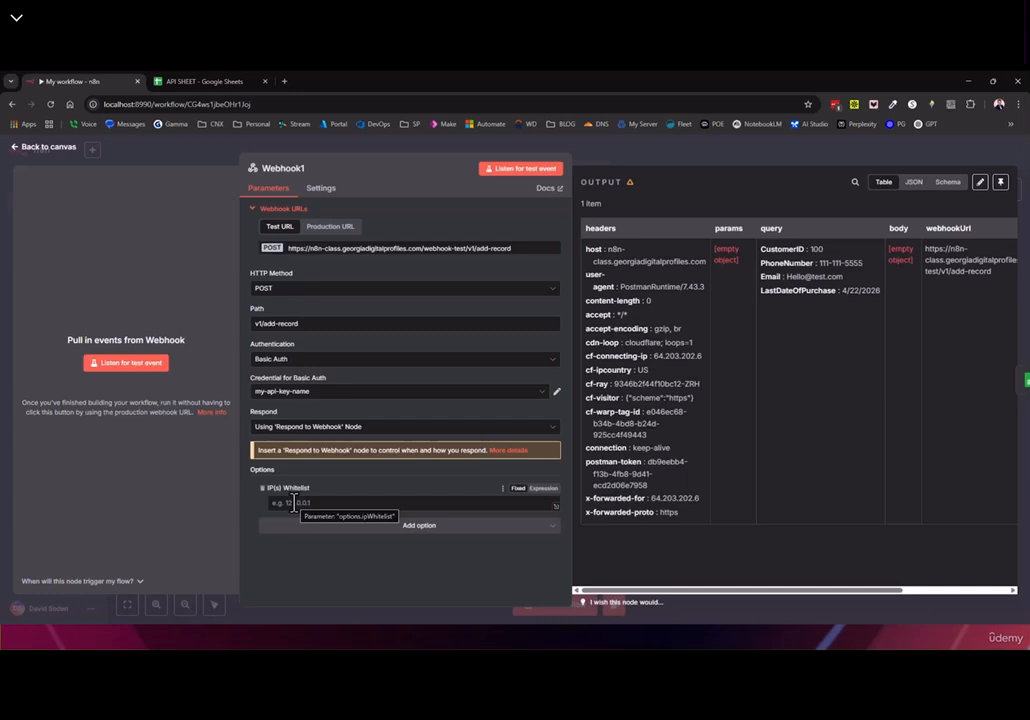
left_click(300, 362)
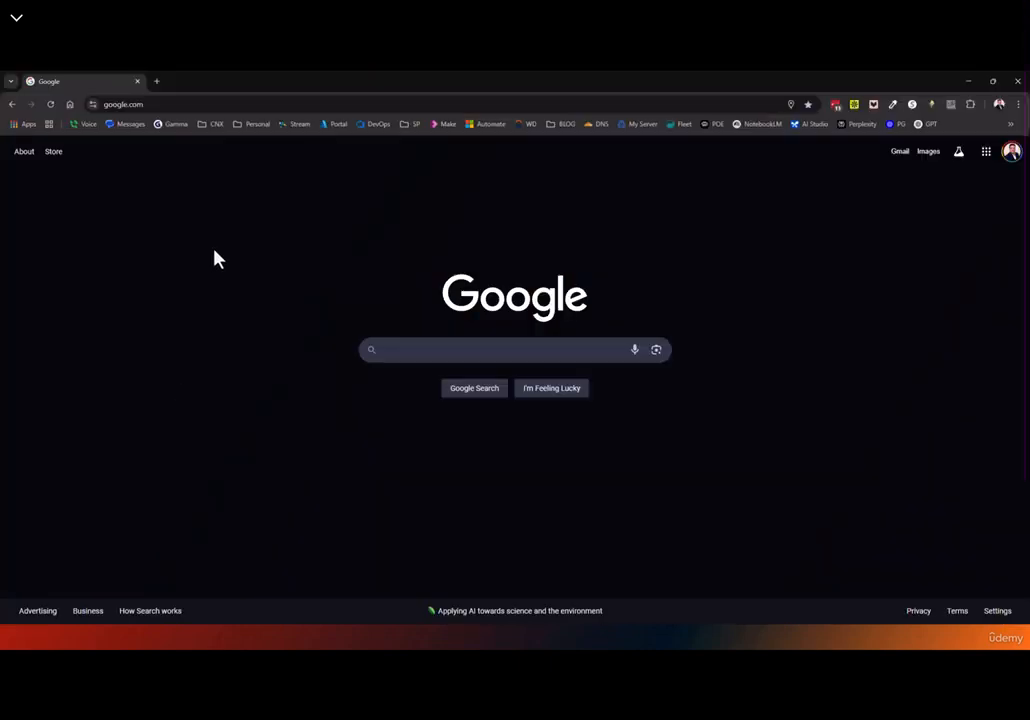
left_click(125, 104)
type("http://localhost:8990/")
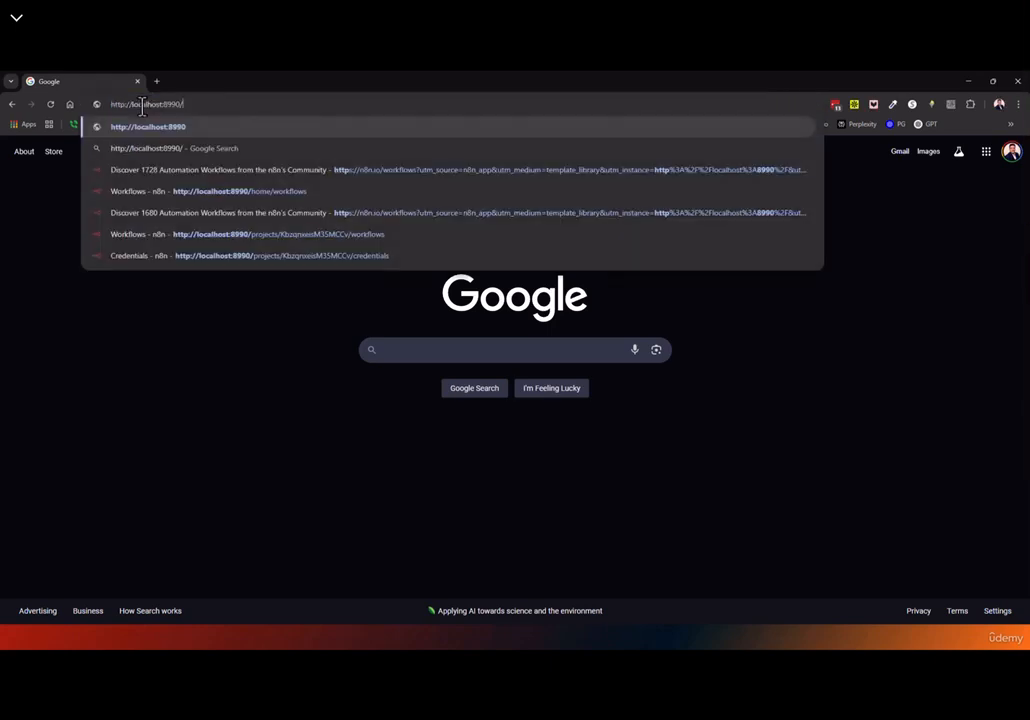
key("Return")
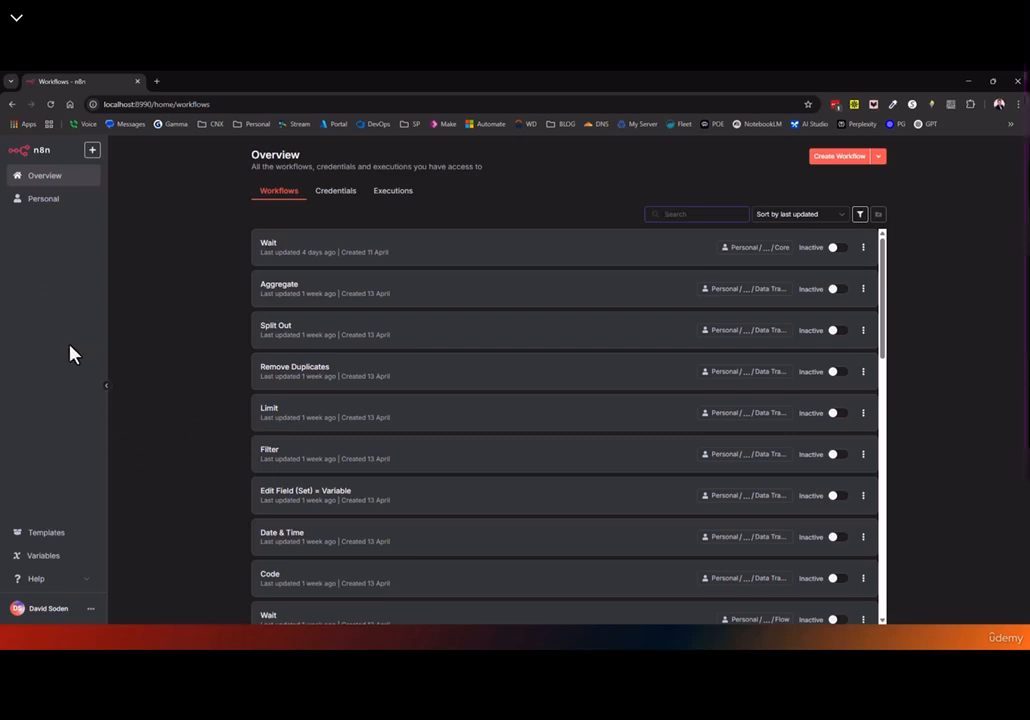
left_click(104, 386)
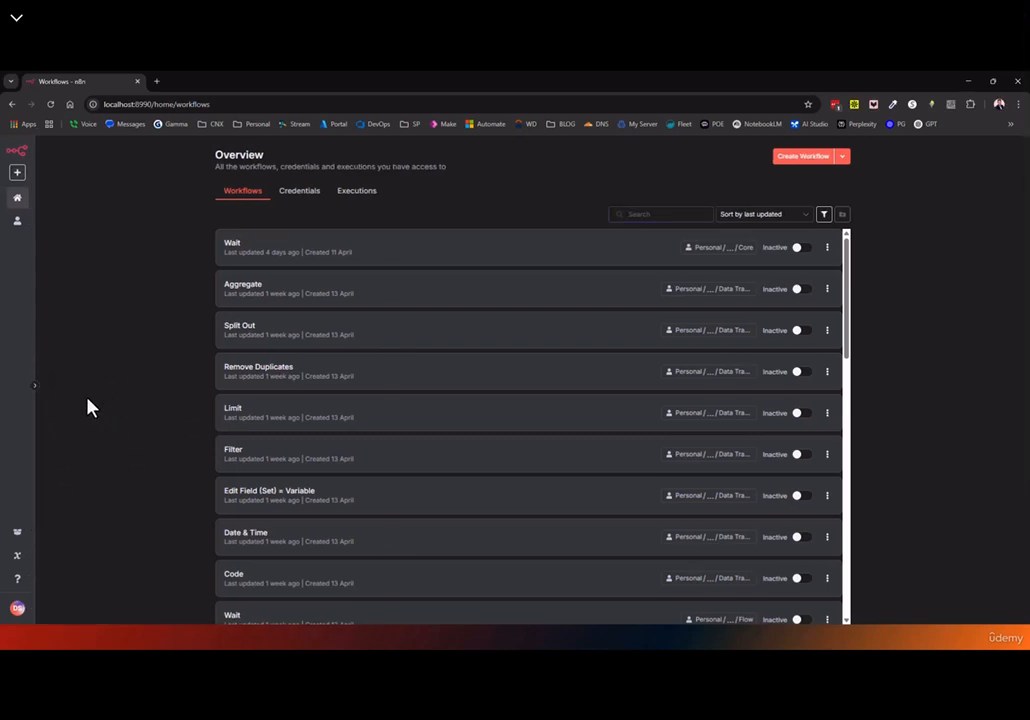
left_click(36, 389)
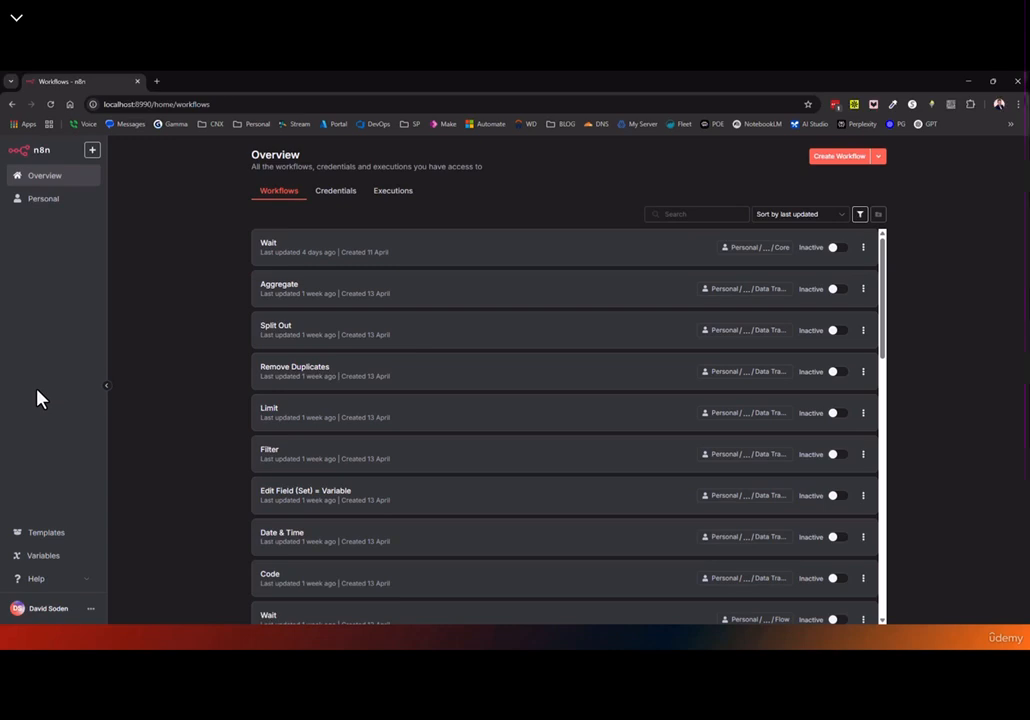
left_click(106, 389)
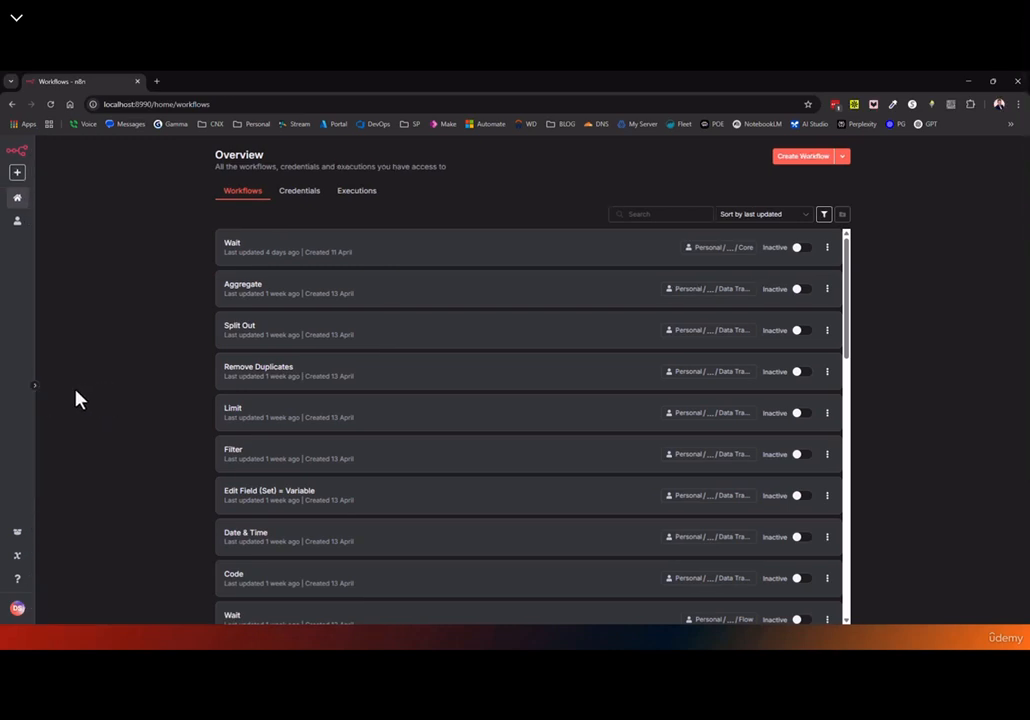
left_click(34, 395)
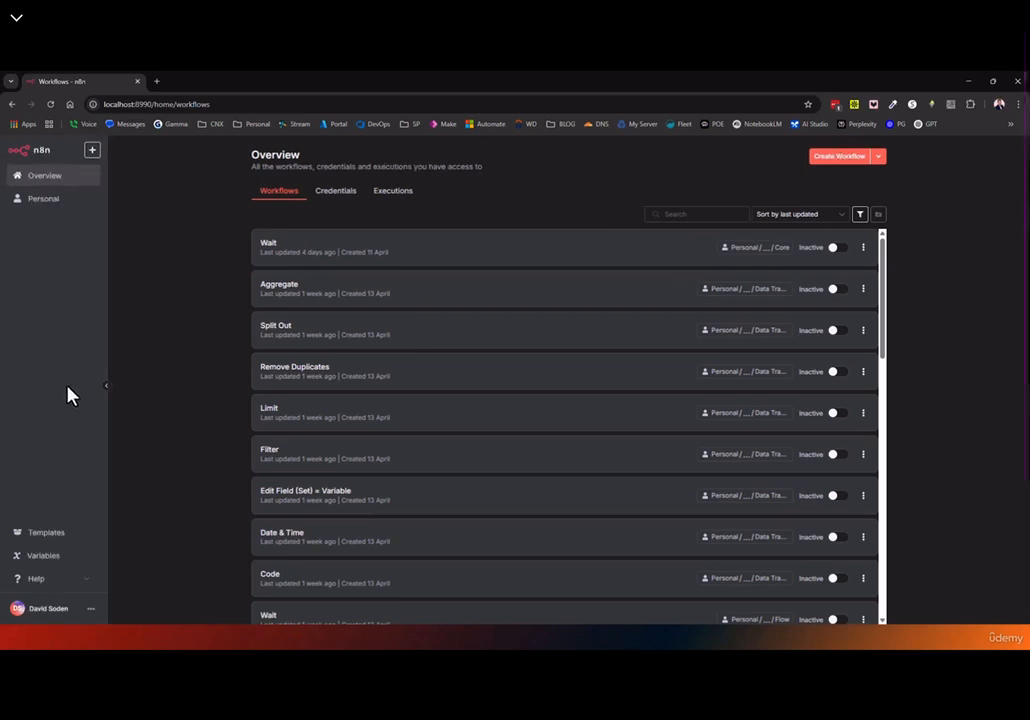
left_click(106, 390)
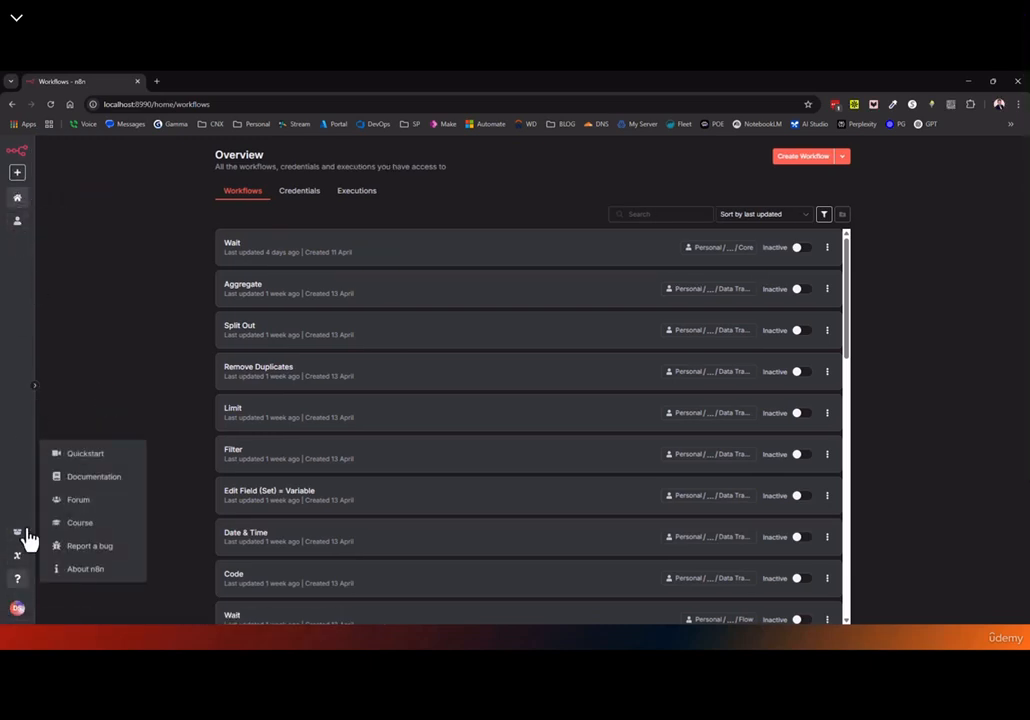
left_click(34, 387)
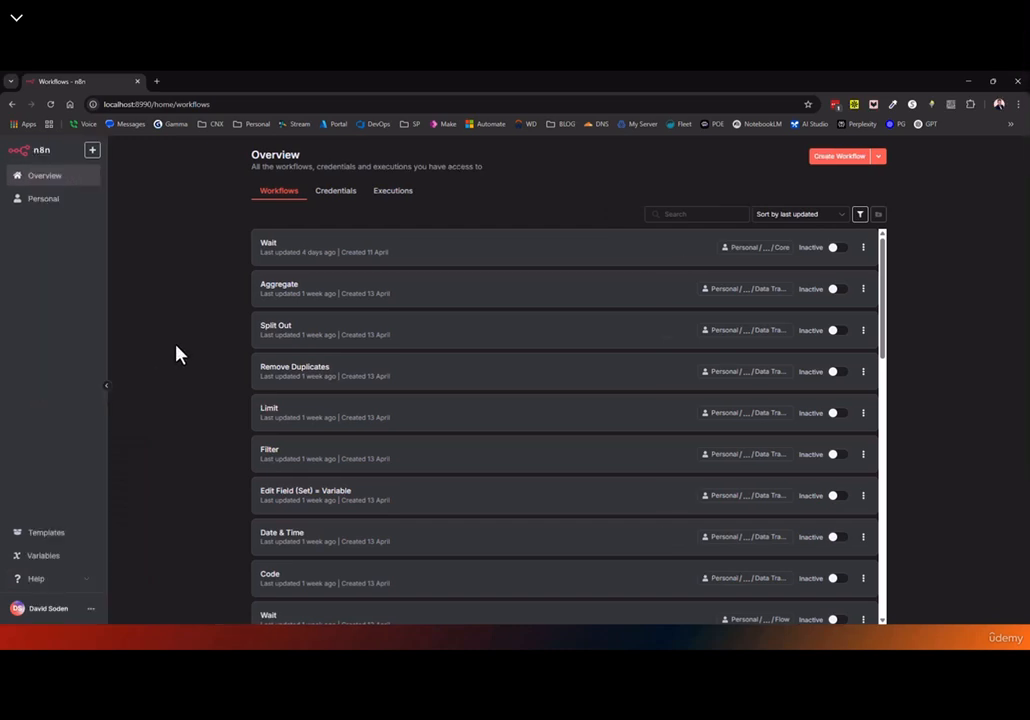
left_click(85, 580)
left_click(58, 578)
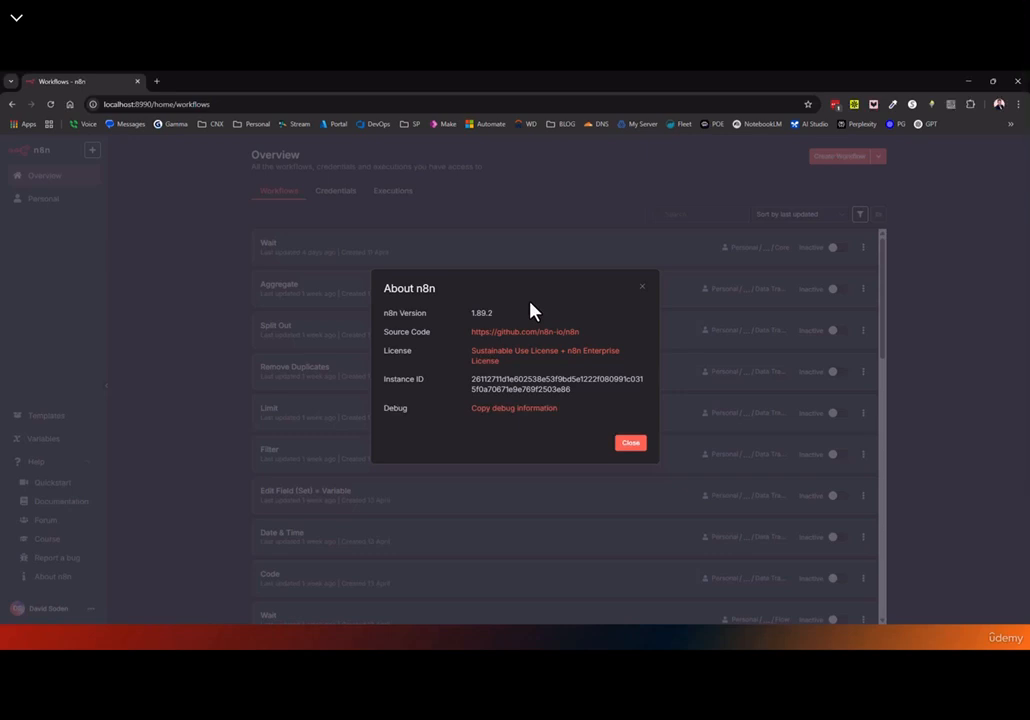
left_click(643, 289)
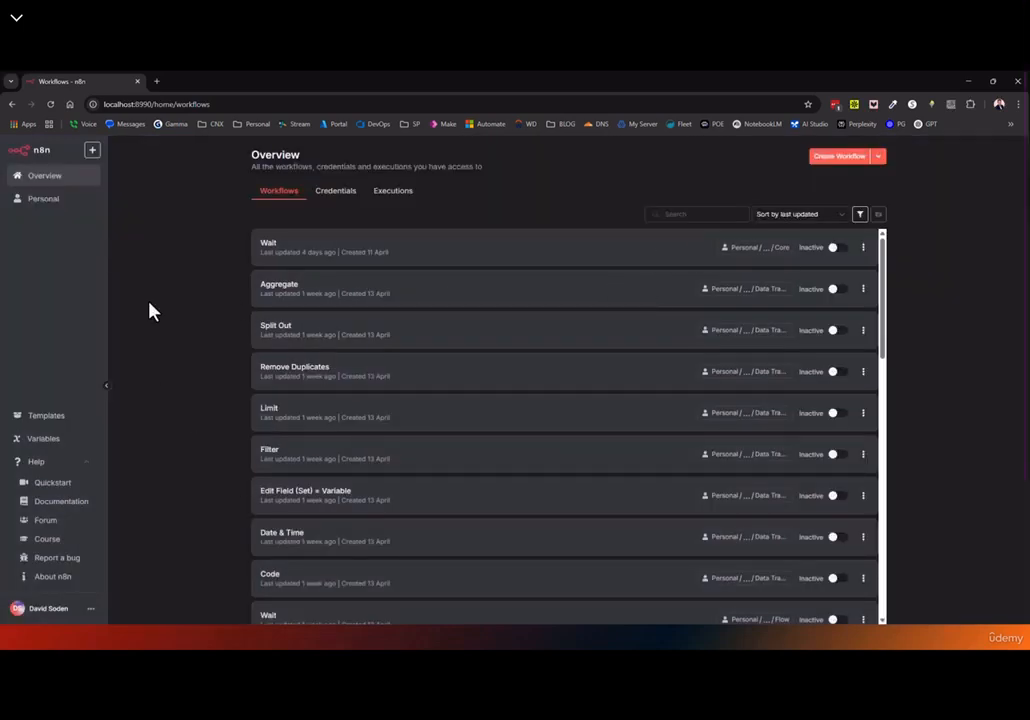
left_click(50, 104)
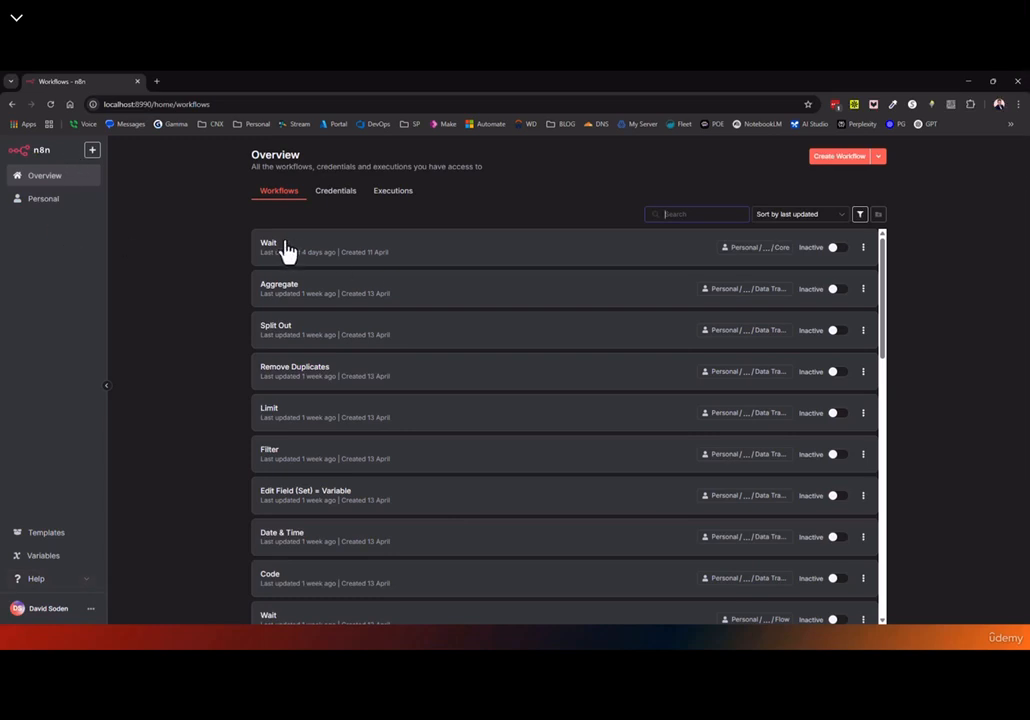
Browse between Overview and Personal, ending on Personal with the n8n The Ultimate Course folder
scroll(446, 410, "down", 10)
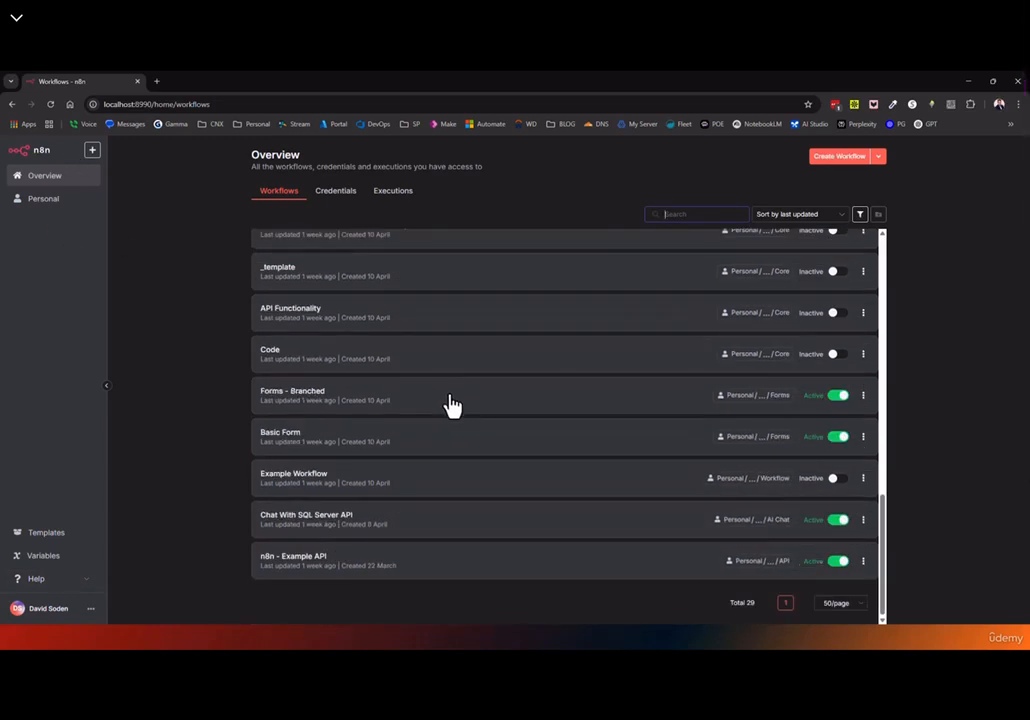
scroll(450, 404, "up", 10)
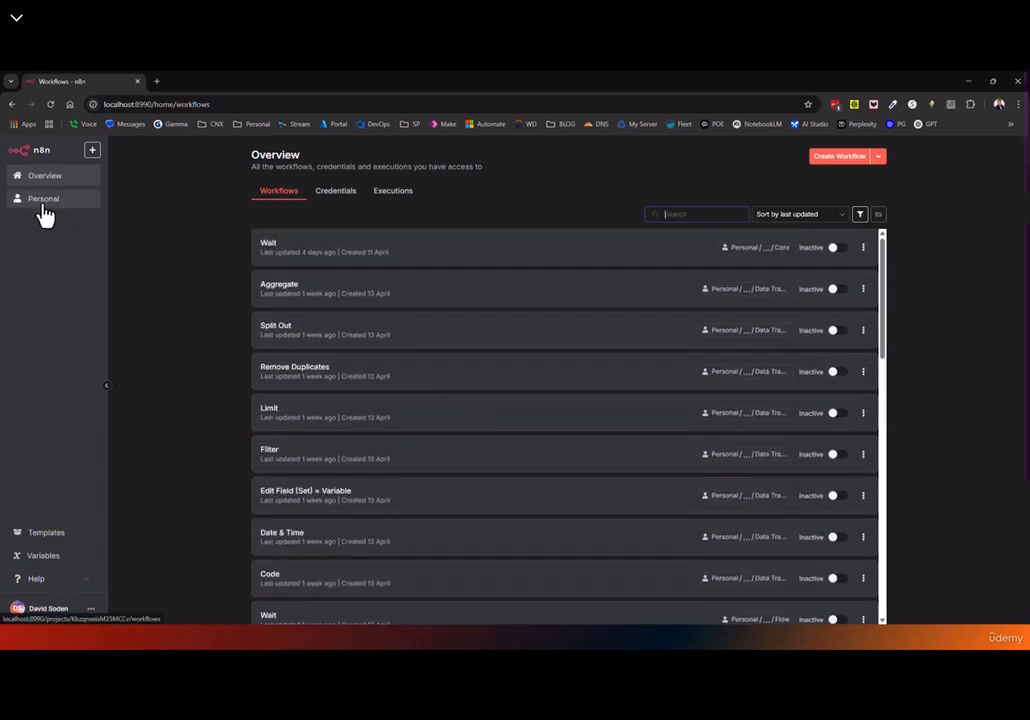
left_click(44, 212)
left_click(50, 180)
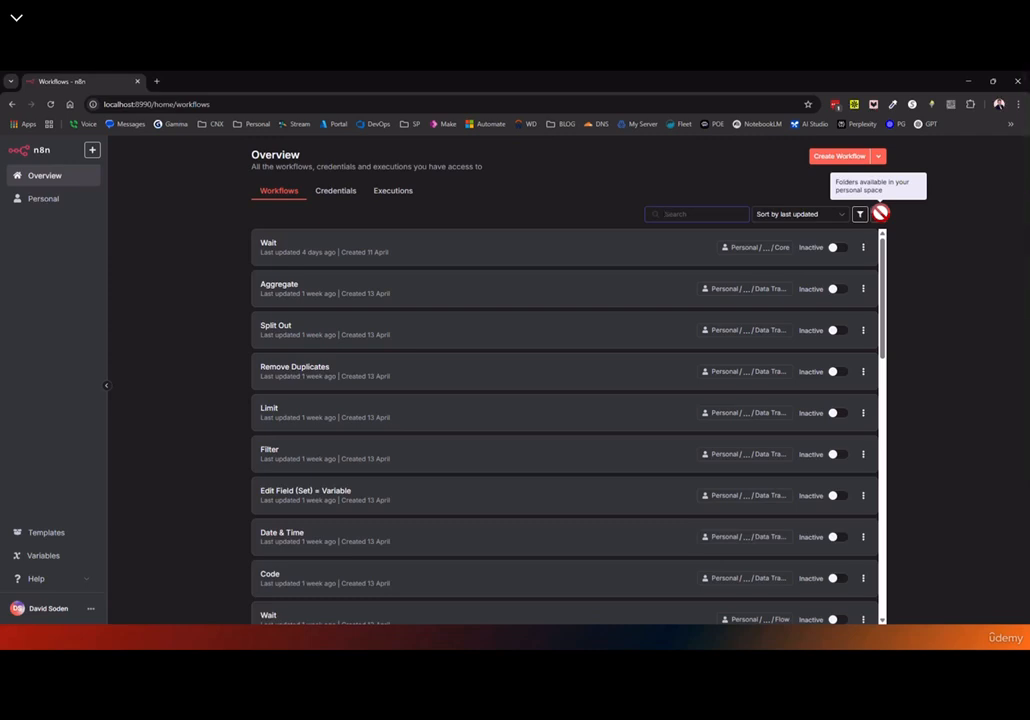
left_click(41, 205)
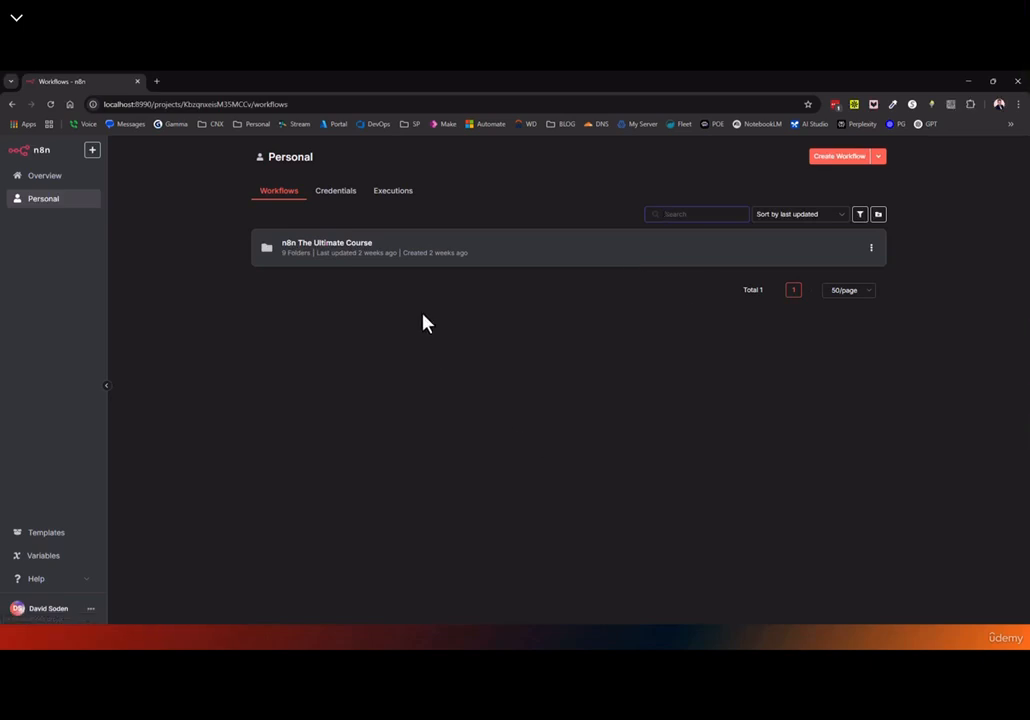
left_click(871, 250)
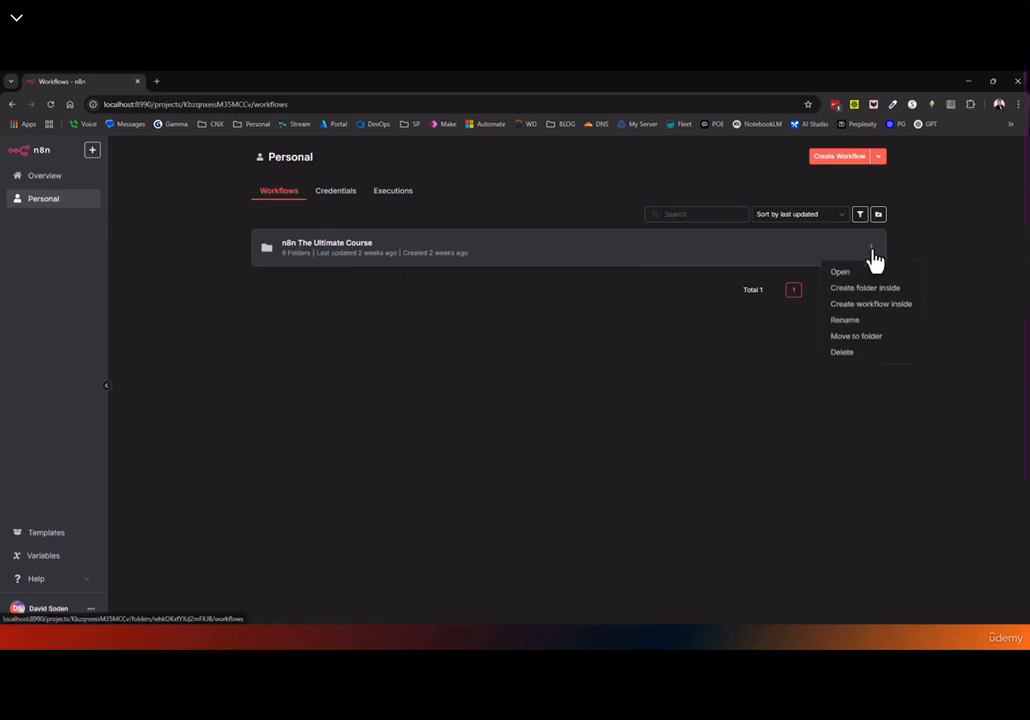
left_click(683, 377)
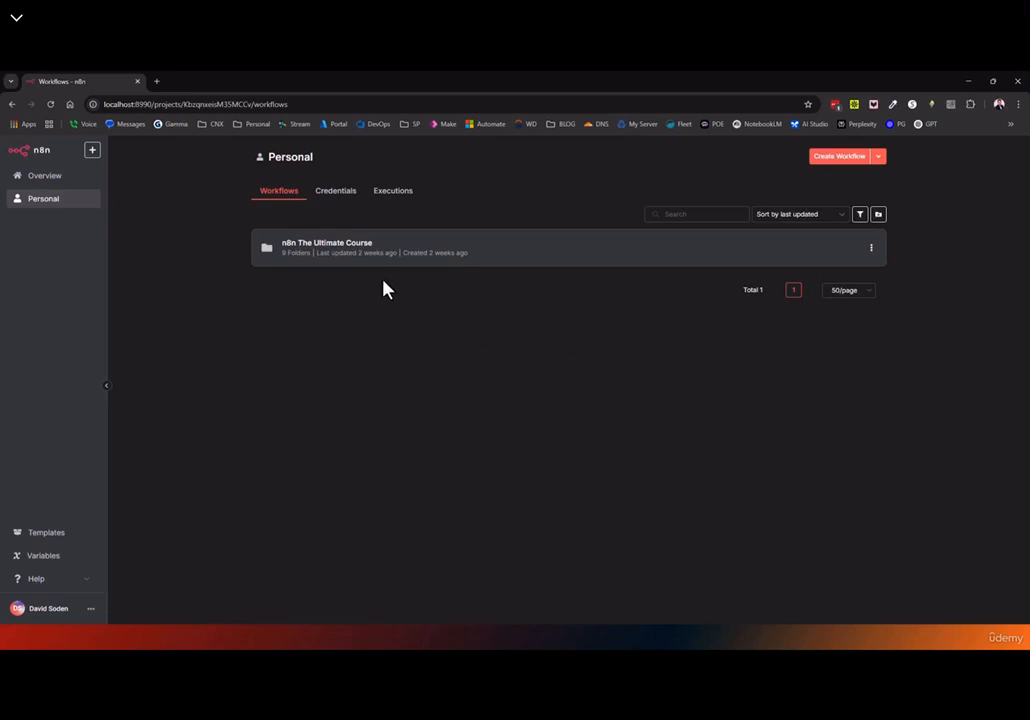
left_click(44, 175)
scroll(390, 340, "down", 1)
scroll(390, 341, "down", 5)
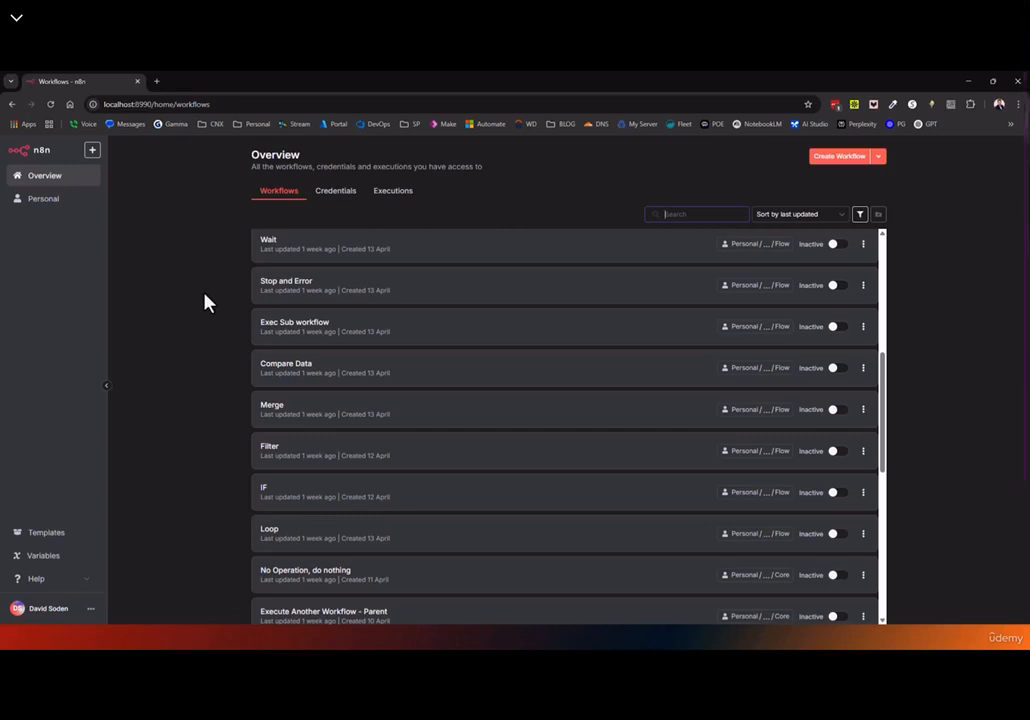
scroll(485, 290, "up", 4)
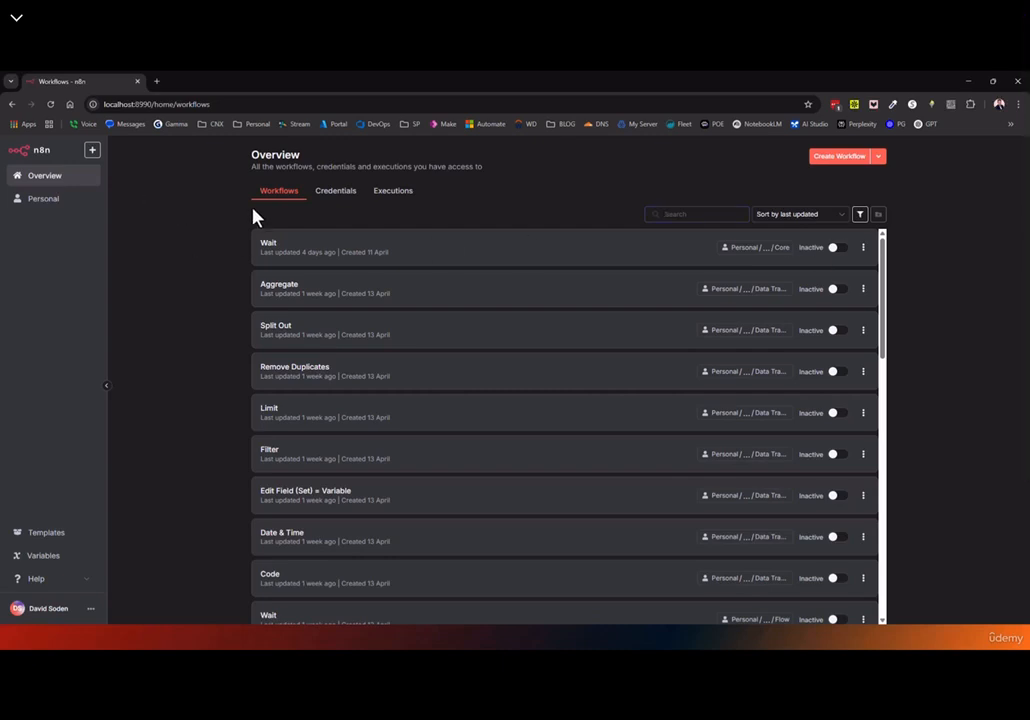
left_click(40, 200)
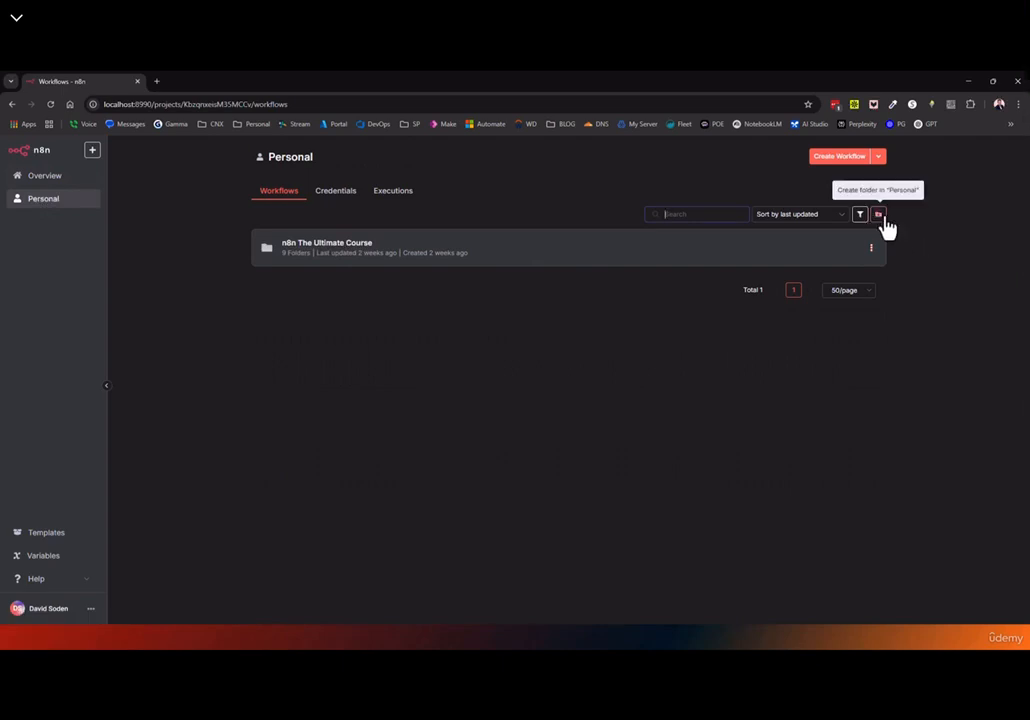
Create and save a new empty My workflow, then view it in the Personal list
left_click(840, 158)
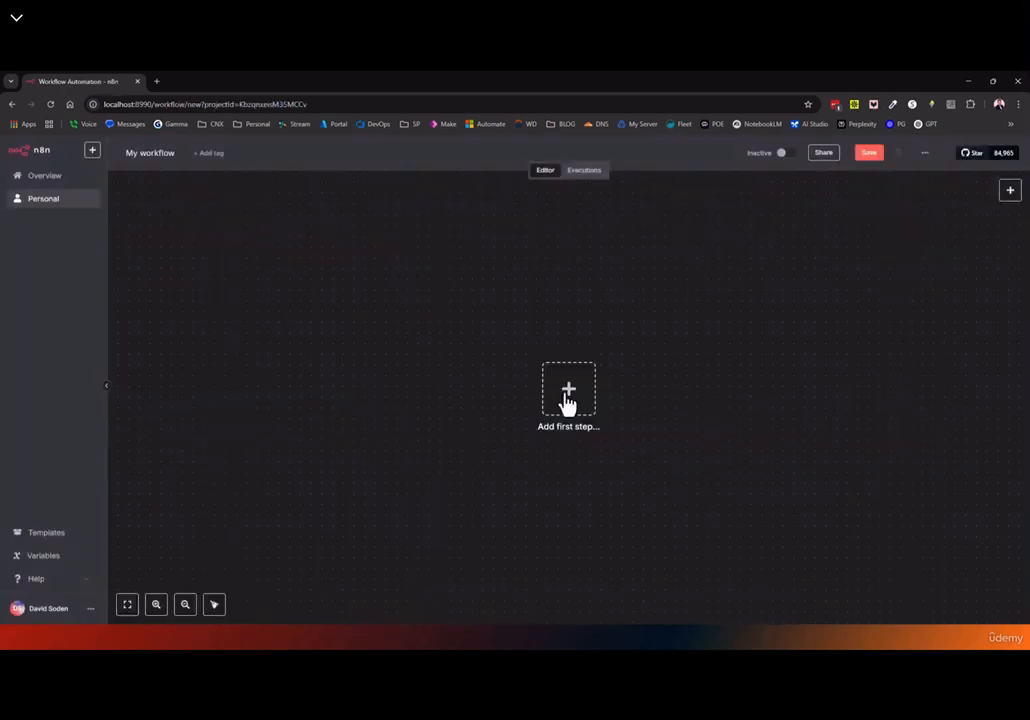
left_click(862, 158)
left_click(40, 199)
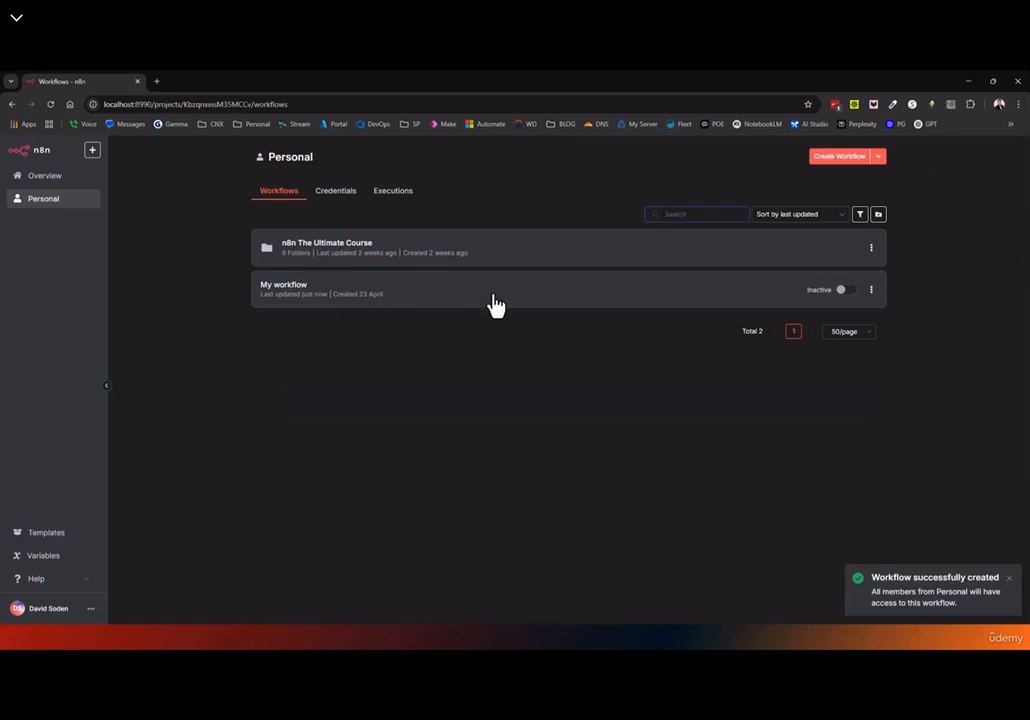
left_click_drag(467, 289, 492, 237)
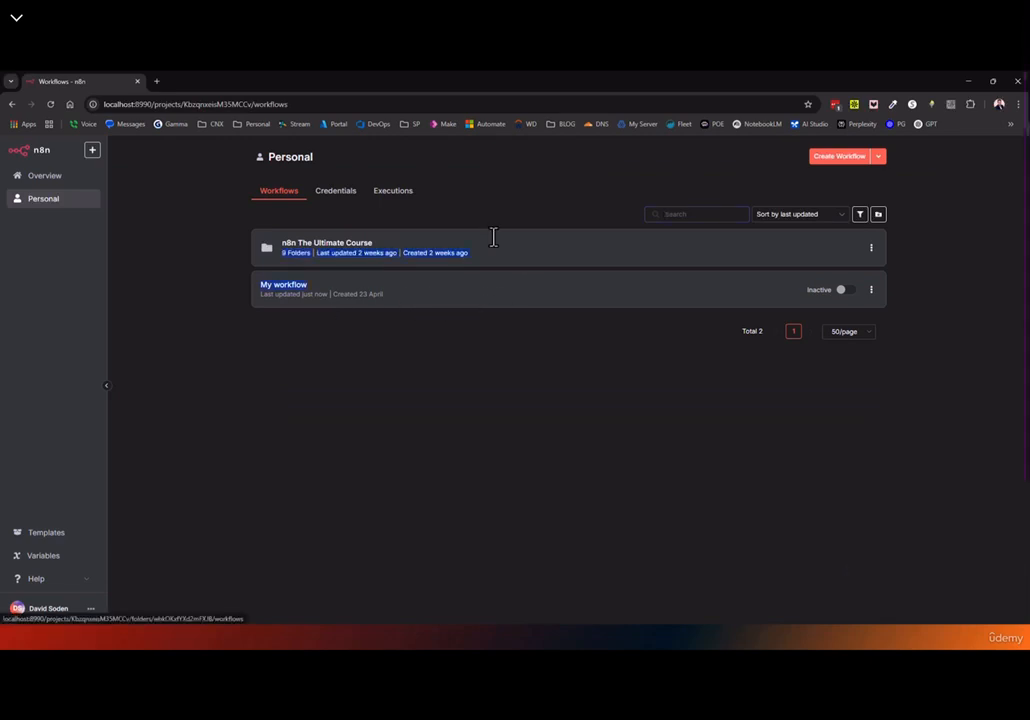
left_click(871, 291)
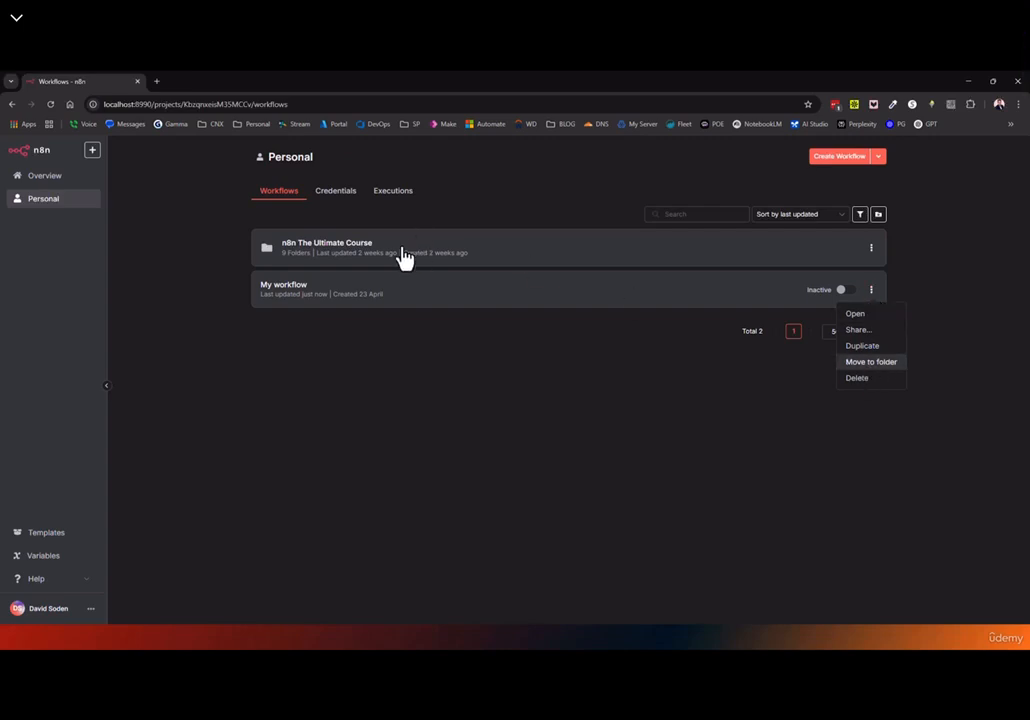
Try moving My workflow into the Administration folder, then close the move dialog
left_click(327, 257)
scroll(326, 265, "down", 1)
scroll(326, 267, "up", 1)
left_click(267, 215)
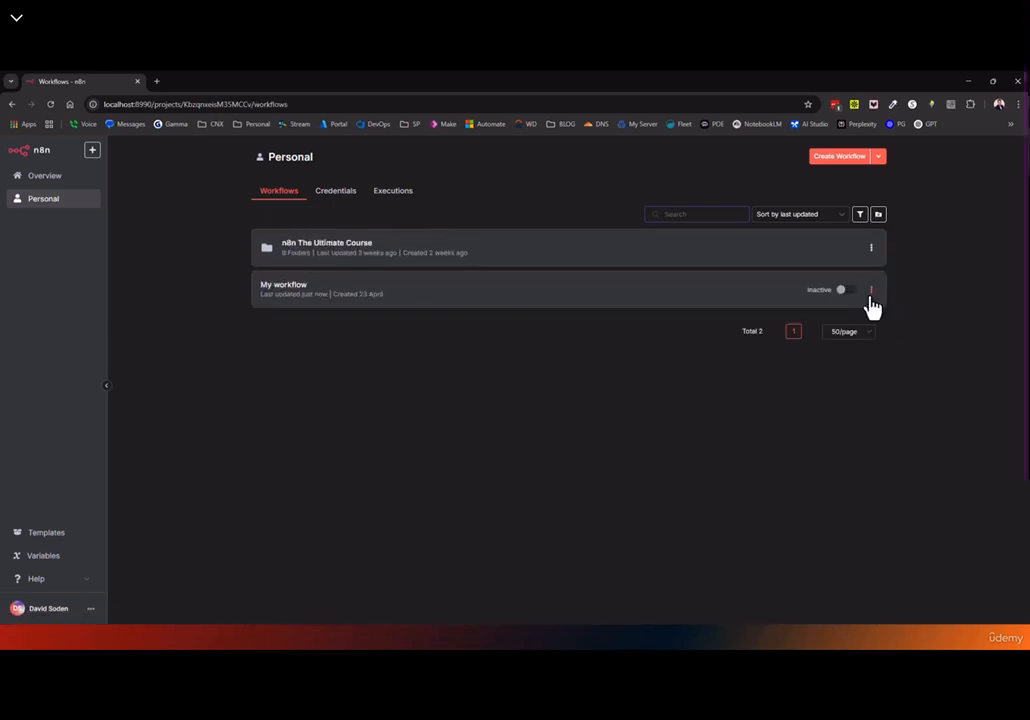
left_click(871, 291)
left_click(860, 362)
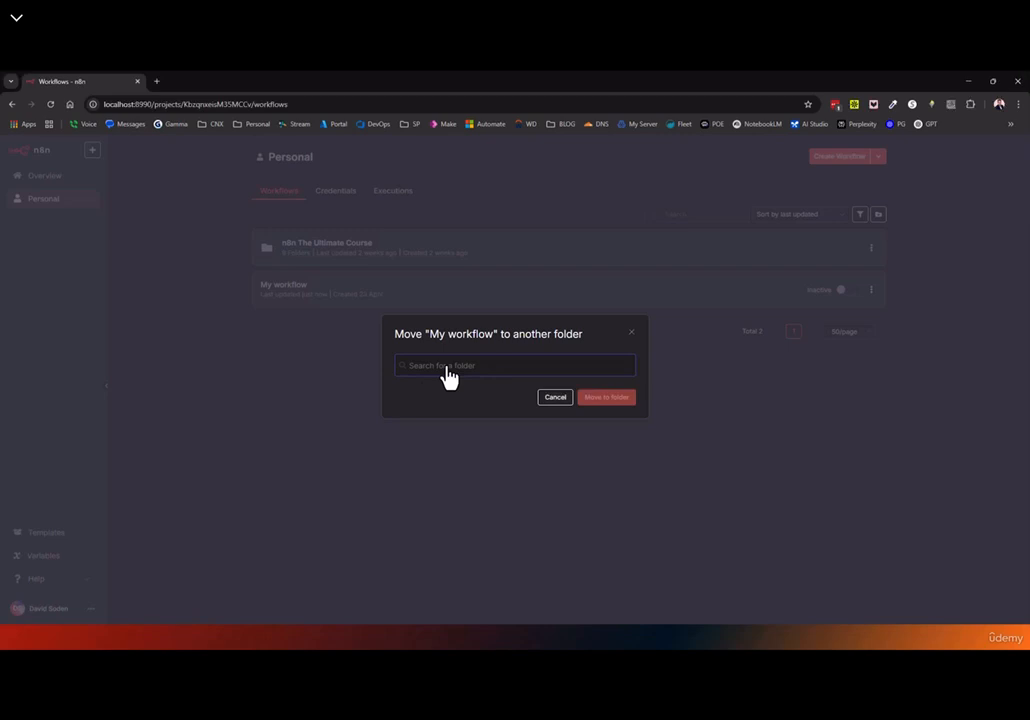
type("a")
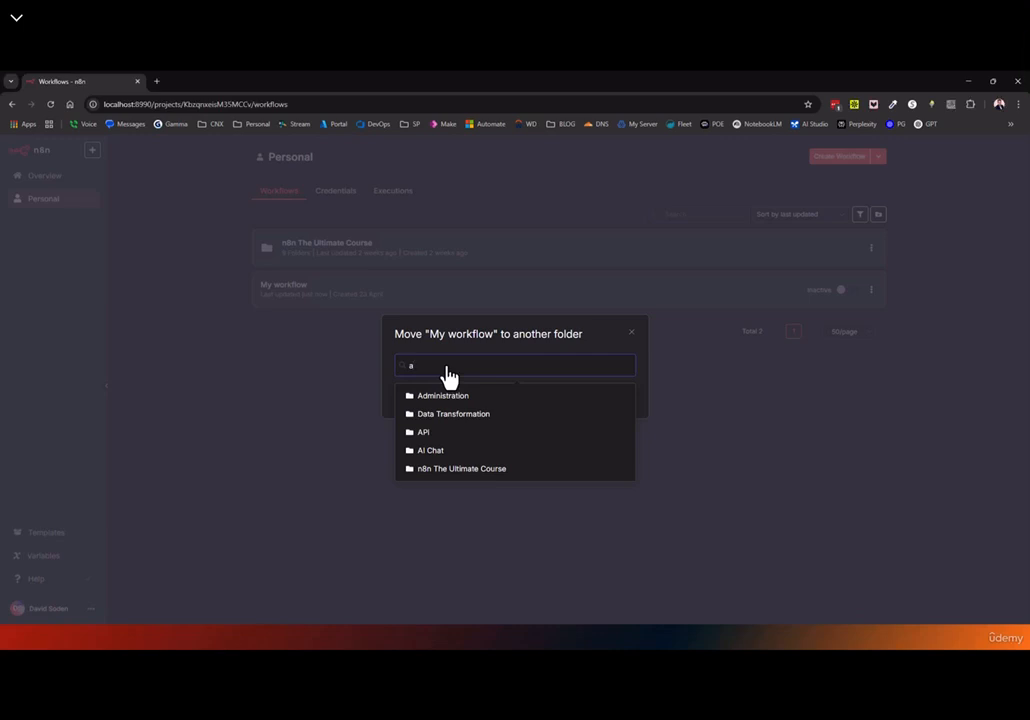
left_click(436, 397)
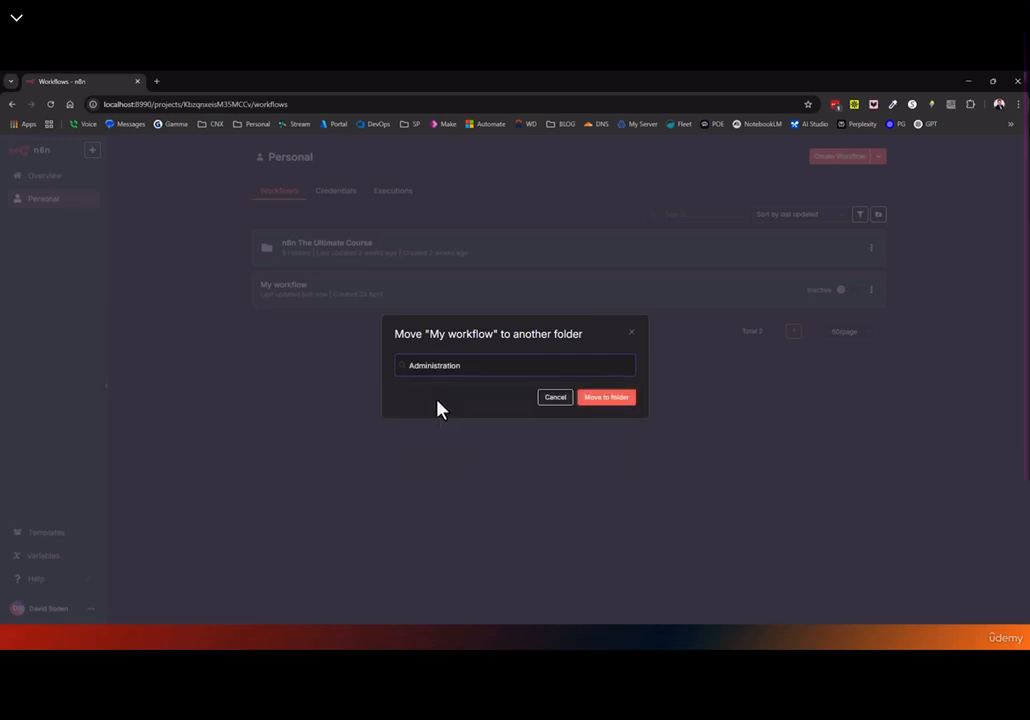
left_click(630, 337)
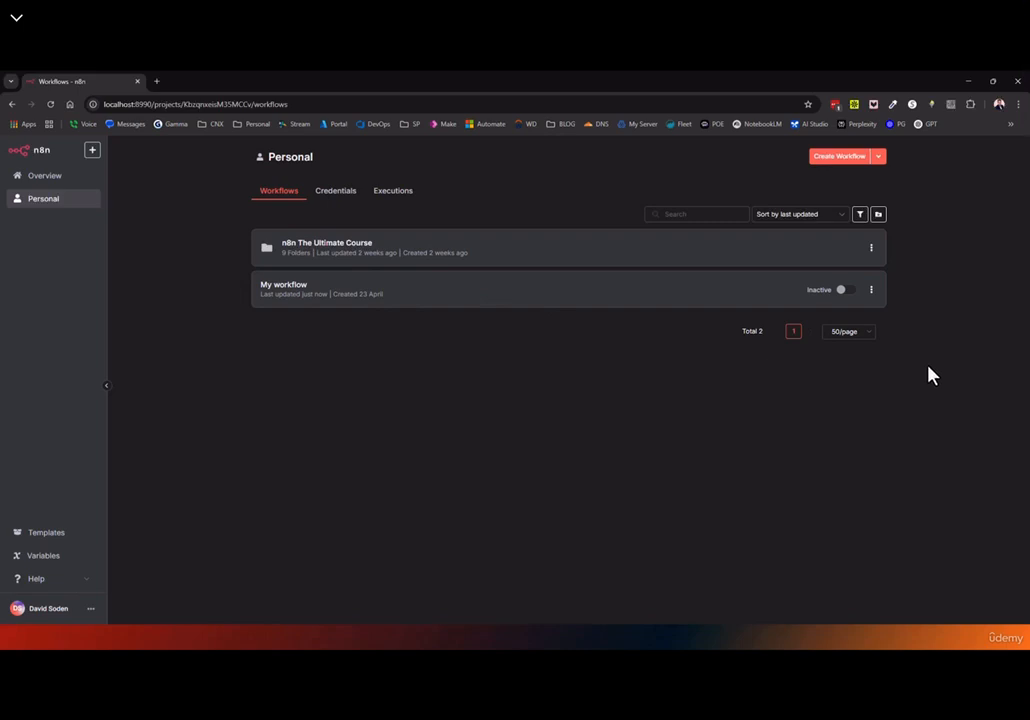
Delete the My workflow workflow from the Personal project
left_click(872, 291)
left_click(857, 368)
left_click(605, 410)
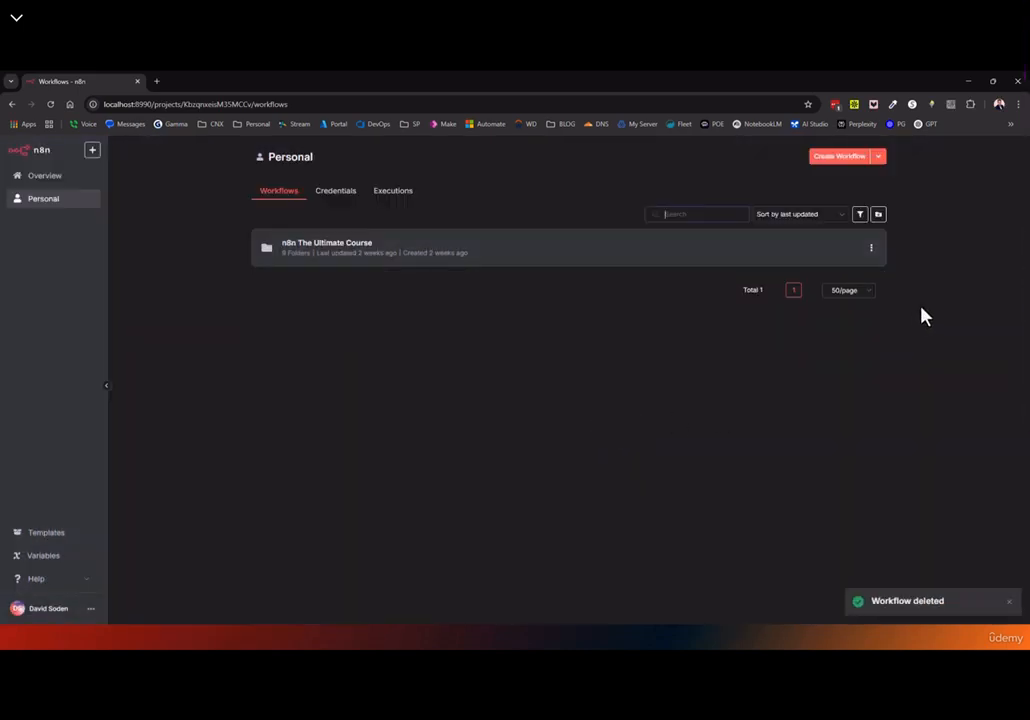
Create a new folder named qeqw in Personal
left_click(879, 215)
type("qeqw")
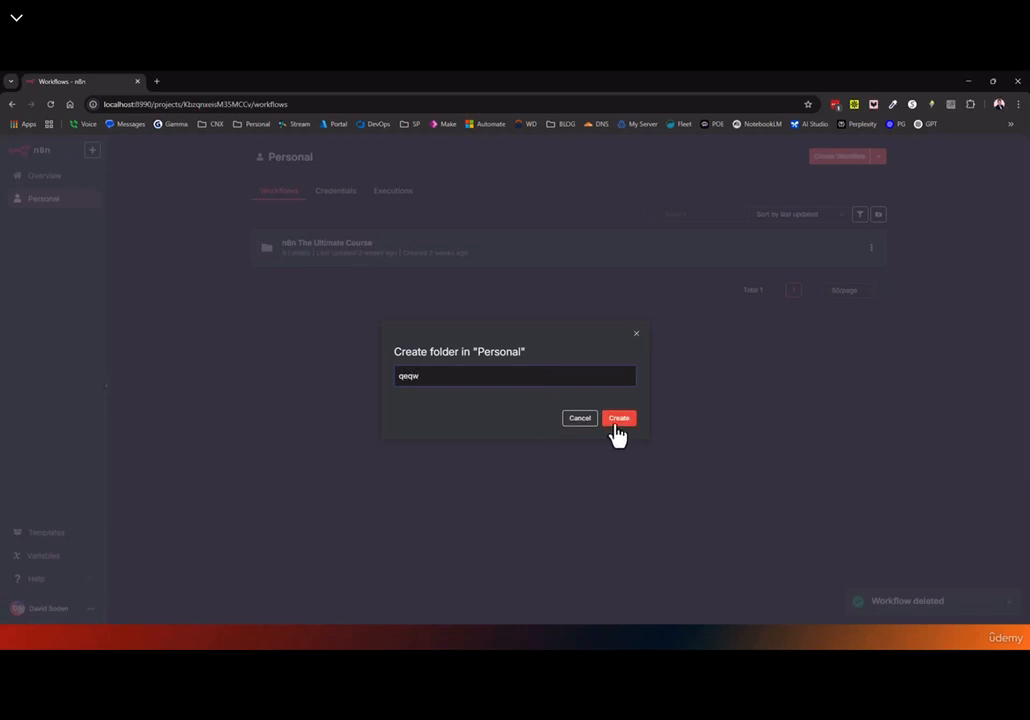
left_click(615, 422)
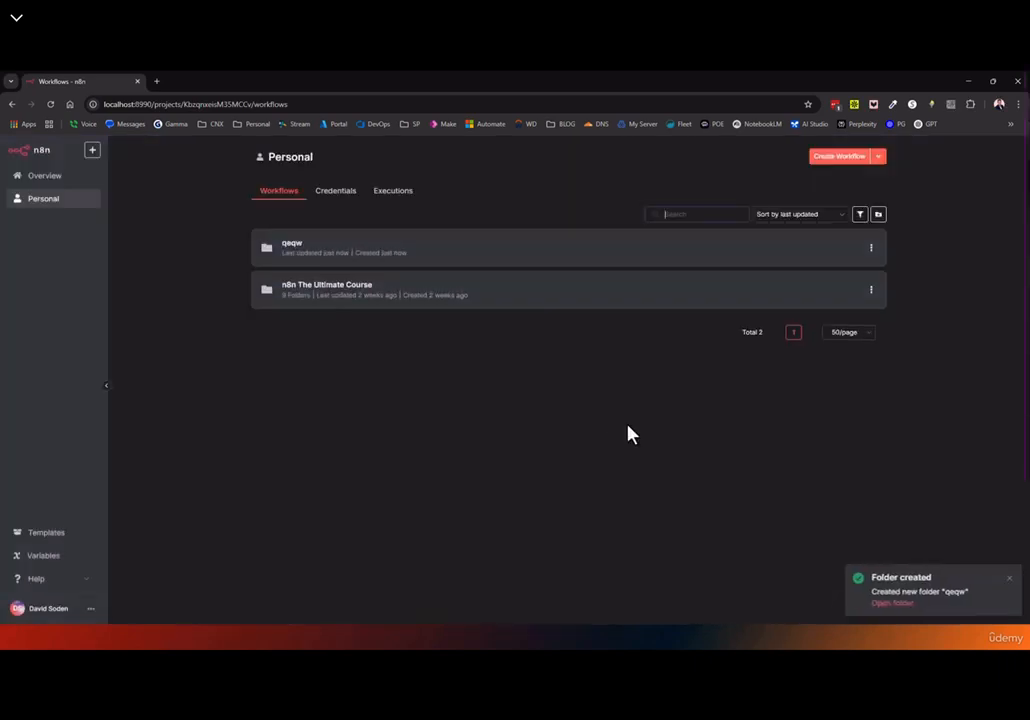
Try moving the qeqw folder to Administration, then close the move dialog without moving it
left_click(872, 251)
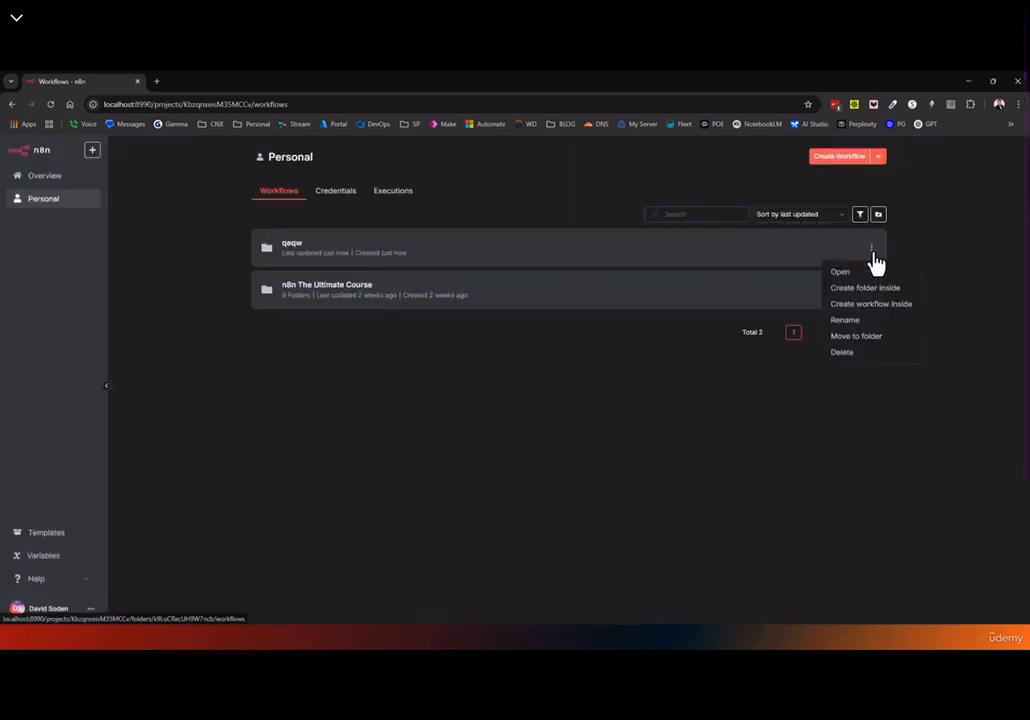
left_click(858, 336)
type("ad")
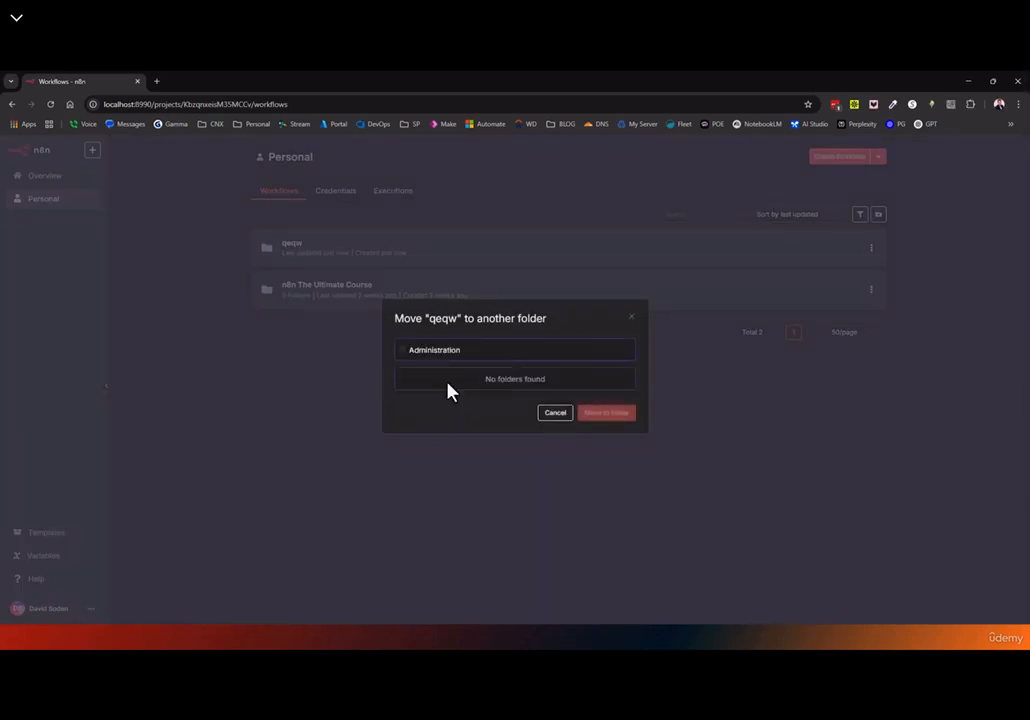
left_click(447, 392)
left_click(631, 321)
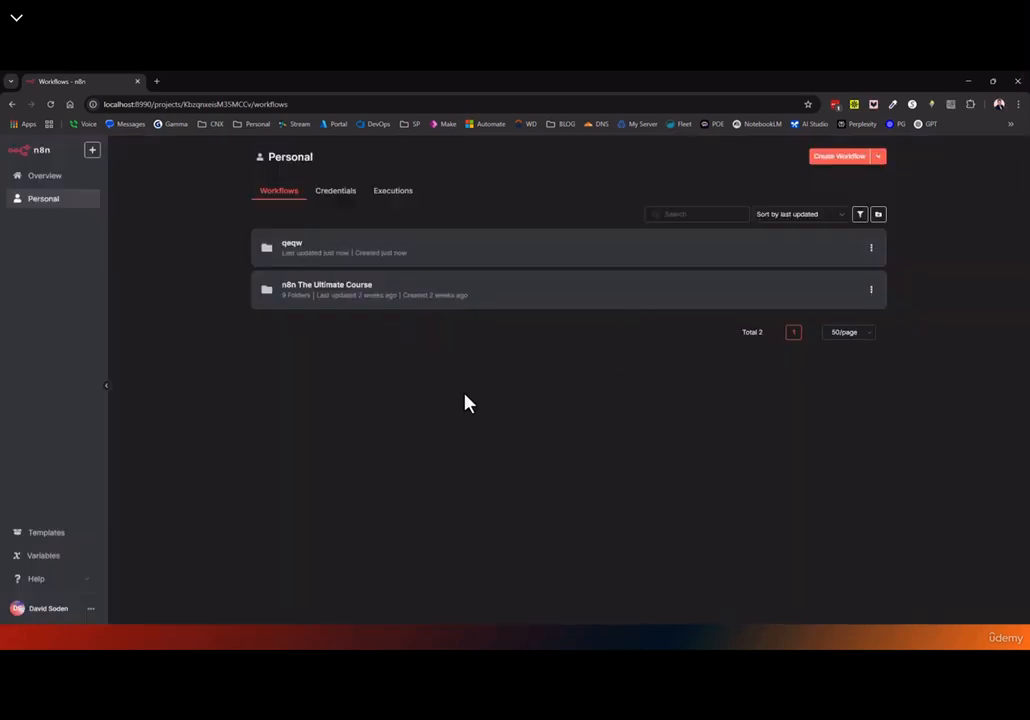
Cancel a second new folder, then delete the qeqw folder
left_click(879, 215)
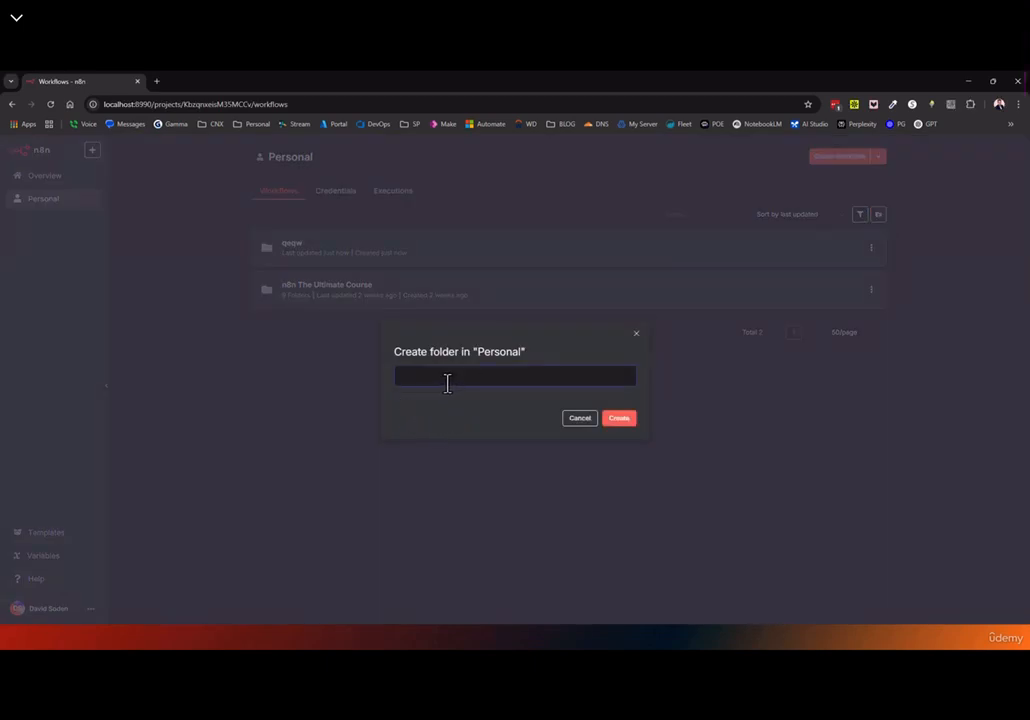
left_click(633, 338)
left_click(871, 249)
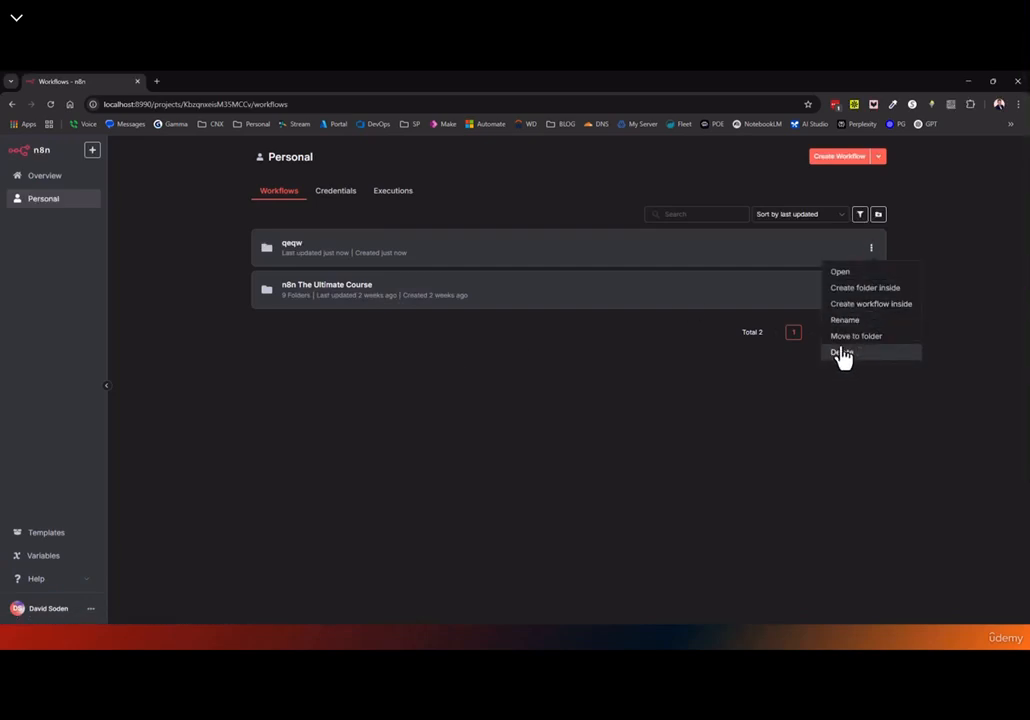
left_click(840, 352)
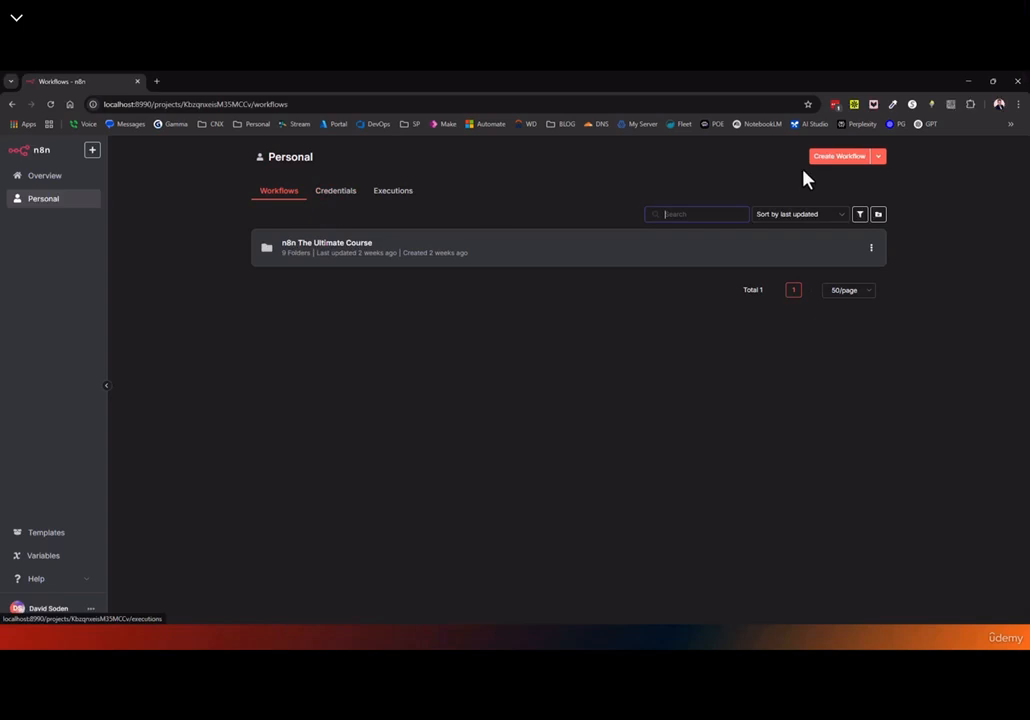
Compare the Create Workflow options on Personal and Overview, then return to Personal
left_click(879, 162)
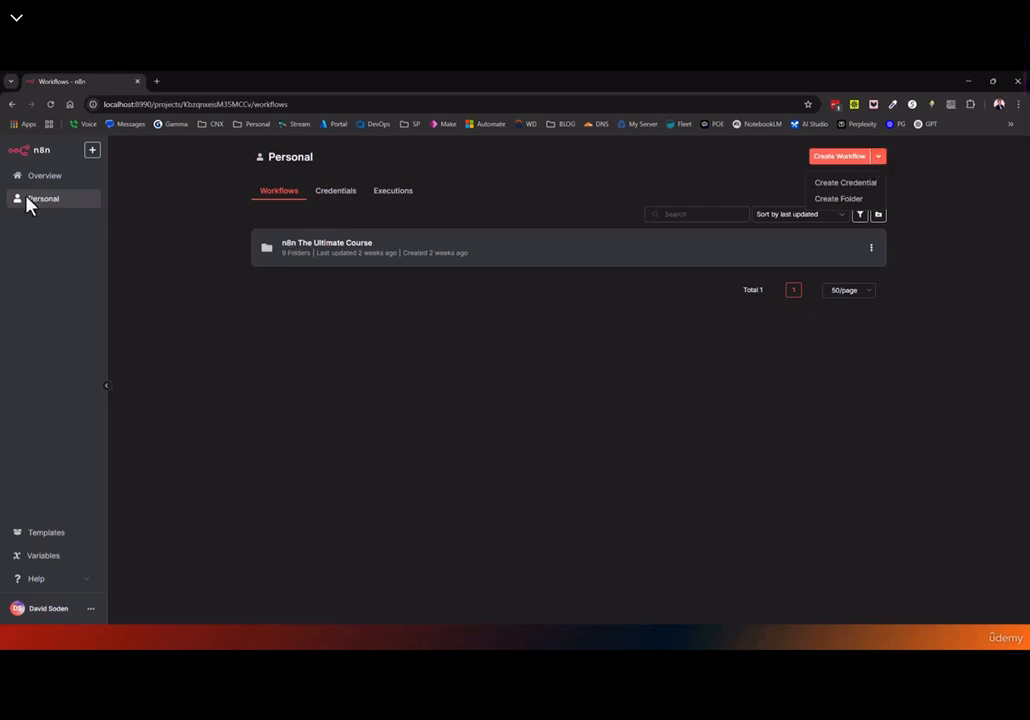
left_click(40, 177)
left_click(880, 160)
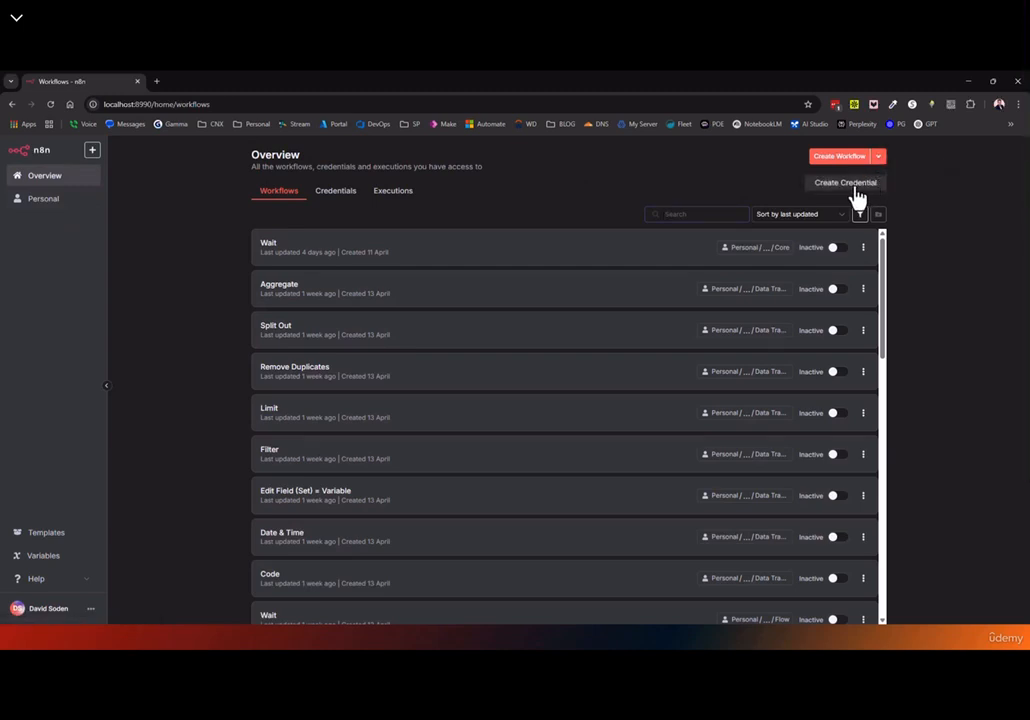
left_click(48, 178)
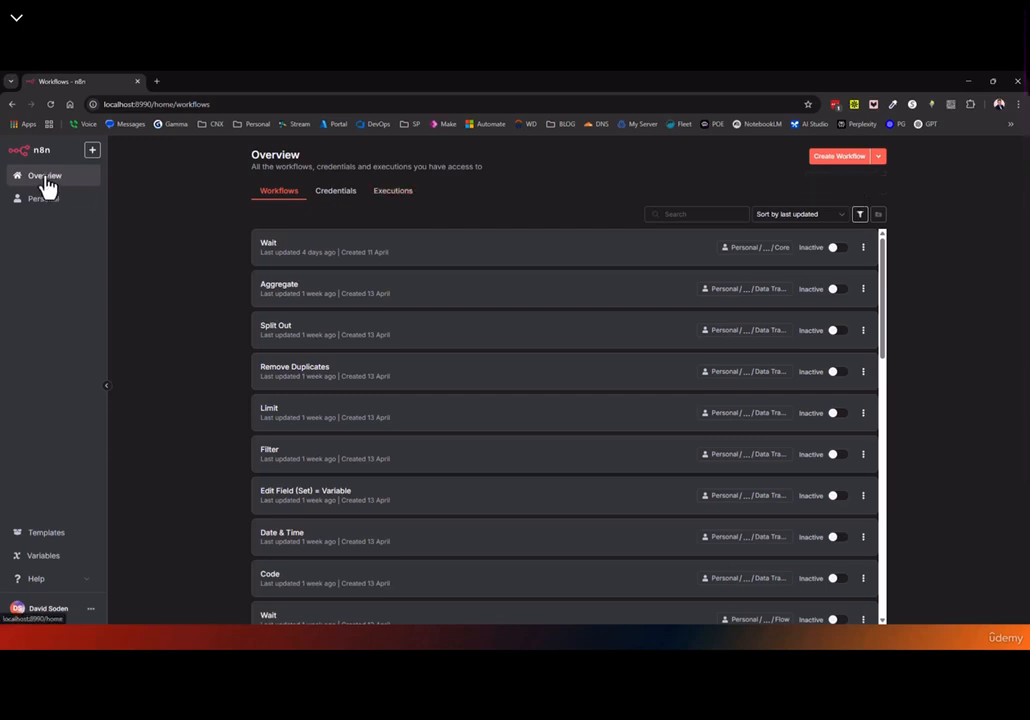
left_click(44, 200)
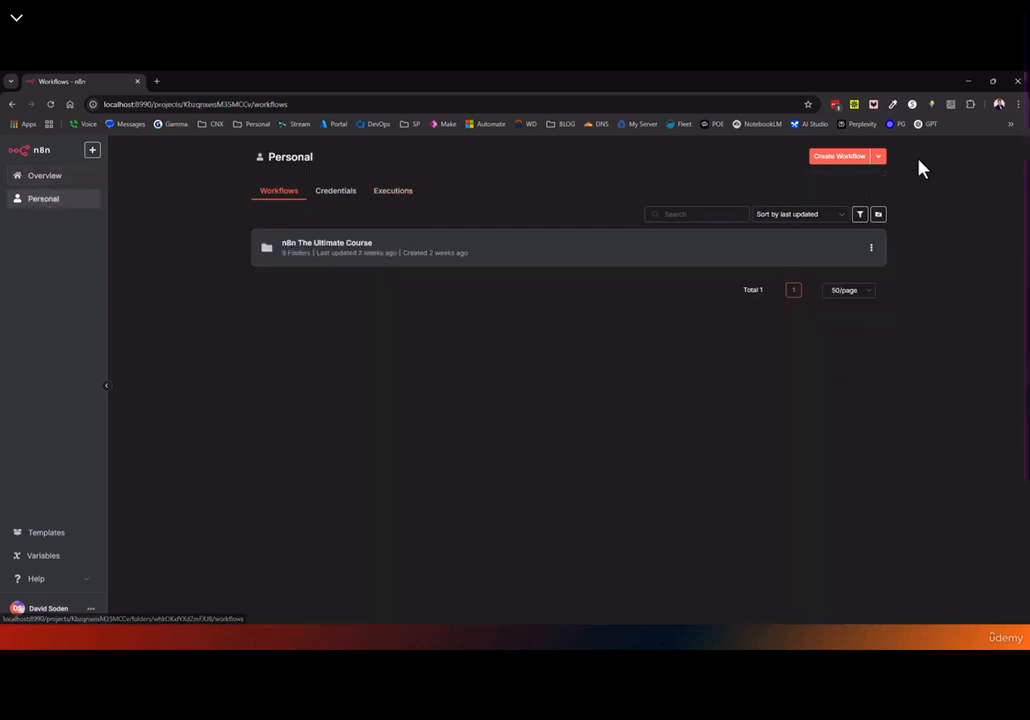
Switch between the Personal credentials and workflows lists, checking the creation options
left_click(880, 162)
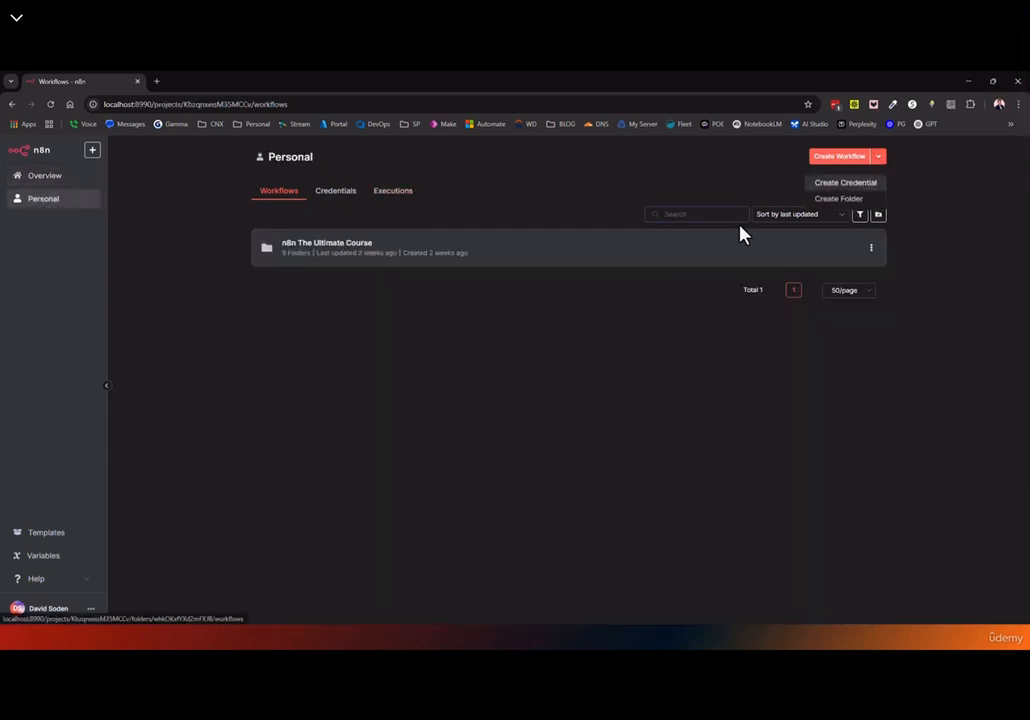
left_click(337, 195)
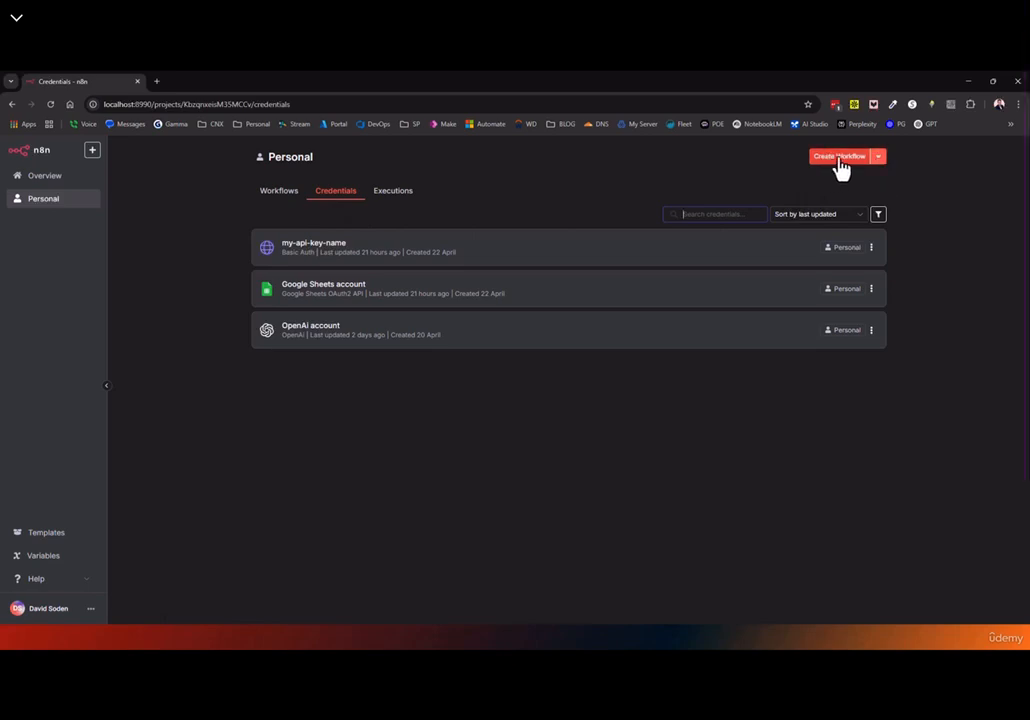
left_click(879, 160)
left_click(278, 192)
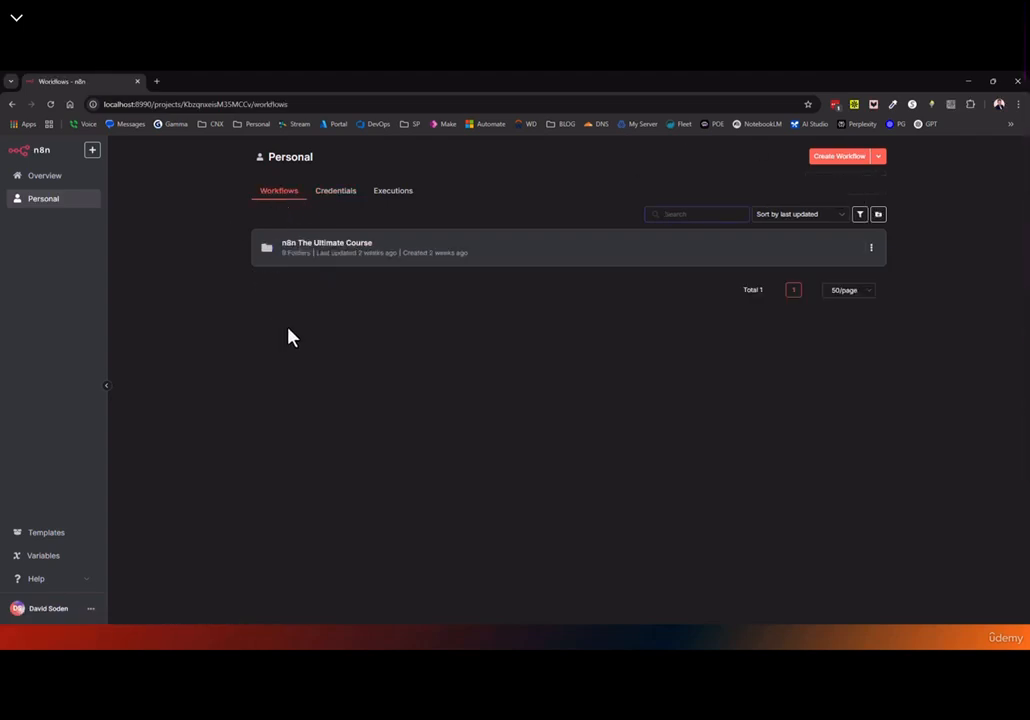
left_click(339, 199)
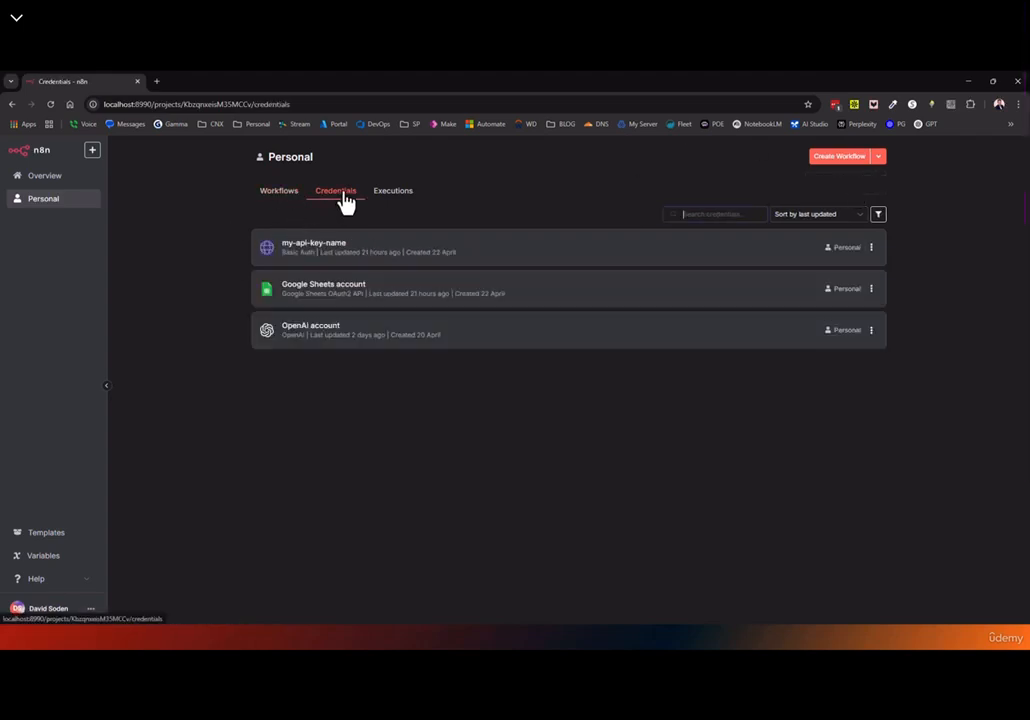
left_click(276, 194)
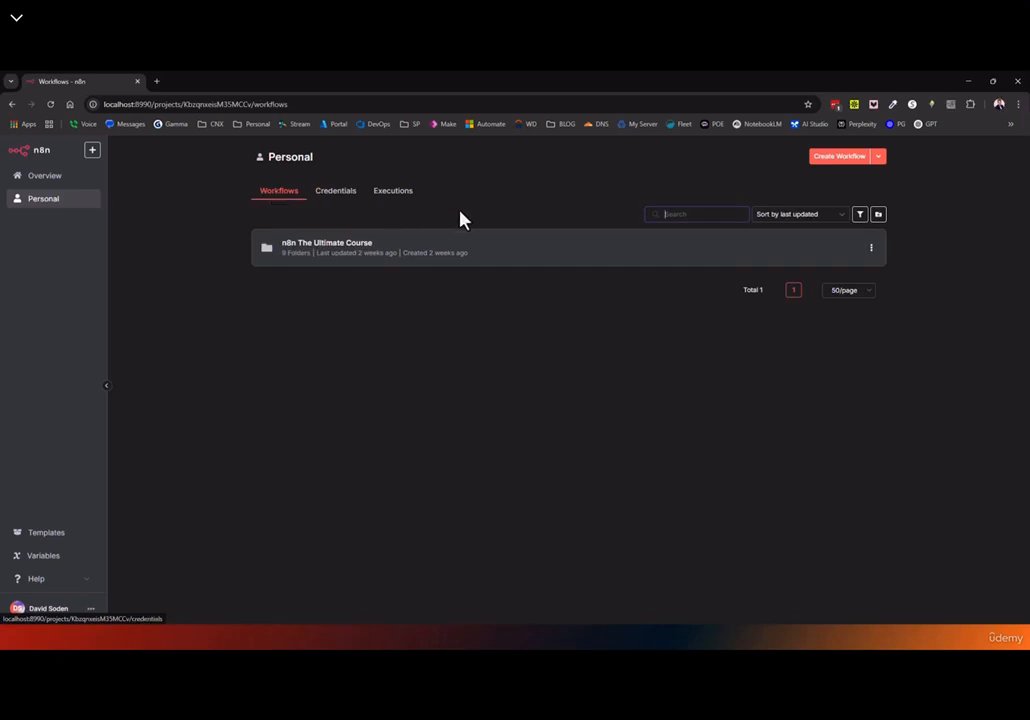
On Overview, browse all credentials and workflows, then show the Executions tab for all workflows
left_click(879, 160)
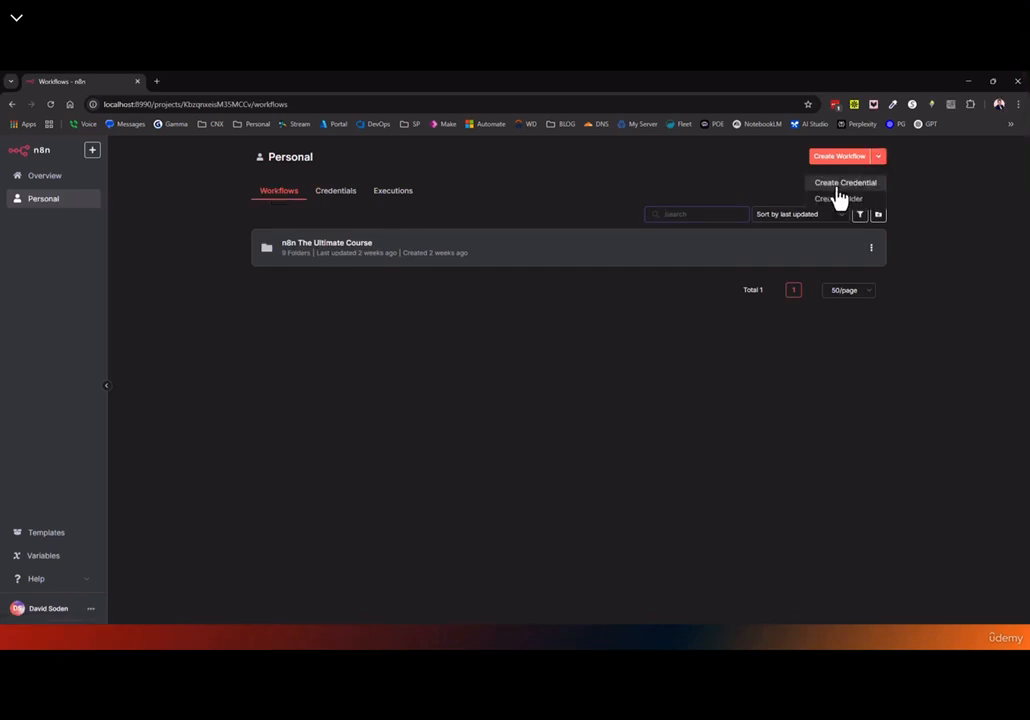
left_click(34, 178)
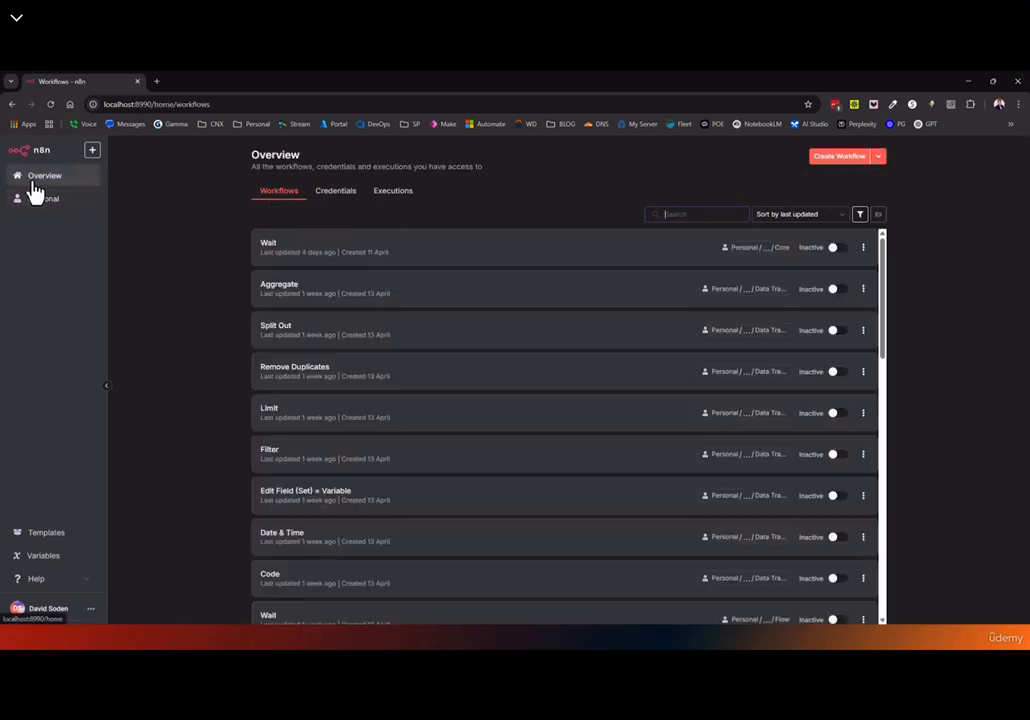
left_click(879, 157)
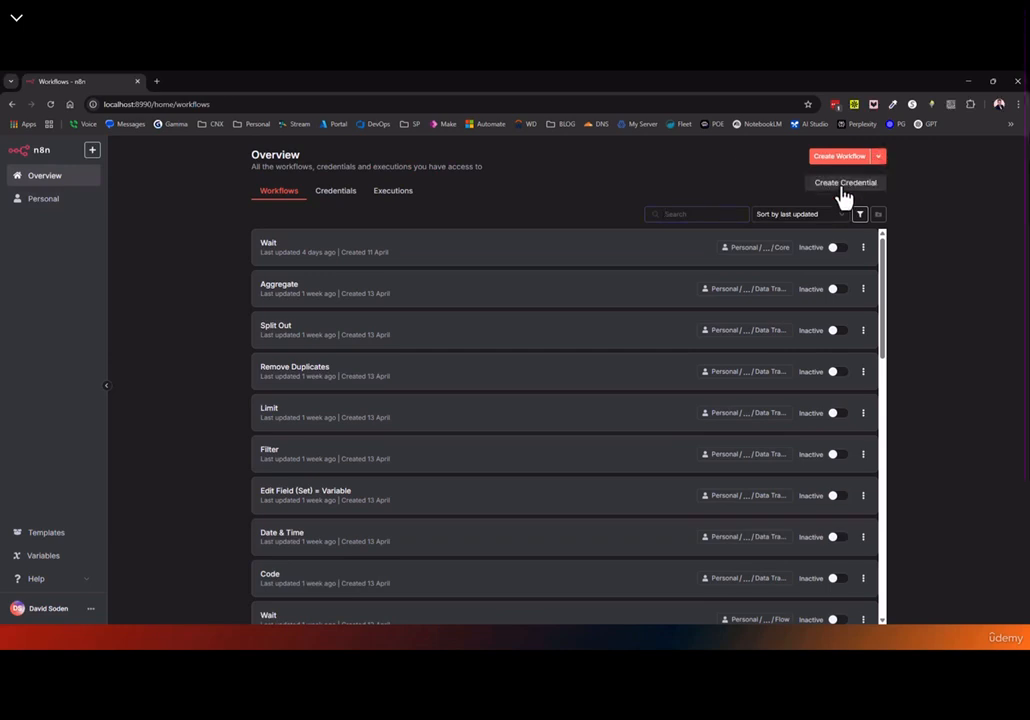
left_click(335, 196)
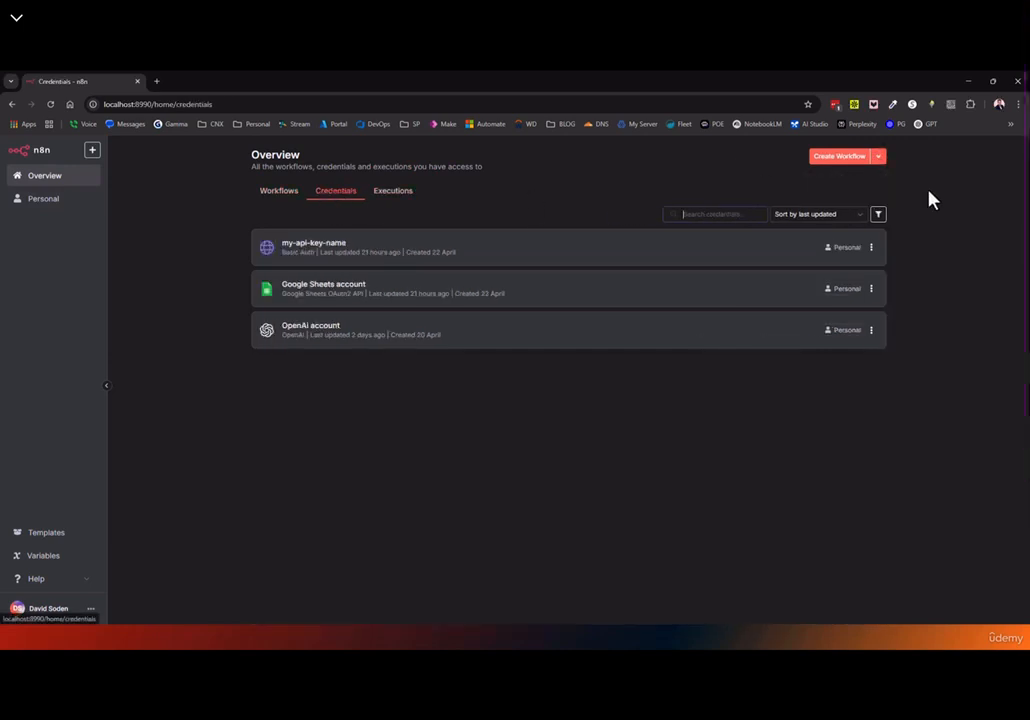
left_click(281, 199)
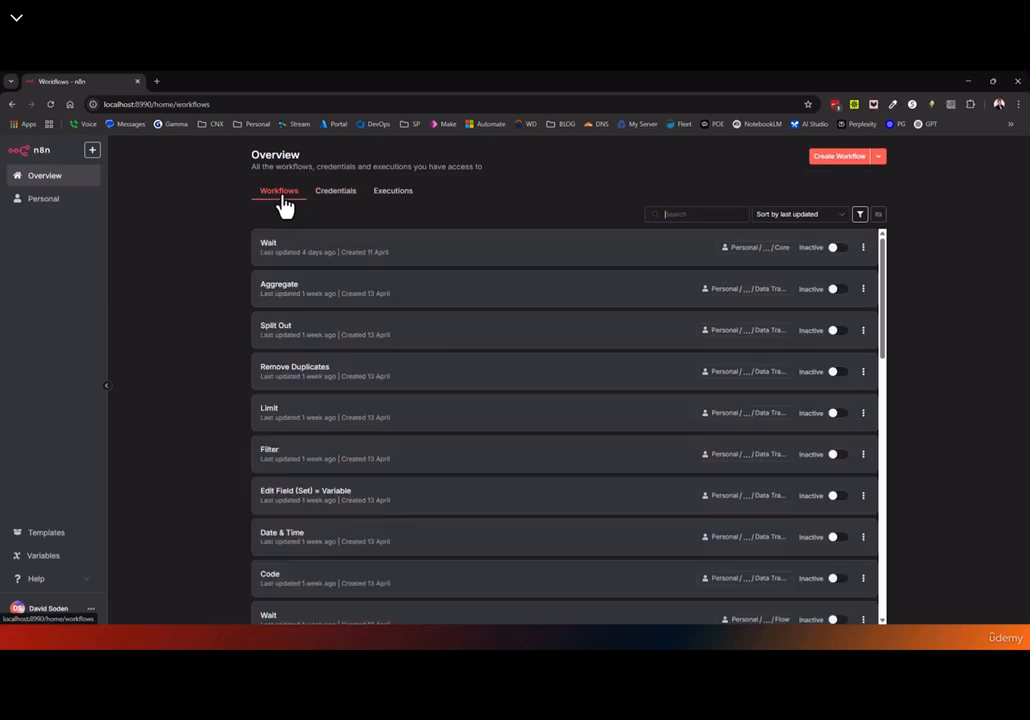
left_click(879, 158)
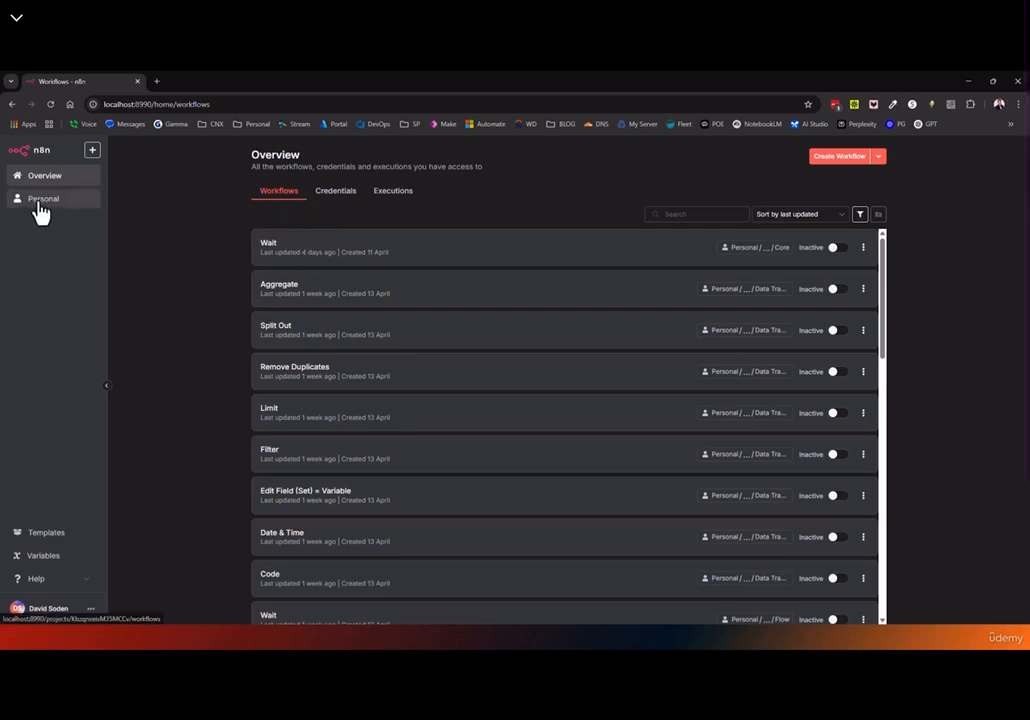
left_click(389, 205)
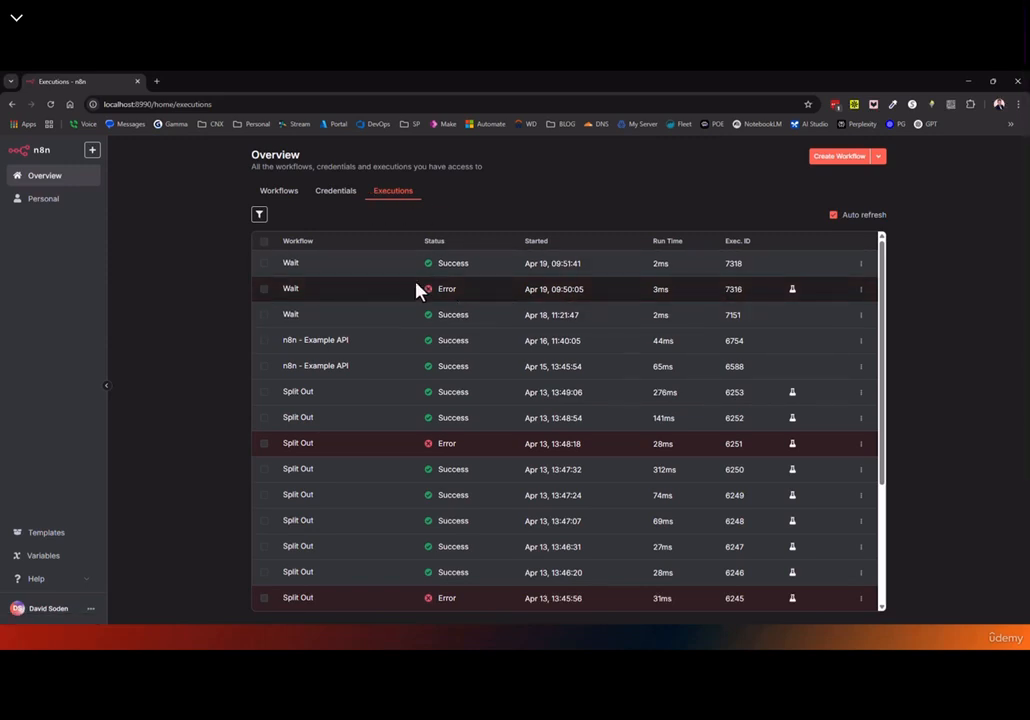
Check the execution filters, then go to Personal > n8n The Ultimate Course > Data Transformation and open Aggregate
left_click(259, 216)
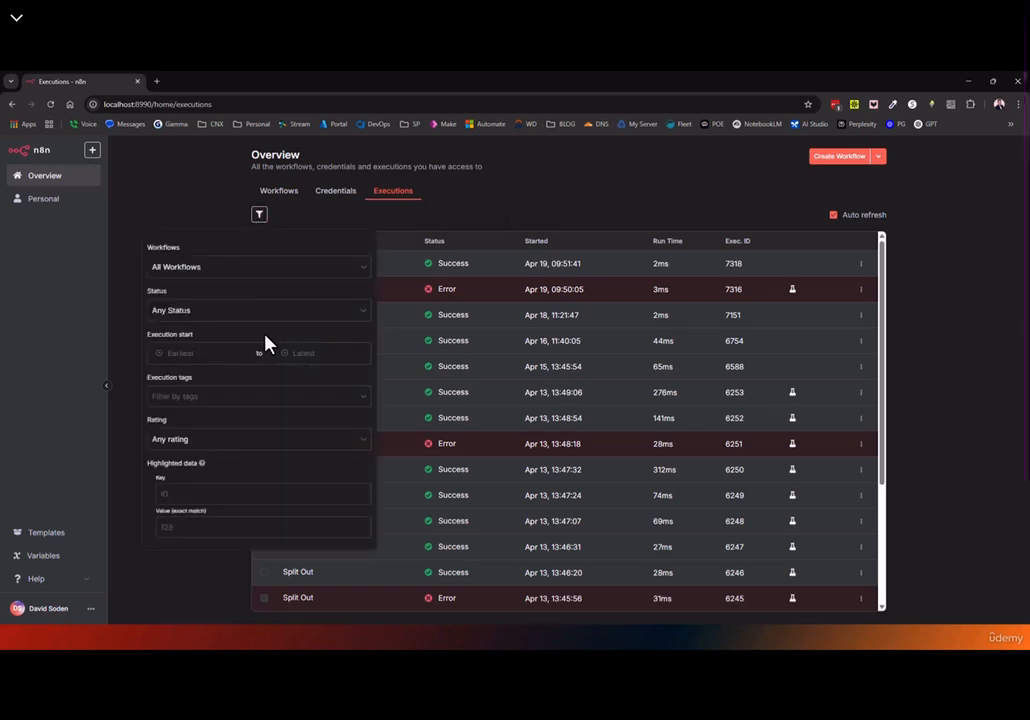
left_click(172, 188)
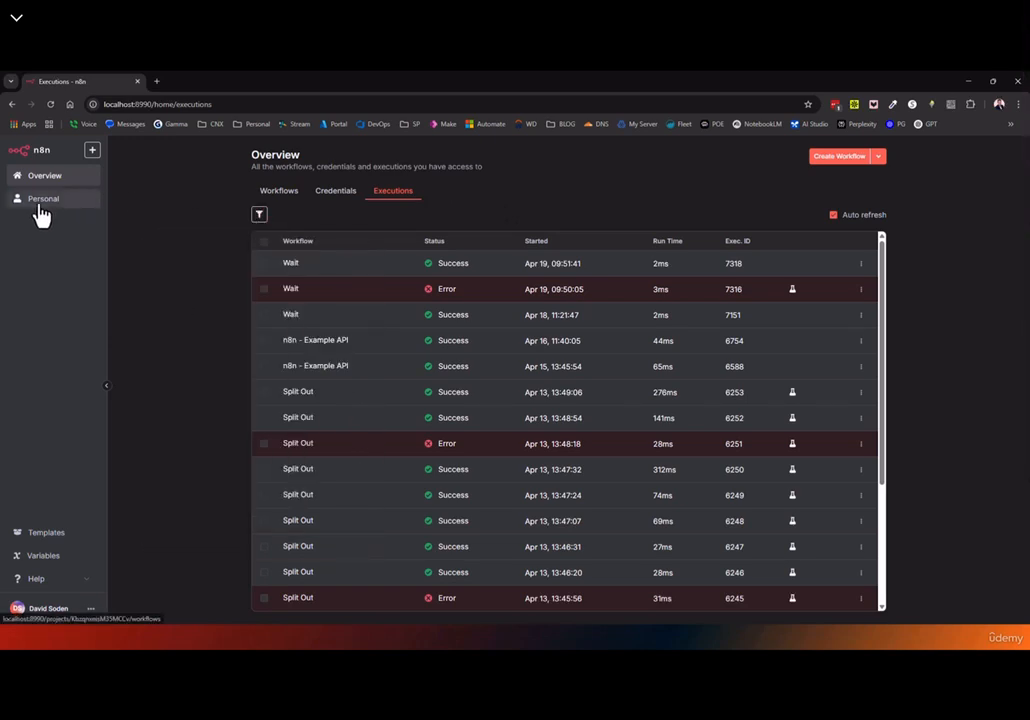
left_click(40, 208)
left_click(318, 256)
left_click(315, 338)
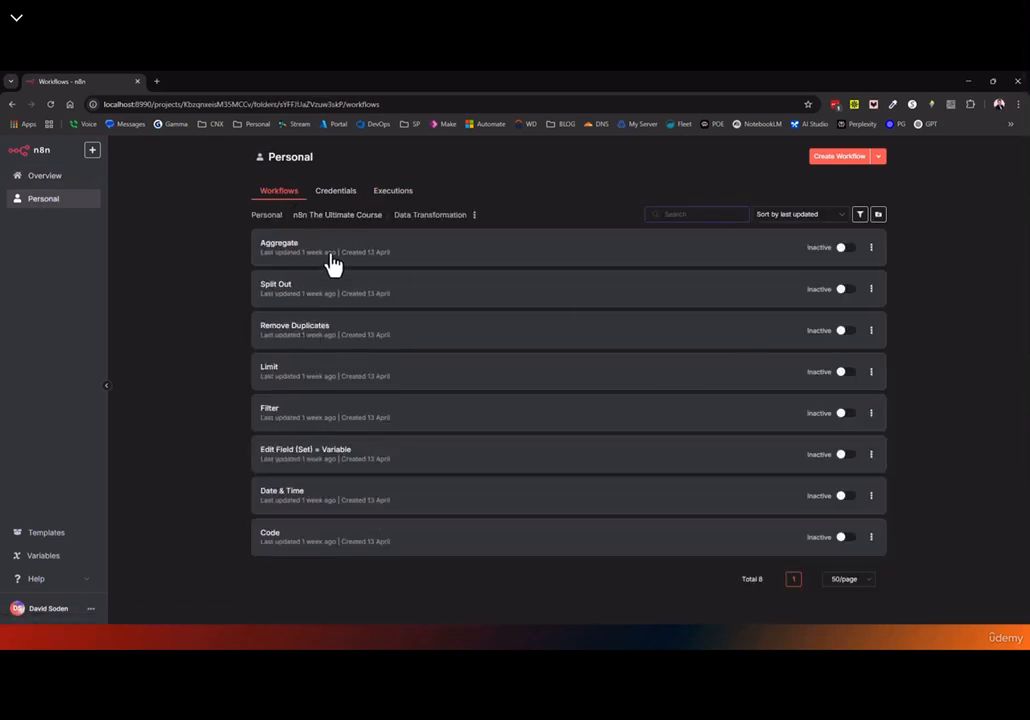
left_click(280, 250)
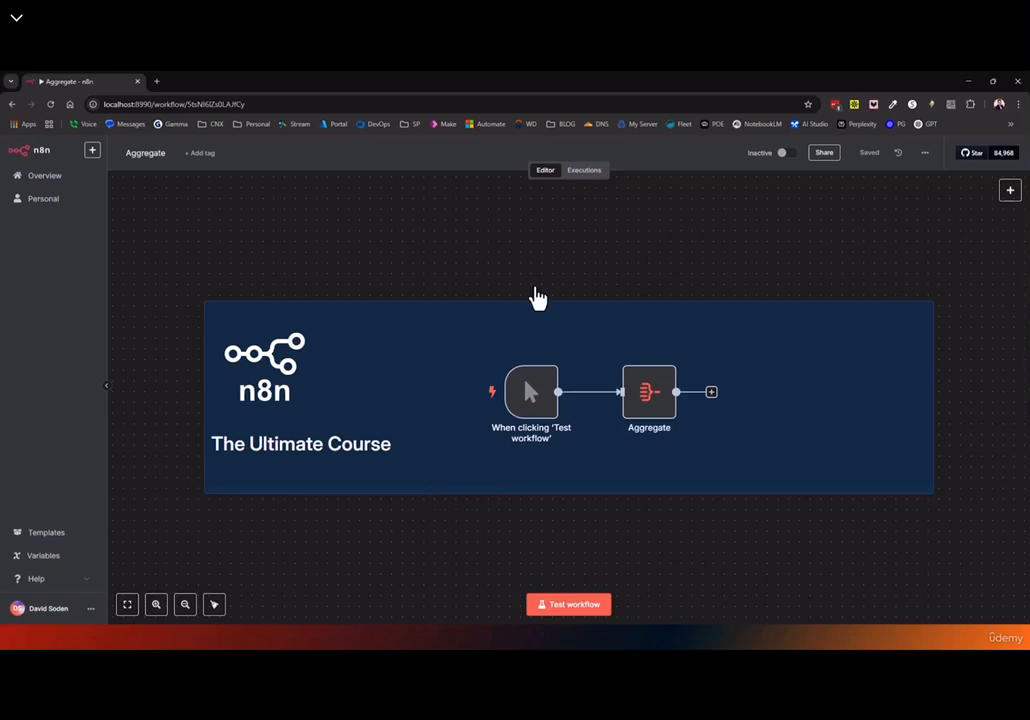
Confirm the Aggregate workflow's Executions tab shows no runs, then return to Overview
left_click(585, 174)
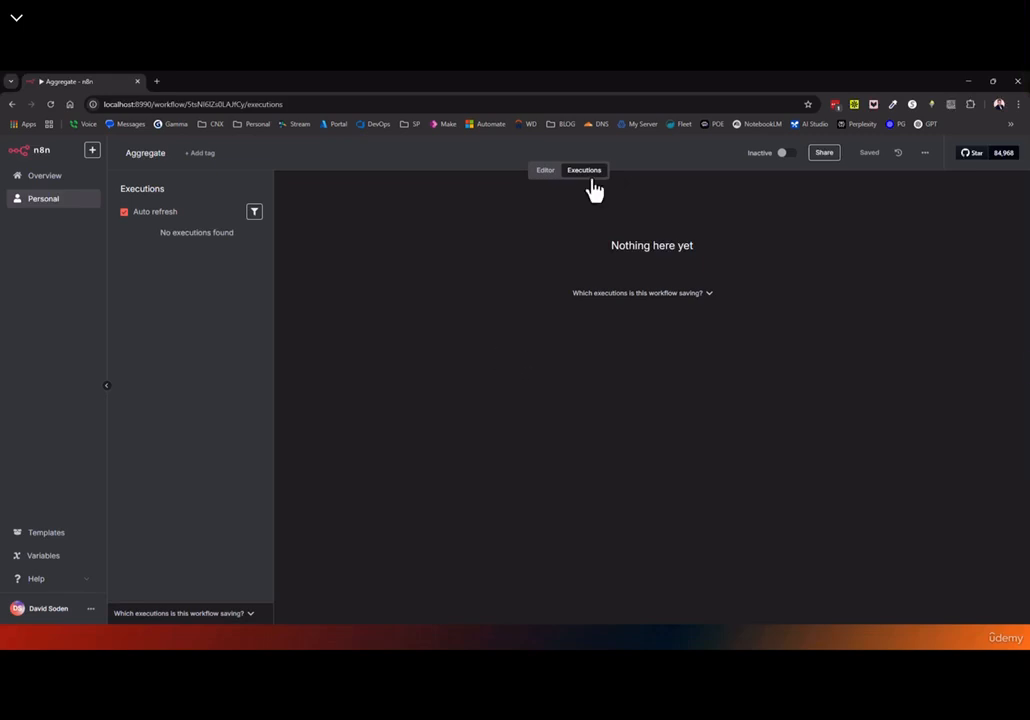
left_click(44, 177)
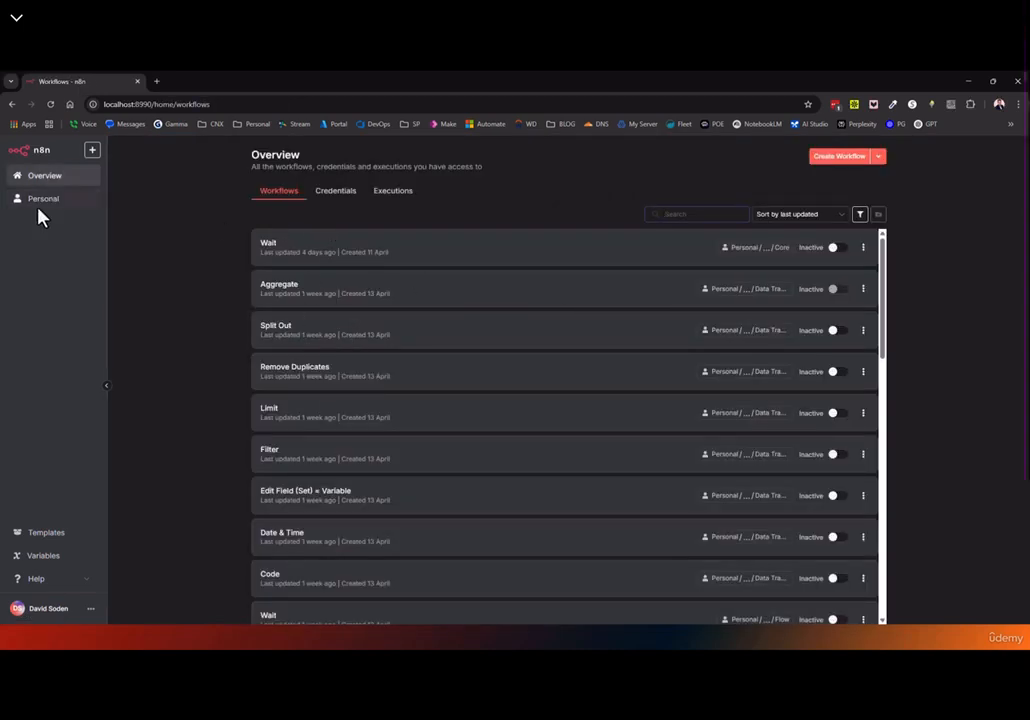
Try the Overview search box, the tags/status filter and the sorting choices
left_click(711, 215)
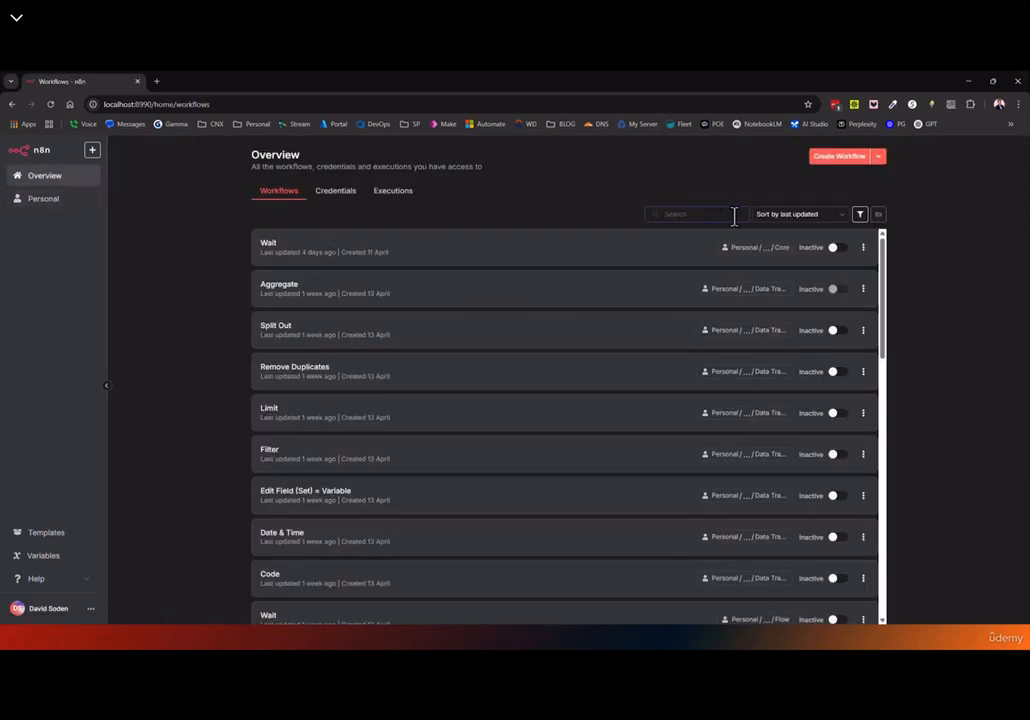
left_click(859, 216)
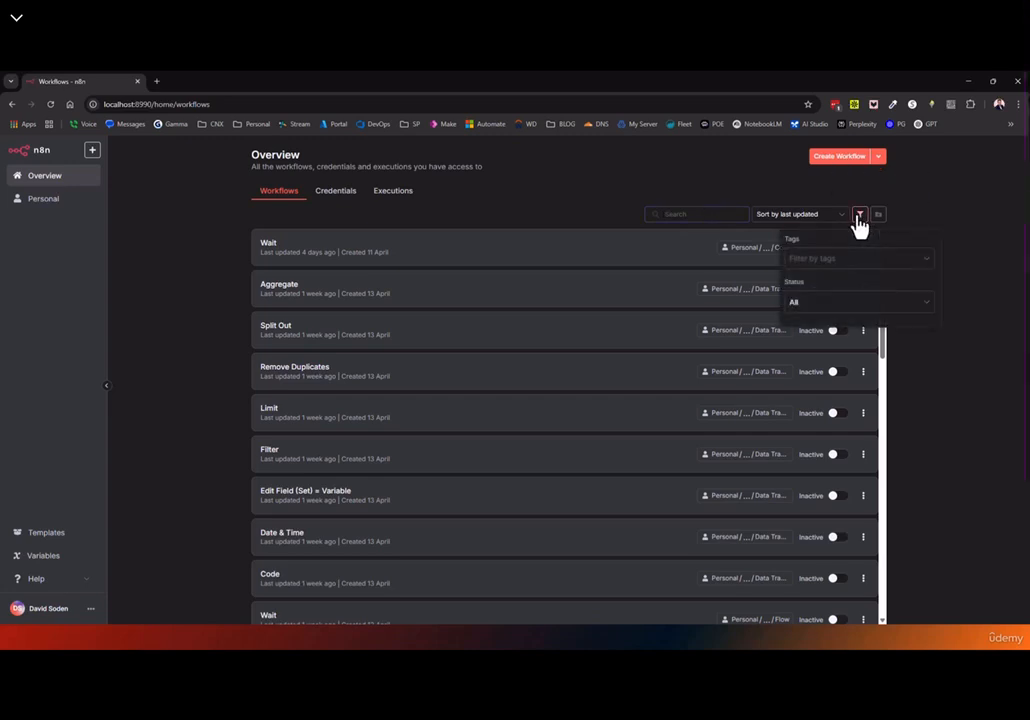
left_click(779, 215)
left_click(708, 214)
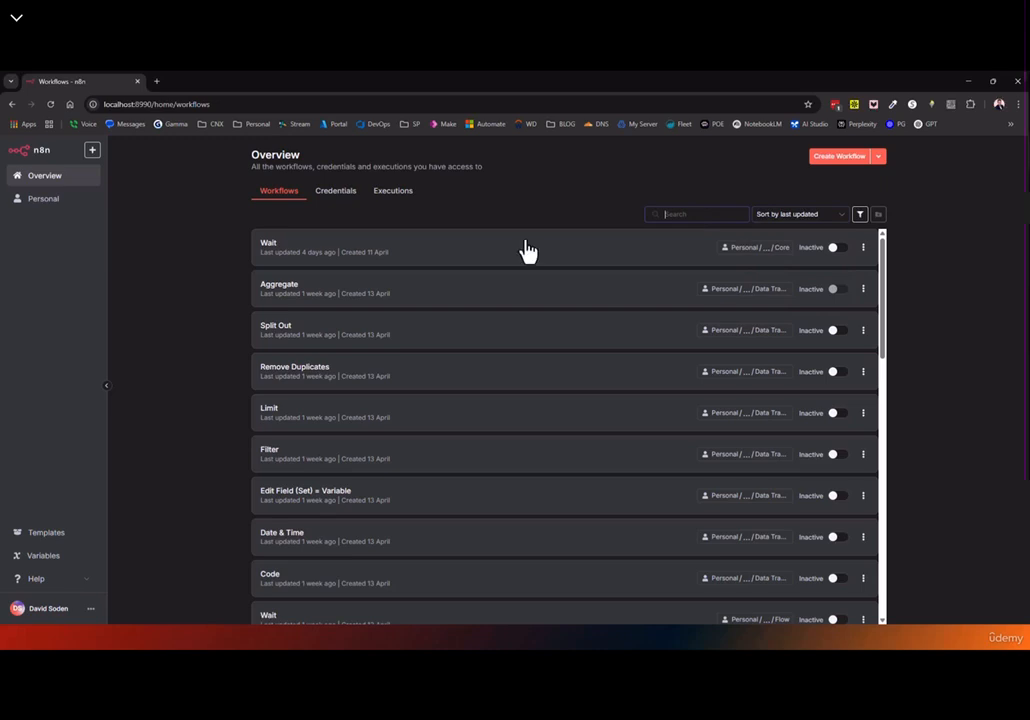
Scroll to the bottom, keep 50 workflows per page, and show the sidebar's create menu
scroll(338, 416, "down", 15)
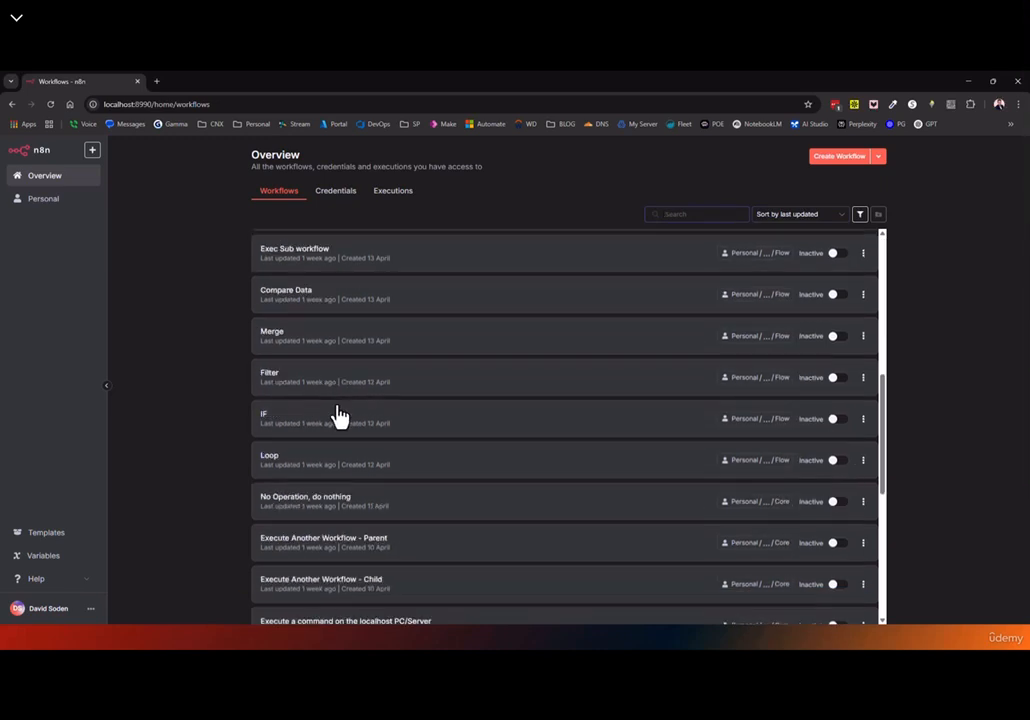
scroll(338, 416, "down", 1)
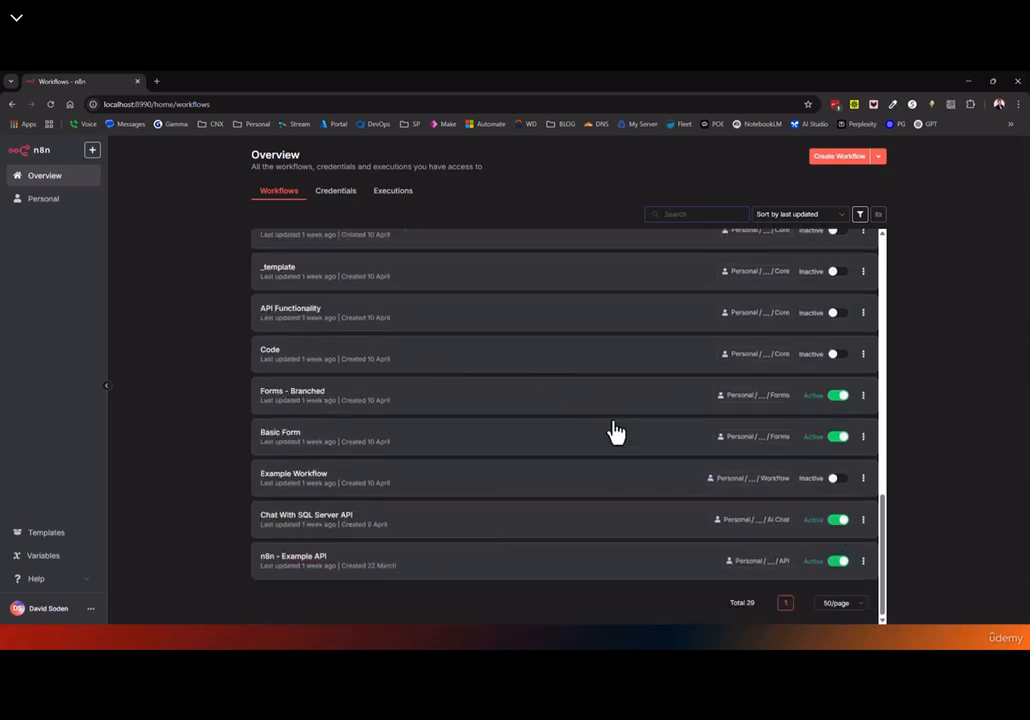
left_click(851, 608)
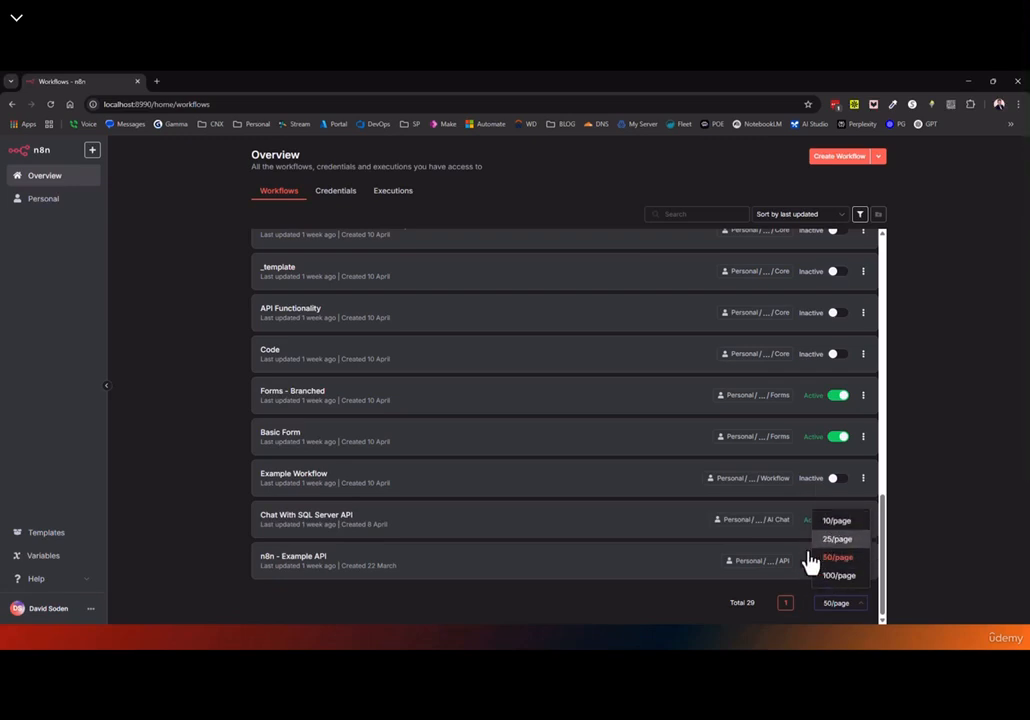
left_click(566, 620)
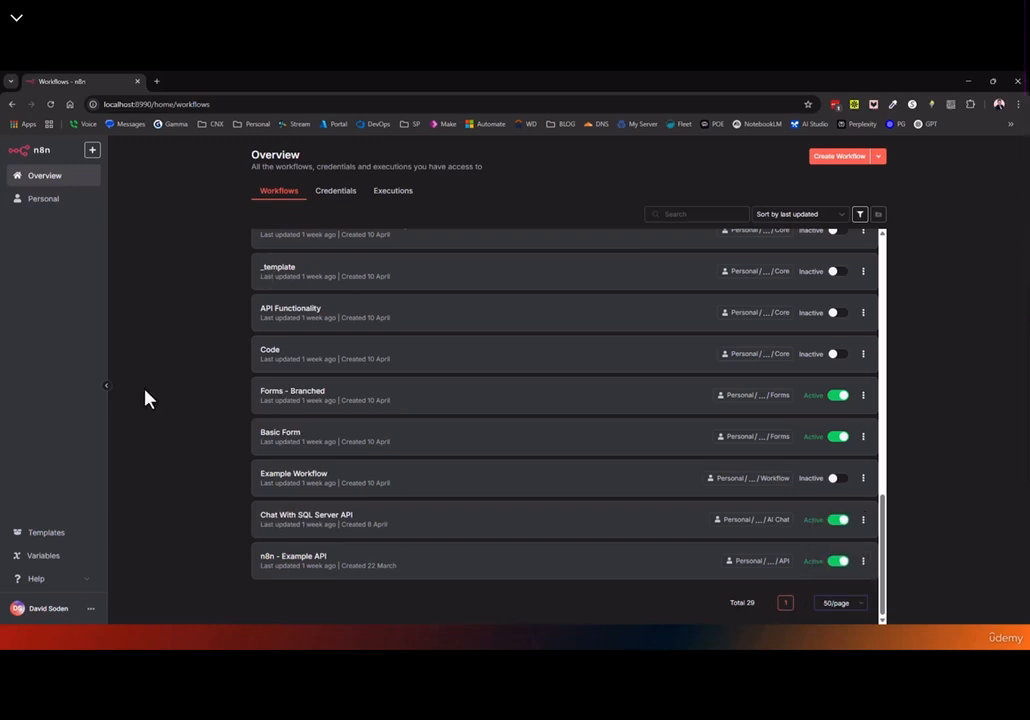
left_click(92, 154)
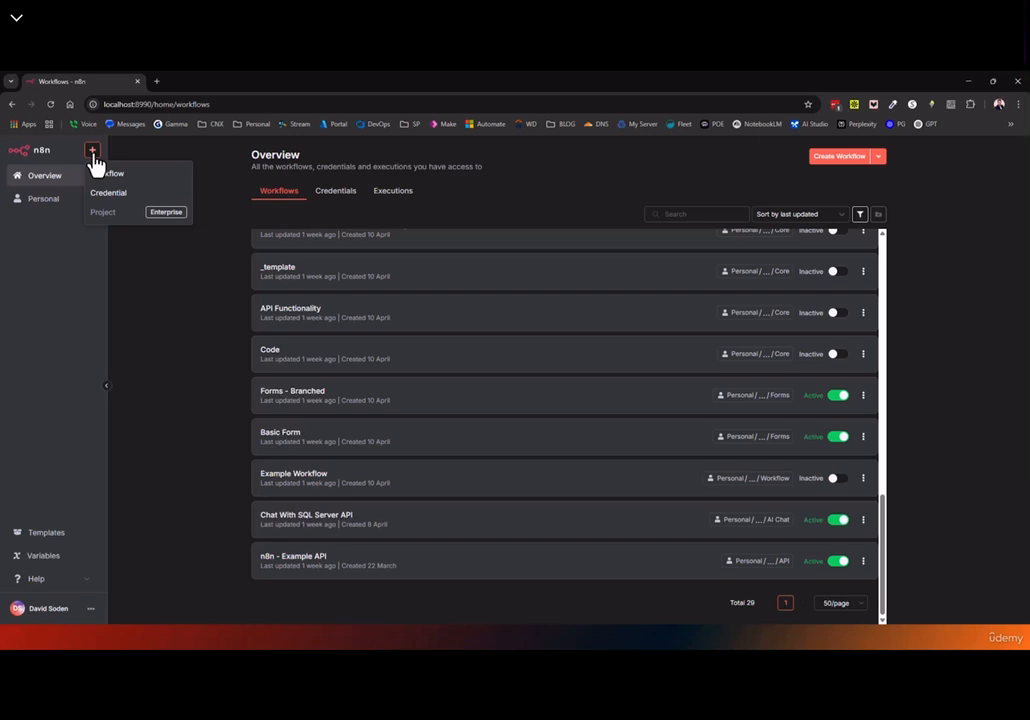
Go to Personal workflows, check the + and Create Workflow menus, then open Templates
left_click(880, 163)
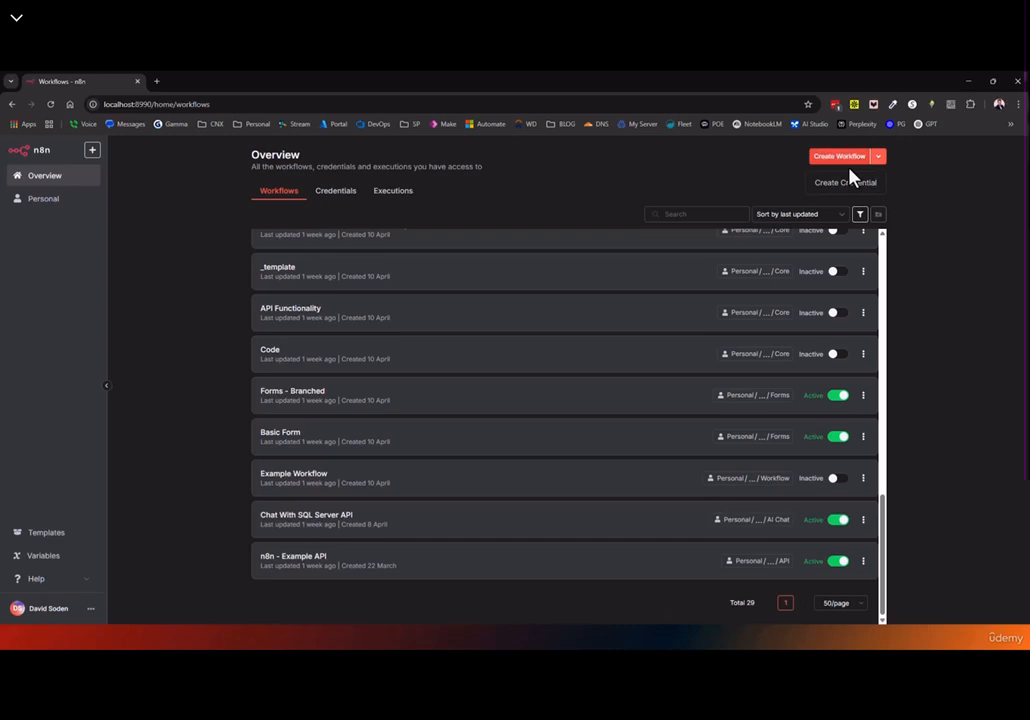
left_click(44, 198)
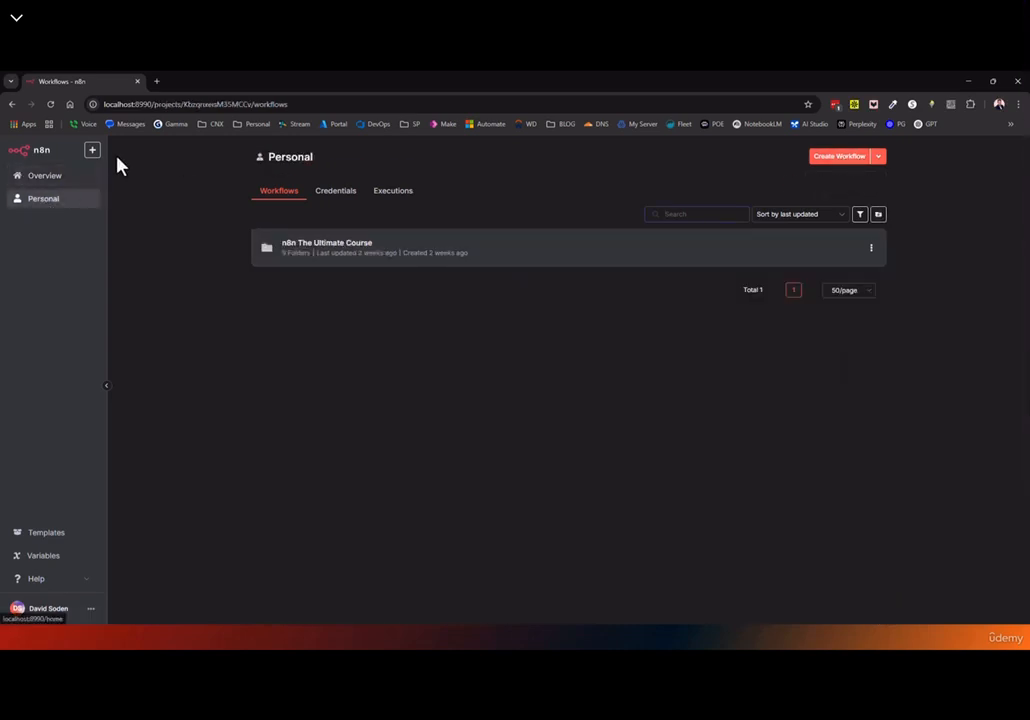
left_click(93, 152)
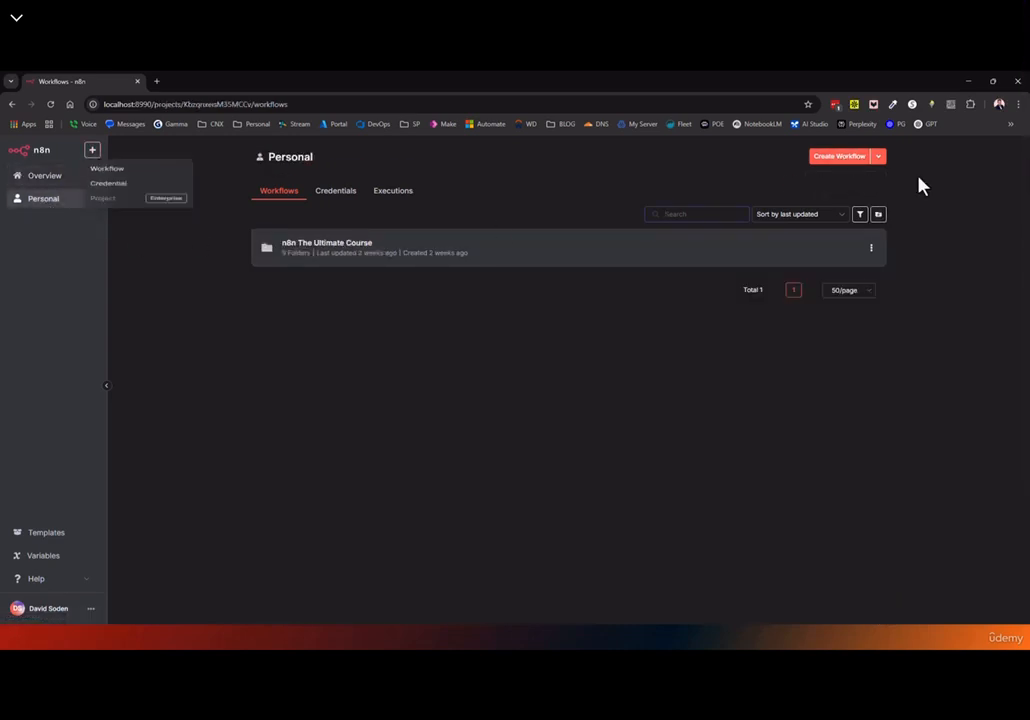
left_click(879, 165)
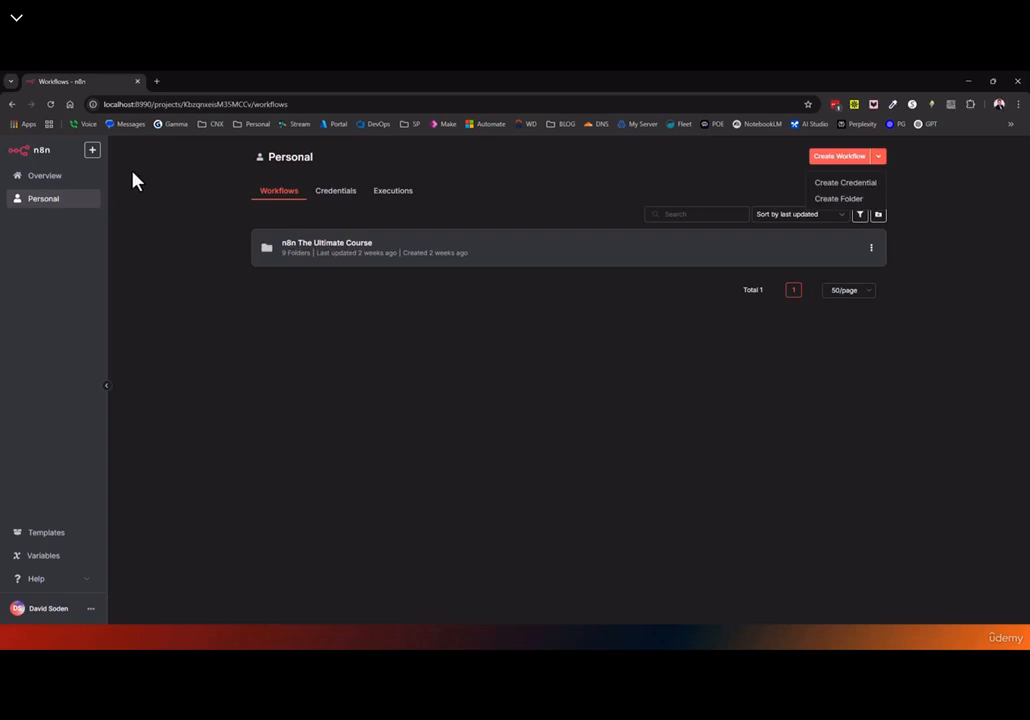
left_click(90, 158)
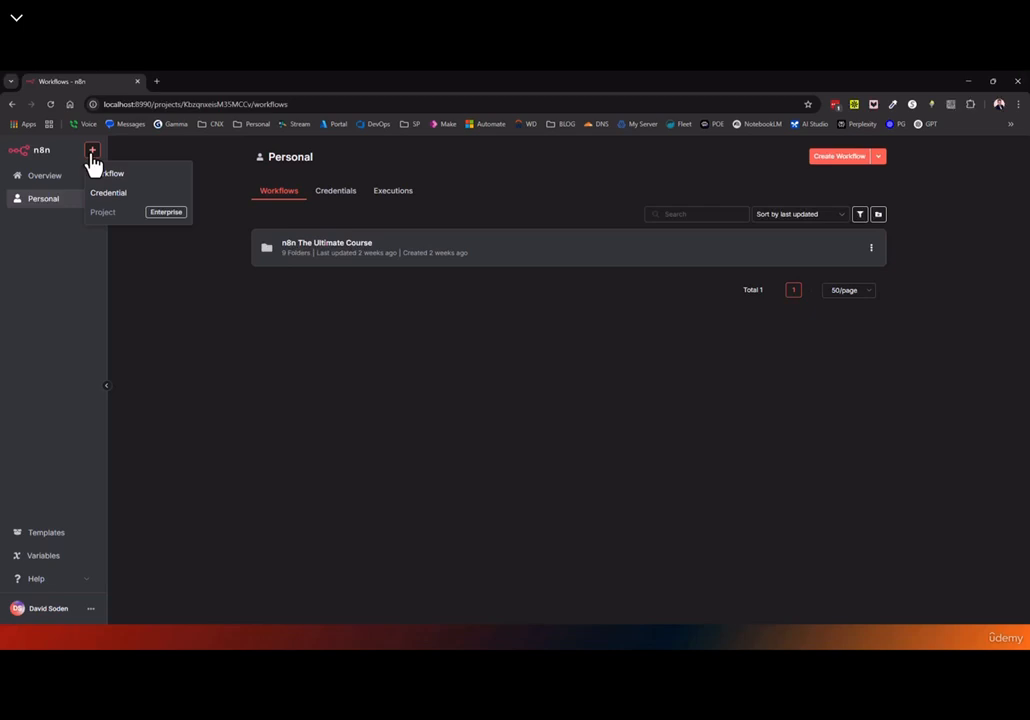
left_click(50, 545)
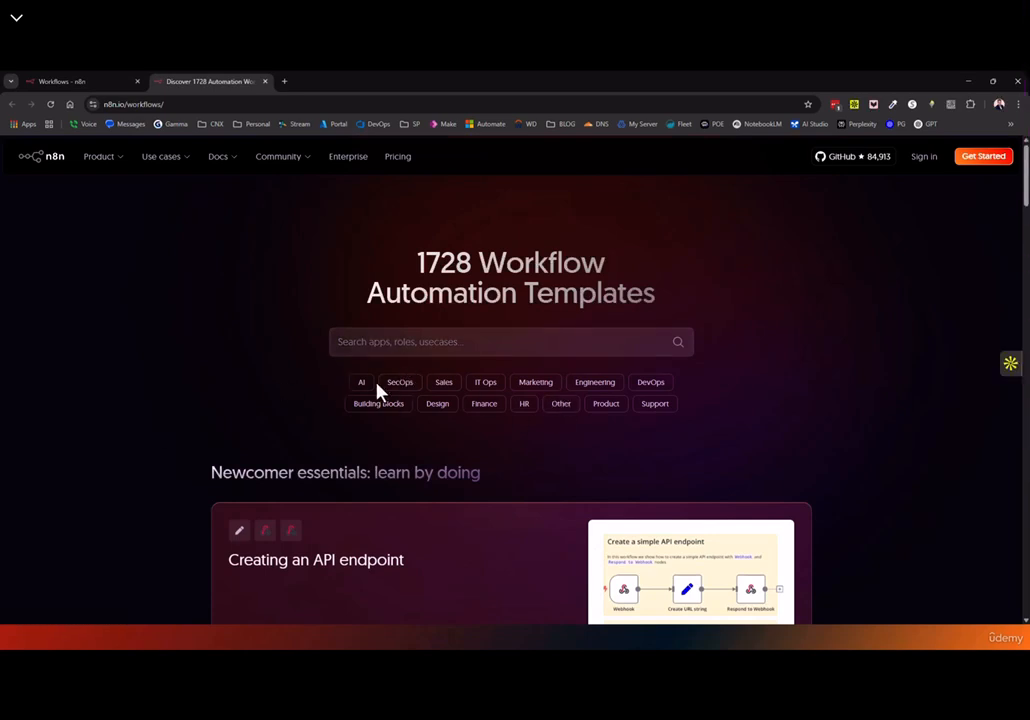
Filter the templates to HR and open the Scrape LinkedIn Job Listings template
scroll(397, 370, "down", 1)
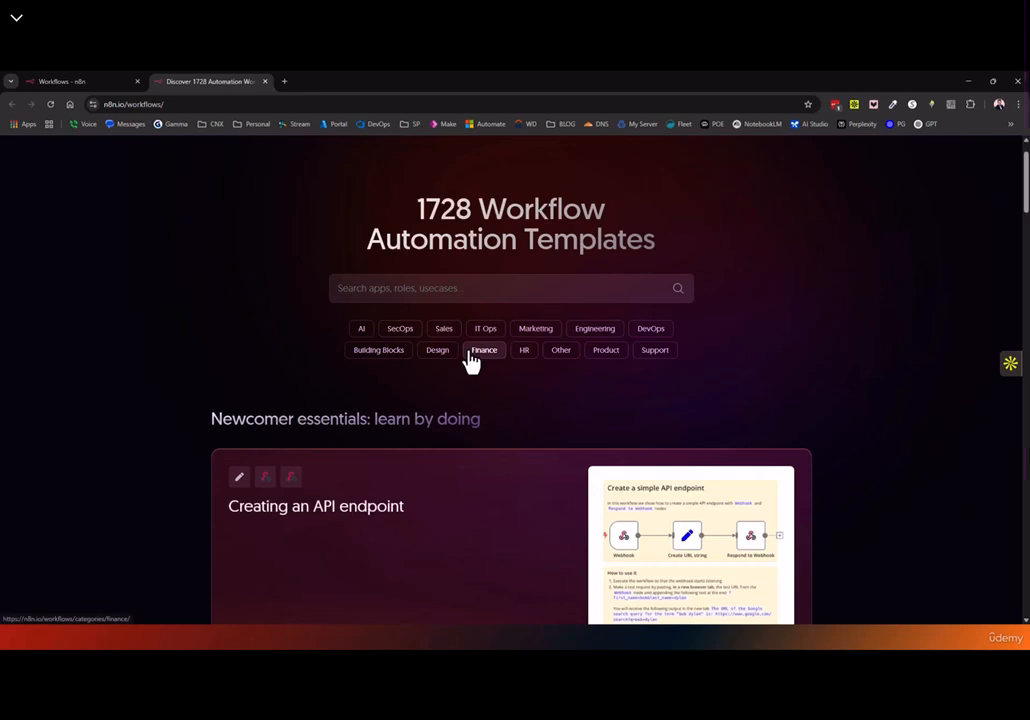
left_click(524, 367)
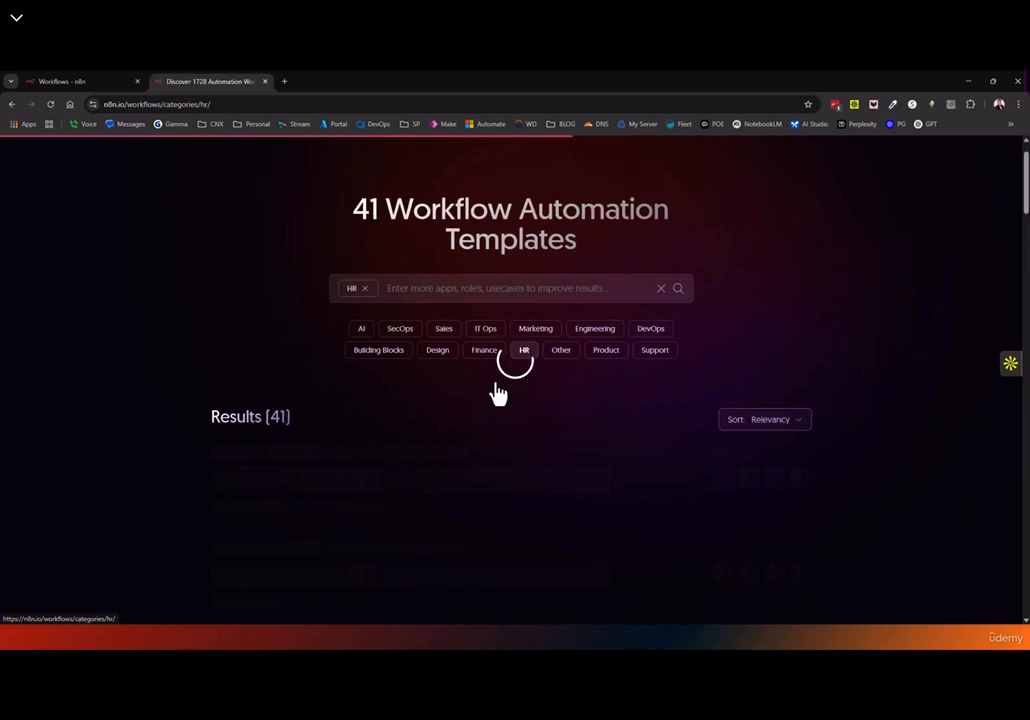
scroll(437, 425, "down", 8)
scroll(432, 409, "down", 5)
scroll(428, 405, "up", 15)
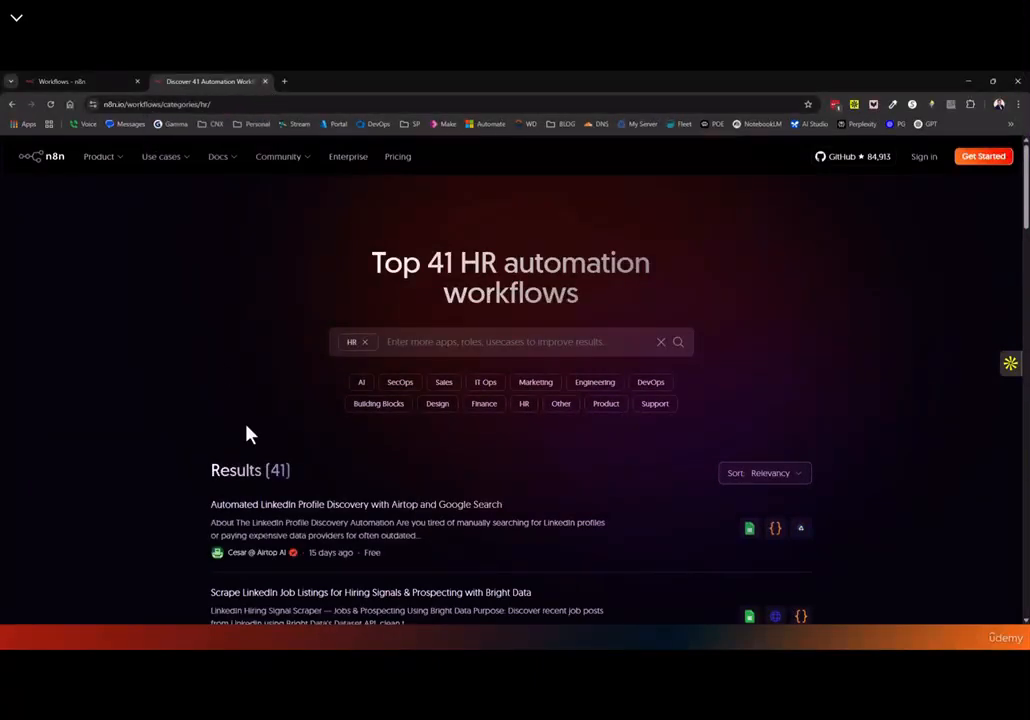
scroll(287, 328, "down", 3)
left_click(267, 328)
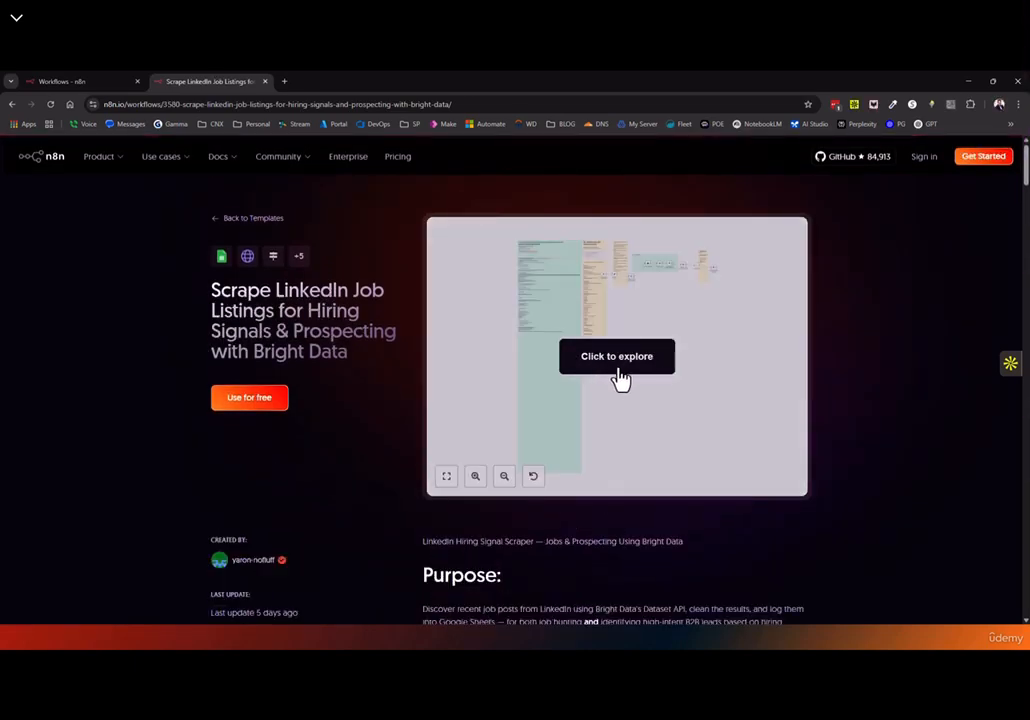
Explore the template preview, zooming, panning and inspecting the Google Sheets - Adding All Job Posts node
left_click(618, 378)
scroll(619, 365, "up", 2)
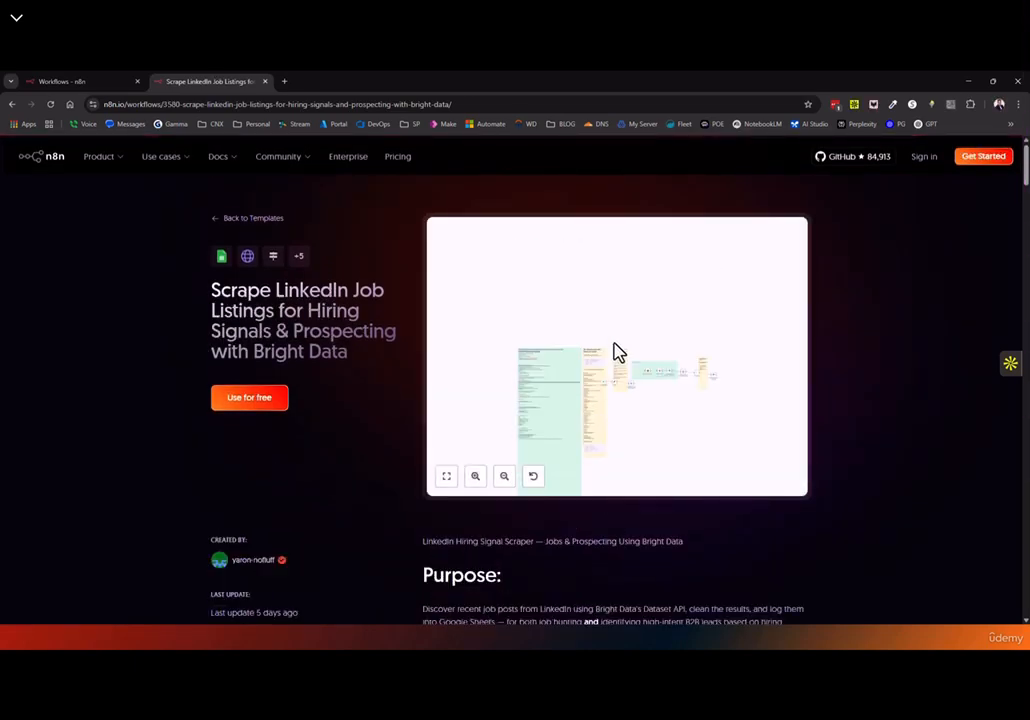
left_click(504, 478)
left_click(473, 480)
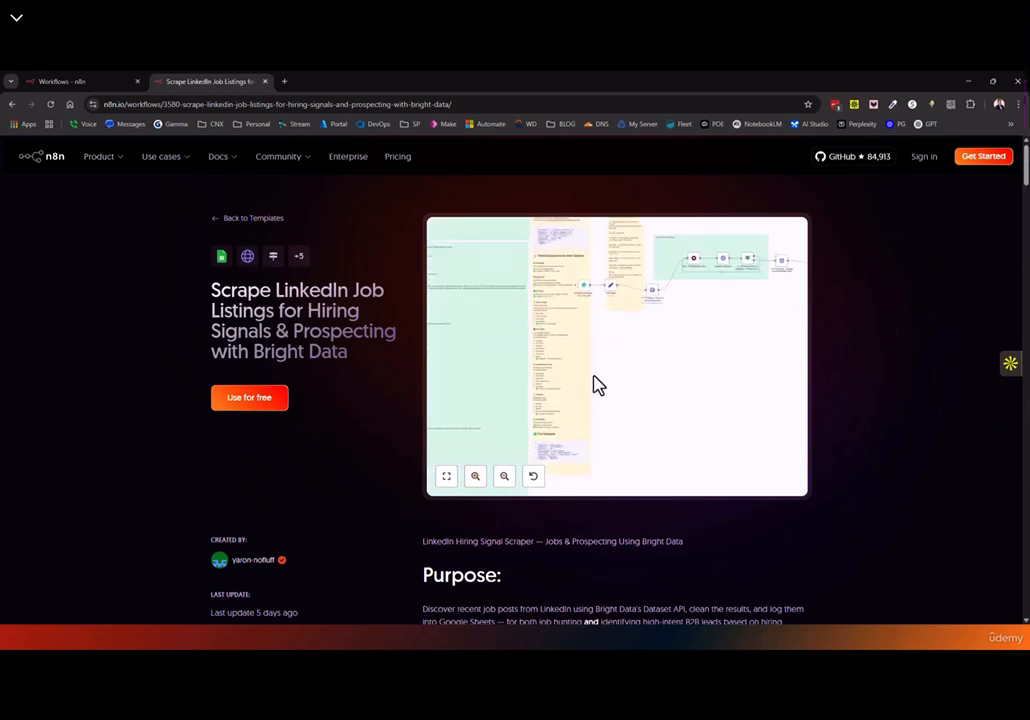
left_click_drag(633, 372, 717, 450)
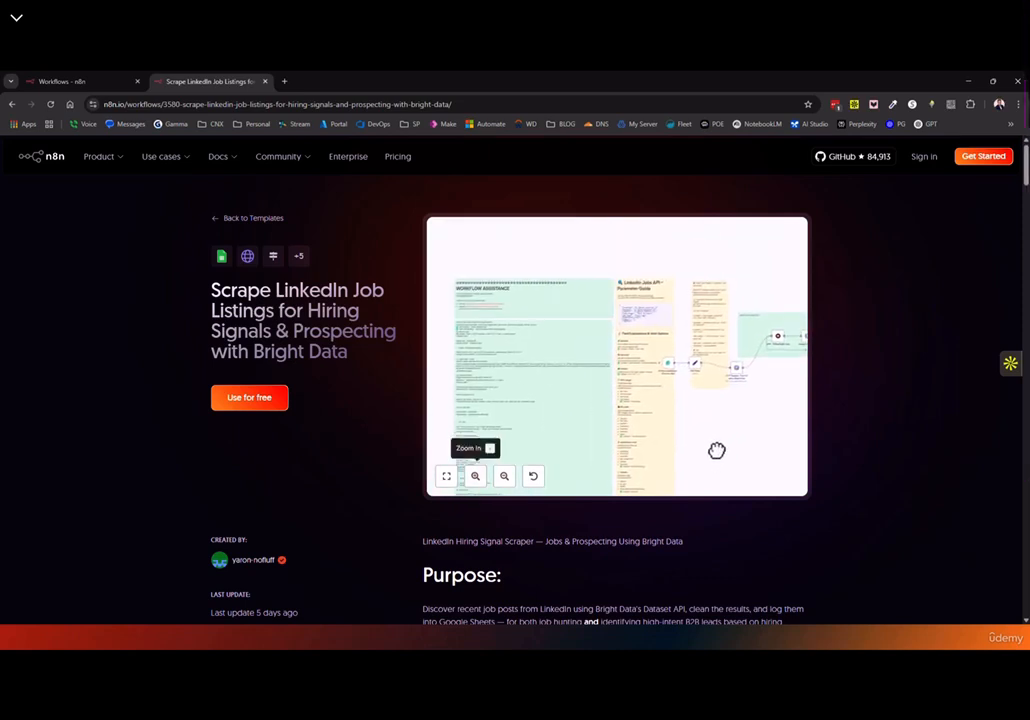
left_click(474, 481)
left_click_drag(503, 359, 613, 407)
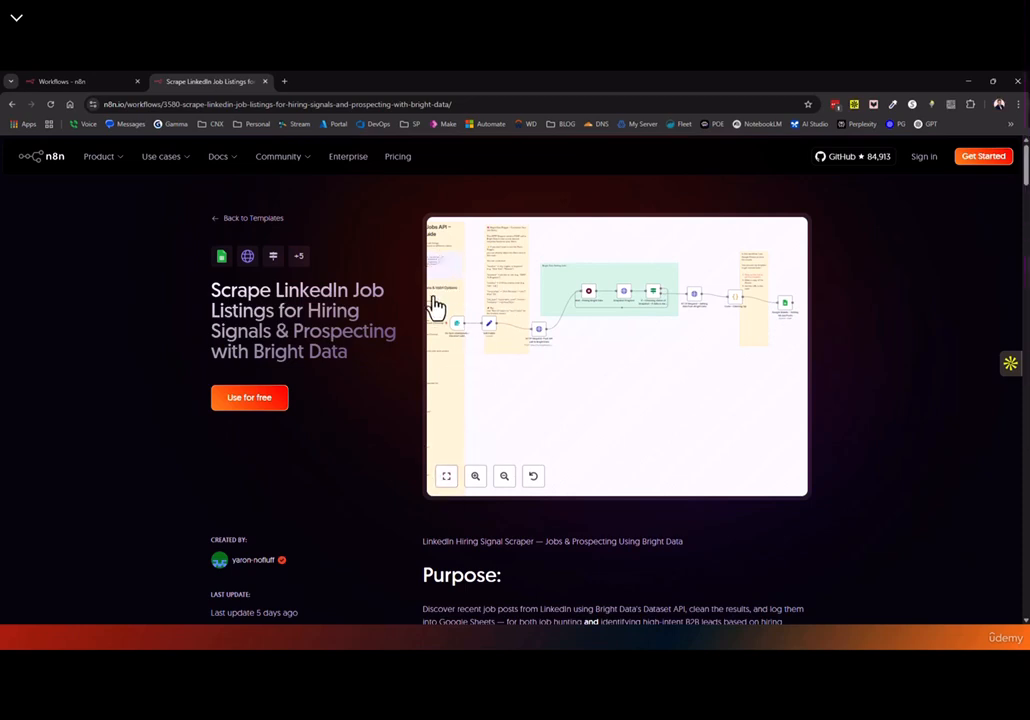
double_click(787, 313)
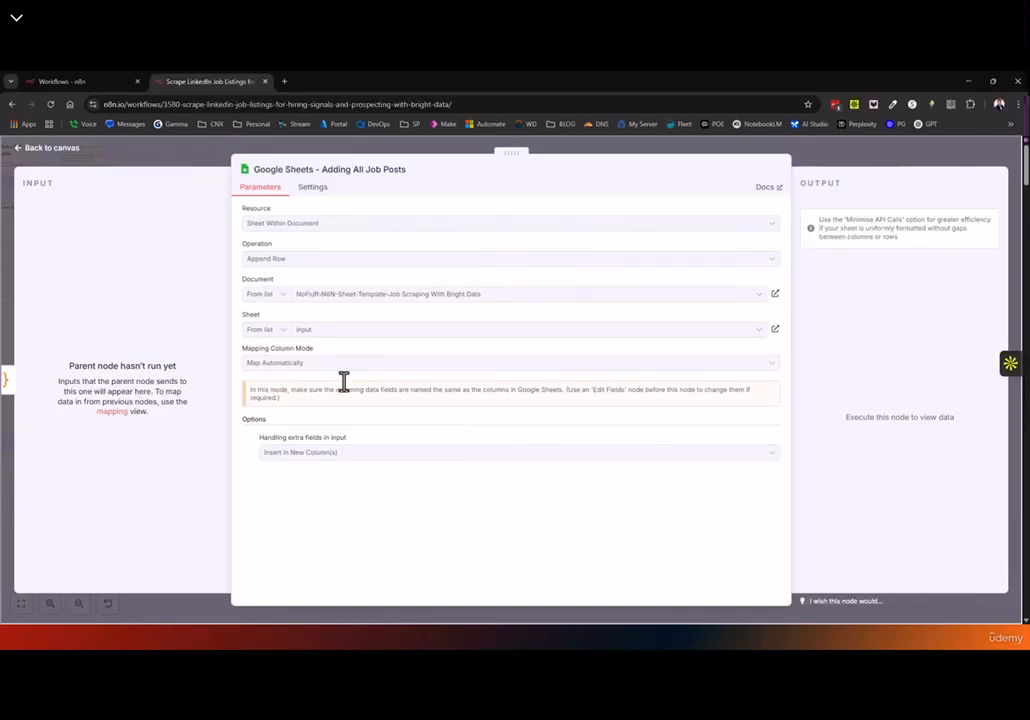
left_click(25, 158)
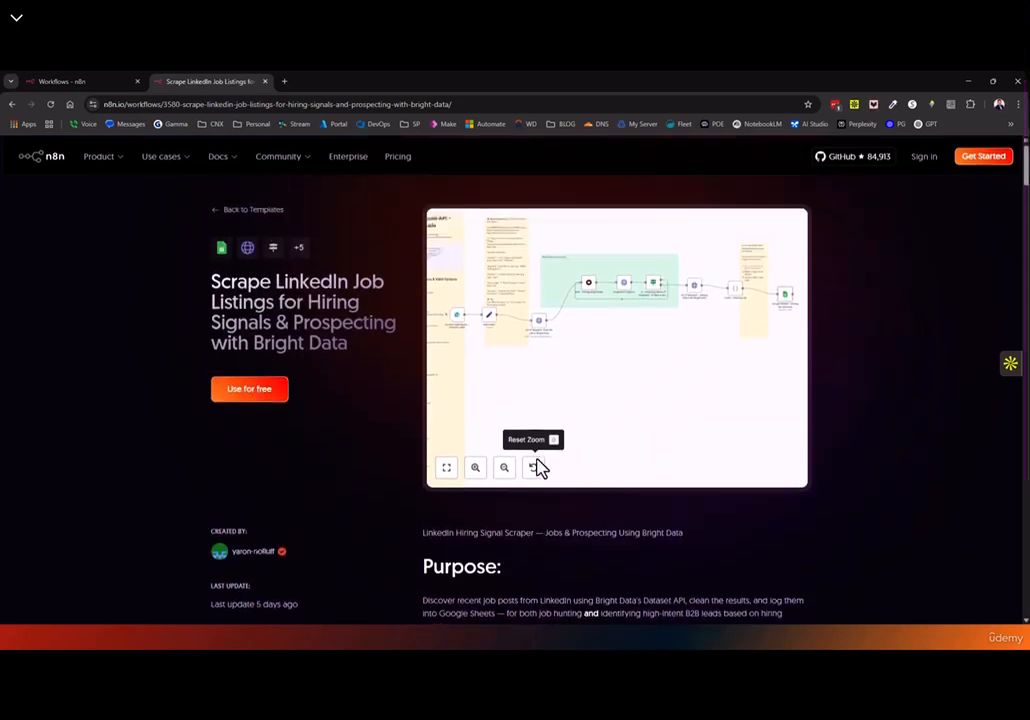
Copy the previewed workflow, dismiss the Use template dialog, and return to the n8n tab
scroll(575, 448, "down", 2)
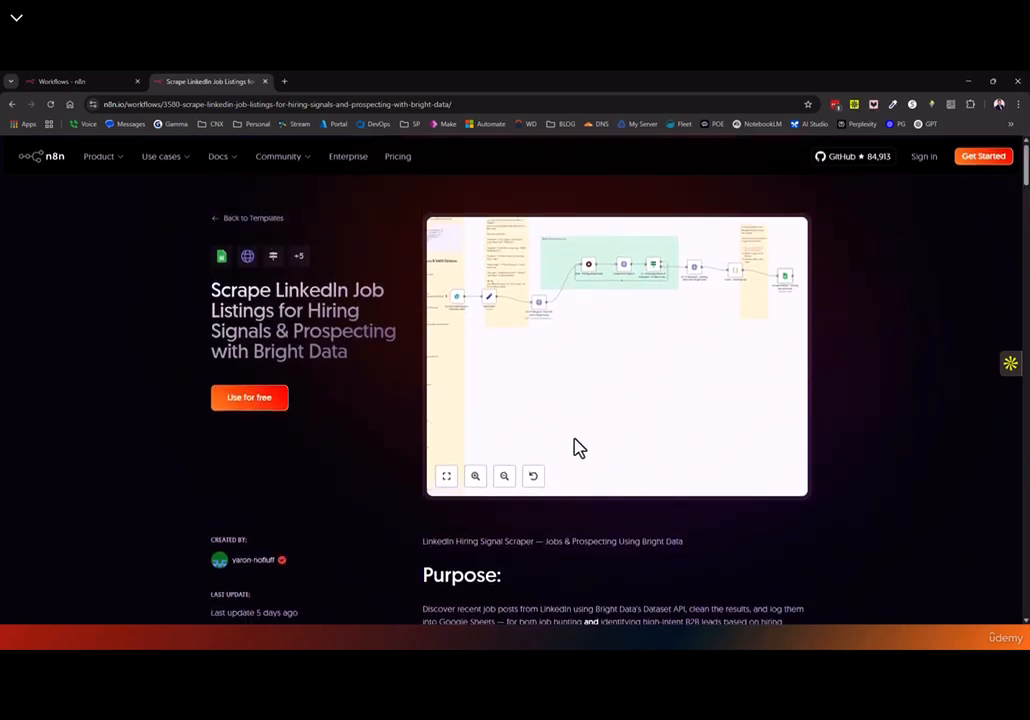
scroll(602, 372, "up", 2)
right_click(575, 361)
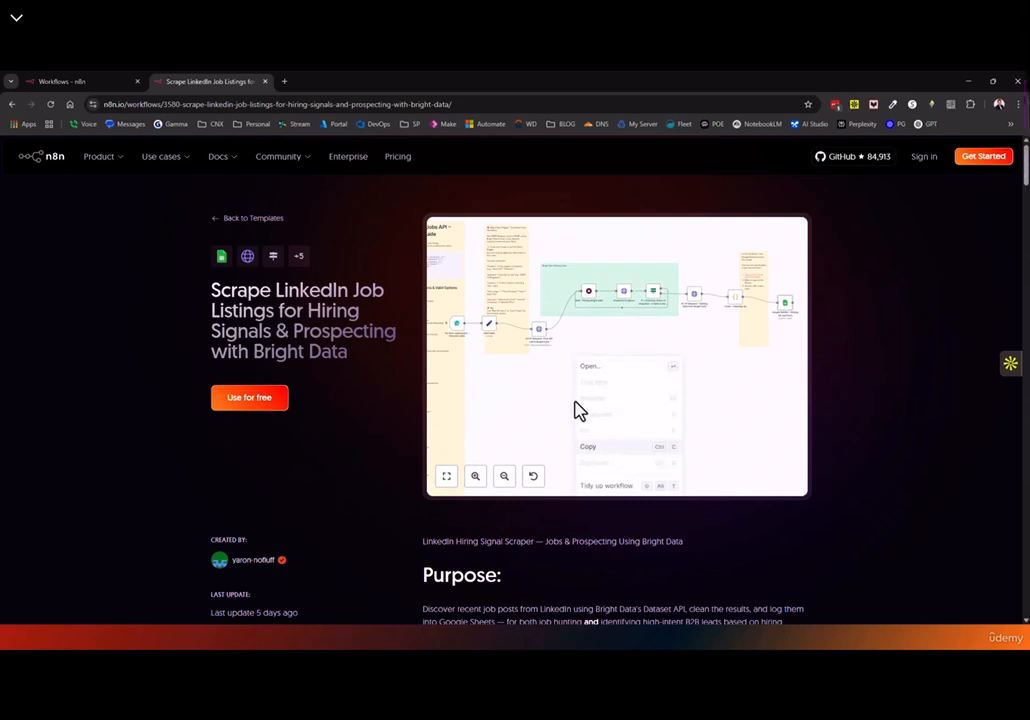
left_click(590, 450)
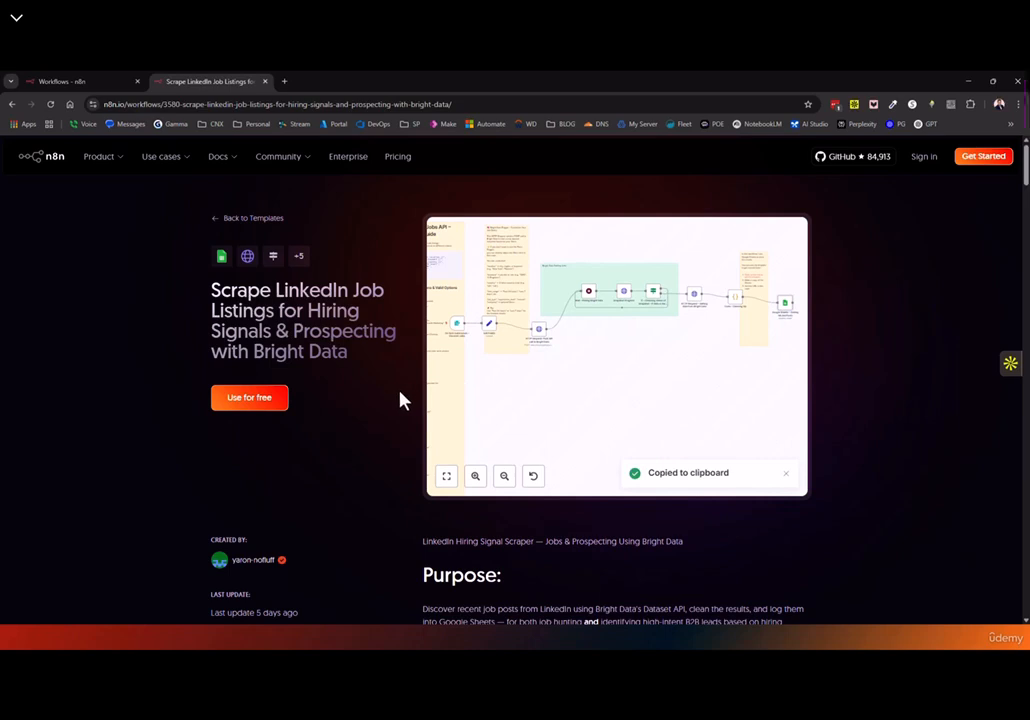
left_click(250, 400)
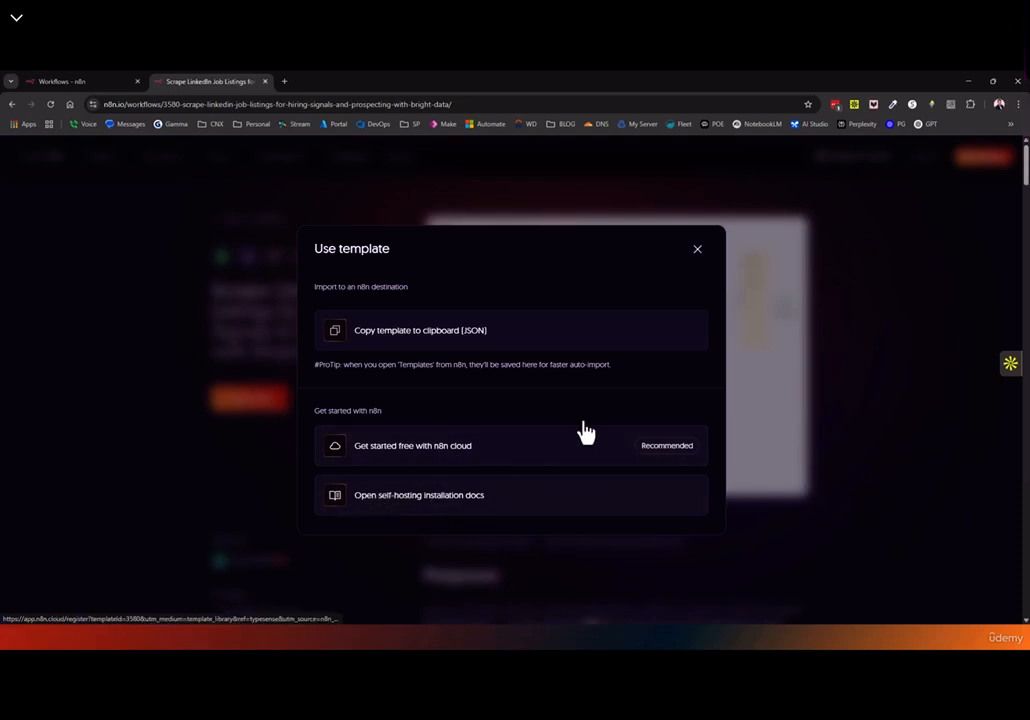
left_click(701, 256)
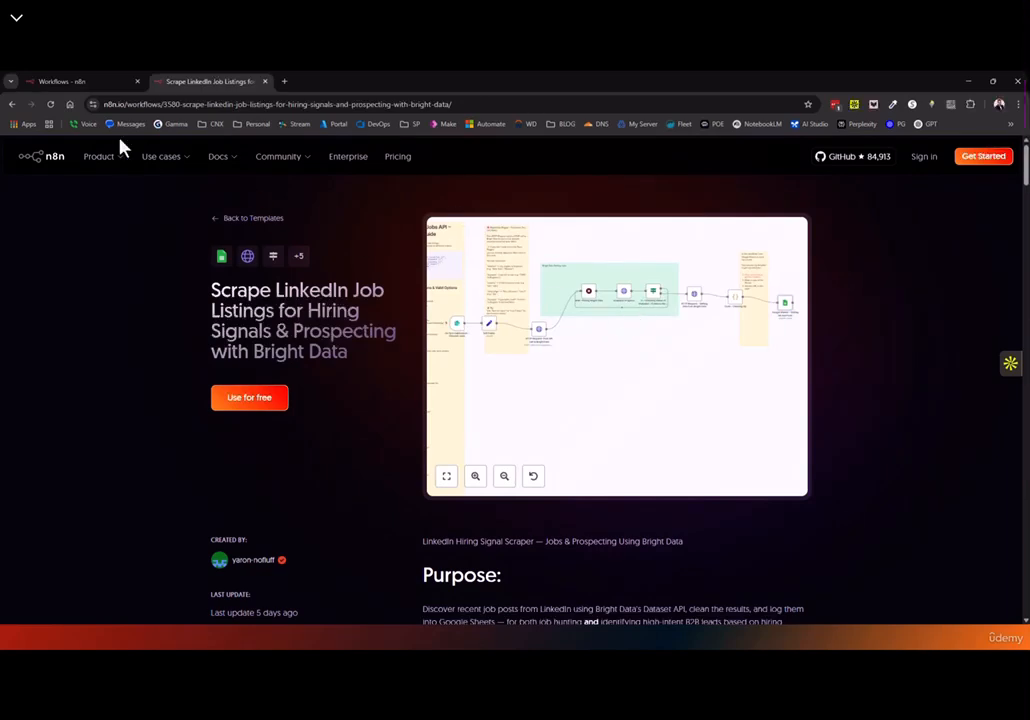
left_click(78, 84)
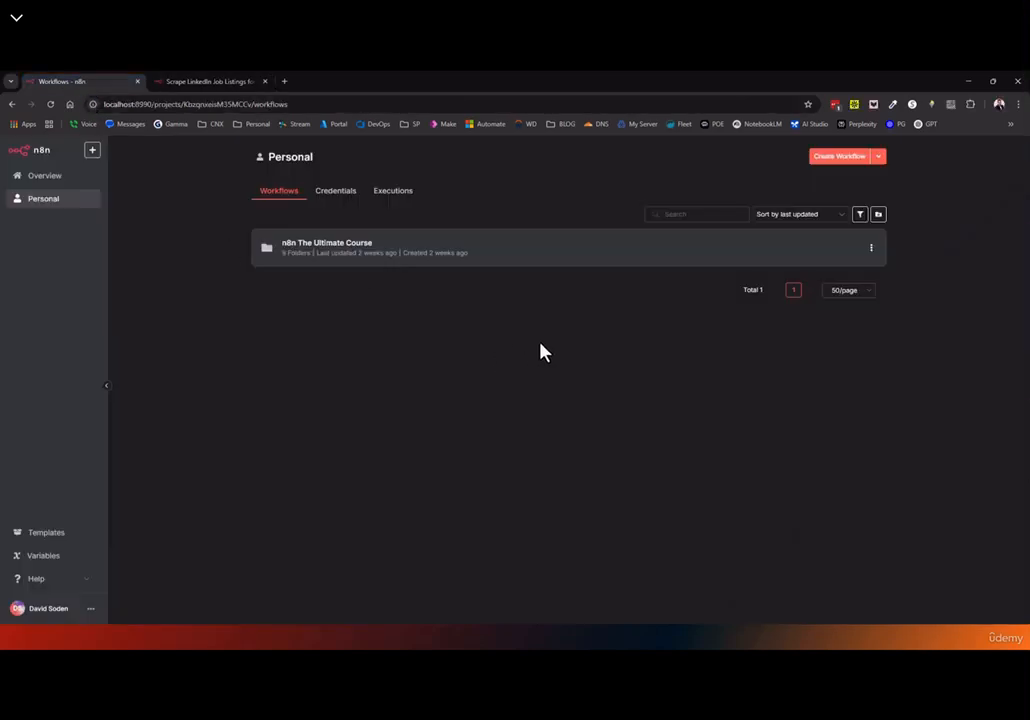
Create a new workflow, paste the clipboard, and delete the lone Google Sheets node
left_click(847, 163)
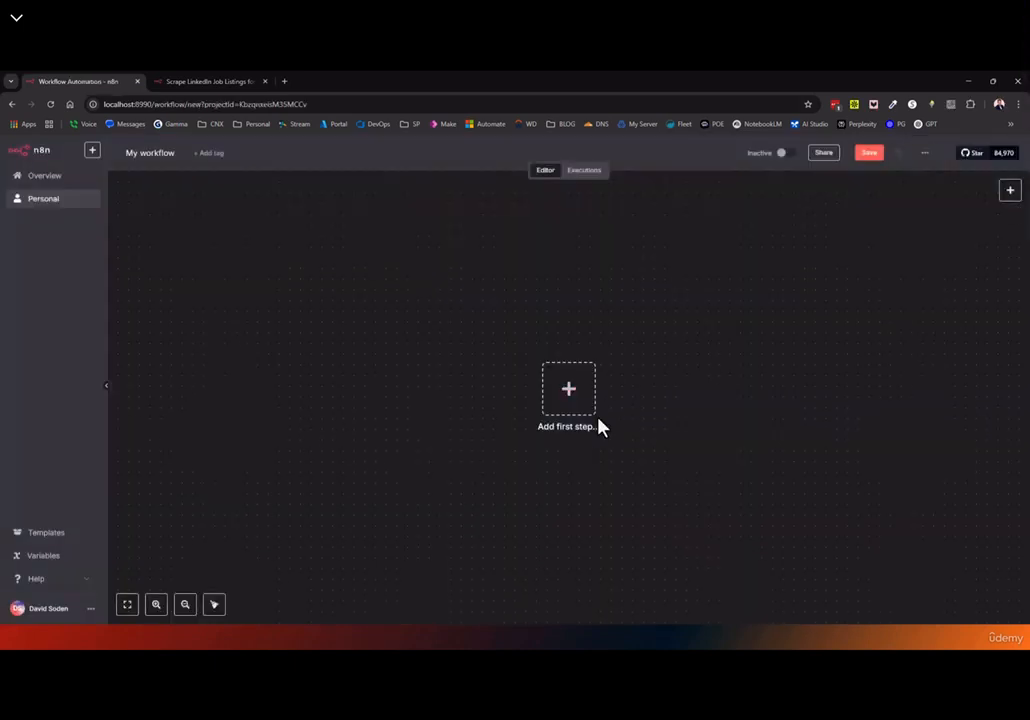
right_click(421, 318)
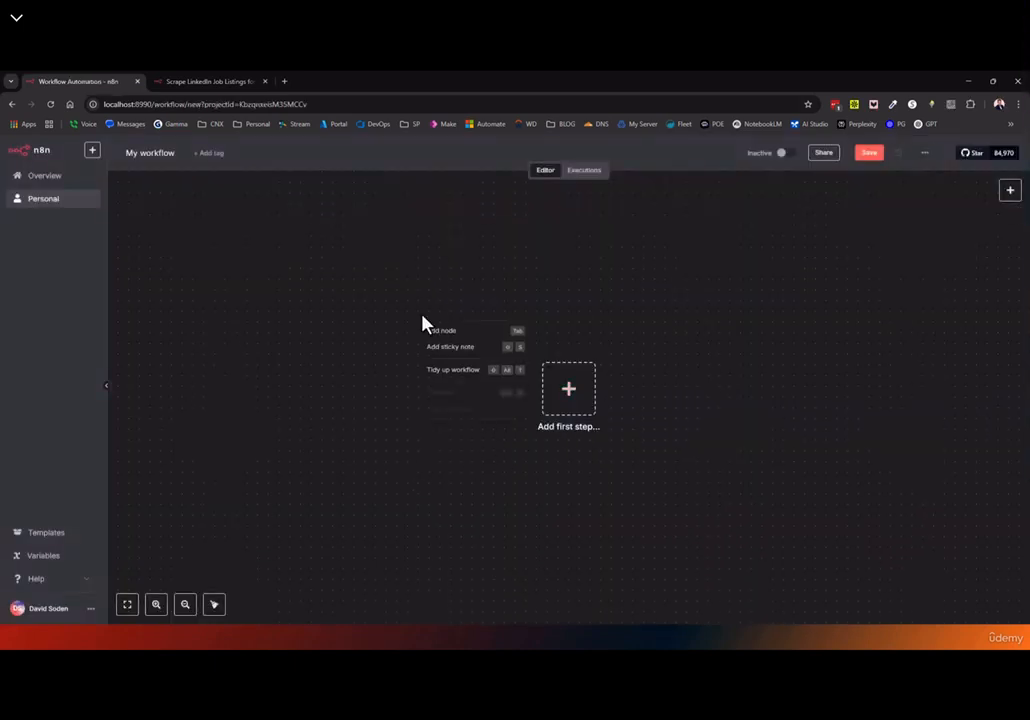
left_click(380, 325)
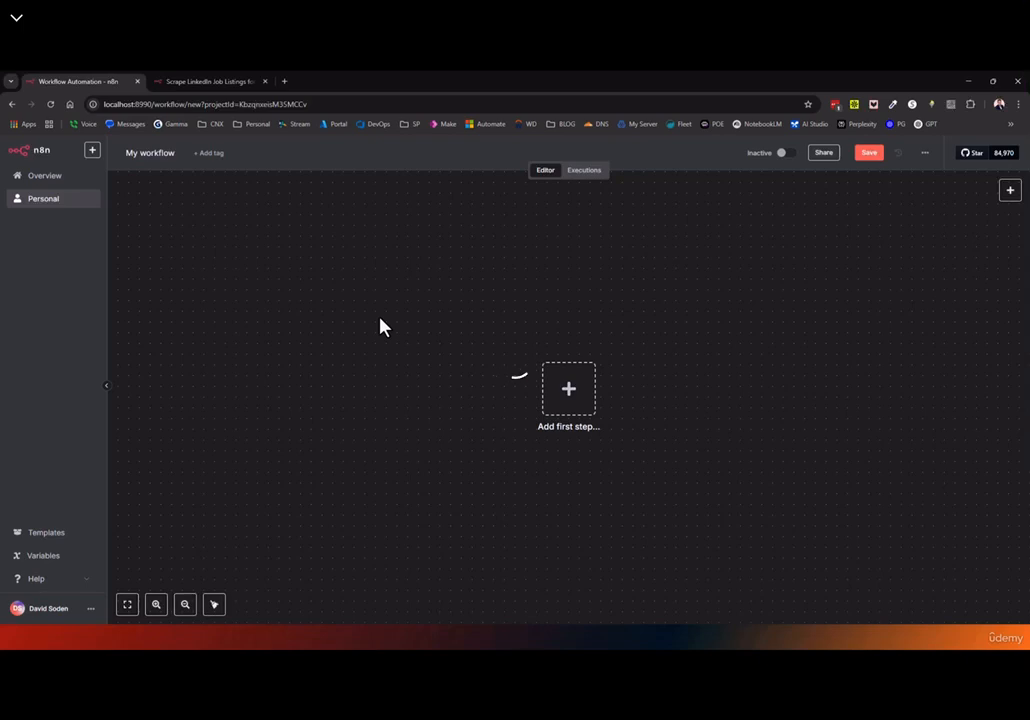
key("ctrl+v")
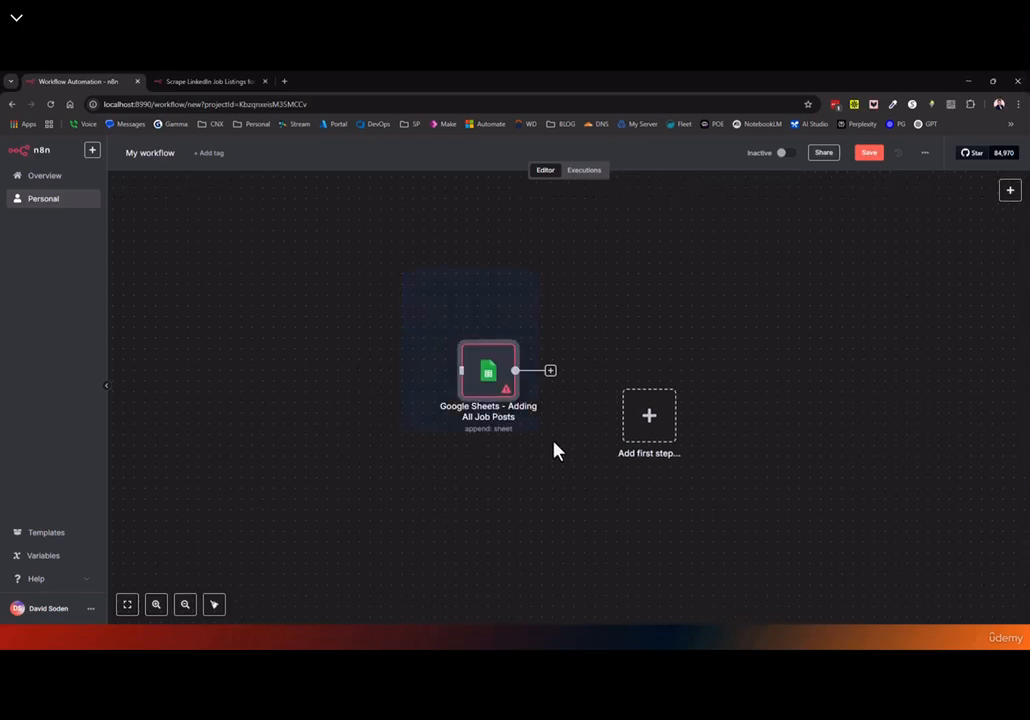
key("Delete")
Copy the template preview again, paste it, and remove the single Google Sheets node again
left_click(209, 80)
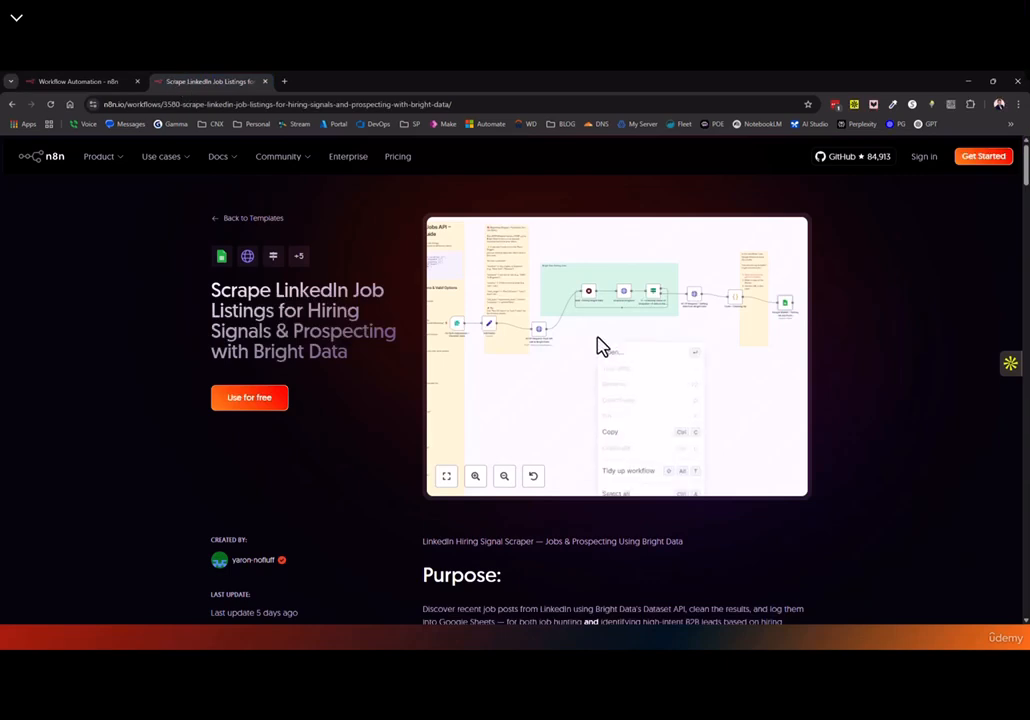
left_click(614, 432)
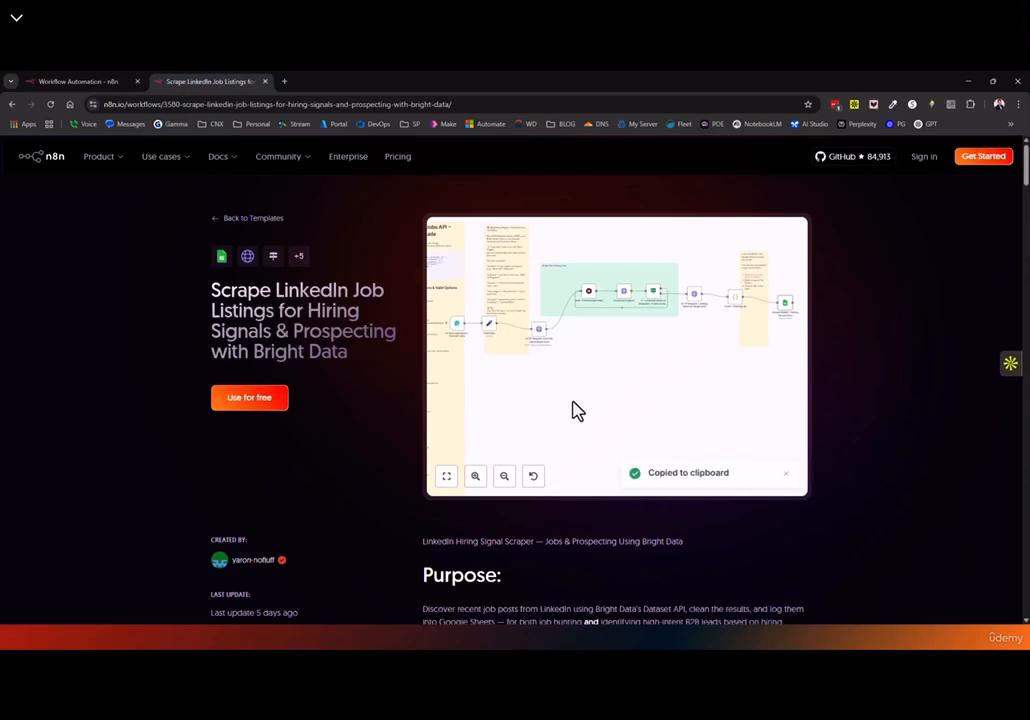
left_click(78, 81)
key("ctrl+v")
key("Delete")
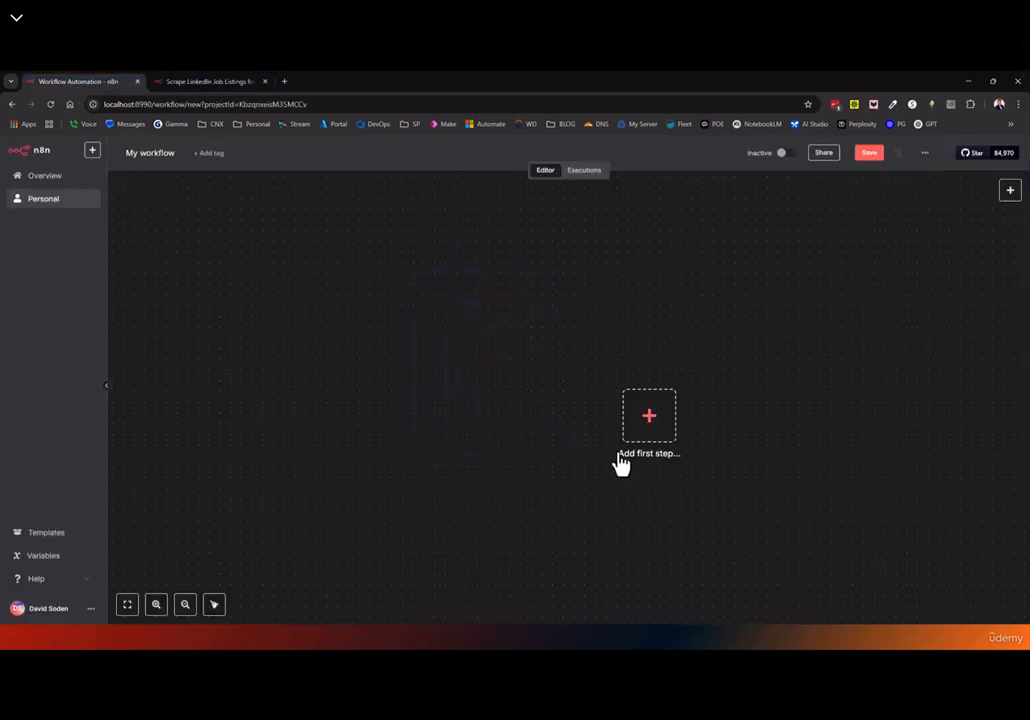
Copy the whole LinkedIn template as JSON and return to the new workflow
left_click(232, 82)
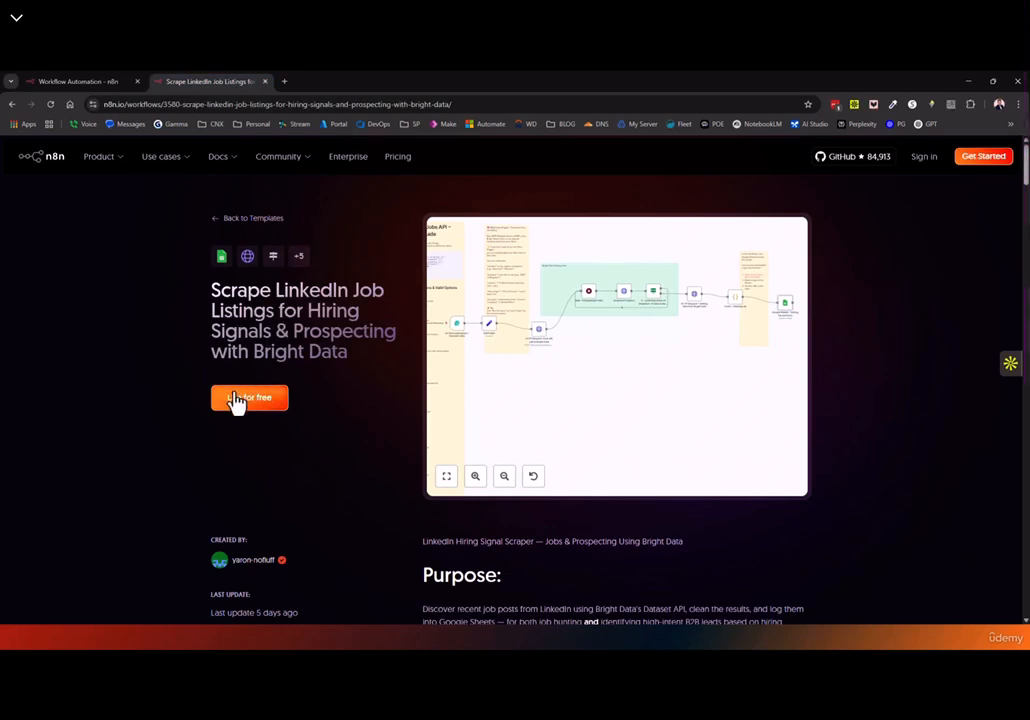
left_click(236, 401)
left_click(364, 332)
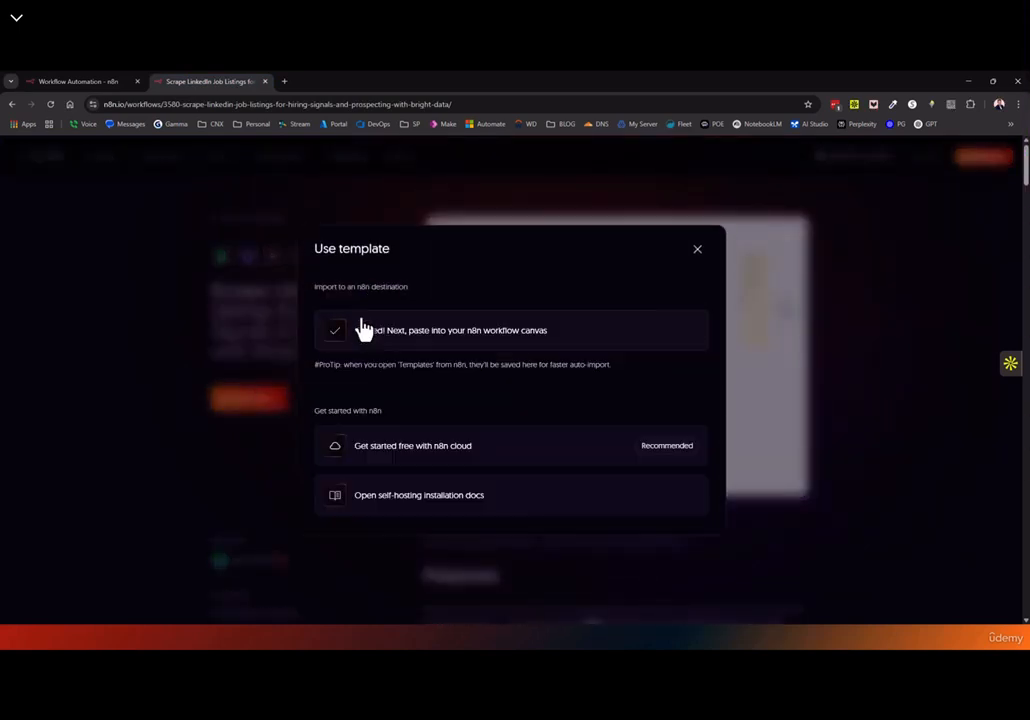
left_click(78, 81)
Paste the LinkedIn template onto the canvas, fit it in view, and zoom to the assistance note
key("ctrl+v")
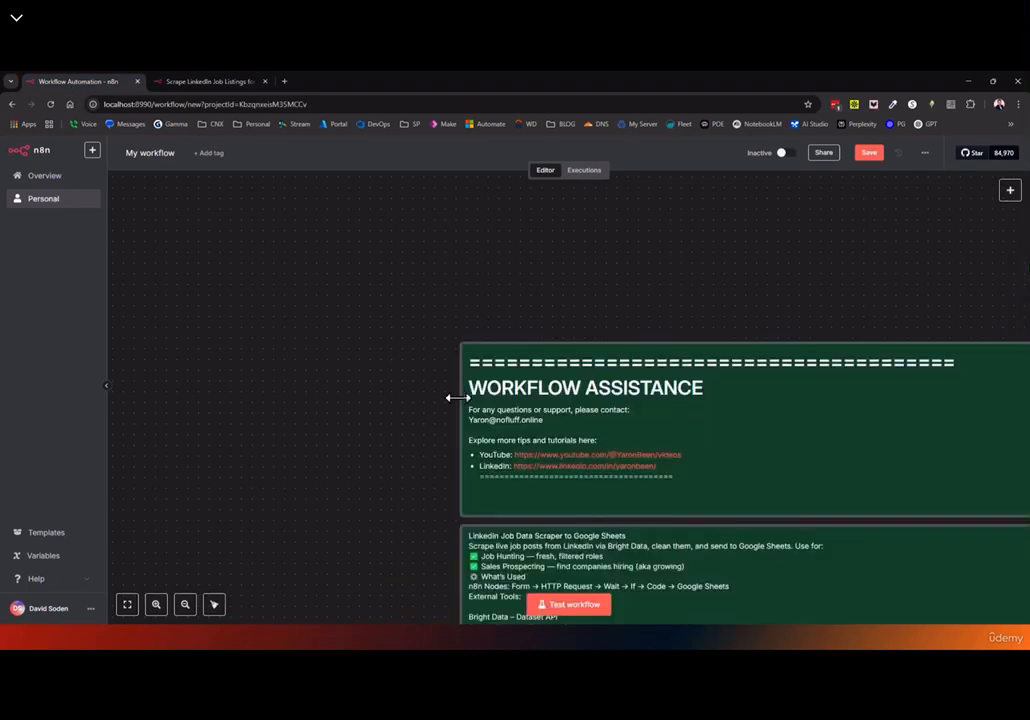
left_click(125, 600)
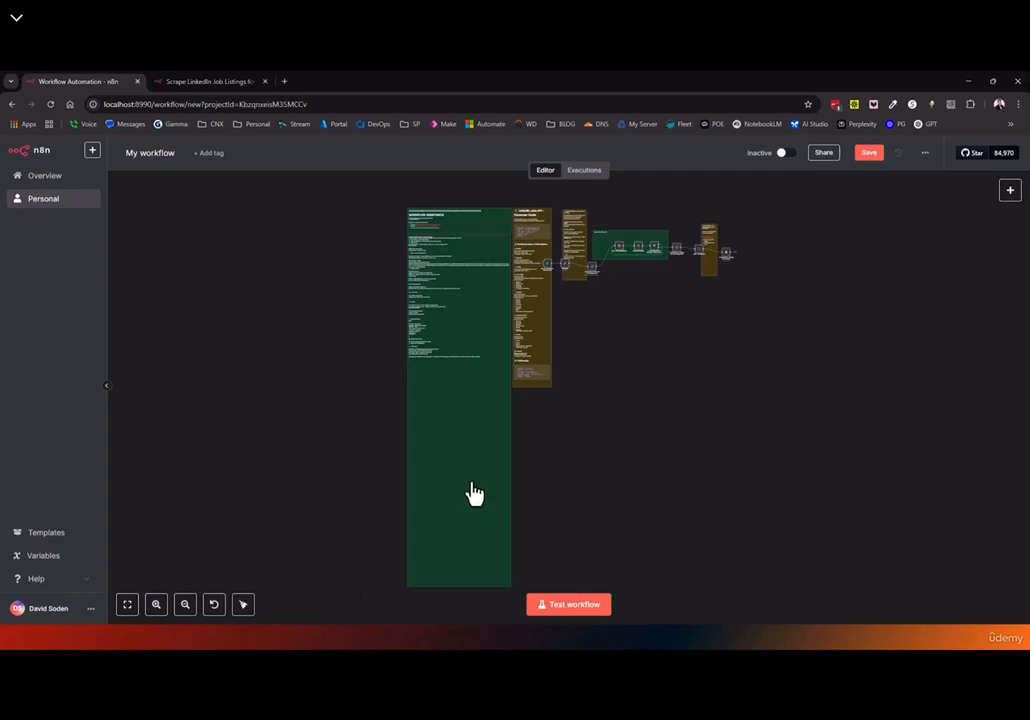
scroll(385, 424, "up", 1)
key("1")
scroll(630, 295, "up", 2)
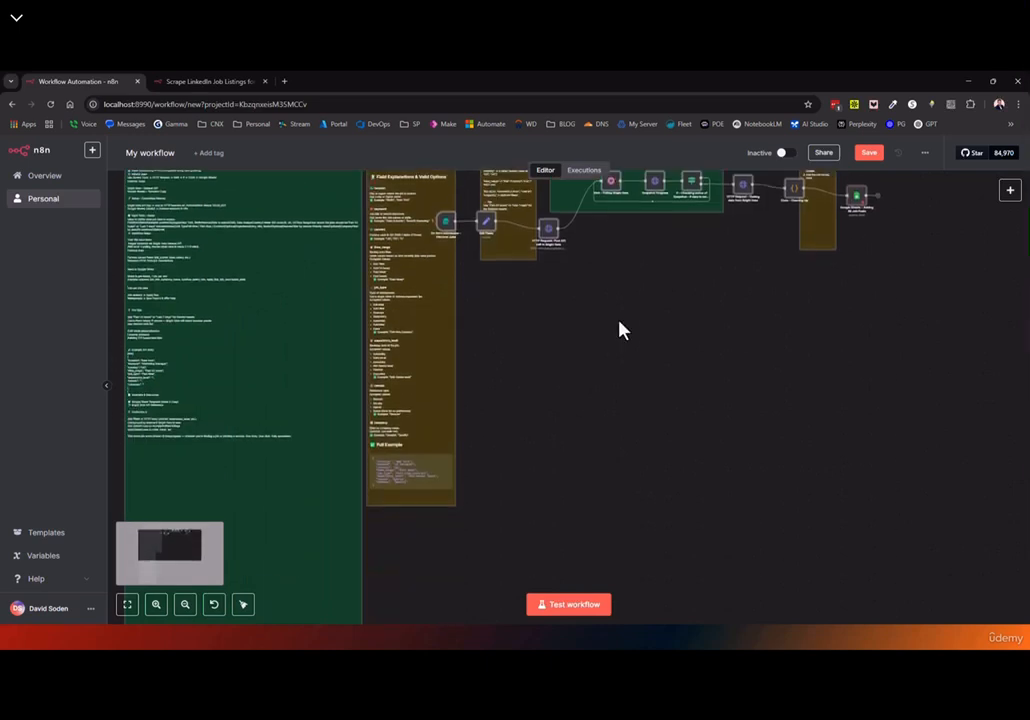
scroll(622, 336, "down", 1)
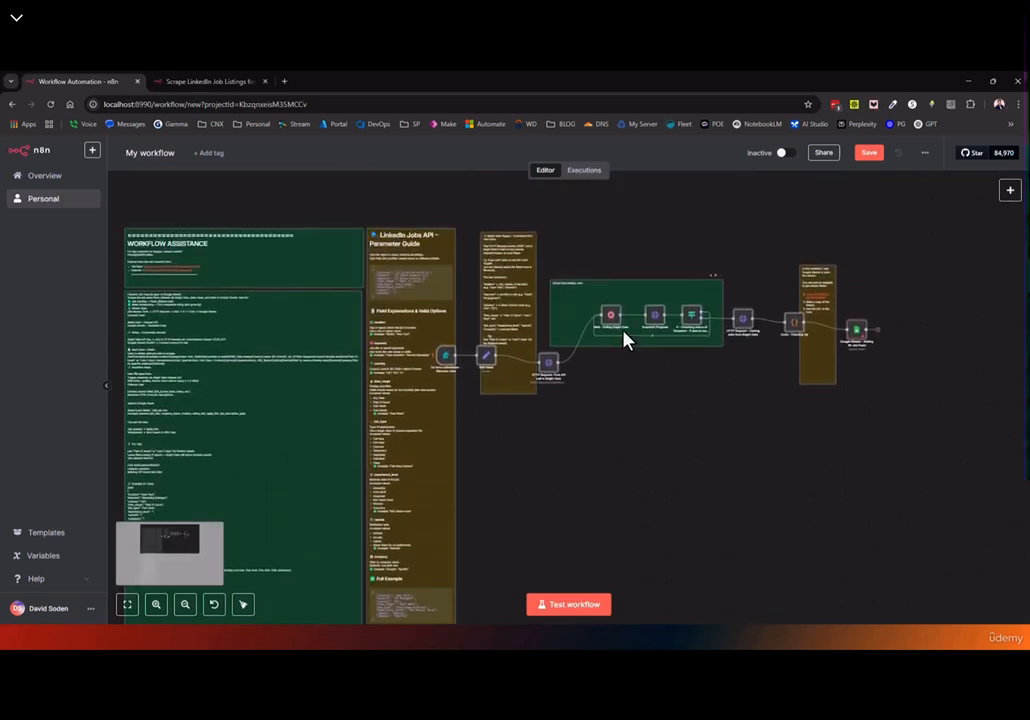
scroll(624, 339, "down", 6)
scroll(624, 339, "up", 6)
scroll(624, 338, "down", 6)
scroll(624, 338, "up", 6)
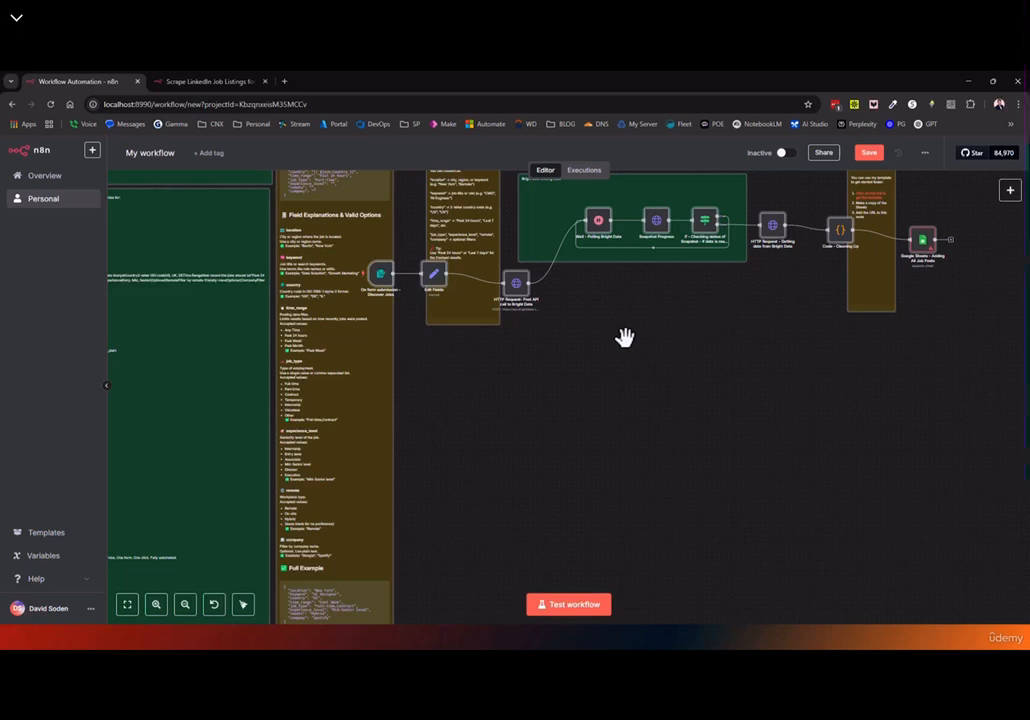
Pan and scroll around the canvas to look over the pasted nodes and notes
left_click_drag(664, 351, 628, 392)
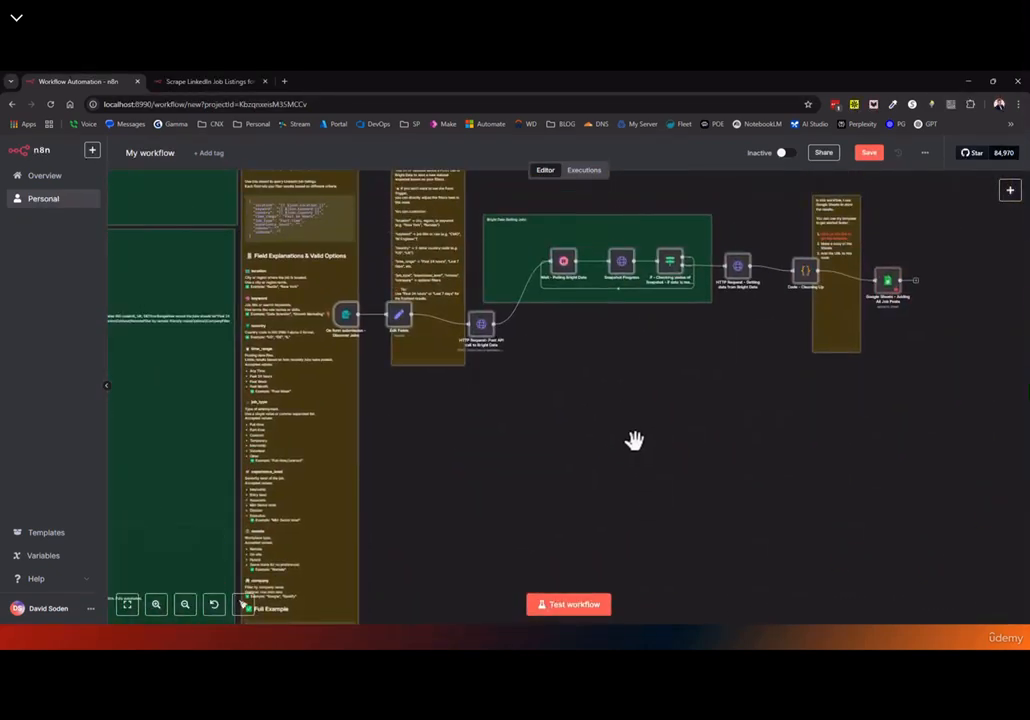
scroll(634, 440, "down", 4)
scroll(630, 440, "up", 3)
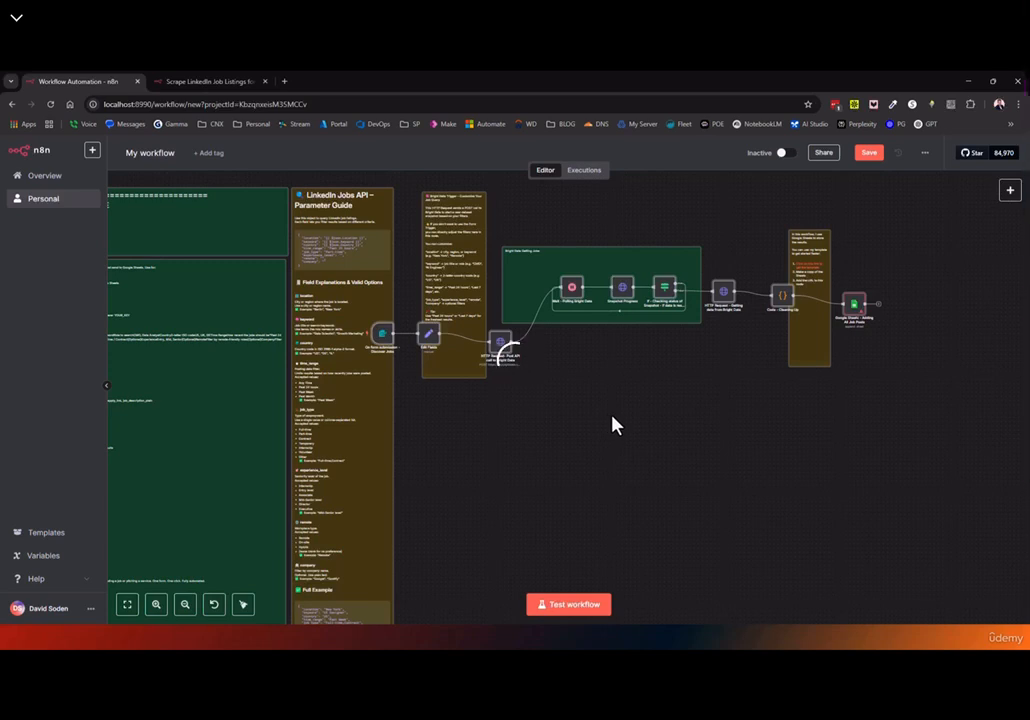
scroll(612, 417, "left", 3)
scroll(612, 417, "right", 3)
scroll(612, 417, "down", 1)
scroll(611, 418, "up", 1)
scroll(612, 417, "down", 2)
scroll(612, 417, "up", 3)
scroll(612, 417, "down", 3)
scroll(612, 417, "up", 2)
scroll(614, 427, "up", 1)
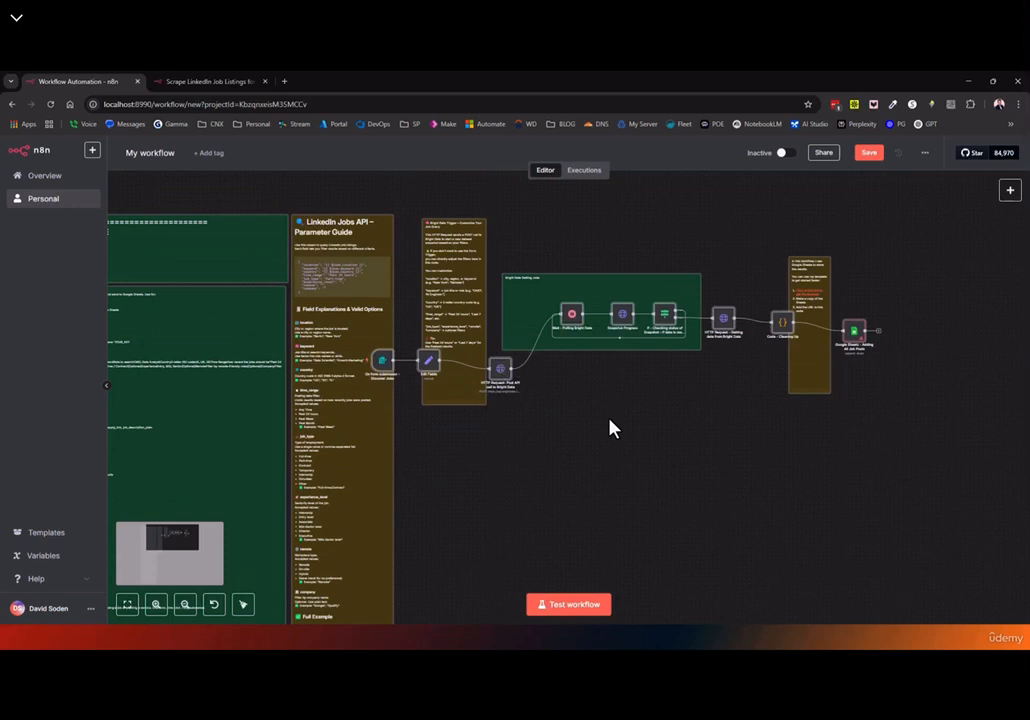
left_click_drag(612, 428, 546, 404)
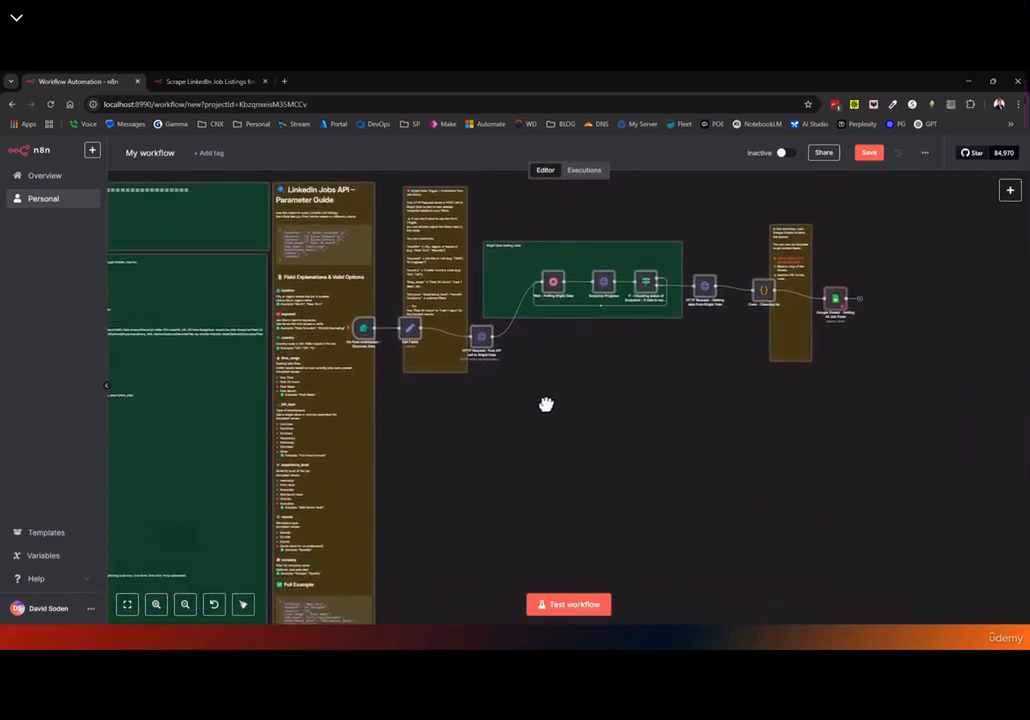
scroll(581, 402, "left", 7)
scroll(582, 402, "right", 13)
scroll(555, 440, "left", 5)
scroll(563, 460, "left", 8)
scroll(566, 467, "right", 2)
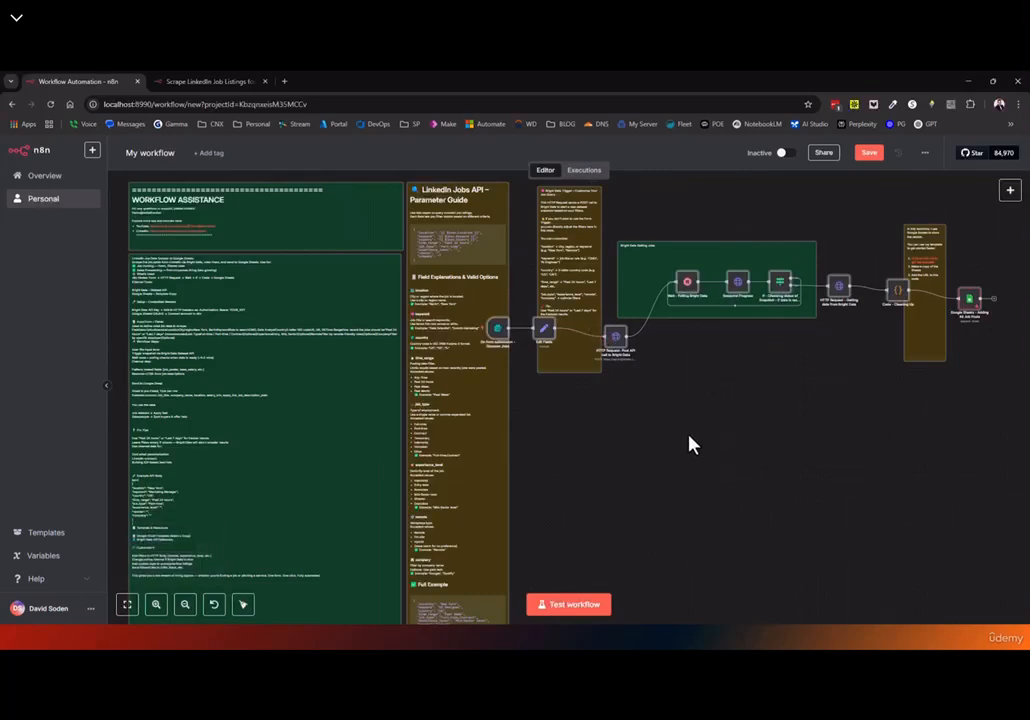
Select the trigger, Edit Fields and HTTP Request nodes and copy them
left_click_drag(699, 451, 564, 274)
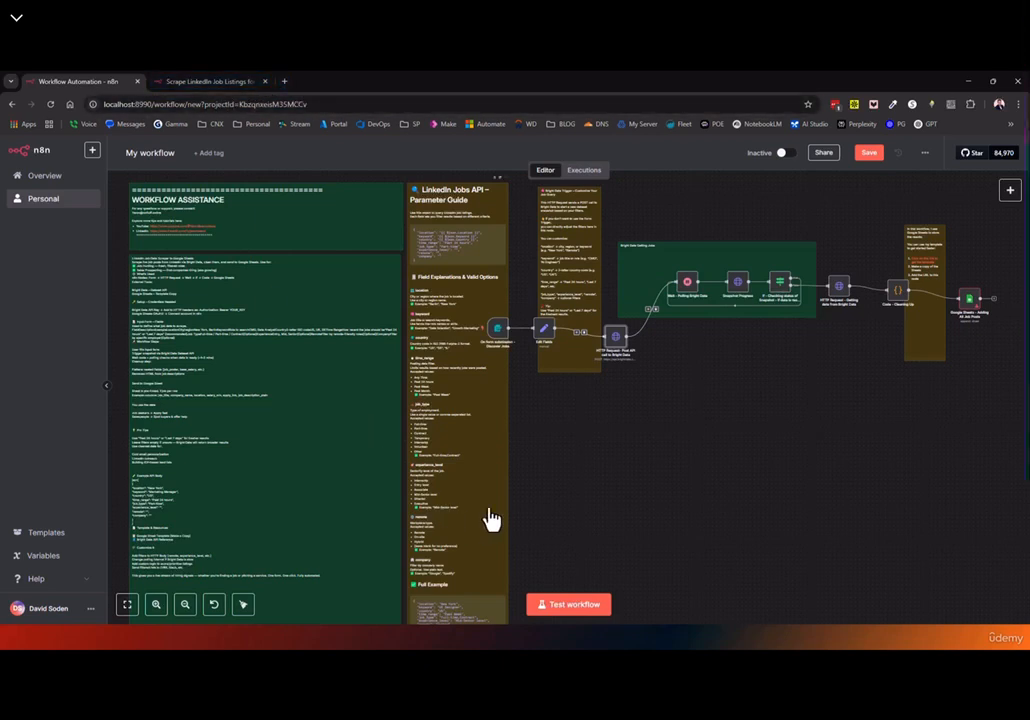
left_click_drag(562, 347, 427, 292)
key("ctrl+c")
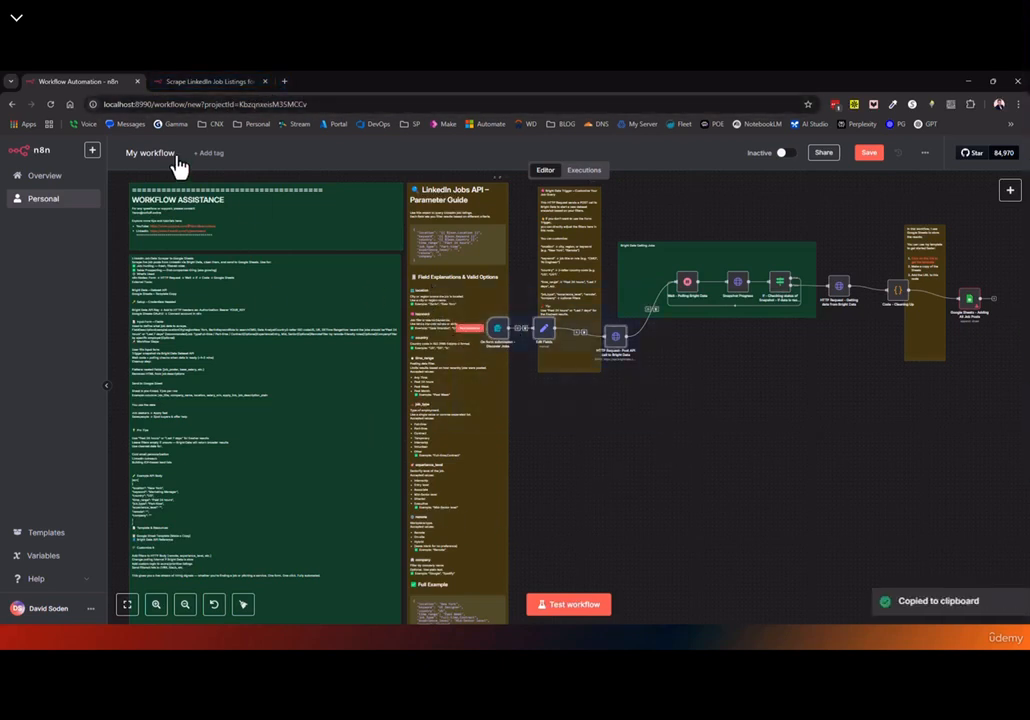
Open the local n8n instance at localhost:8990 in a new browser tab
left_click(286, 84)
type("localhost:1234/v1")
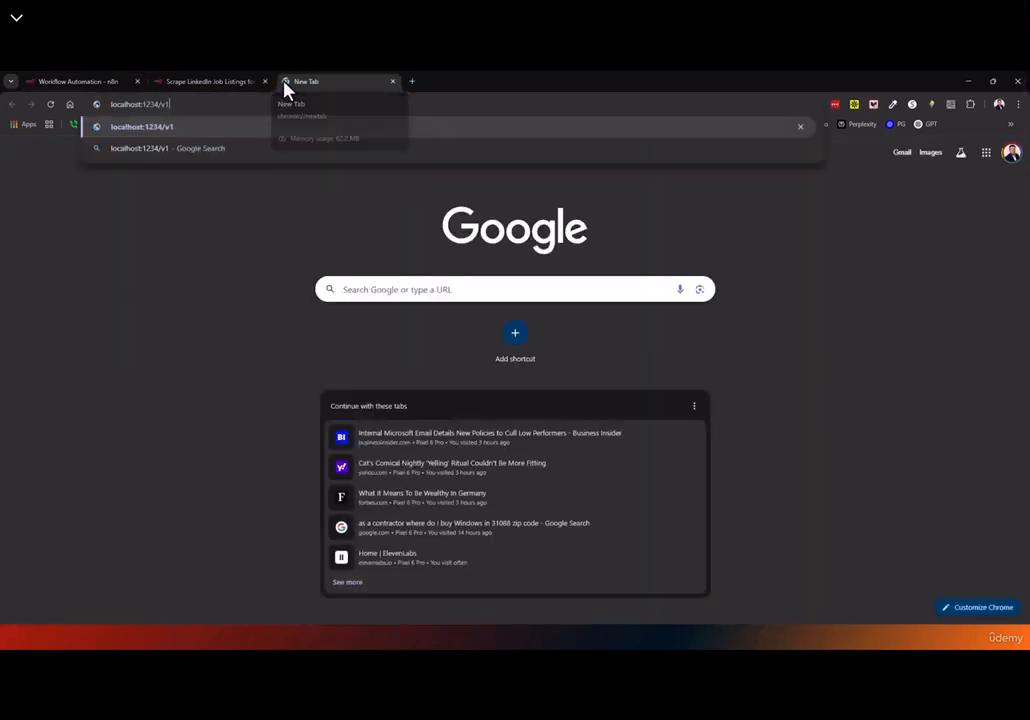
key("BackSpace")
key("BackSpace")
key("BackSpace")
key("BackSpace")
key("BackSpace")
key("BackSpace")
key("Down")
key("Down")
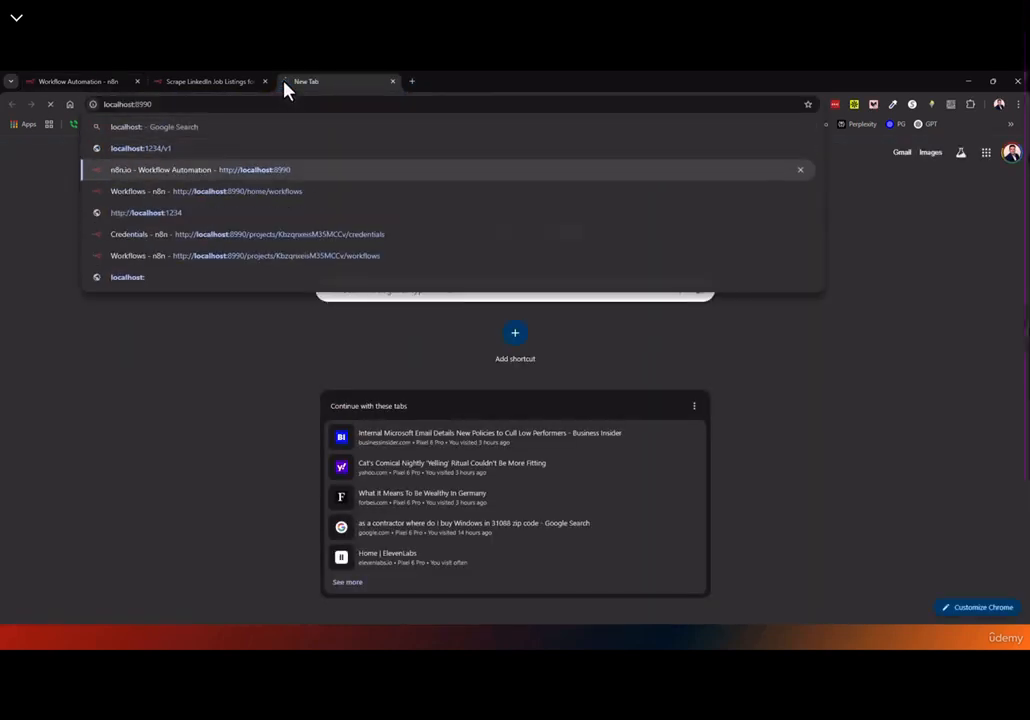
key("Return")
Create a new empty workflow, paste the three copied nodes, and centre them on the canvas
left_click(831, 161)
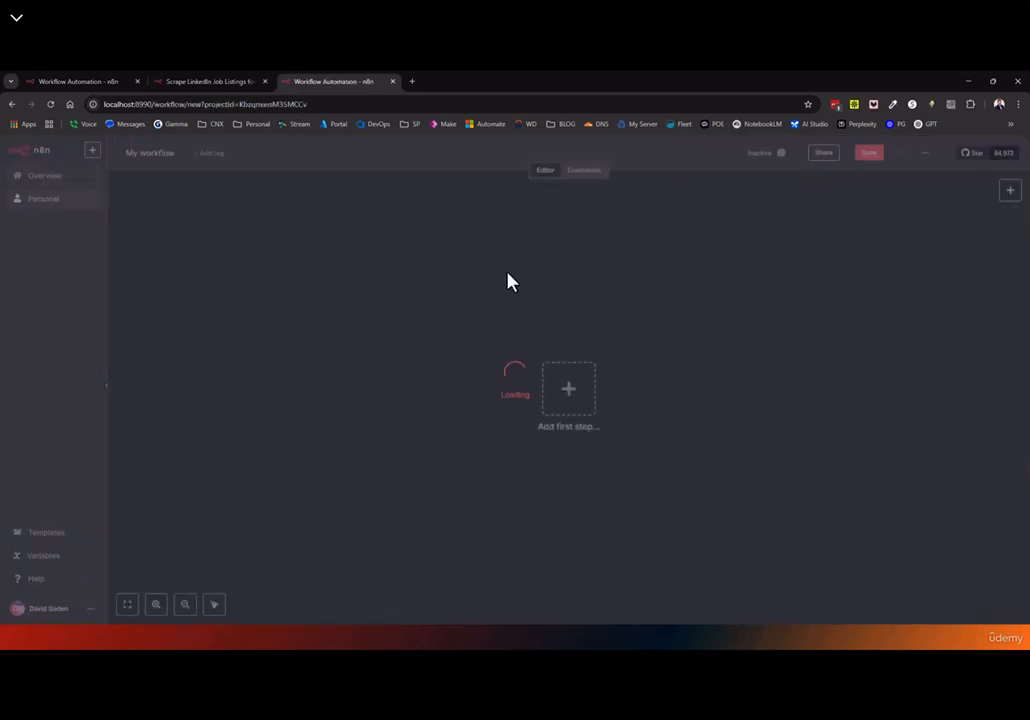
key("ctrl+v")
left_click_drag(384, 223, 509, 300)
left_click(458, 290)
left_click_drag(748, 352, 264, 294)
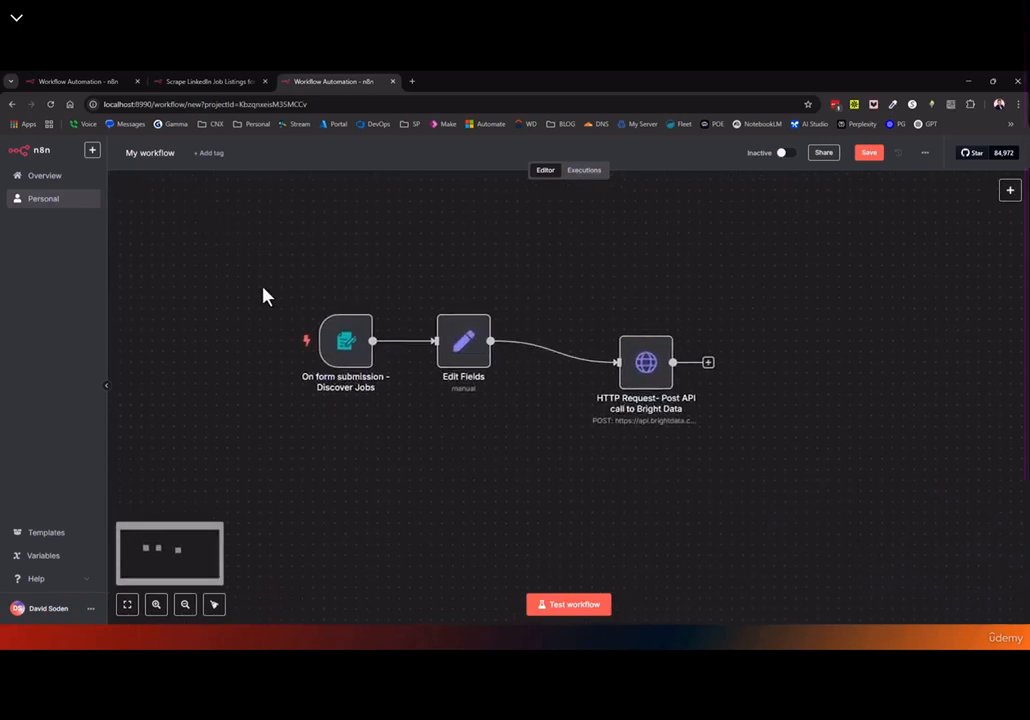
Duplicate the HTTP Request node within the new workflow
left_click(650, 385)
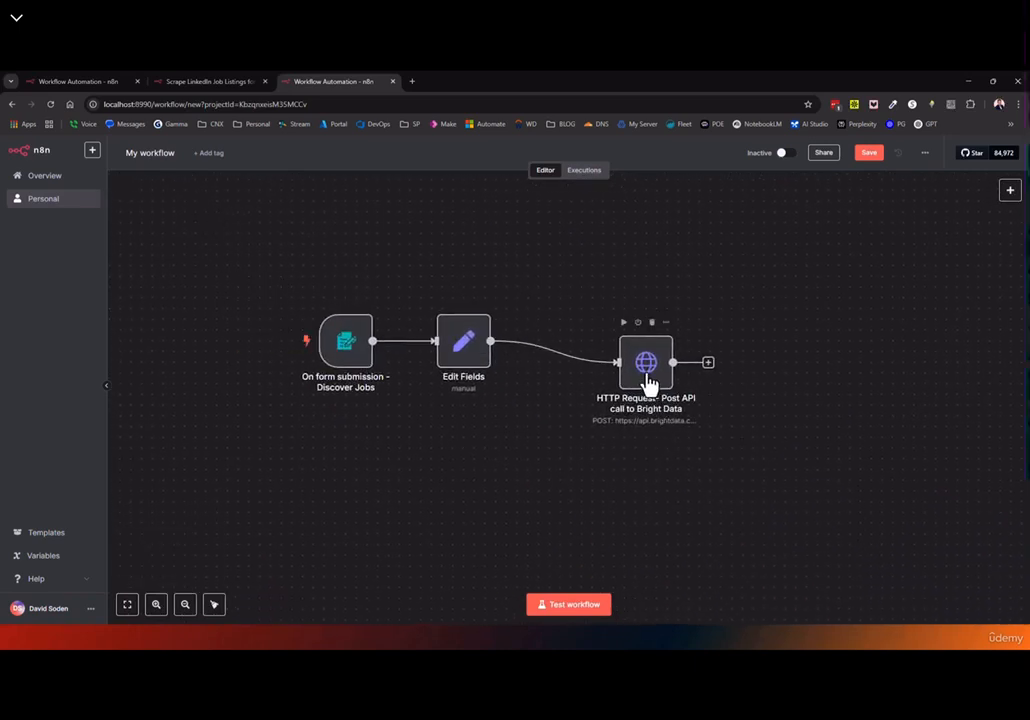
key("ctrl+c")
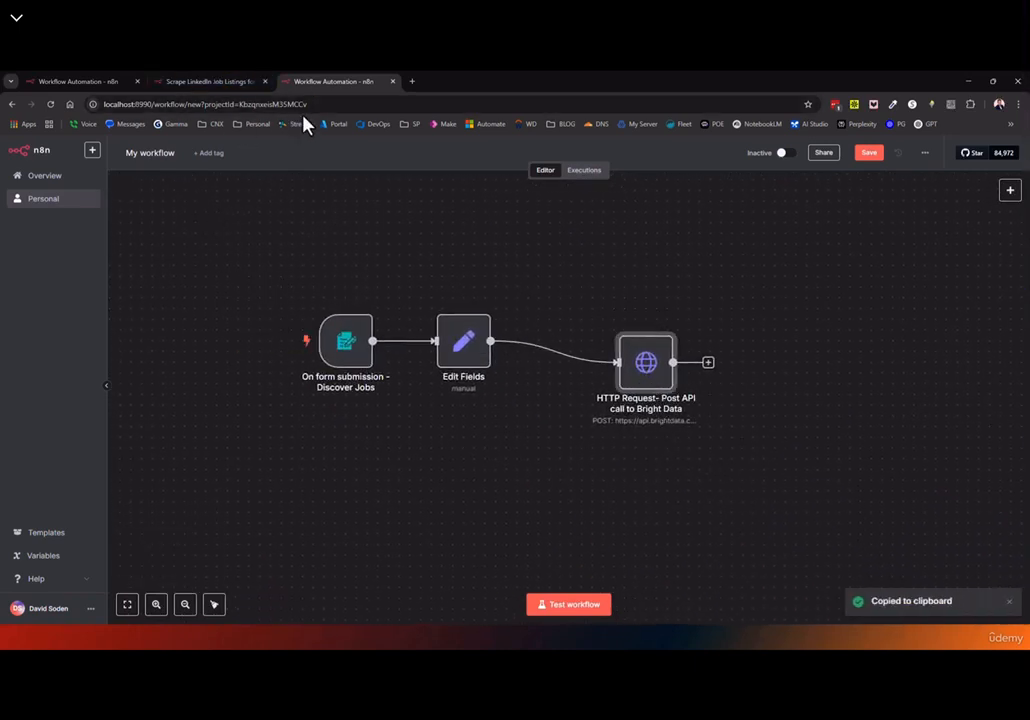
scroll(425, 481, "down", 2)
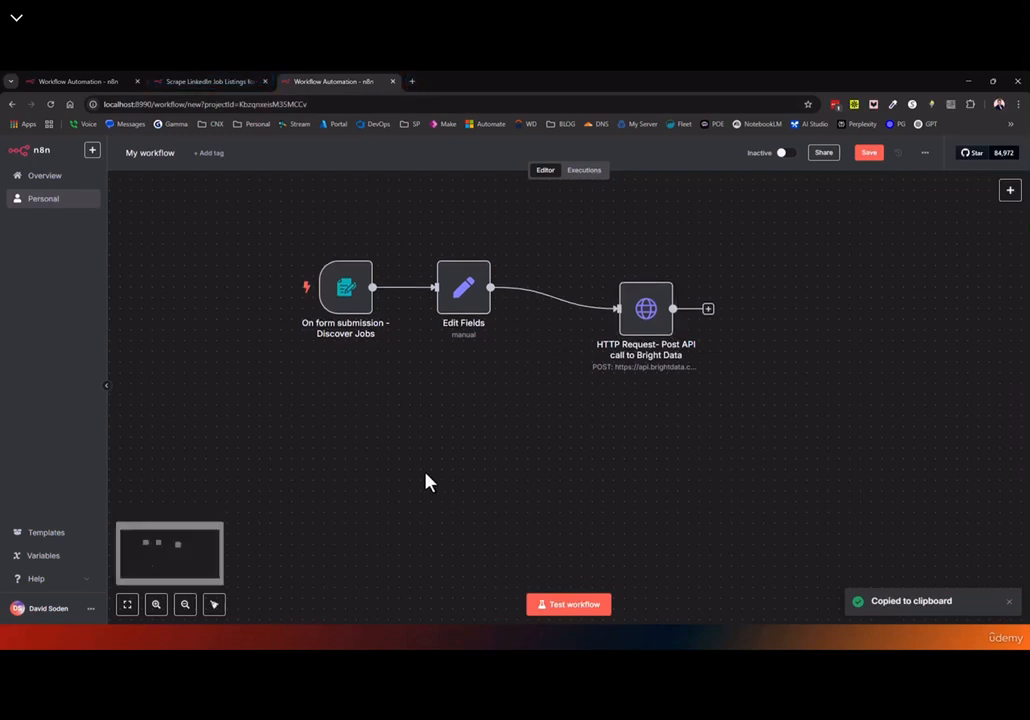
key("ctrl+v")
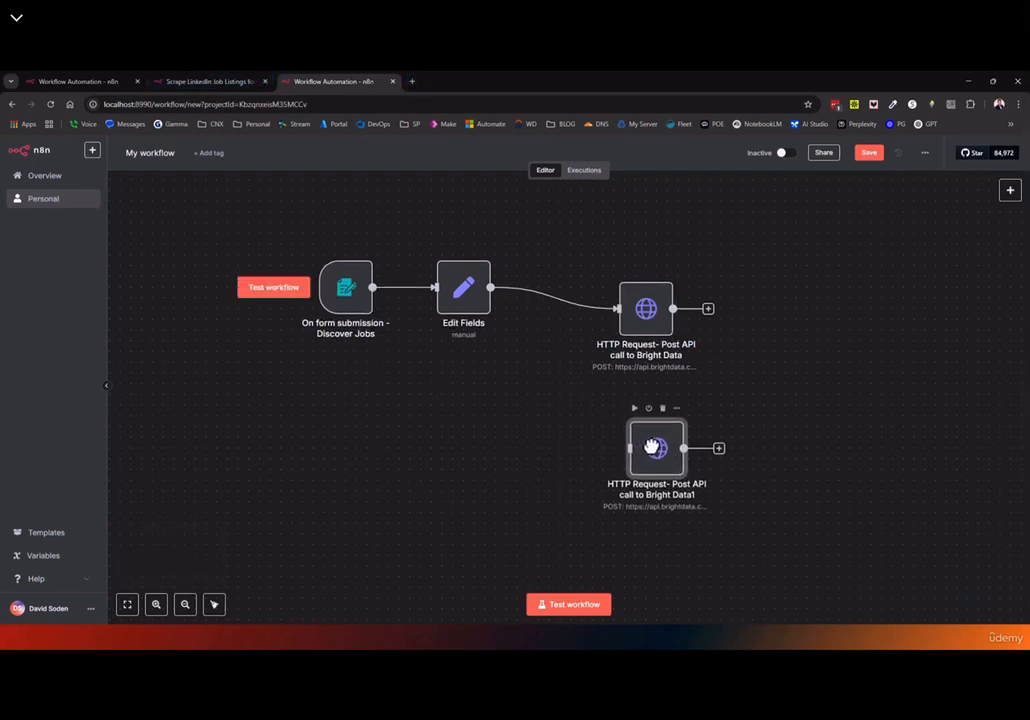
Close the LinkedIn template page and paste the HTTP Request node below the full template workflow
left_click(190, 81)
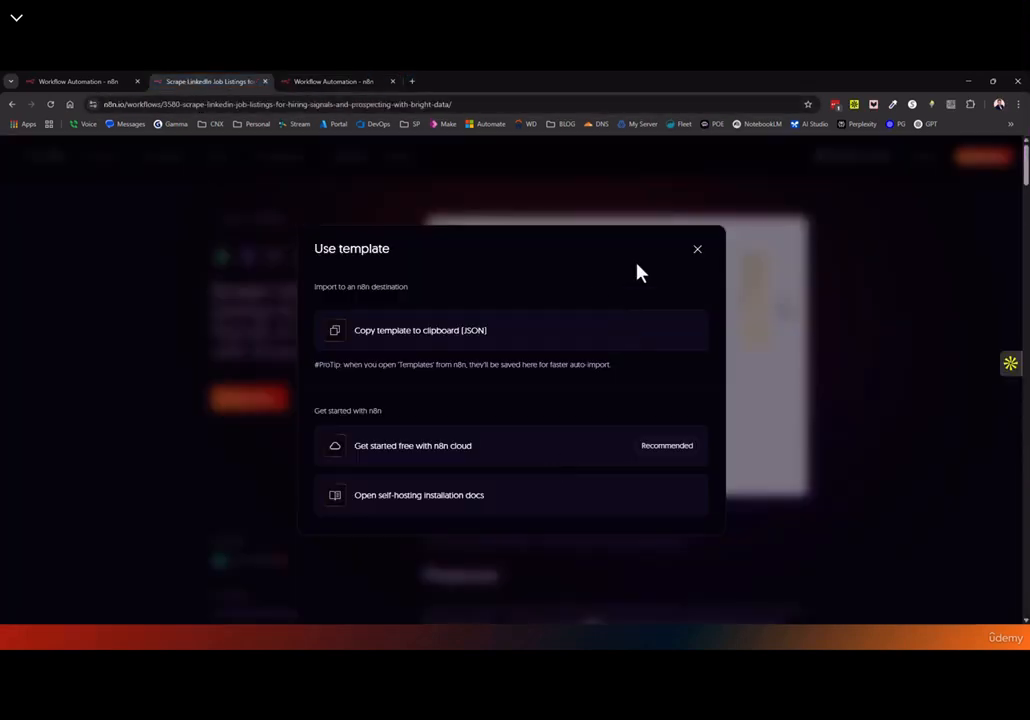
left_click(264, 81)
left_click(102, 84)
key("ctrl+v")
left_click_drag(146, 200, 775, 393)
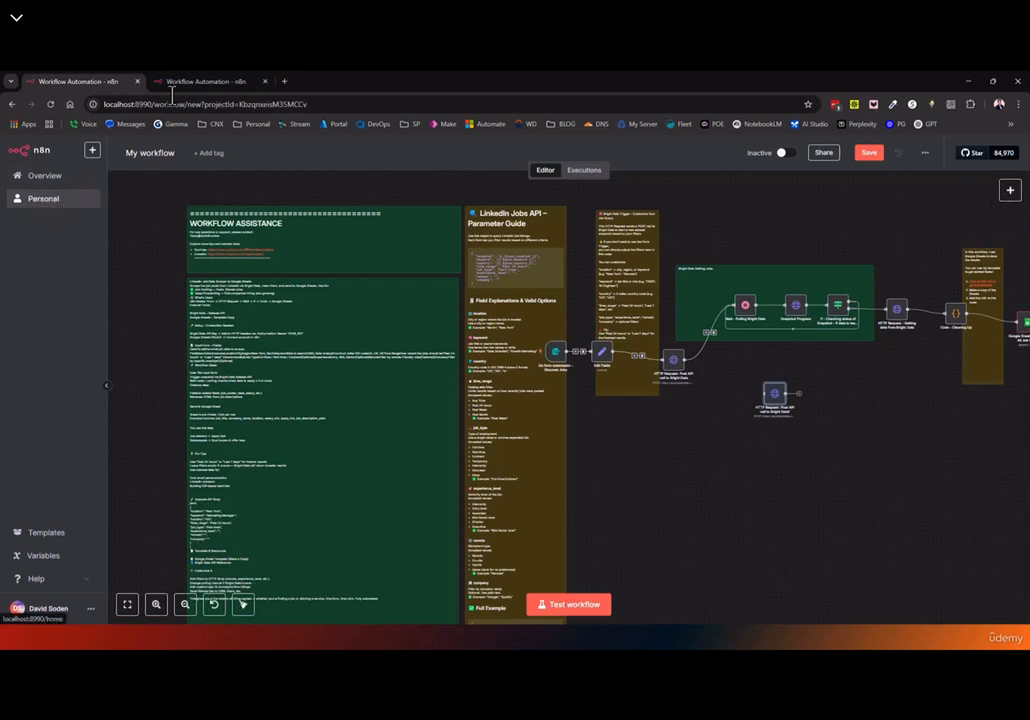
Close the unsaved second workflow tab and view the new workflow's empty execution history
left_click(264, 81)
left_click(563, 173)
left_click(584, 170)
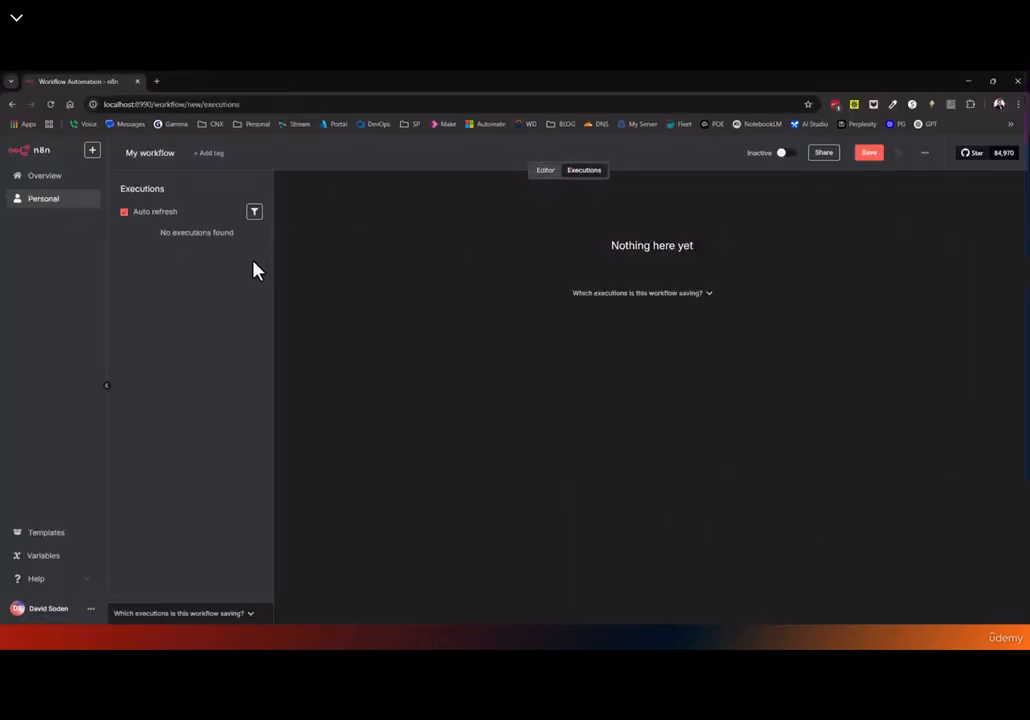
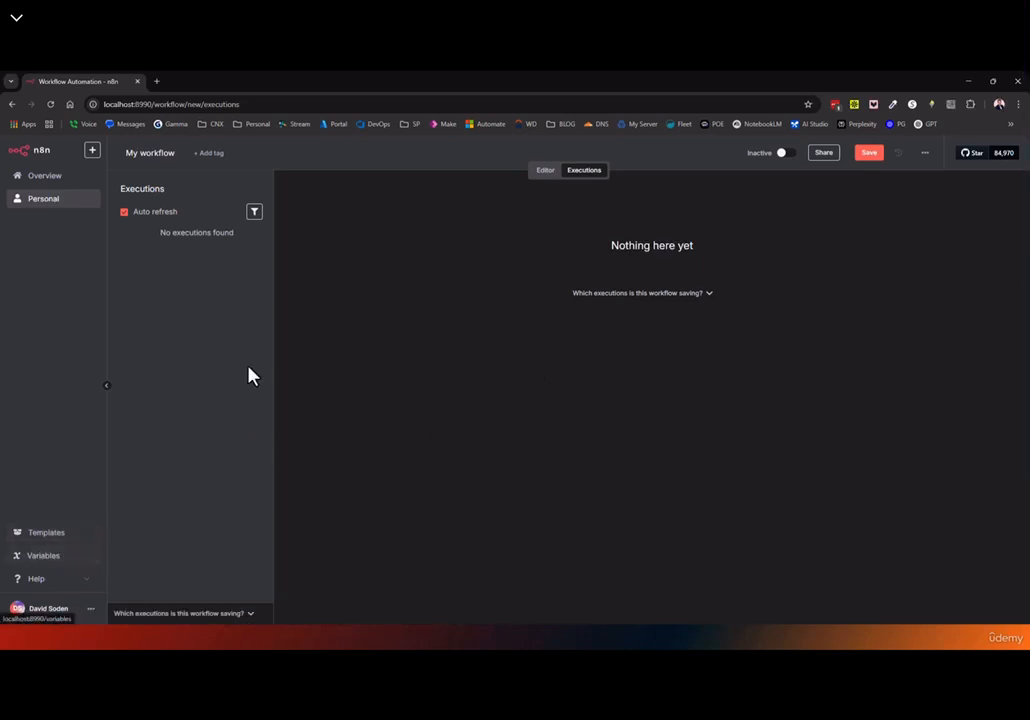
Head to the Variables page, leaving the current workflow without saving
left_click(62, 556)
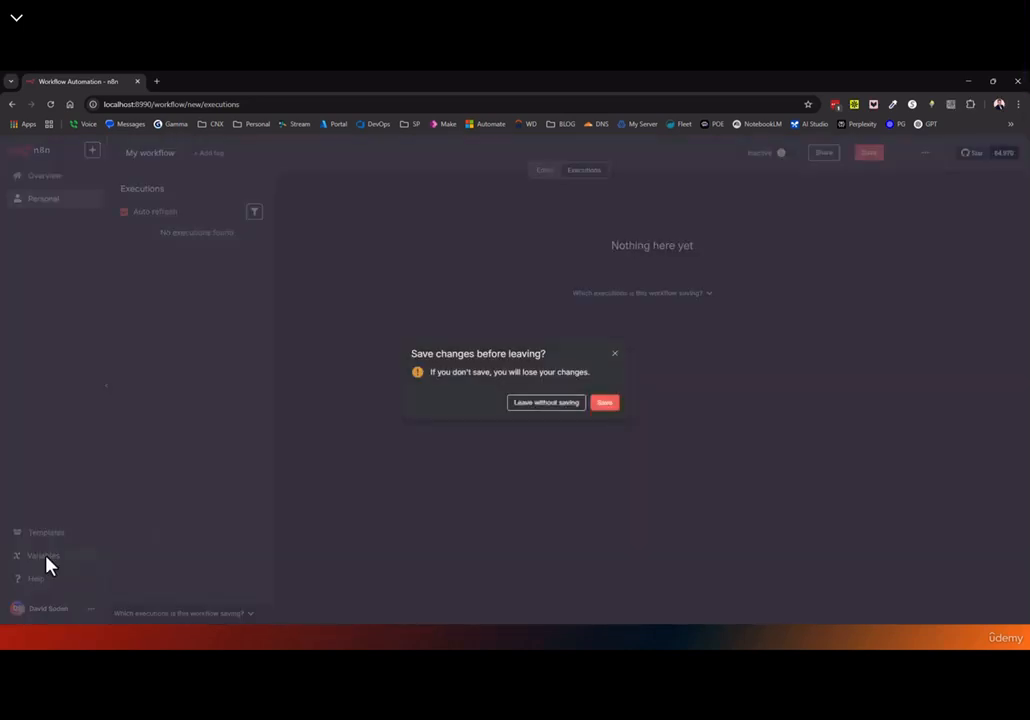
left_click(575, 408)
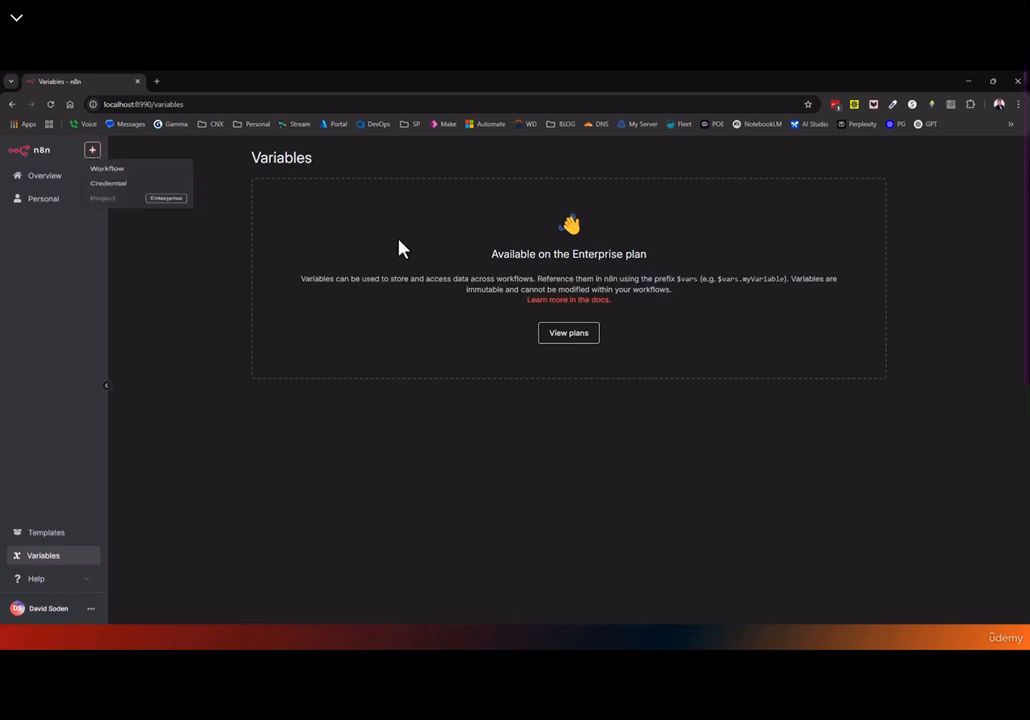
Create a new workflow with a manual trigger followed by an Edit Fields (Set) node
mouse_move(95, 153)
left_click(119, 178)
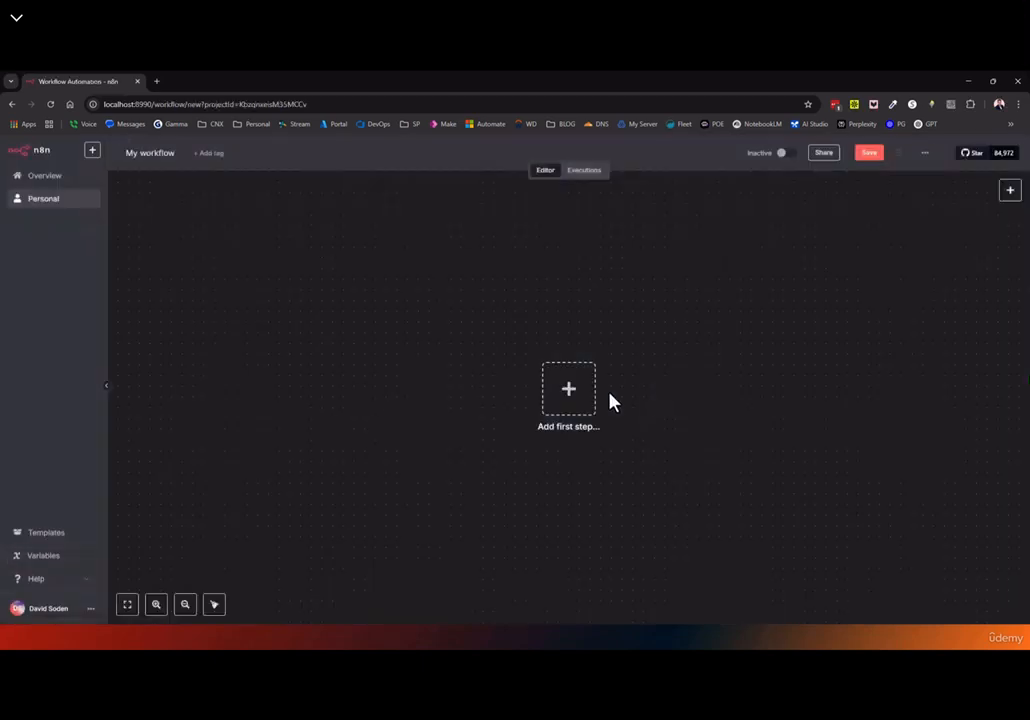
left_click(567, 395)
left_click(880, 268)
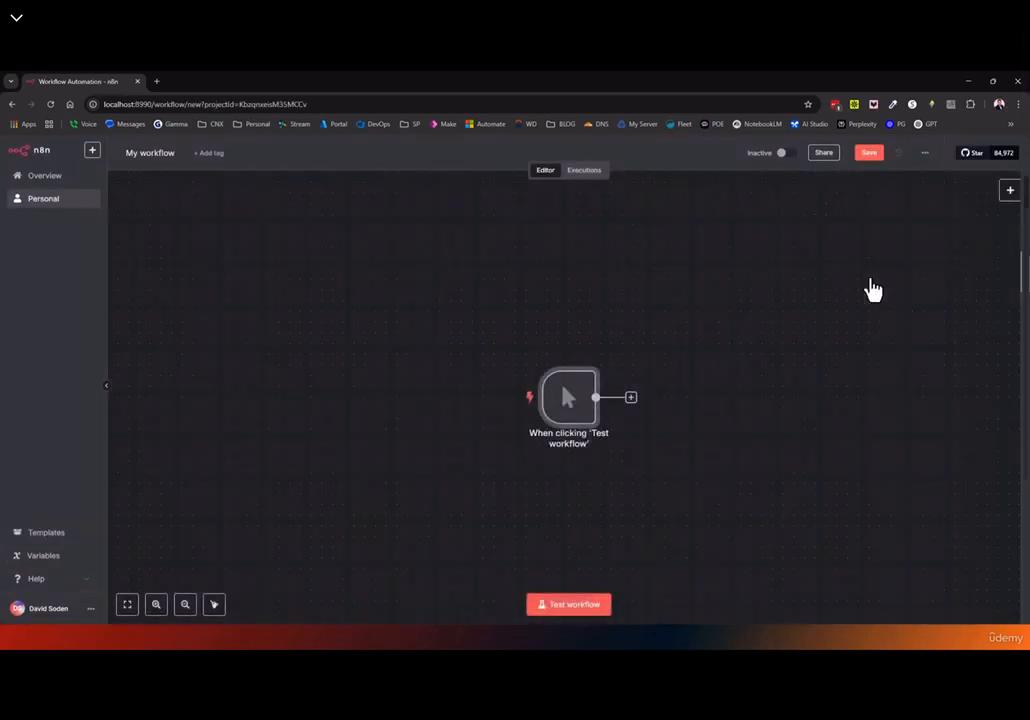
left_click(630, 397)
type("set")
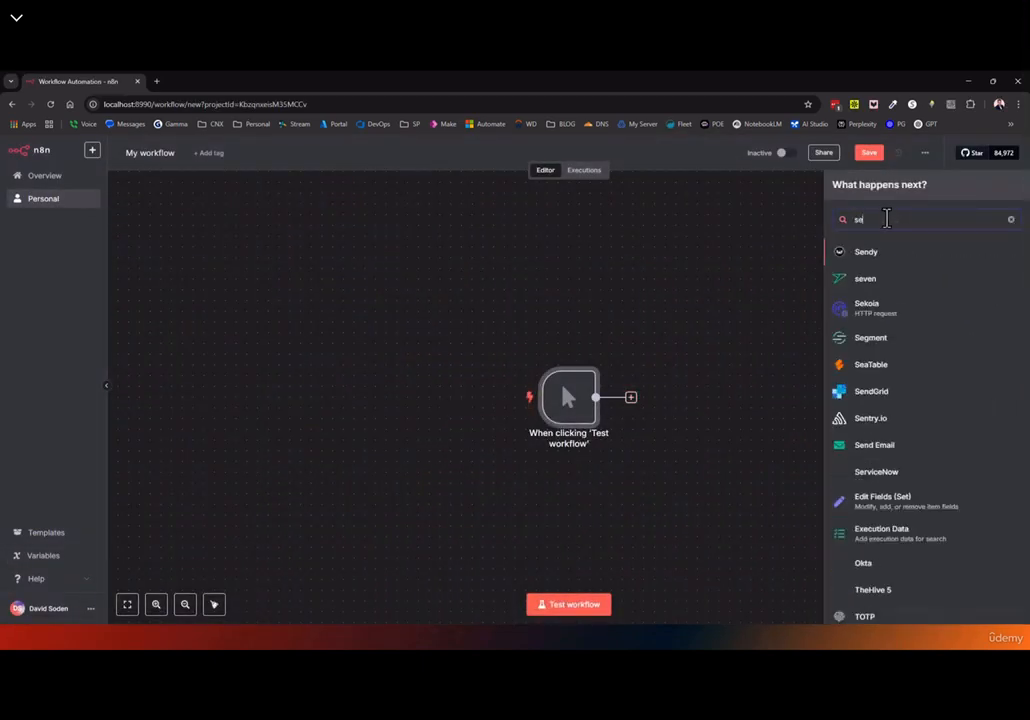
left_click(899, 258)
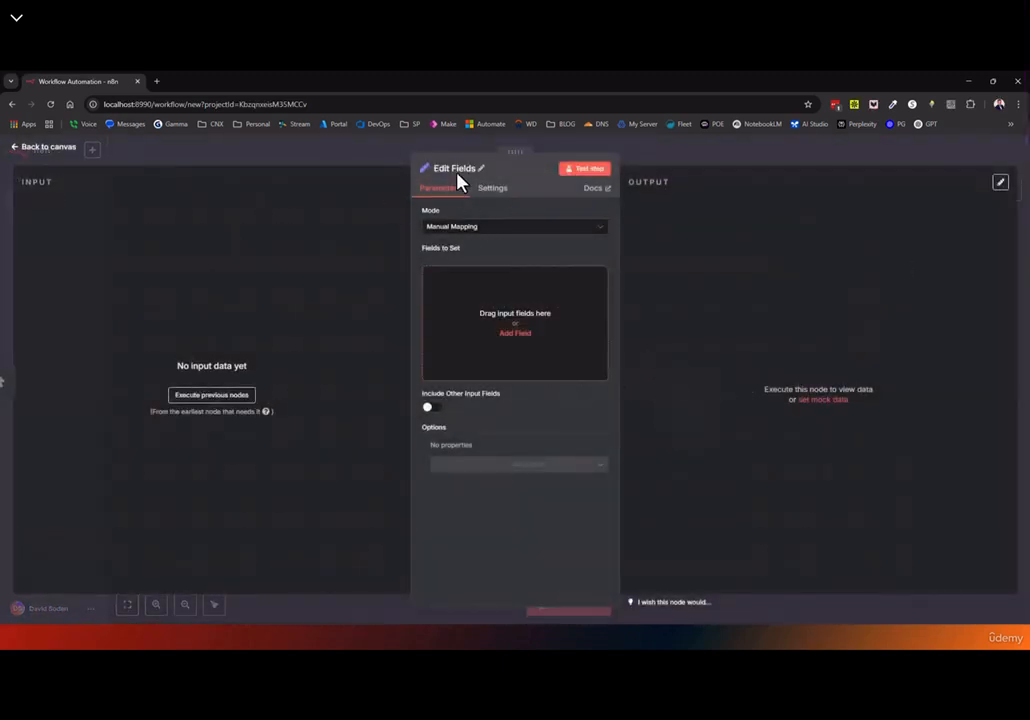
Rename the Edit Fields node to var1 and add a field named myvar
left_click(459, 178)
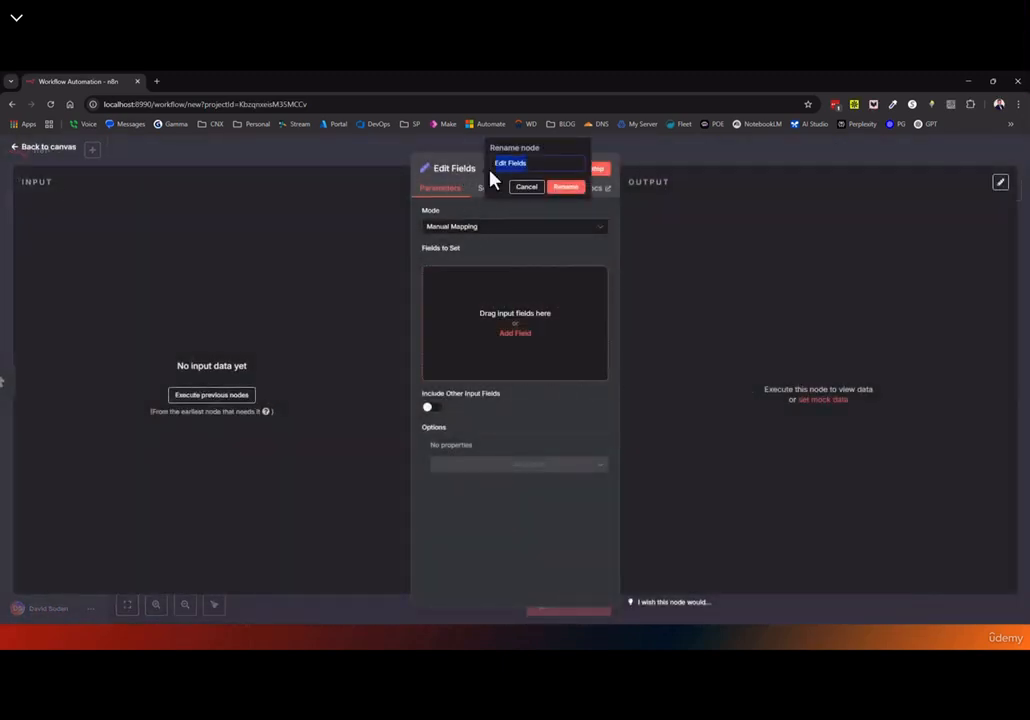
type("var1")
left_click(566, 187)
left_click(515, 333)
left_click(454, 277)
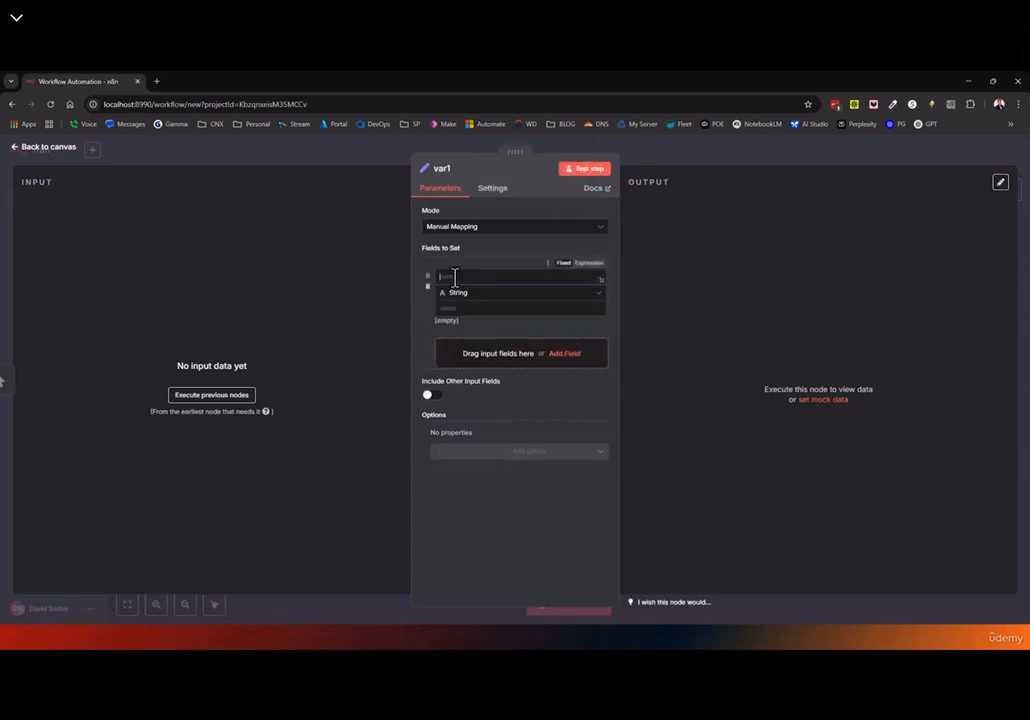
type("myvar")
Start the myvar value expression with {{ $, trying and then removing $execution
left_click(470, 308)
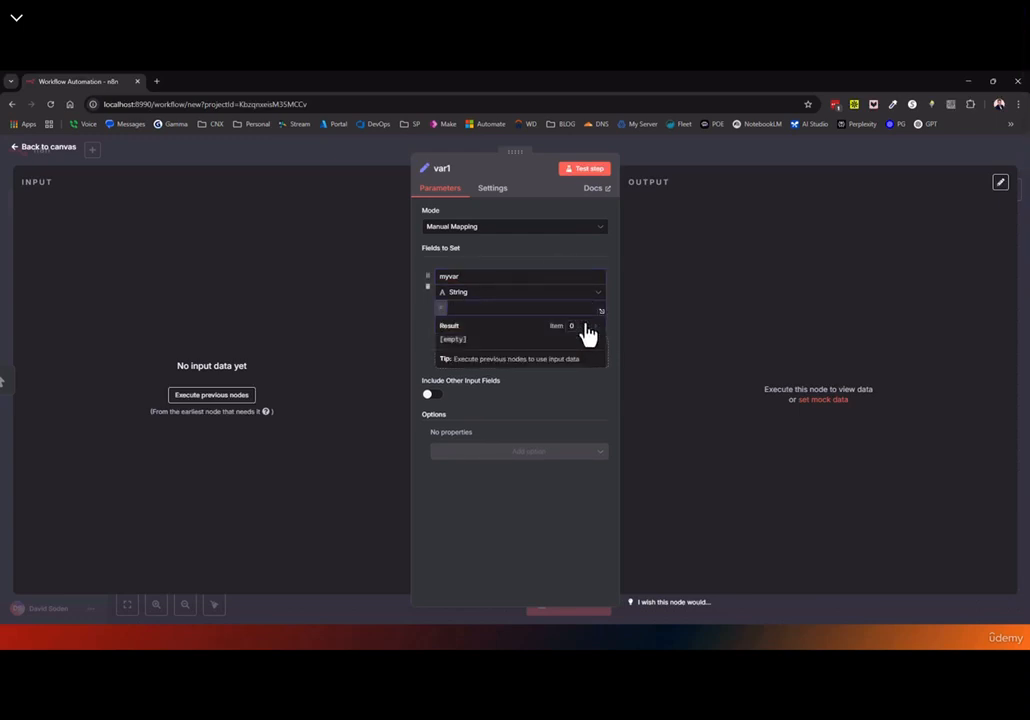
type("{{ $")
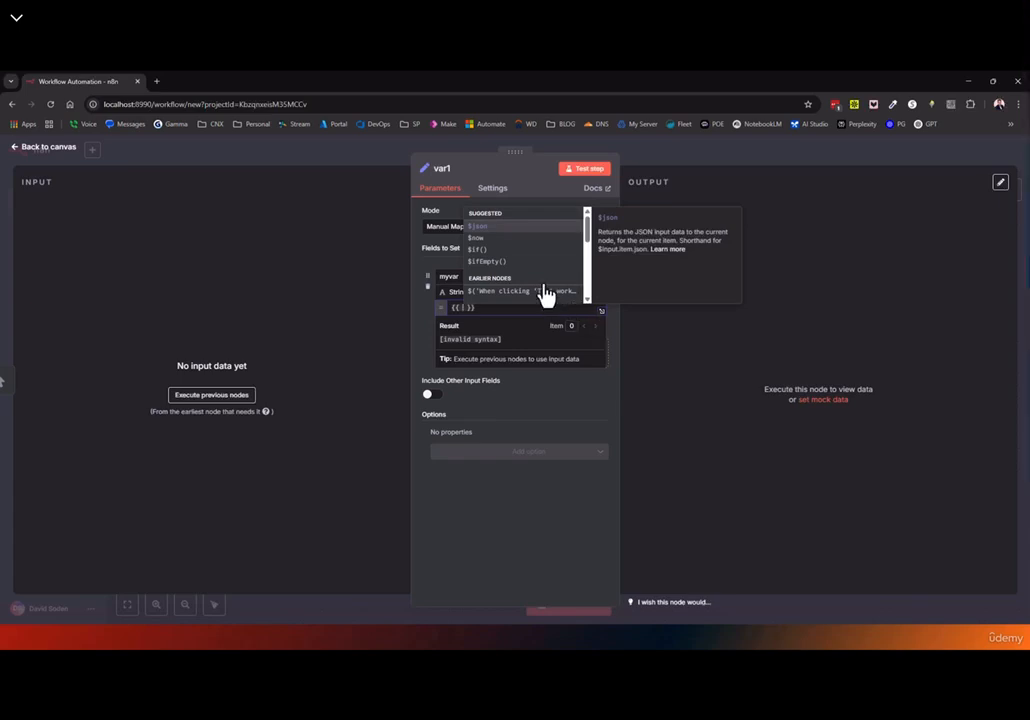
scroll(531, 278, "down", 5)
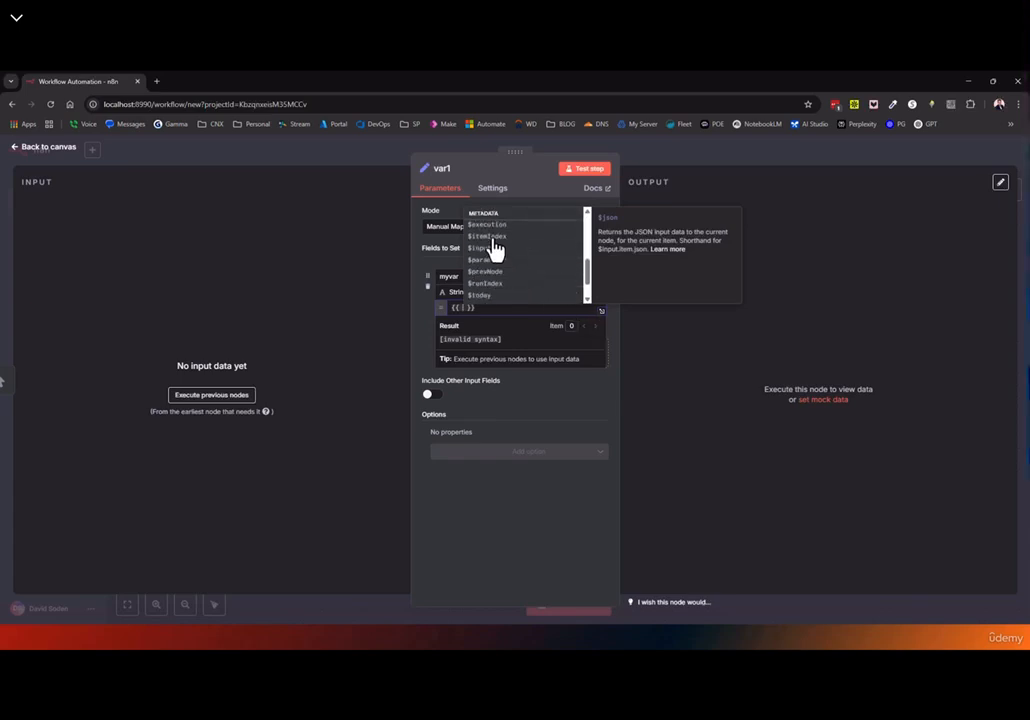
left_click(489, 228)
type(".")
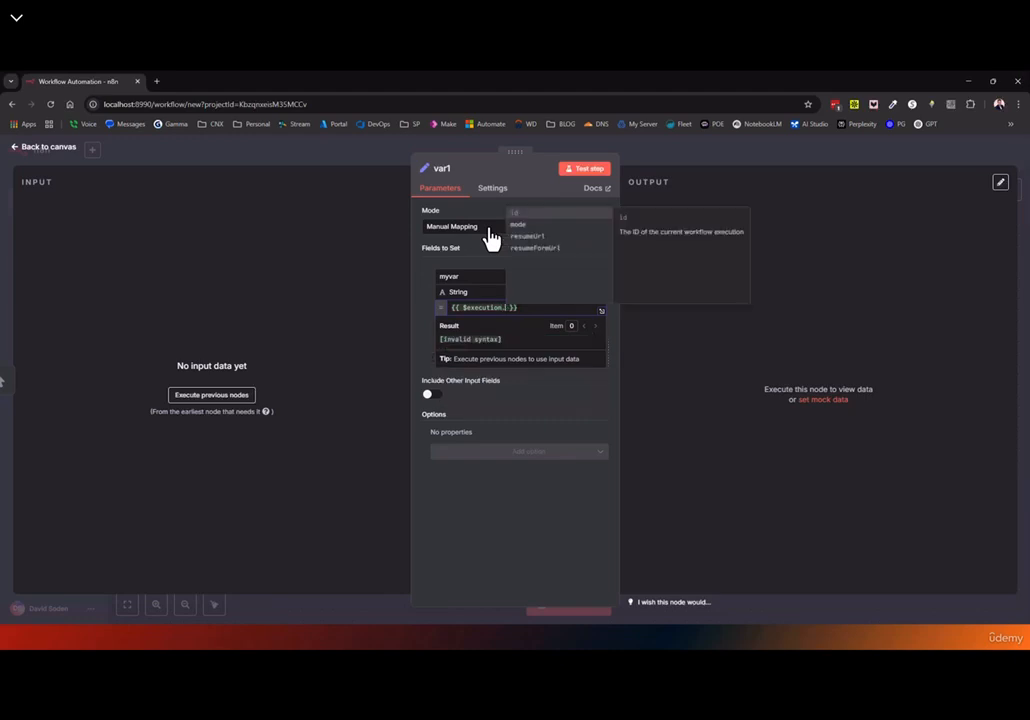
key("BackSpace")
key("BackSpace")
key("BackSpace")
key("BackSpace")
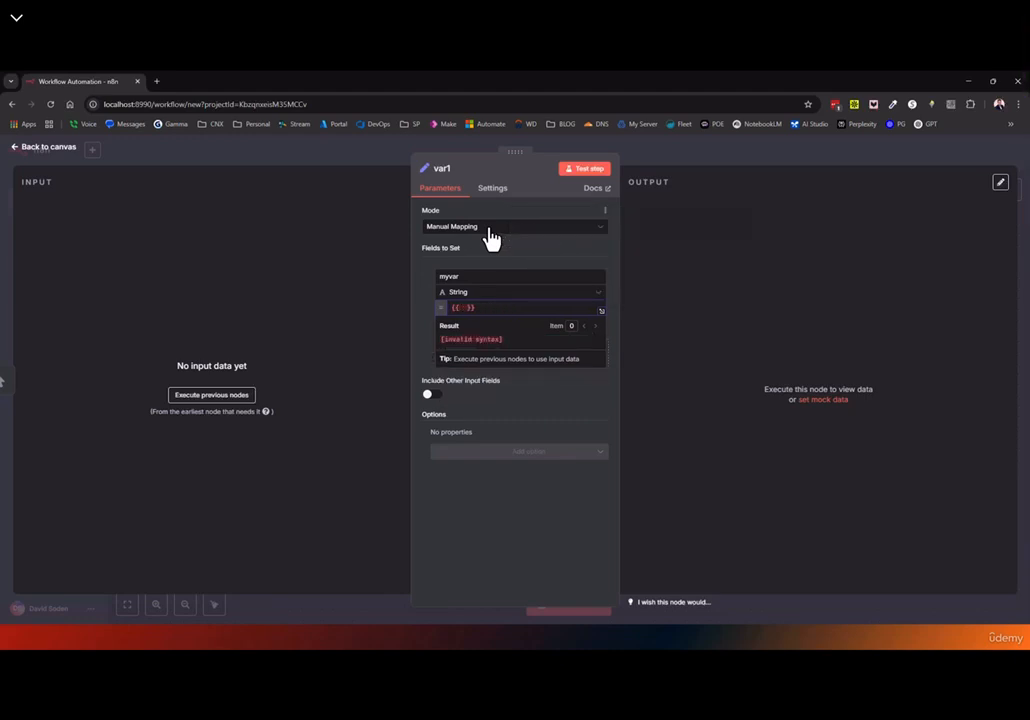
Browse the $ suggestions and try $workflow in the expression, then undo the dot
type("$")
scroll(506, 253, "down", 3)
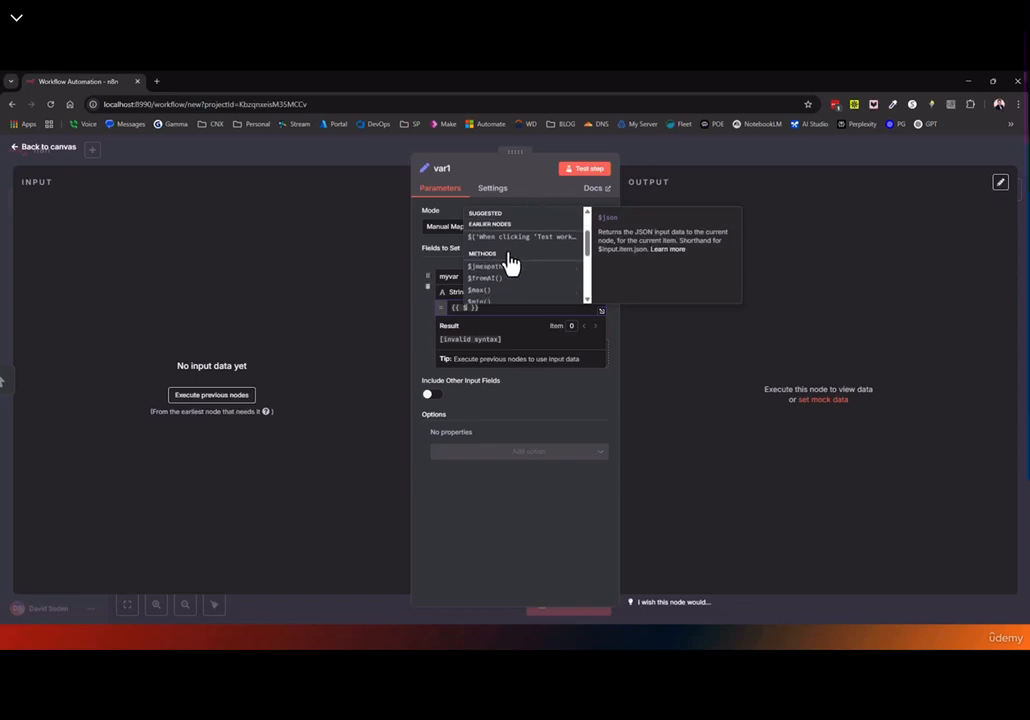
scroll(506, 265, "down", 5)
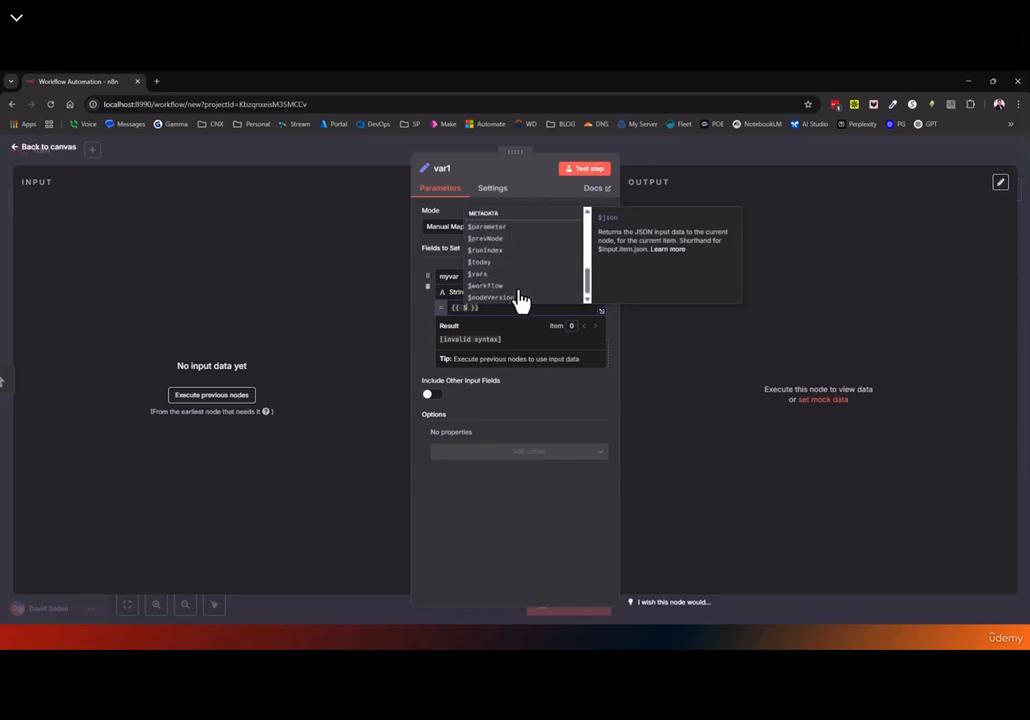
left_click_drag(588, 289, 587, 228)
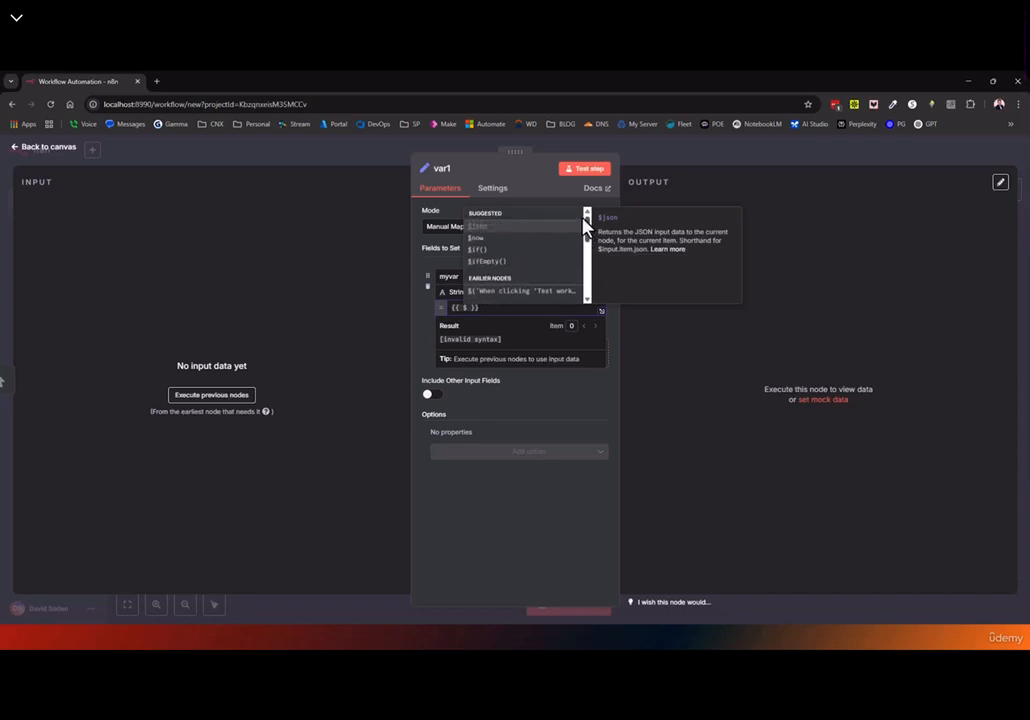
scroll(522, 255, "down", 4)
scroll(520, 268, "down", 3)
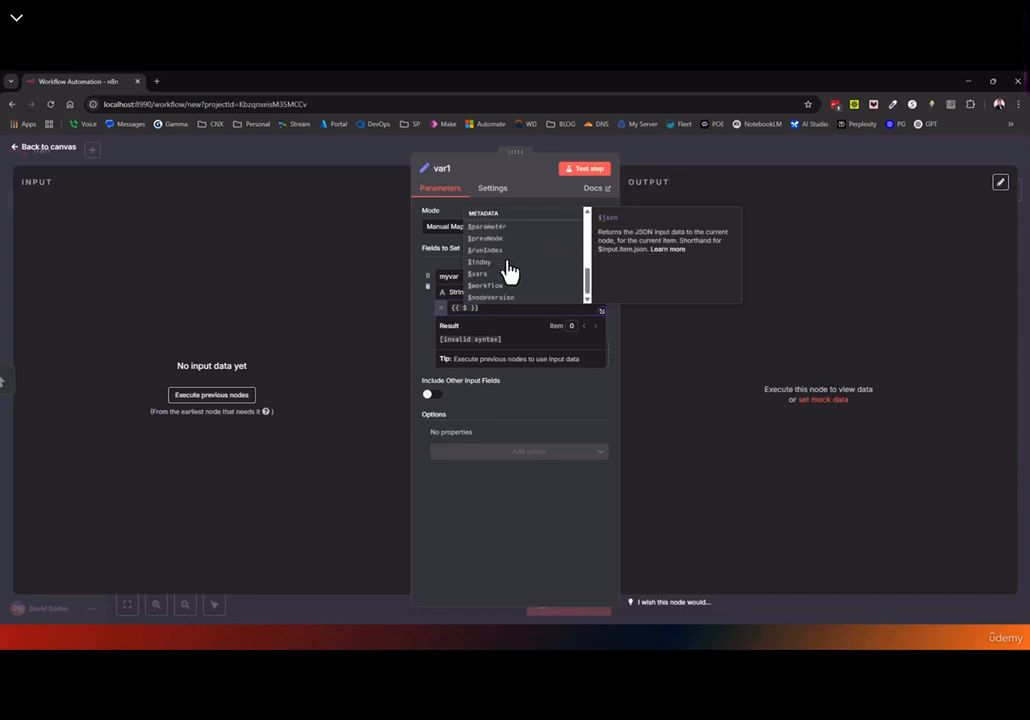
left_click(489, 286)
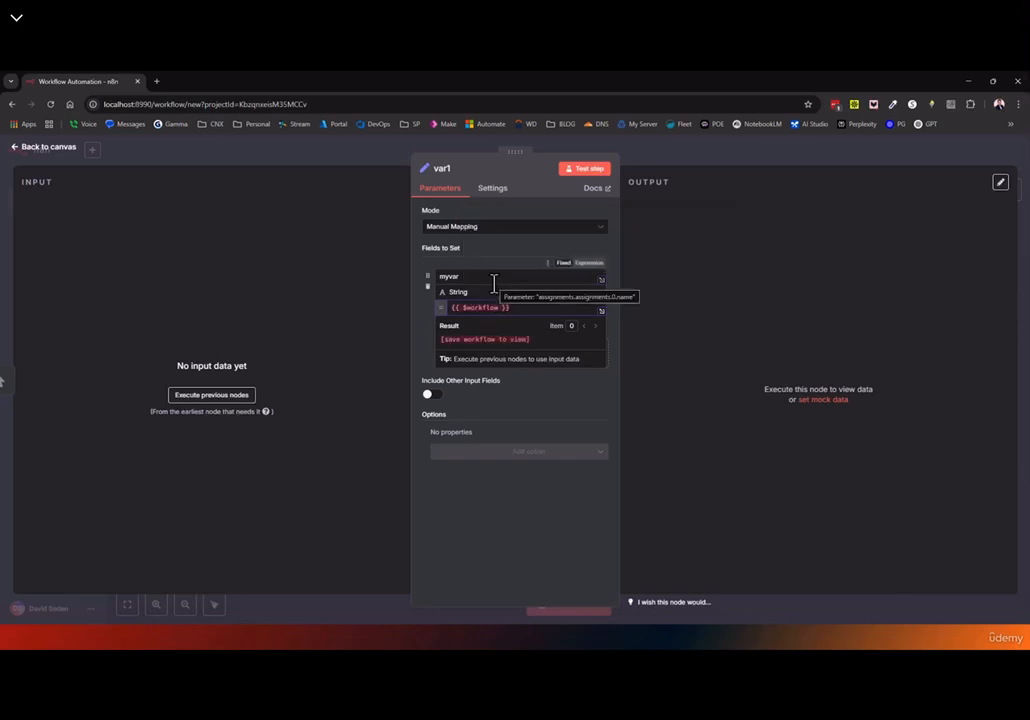
type(".")
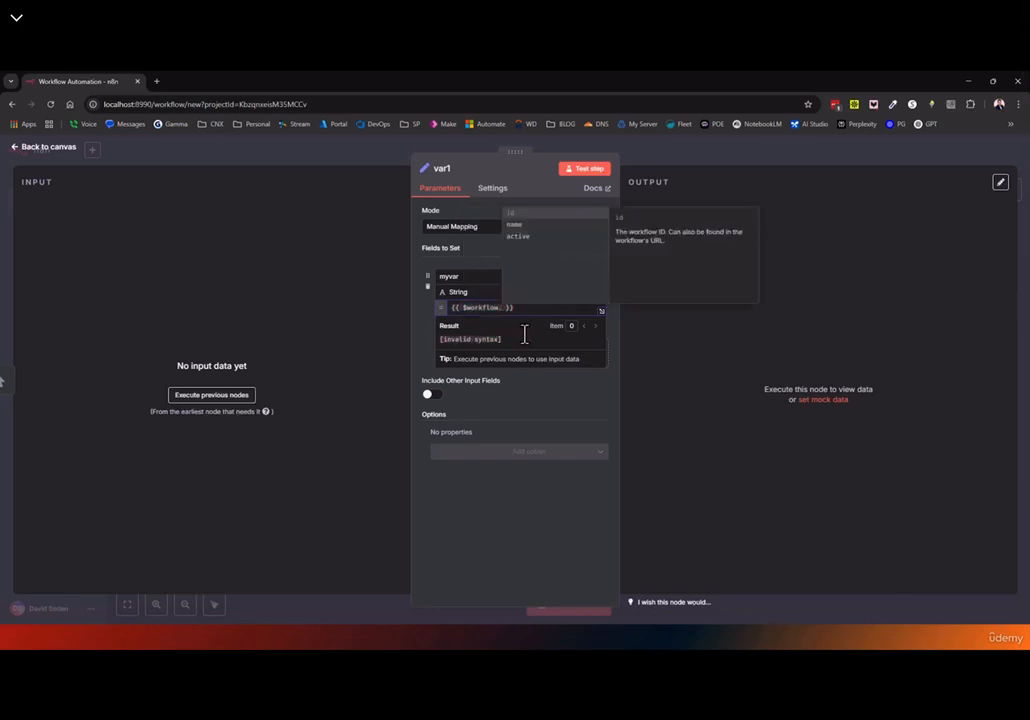
key("BackSpace")
key("BackSpace")
key("BackSpace")
key("BackSpace")
key("BackSpace")
key("BackSpace")
key("BackSpace")
key("BackSpace")
key("BackSpace")
key("BackSpace")
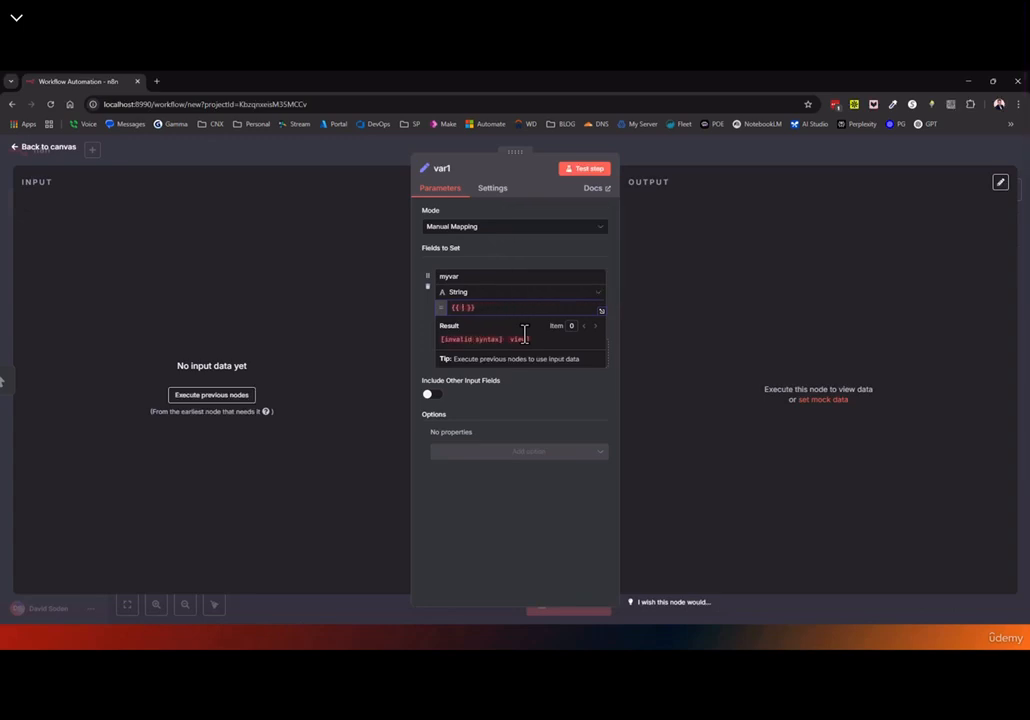
Complete the expression to $vars. and go back to the canvas
type("$va")
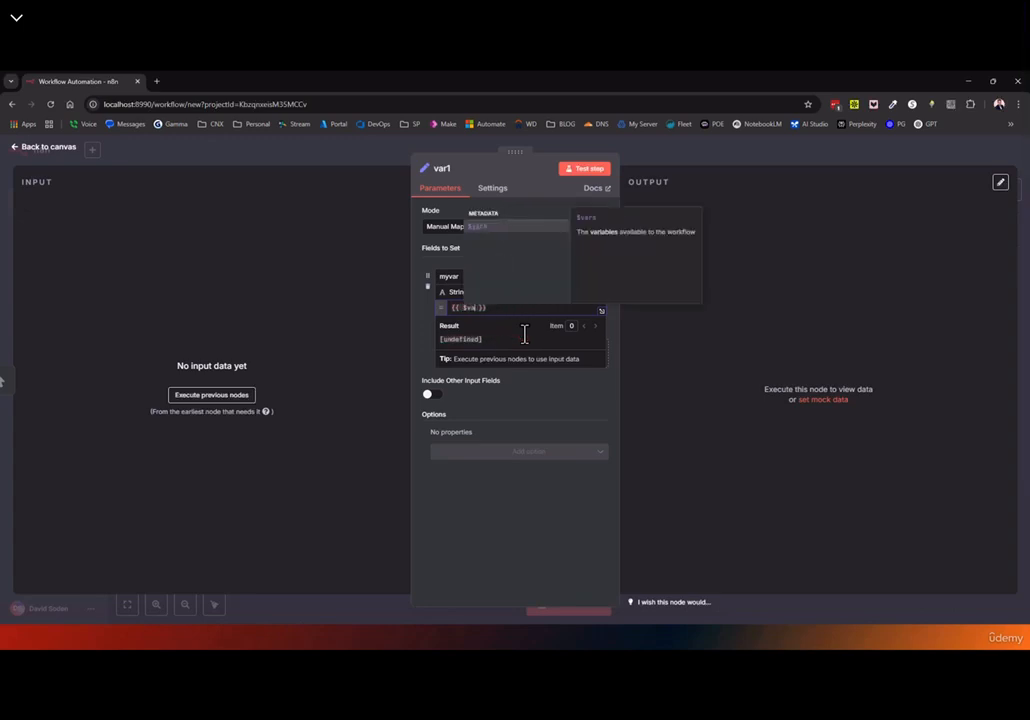
left_click(484, 230)
type(".")
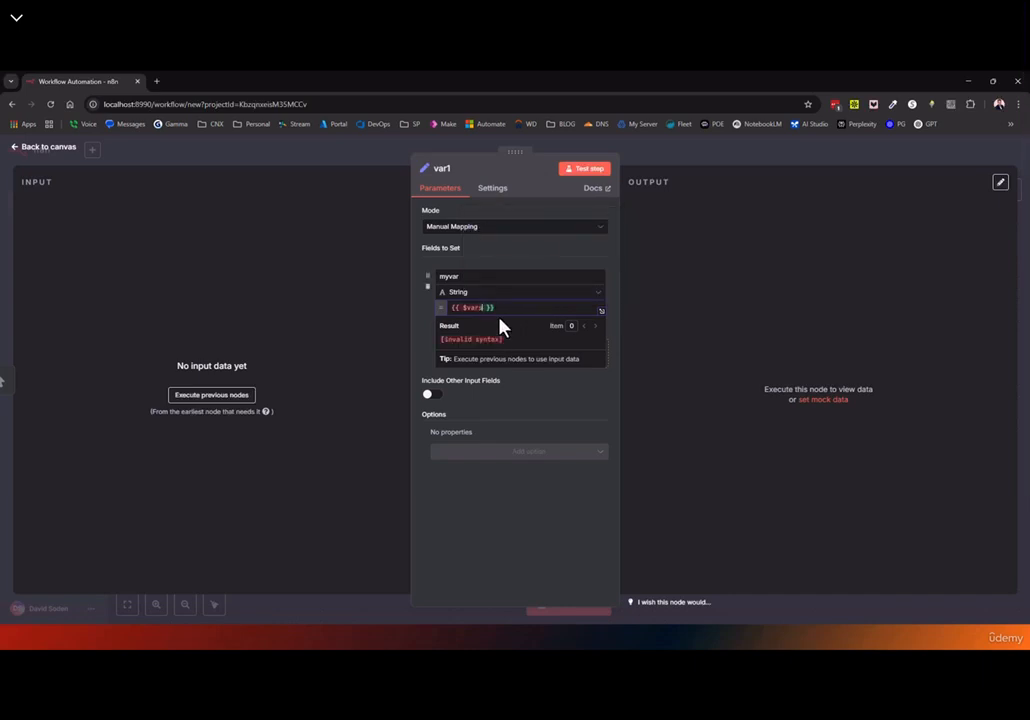
left_click(30, 148)
Discard the draft workflow and open the custom variables documentation from the Variables page
left_click(44, 555)
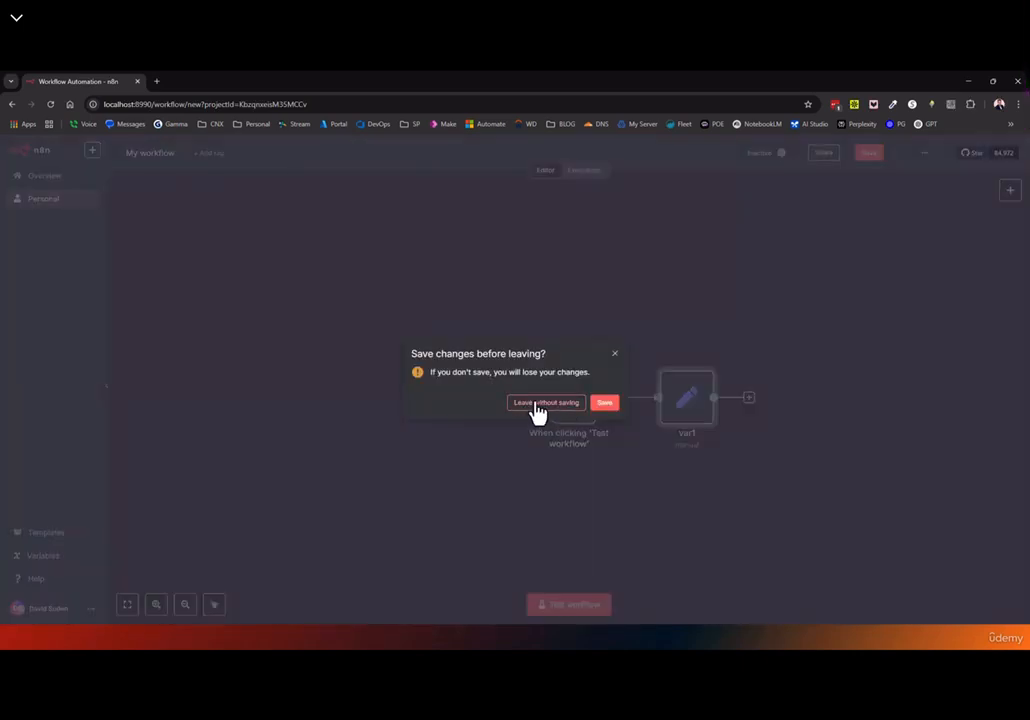
left_click(536, 405)
left_click(573, 303)
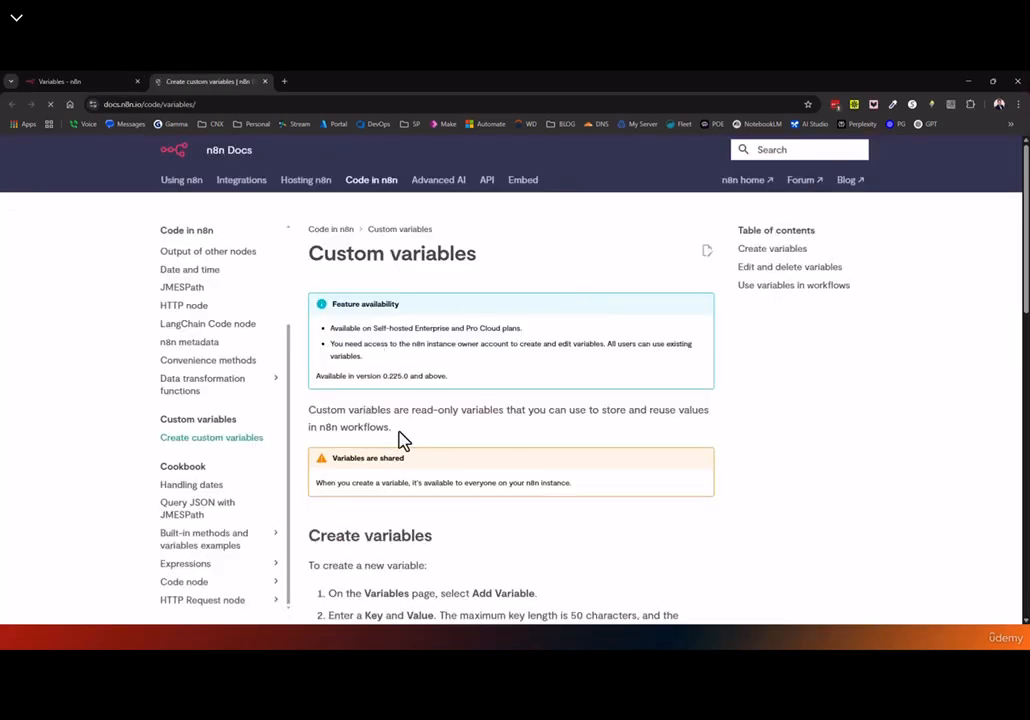
Highlight $vars in the 'Use variables in workflows' example, then return to n8n Variables
scroll(403, 450, "down", 5)
scroll(403, 453, "down", 3)
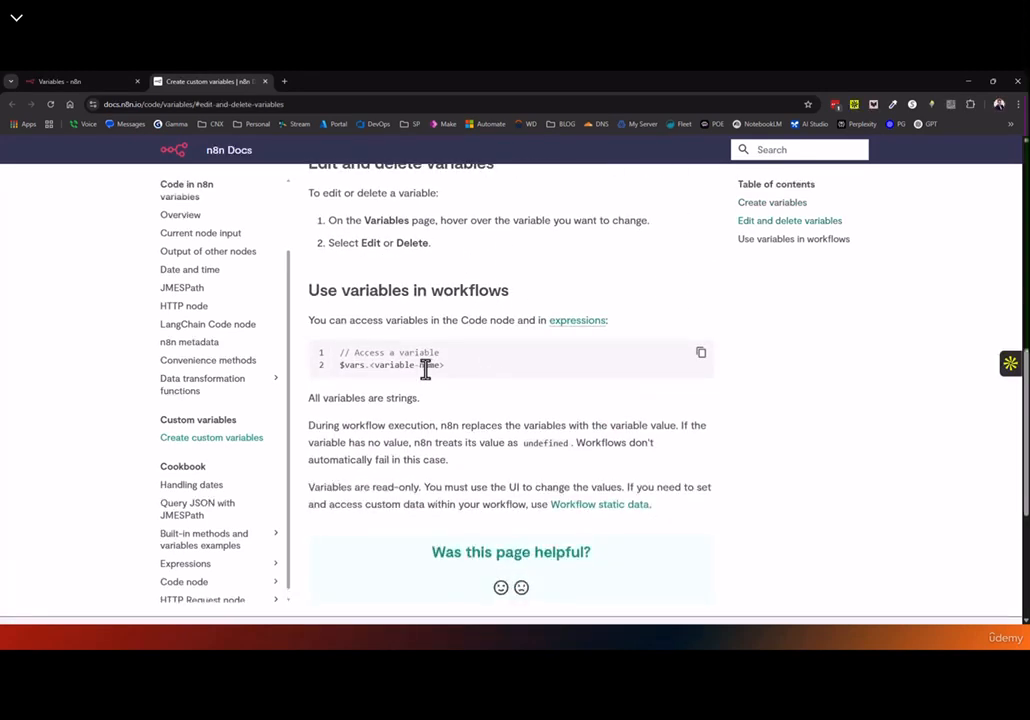
left_click_drag(341, 366, 368, 366)
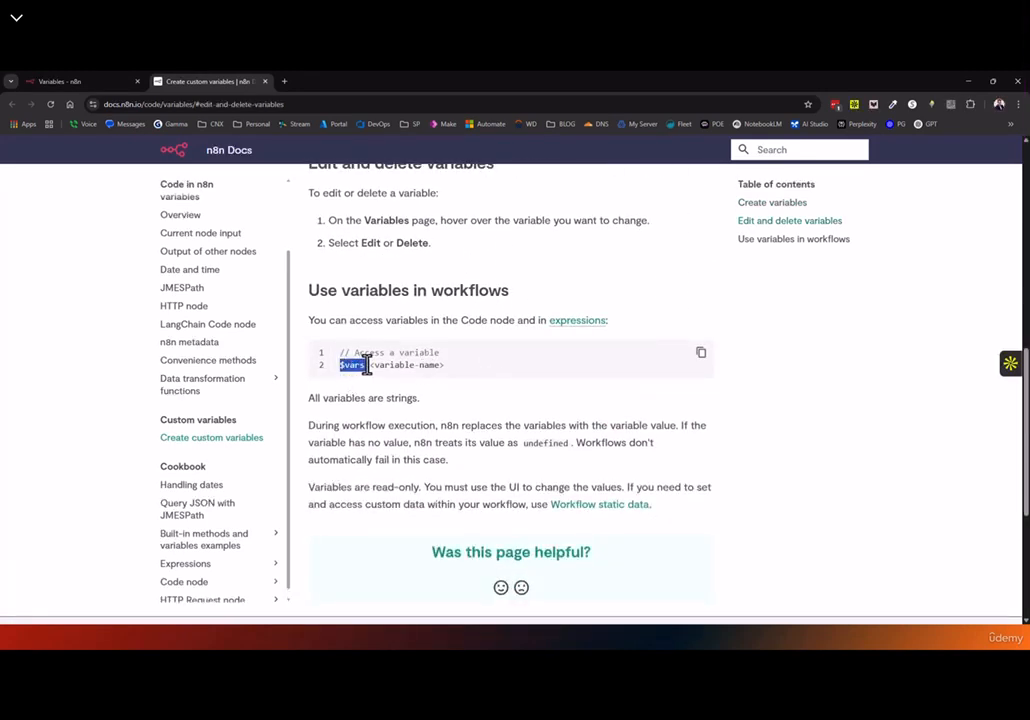
left_click(388, 363)
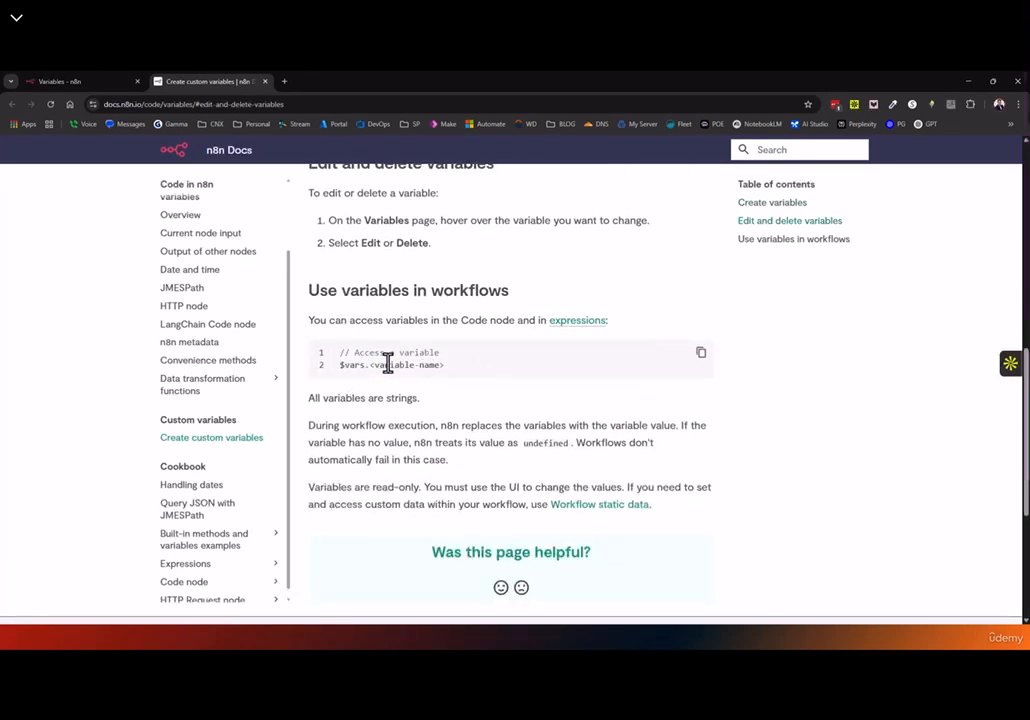
left_click_drag(340, 366, 367, 367)
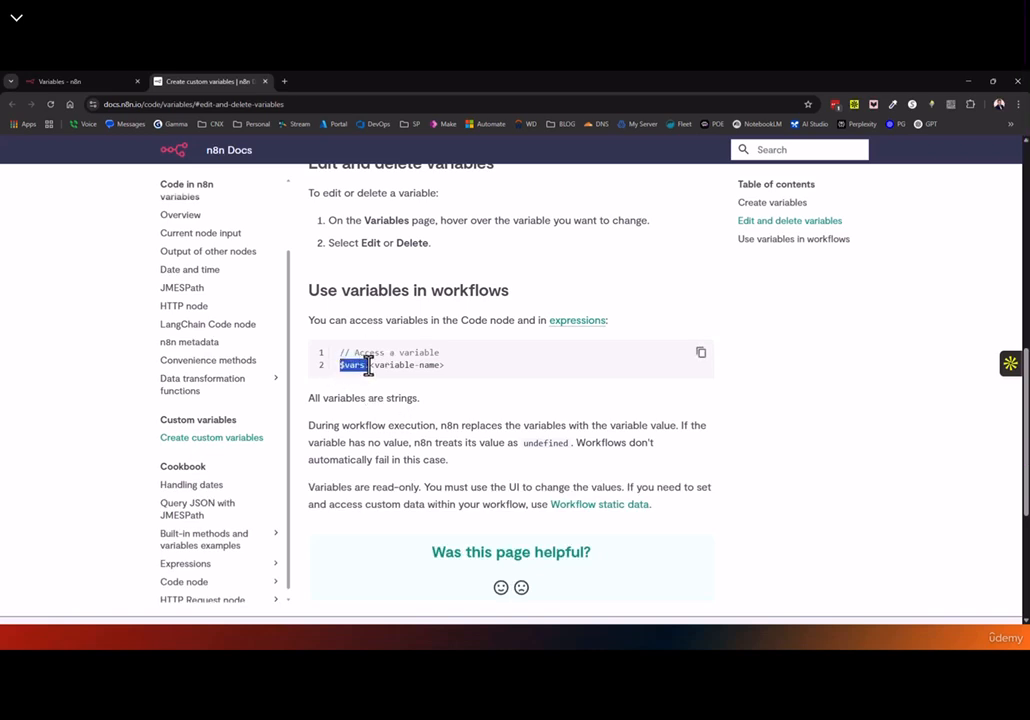
left_click(94, 82)
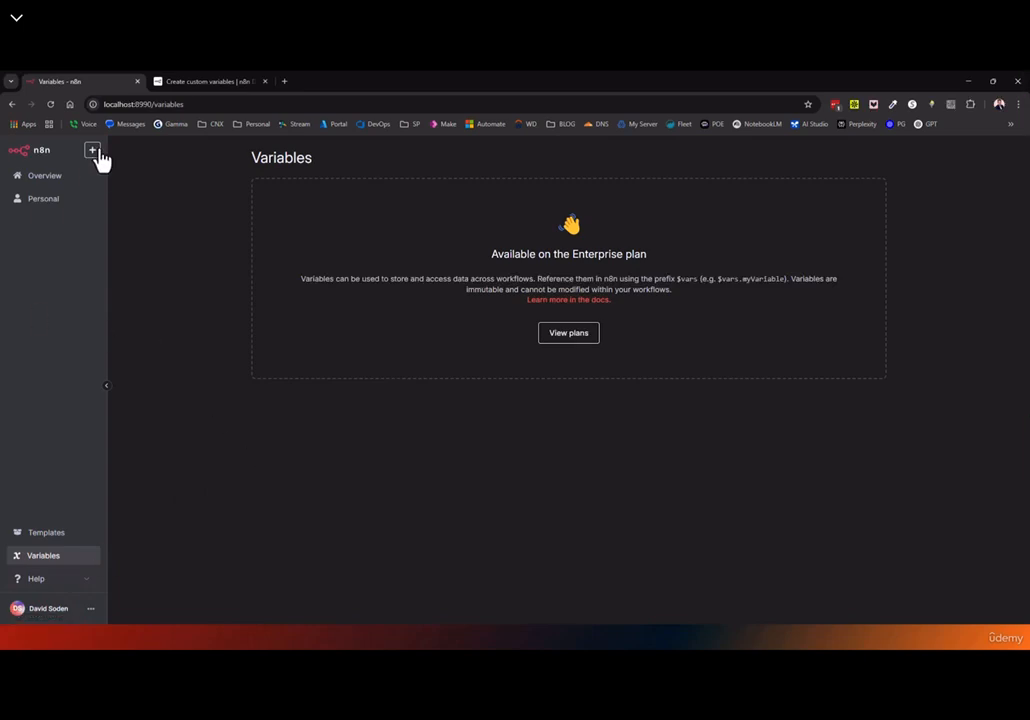
From Overview, create a workflow with a manual trigger and an Edit Fields (Set) node
left_click(58, 180)
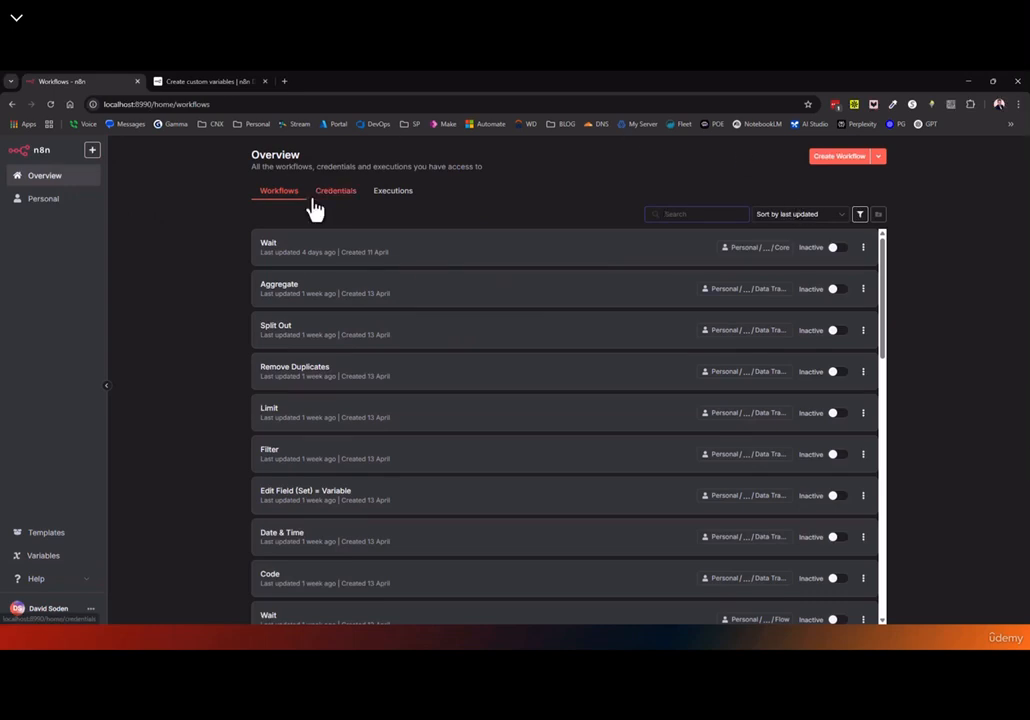
left_click(835, 160)
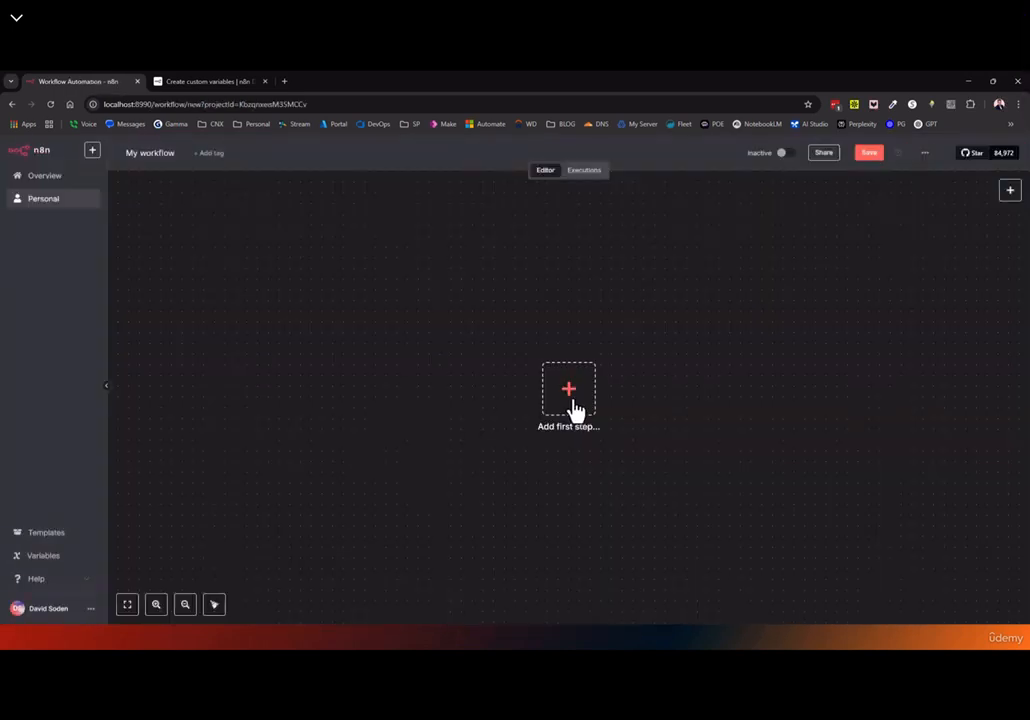
left_click(570, 395)
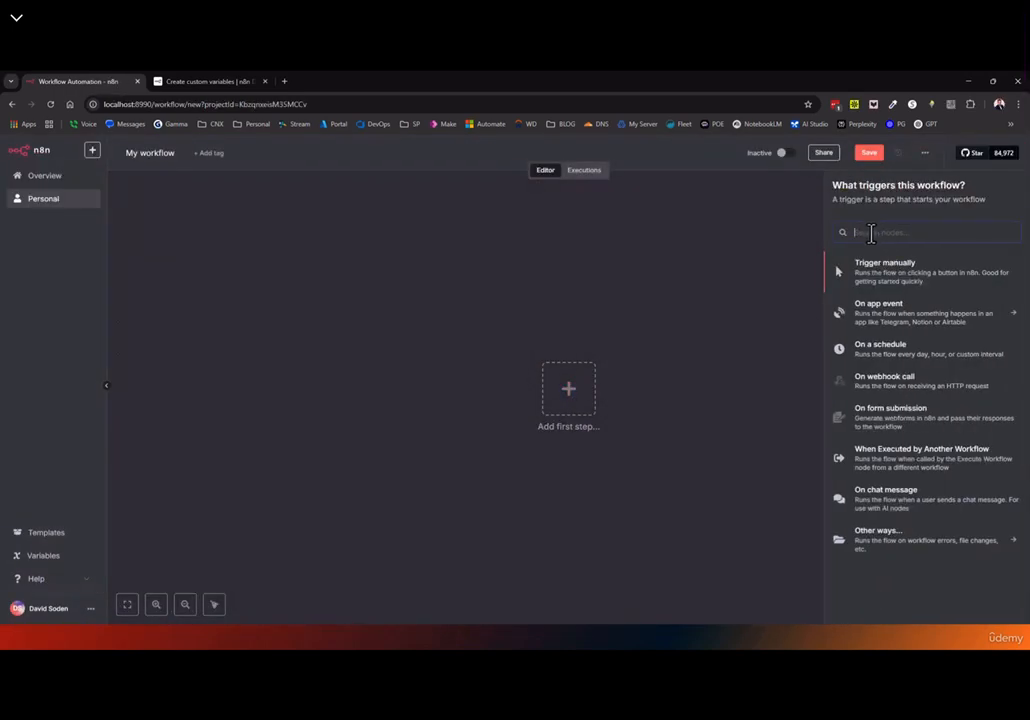
type("set")
left_click(887, 284)
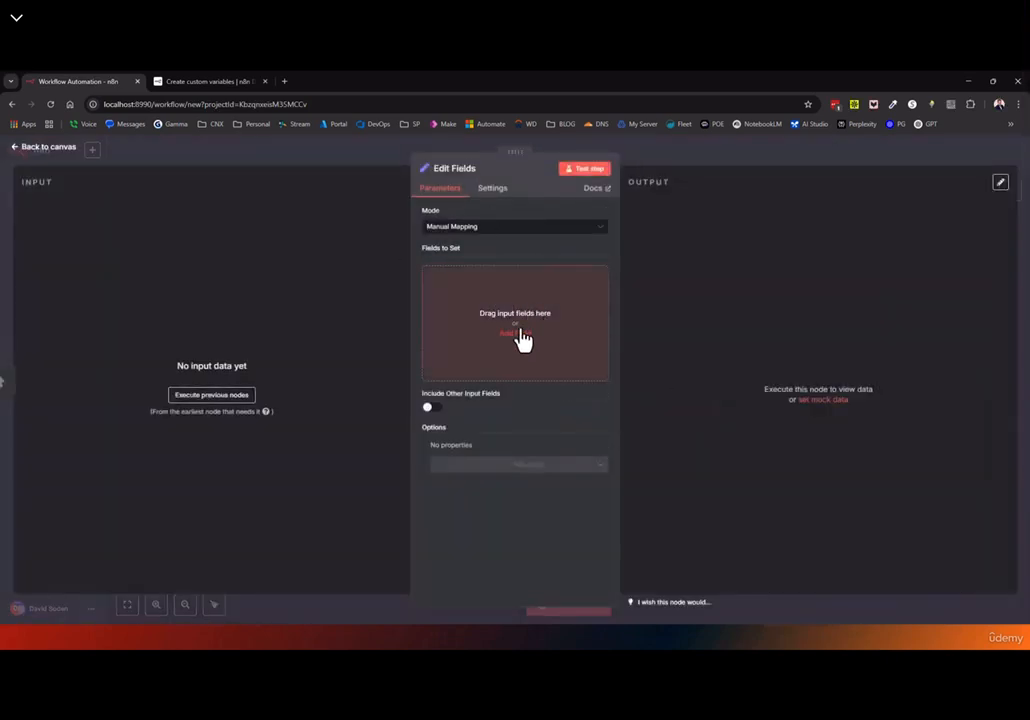
left_click(62, 153)
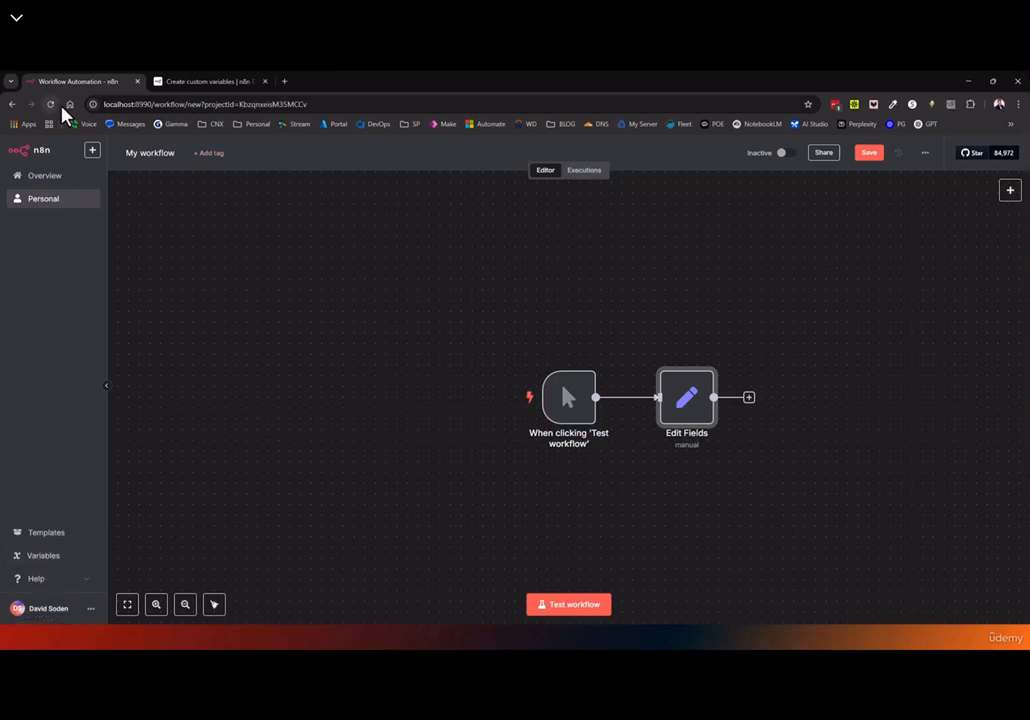
Discard the unsaved workflow via Personal, expand Help, and open the Variables page
left_click(42, 203)
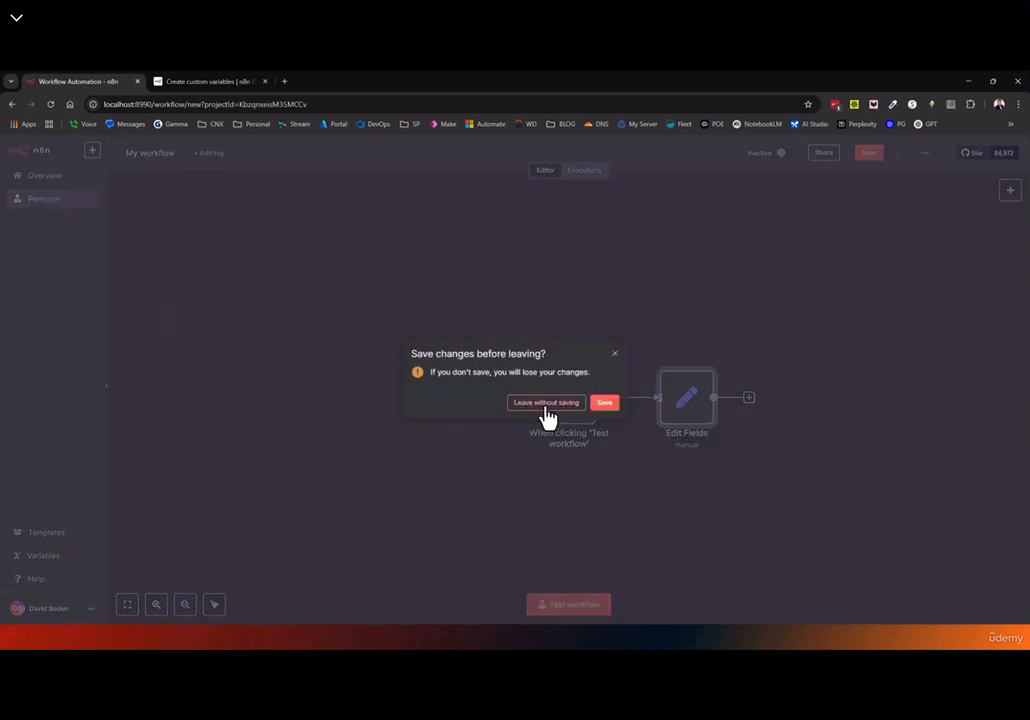
left_click(546, 403)
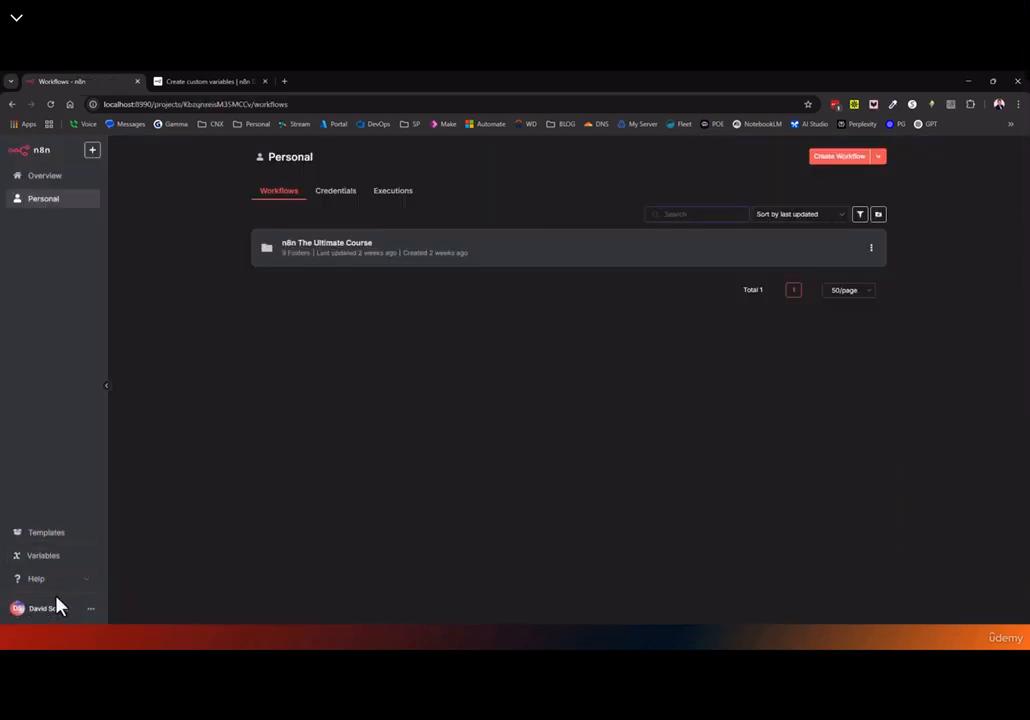
left_click(86, 579)
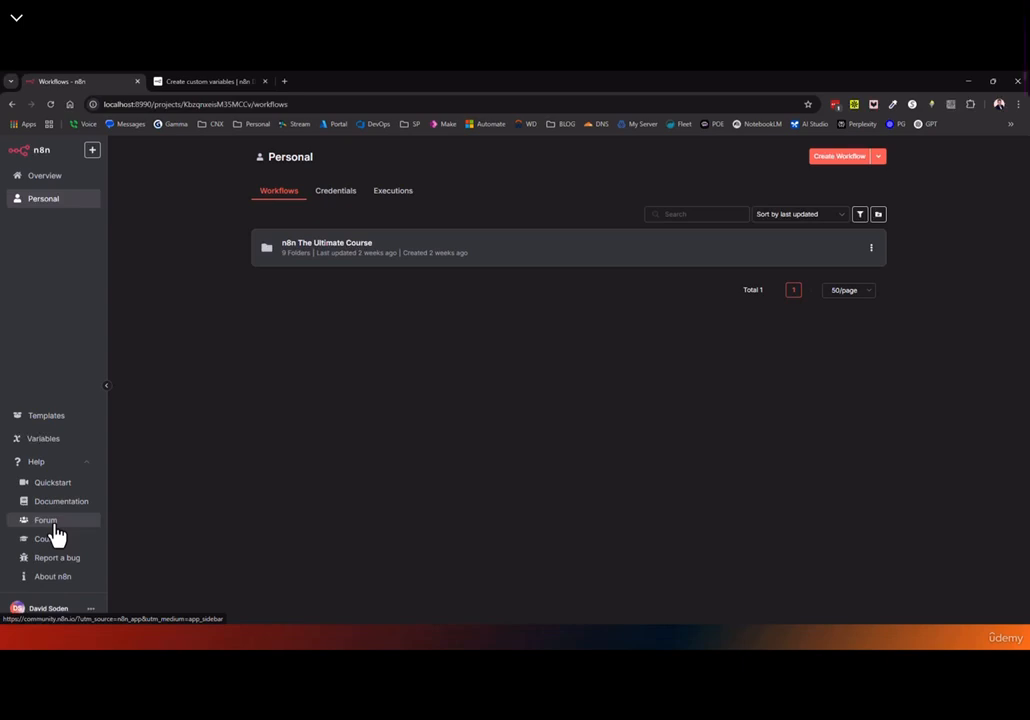
left_click(60, 442)
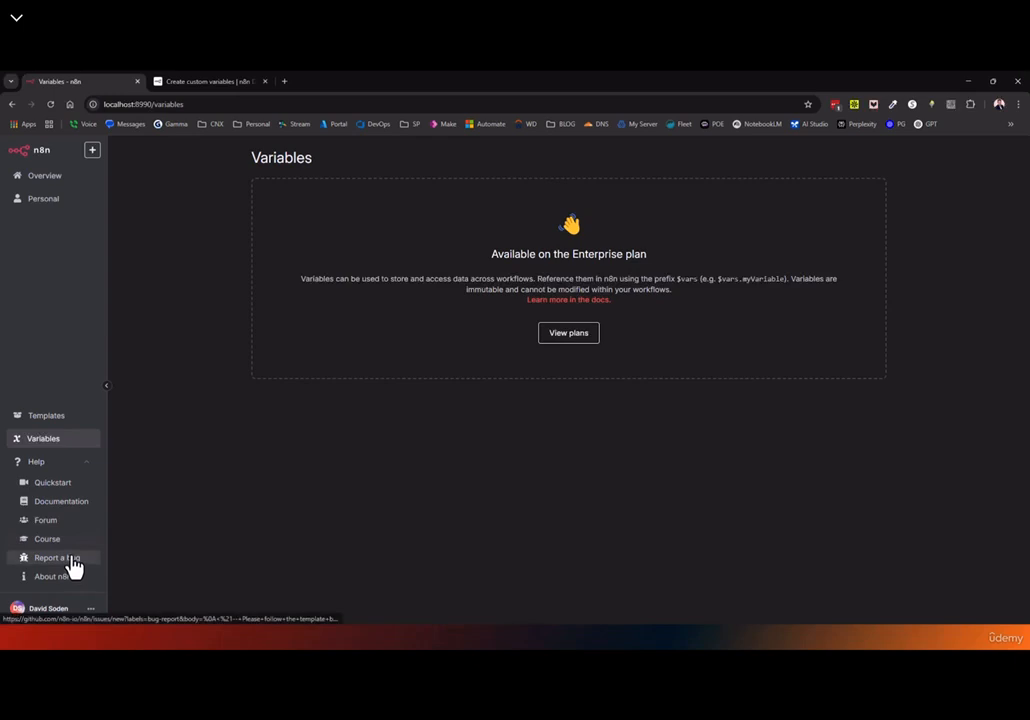
View the About n8n details (version 1.89.2), close them, and return to Personal workflows
left_click(45, 578)
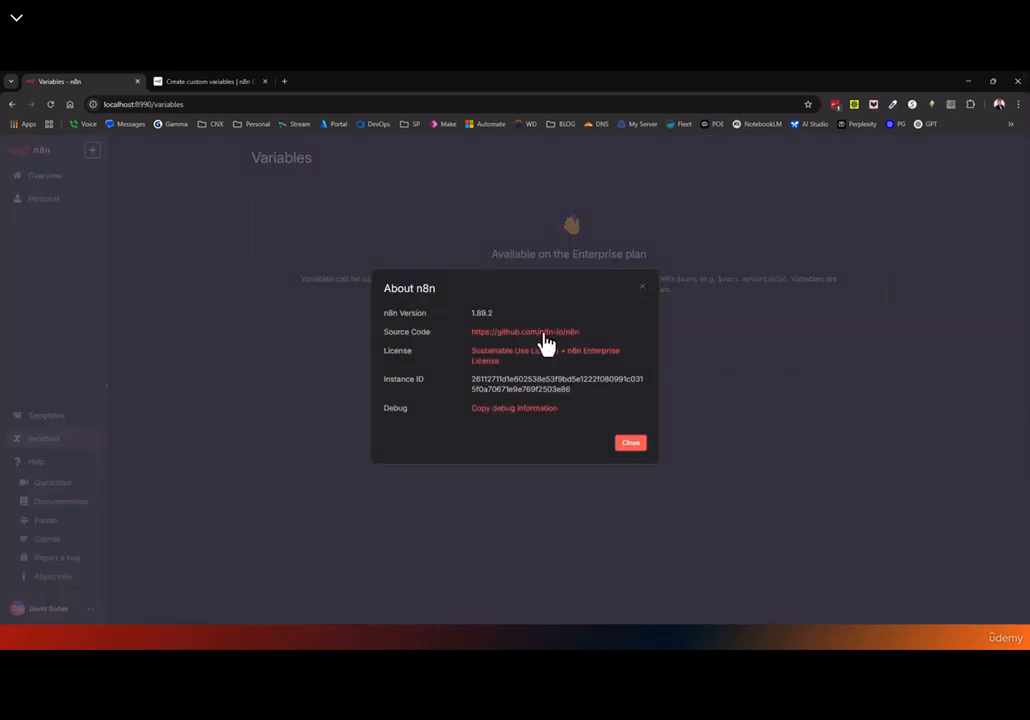
left_click(645, 291)
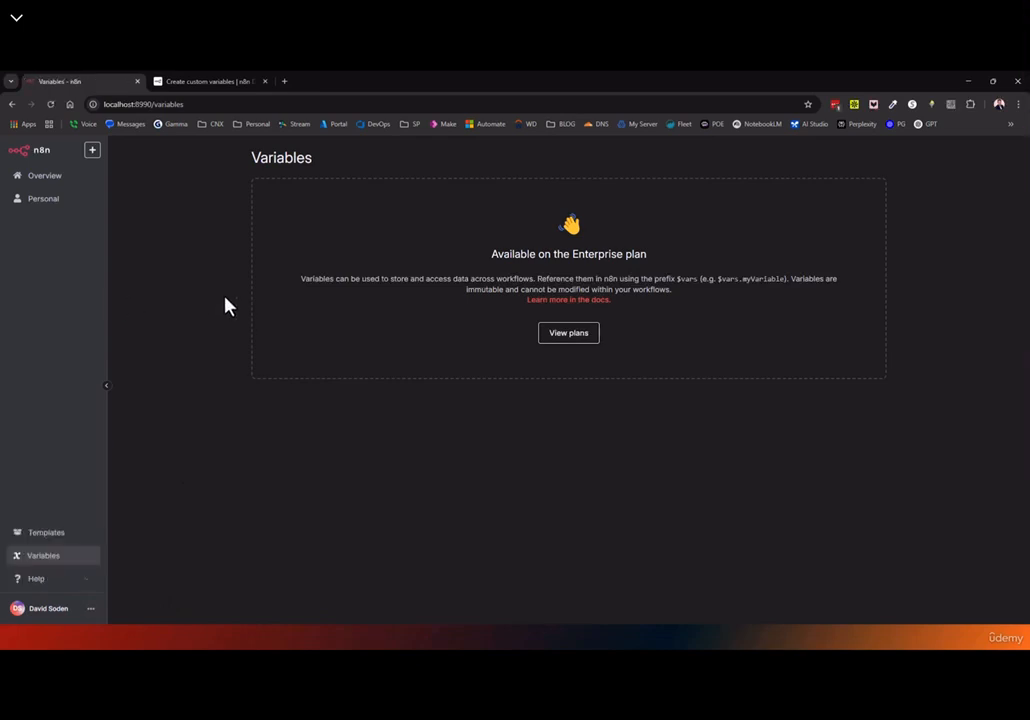
left_click(43, 200)
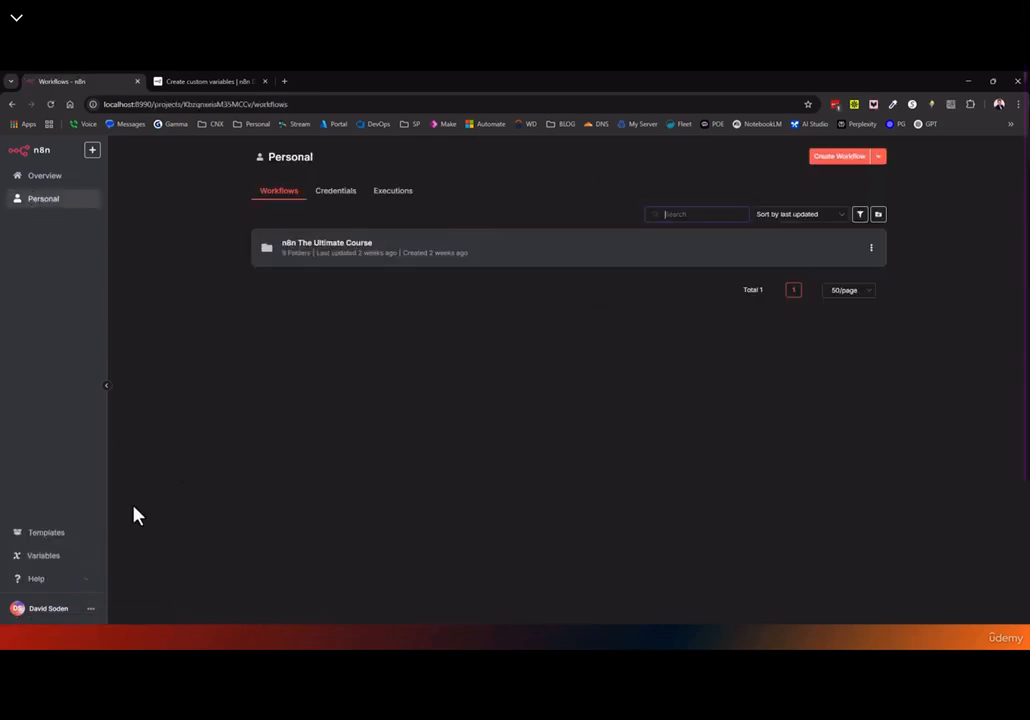
Open Settings from the account menu to see the Community Edition usage and plan
left_click(90, 612)
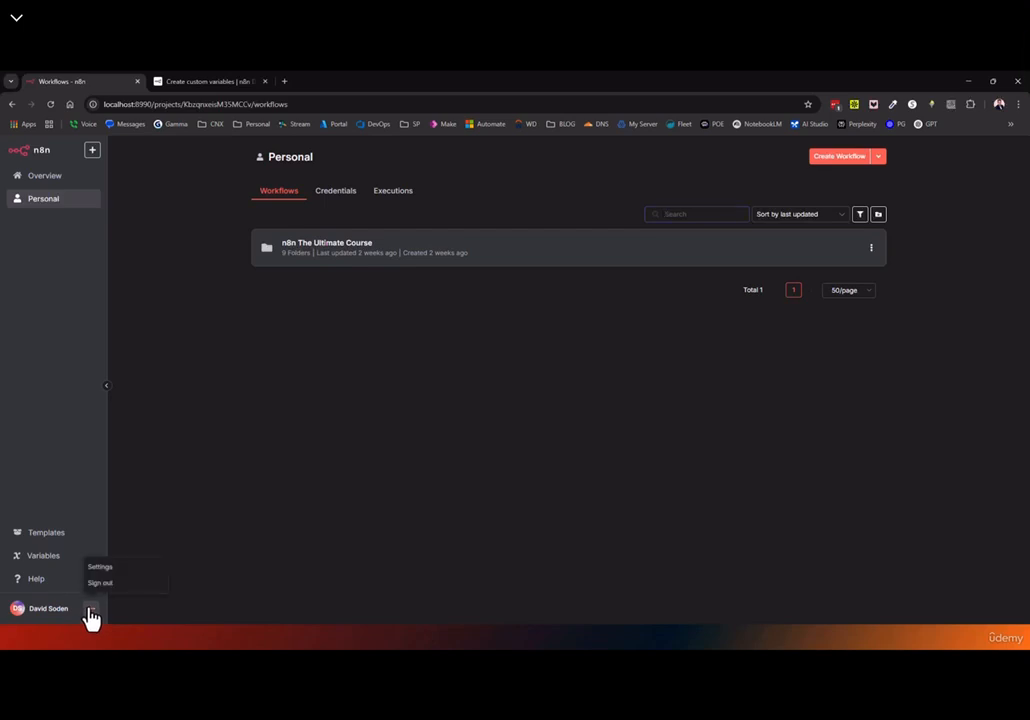
left_click(104, 568)
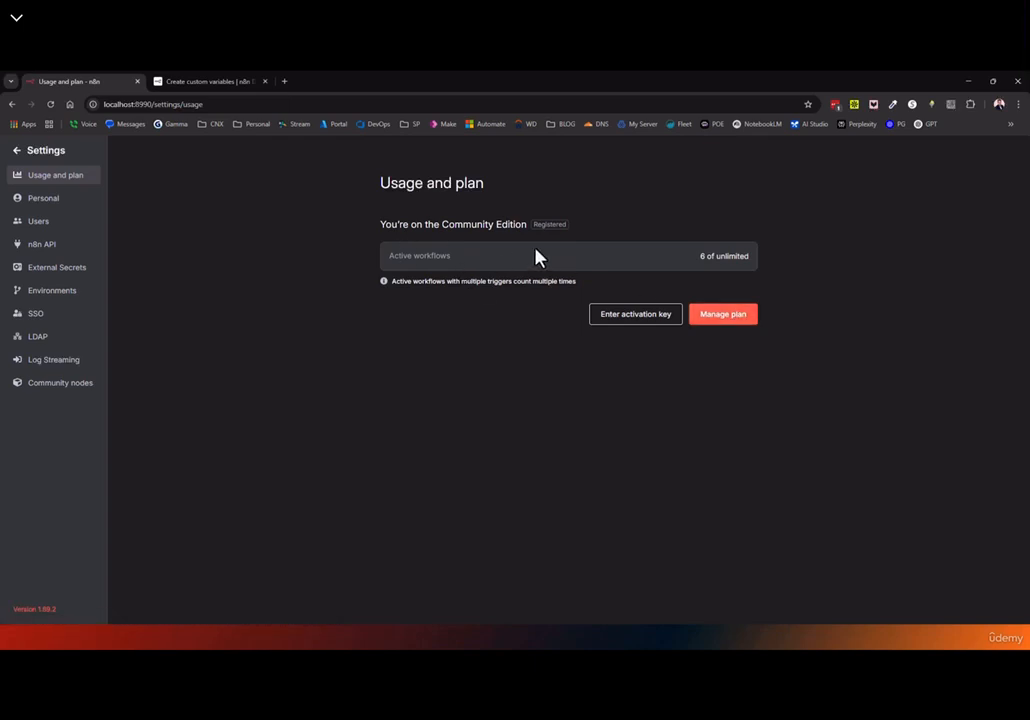
Switch the personal theme to Light theme and save it
left_click(55, 204)
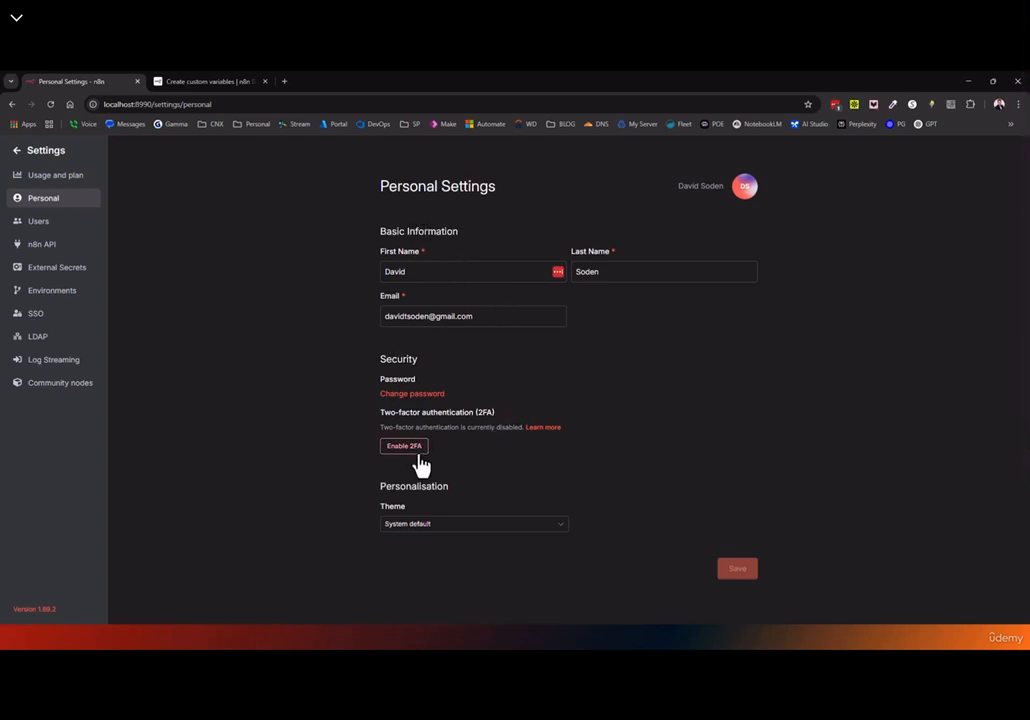
left_click(424, 534)
left_click(425, 567)
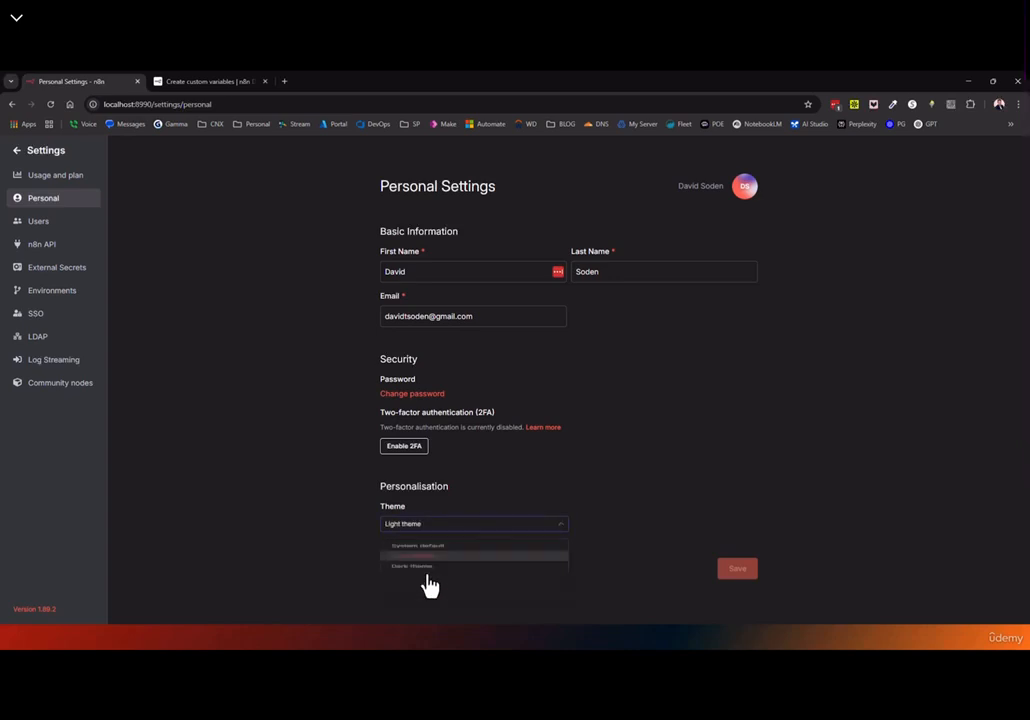
left_click(718, 569)
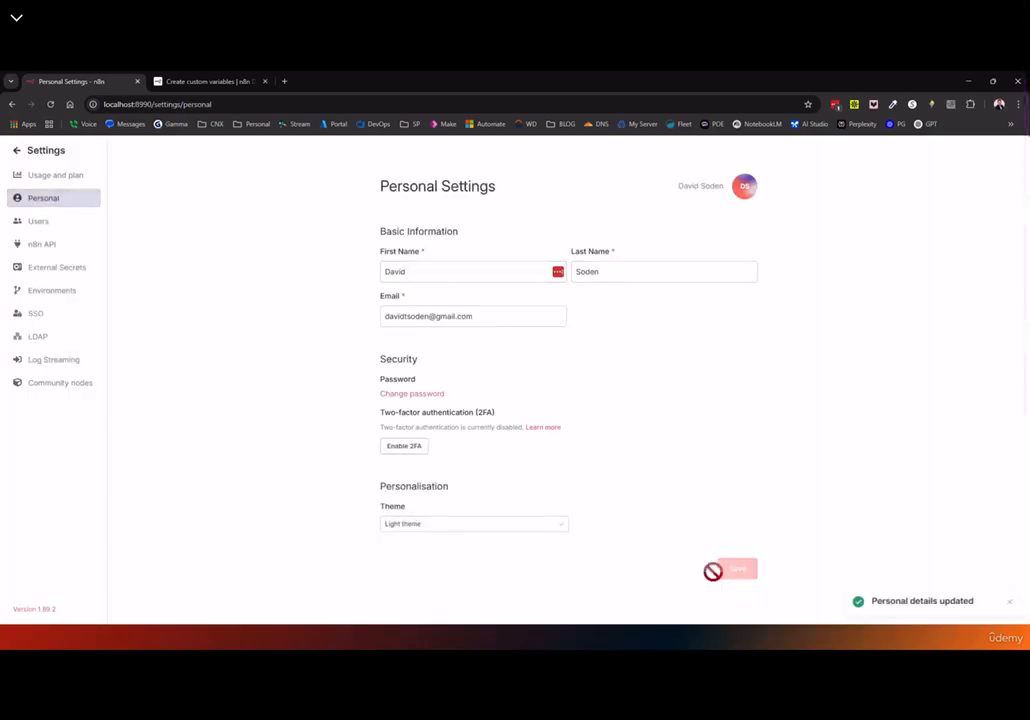
left_click(36, 155)
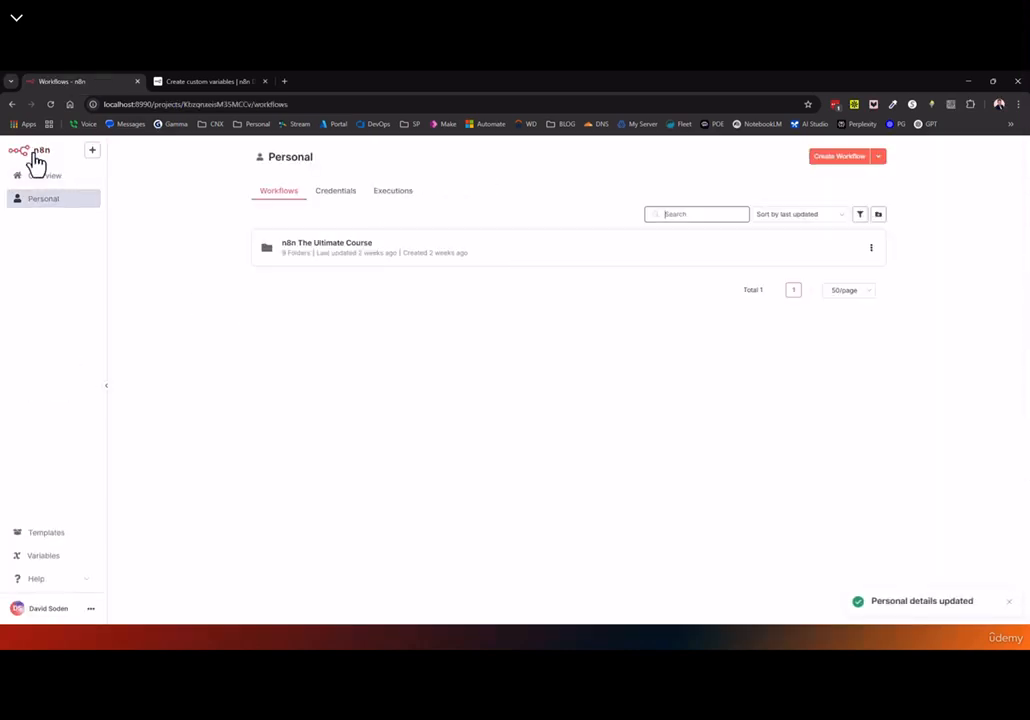
Restore the personal theme to System default and save it
left_click(92, 610)
left_click(108, 565)
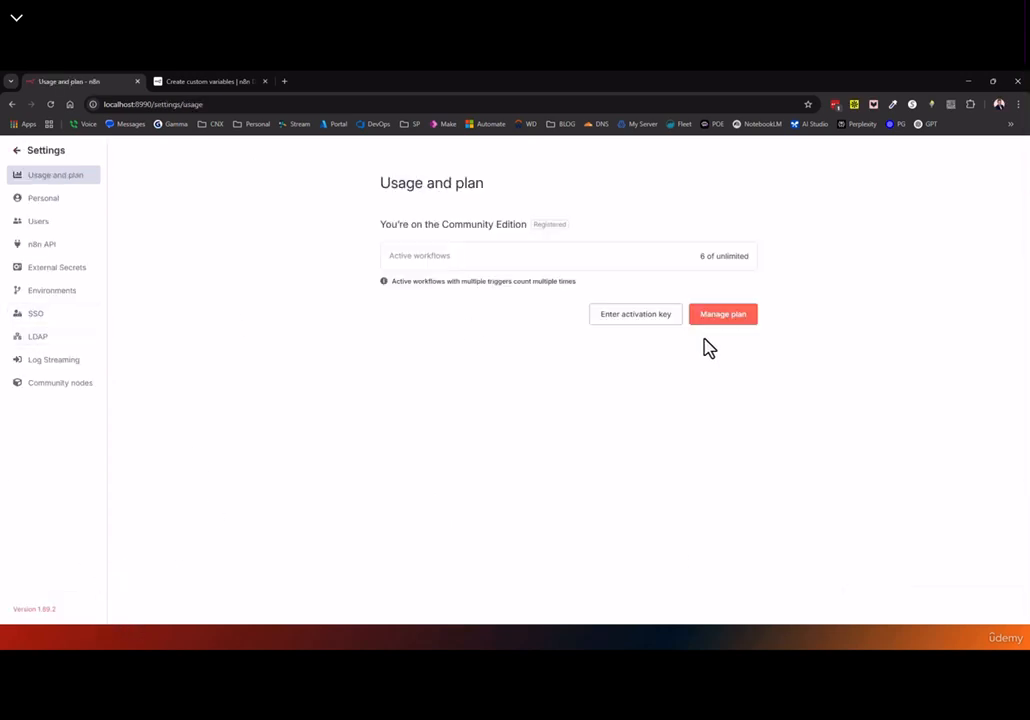
left_click(57, 199)
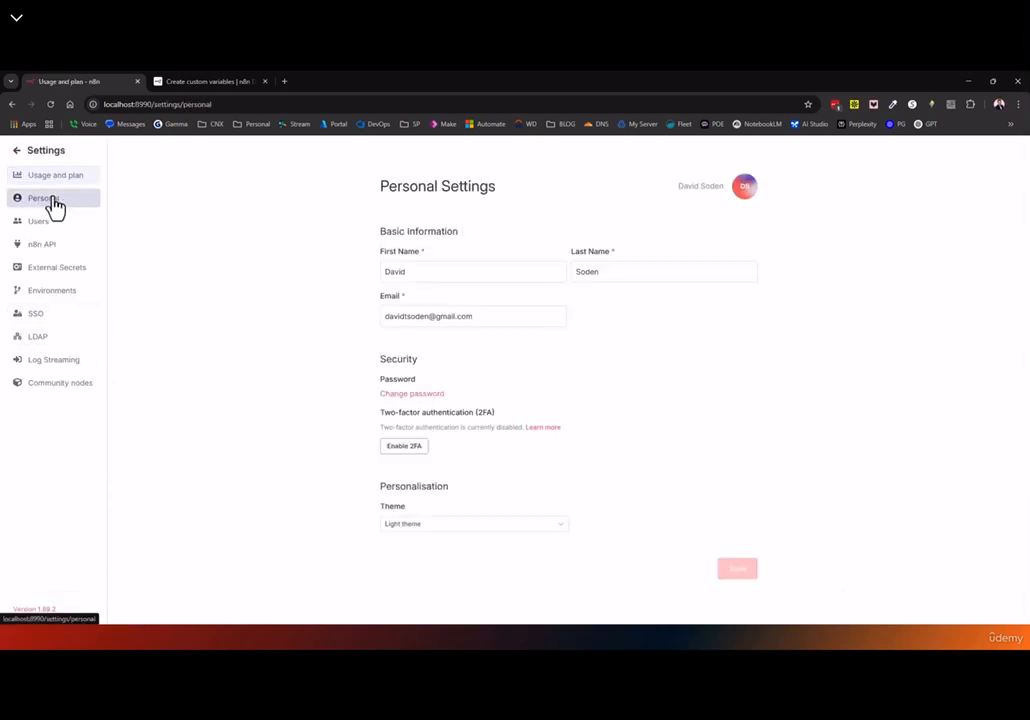
left_click(446, 530)
left_click(428, 552)
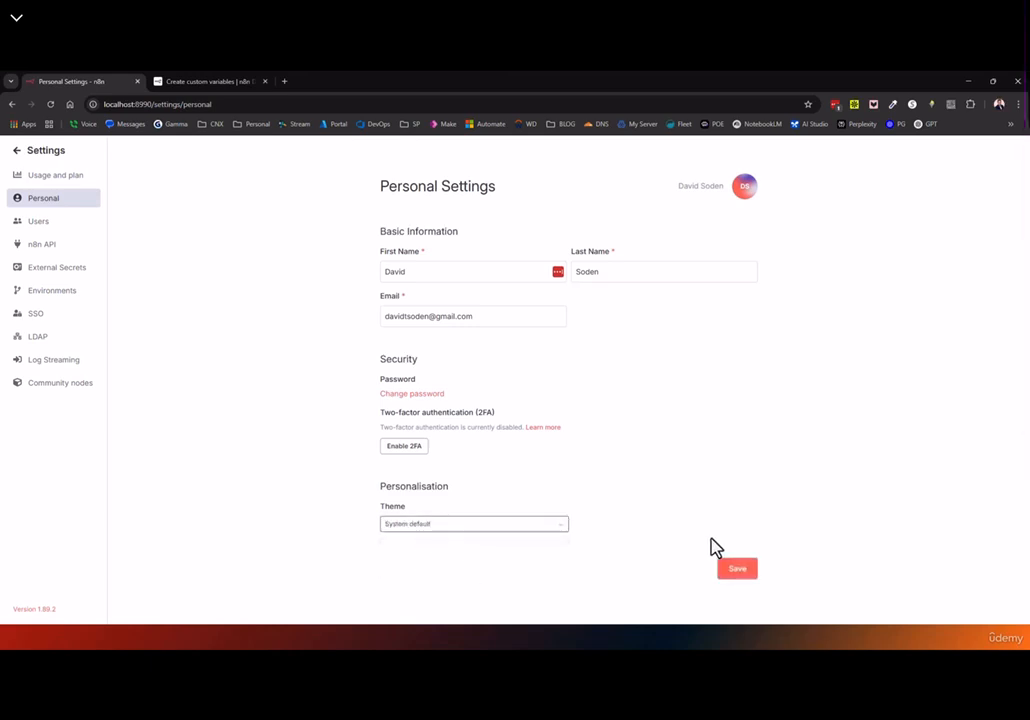
left_click(735, 572)
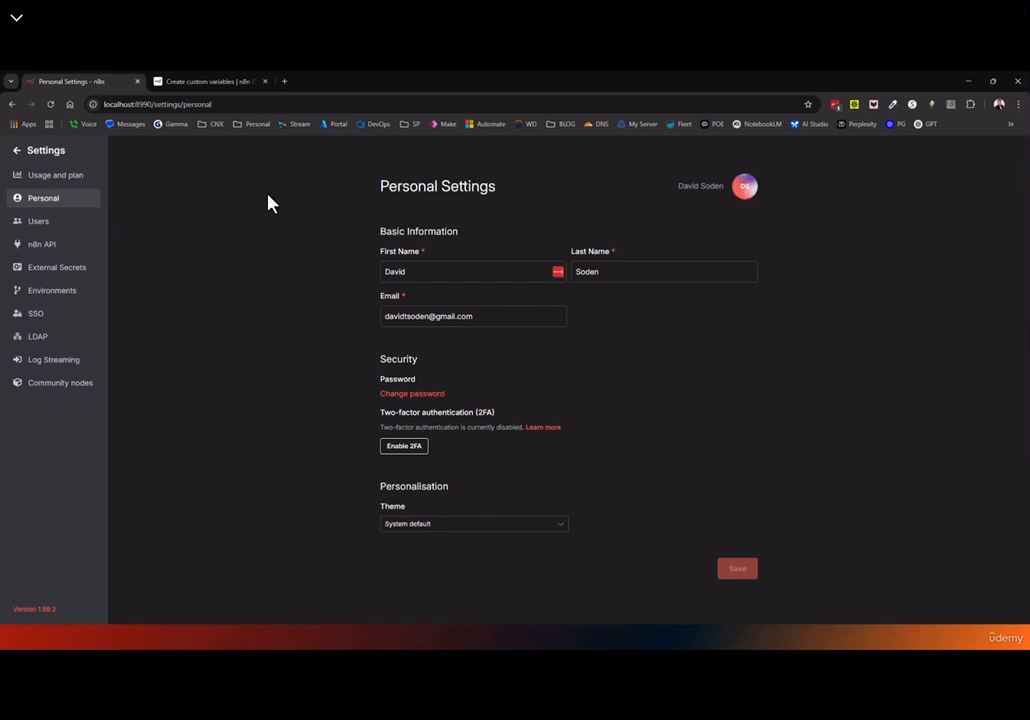
left_click(40, 226)
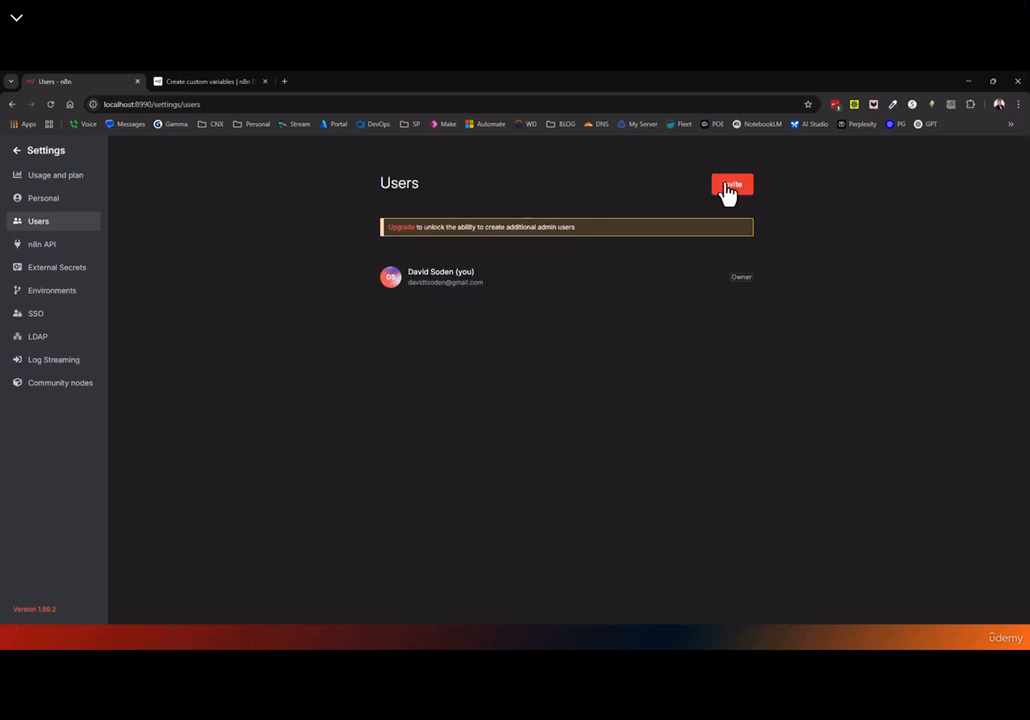
Highlight the note about additional admin users, then open the n8n API settings
left_click_drag(494, 227, 715, 207)
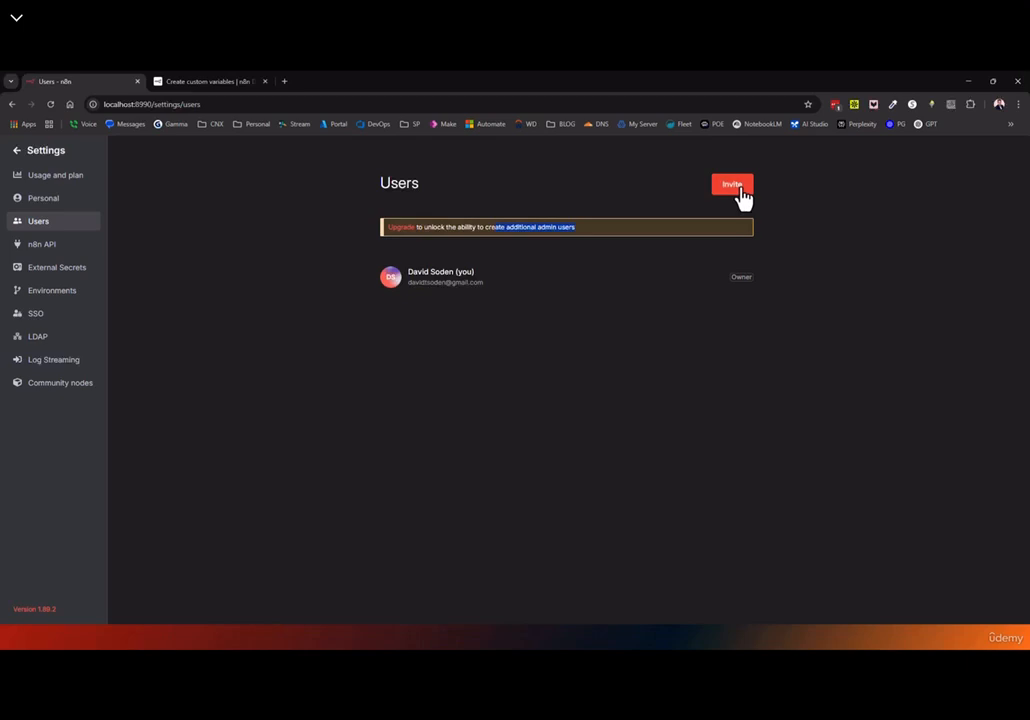
left_click(46, 250)
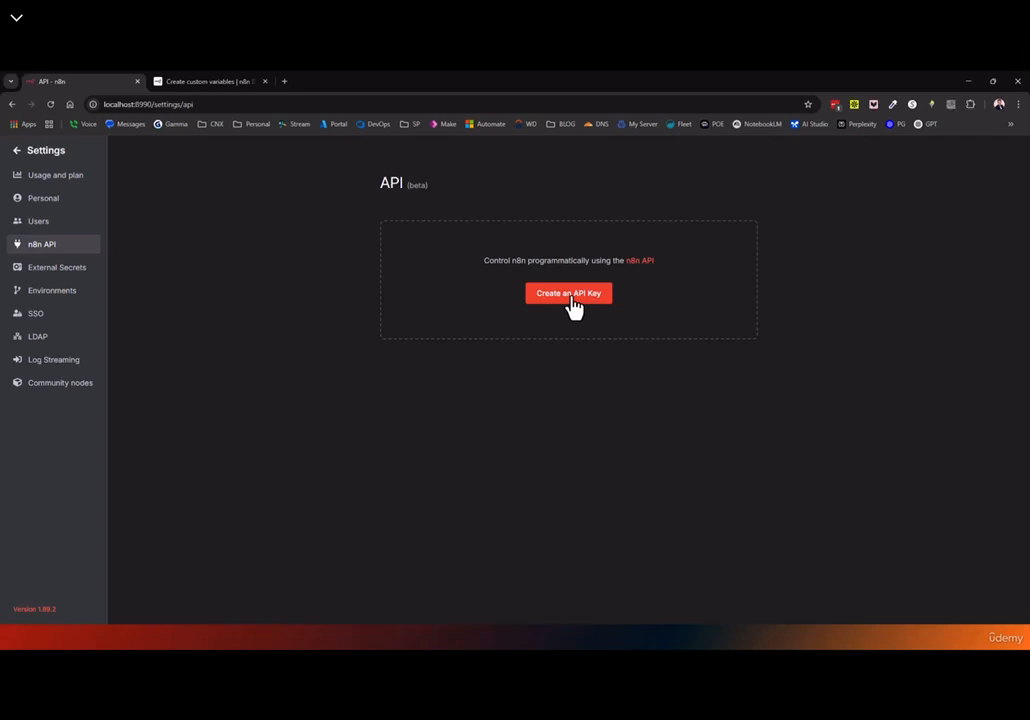
Browse the n8n public REST API docs, then close them and open External Secrets settings
left_click(641, 261)
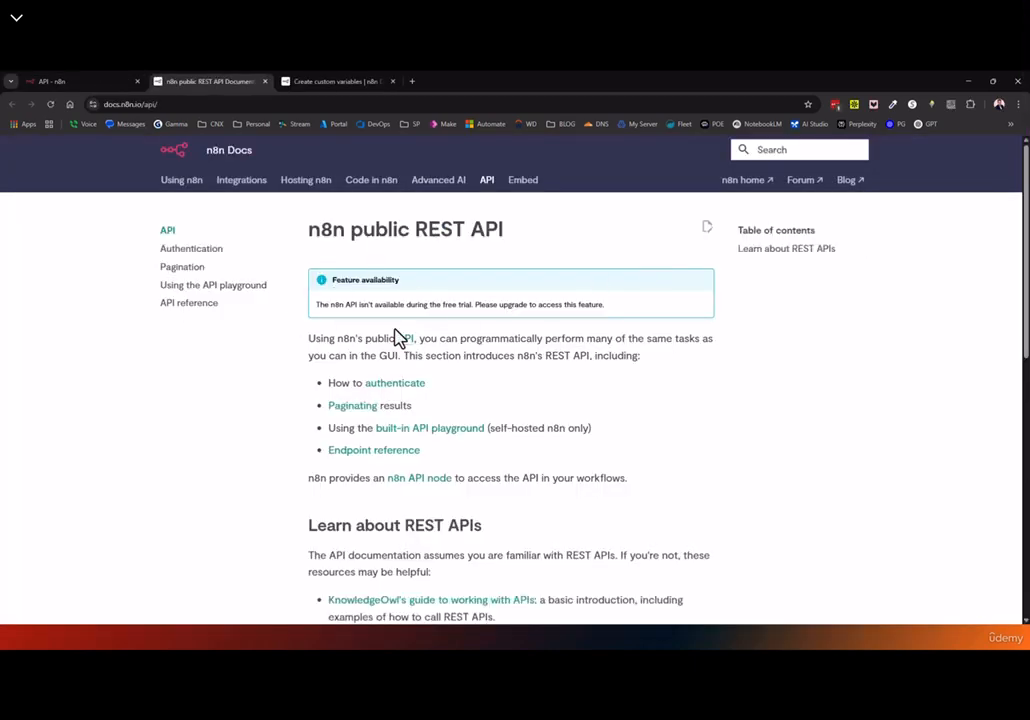
scroll(364, 329, "down", 1)
scroll(375, 317, "up", 1)
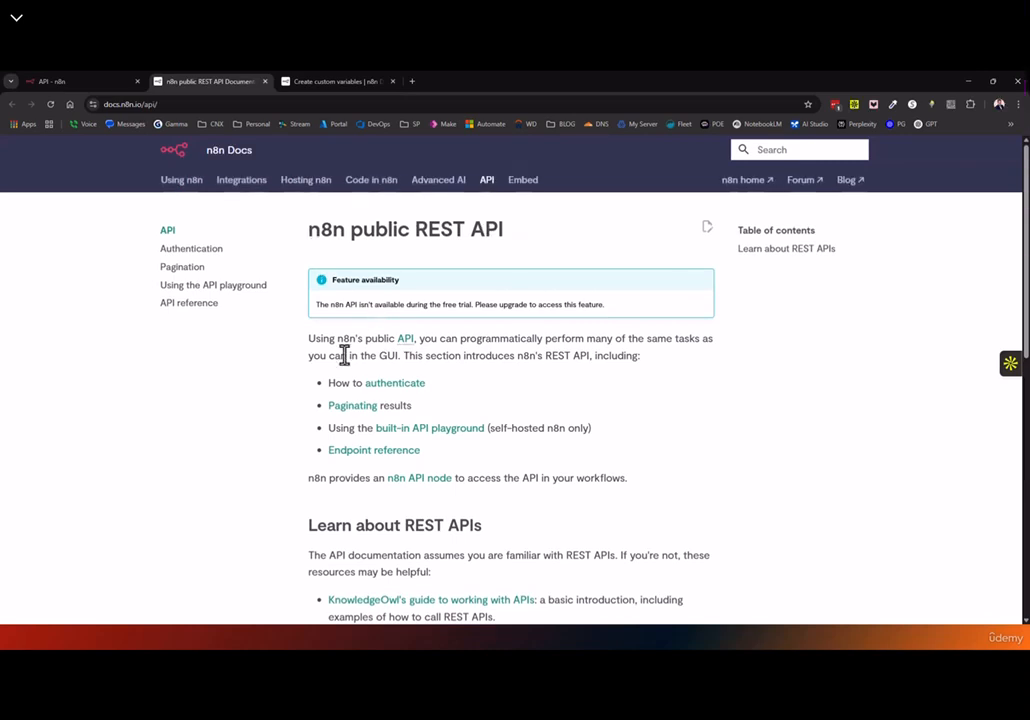
scroll(345, 356, "down", 1)
scroll(360, 360, "down", 1)
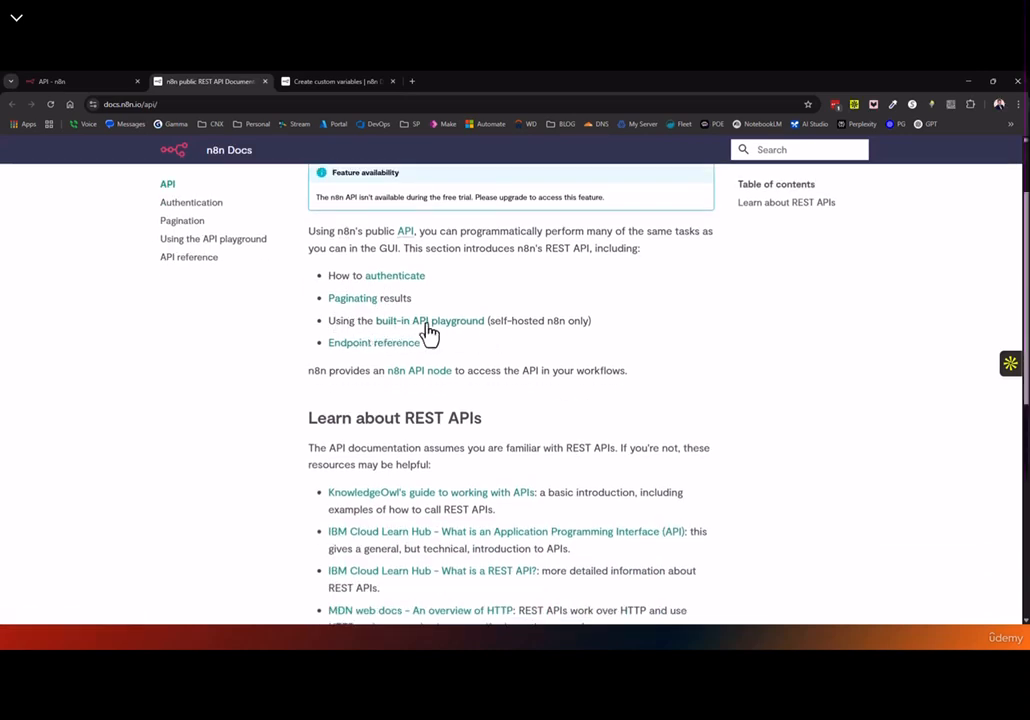
scroll(457, 338, "down", 1)
left_click_drag(500, 267, 592, 268)
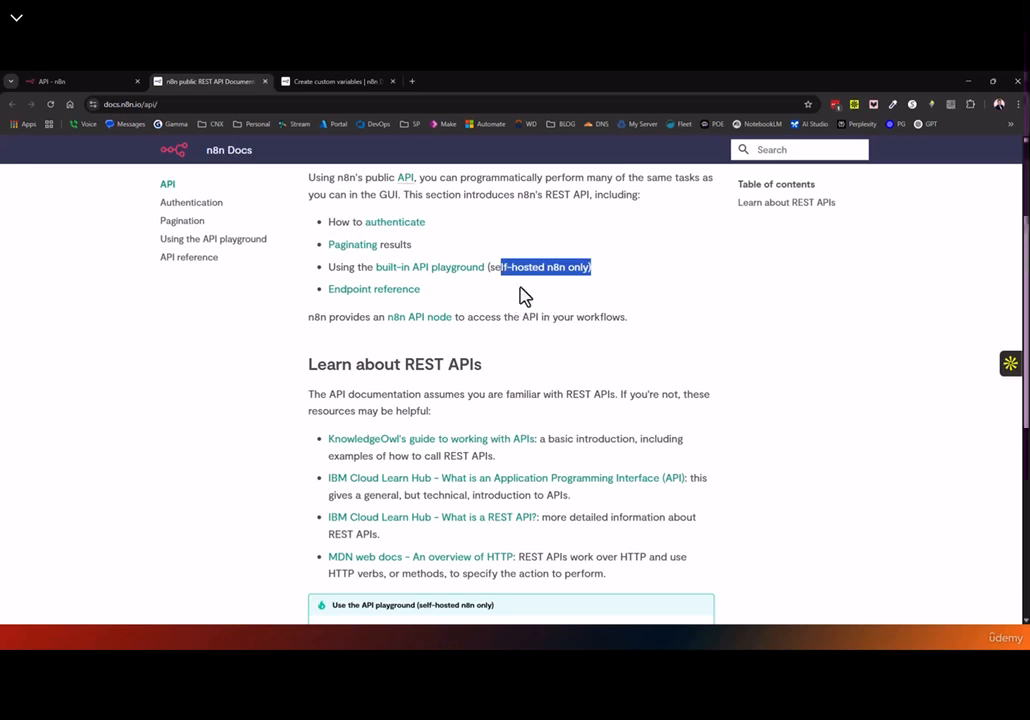
left_click(265, 82)
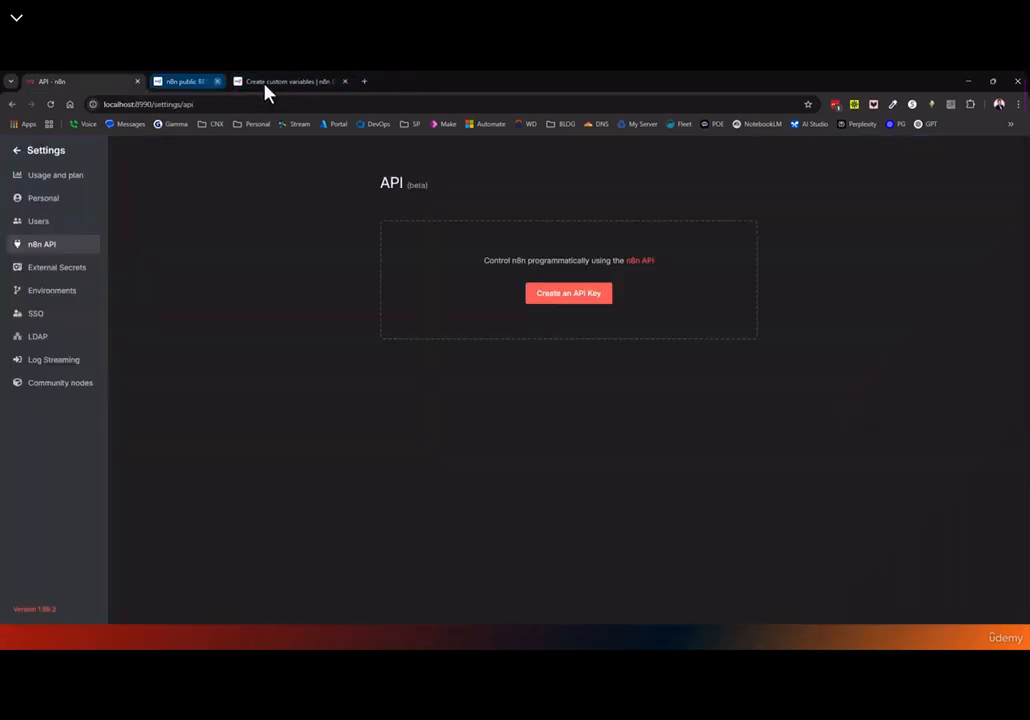
left_click(60, 270)
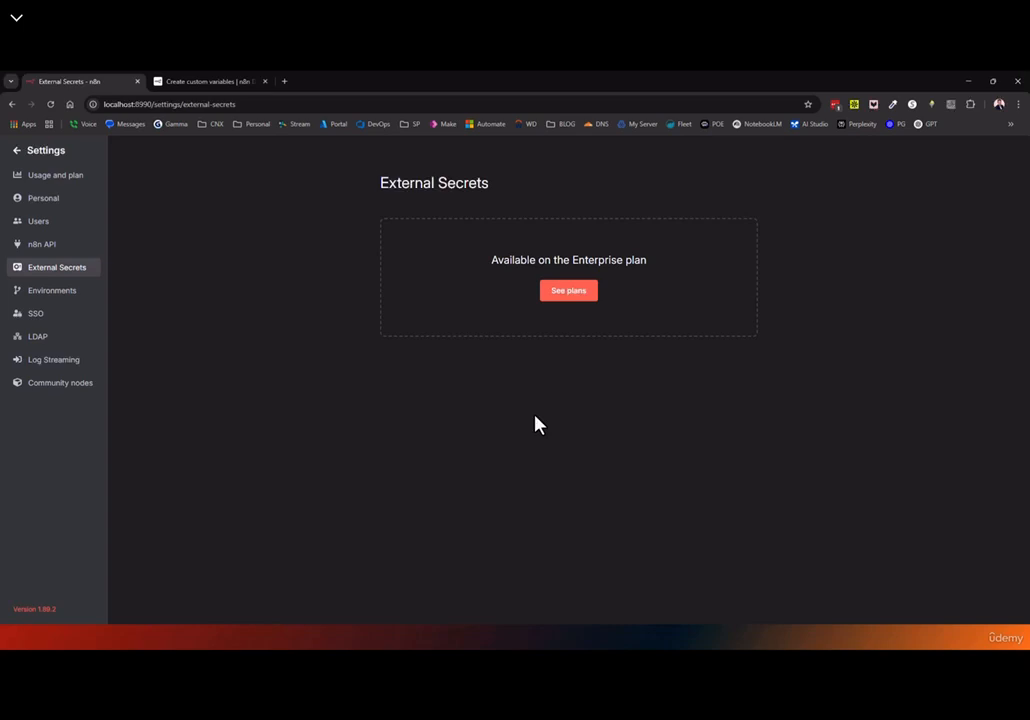
Browse the Environments, Single Sign On and LDAP pages, ending on Enterprise-only Log Streaming
left_click(63, 297)
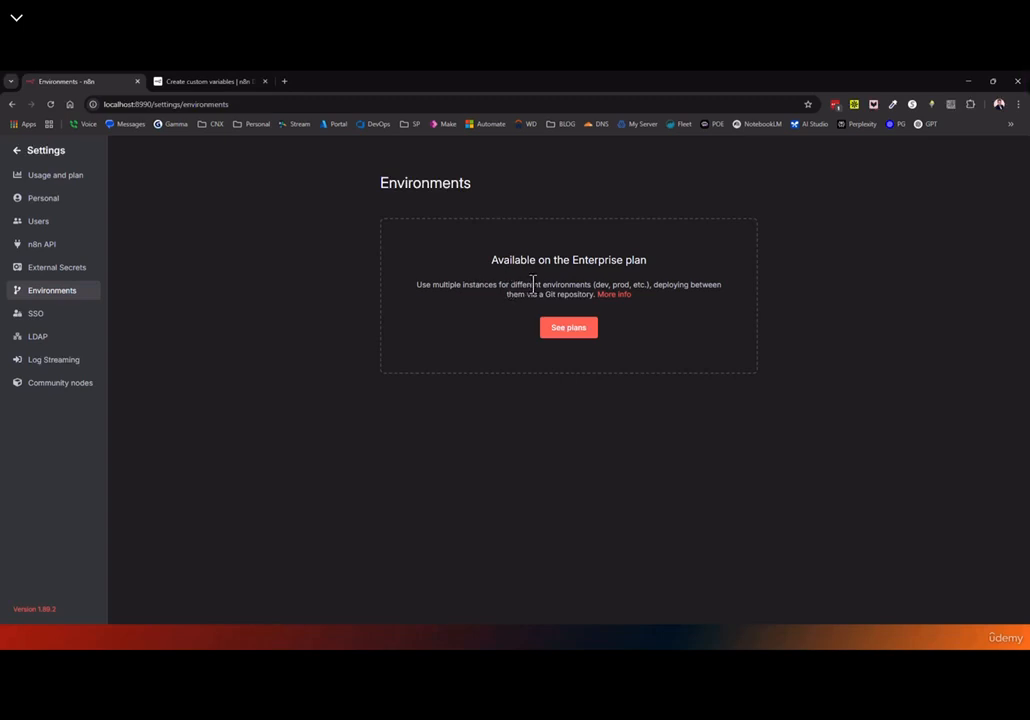
left_click(44, 318)
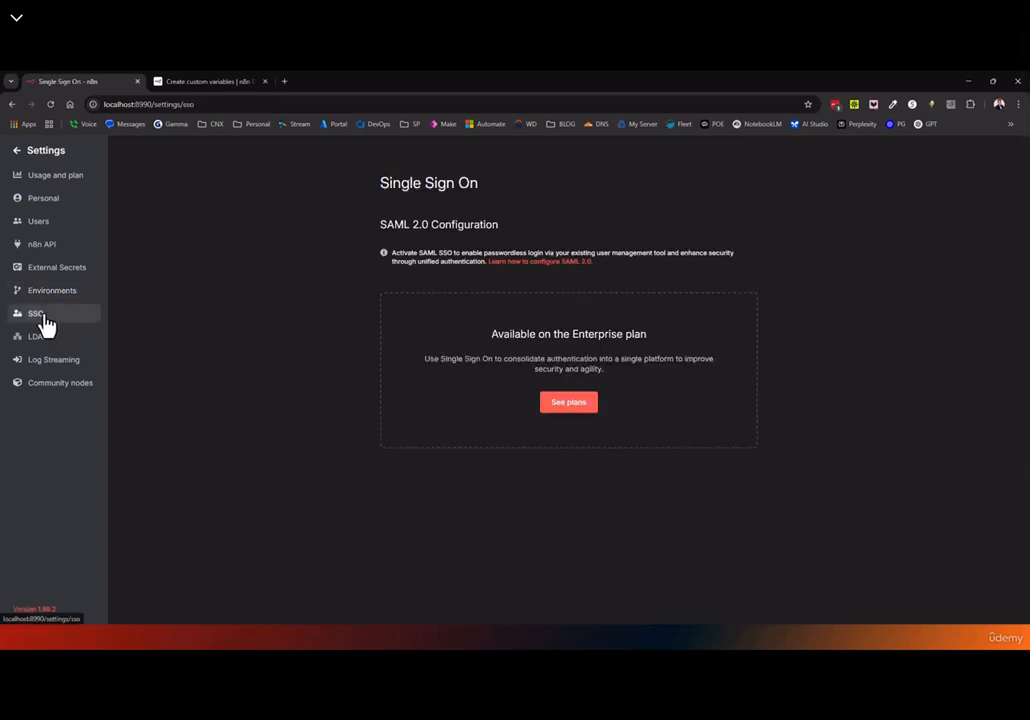
left_click(40, 342)
left_click(44, 320)
left_click(31, 342)
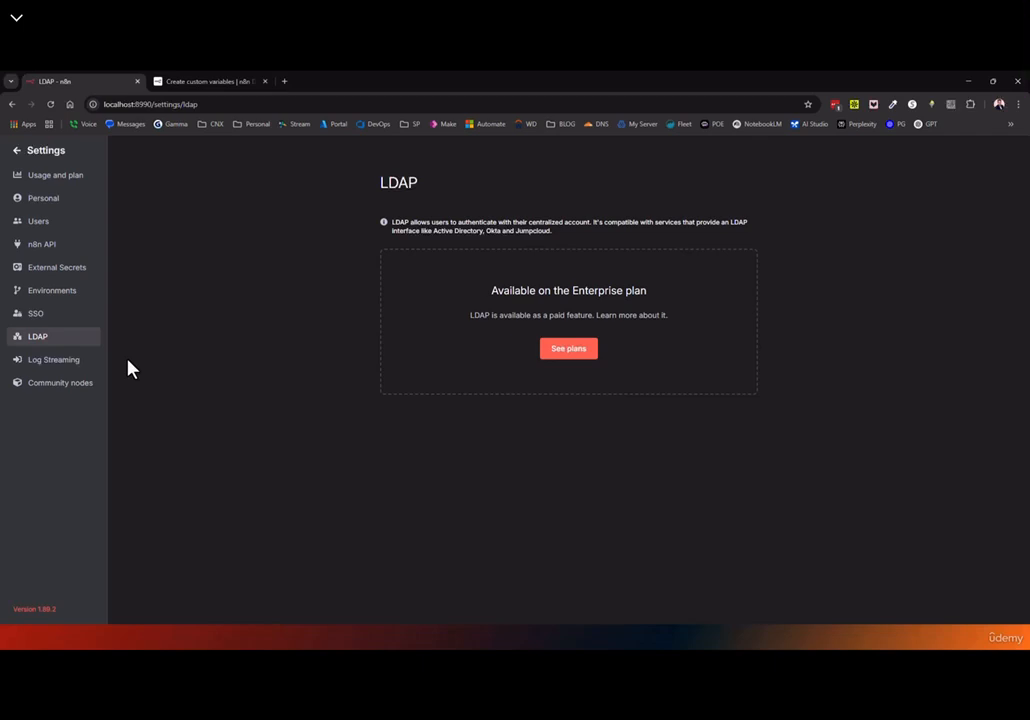
left_click(53, 362)
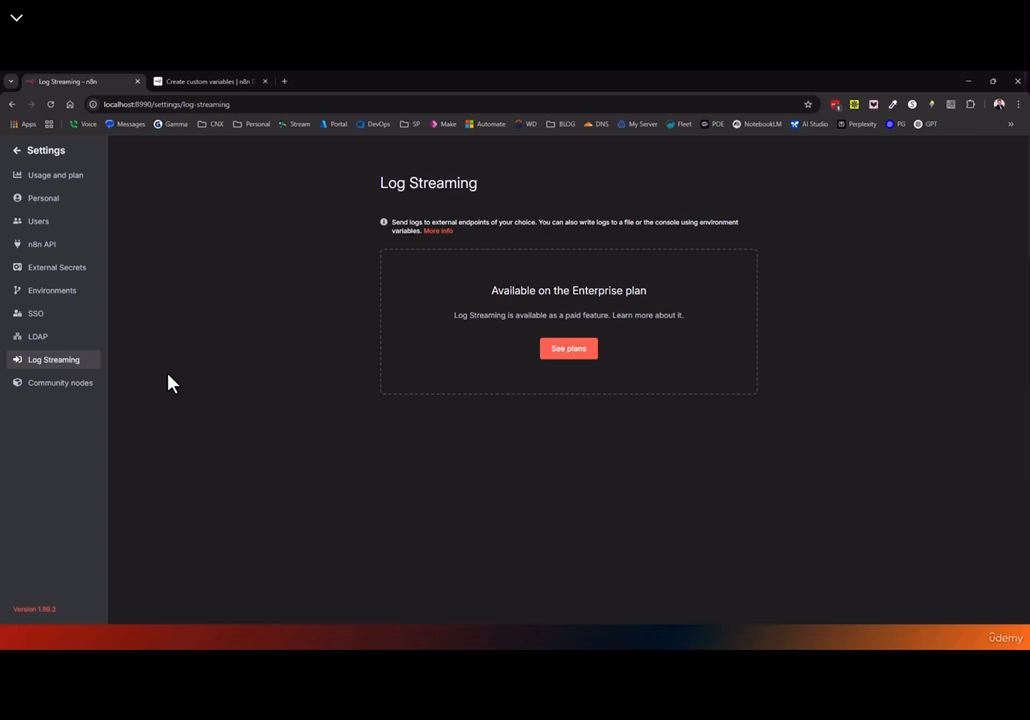
Skim the Log Streaming 'More info' docs, close that tab, and go to Community nodes
left_click(442, 231)
scroll(372, 380, "down", 3)
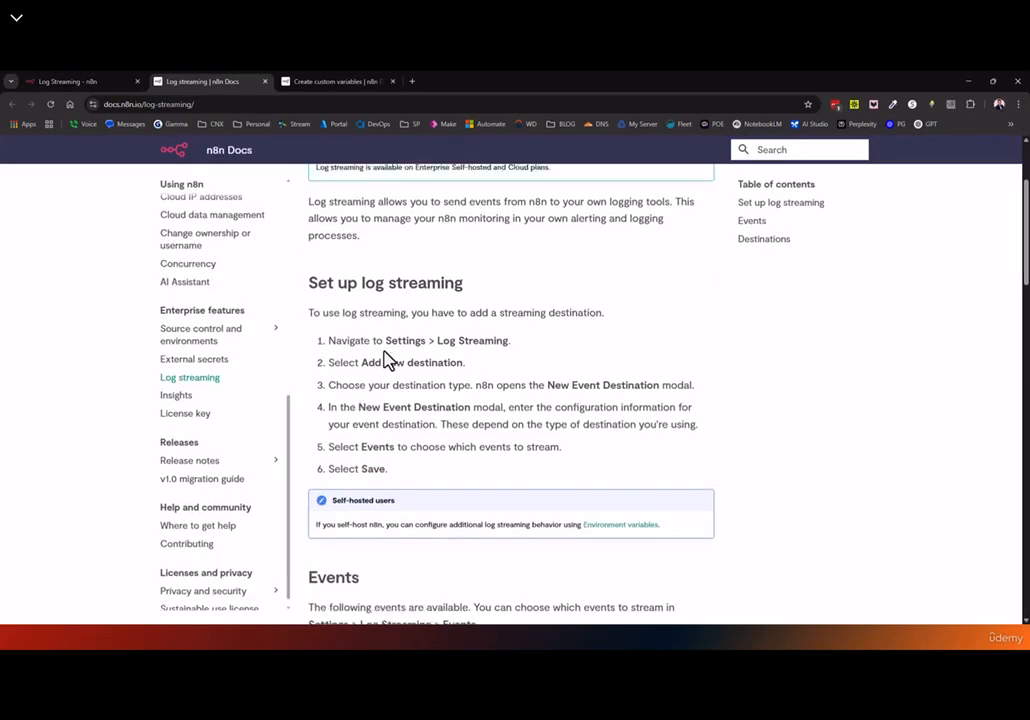
scroll(387, 360, "down", 6)
scroll(361, 356, "down", 10)
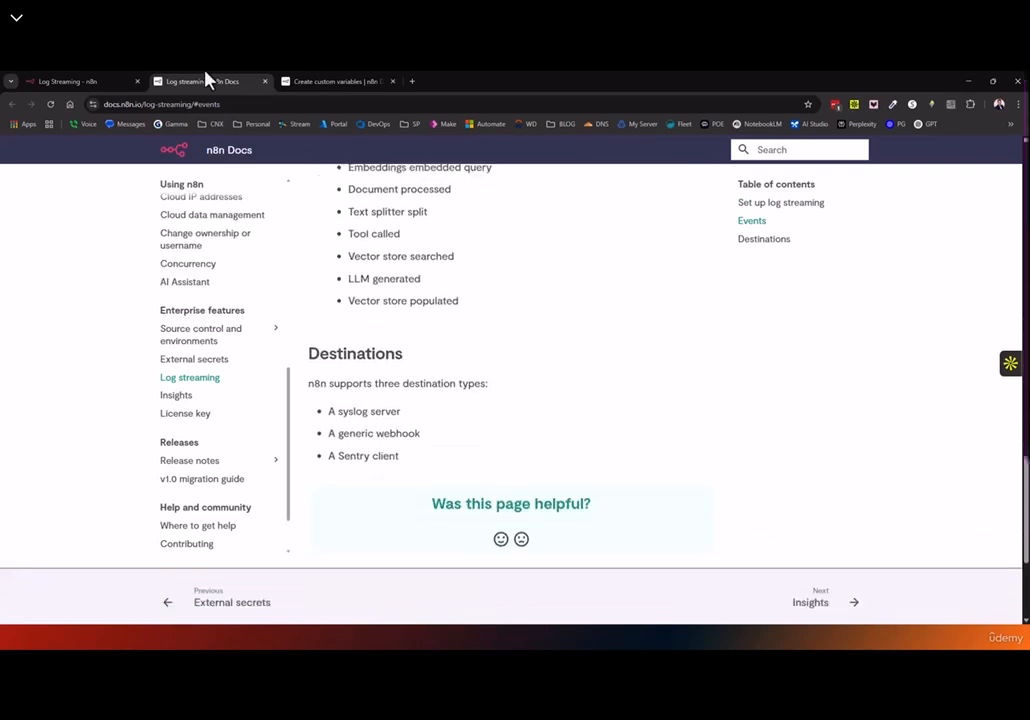
left_click(265, 81)
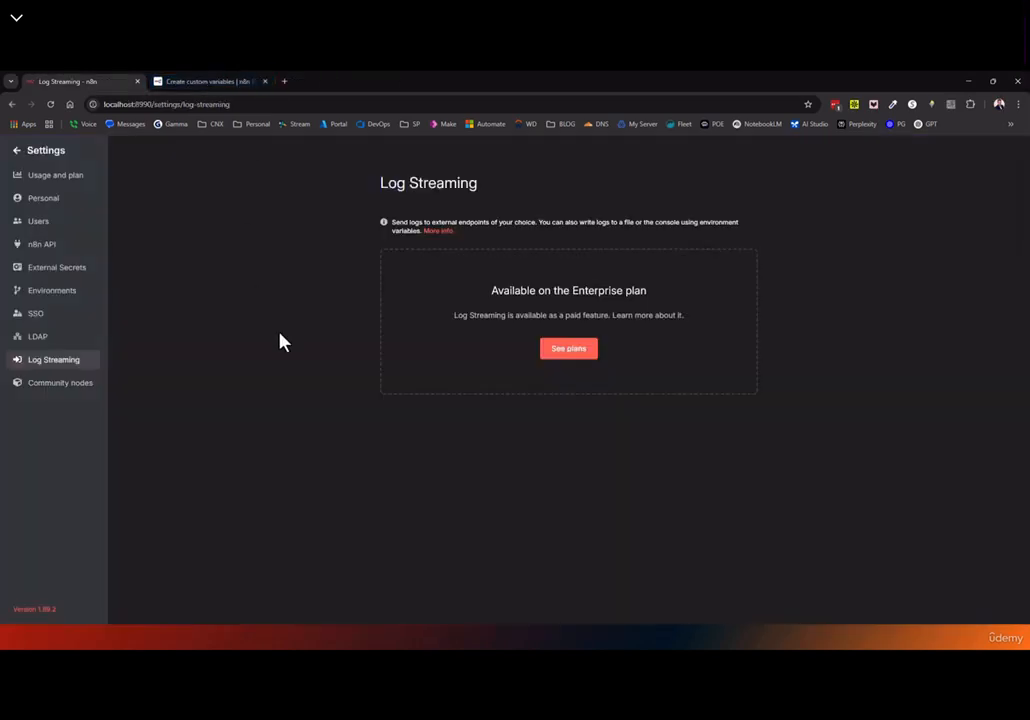
left_click(73, 393)
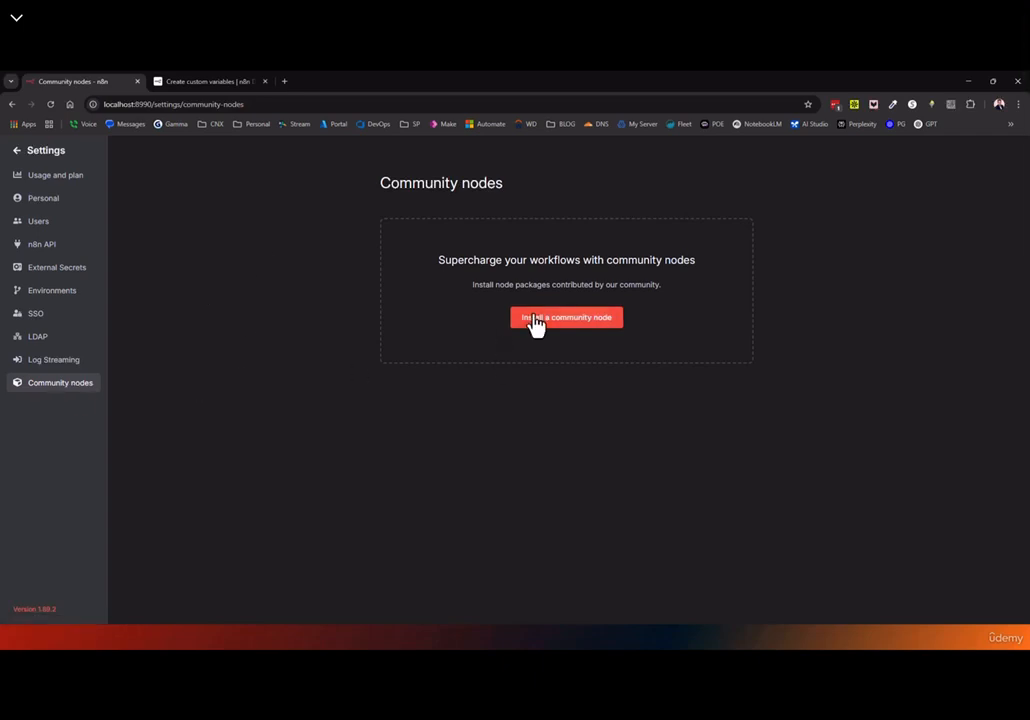
Open and dismiss the community node install form, then return to Personal workflows
left_click(585, 322)
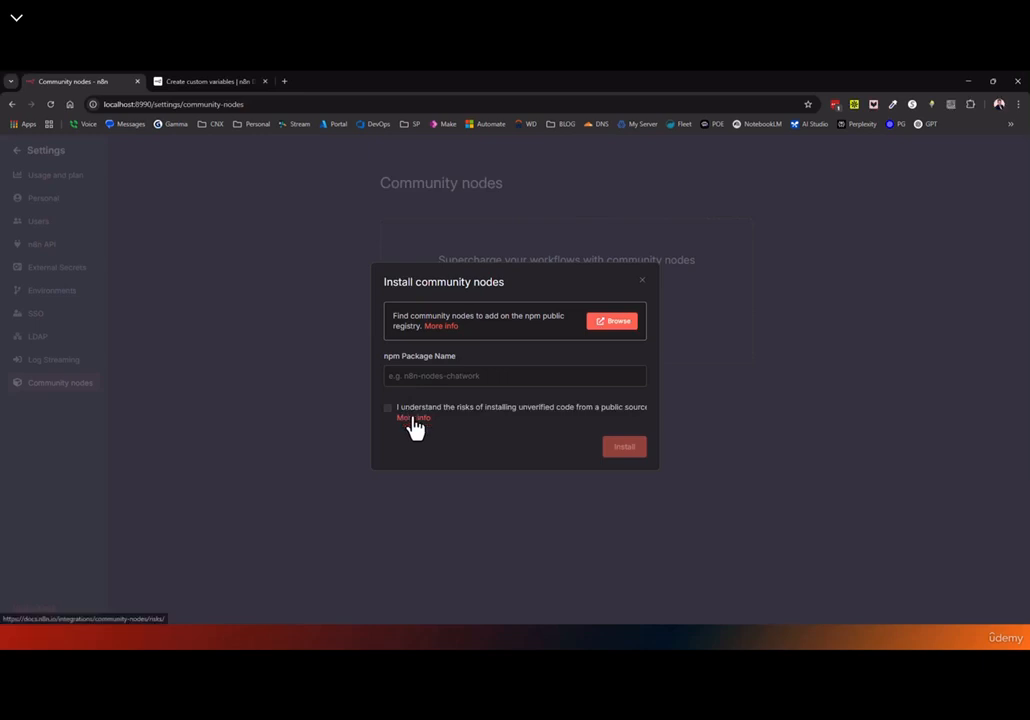
left_click(642, 281)
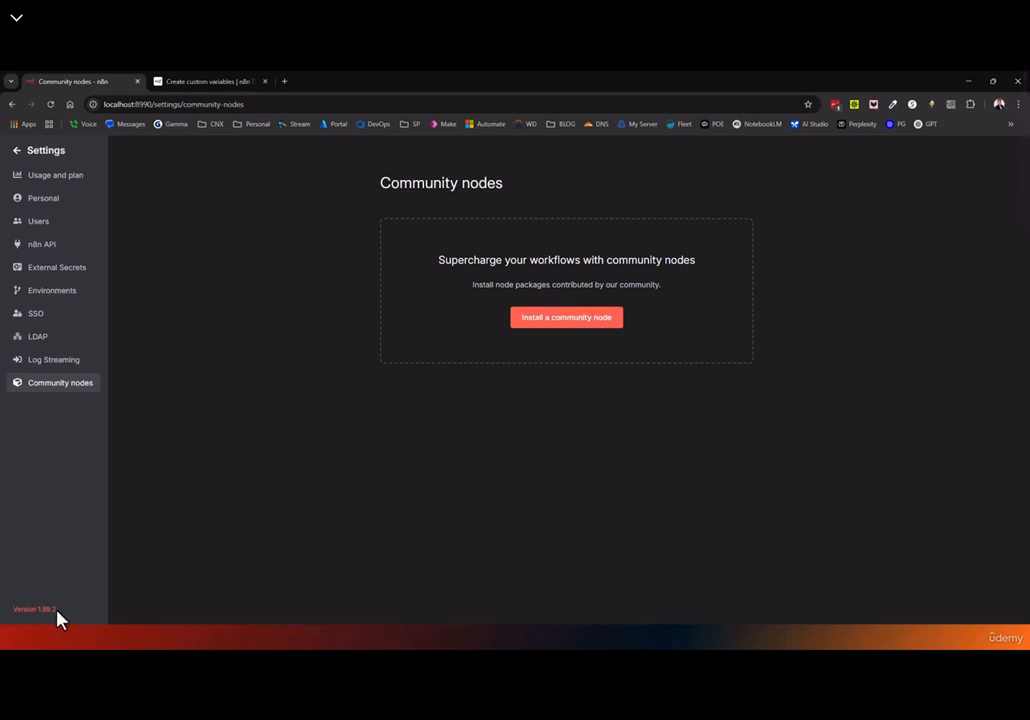
left_click(52, 154)
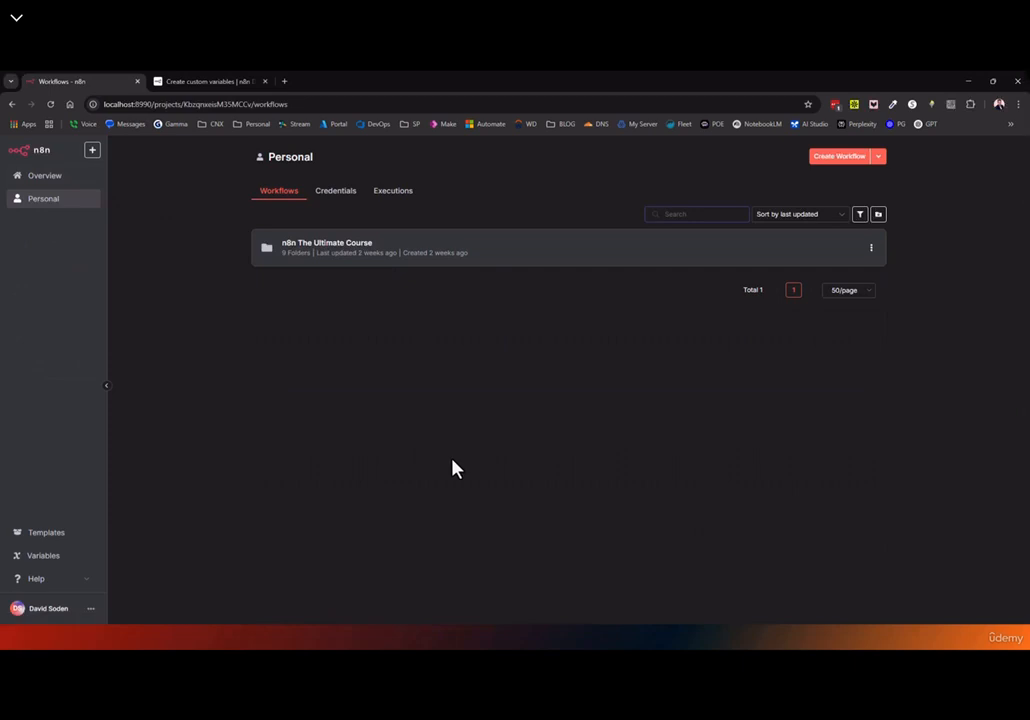
Create a new workflow starting with the manual trigger "When clicking 'Test workflow'"
left_click(839, 156)
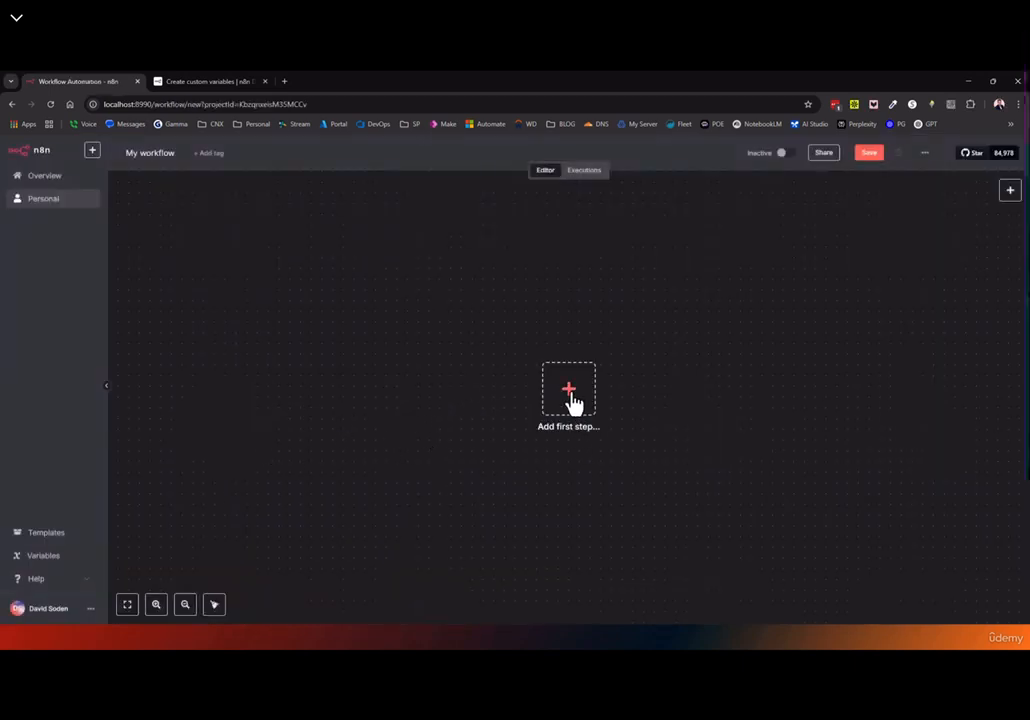
left_click(568, 392)
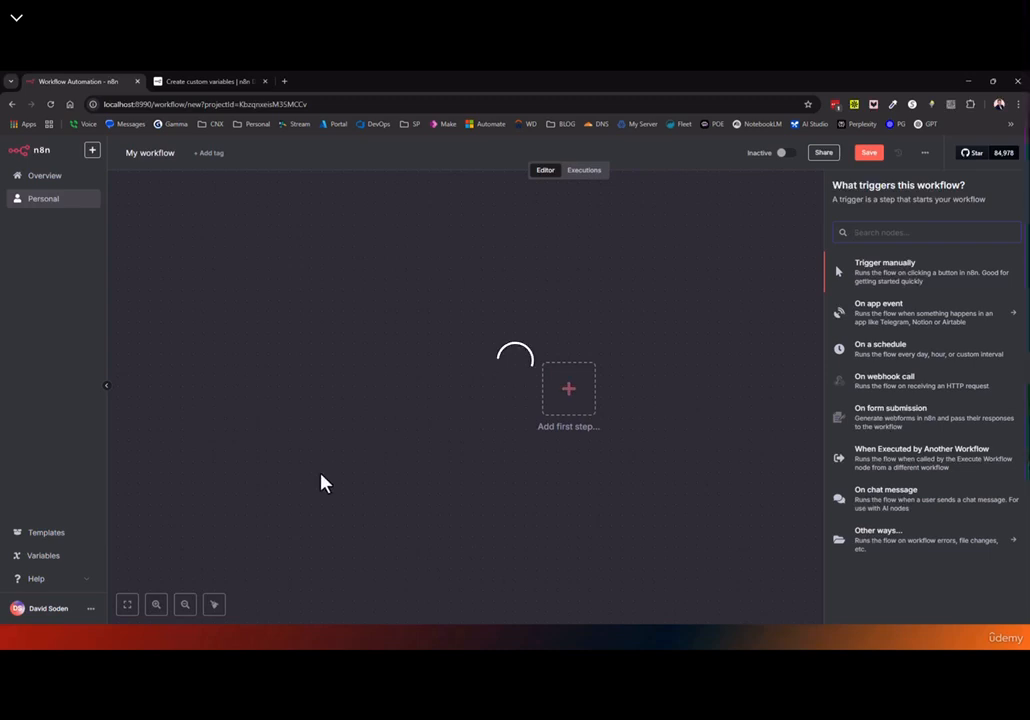
left_click(926, 157)
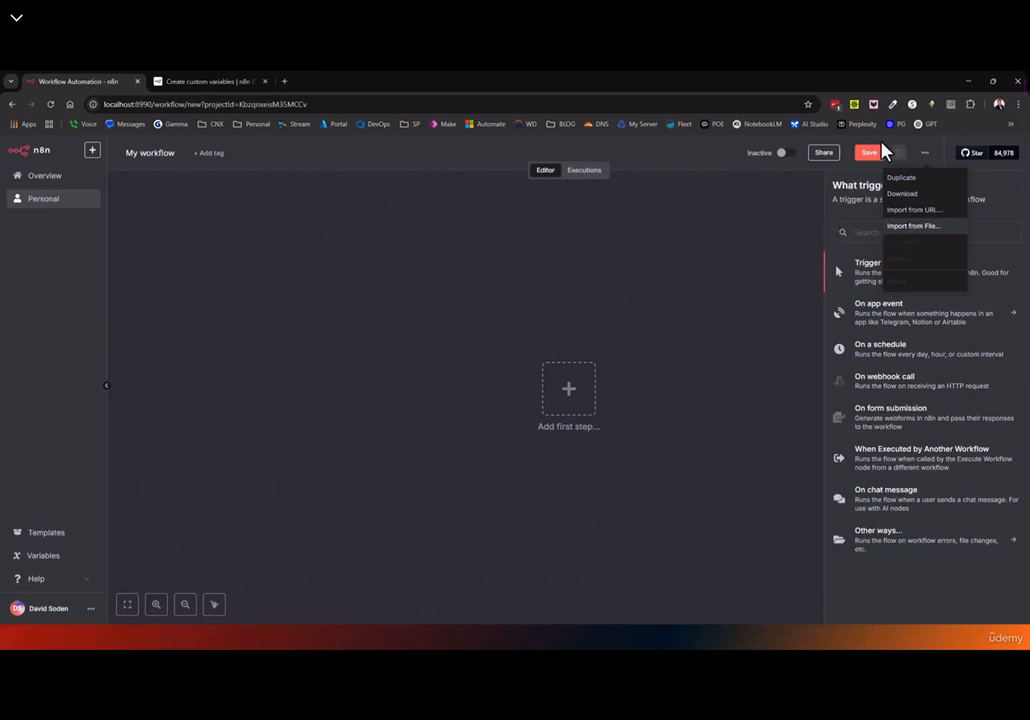
left_click(688, 317)
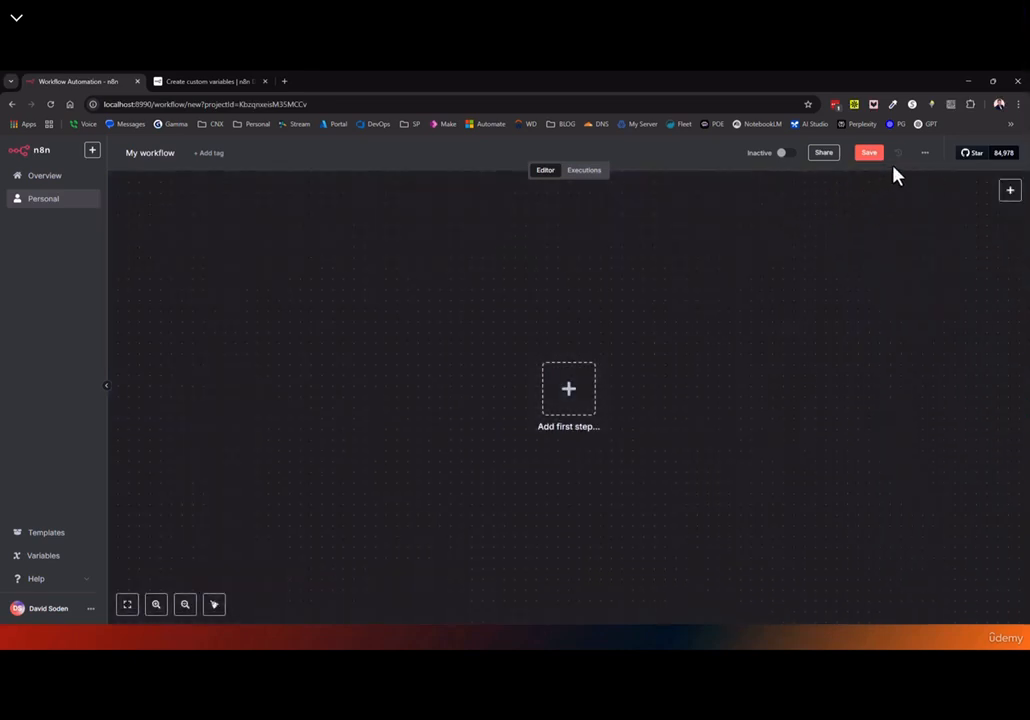
left_click(922, 154)
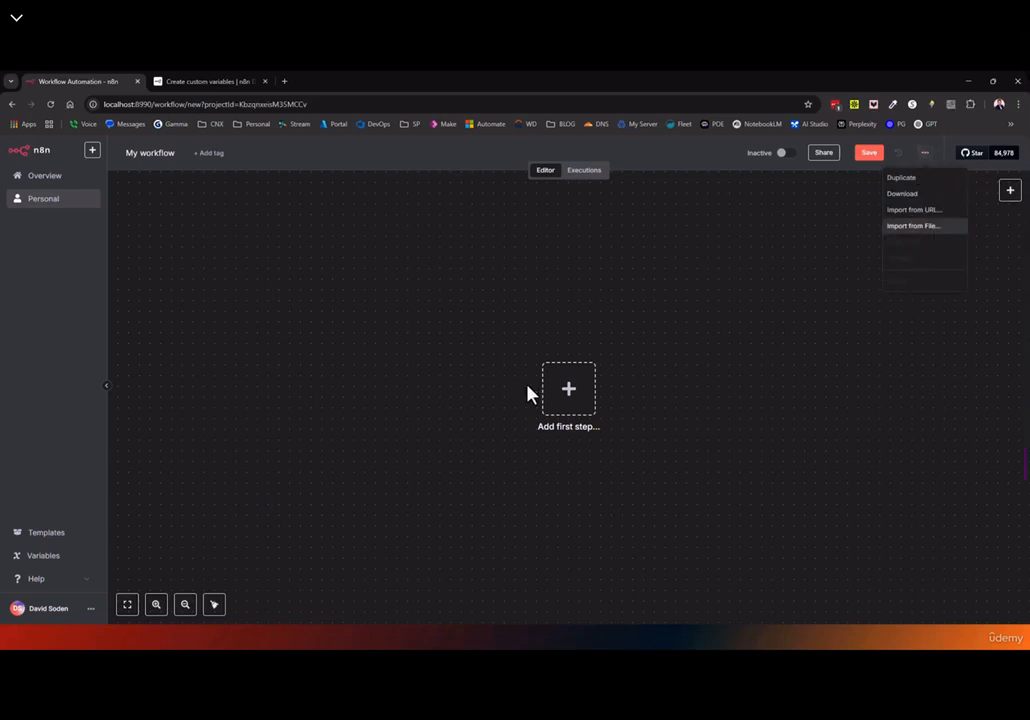
left_click(570, 390)
left_click(876, 285)
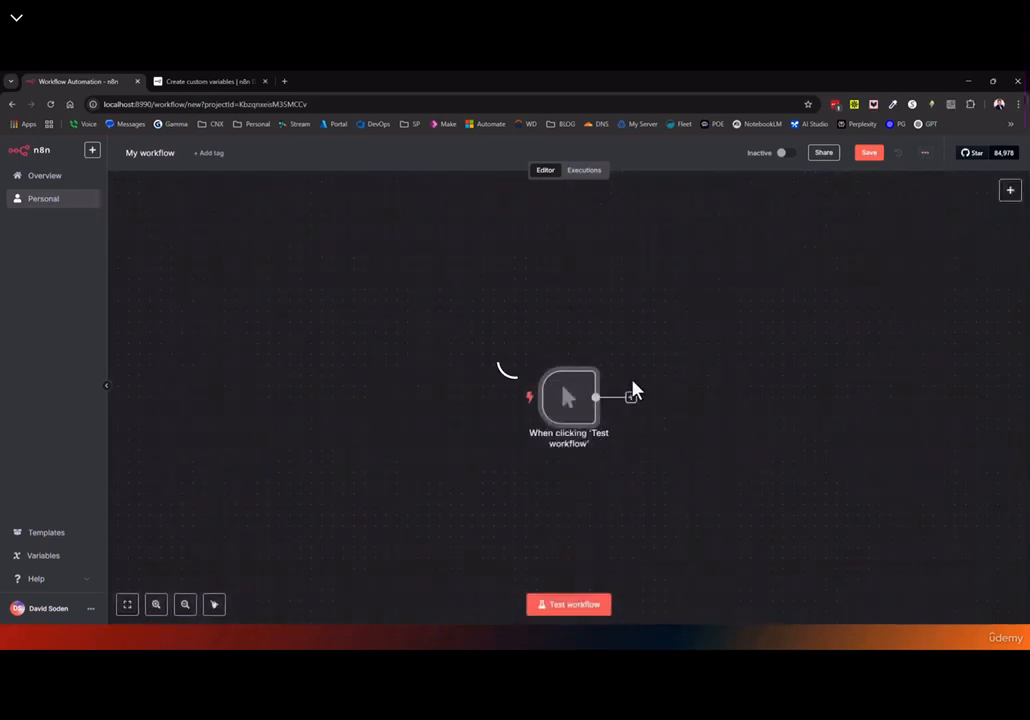
Add an Edit Fields (Set) node after the manual trigger, found by searching 'set'
left_click(631, 397)
type("s")
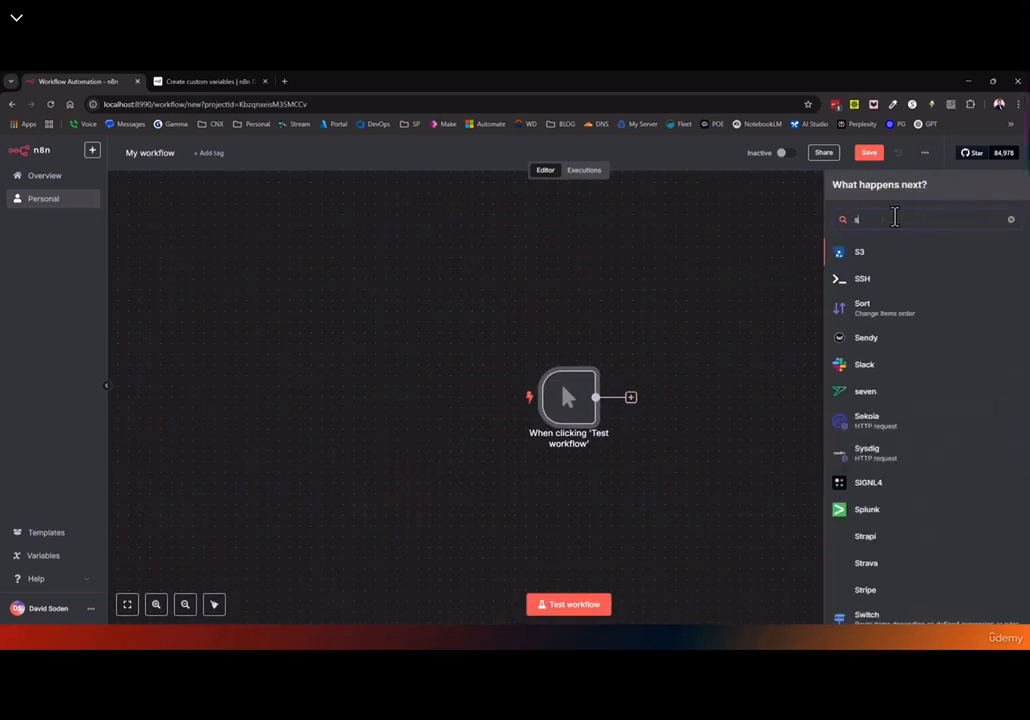
type("et")
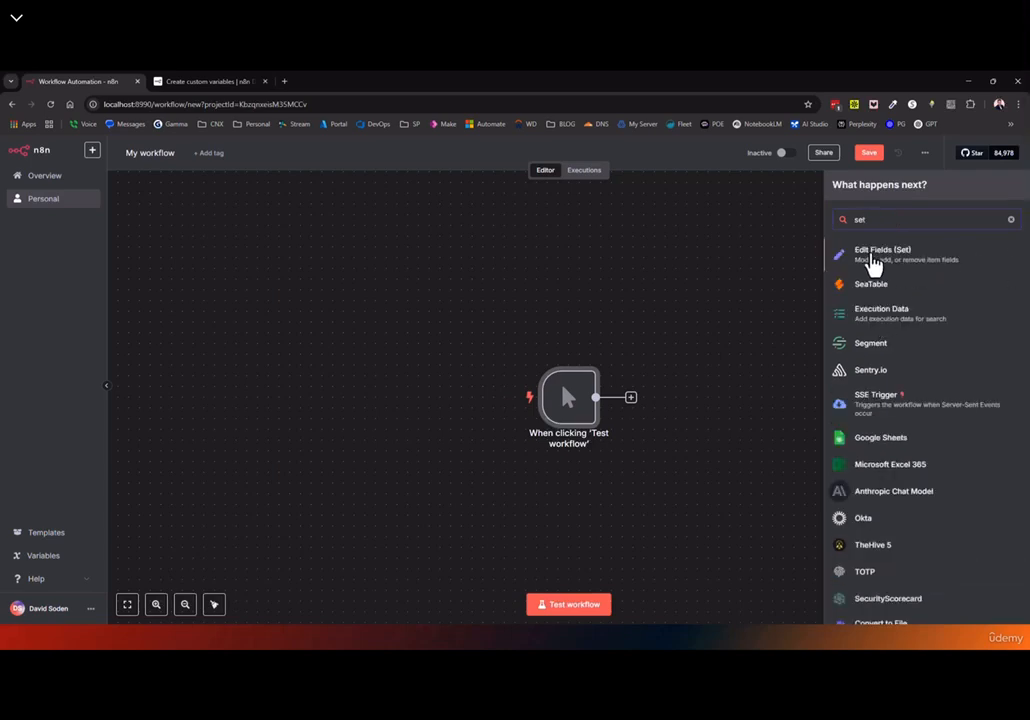
left_click(873, 262)
Return to the canvas and save the workflow as "My workflow"
left_click(45, 146)
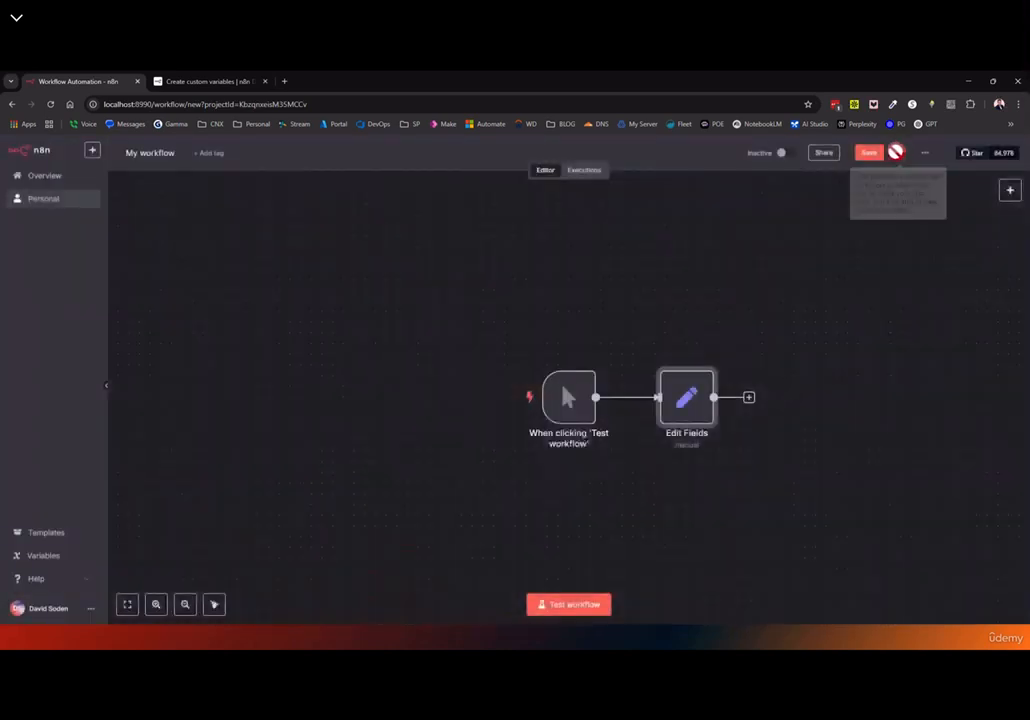
left_click(869, 156)
left_click(925, 155)
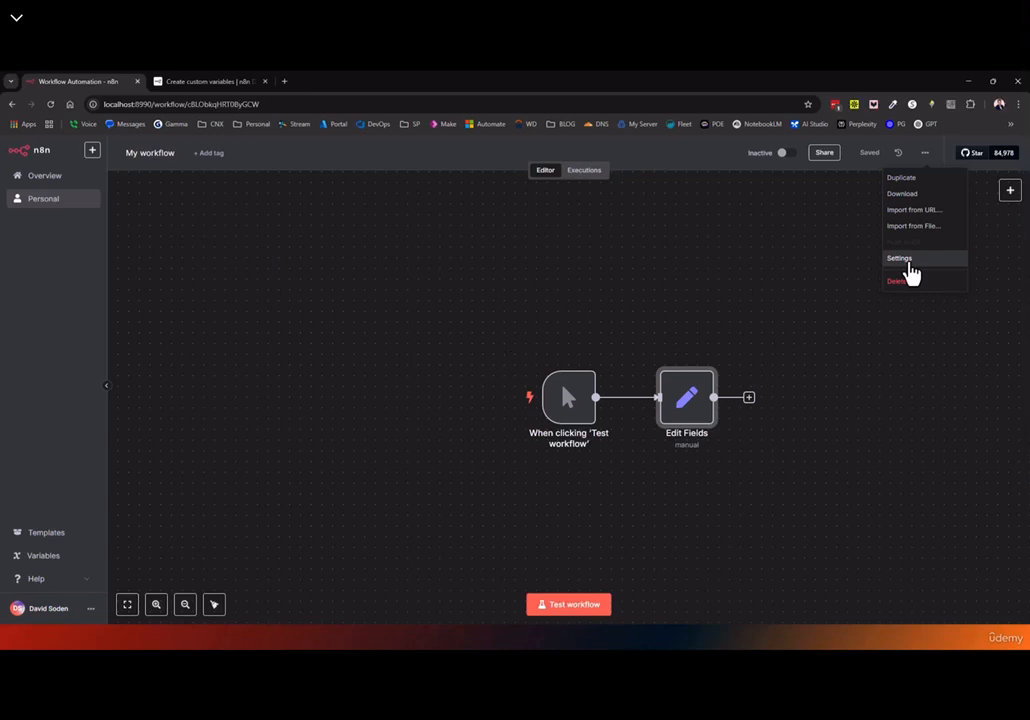
Check My workflow's settings, leaving Execution Order at v1 (recommended)
left_click(908, 264)
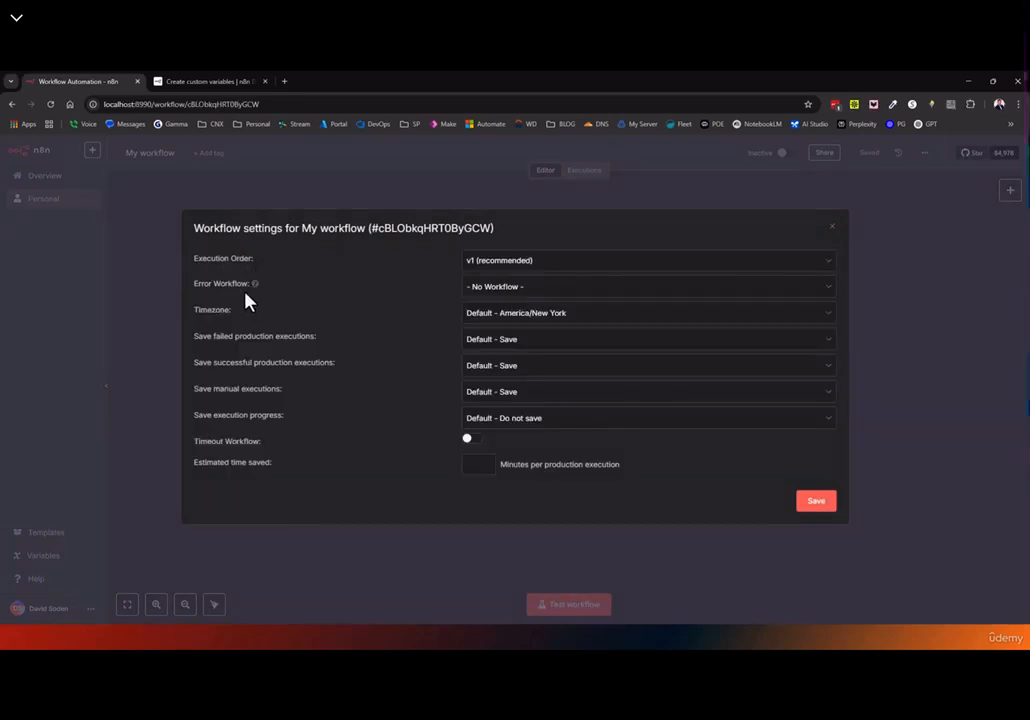
mouse_move(254, 285)
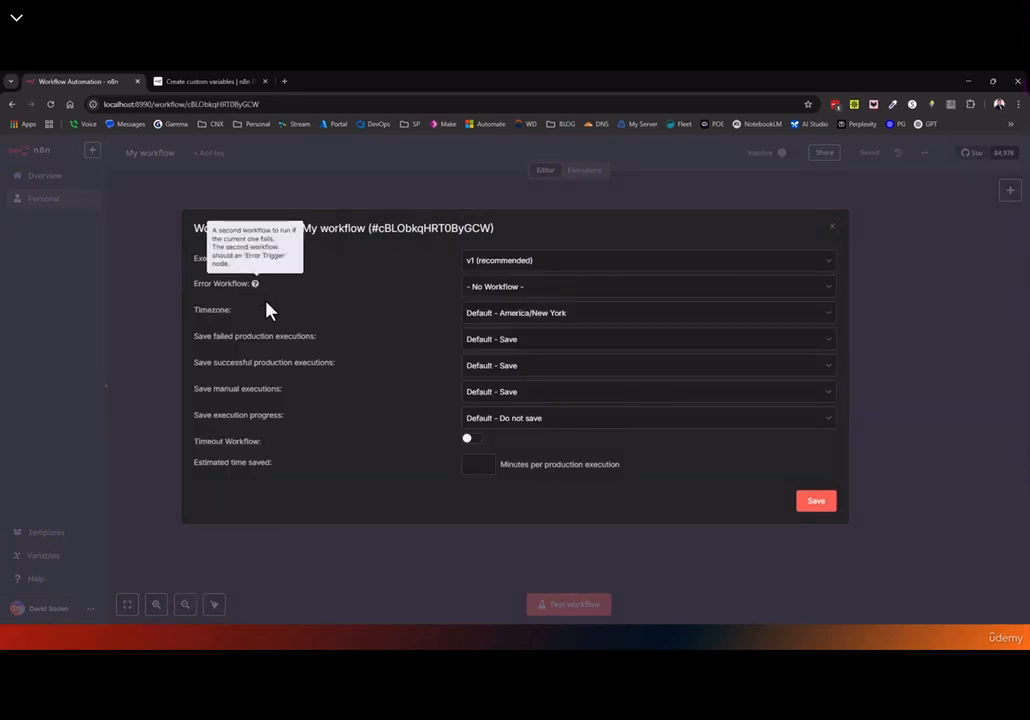
left_click(510, 264)
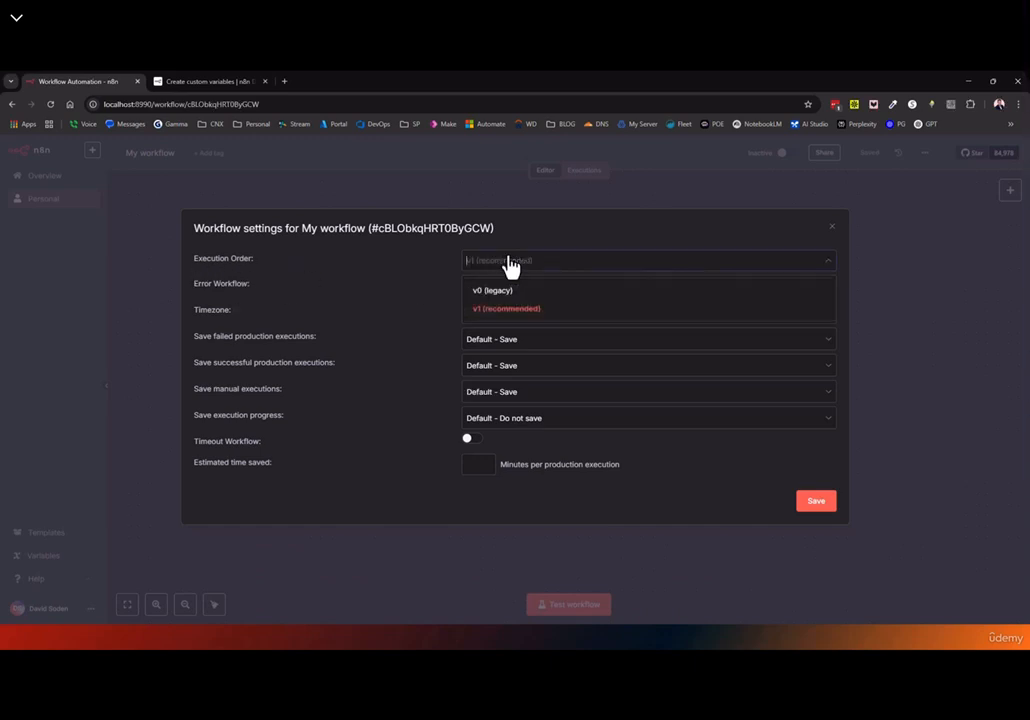
left_click(478, 260)
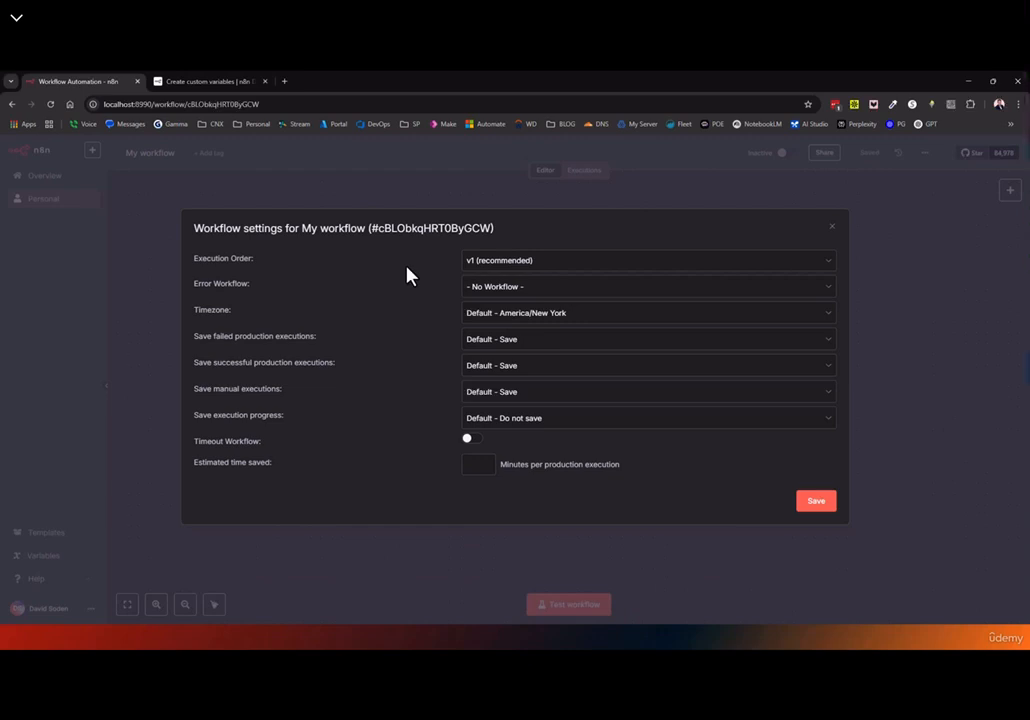
left_click(831, 226)
Duplicate Edit Fields as Edit Fields1 and connect the manual trigger to it too
mouse_move(563, 415)
left_click_drag(563, 415, 445, 404)
left_click_drag(701, 422, 615, 325)
key("ctrl+c")
key("ctrl+v")
left_click_drag(712, 350, 598, 460)
left_click_drag(478, 386, 593, 449)
Nudge Edit Fields and Edit Fields1 into alignment beside the trigger
left_click_drag(600, 305, 578, 303)
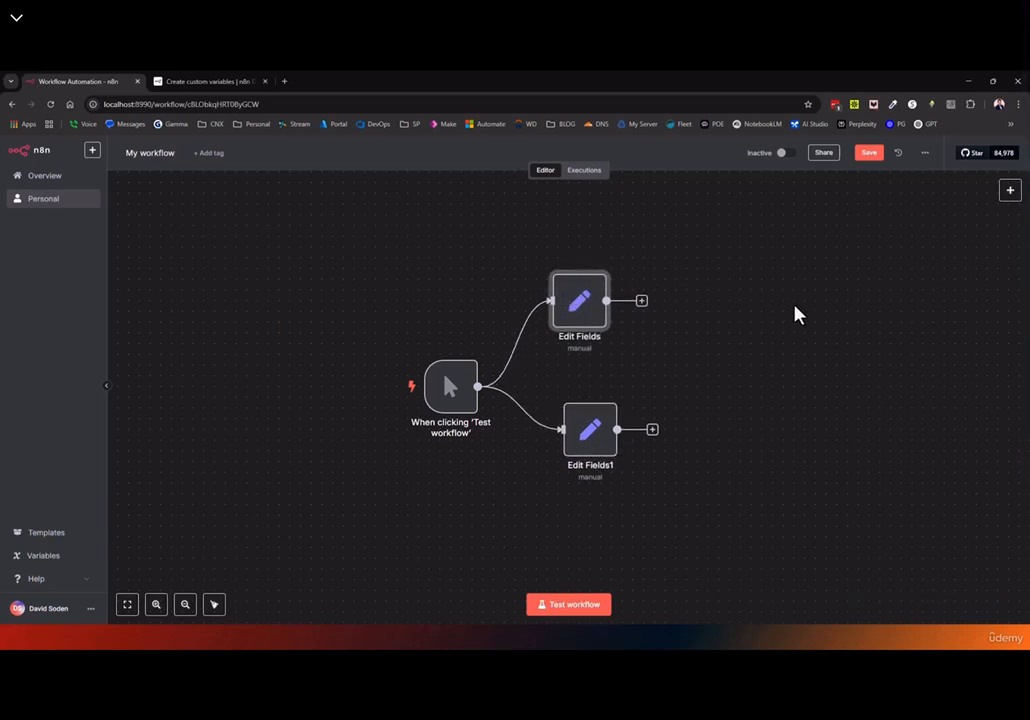
left_click_drag(586, 455, 575, 456)
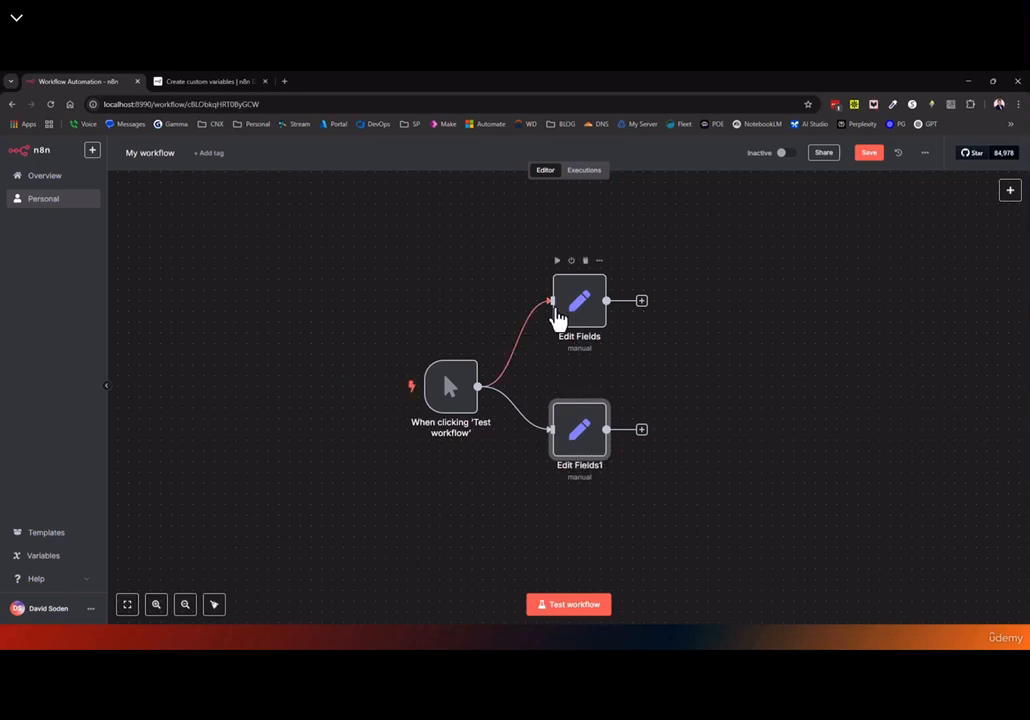
left_click_drag(577, 308, 552, 281)
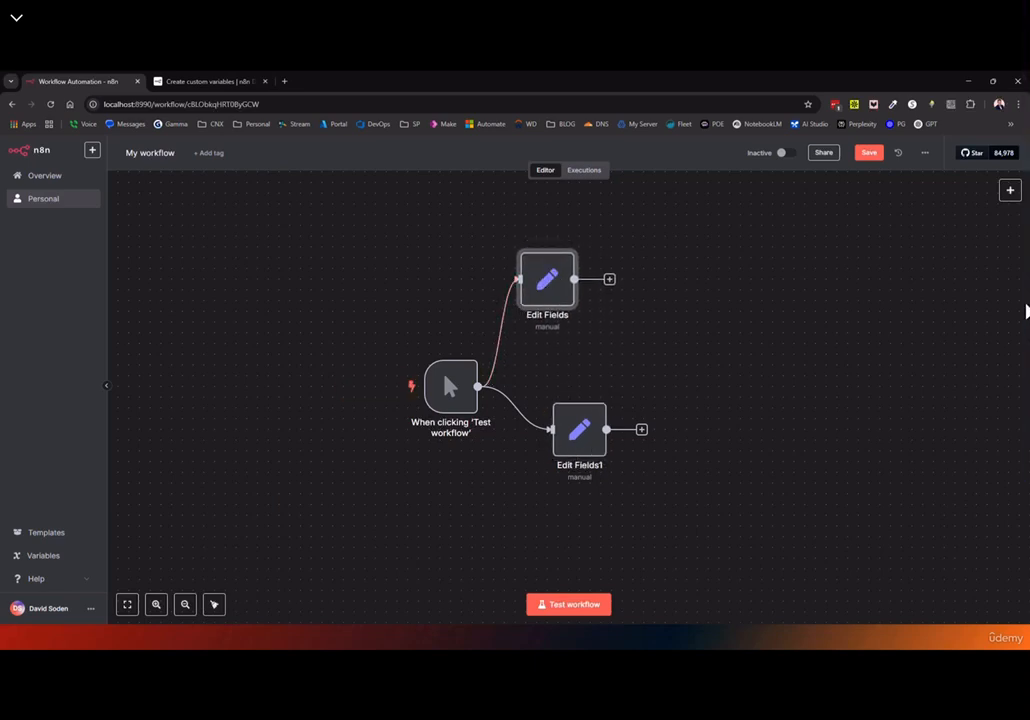
left_click_drag(530, 283, 562, 283)
left_click_drag(558, 432, 554, 397)
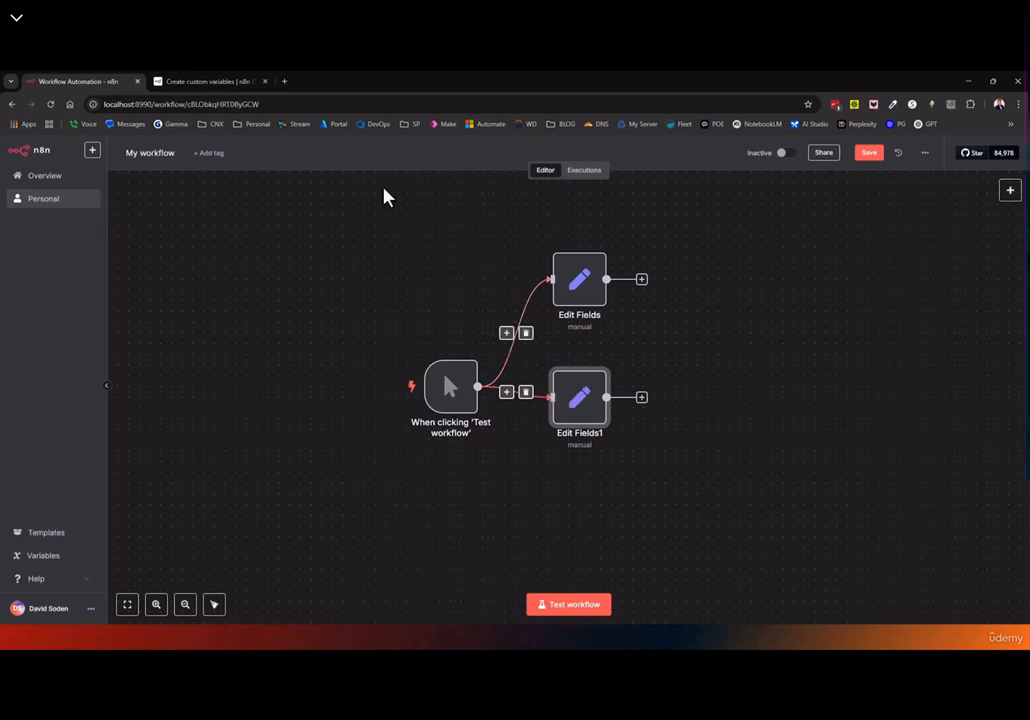
left_click(926, 154)
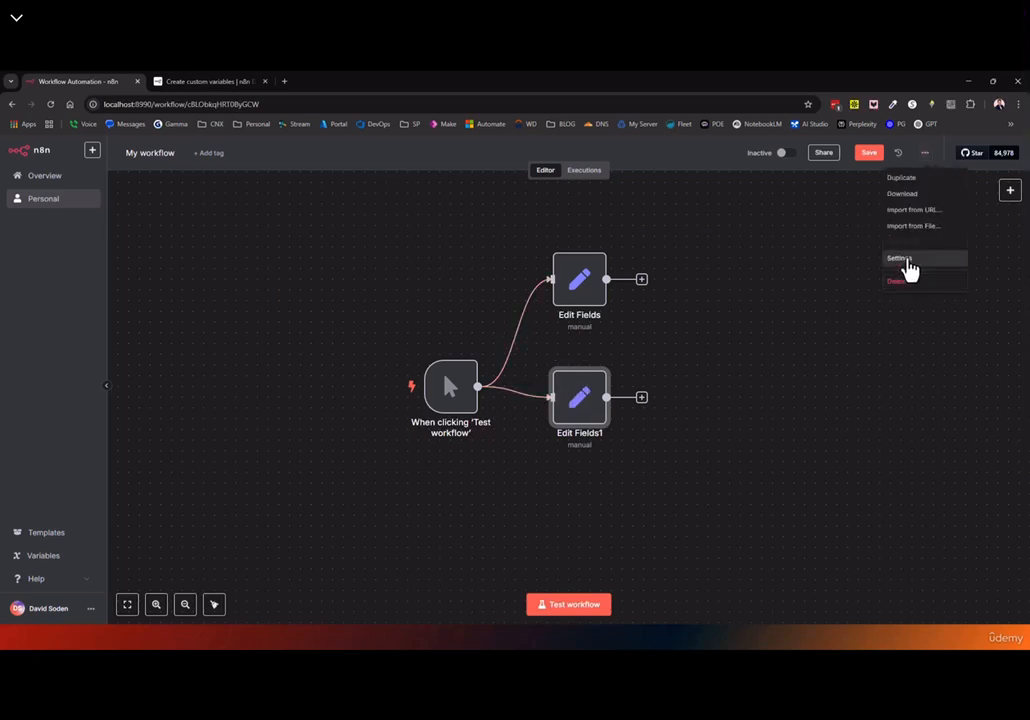
Review the Execution Order (v1) and Error Workflow (No Workflow) options without changing them
left_click(909, 268)
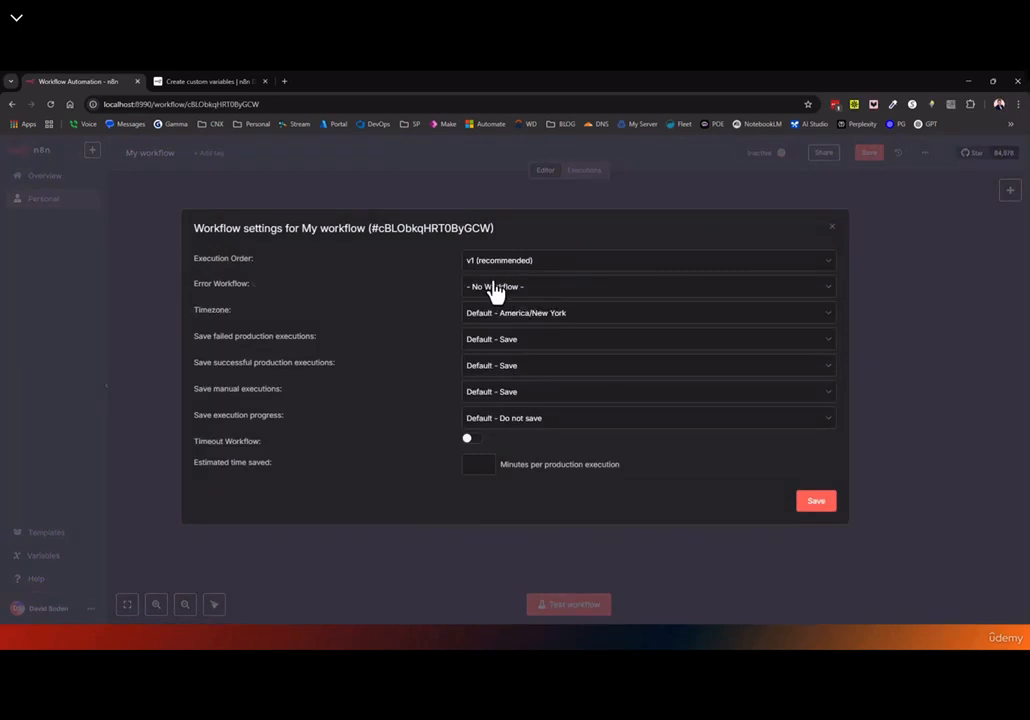
left_click(505, 262)
left_click(434, 280)
left_click(498, 295)
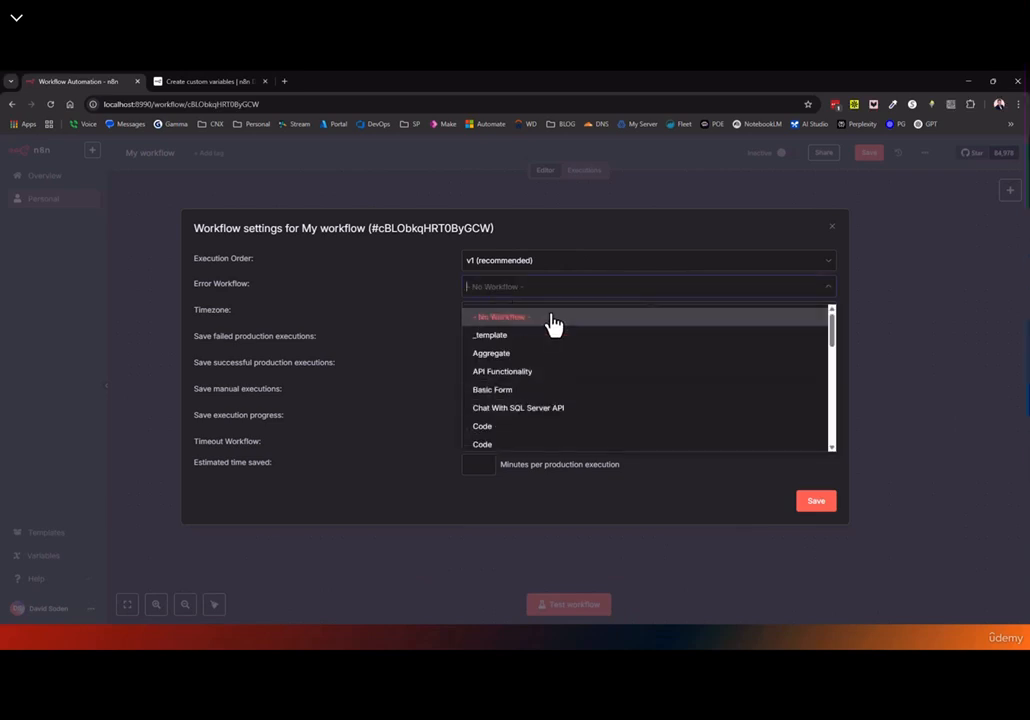
scroll(506, 380, "down", 6)
scroll(507, 382, "up", 5)
scroll(505, 372, "up", 1)
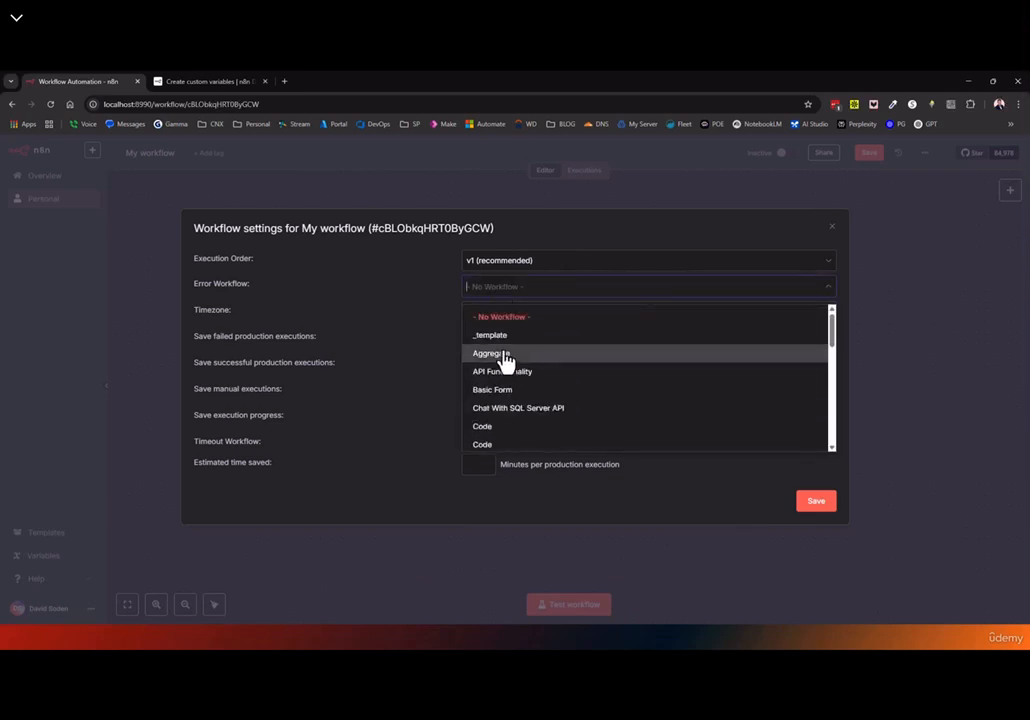
scroll(508, 352, "down", 3)
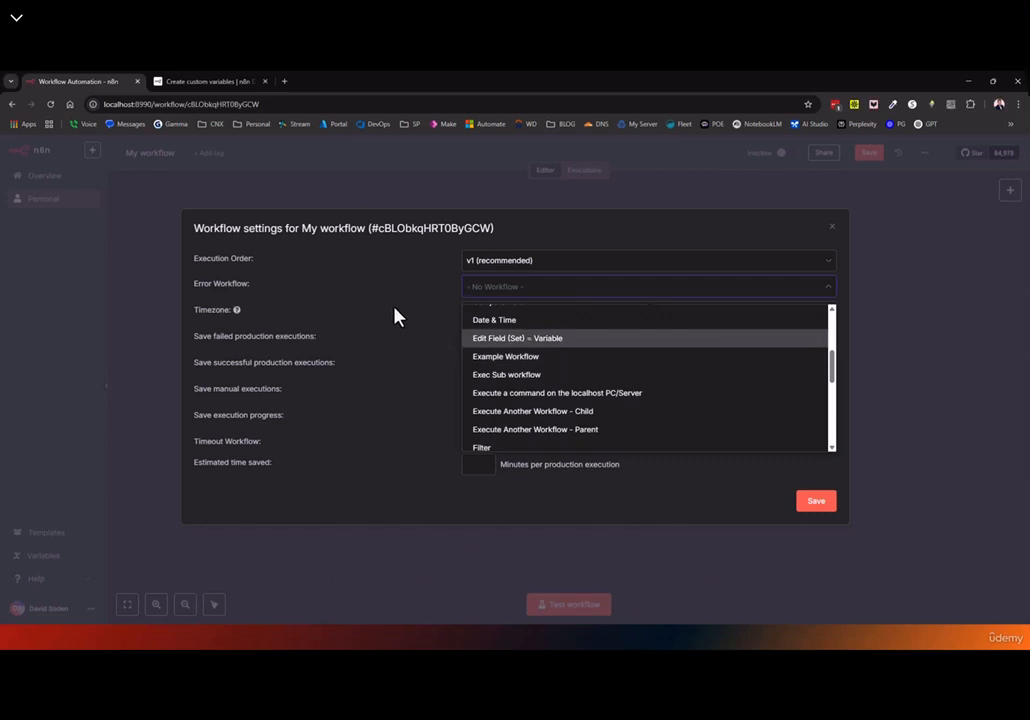
left_click(436, 303)
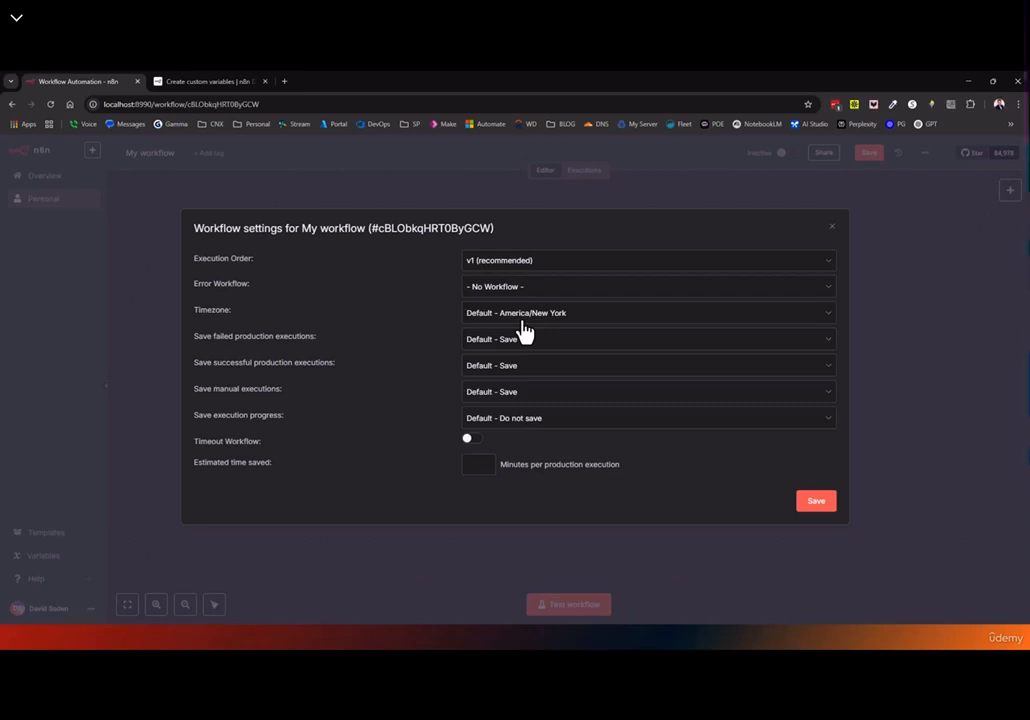
left_click(492, 318)
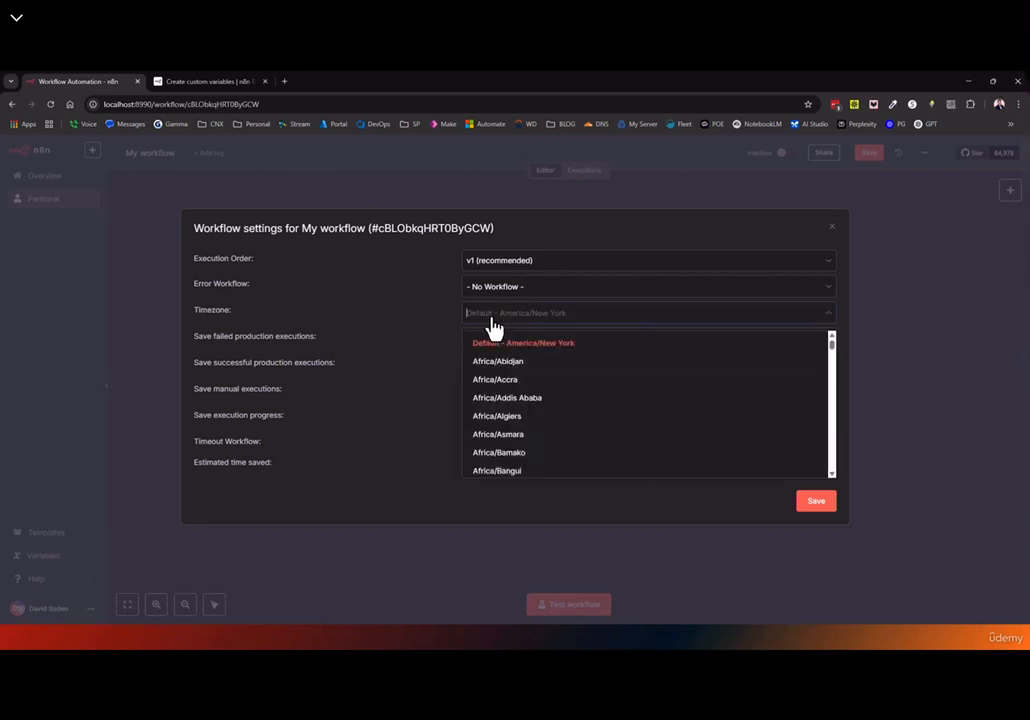
left_click(409, 317)
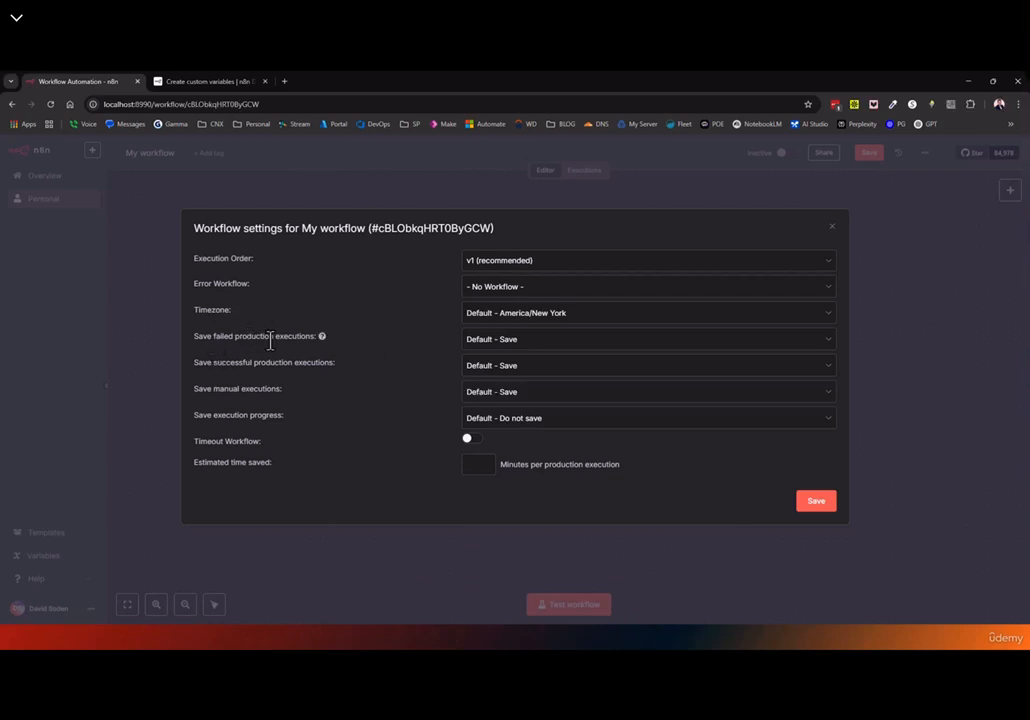
left_click(496, 346)
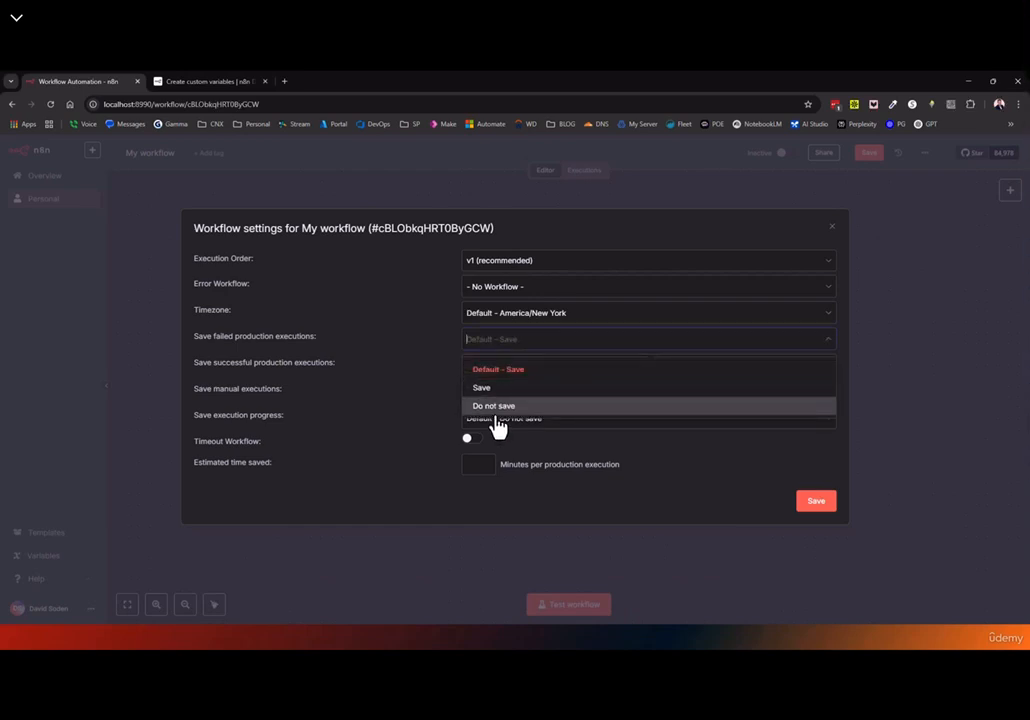
left_click(421, 361)
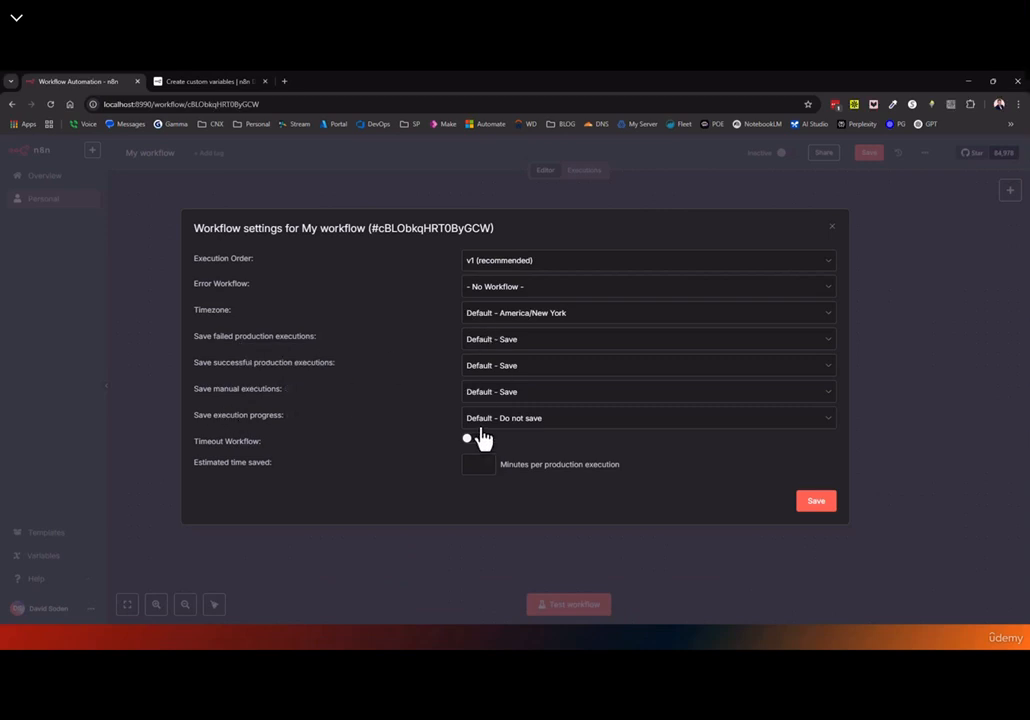
double_click(264, 416)
left_click(510, 420)
left_click(510, 425)
Turn on Timeout Workflow and enter 480 minutes for Estimated time saved
left_click(474, 440)
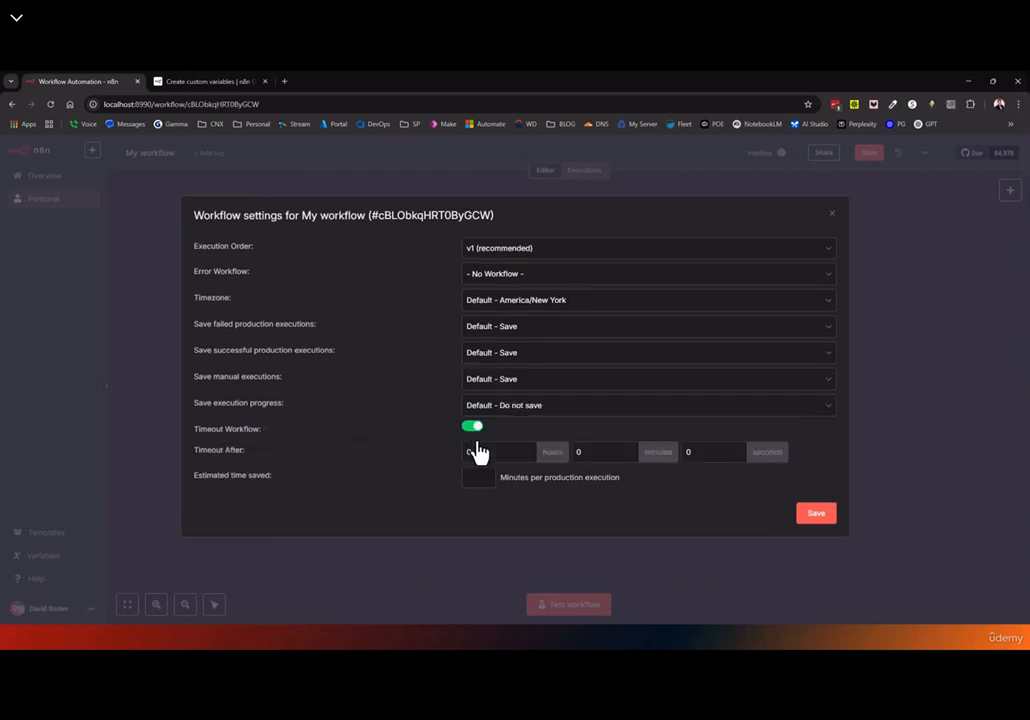
left_click_drag(502, 456, 450, 461)
left_click(476, 480)
key("BackSpace")
type("48")
Close the workflow settings dialog, dismissing the save-before-leaving prompt
left_click(829, 228)
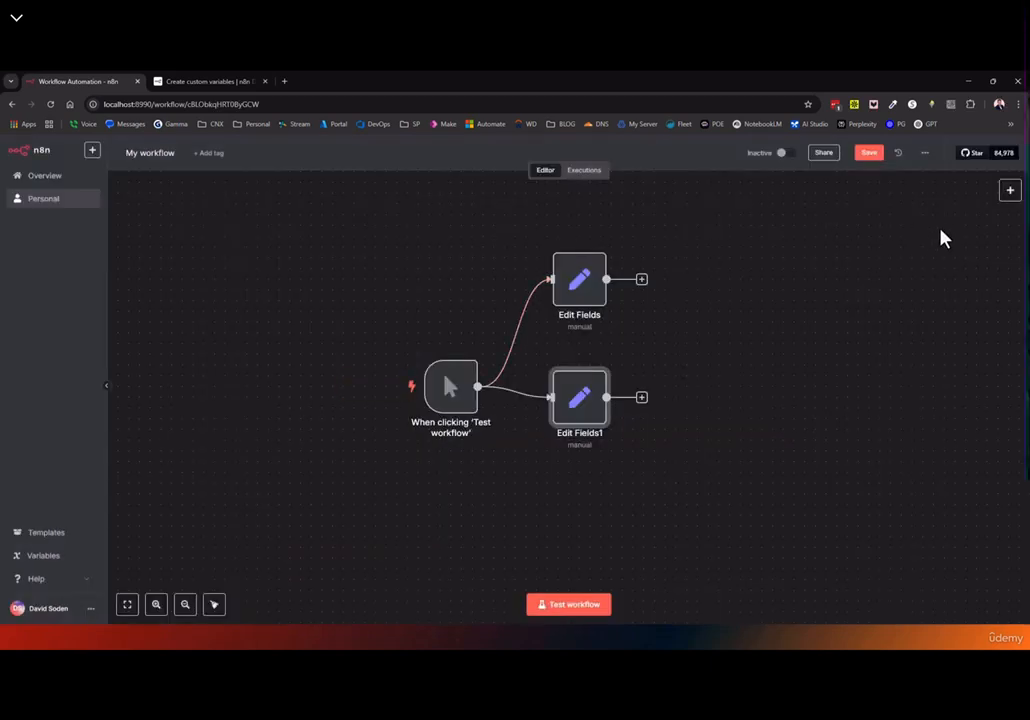
left_click(895, 158)
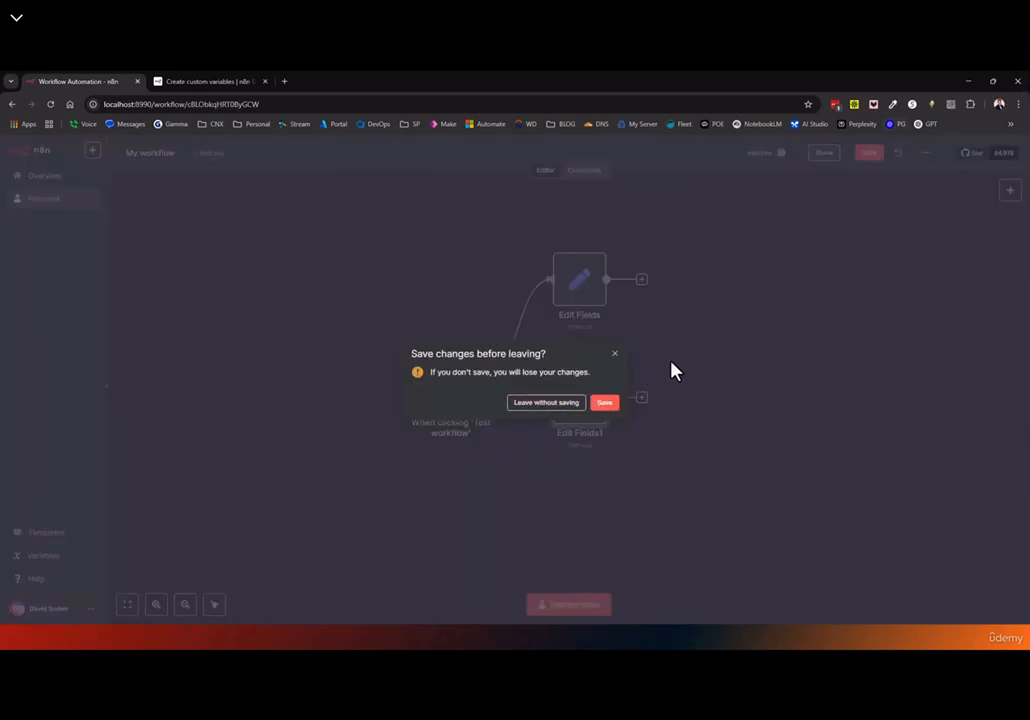
left_click(616, 356)
Open the n8n-io/n8n GitHub repository in a new tab, close the stargazers tab, and return to n8n
left_click(978, 156)
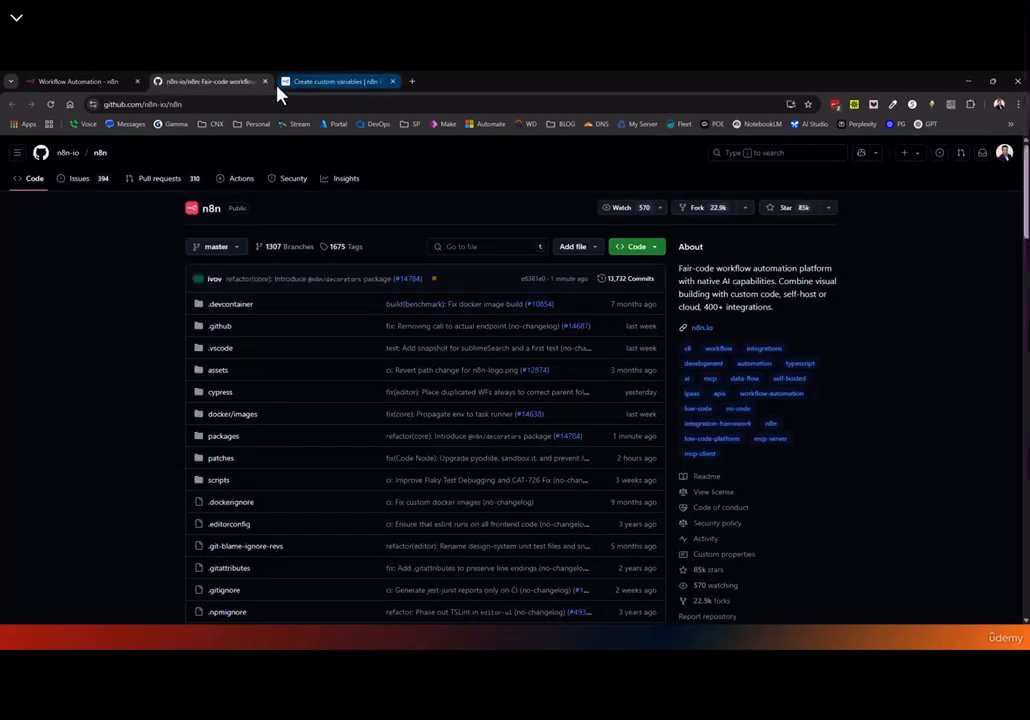
left_click(112, 83)
left_click(1004, 157)
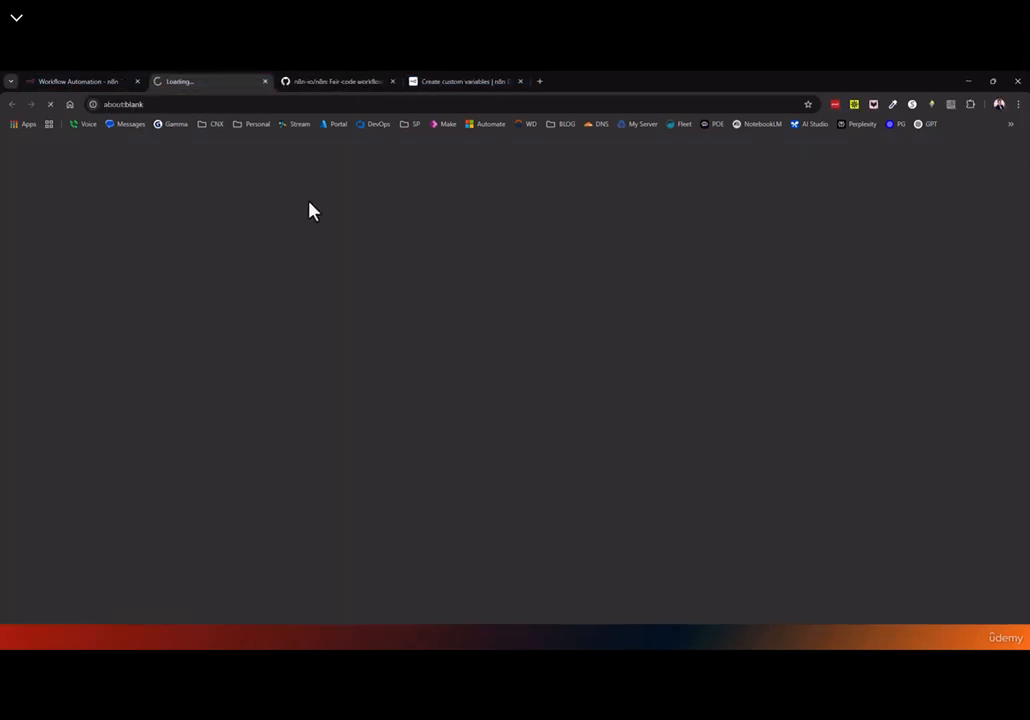
left_click(264, 81)
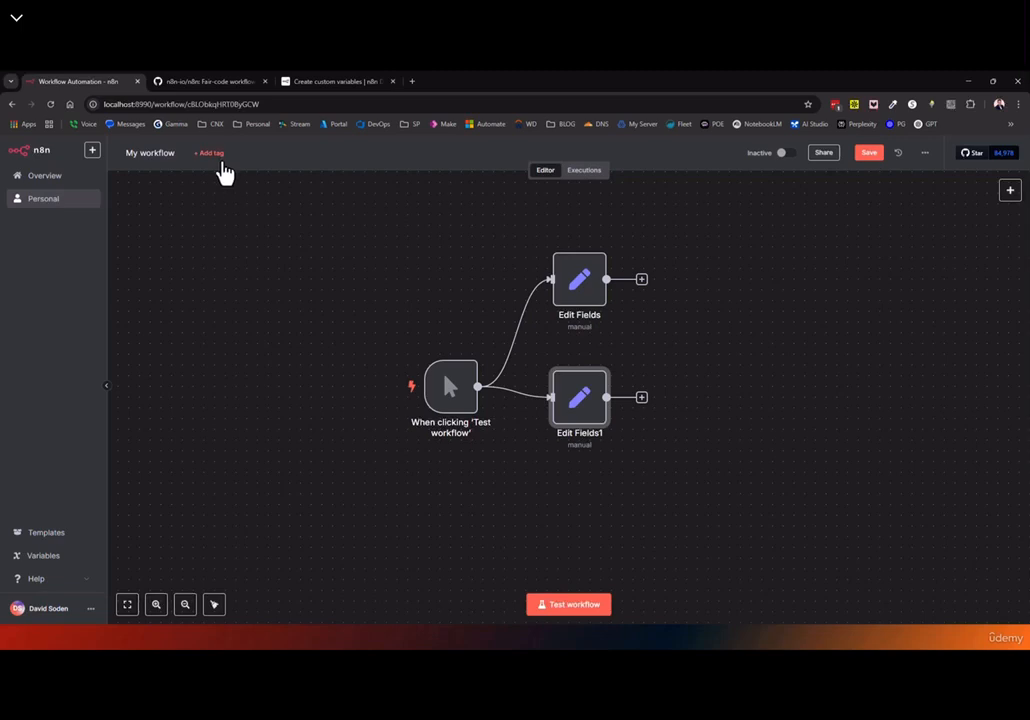
left_click(212, 154)
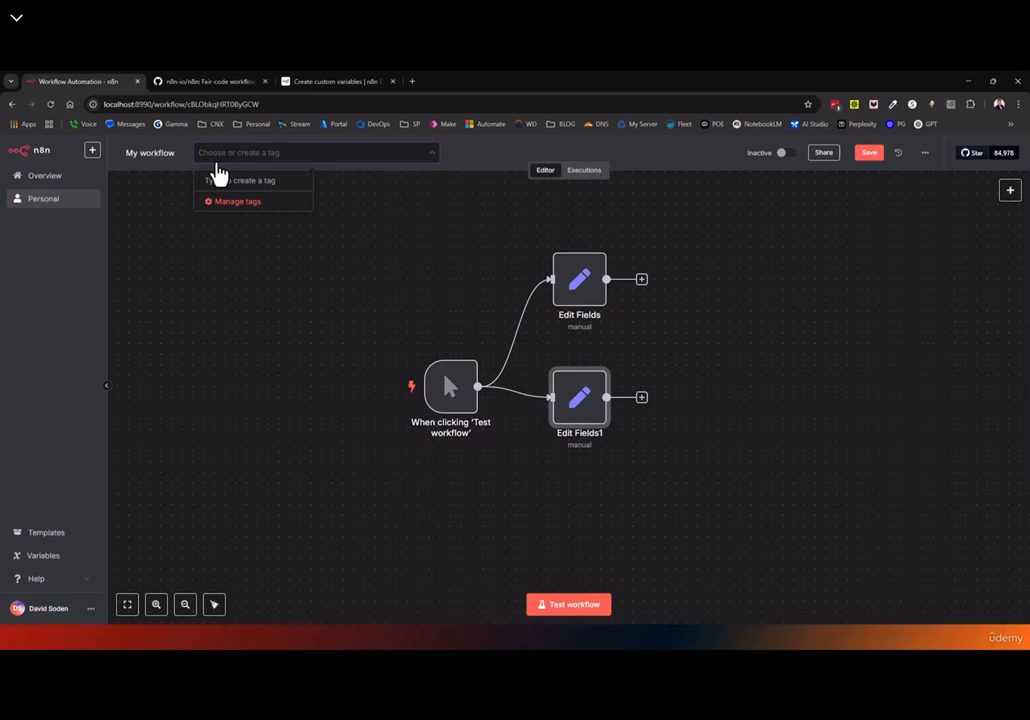
left_click(220, 201)
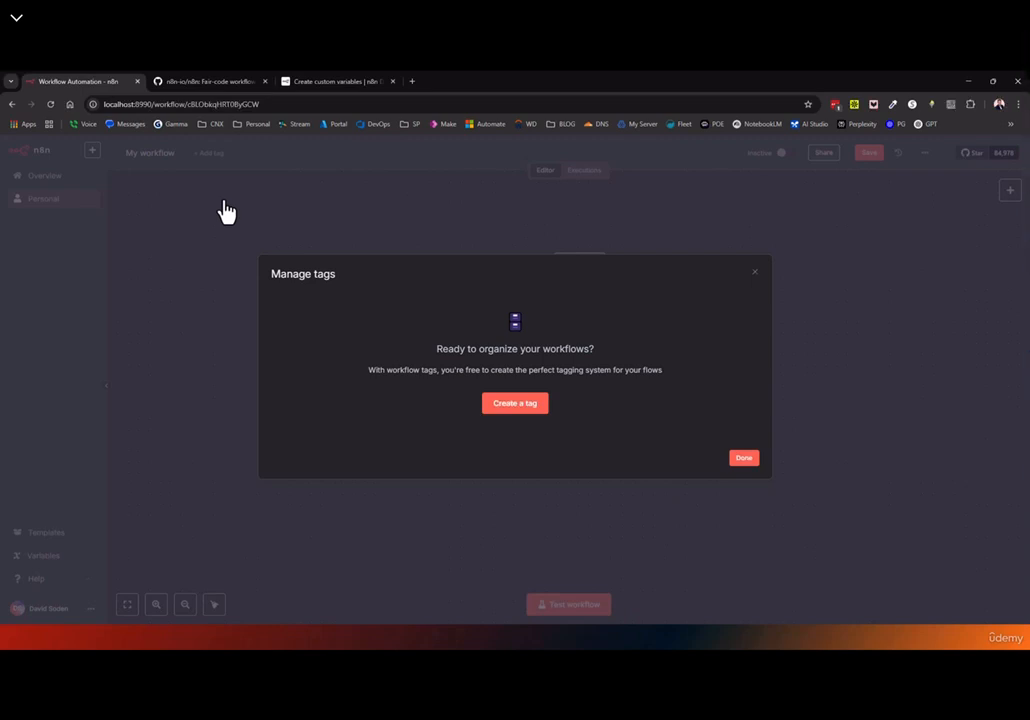
left_click(755, 272)
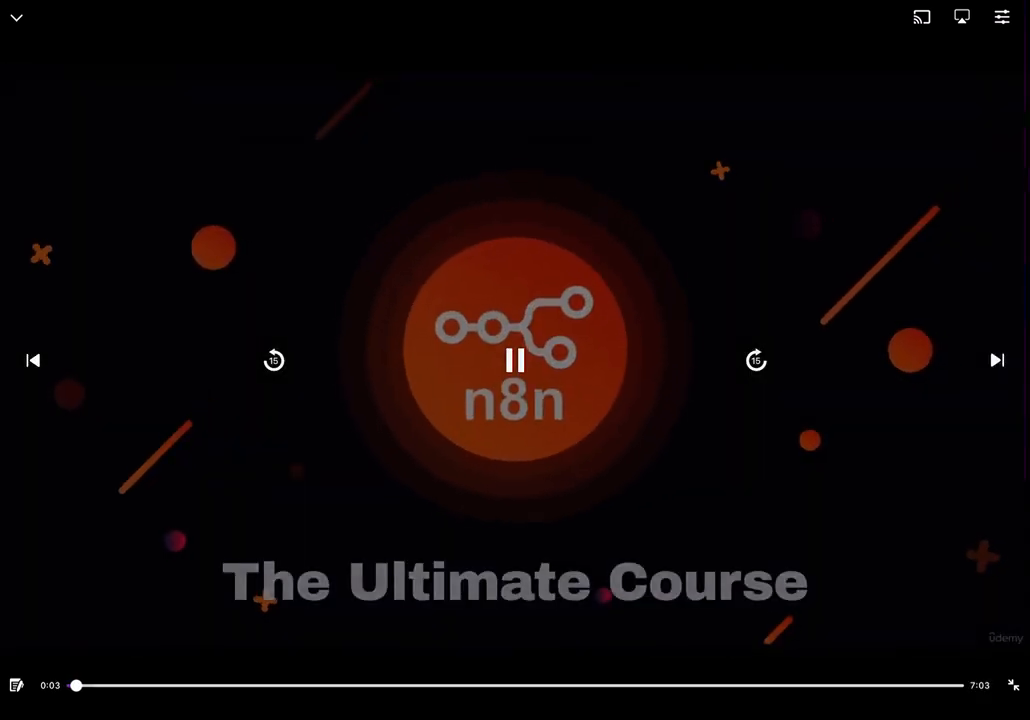
left_click(1013, 685)
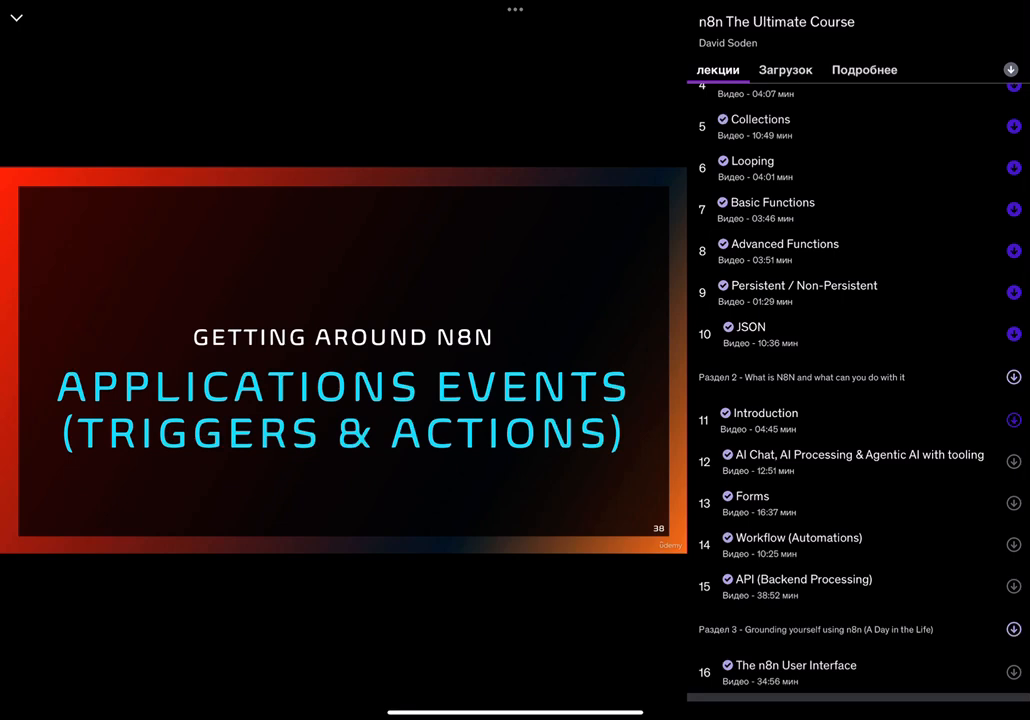
scroll(858, 400, "up", 3)
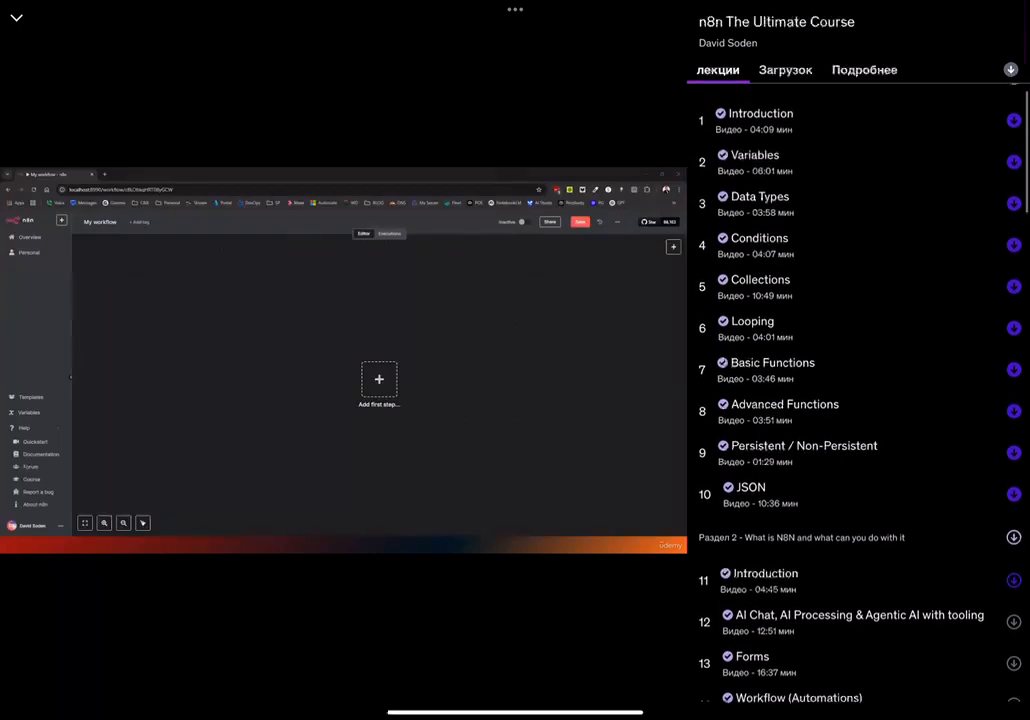
scroll(858, 400, "down", 5)
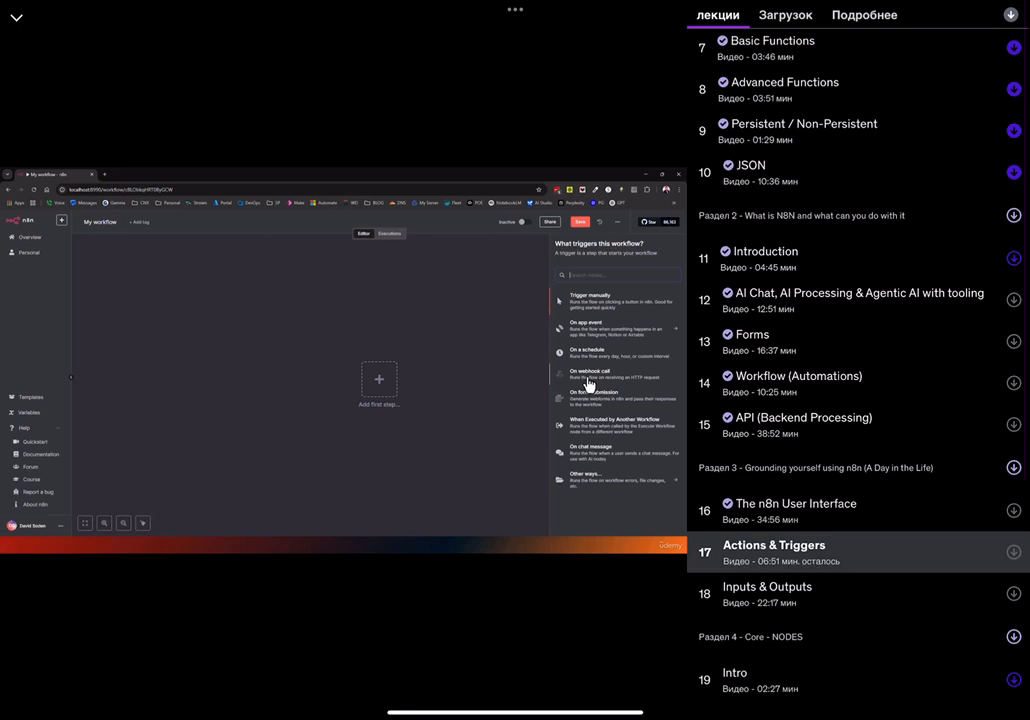
scroll(858, 400, "down", 2)
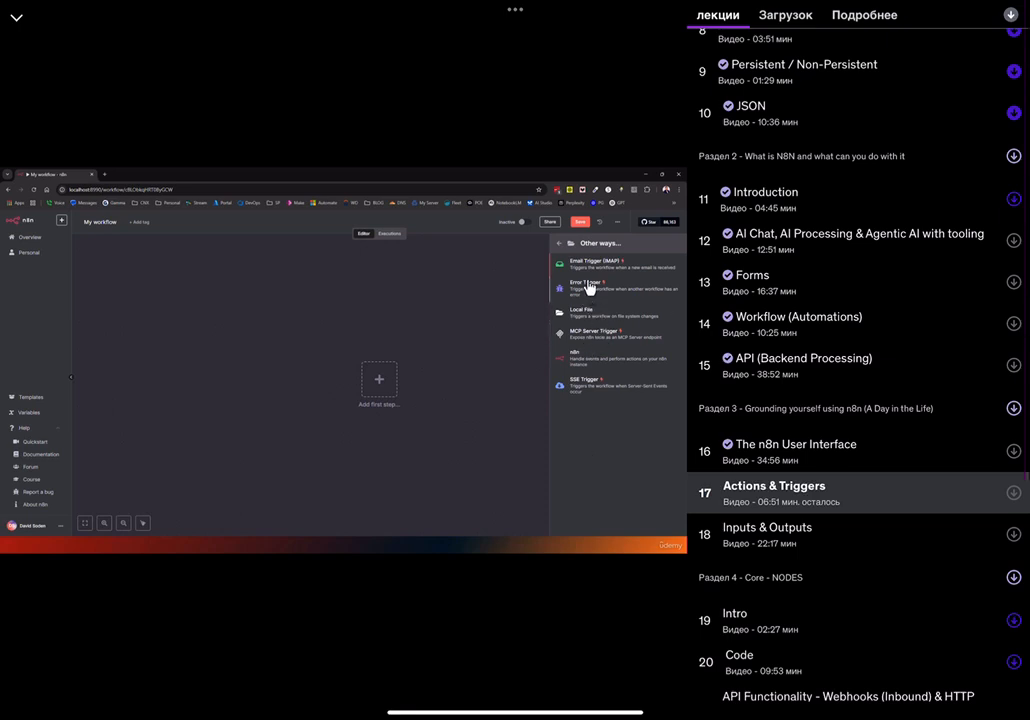
left_click(343, 360)
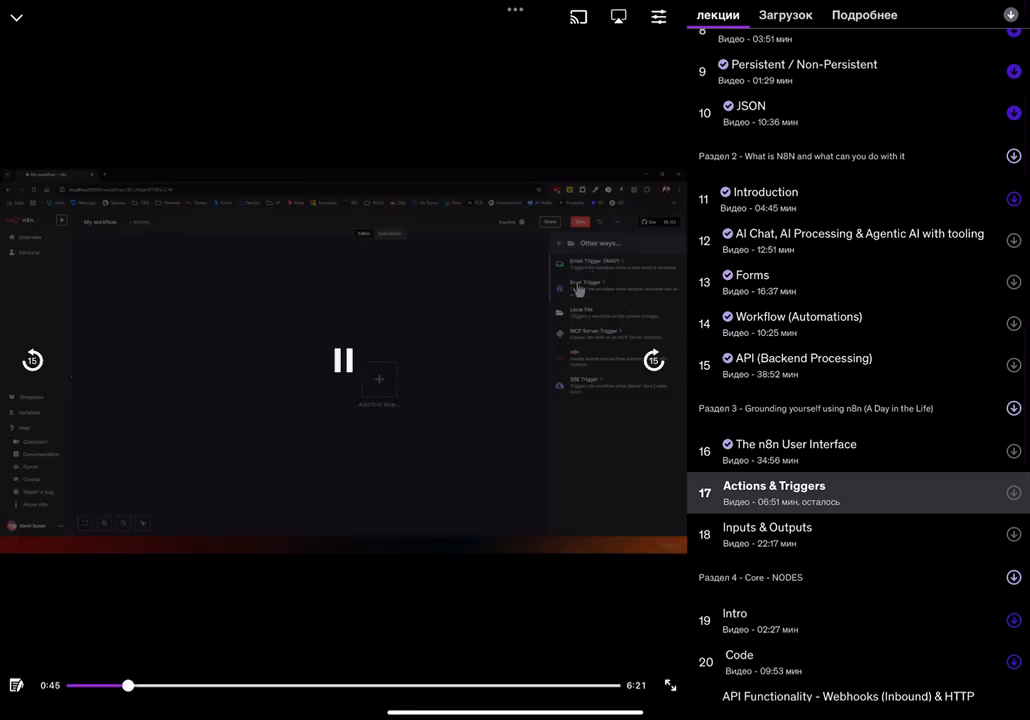
left_click(670, 685)
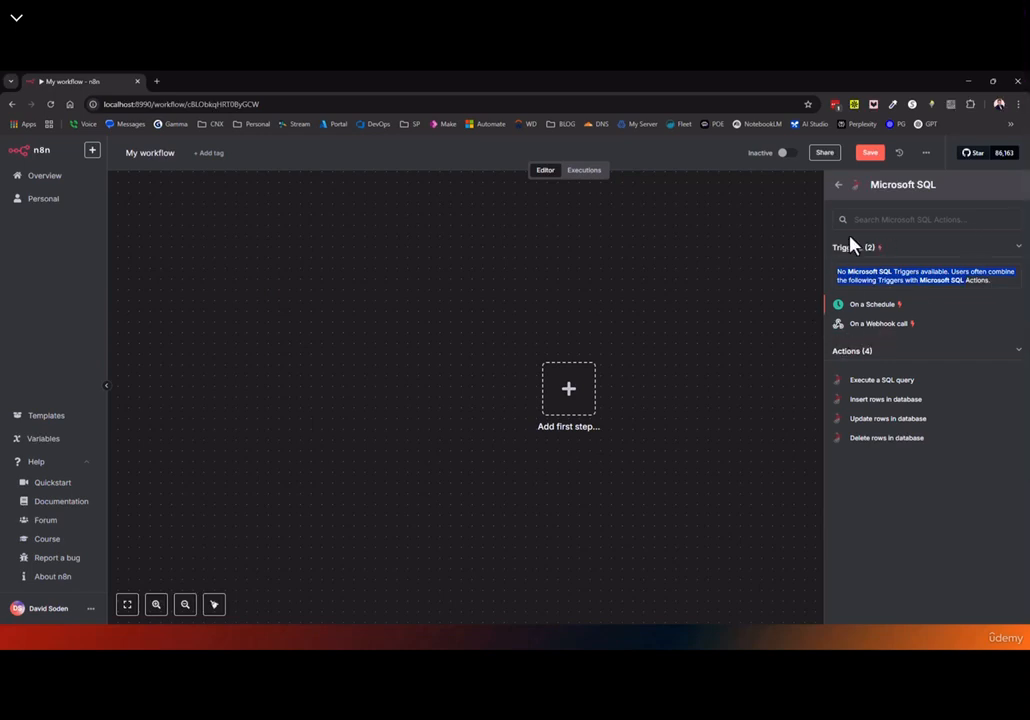
Go back to the trigger search, search 'google sheet', and open Google Sheets
mouse_move(862, 240)
left_click(838, 192)
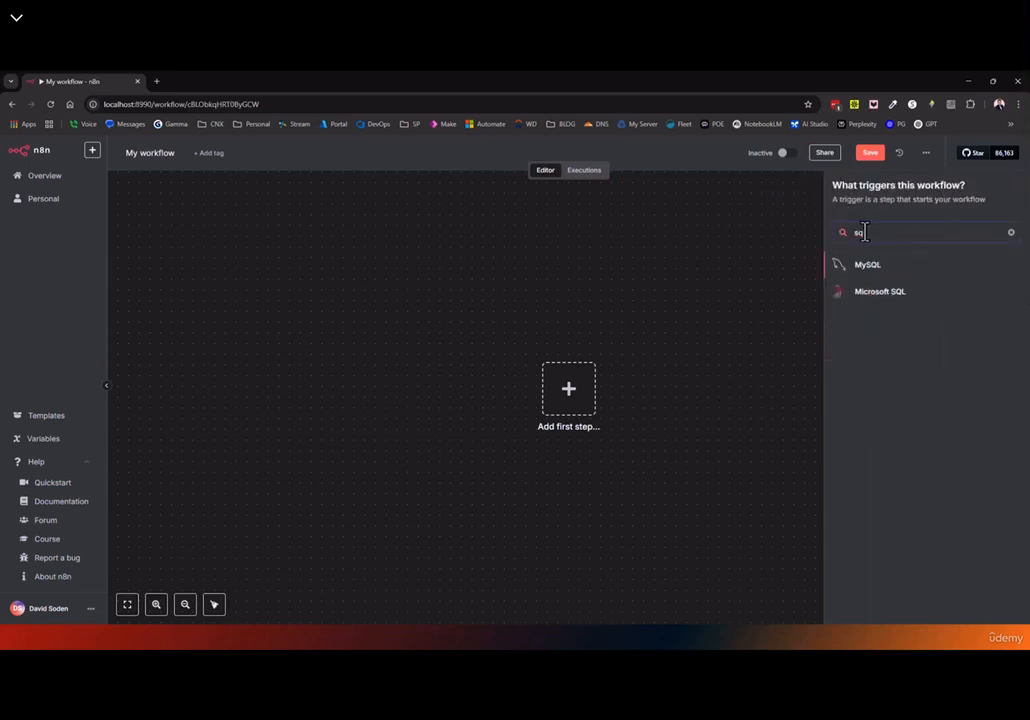
type("google sheet")
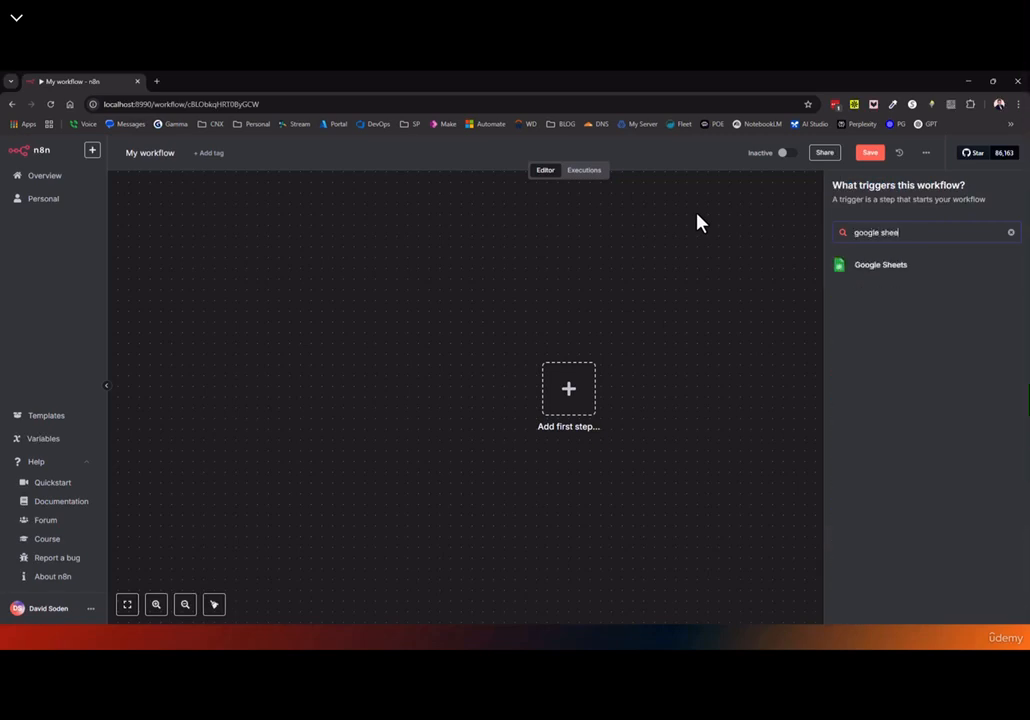
left_click(881, 267)
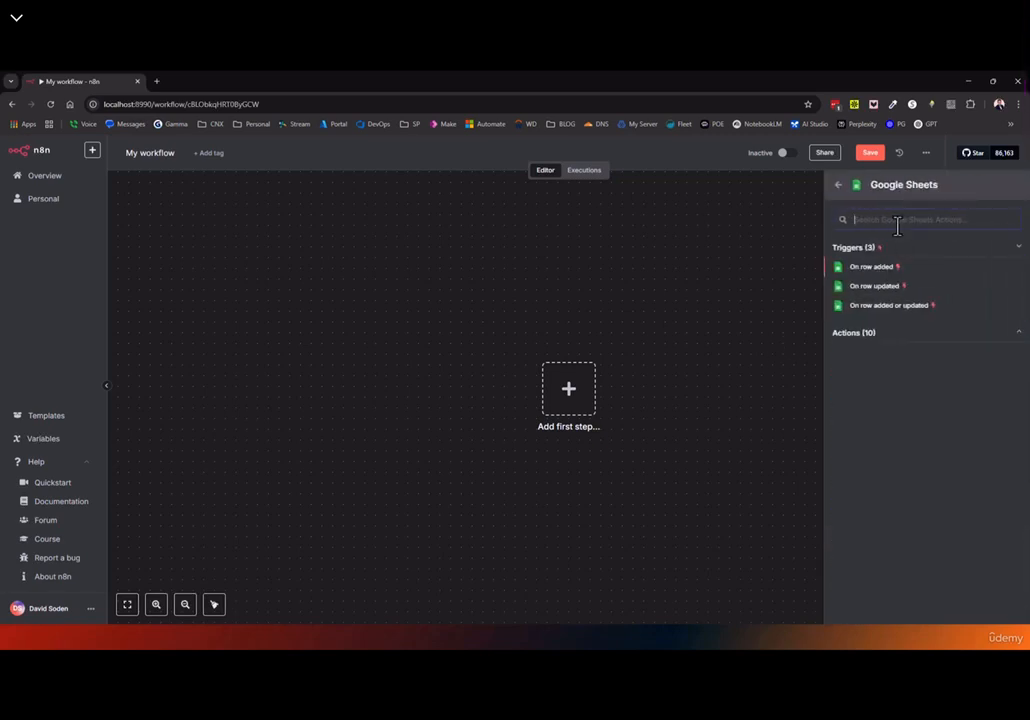
Expand the ten Google Sheets actions and scroll through the document and sheet actions
left_click(878, 340)
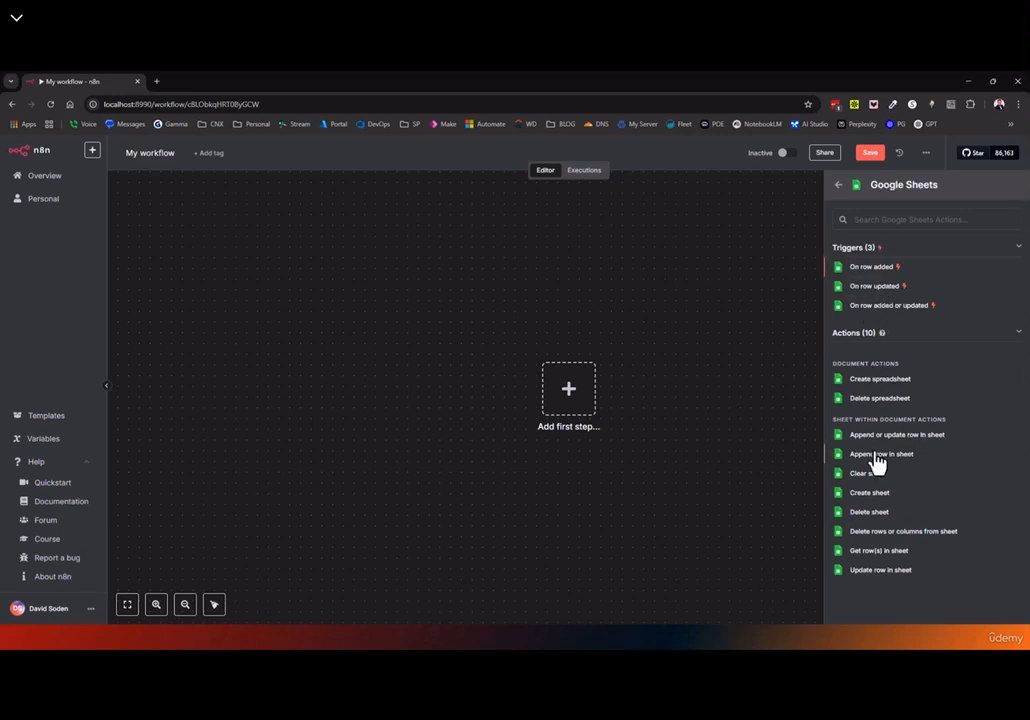
scroll(876, 462, "down", 1)
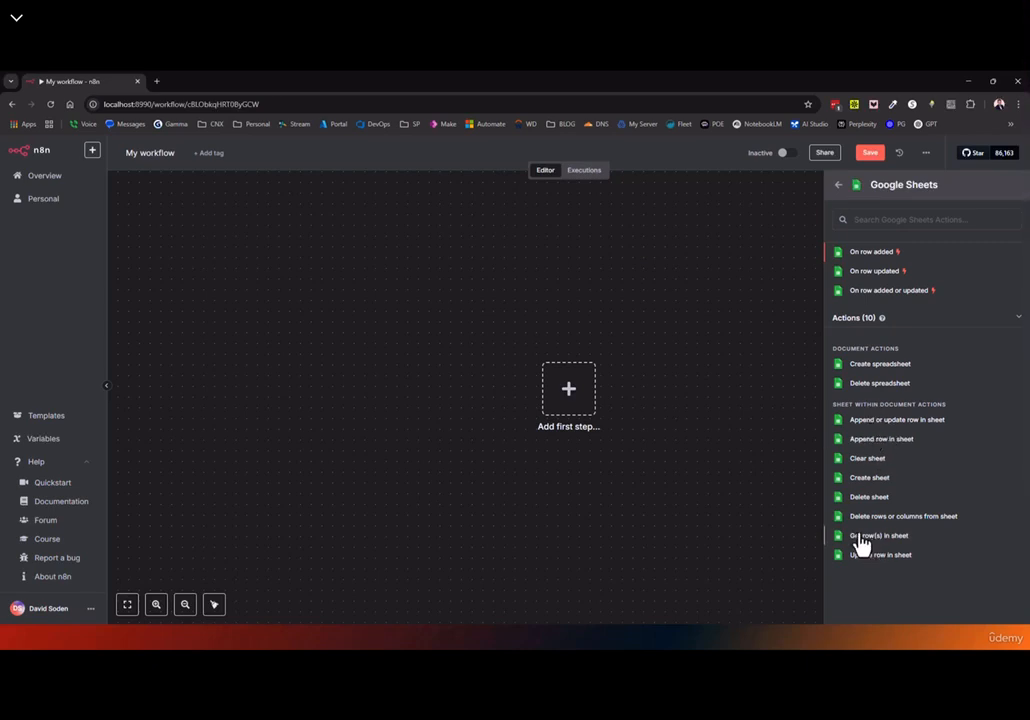
Add a Google Sheets 'On row added' trigger and return to the canvas
left_click(866, 253)
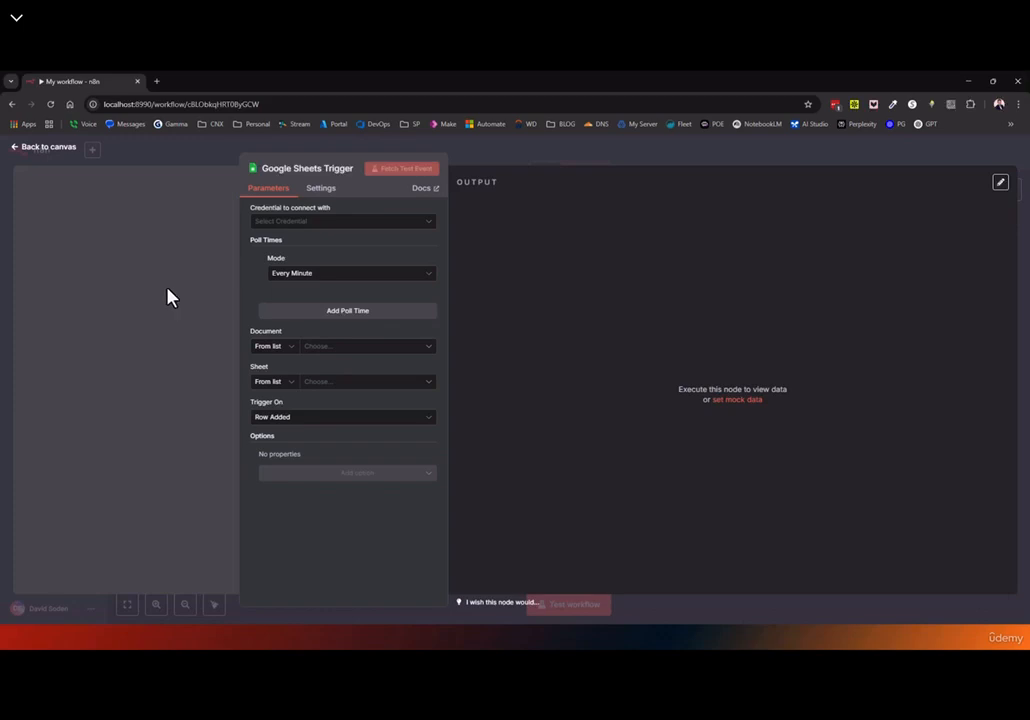
left_click(32, 149)
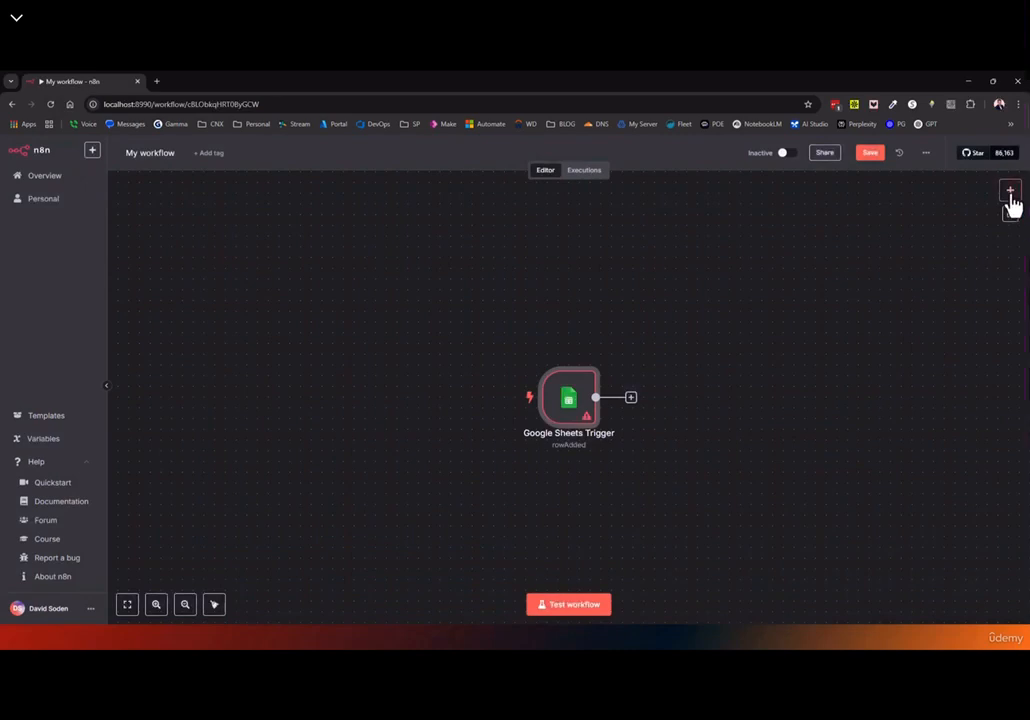
left_click(1009, 192)
Search 'sheet' and list Google Sheets actions as the step after the trigger
type("sheet")
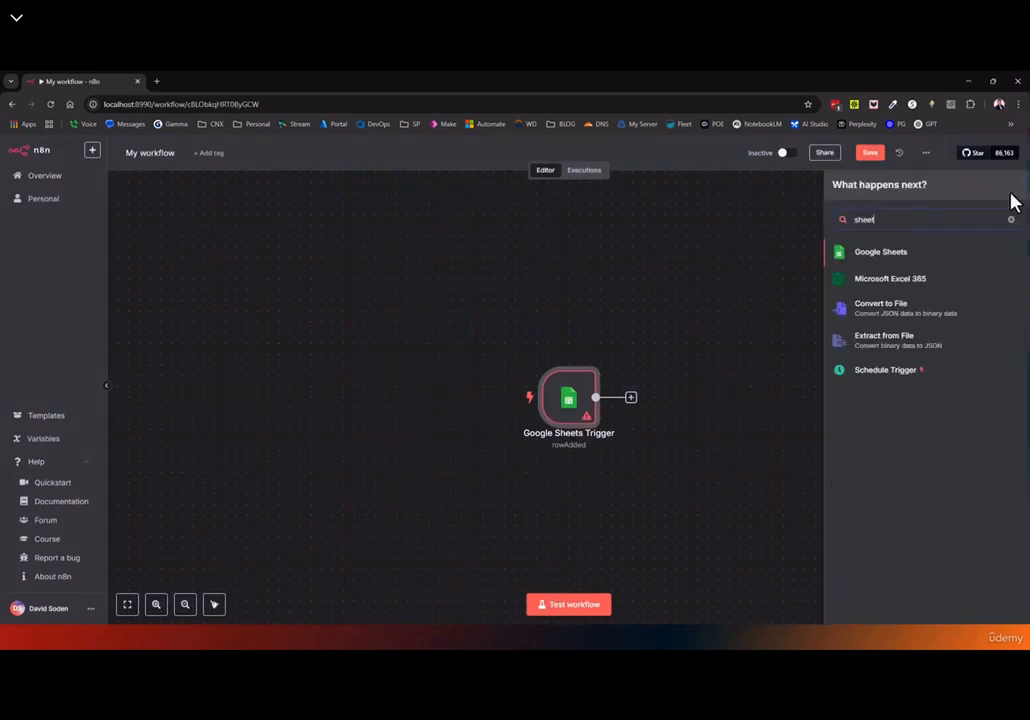
left_click(908, 256)
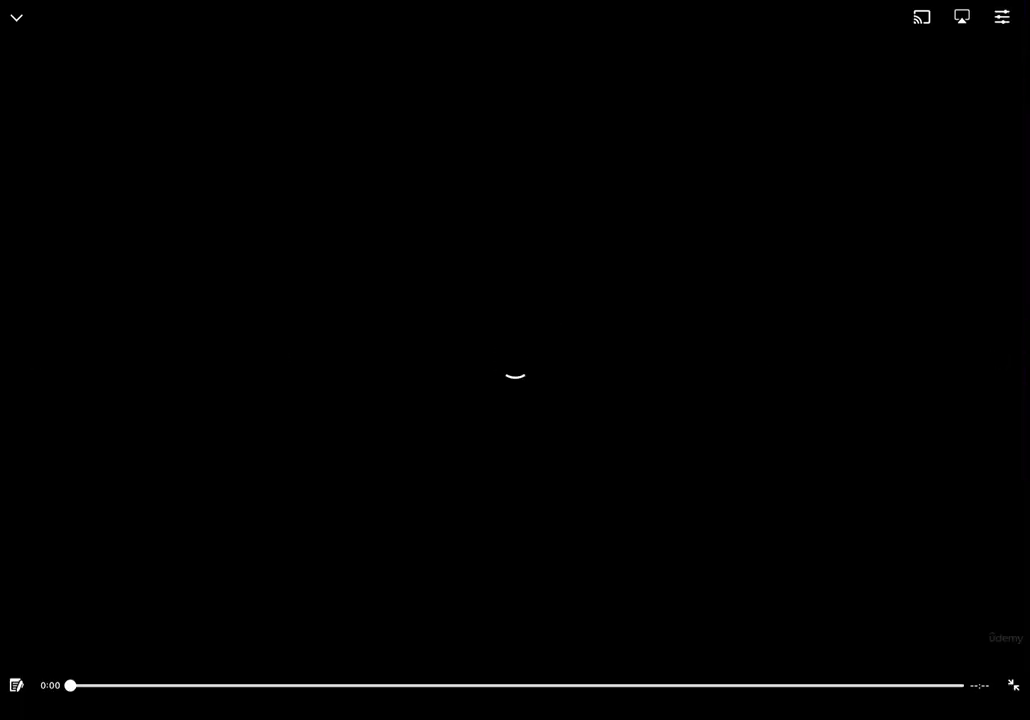
left_click(1013, 685)
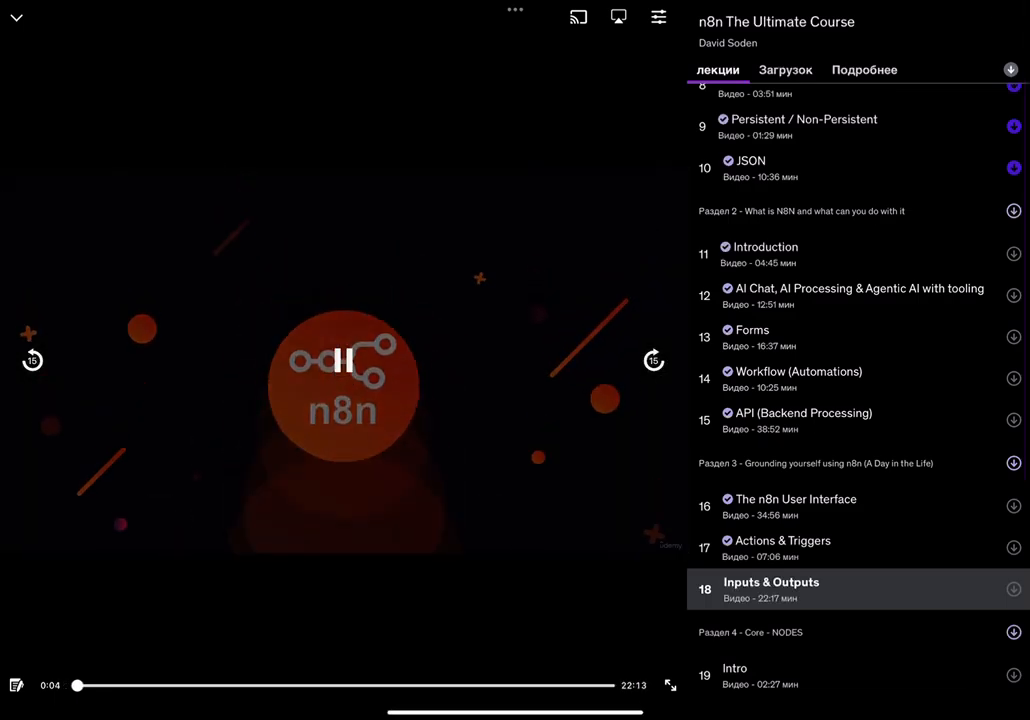
Play lecture 18 'Inputs & Outputs' in full screen
left_click(670, 685)
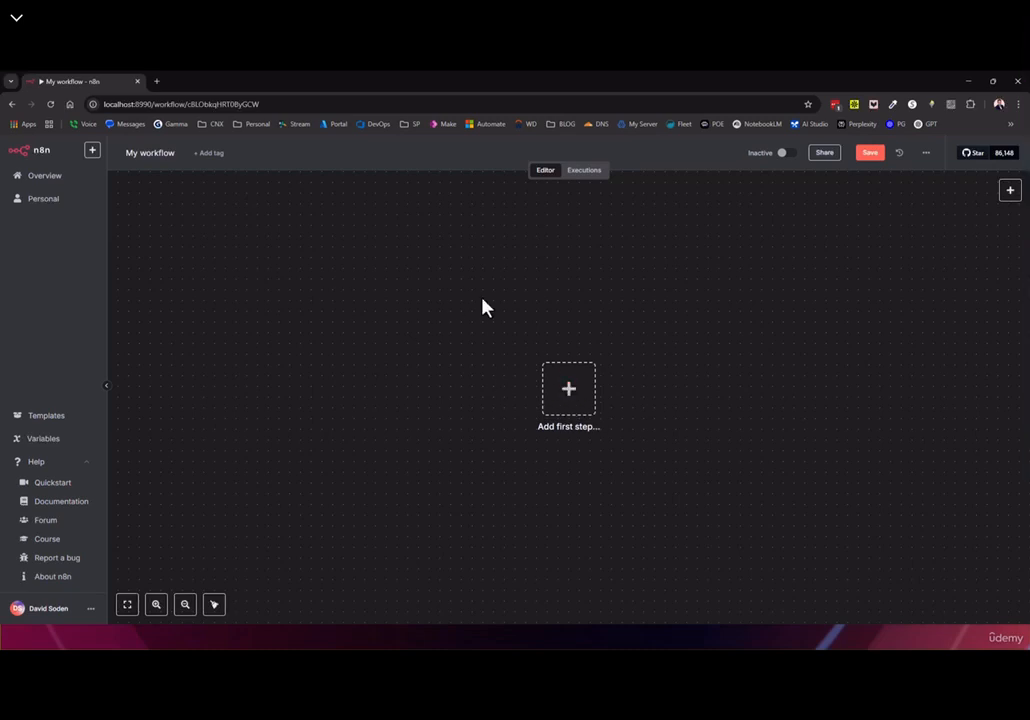
Start the workflow with a manual trigger
left_click(571, 395)
left_click(897, 272)
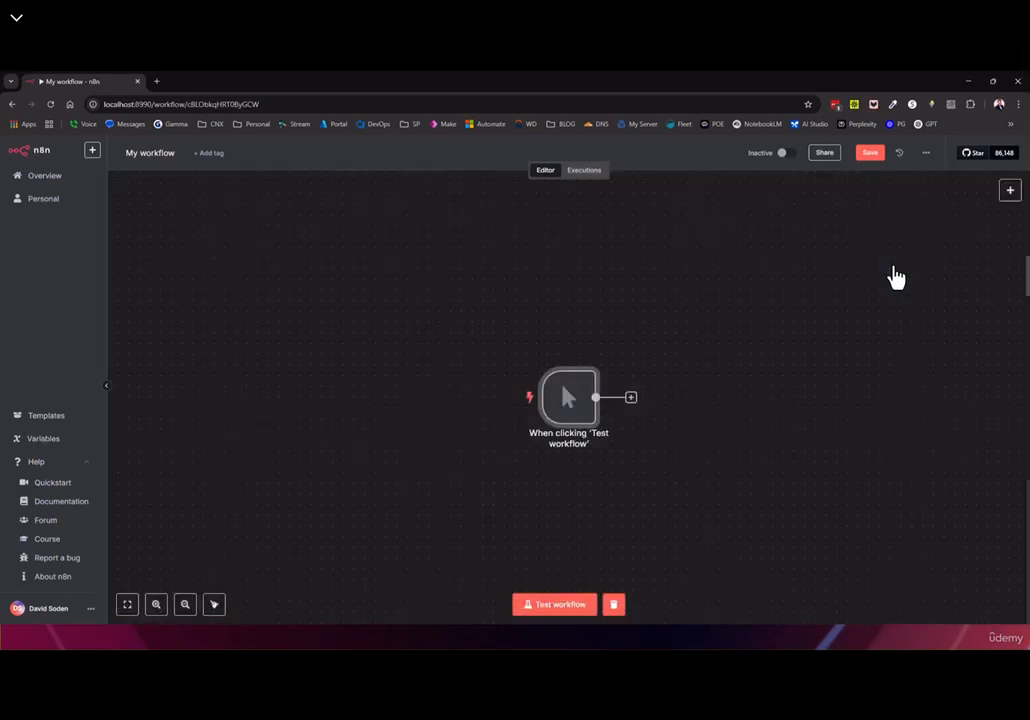
double_click(582, 409)
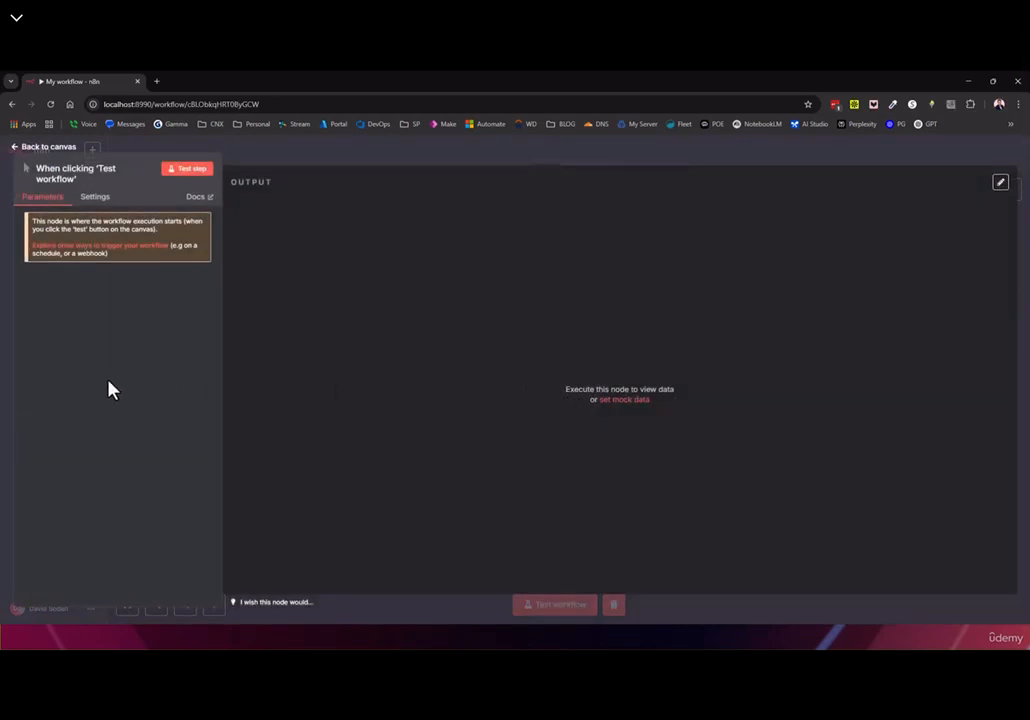
left_click(30, 148)
Add a Microsoft SQL 'Execute a SQL query' node after the trigger
left_click(1012, 194)
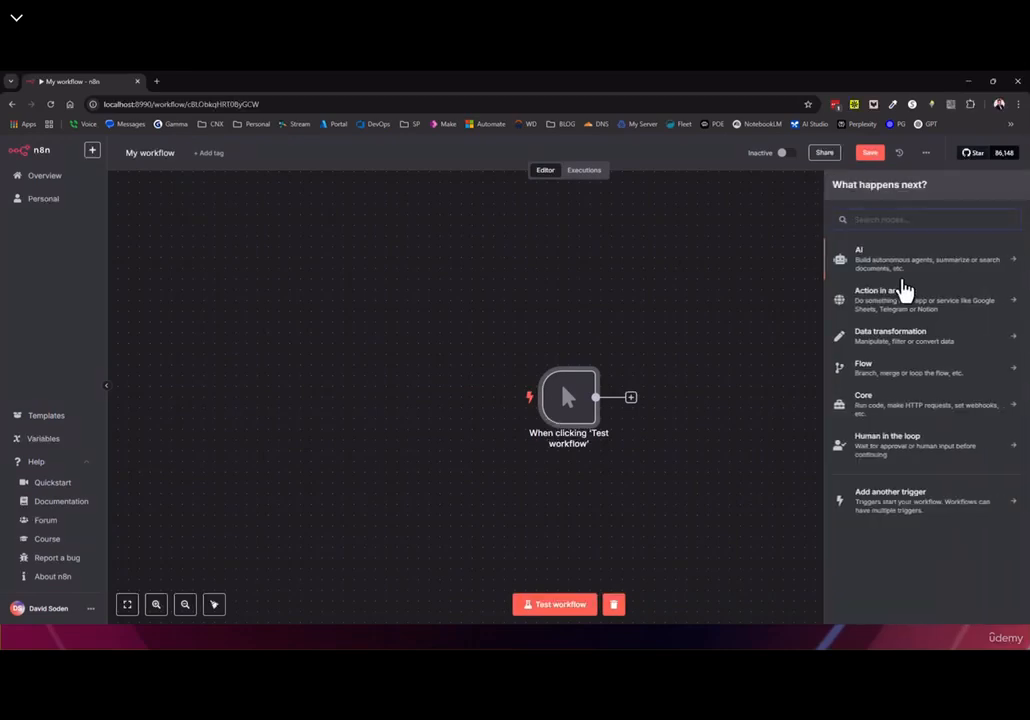
type("sql")
left_click(880, 278)
left_click(883, 280)
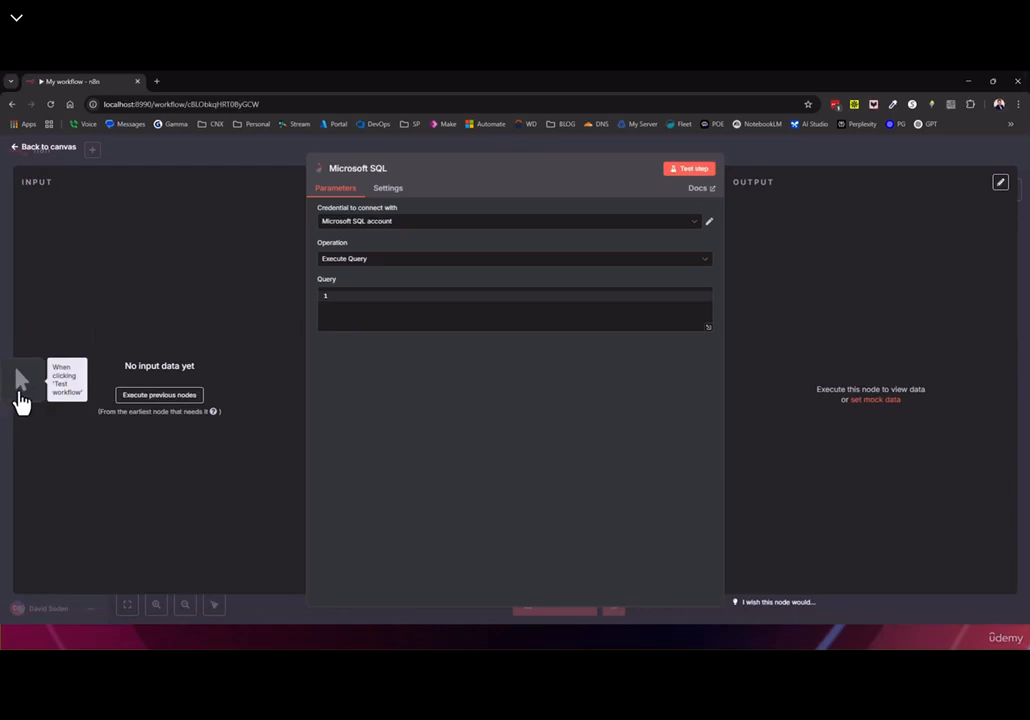
left_click(44, 147)
Add an Edit Fields (Set) node after Microsoft SQL, then open the SQL node's settings
left_click(749, 397)
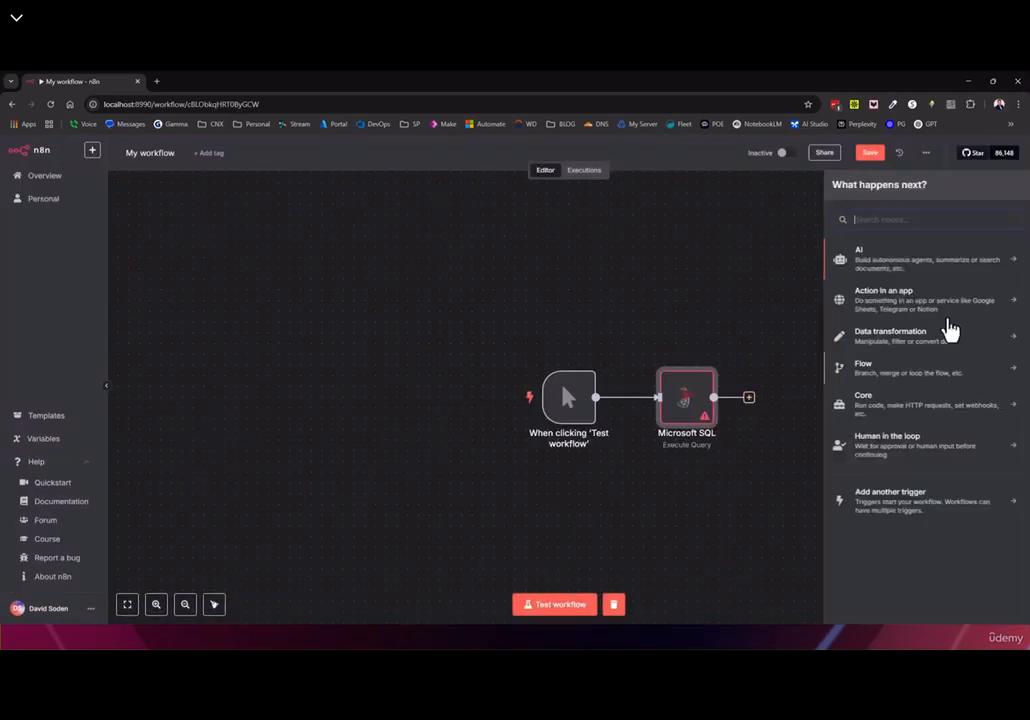
type("set")
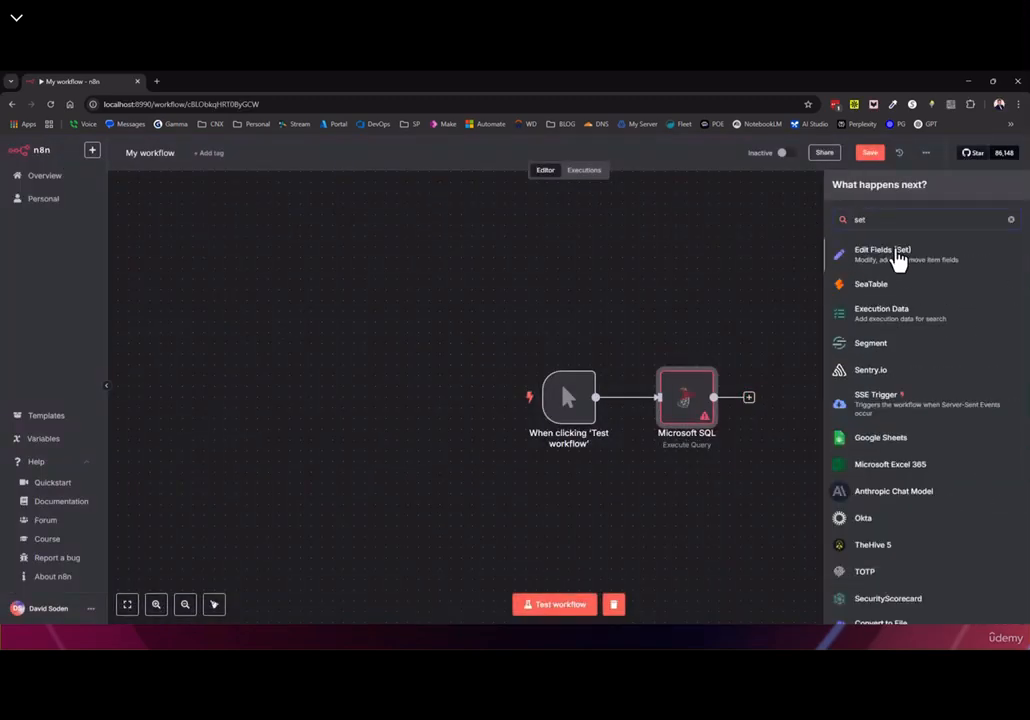
left_click(896, 256)
left_click(8, 392)
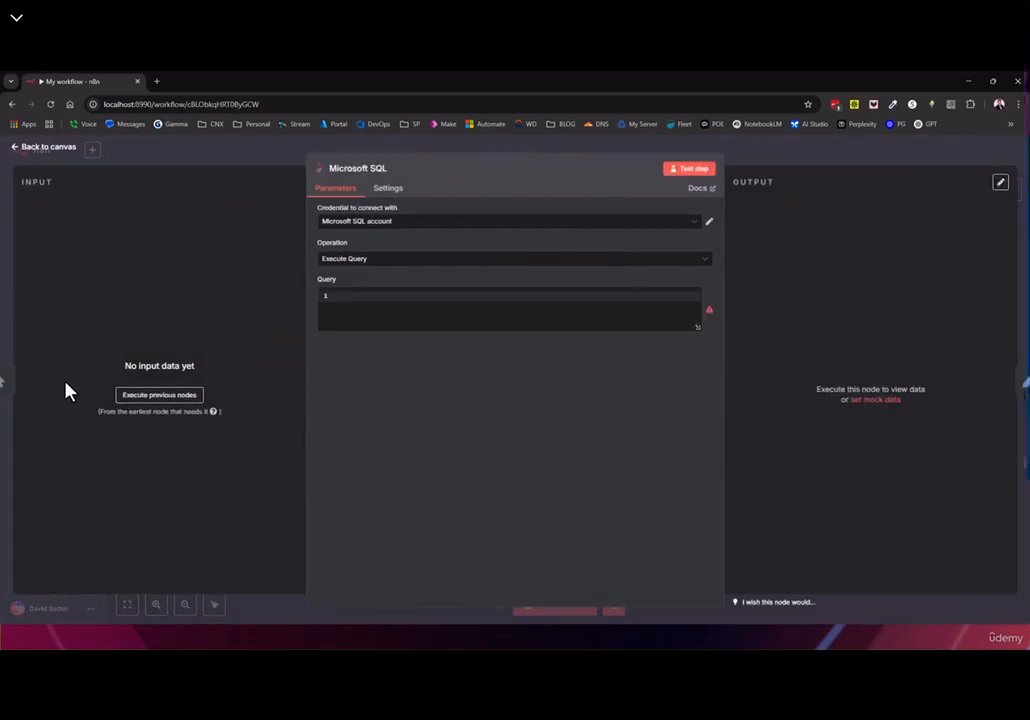
mouse_move(12, 395)
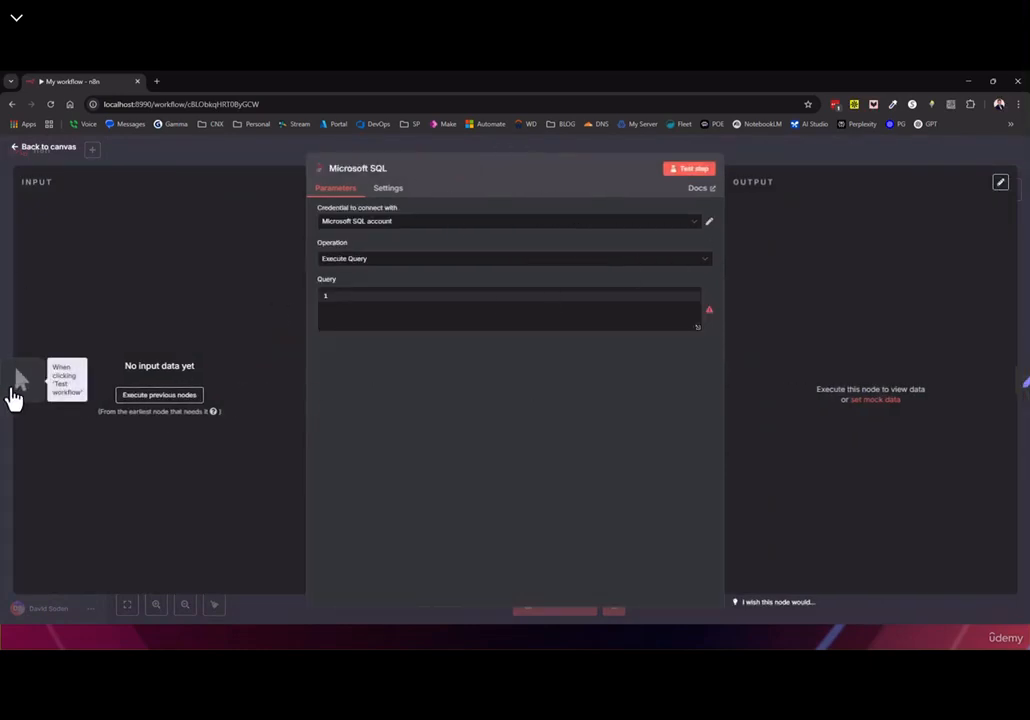
left_click(45, 147)
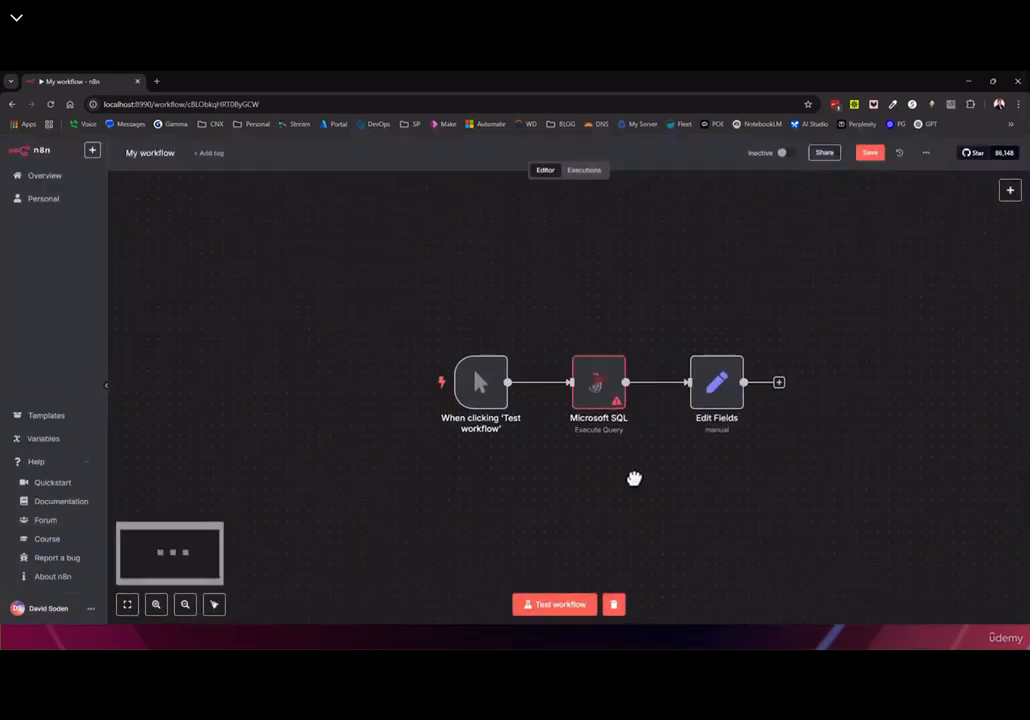
double_click(600, 395)
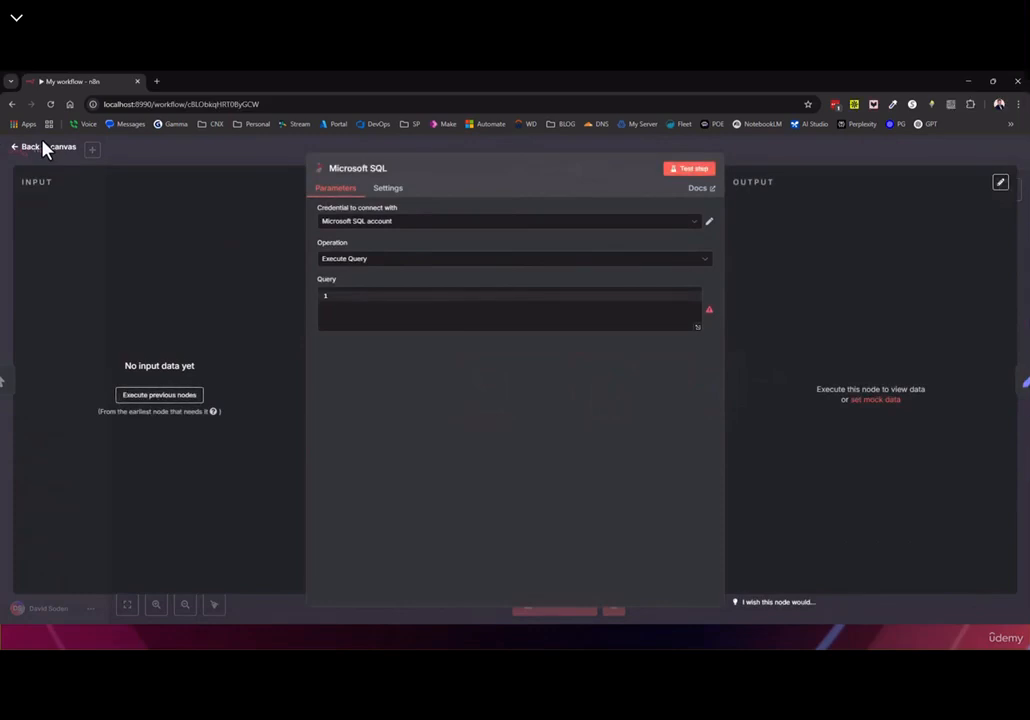
Inspect the Edit Fields and manual trigger node settings from the canvas
left_click(42, 147)
double_click(728, 386)
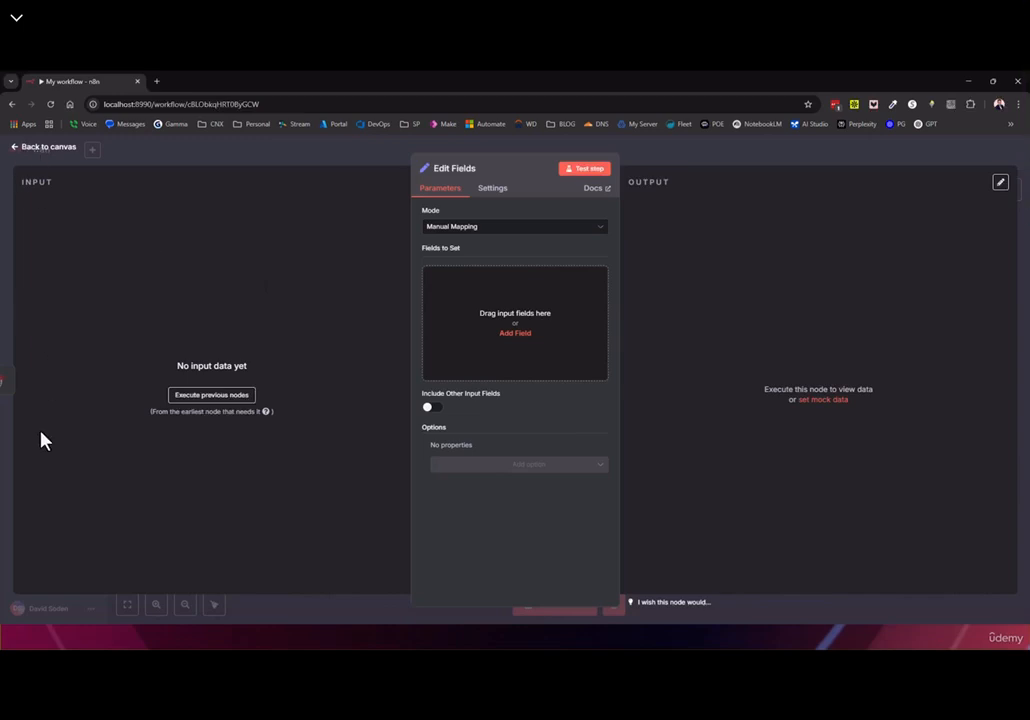
left_click(45, 150)
double_click(478, 380)
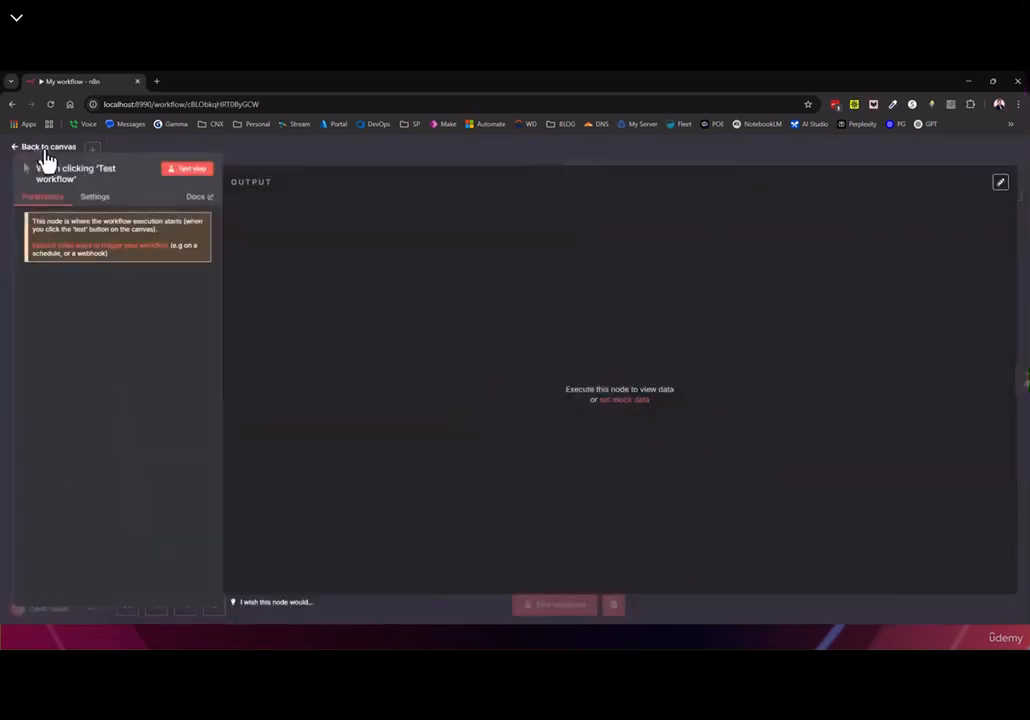
left_click(45, 152)
double_click(718, 388)
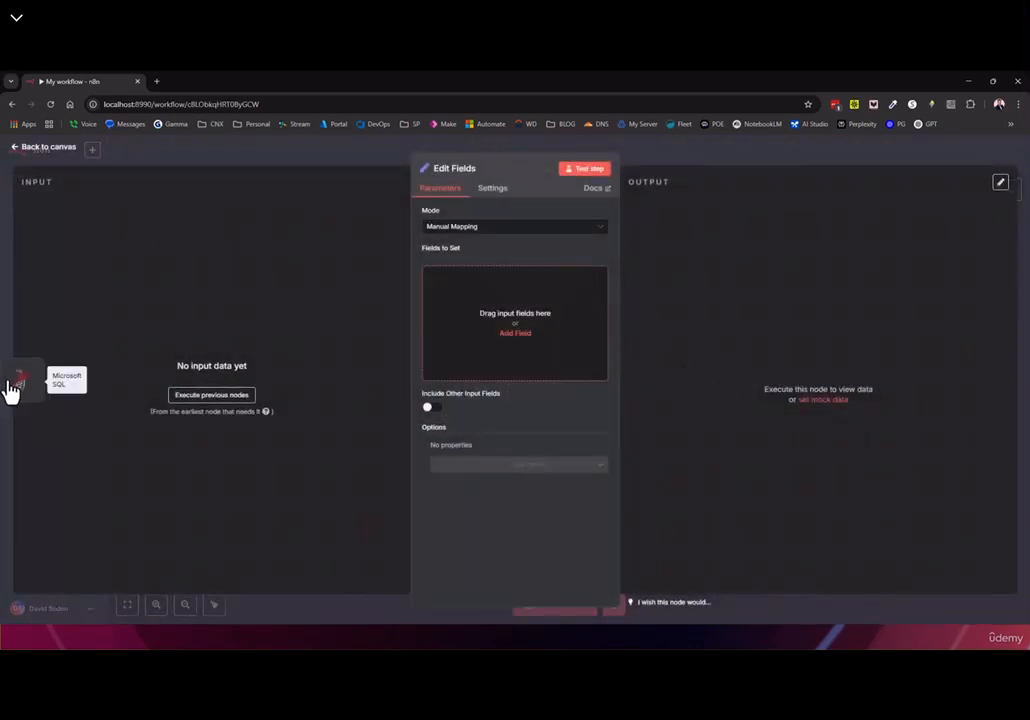
Step between trigger, Microsoft SQL and Edit Fields panels, then review the empty SQL query
left_click(25, 388)
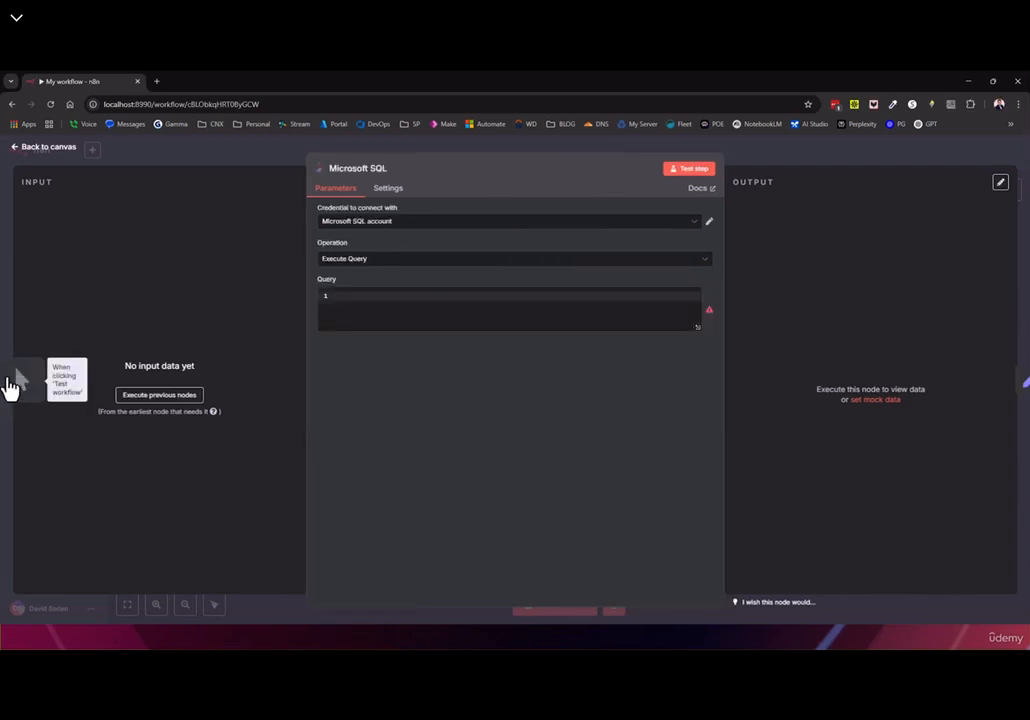
left_click(10, 388)
left_click(1022, 386)
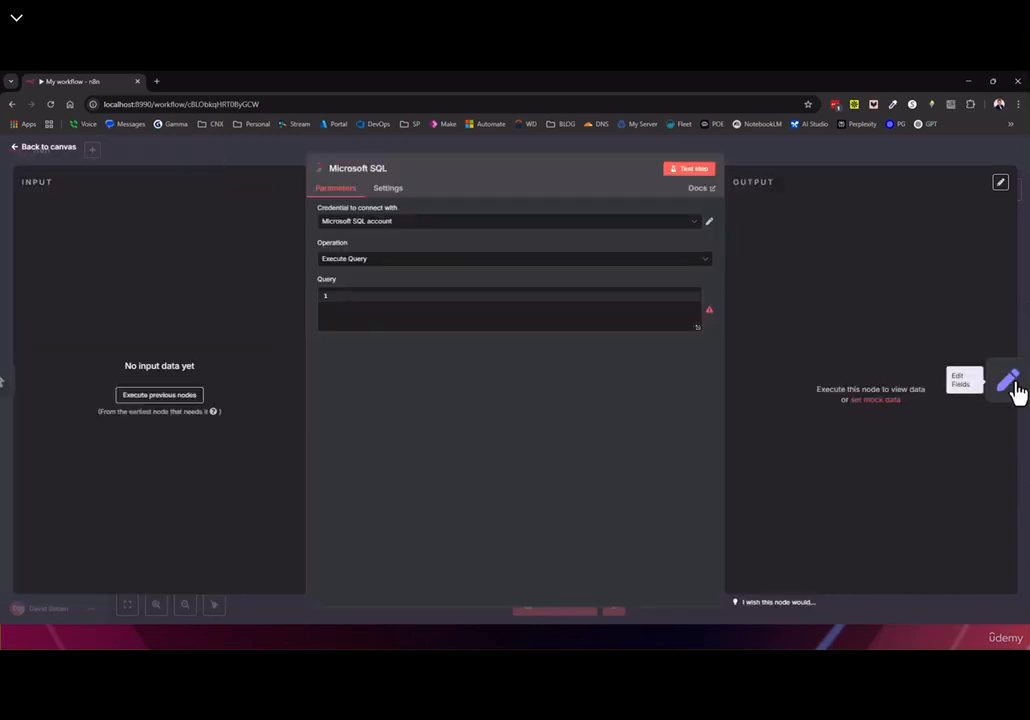
left_click(1019, 390)
left_click(46, 148)
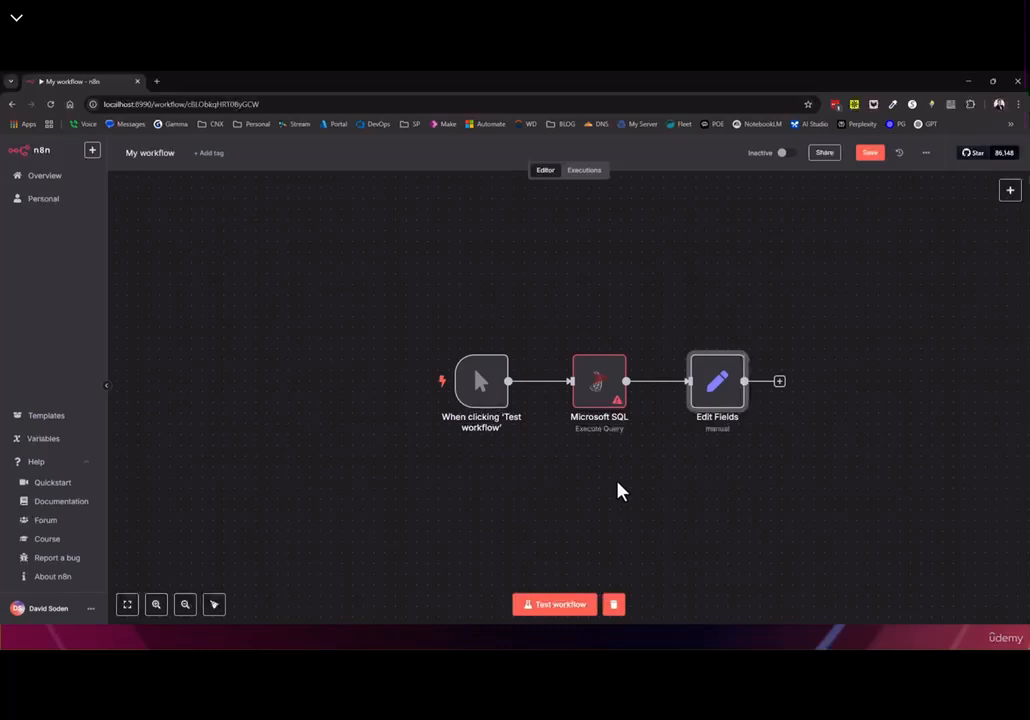
mouse_move(616, 423)
mouse_move(655, 423)
double_click(608, 400)
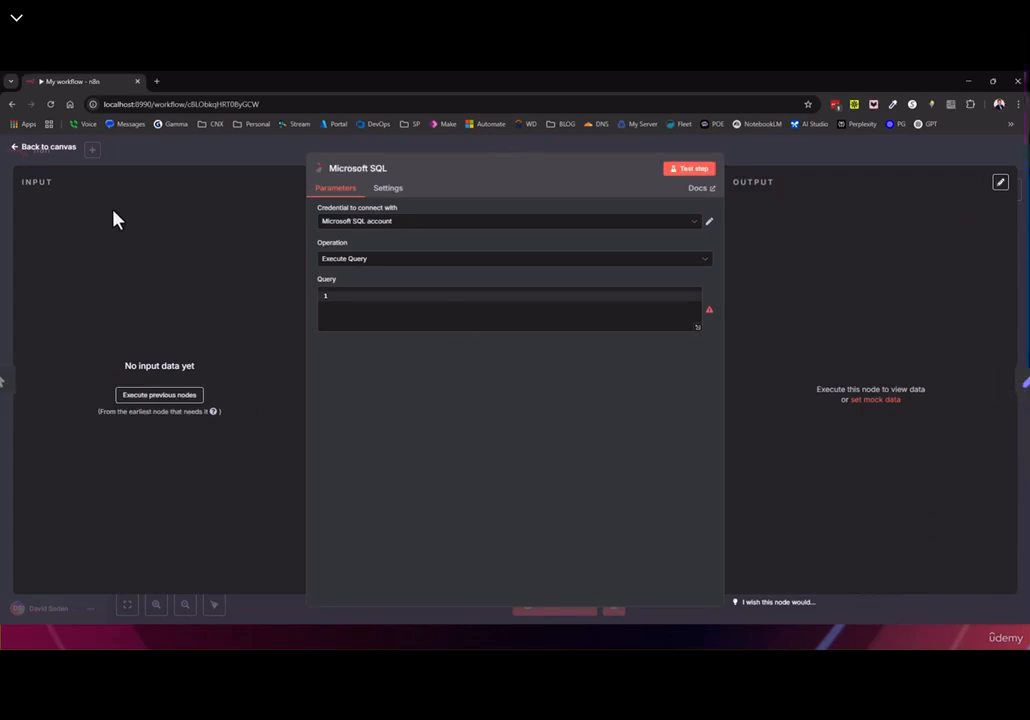
left_click(44, 150)
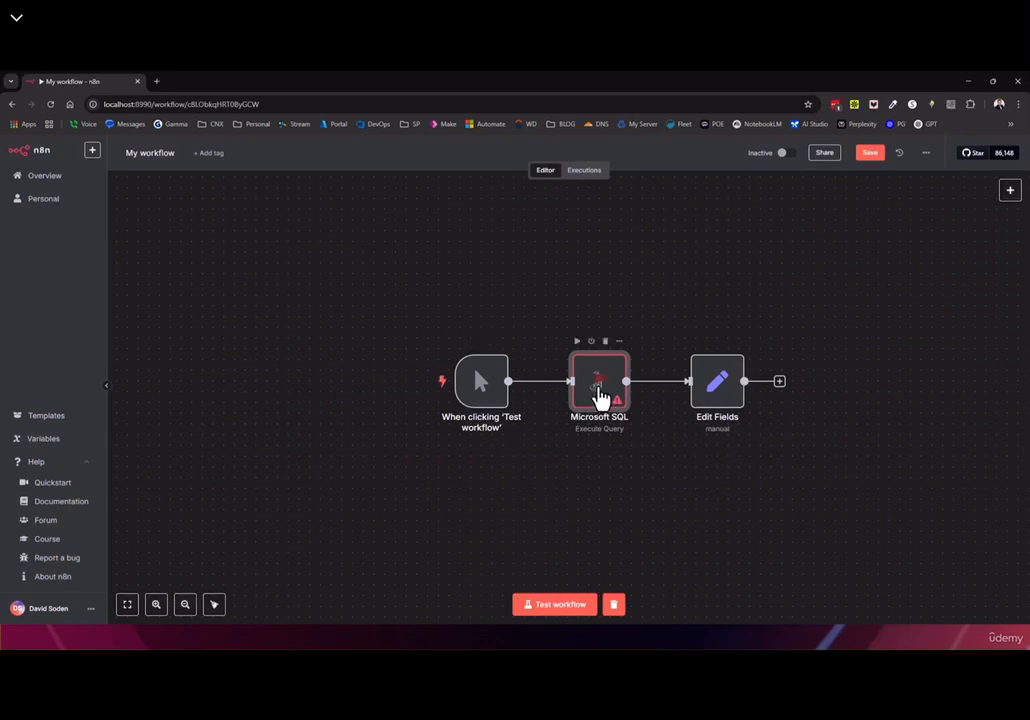
Enter 'select * from customers' as the SQL query and test it, returning 50 items
double_click(598, 398)
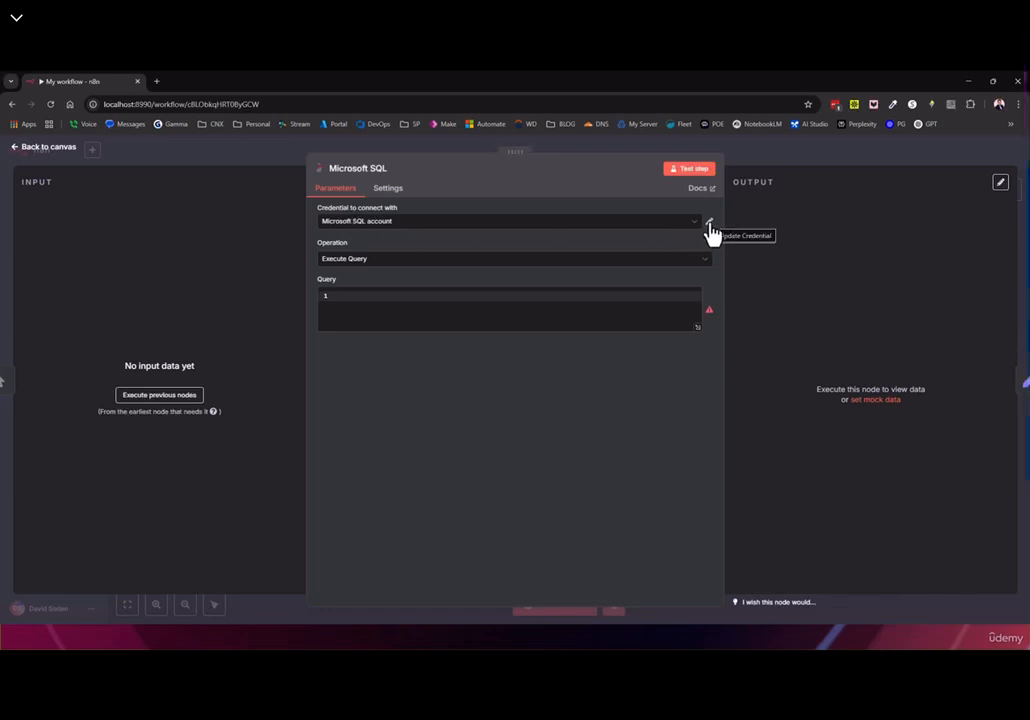
left_click(379, 300)
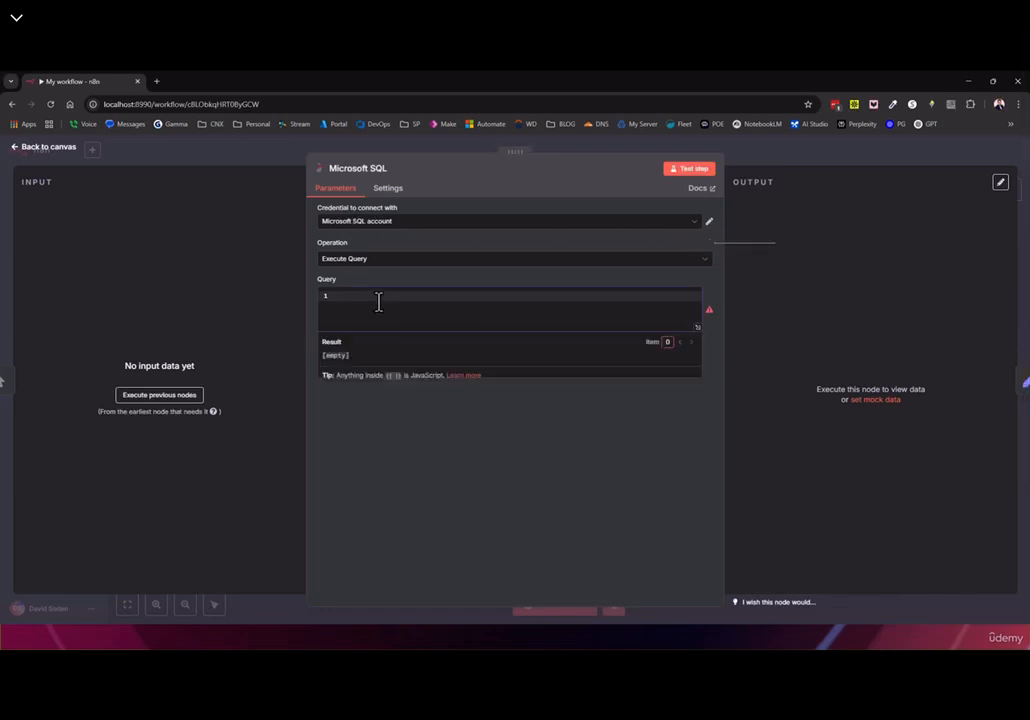
type("select * from ")
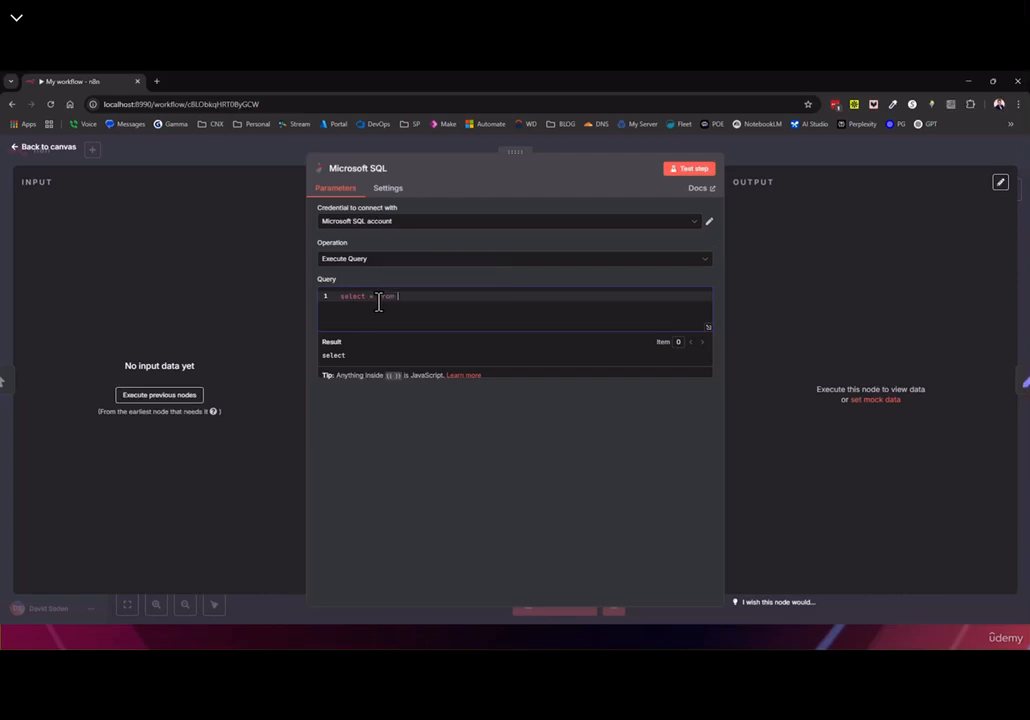
type("customers")
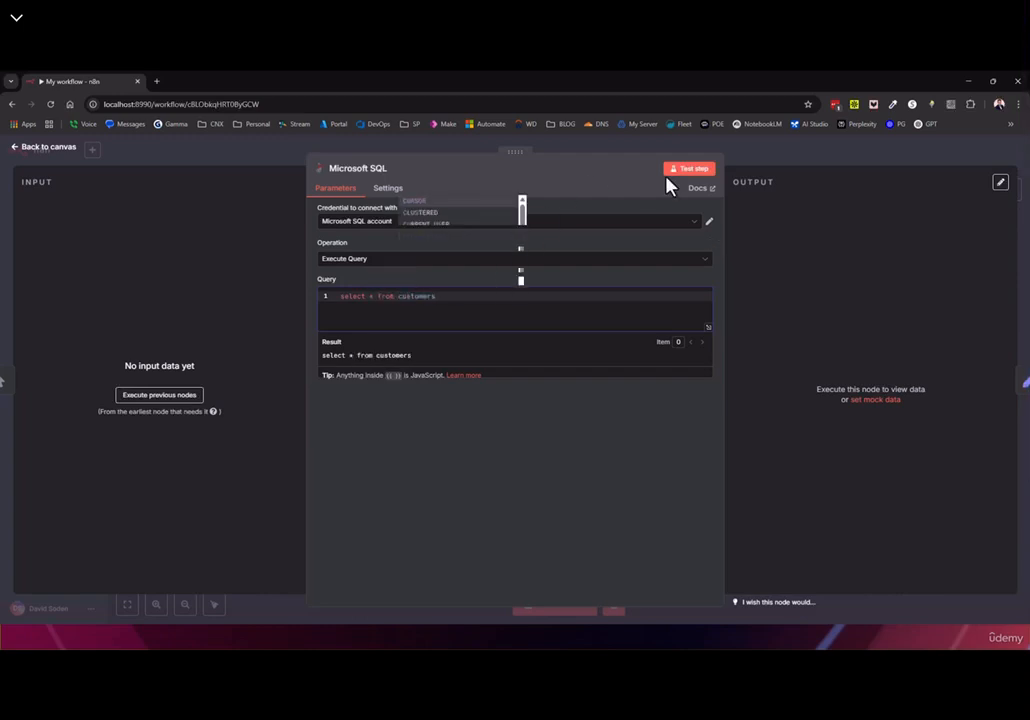
left_click(686, 170)
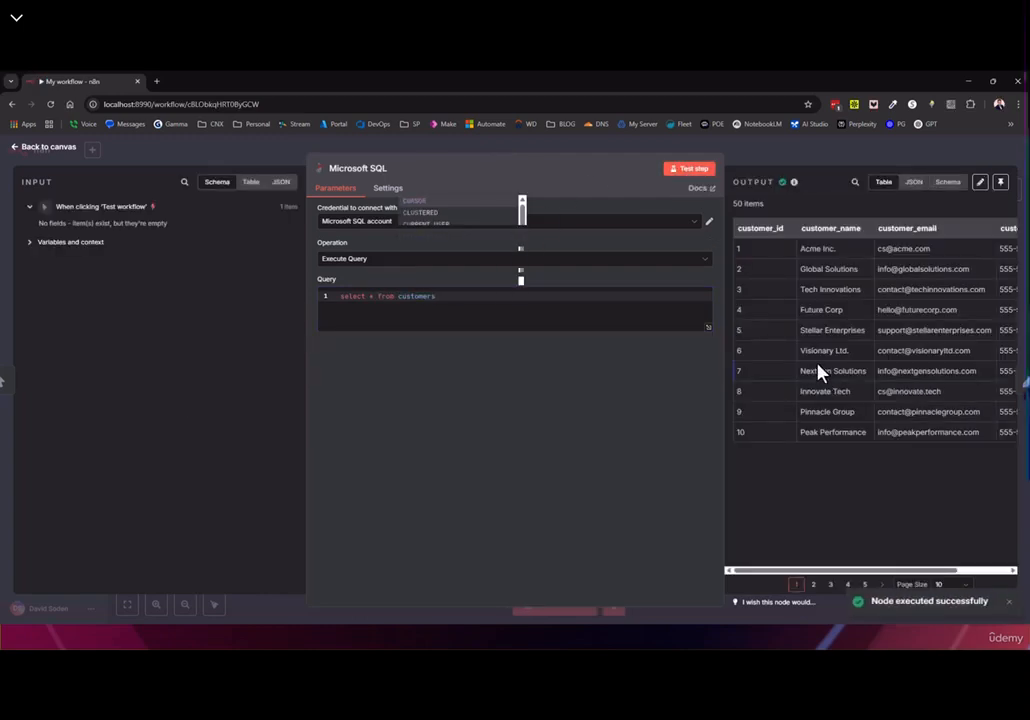
left_click(382, 298)
double_click(416, 297)
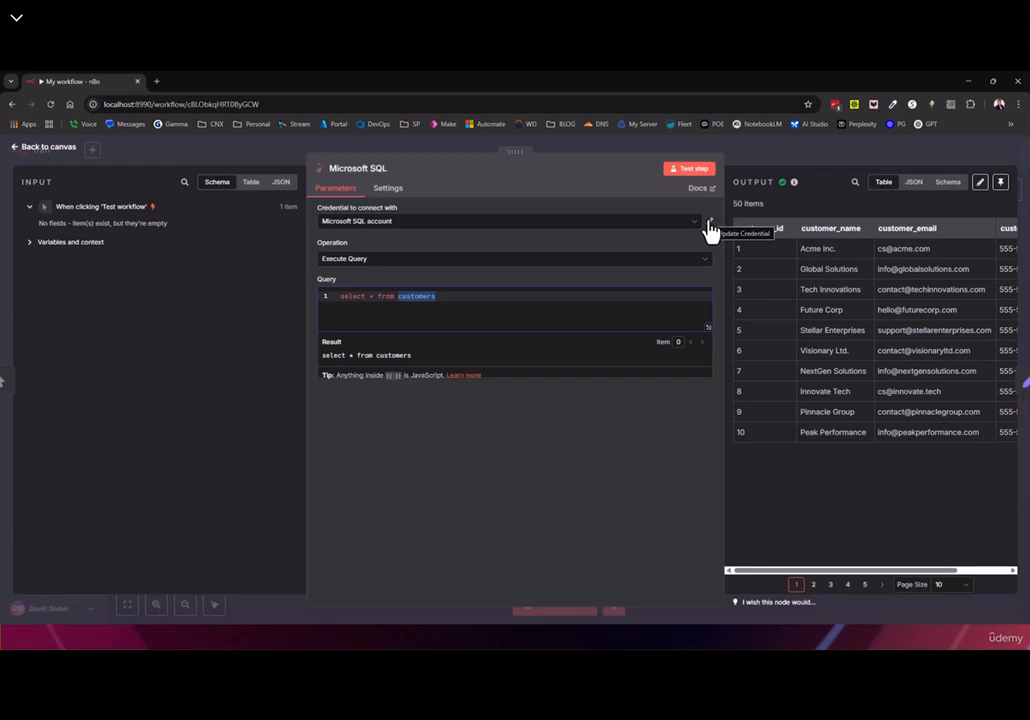
Rename the Microsoft SQL credential to MSSQL-LAB and save it
left_click(709, 224)
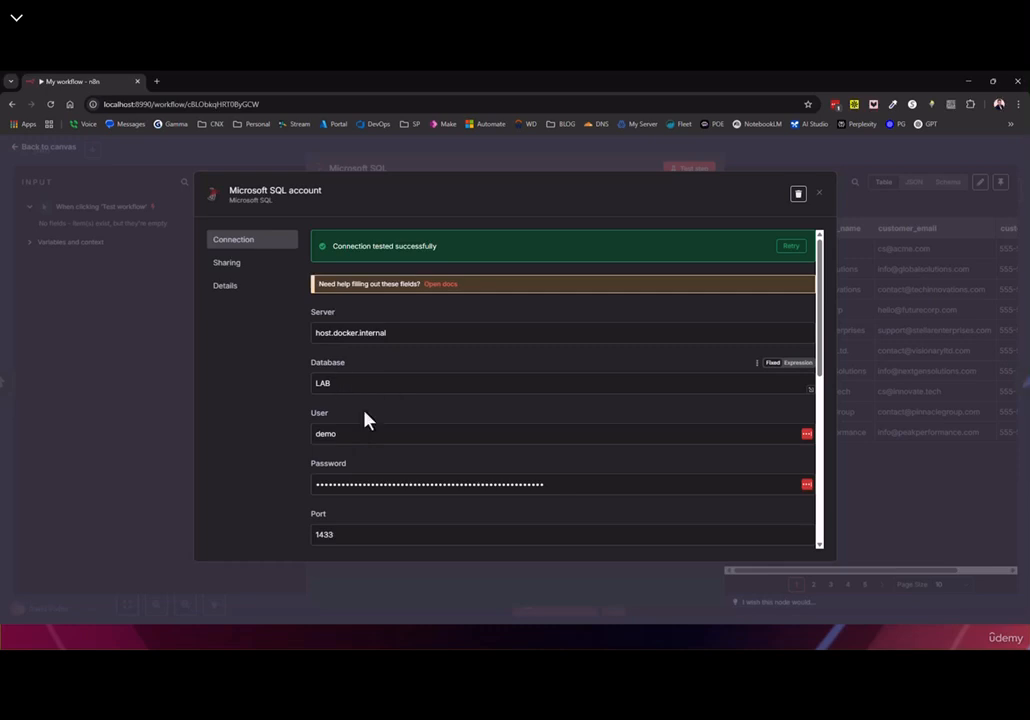
left_click_drag(340, 383, 311, 385)
left_click(294, 196)
left_click_drag(313, 194, 288, 196)
key("ctrl+a")
type("MSSQL-L")
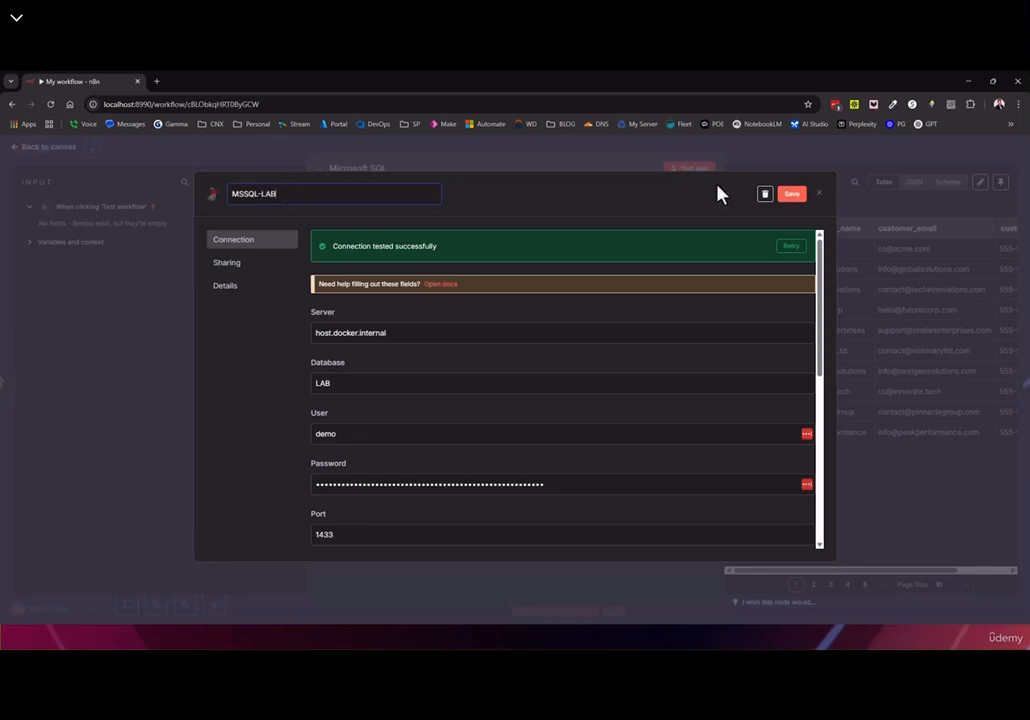
left_click(792, 196)
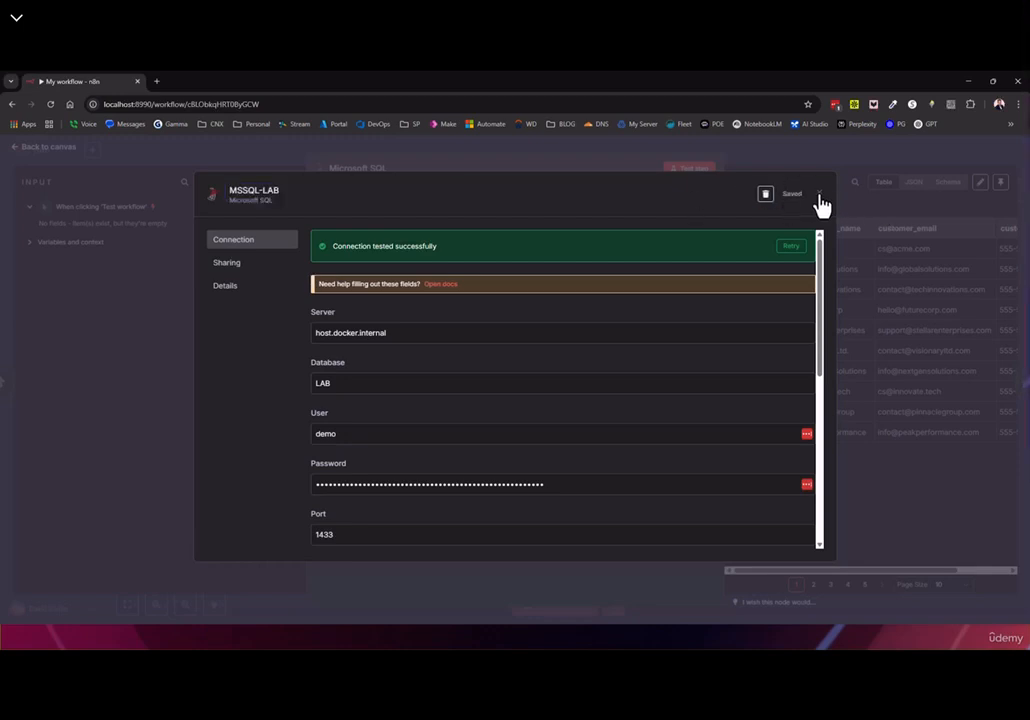
left_click(819, 194)
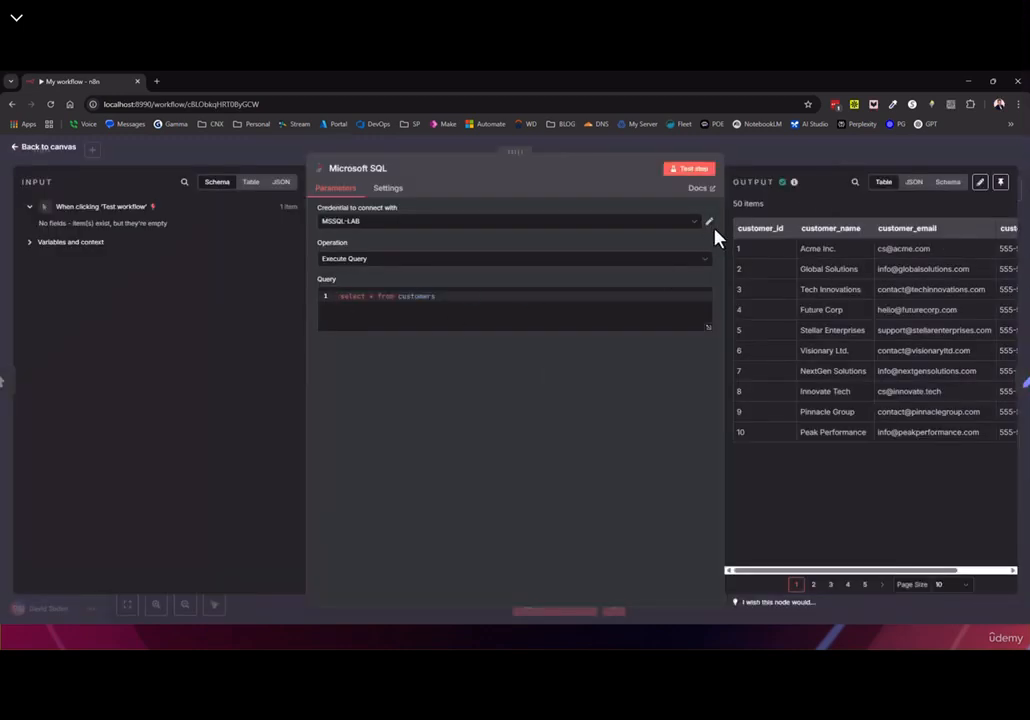
Reopen MSSQL-LAB to review its server host.docker.internal, then close it
left_click(710, 223)
left_click_drag(391, 337, 228, 352)
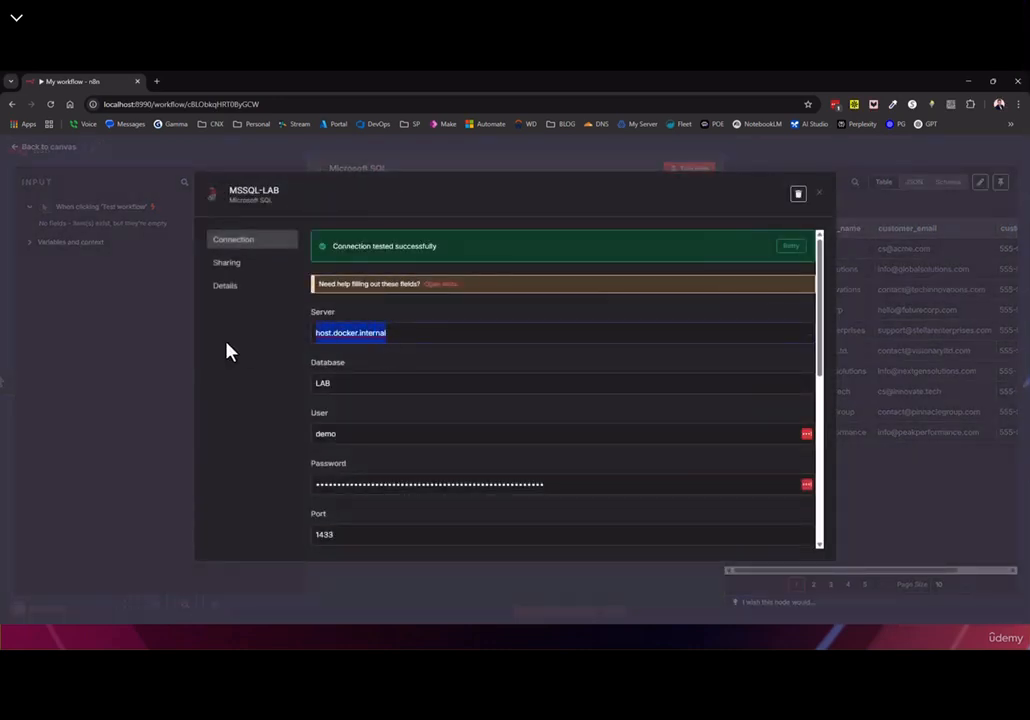
left_click(401, 336)
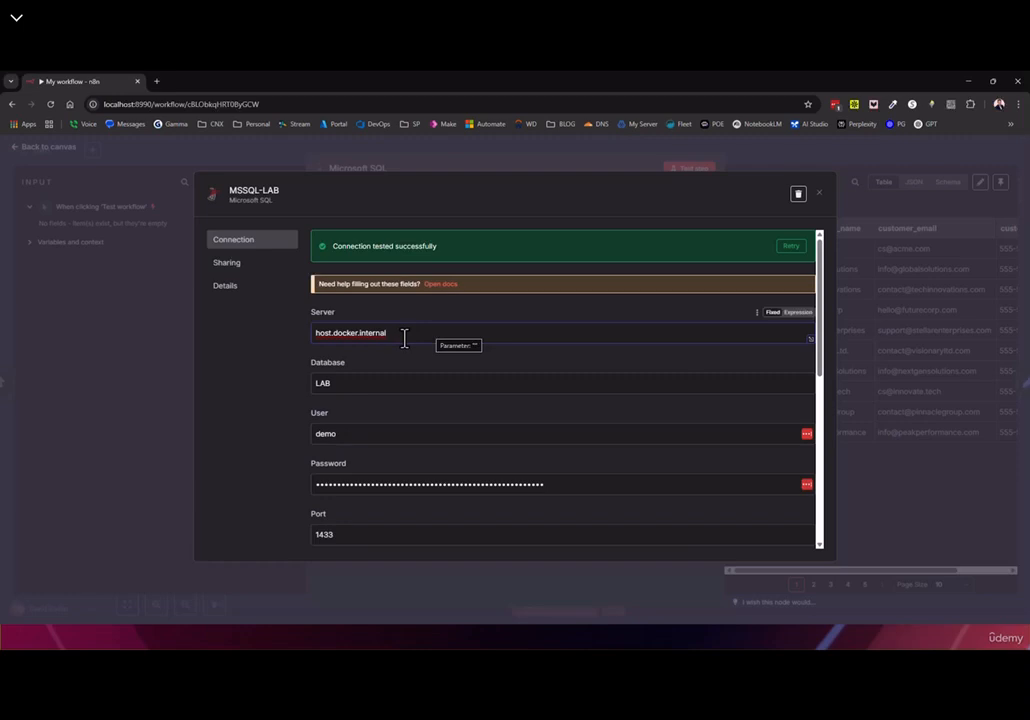
left_click_drag(403, 338, 301, 340)
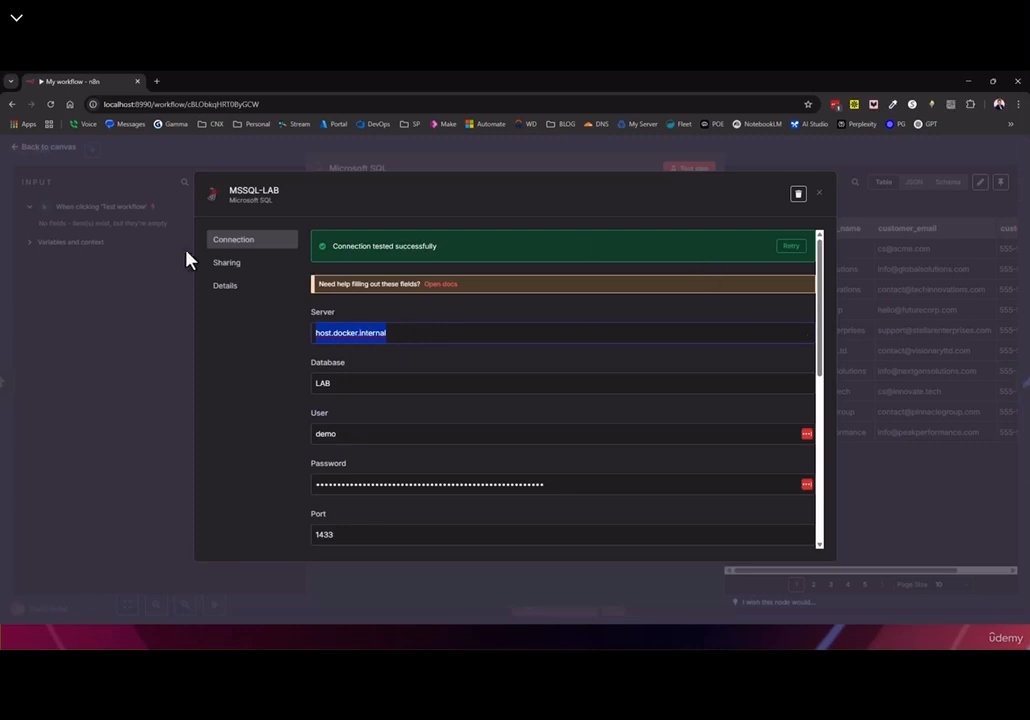
left_click(820, 194)
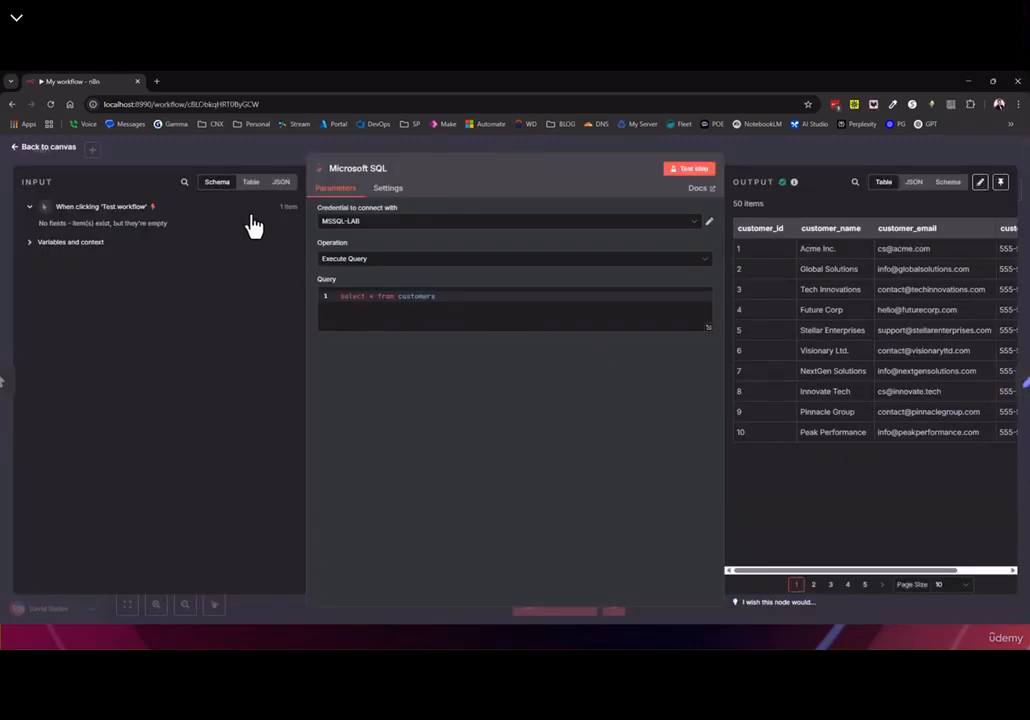
View the SQL data as JSON, table and schema, then add a field in Edit Fields
double_click(31, 181)
left_click(913, 184)
left_click(947, 184)
left_click(251, 186)
left_click(282, 187)
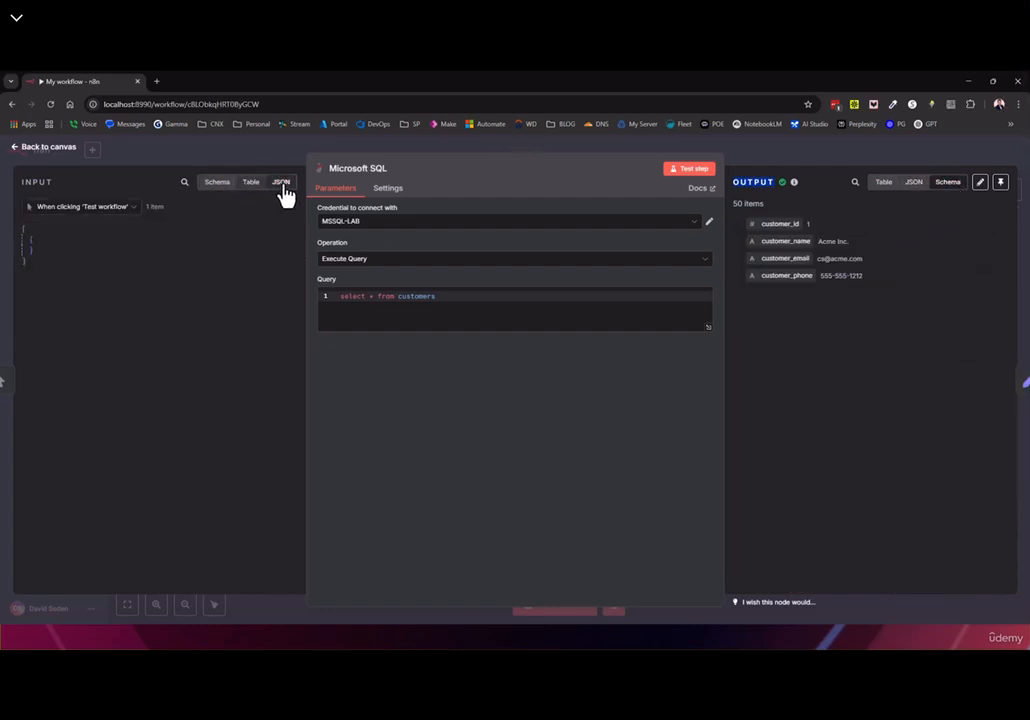
left_click(204, 186)
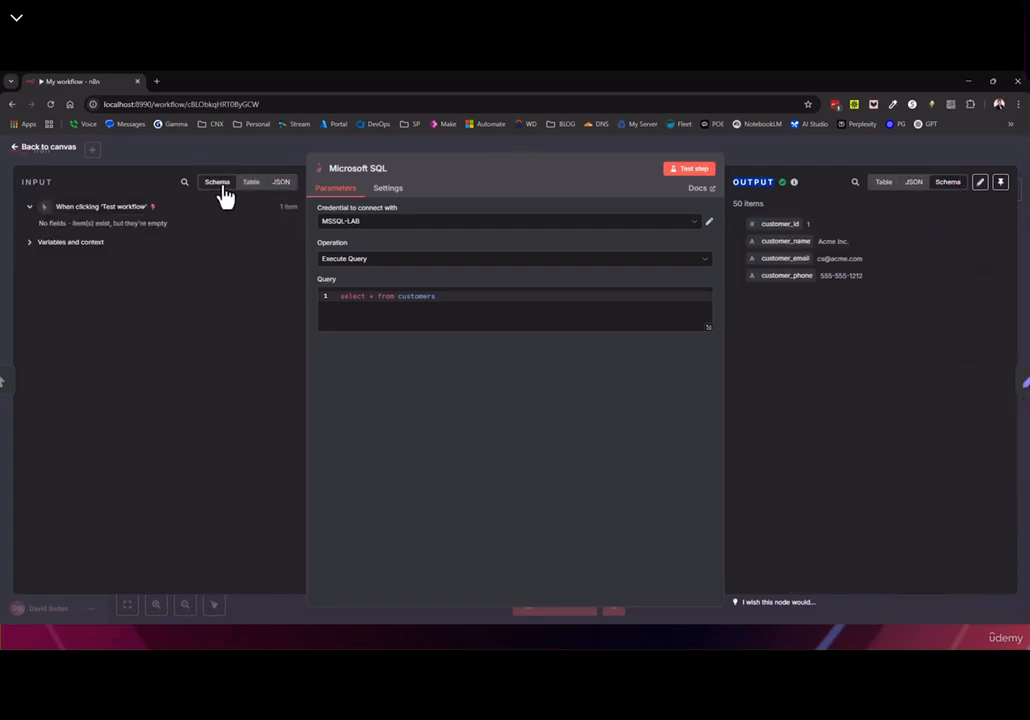
left_click(1012, 381)
left_click(548, 318)
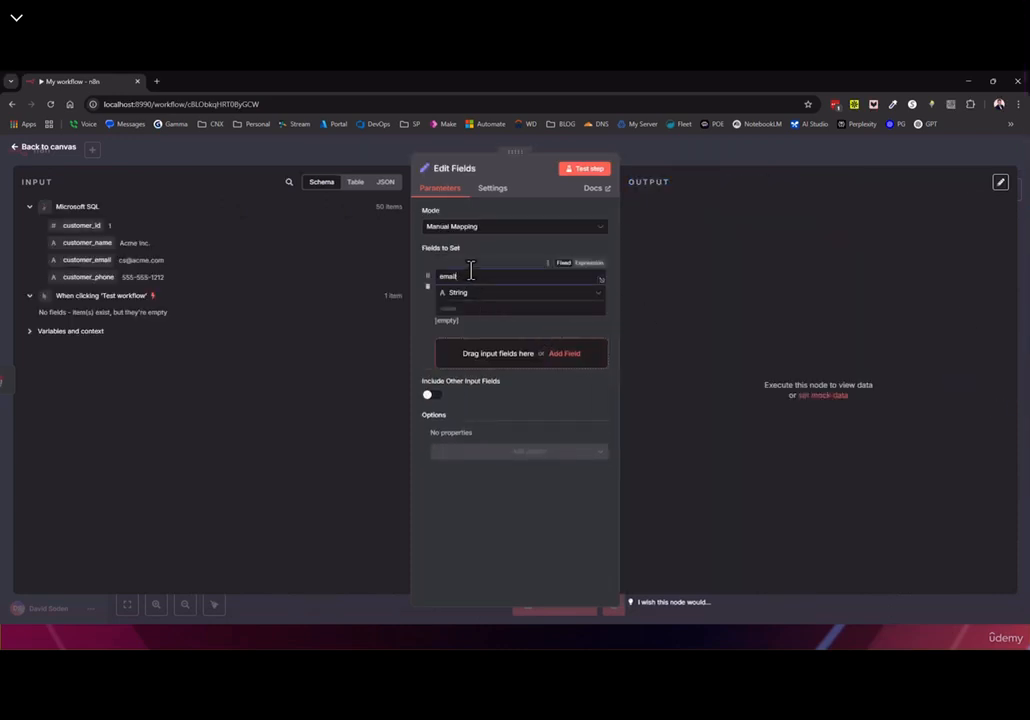
Name the new field email, map customer_email into it, and test the Edit Fields node
type("email")
left_click_drag(82, 259, 470, 307)
left_click(557, 414)
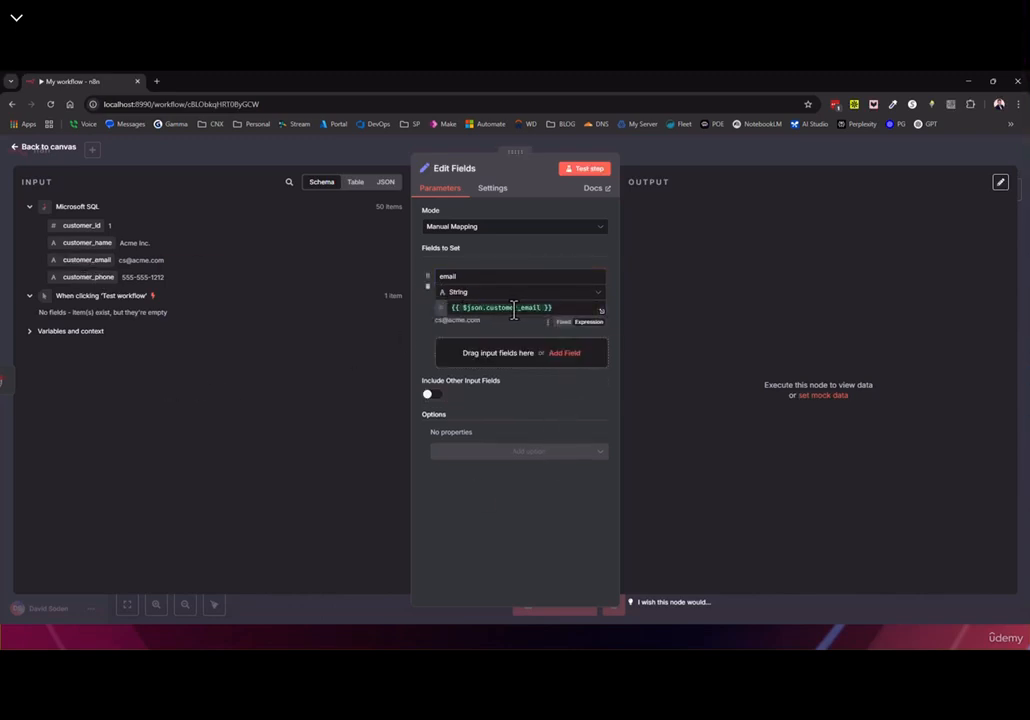
left_click(584, 171)
left_click_drag(682, 224, 775, 236)
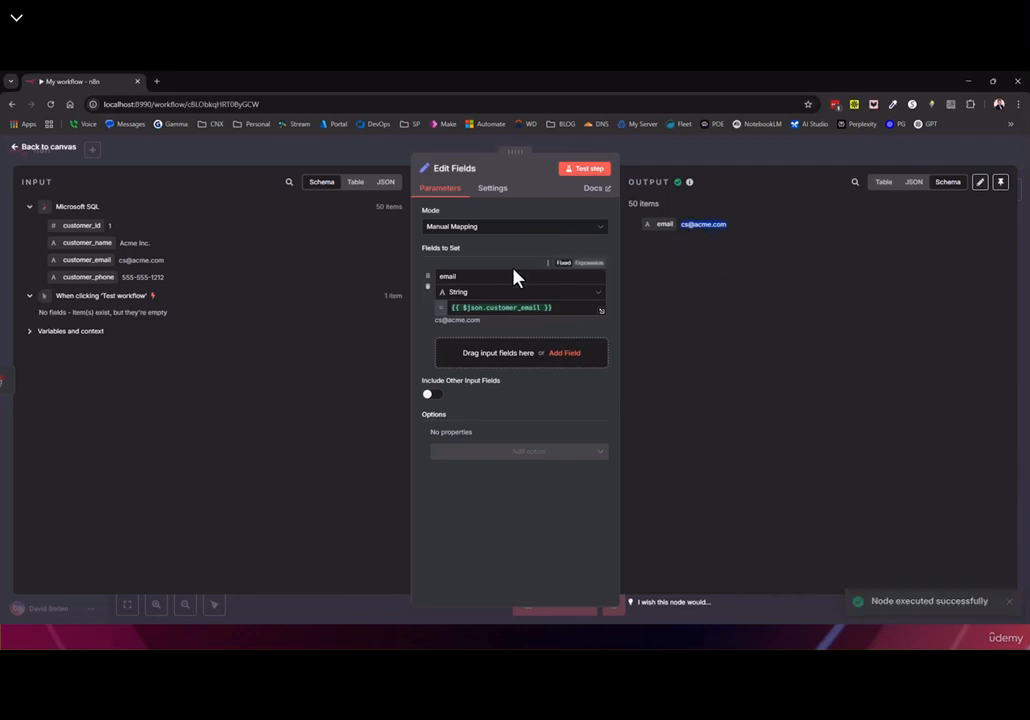
Delete the customer_email expression from the email value and view the input as JSON
left_click_drag(567, 308, 358, 304)
key("BackSpace")
left_click(386, 184)
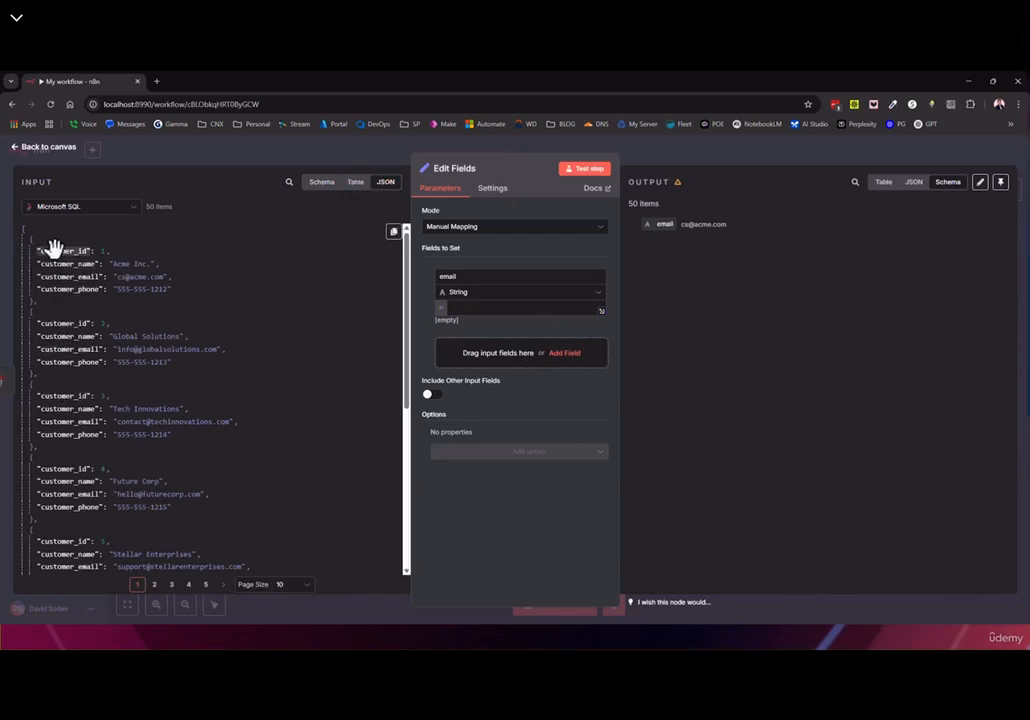
Map customer_email into the email field again, test it, and compare the 50 input and output items
scroll(52, 287, "down", 5)
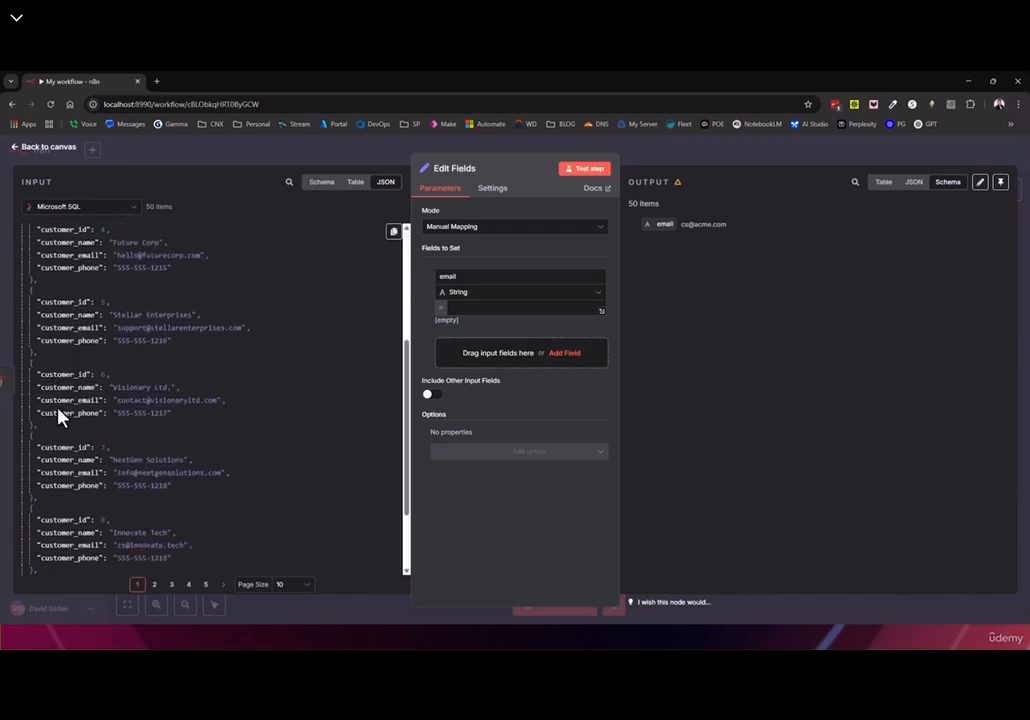
left_click_drag(78, 395, 494, 308)
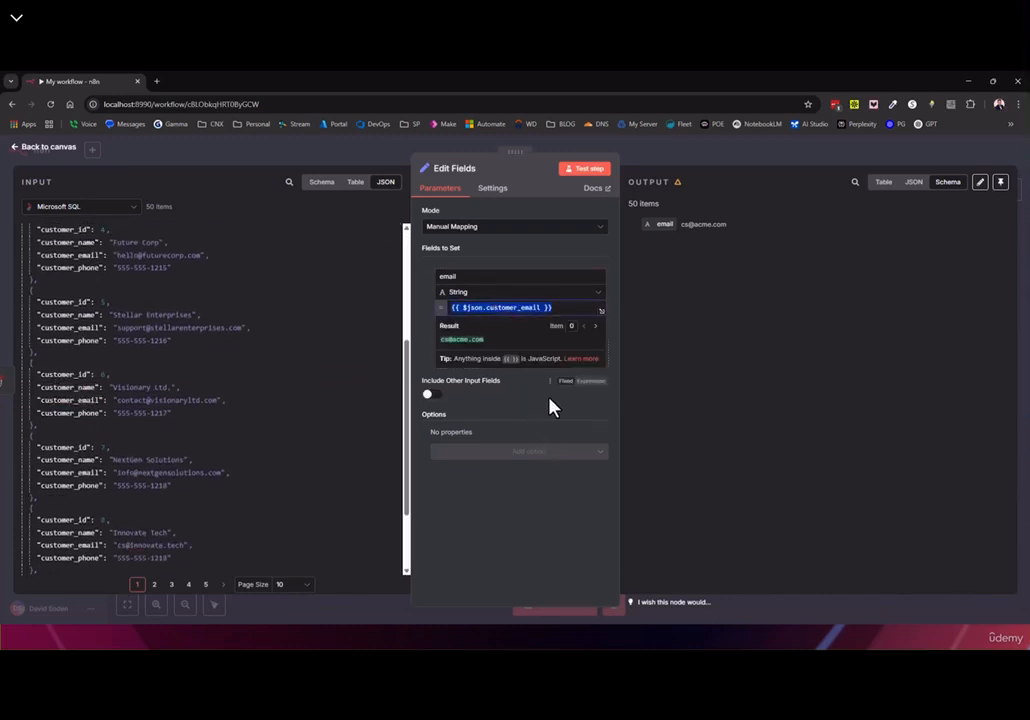
left_click(577, 178)
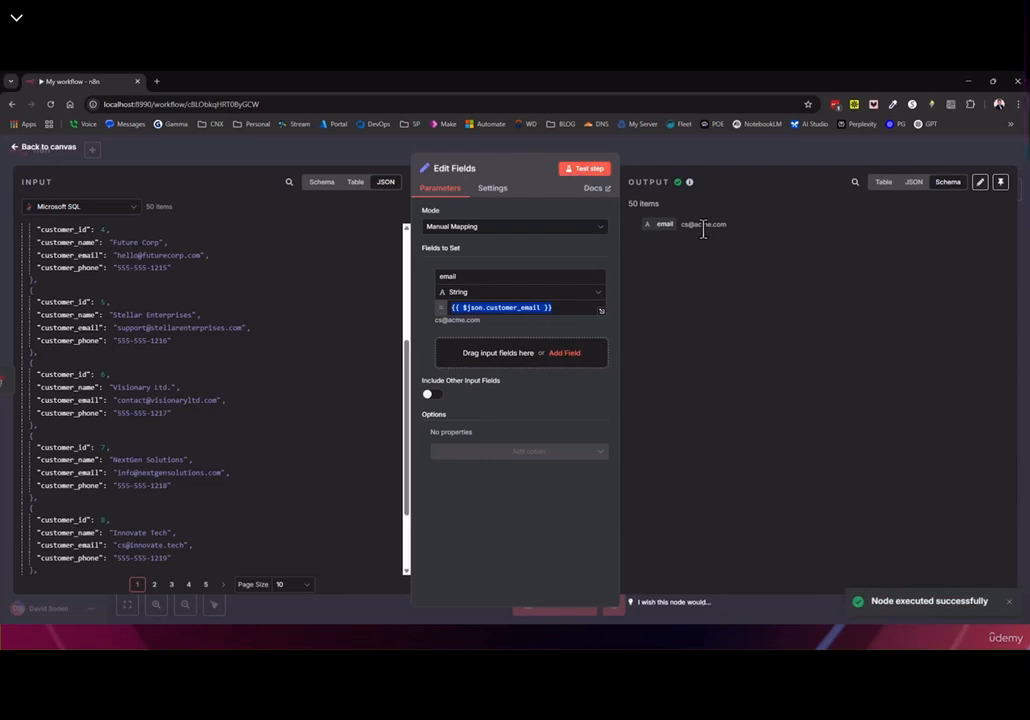
scroll(276, 310, "up", 5)
left_click_drag(118, 276, 170, 276)
scroll(241, 384, "down", 5)
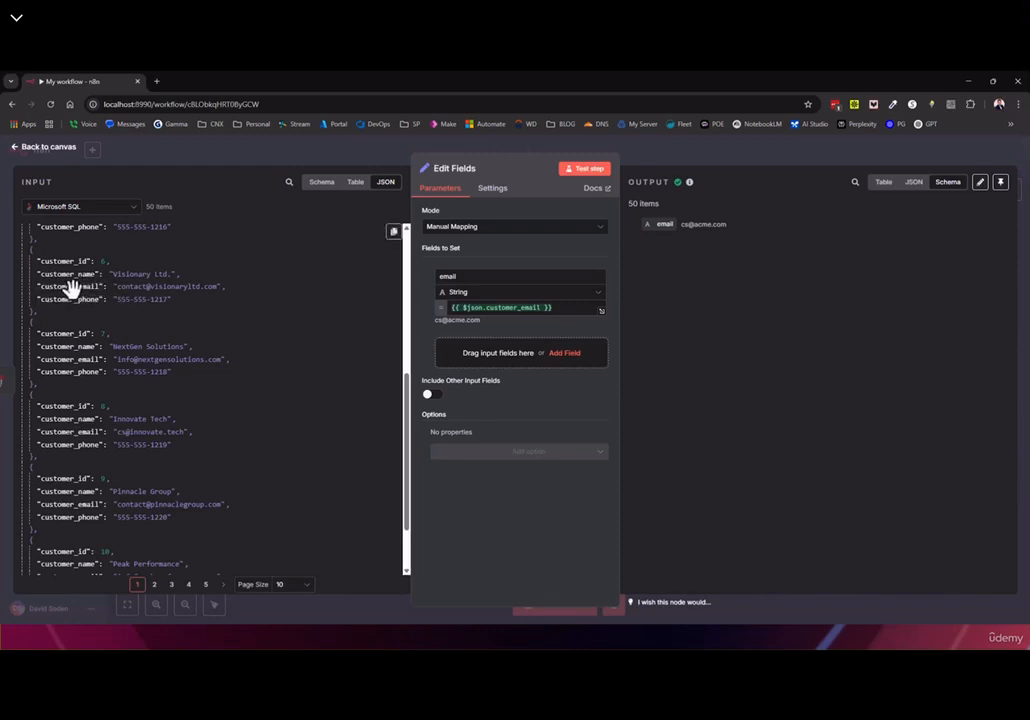
mouse_move(74, 288)
left_mouse_down()
mouse_move(515, 311)
mouse_move(120, 304)
mouse_move(188, 287)
left_mouse_up()
double_click(128, 286)
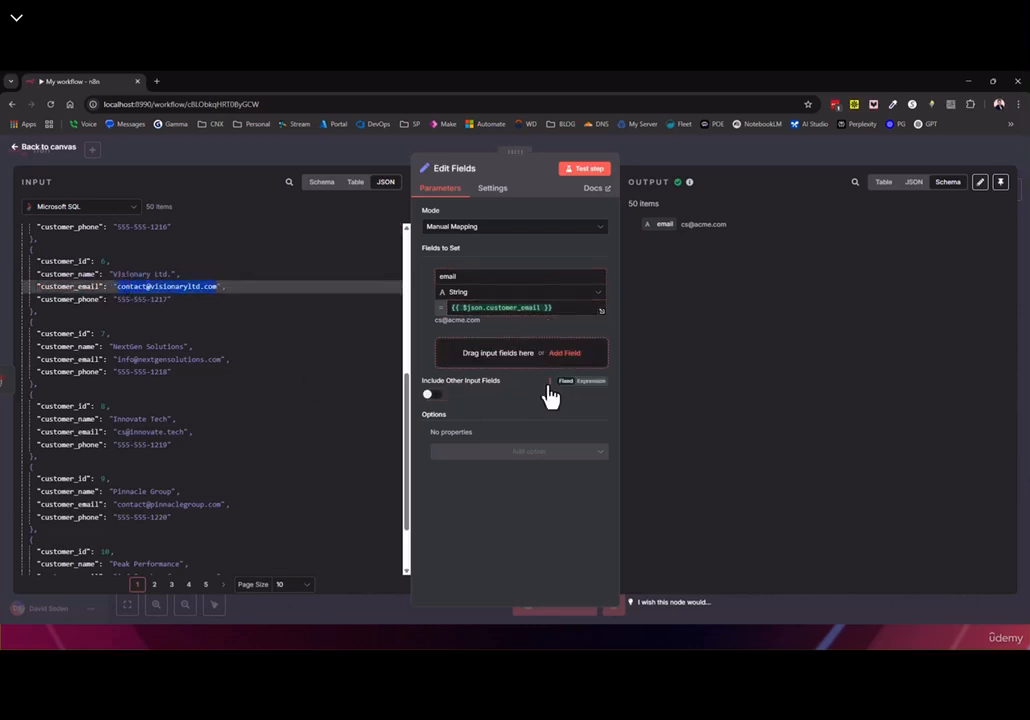
mouse_move(625, 203)
left_mouse_down()
mouse_move(616, 203)
mouse_move(634, 206)
left_mouse_up()
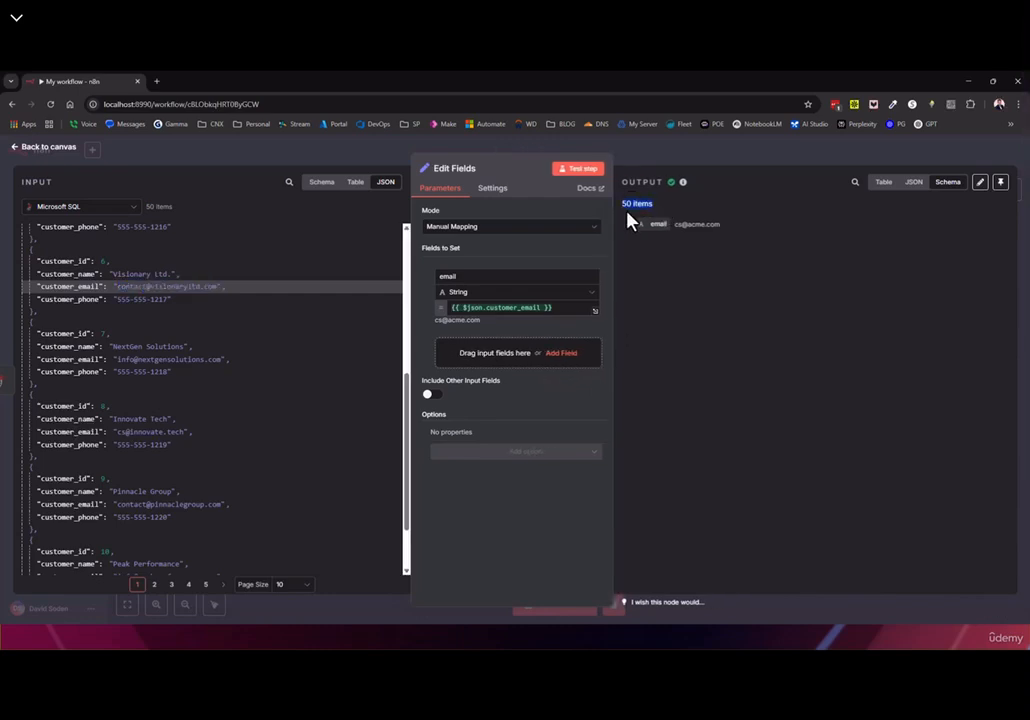
left_click_drag(147, 206, 177, 212)
Show the output emails as a table with all rows on one page
left_click(880, 184)
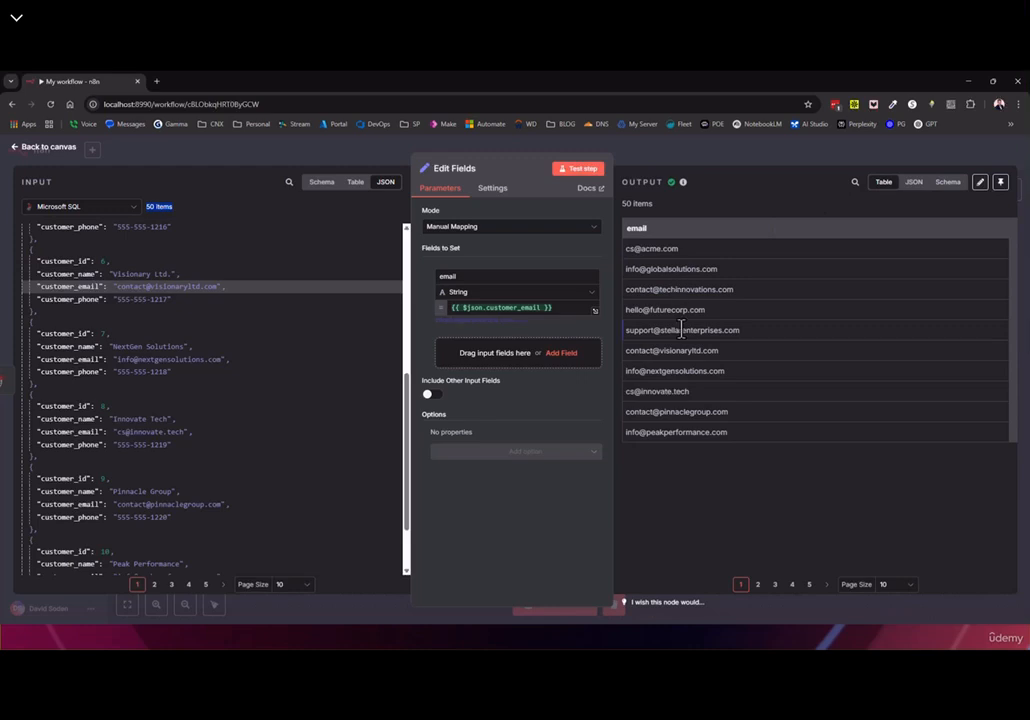
left_click(894, 588)
left_click(893, 558)
scroll(736, 363, "down", 5)
scroll(747, 391, "up", 5)
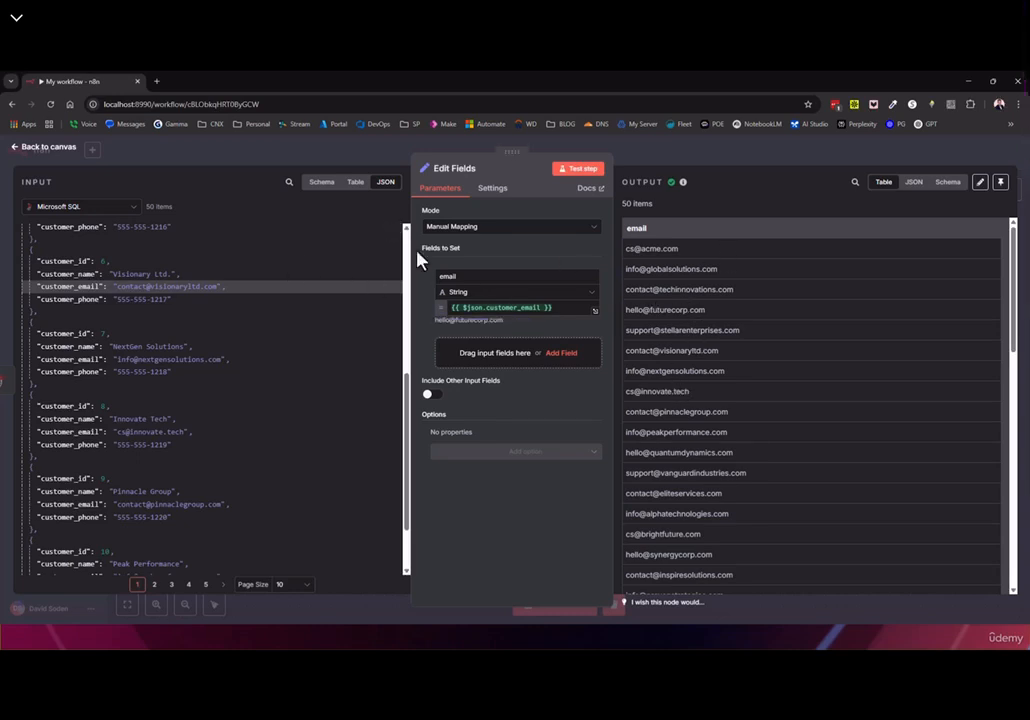
left_click(40, 150)
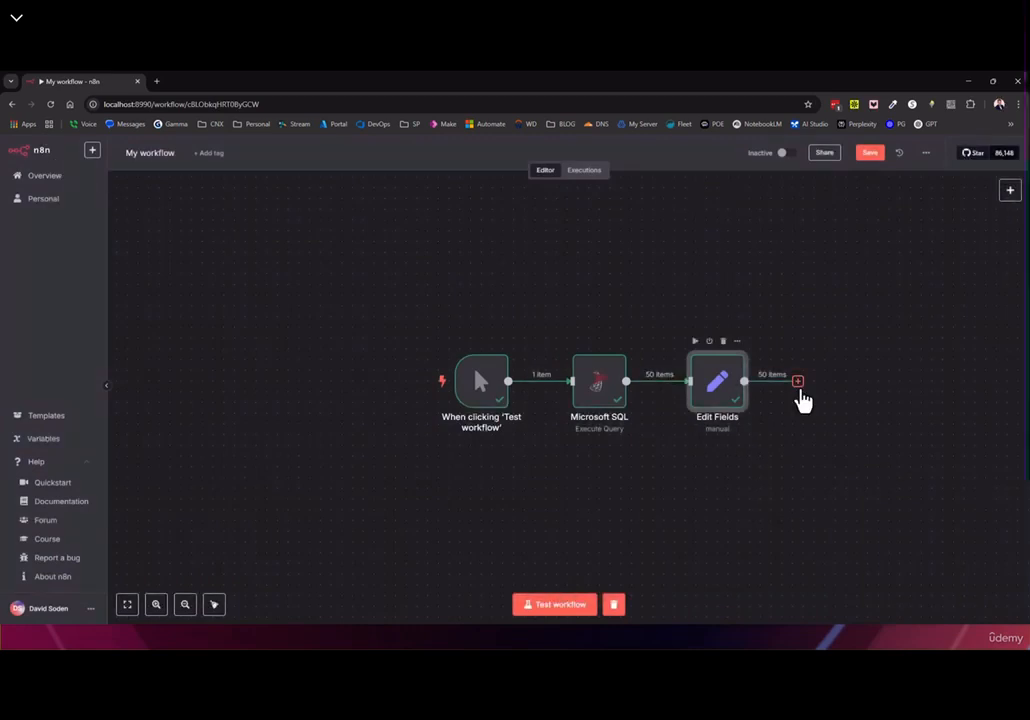
Add a Filter node after Edit Fields
left_click(798, 381)
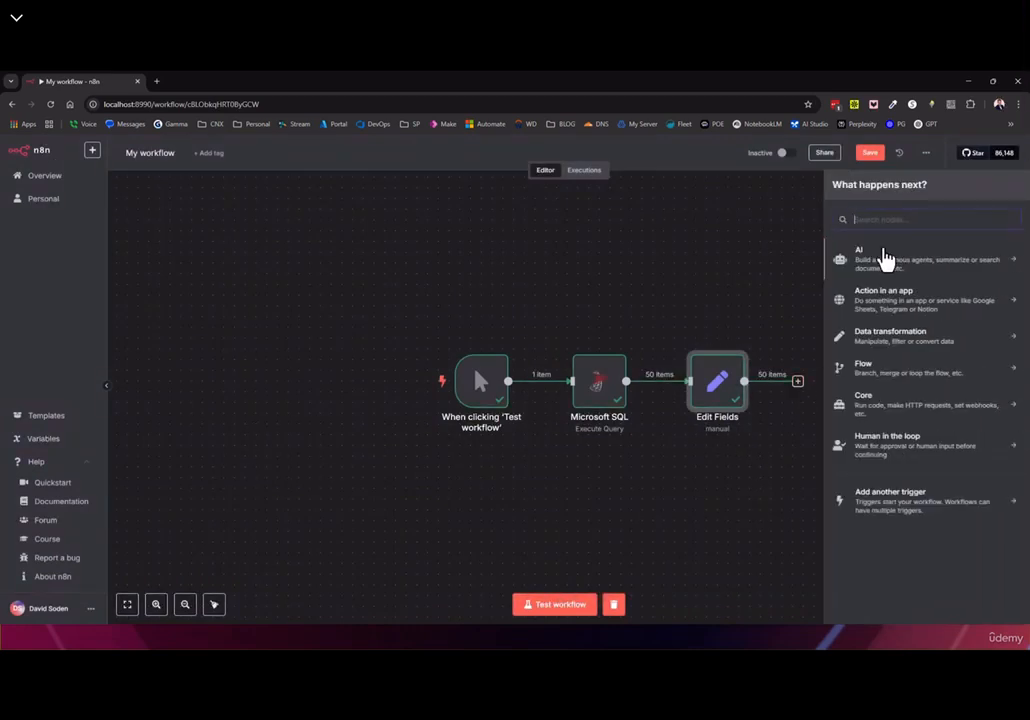
type("filter")
left_click(866, 258)
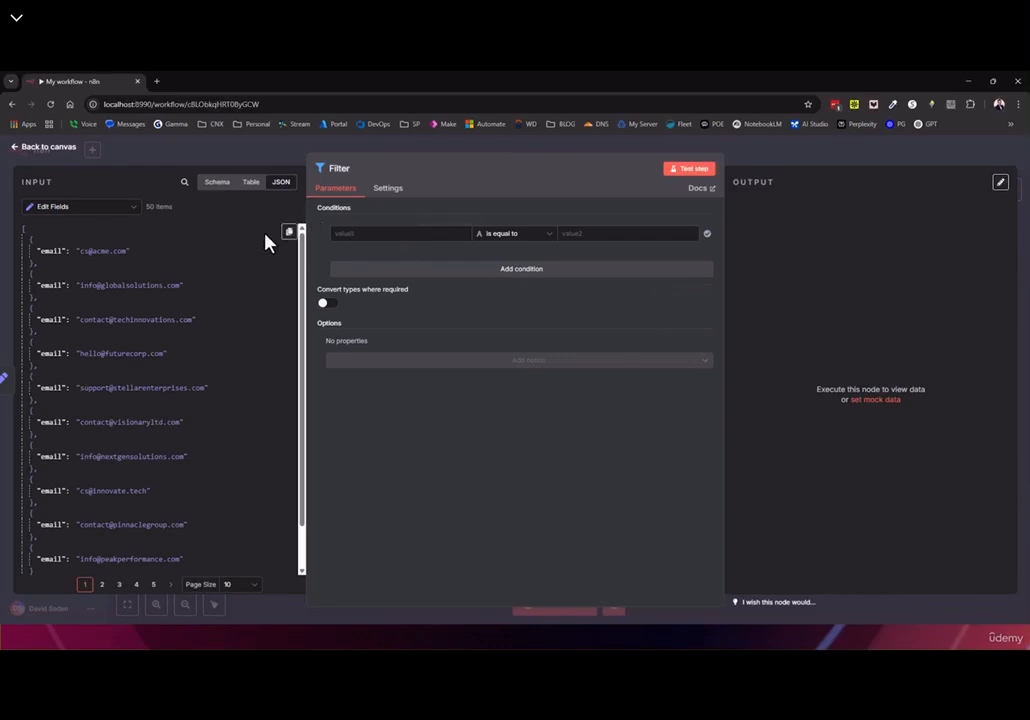
Filter on email matching the Visionary Ltd. contact's address and confirm 1 item is kept
left_click(213, 188)
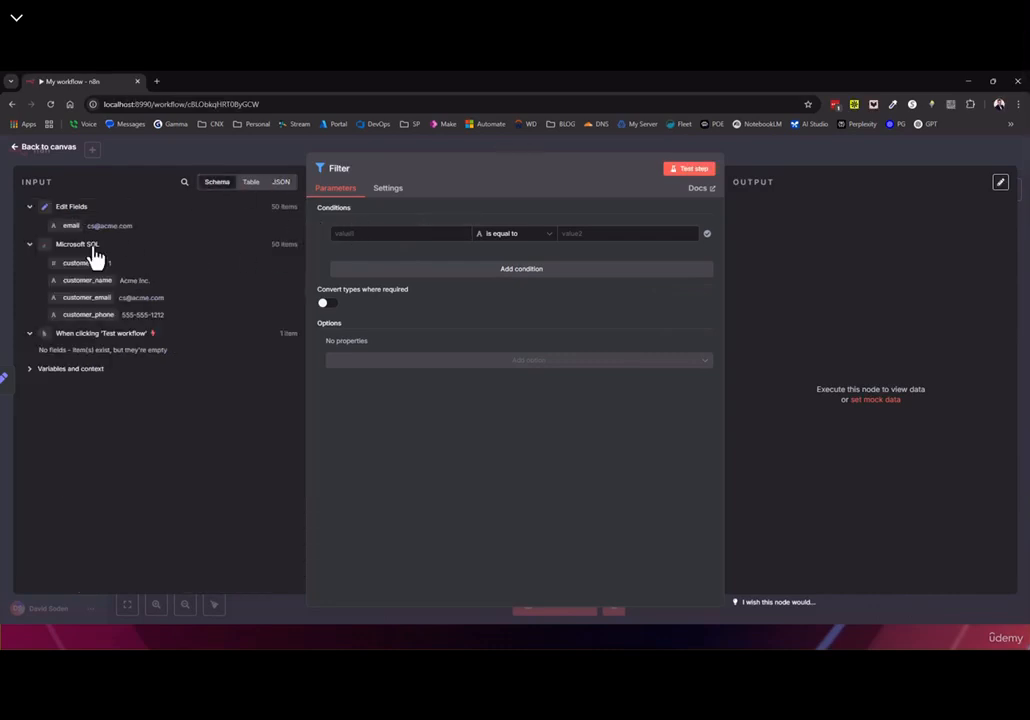
left_click_drag(65, 224, 400, 233)
left_click(591, 234)
key("ctrl+v")
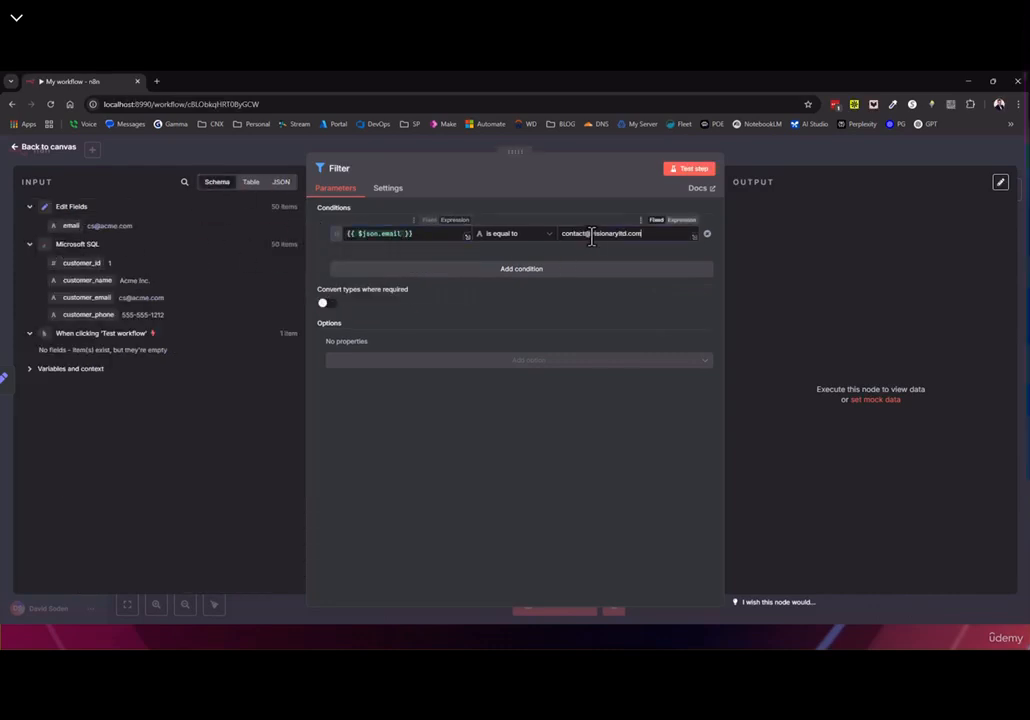
left_click(690, 169)
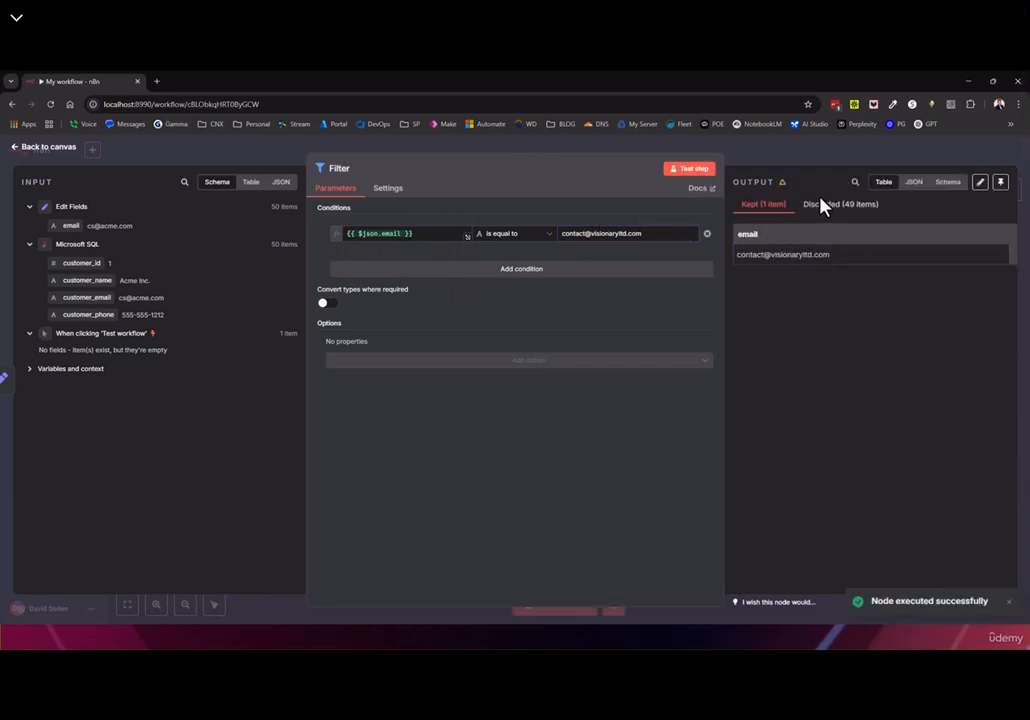
left_click_drag(841, 262, 756, 269)
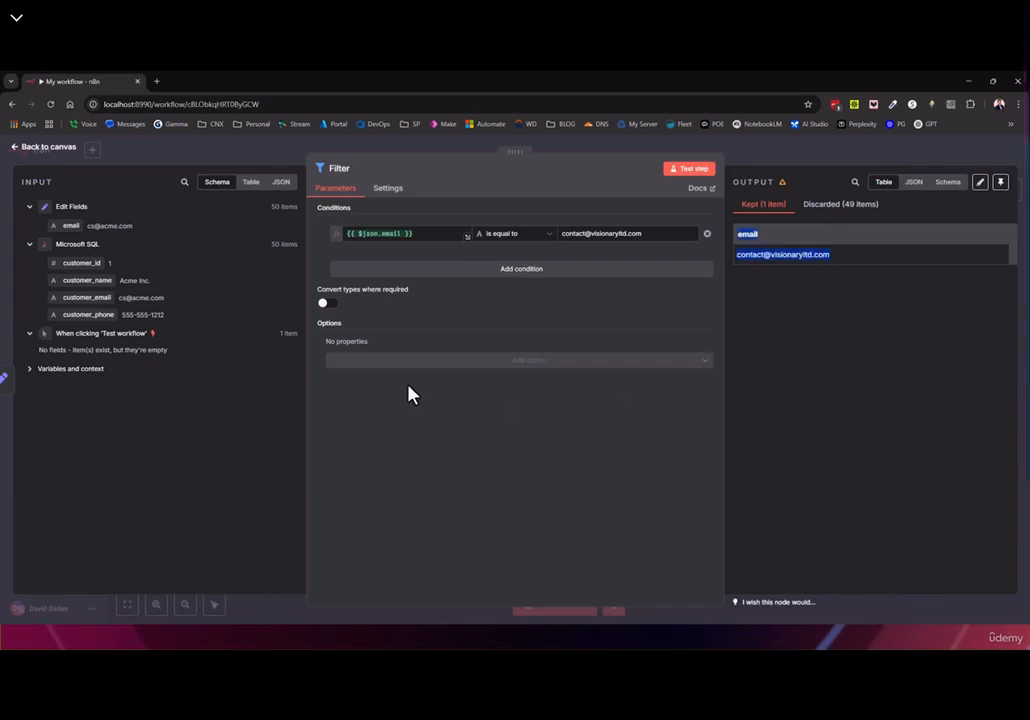
left_click(52, 148)
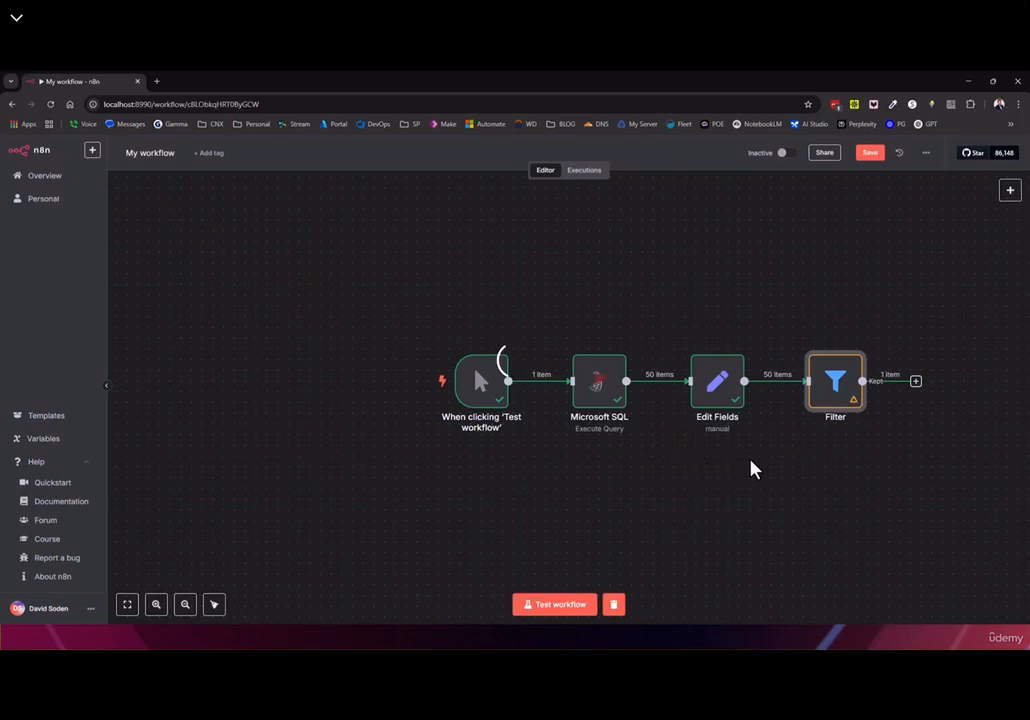
Inspect the Edit Fields node's input data as table, JSON and schema
left_click_drag(752, 470, 658, 441)
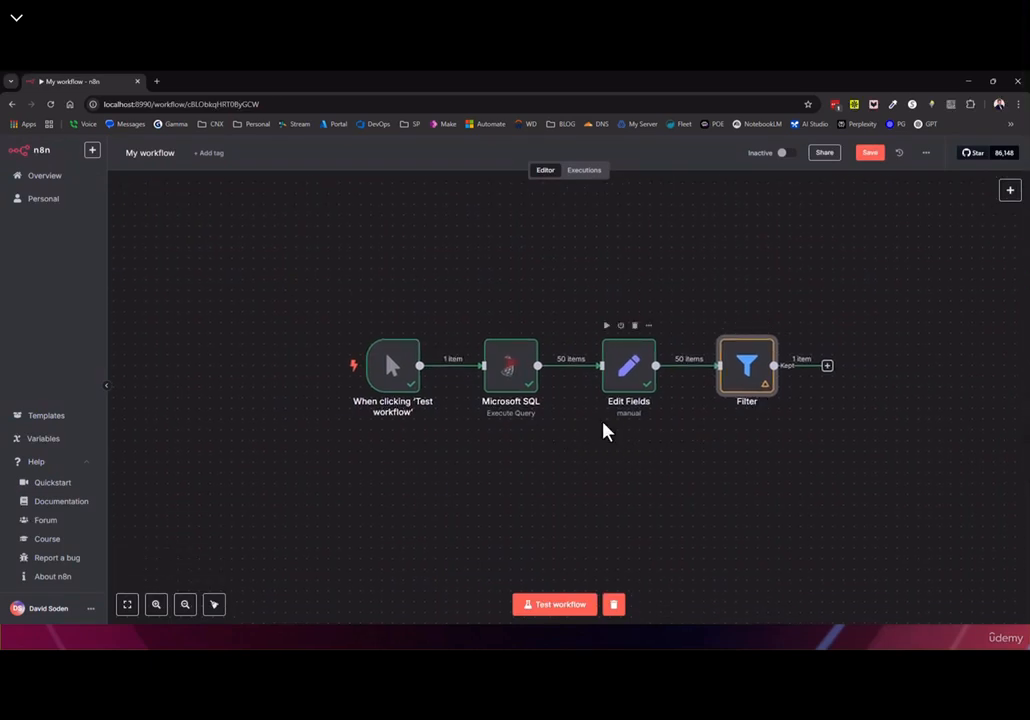
double_click(636, 378)
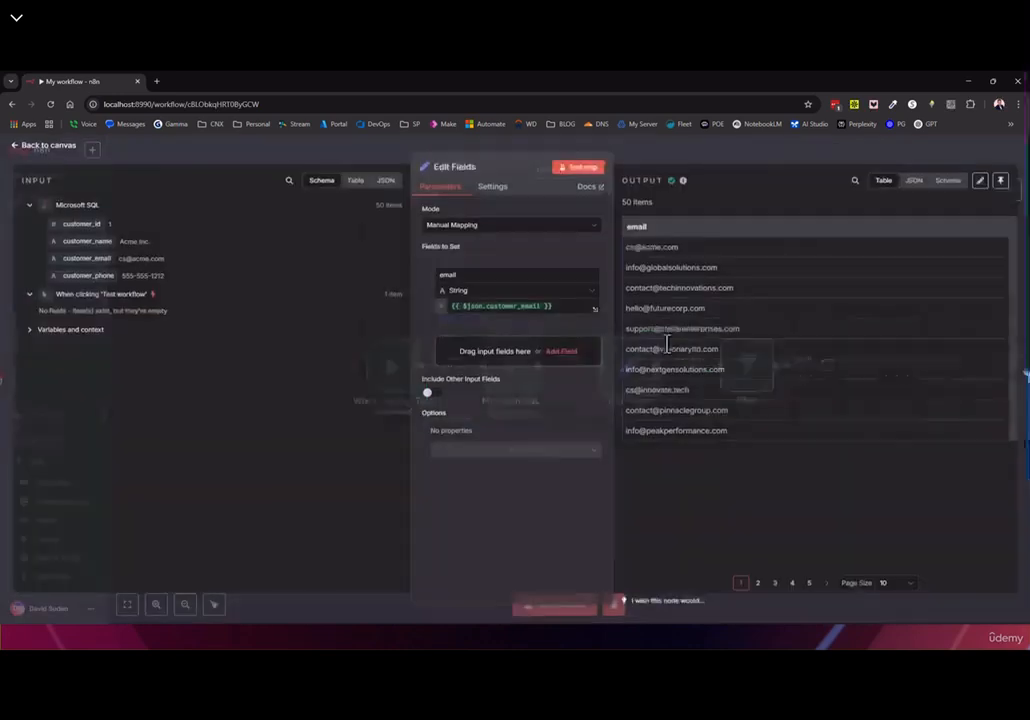
left_click(356, 182)
left_click(382, 182)
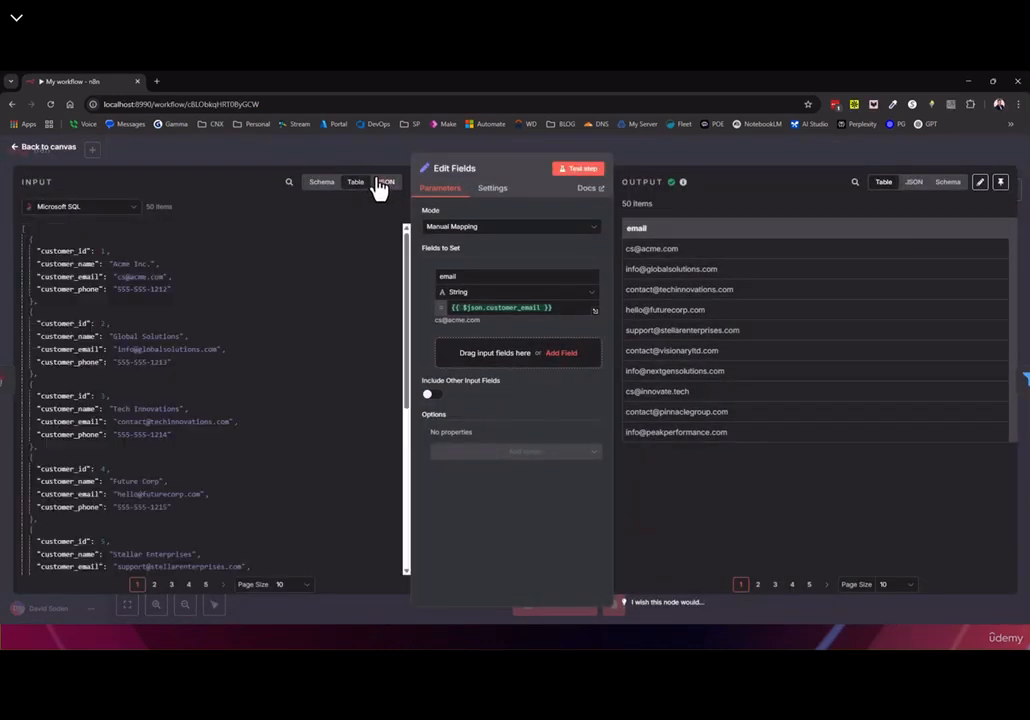
left_click(322, 182)
left_click(38, 147)
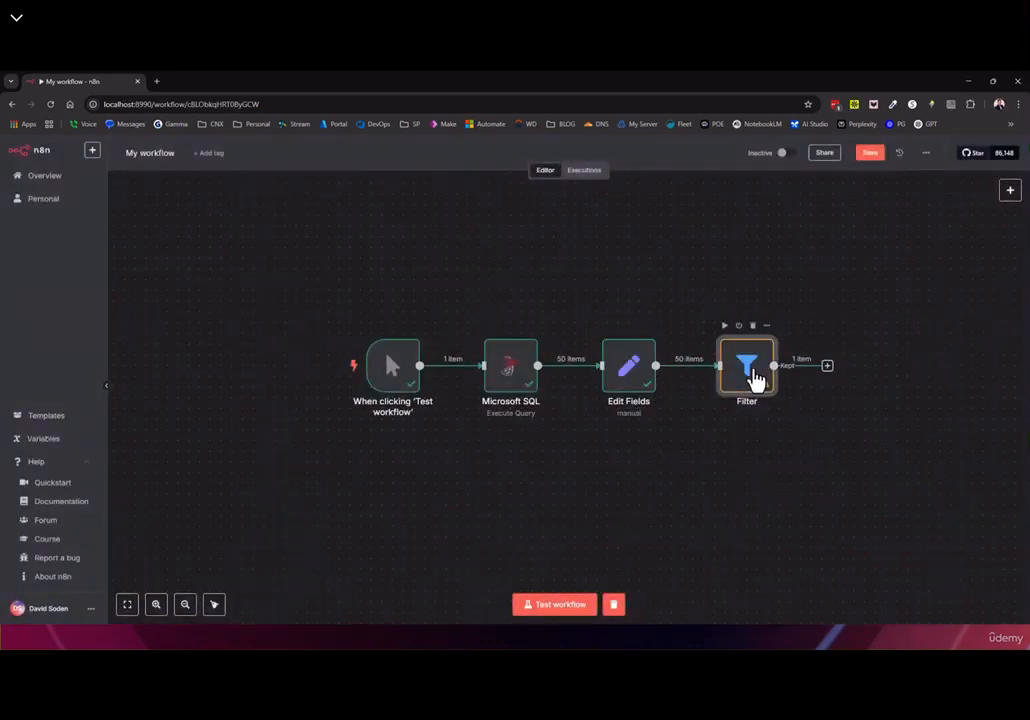
Review the Filter's kept output in JSON, schema and table views
double_click(755, 378)
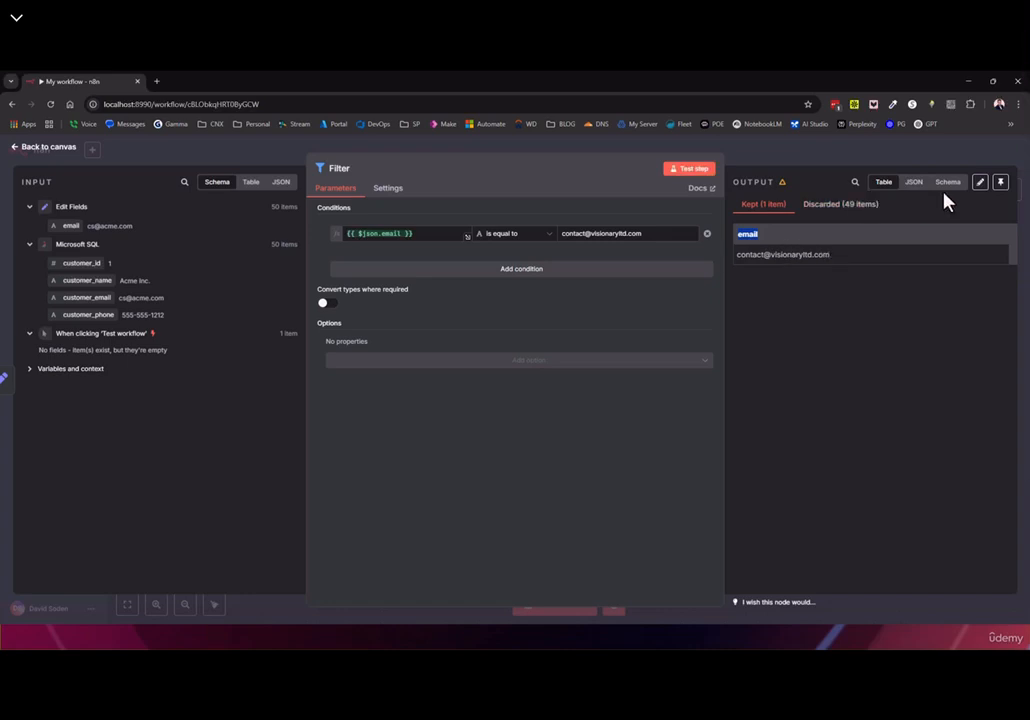
left_click(913, 183)
left_click_drag(726, 257, 724, 223)
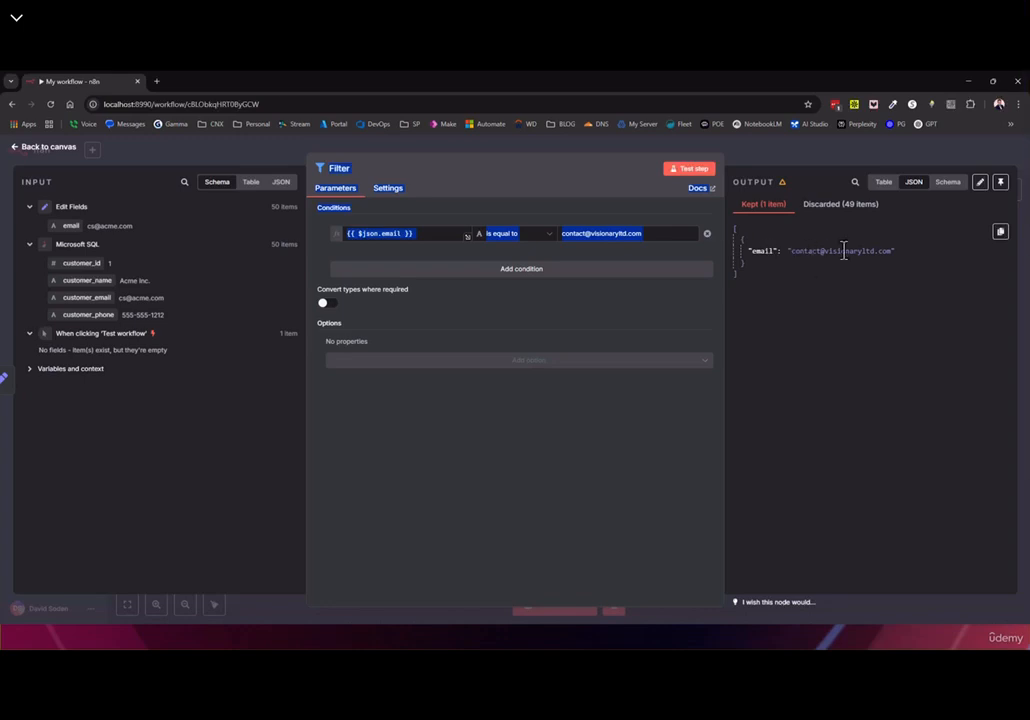
left_click(767, 227)
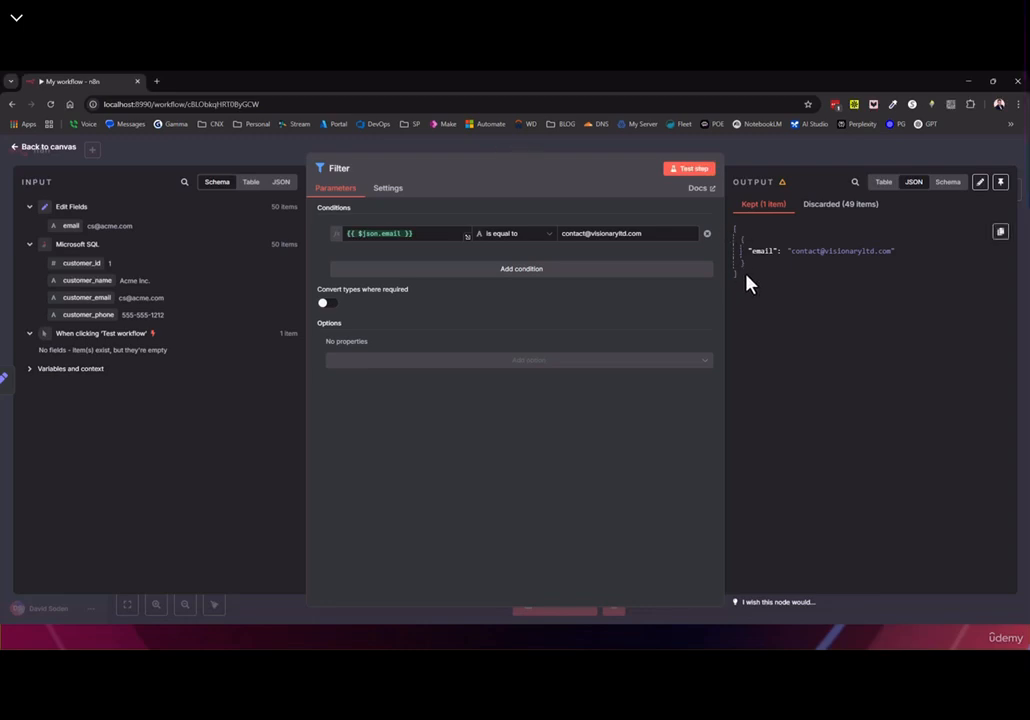
left_click(946, 184)
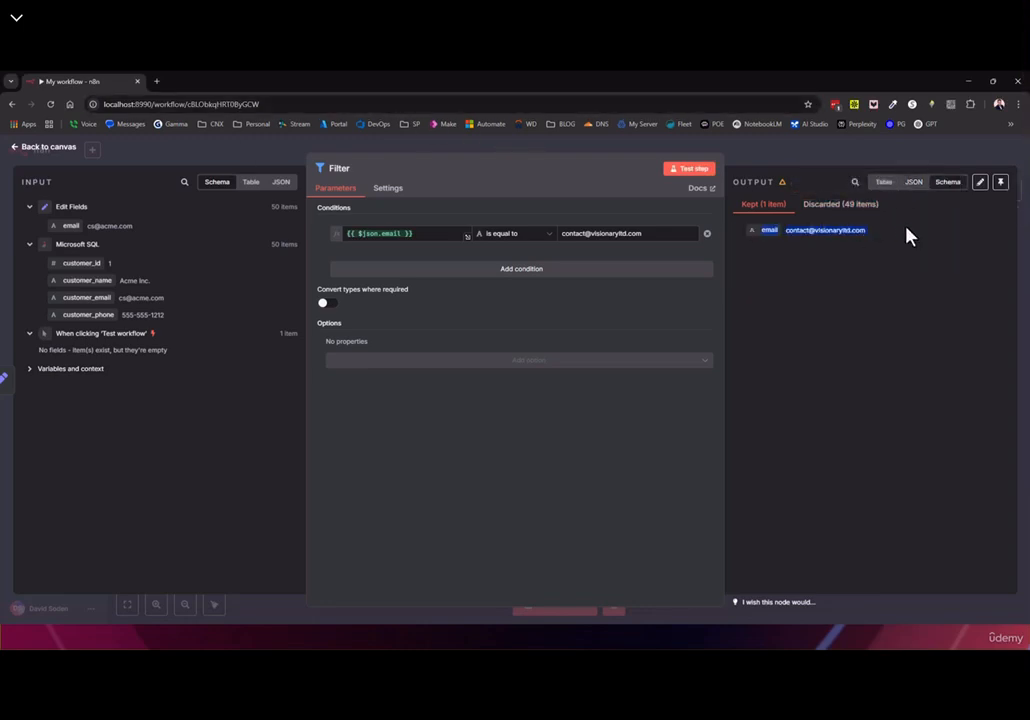
left_click(882, 183)
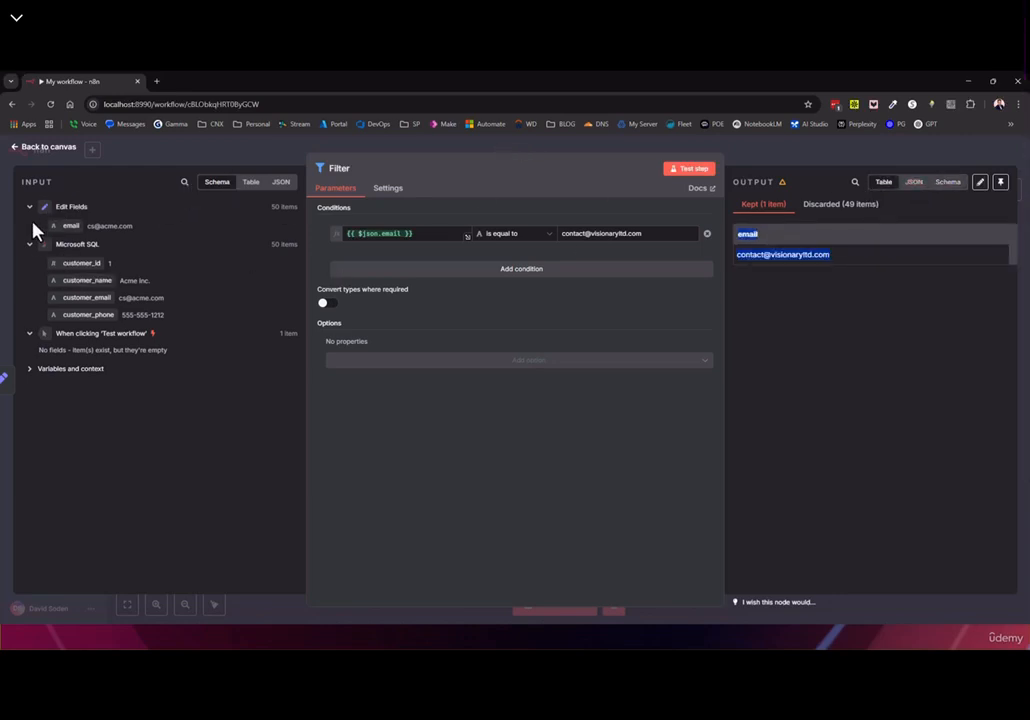
left_click(40, 153)
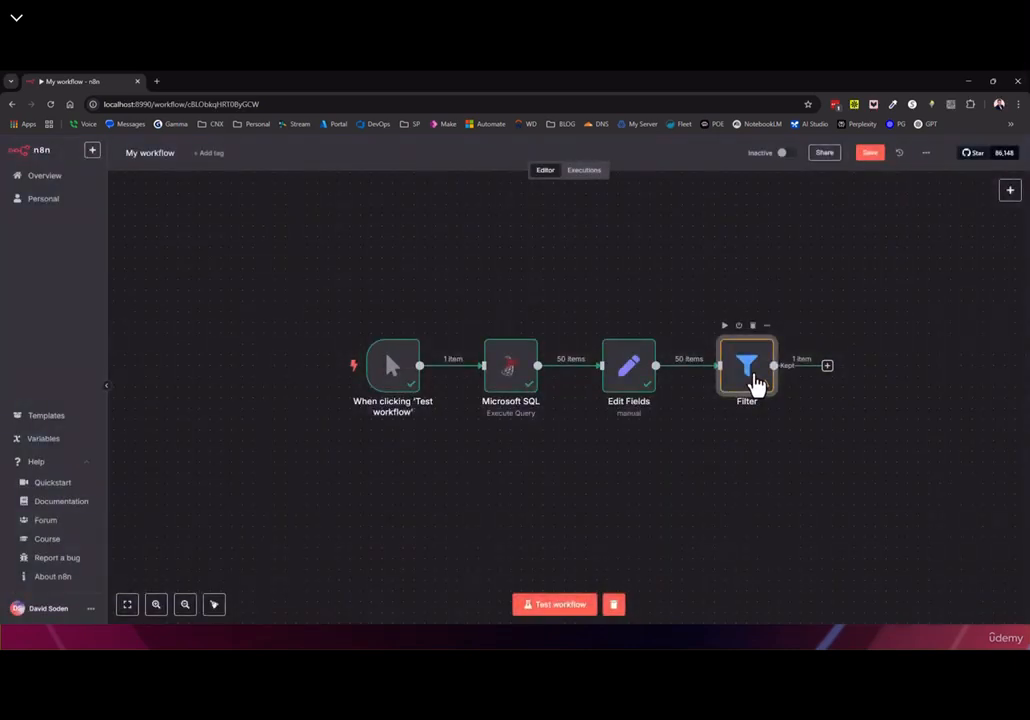
double_click(756, 386)
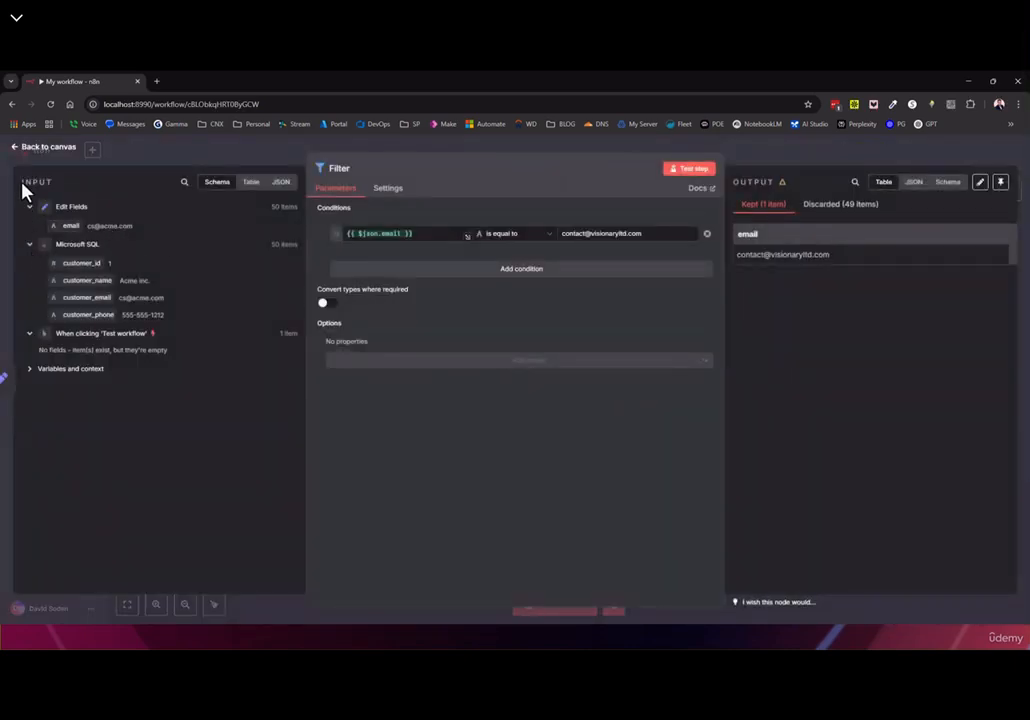
left_click(38, 150)
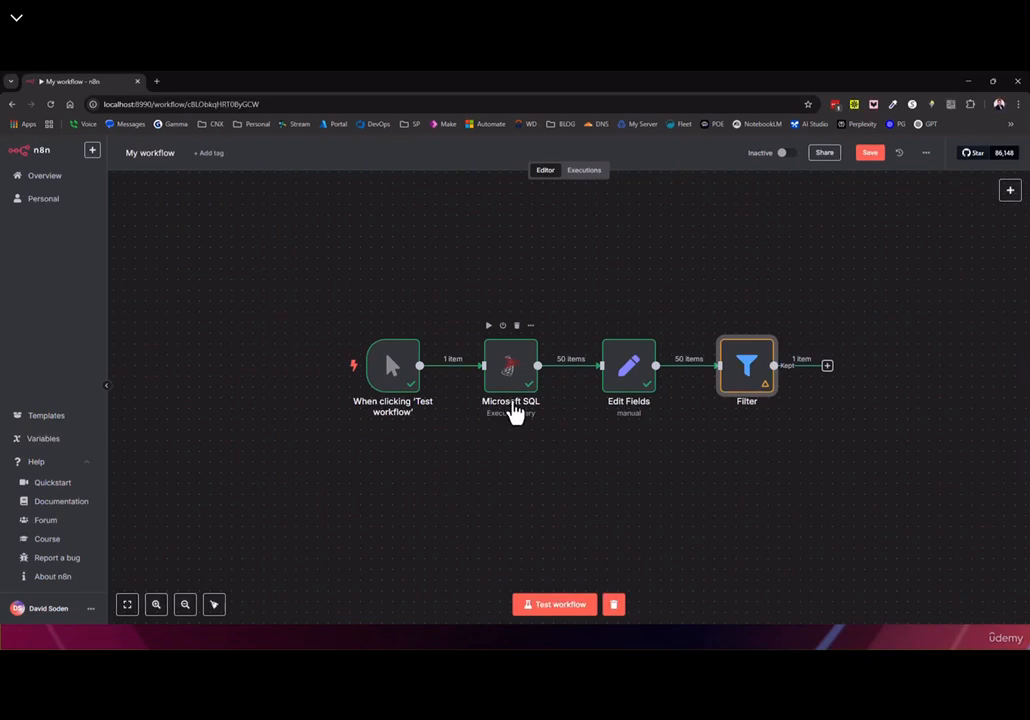
Open the Microsoft SQL node and leave its name unchanged
double_click(515, 412)
left_click(362, 170)
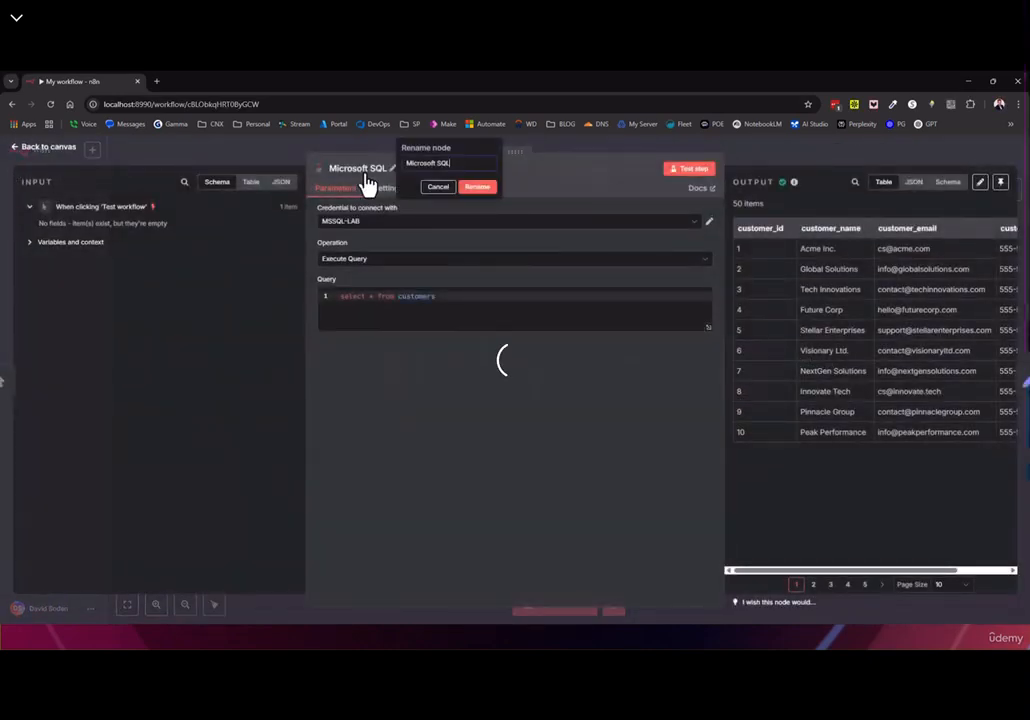
key("ctrl+a")
left_click(440, 187)
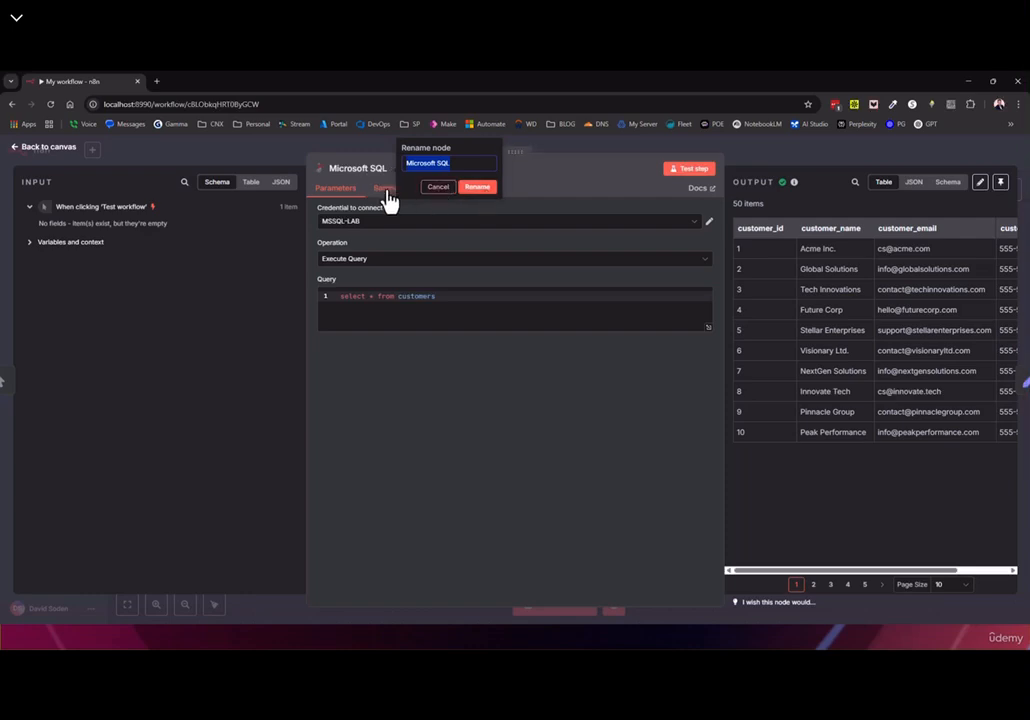
left_click(76, 156)
In the Filter node, collapse the input entries and expand the Microsoft SQL customer fields
double_click(735, 374)
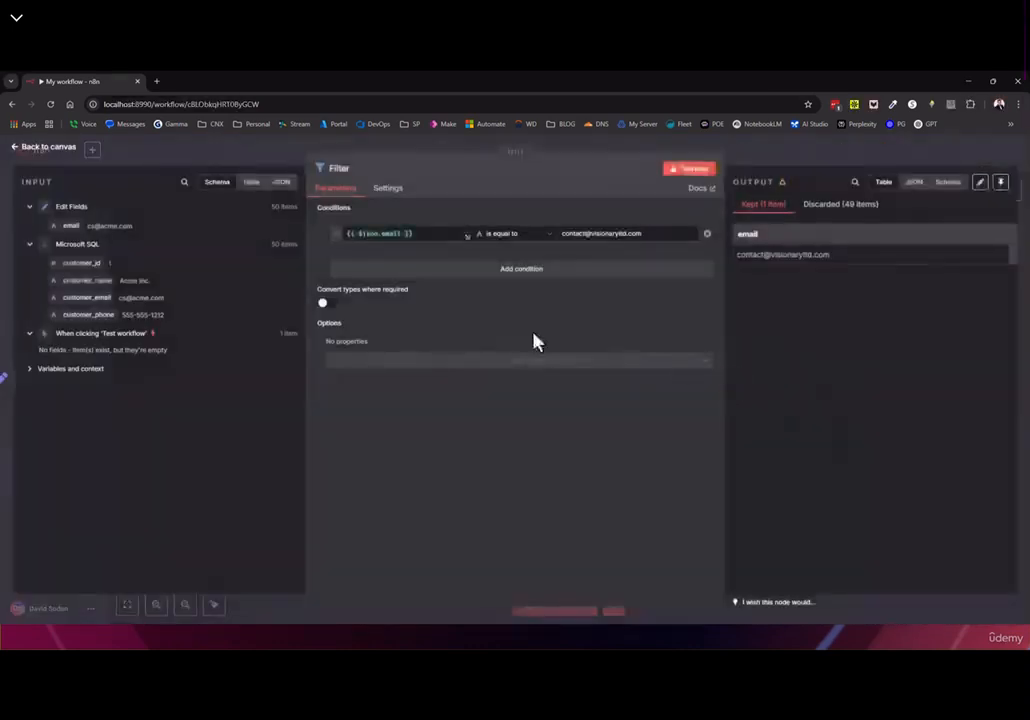
left_click(29, 245)
left_click(29, 264)
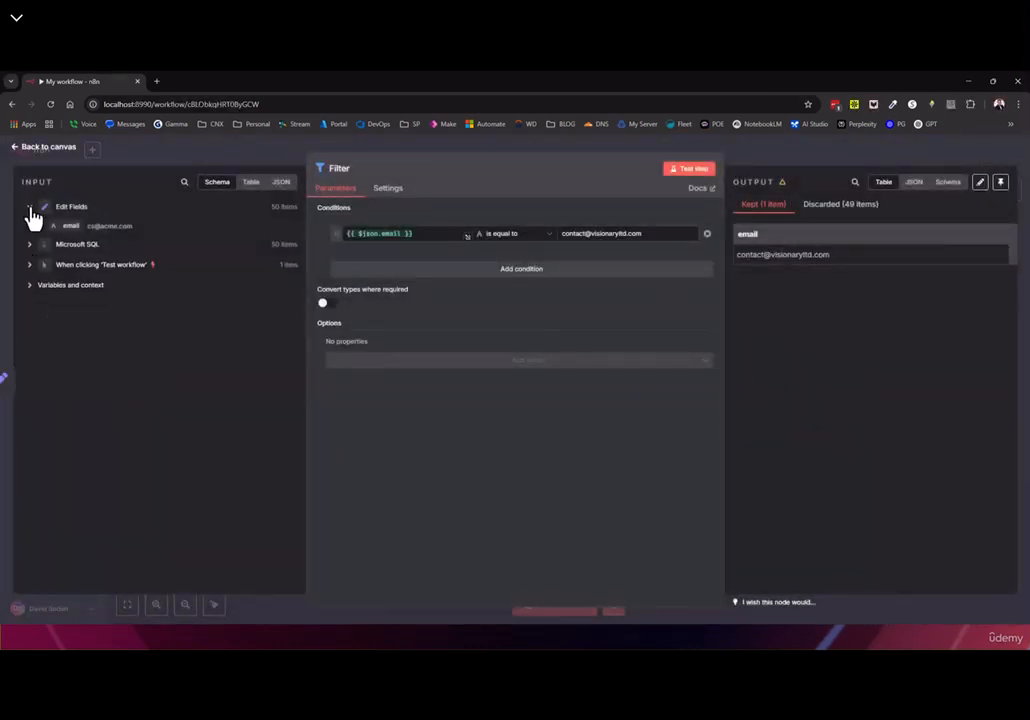
left_click(29, 206)
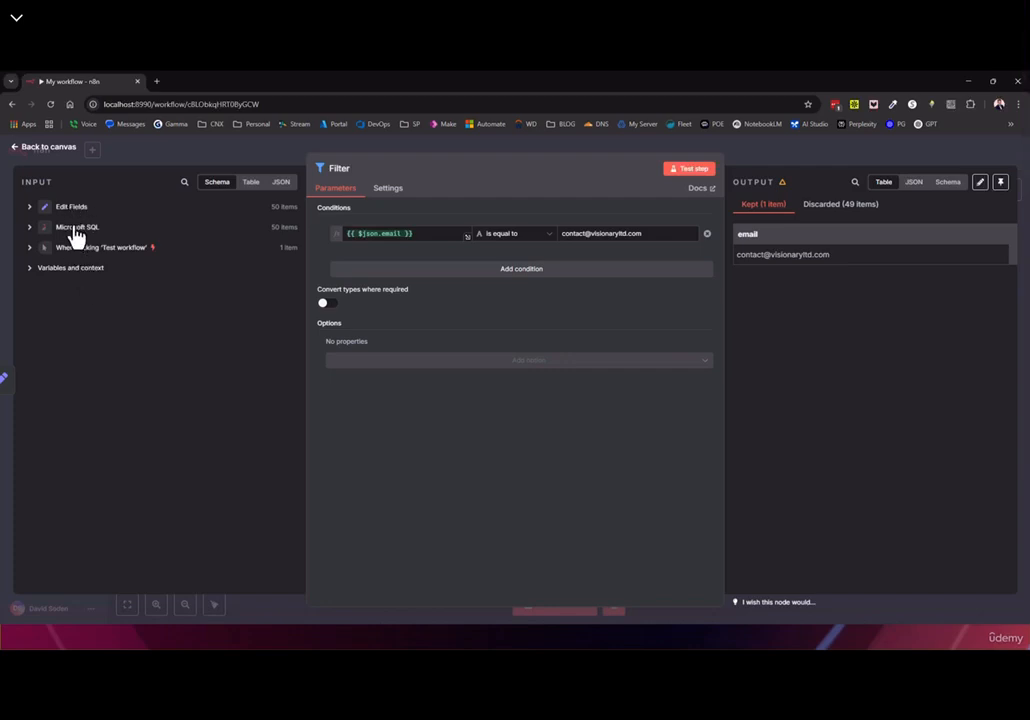
left_click(70, 230)
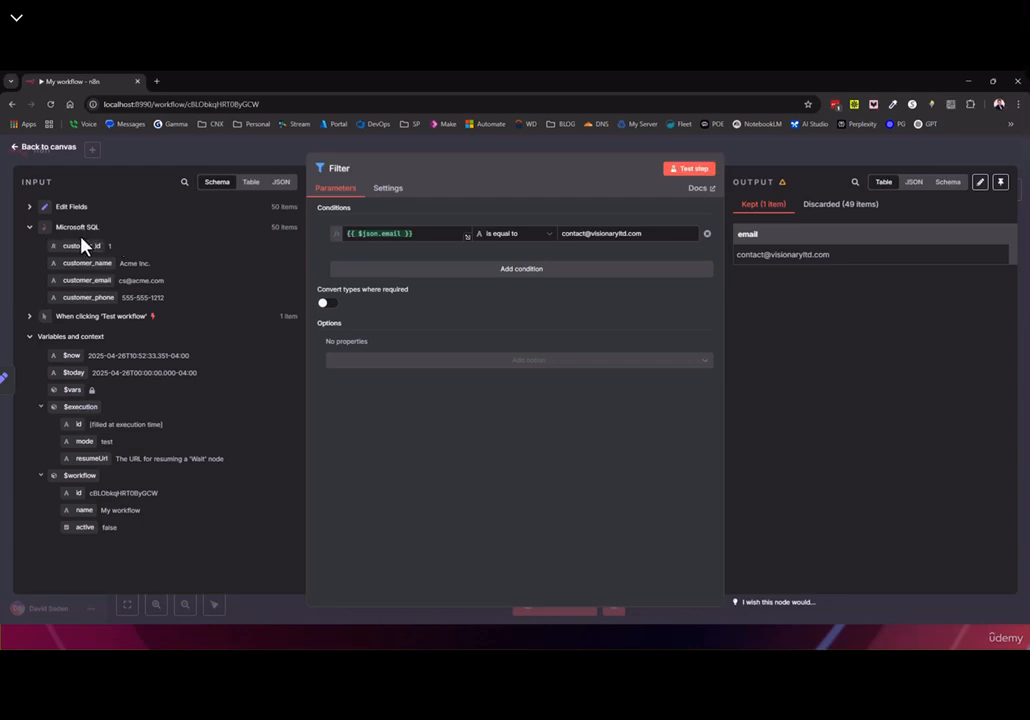
left_click(17, 152)
Add an Edit Fields (Set) node after the Filter's kept output
left_click(828, 366)
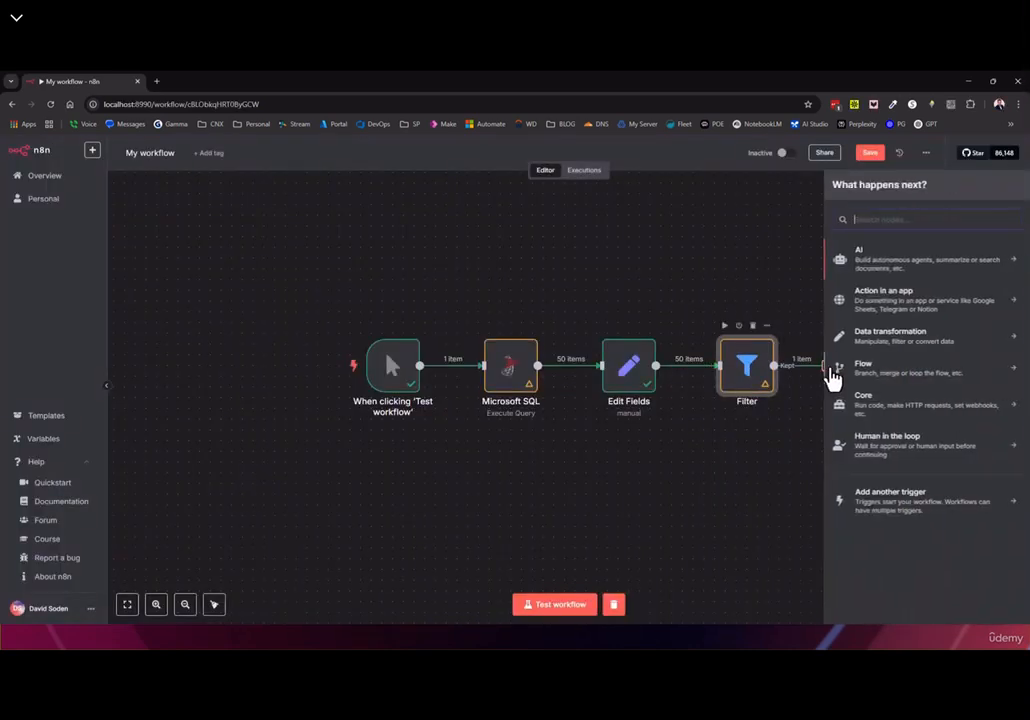
type("edit")
left_click(880, 262)
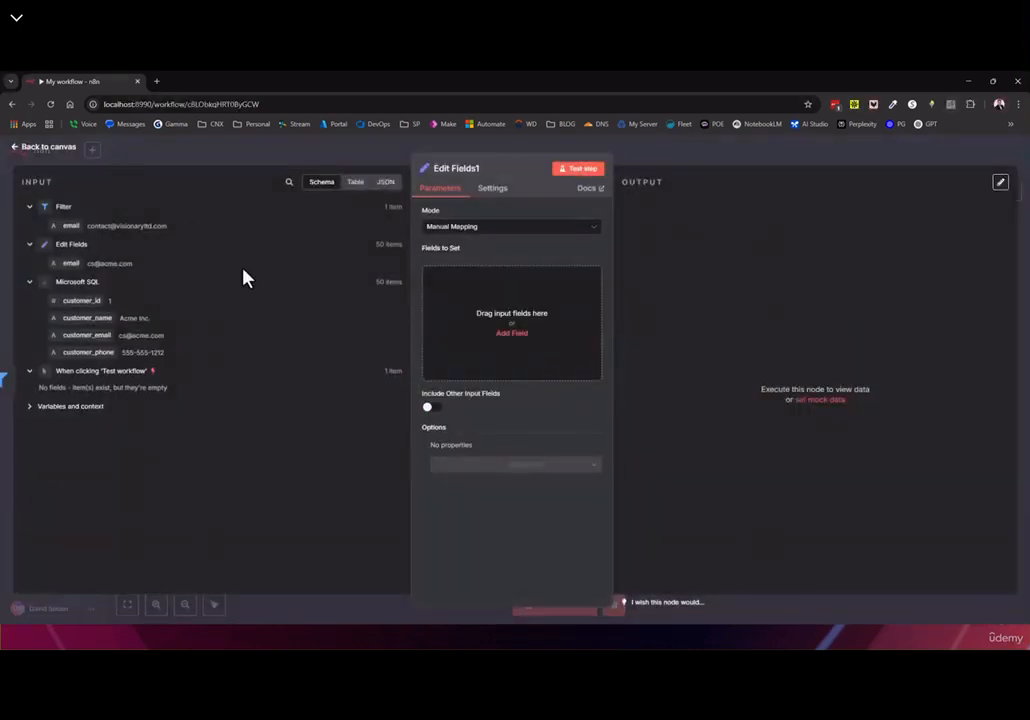
left_click(50, 148)
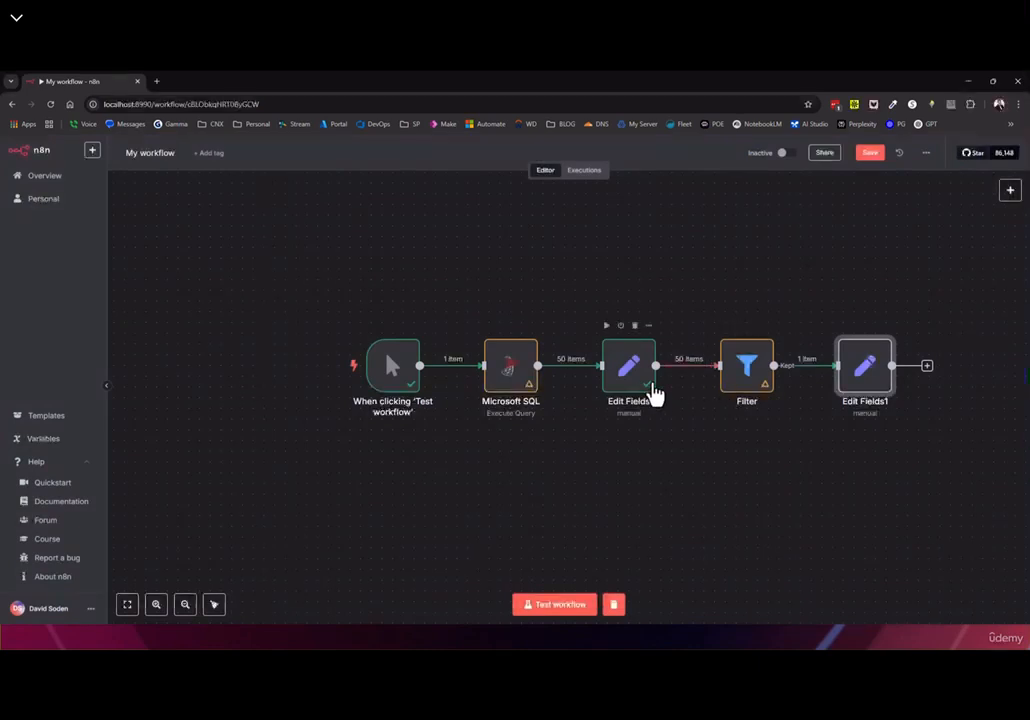
double_click(740, 378)
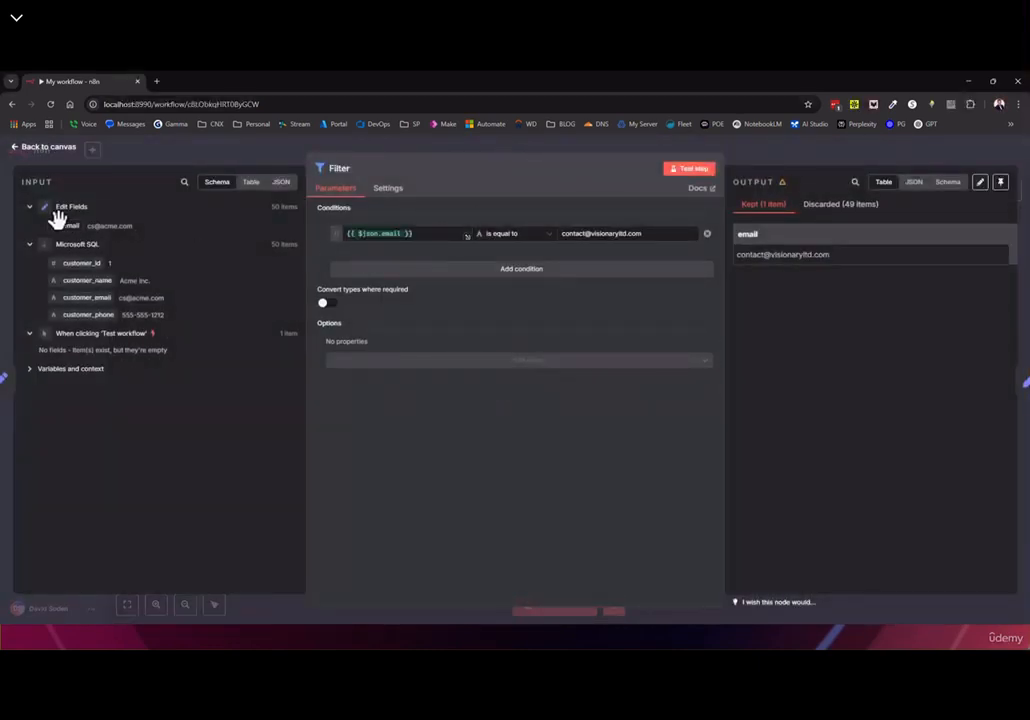
left_click(420, 235)
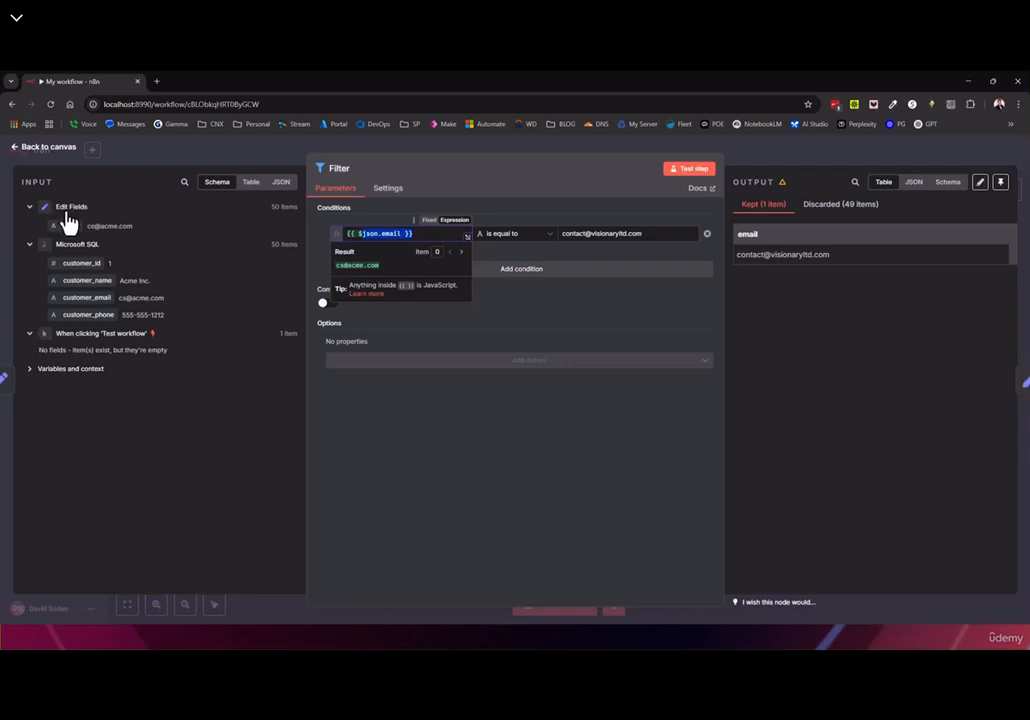
left_click(38, 150)
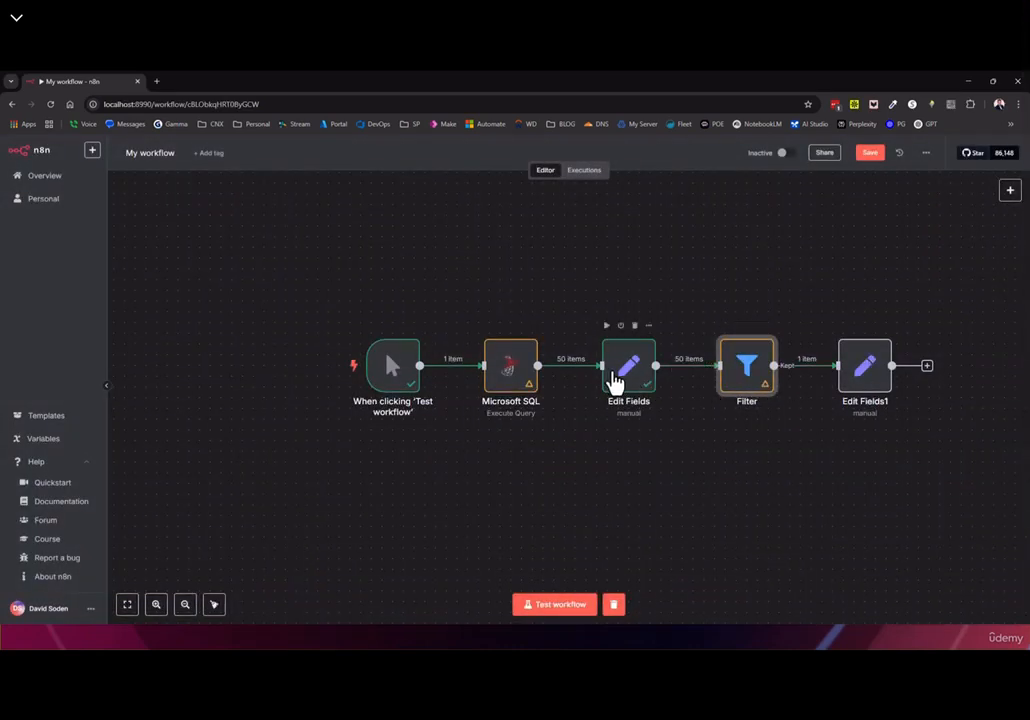
double_click(876, 383)
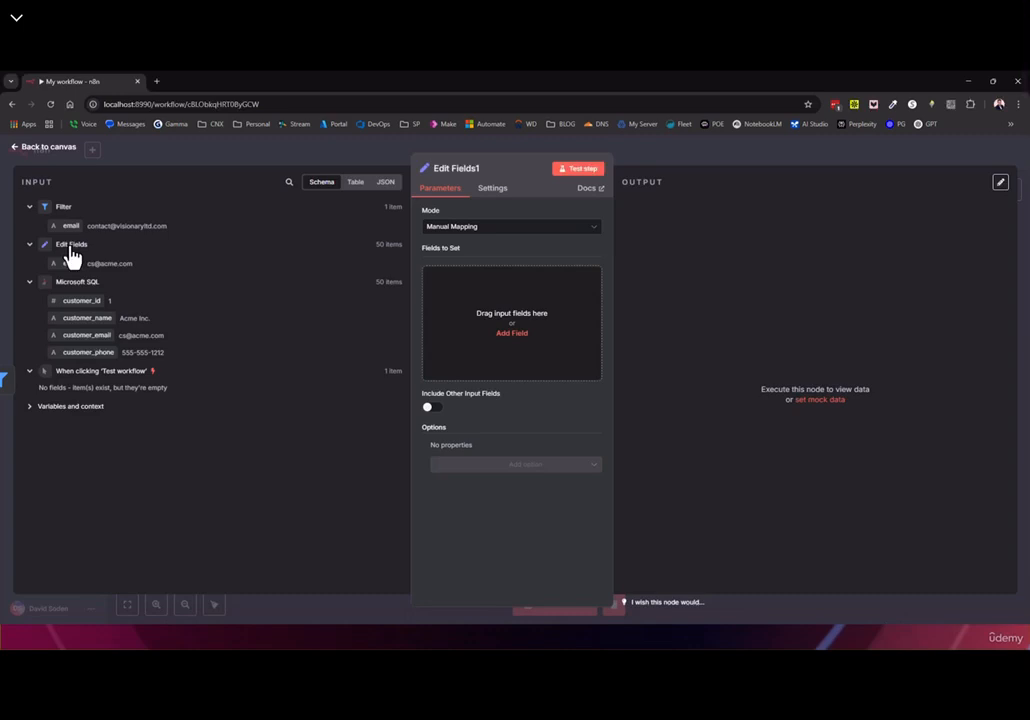
left_click(513, 336)
Name the Edit Fields1 field myemail, trying an Edit Fields email mapping then clearing the value
left_click(473, 279)
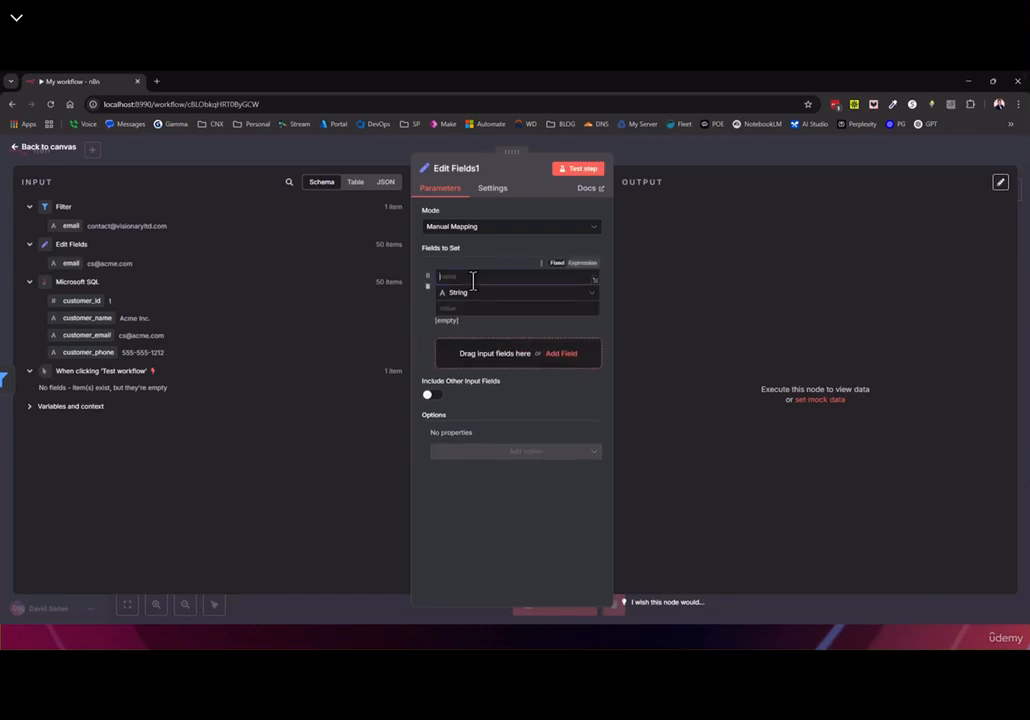
type("myemail")
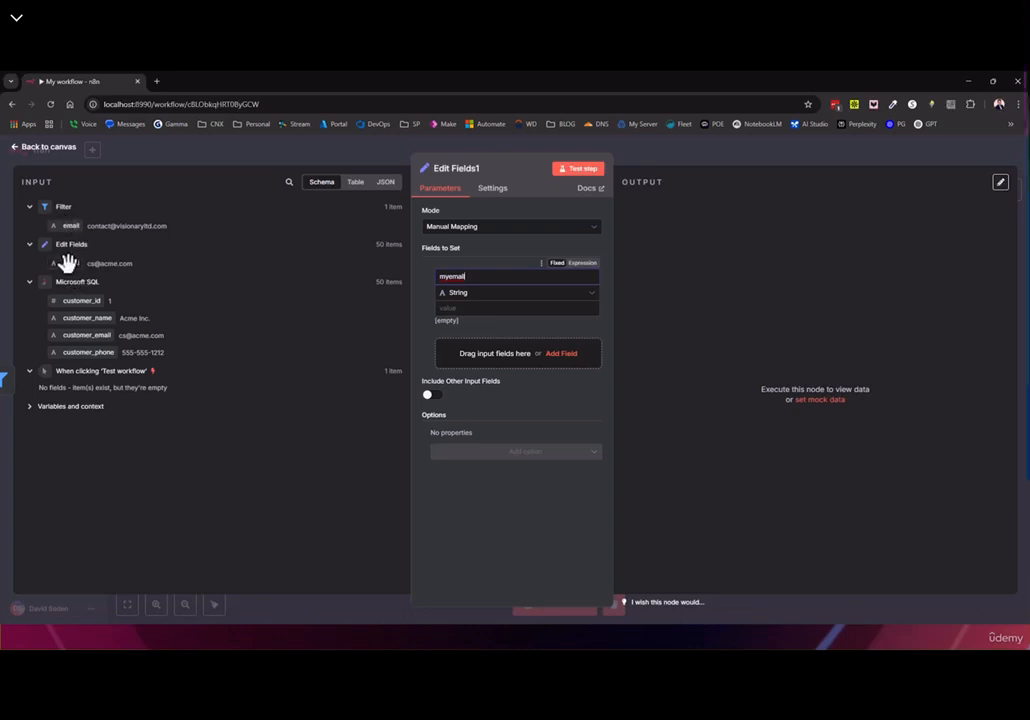
left_click_drag(70, 263, 480, 308)
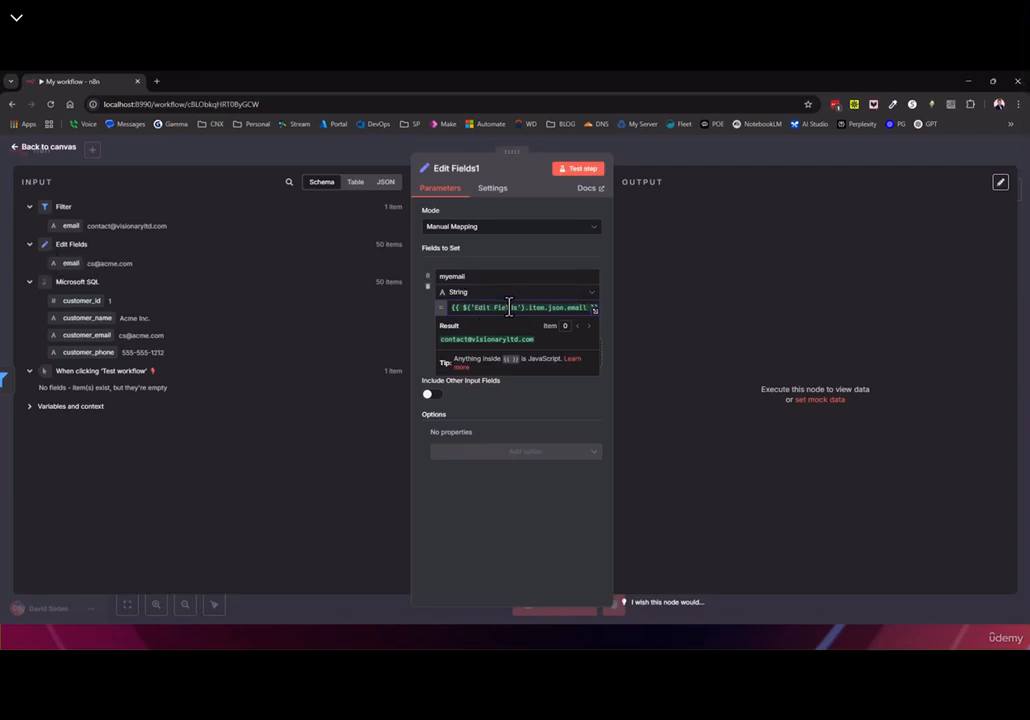
left_click_drag(524, 308, 408, 306)
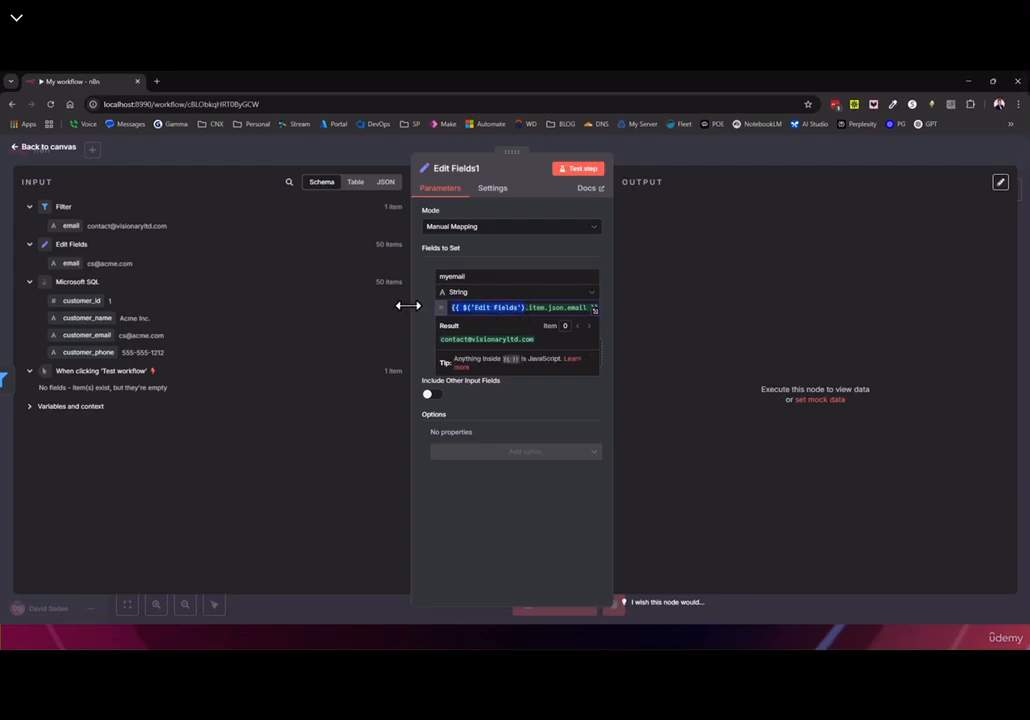
key("BackSpace")
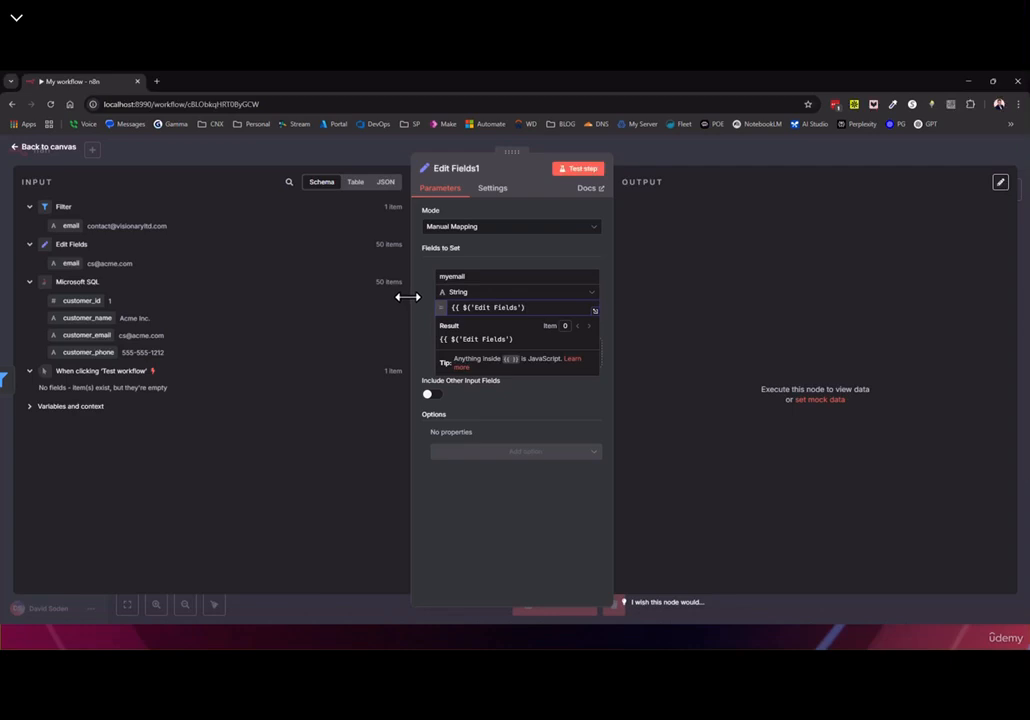
left_click_drag(461, 309, 351, 296)
key("BackSpace")
key("ctrl+a")
key("BackSpace")
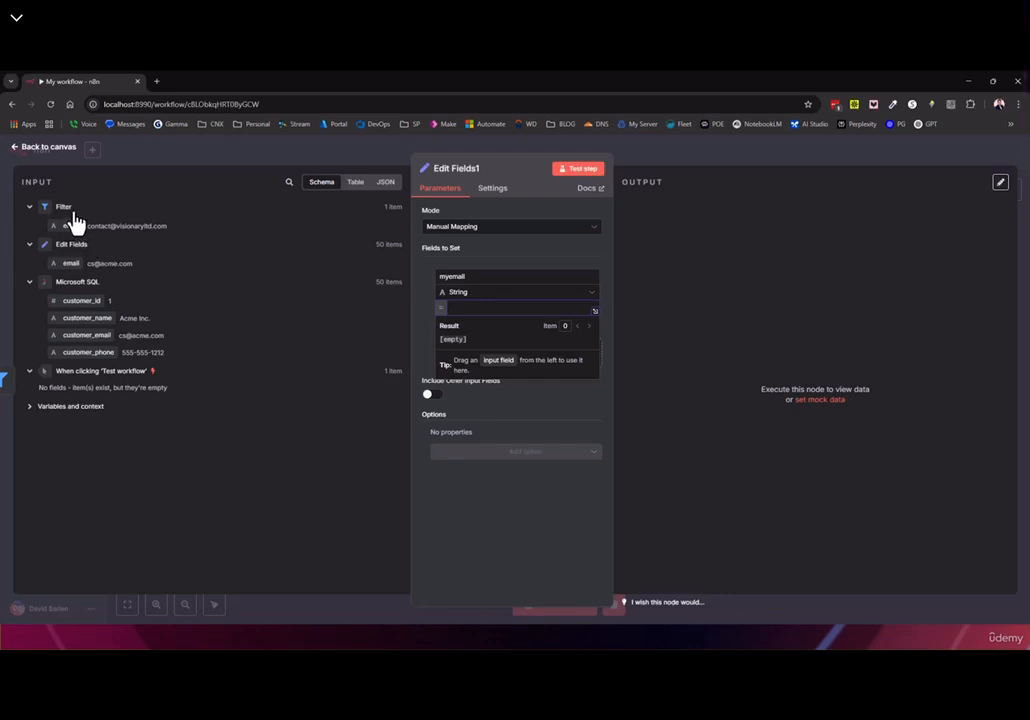
Rename the Edit Fields1 node to MyVar
left_click(455, 169)
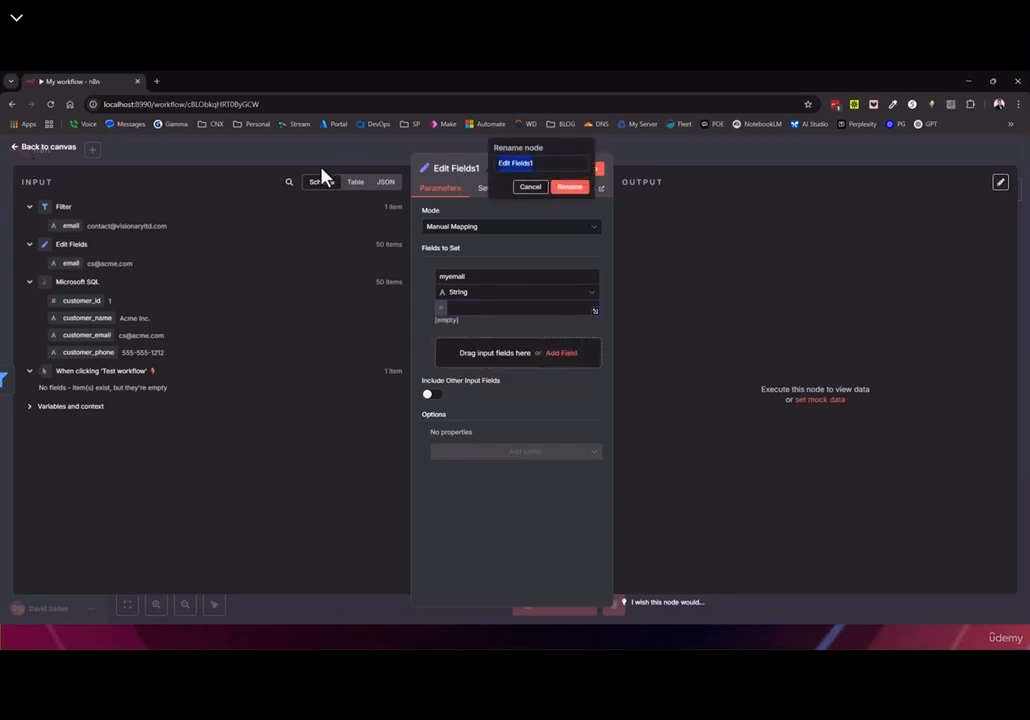
type("My")
left_click(600, 189)
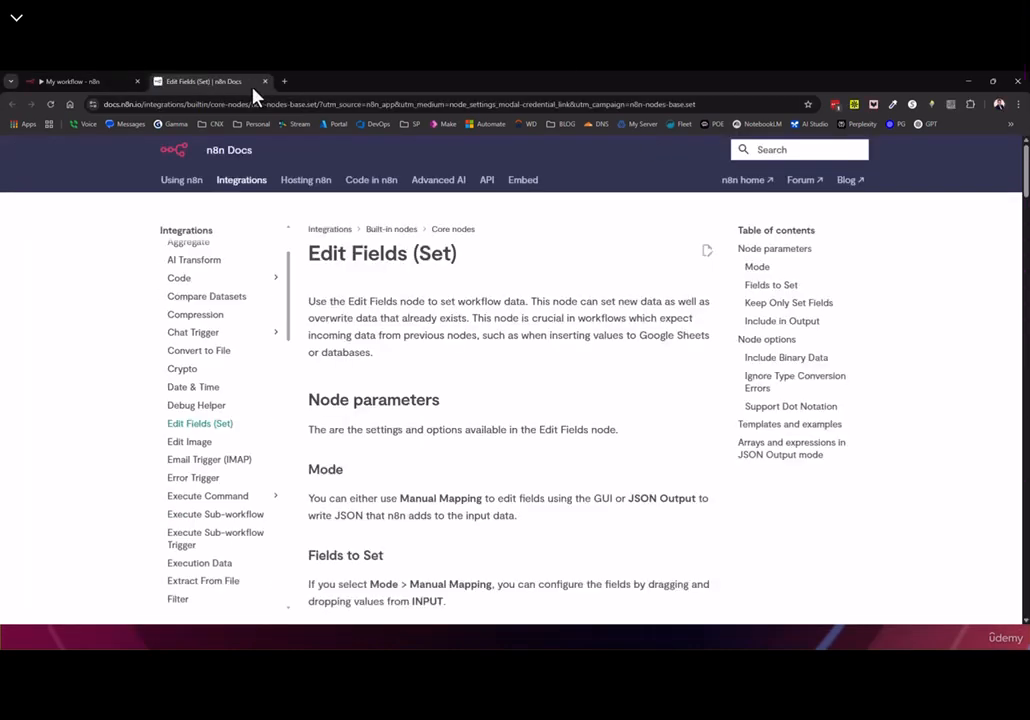
left_click(265, 81)
Rename the Edit Fields node to List of Emails
left_click(17, 150)
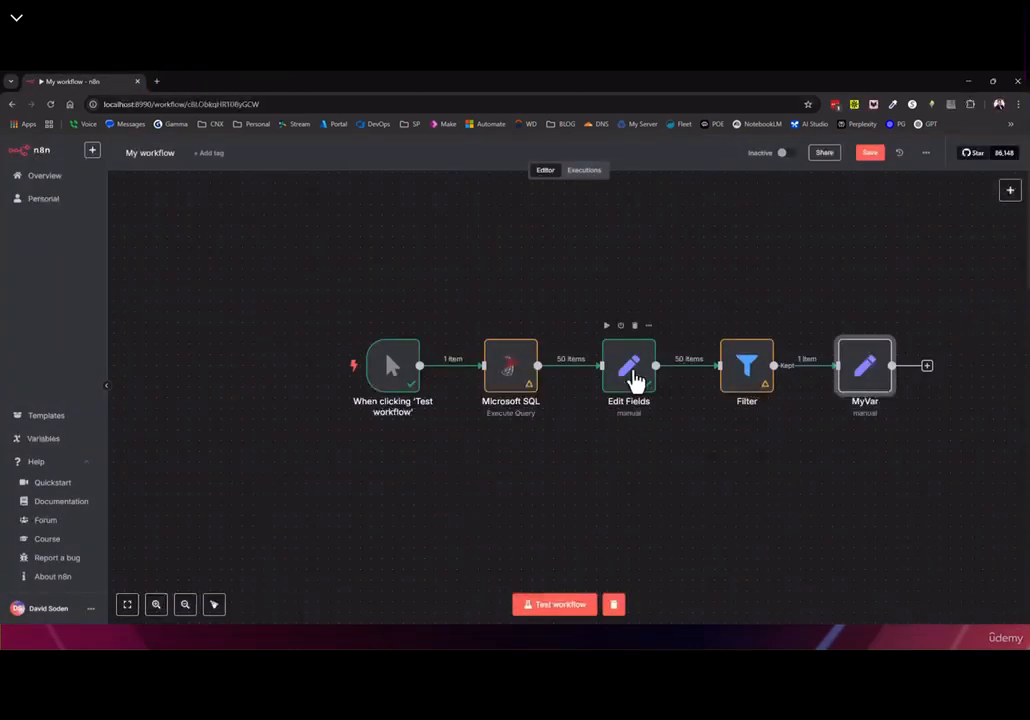
double_click(635, 382)
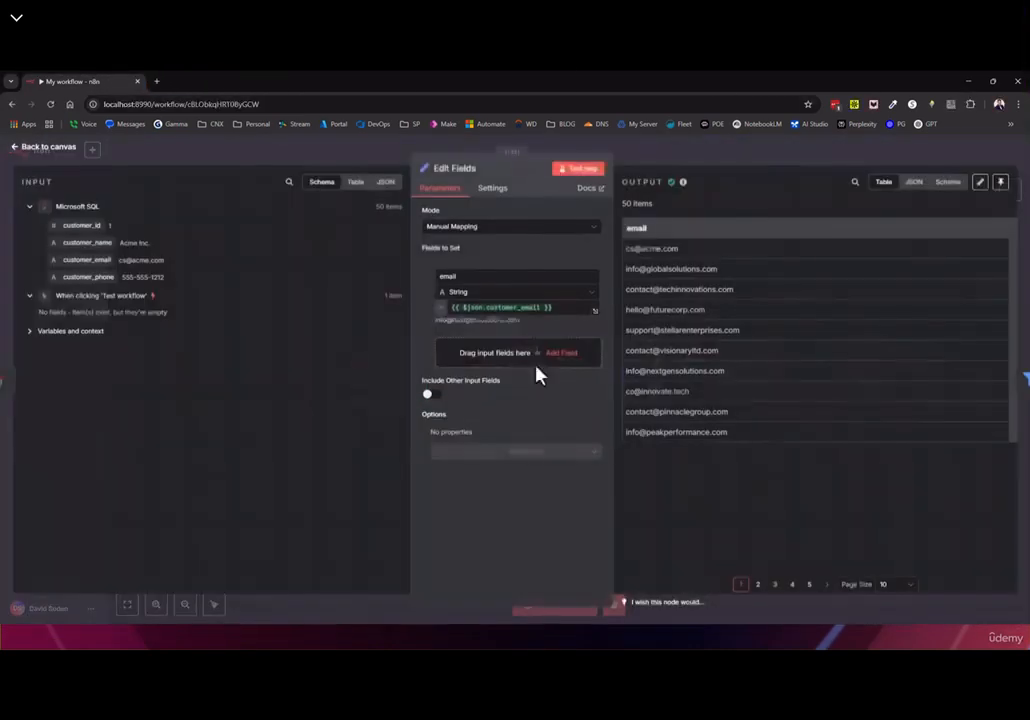
left_click(453, 172)
type("List of Emails")
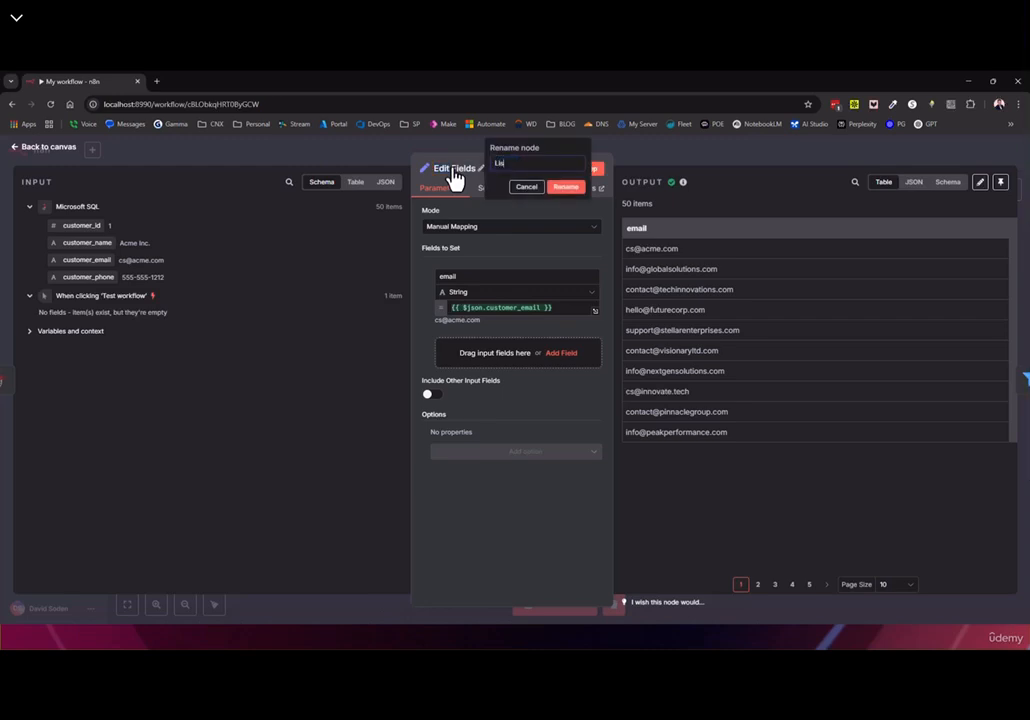
left_click(565, 187)
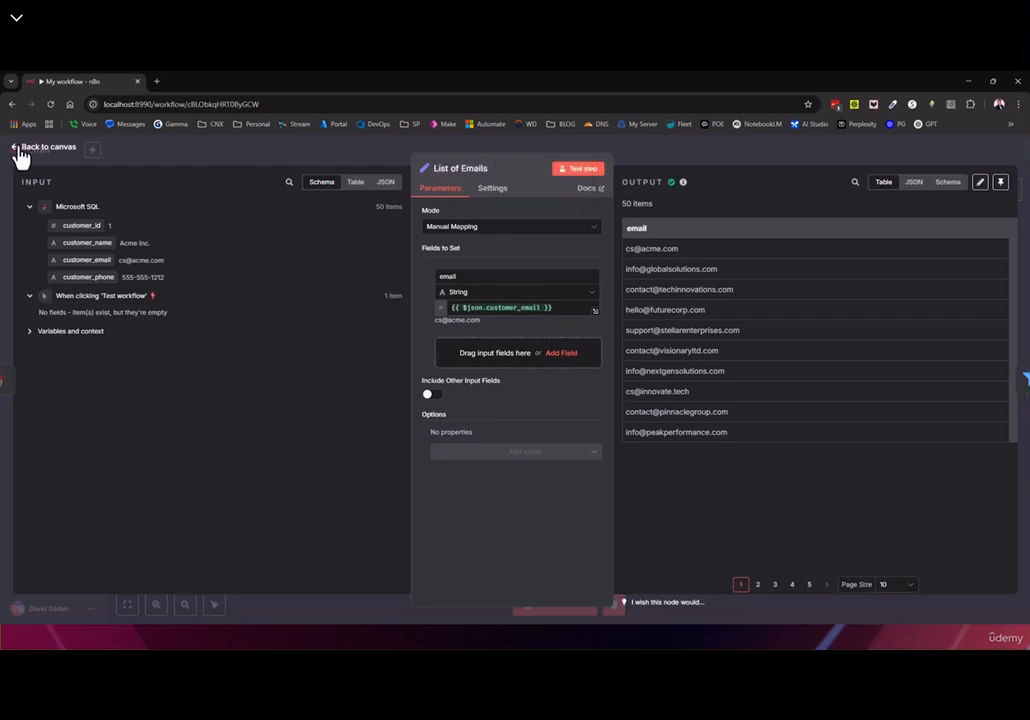
left_click(56, 154)
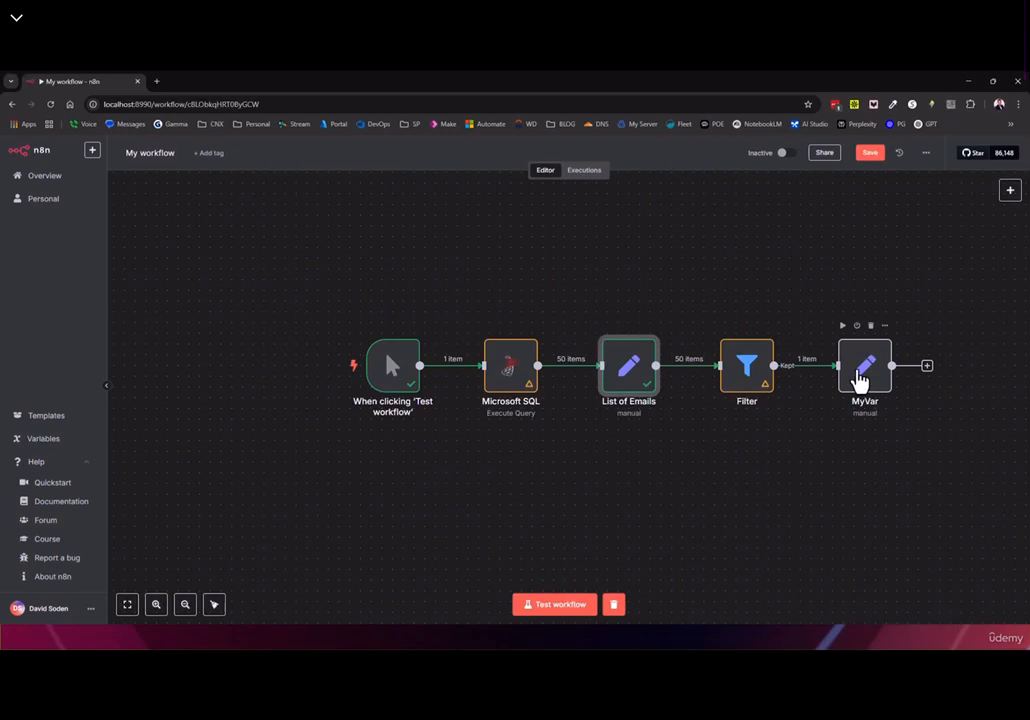
double_click(860, 375)
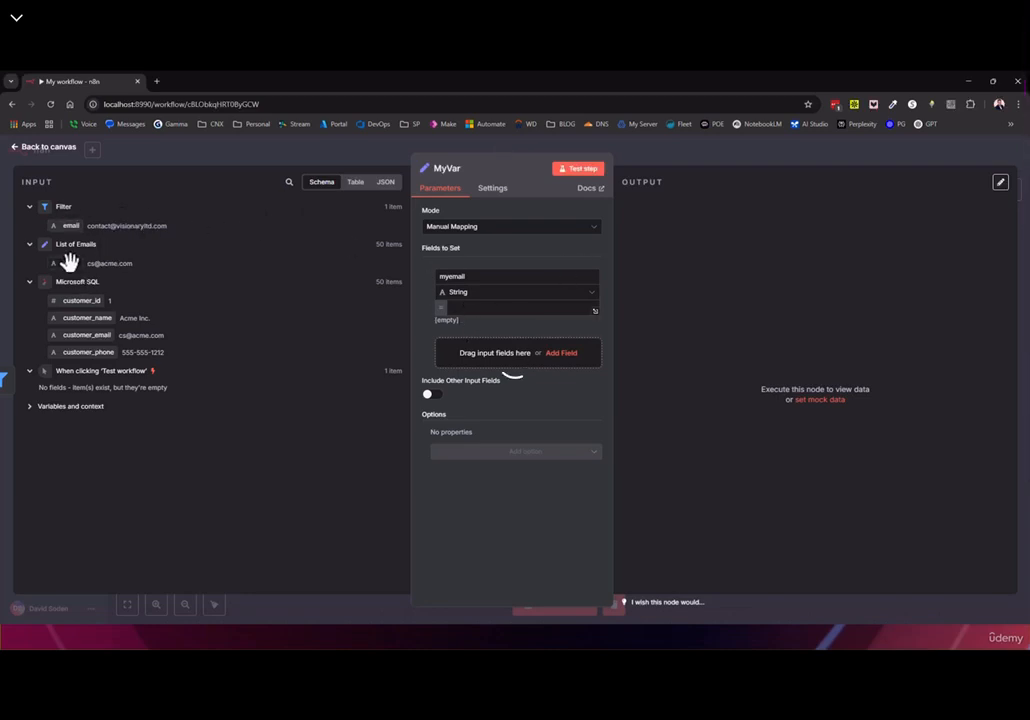
left_click_drag(68, 261, 471, 307)
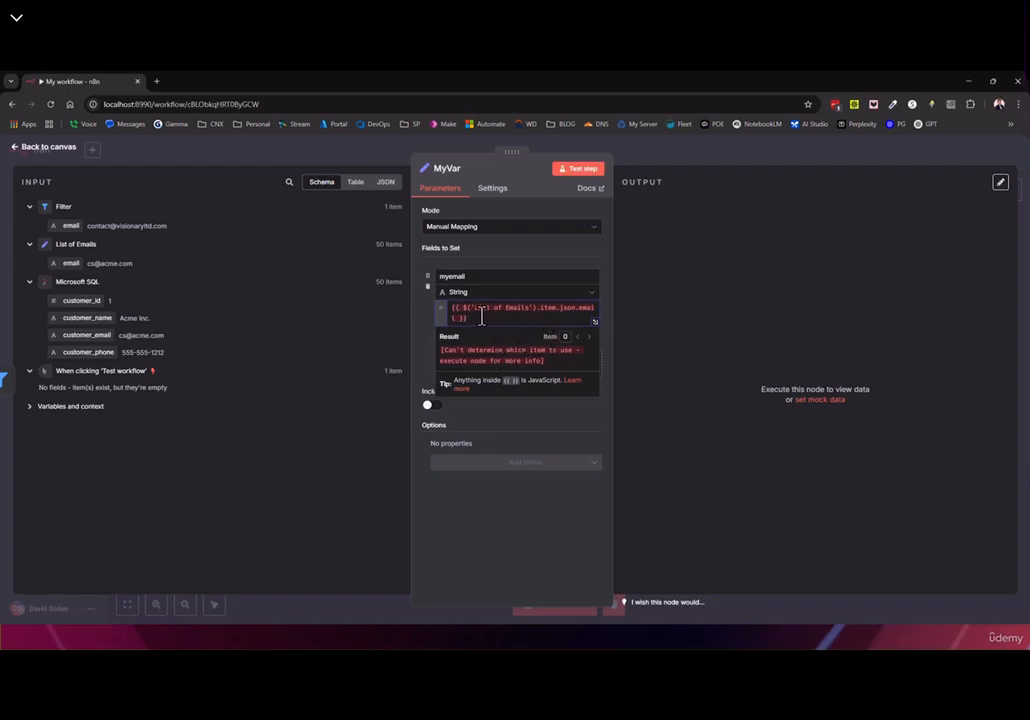
left_click_drag(482, 317, 387, 293)
key("BackSpace")
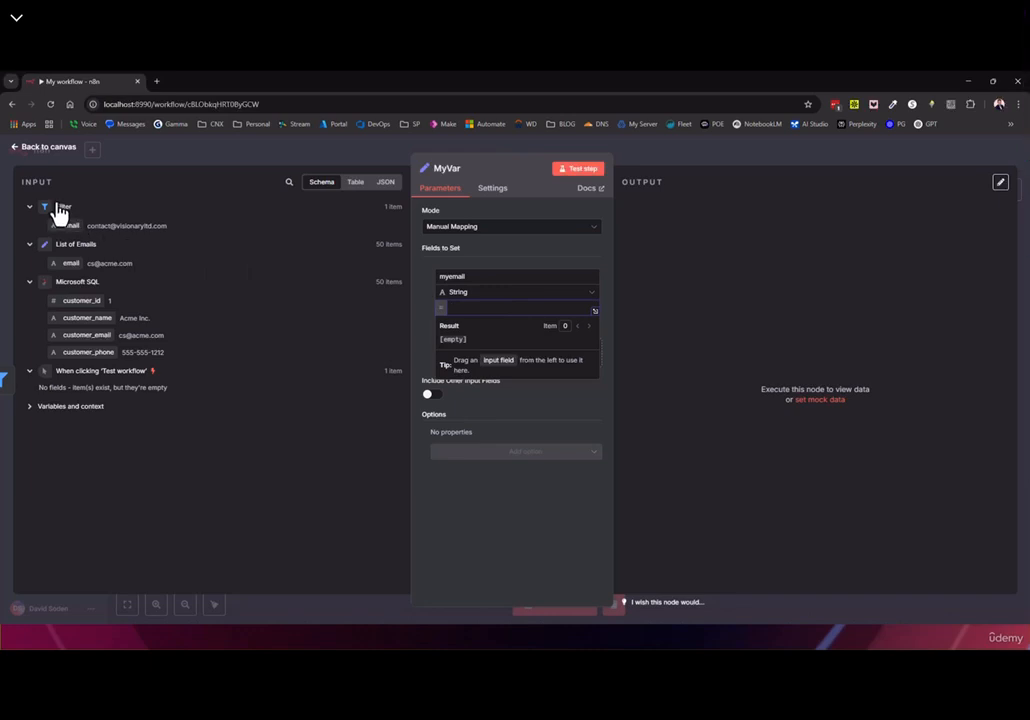
double_click(391, 209)
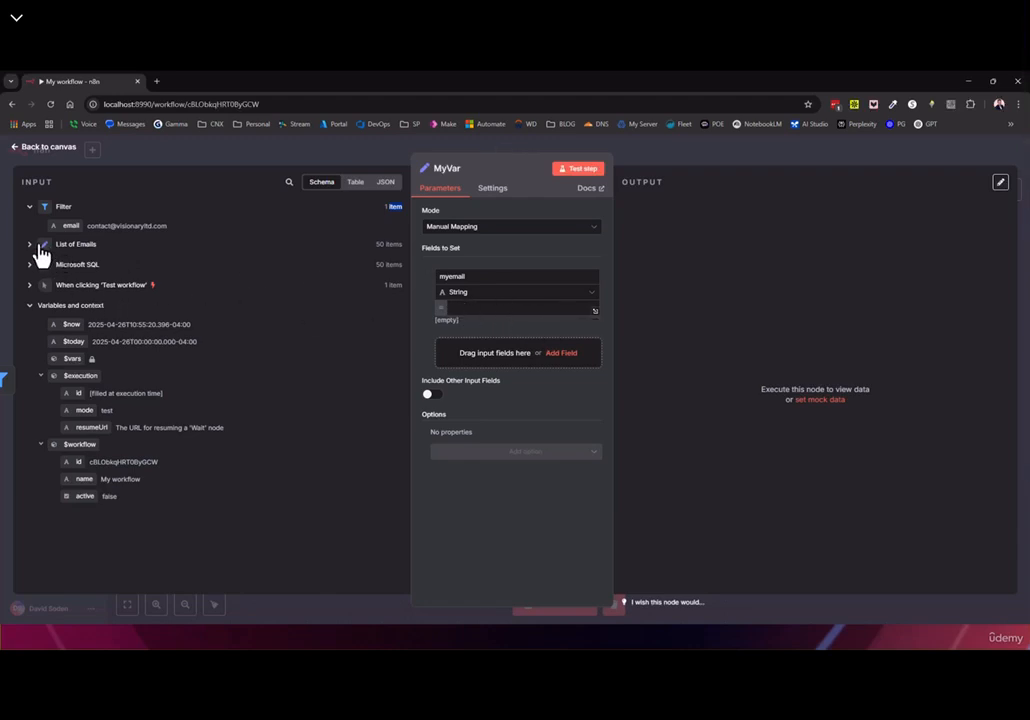
left_click_drag(66, 224, 487, 311)
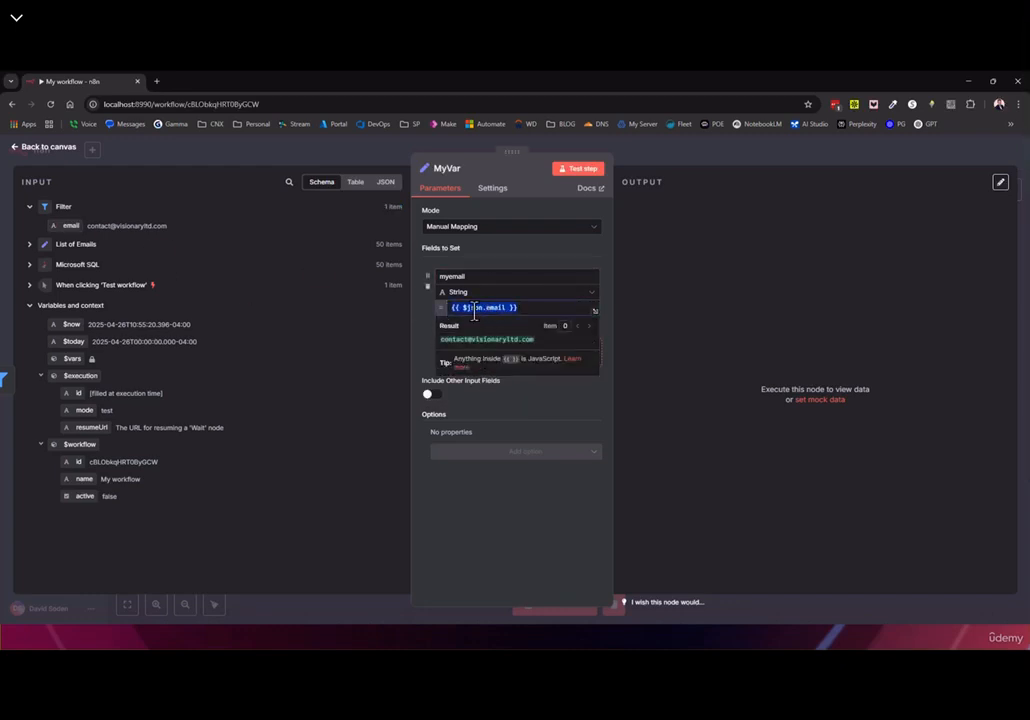
mouse_move(483, 312)
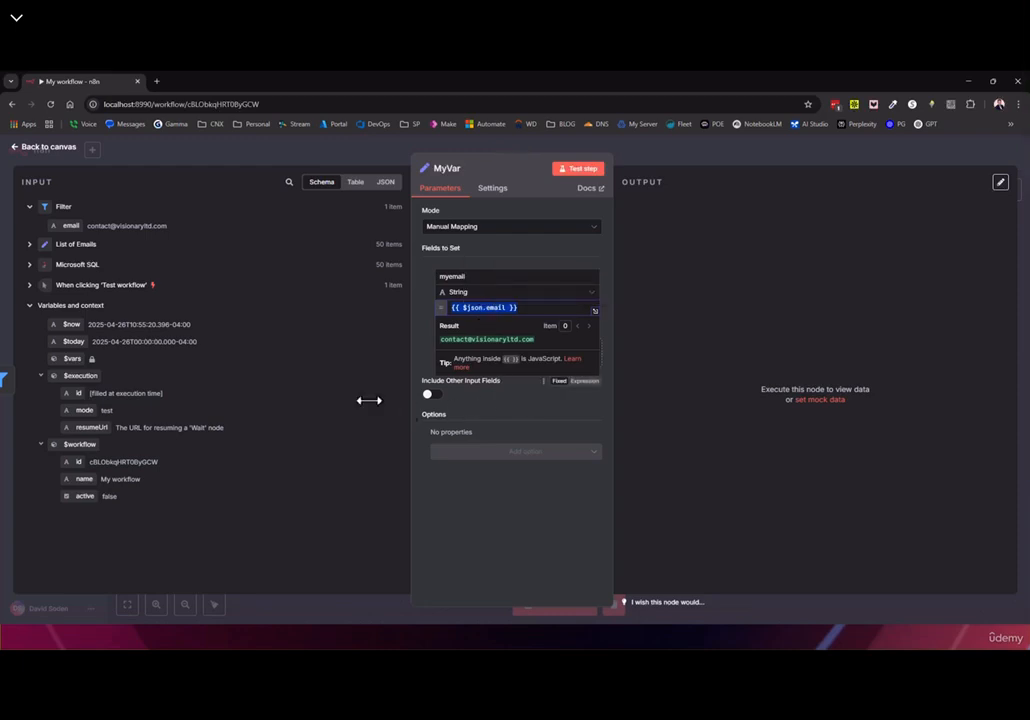
left_click(18, 146)
Move the Filter node above the chain, rename it FOO, and recheck MyVar's mapping
left_click_drag(752, 371, 752, 253)
left_click_drag(860, 362, 860, 373)
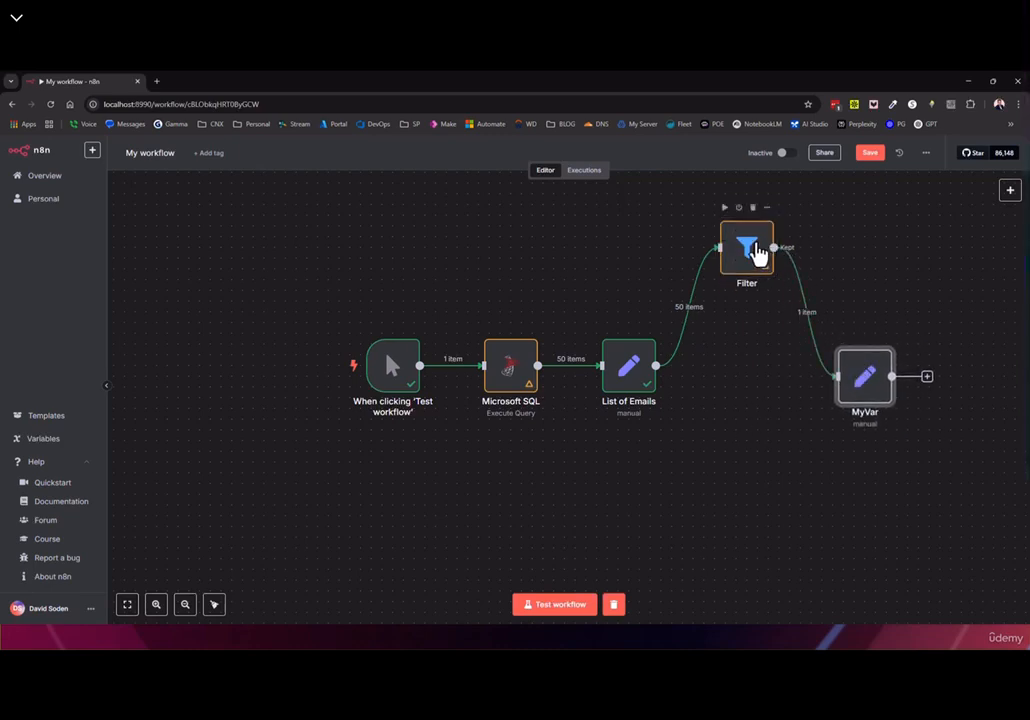
left_click_drag(757, 254, 741, 249)
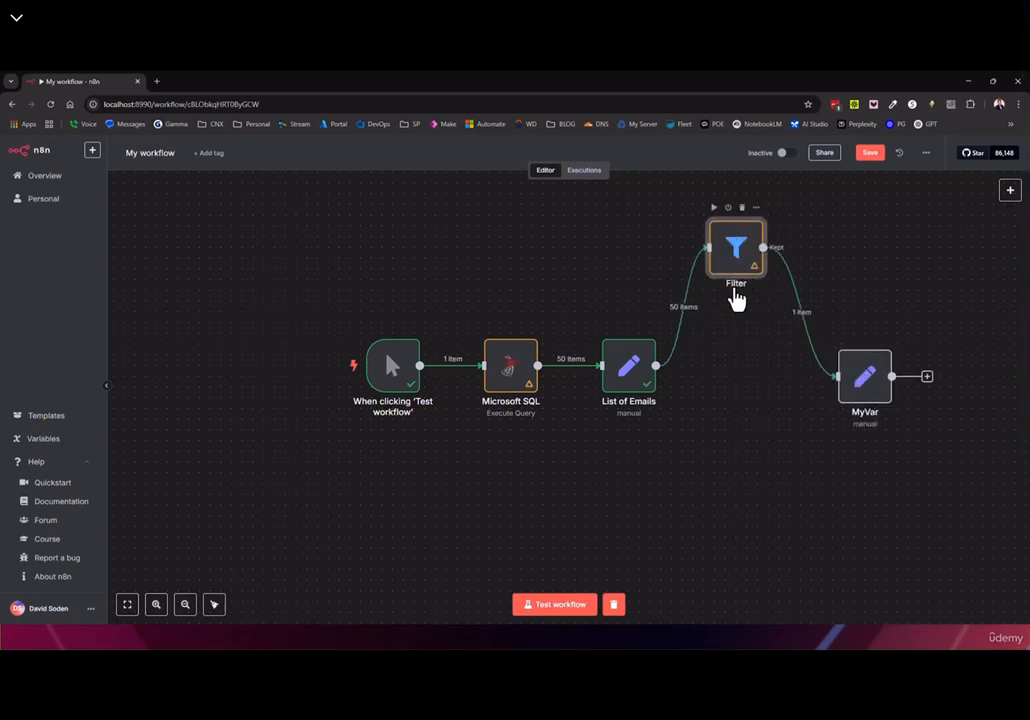
double_click(737, 256)
left_click(343, 169)
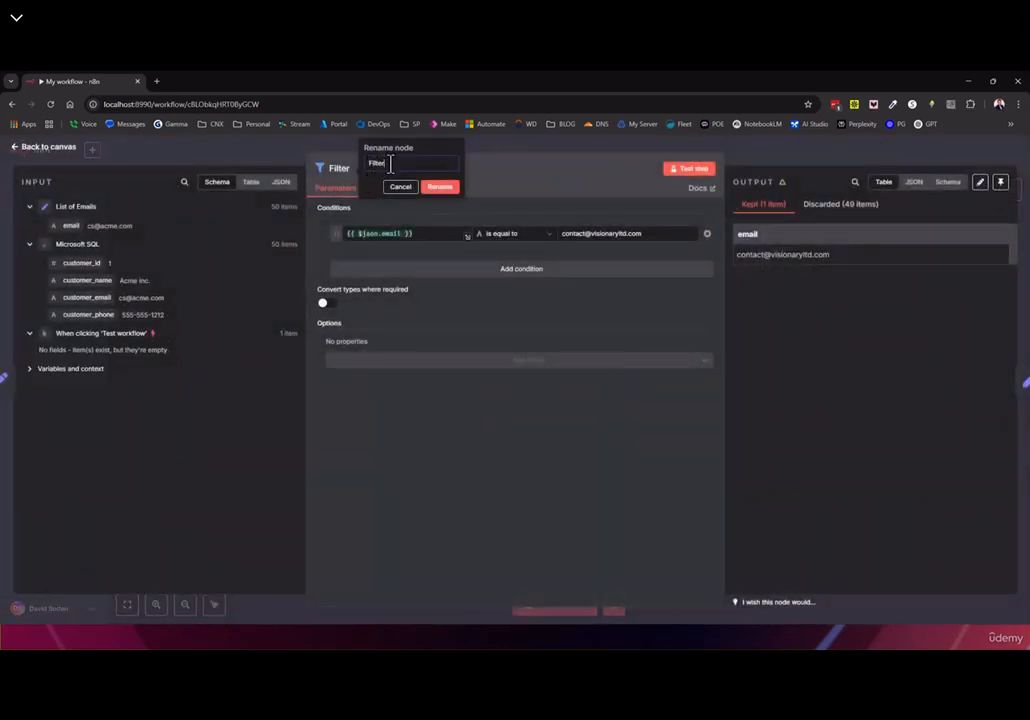
type("FCO")
left_click(440, 187)
left_click(45, 147)
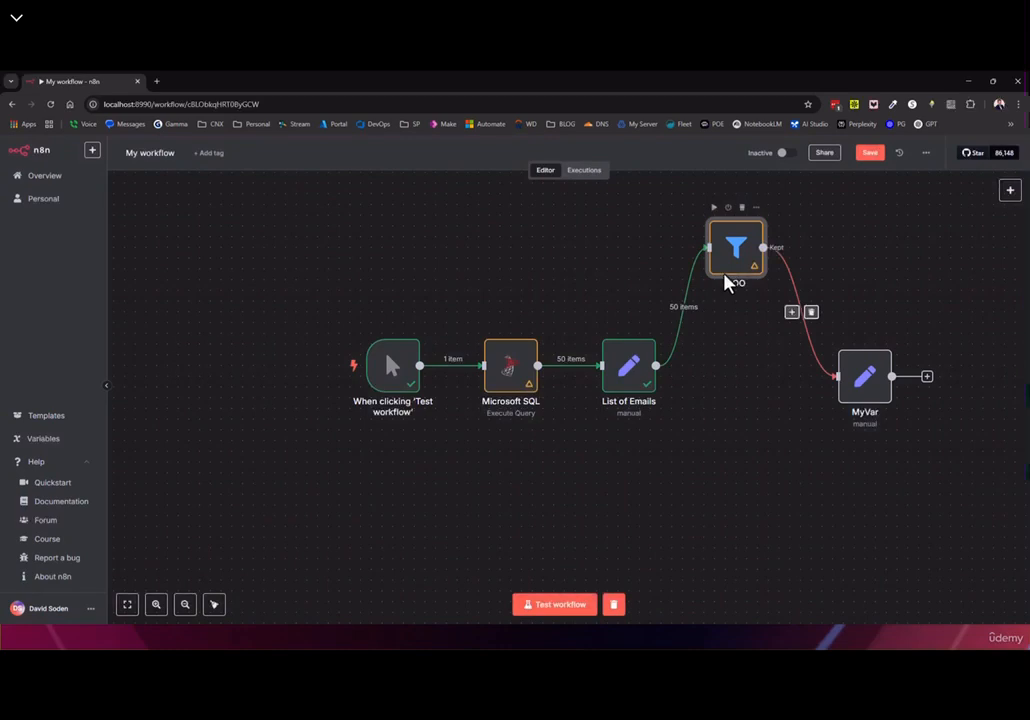
double_click(860, 376)
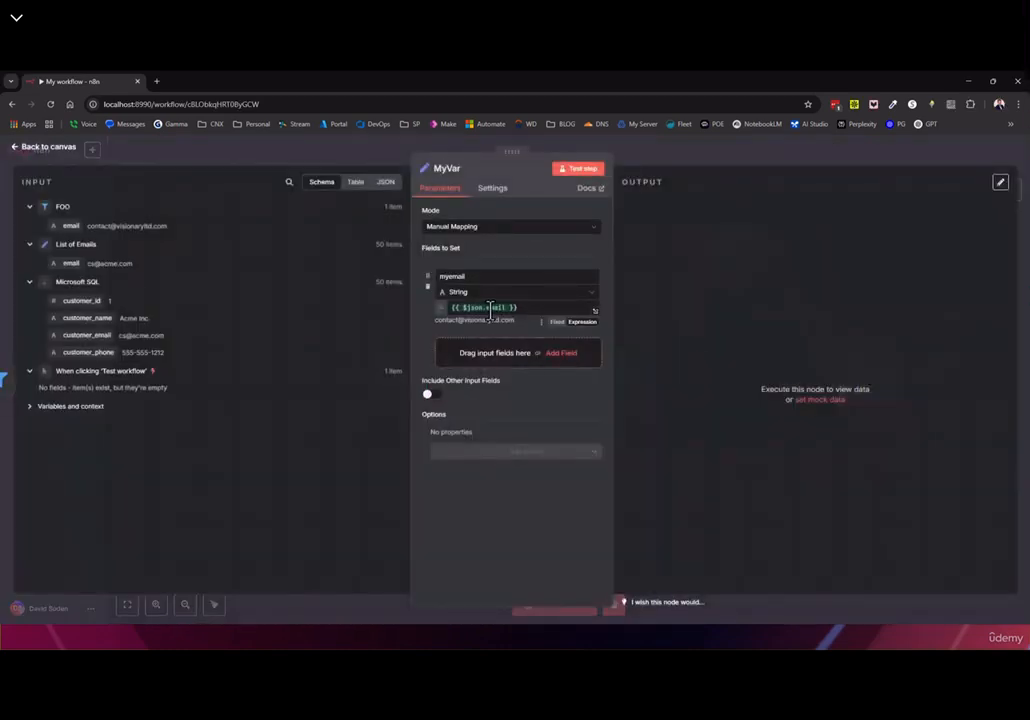
left_click(14, 148)
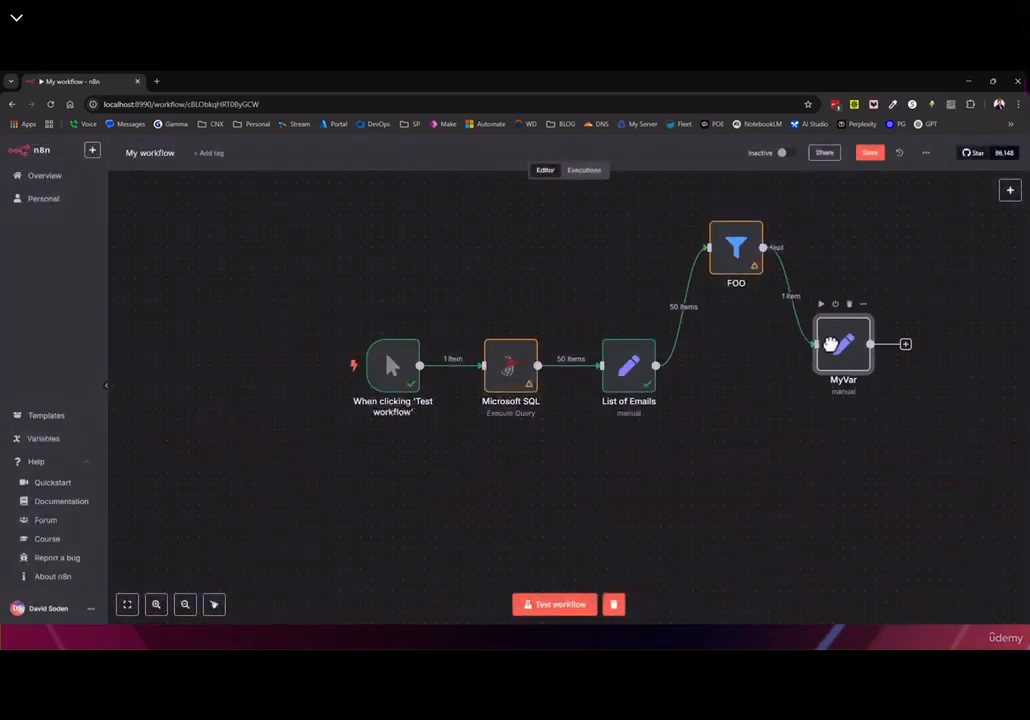
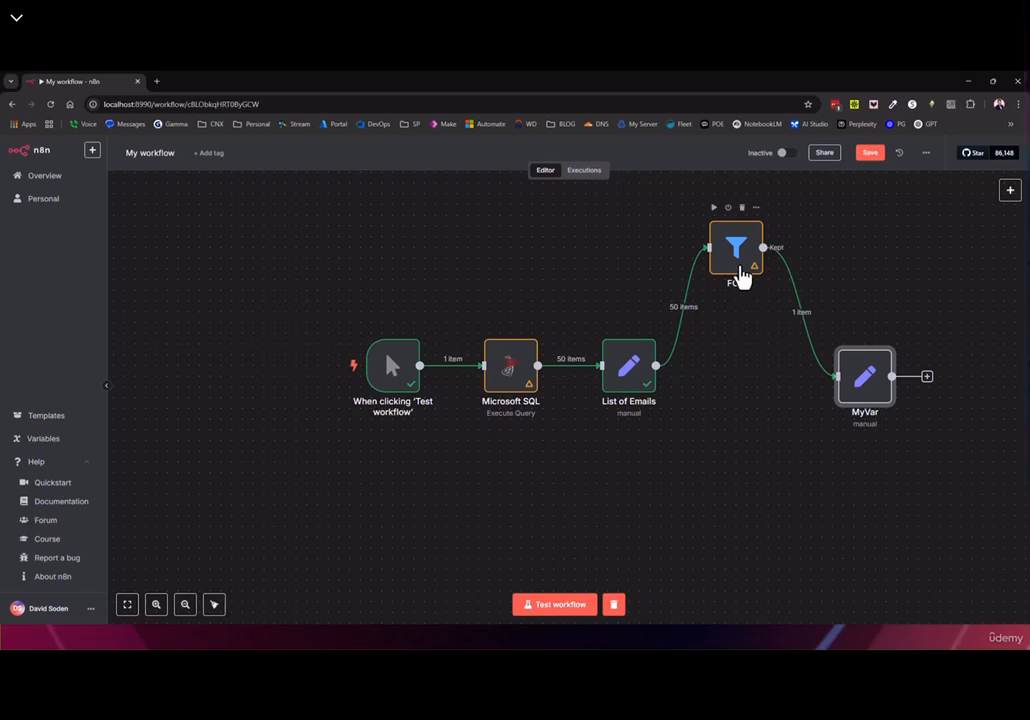
Lower the FOO filter node slightly on the workflow canvas
left_click_drag(738, 253, 729, 276)
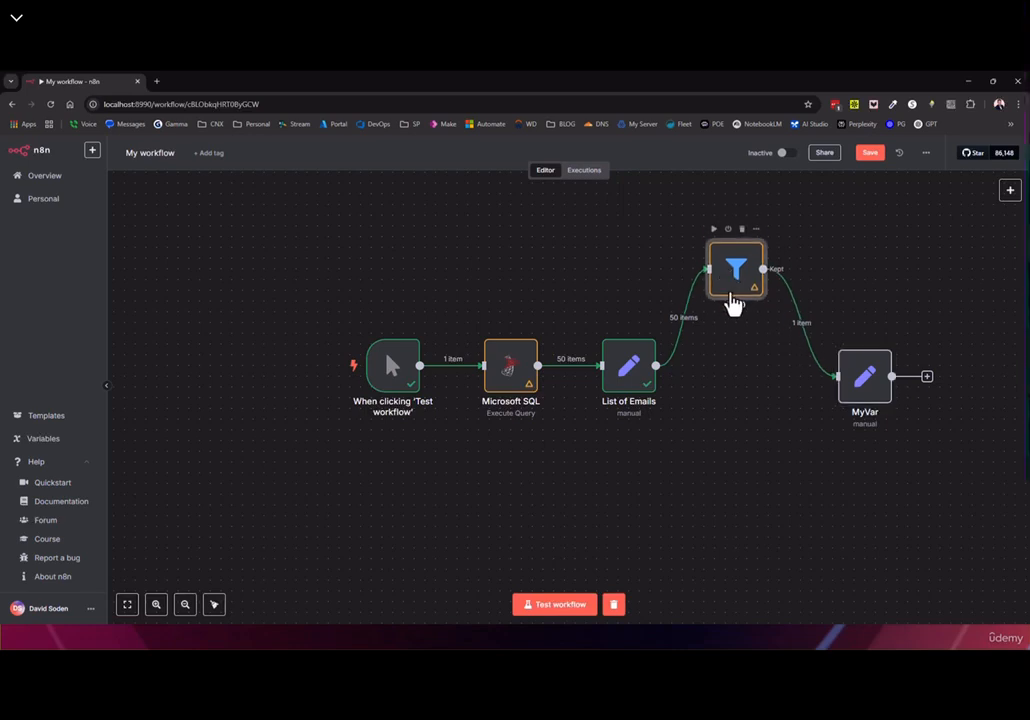
In MyVar, build a myemail expression referencing FOO's item json email via autocomplete
double_click(866, 388)
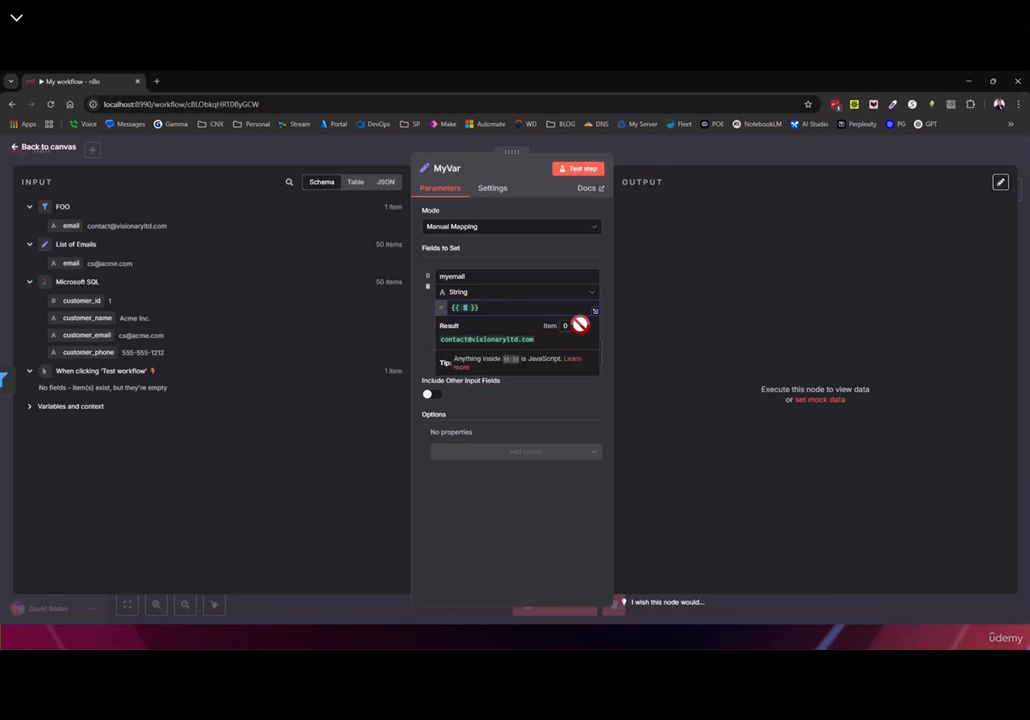
type("$")
key("Down")
key("Down")
key("Down")
key("Down")
key("Down")
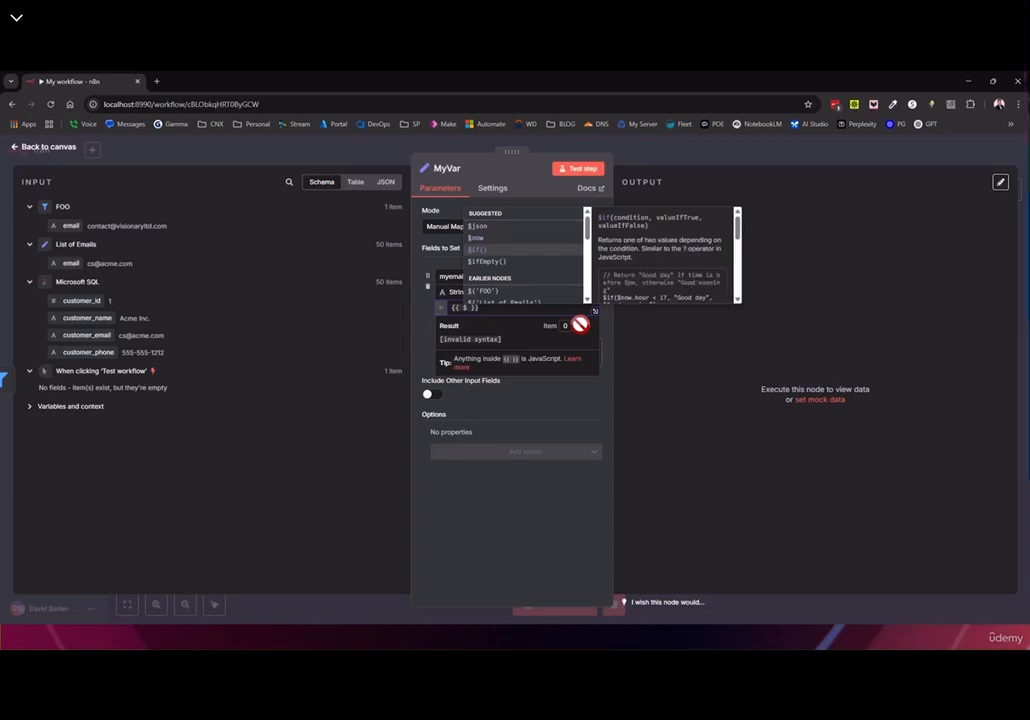
key("Up")
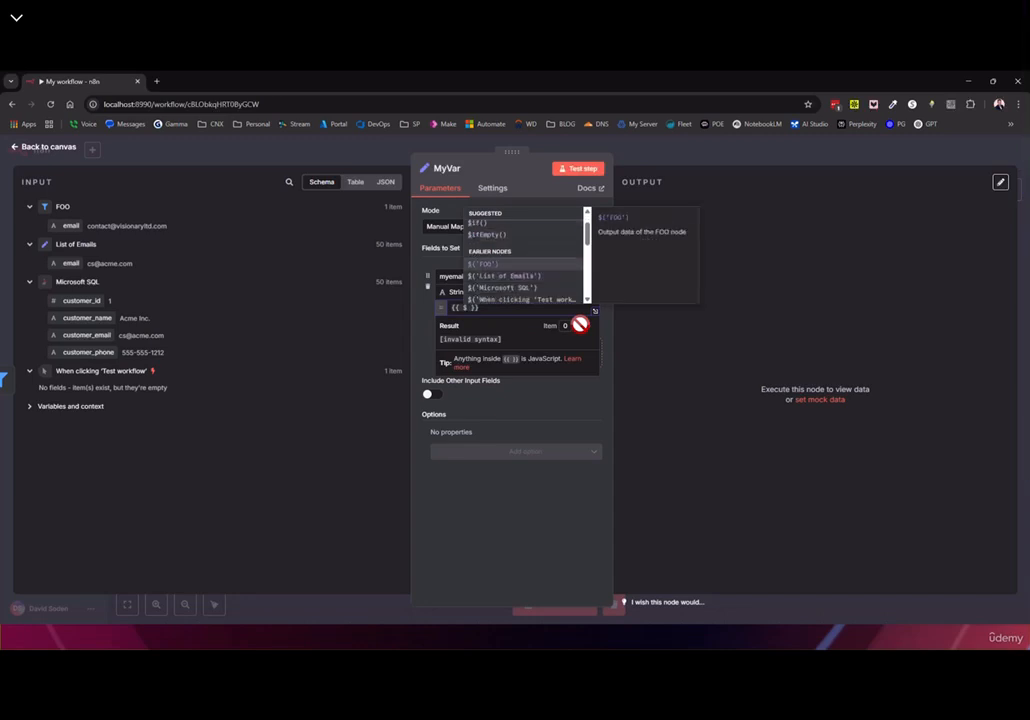
key("Return")
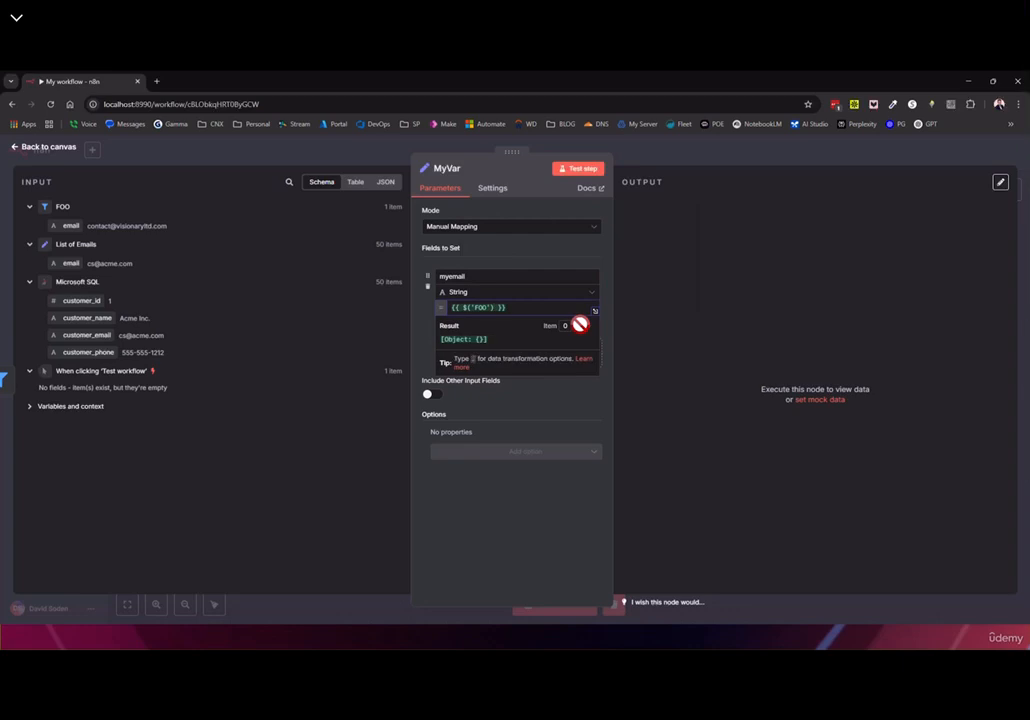
type(".")
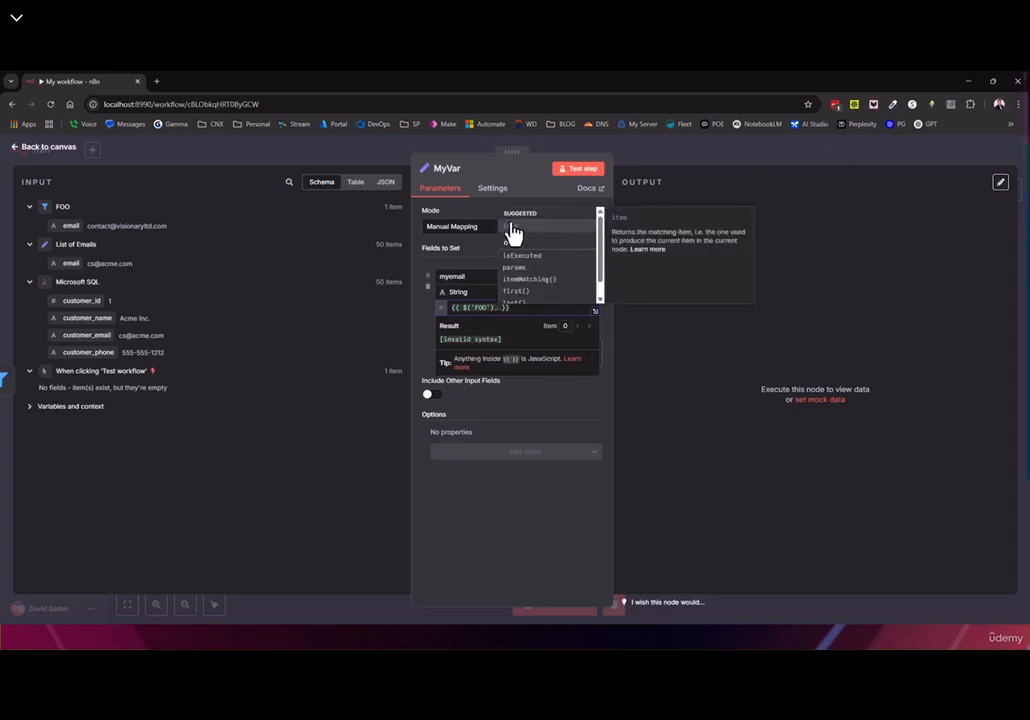
key("Return")
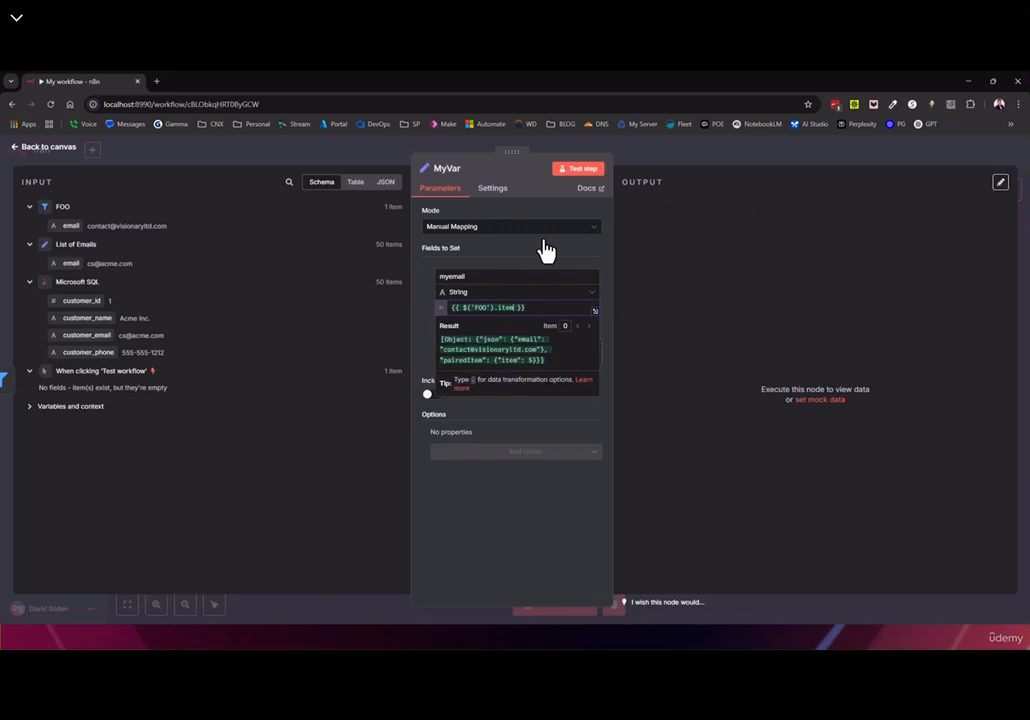
type(".")
key("Return")
type(".")
key("Return")
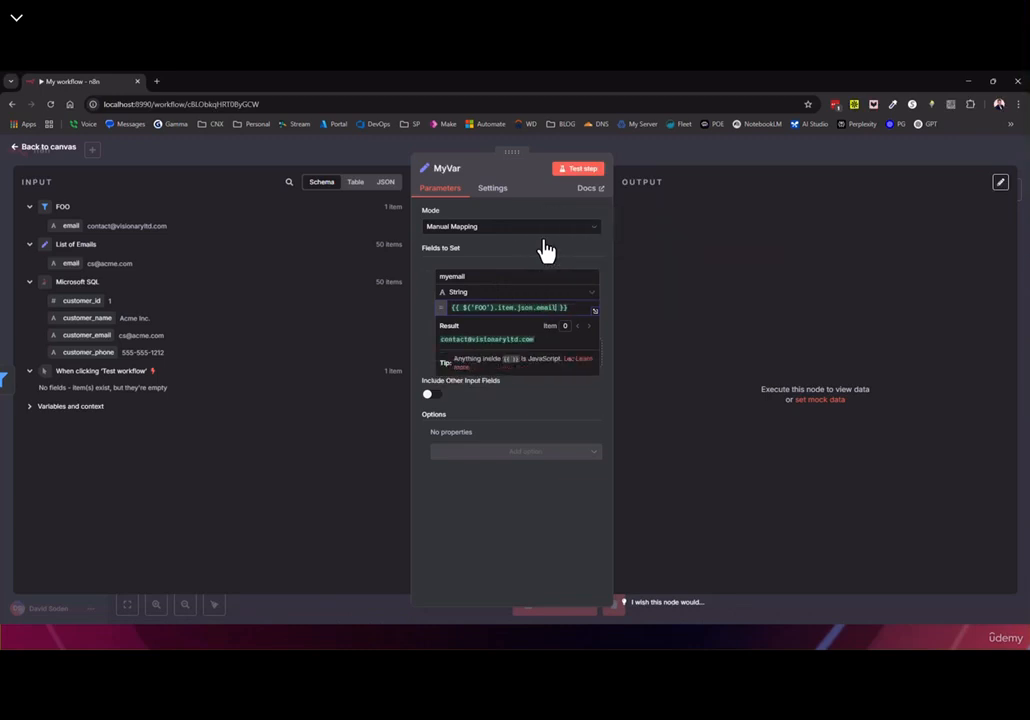
Clear that expression and map FOO's email field into myemail as {{ $json.email }}
left_click(476, 307)
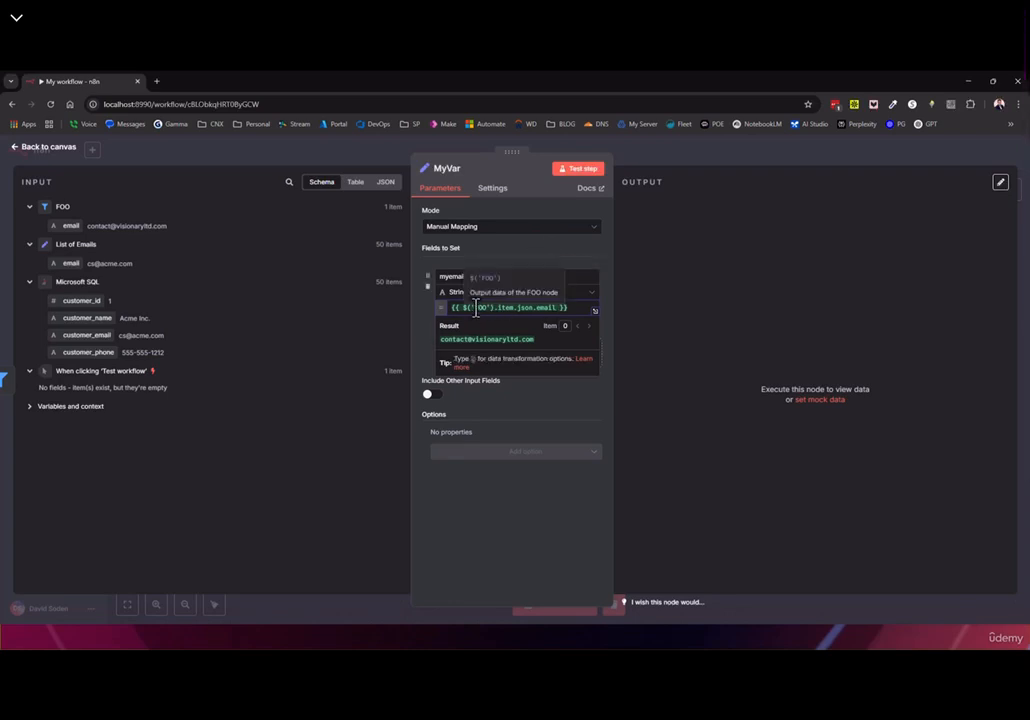
double_click(477, 307)
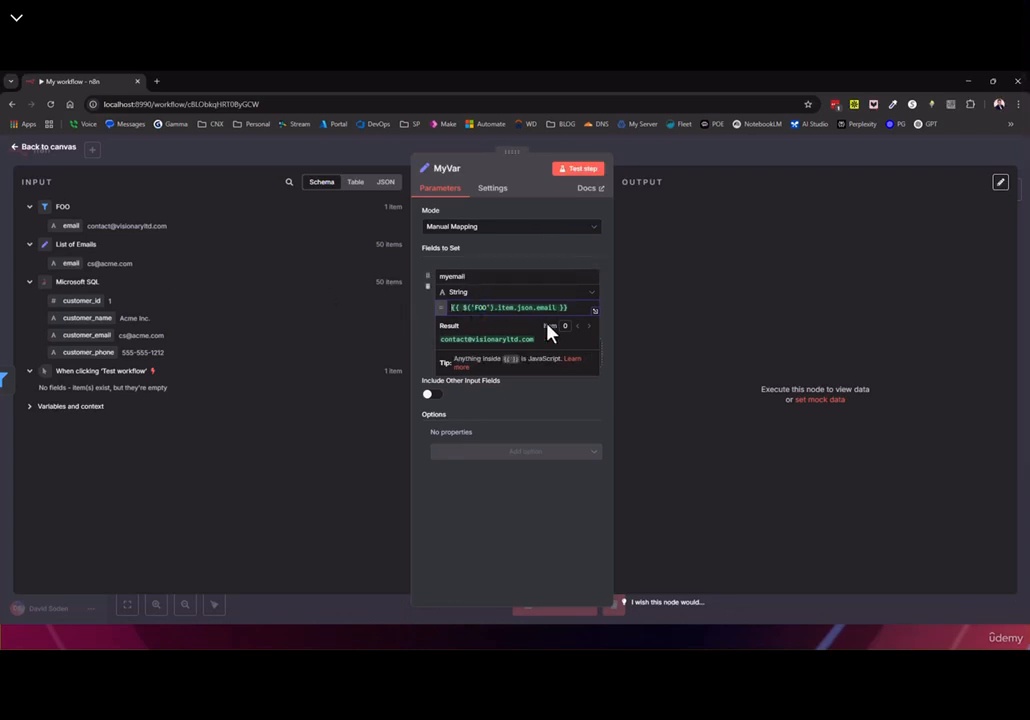
key("ctrl+a")
key("BackSpace")
left_click_drag(82, 226, 466, 307)
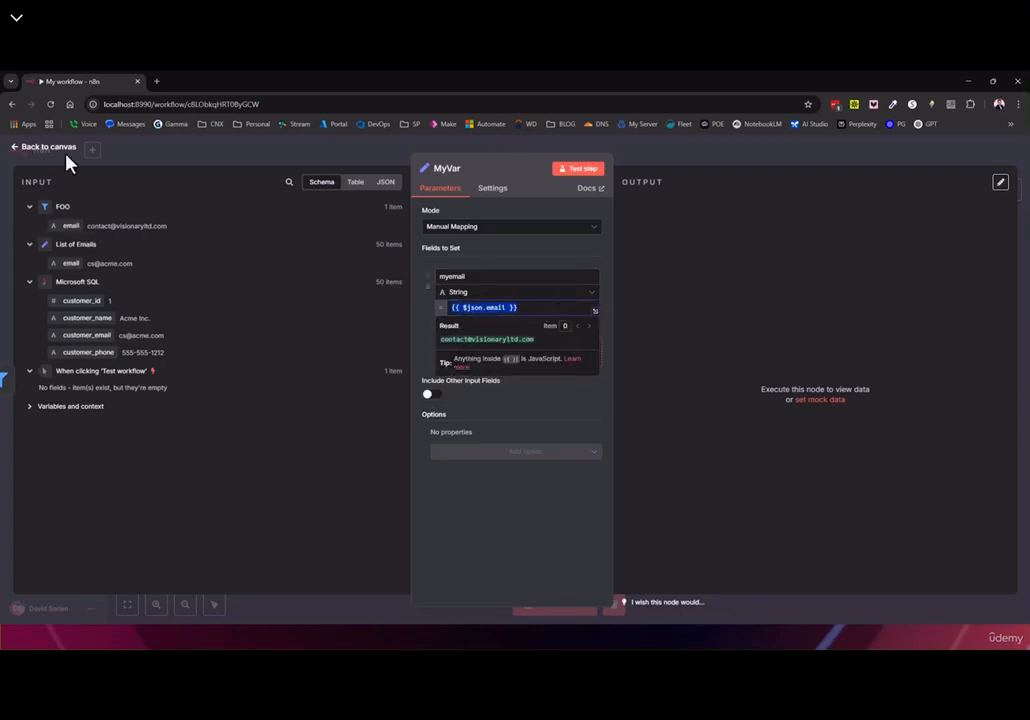
Save the workflow, run a test, and line FOO up with the other nodes
left_click(50, 147)
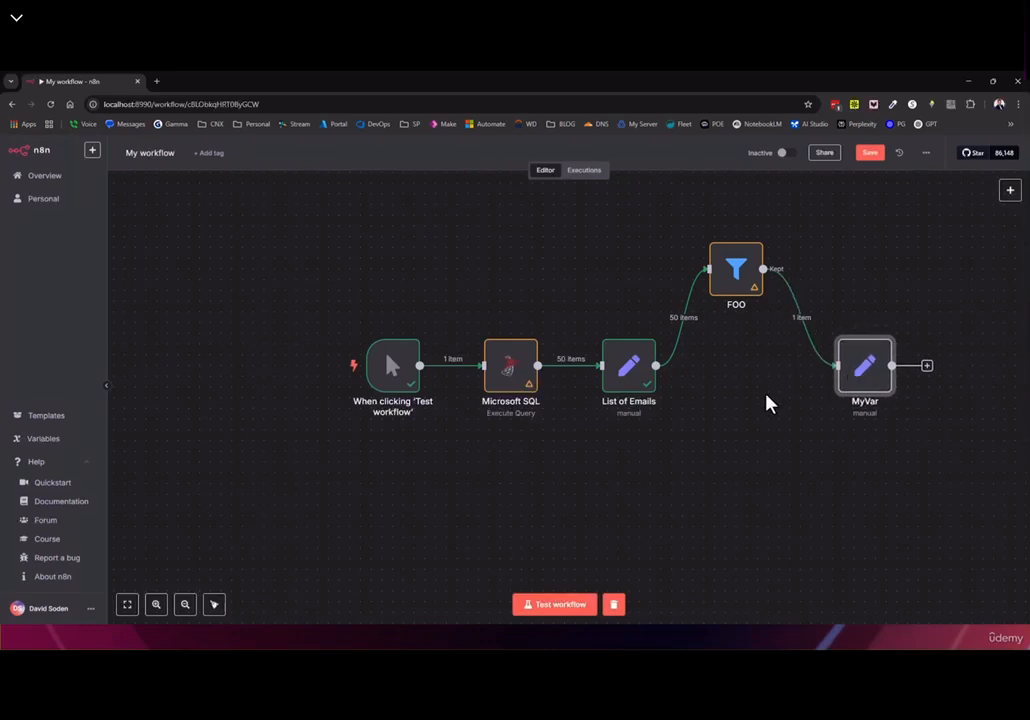
left_click(868, 155)
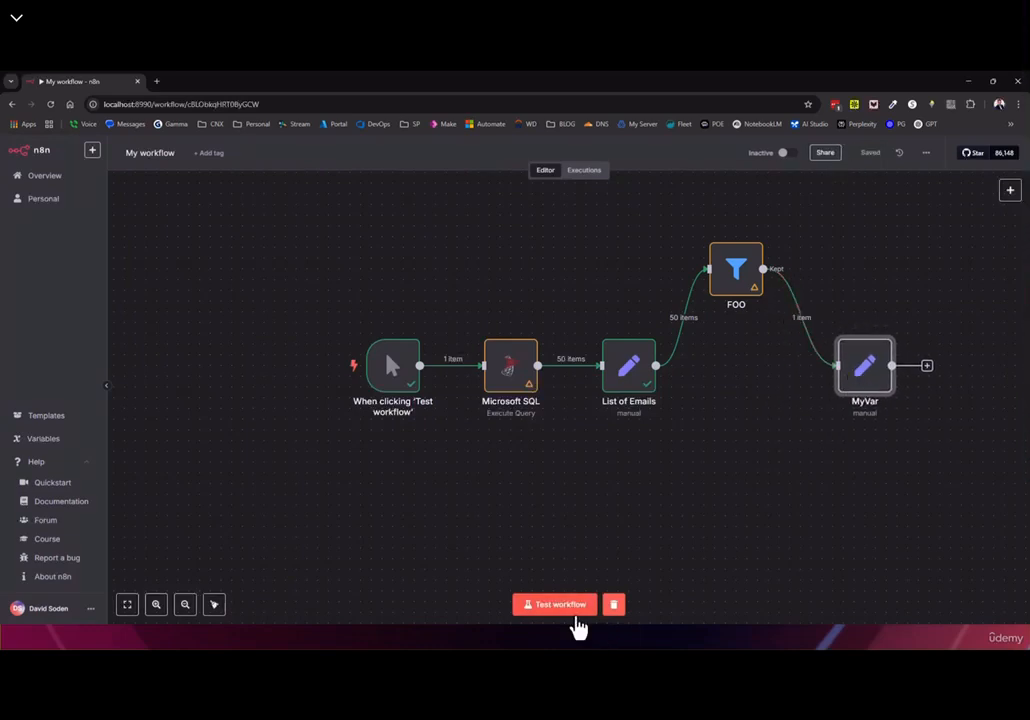
left_click(577, 614)
left_click_drag(736, 275, 736, 338)
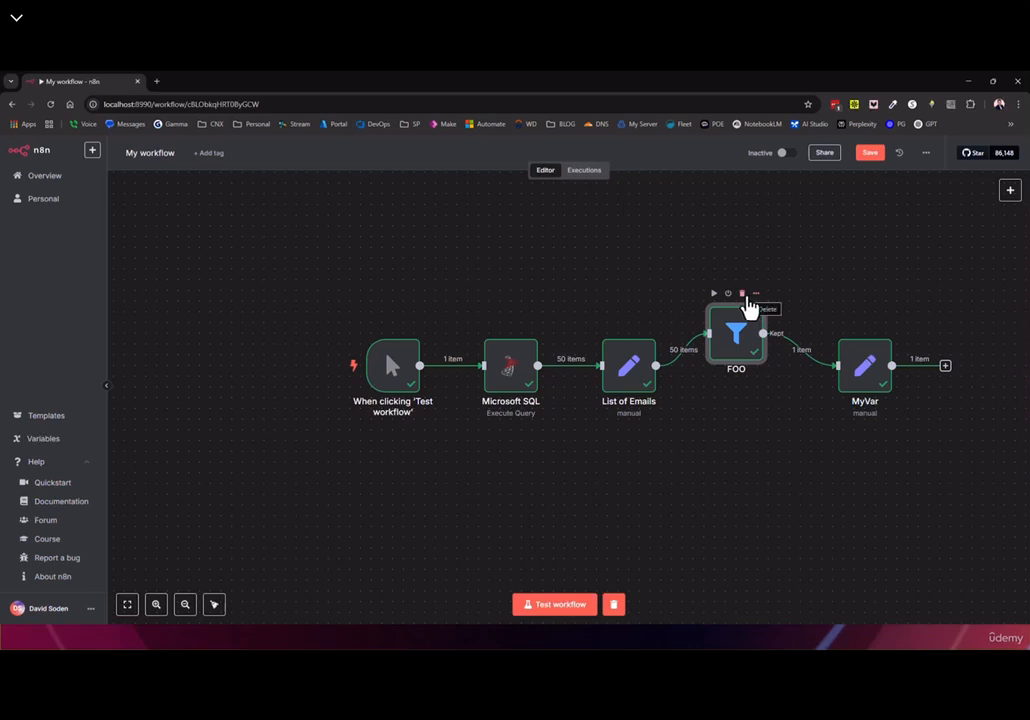
Remove FOO's links and the SQL→List of Emails link, then insert FOO between them
mouse_move(668, 362)
left_click(693, 349)
left_click(809, 349)
left_click_drag(743, 352, 764, 299)
left_click(582, 364)
left_click_drag(651, 384, 722, 373)
double_click(722, 373)
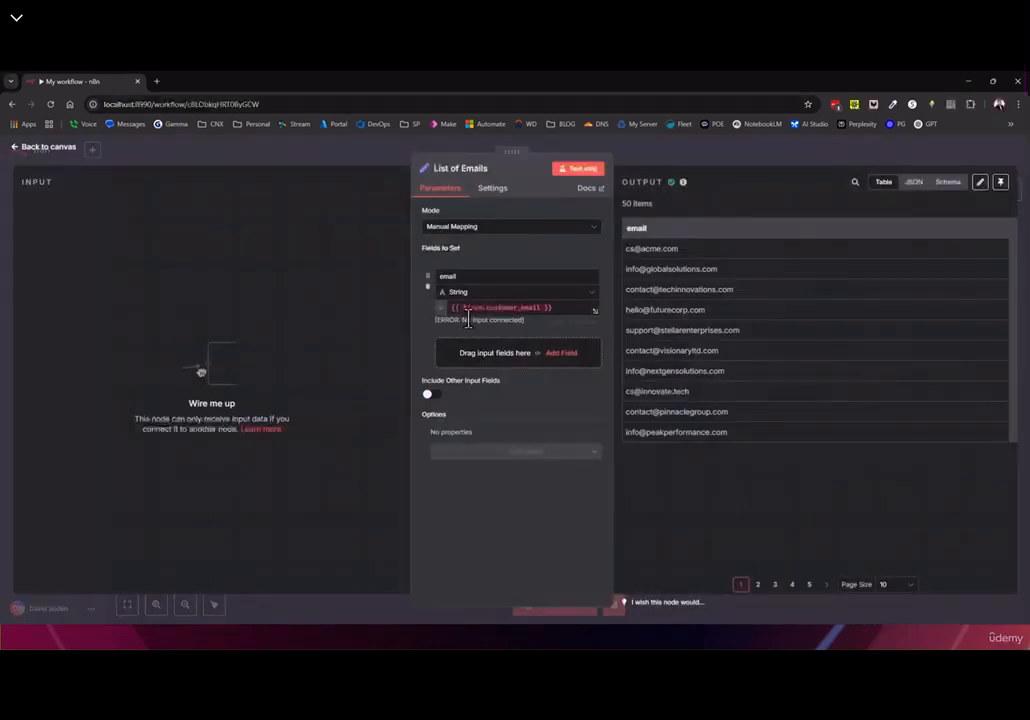
left_click(40, 150)
left_click_drag(731, 280, 612, 364)
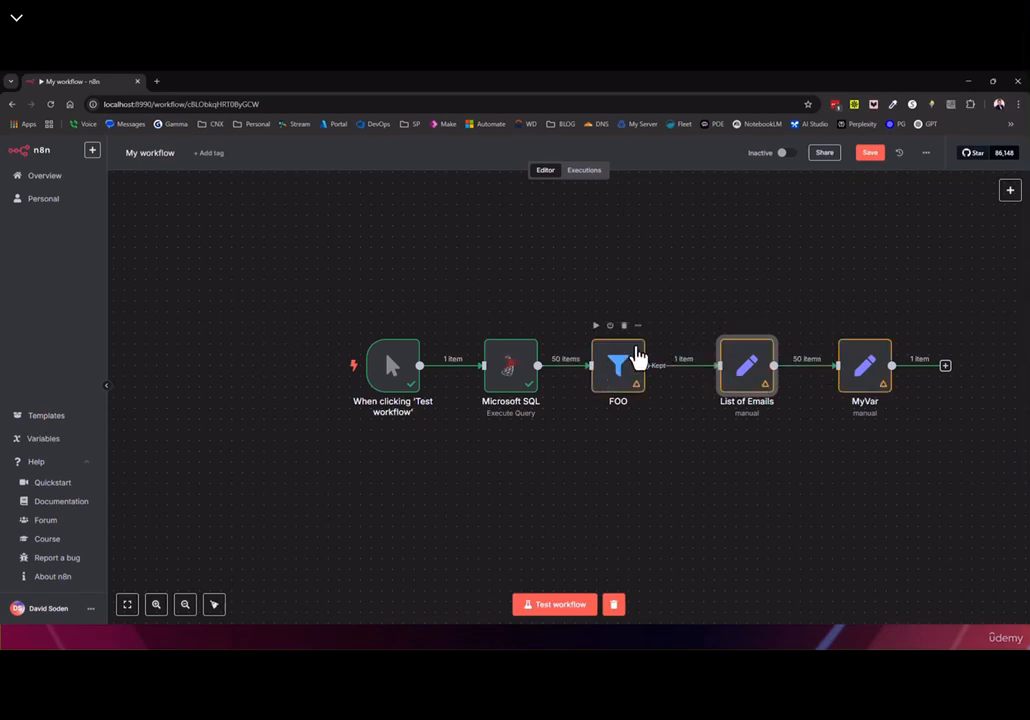
Test-run the reordered workflow and inspect List of Emails output and FOO's email condition
left_click(553, 605)
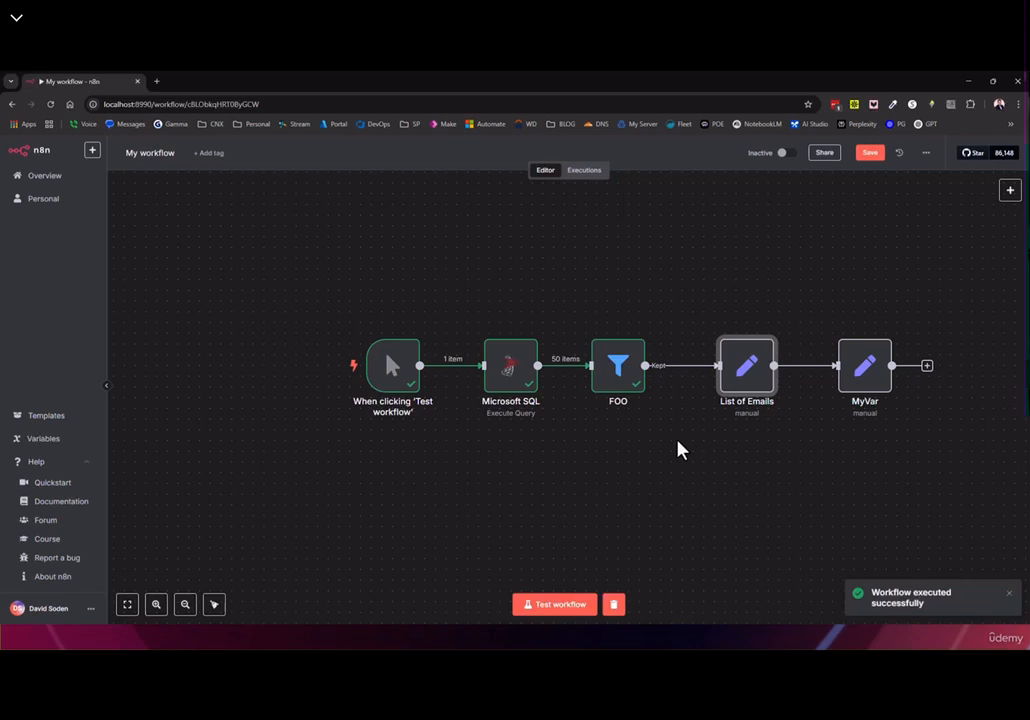
double_click(753, 386)
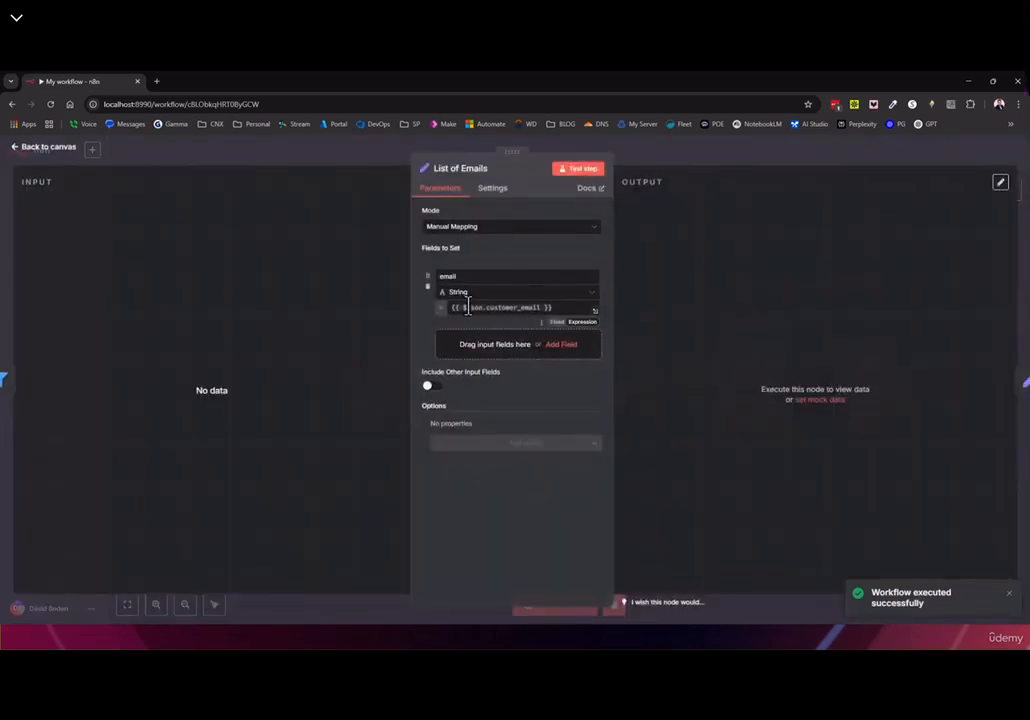
left_click(24, 147)
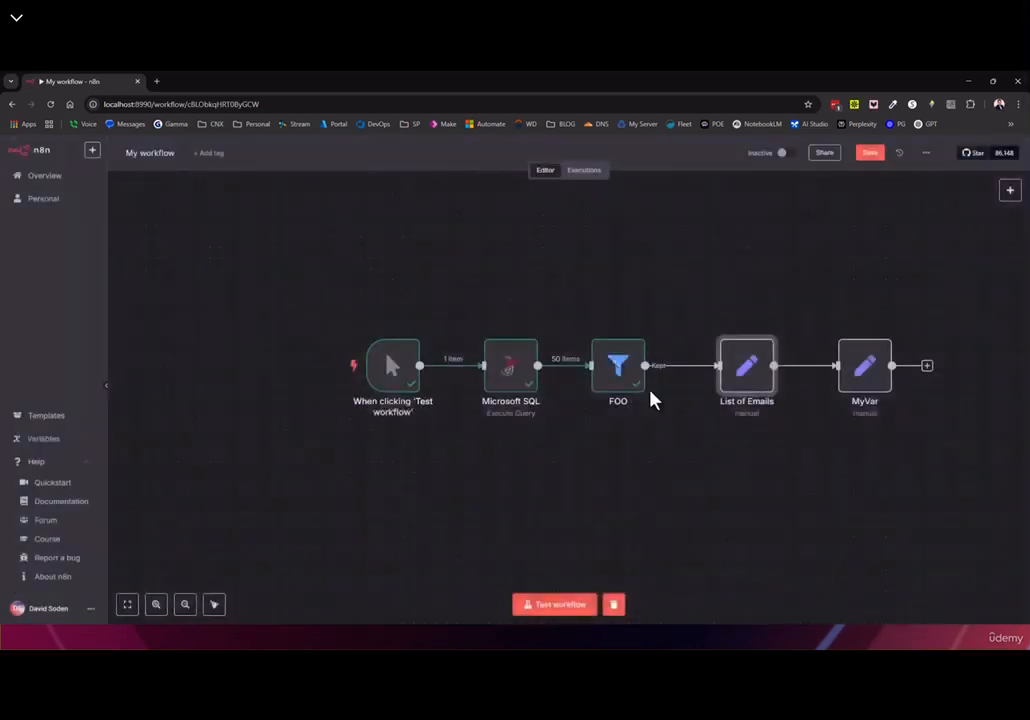
double_click(616, 372)
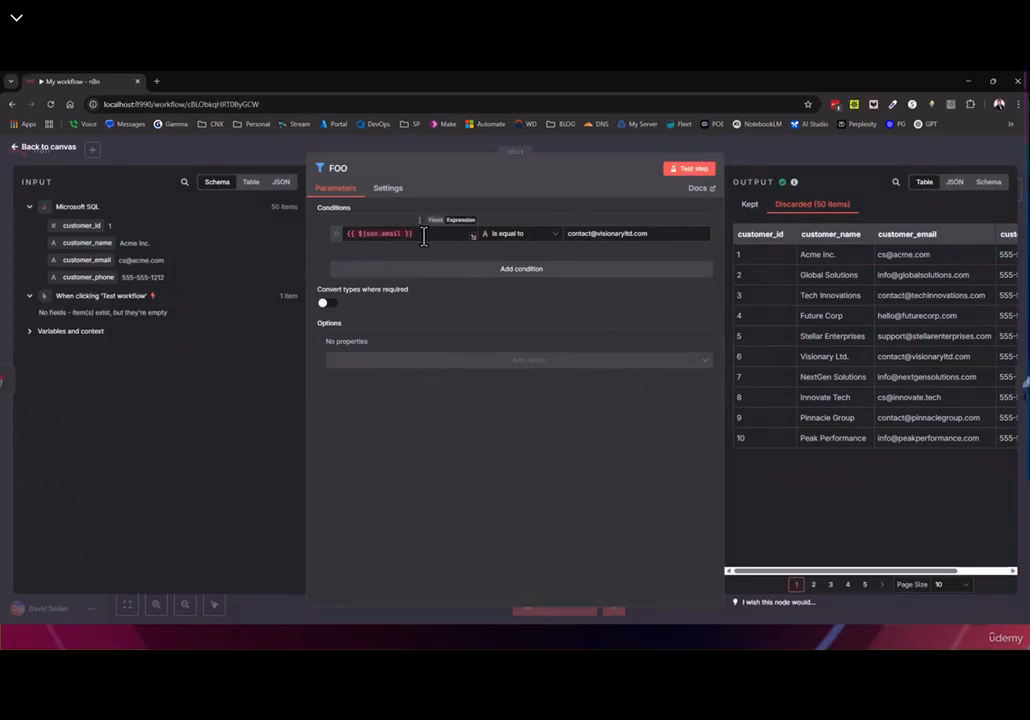
left_click(390, 240)
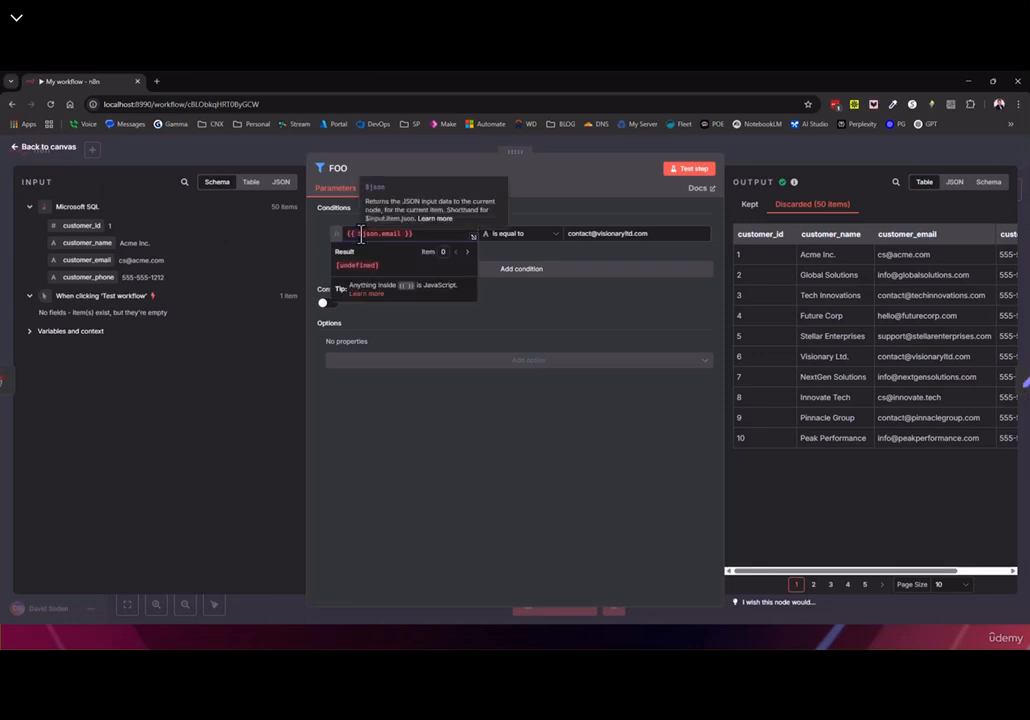
key("Escape")
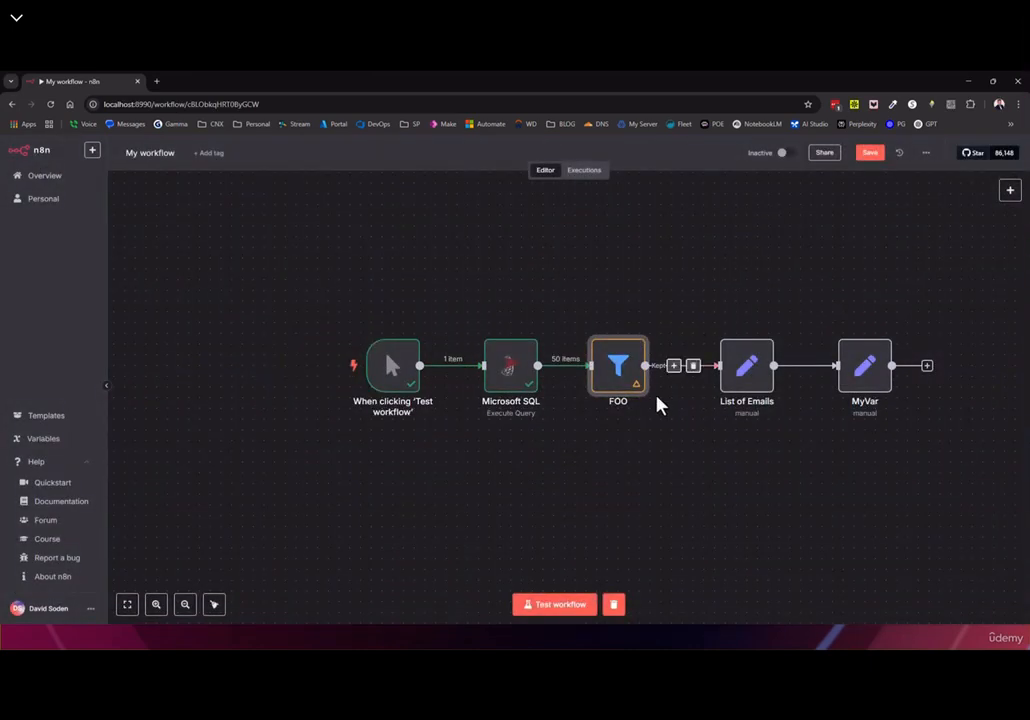
Realign FOO, Microsoft SQL and List of Emails along the chain
left_click_drag(613, 371, 617, 364)
mouse_move(520, 374)
left_mouse_down()
mouse_move(529, 354)
mouse_move(501, 370)
mouse_move(523, 372)
left_mouse_up()
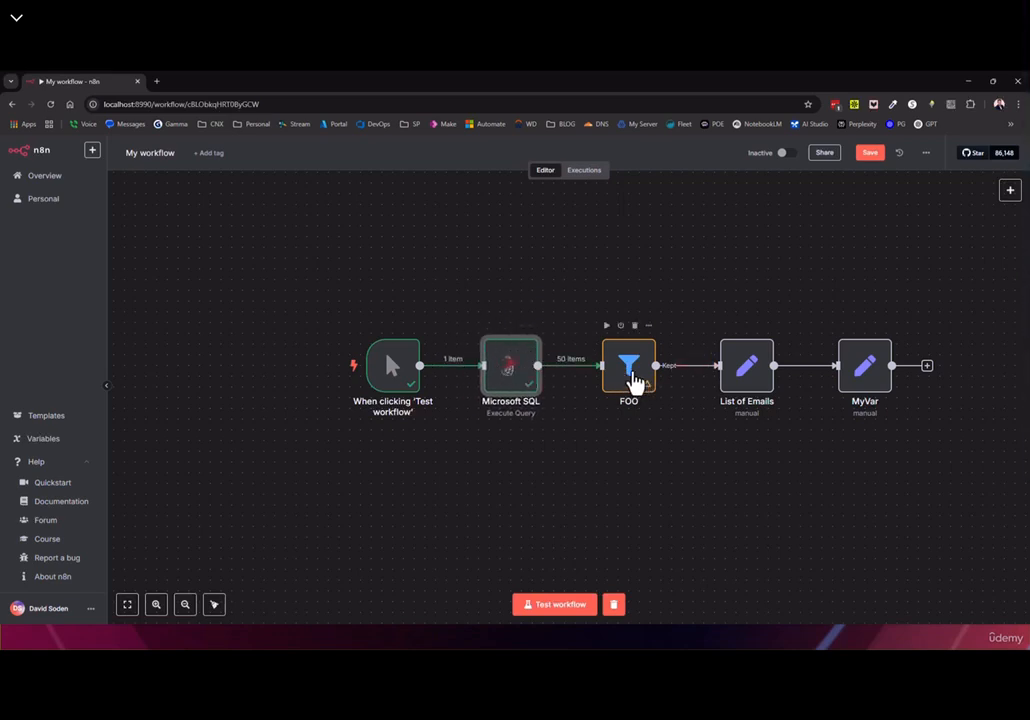
left_click_drag(741, 366, 773, 365)
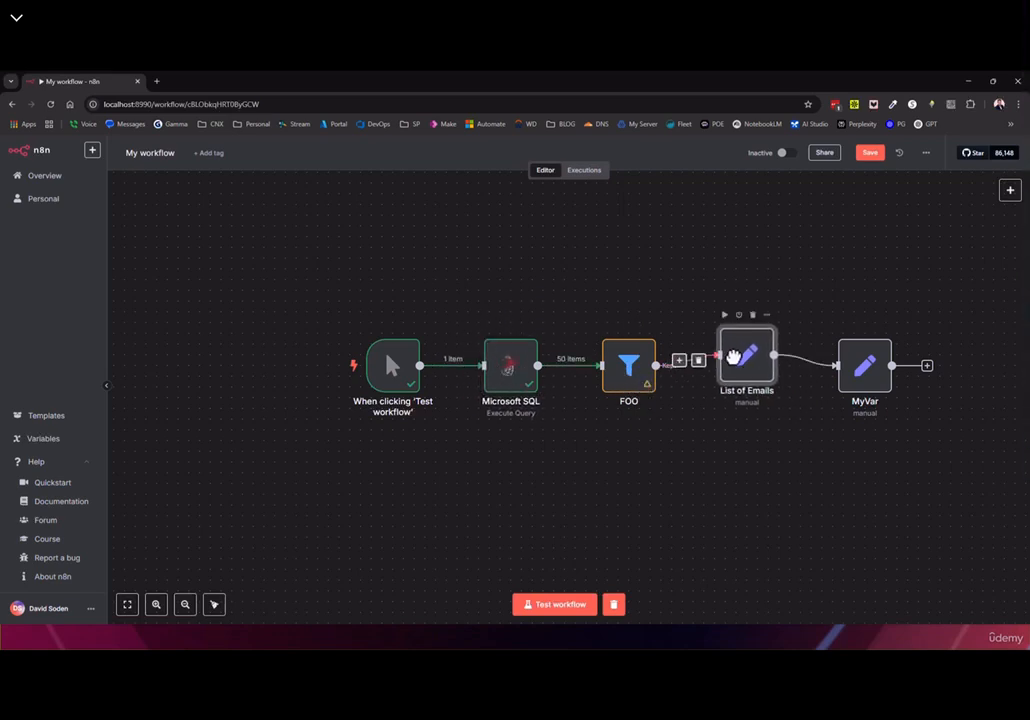
double_click(773, 365)
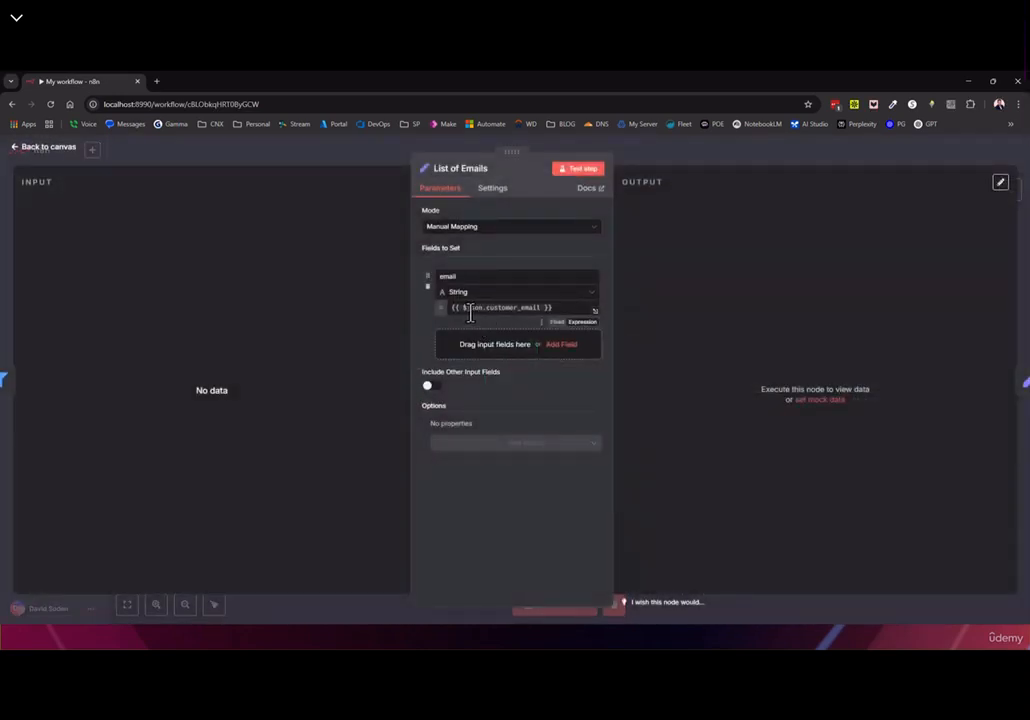
left_click(53, 157)
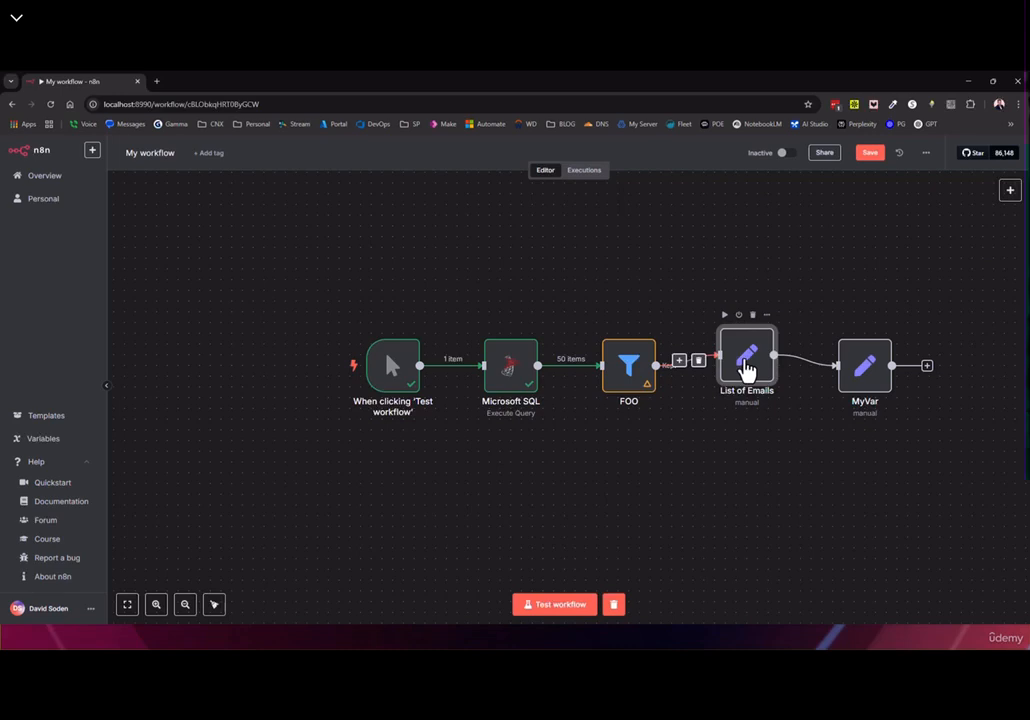
left_click_drag(632, 355, 637, 360)
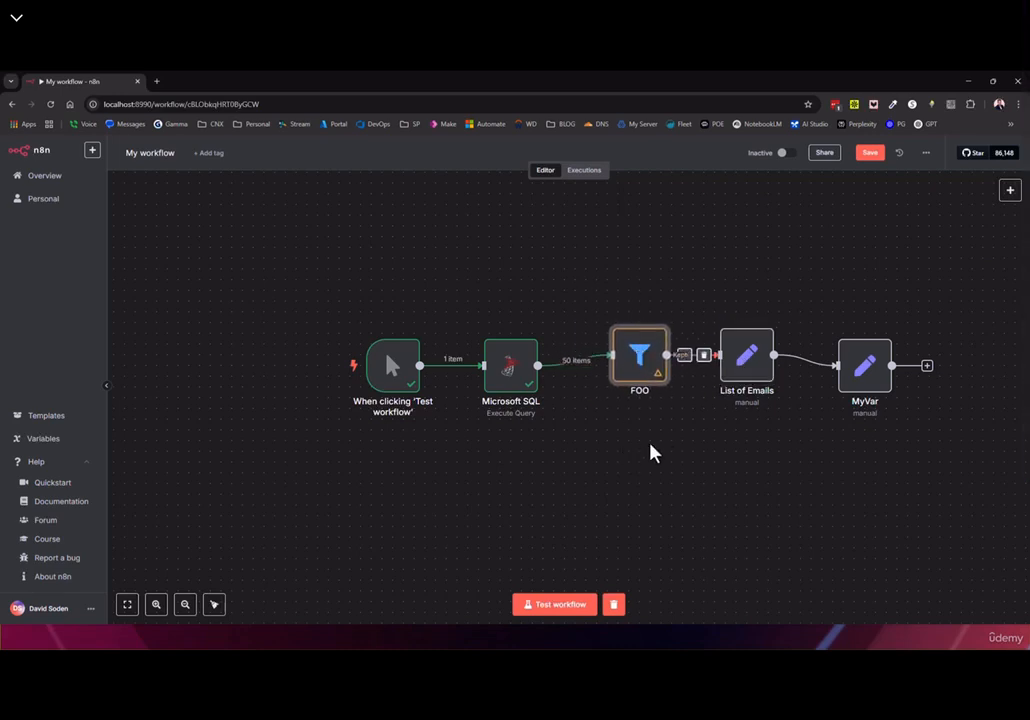
Undo the last two rearrangements so FOO follows List of Emails, rerun, and align FOO
key("ctrl+z")
key("ctrl+z")
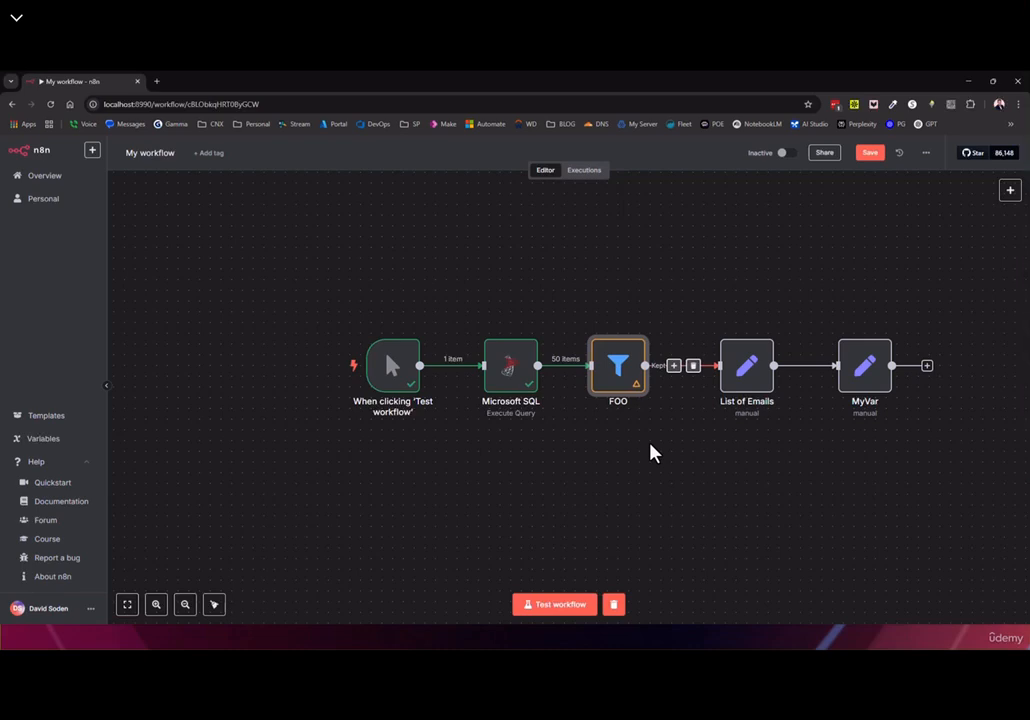
key("ctrl+z")
key("ctrl+z")
key("ctrl+z")
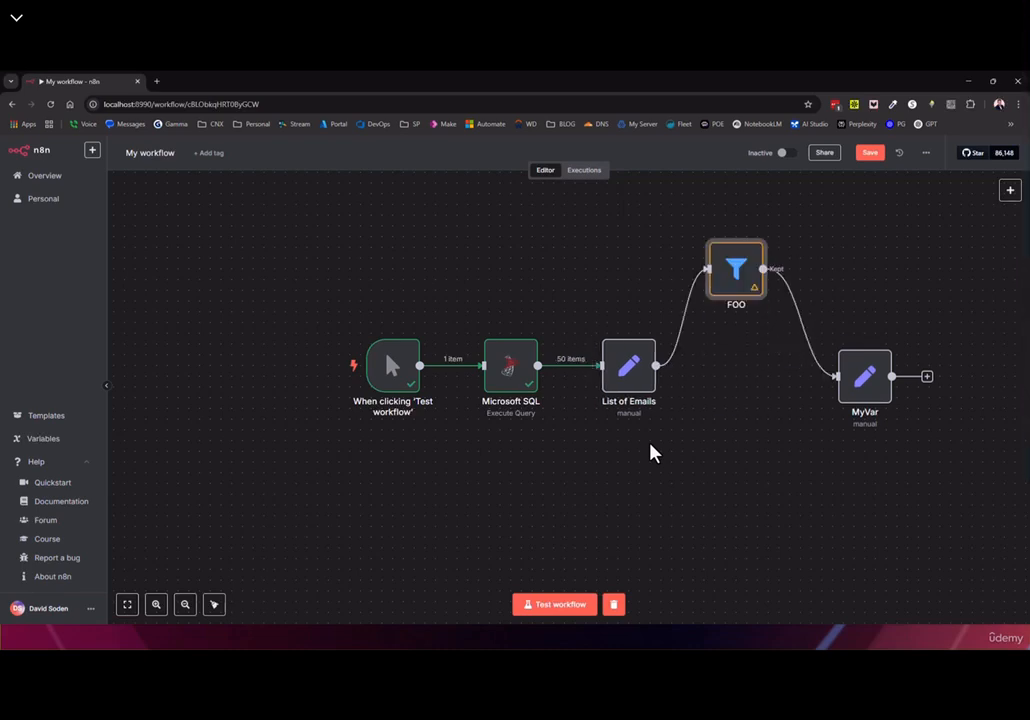
left_click(542, 606)
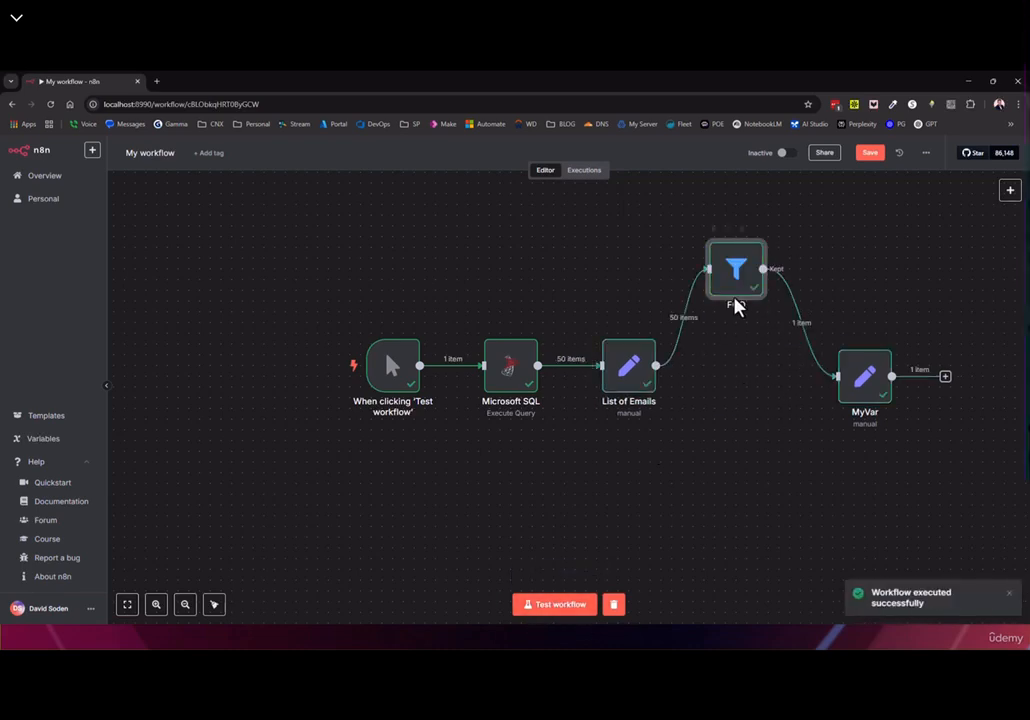
left_click_drag(740, 268, 741, 332)
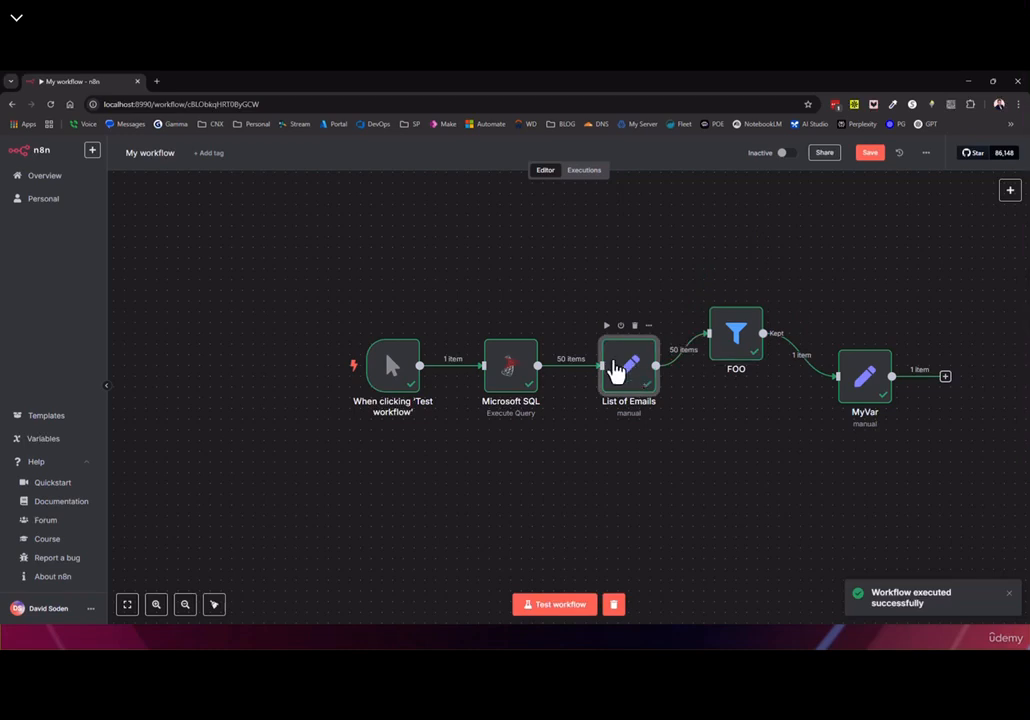
double_click(617, 369)
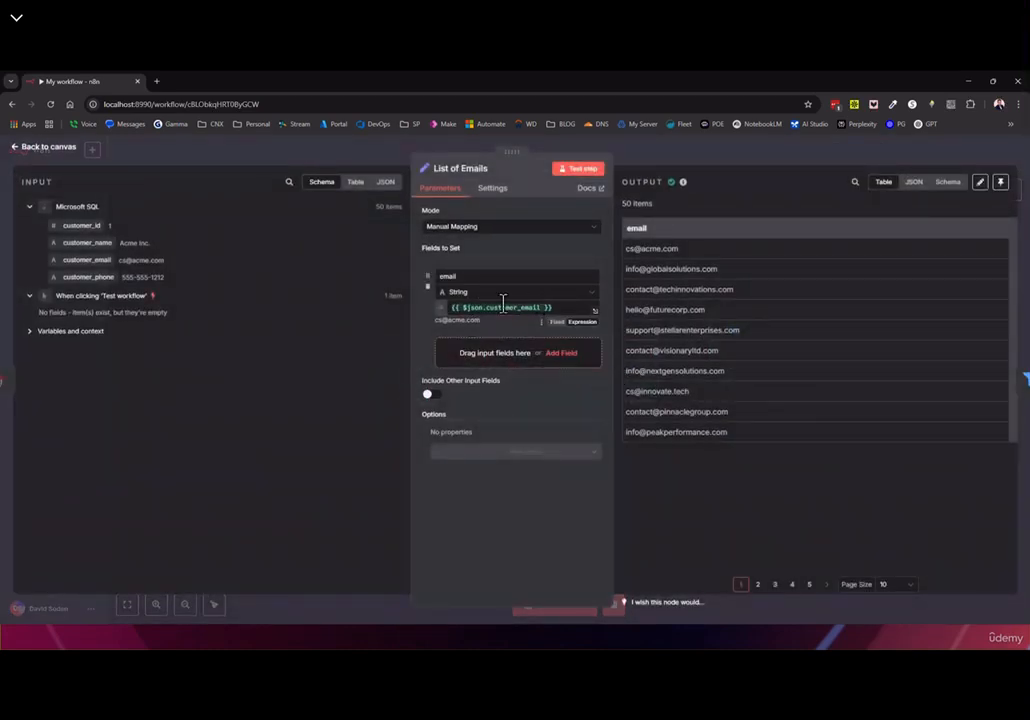
Replace List of Emails' email expression with a reference to the Microsoft SQL node
left_click_drag(101, 258, 80, 269)
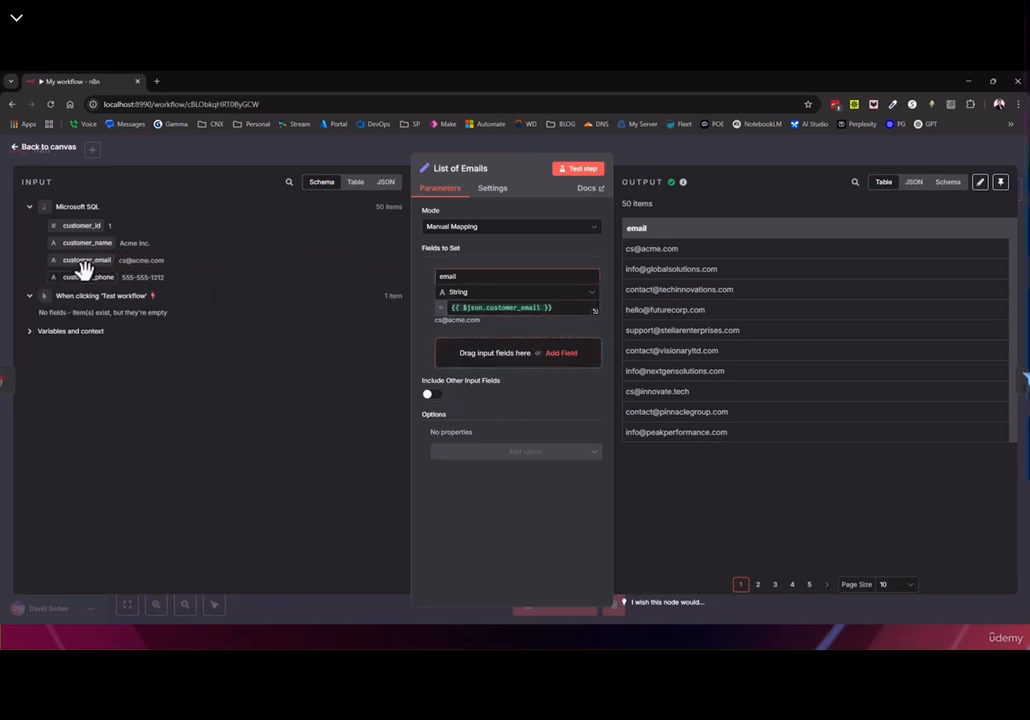
left_click(571, 308)
key("Left")
key("Left")
key("Left")
key("shift+Left")
key("shift+Left")
key("shift+Left")
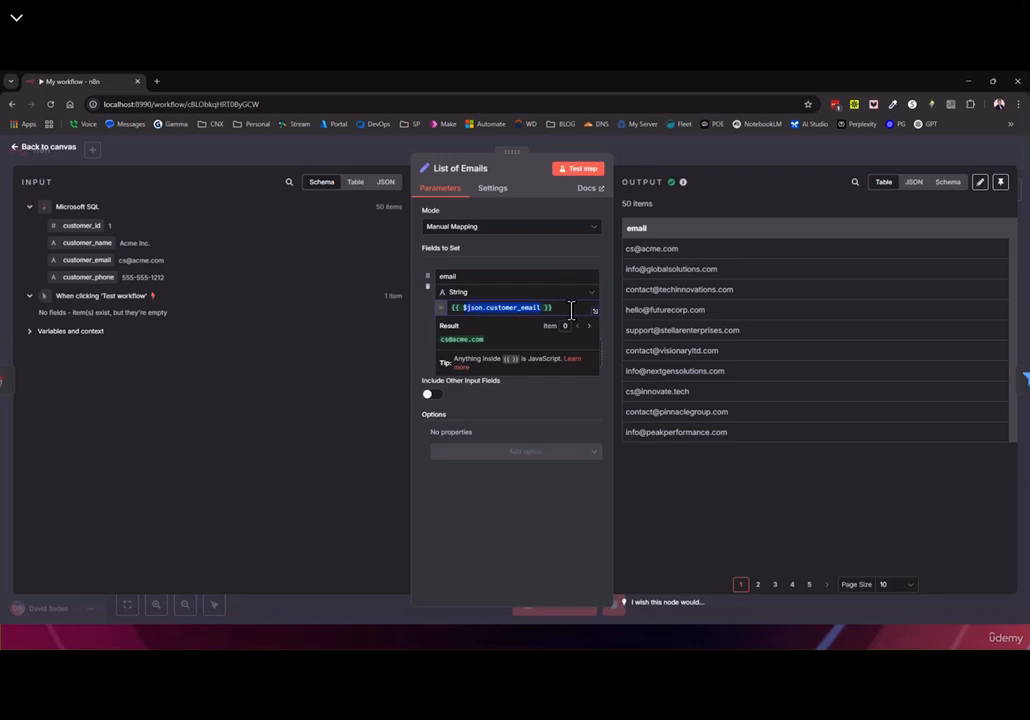
type("$")
key("Down")
key("Down")
key("Down")
key("Down")
key("Return")
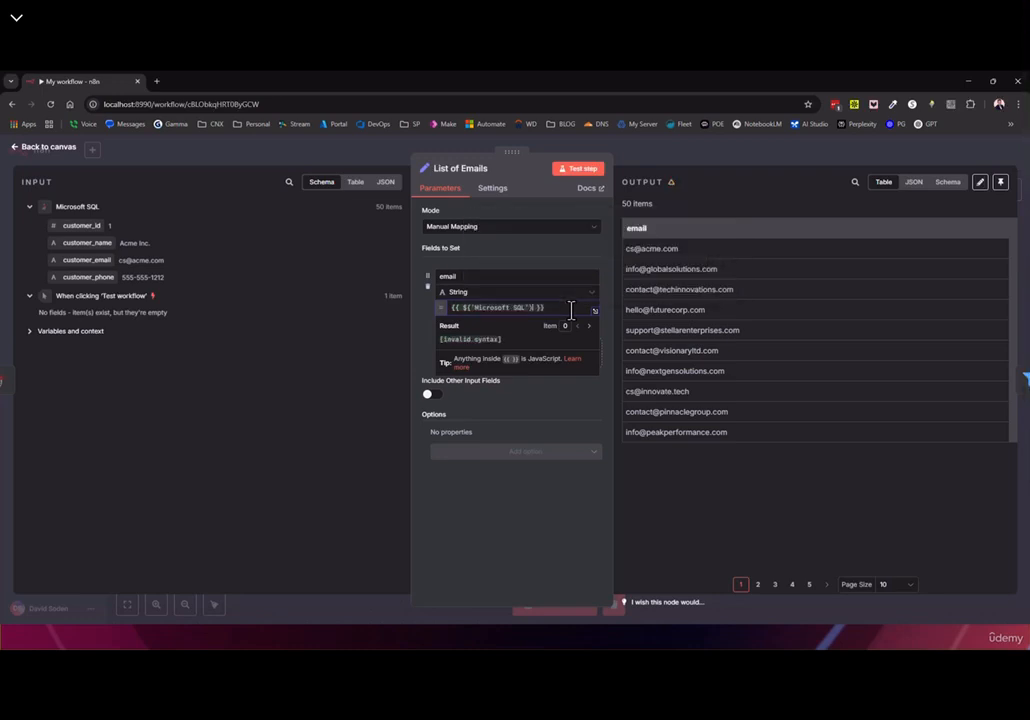
Complete it as $('Microsoft SQL').item.json.customer_email and return to the canvas
type(".")
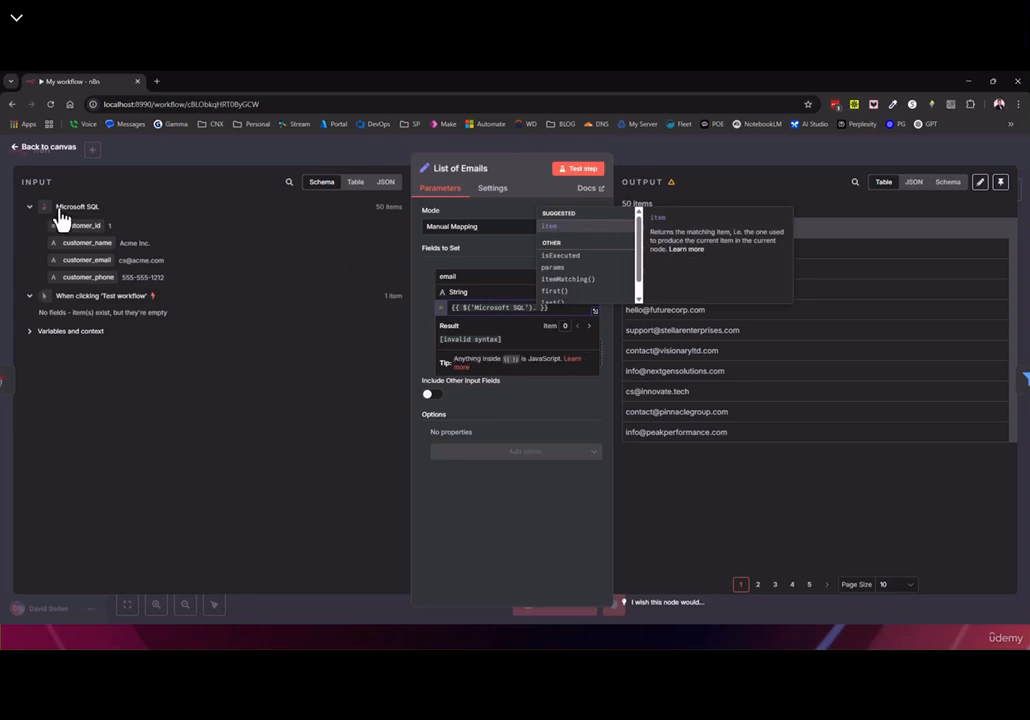
key("Return")
type(".")
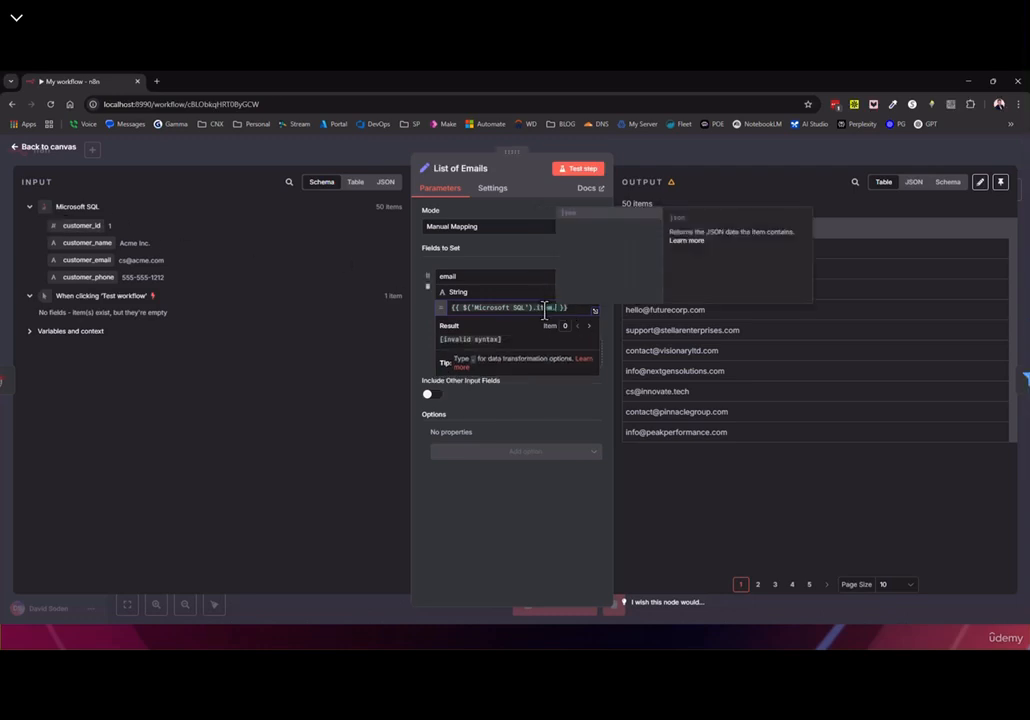
key("Return")
type(".")
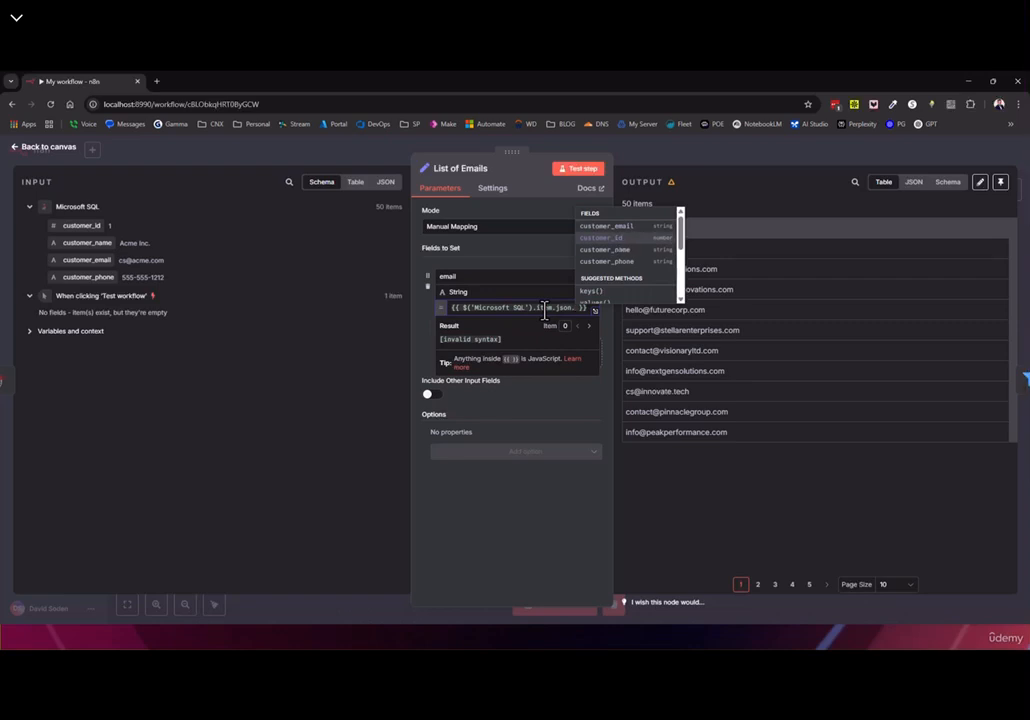
key("Return")
key("BackSpace")
key("BackSpace")
key("BackSpace")
key("BackSpace")
key("BackSpace")
key("BackSpace")
key("BackSpace")
key("BackSpace")
key("BackSpace")
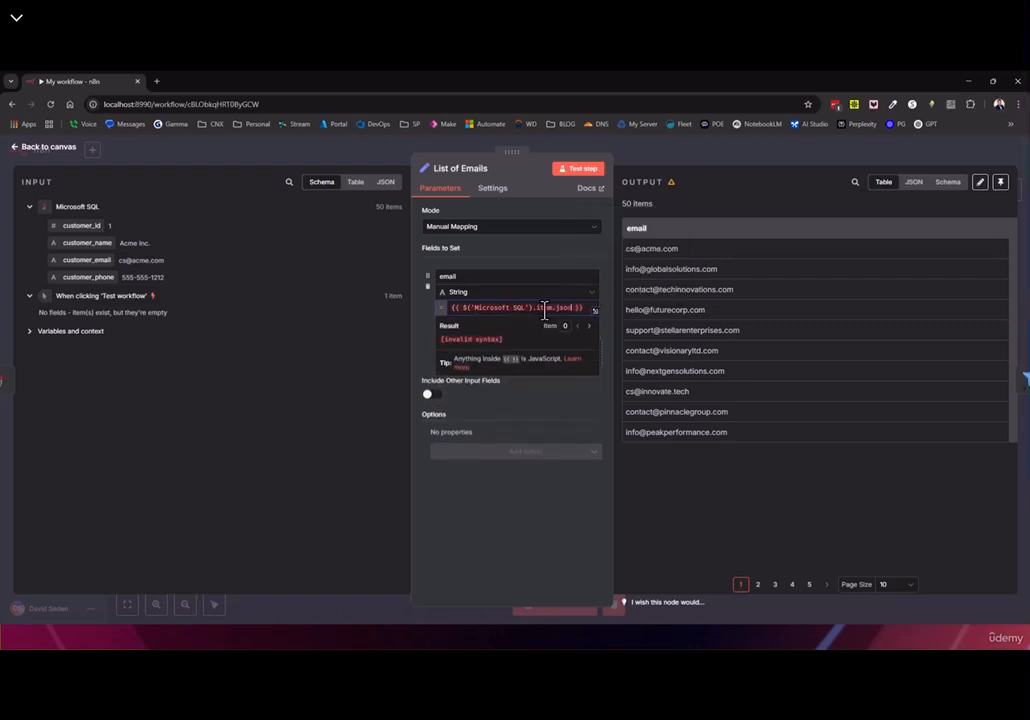
type(".")
key("Down")
key("Down")
key("Up")
key("Up")
key("Return")
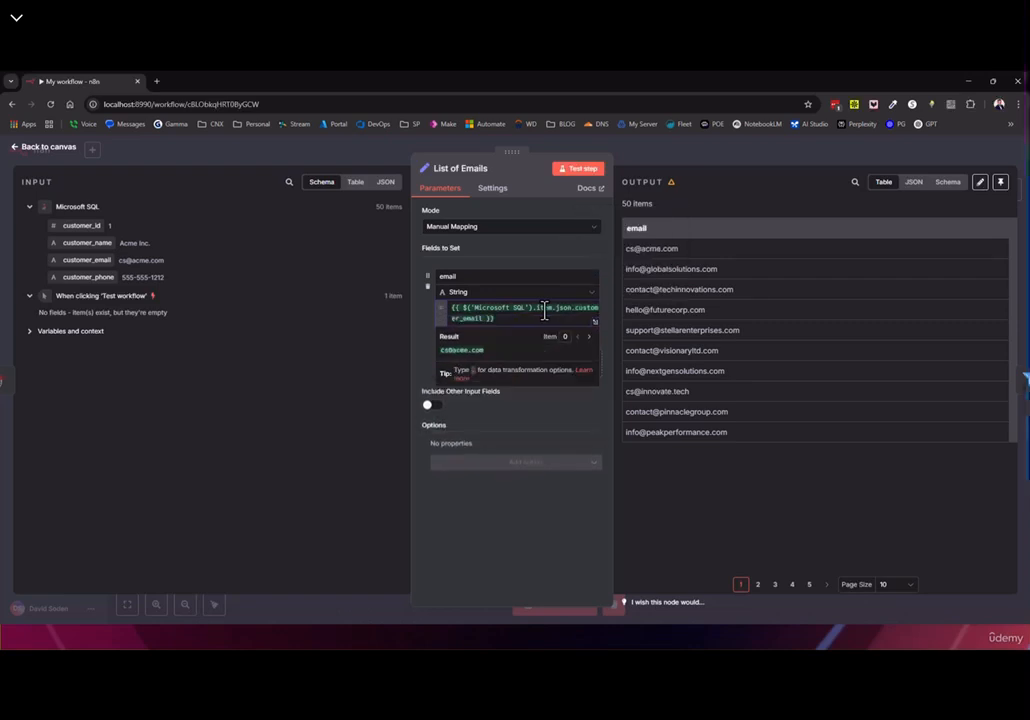
left_click(47, 148)
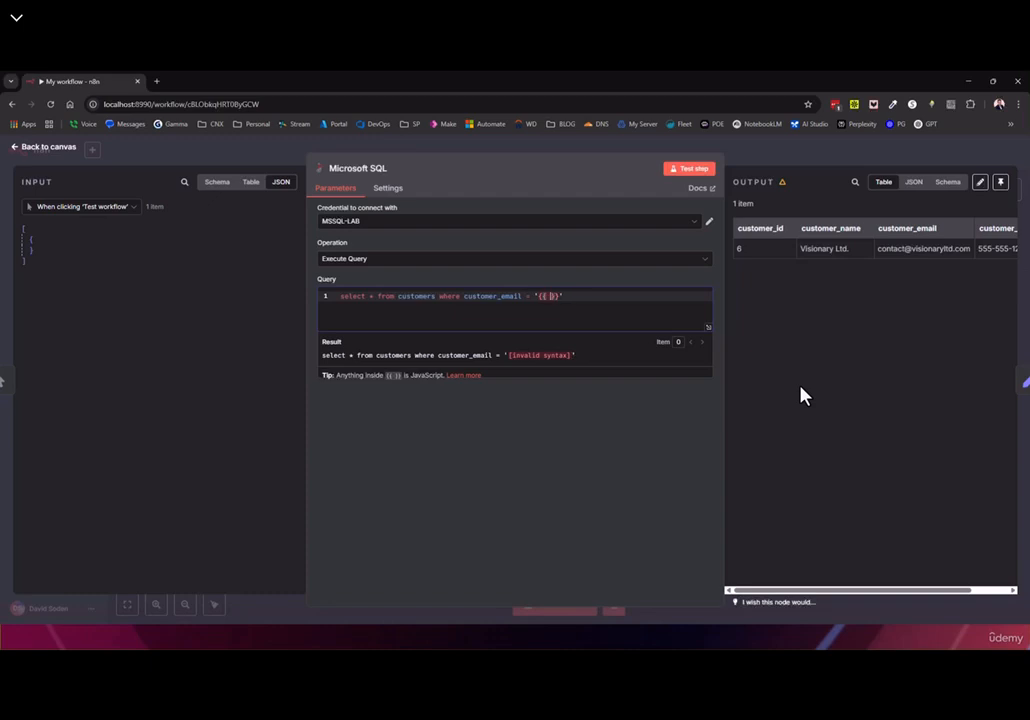
Try a trigger-node reference in the SQL query's {{ }}, remove it, and return to the canvas
left_click(51, 217)
left_click(548, 296)
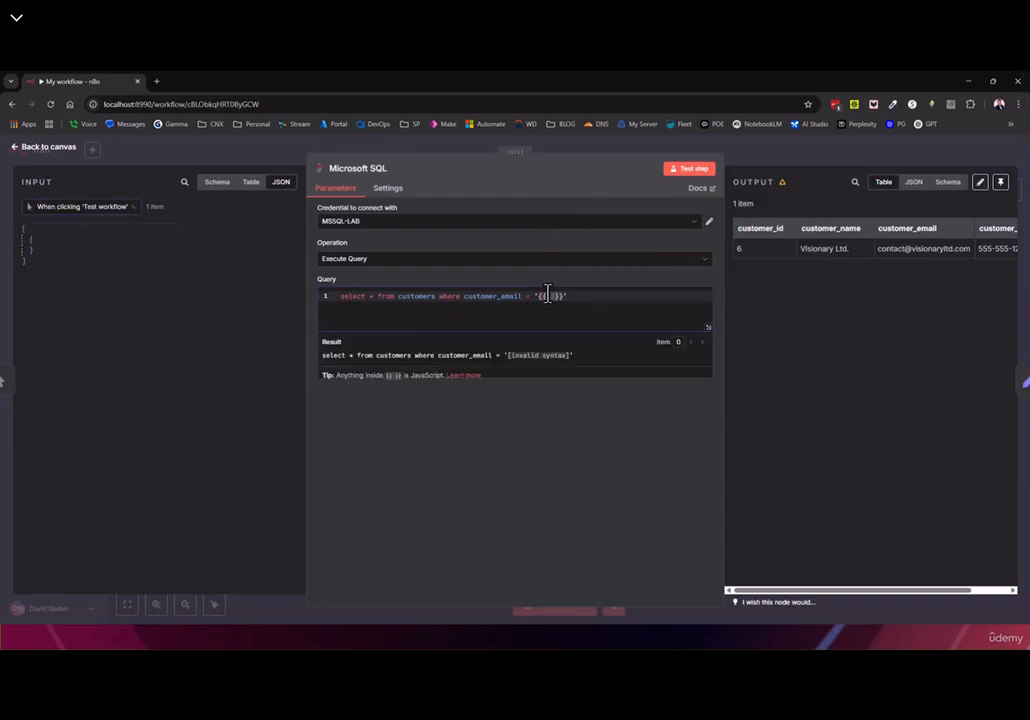
type("$")
left_click(594, 277)
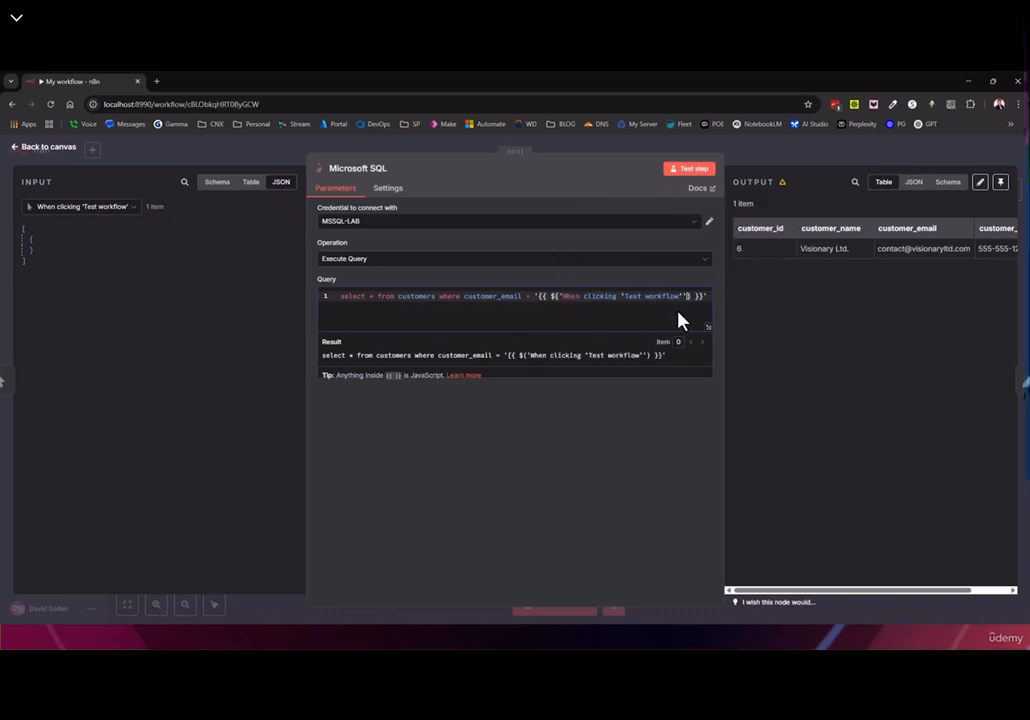
type(".")
key("BackSpace")
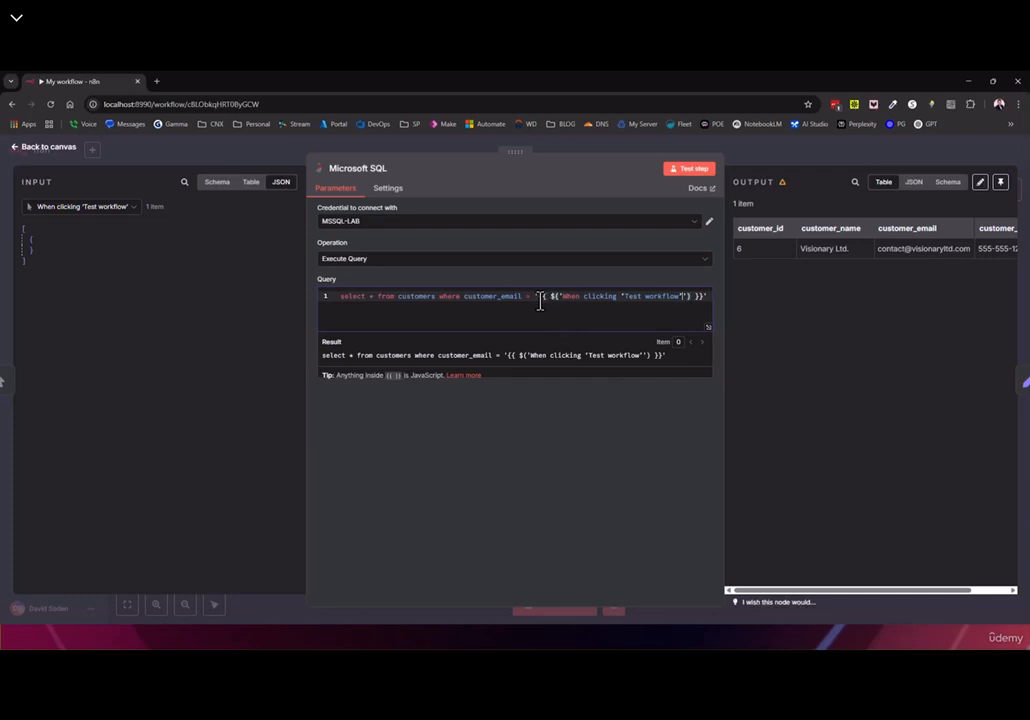
key("BackSpace")
key("BackSpace")
key("BackSpace")
key("BackSpace")
key("BackSpace")
key("BackSpace")
key("BackSpace")
key("BackSpace")
key("BackSpace")
key("BackSpace")
key("BackSpace")
key("BackSpace")
key("BackSpace")
key("BackSpace")
key("BackSpace")
key("BackSpace")
key("BackSpace")
key("BackSpace")
key("BackSpace")
key("BackSpace")
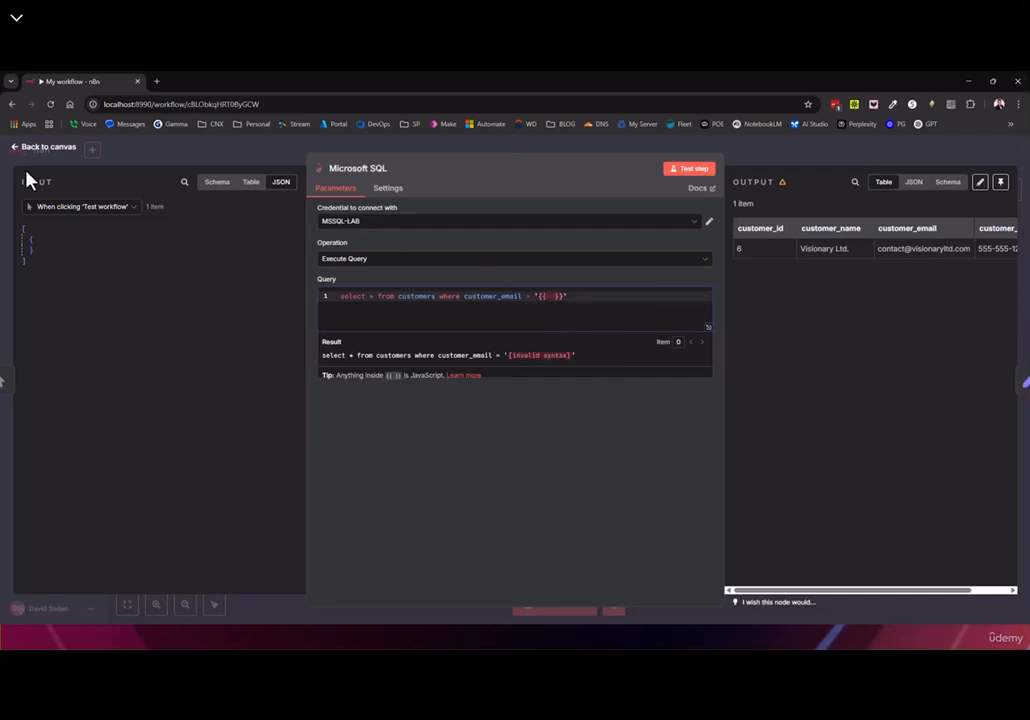
left_click(36, 149)
left_click_drag(575, 358, 534, 345)
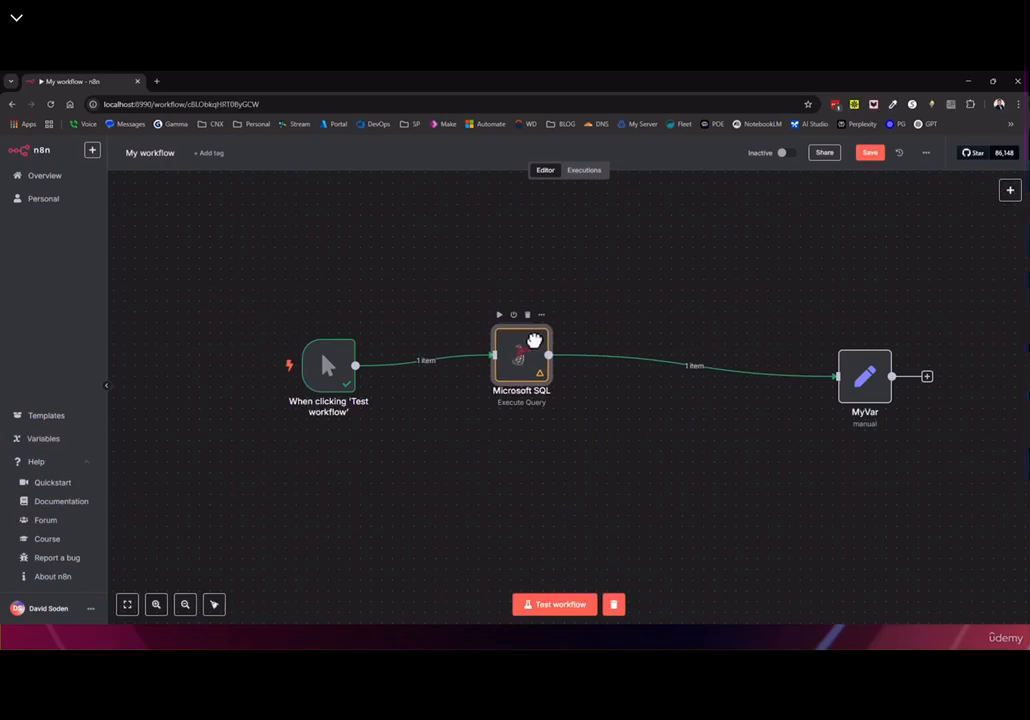
left_click(1010, 189)
left_click(890, 338)
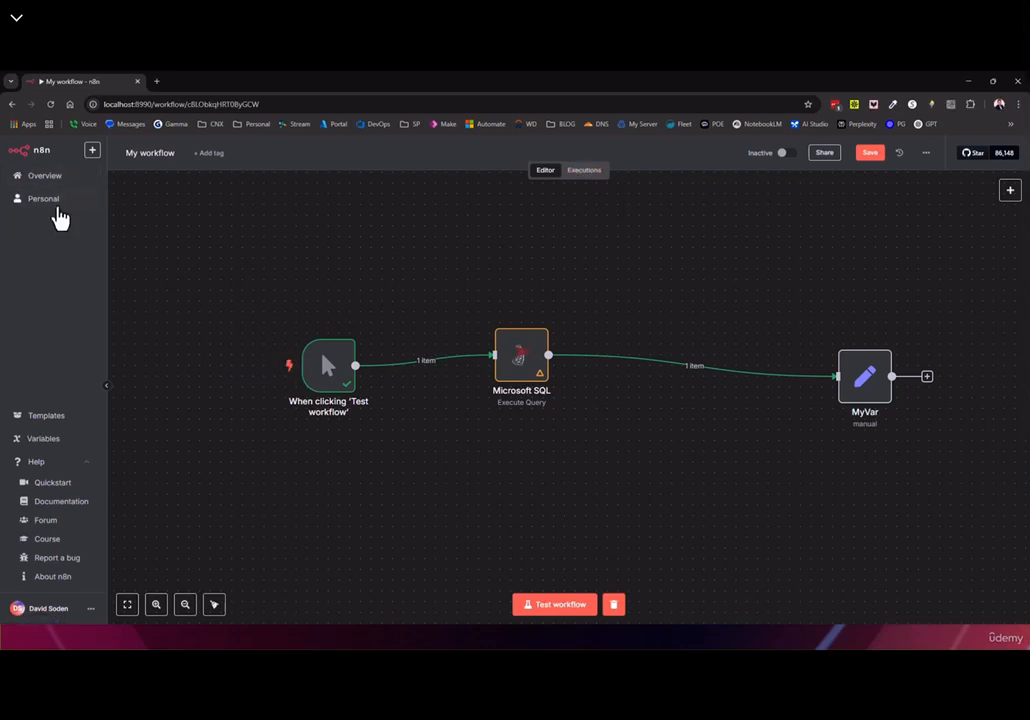
left_click(50, 201)
Discard unsaved changes and browse the Overview list of 30 workflows at 50 per page
left_click(552, 404)
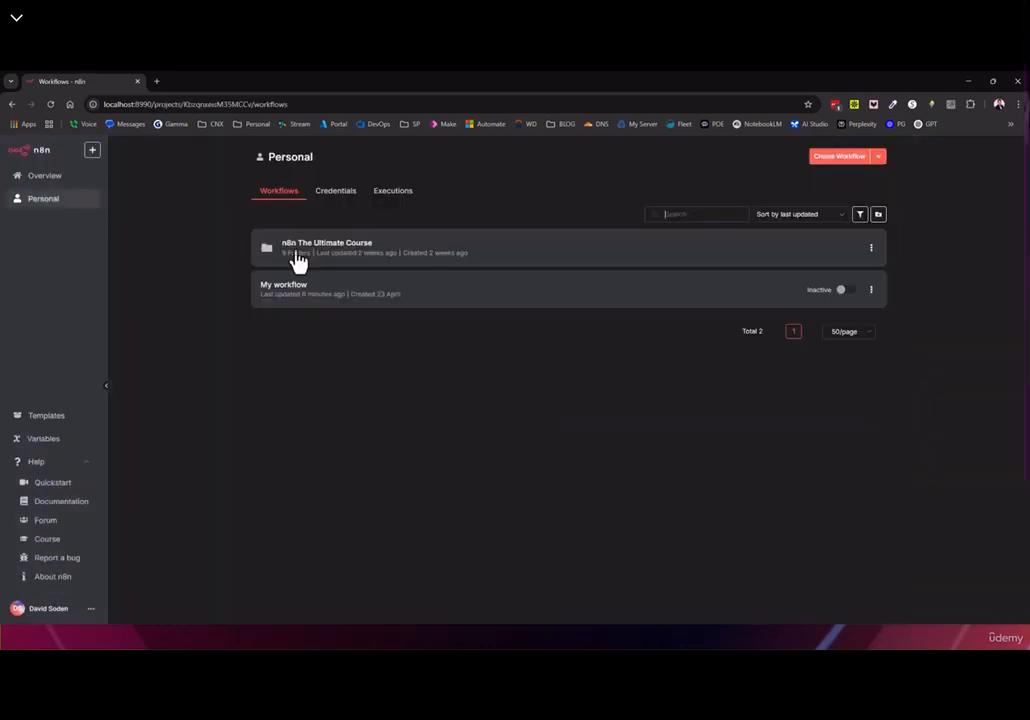
left_click(48, 177)
scroll(433, 316, "down", 10)
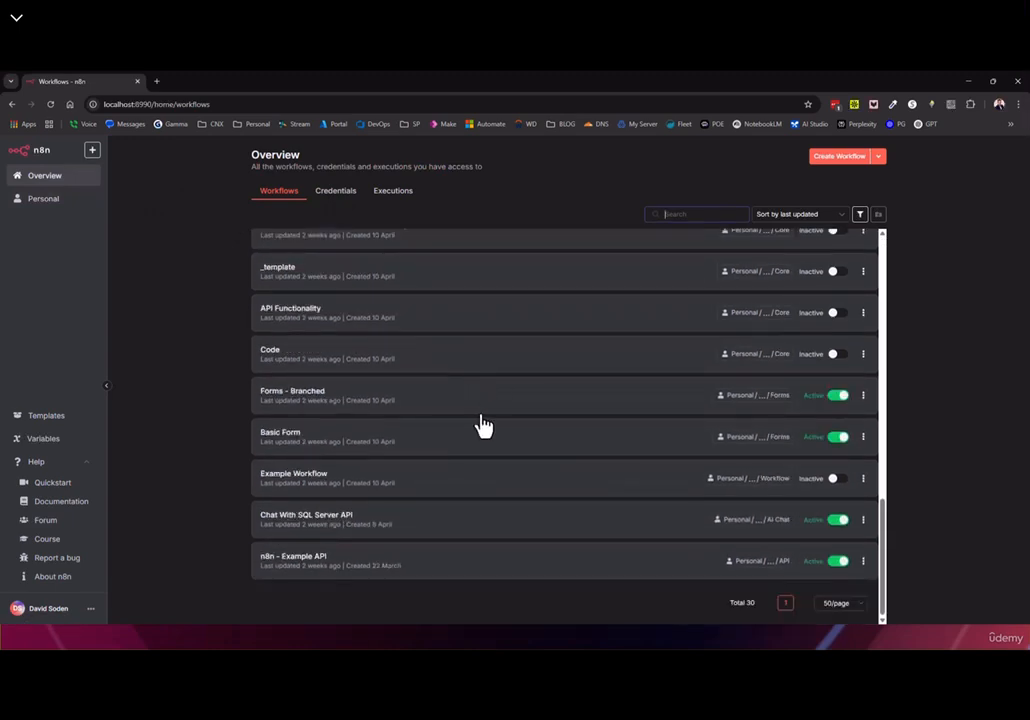
left_click(840, 602)
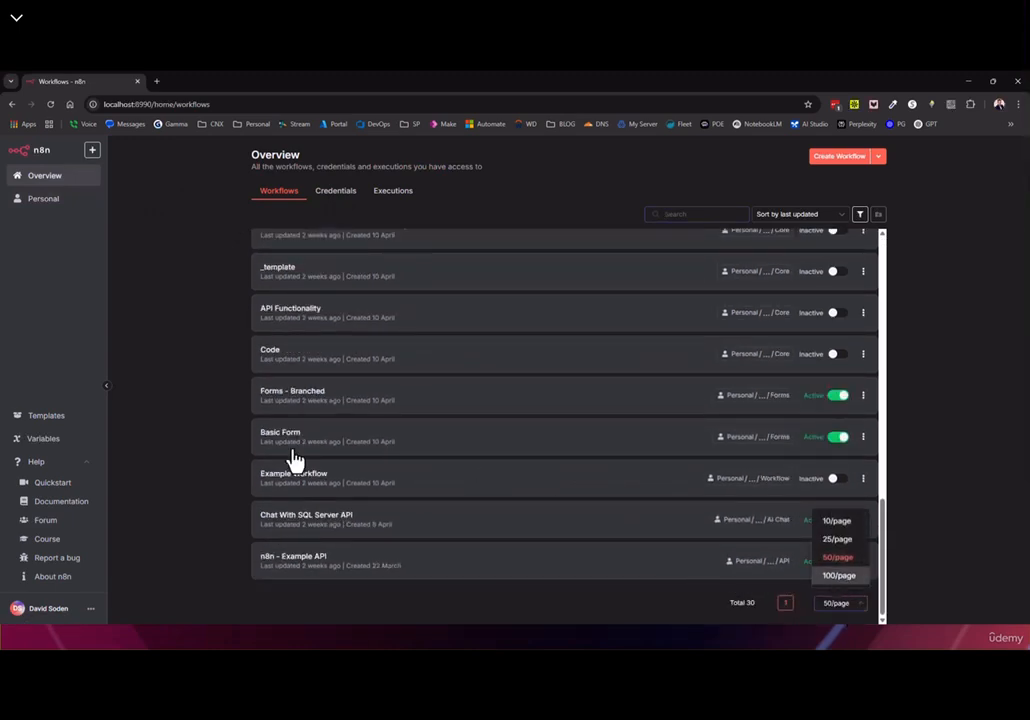
left_click(183, 303)
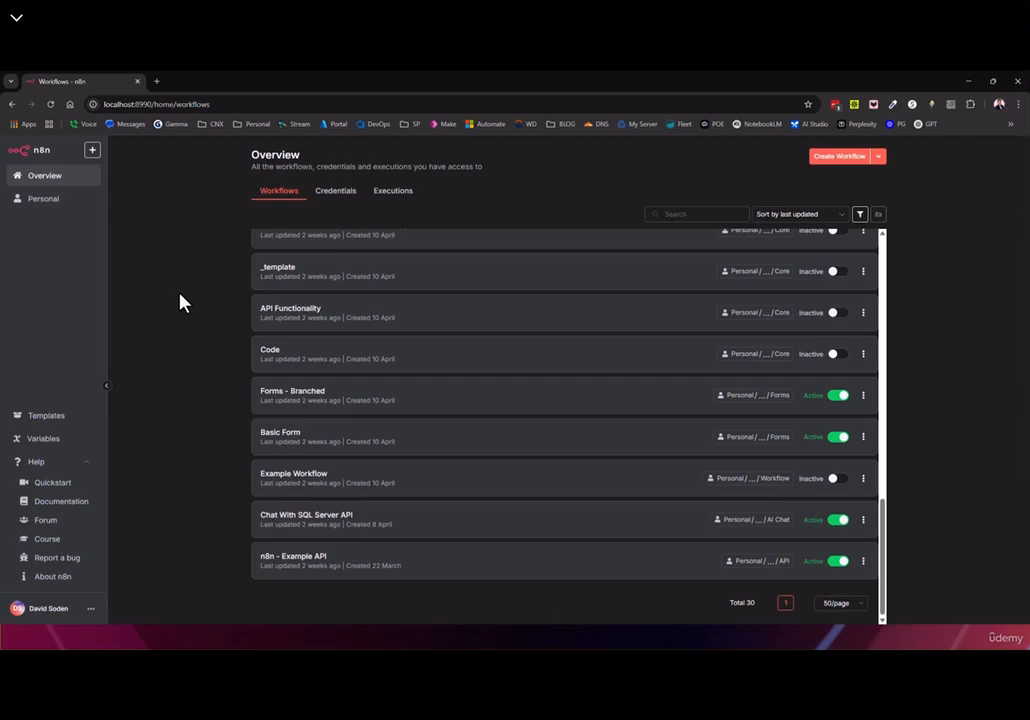
scroll(497, 294, "up", 6)
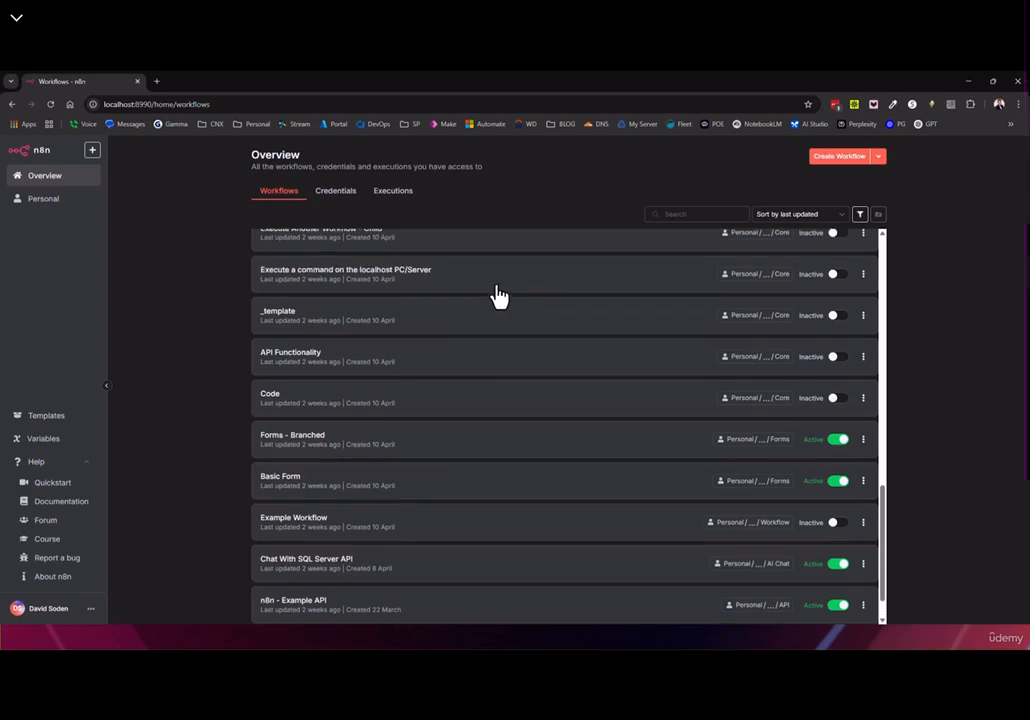
scroll(478, 330, "up", 5)
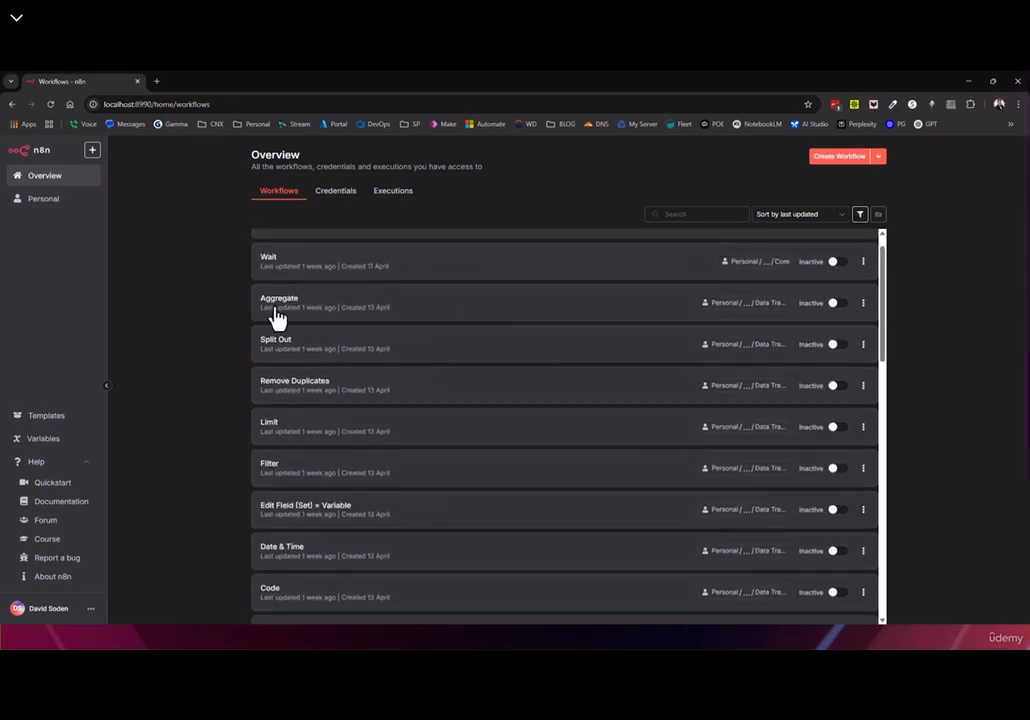